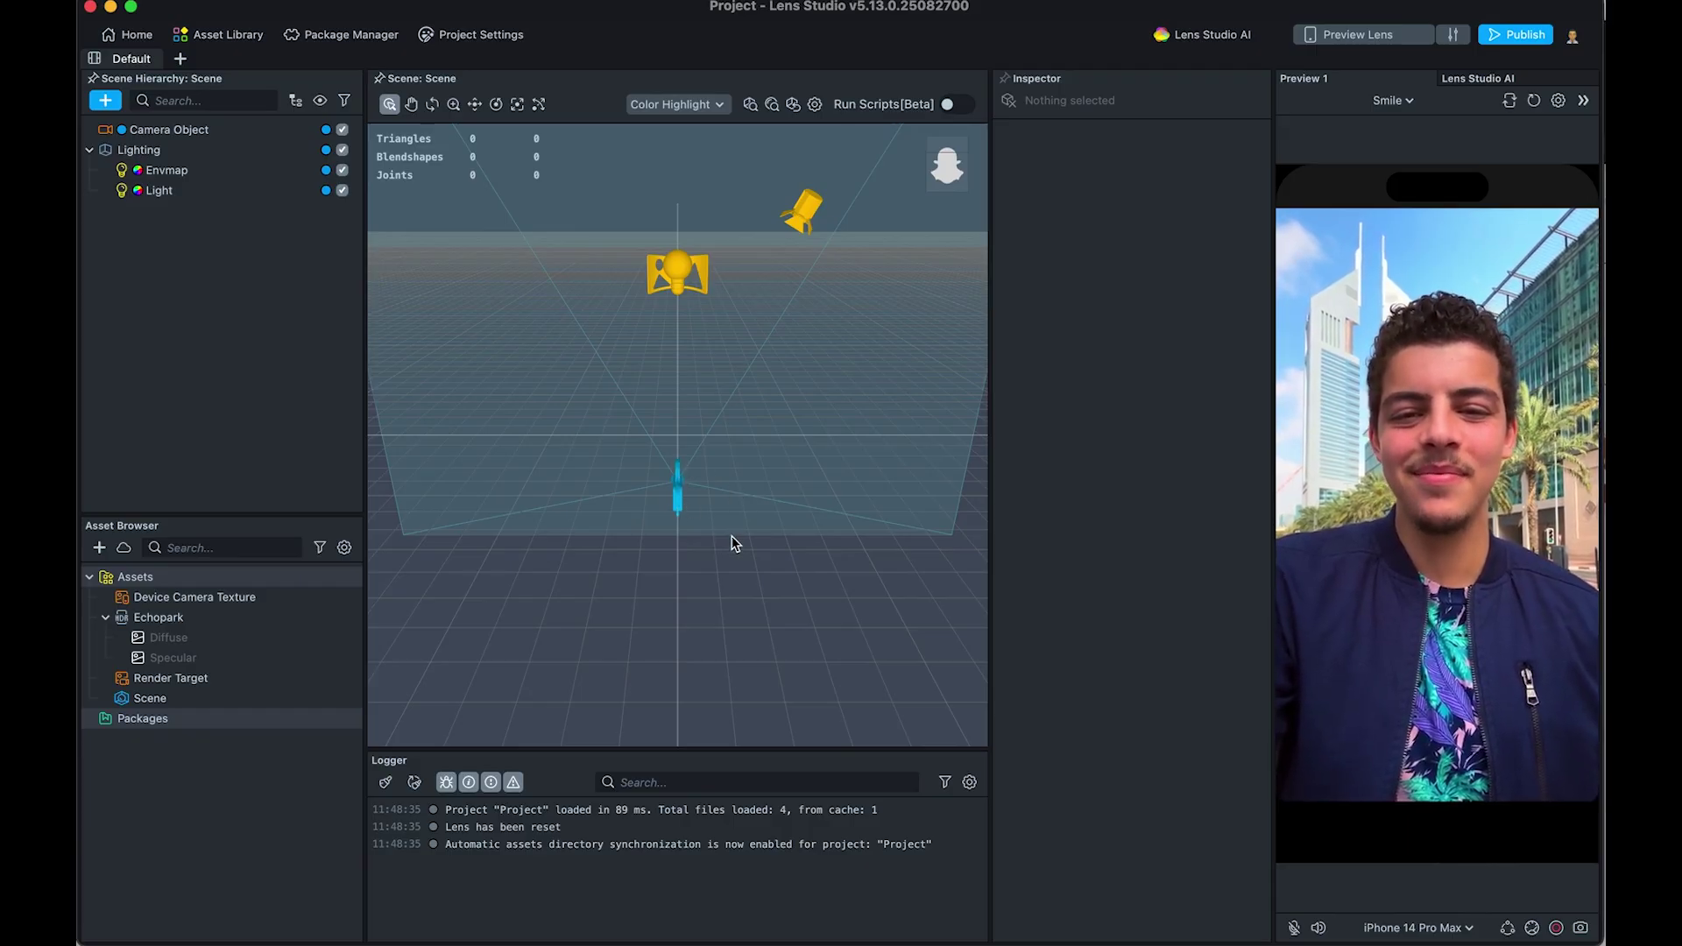
Step: Examine the empty scene's camera, lights and grid from different angles and distances
alt+drag(680, 313, 702, 544)
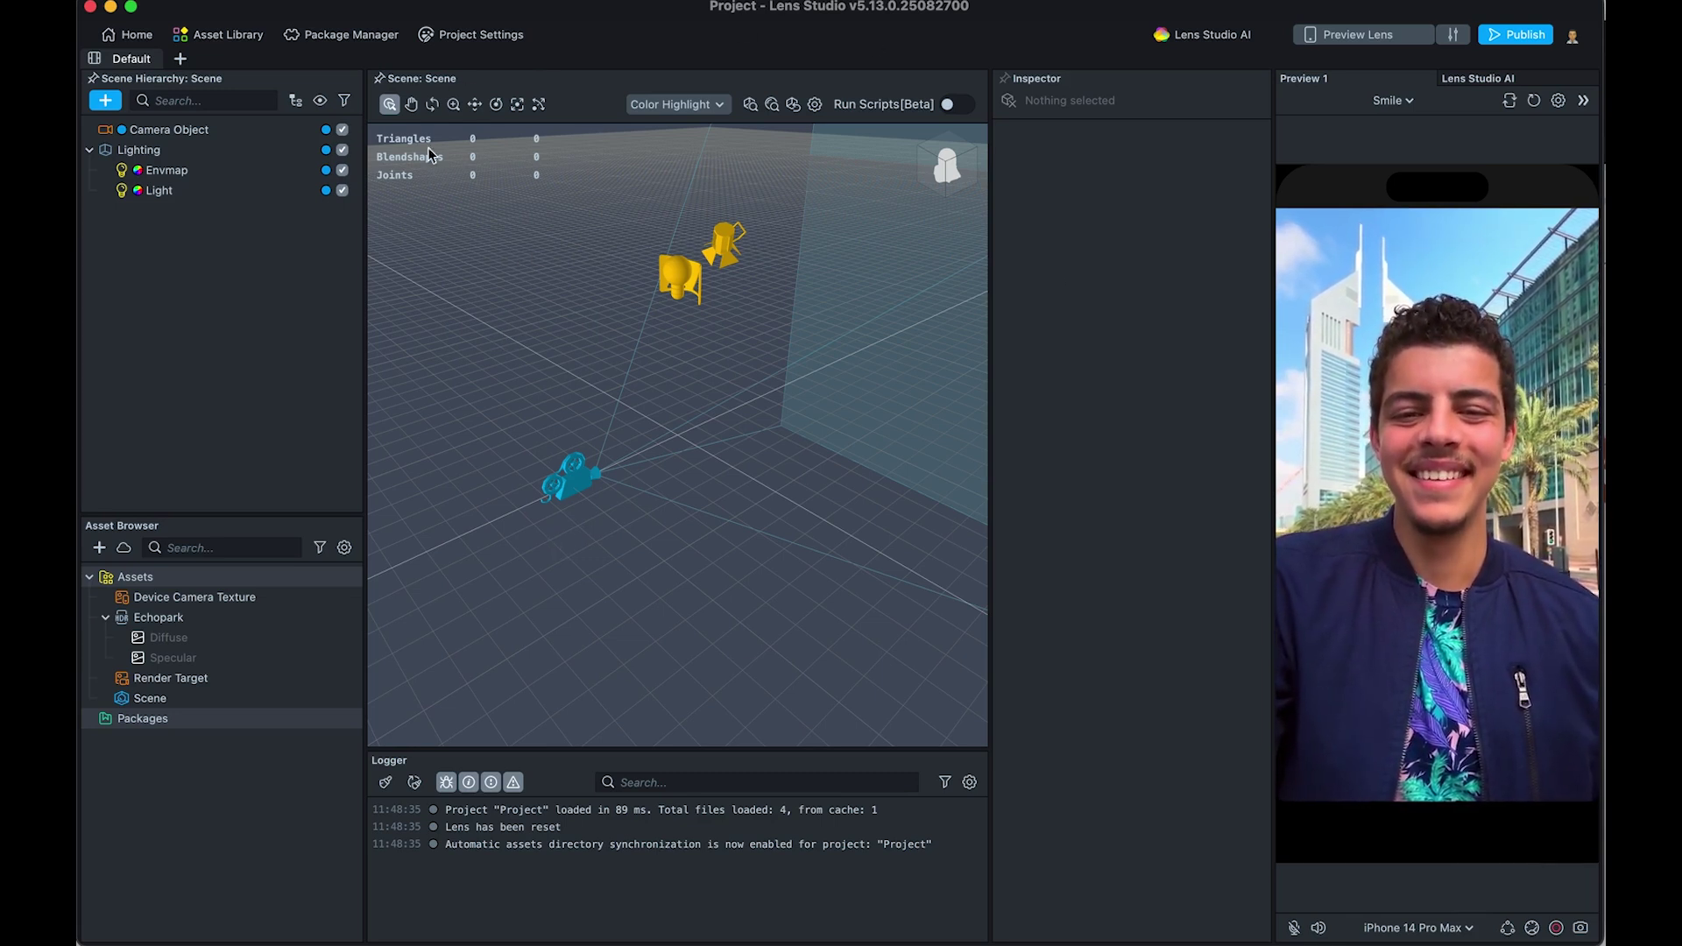
right_drag(687, 562, 637, 501)
scroll(632, 473, up, 8)
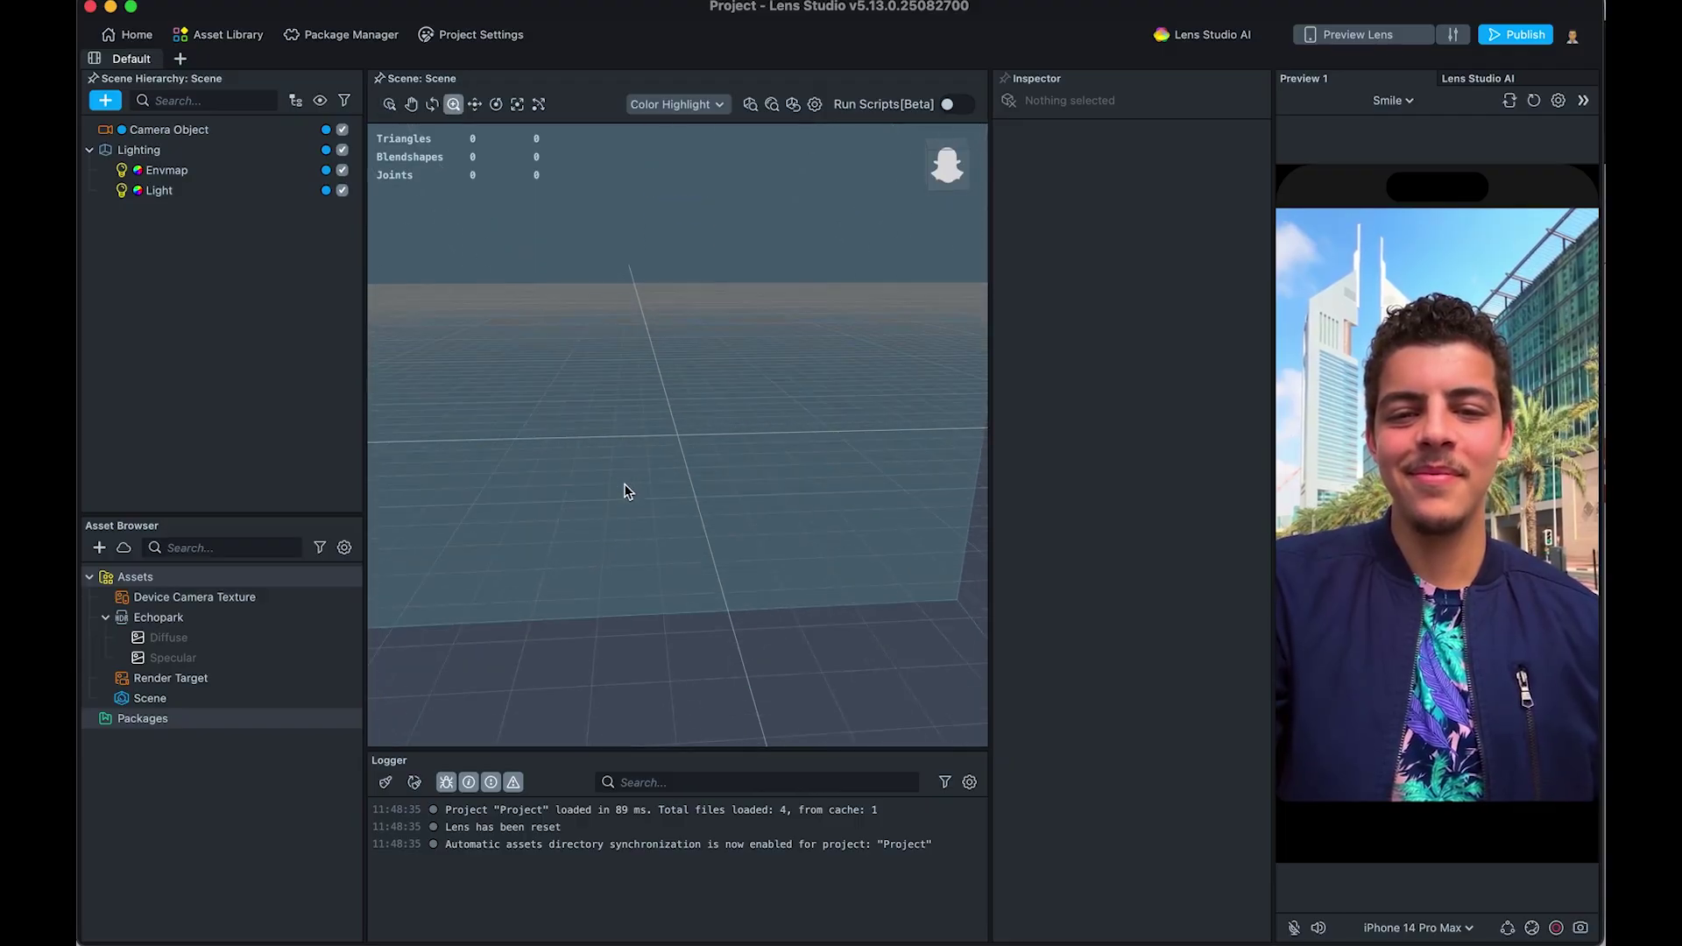
scroll(620, 498, down, 6)
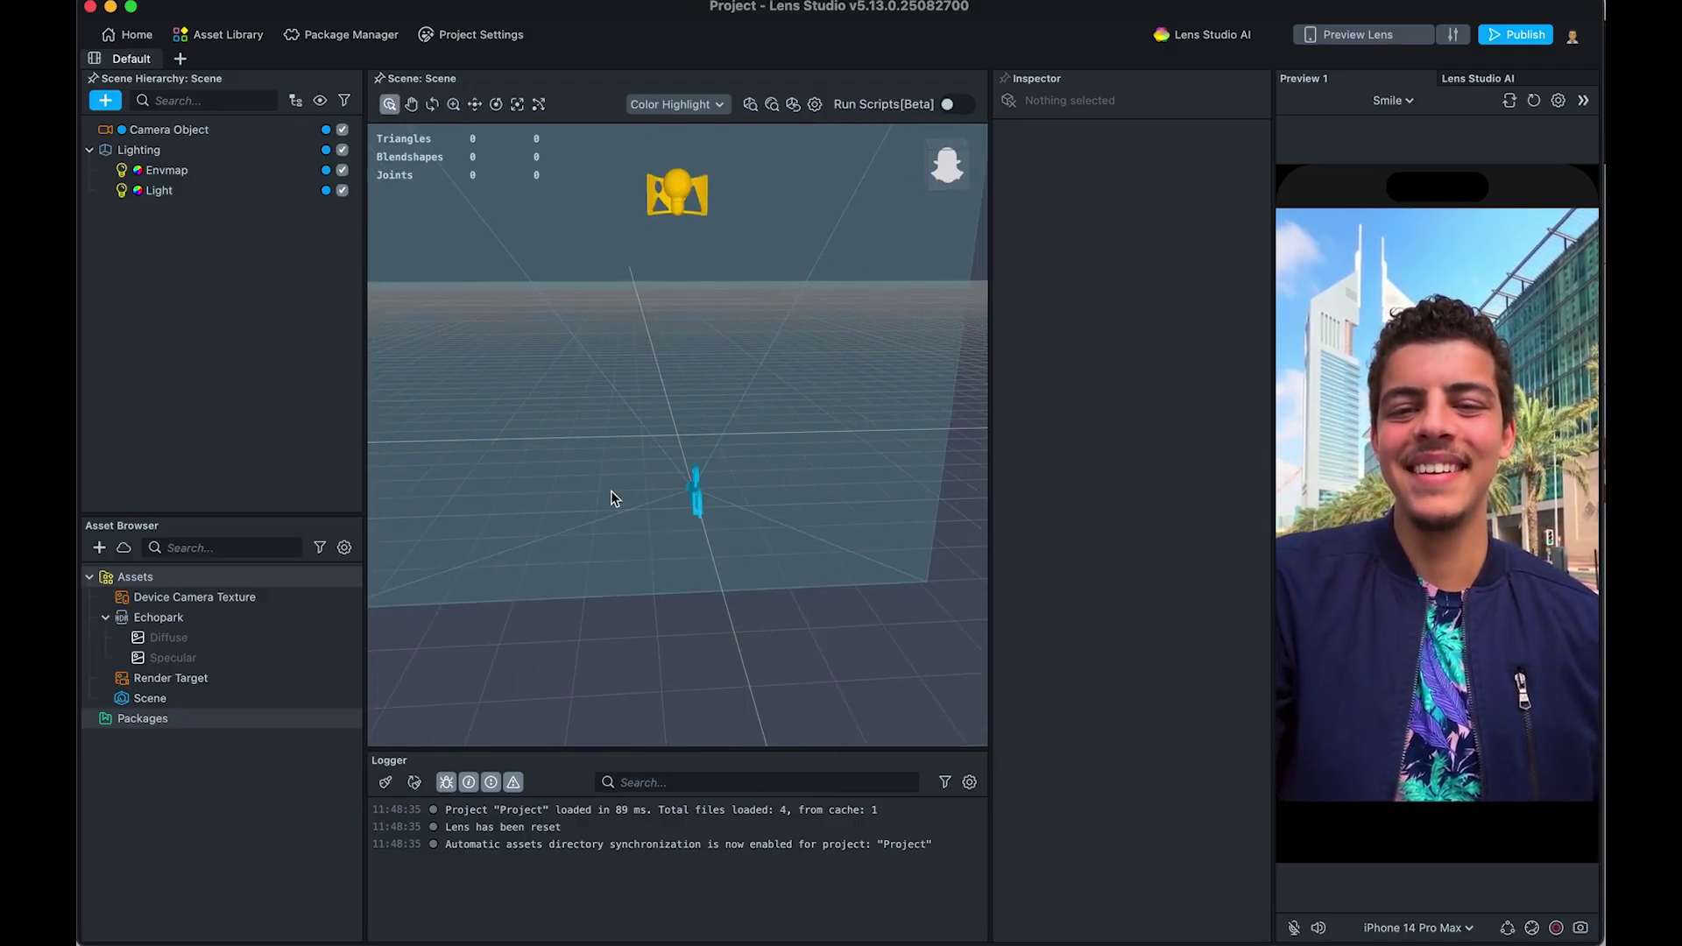
drag(610, 492, 557, 549)
scroll(557, 548, up, 5)
scroll(558, 548, down, 6)
scroll(557, 548, up, 4)
scroll(558, 548, down, 4)
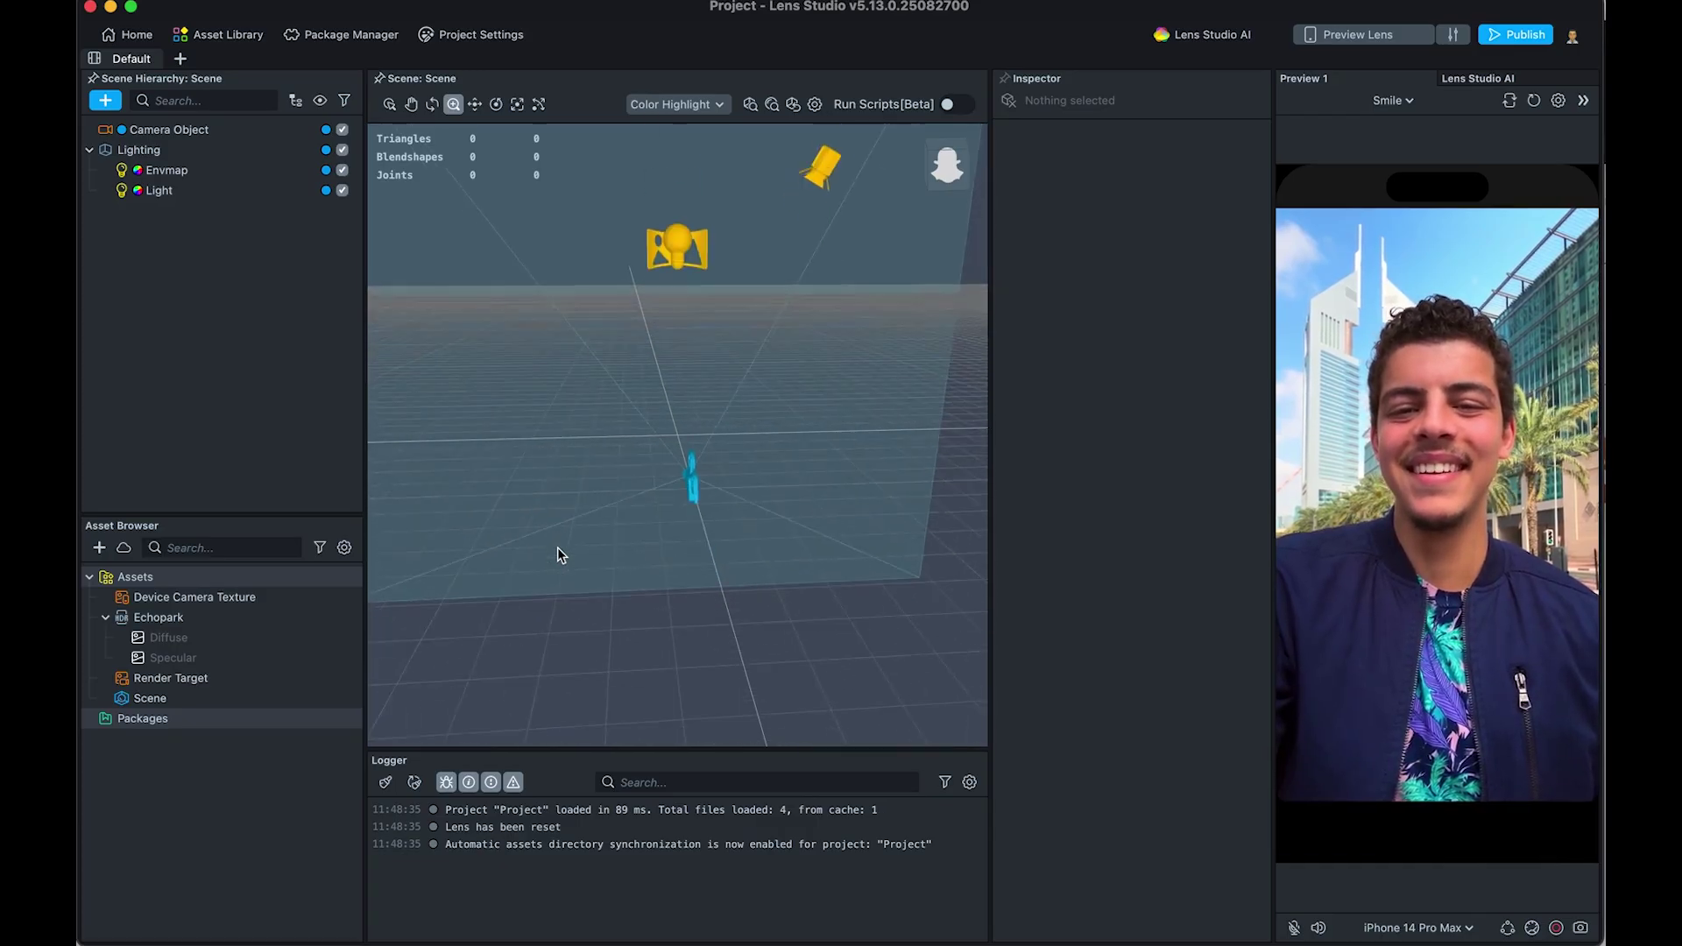
scroll(557, 549, up, 4)
scroll(557, 549, down, 4)
scroll(557, 549, up, 4)
scroll(557, 554, down, 4)
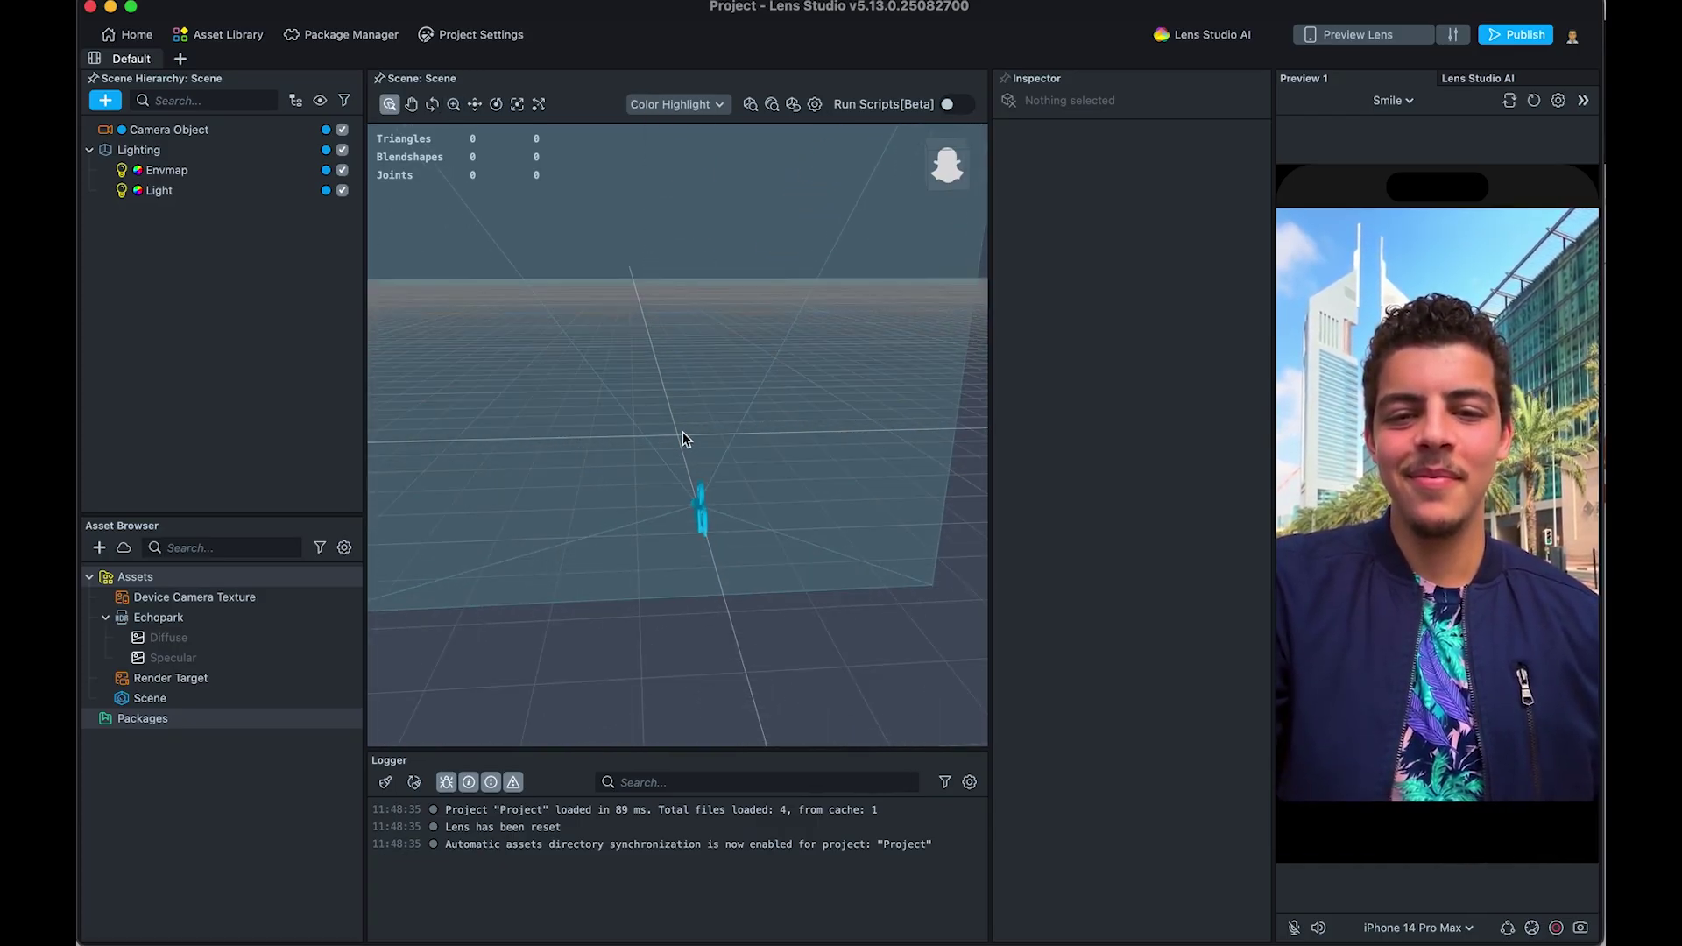
Step: Examine the camera object and its view frustum from several sides using the Pan and Orbit tools
click(413, 105)
drag(695, 581, 511, 518)
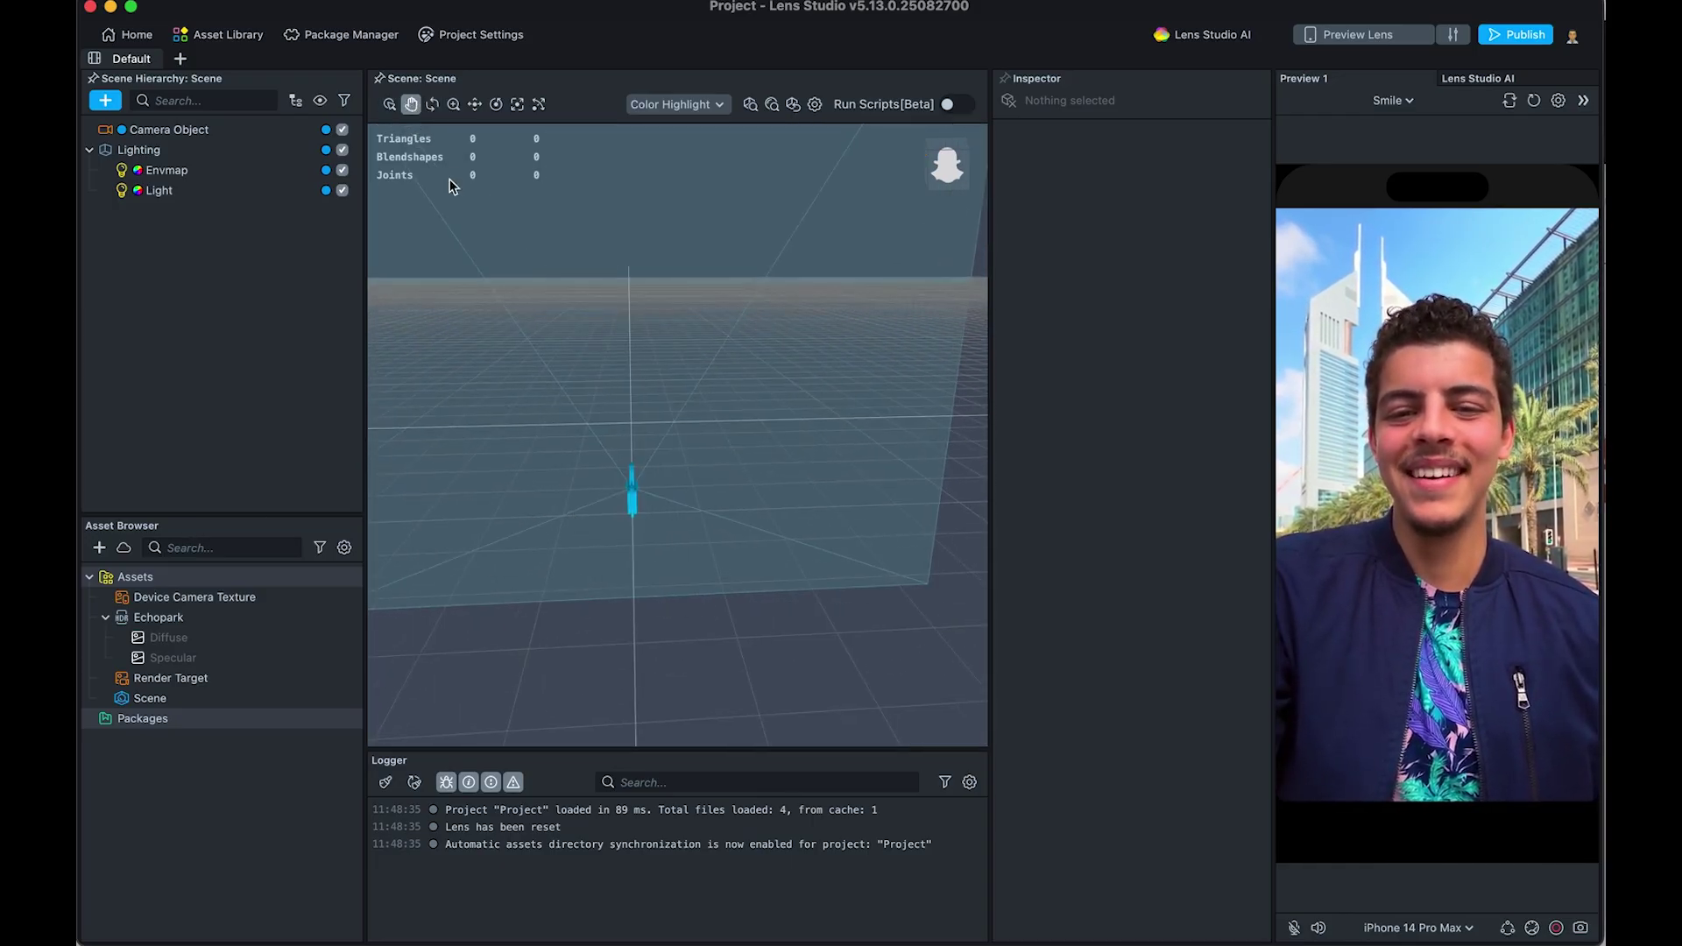
click(432, 104)
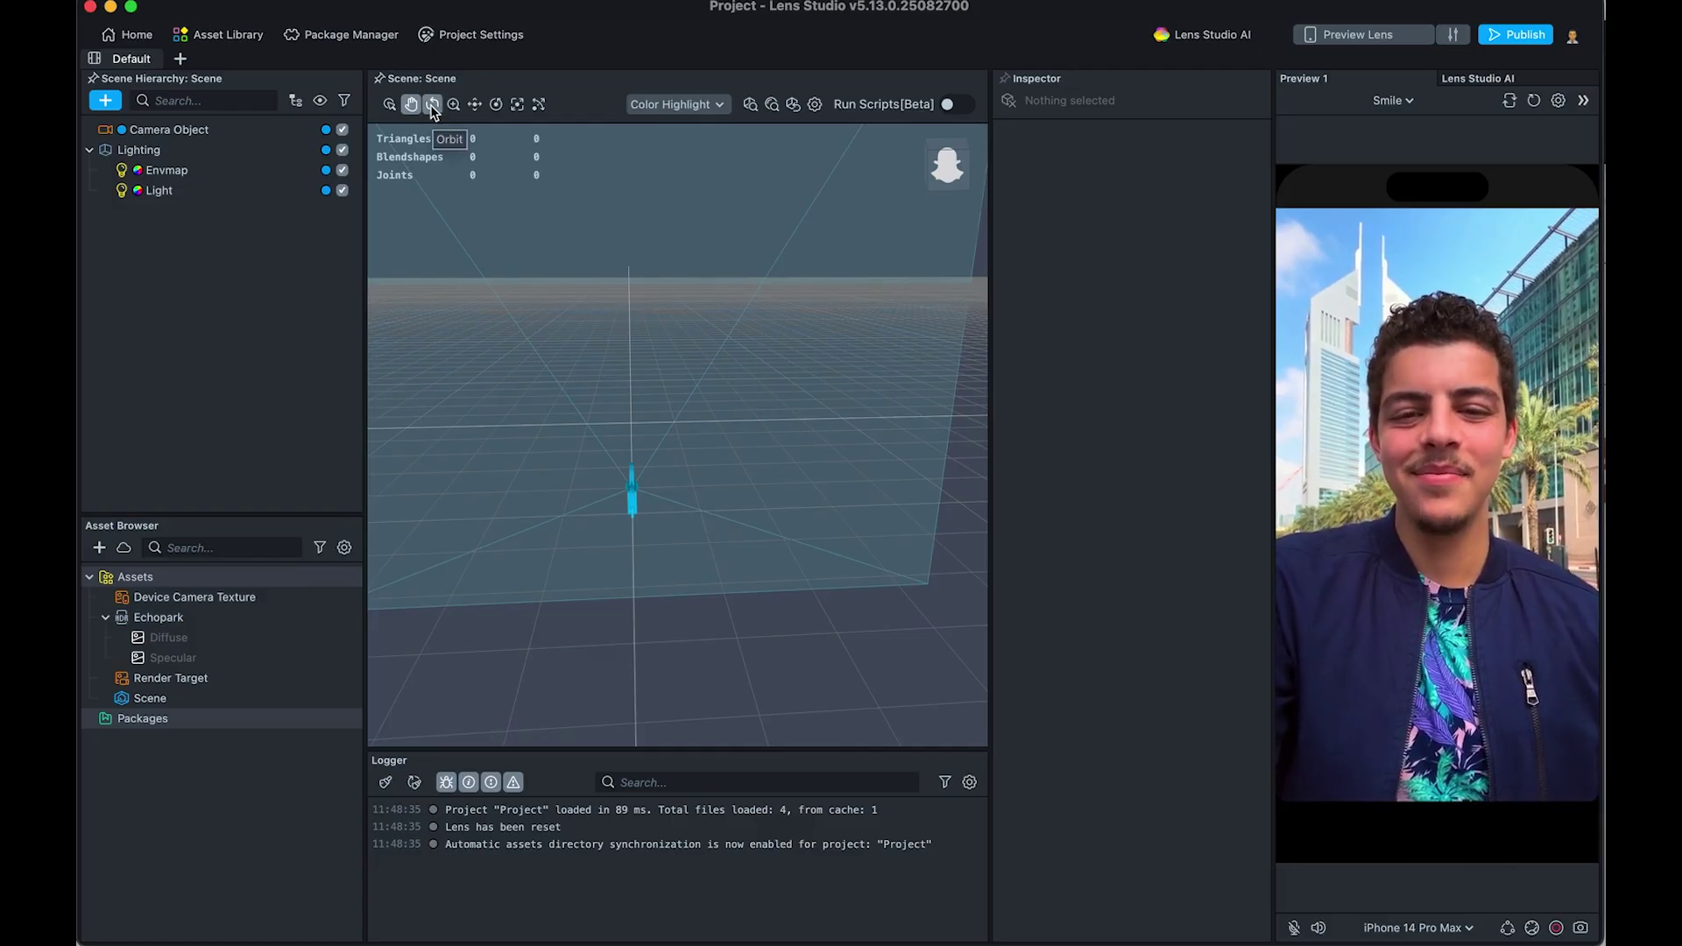
drag(685, 494, 762, 512)
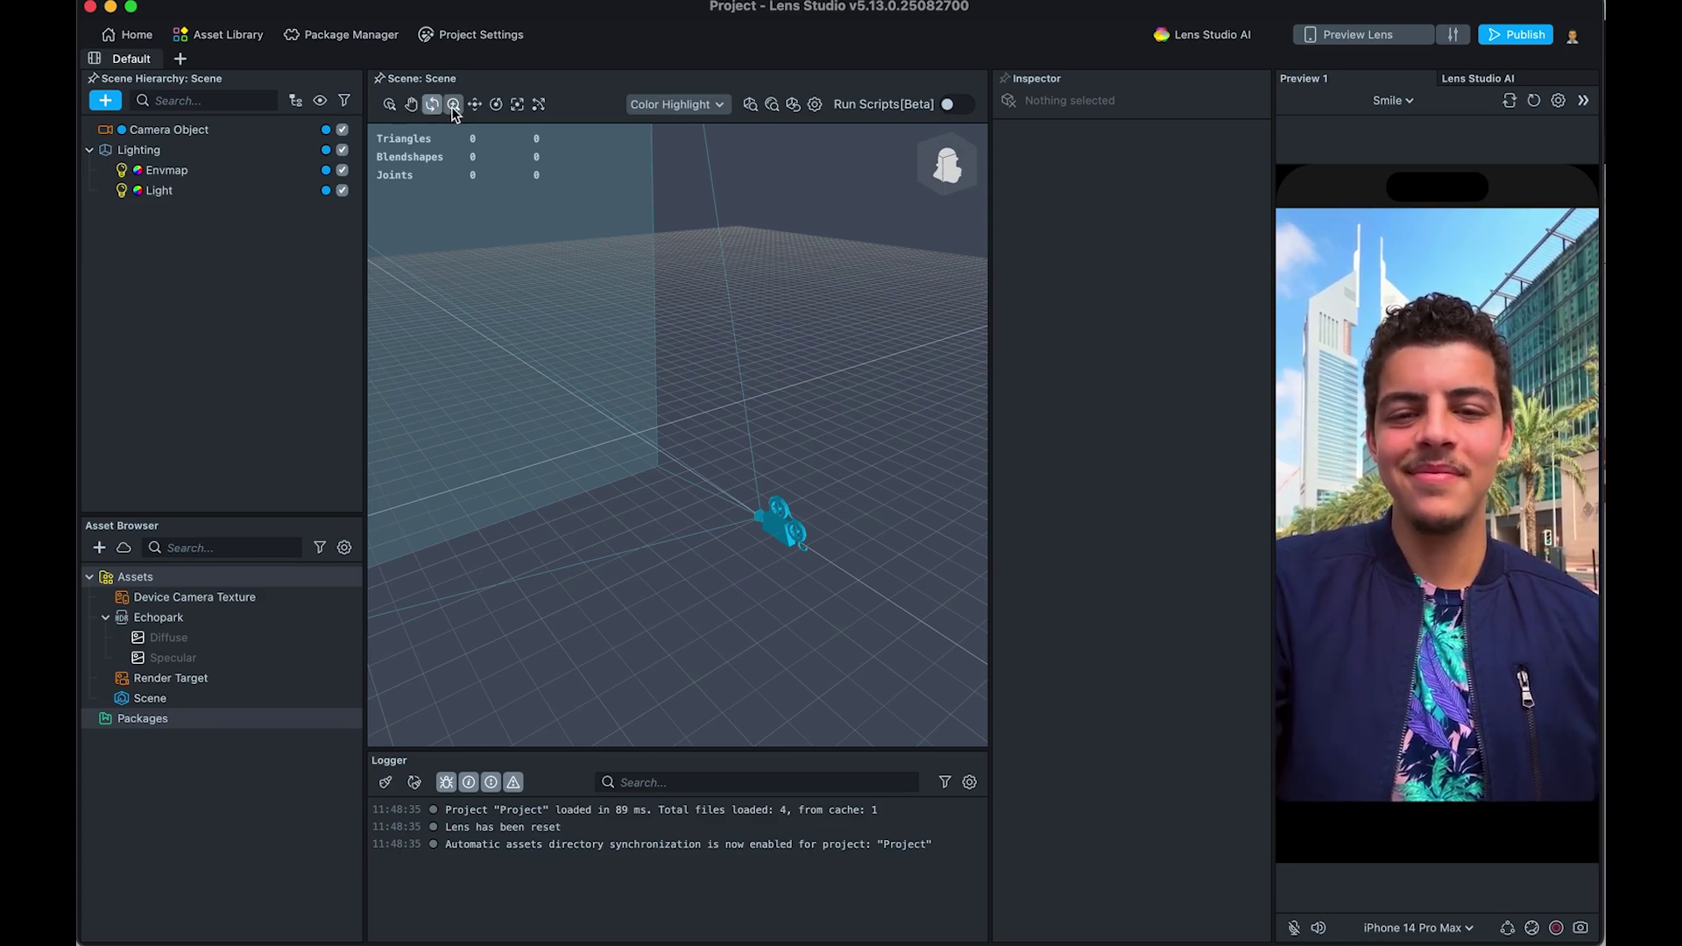
drag(718, 543, 676, 460)
scroll(676, 460, up, 5)
scroll(674, 459, down, 5)
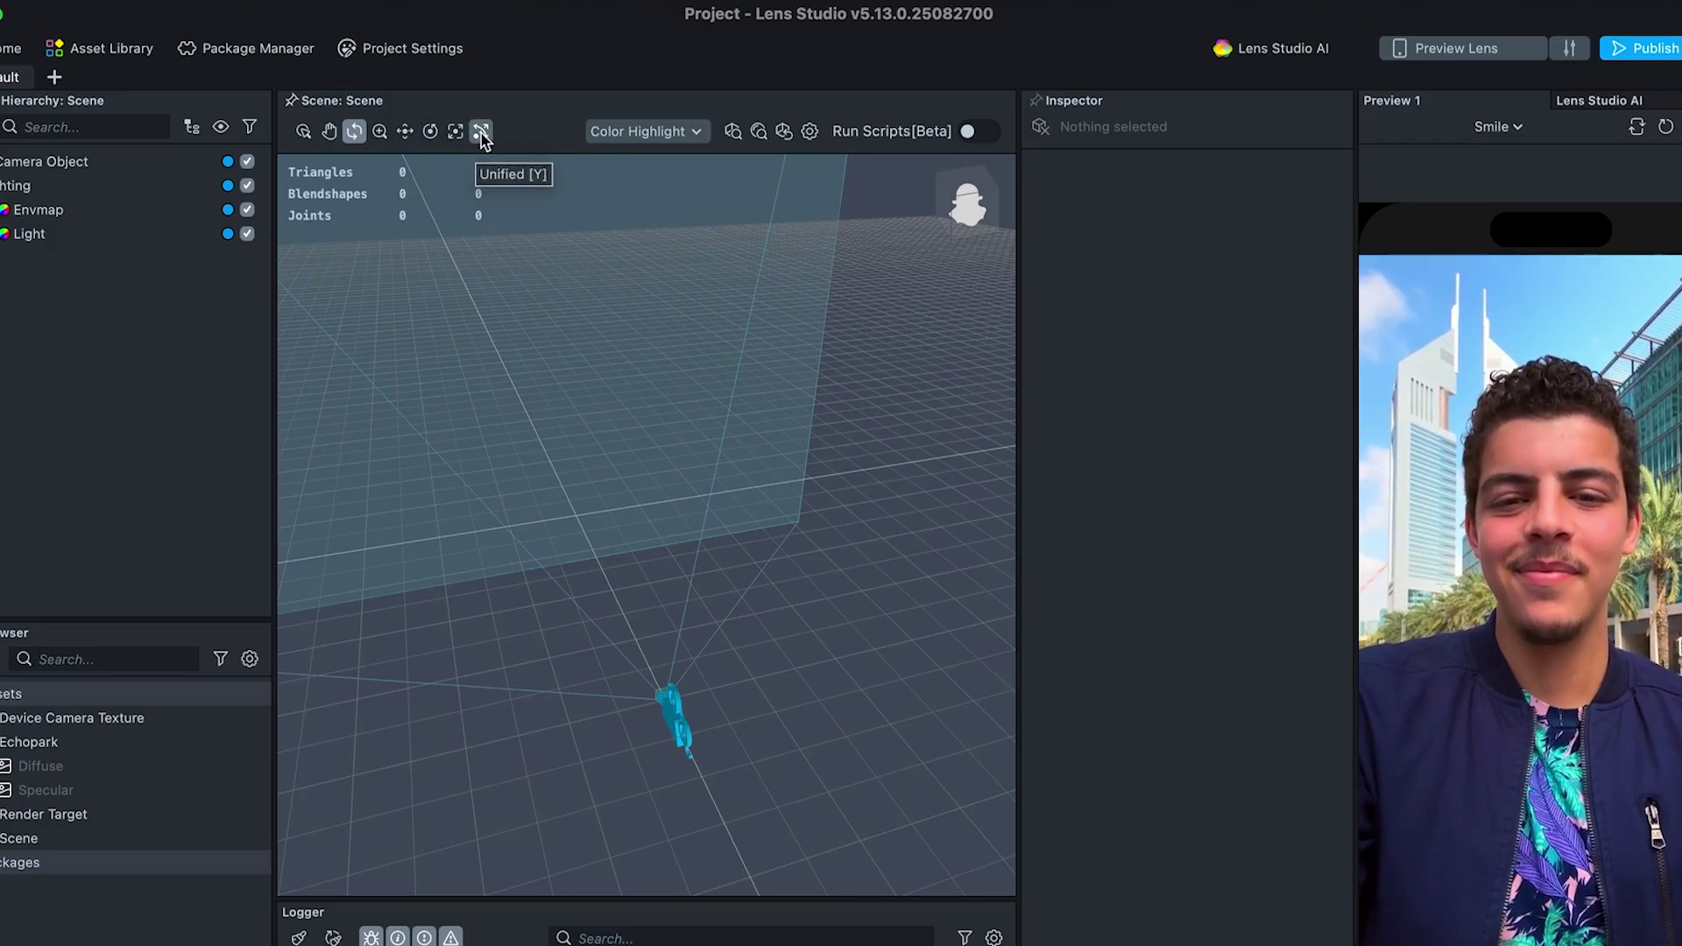
drag(613, 411, 499, 483)
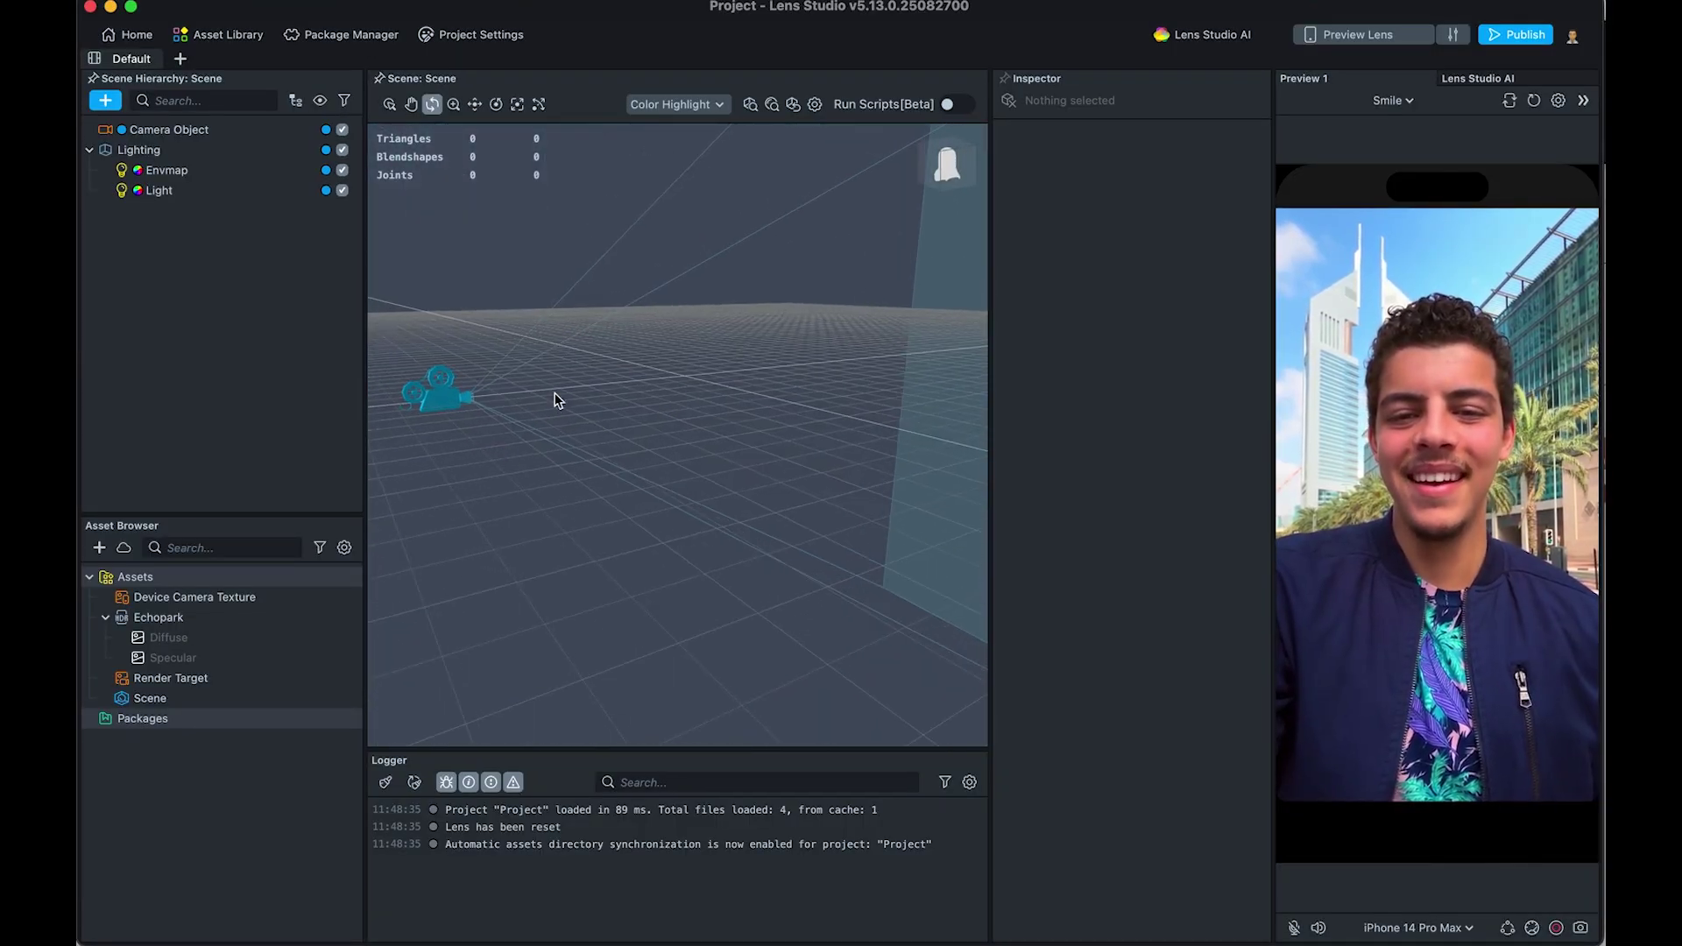
Step: Add a 3D Box object to the scene with its default name
click(106, 100)
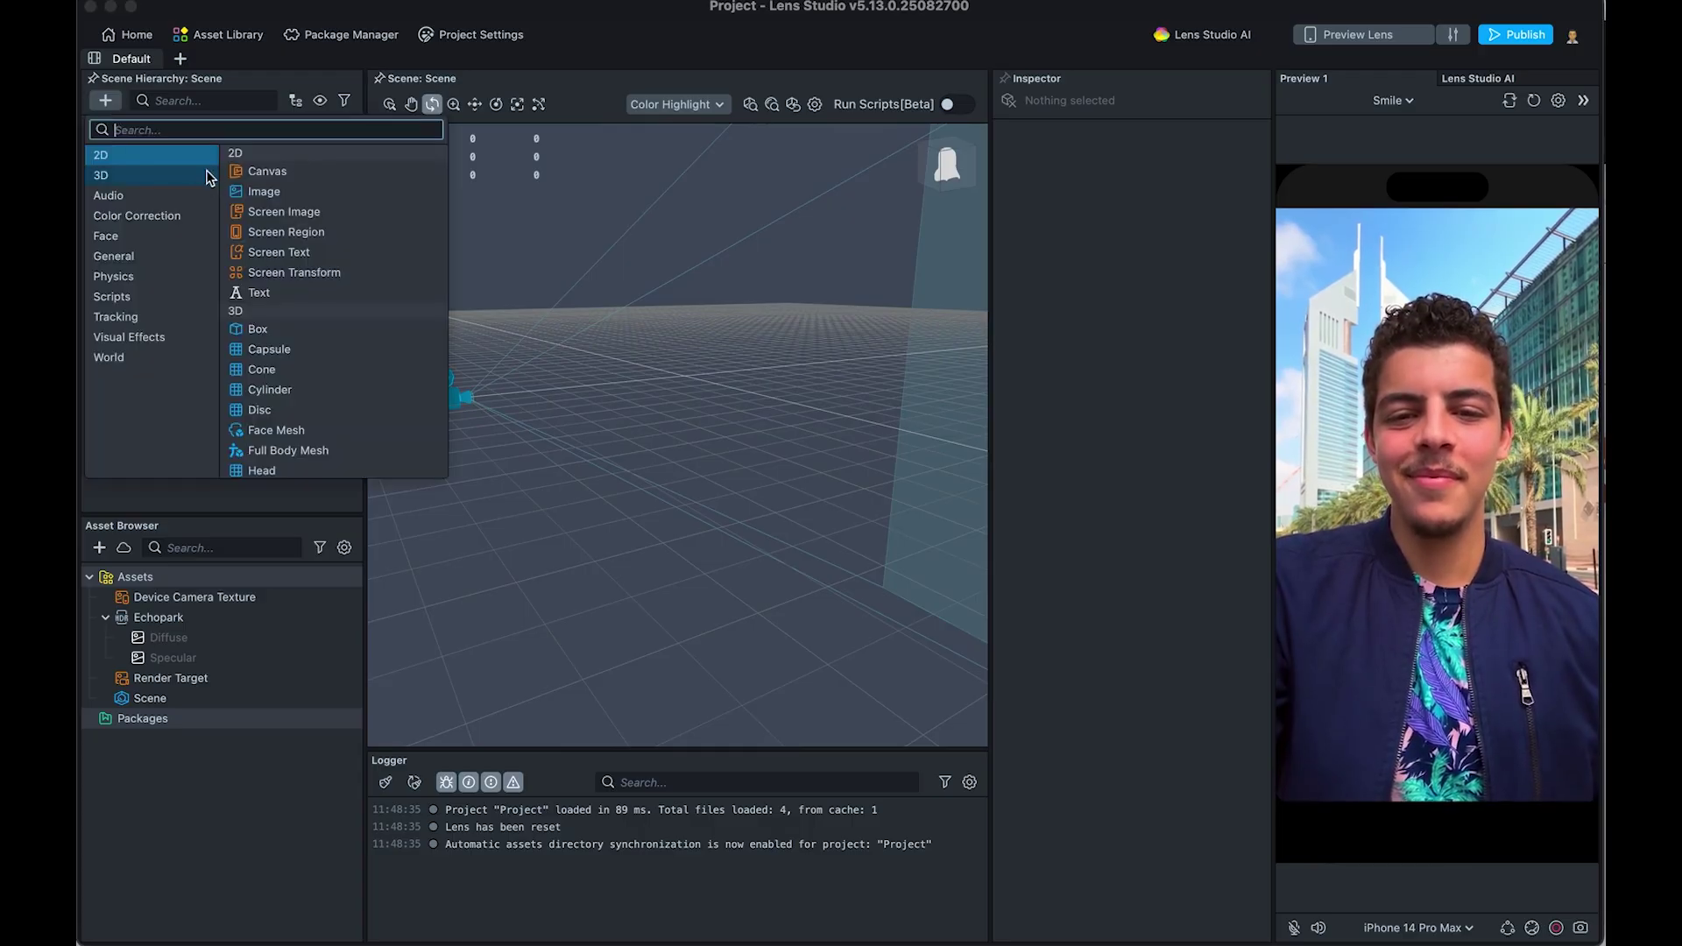
click(160, 180)
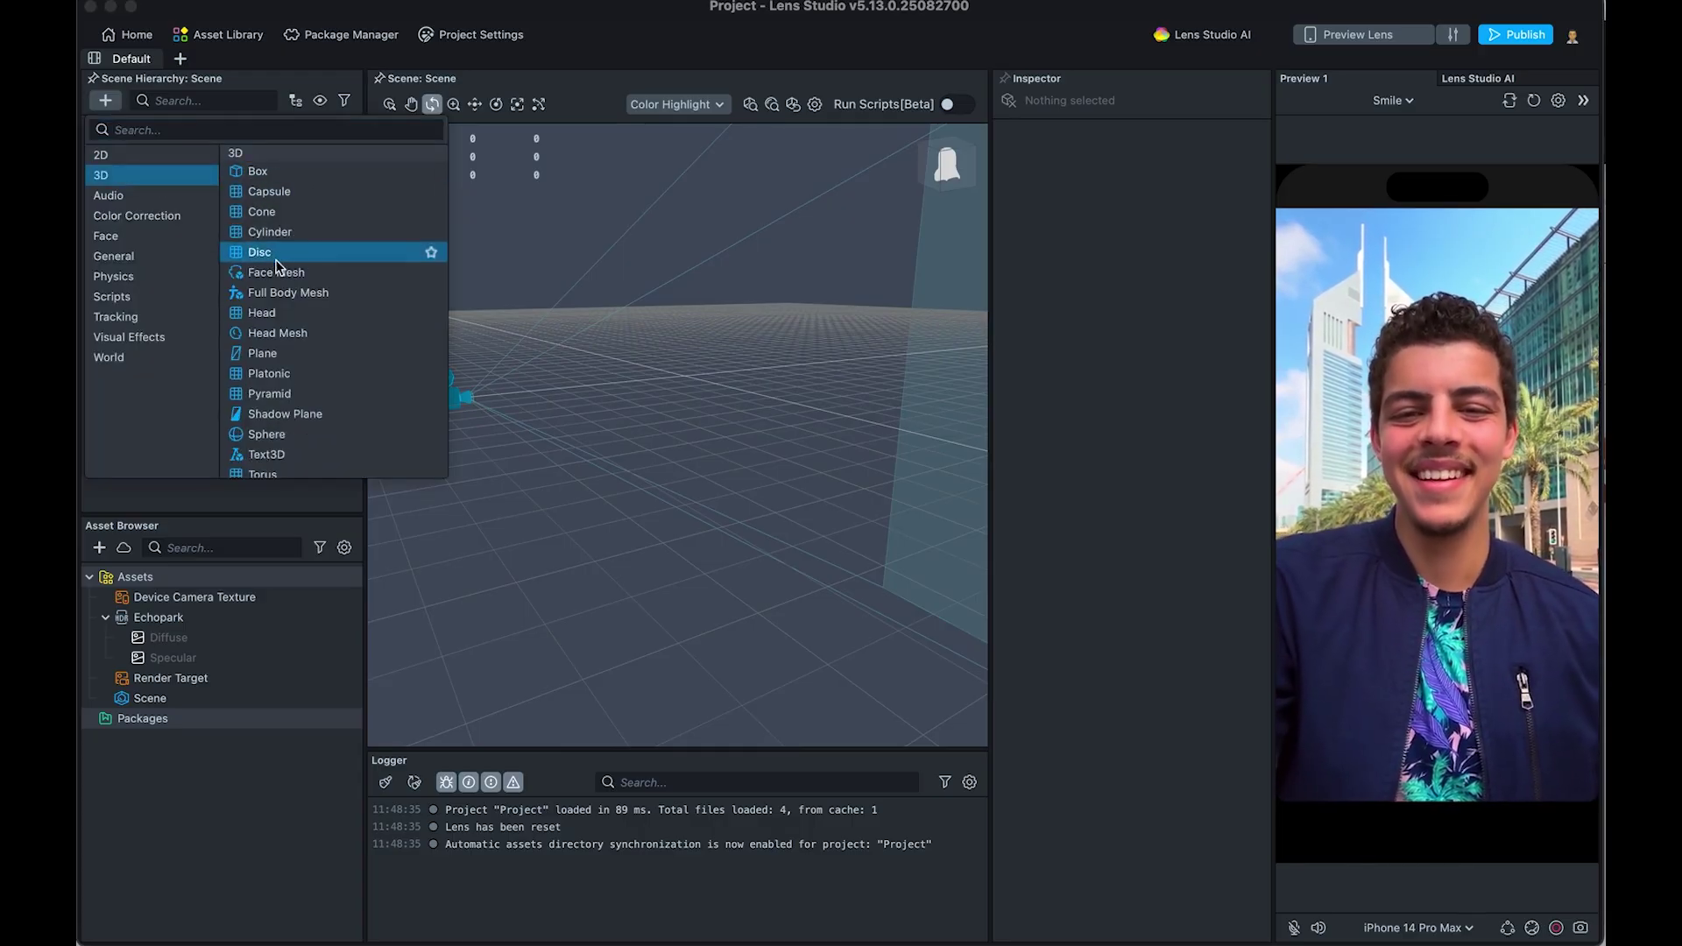
scroll(308, 407, down, 5)
scroll(263, 298, up, 5)
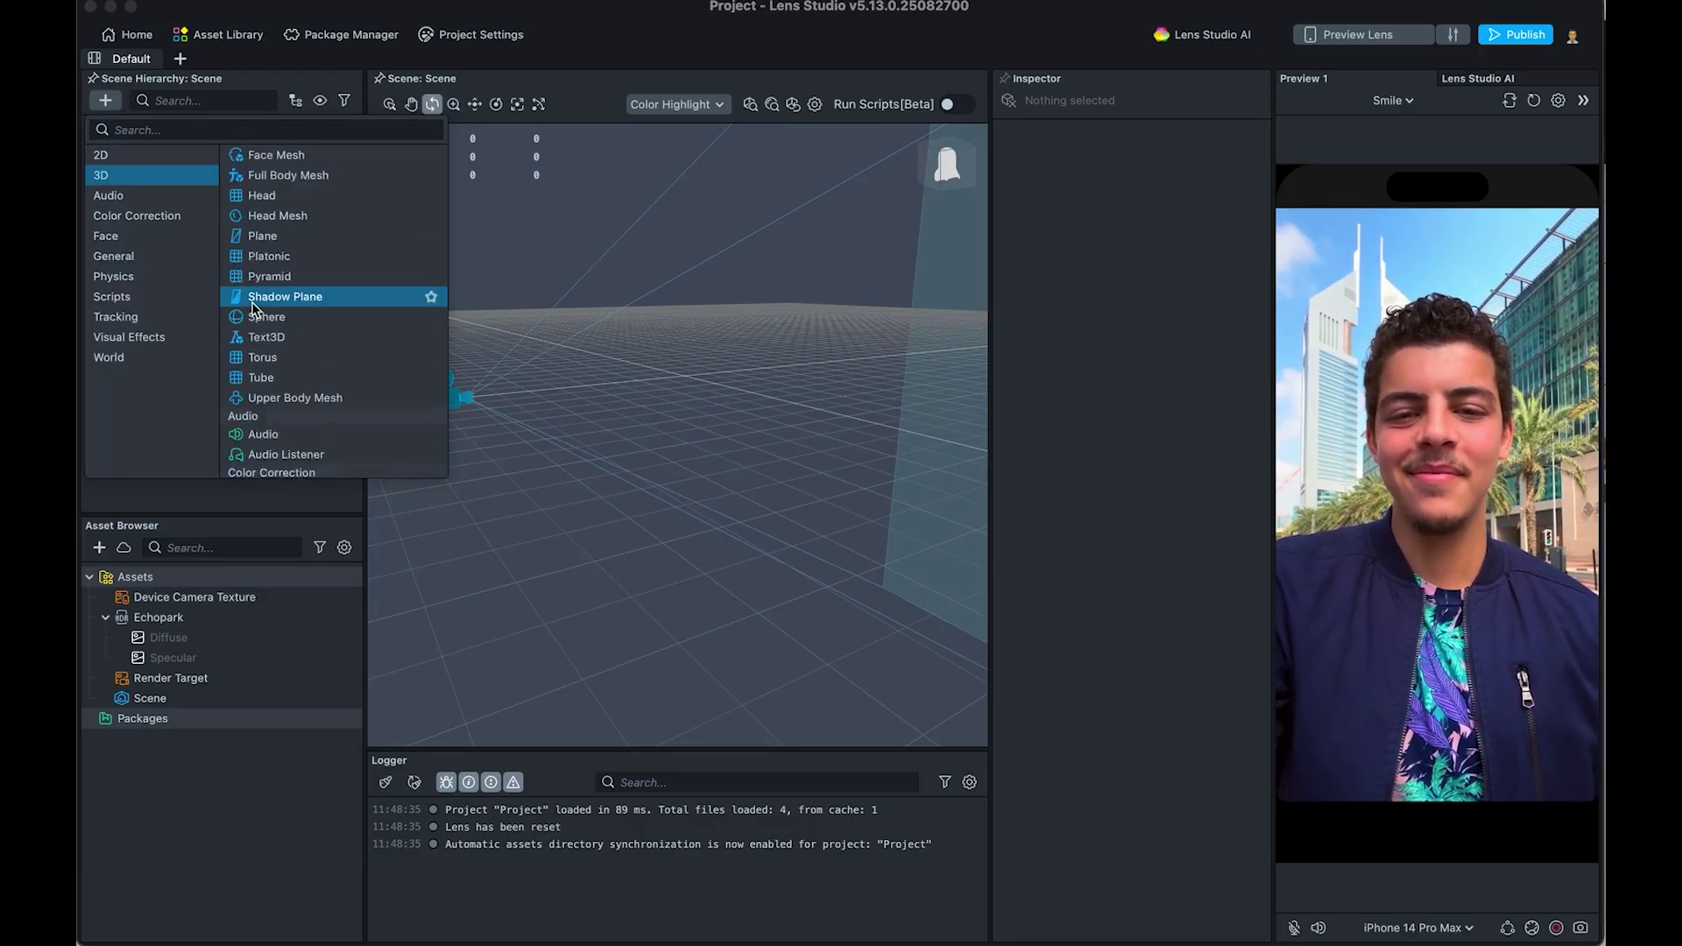
click(252, 173)
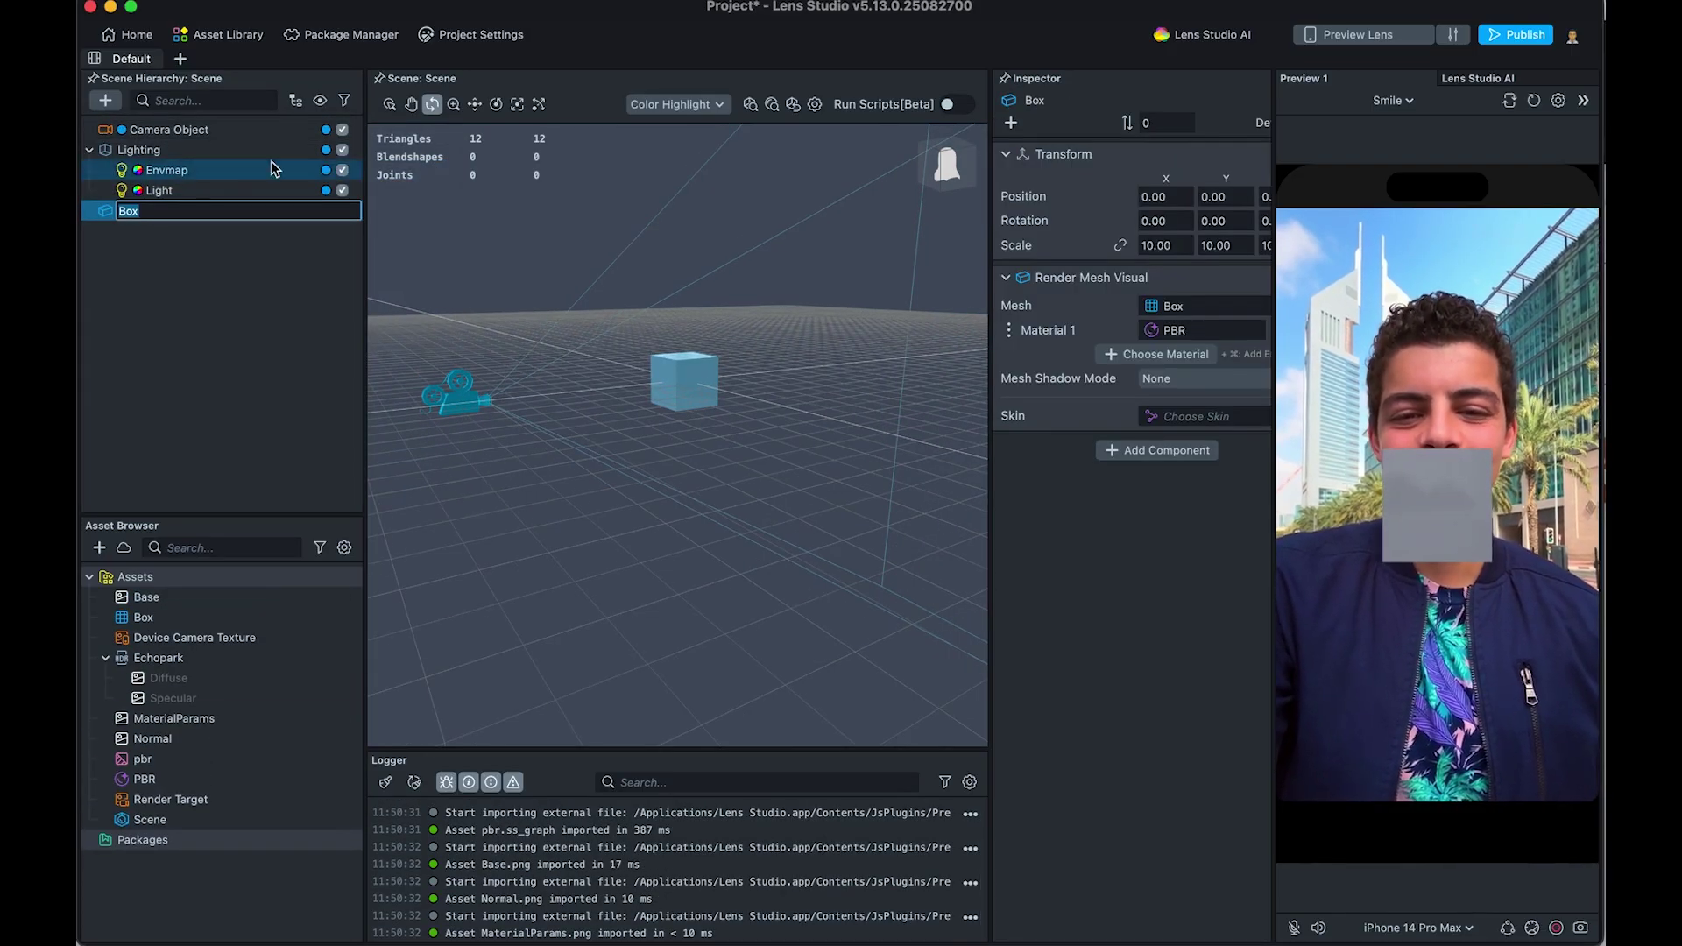
click(226, 298)
alt+right_drag(708, 393, 689, 388)
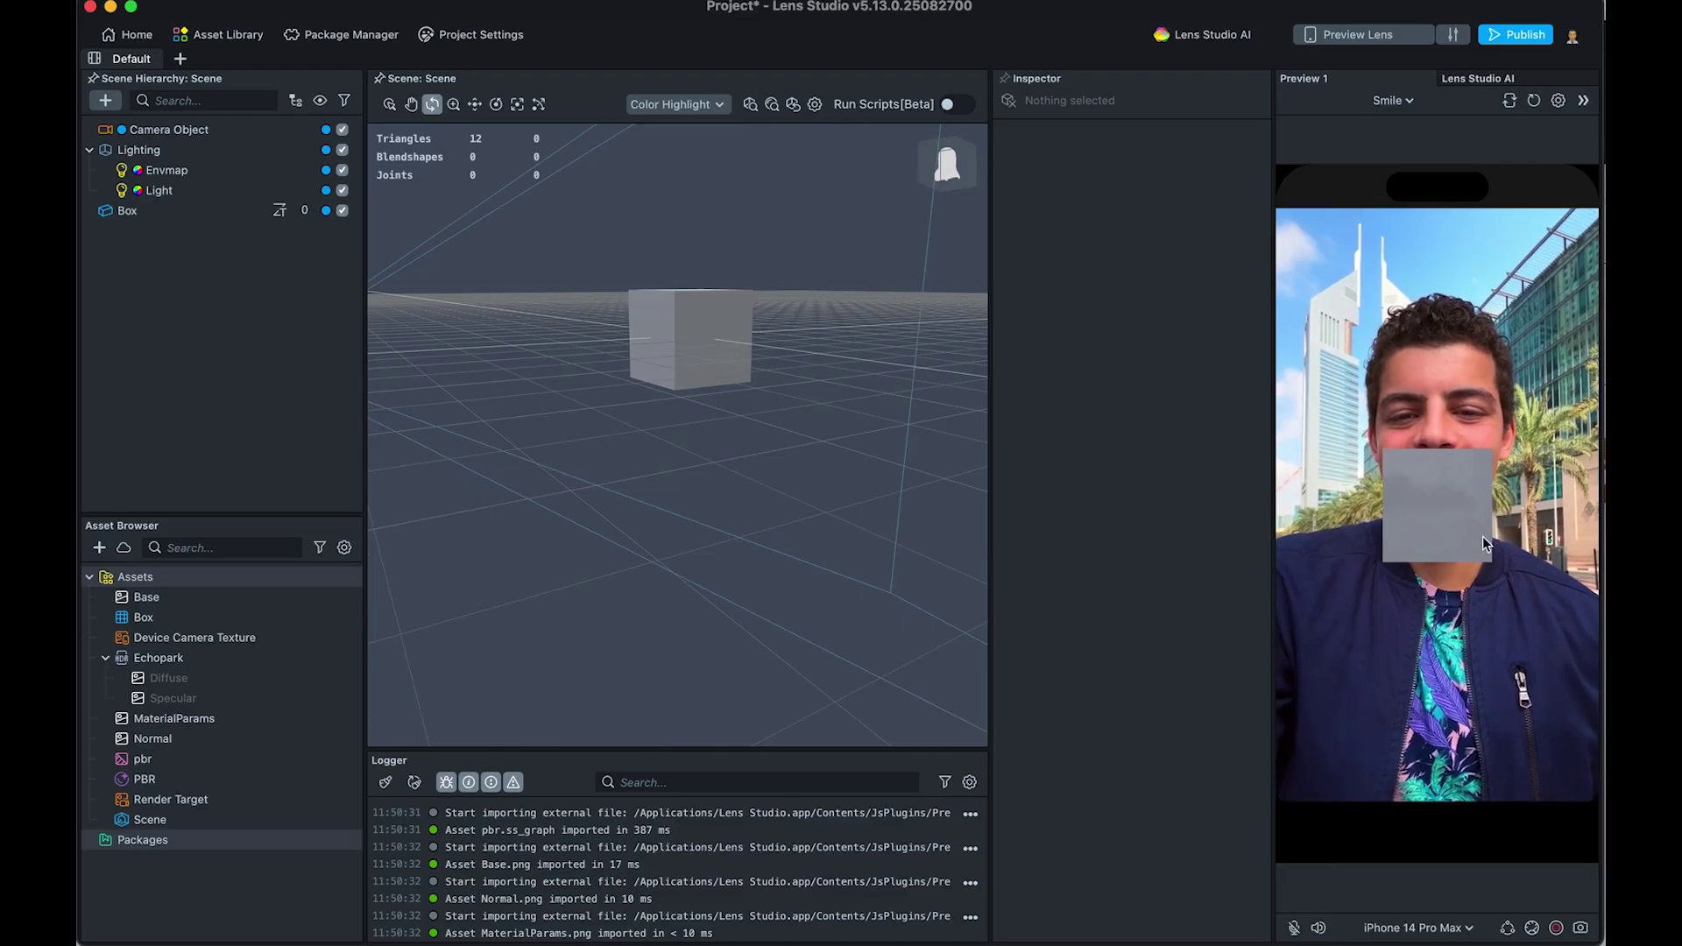
Step: Widen the Inspector, try a Y position of 10 for the box, and undo the change
click(123, 211)
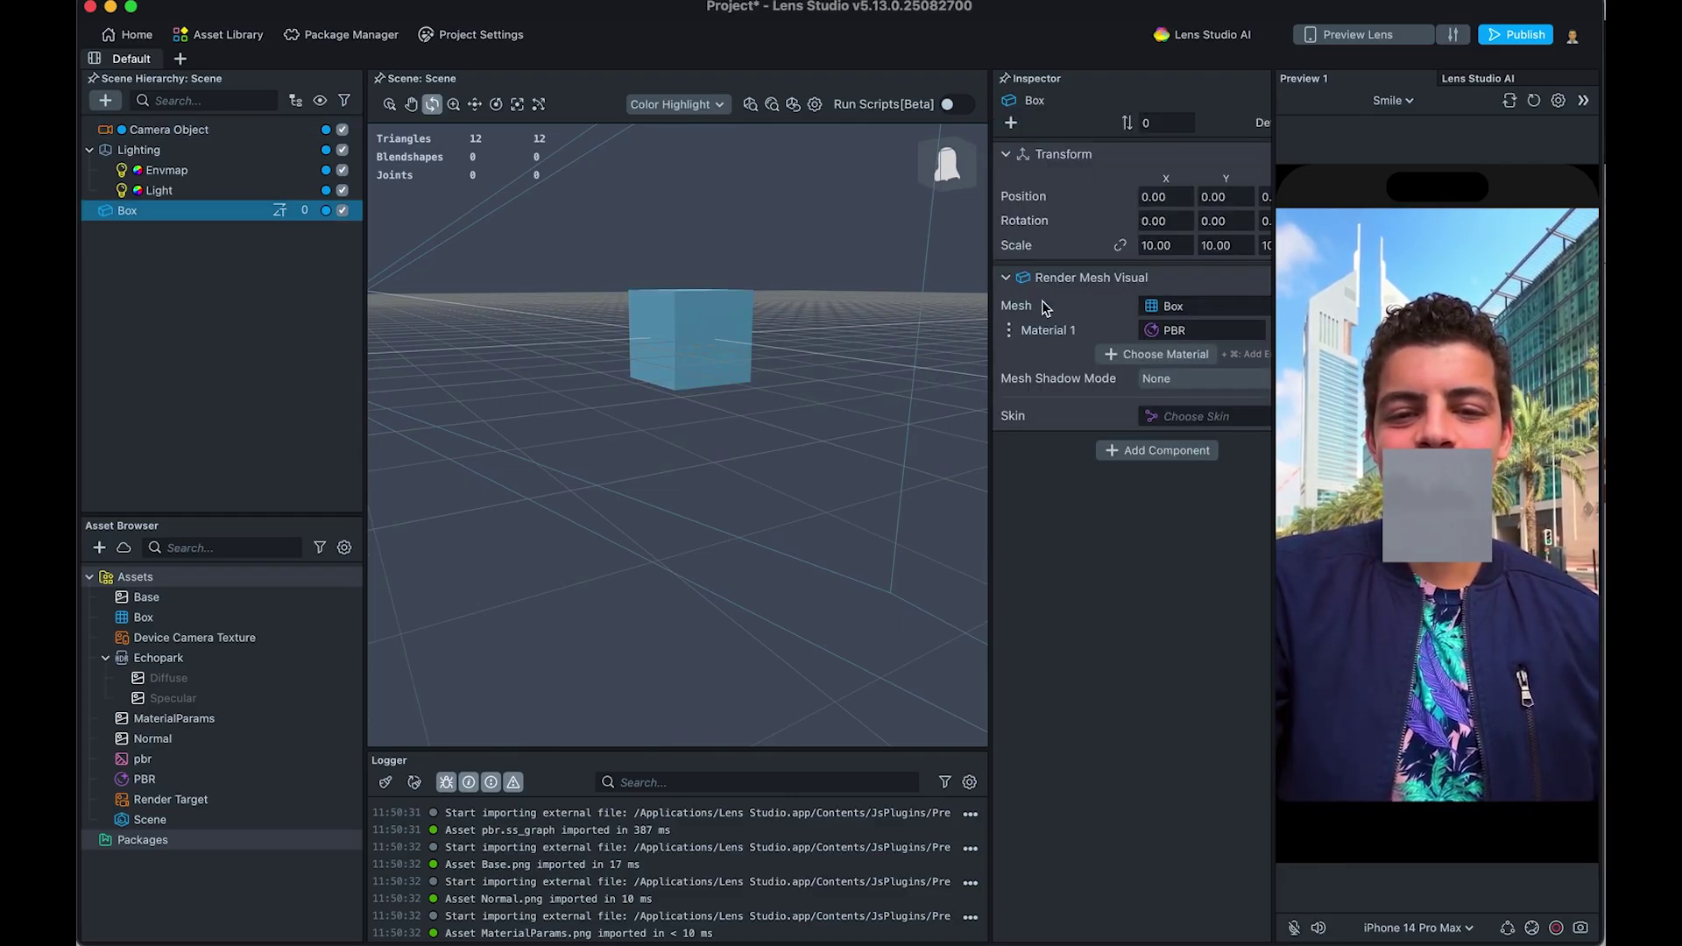
drag(987, 307, 886, 300)
click(1175, 192)
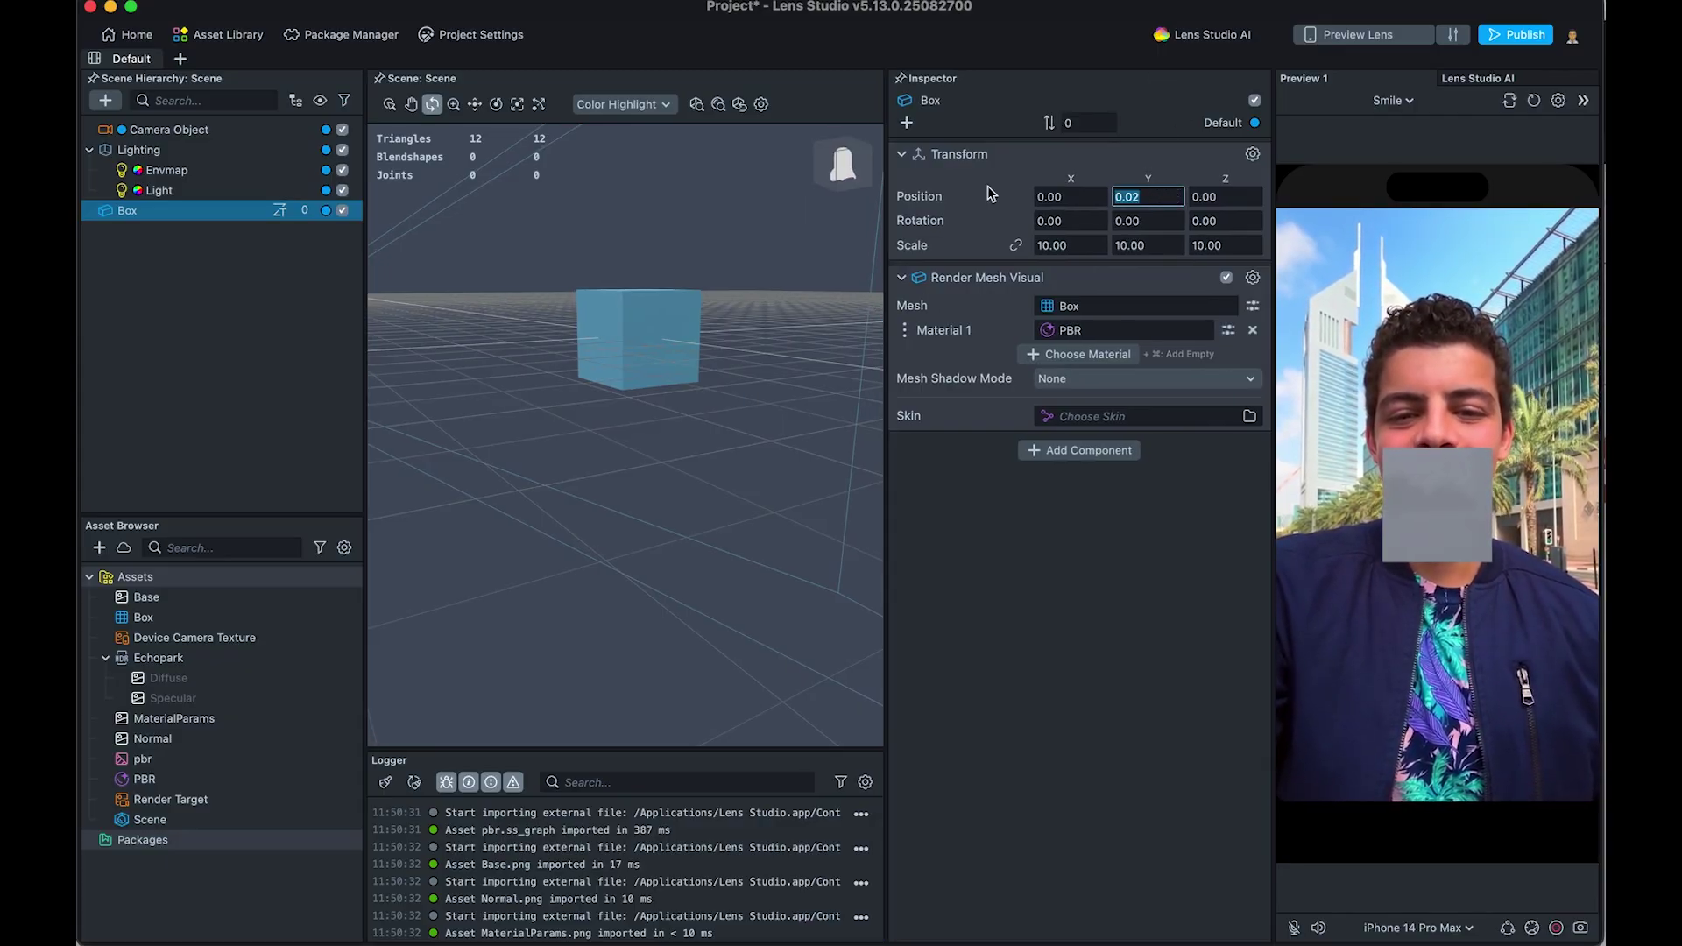
text(10)
key(Return)
key(super+z)
Step: Try rotating the box 45 degrees around Y, undo the rotation, and reset its Y position to 0
click(1147, 223)
text(45)
key(Return)
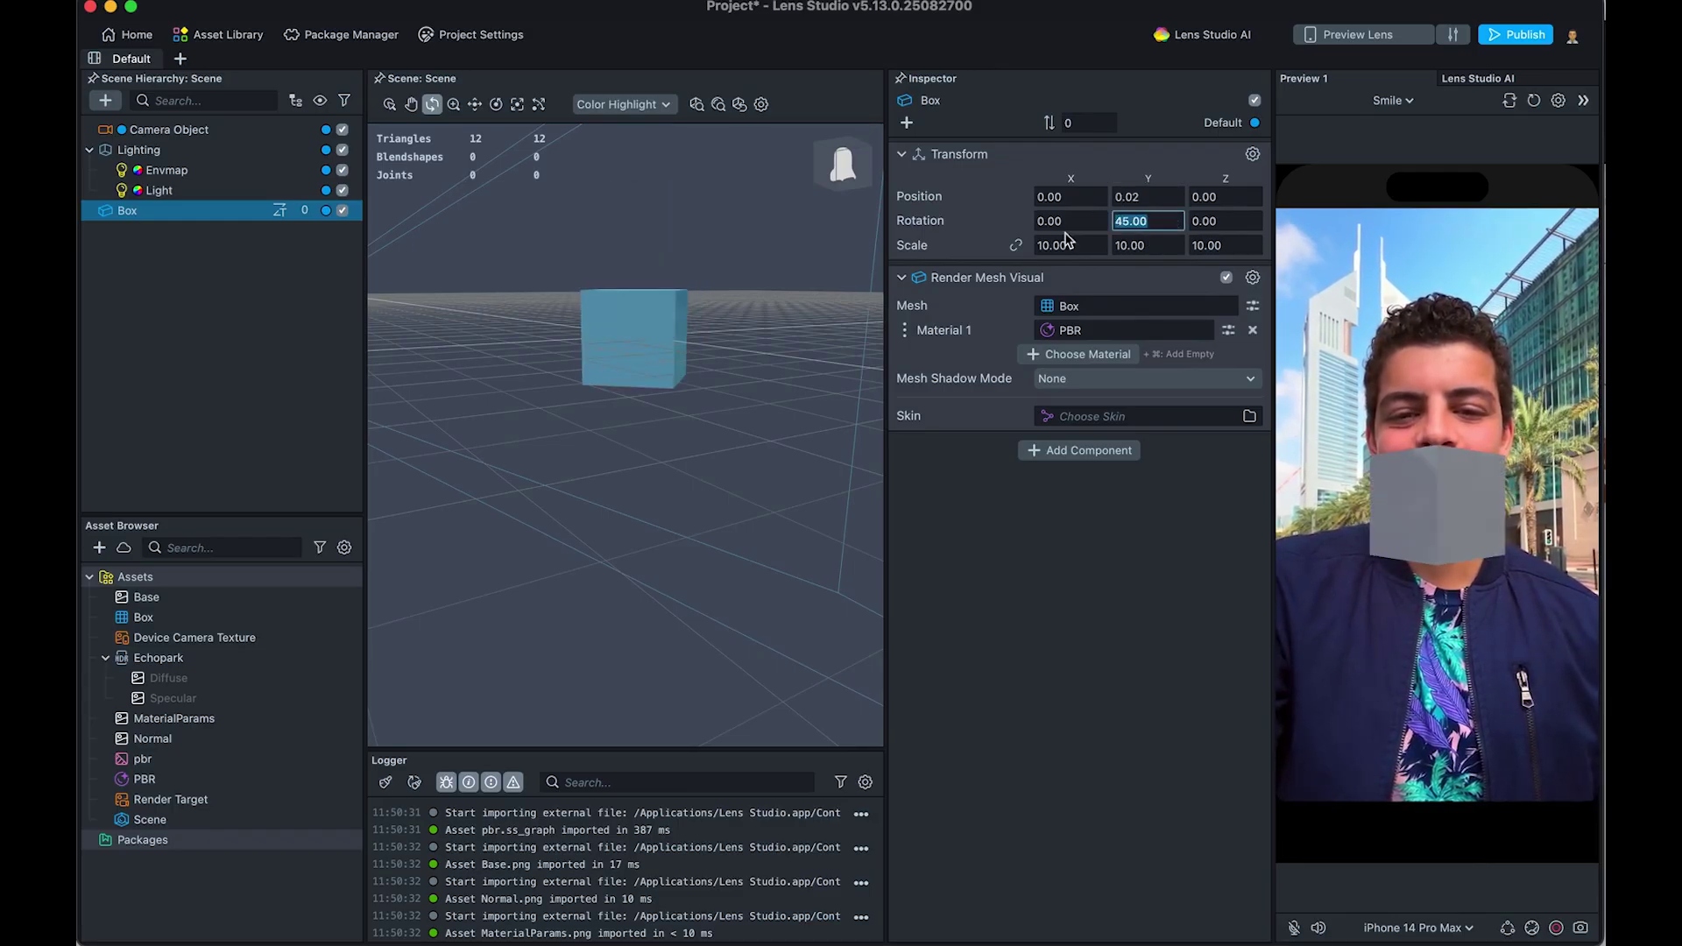
key(super+z)
click(1143, 196)
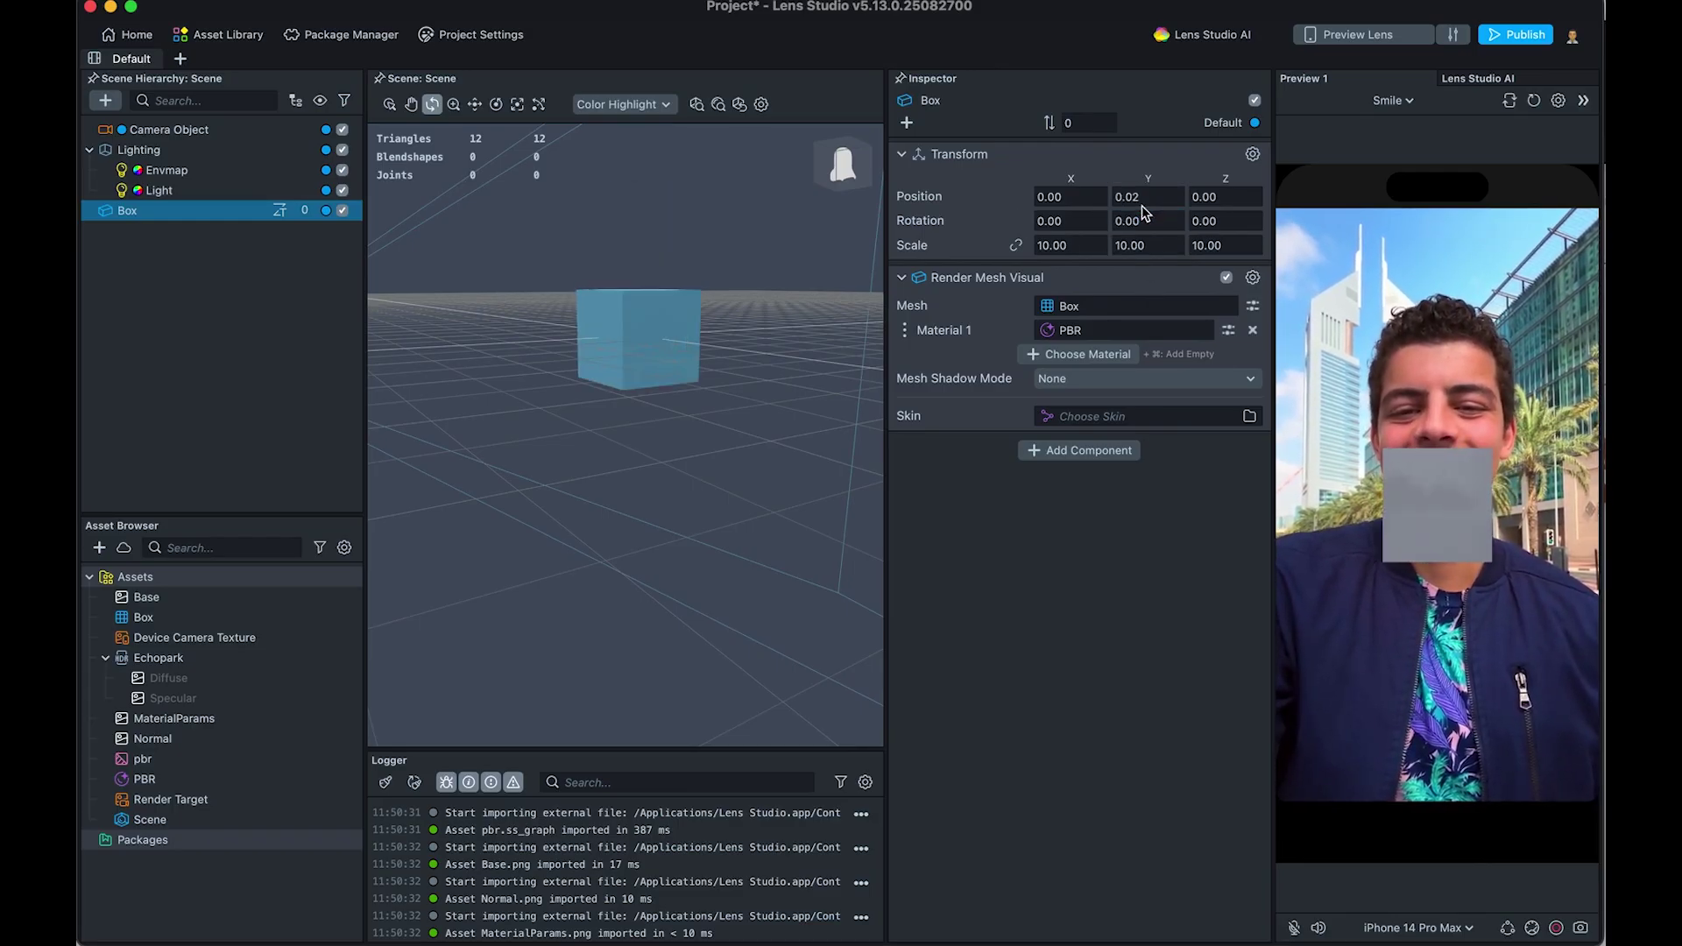
key(Return)
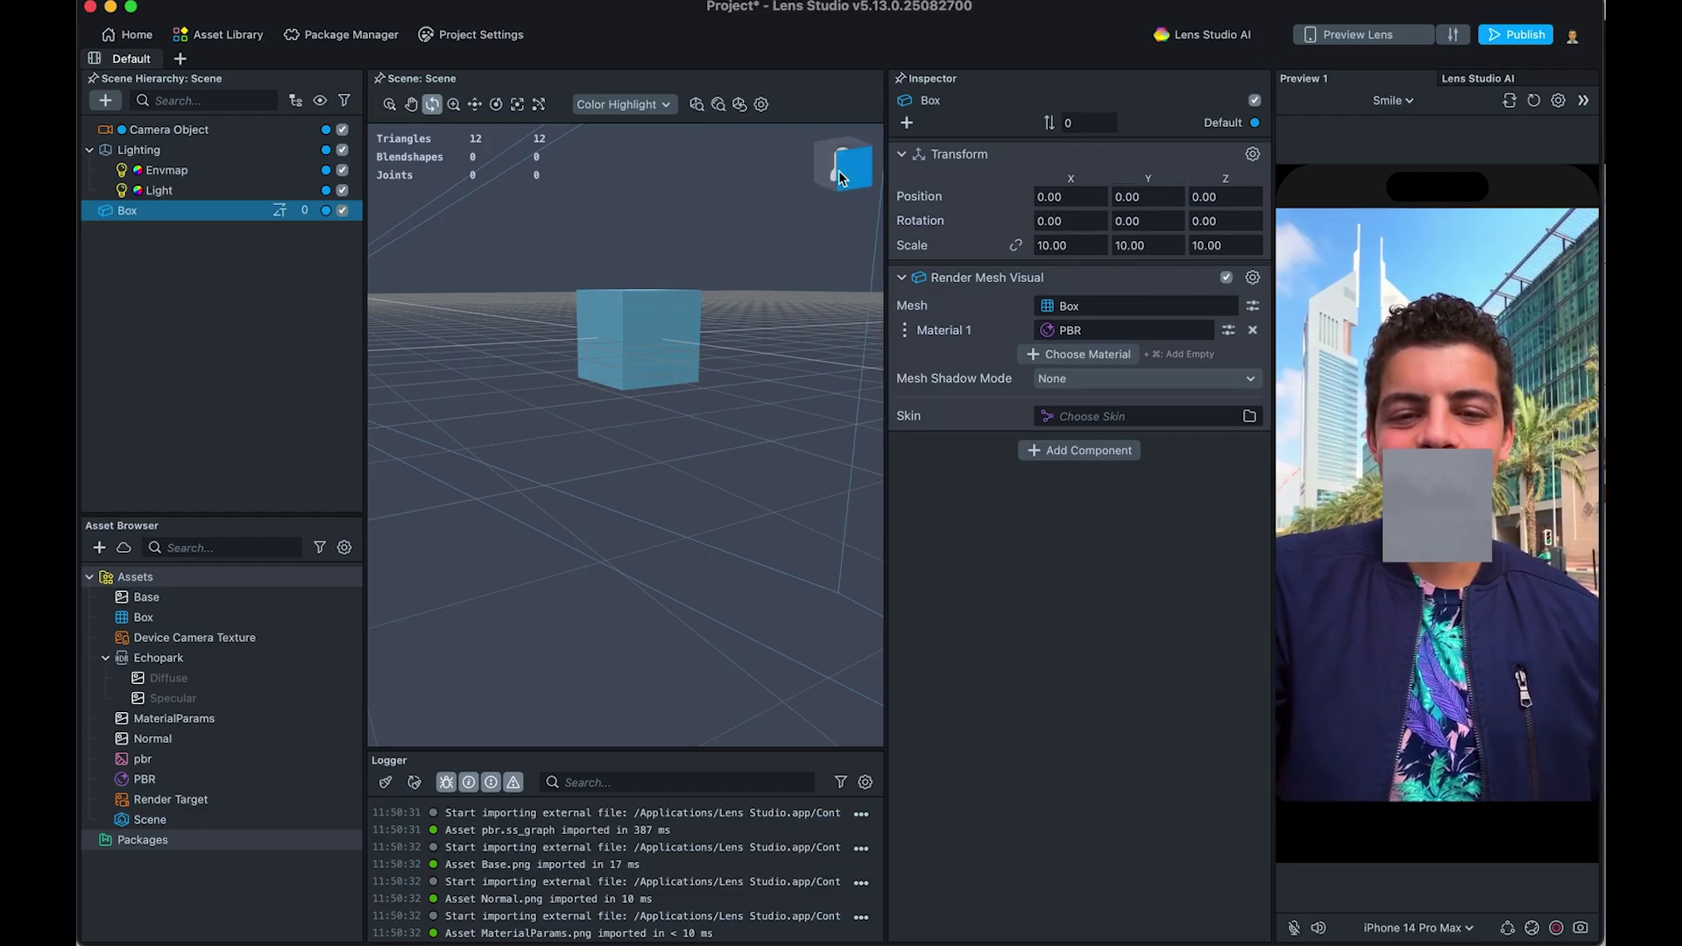
Step: Move the box along all three axes with the Move gizmo to about X 24.4, Y 1.1, Z 14.0
click(474, 106)
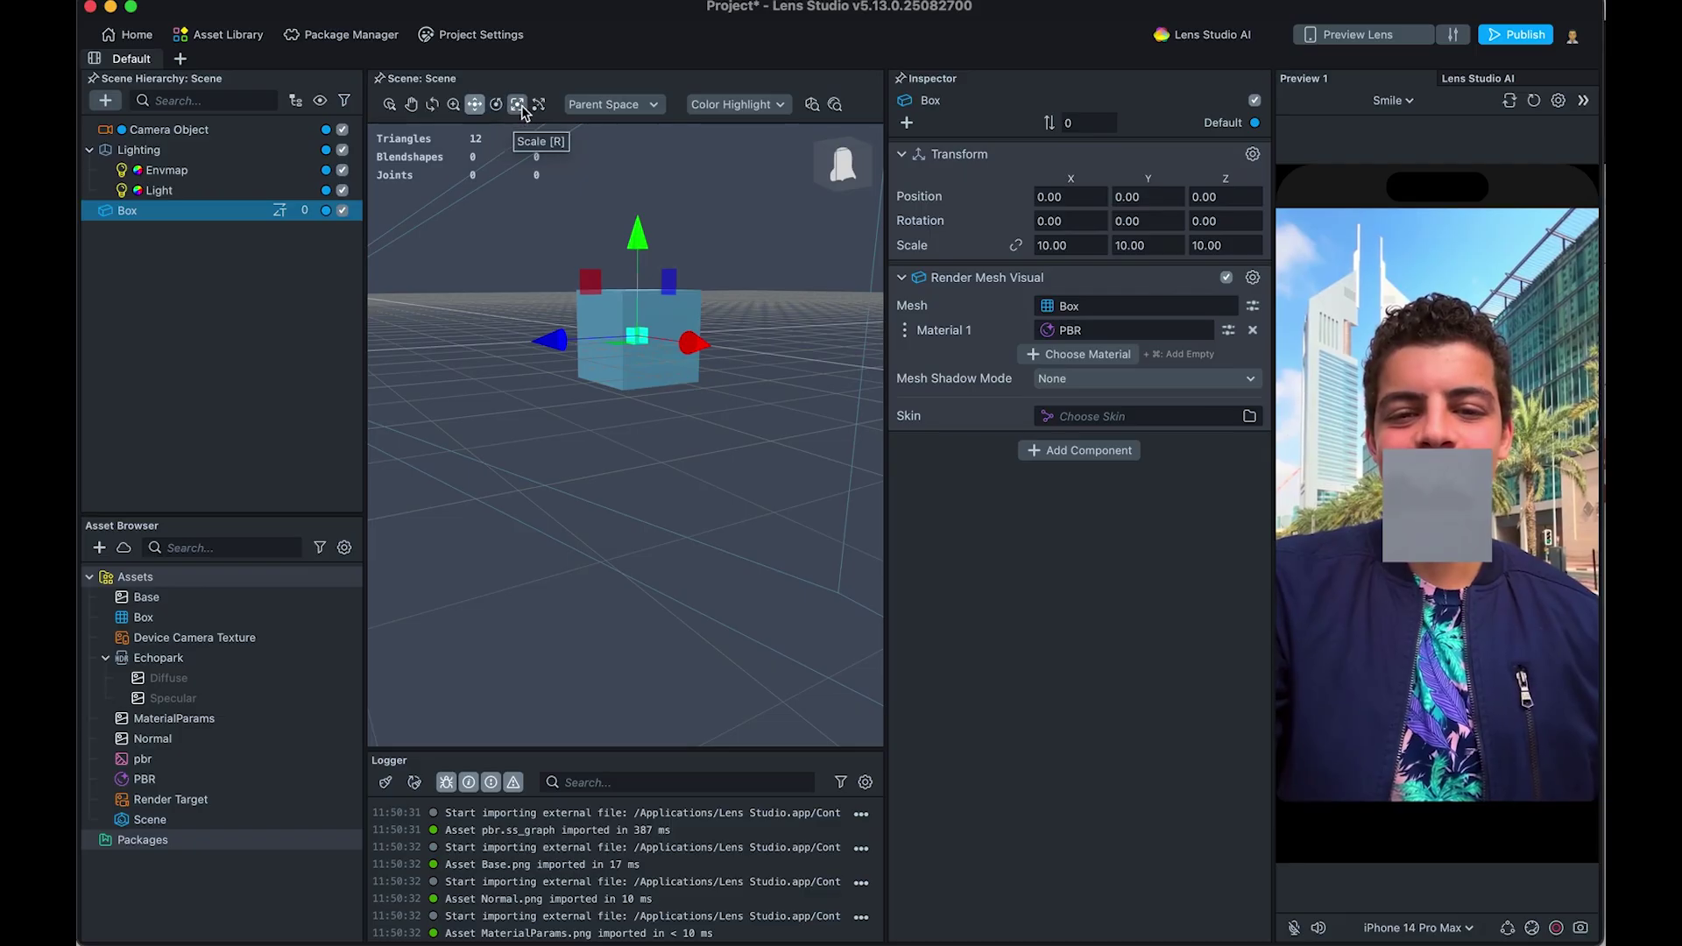
drag(582, 343, 453, 401)
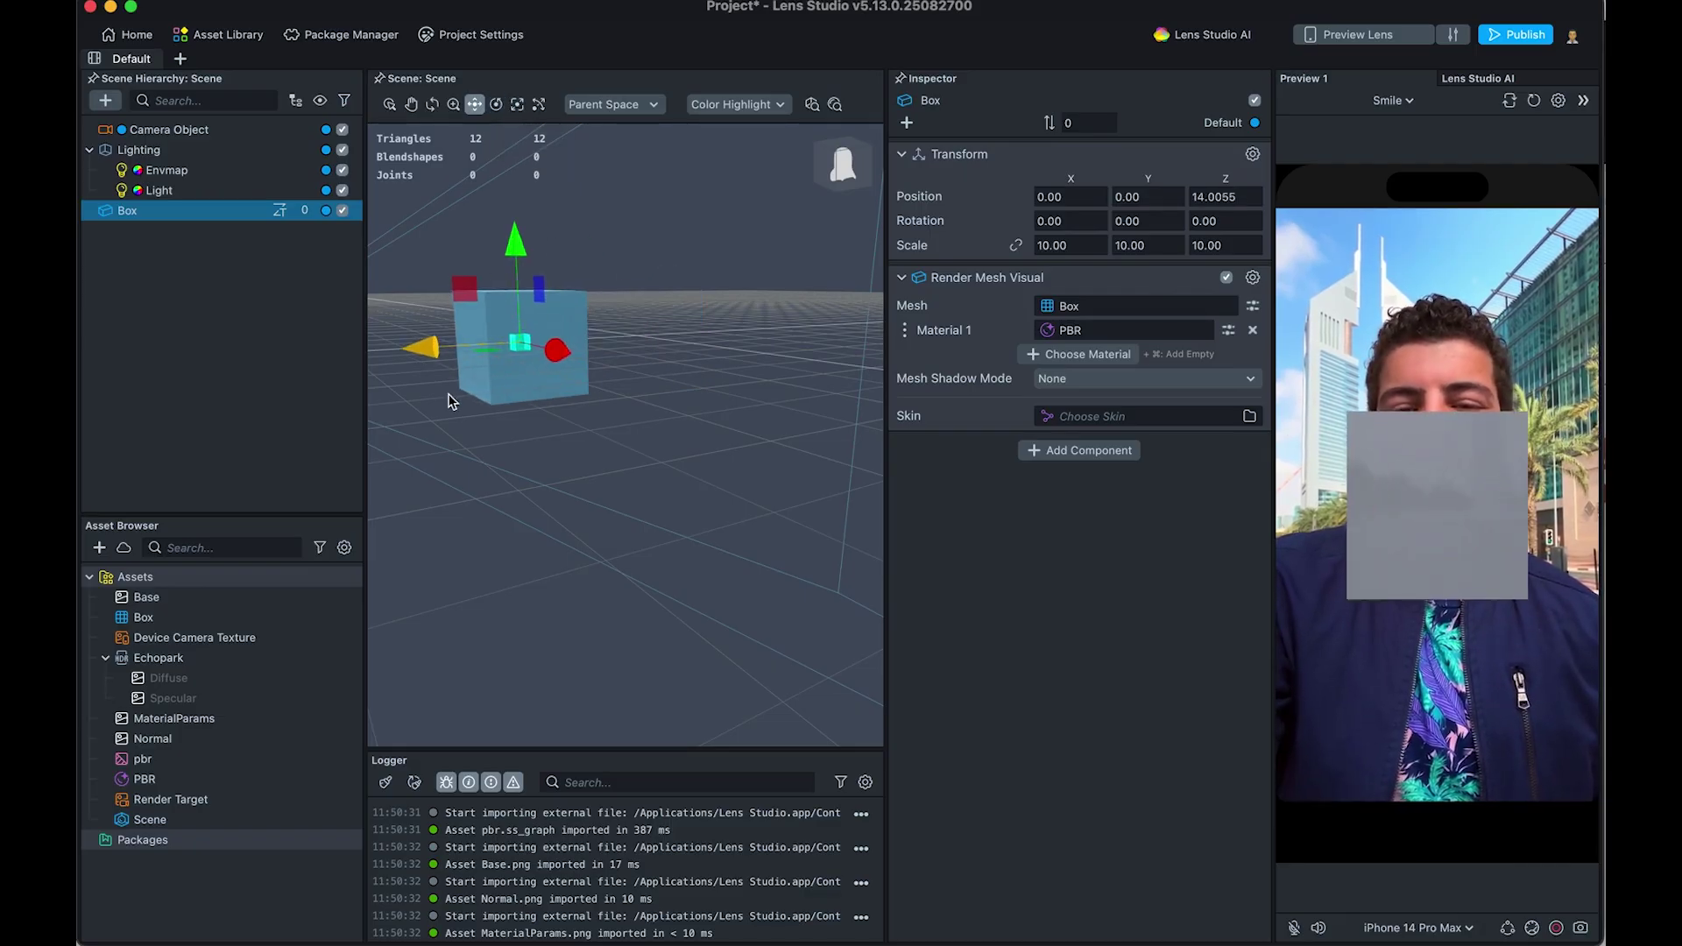
mouse_move(504, 263)
mouse_down()
mouse_move(501, 98)
mouse_move(512, 246)
mouse_up()
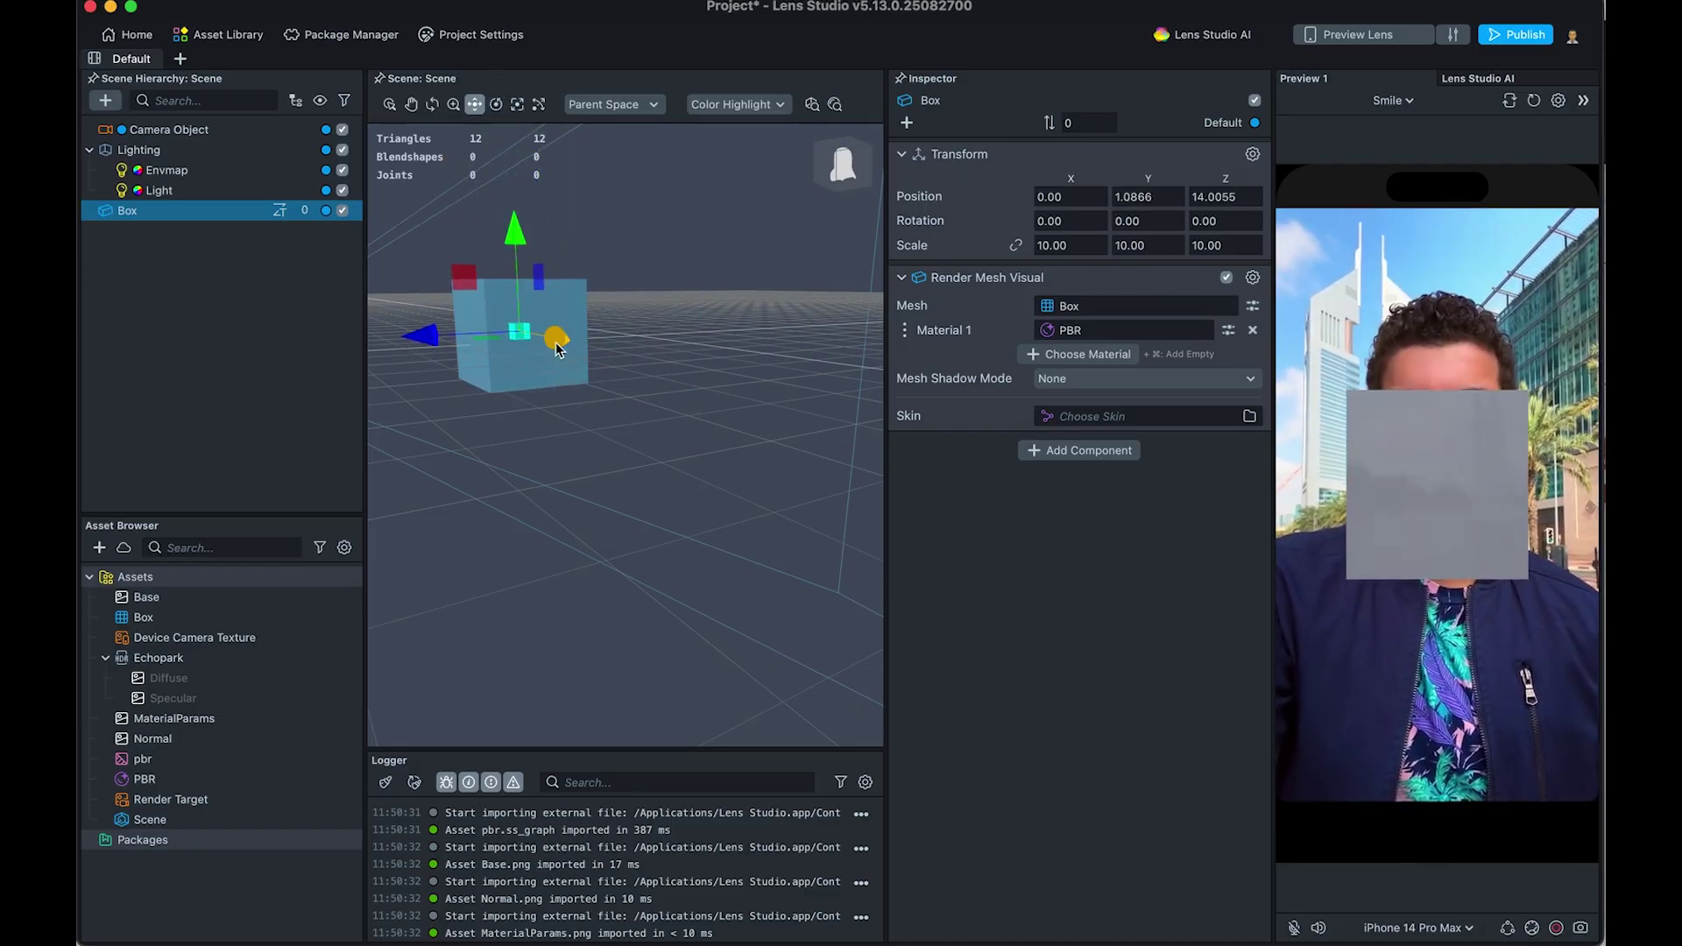
drag(556, 351, 734, 381)
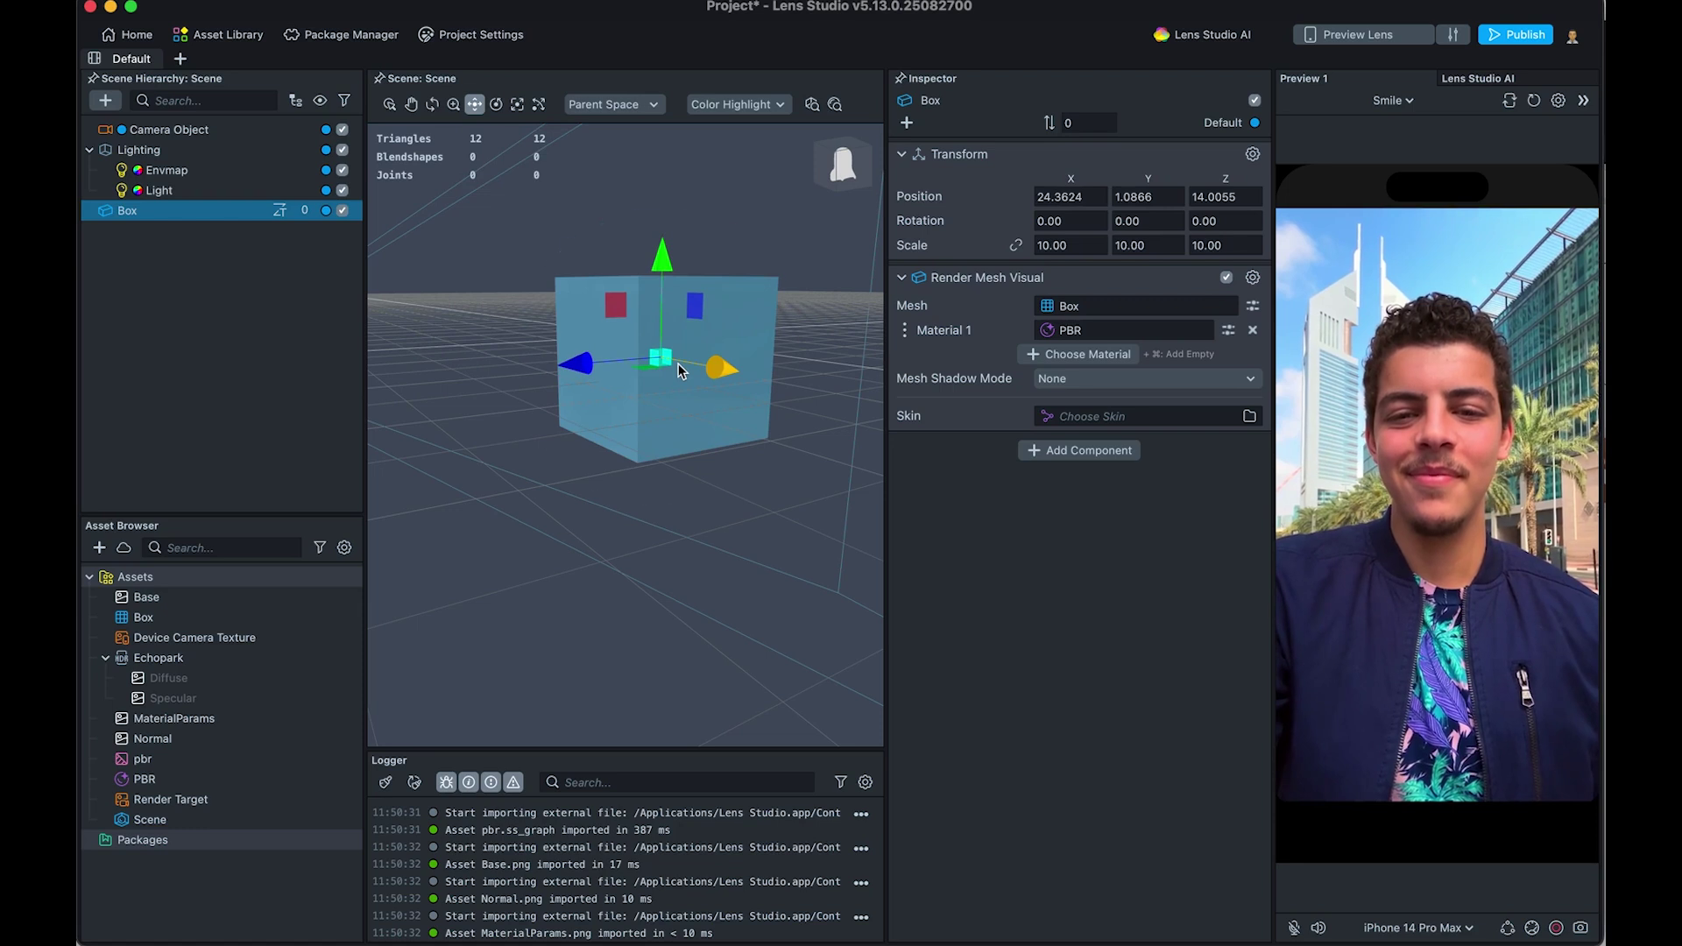
Step: Rotate the box freehand to about X -7.8, Y 77.0, Z -43.0 degrees
key(e)
drag(685, 373, 627, 387)
drag(701, 230, 608, 287)
Step: Scale the box unevenly and then uniformly to about X 24.3, Y 7.2, Z 27.0
key(r)
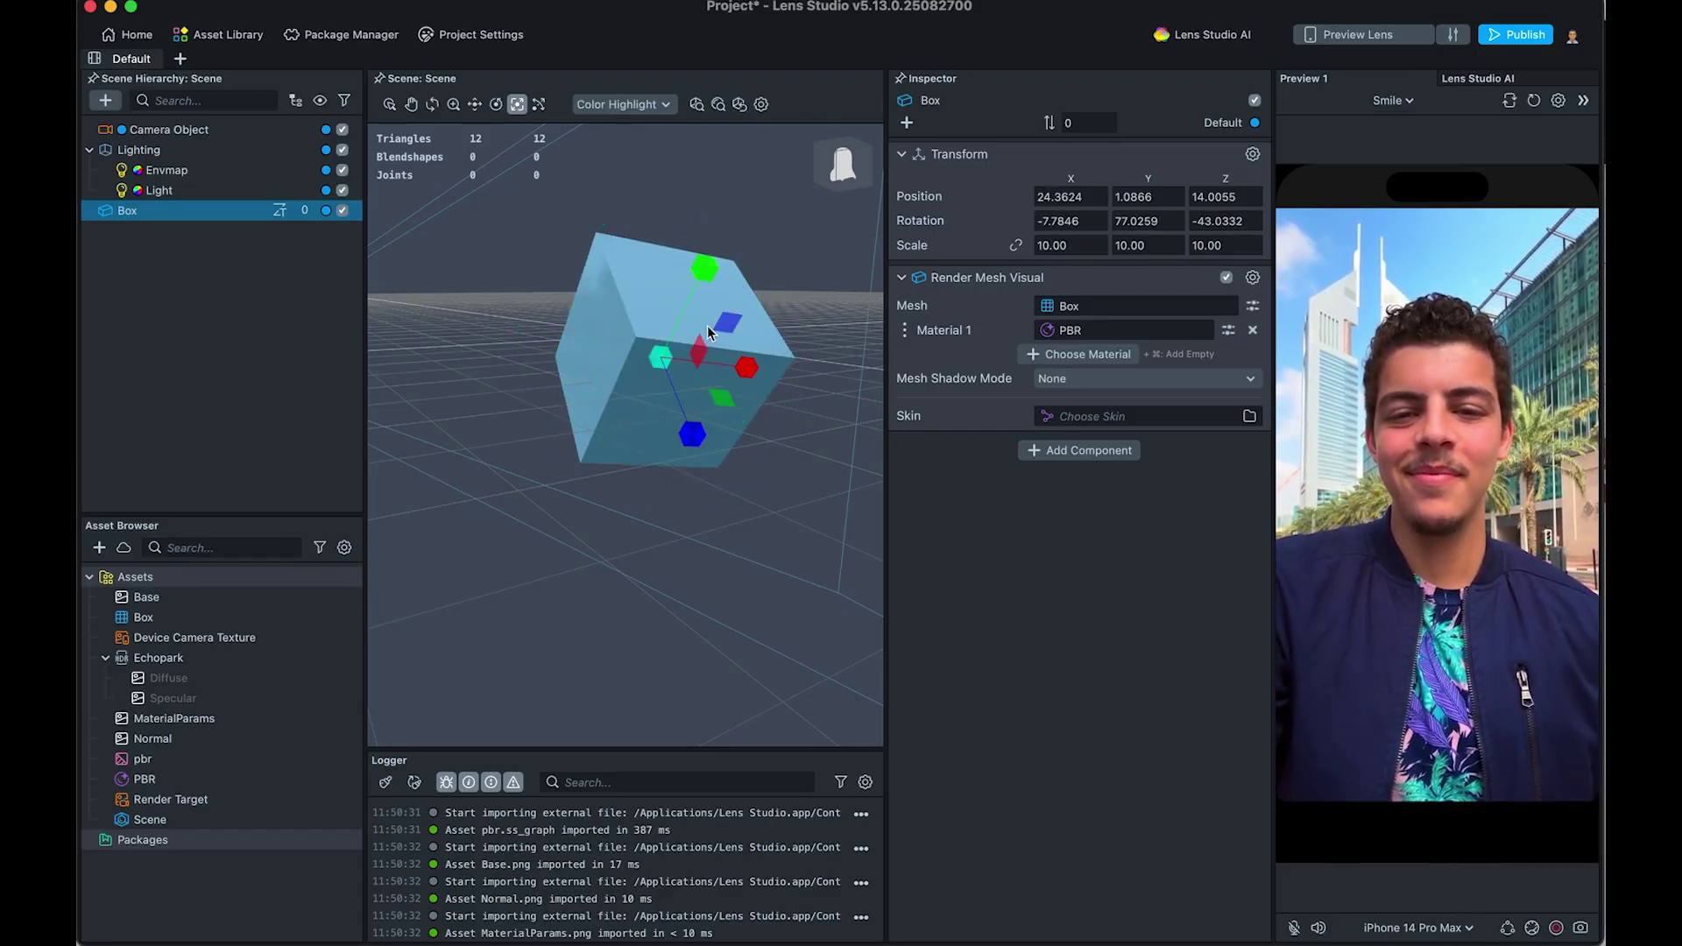
drag(749, 375, 830, 375)
drag(705, 274, 692, 438)
drag(661, 358, 716, 362)
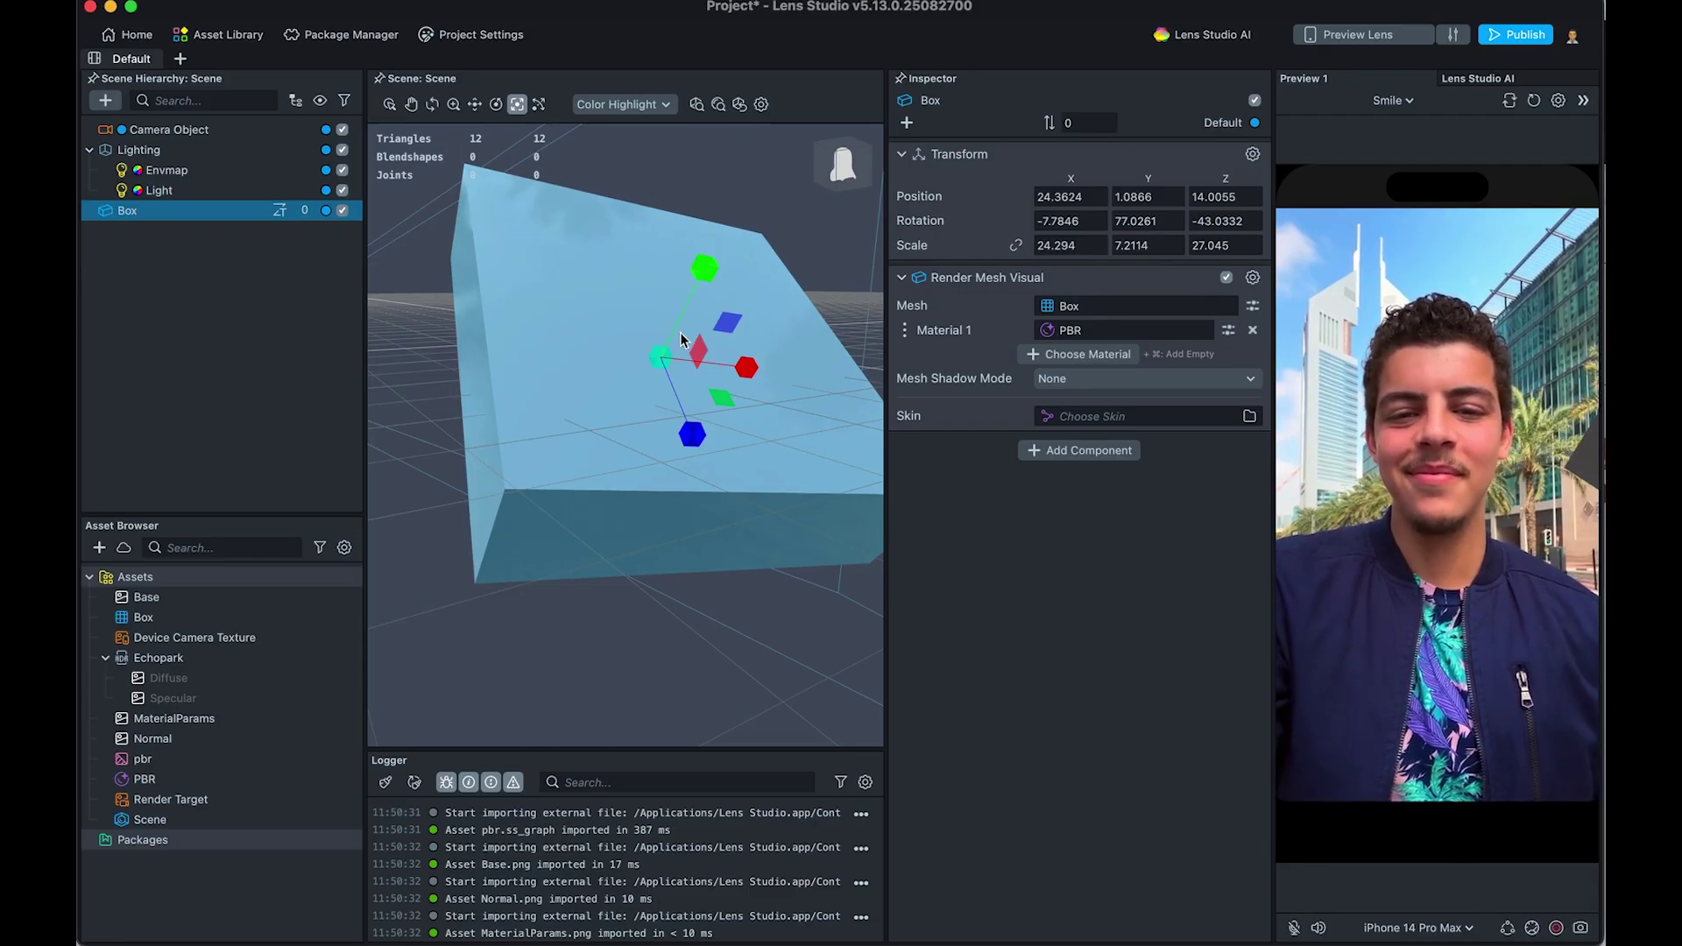
Step: Give the box another freehand rotation and delete it from the scene
key(e)
drag(643, 291, 697, 416)
key(Delete)
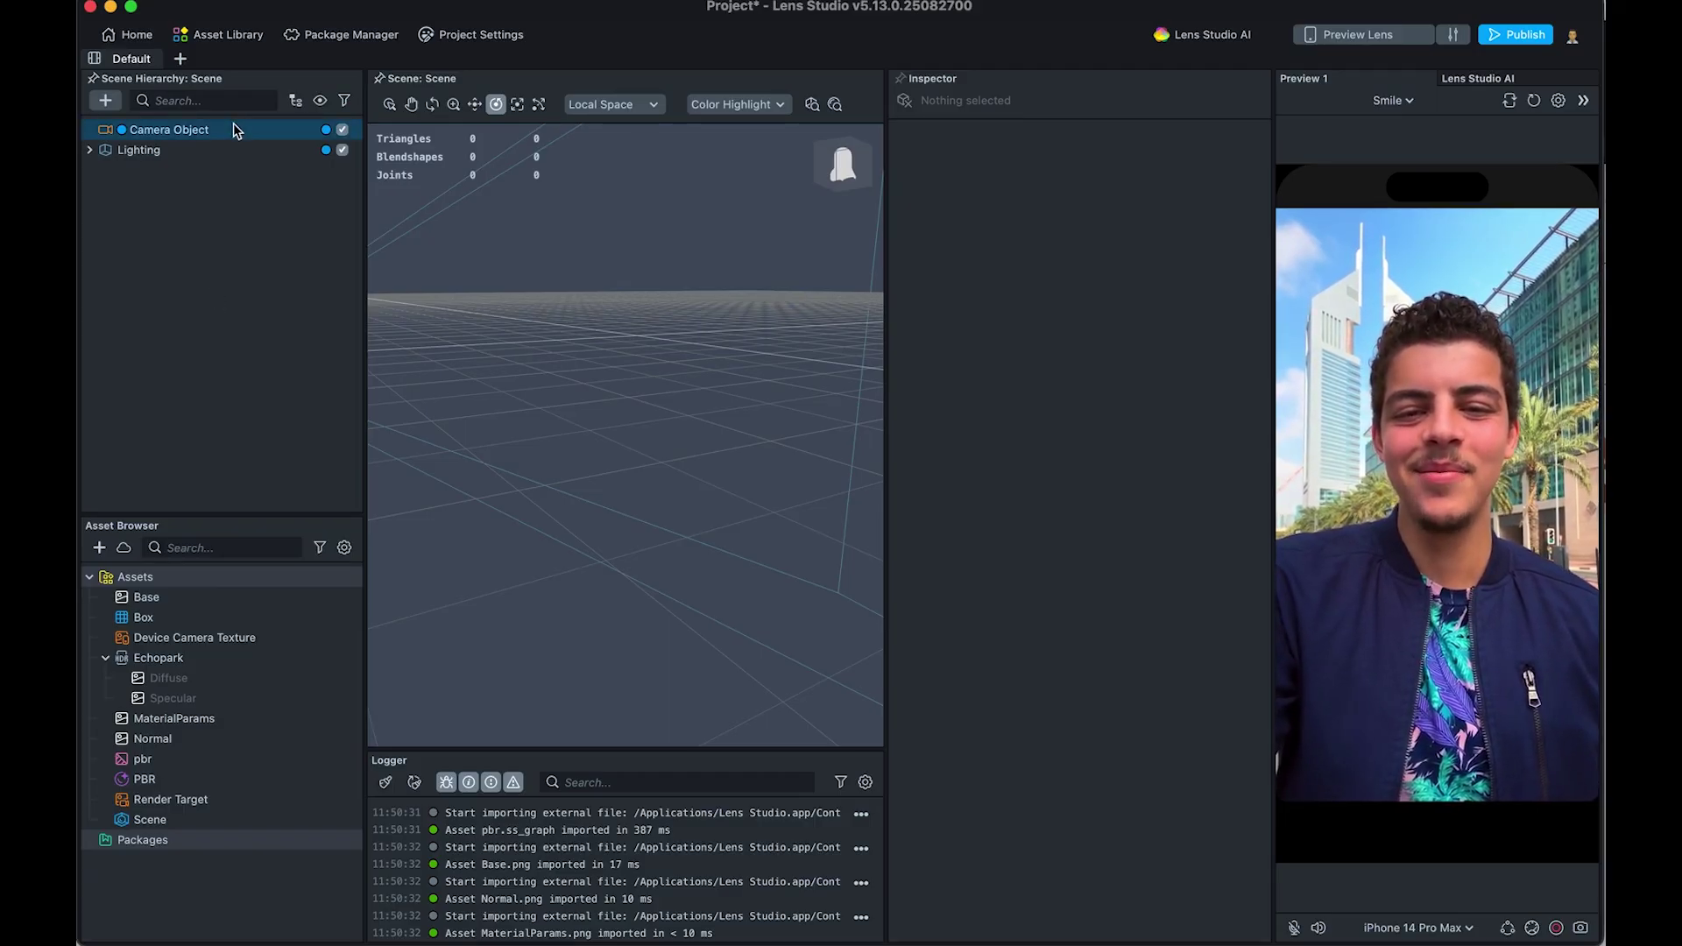
Step: Browse the 3D category of the Asset Library and import the Birthday Hat into the scene
click(233, 37)
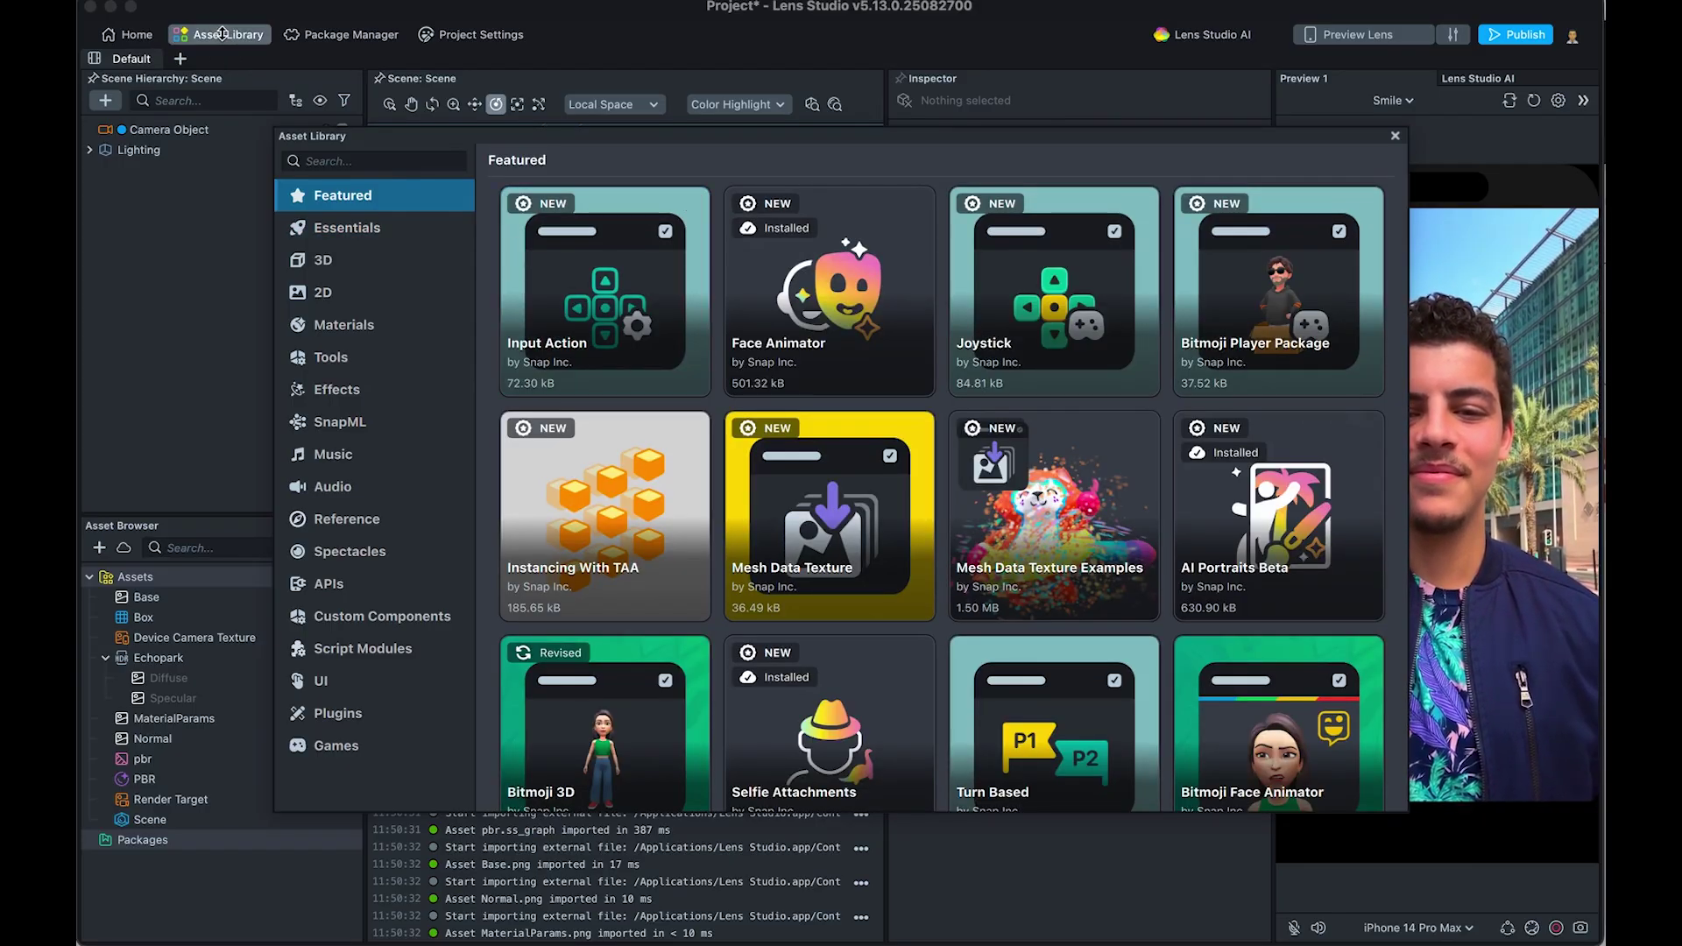
click(355, 267)
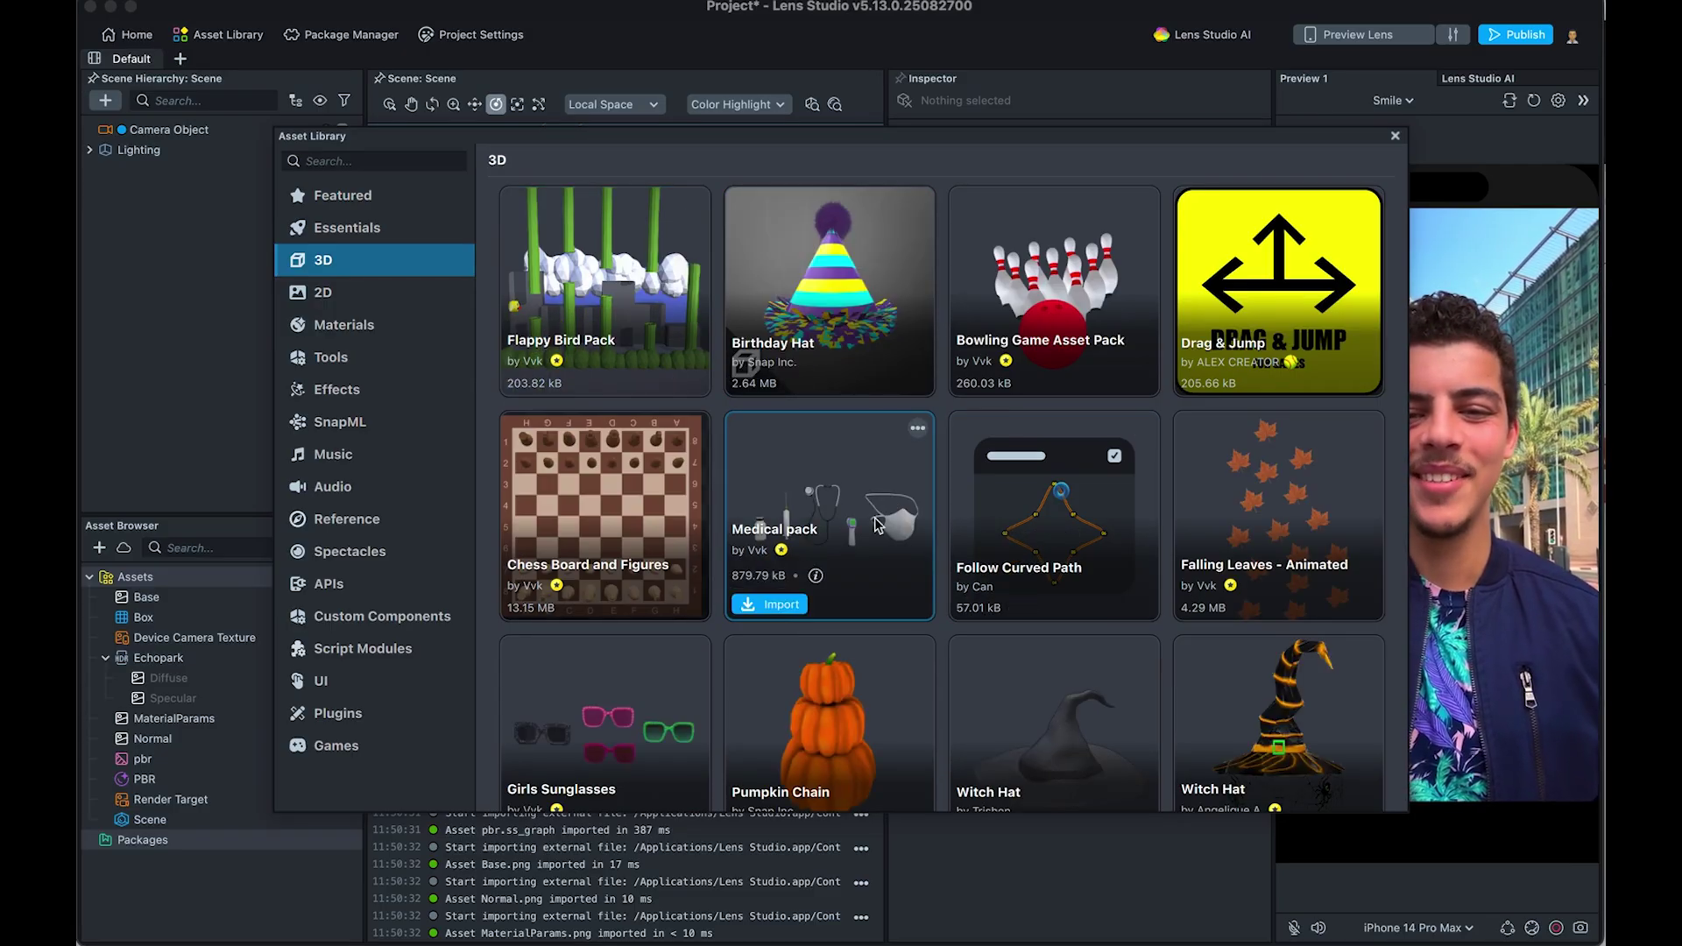
scroll(843, 622, down, 5)
scroll(843, 623, down, 4)
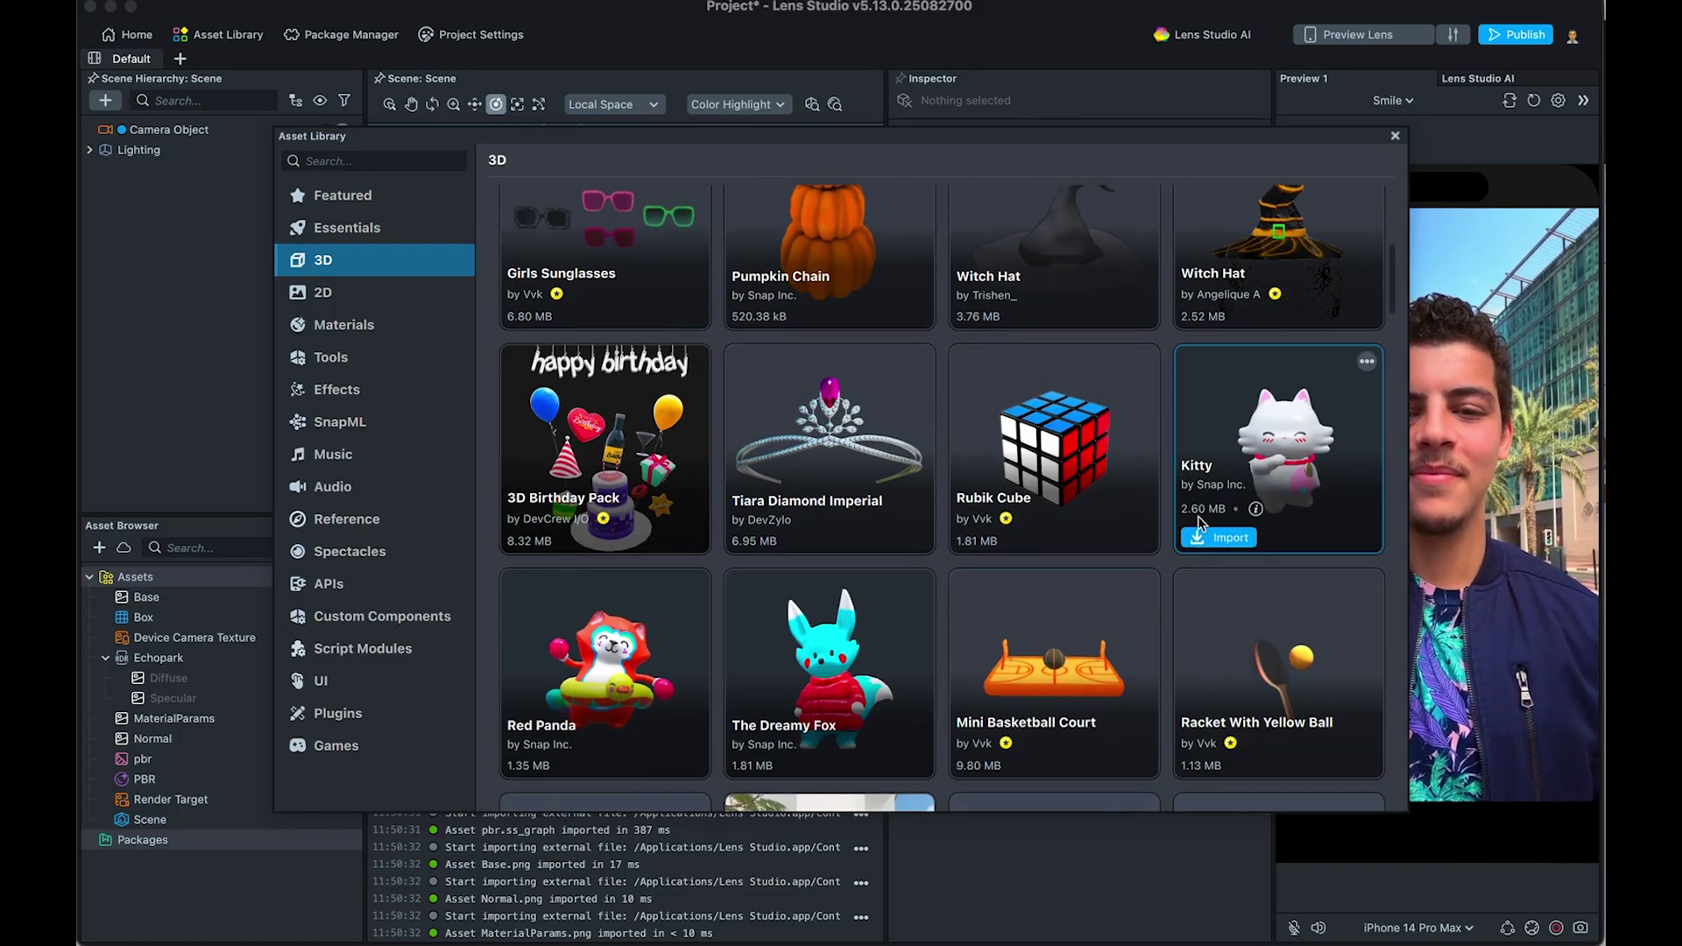
scroll(637, 528, down, 7)
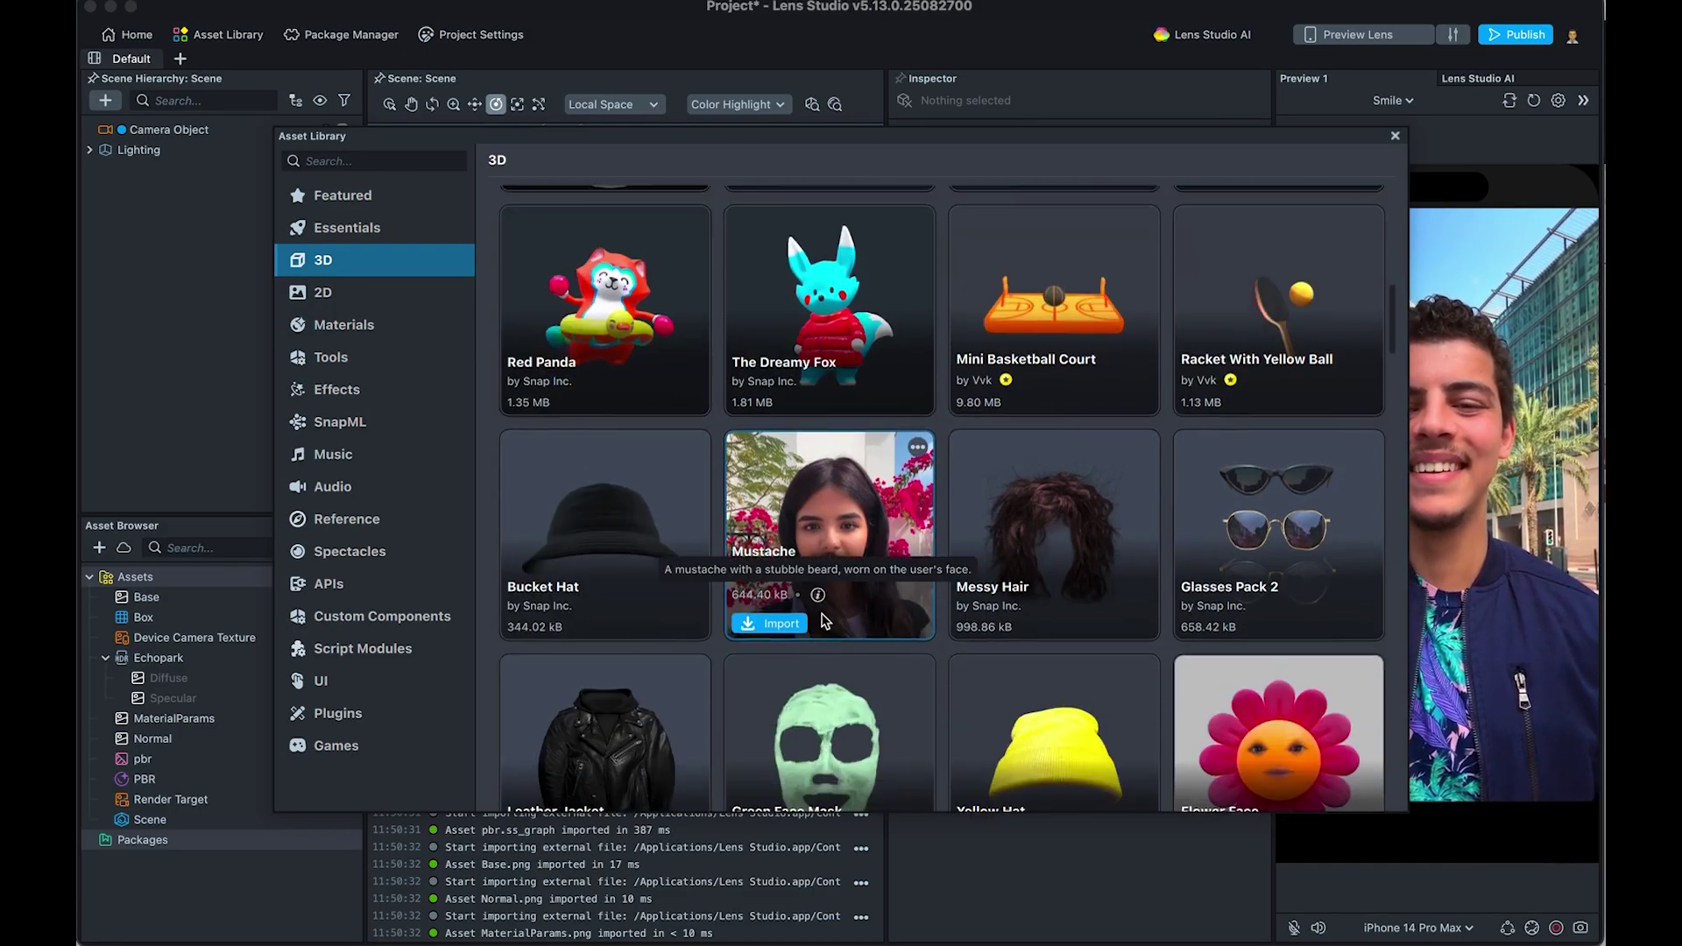
scroll(741, 595, down, 3)
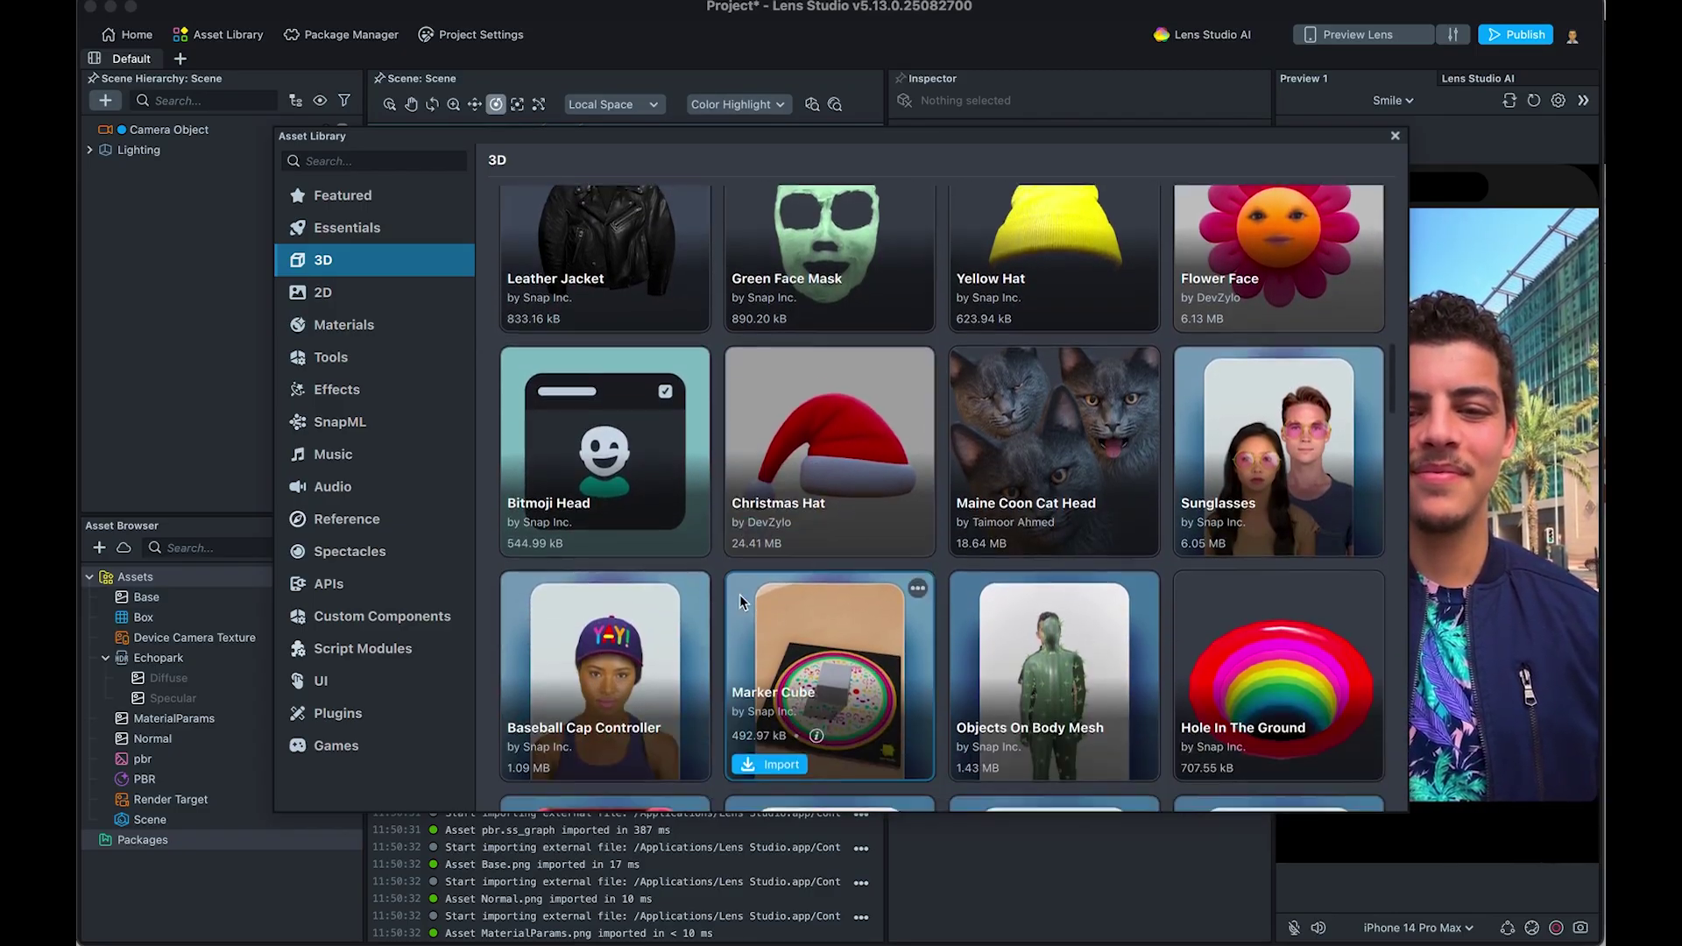
scroll(771, 543, up, 10)
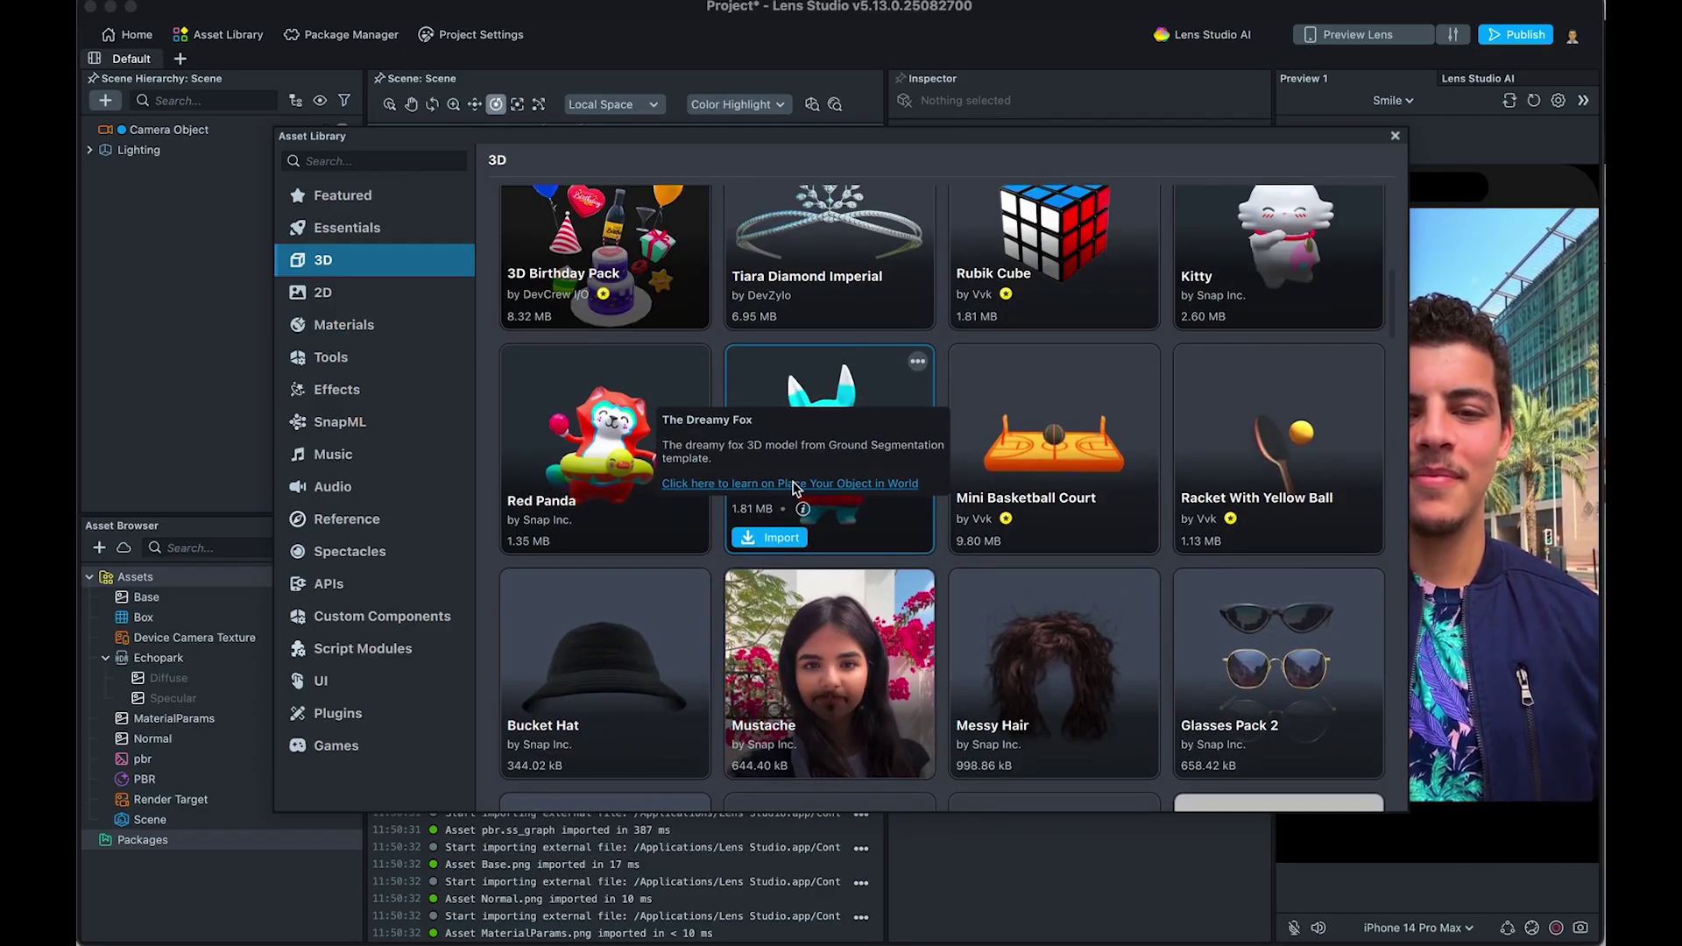
scroll(793, 488, up, 9)
click(784, 383)
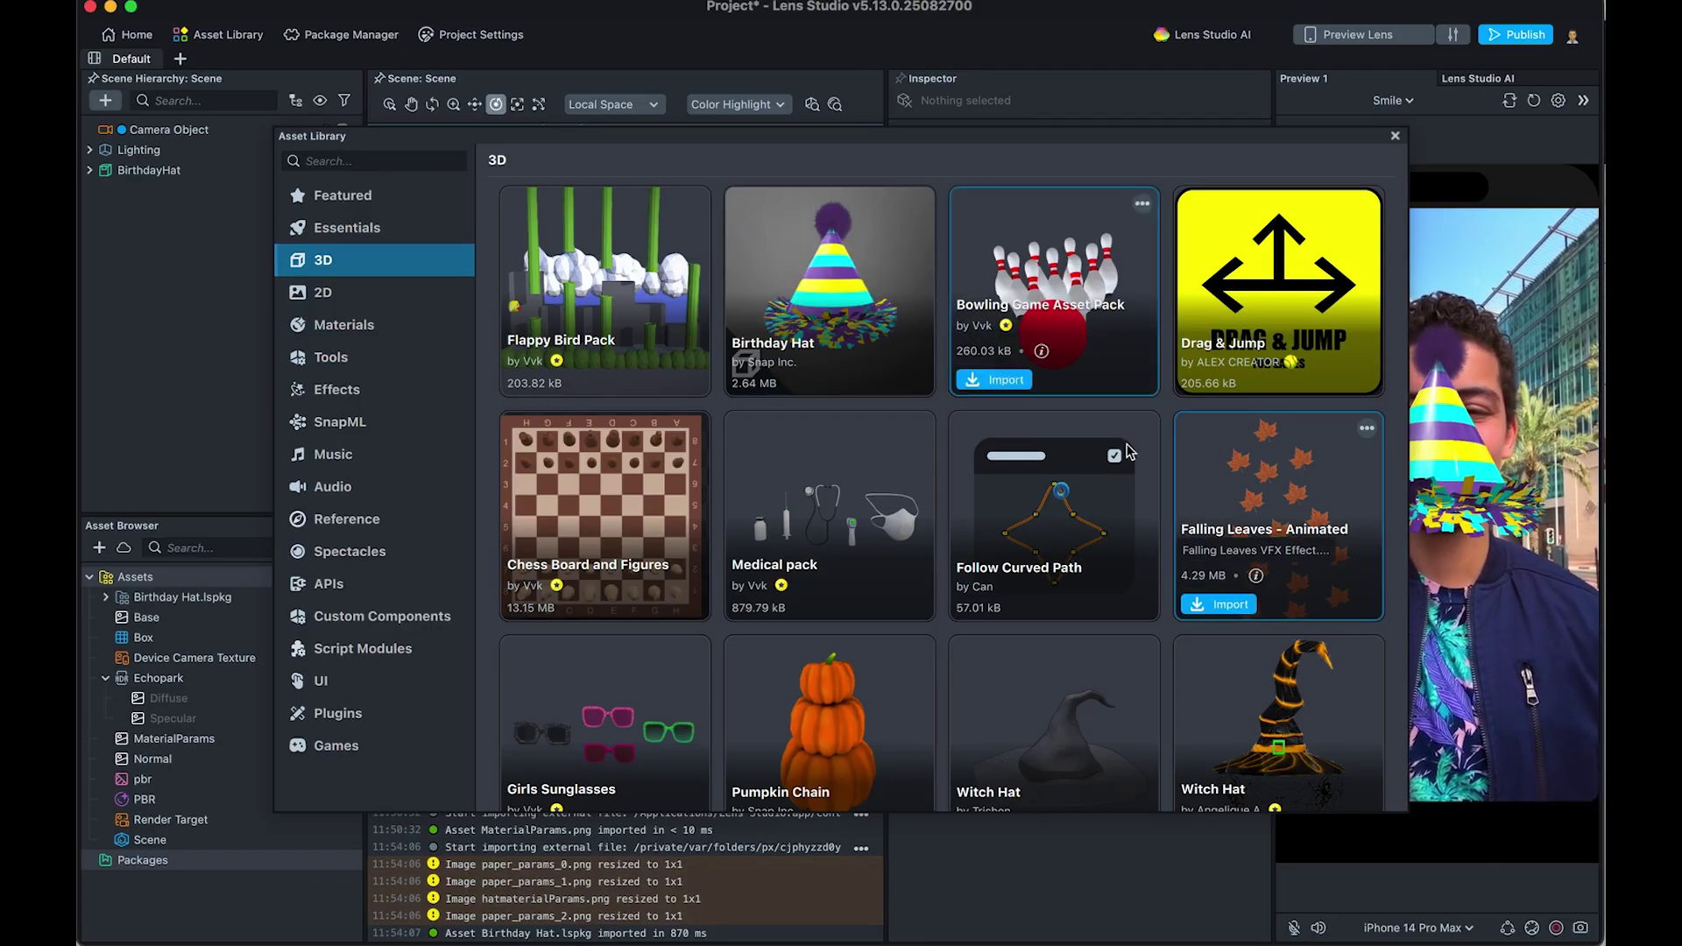
click(1395, 138)
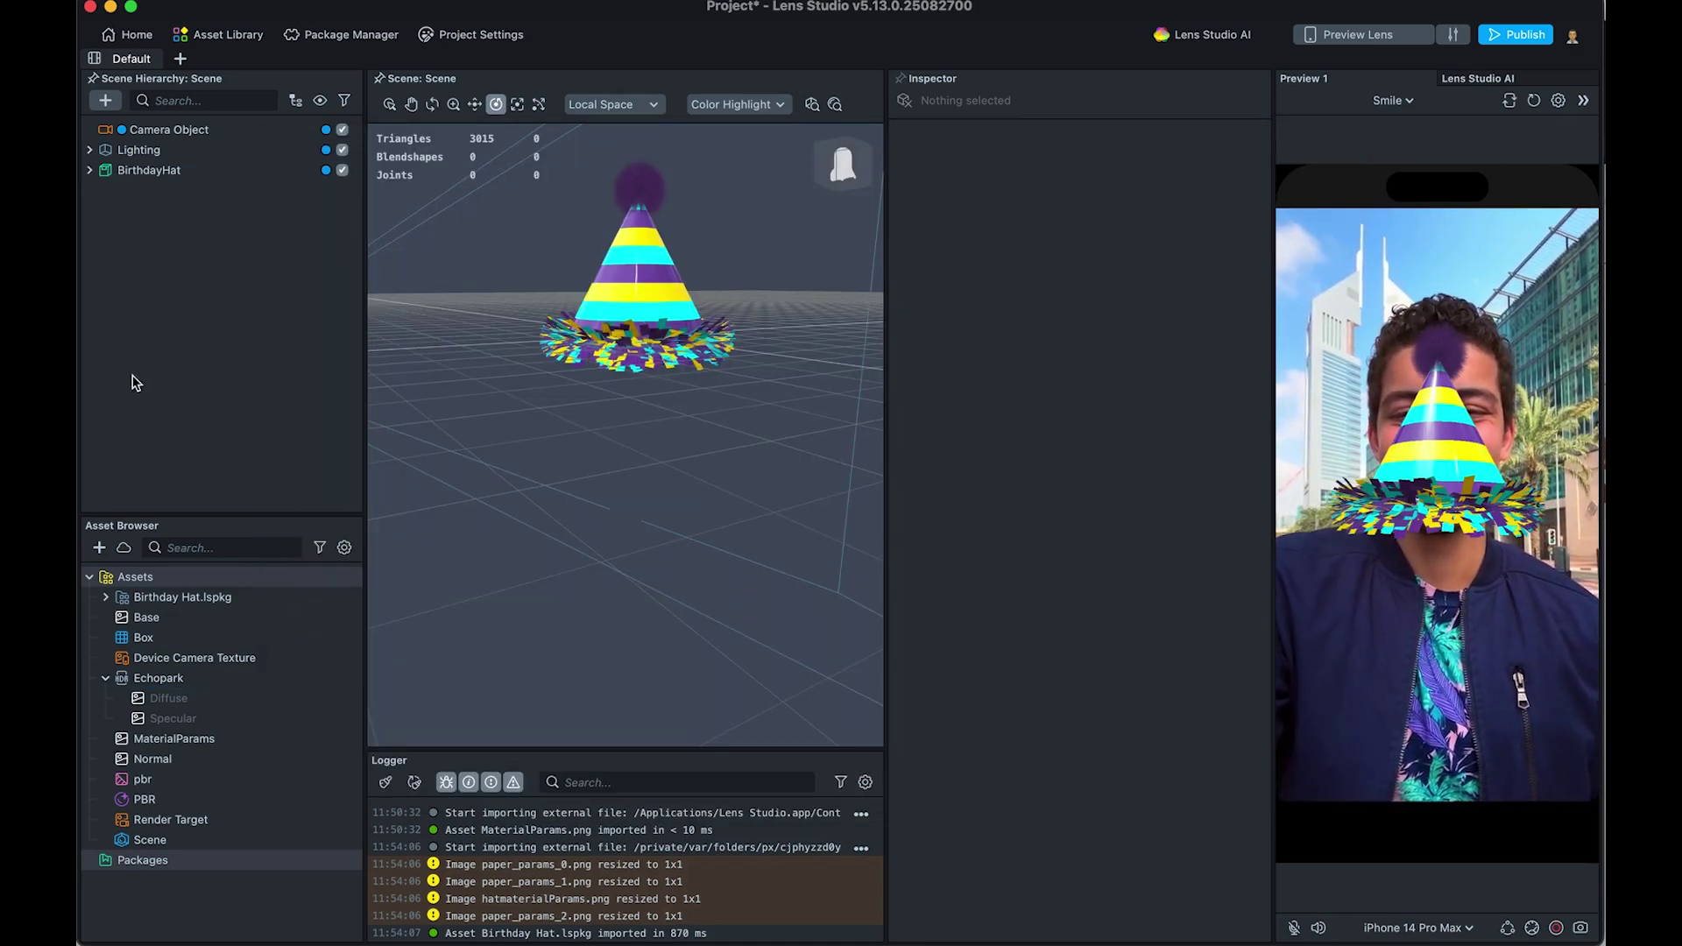
Step: Inspect the BirthdayHat object and its child parts, including Hat Bottom Part and Bottom Papers
click(139, 172)
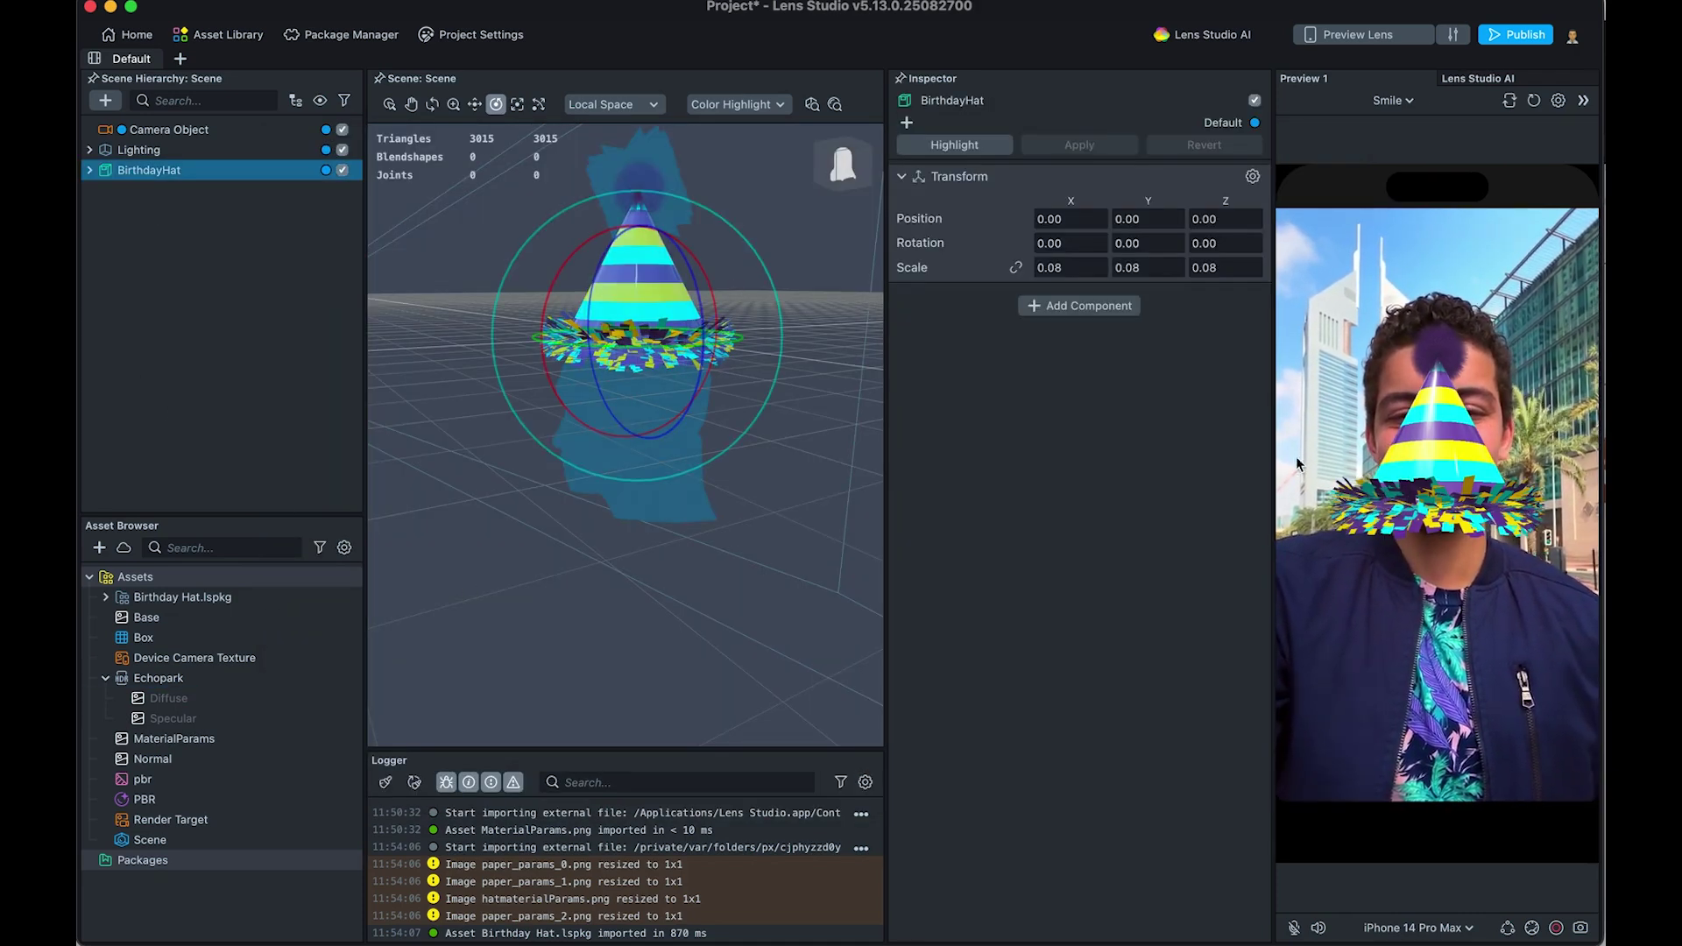
click(171, 351)
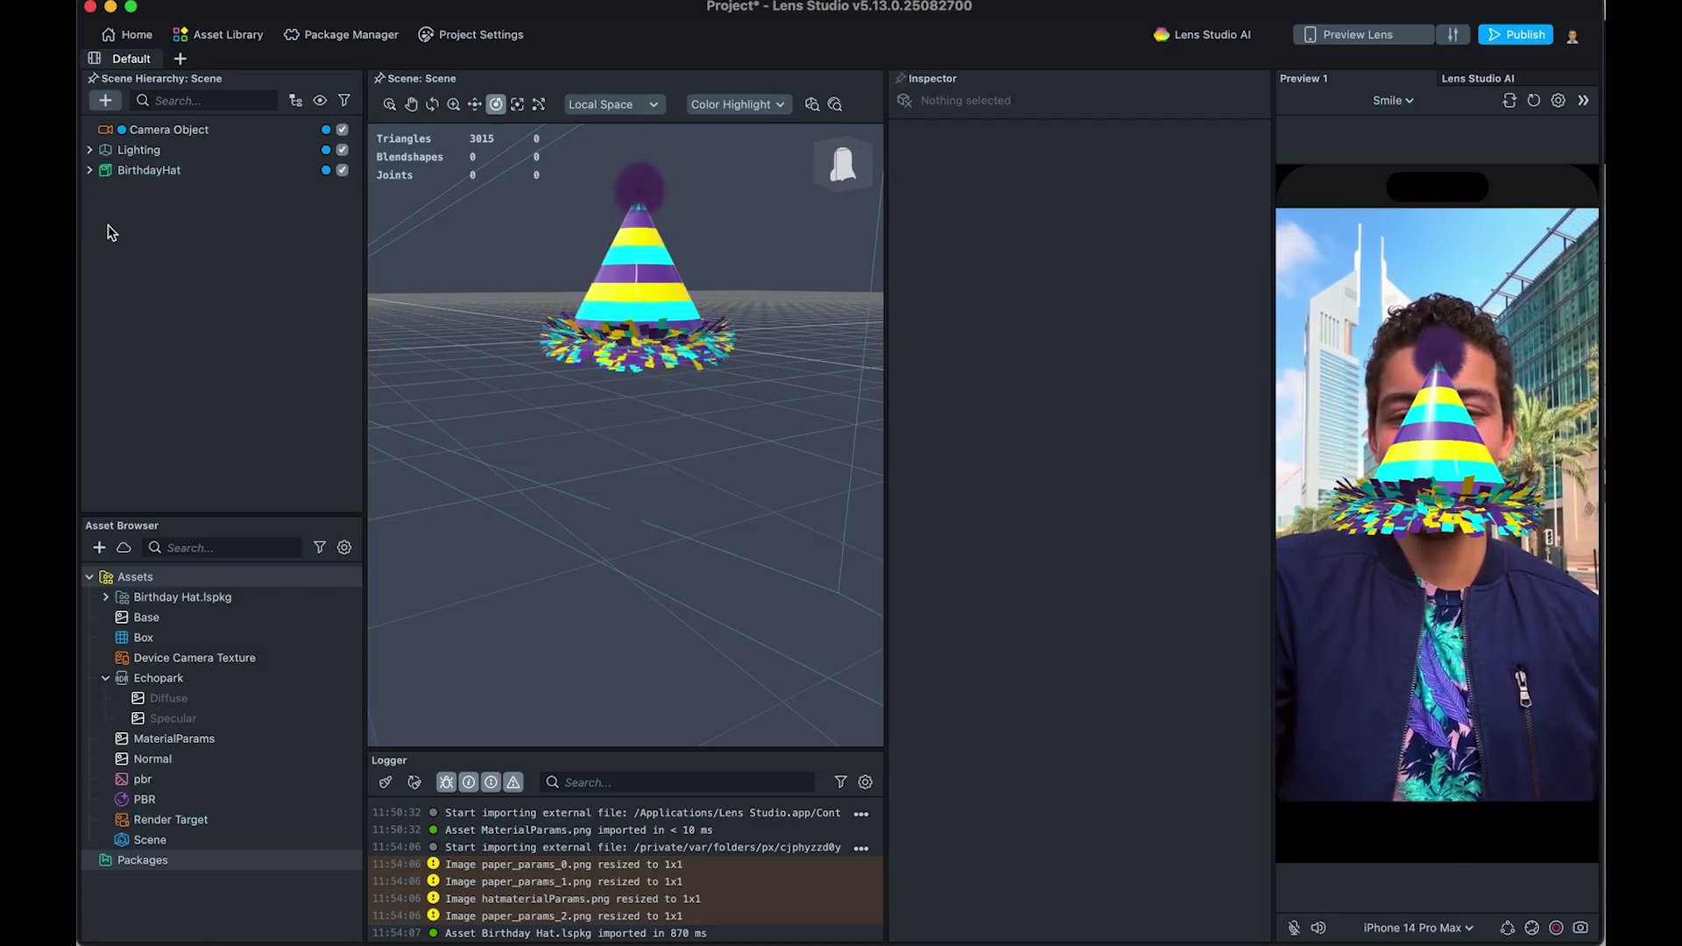
click(89, 172)
click(173, 211)
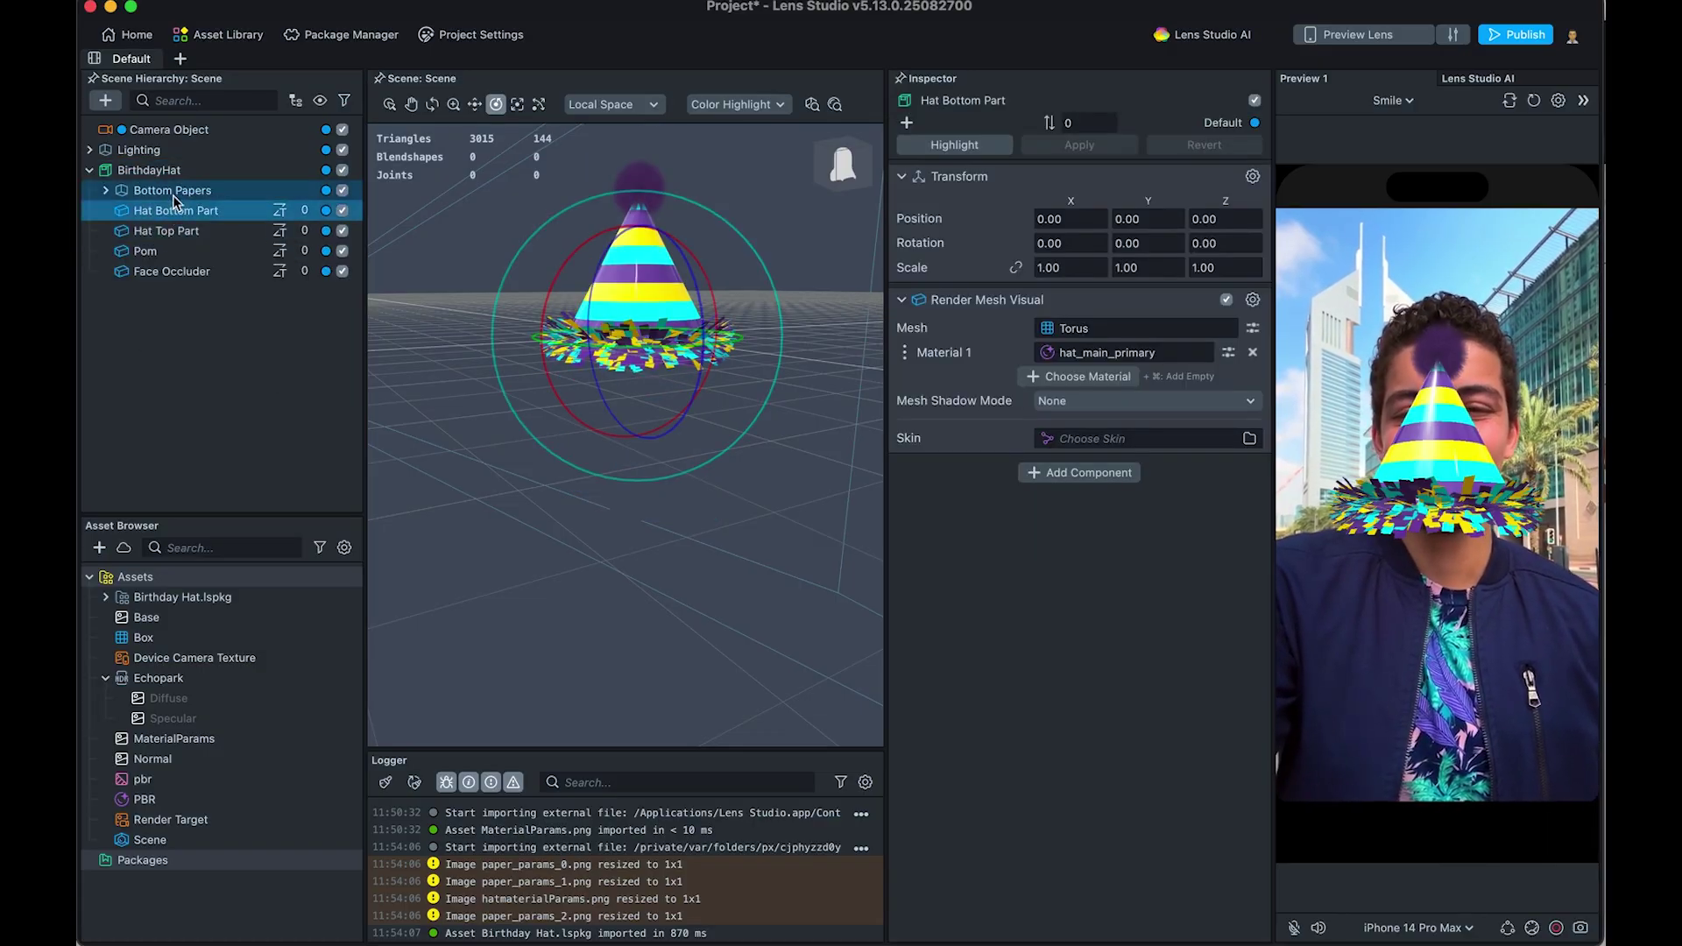
click(173, 190)
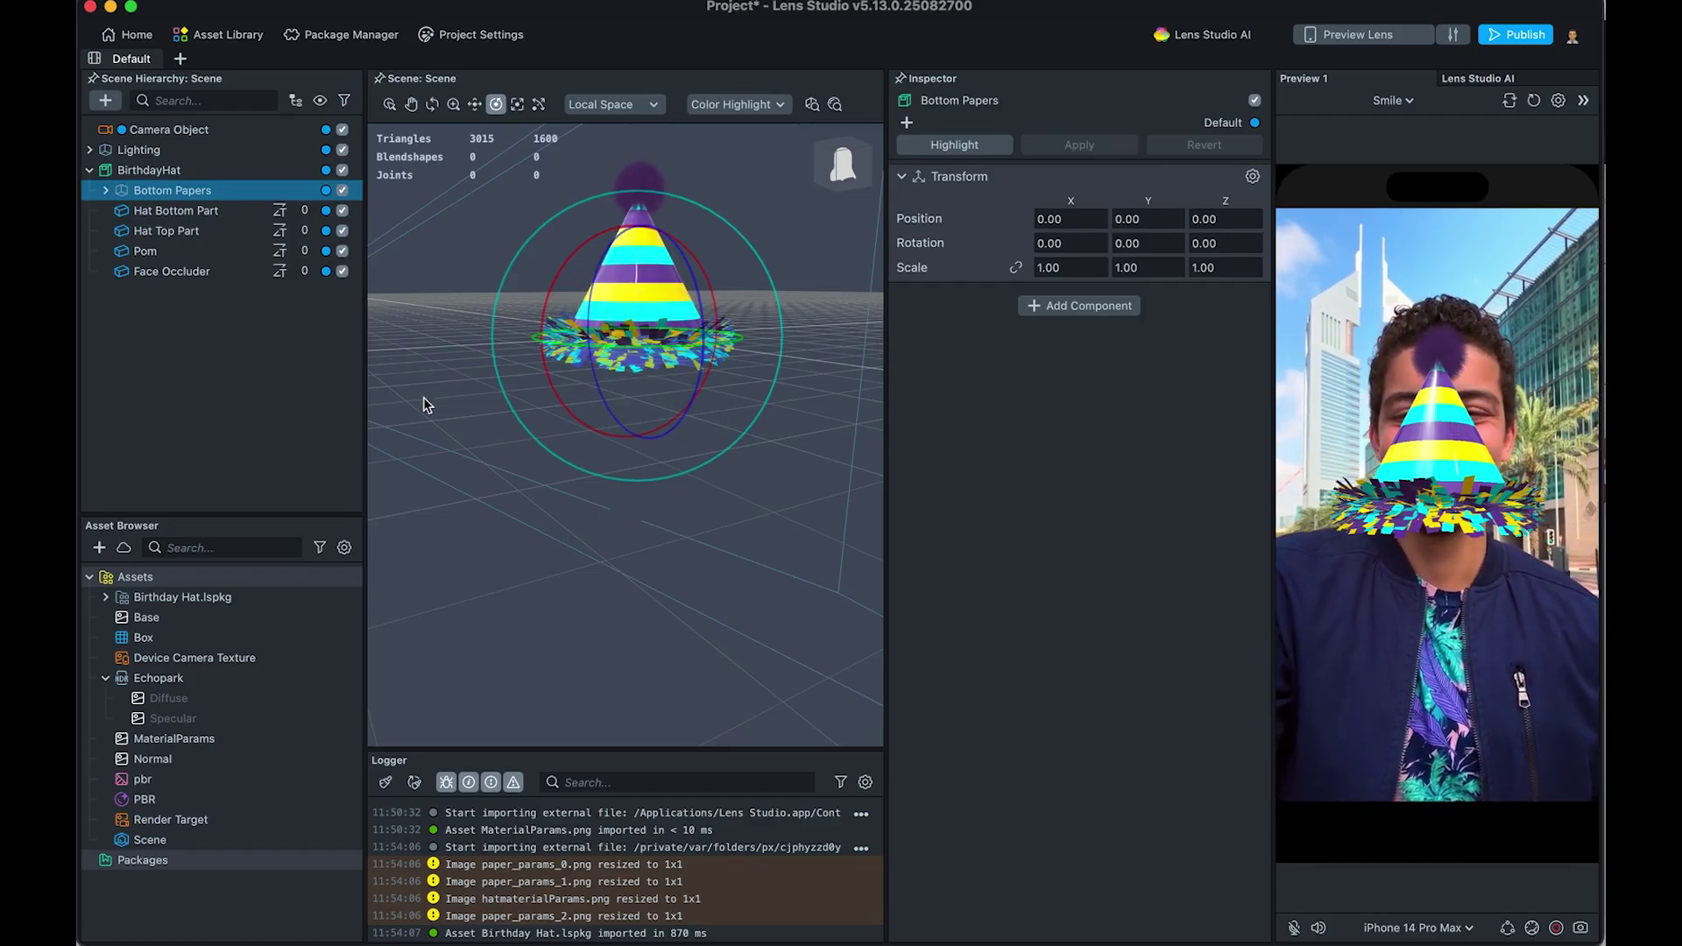
click(337, 390)
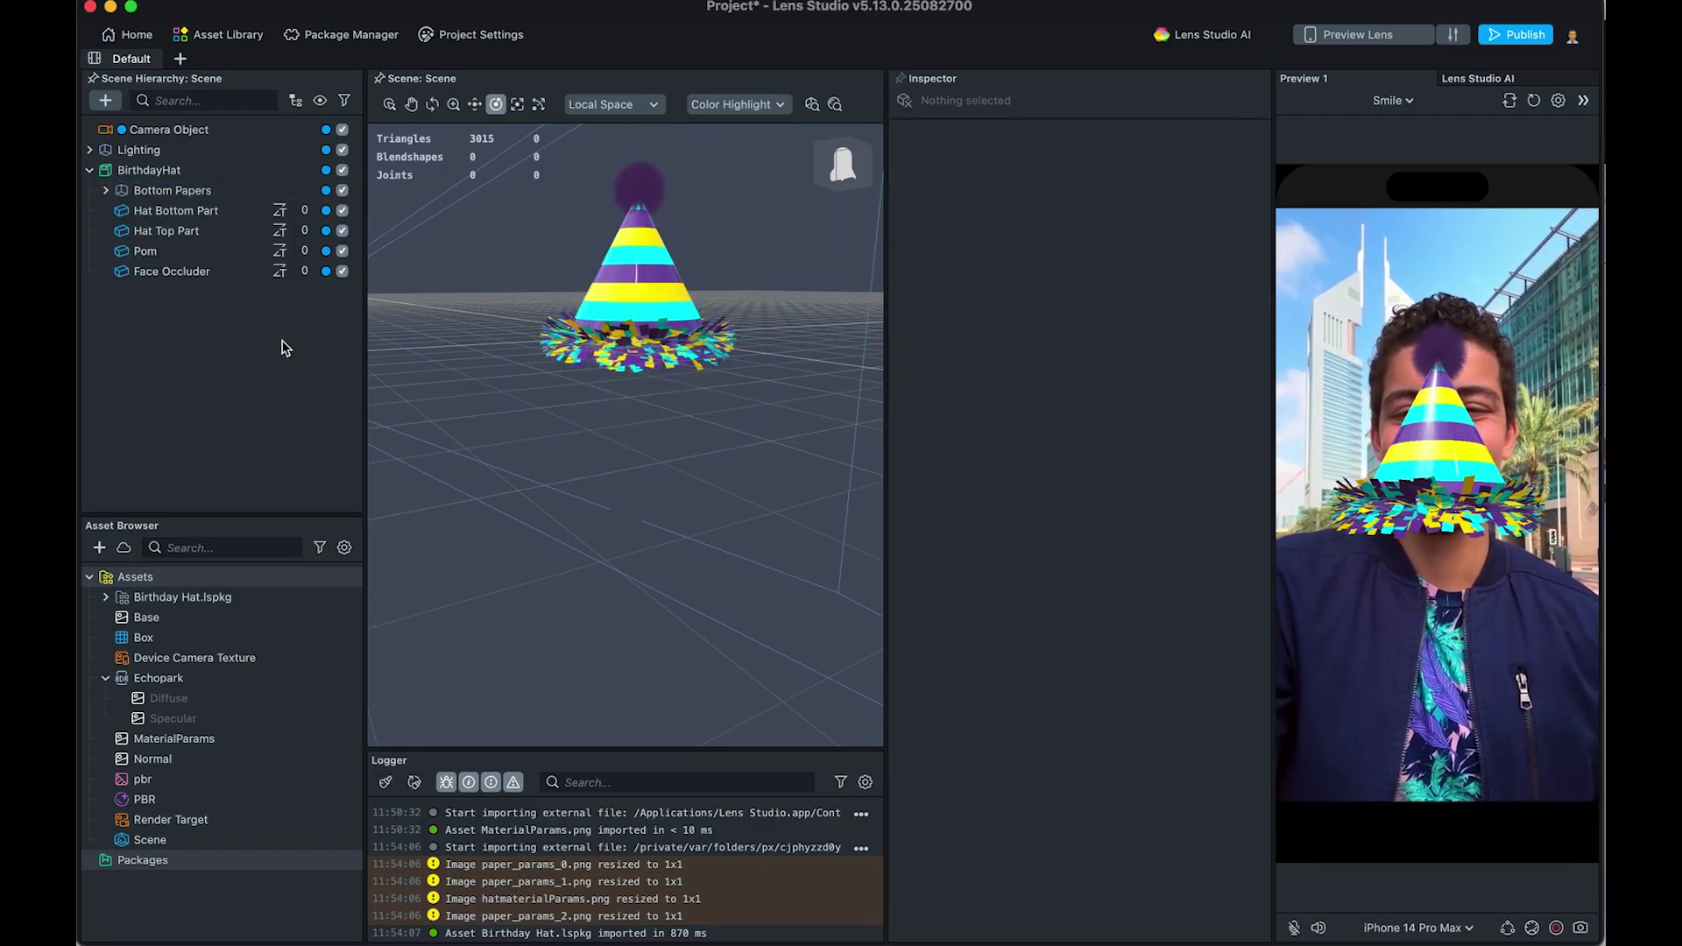
click(90, 170)
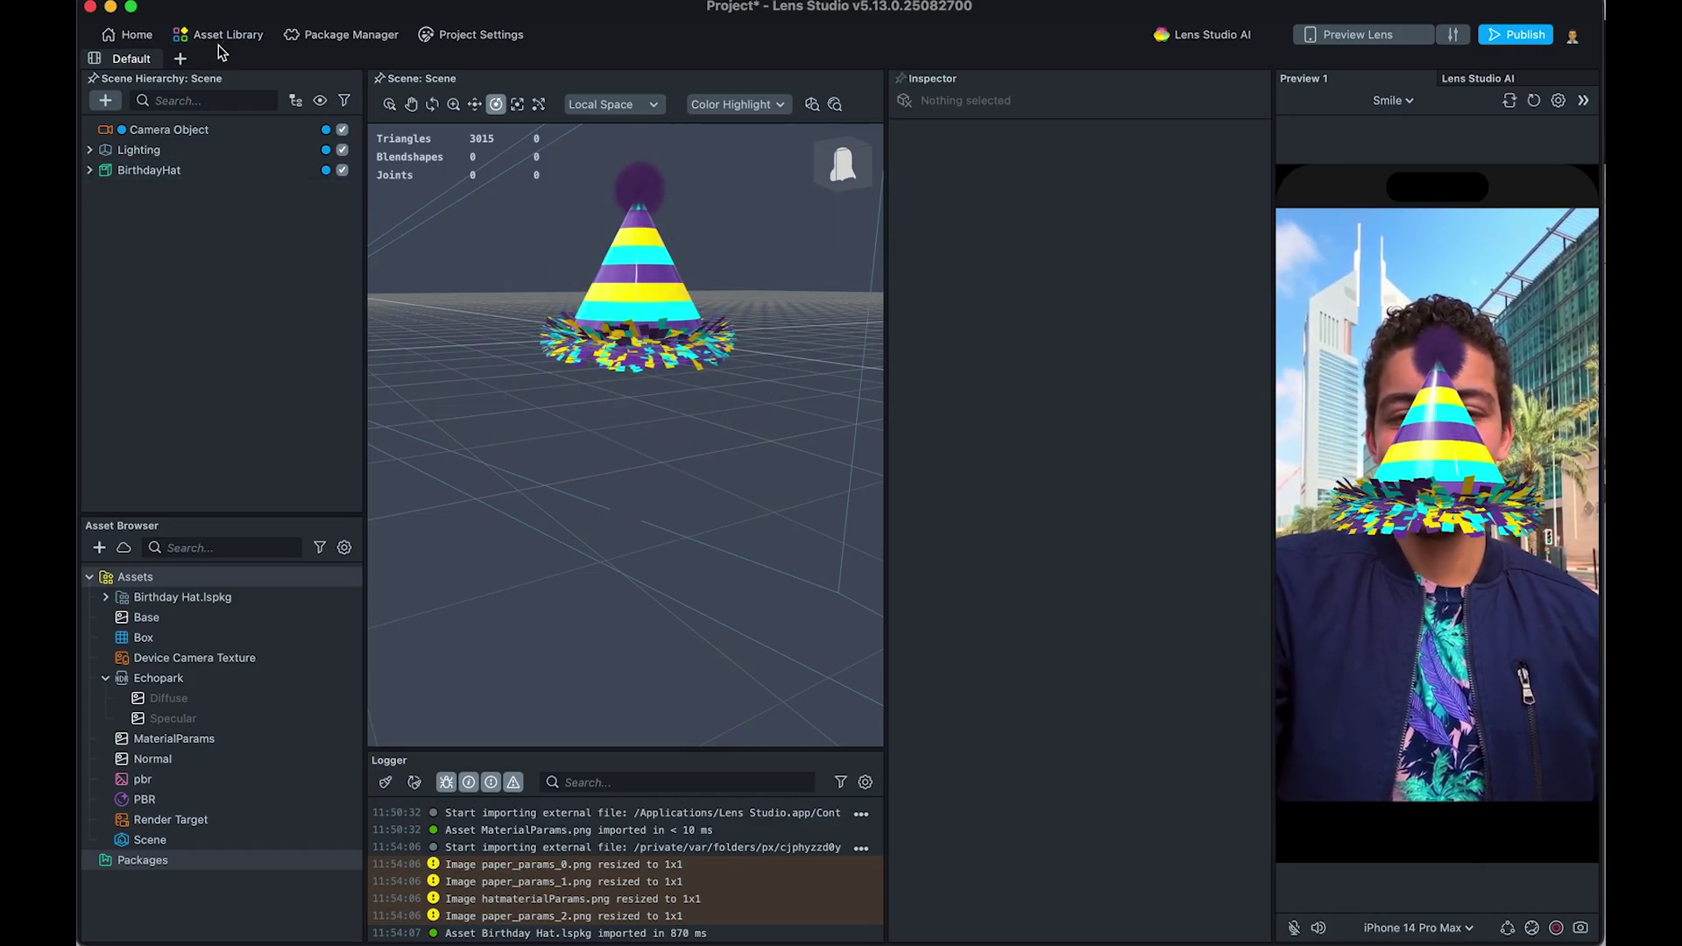
Step: Search the addable scene objects for "face", add a Head Binding, and review its parent objects
click(106, 102)
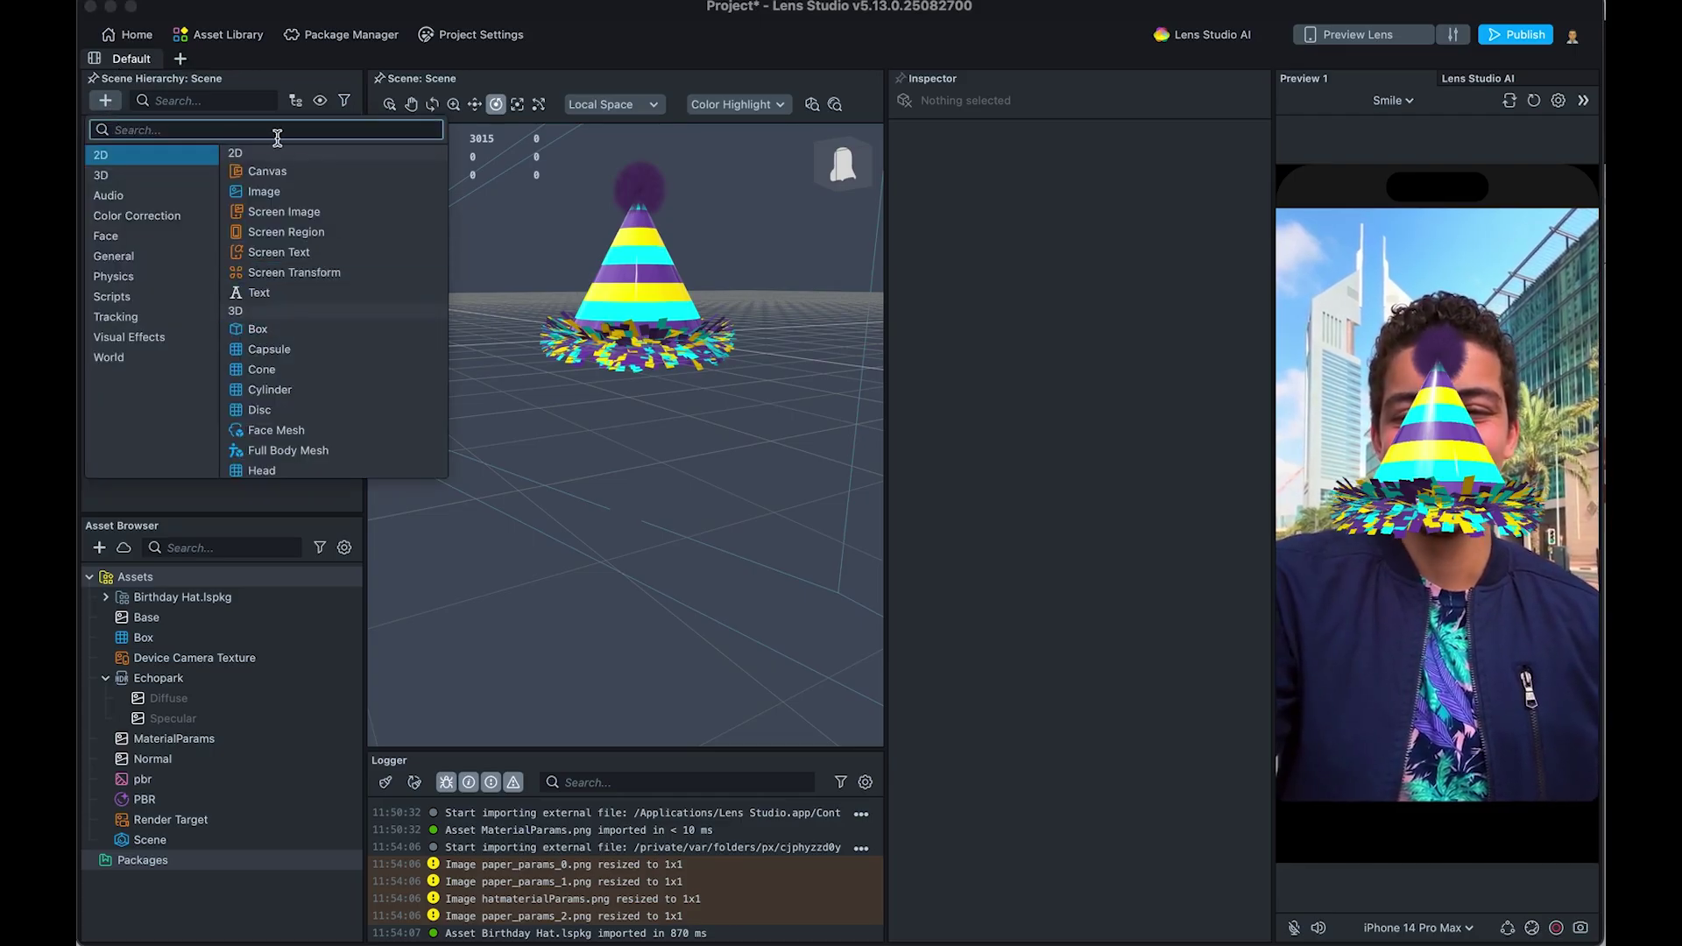
text(face)
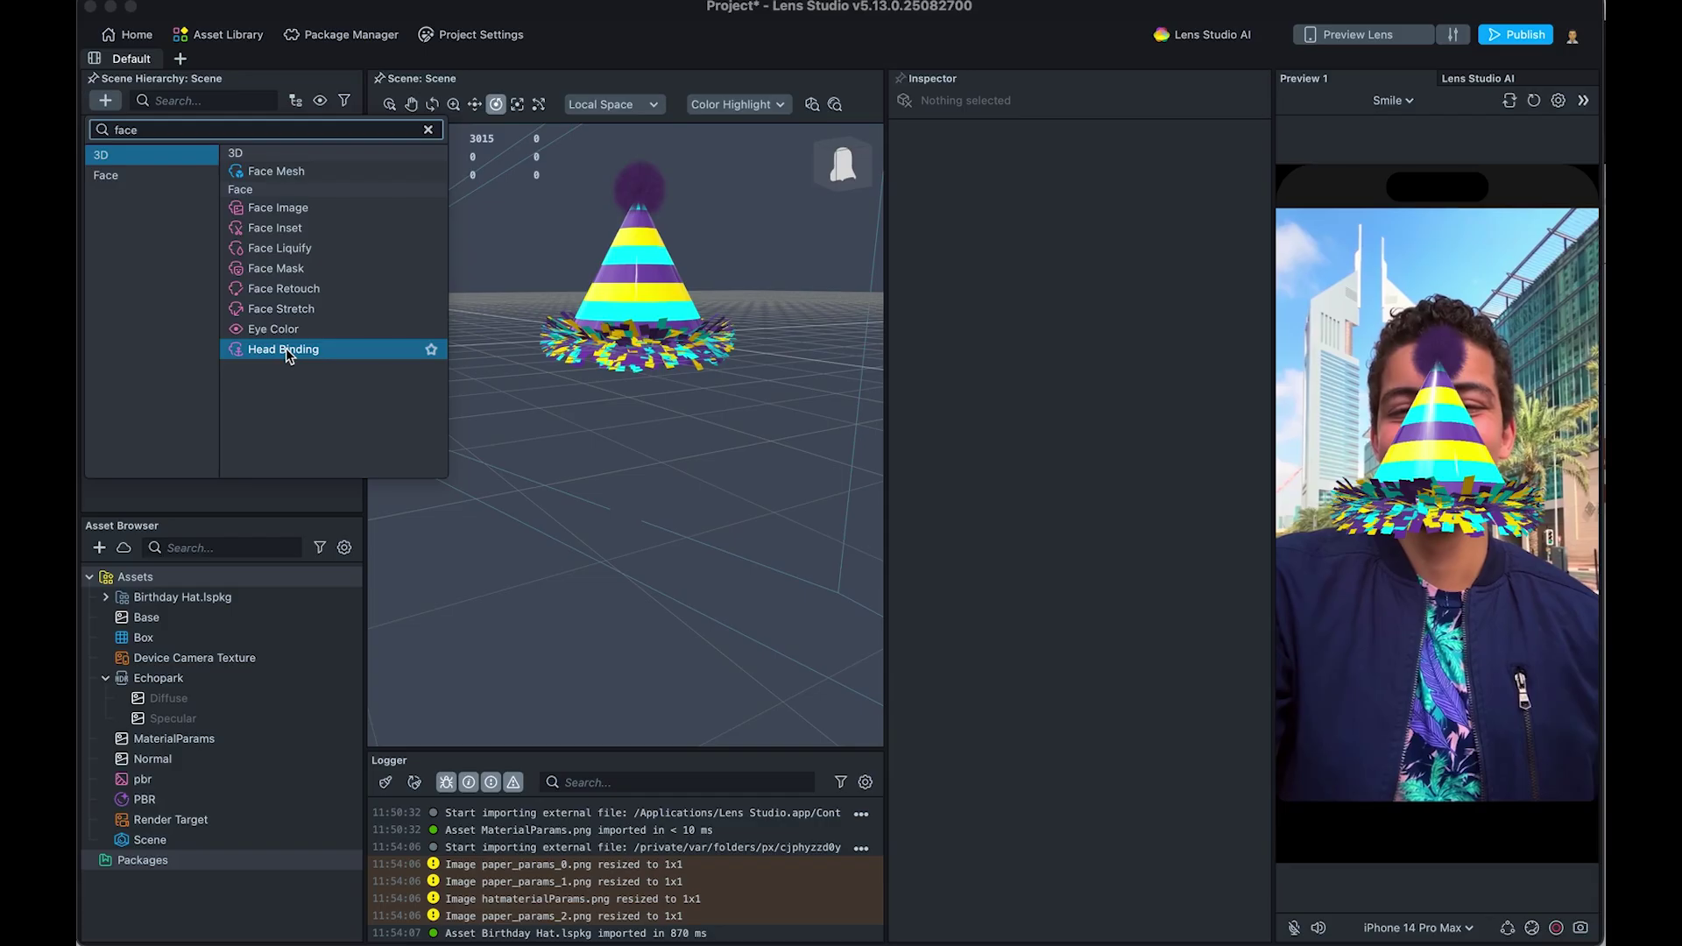
click(285, 350)
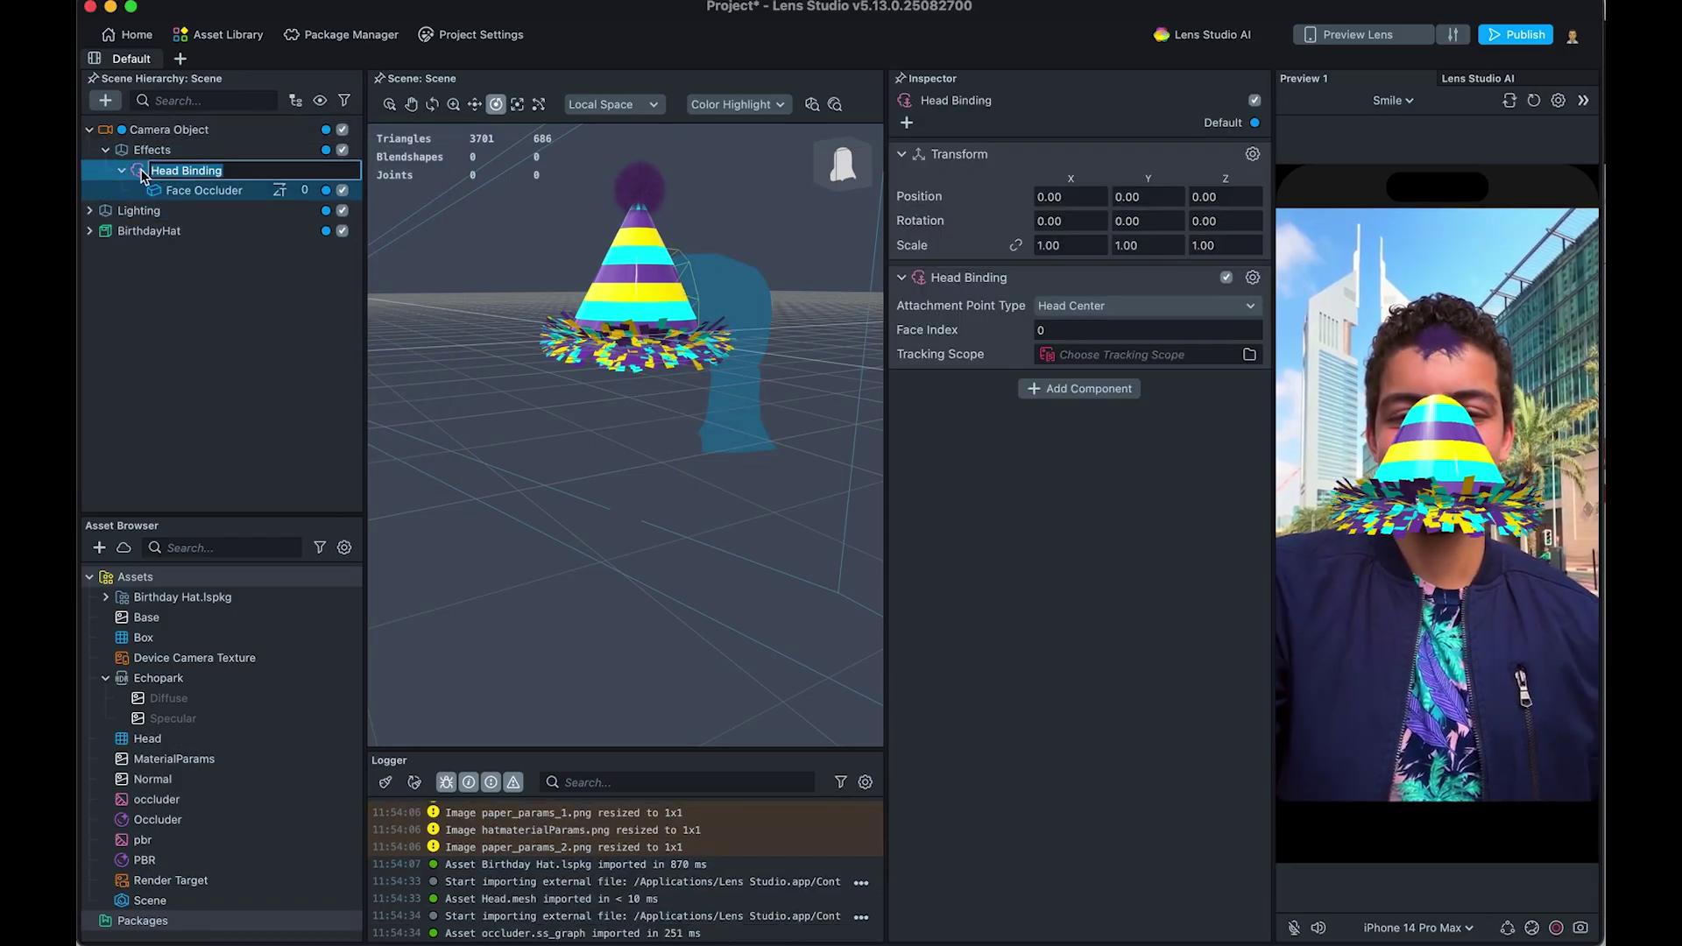
click(149, 150)
click(140, 130)
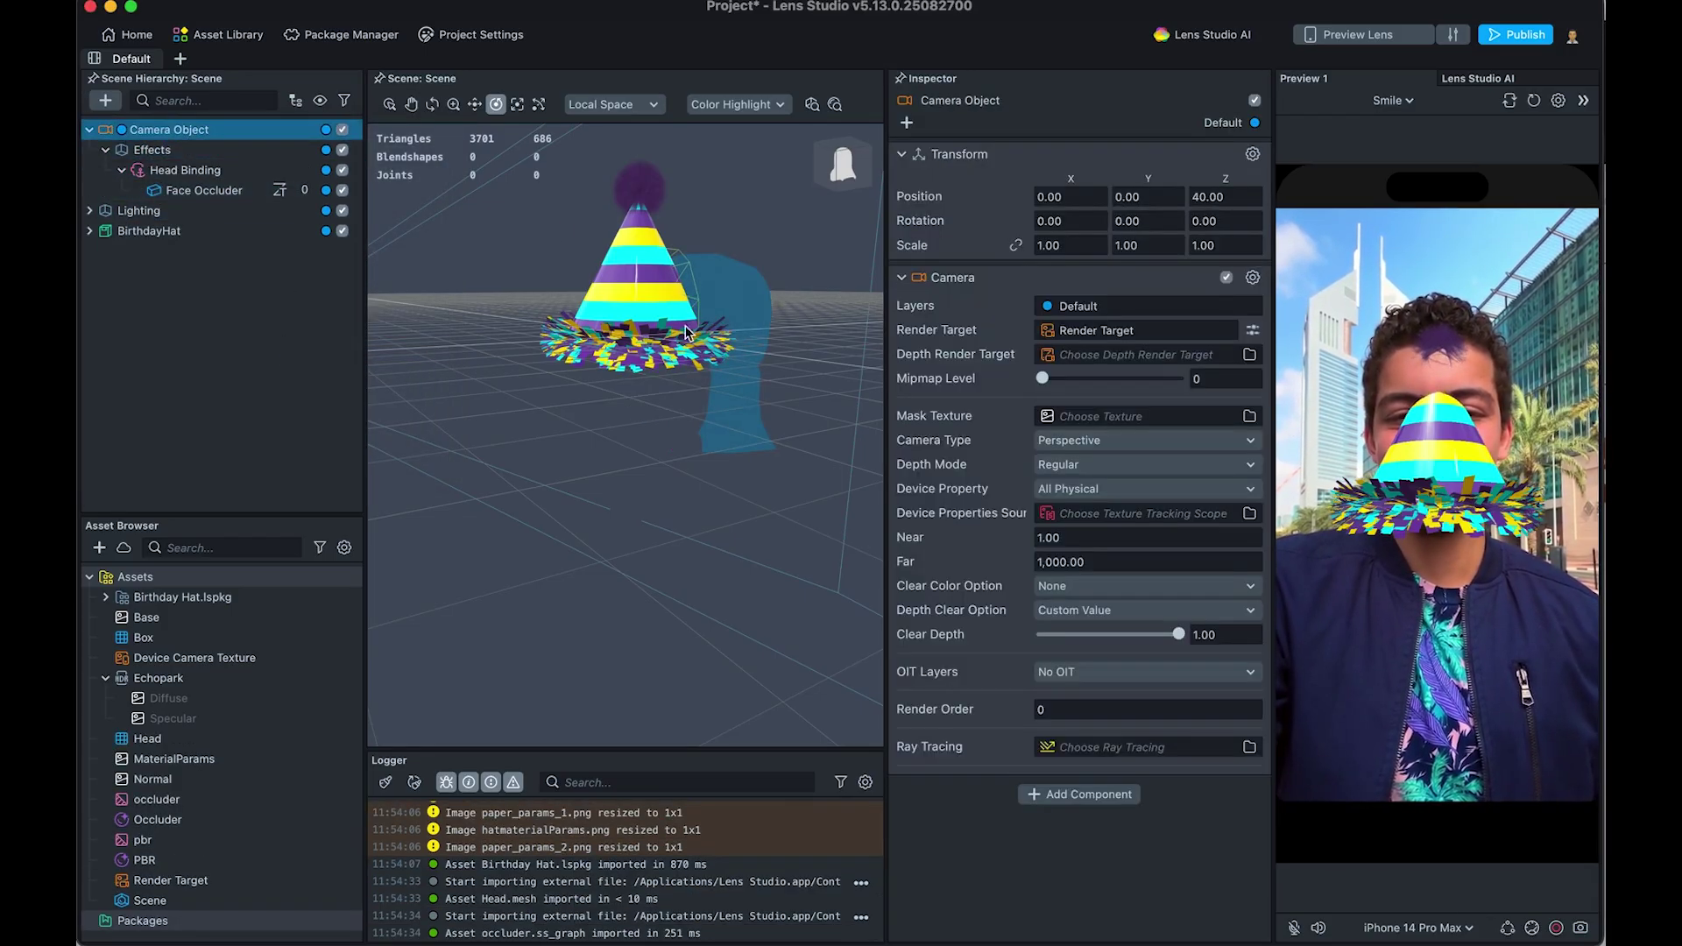
Step: Nest the BirthdayHat under Head Binding and check where it sits relative to the face mesh
click(107, 233)
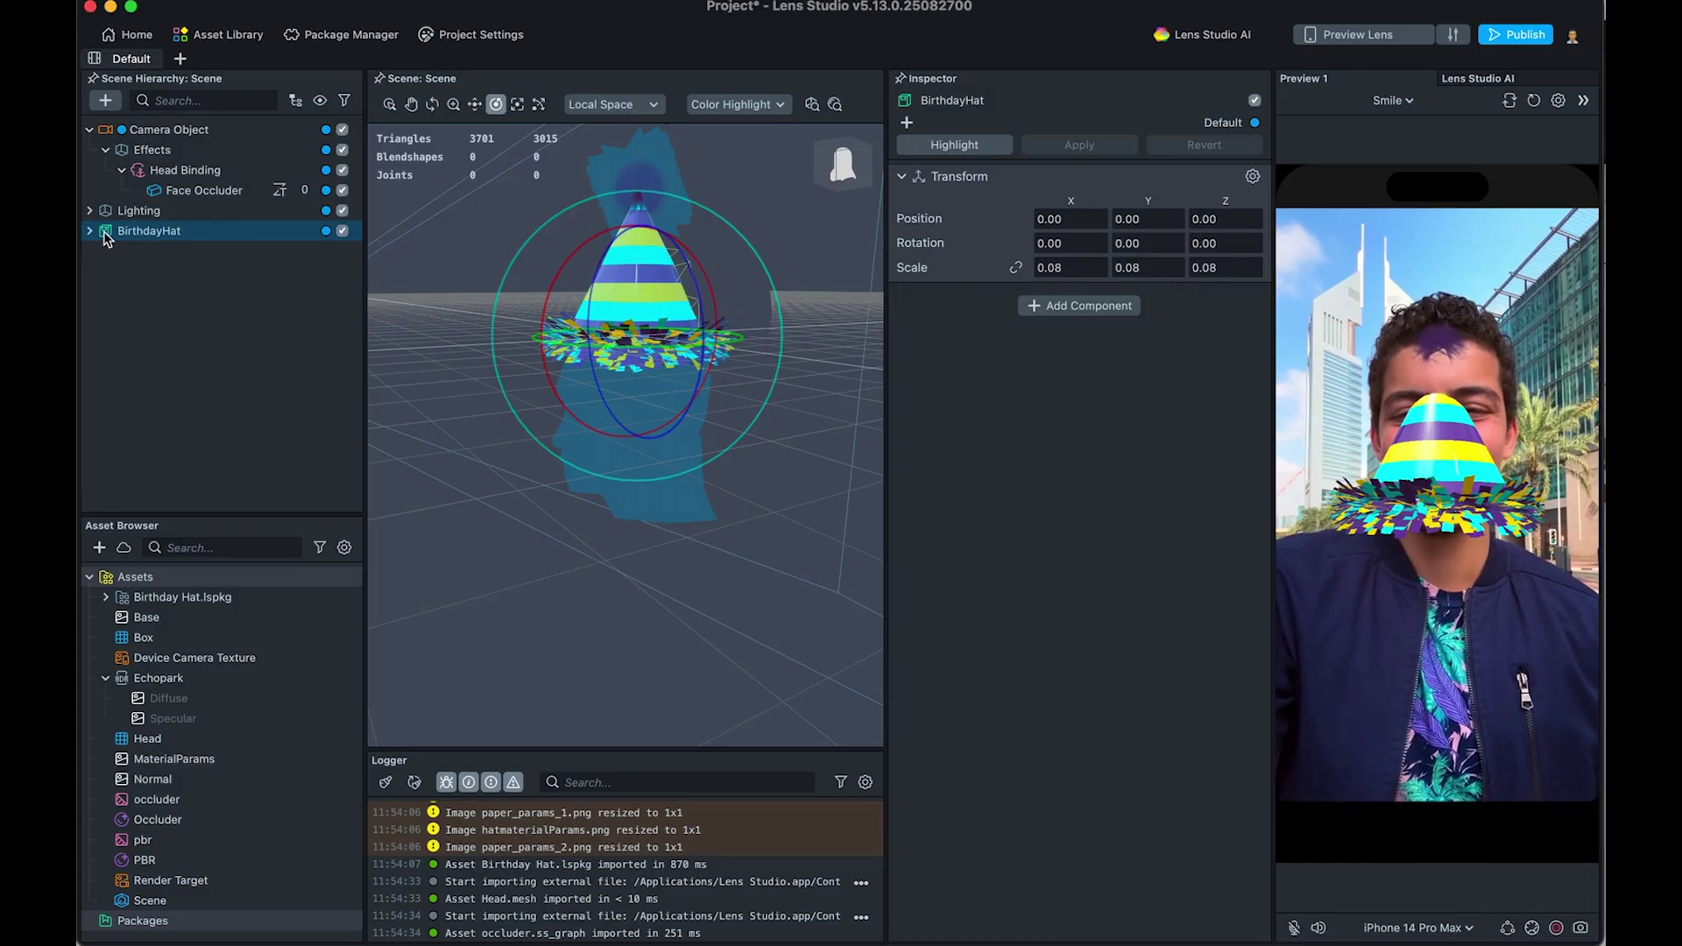
drag(139, 201, 158, 203)
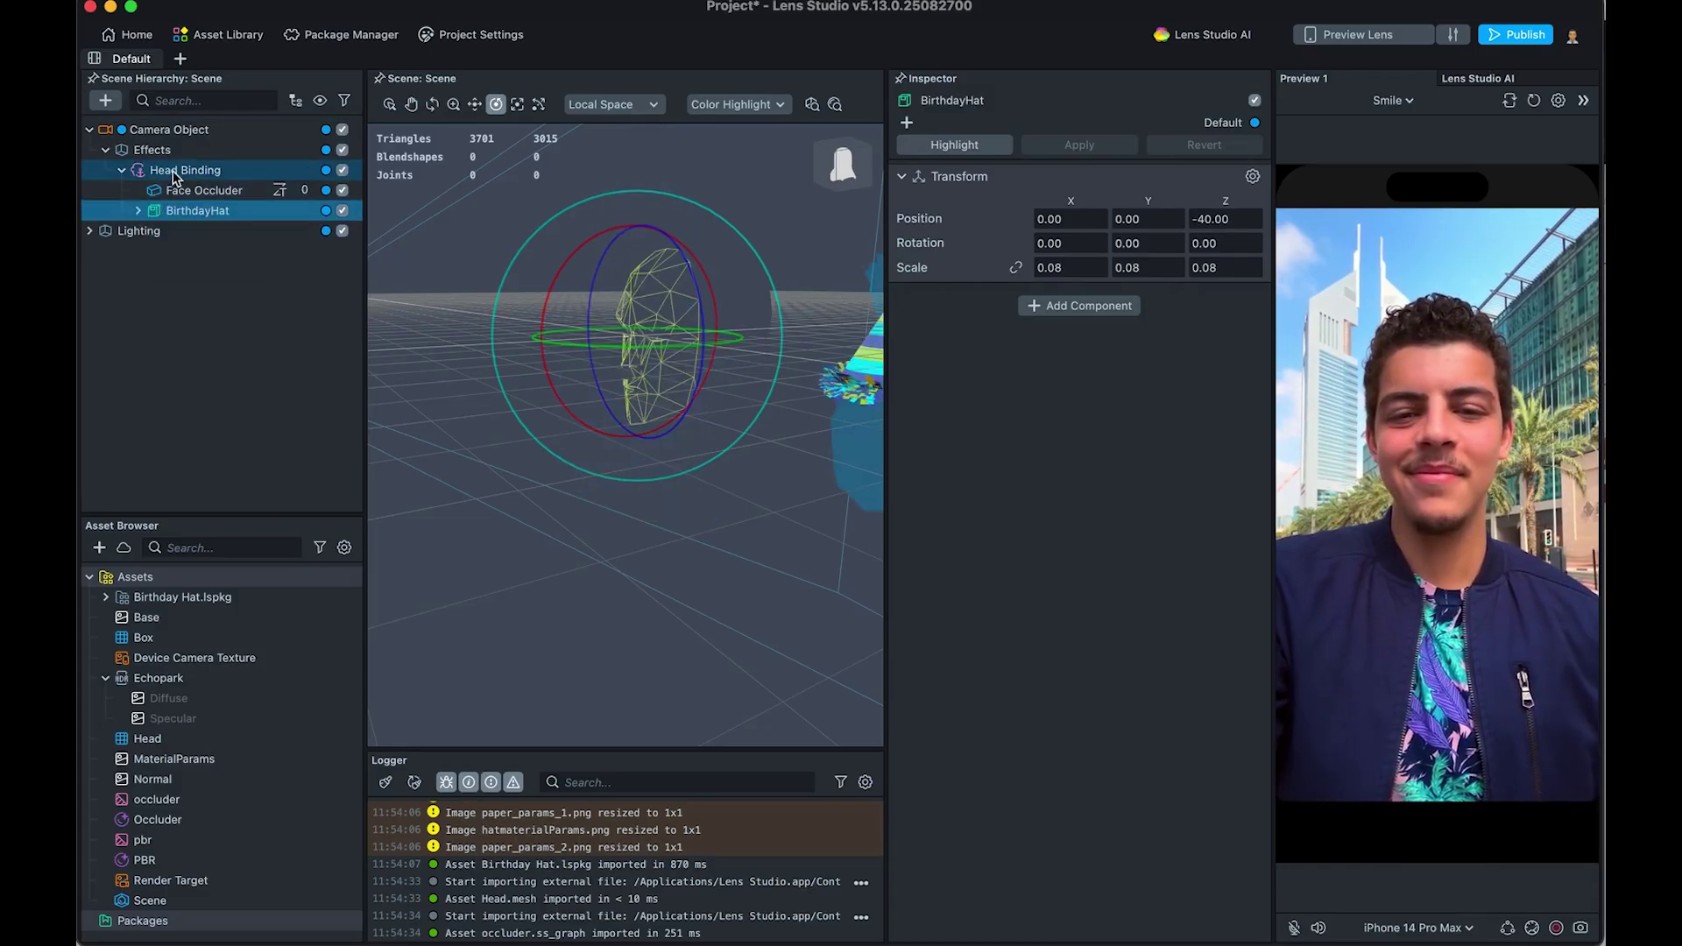
double_click(182, 215)
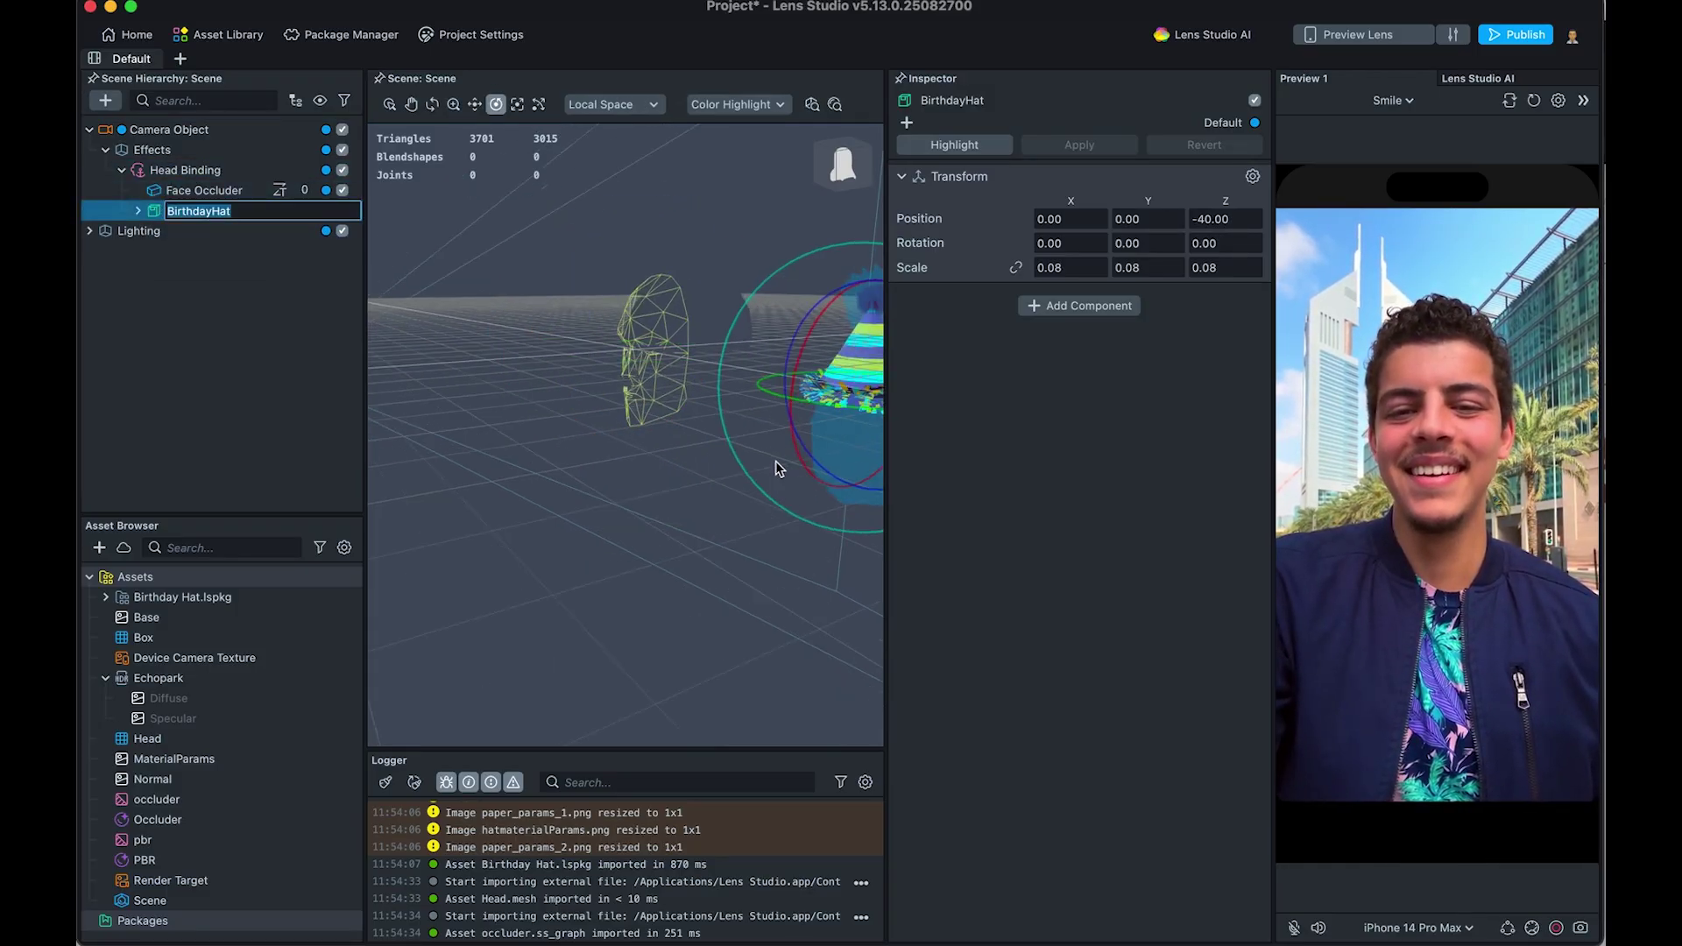
scroll(752, 453, down, 2)
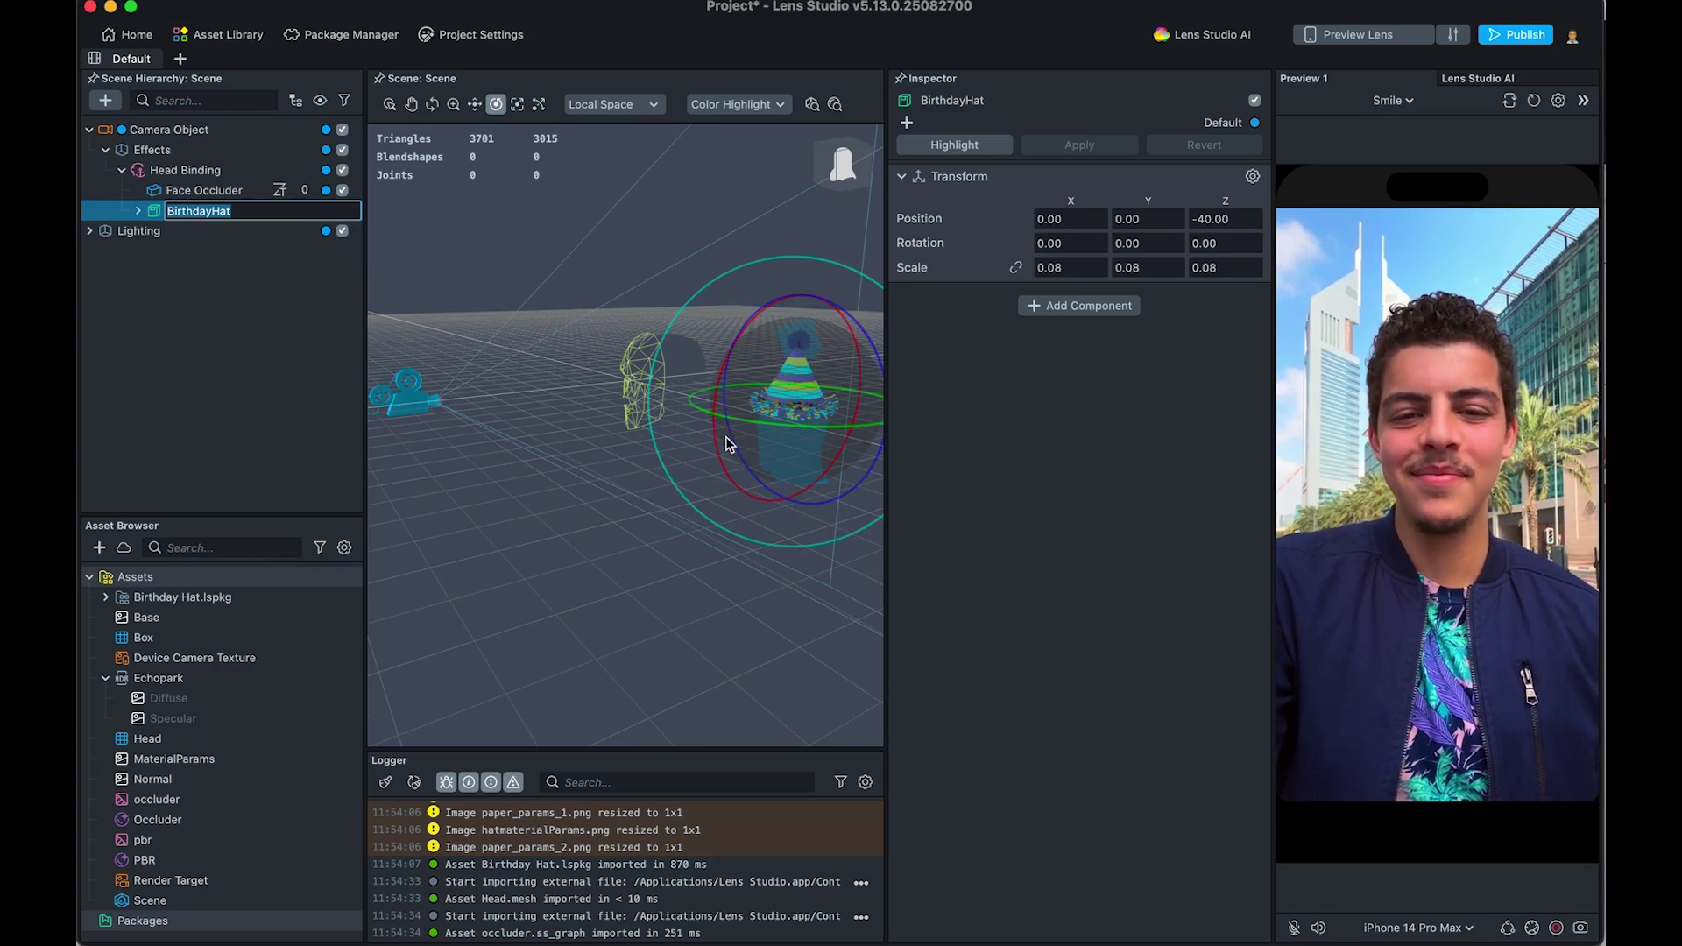
scroll(726, 440, up, 4)
scroll(699, 478, up, 1)
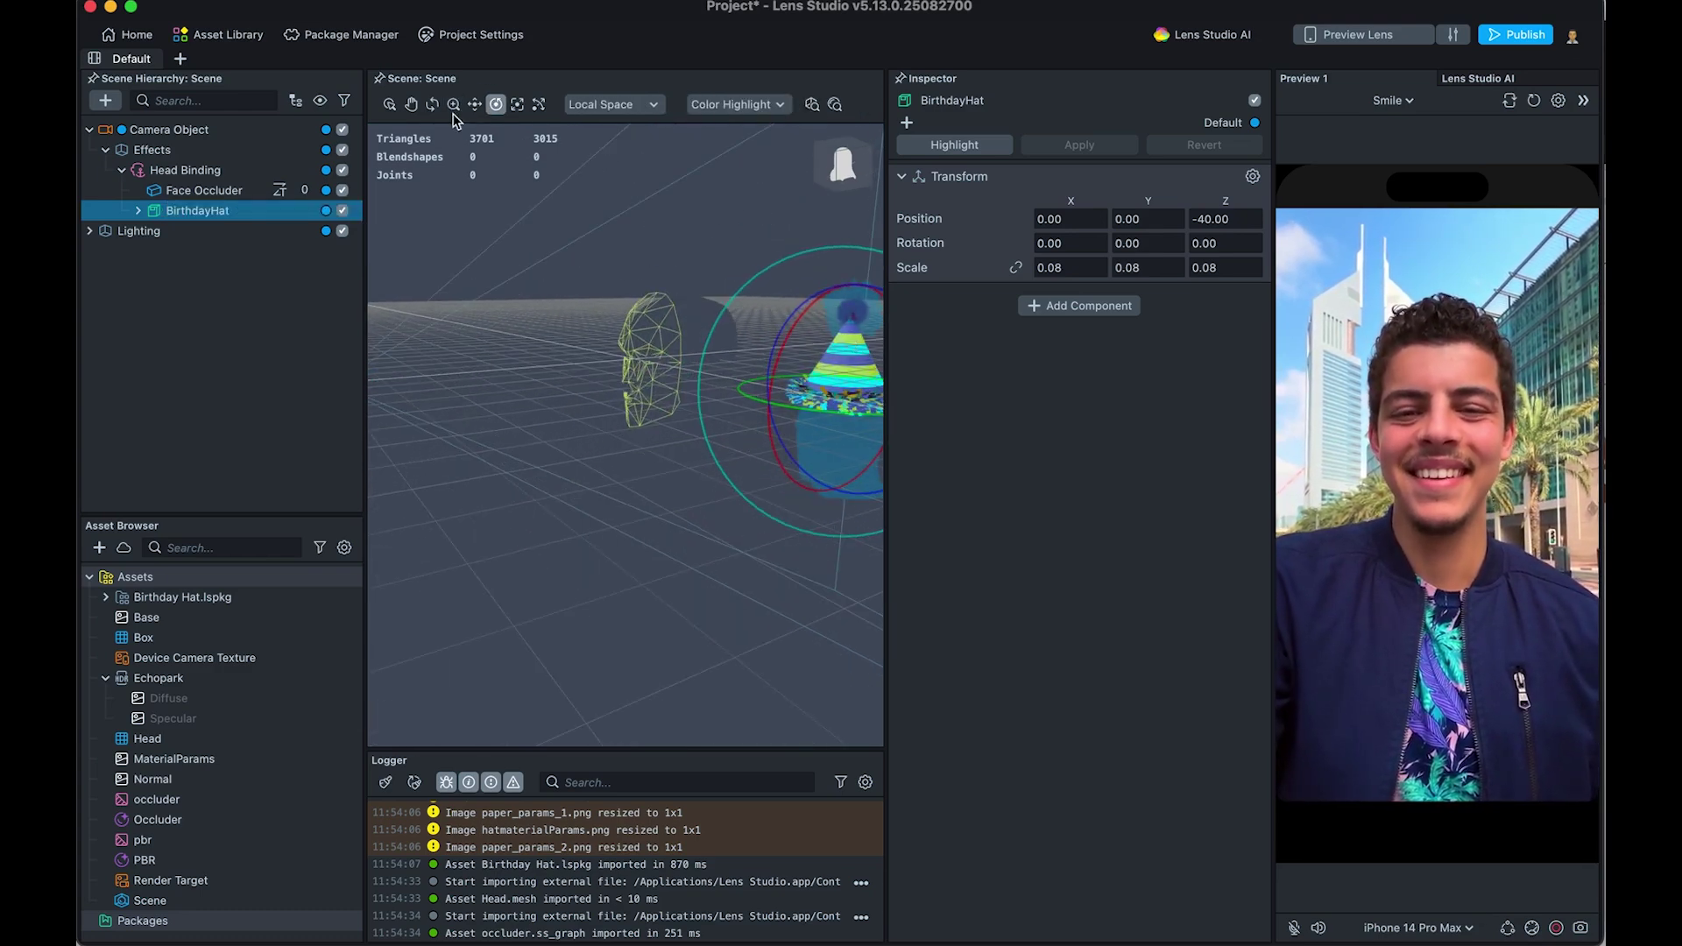
Step: Set the BirthdayHat's Z position to 0 and raise it above the face to about Y 17.9
key(w)
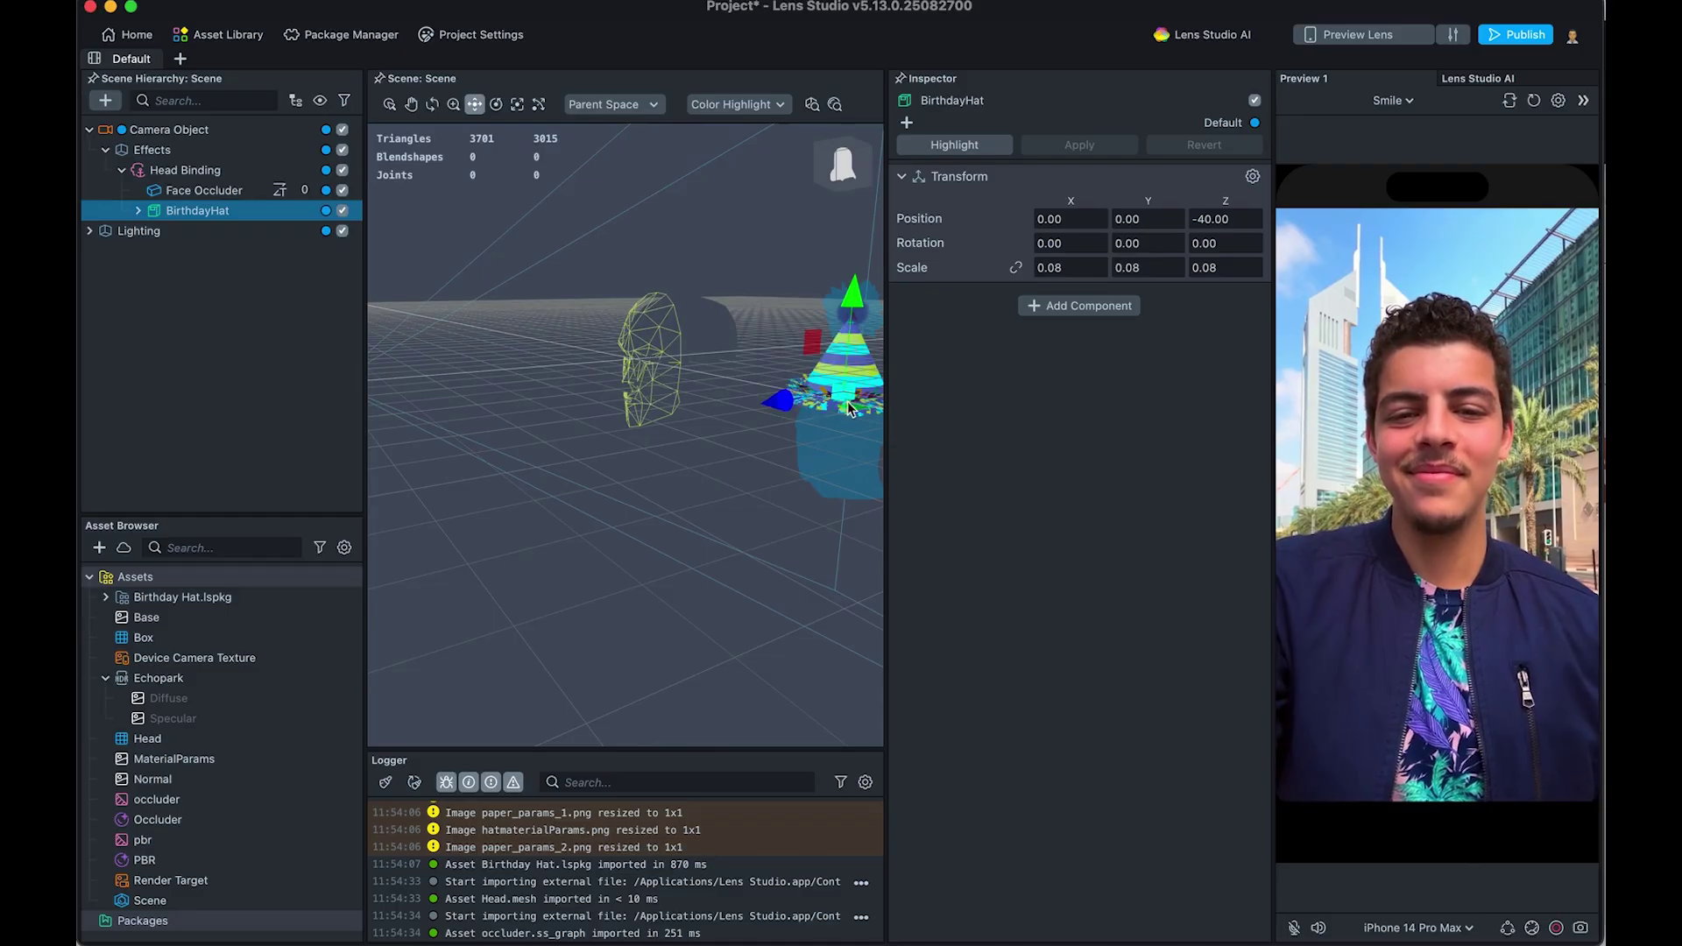
scroll(753, 433, down, 2)
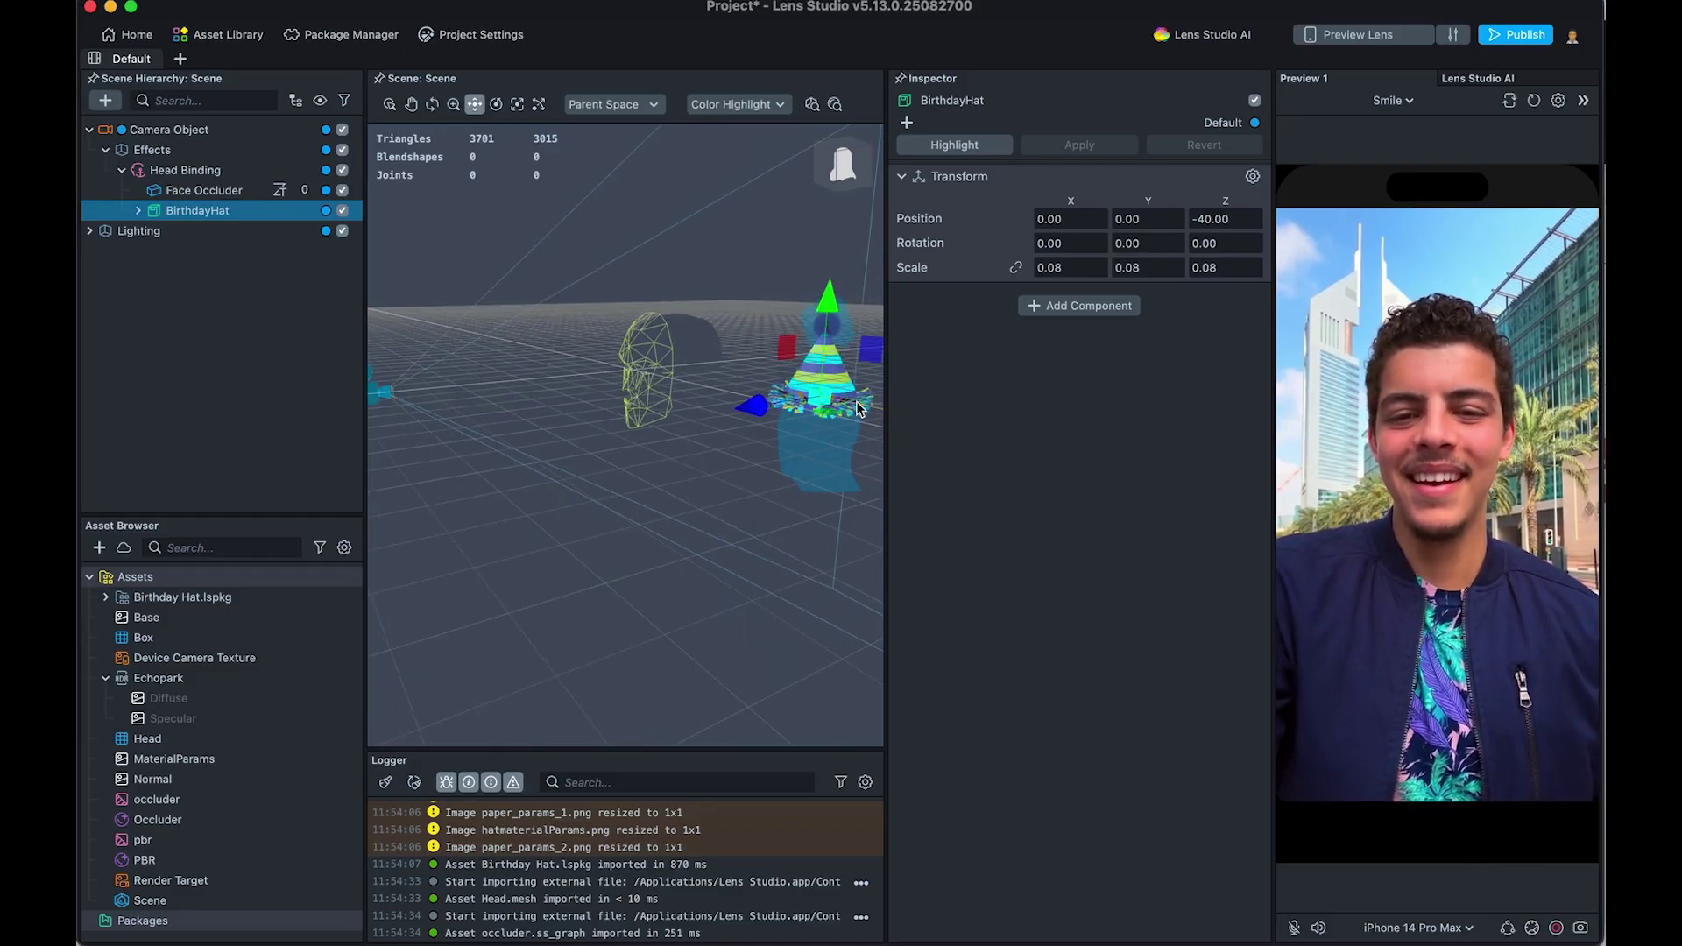
double_click(219, 213)
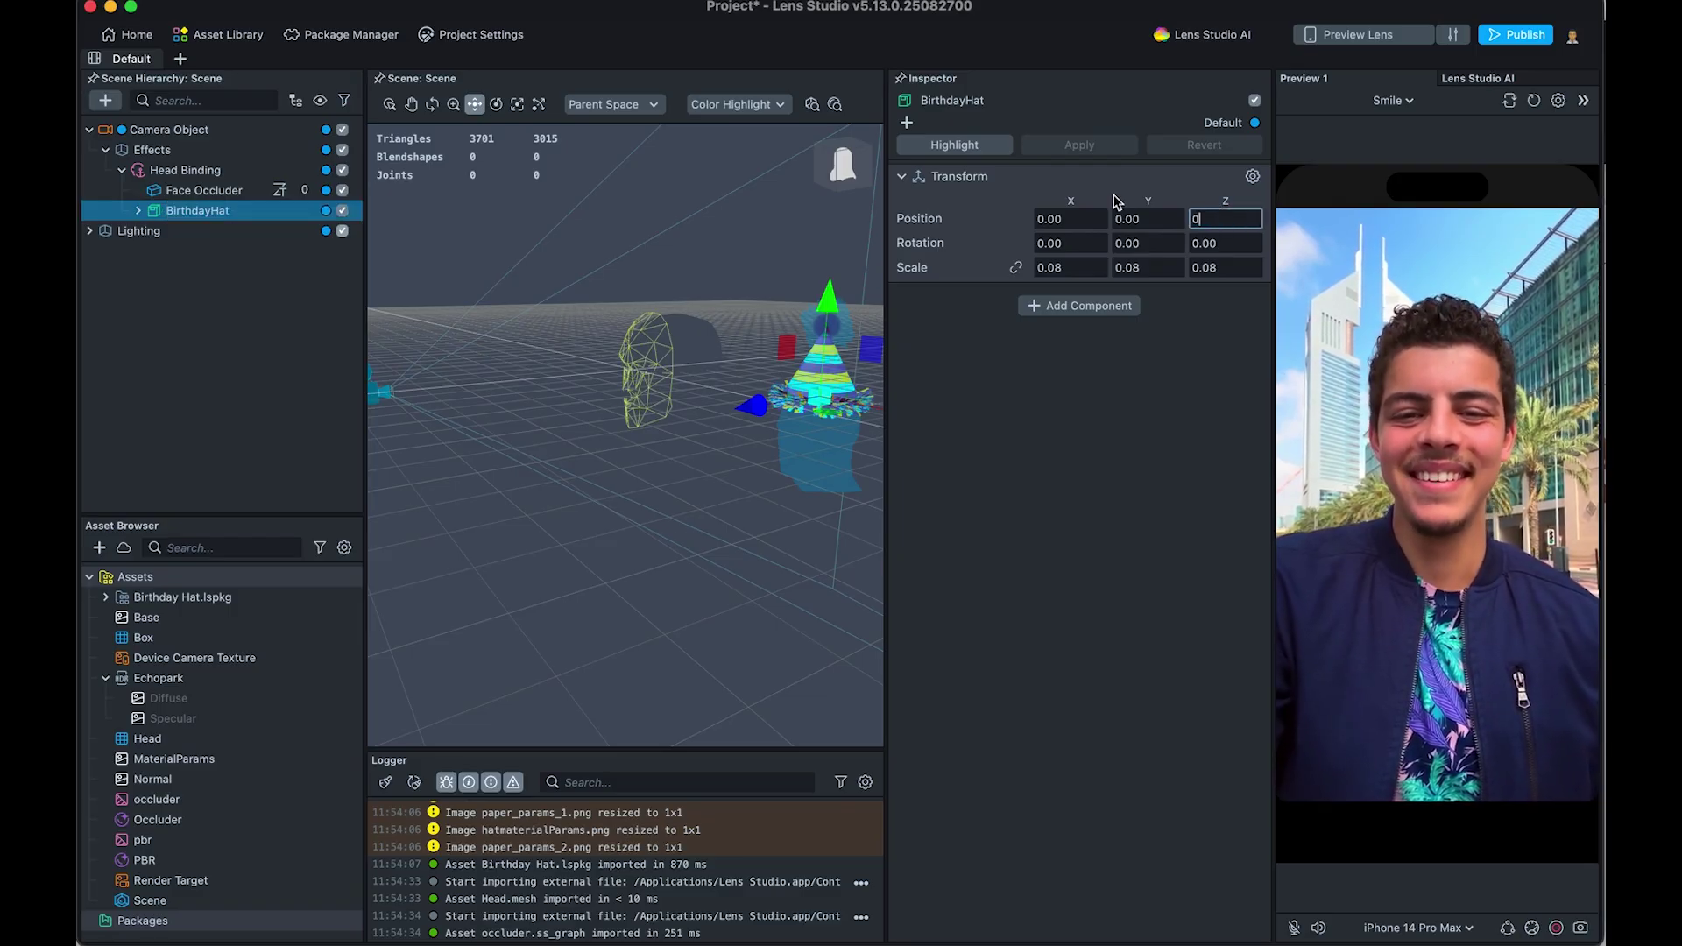
text(0)
key(Return)
drag(672, 337, 659, 228)
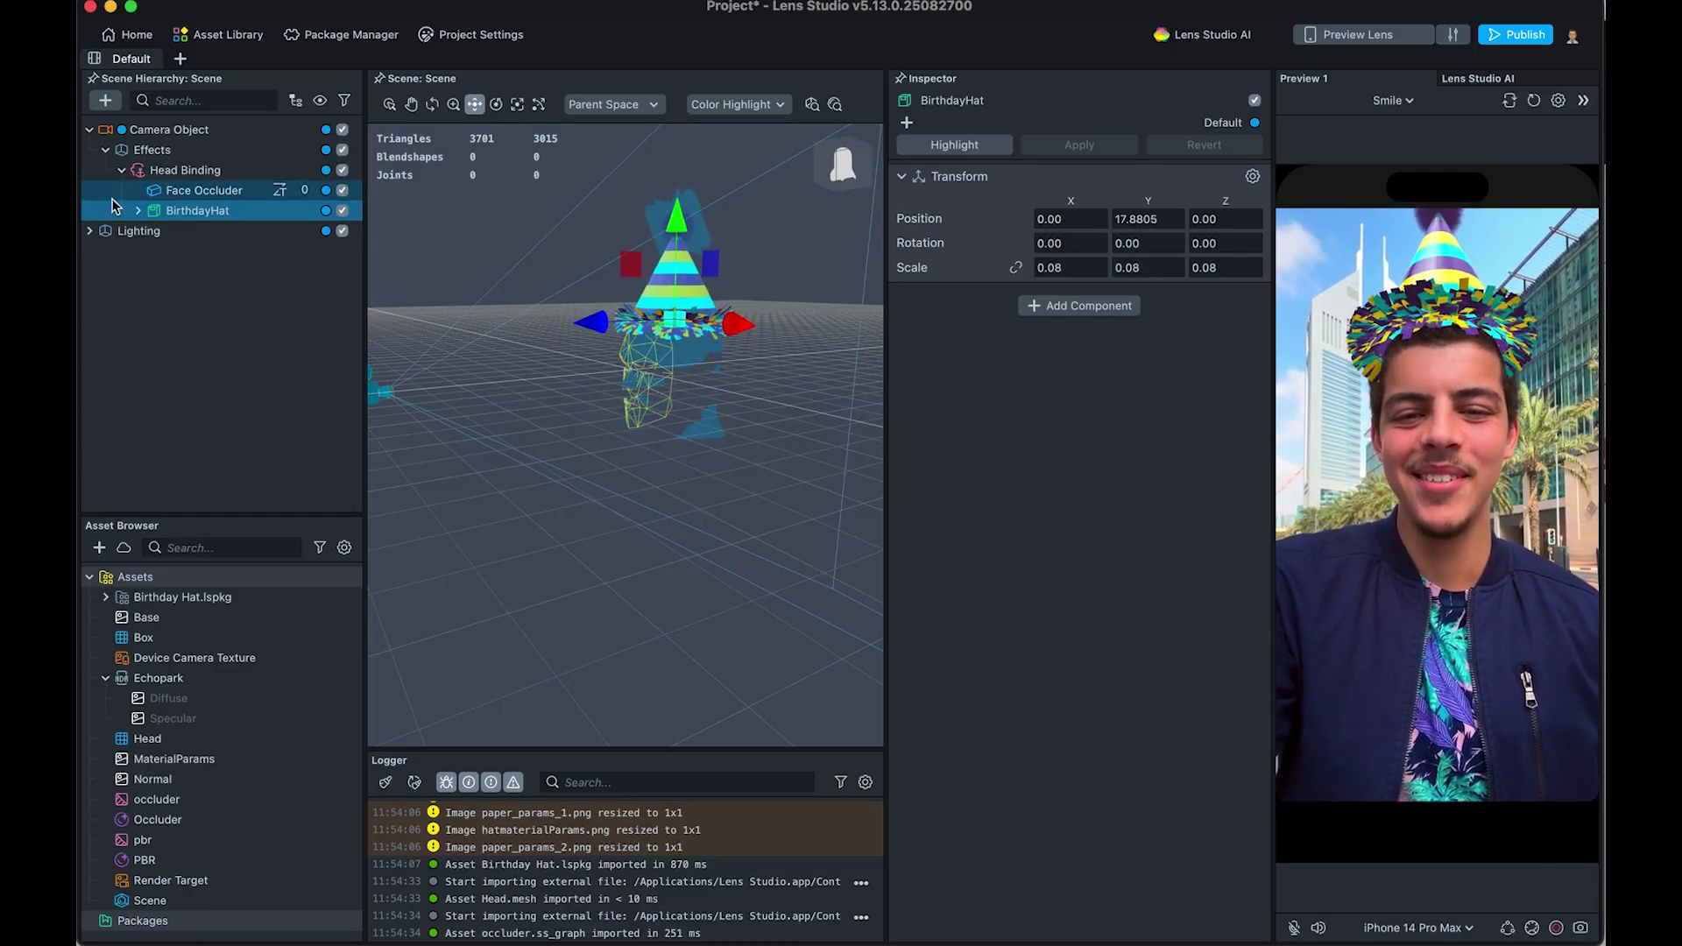
Step: Examine the Face Occluder among the BirthdayHat's child parts
click(137, 210)
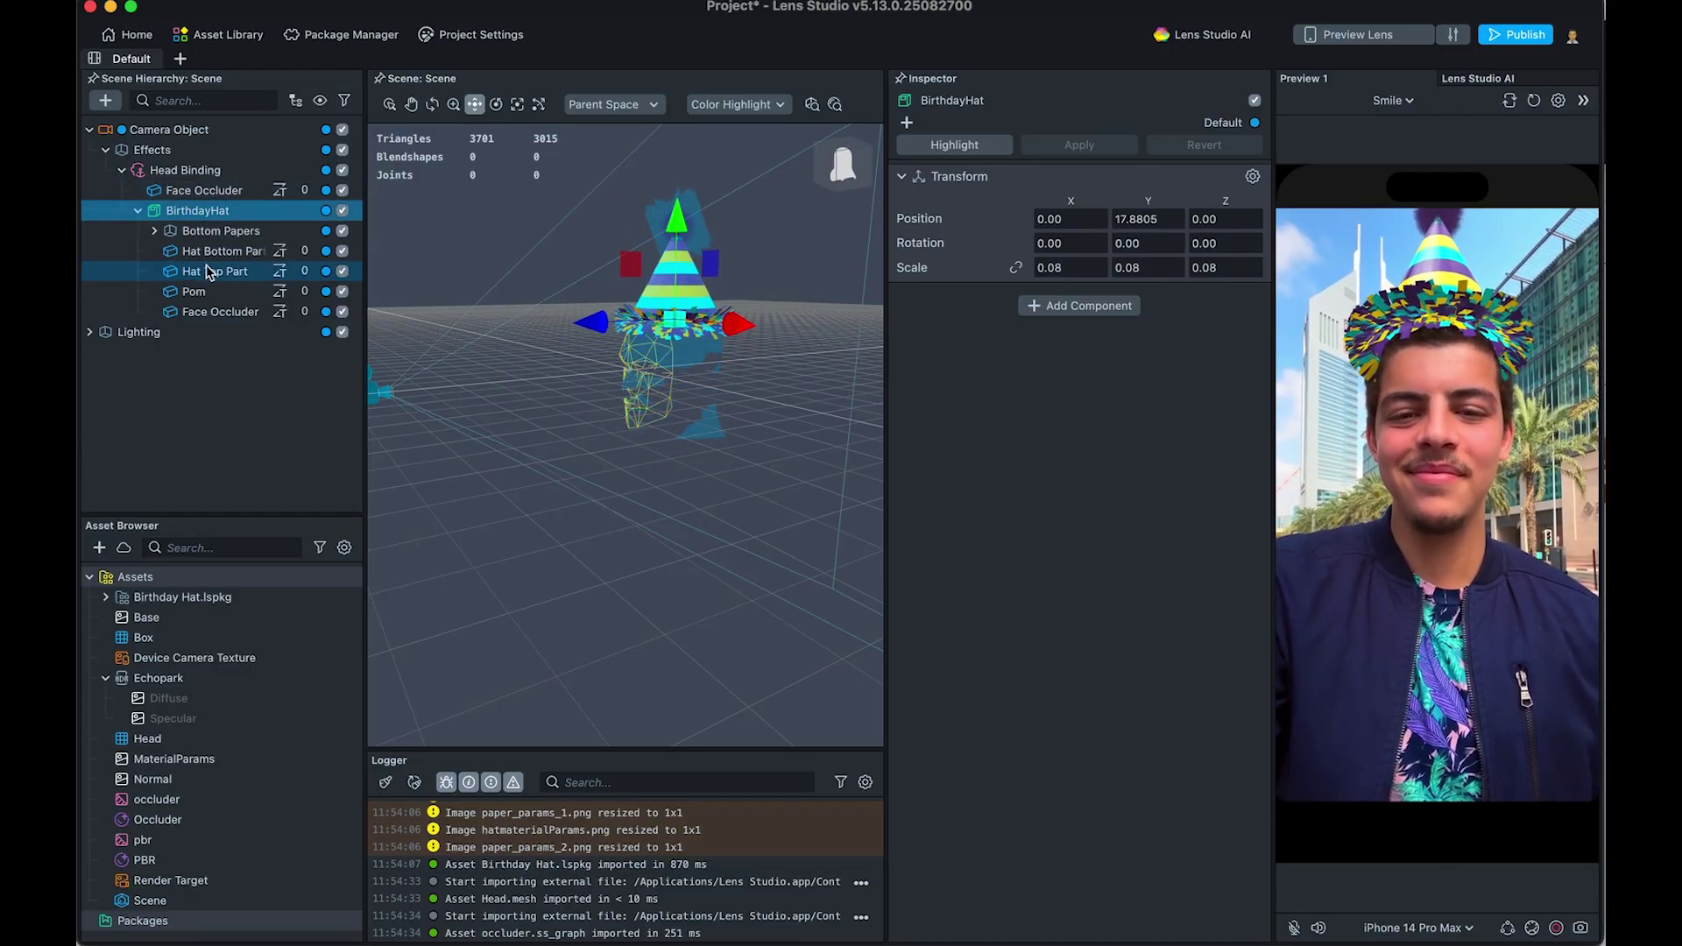
click(231, 317)
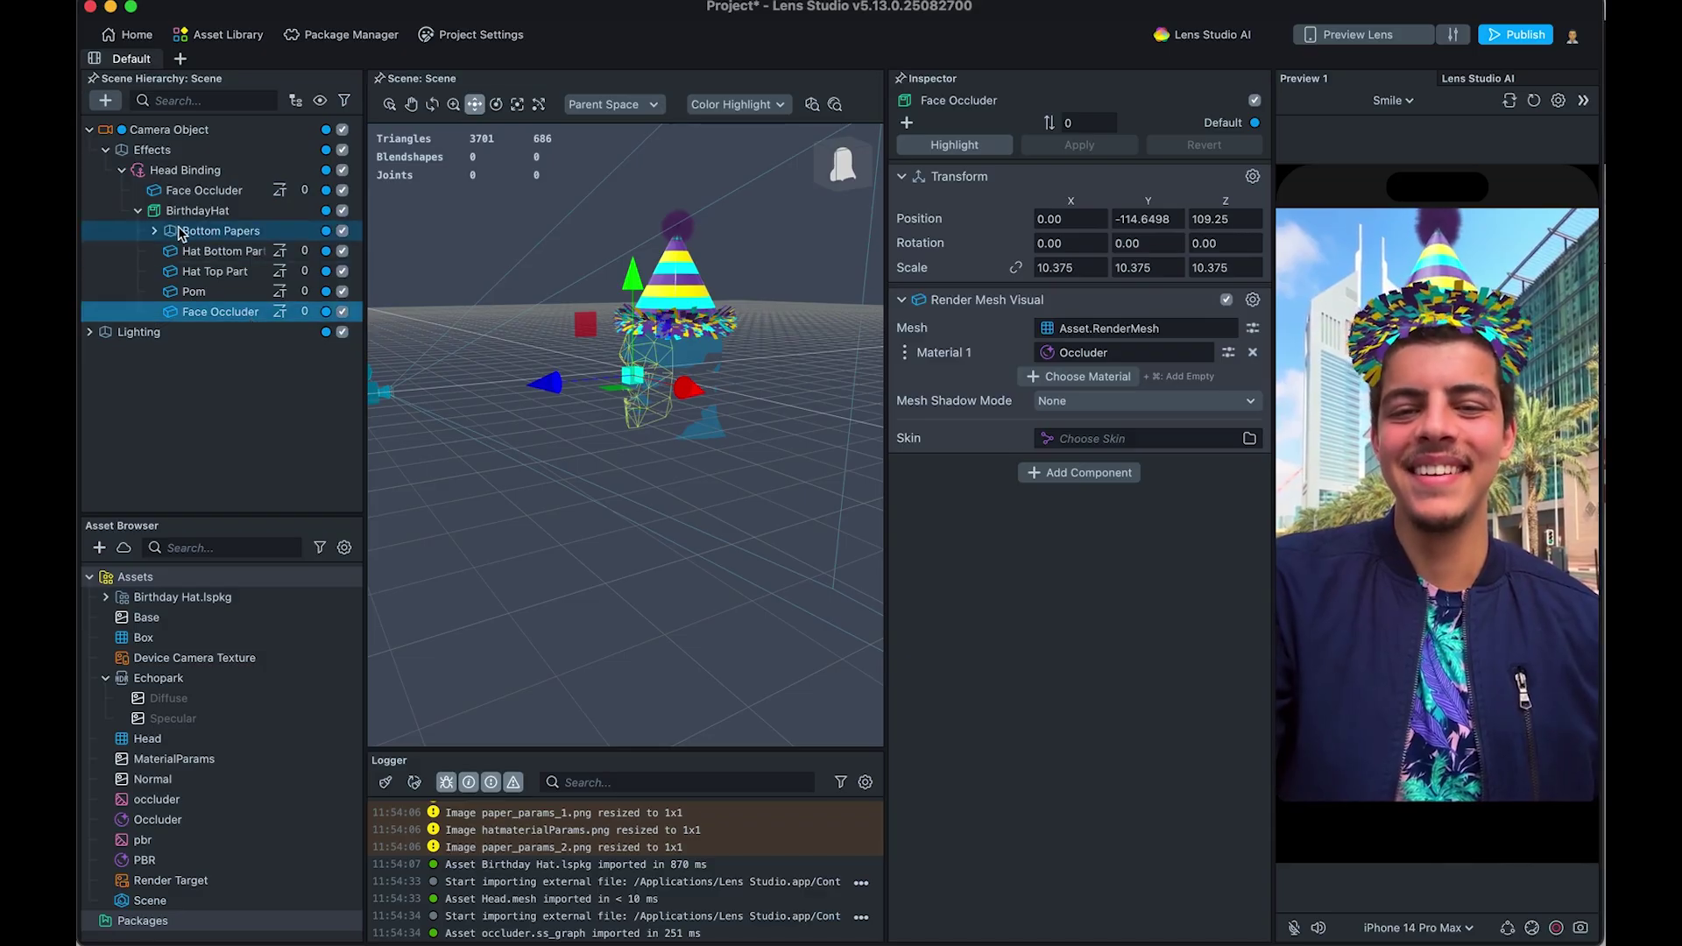
click(138, 211)
click(641, 278)
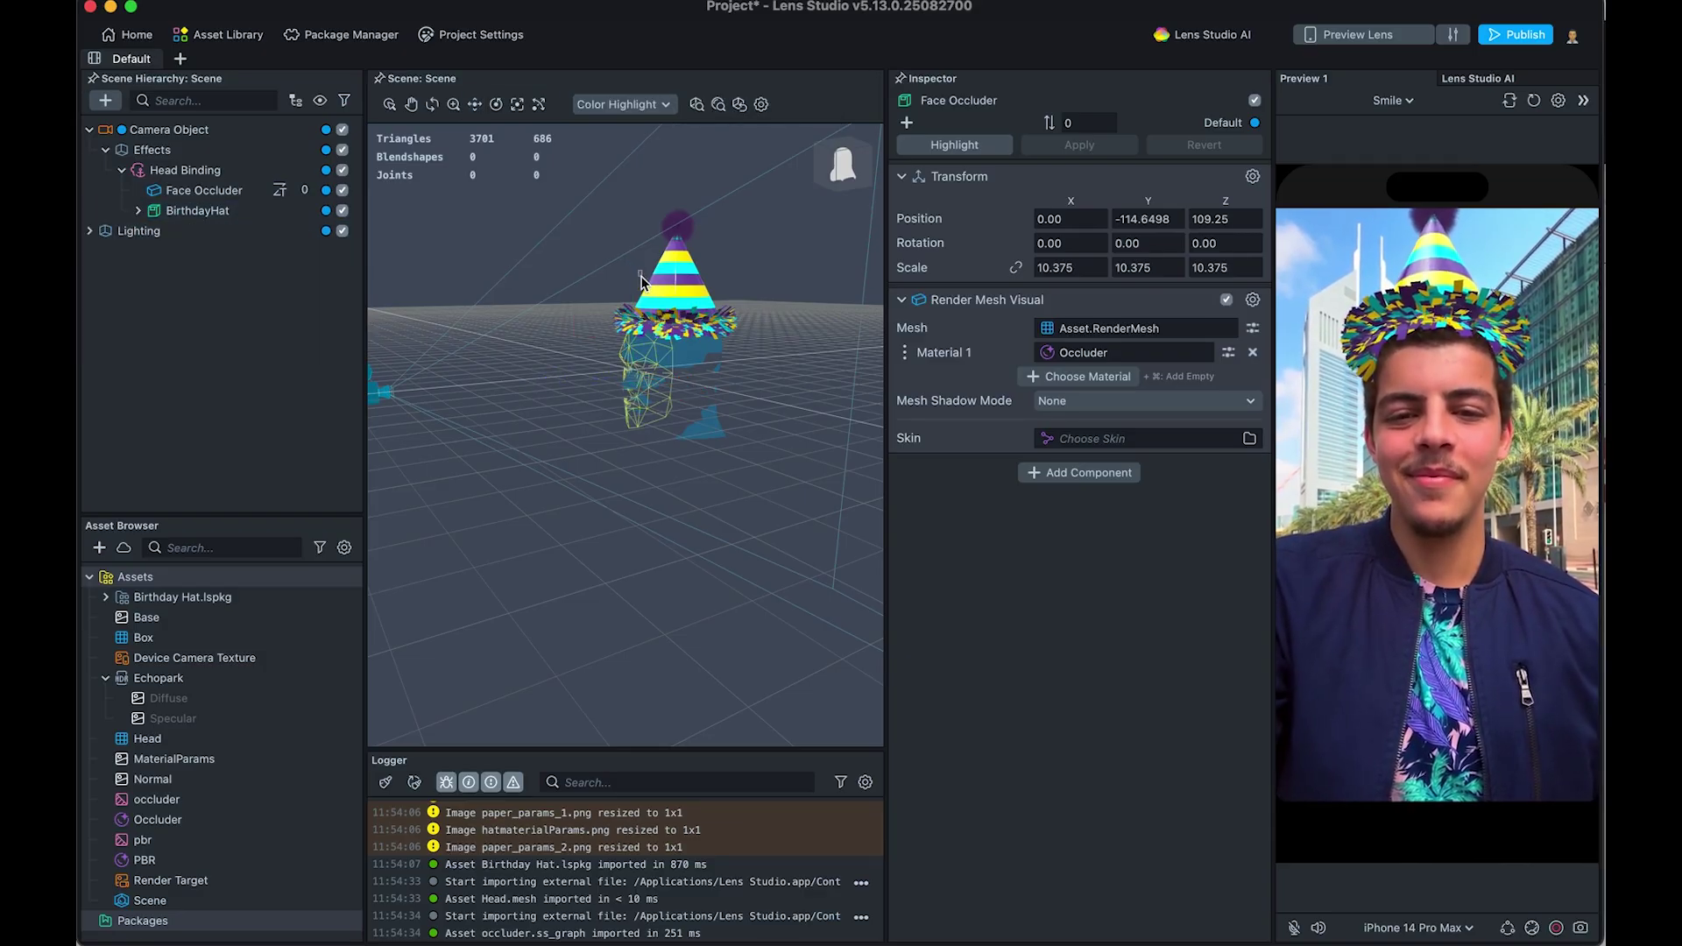
Step: Try moving the Hat Top Part separately from the rest of the hat and undo each move
click(673, 296)
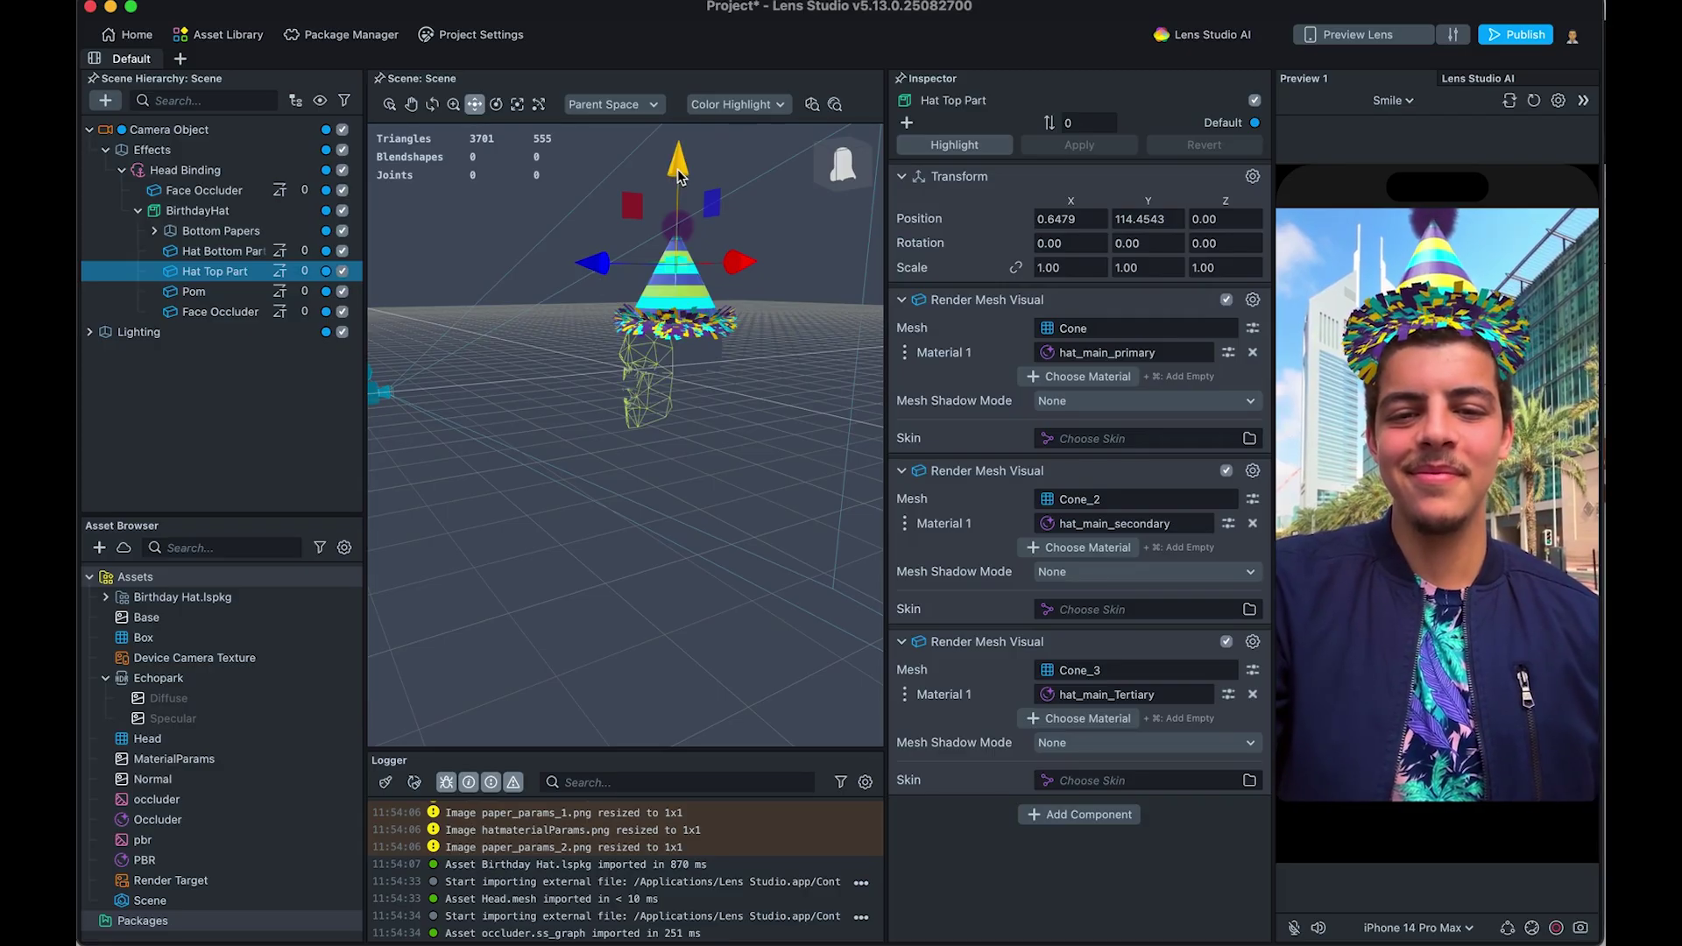
drag(677, 171, 679, 181)
key(super+z)
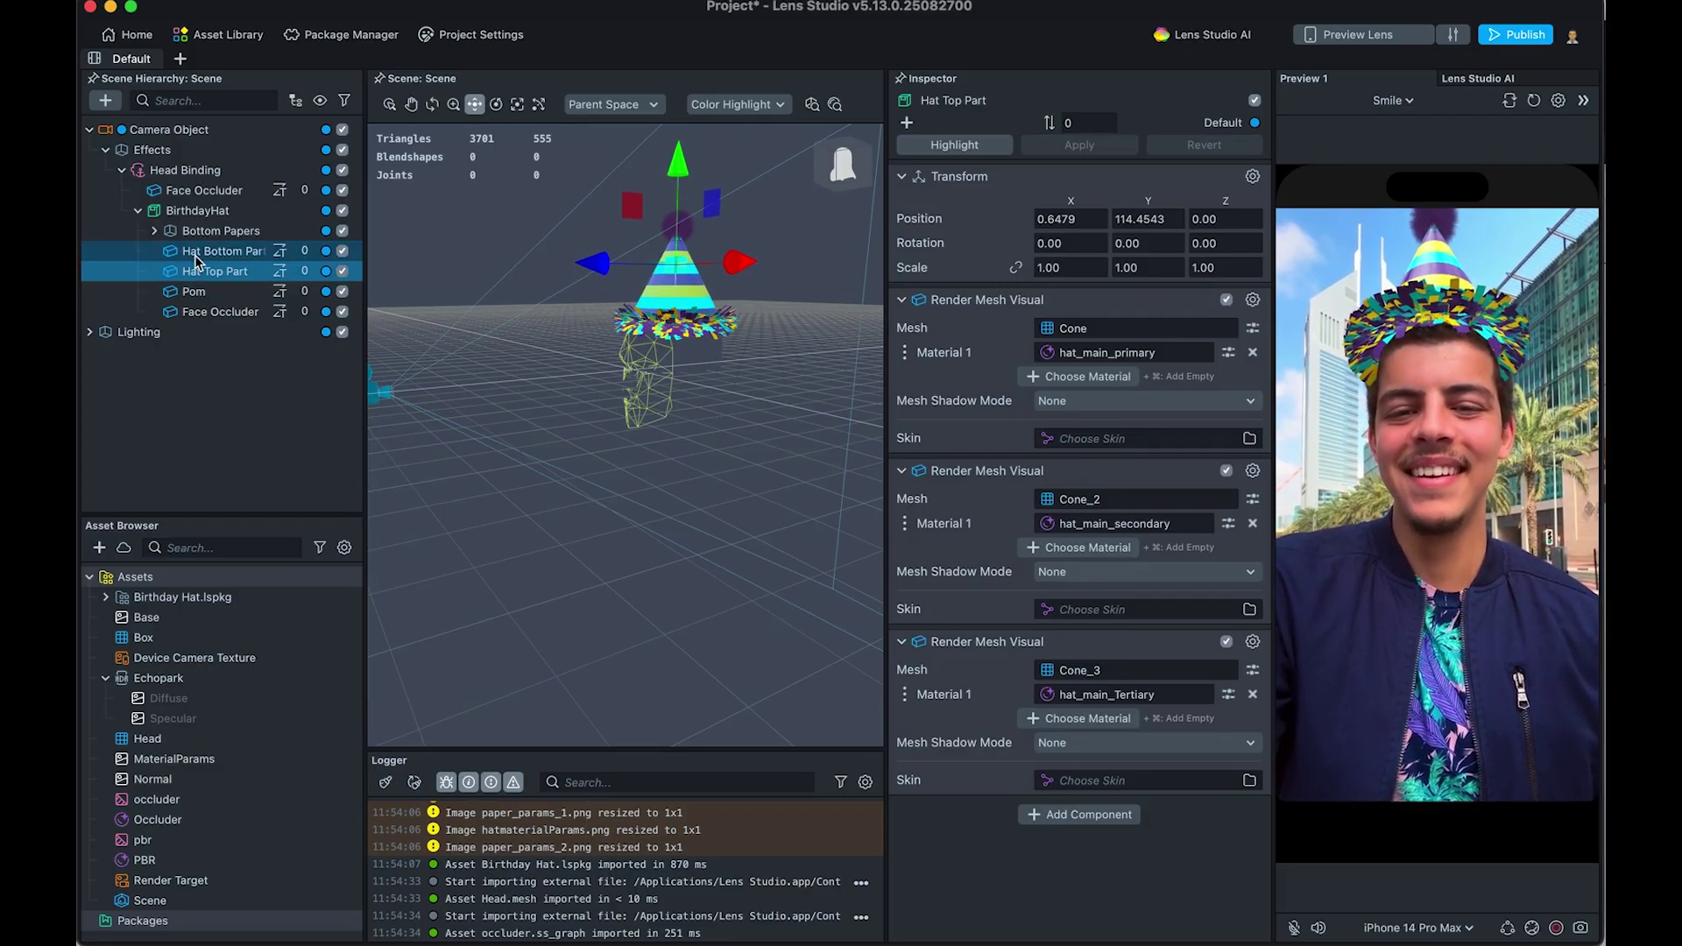
click(197, 251)
click(207, 232)
click(212, 250)
click(215, 271)
drag(780, 269, 692, 274)
key(super+z)
click(193, 292)
click(197, 252)
Step: Raise the whole BirthdayHat to about Y 22 and switch its Face Occluder off and back on to check its effect
click(197, 210)
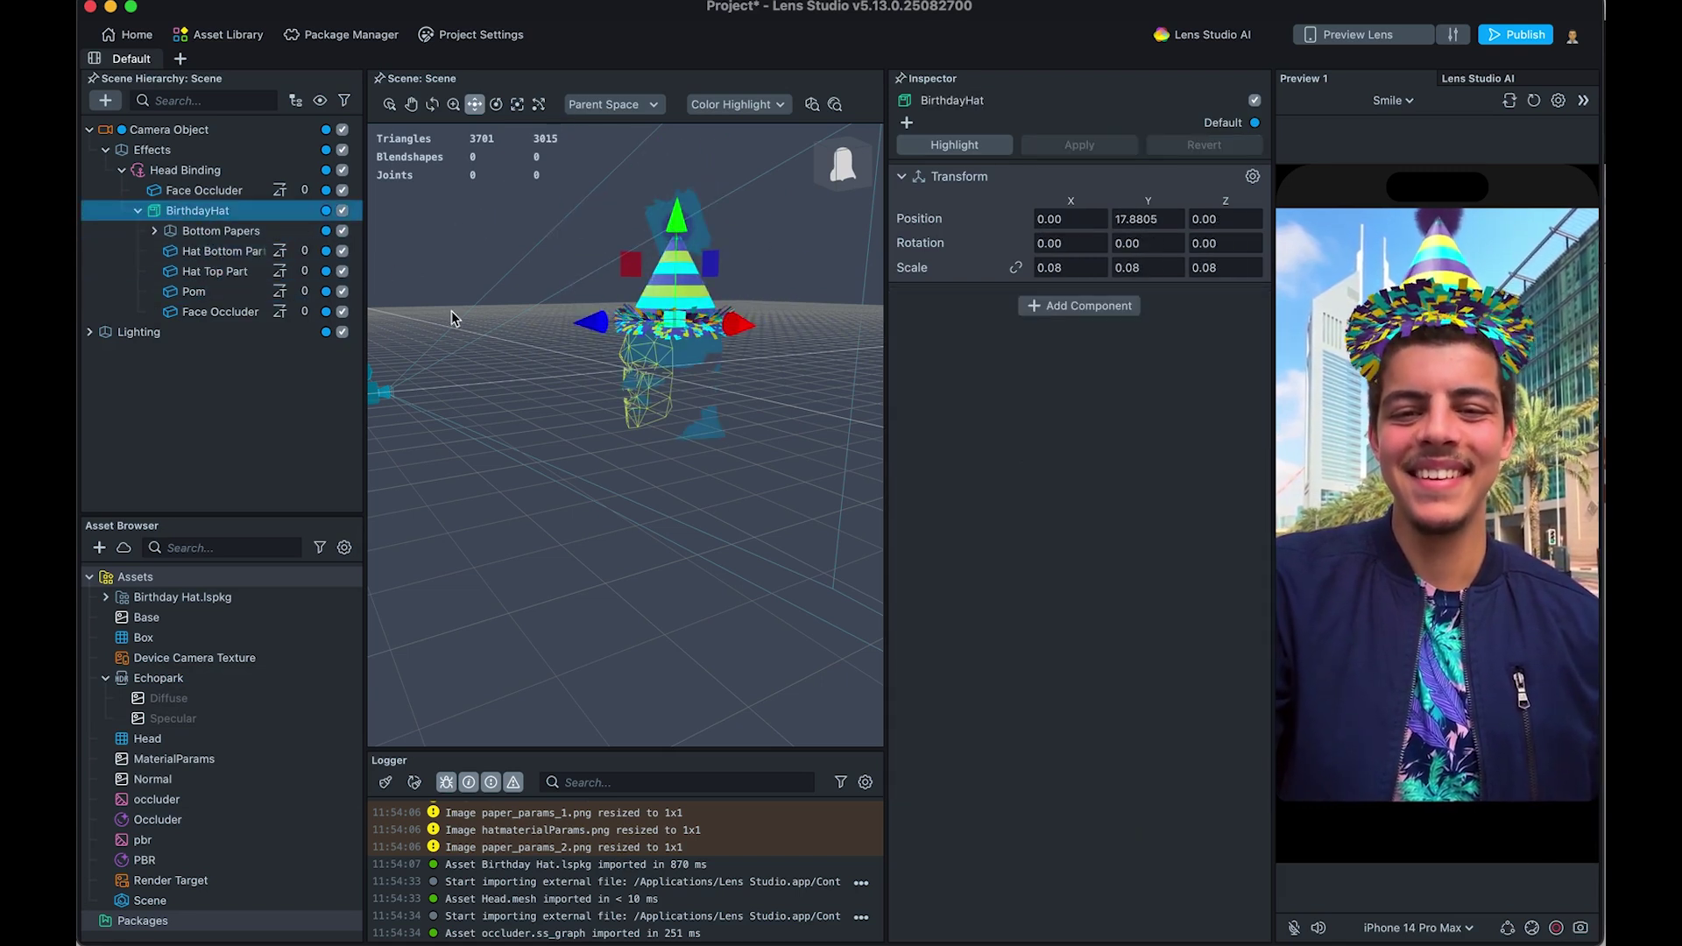
mouse_move(675, 222)
mouse_down()
mouse_move(677, 190)
mouse_move(681, 235)
mouse_move(679, 177)
mouse_move(676, 198)
mouse_up()
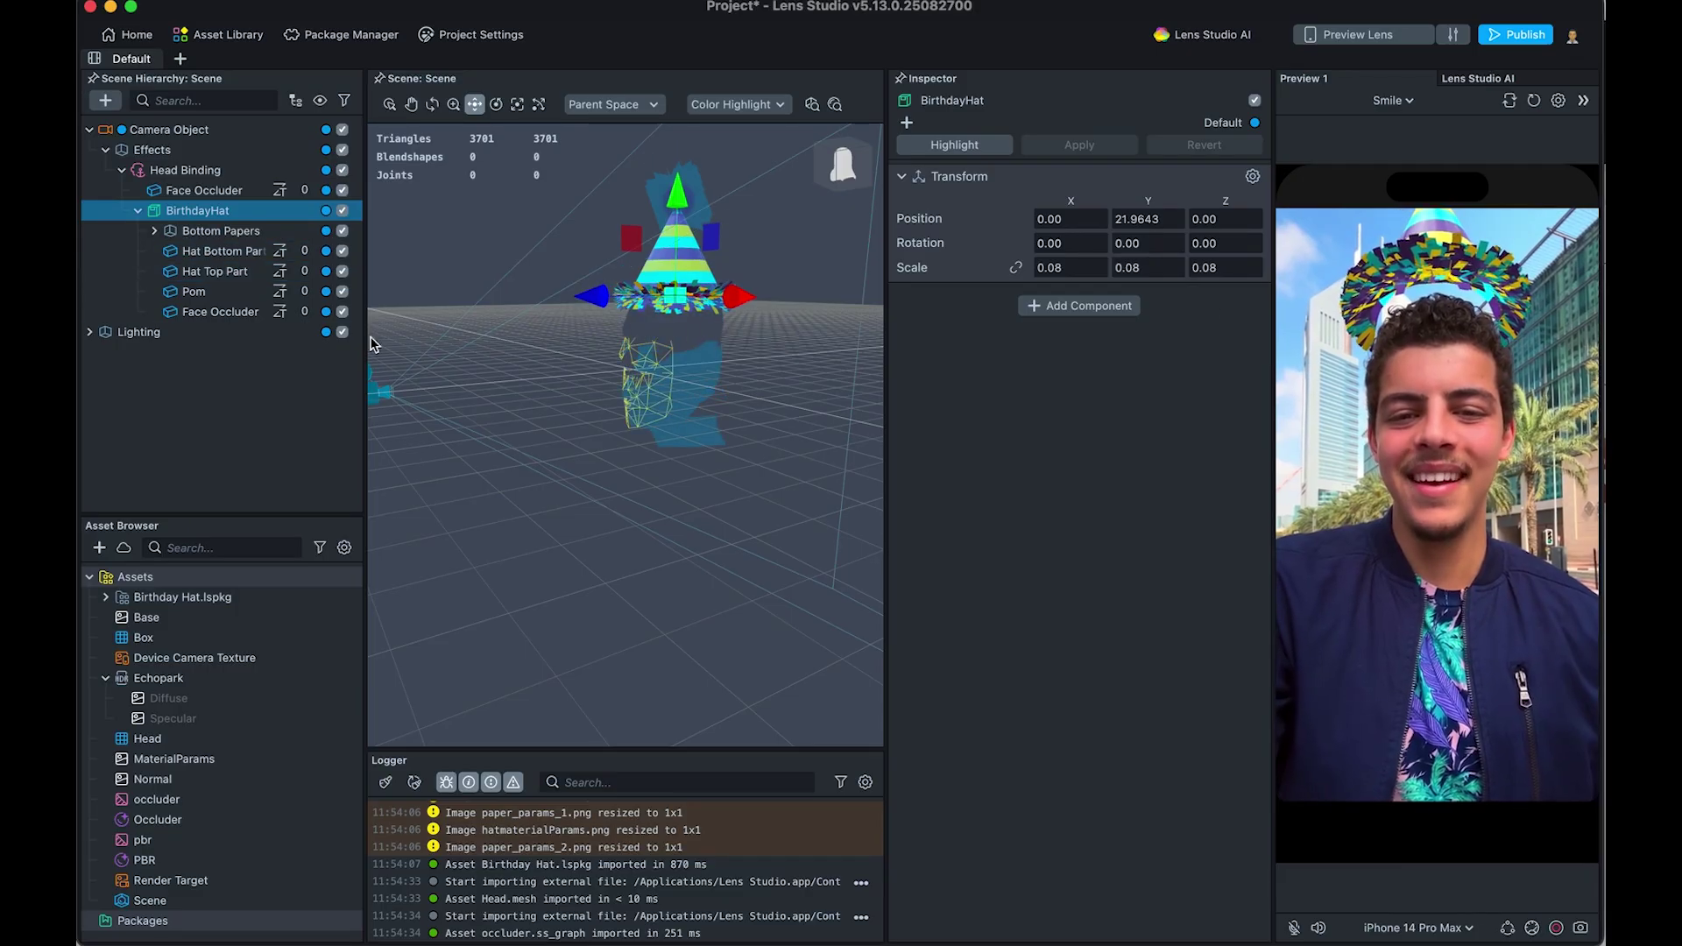
click(344, 312)
click(343, 312)
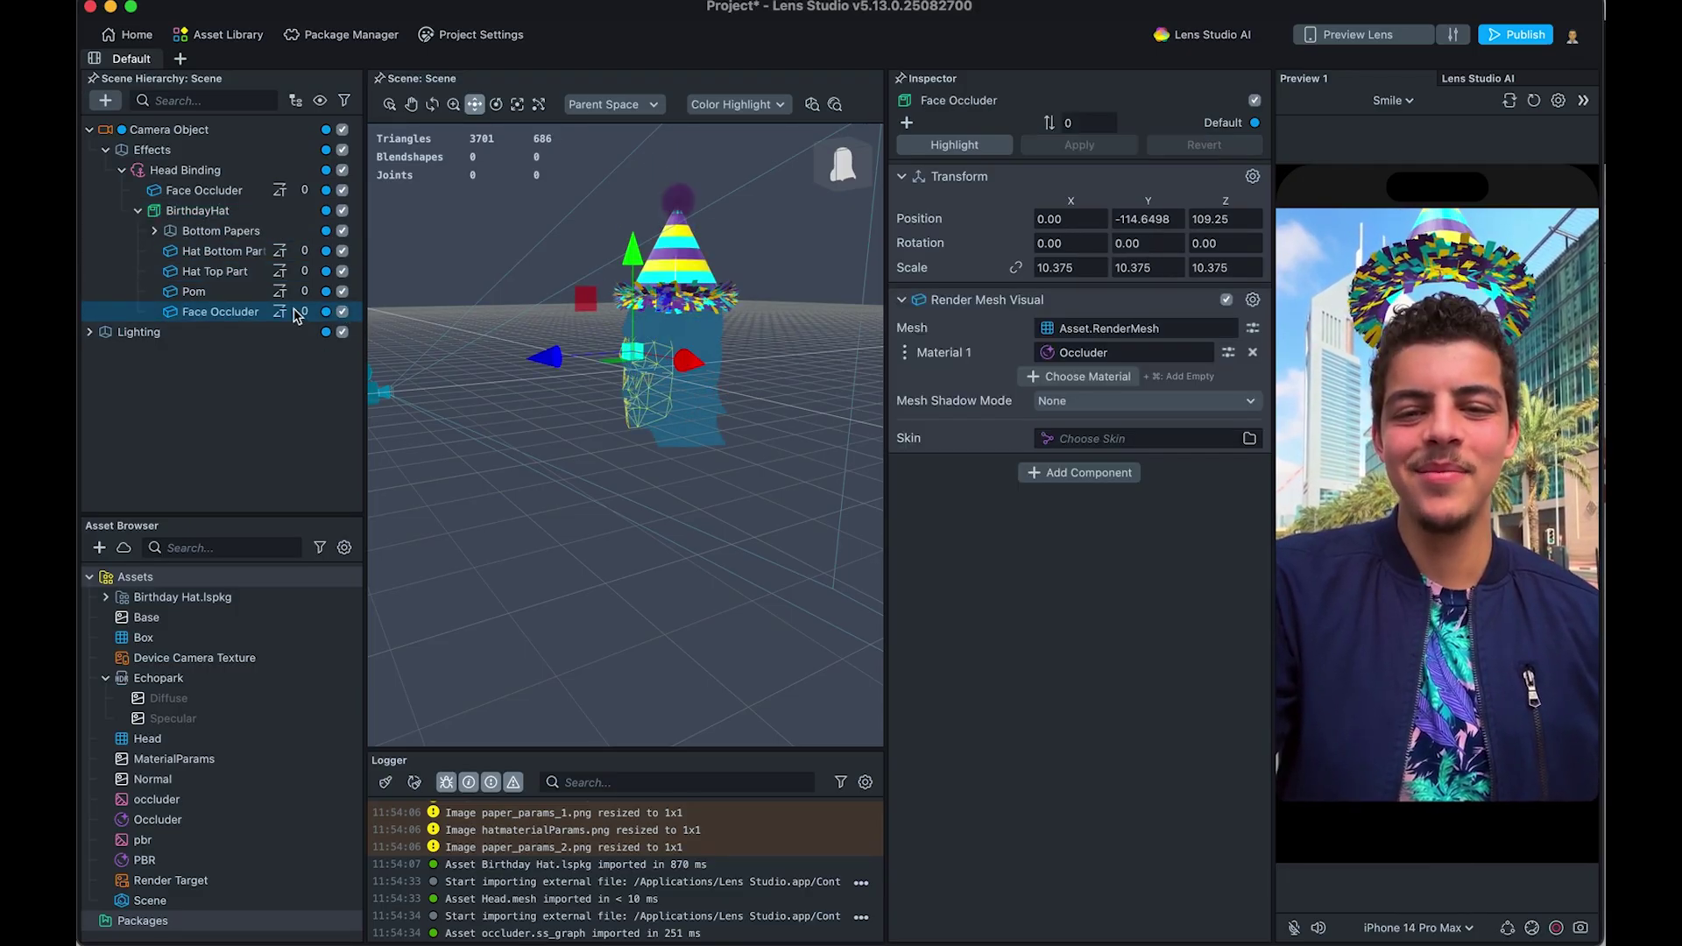
scroll(661, 313, up, 5)
scroll(661, 314, down, 3)
drag(633, 237, 628, 293)
click(698, 238)
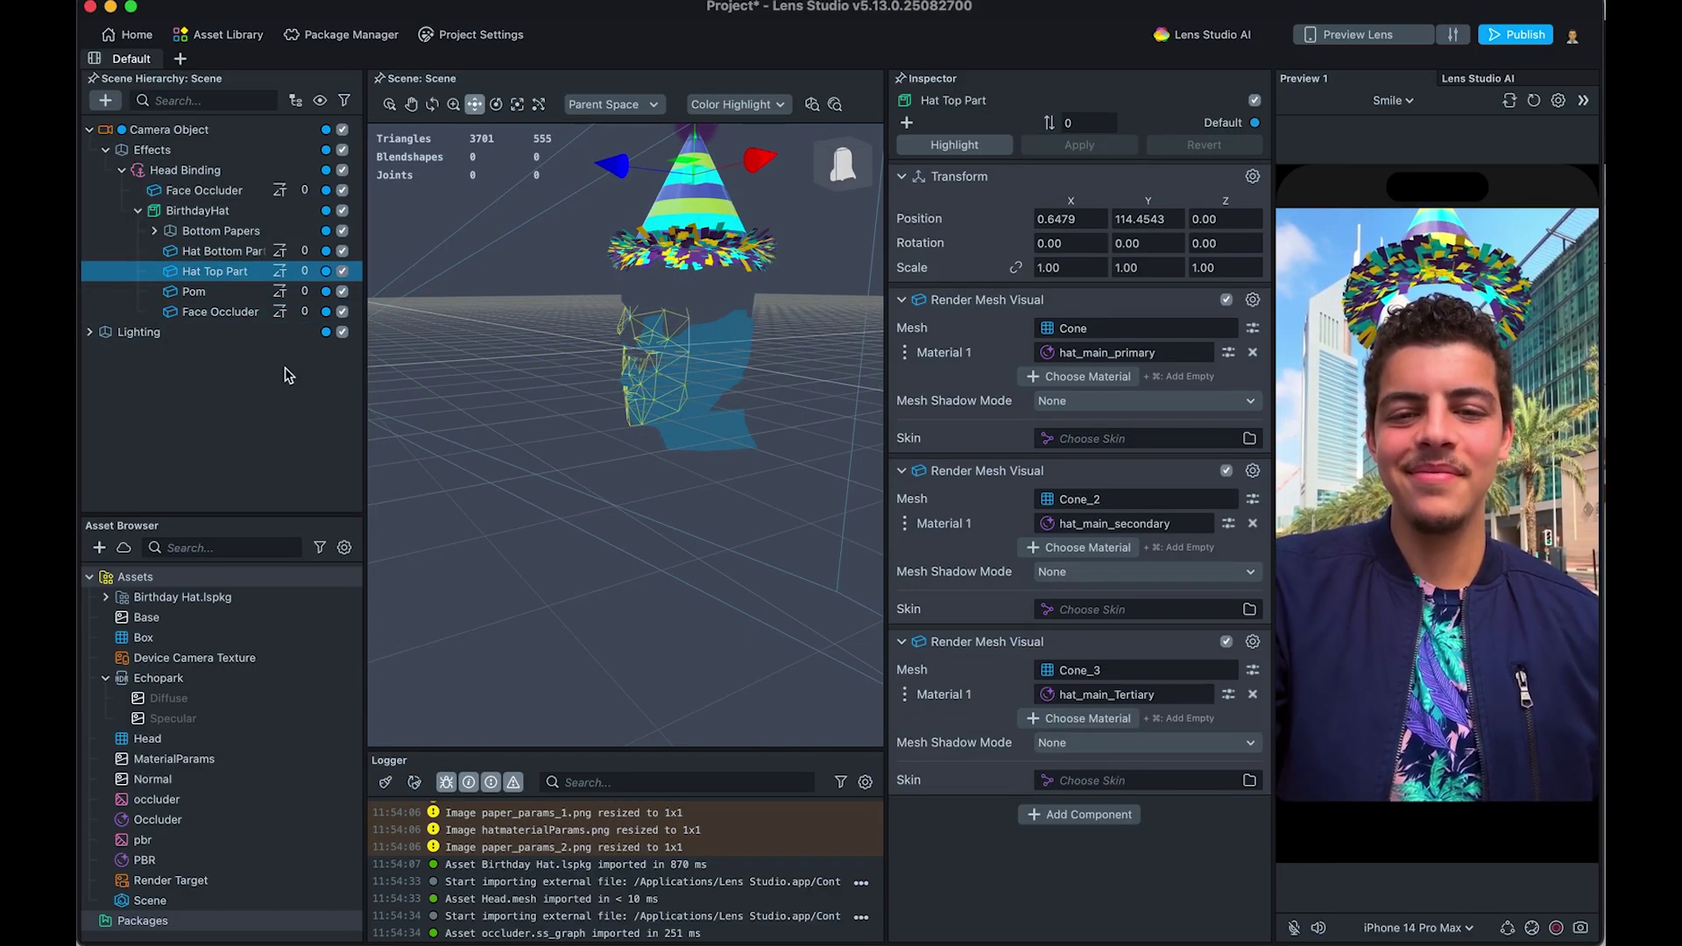
Step: Lower the whole BirthdayHat onto the head to about Y 17.1
click(209, 212)
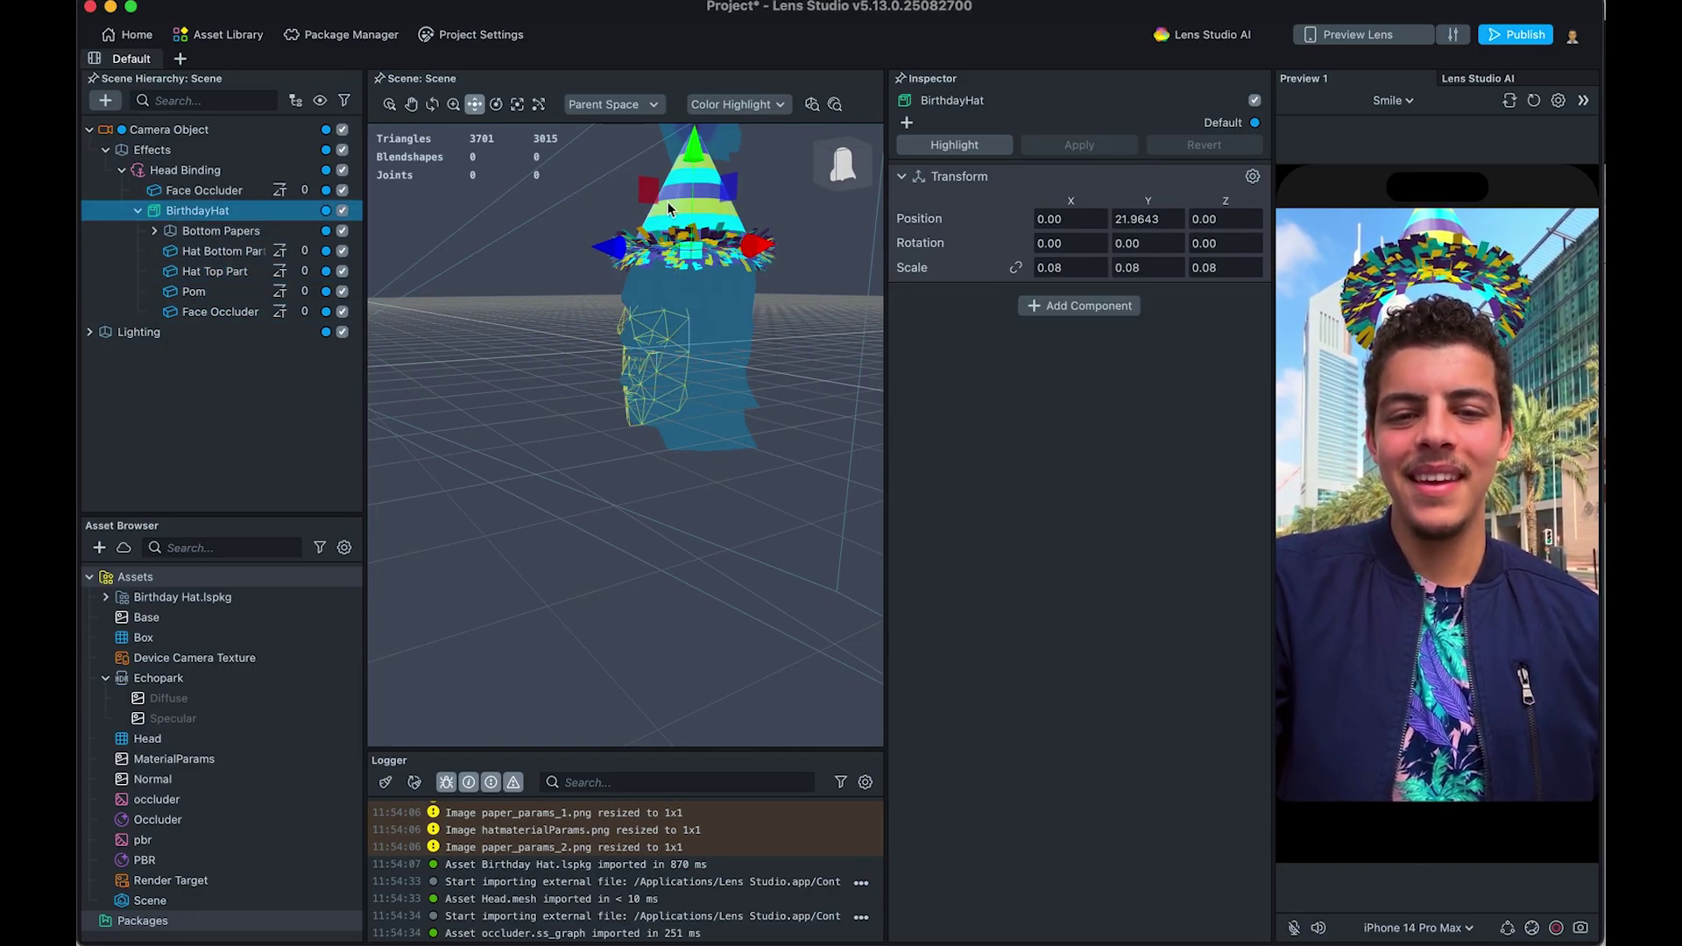
drag(673, 159, 685, 203)
middle_drag(708, 365, 603, 371)
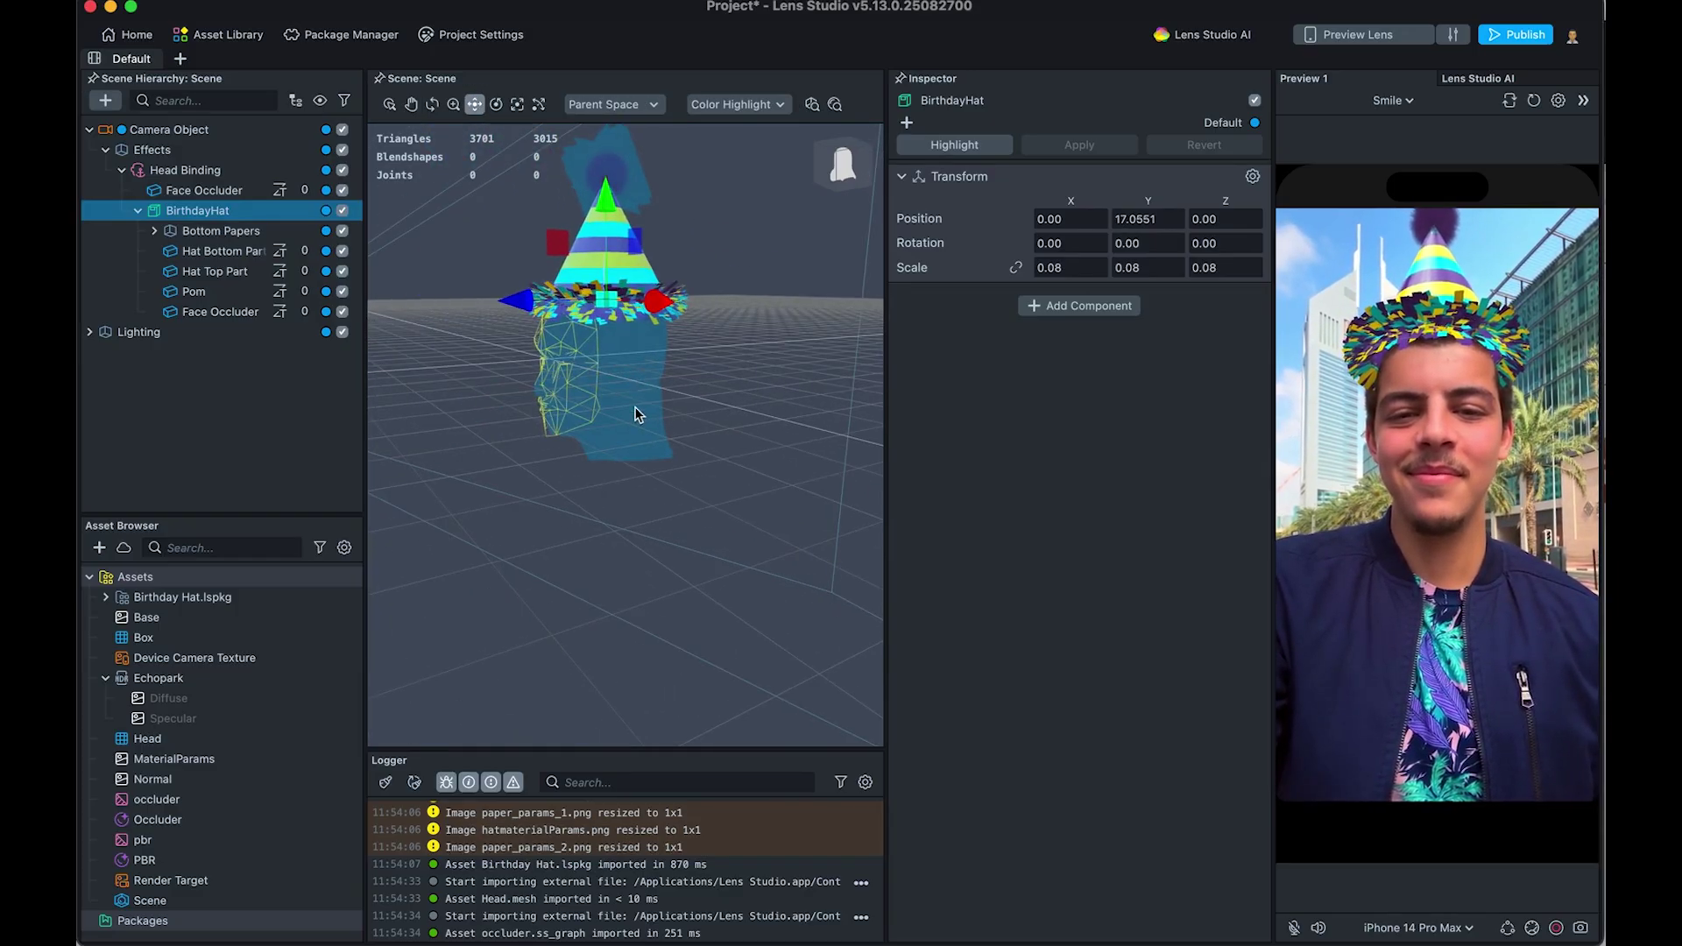
scroll(629, 415, up, 6)
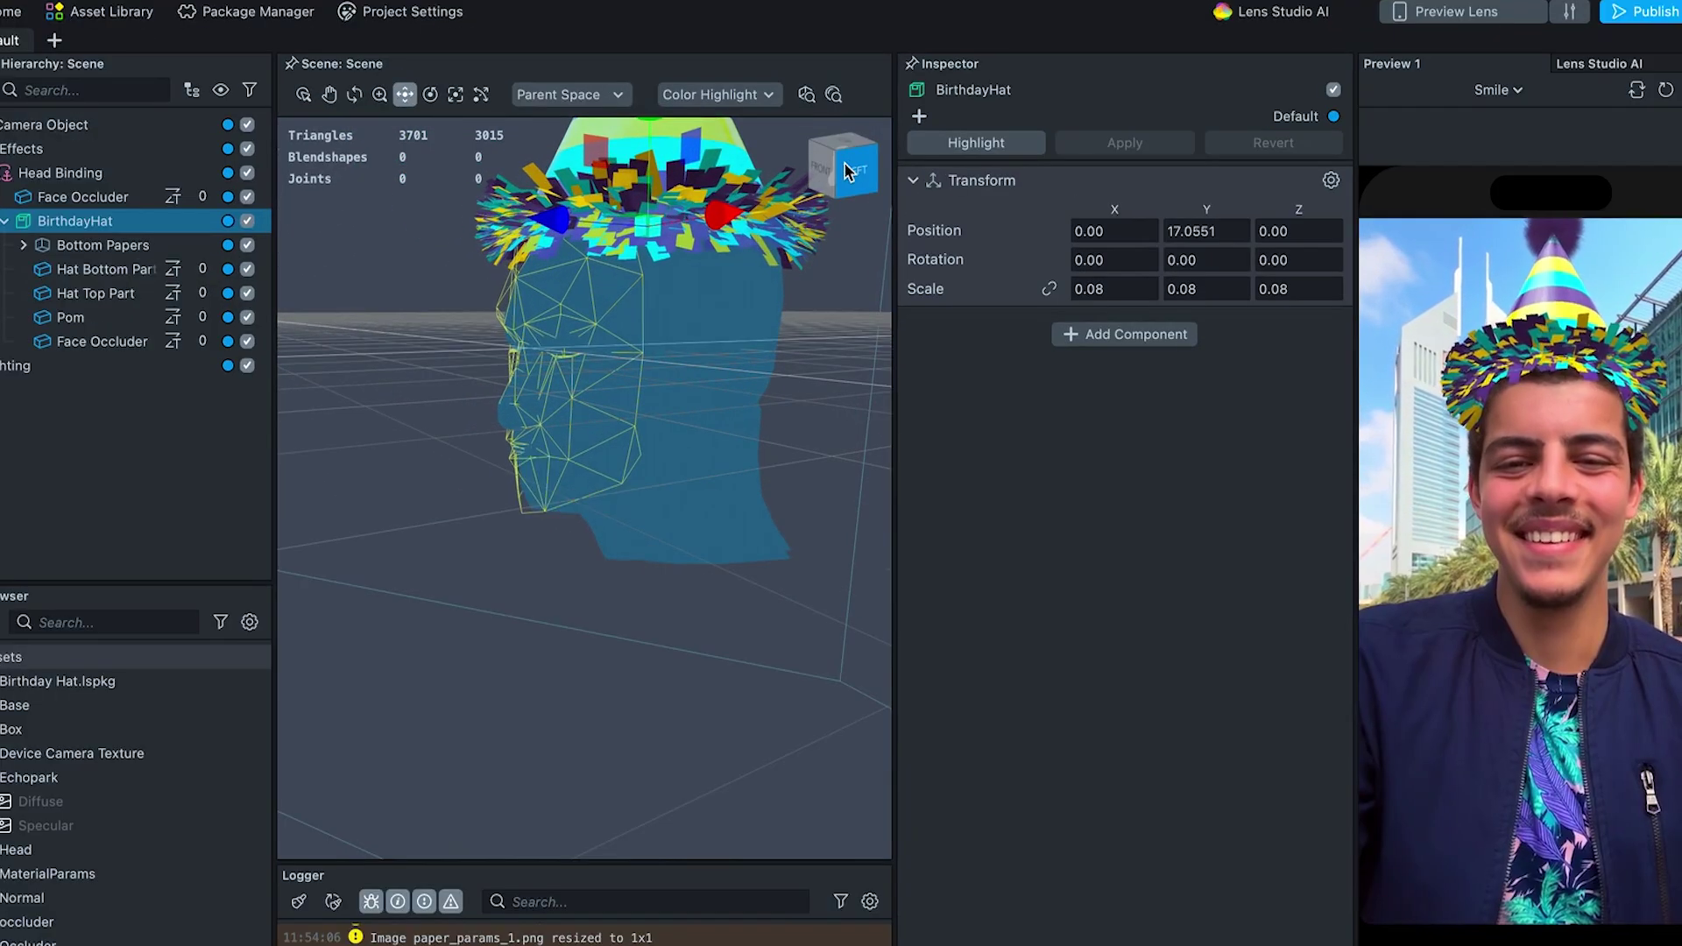
Step: Check the hat's fit on the head from the left and front views and reselect the BirthdayHat
drag(848, 171, 814, 159)
click(841, 166)
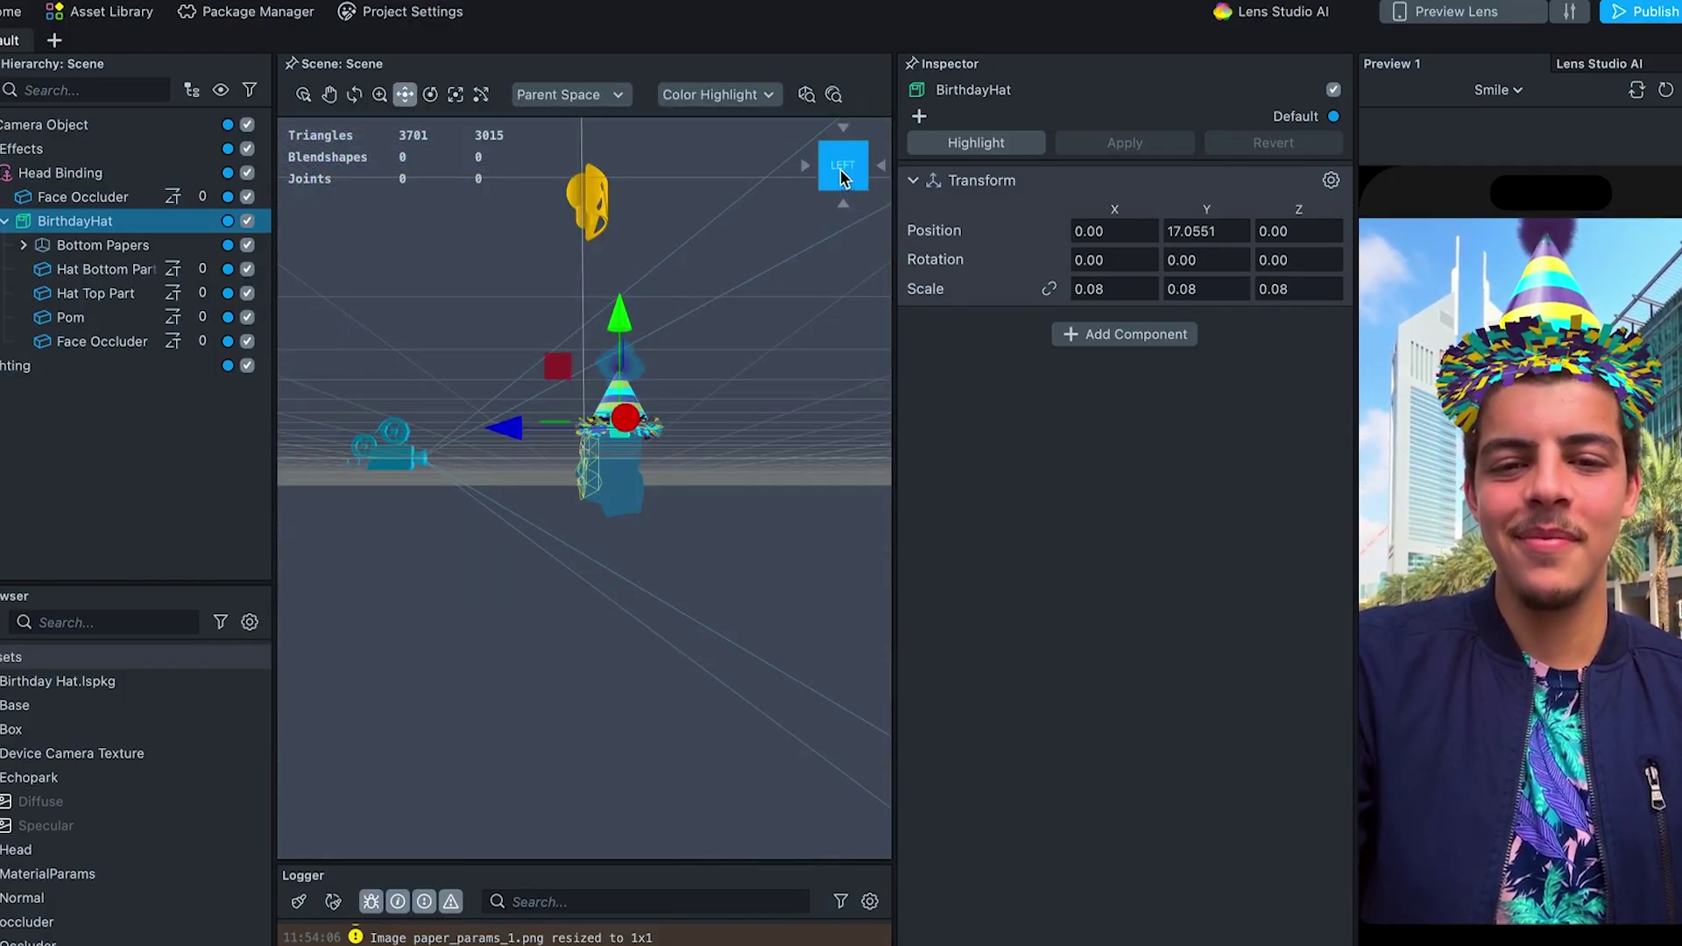
click(839, 163)
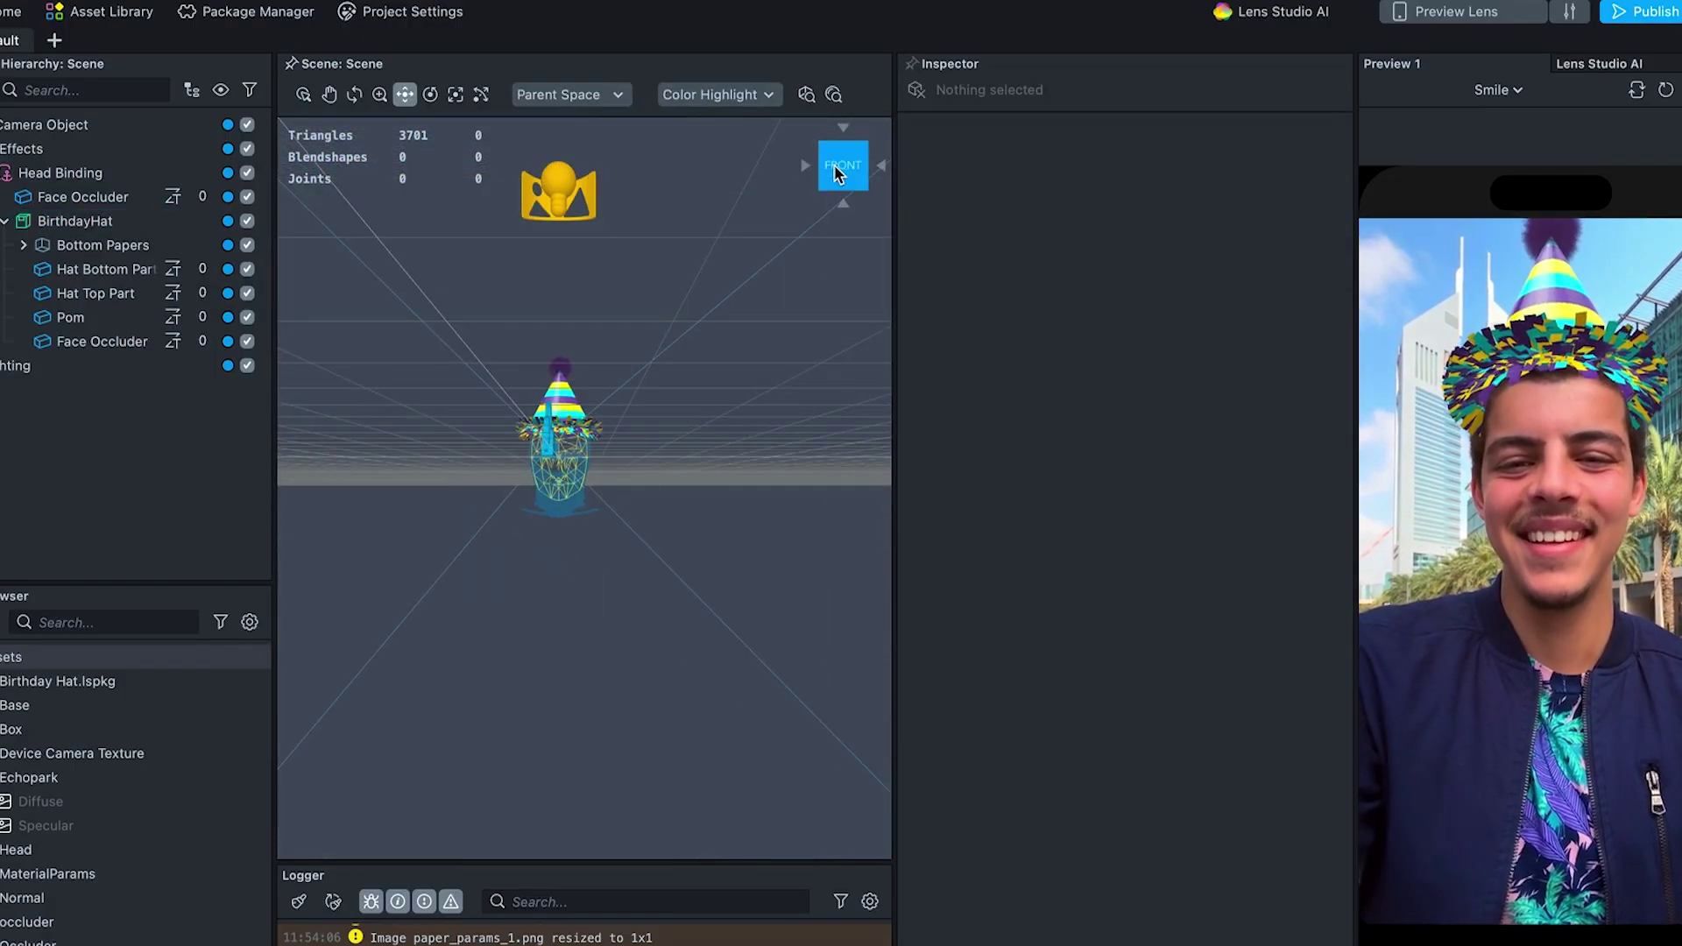
scroll(596, 517, up, 5)
scroll(458, 462, down, 1)
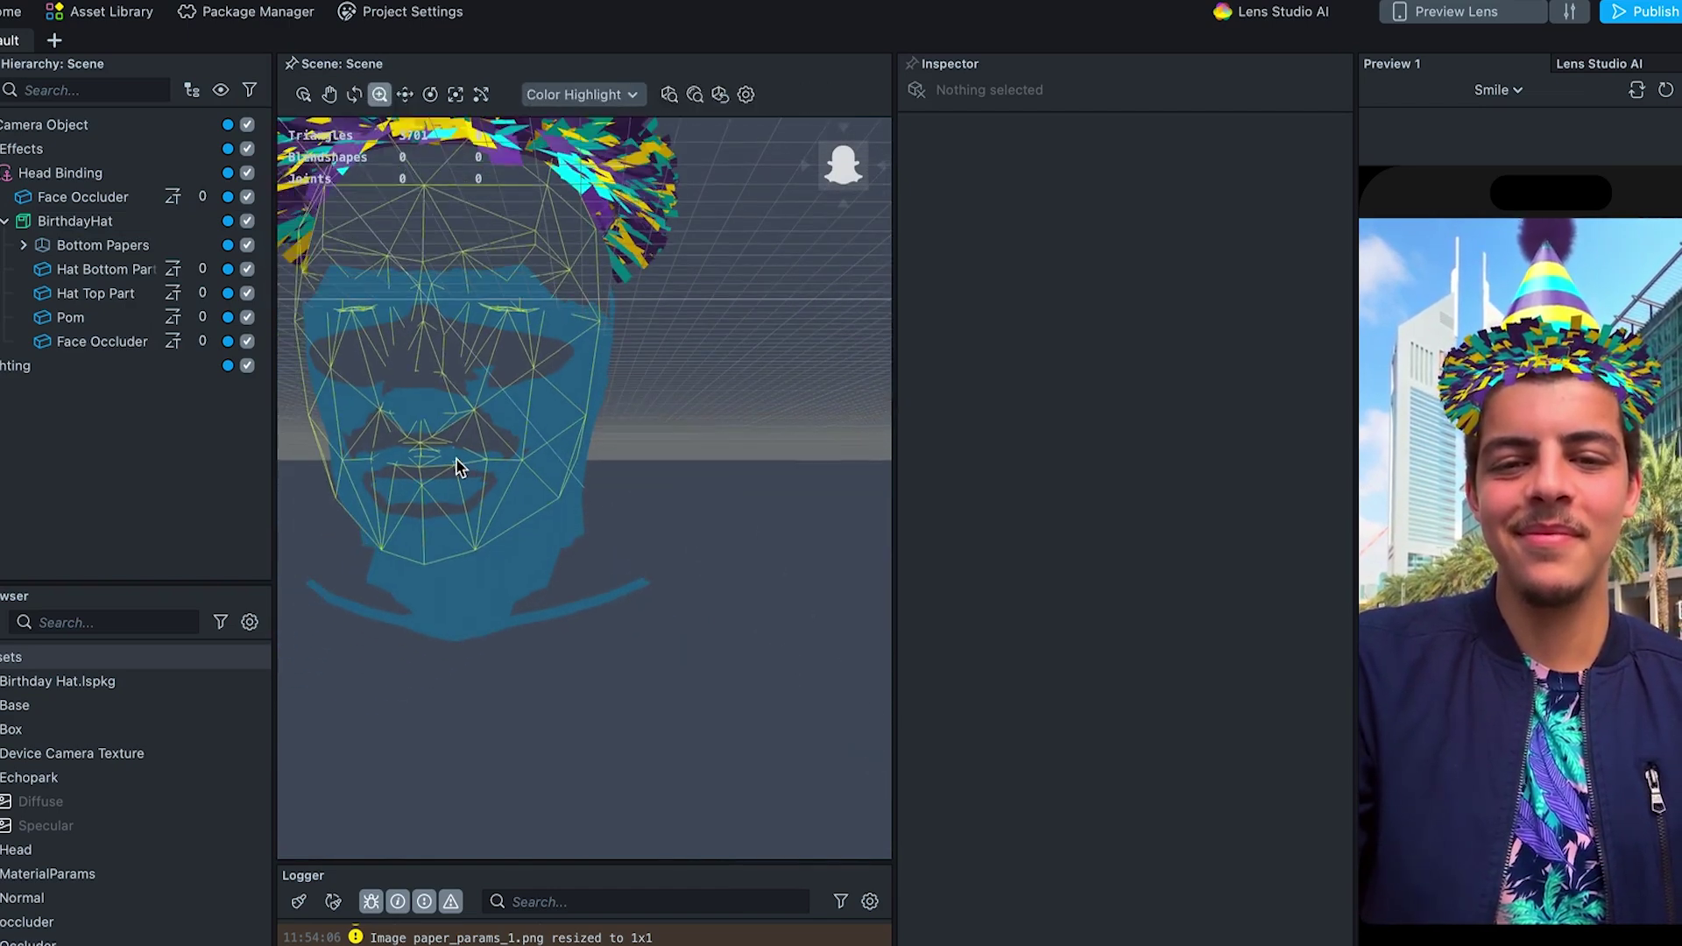
click(98, 221)
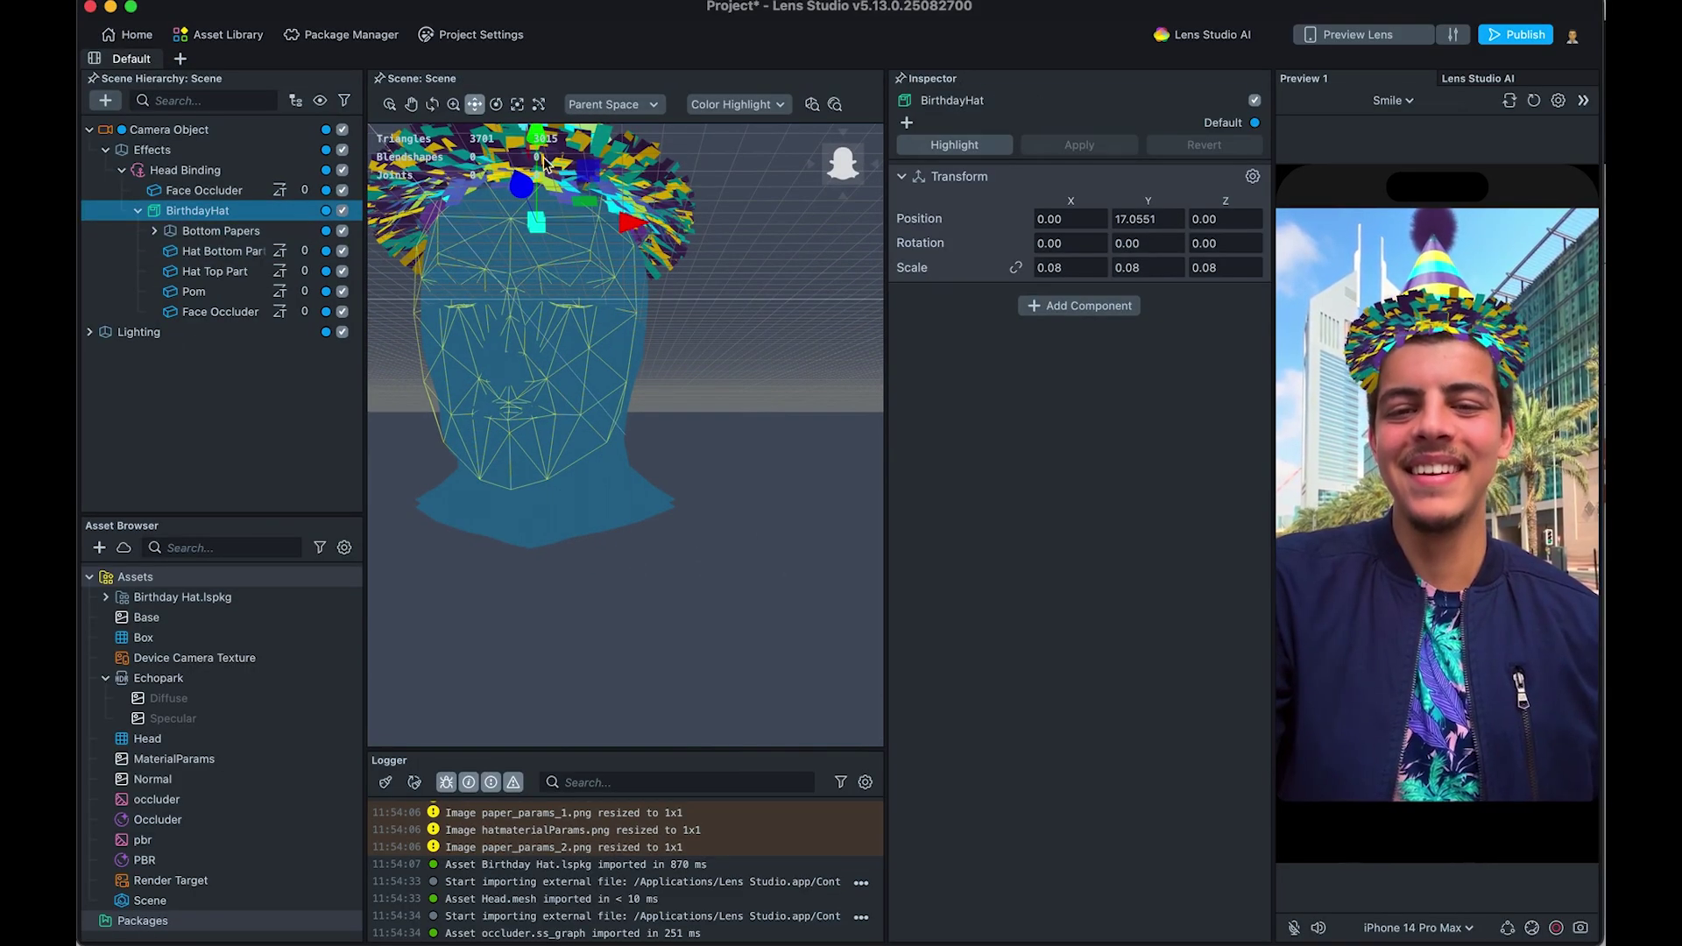
Step: Fine-tune the BirthdayHat's height to about Y 17 and remove the Face Occluder directly under Head Binding, keeping the hat's own occluder
drag(533, 140, 528, 147)
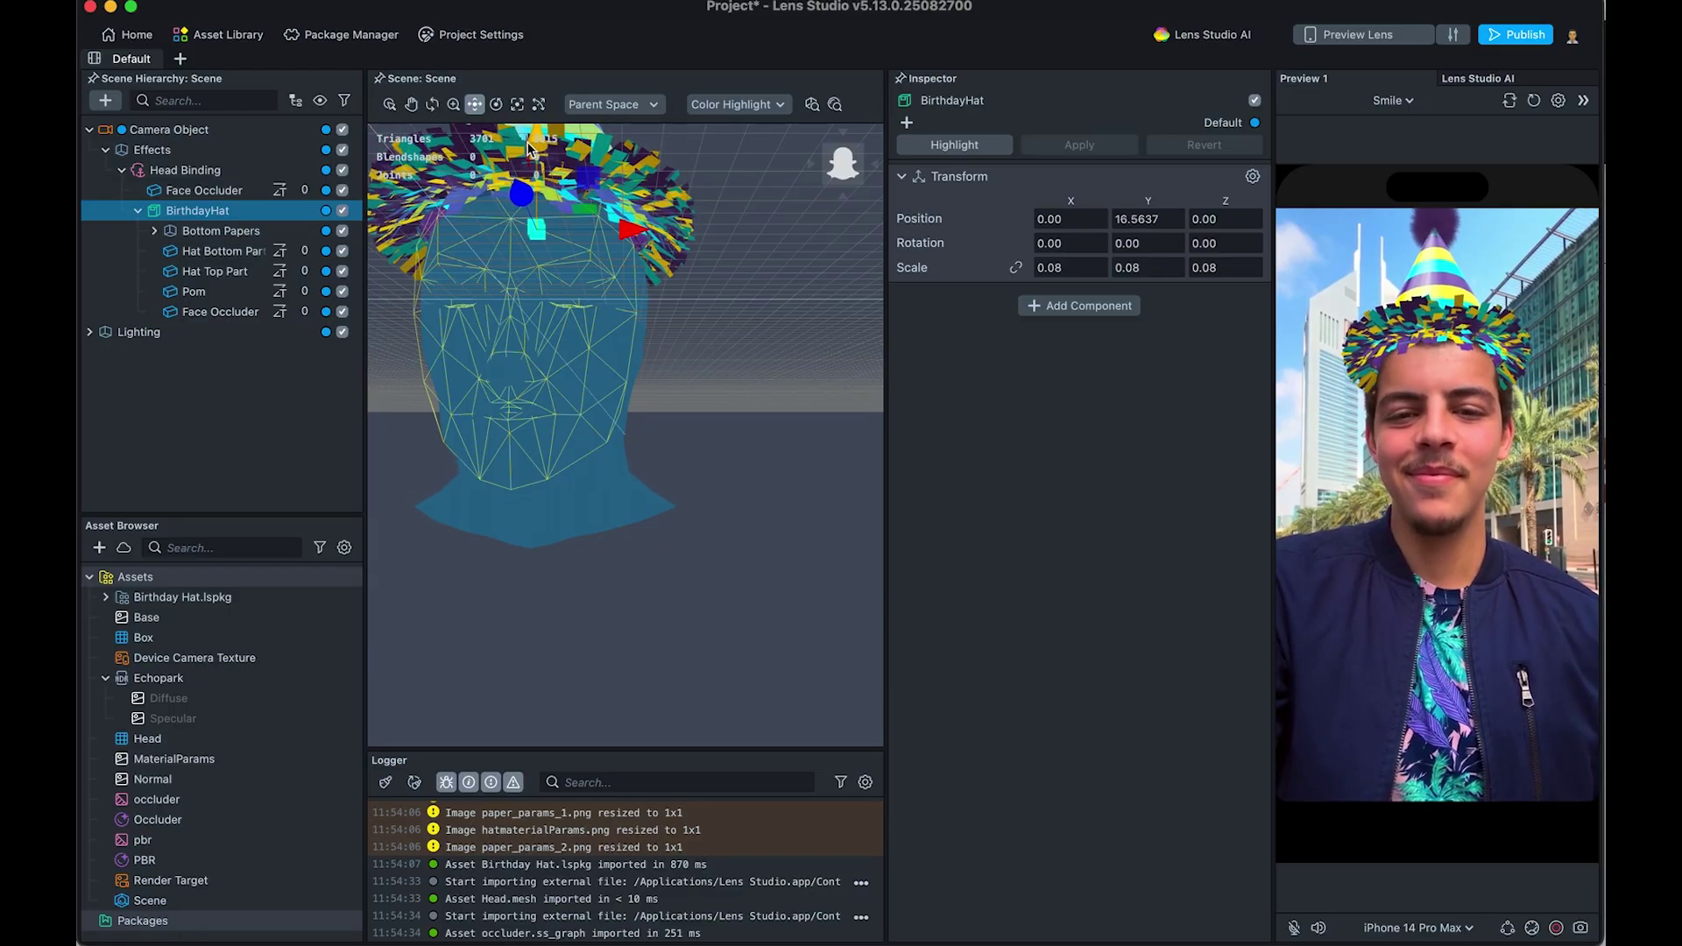
click(224, 312)
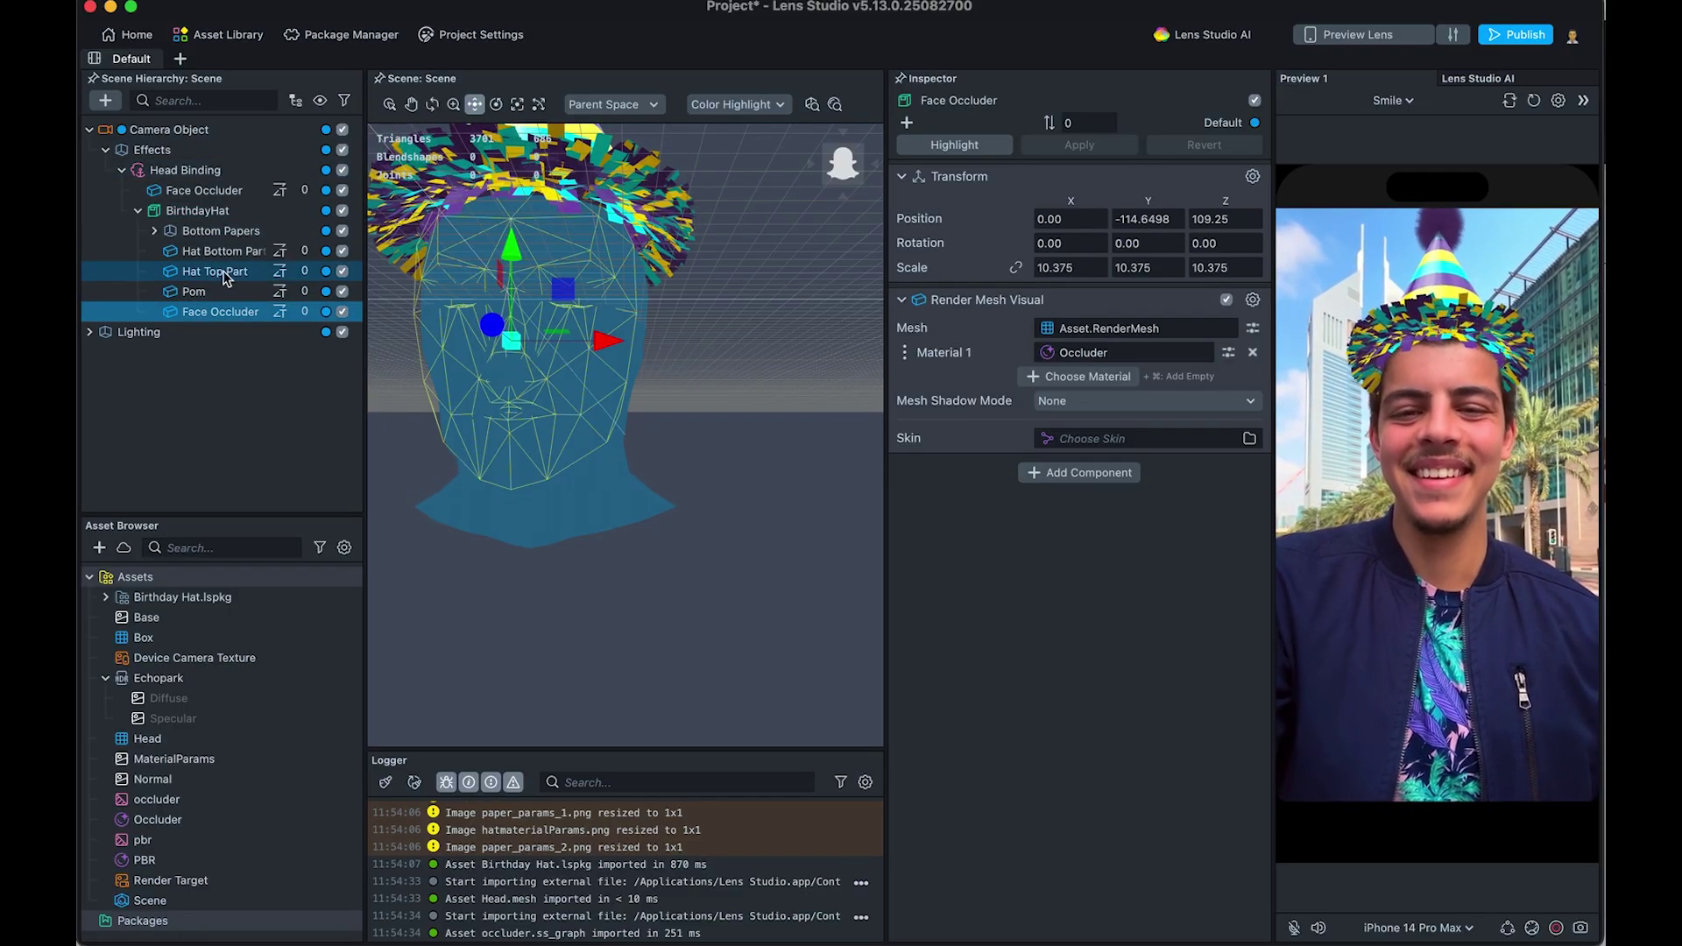
click(211, 194)
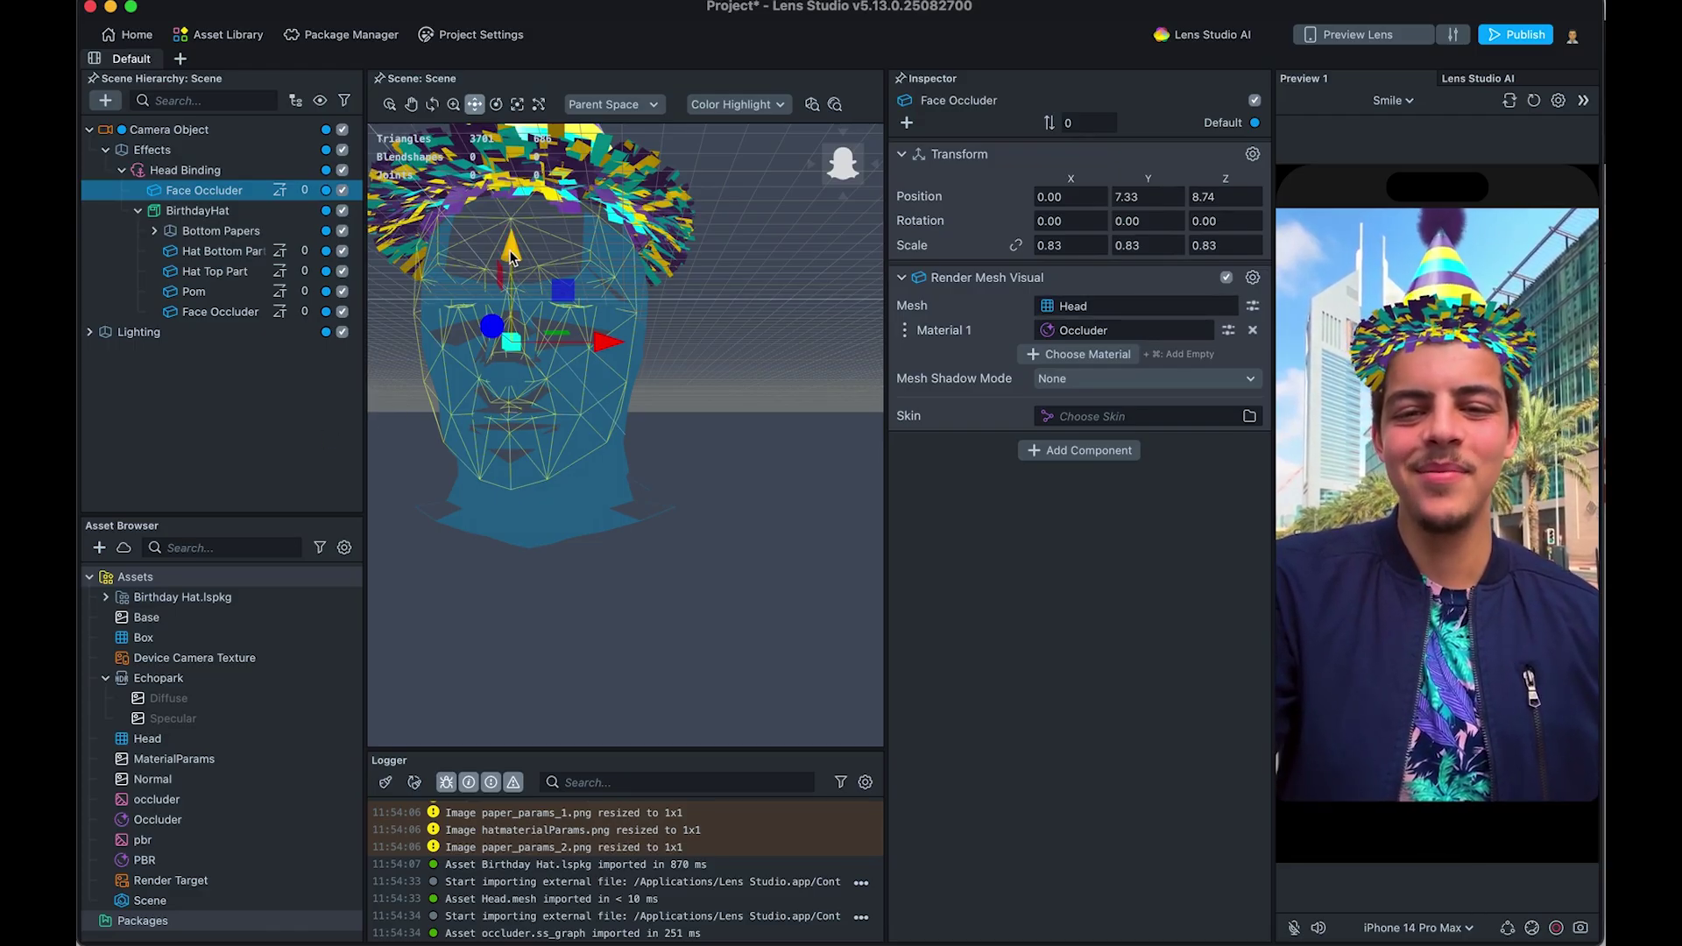
click(259, 386)
click(137, 211)
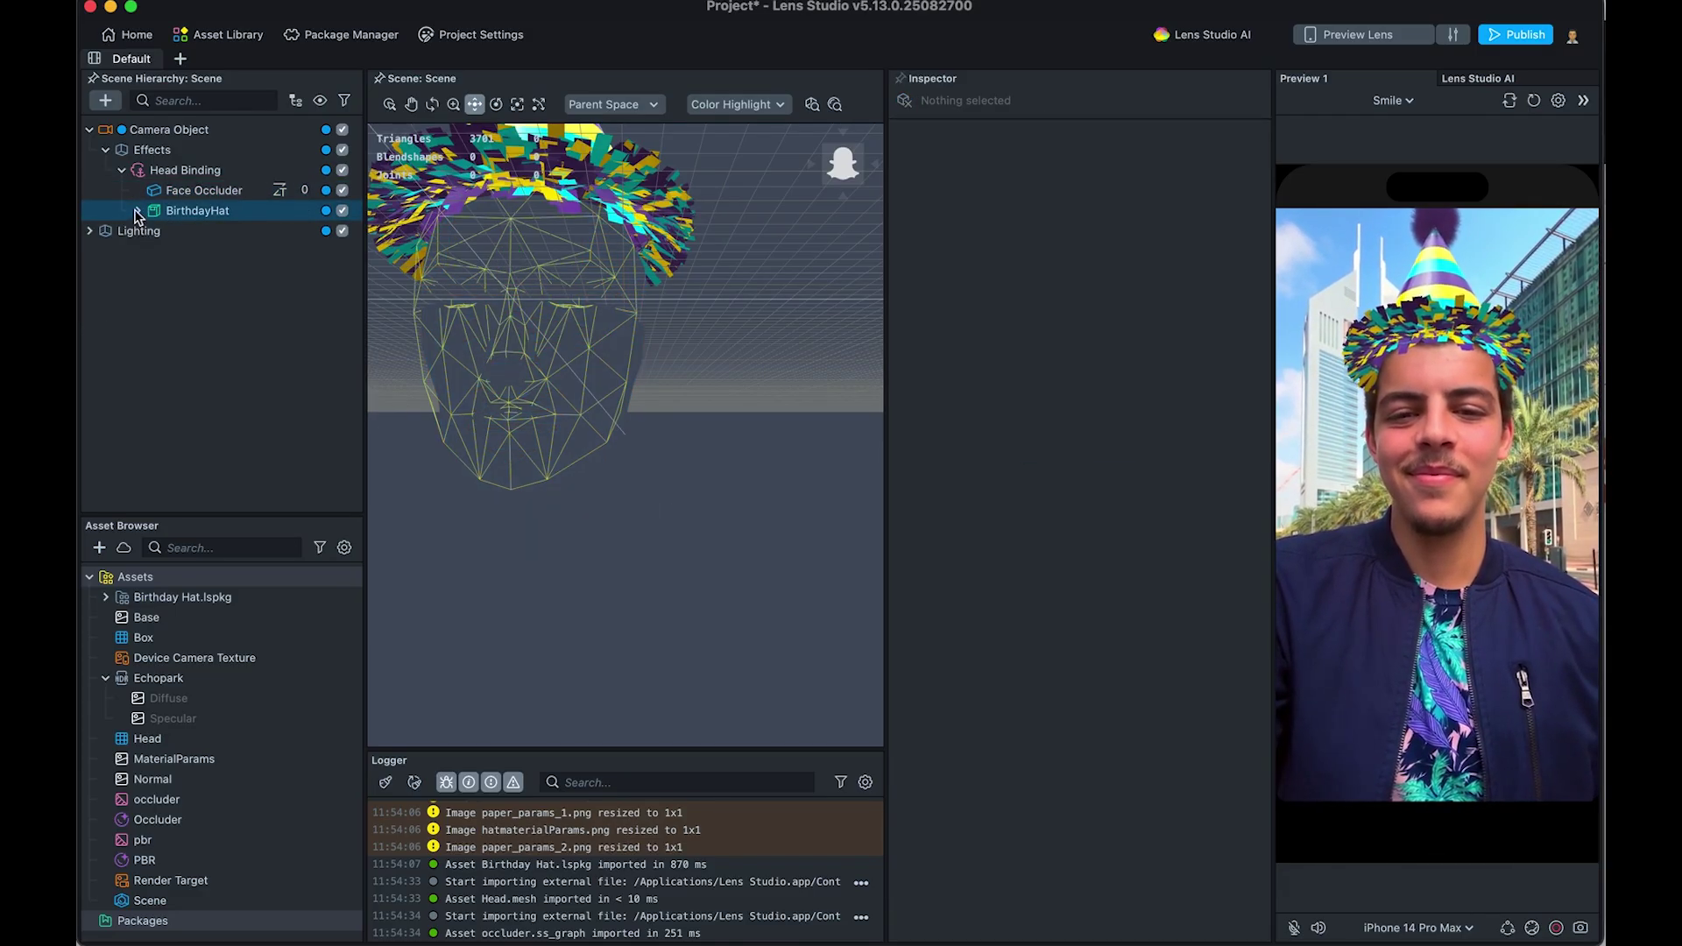
click(137, 211)
click(176, 190)
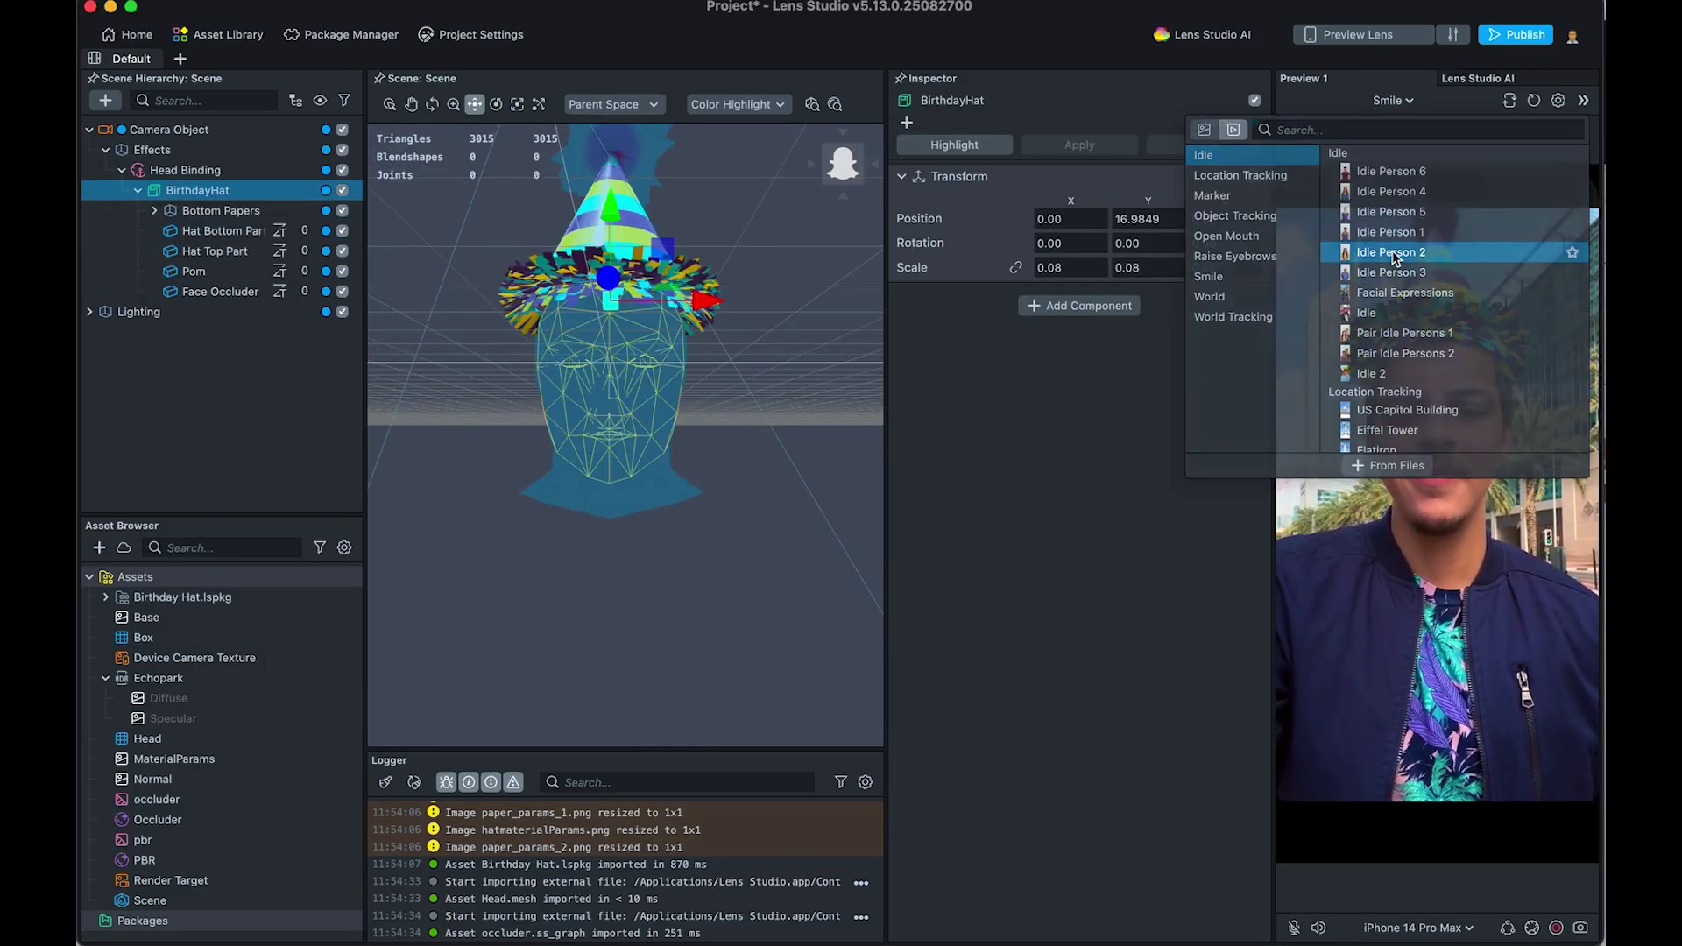
Step: Preview the lens on Idle Person 2 and switch the preview to Idle Person 4
click(1391, 252)
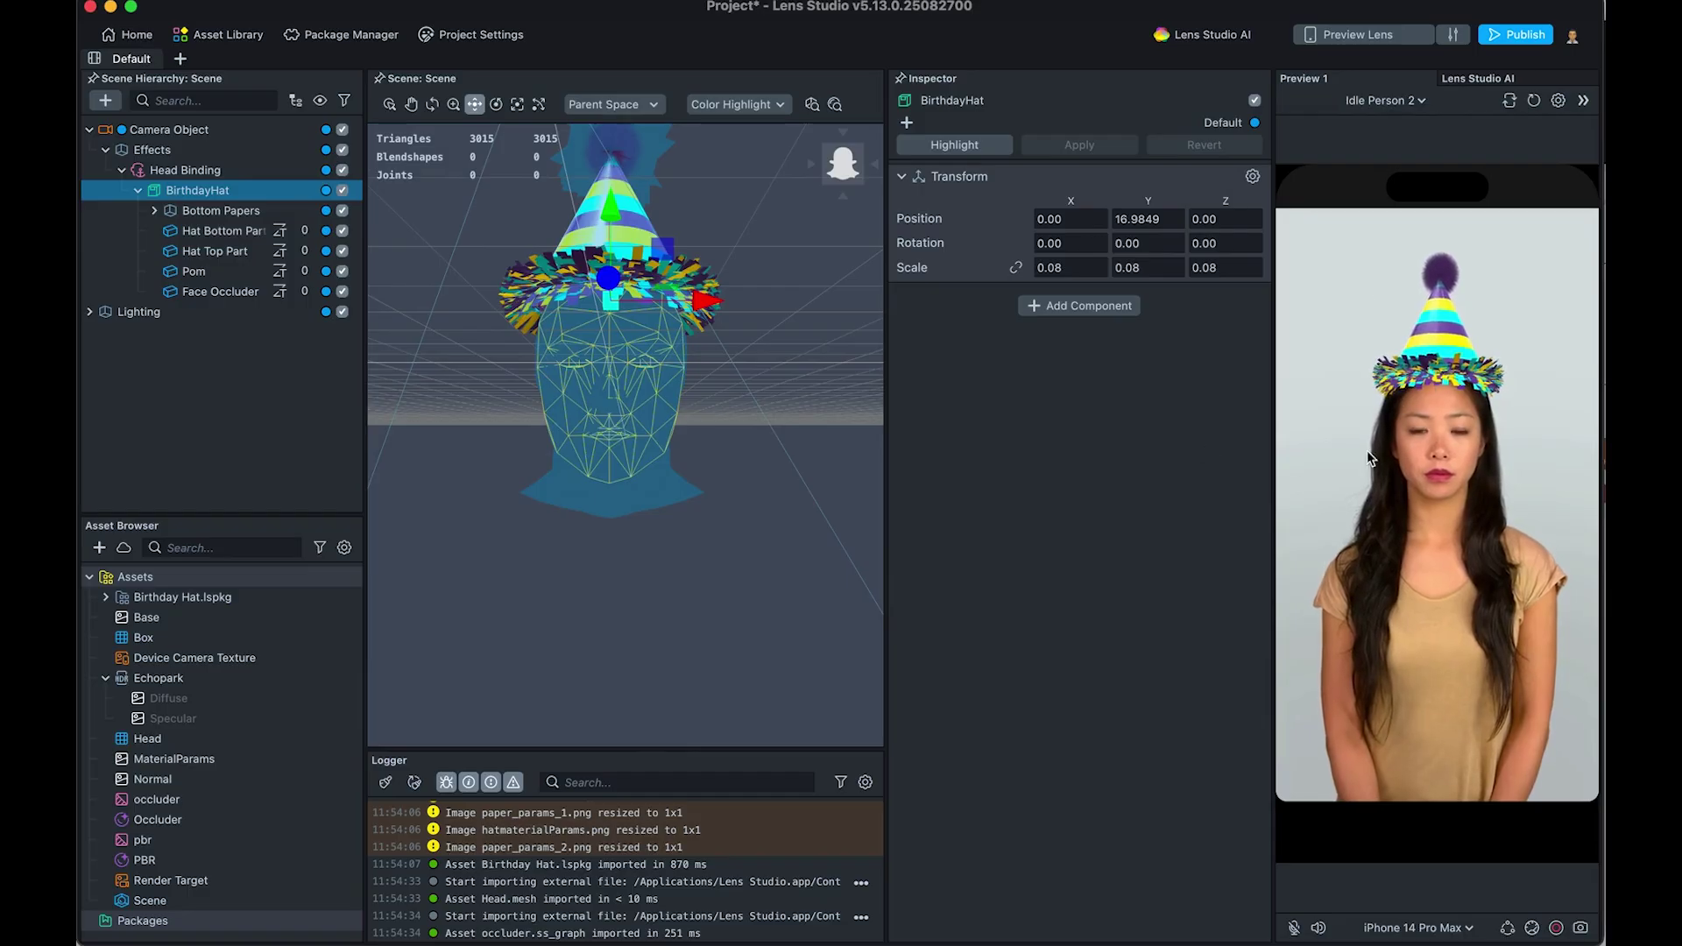
click(1384, 101)
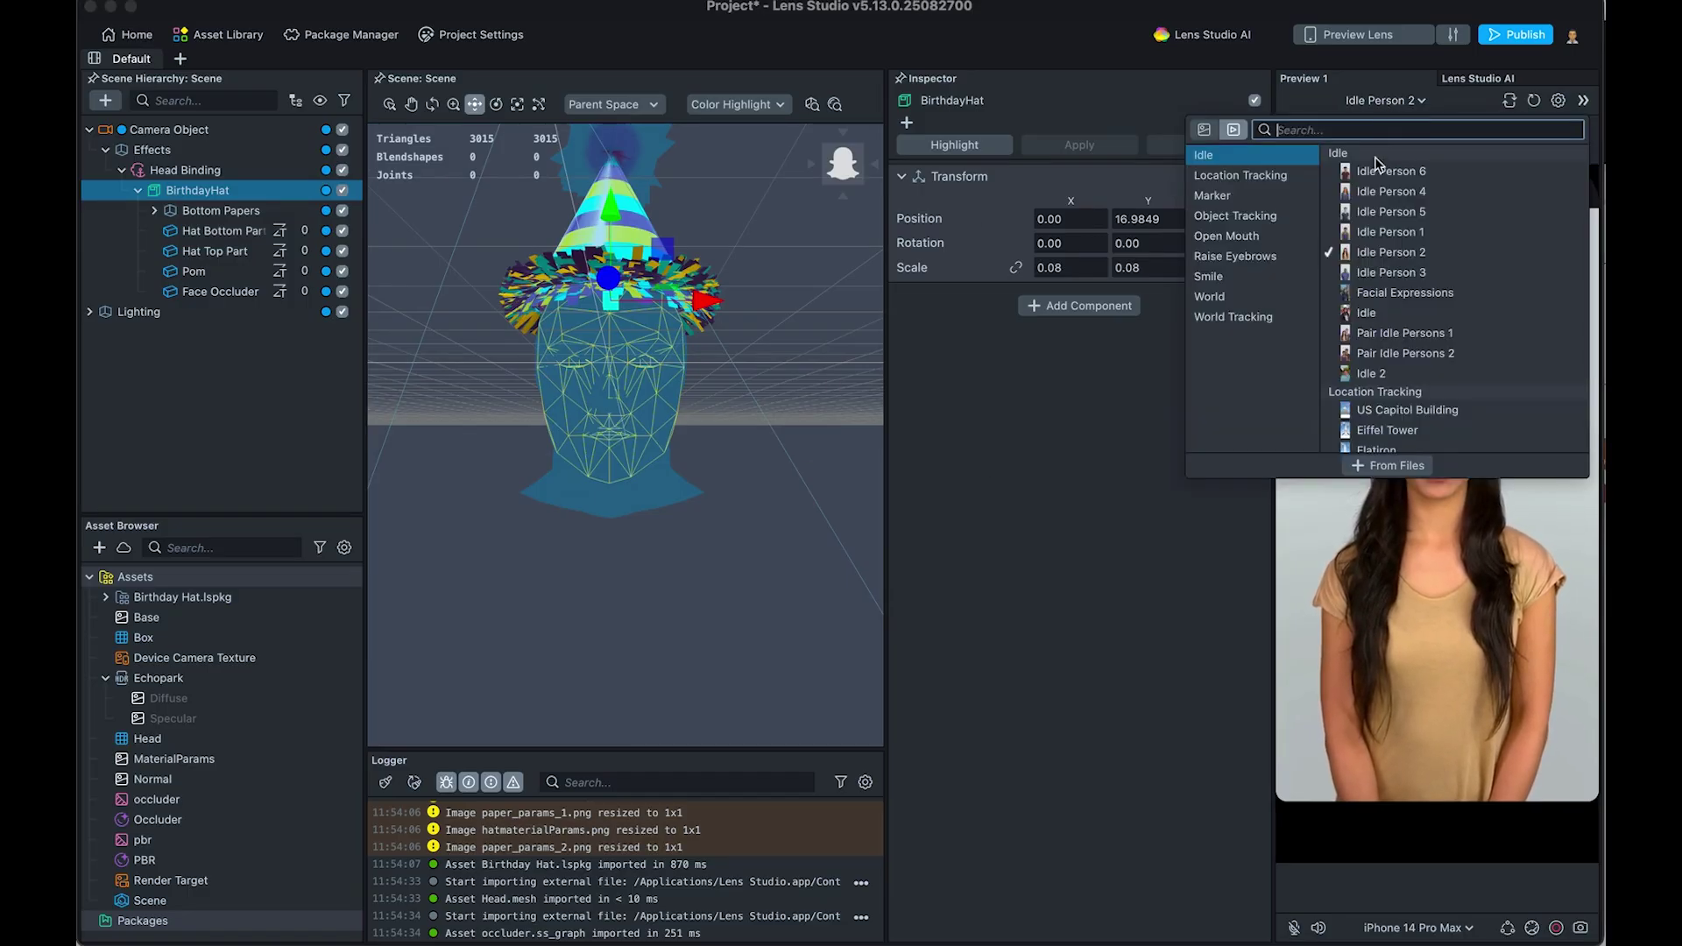
click(1392, 195)
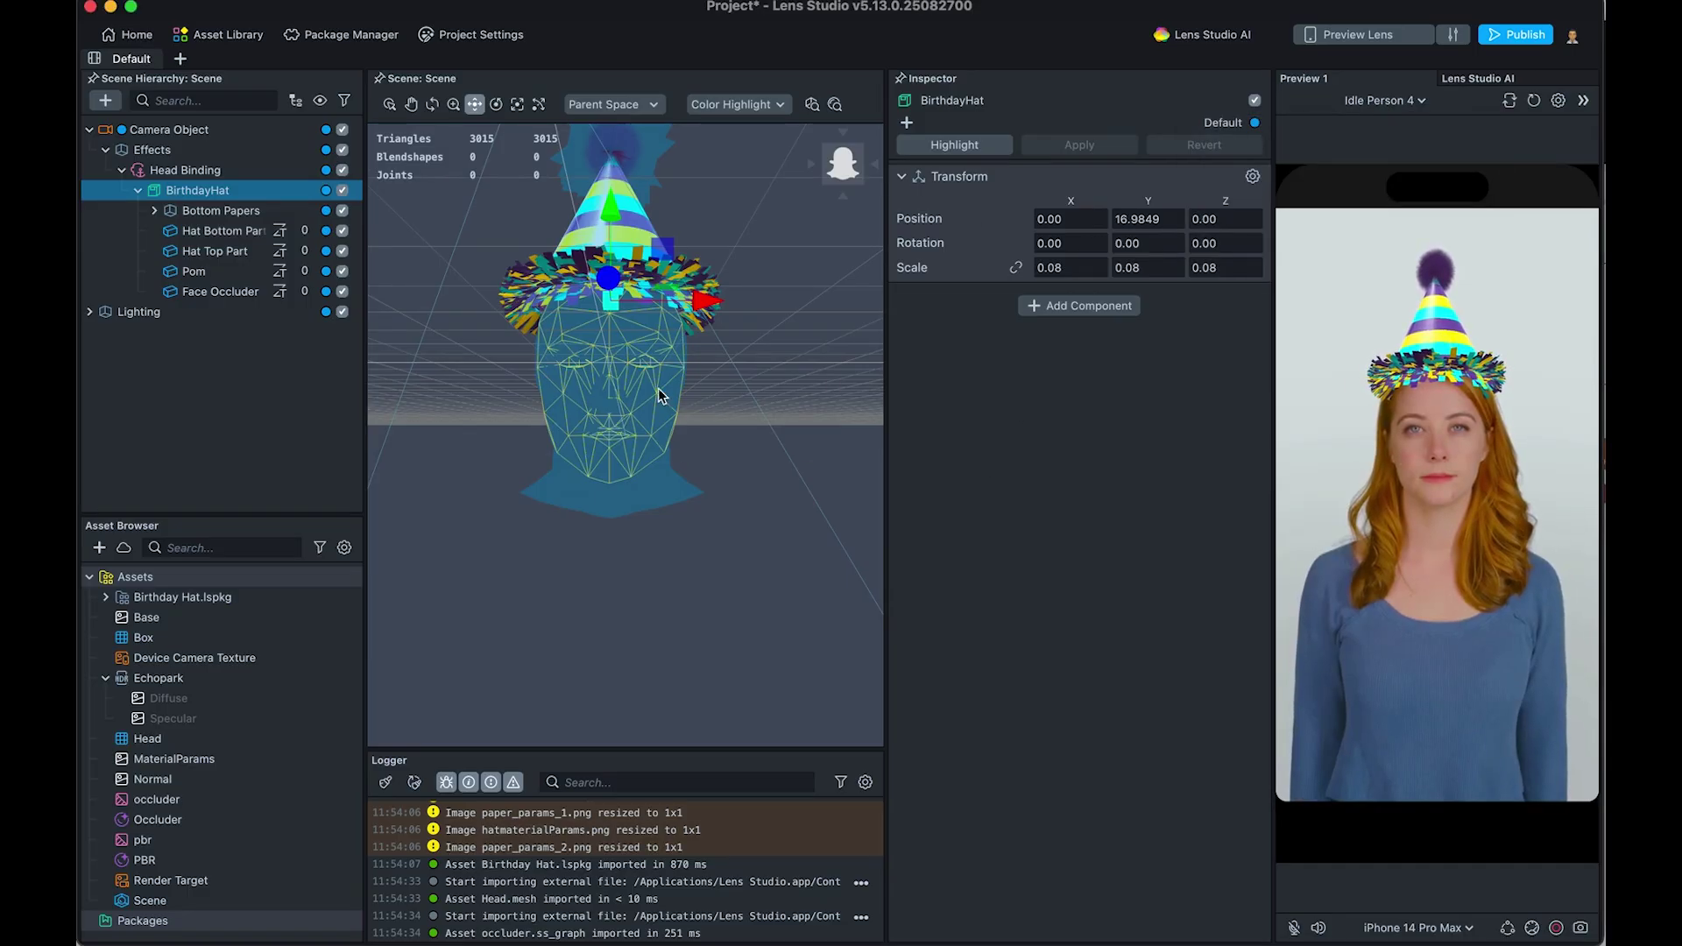
Step: Try rotating only the hat's Bottom Papers about 25° around the X axis and undo the rotation
click(180, 417)
click(629, 230)
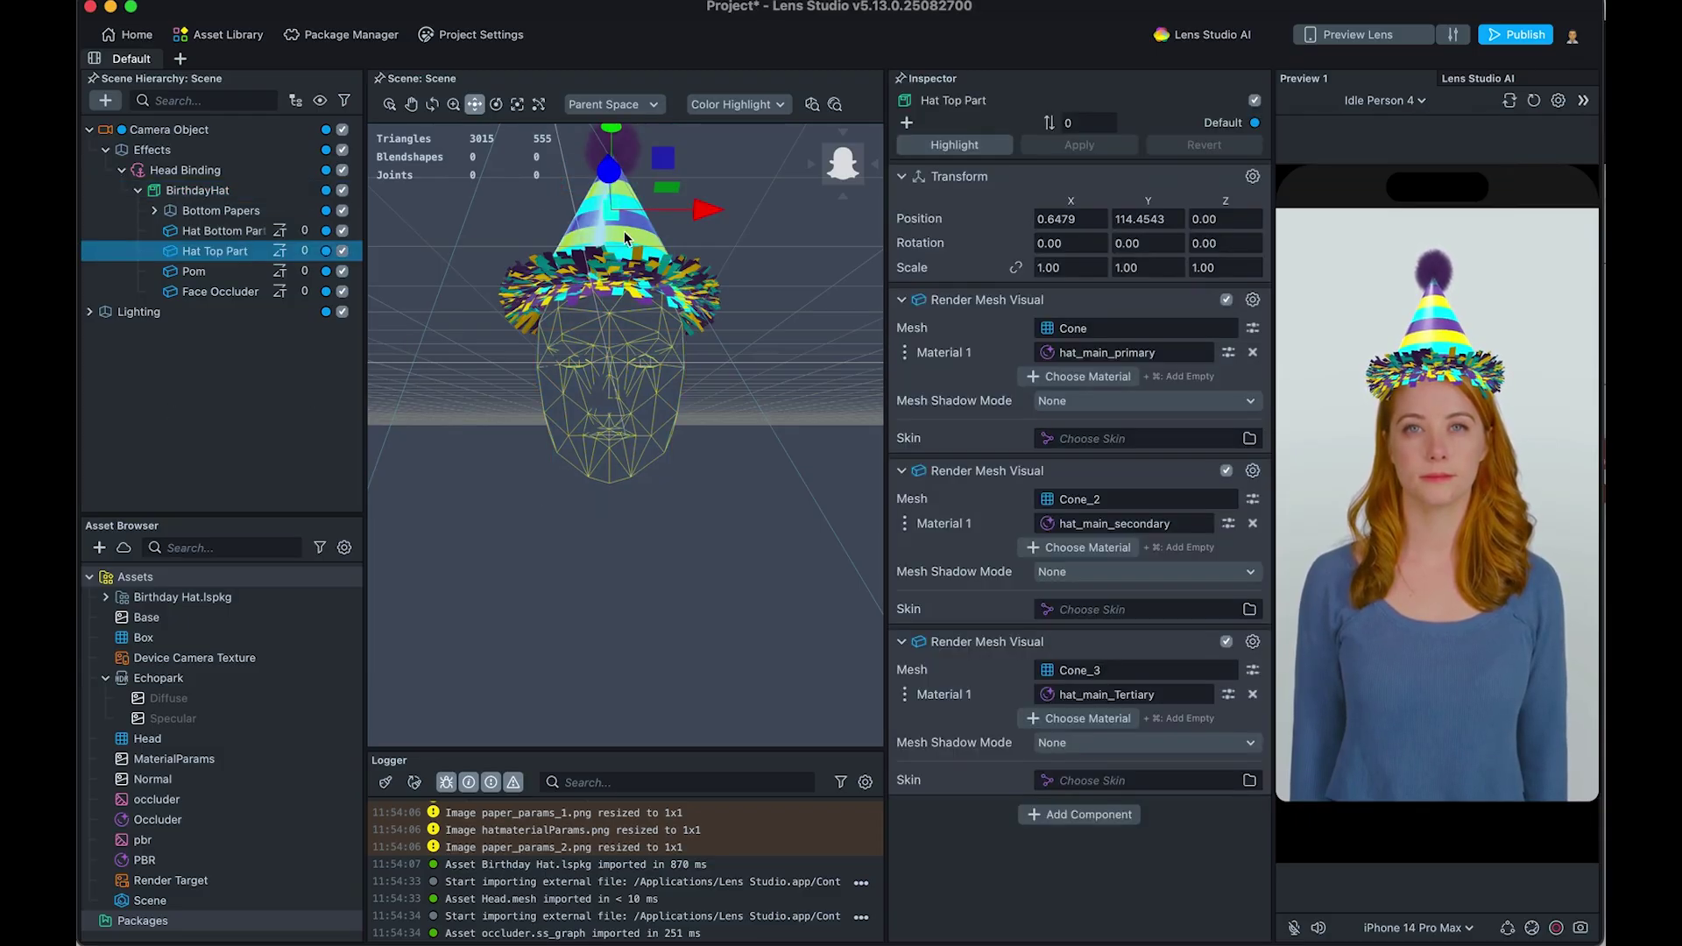
click(197, 190)
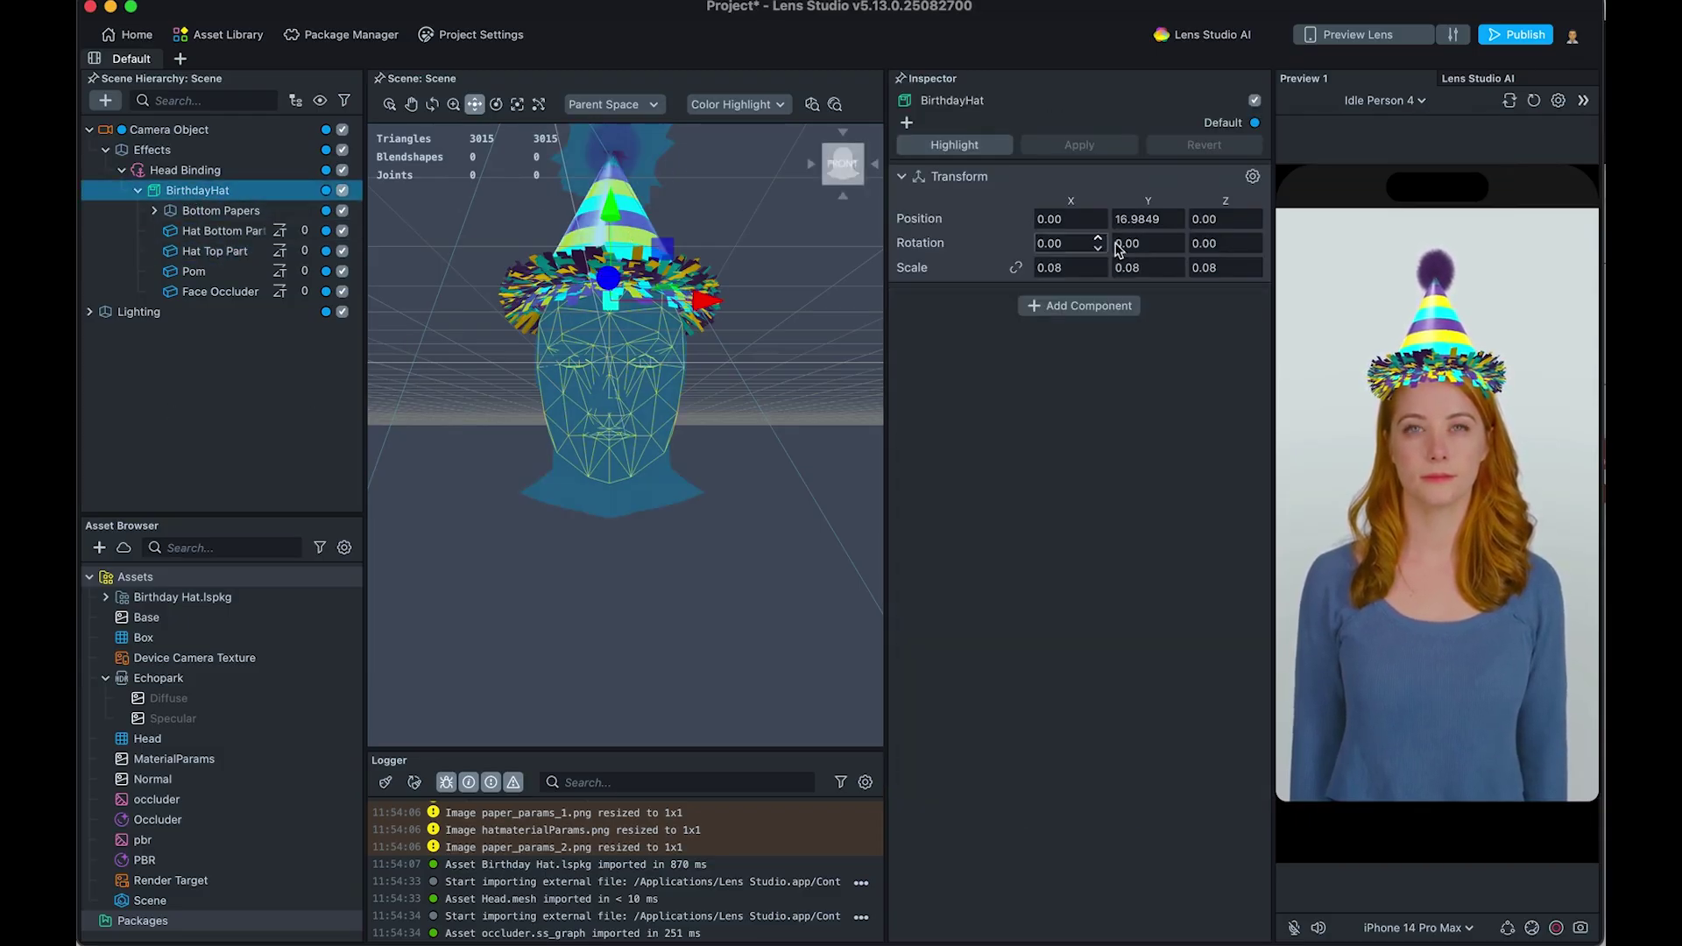
key(e)
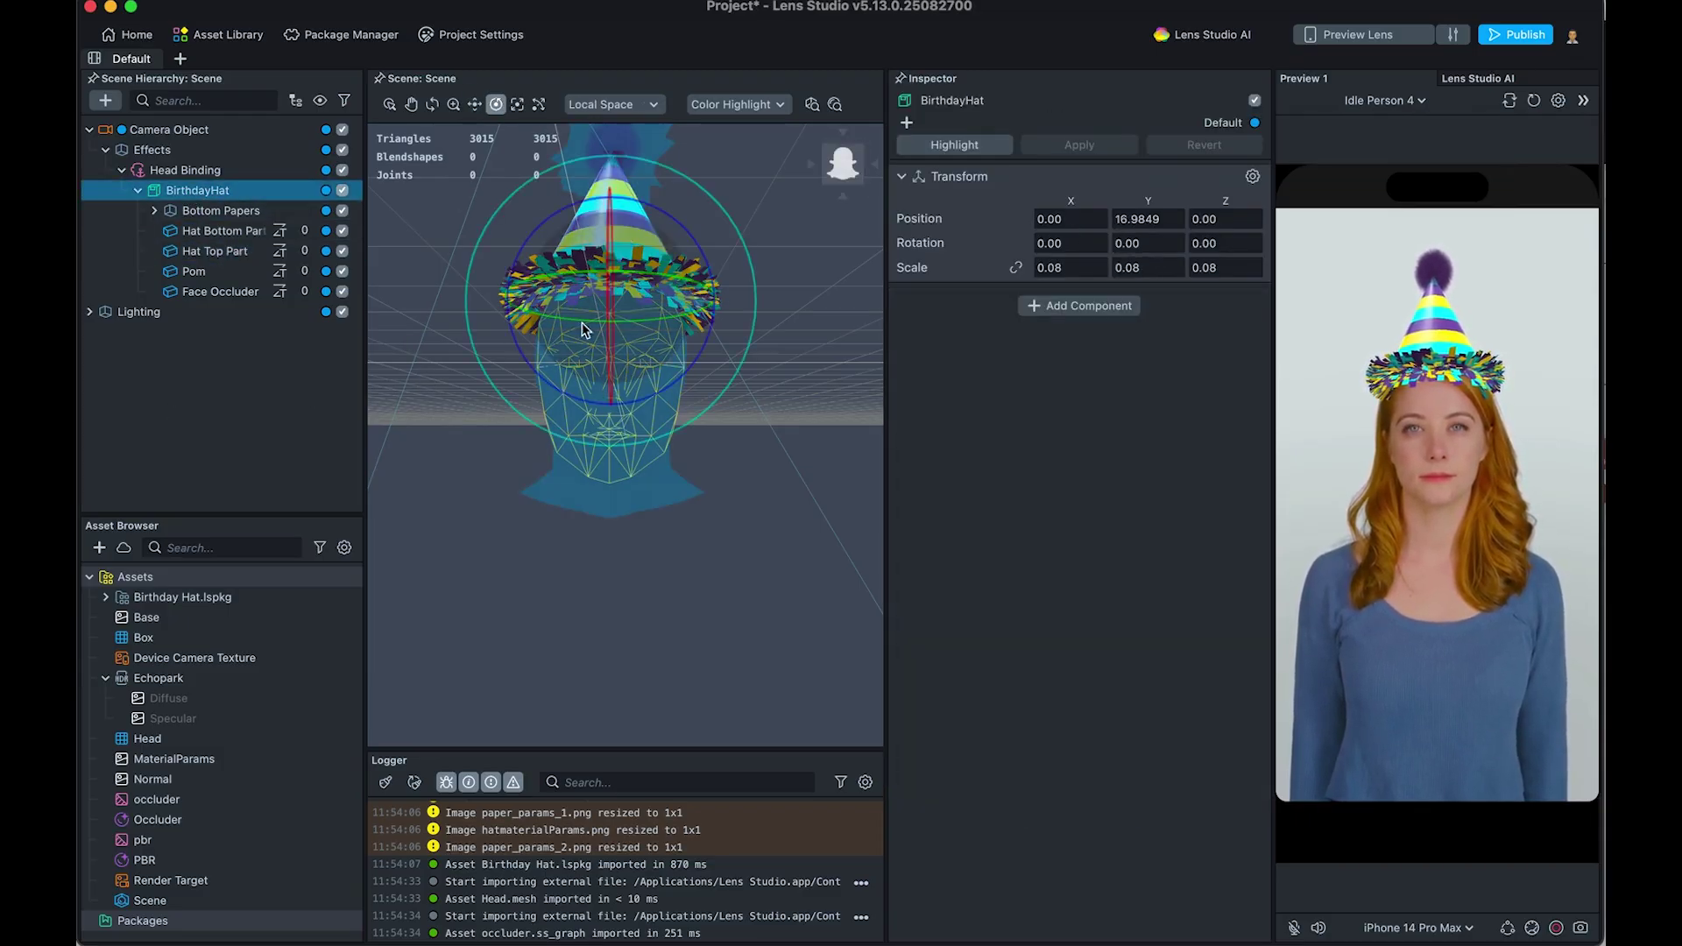
mouse_move(610, 324)
mouse_down()
mouse_move(607, 201)
mouse_move(606, 308)
mouse_up()
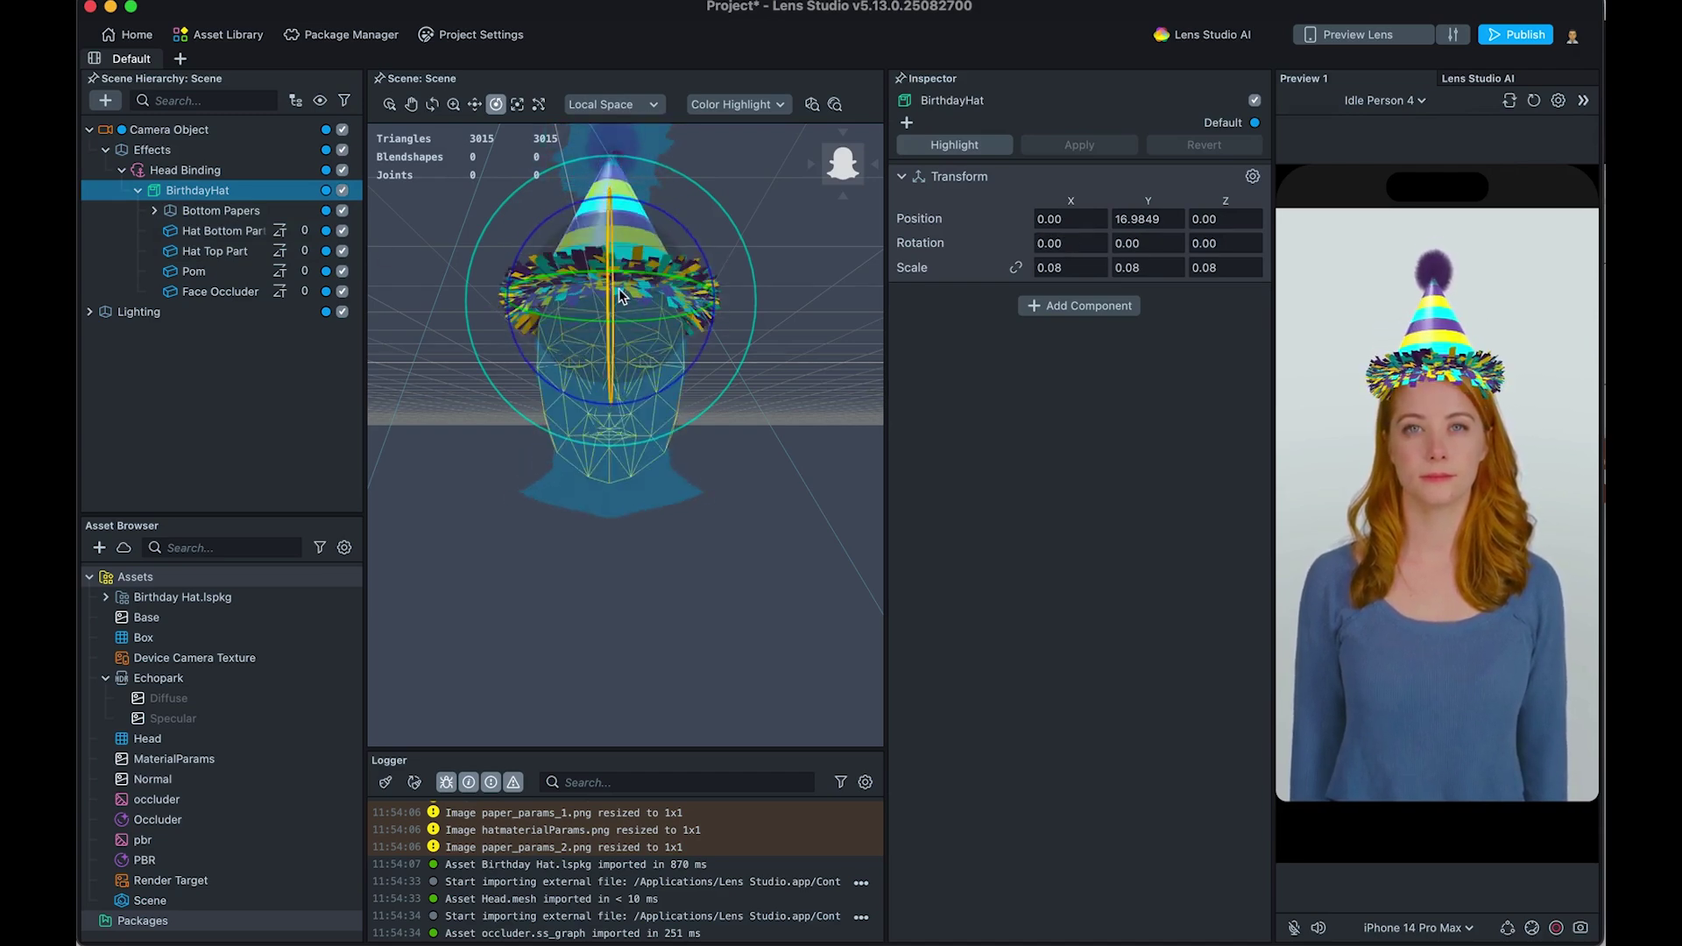
click(649, 248)
click(648, 248)
click(648, 248)
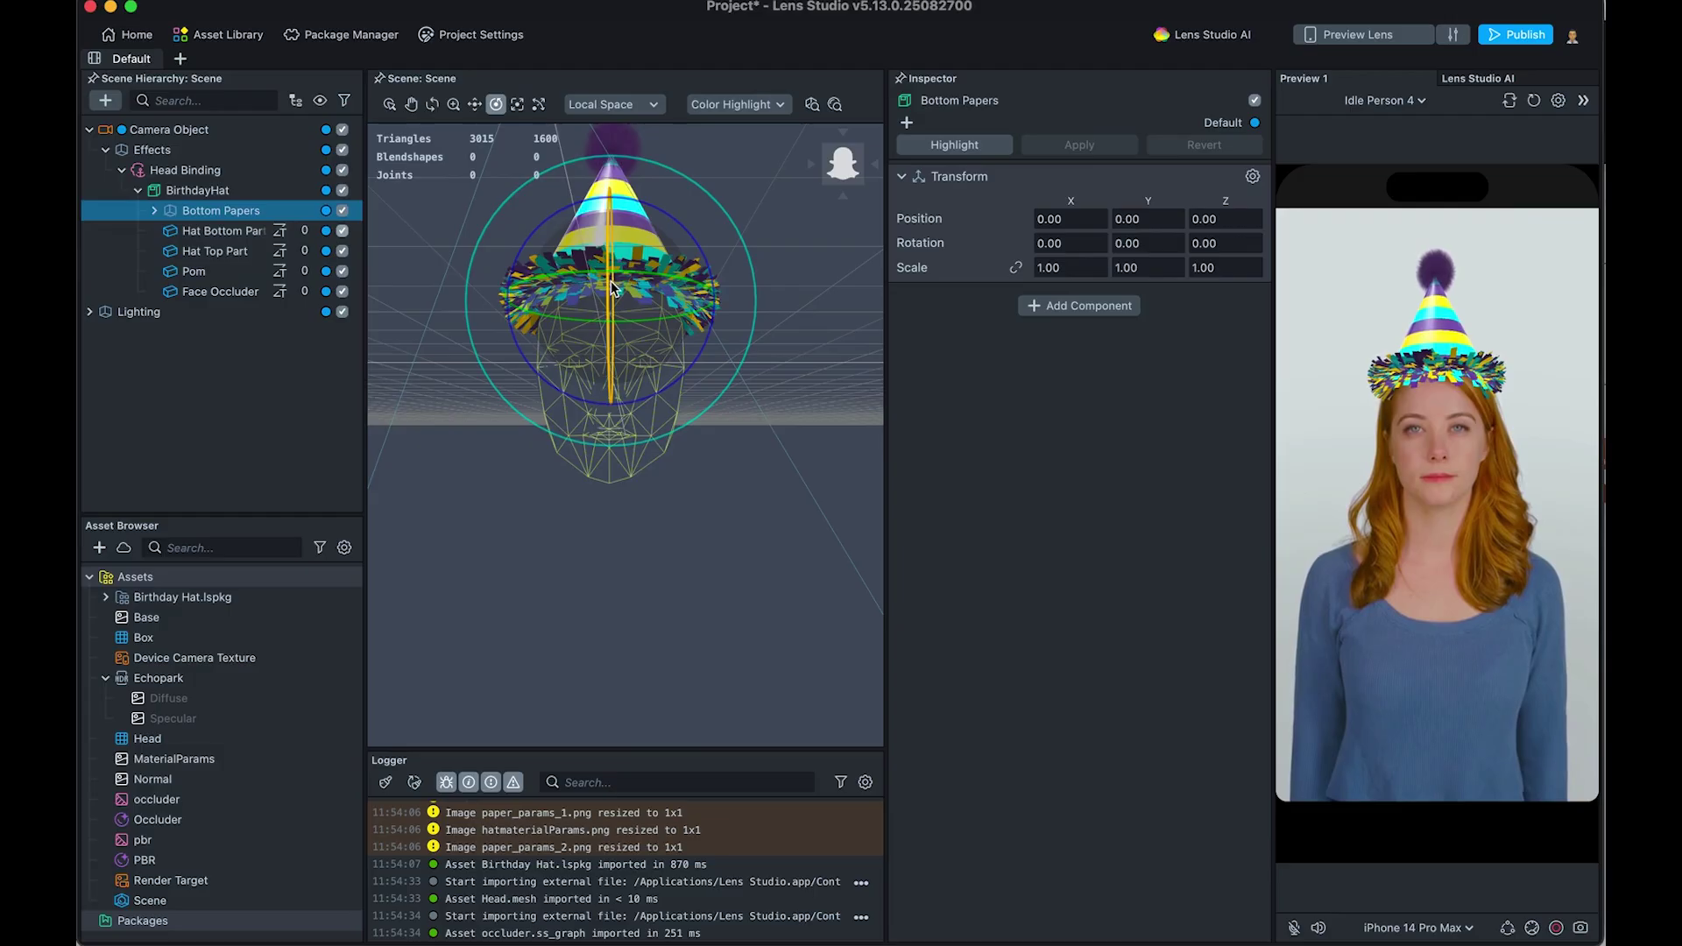
drag(595, 259, 588, 167)
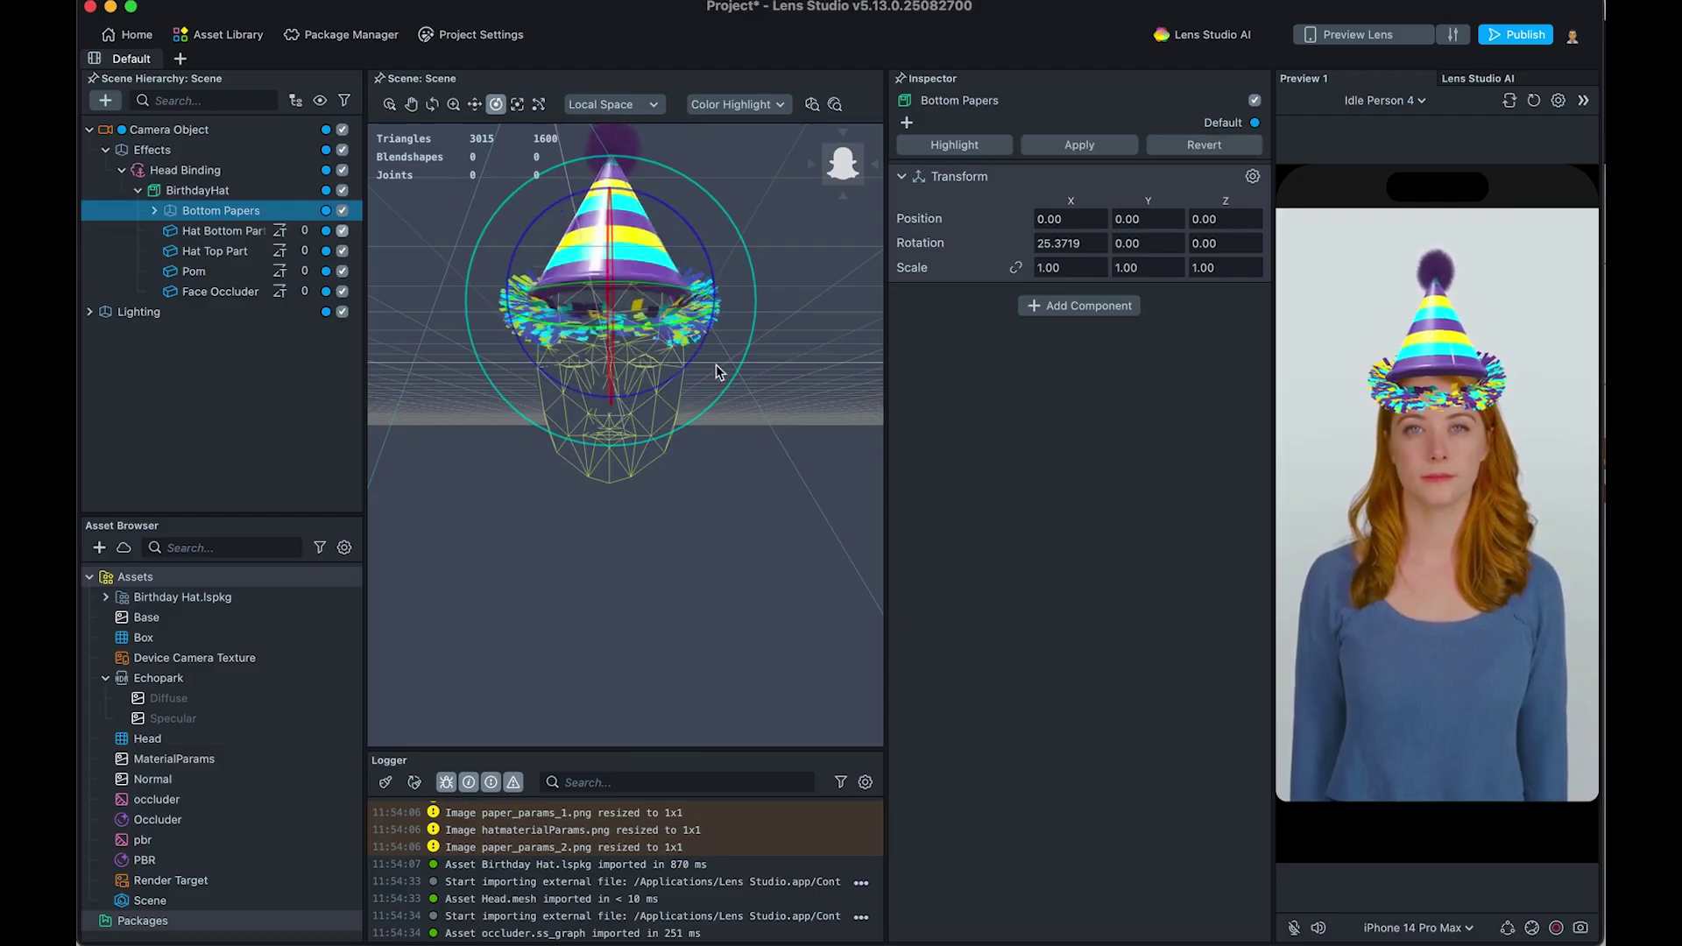
click(230, 377)
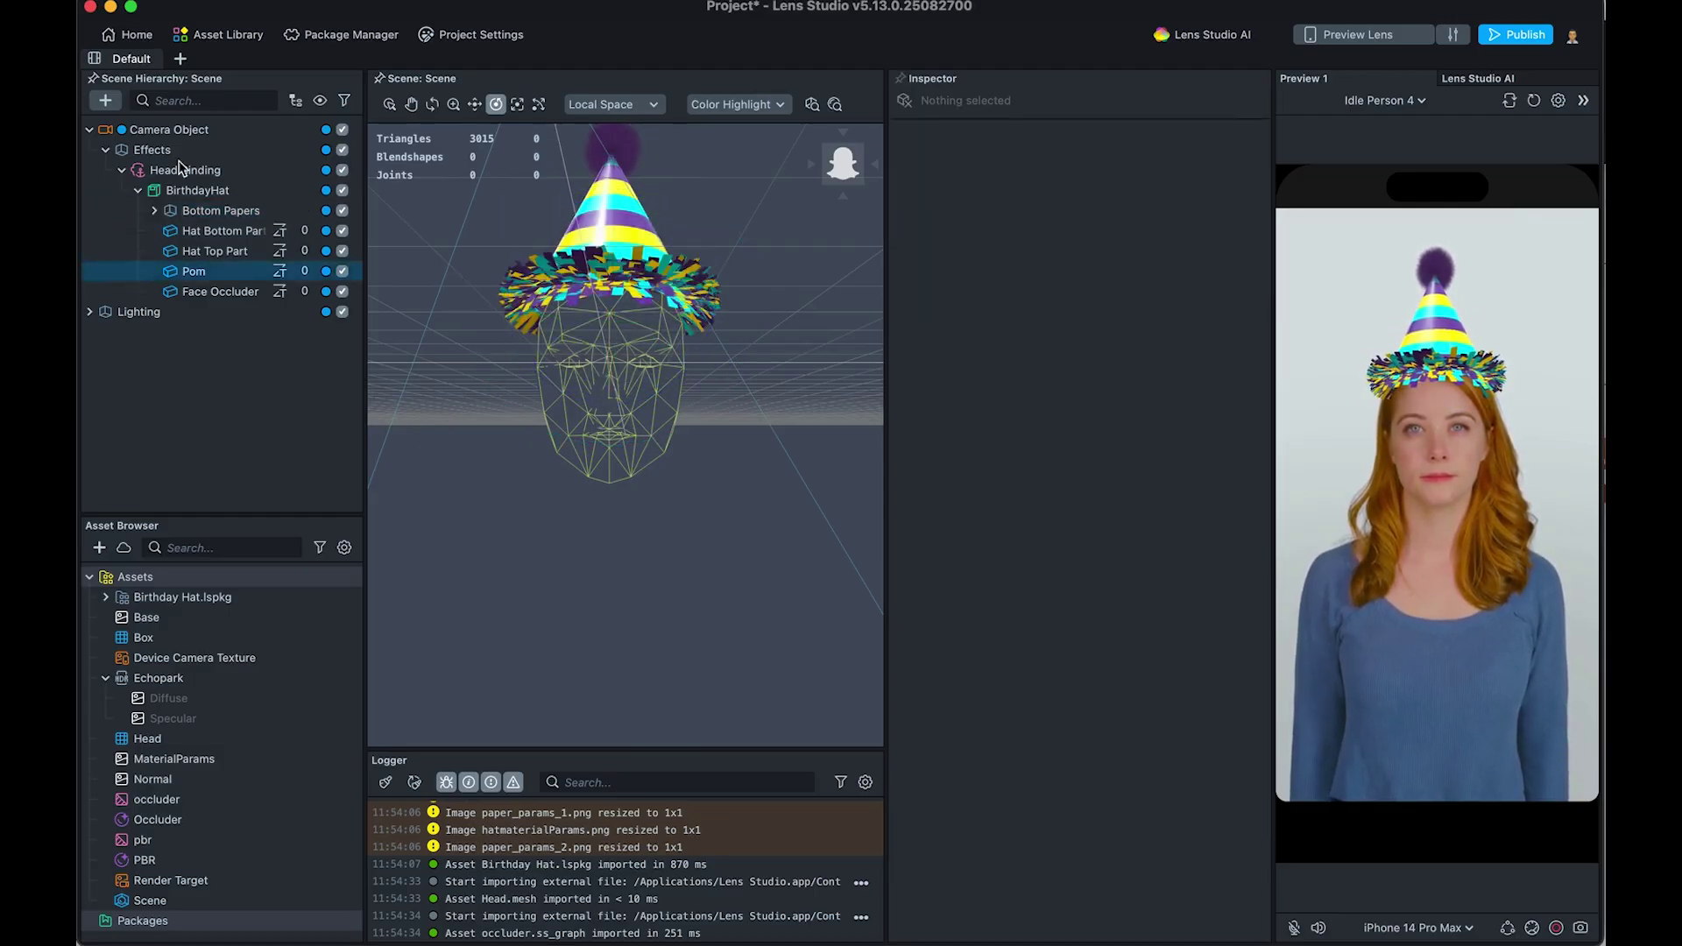
Step: Collapse the BirthdayHat's parts in the scene hierarchy and examine the hat on the head from angled views
click(138, 190)
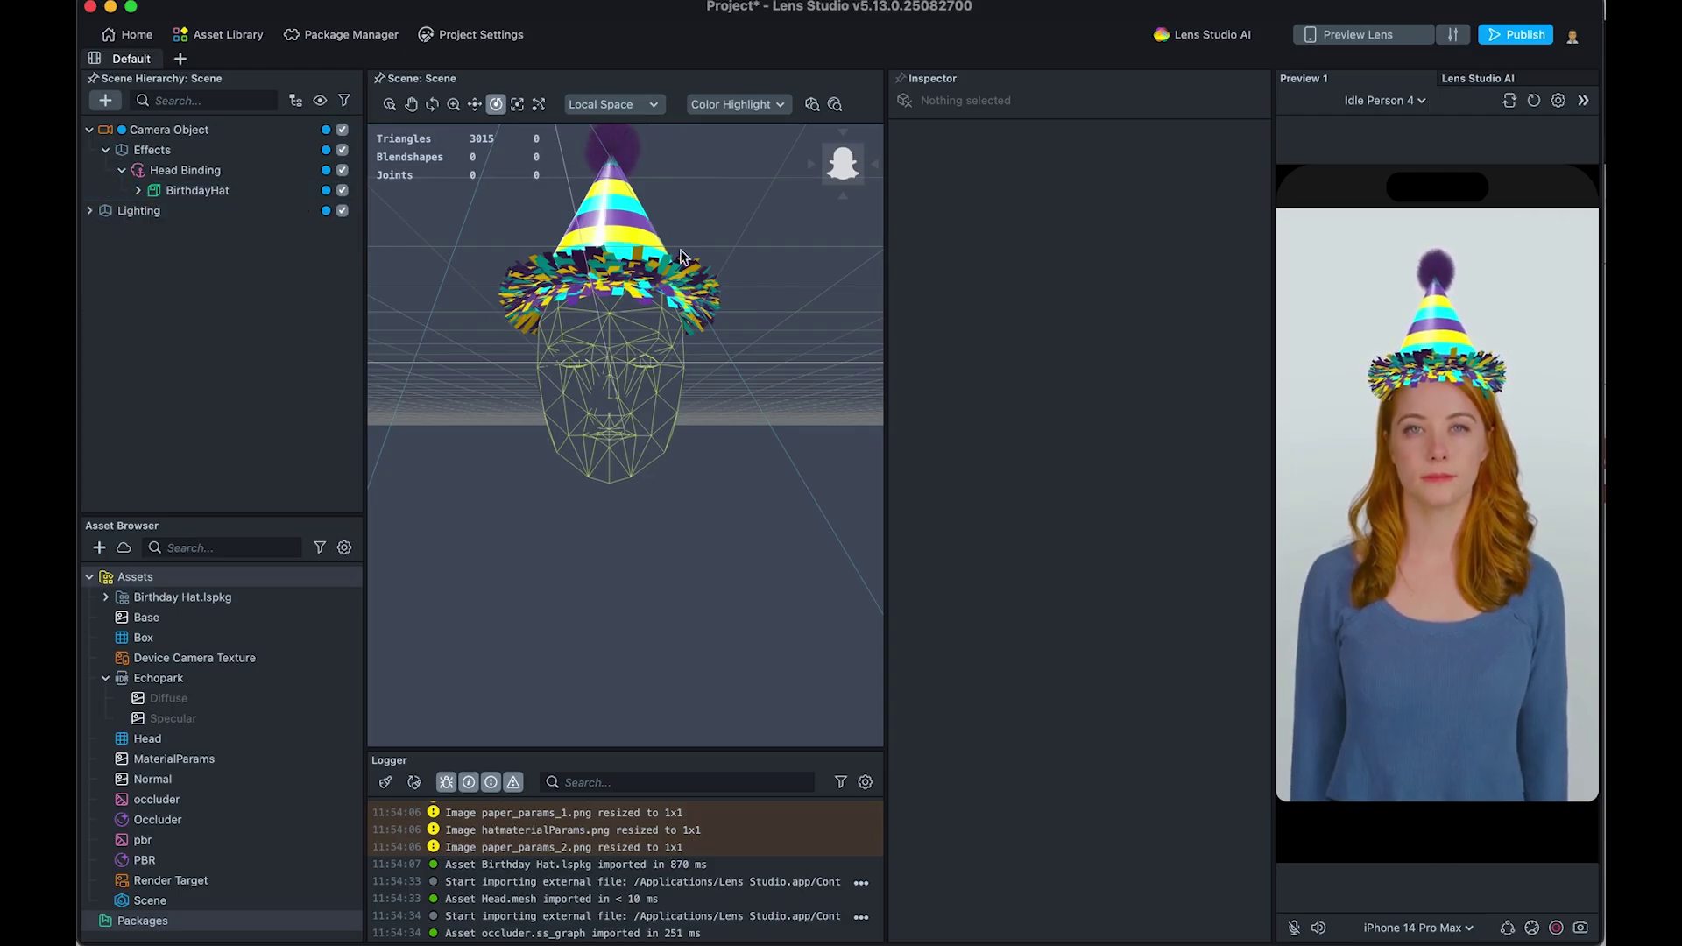
alt+drag(415, 427, 644, 272)
alt+drag(778, 214, 829, 170)
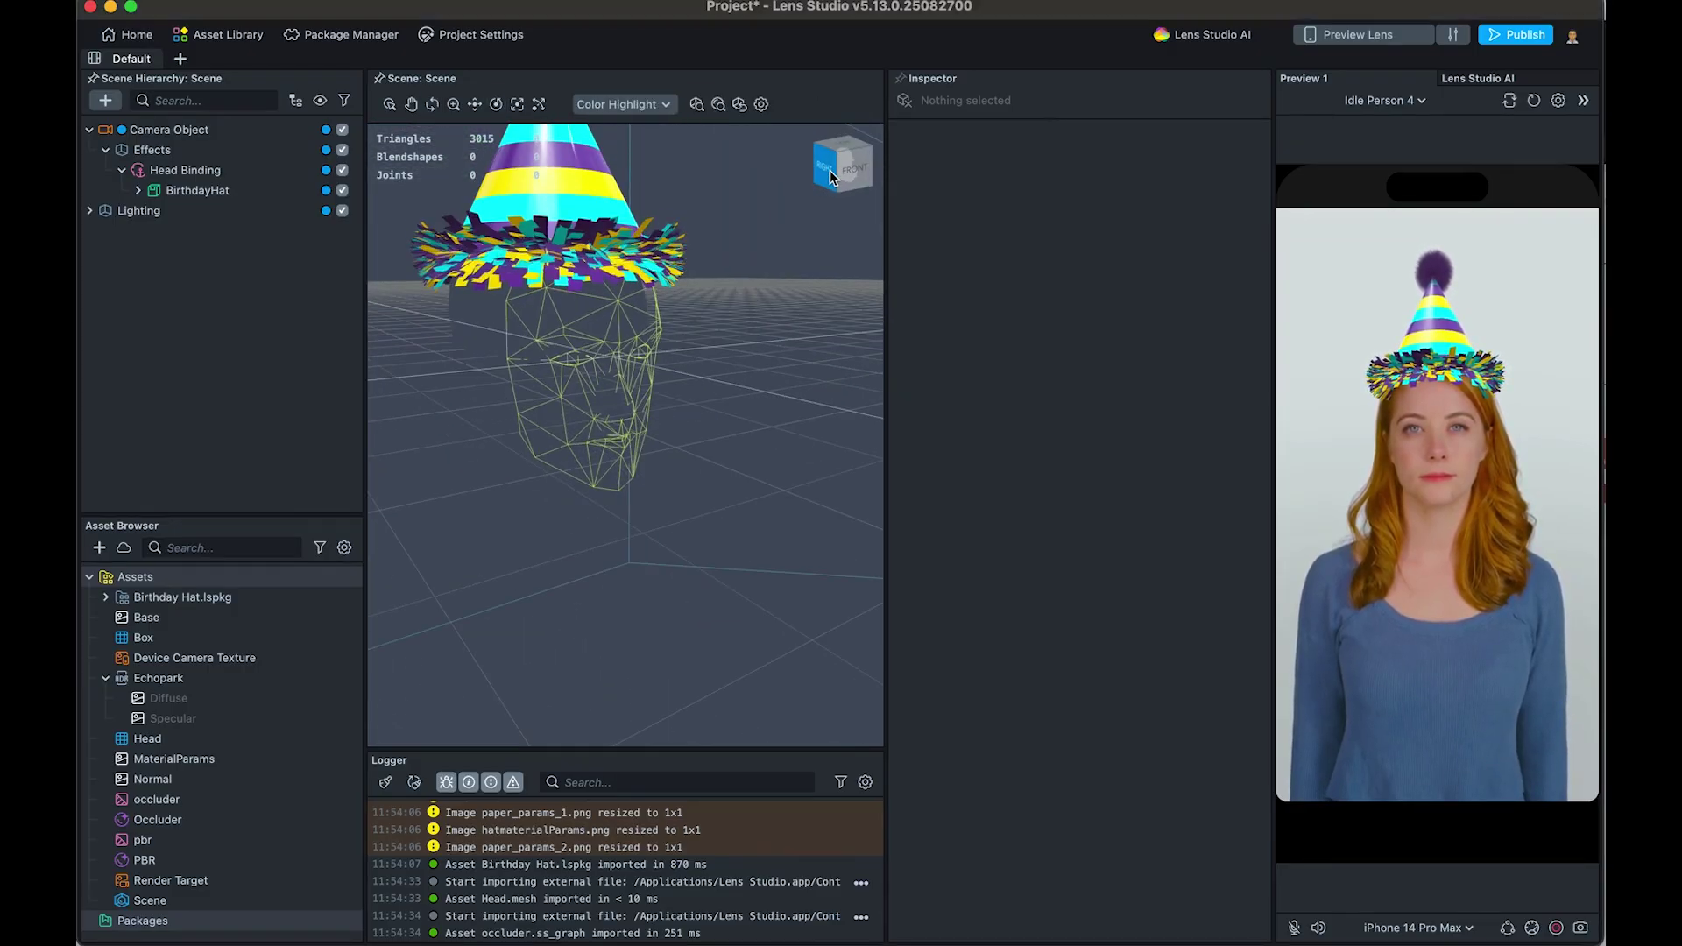
alt+drag(611, 536, 474, 431)
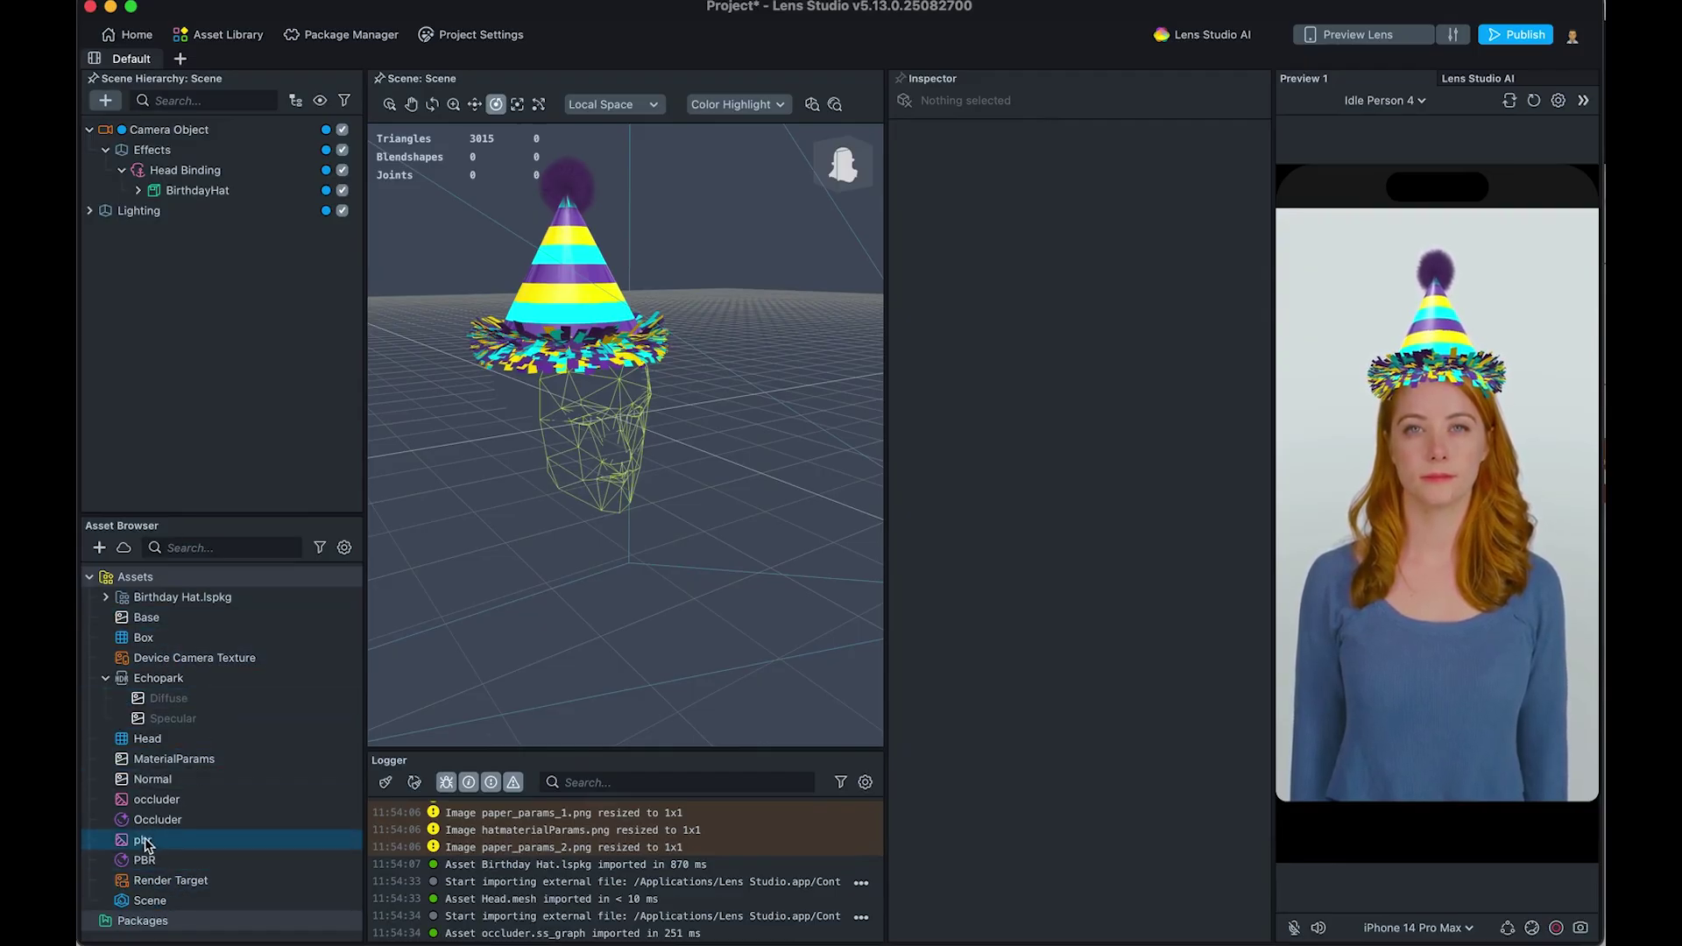
Step: Expand the Birthday Hat package and compare its BirthdayHat__PLACE_IN_SCENE prefab with the BirthdayHat parts in the scene
click(105, 678)
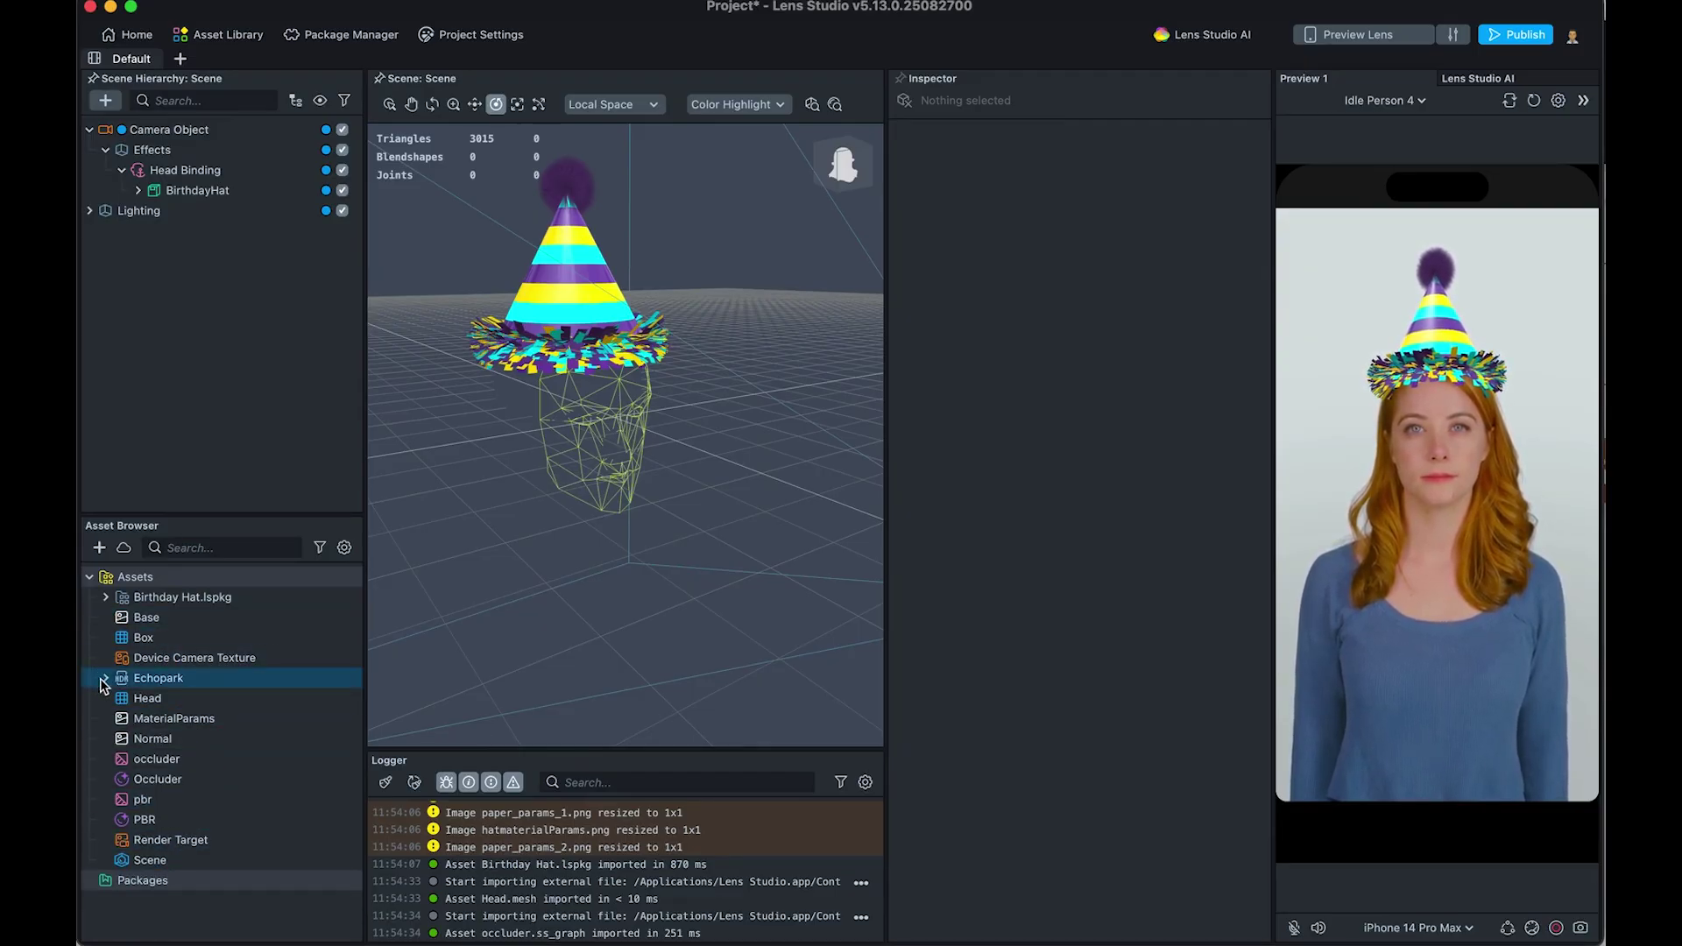
click(104, 600)
click(104, 599)
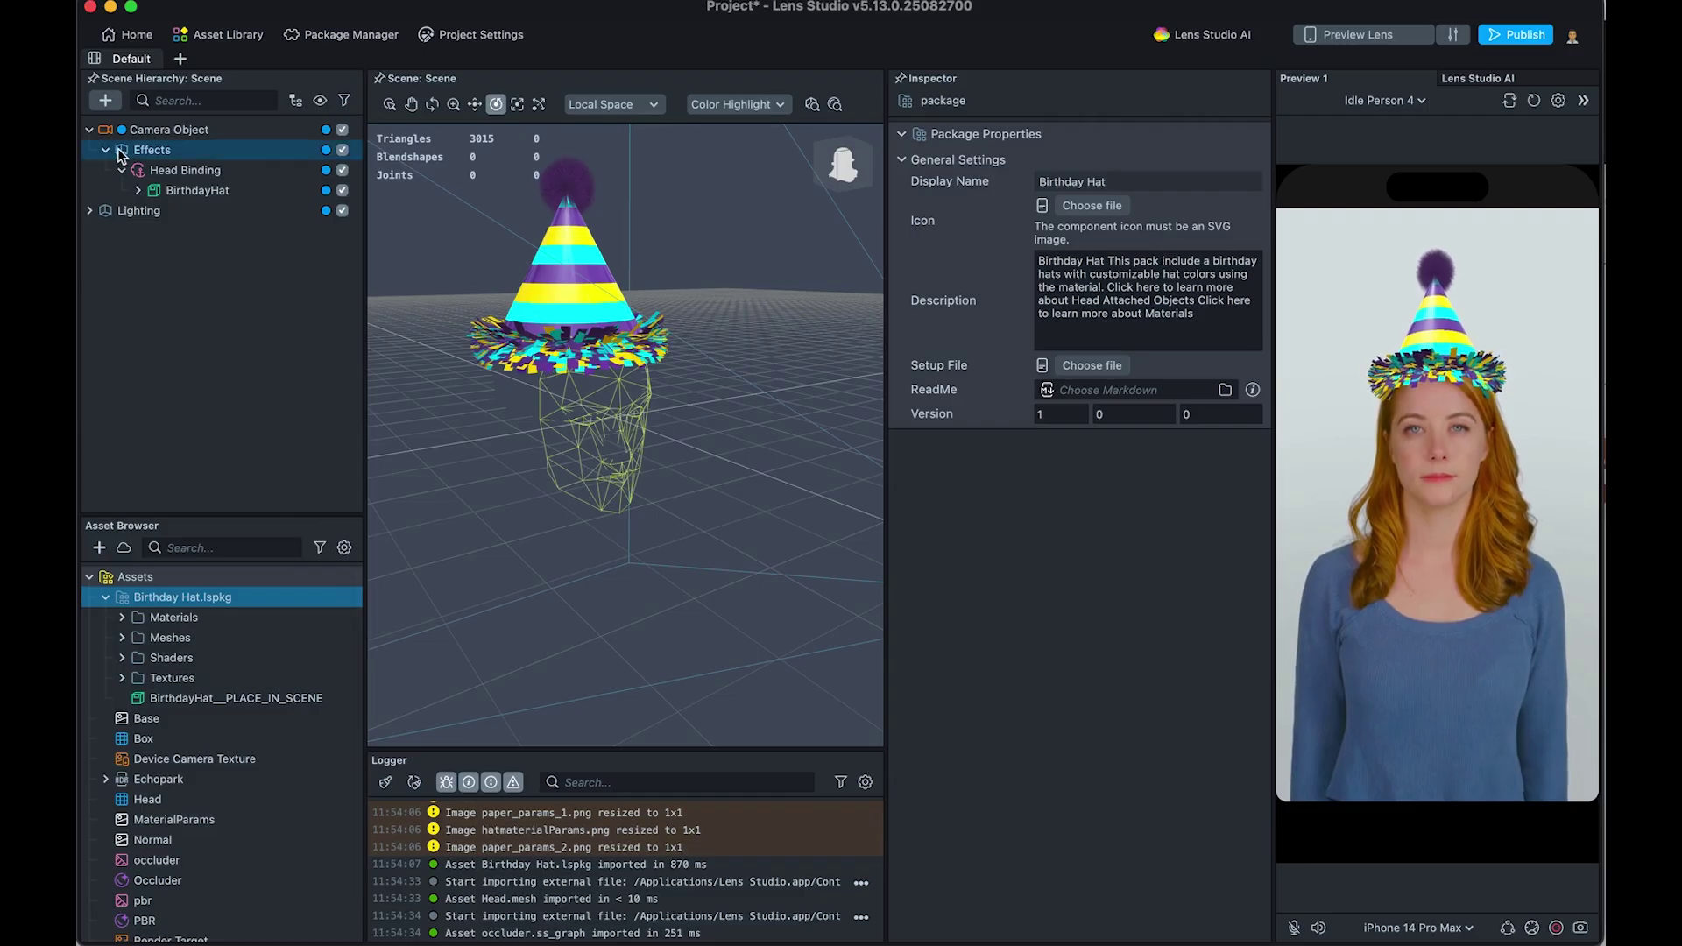
click(137, 190)
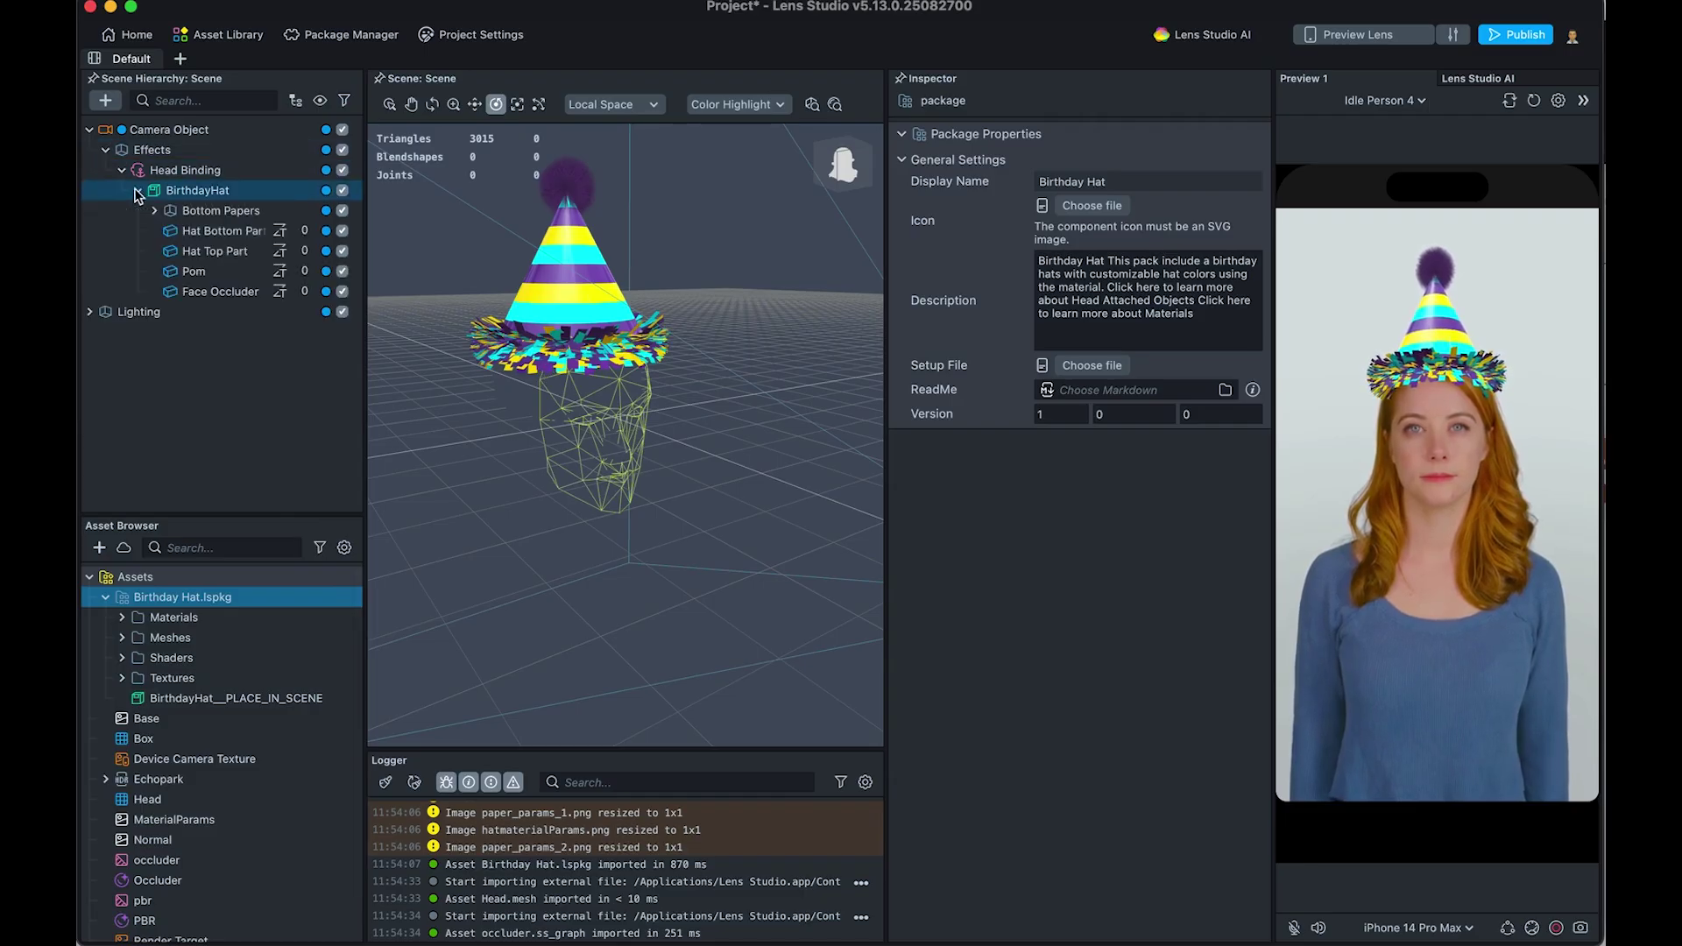
click(209, 230)
click(206, 190)
click(188, 698)
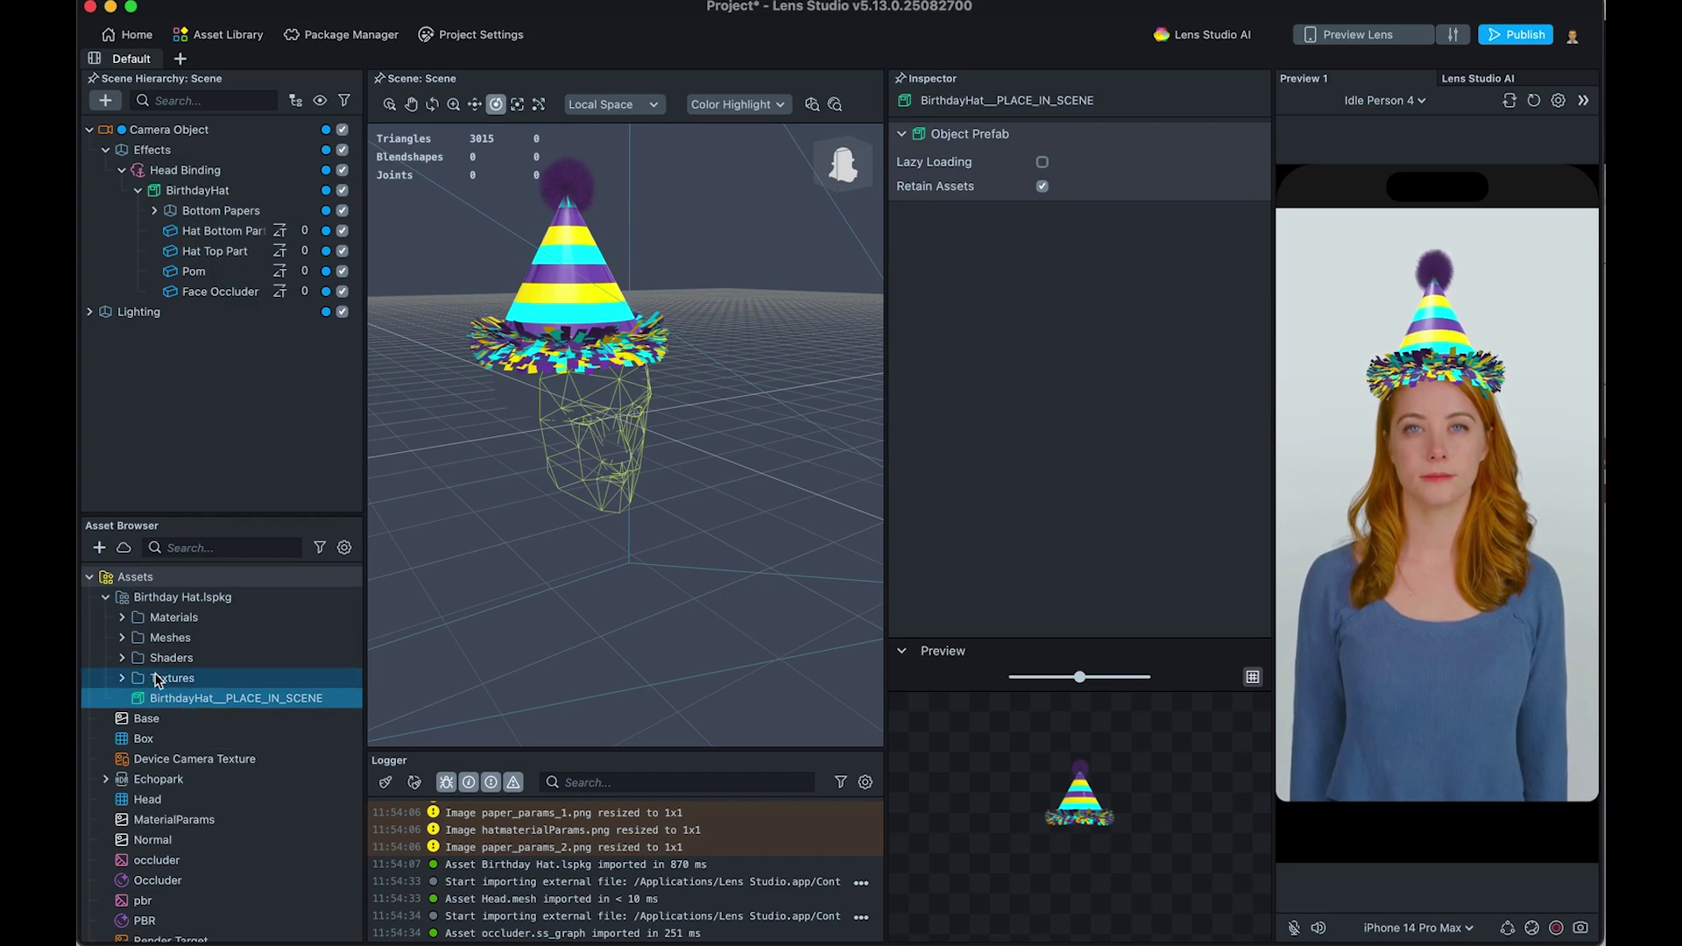
Step: Add a second hat to the scene from the BirthdayHat__PLACE_IN_SCENE prefab and delete that copy
scroll(158, 681, down, 1)
scroll(140, 617, up, 1)
click(153, 600)
click(163, 698)
drag(163, 698, 166, 398)
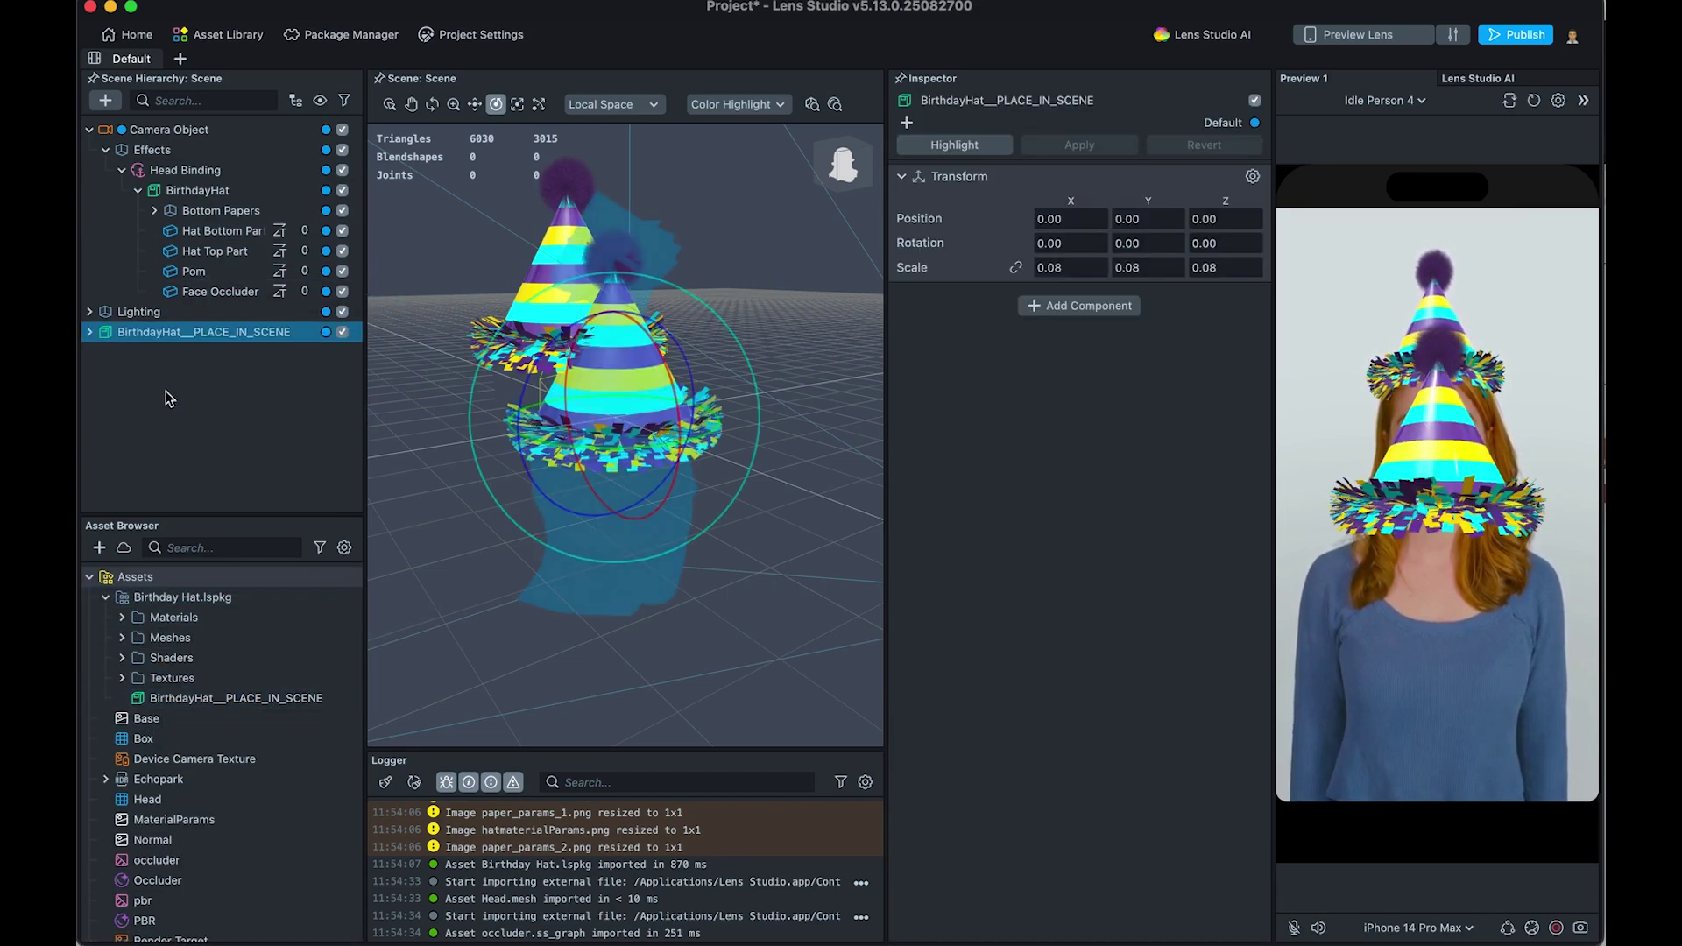
key(Delete)
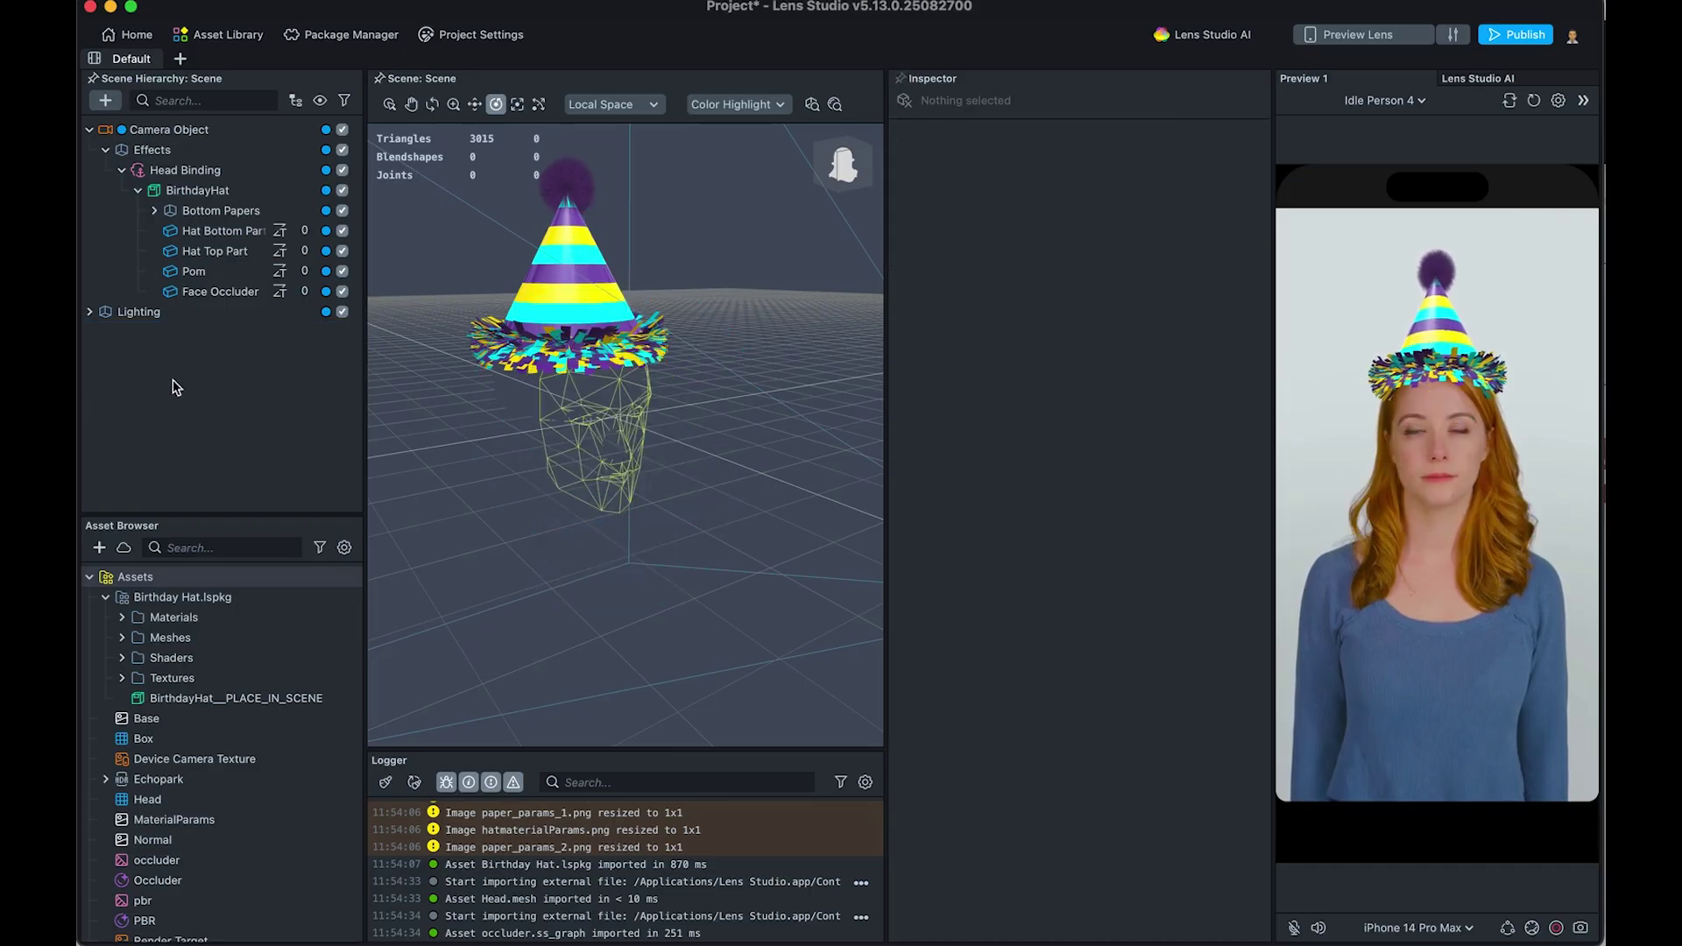
Step: Browse the Birthday Hat package's Materials, Textures, Shaders and Meshes folders and inspect the Cone mesh
click(180, 699)
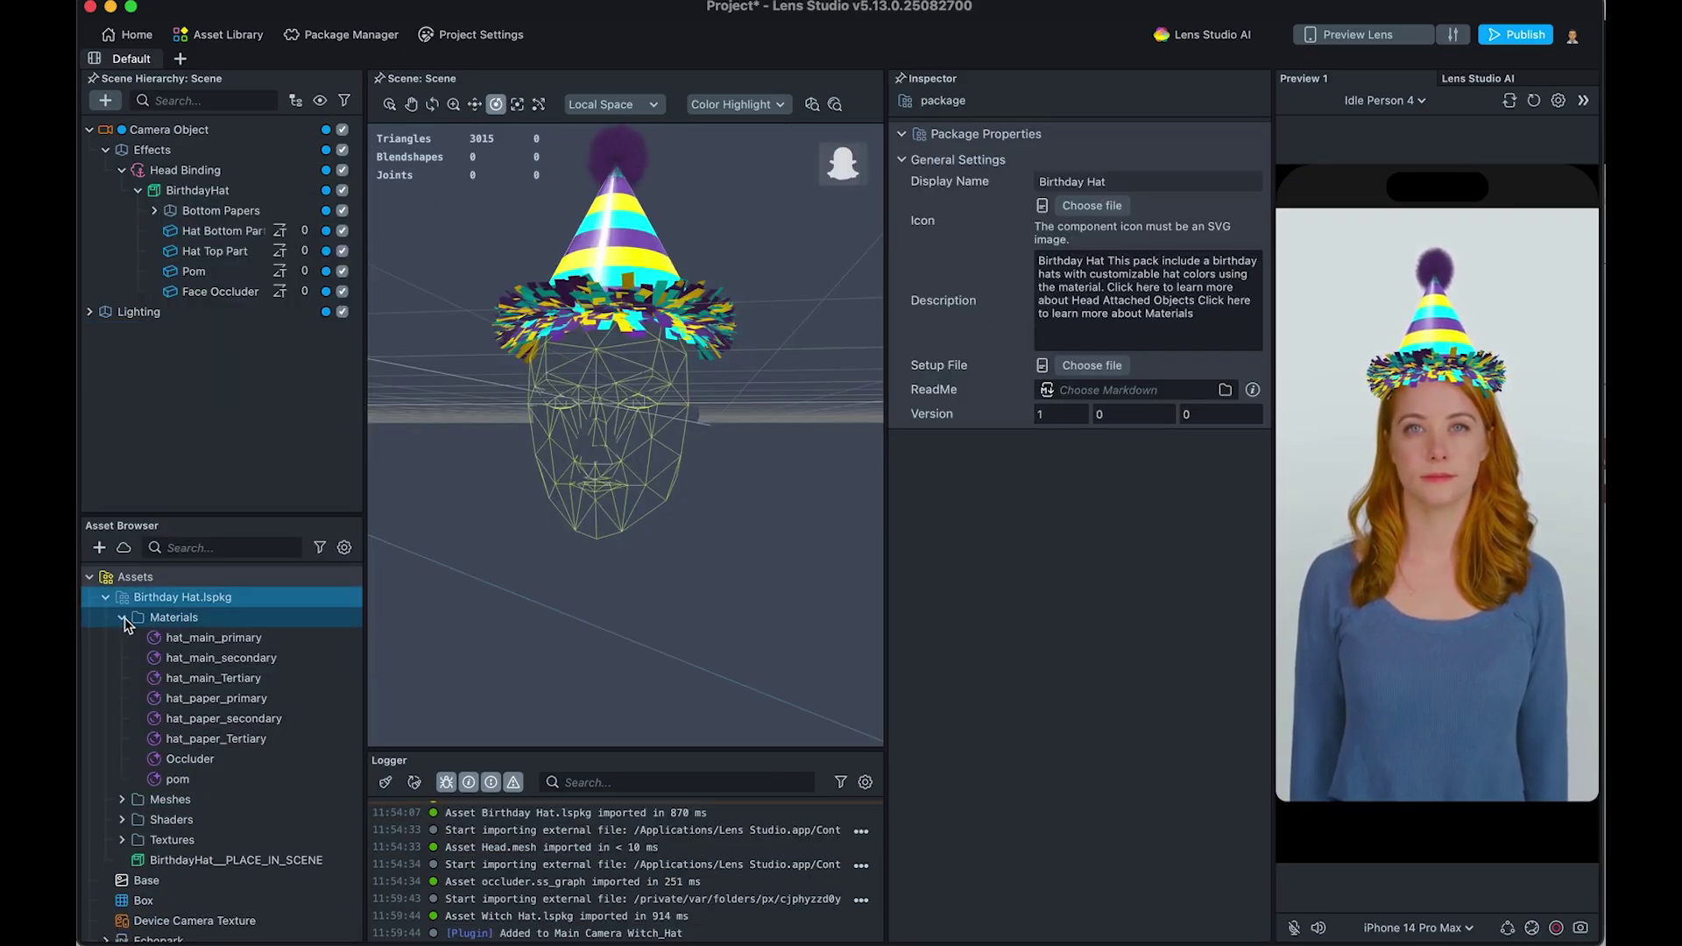
click(123, 618)
click(124, 678)
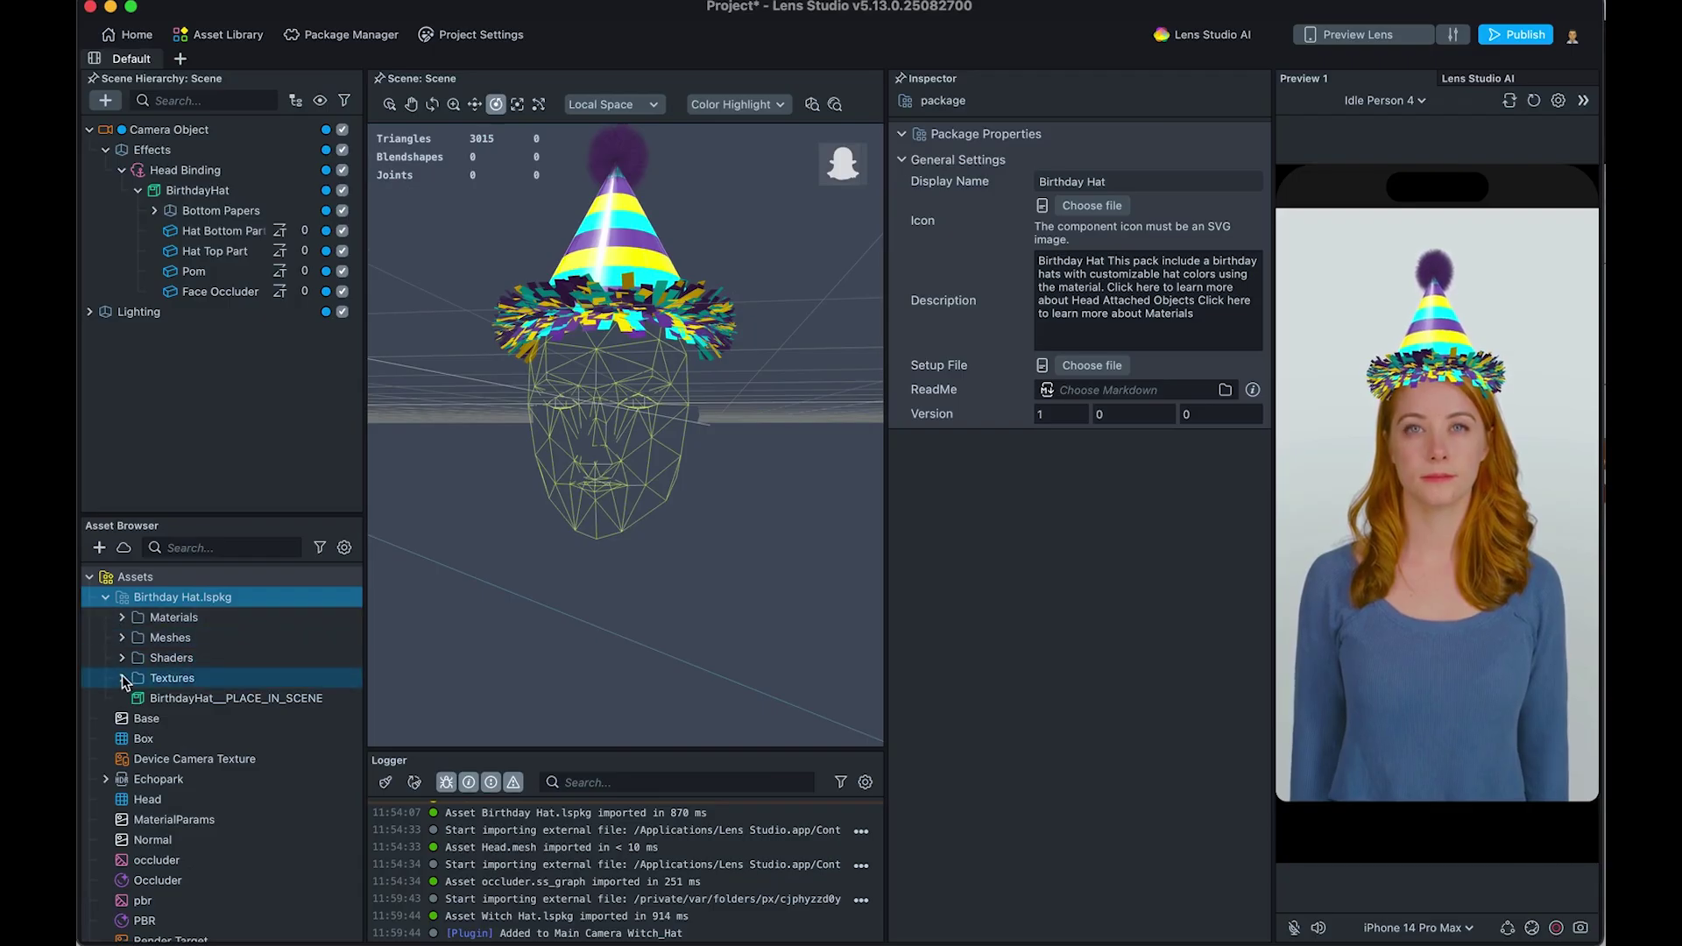
click(124, 678)
click(123, 658)
click(122, 638)
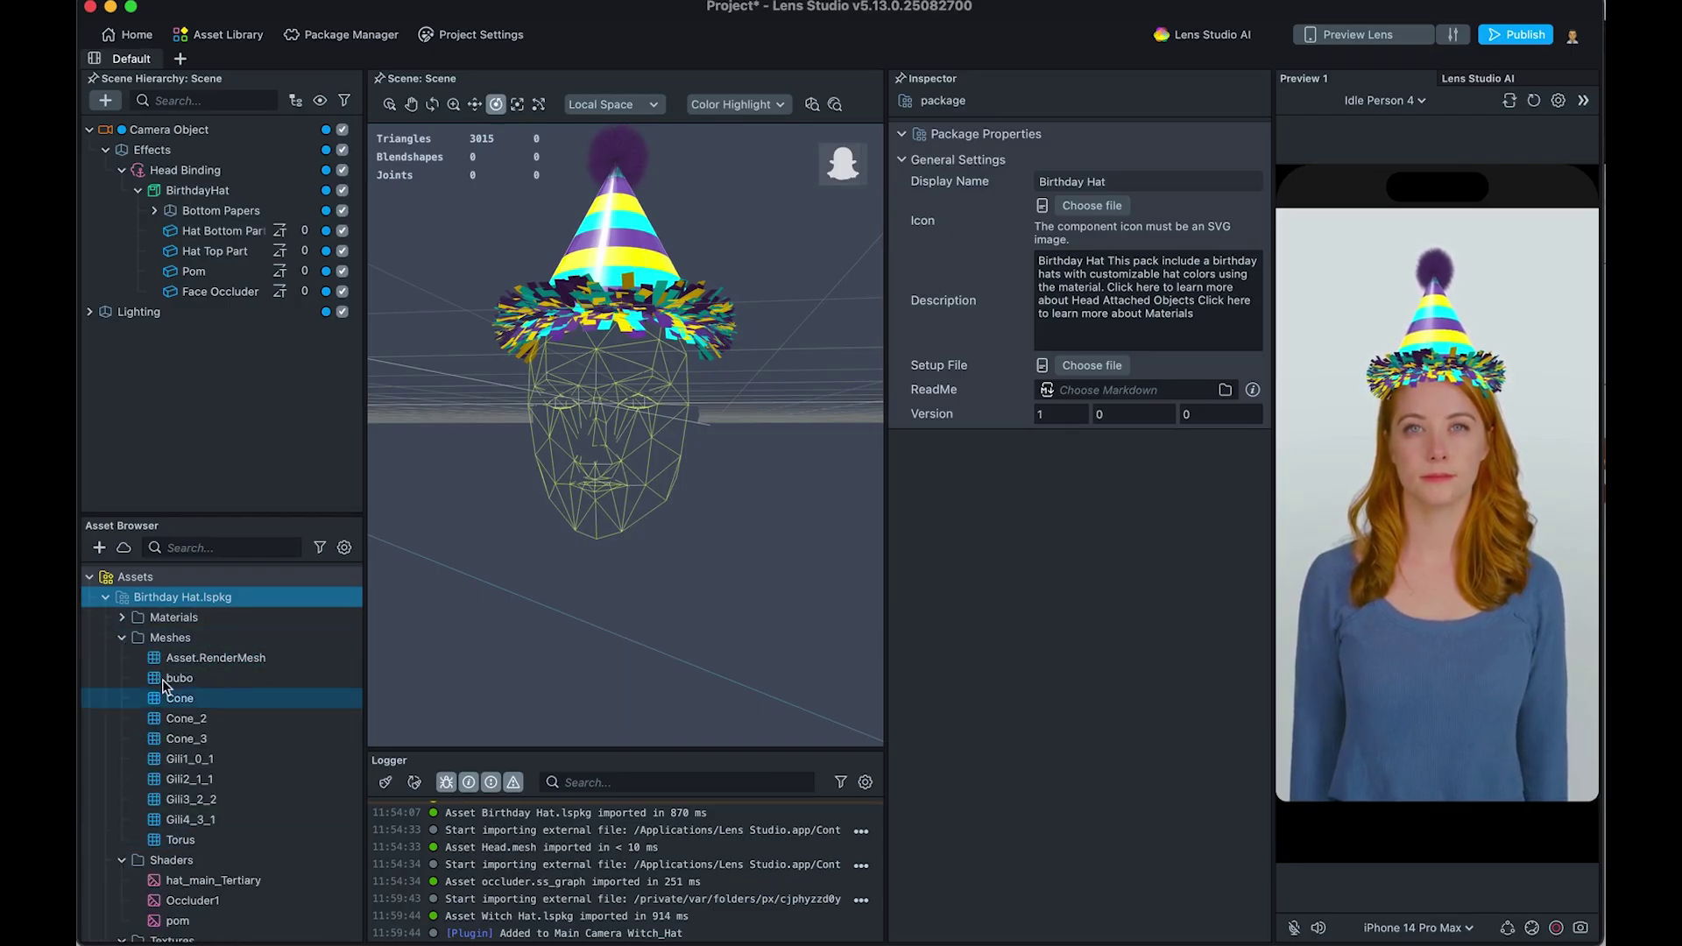
click(123, 618)
scroll(172, 804, down, 5)
scroll(181, 771, up, 5)
click(182, 802)
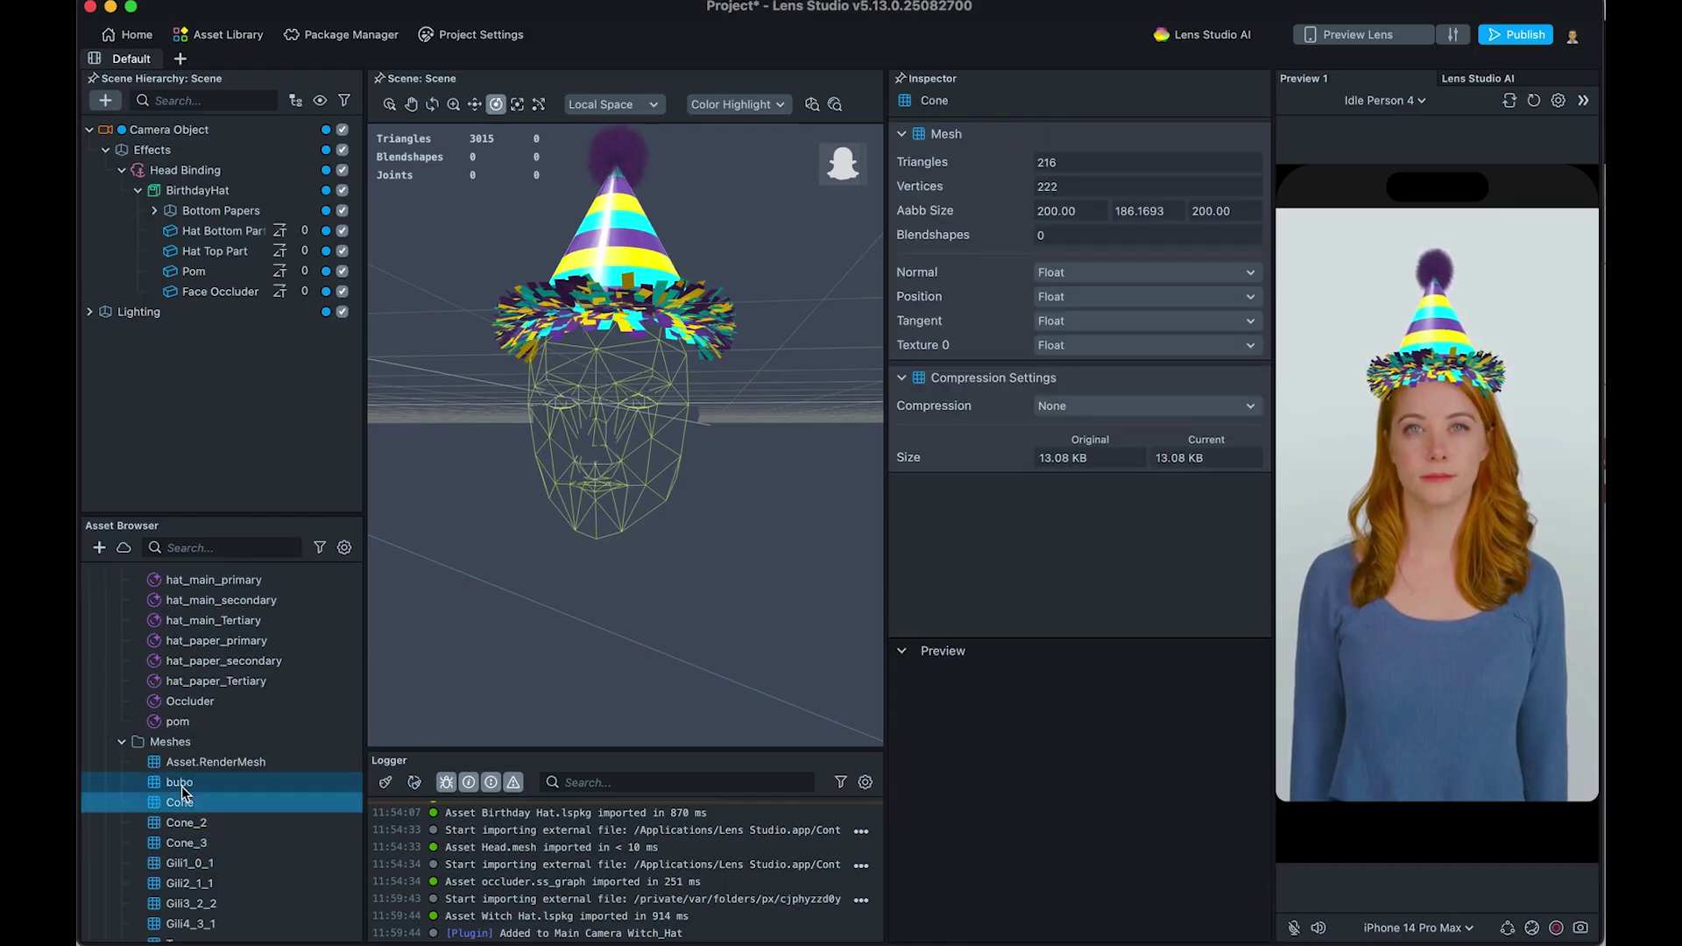
Step: Inspect the hat_main_Tertiary, hat_main_primary and hat_main_secondary materials of the Birthday Hat package
click(200, 620)
scroll(197, 636, up, 3)
scroll(197, 636, down, 3)
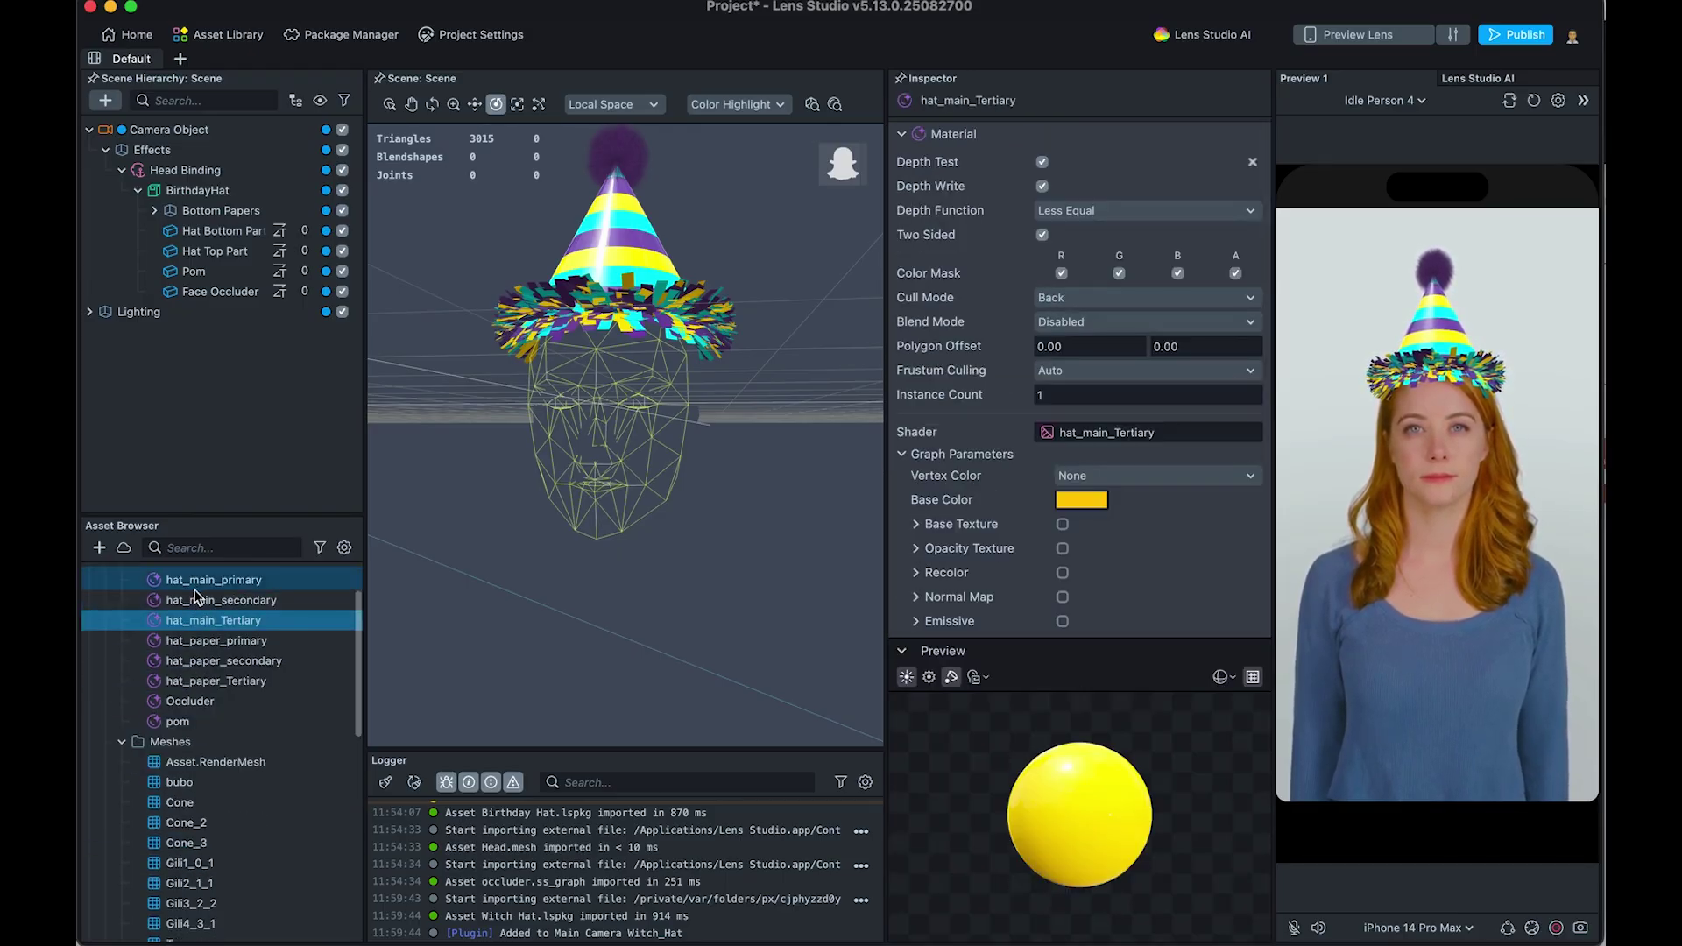
scroll(201, 639, down, 3)
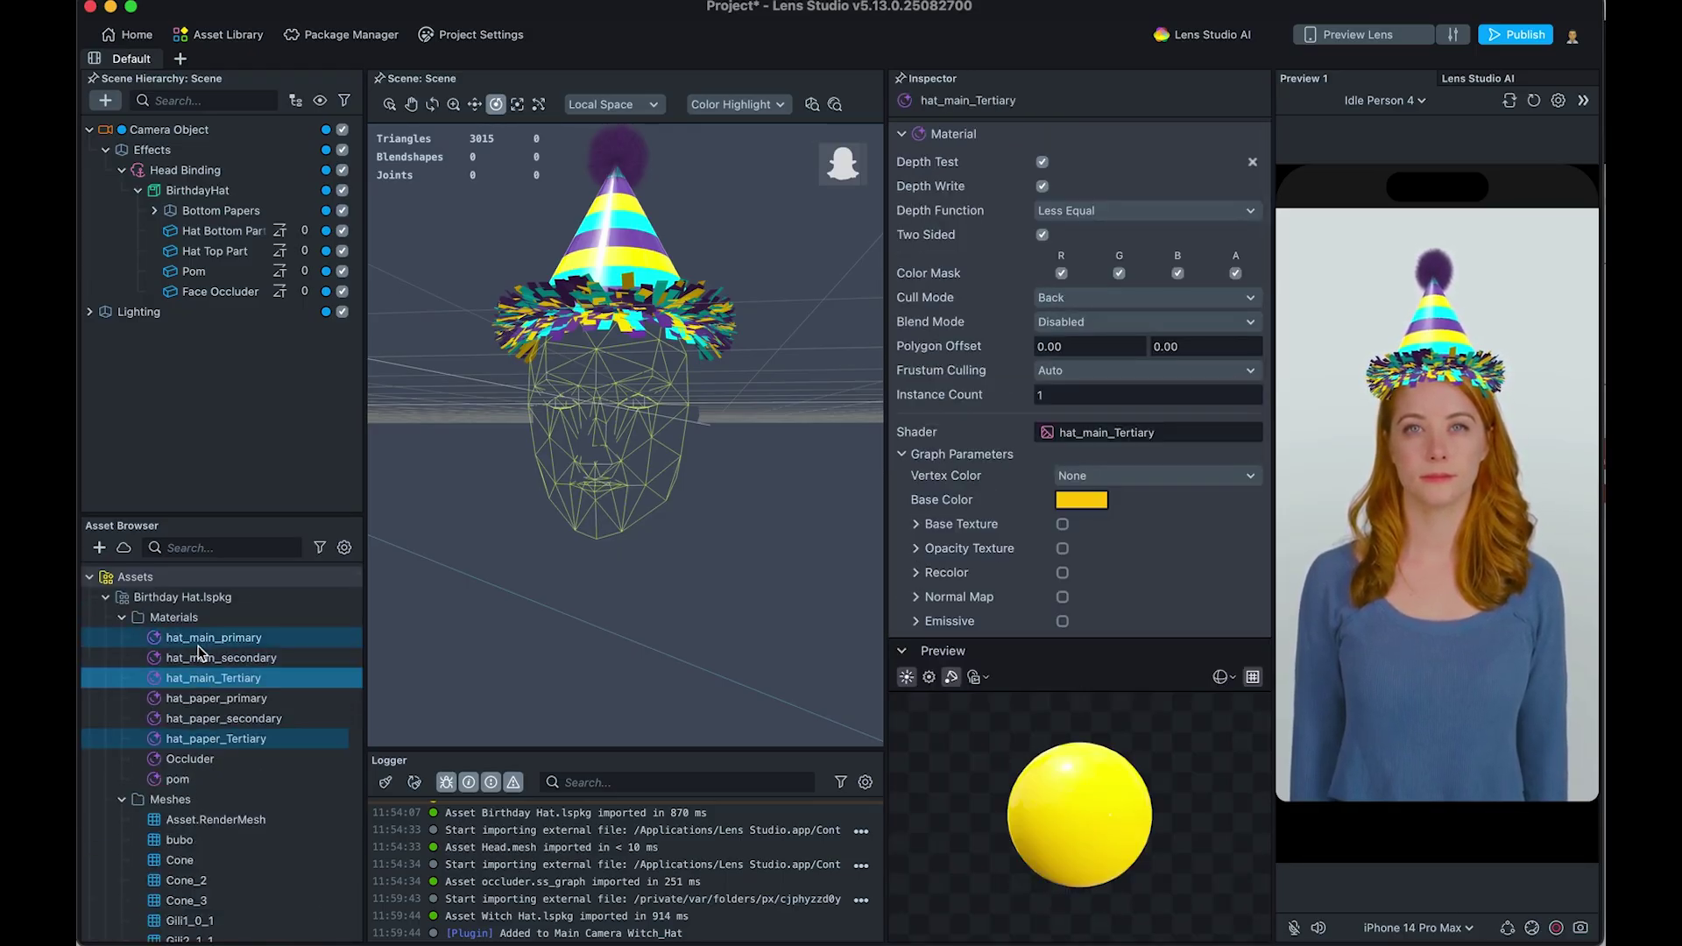
click(212, 637)
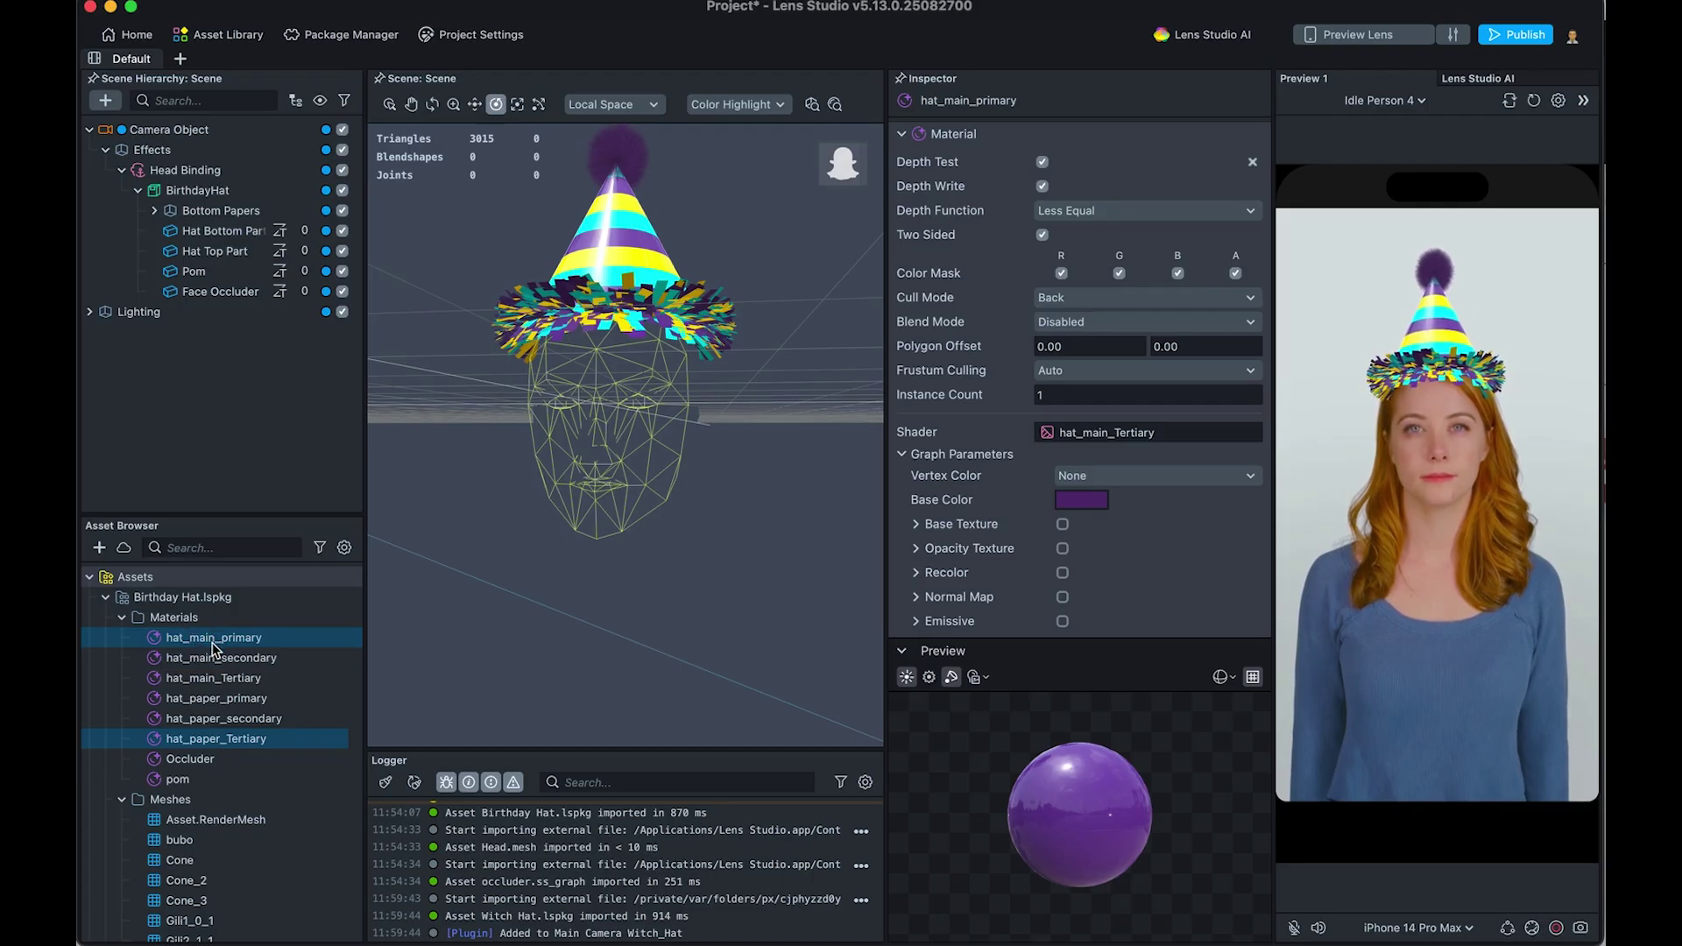
click(214, 658)
Step: Set the Base Color of the hat_main_primary material to bright red at full brightness
click(215, 637)
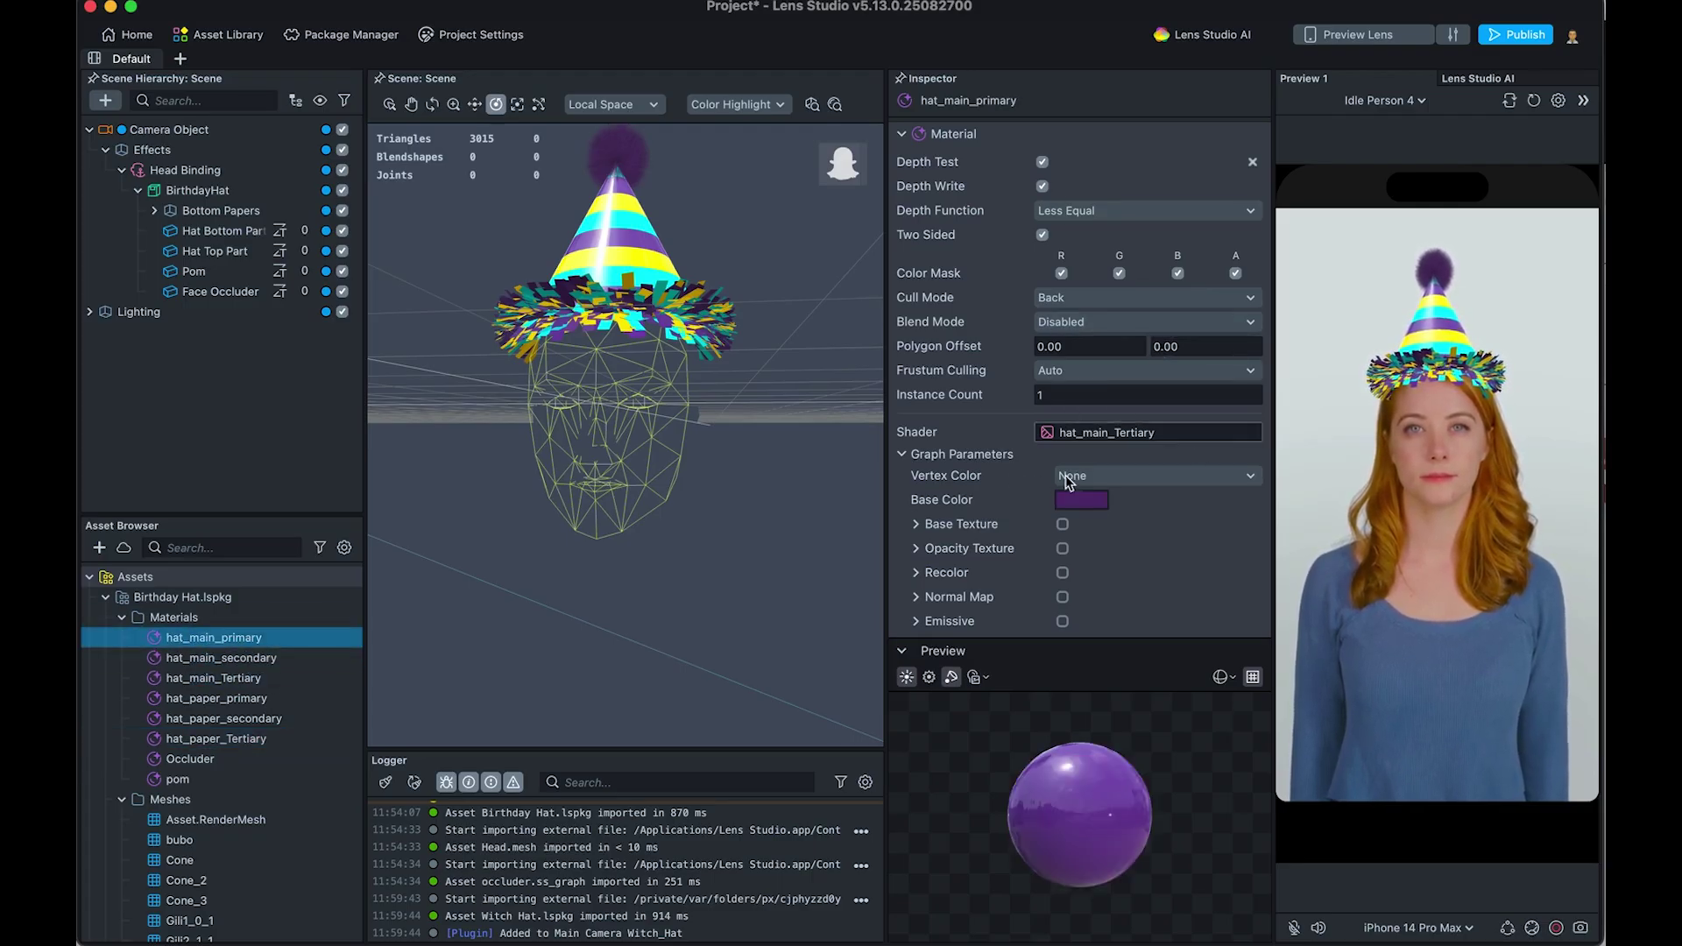
click(916, 526)
click(1082, 499)
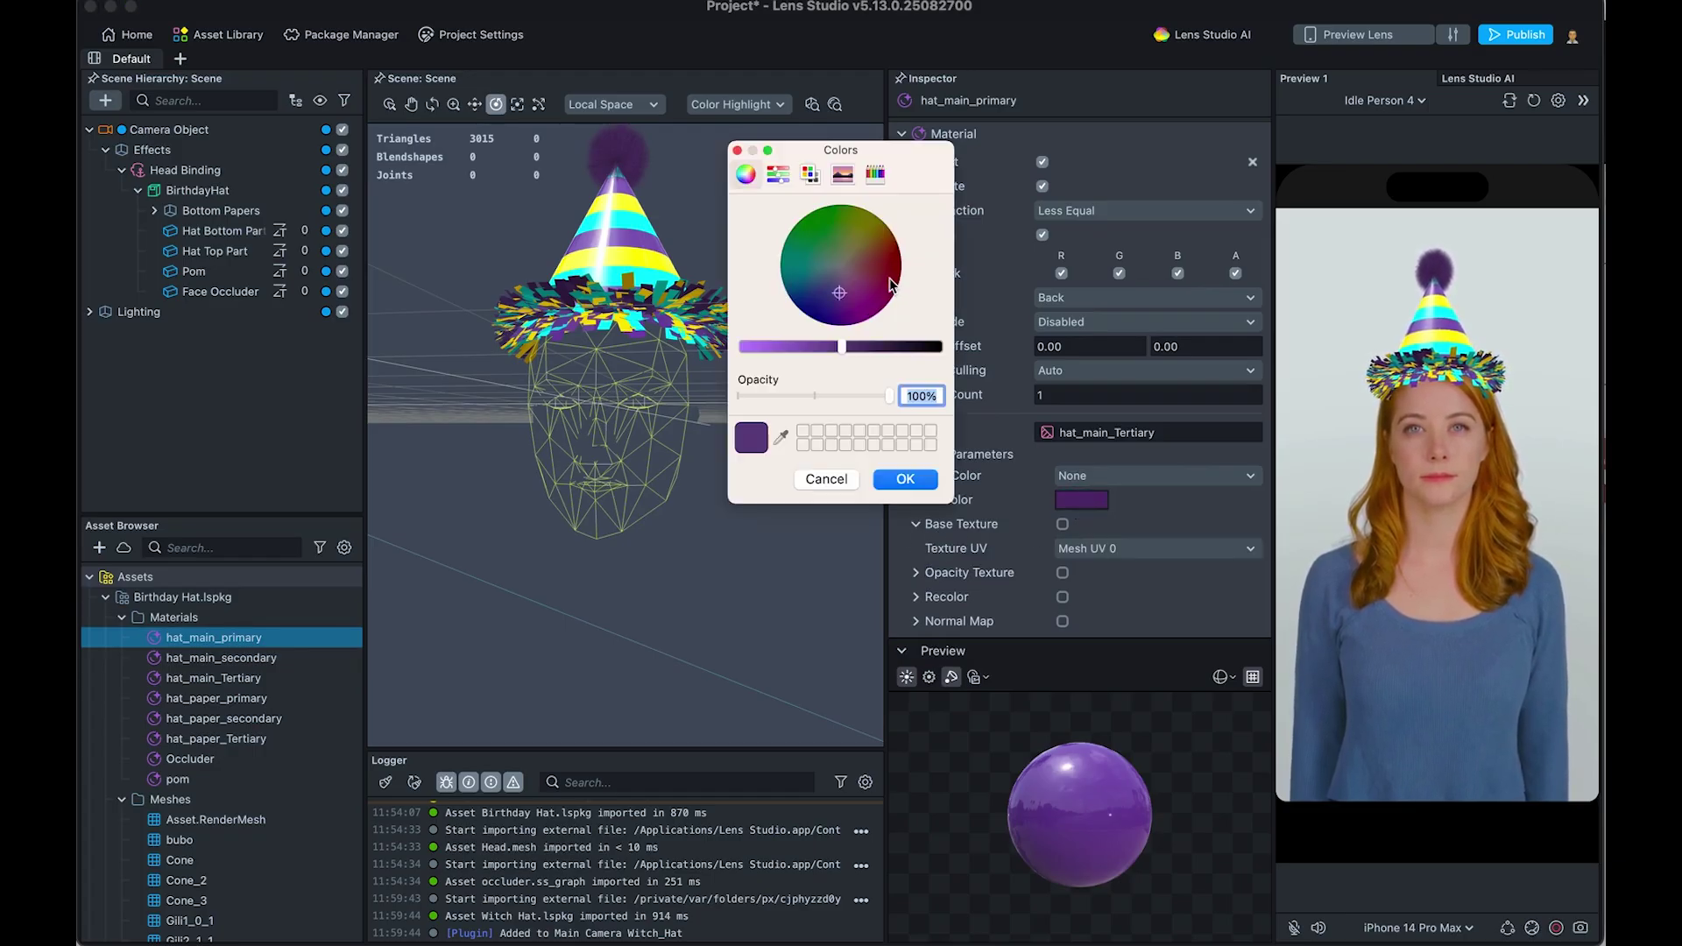
click(865, 269)
drag(867, 273, 901, 272)
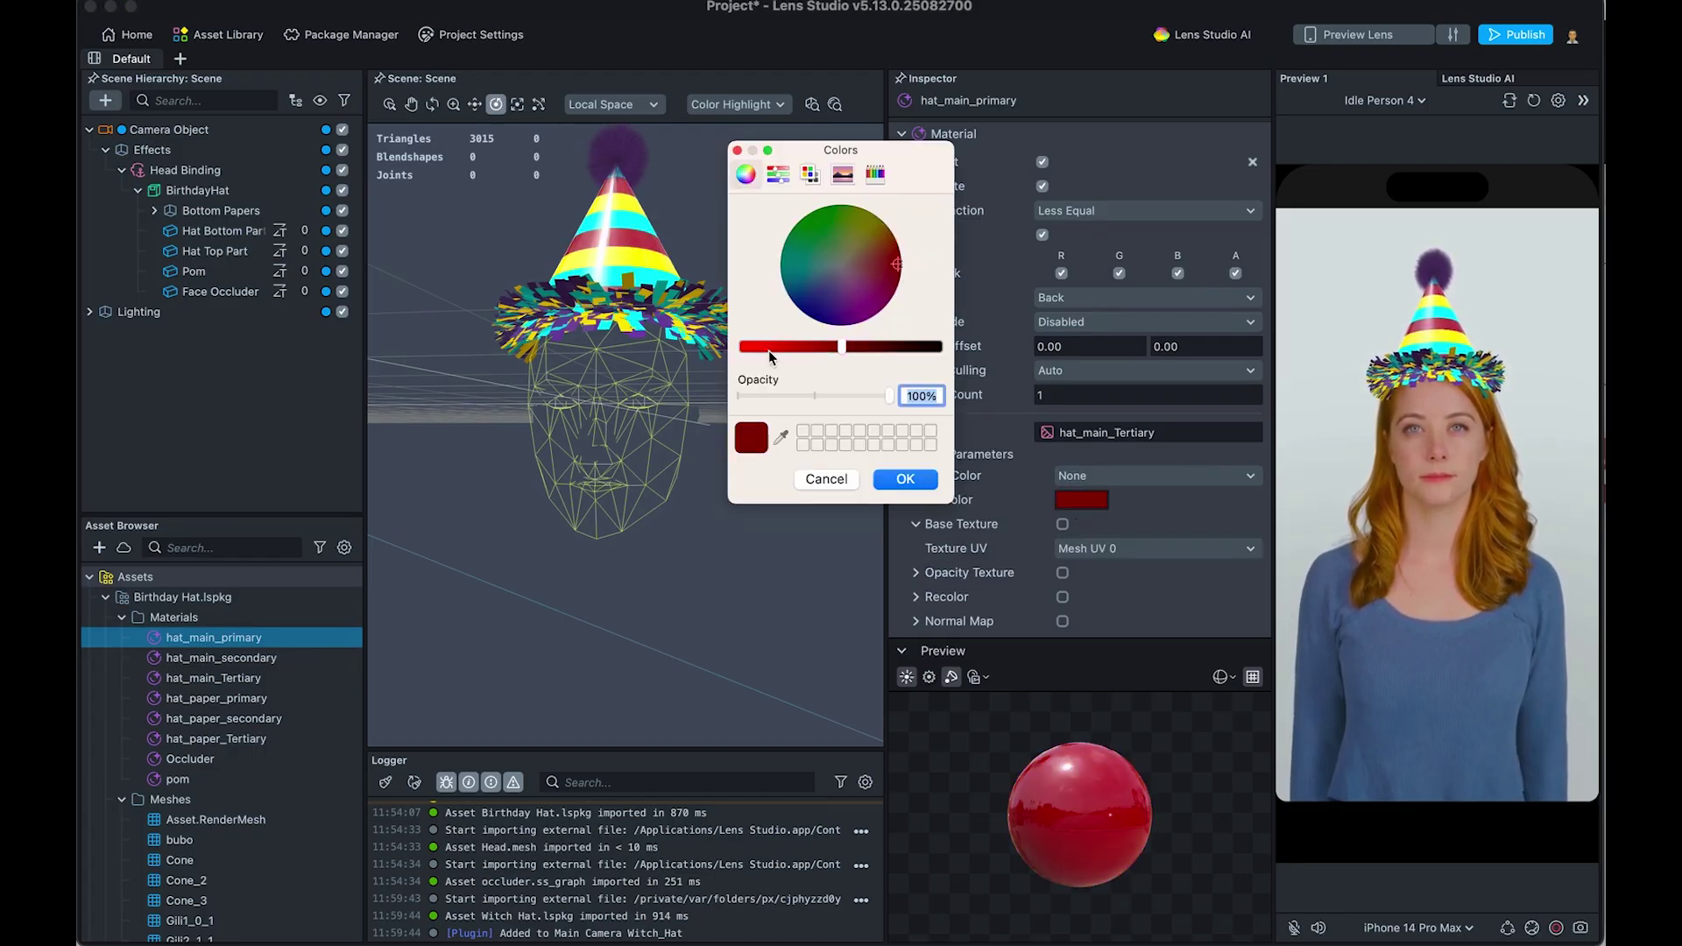
drag(775, 353, 741, 359)
click(918, 487)
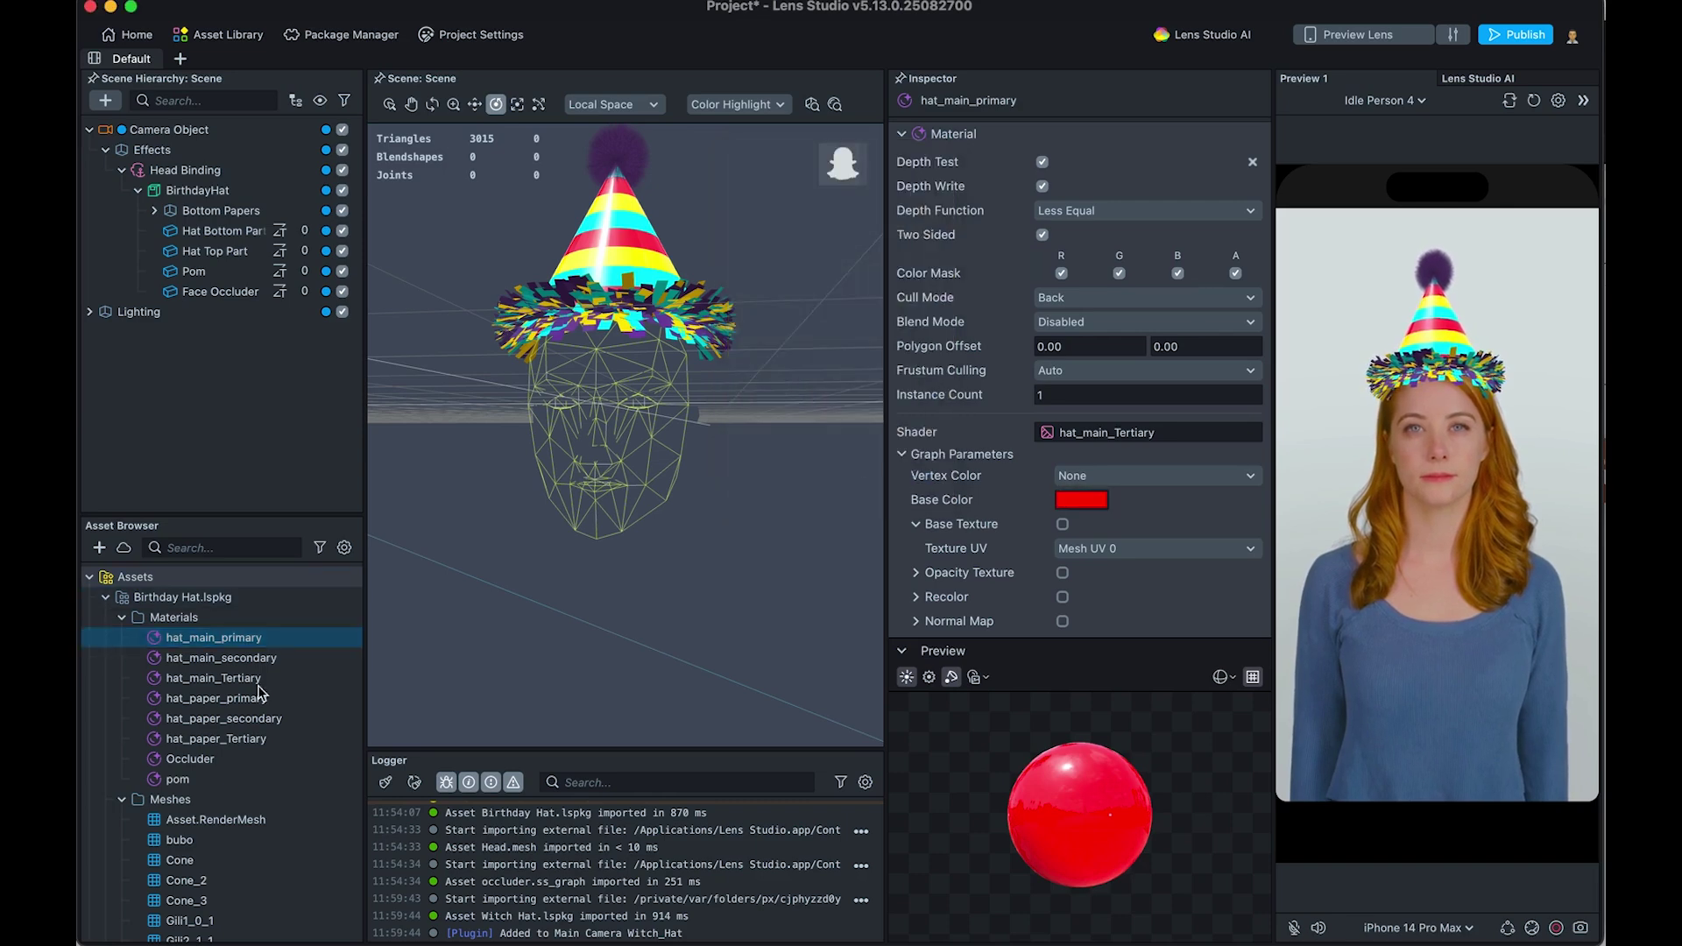
Step: Check the hat_main_secondary material and set the Base Color of the hat_paper_primary material to green
click(226, 663)
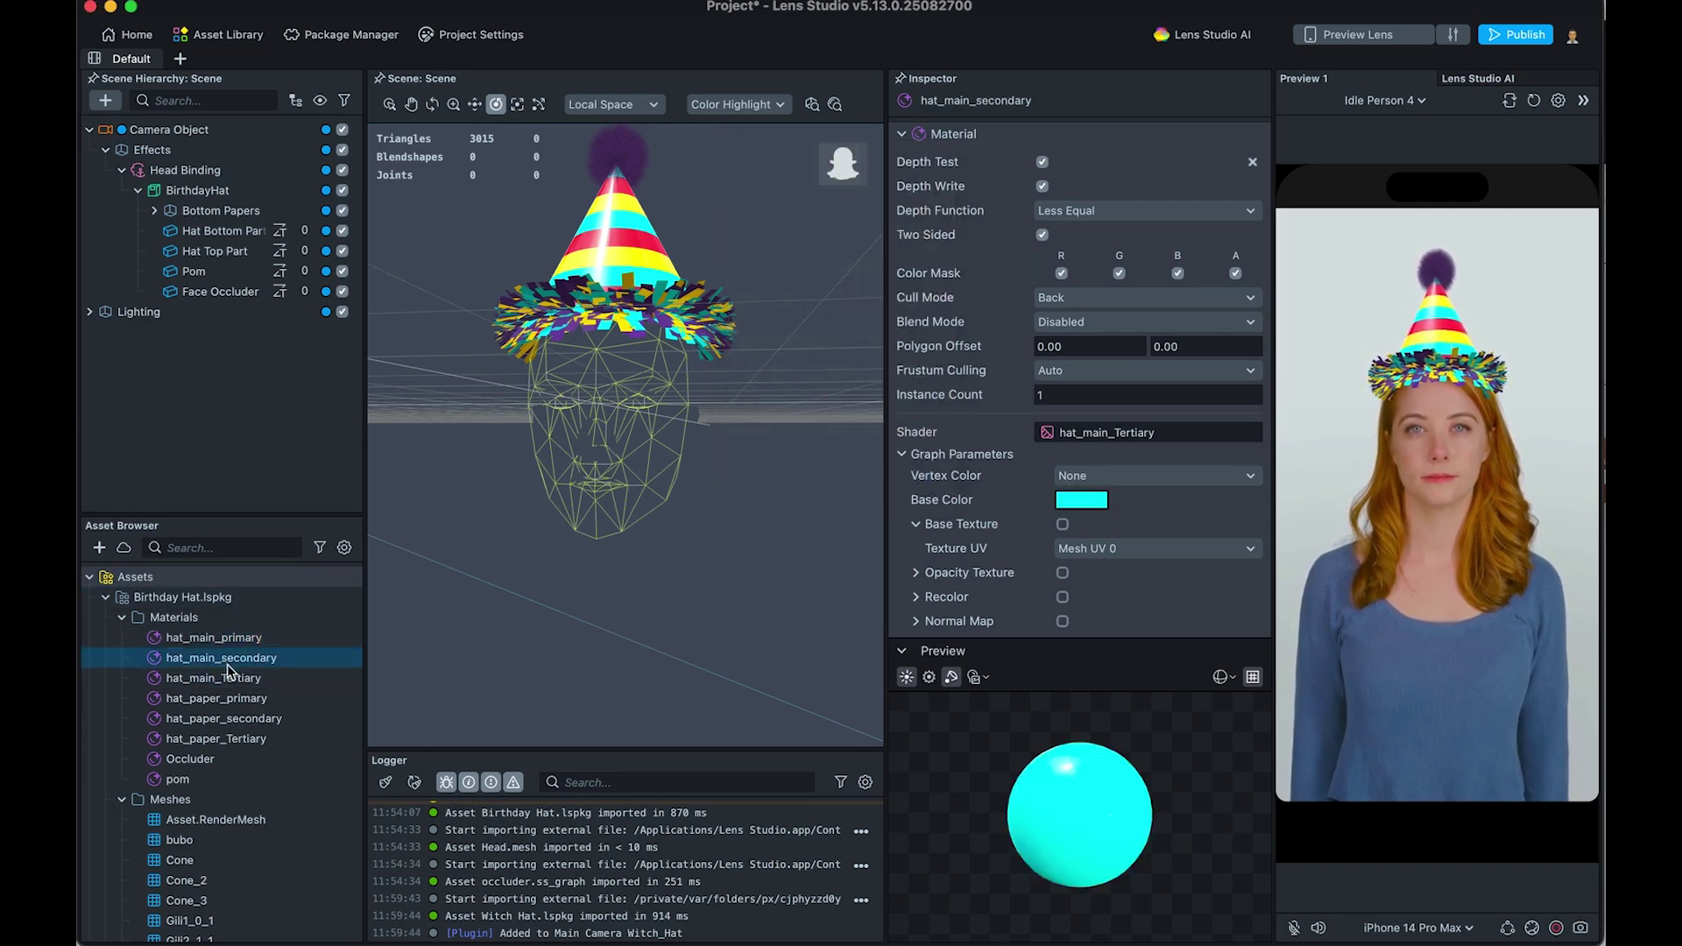
click(642, 282)
click(199, 701)
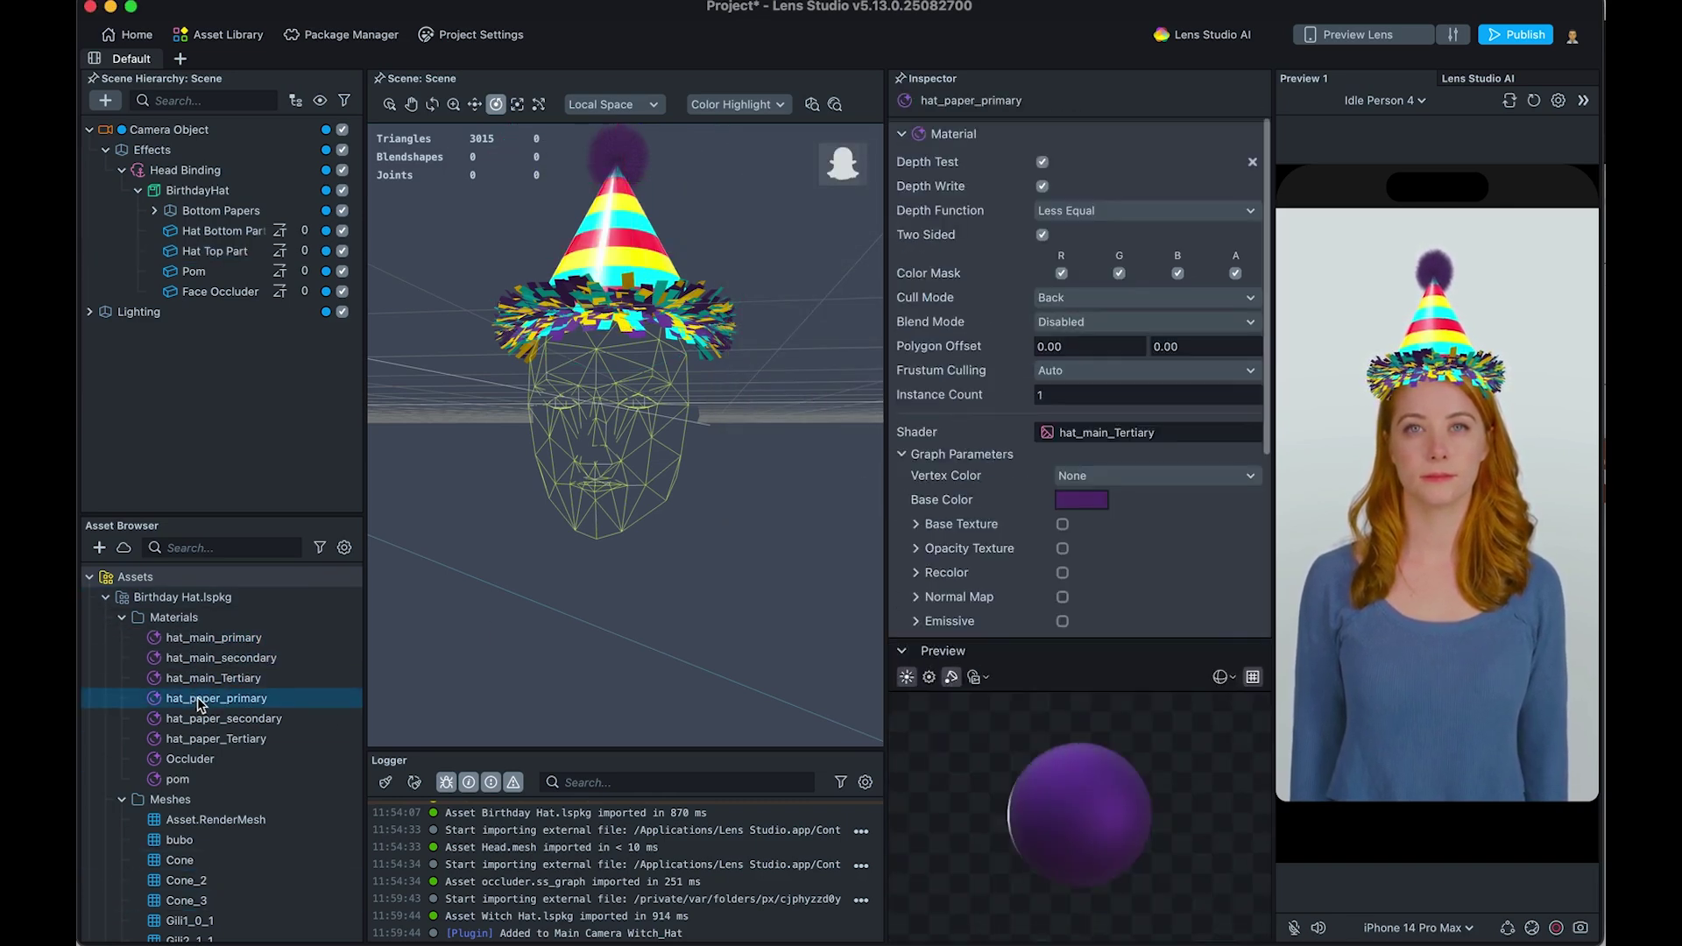
click(1081, 500)
click(815, 211)
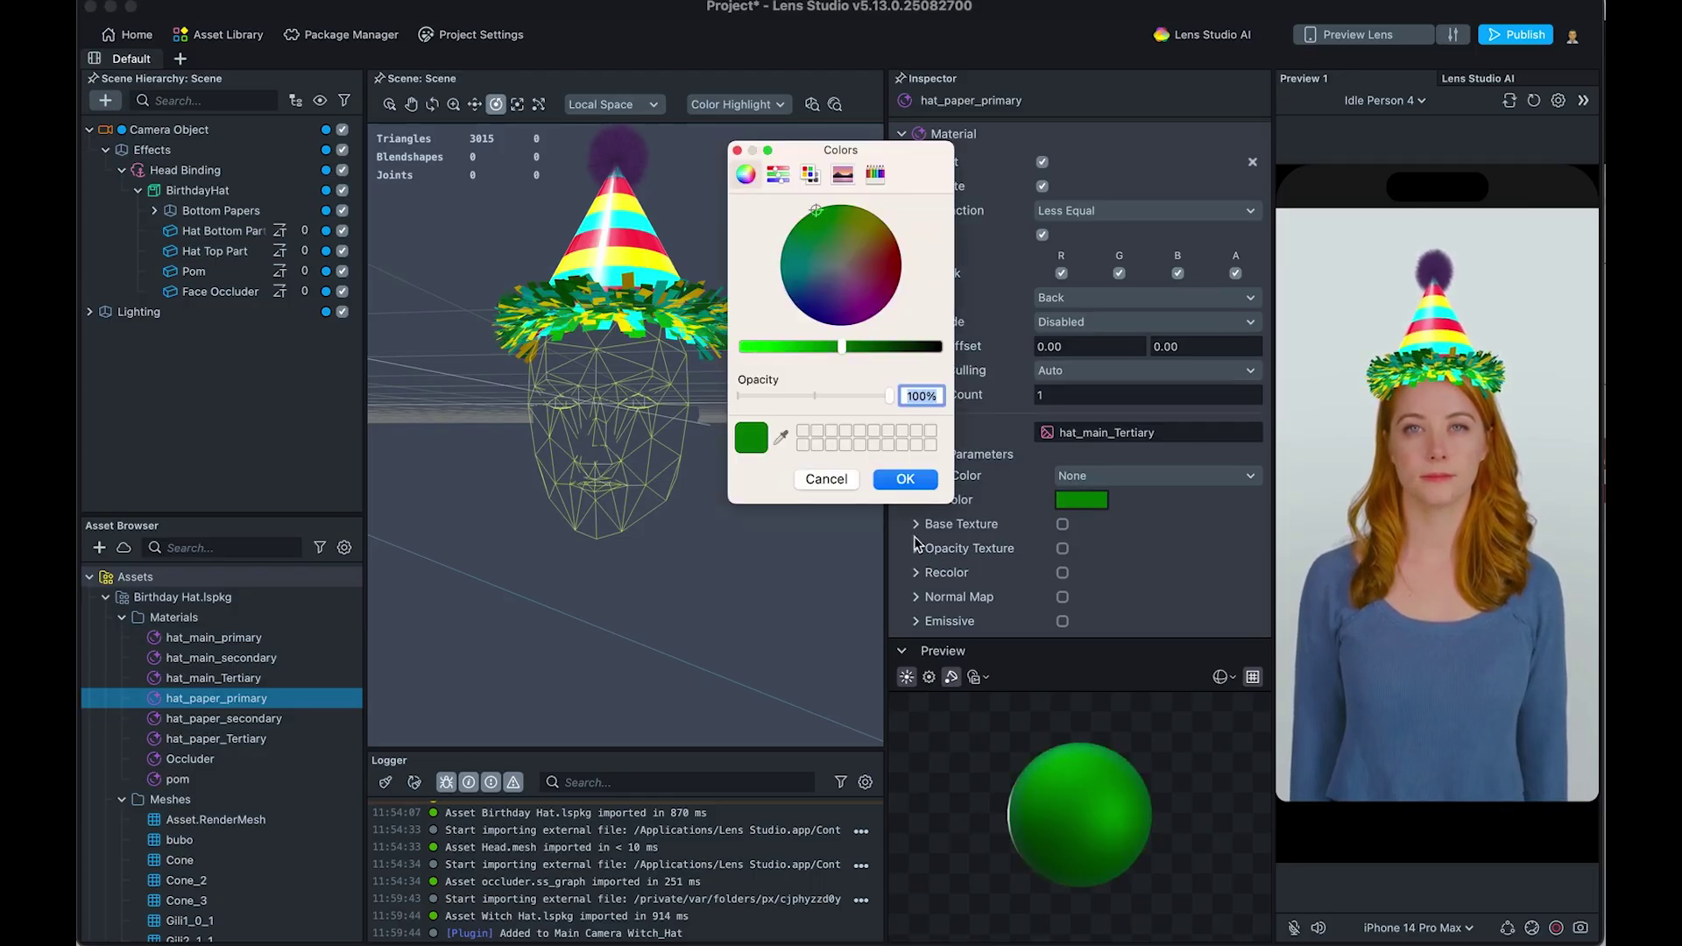
click(904, 479)
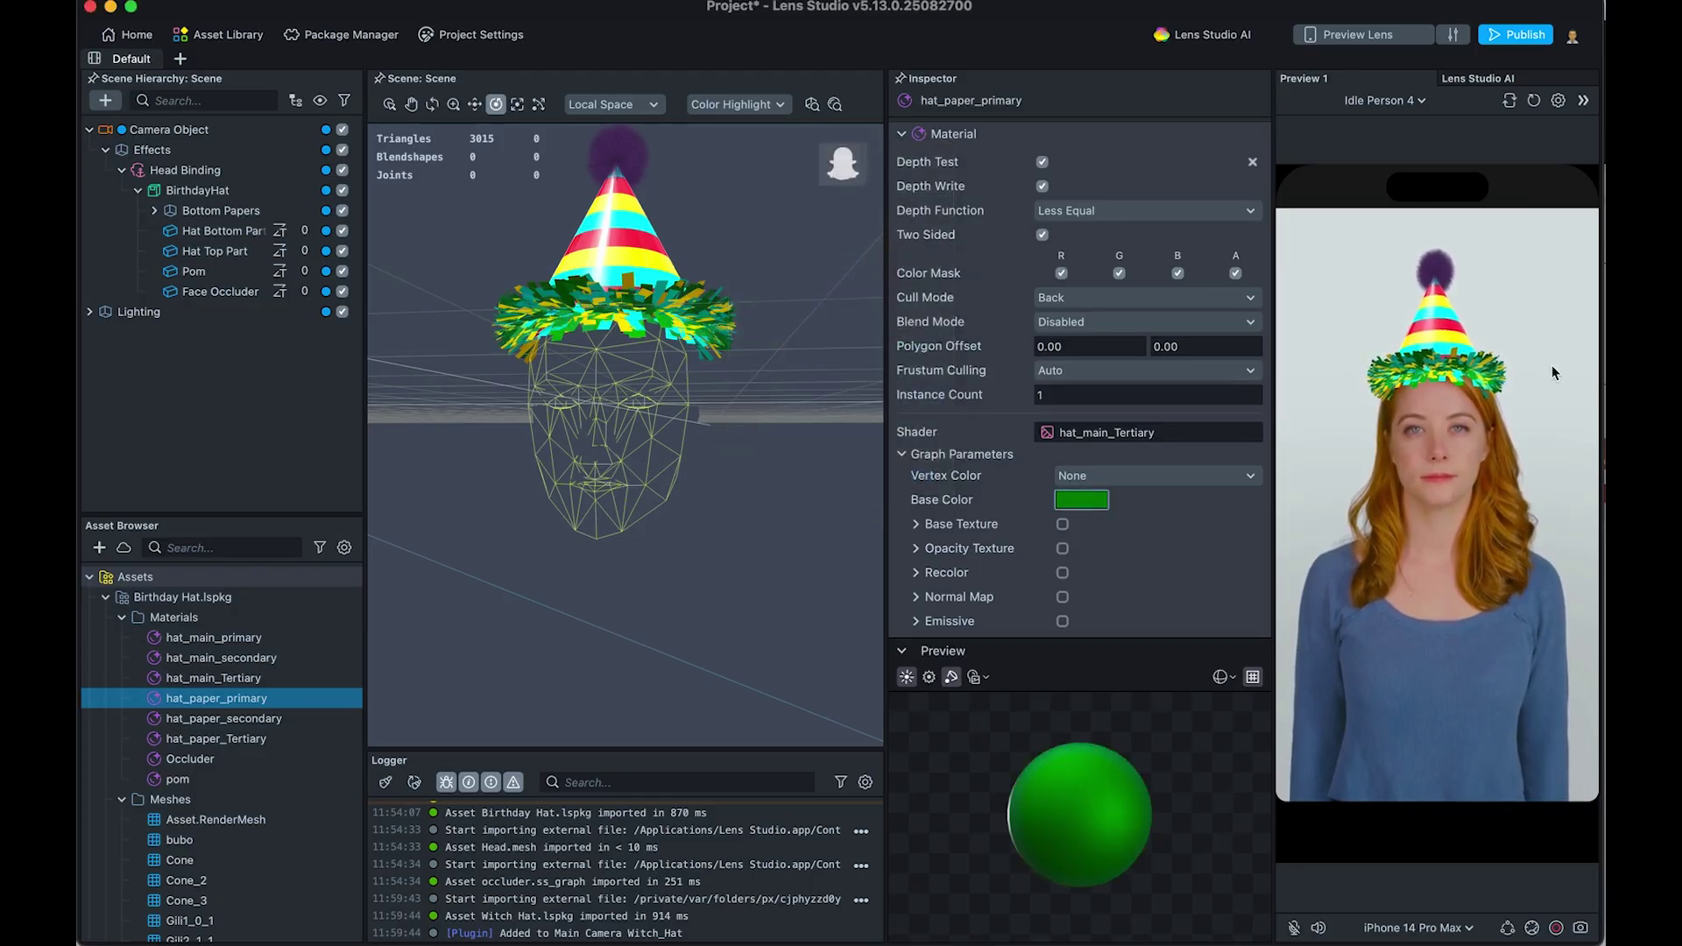
Step: Set the Base Color of the hat's pom material to bright magenta
click(600, 163)
click(184, 781)
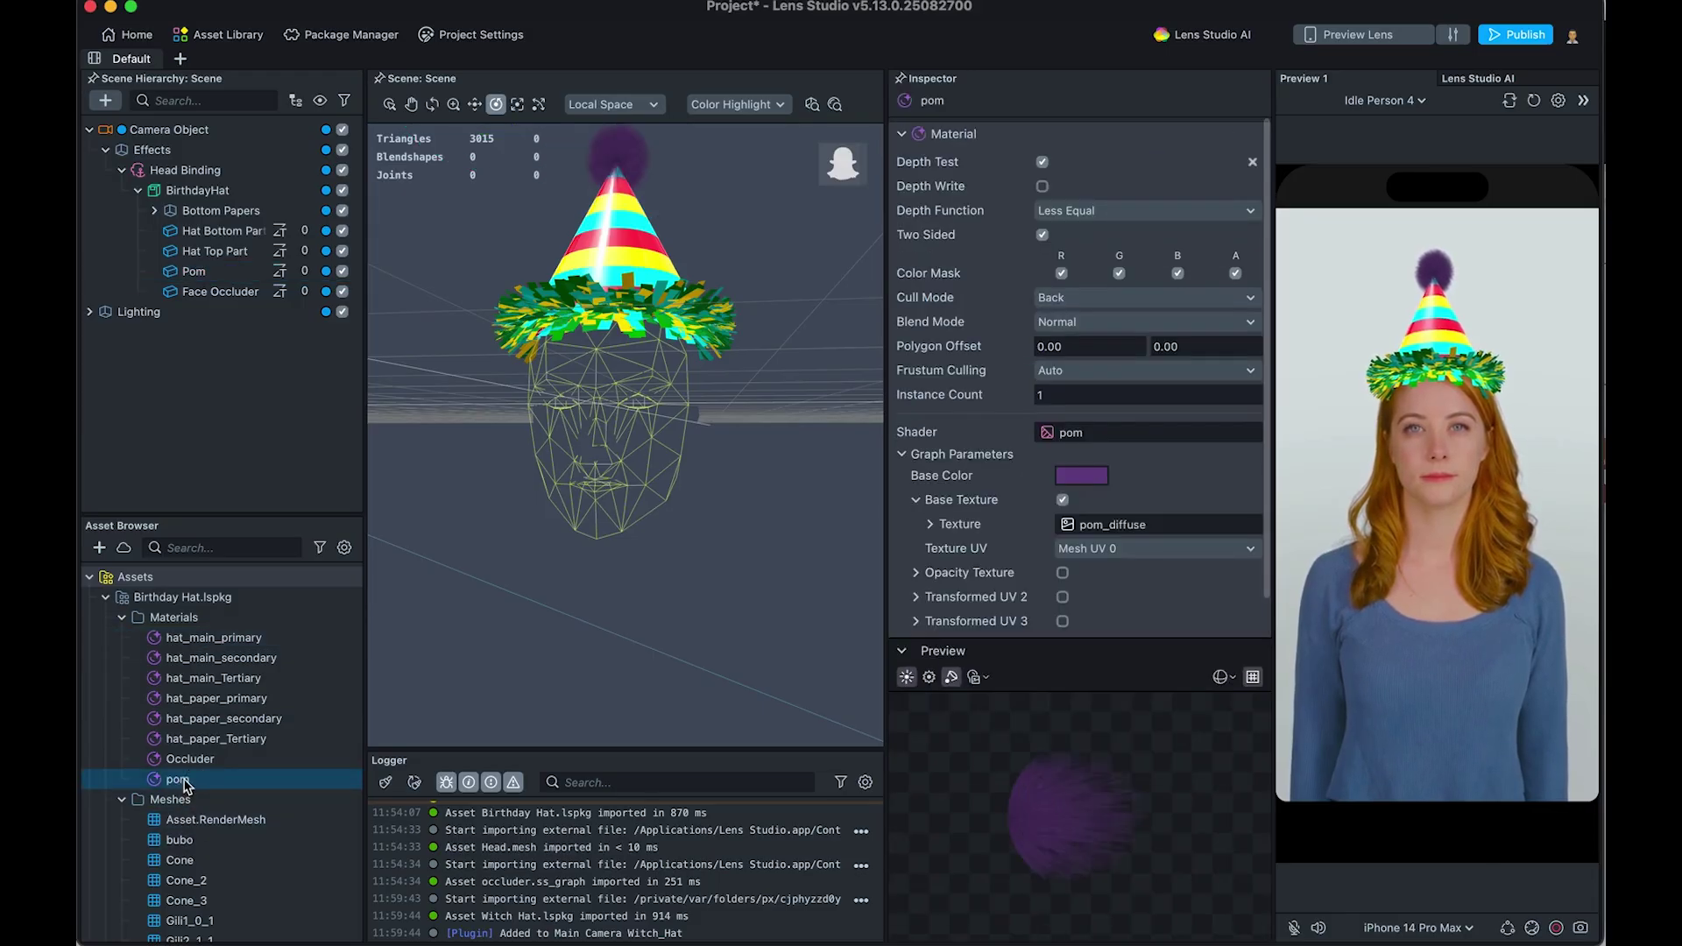
click(1081, 476)
drag(852, 268, 858, 217)
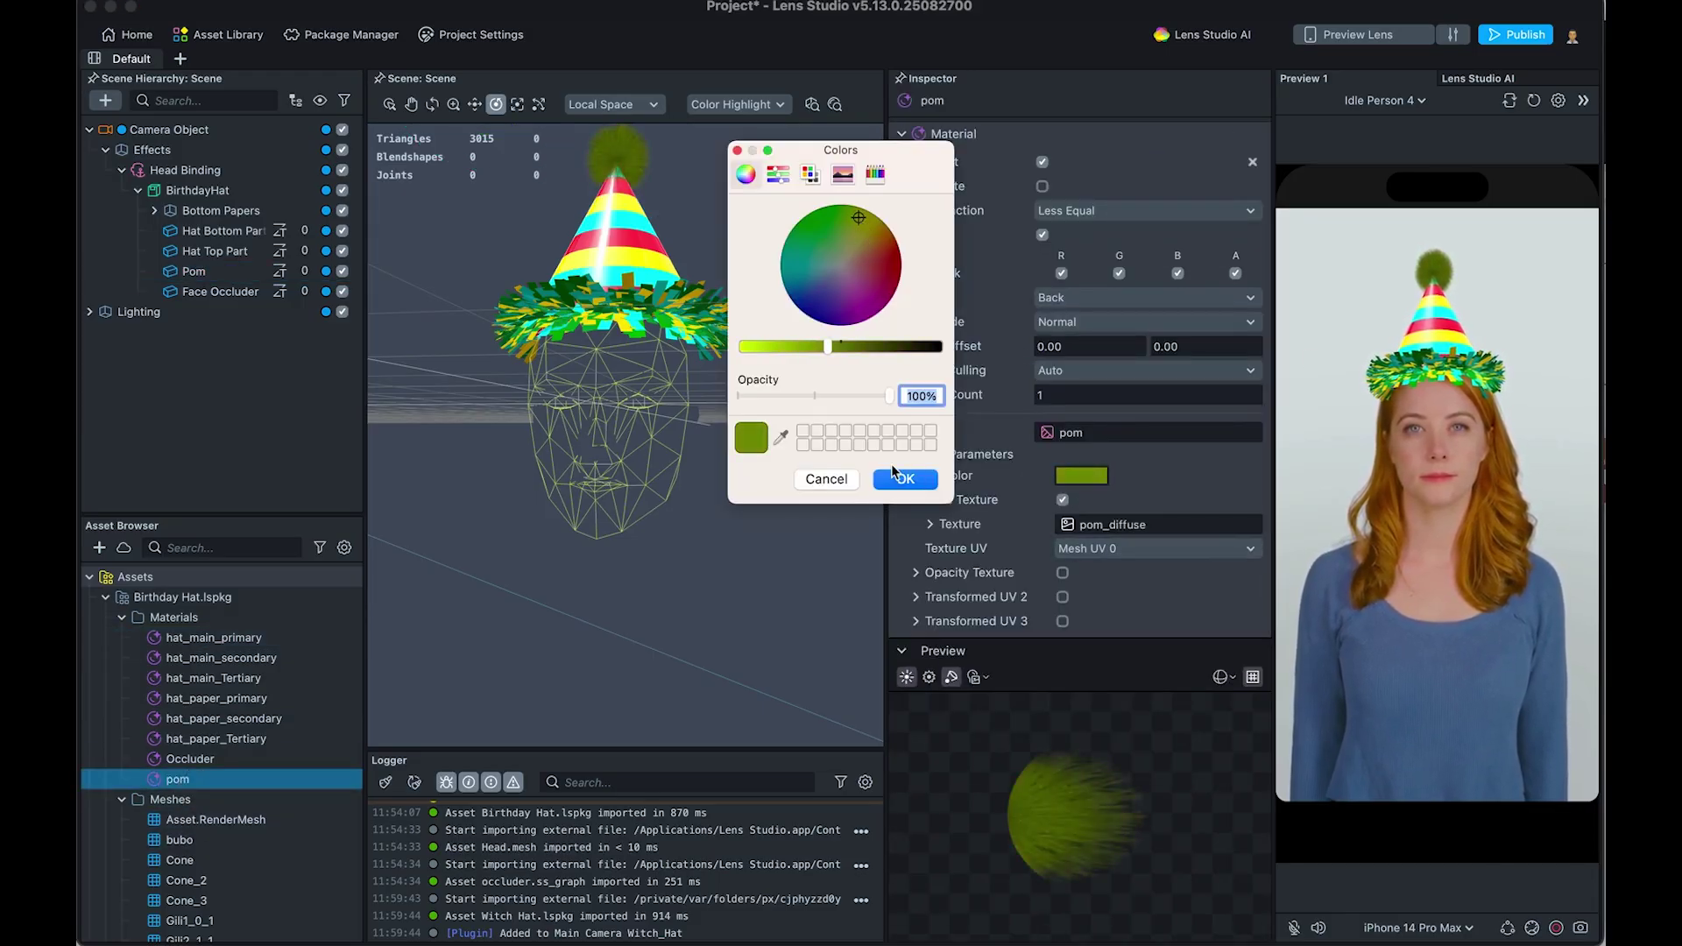
click(890, 261)
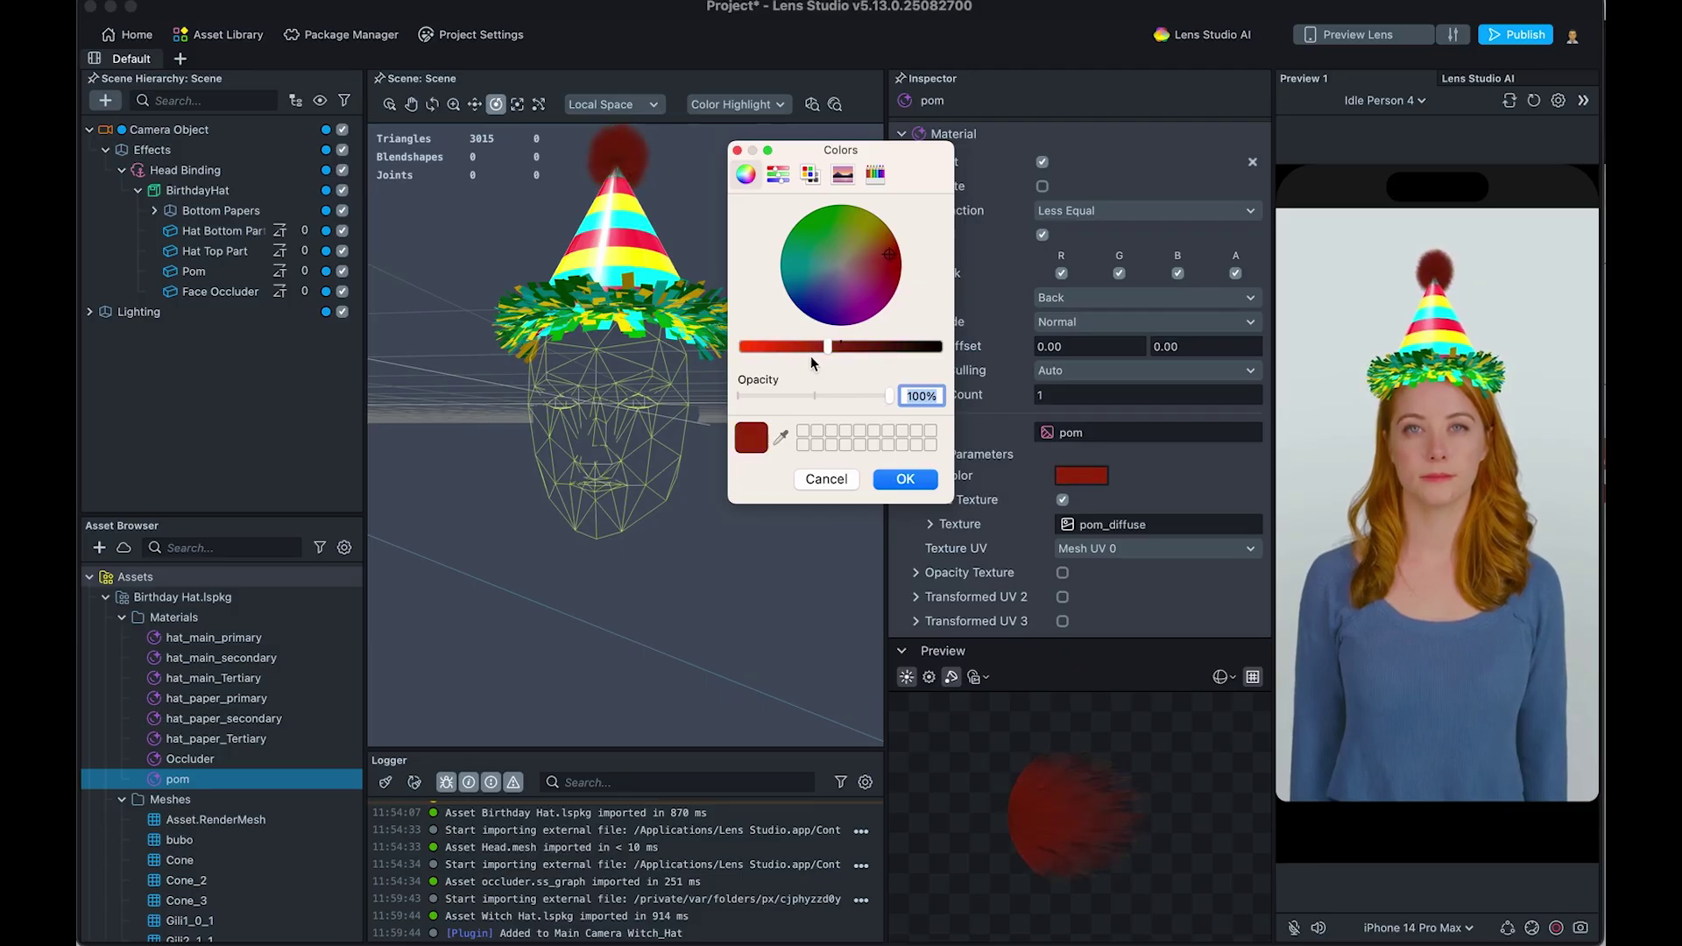
drag(811, 362, 769, 351)
click(873, 317)
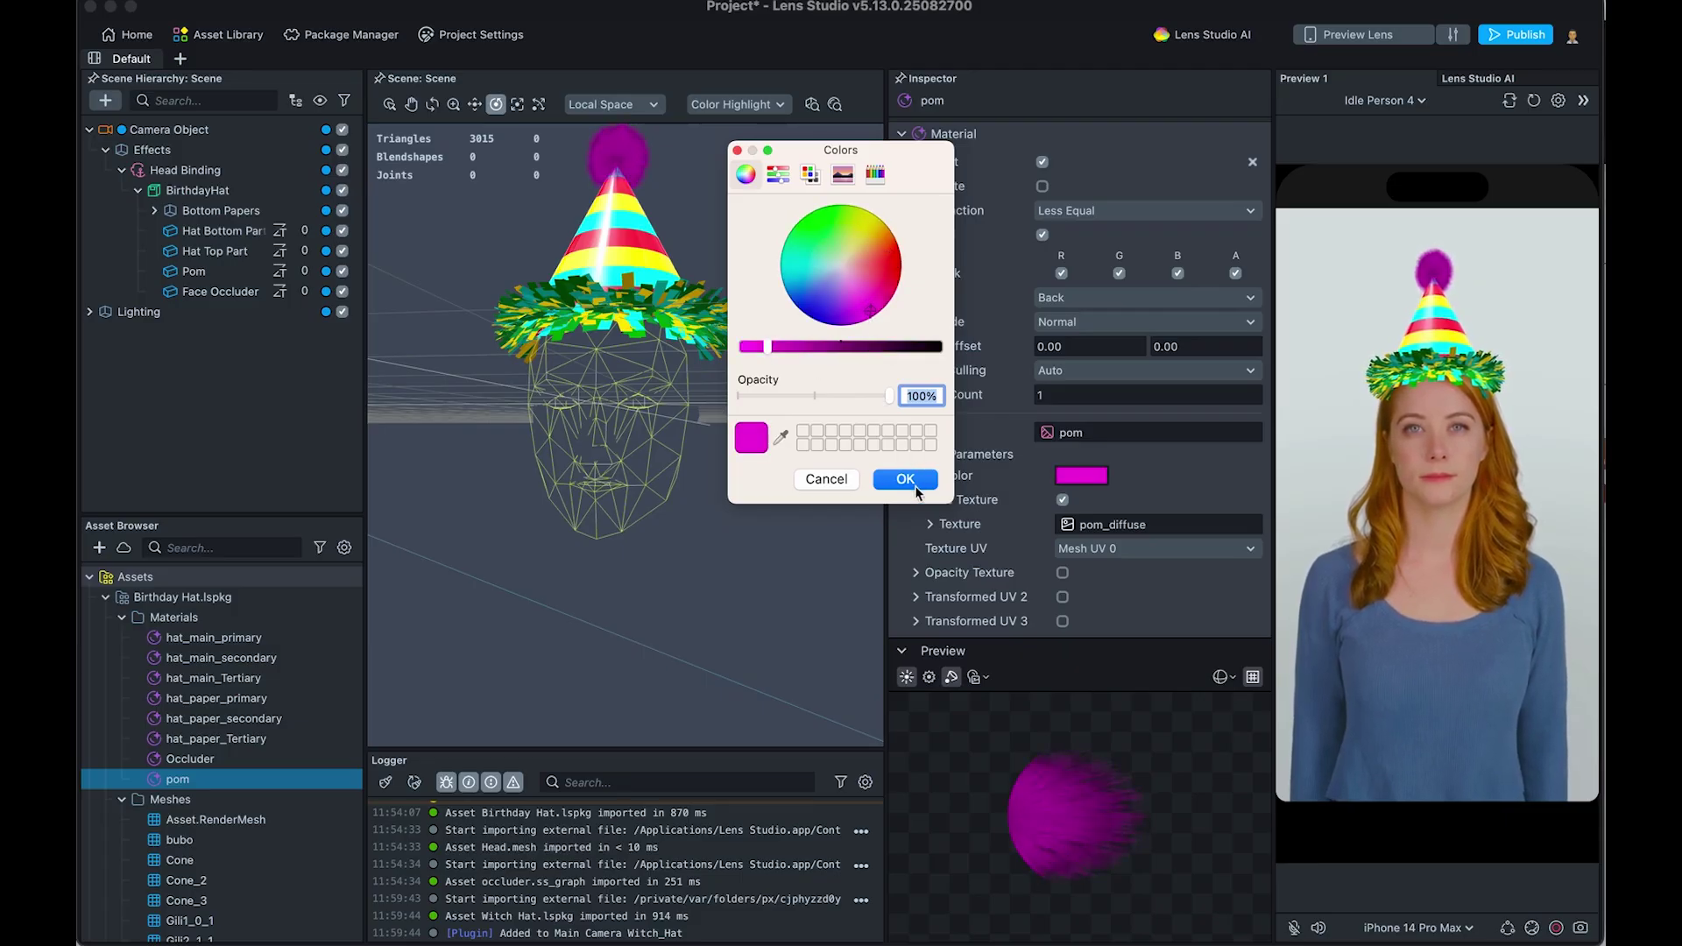
click(912, 482)
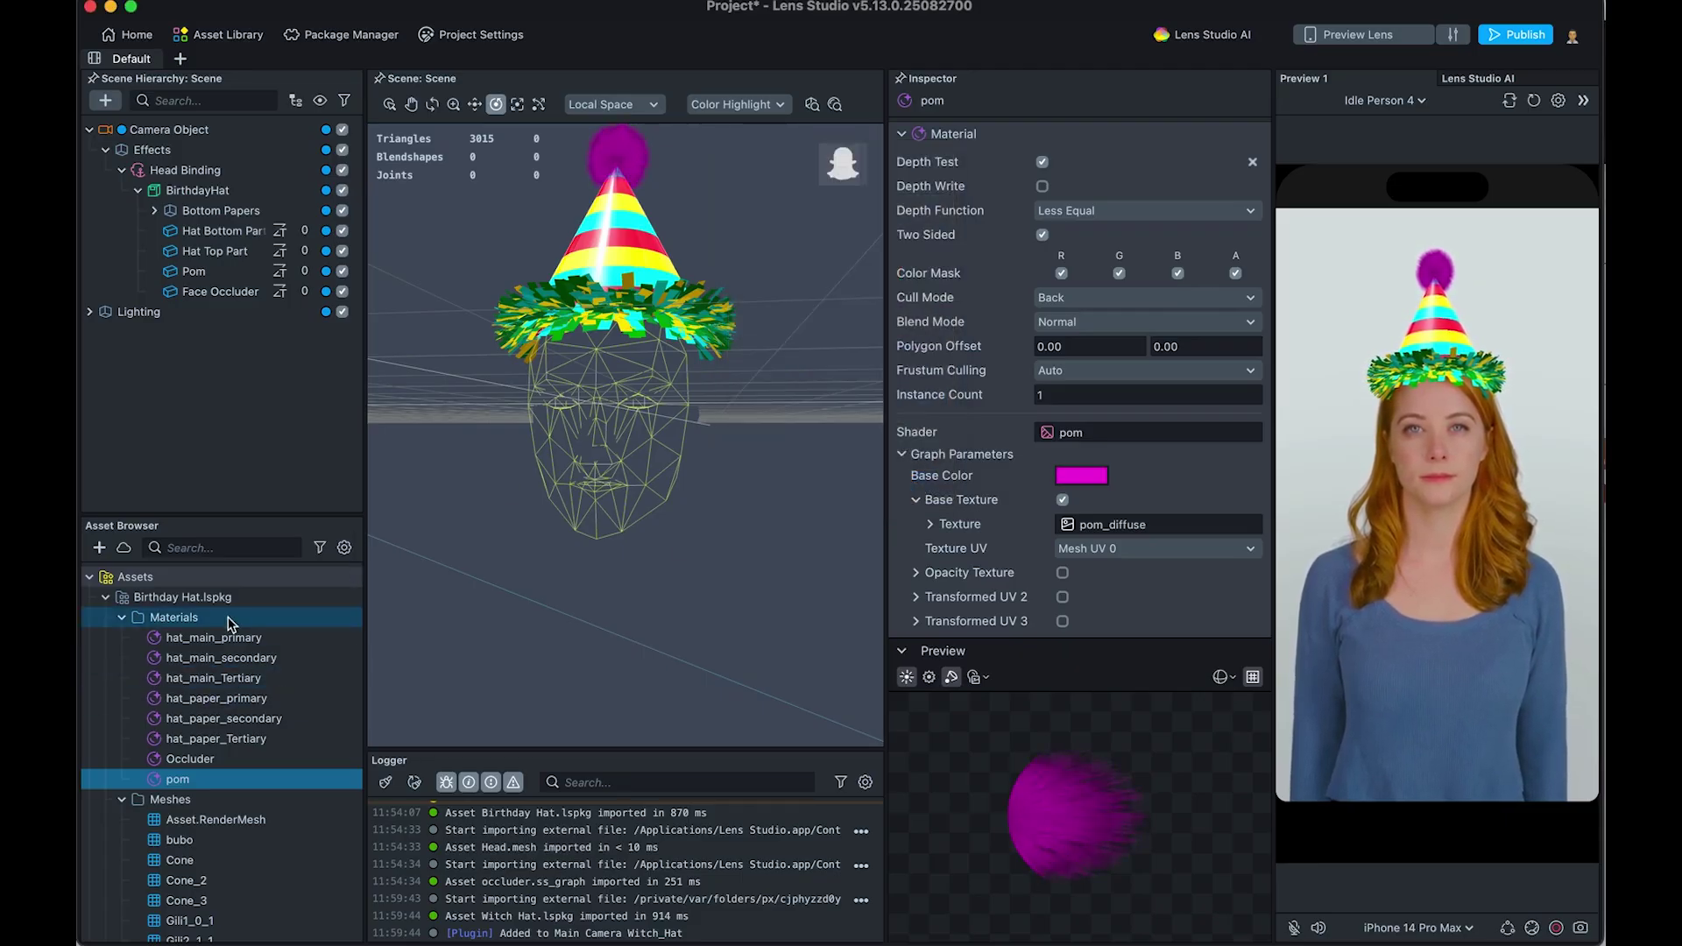
Step: Inspect the Birthday Hat.lspkg package's properties, available actions and folder contents
click(107, 597)
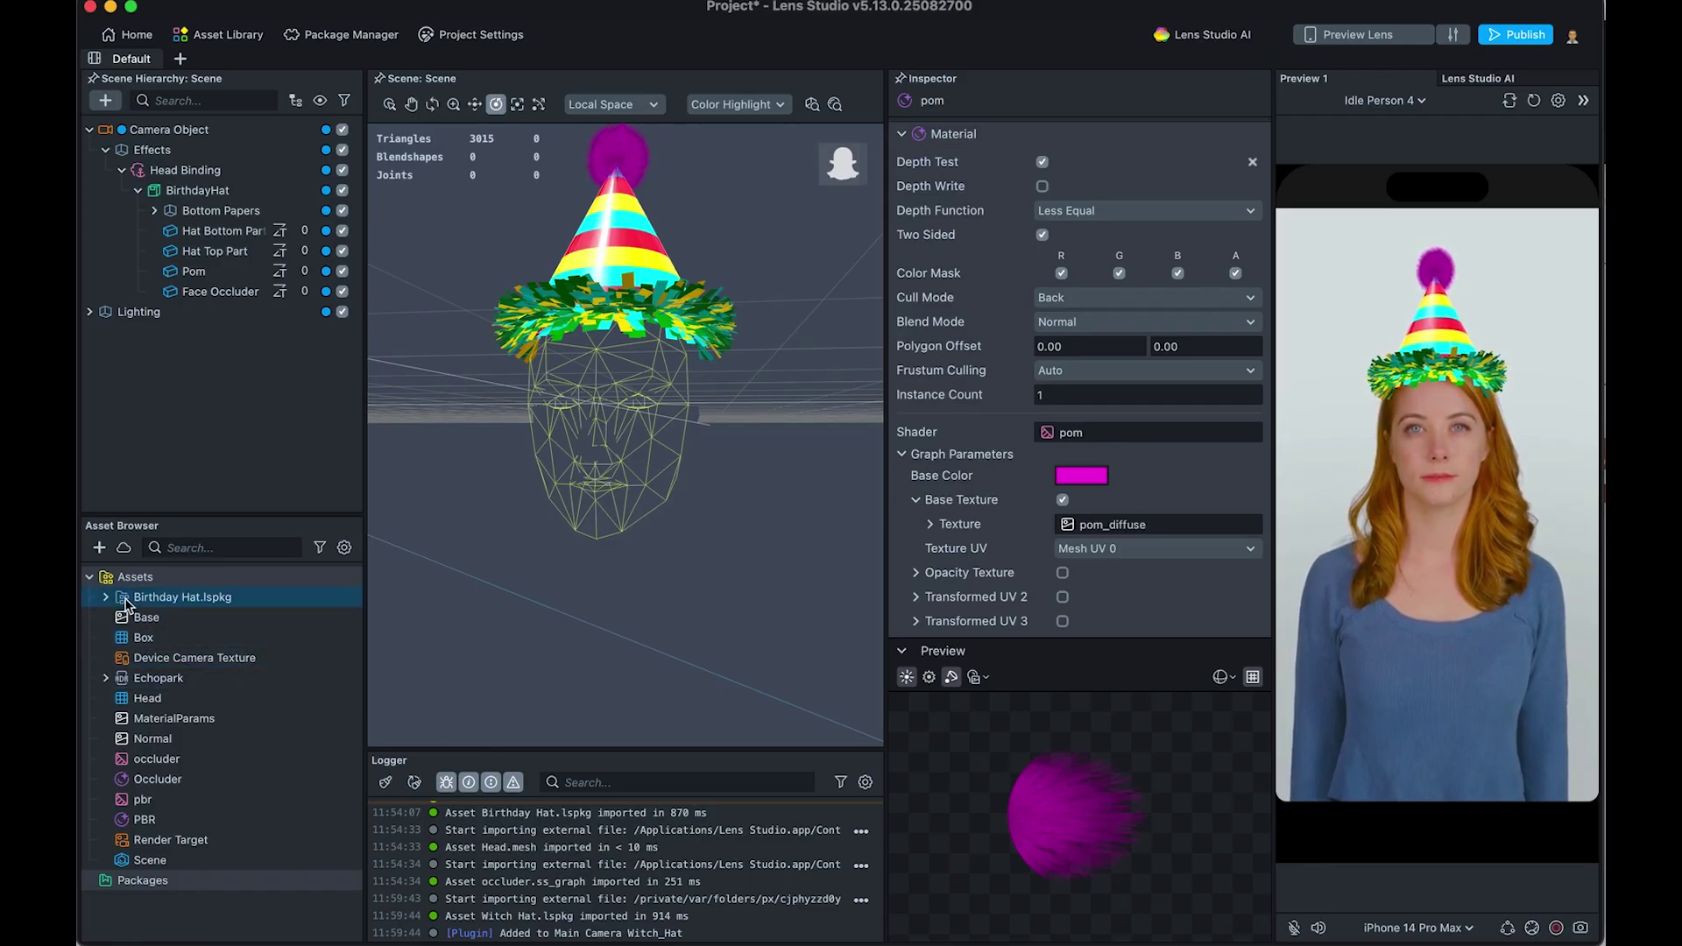
click(104, 599)
click(105, 598)
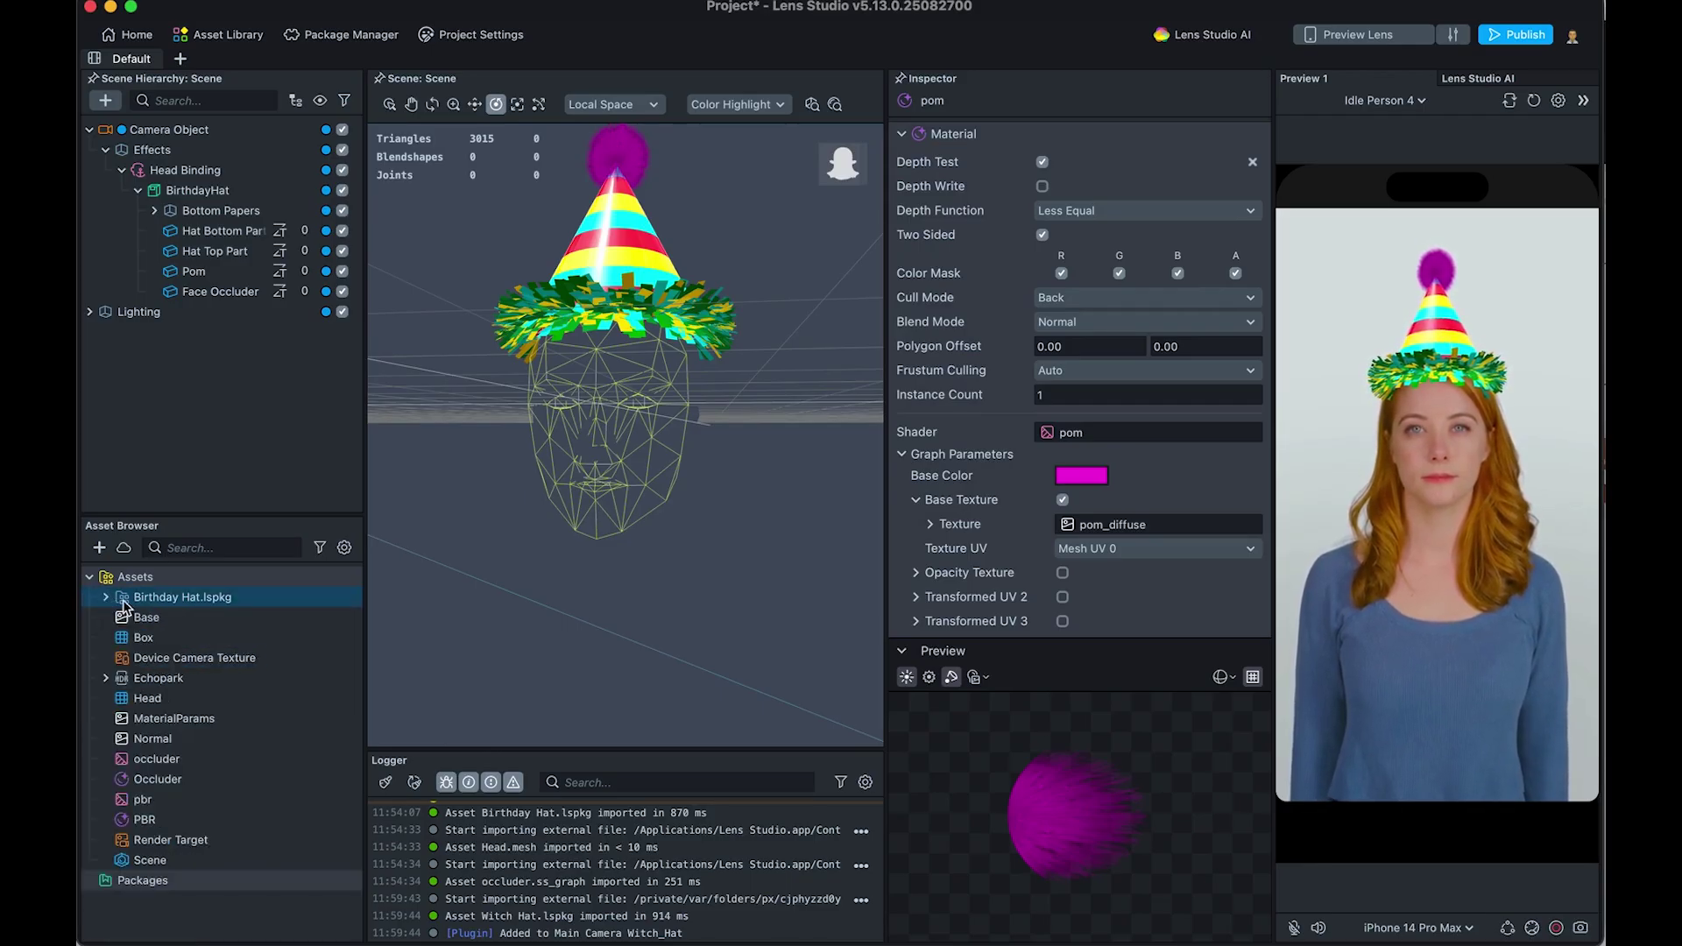
right_click(125, 603)
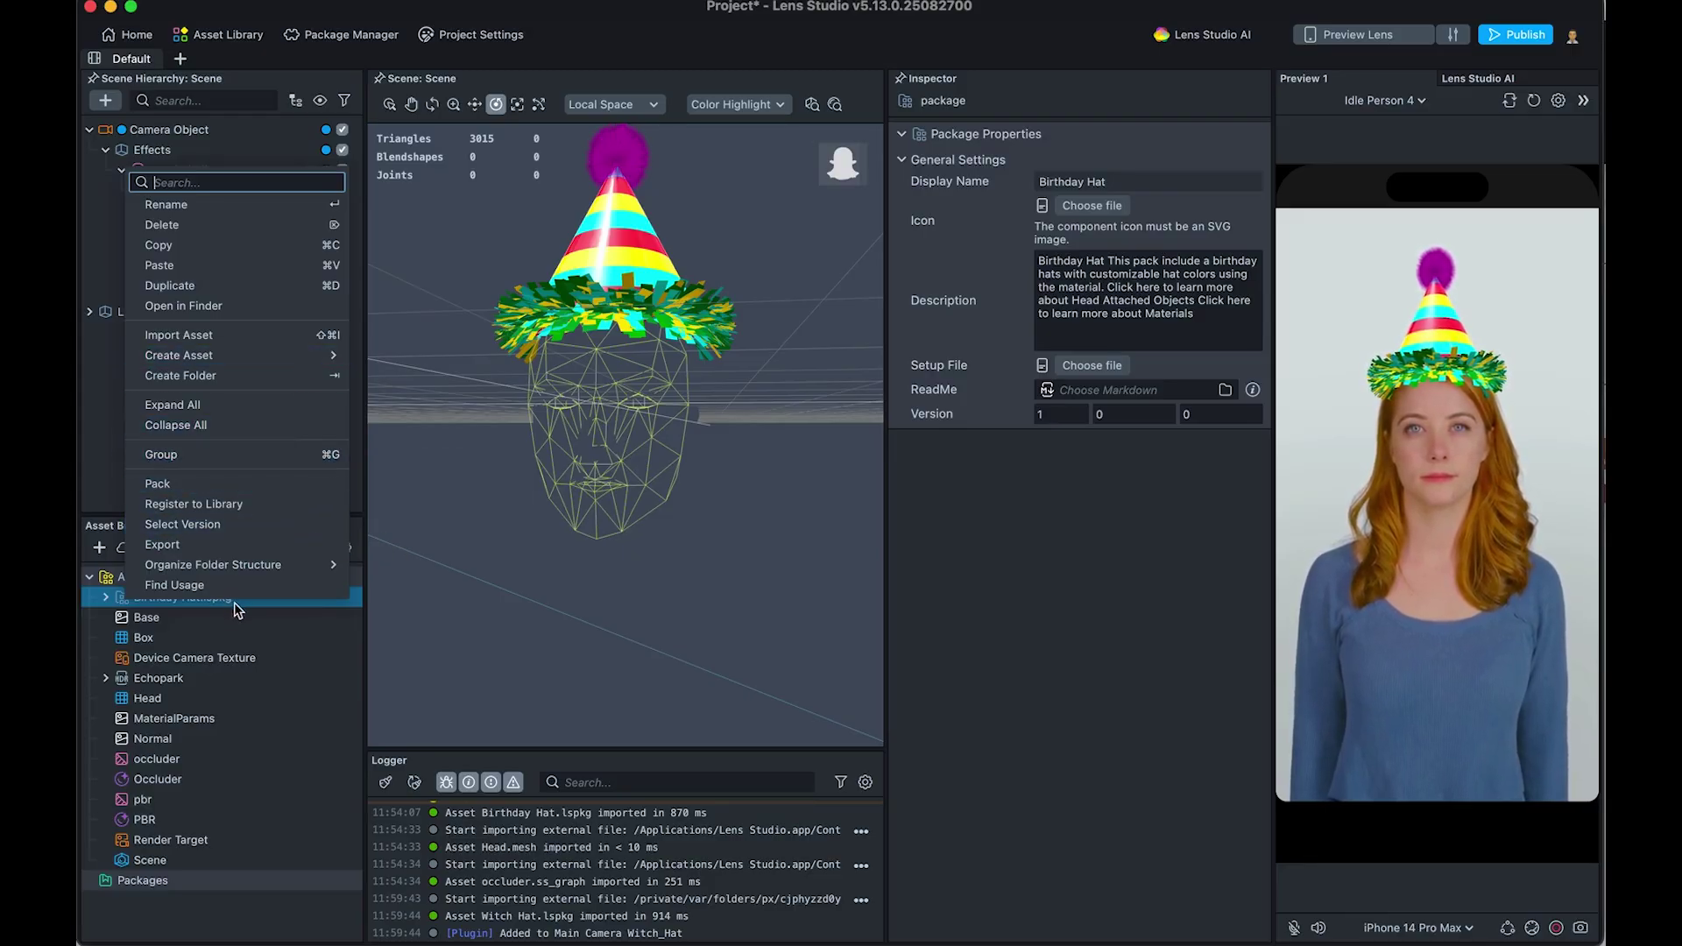
click(143, 637)
click(105, 597)
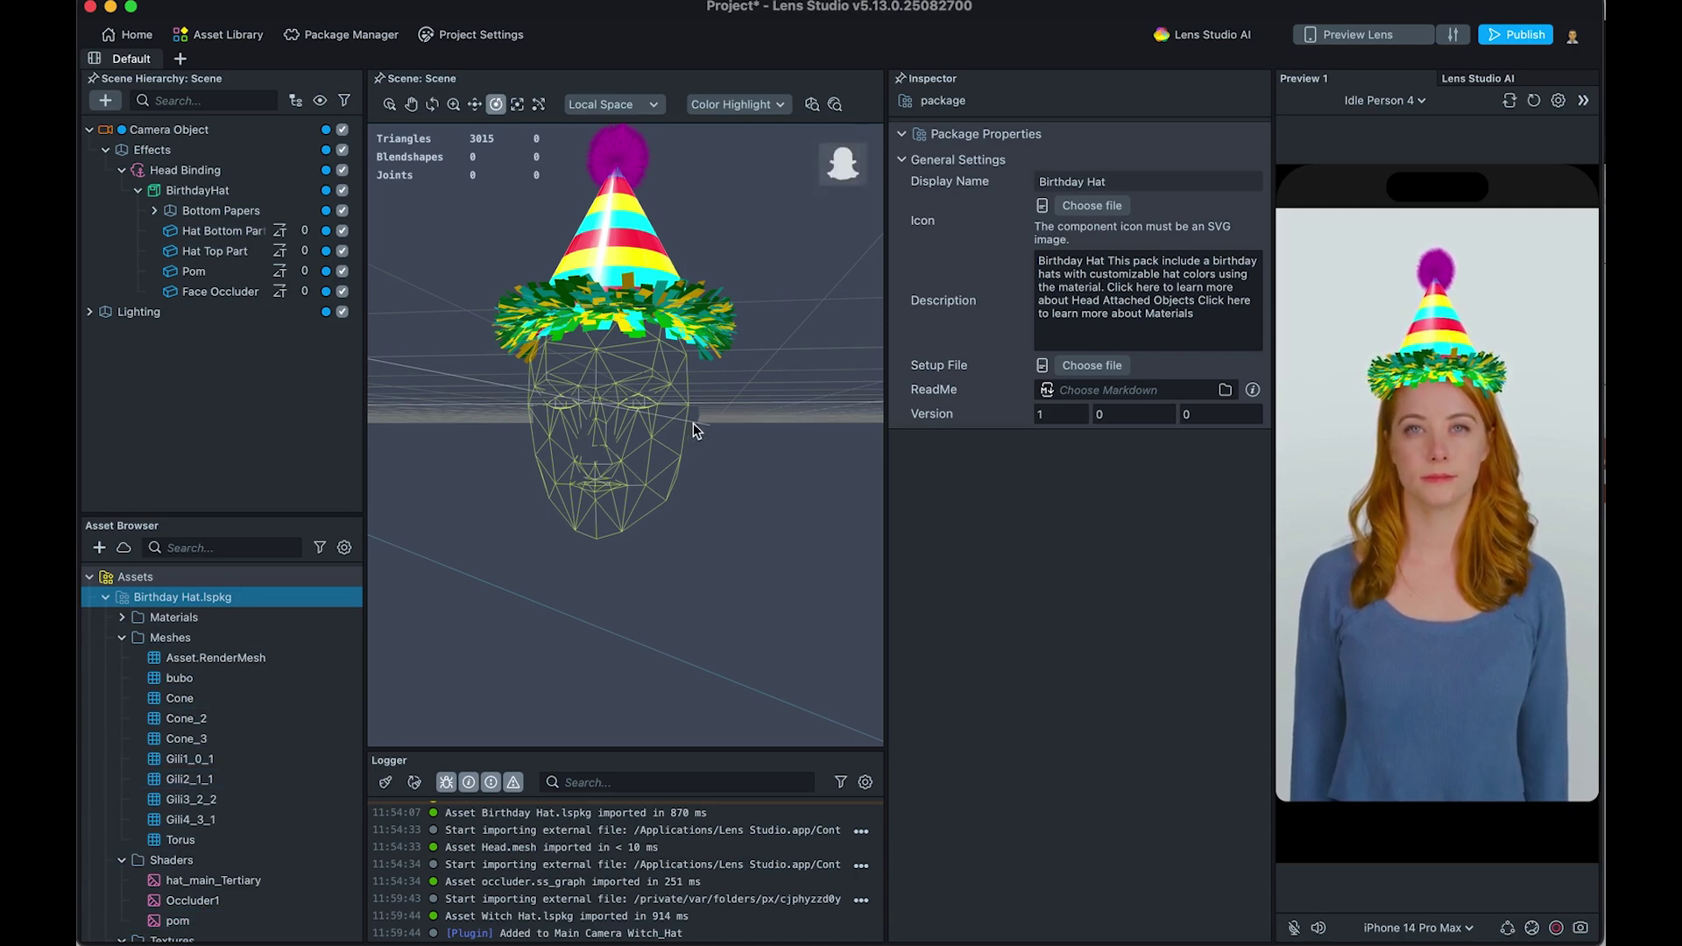
Step: View the hat from another angle and browse the 3D category of the Asset Library
alt+drag(592, 401, 454, 286)
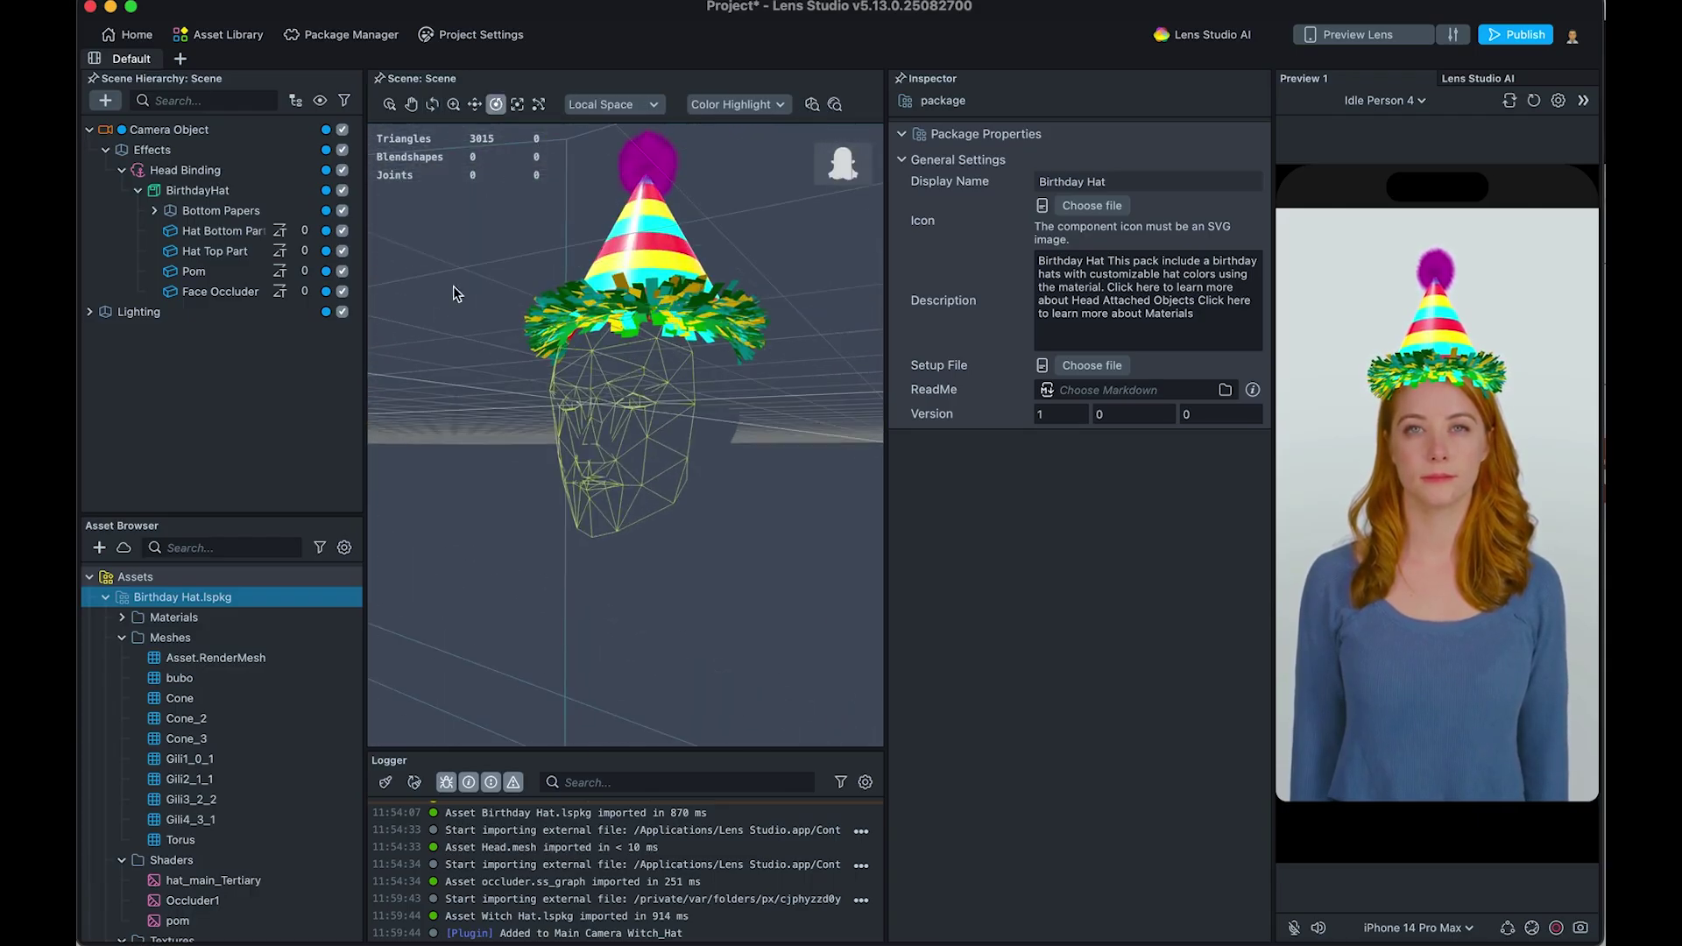
click(223, 34)
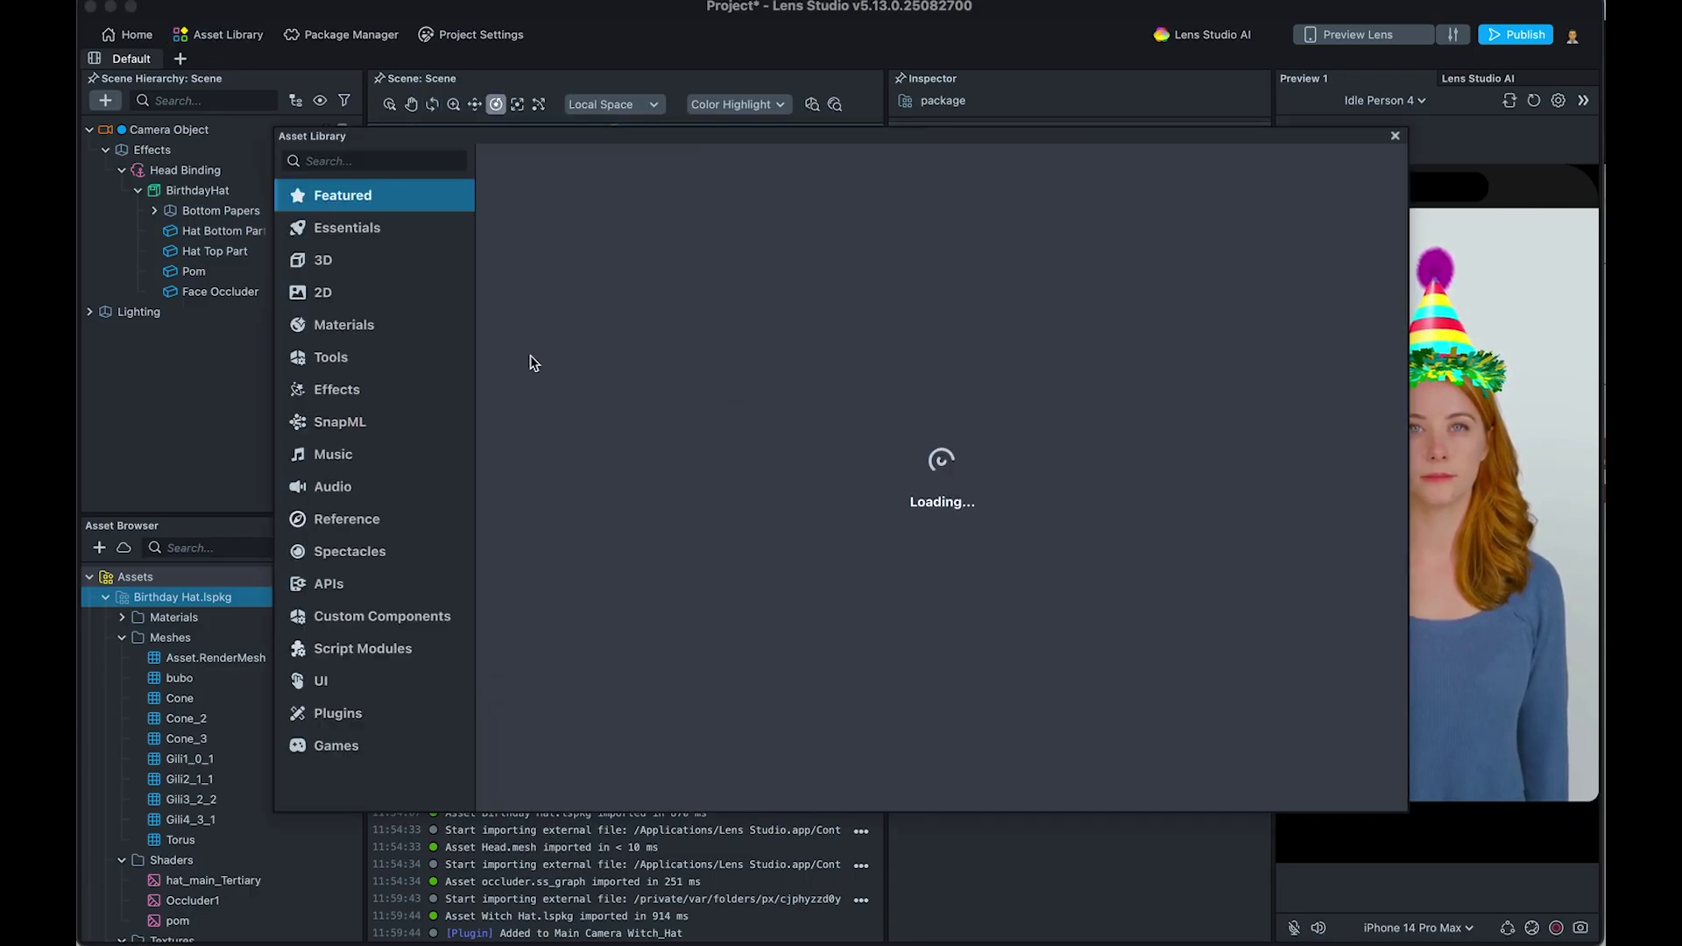
click(430, 263)
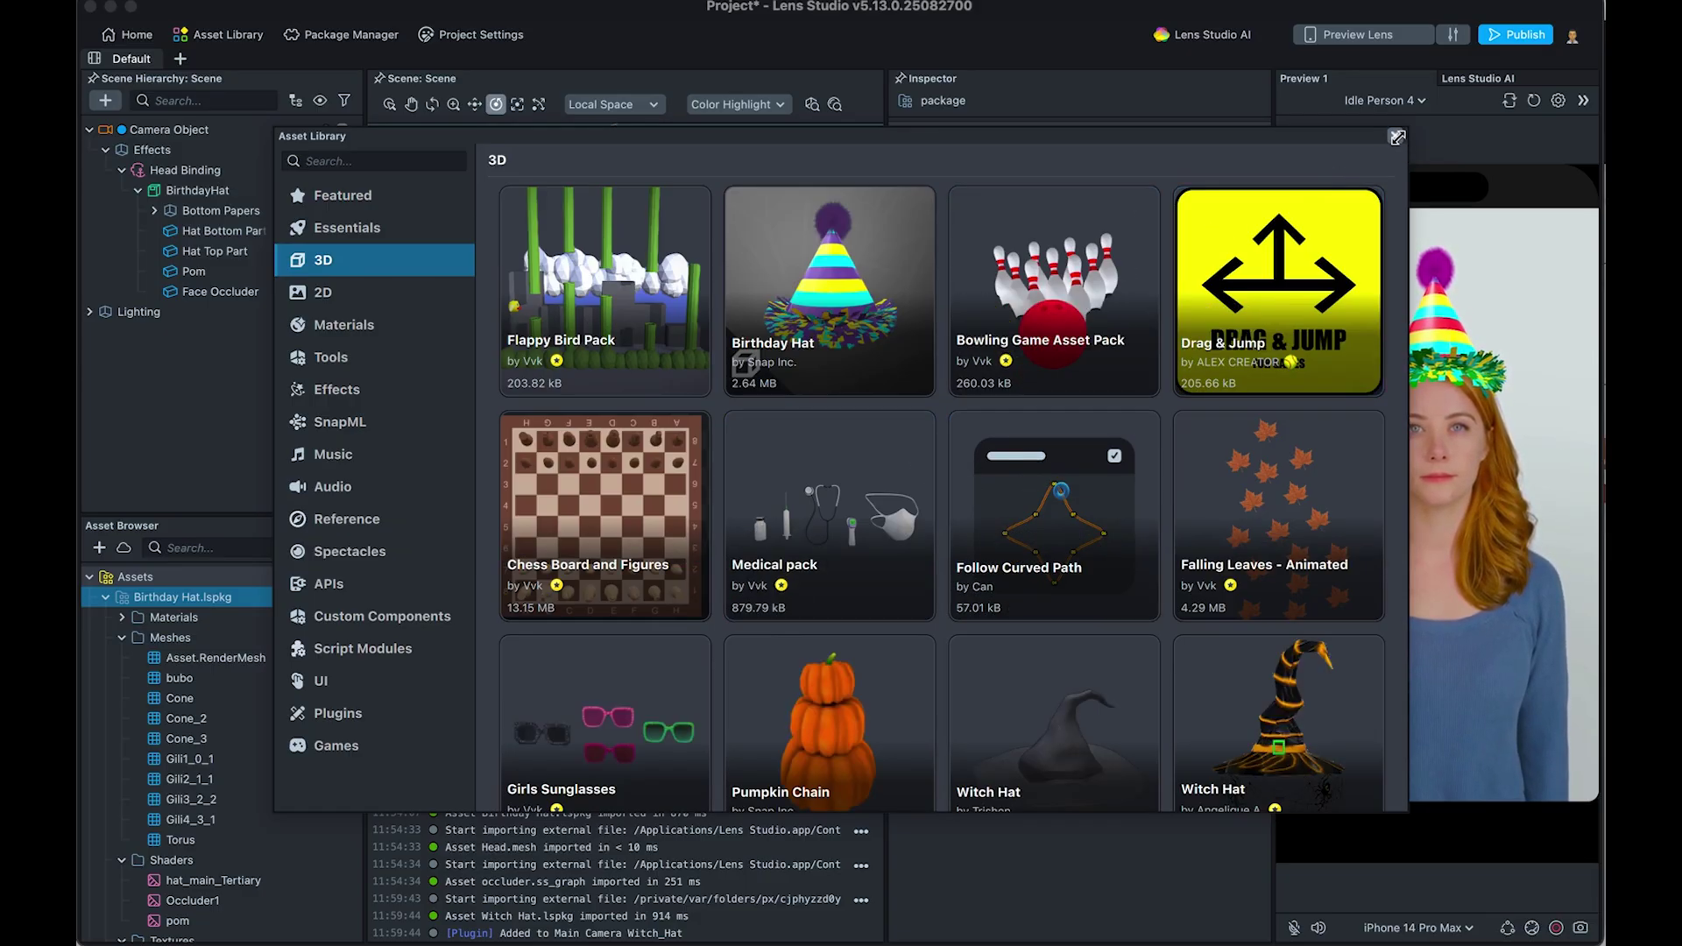
click(1397, 135)
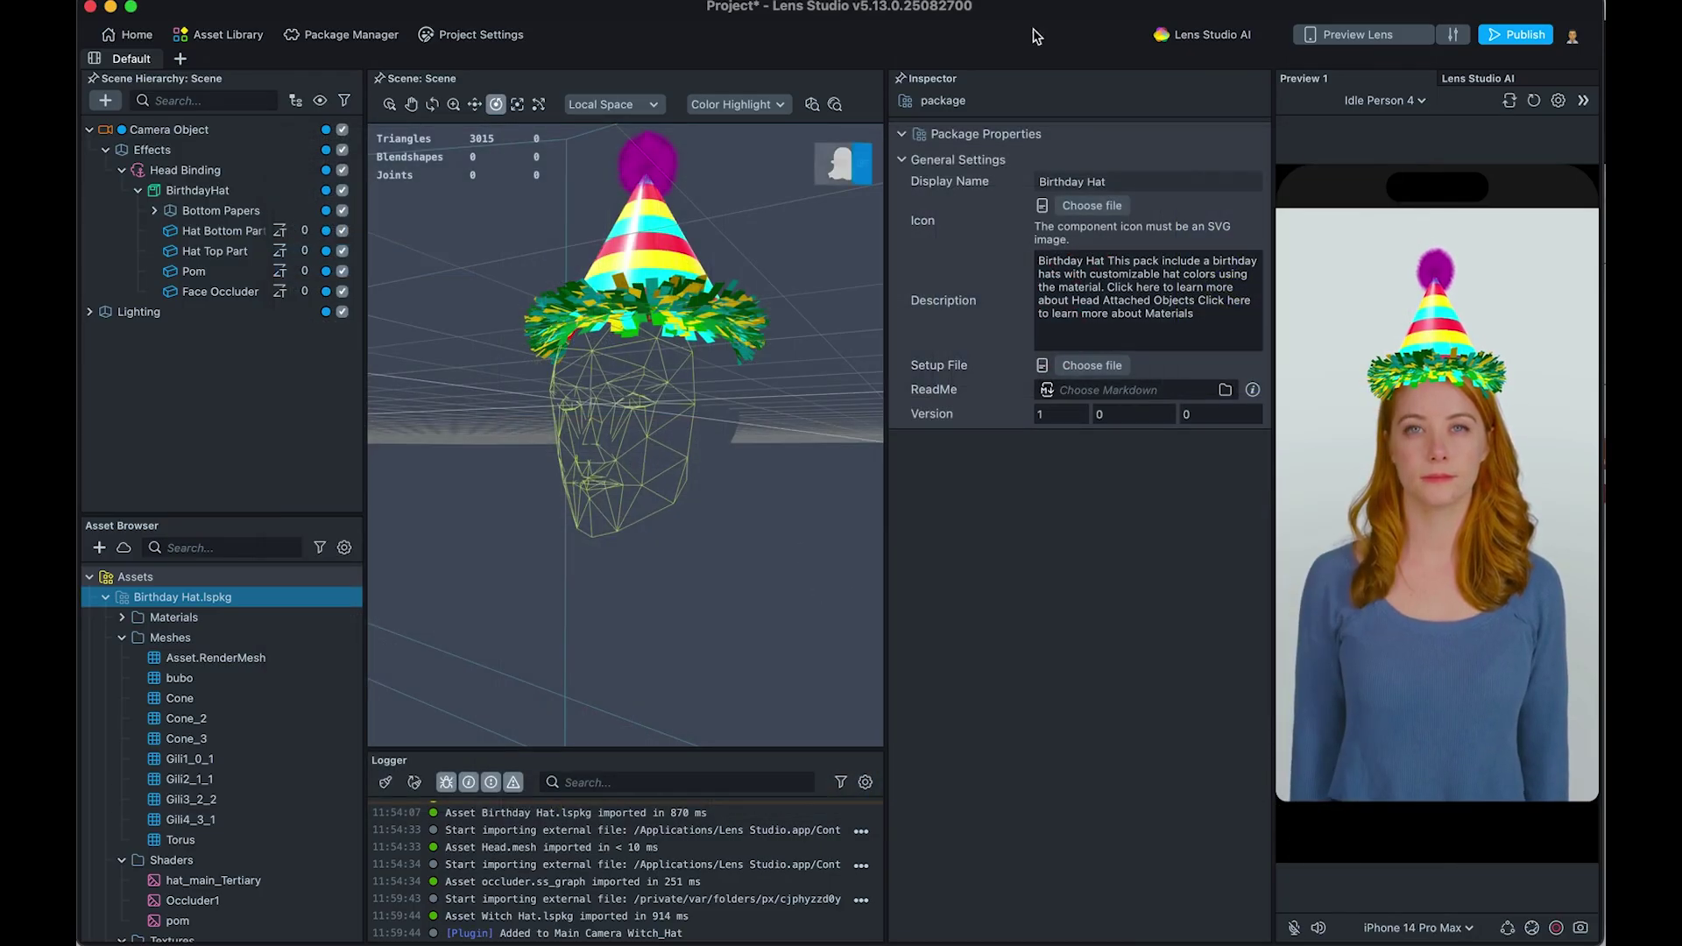
Step: Inspect the Birthday Hat package's Cone, bubo, Cone_2, Cone_3 and Gili1_0_1 meshes
scroll(198, 671, down, 1)
click(198, 671)
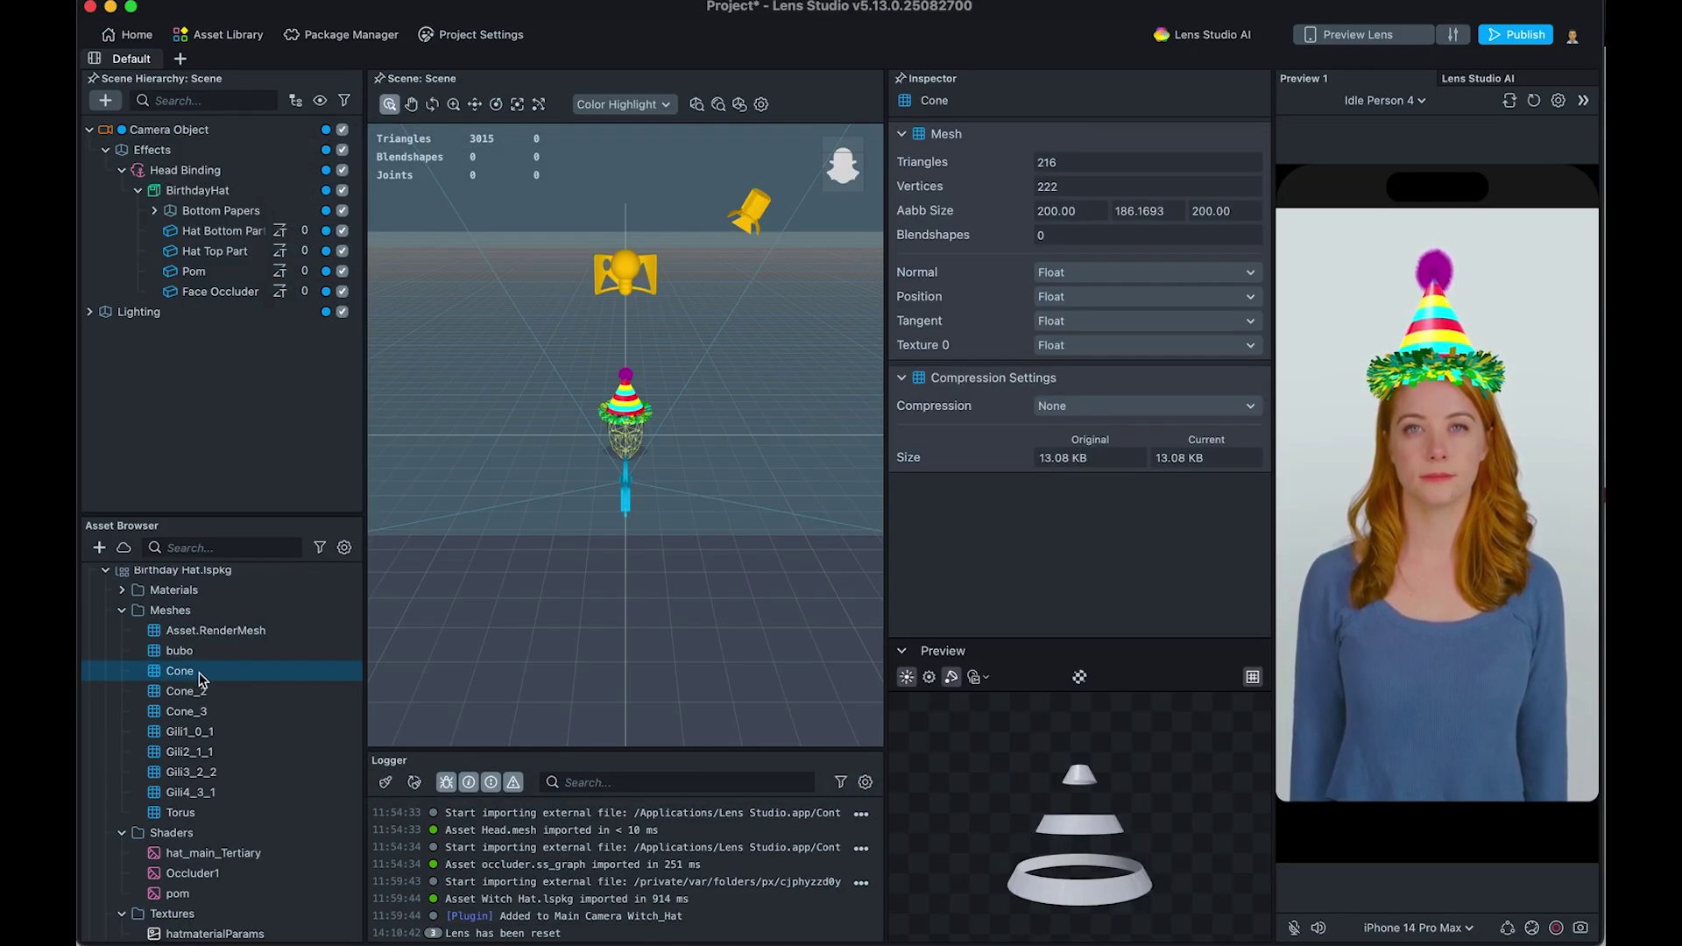
key(Down)
click(195, 657)
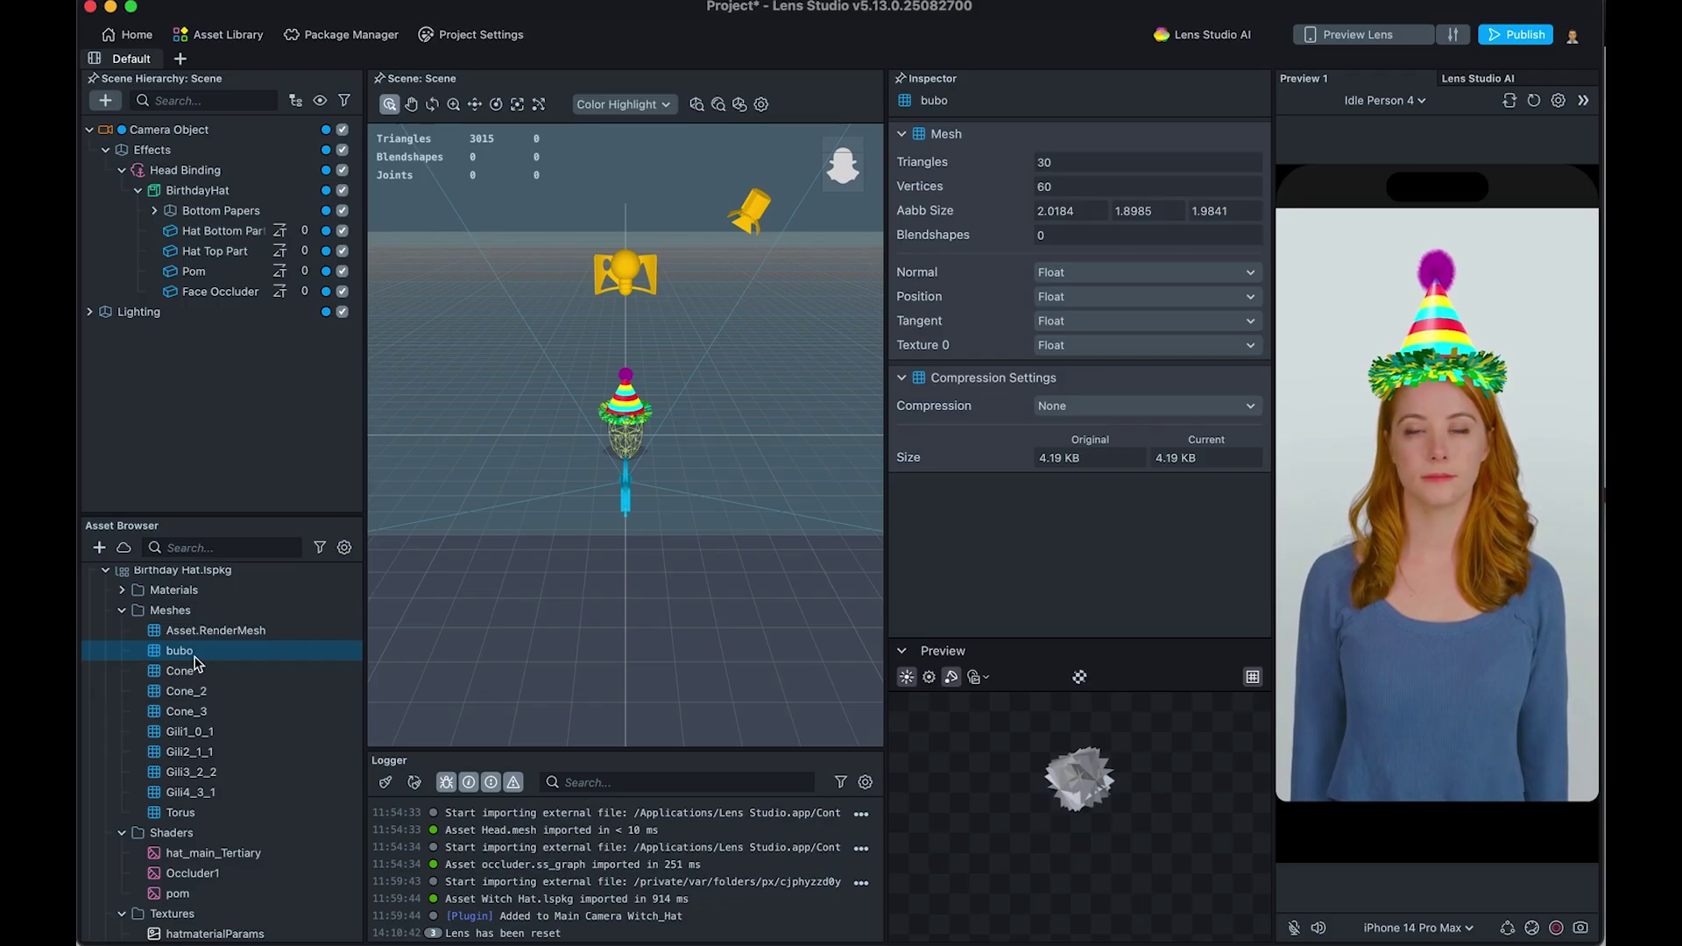
shift+click(198, 670)
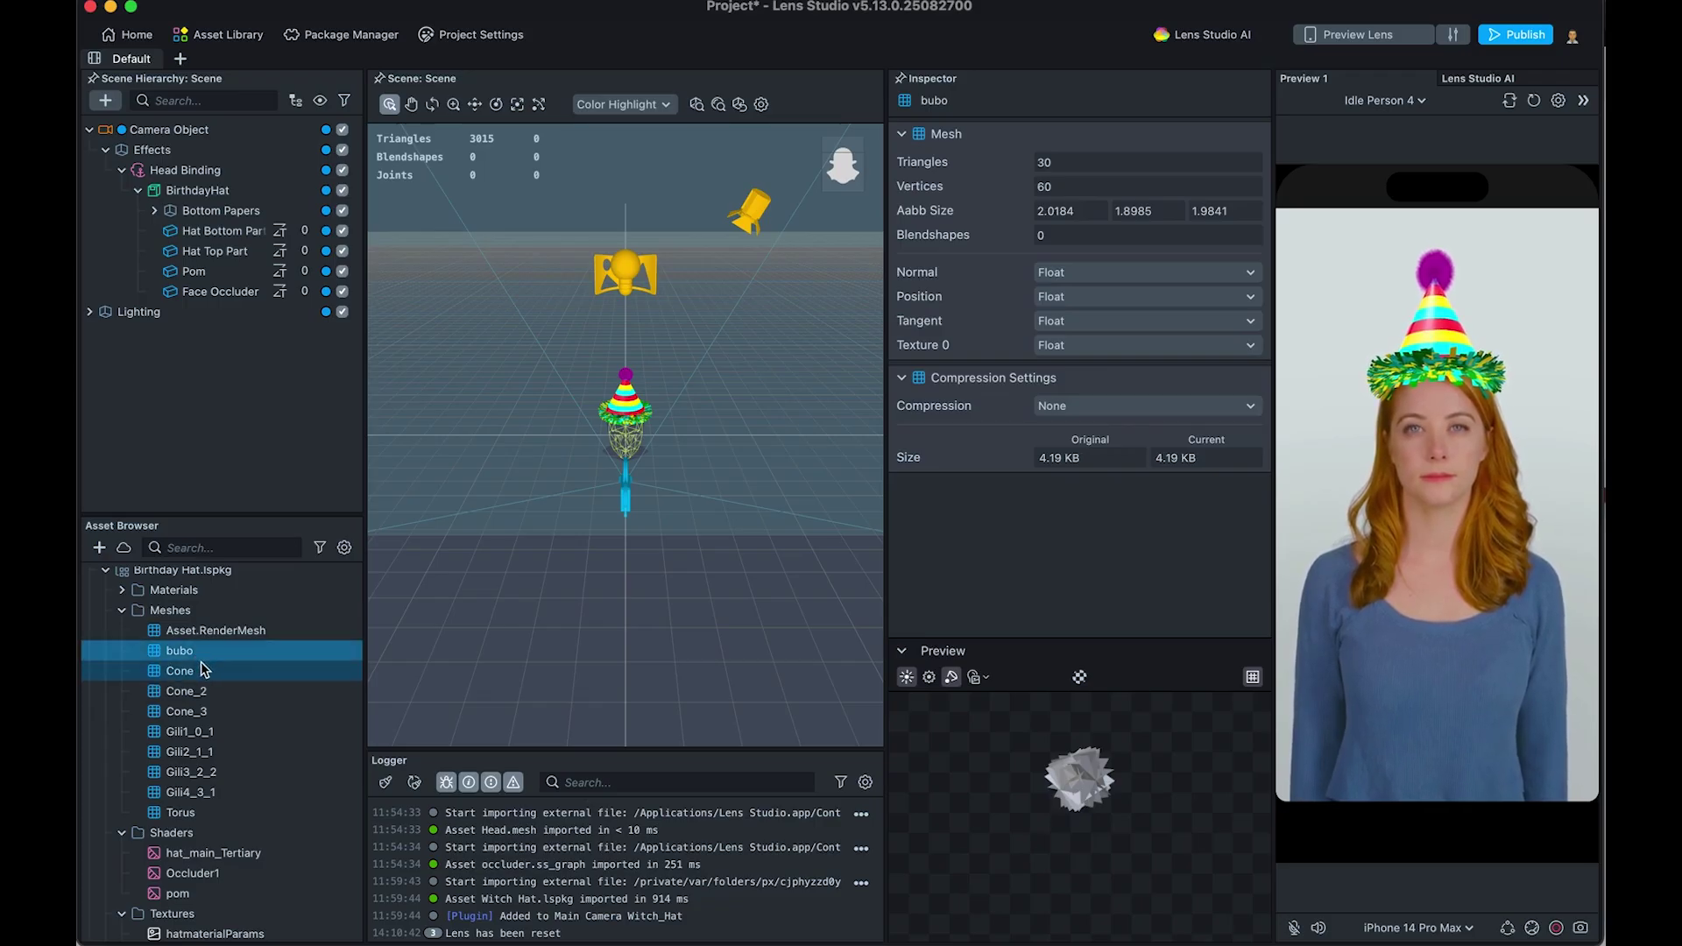
click(195, 667)
scroll(200, 683, down, 1)
key(Down)
key(Down)
key(Down)
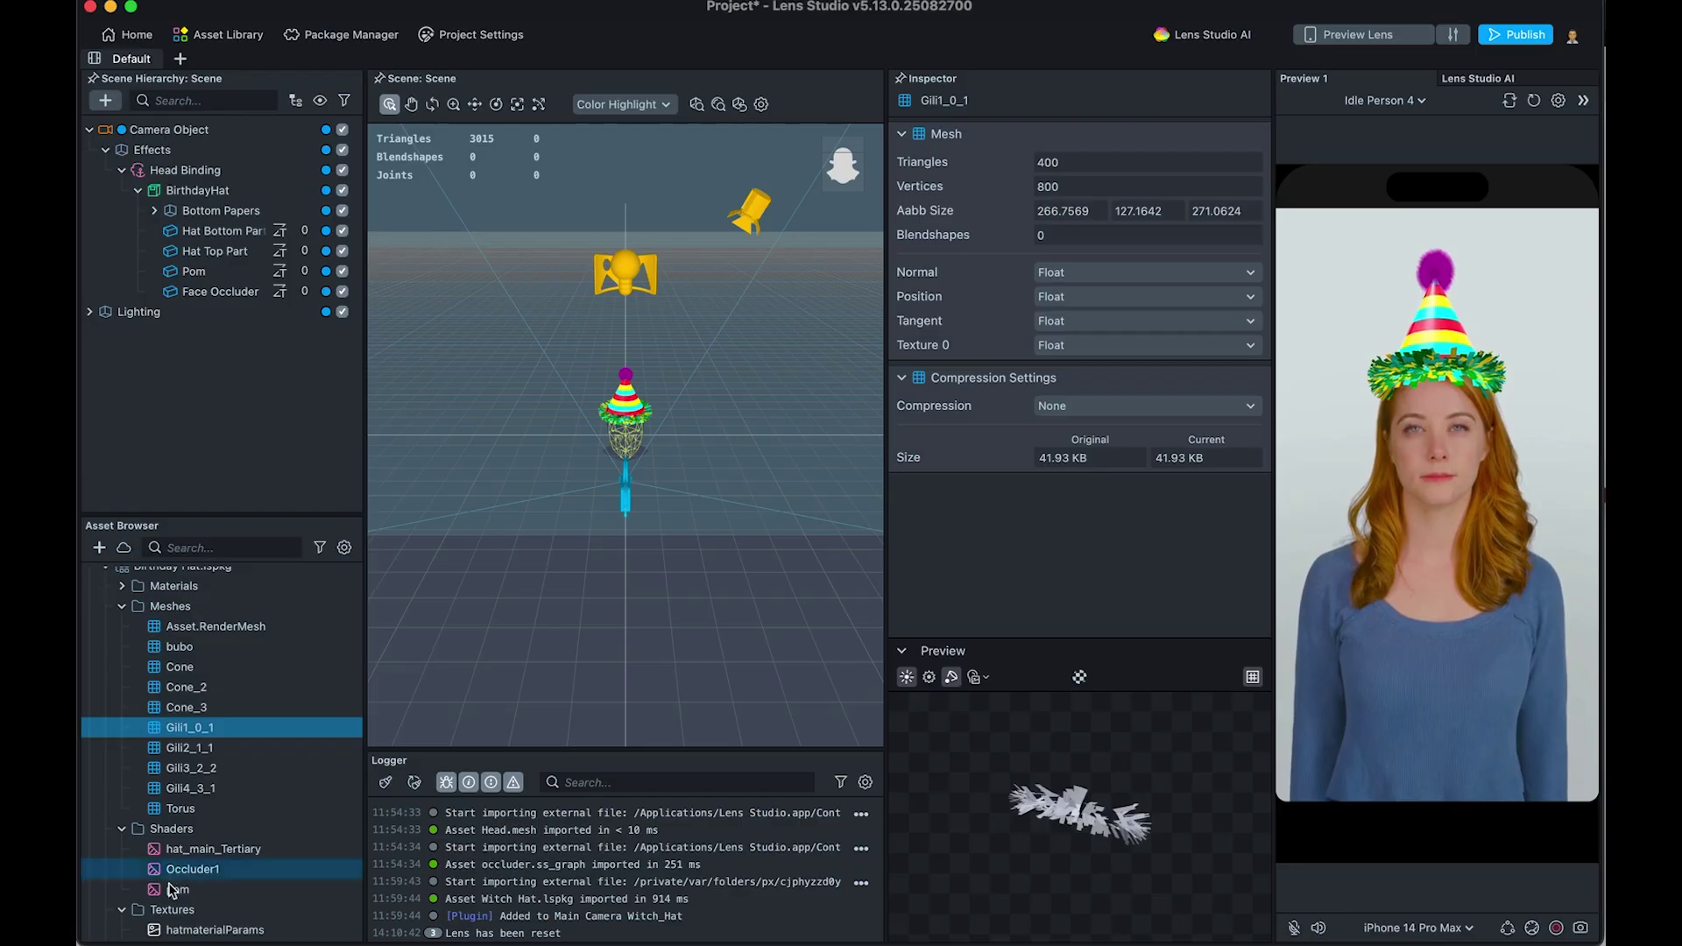
Step: Inspect the package's Gili paper meshes and the Torus mesh in the preview
click(189, 747)
click(188, 769)
click(195, 789)
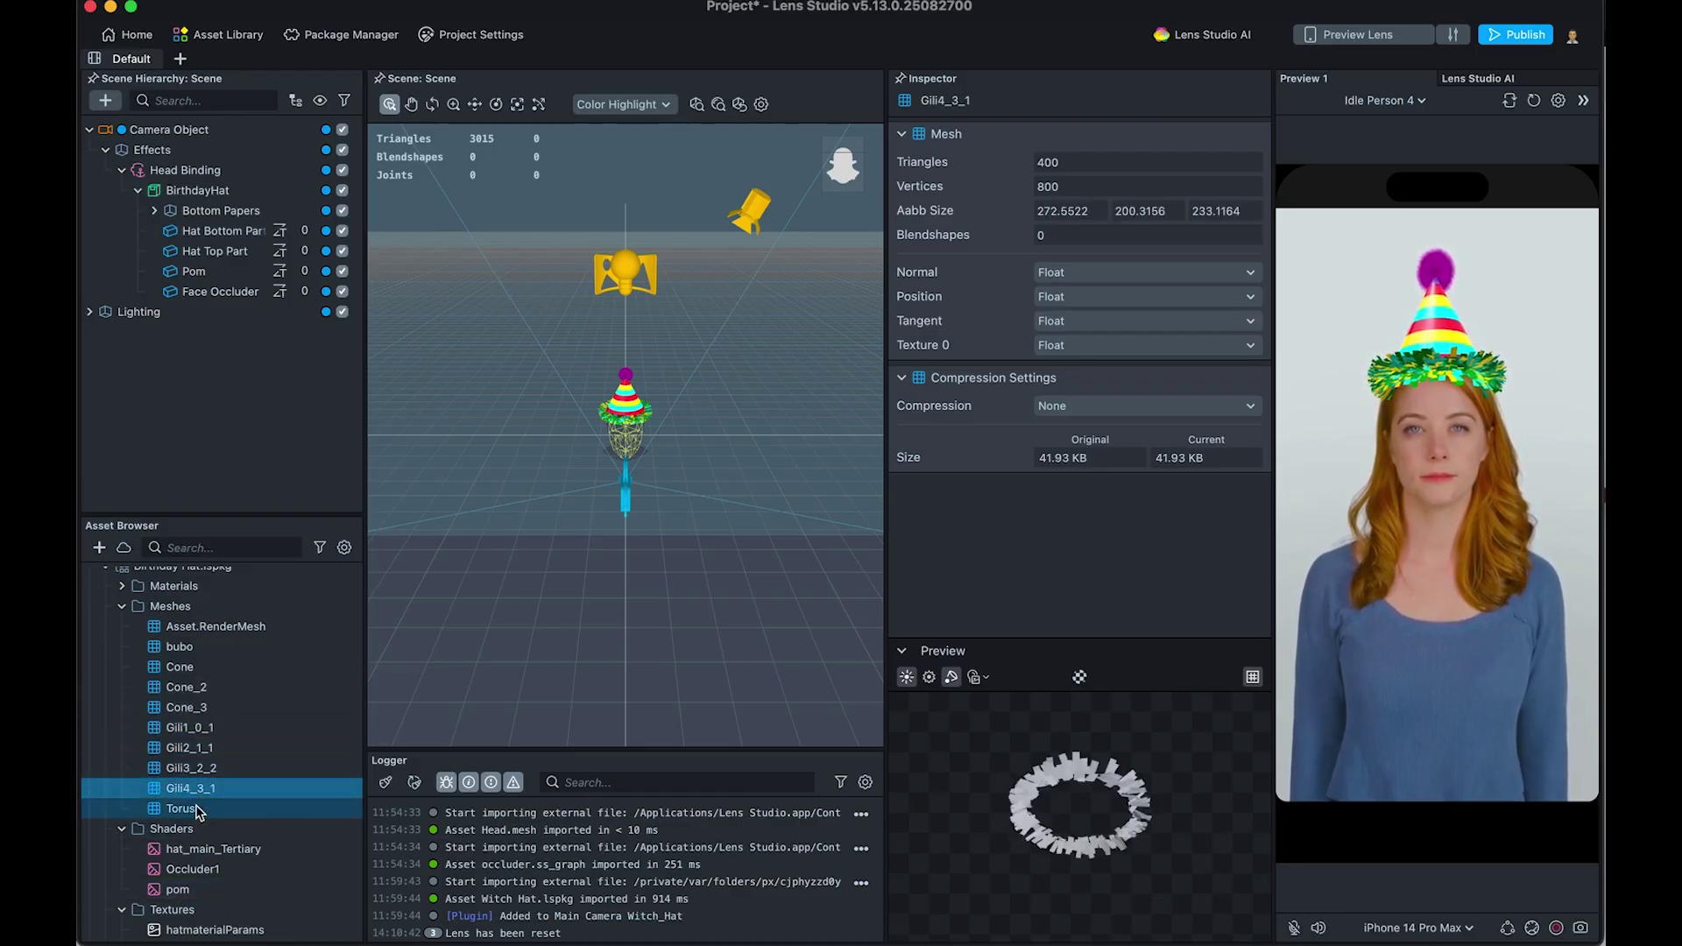
click(196, 808)
click(195, 789)
click(188, 747)
click(202, 728)
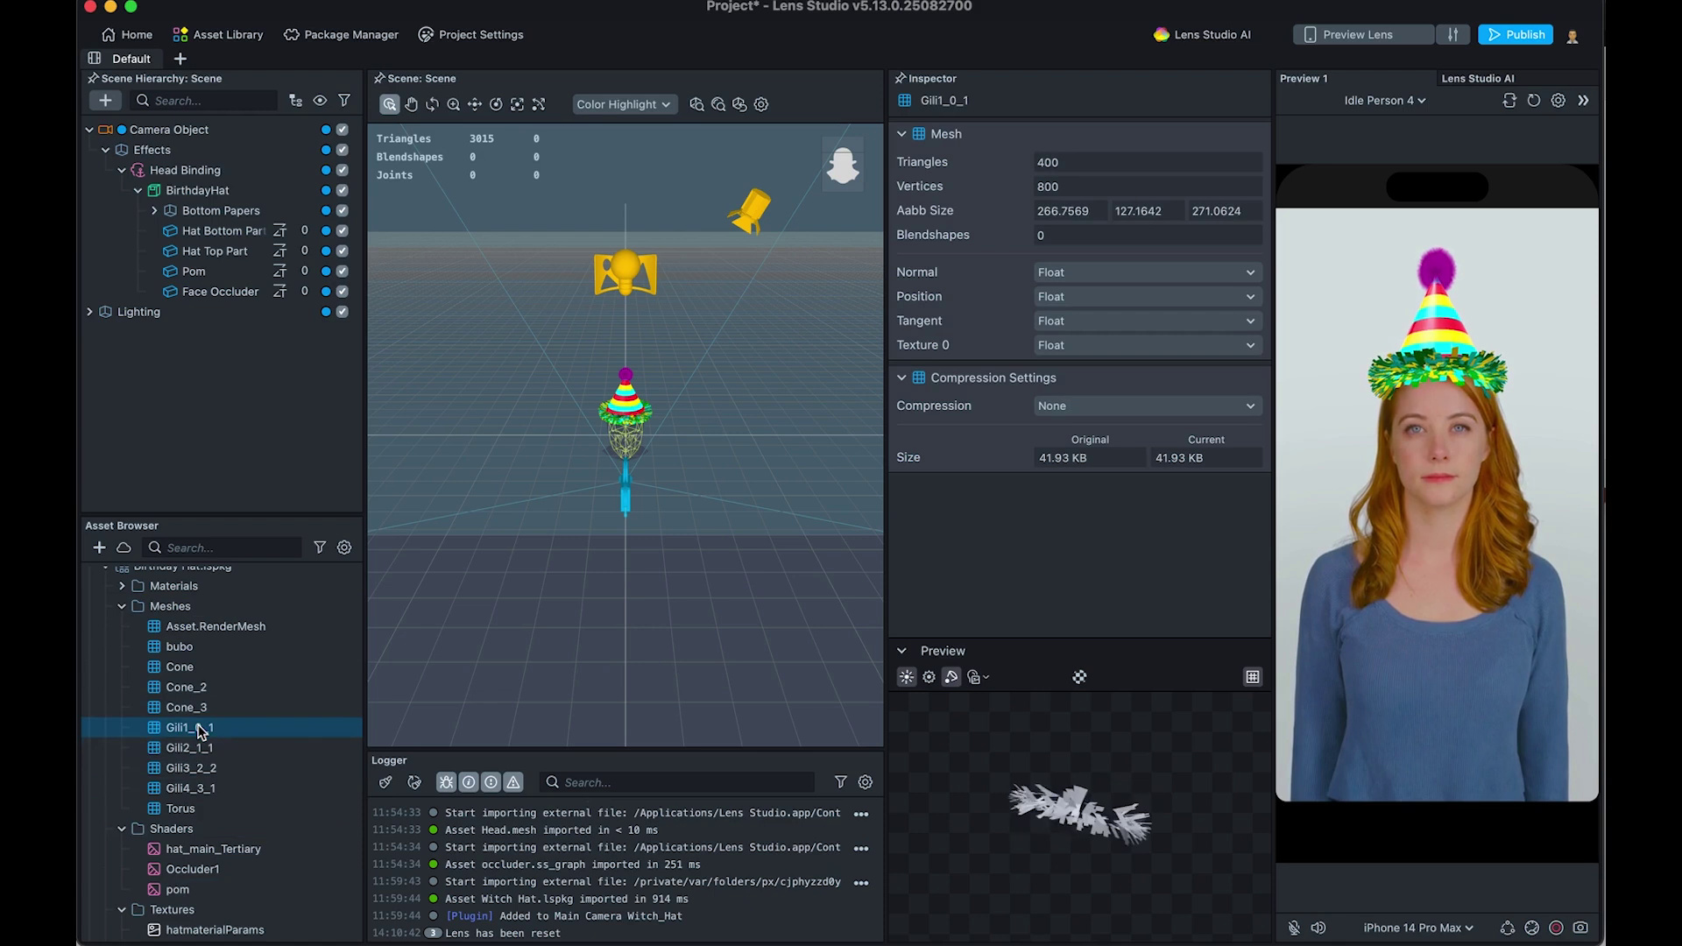
Step: Review the Cone_3, Cone_2, bubo and Cone meshes again, leaving the Cone mesh's name as is
click(187, 707)
click(187, 687)
click(181, 646)
click(192, 669)
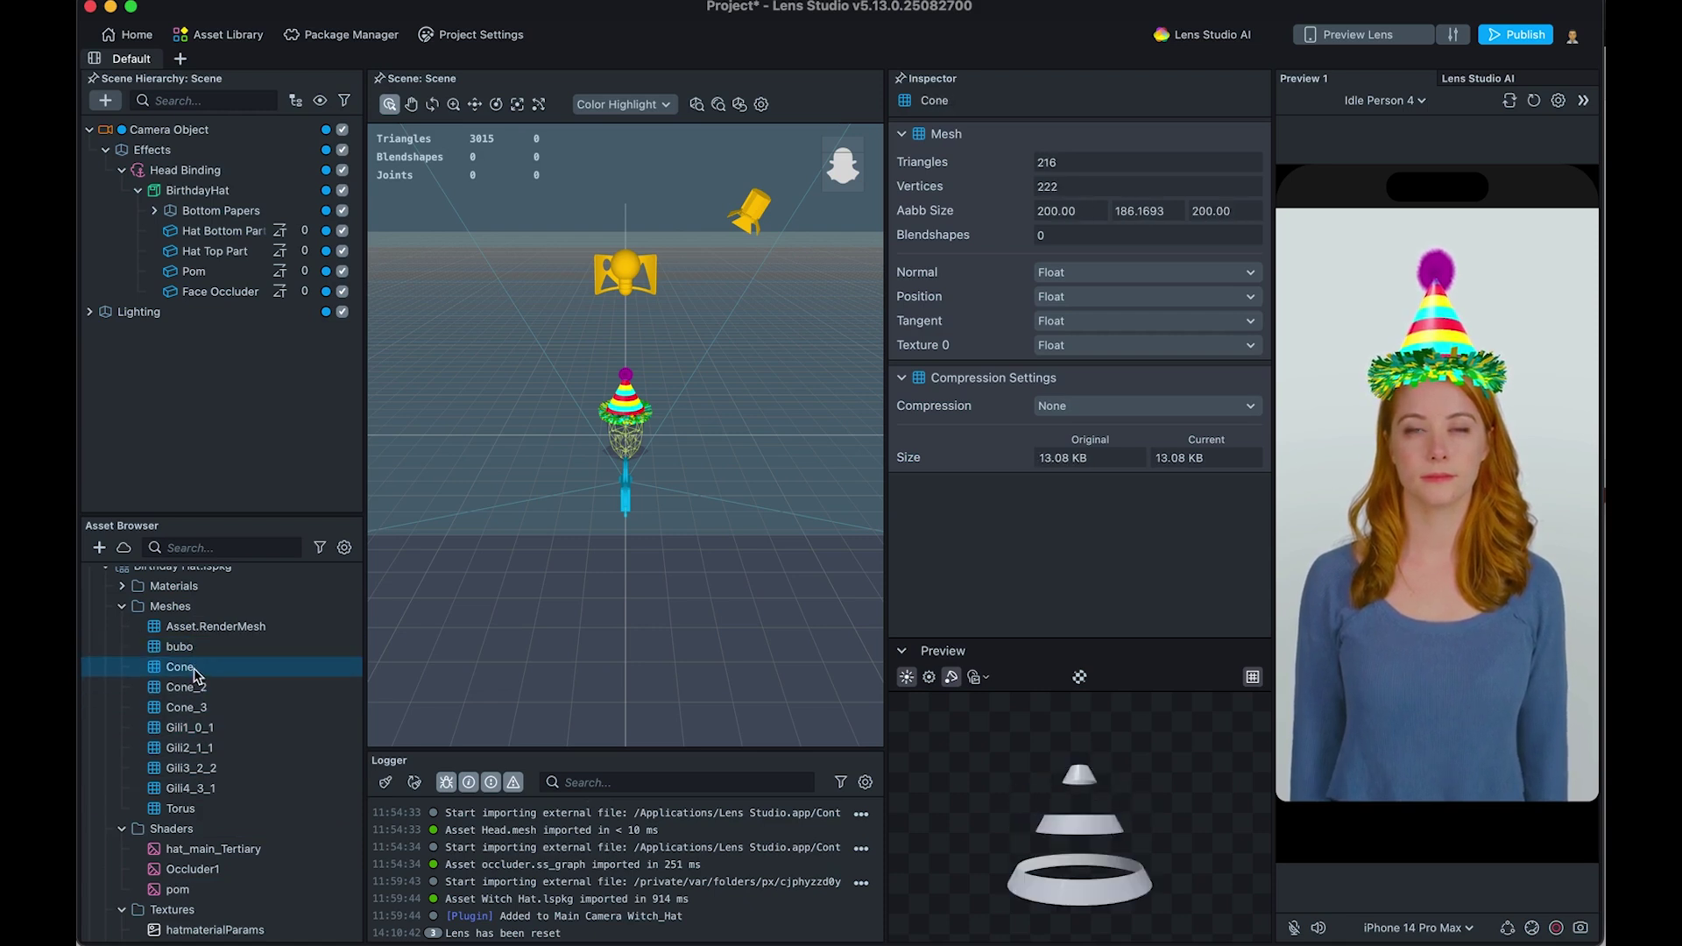
double_click(194, 666)
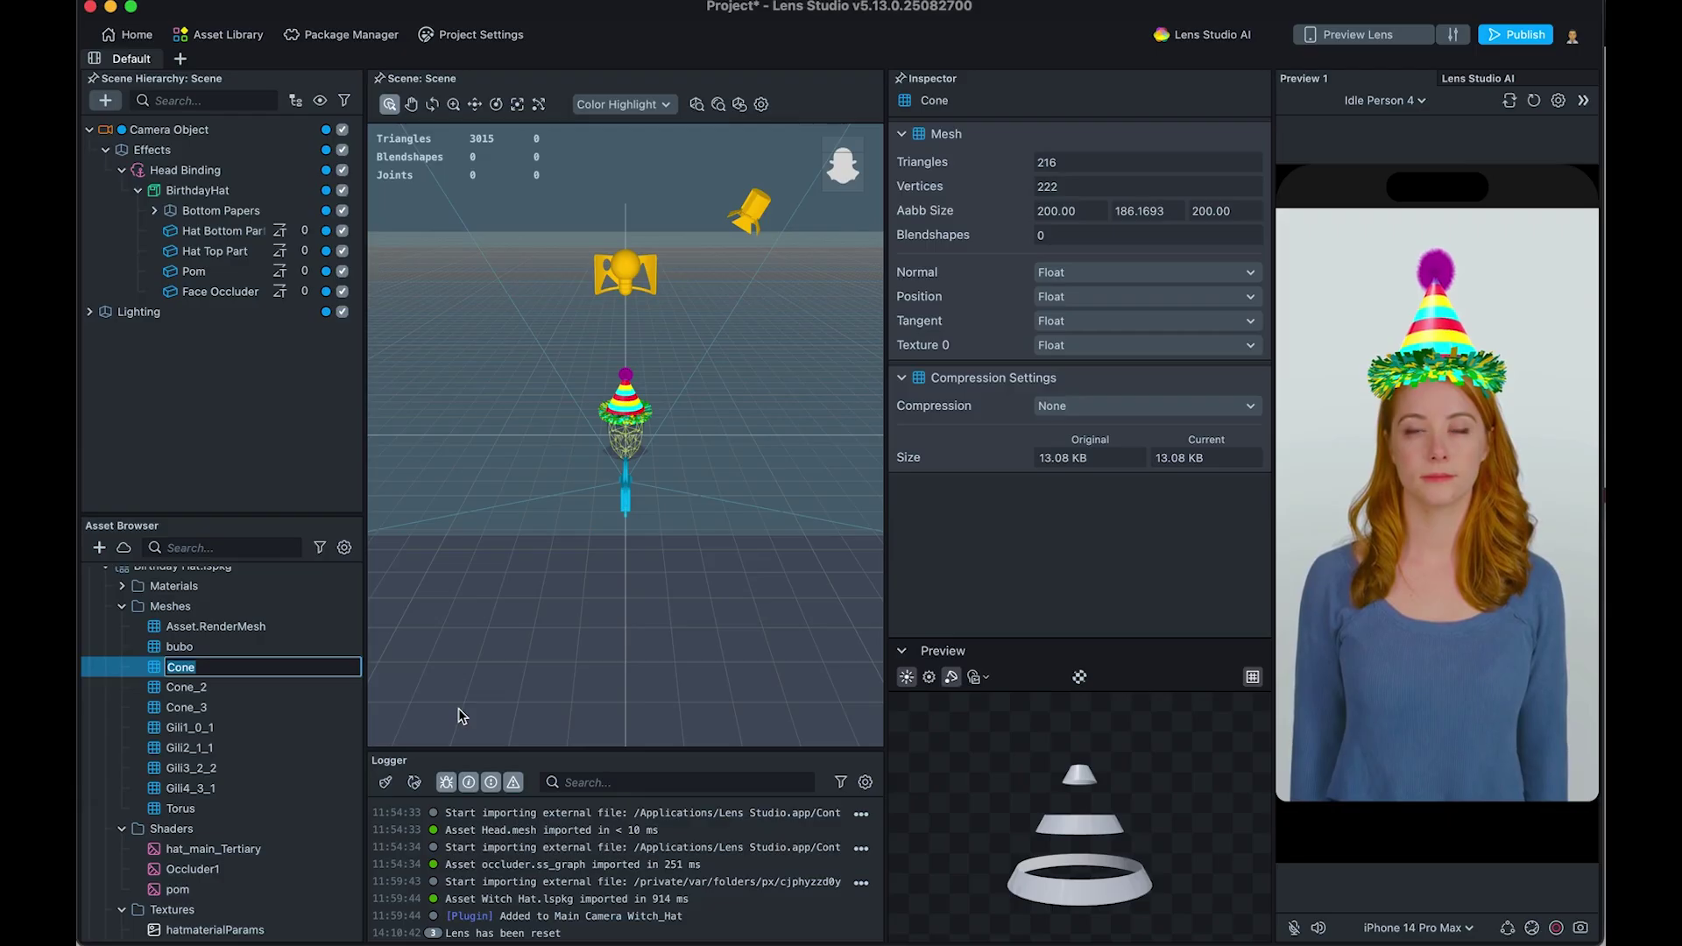
click(214, 725)
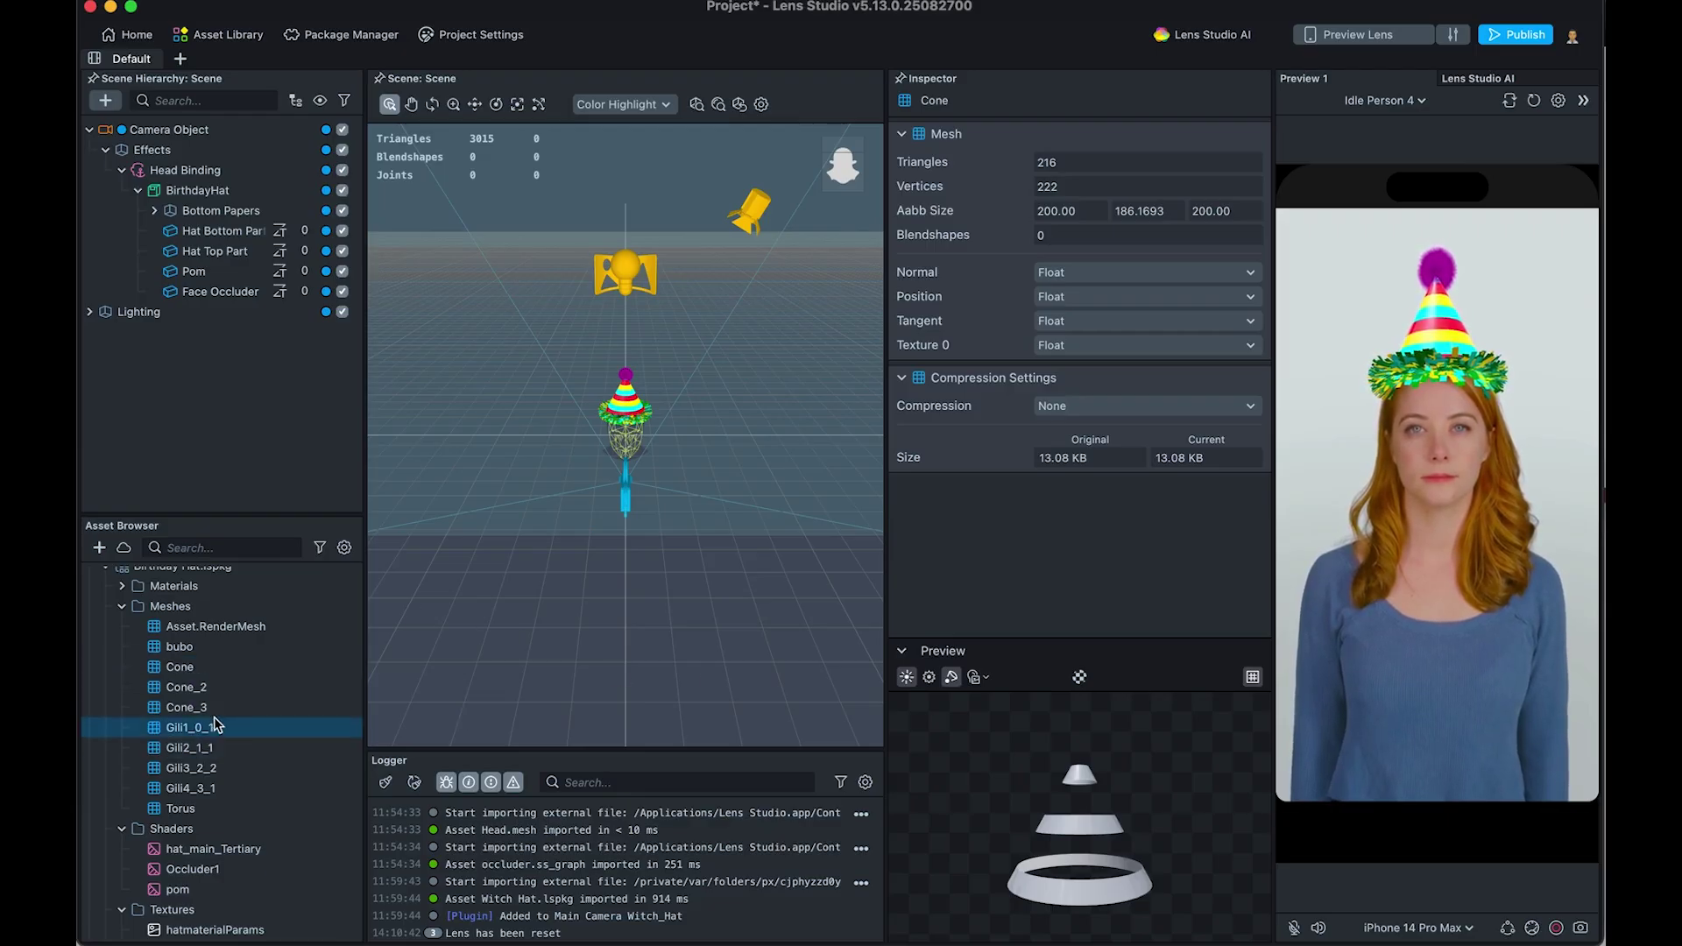
Step: Switch to Adobe Illustrator and select all the artwork of the yellow smiley face
key(super+Tab)
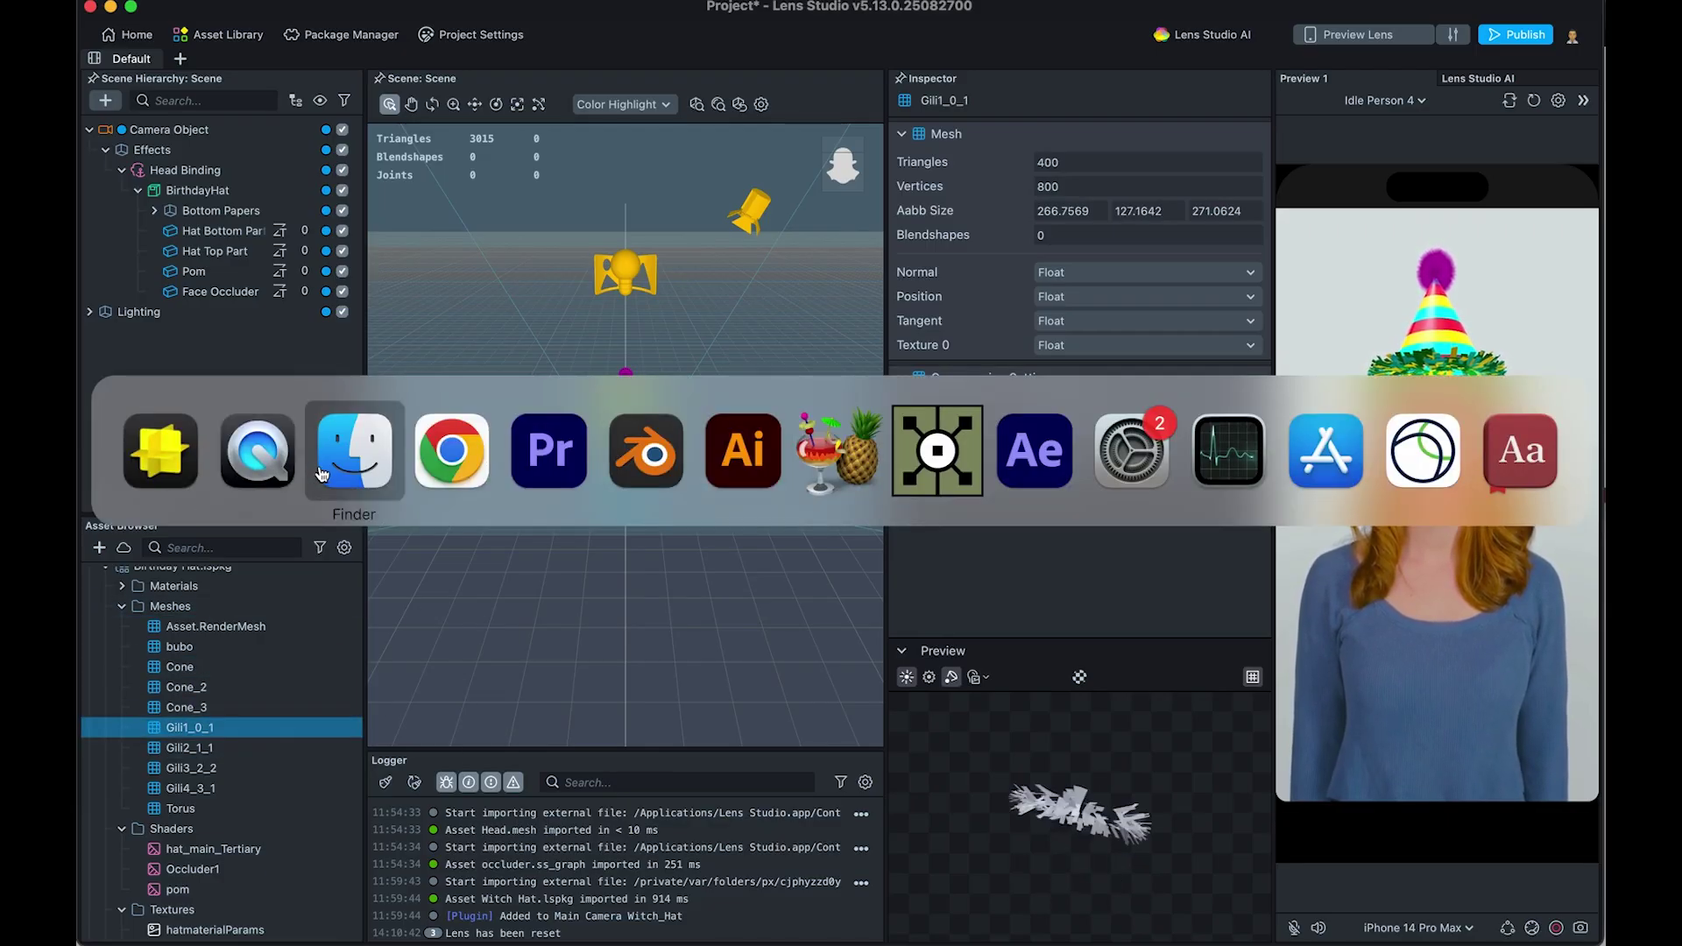
key(super+Tab)
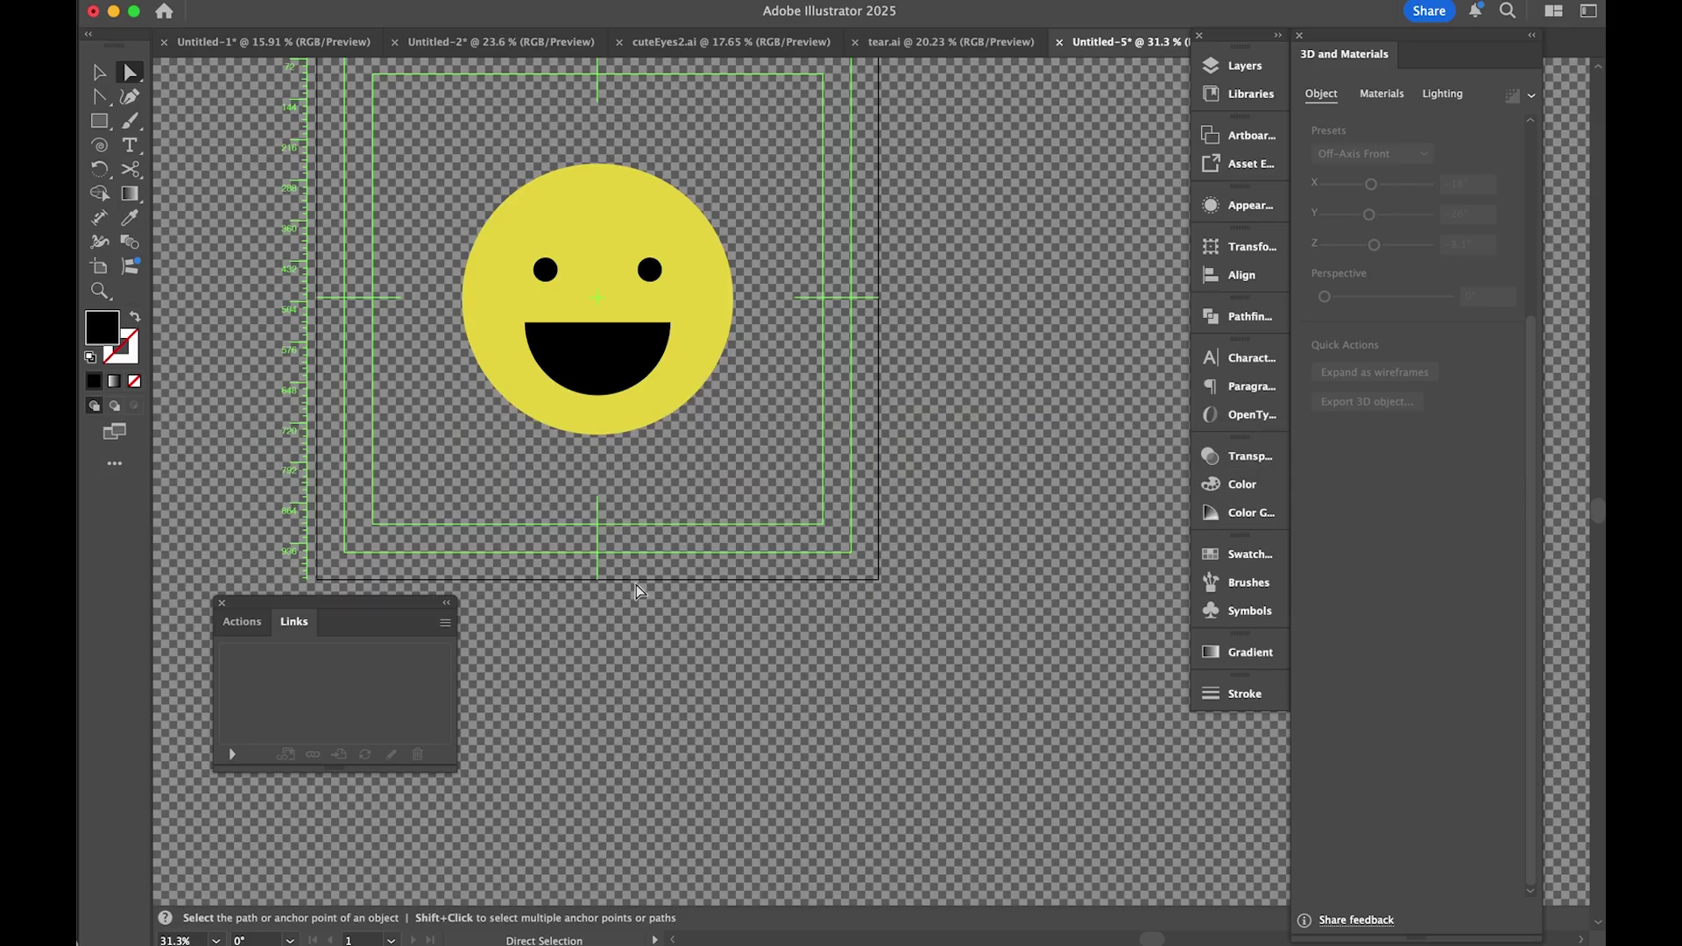
scroll(636, 585, up, 3)
scroll(636, 586, left, 3)
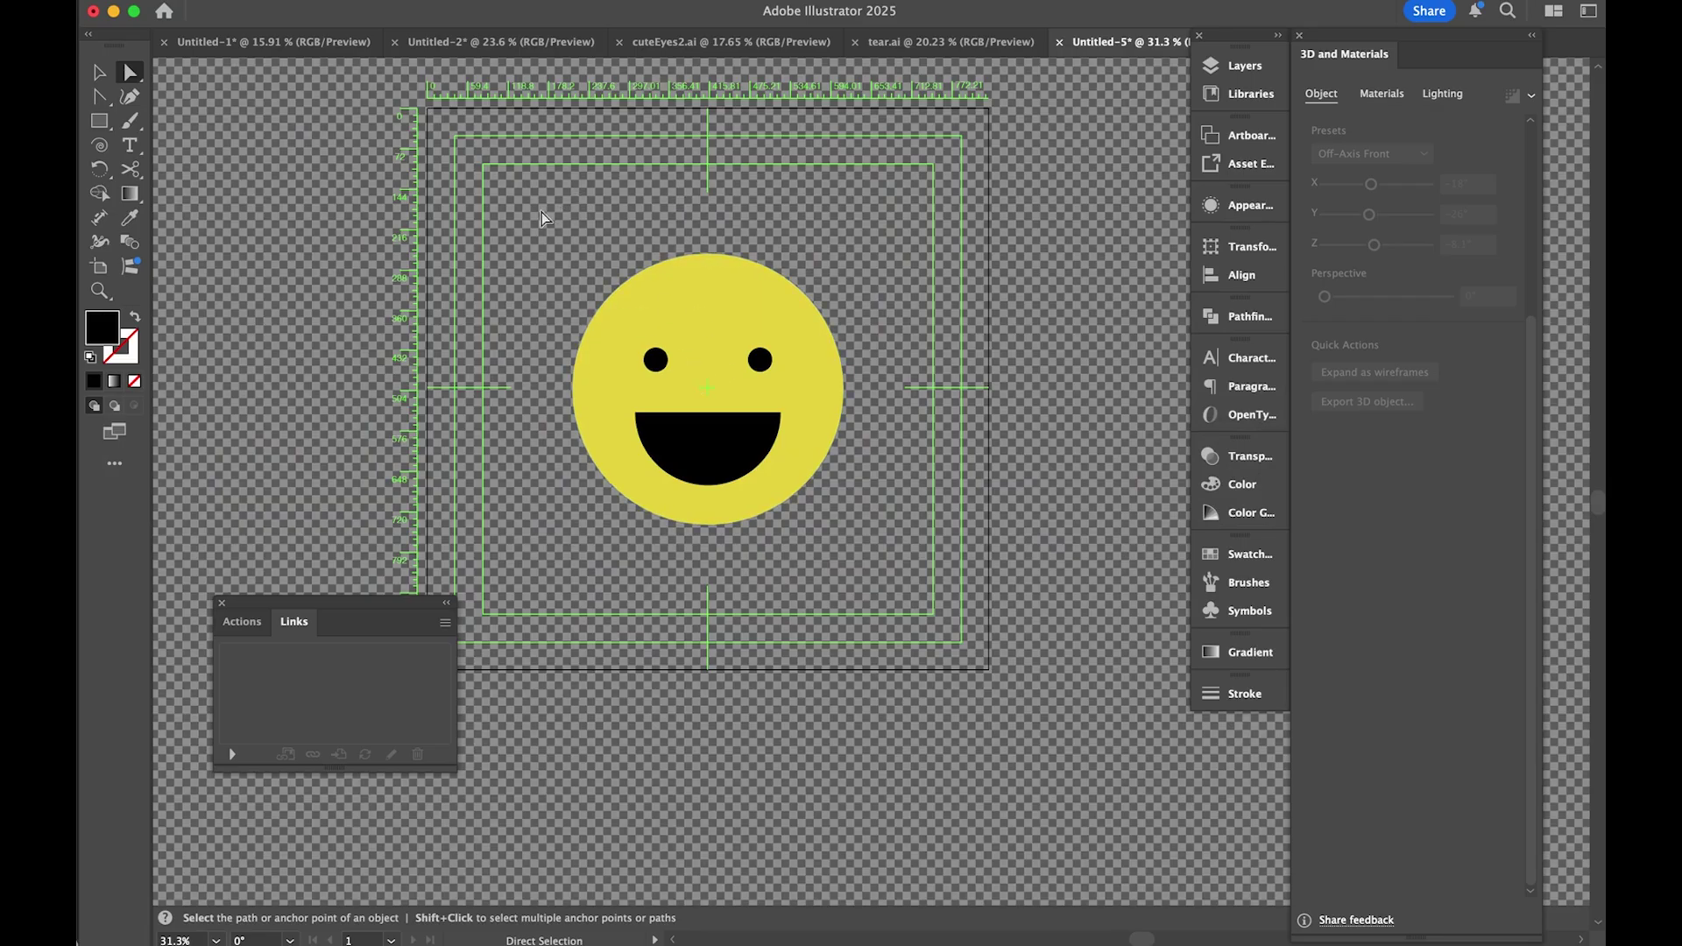
key(super+a)
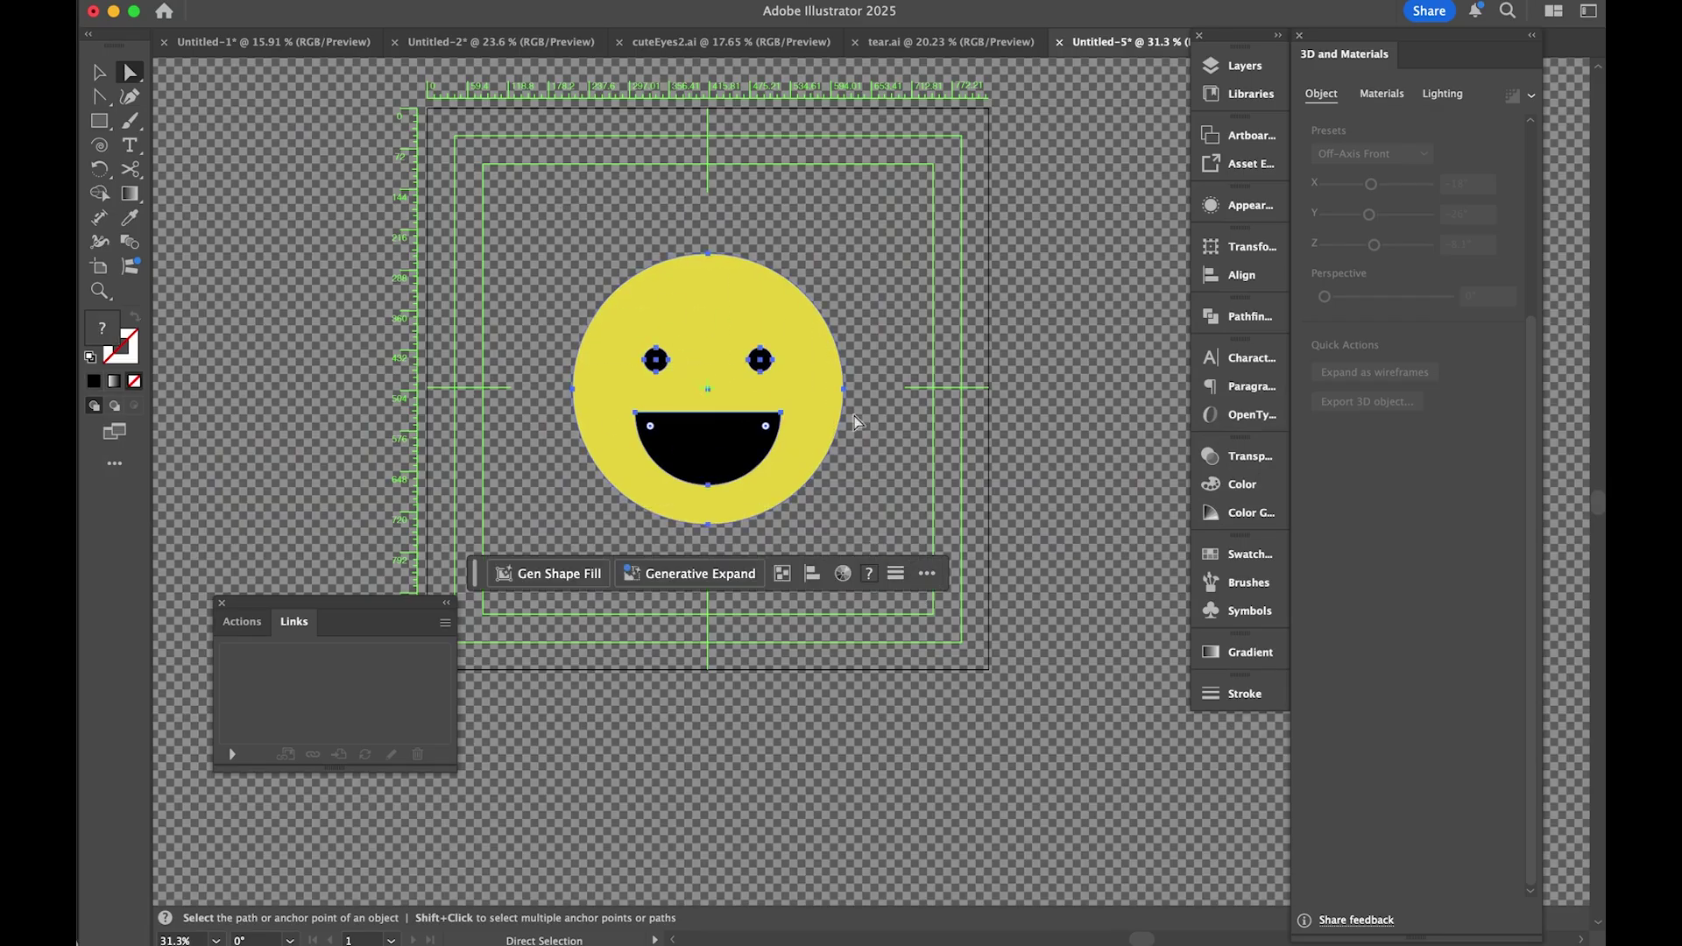
drag(777, 439, 639, 482)
key(super+z)
click(660, 213)
key(super+a)
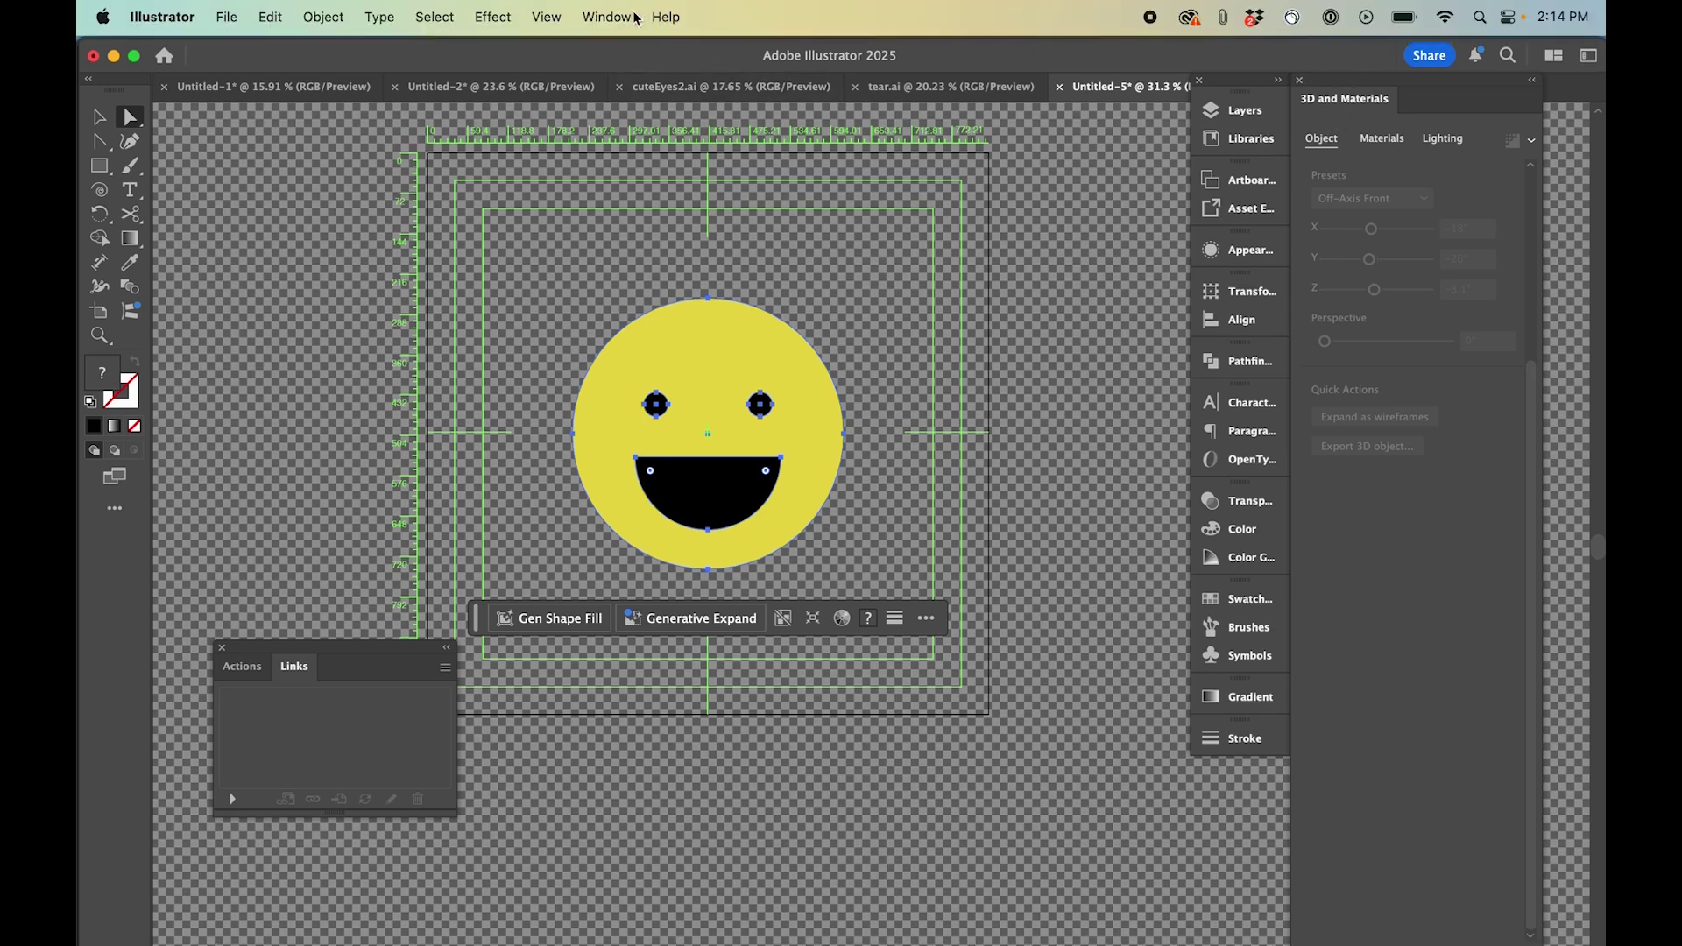
Step: Apply a 3D Extrude to the selected smiley face with a depth of 127 px
click(606, 16)
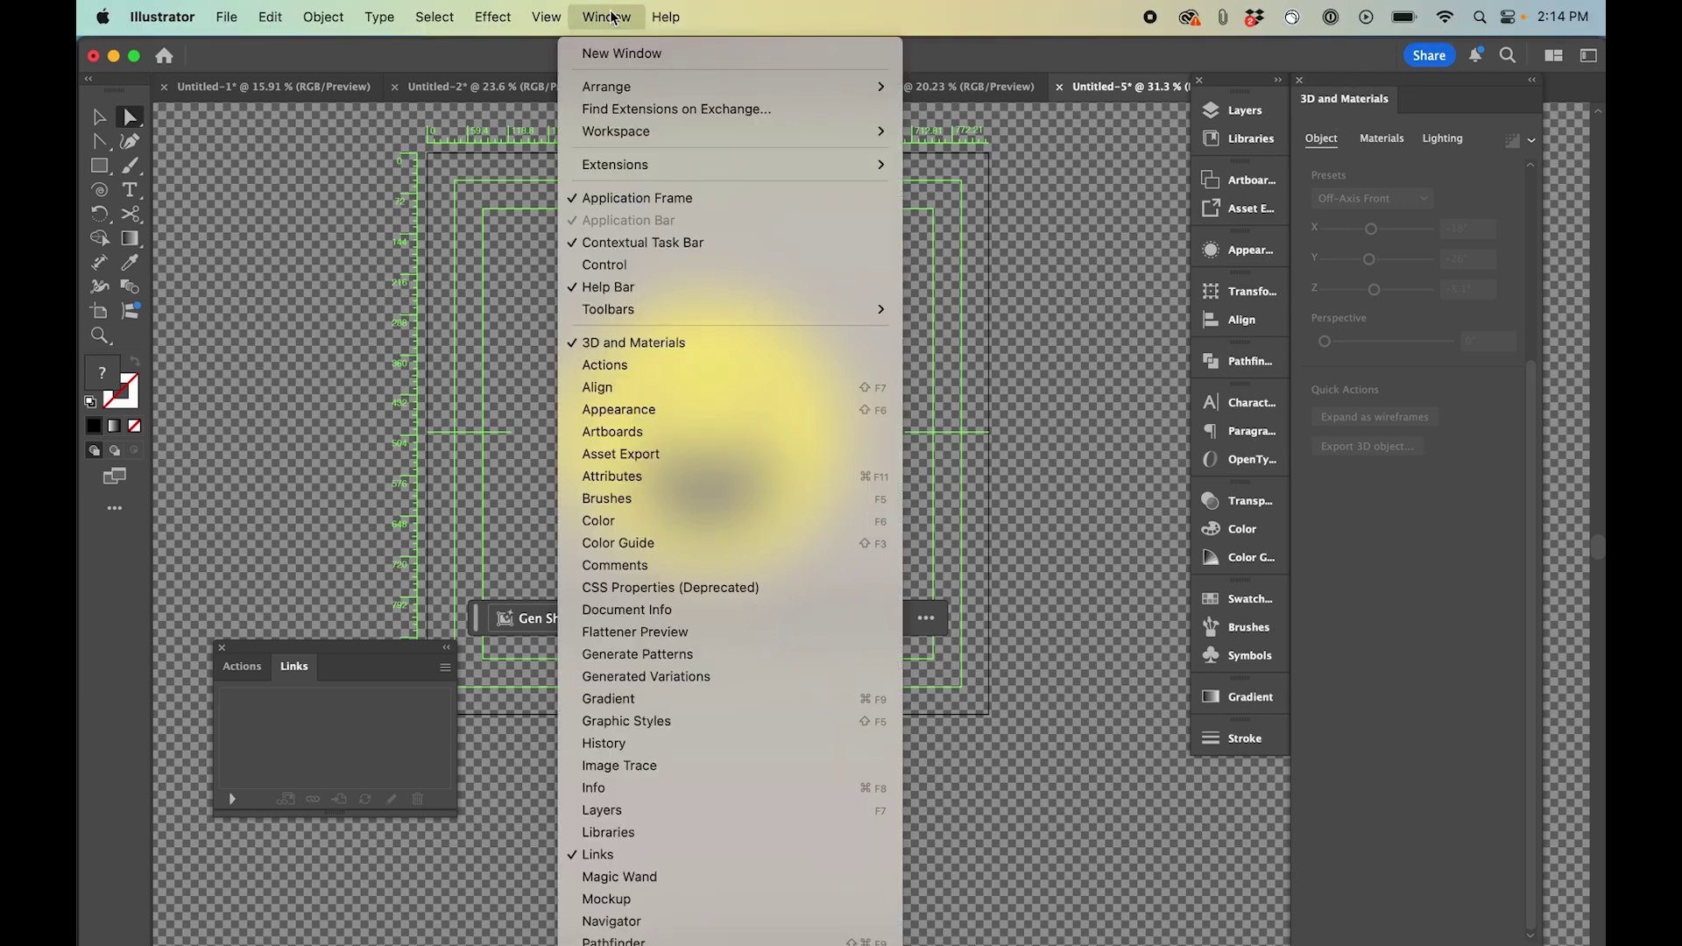
click(1406, 574)
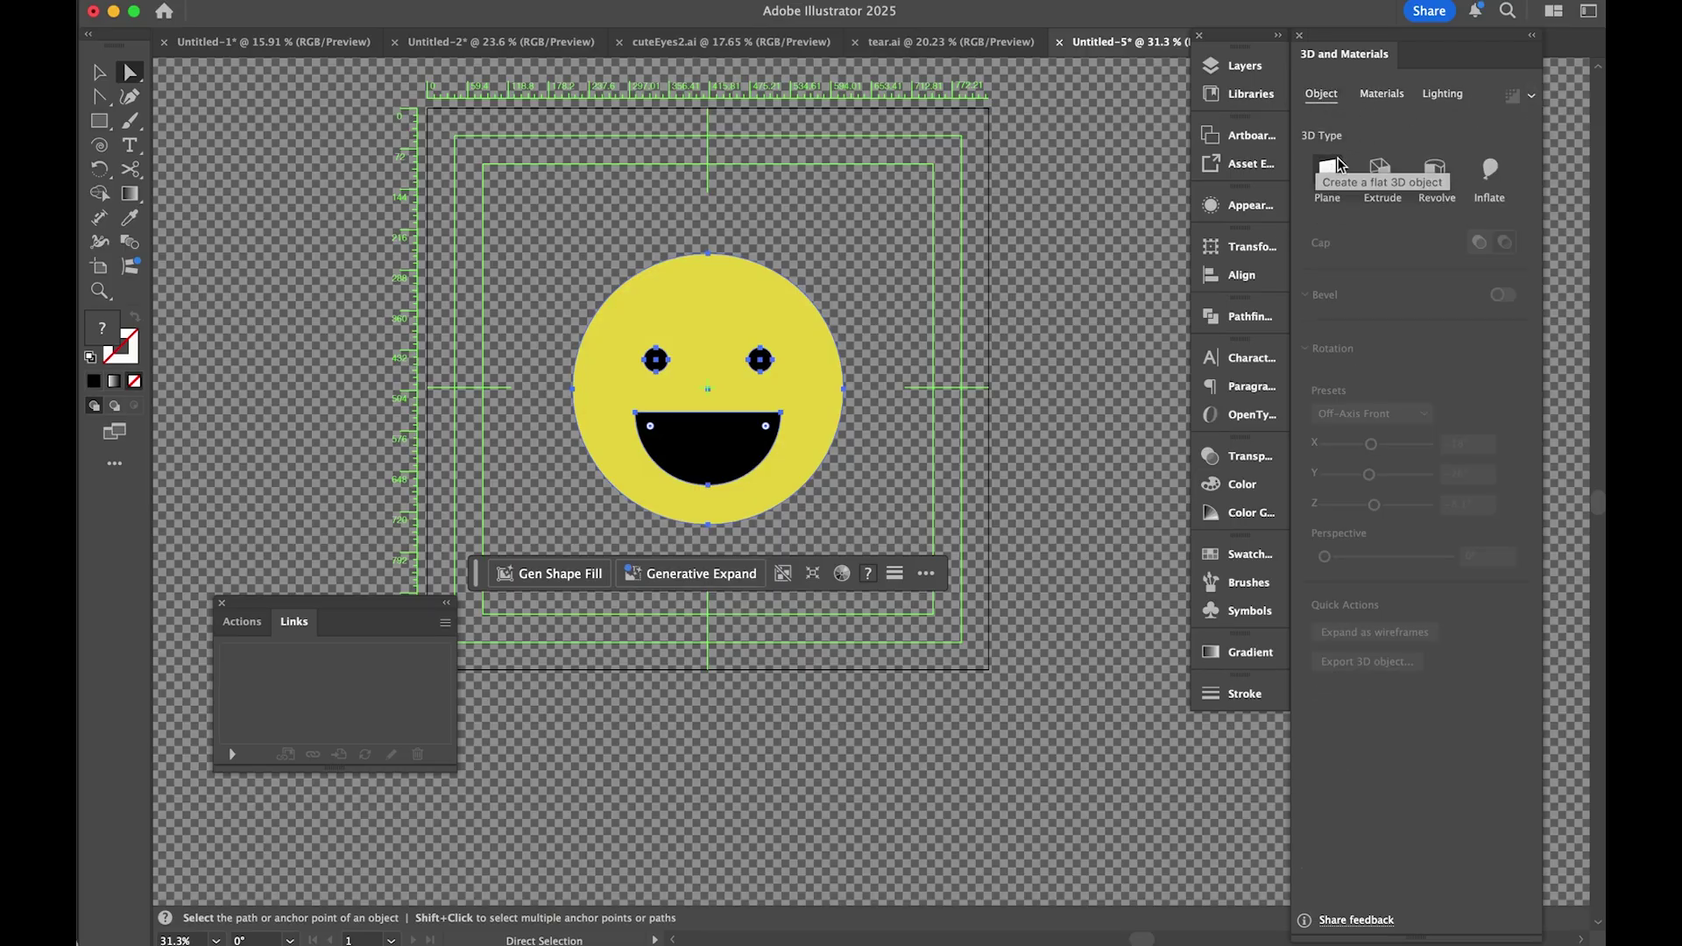
click(1380, 170)
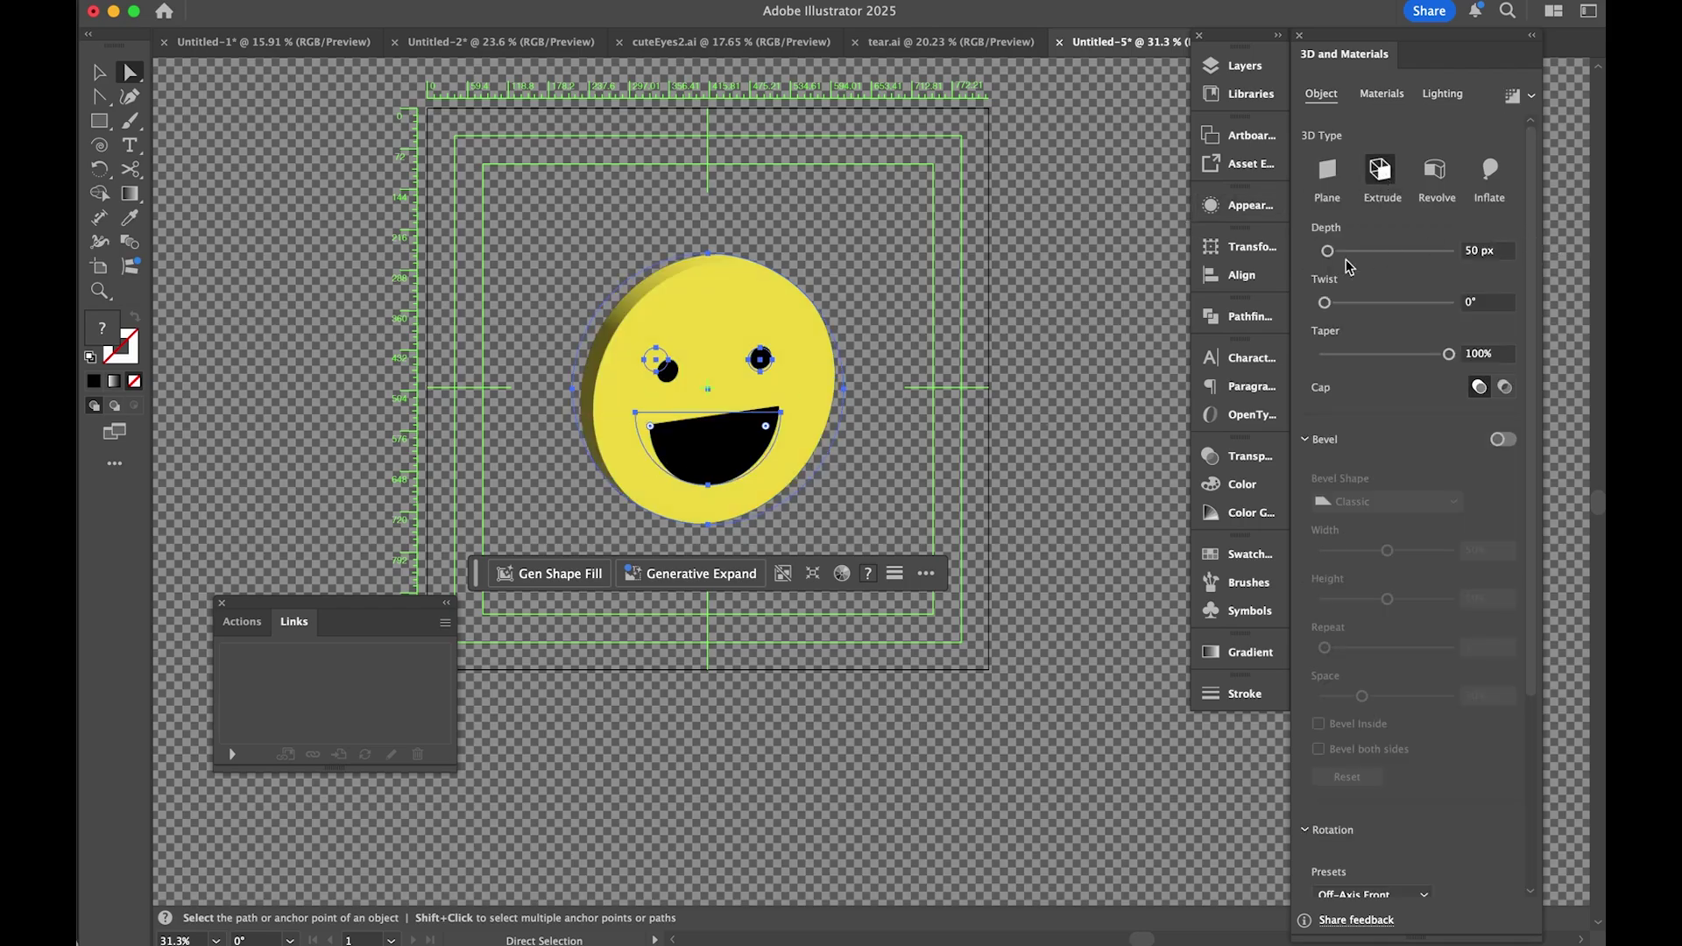
drag(1333, 254, 1403, 302)
key(super+z)
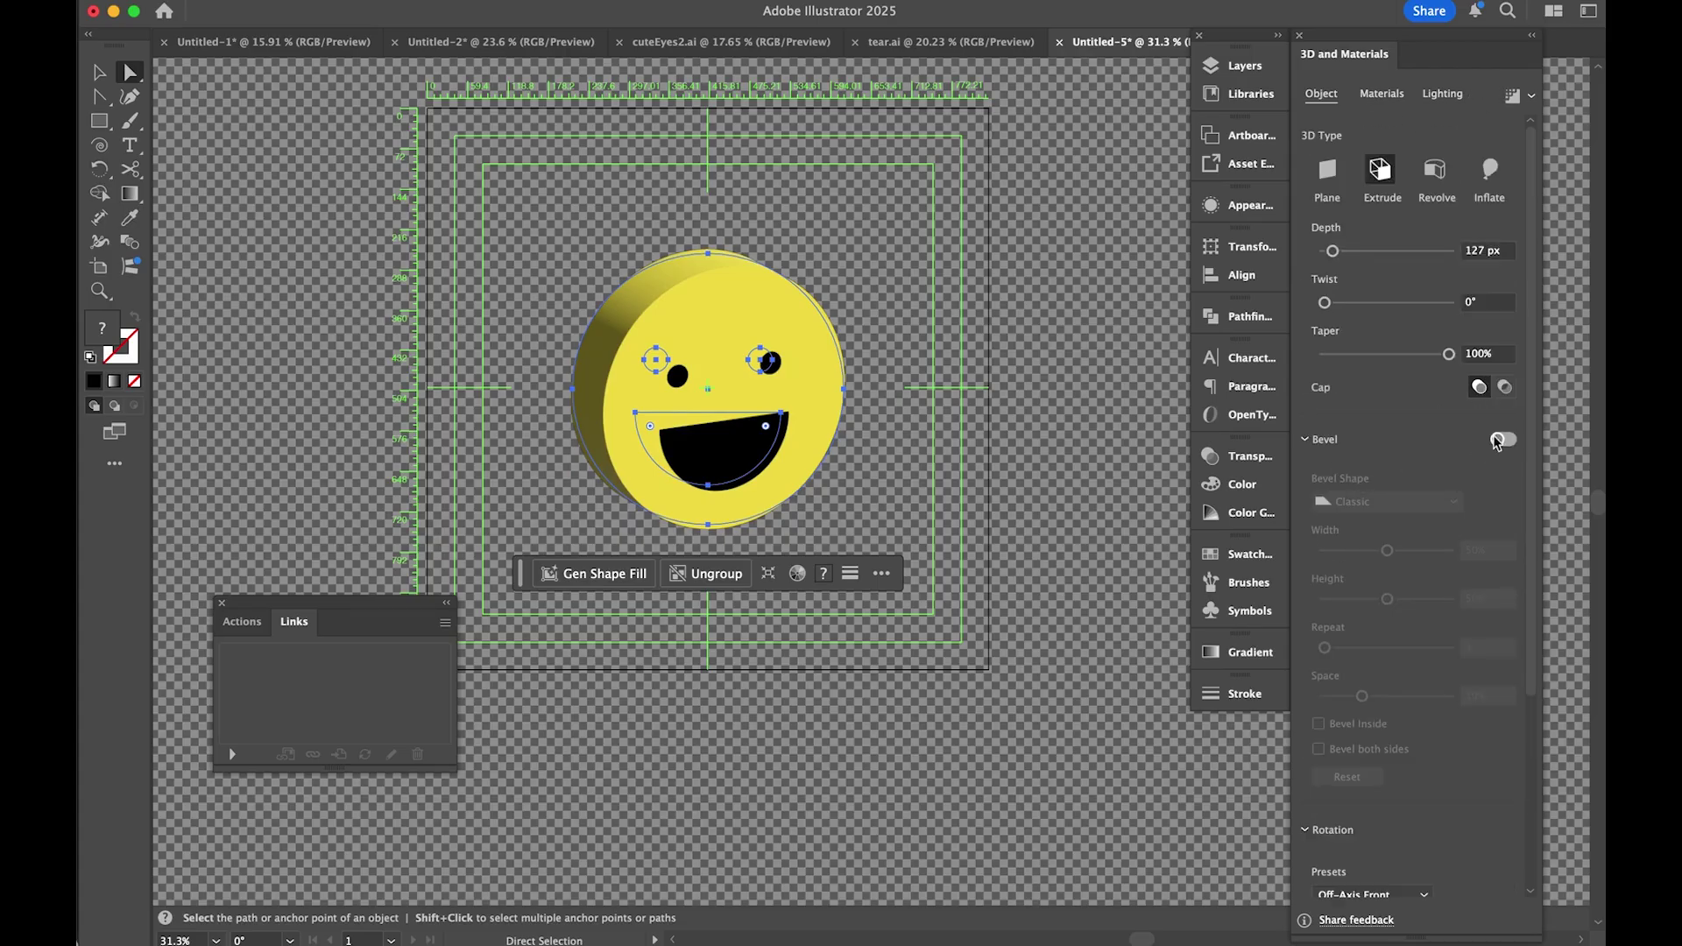
Step: Add a bevel to the extruded smiley face with the Round shape and a 12% width
click(1503, 440)
alt+scroll(707, 405, up, 3)
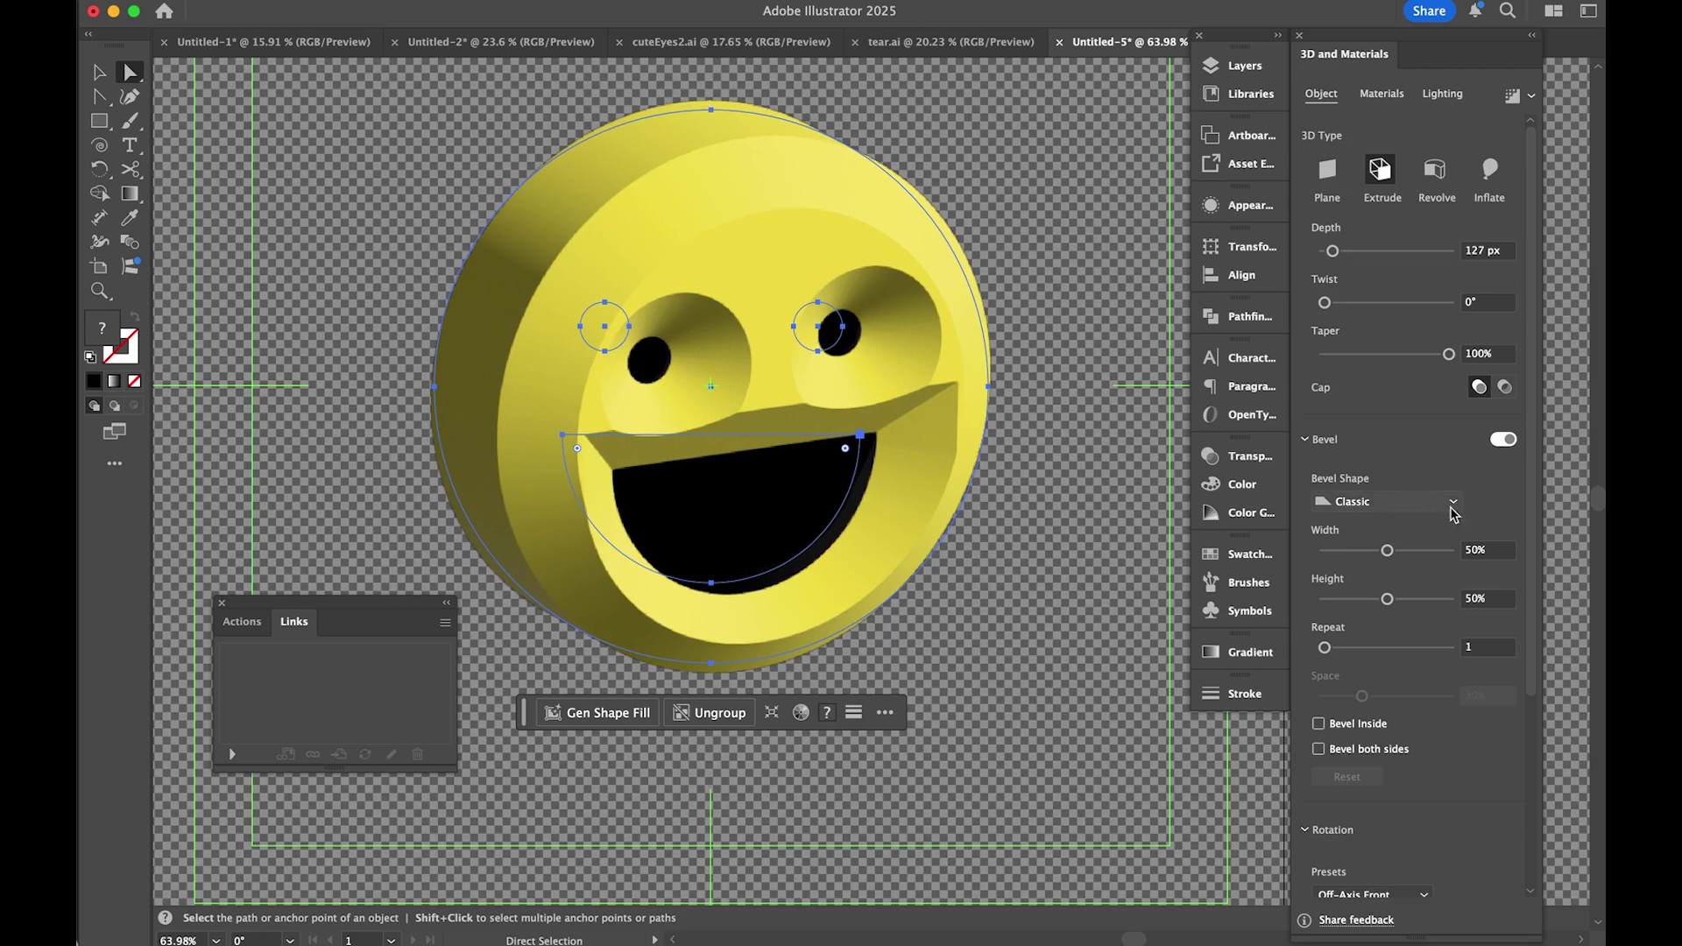
click(1388, 502)
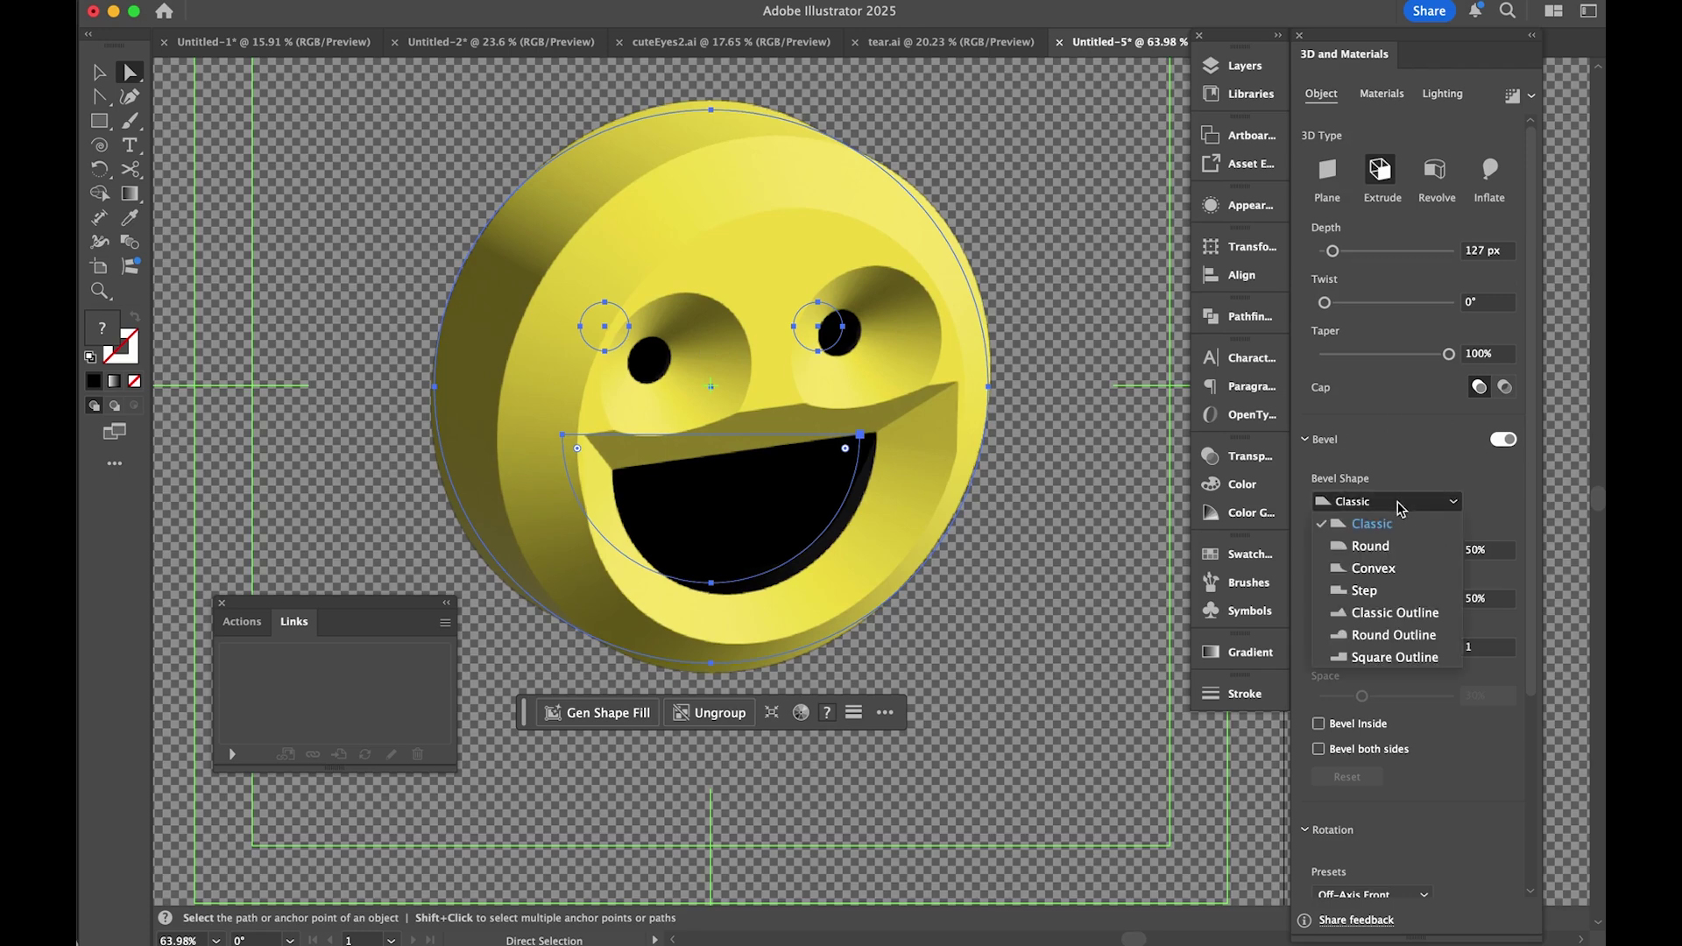
click(1388, 547)
drag(1387, 552, 1342, 551)
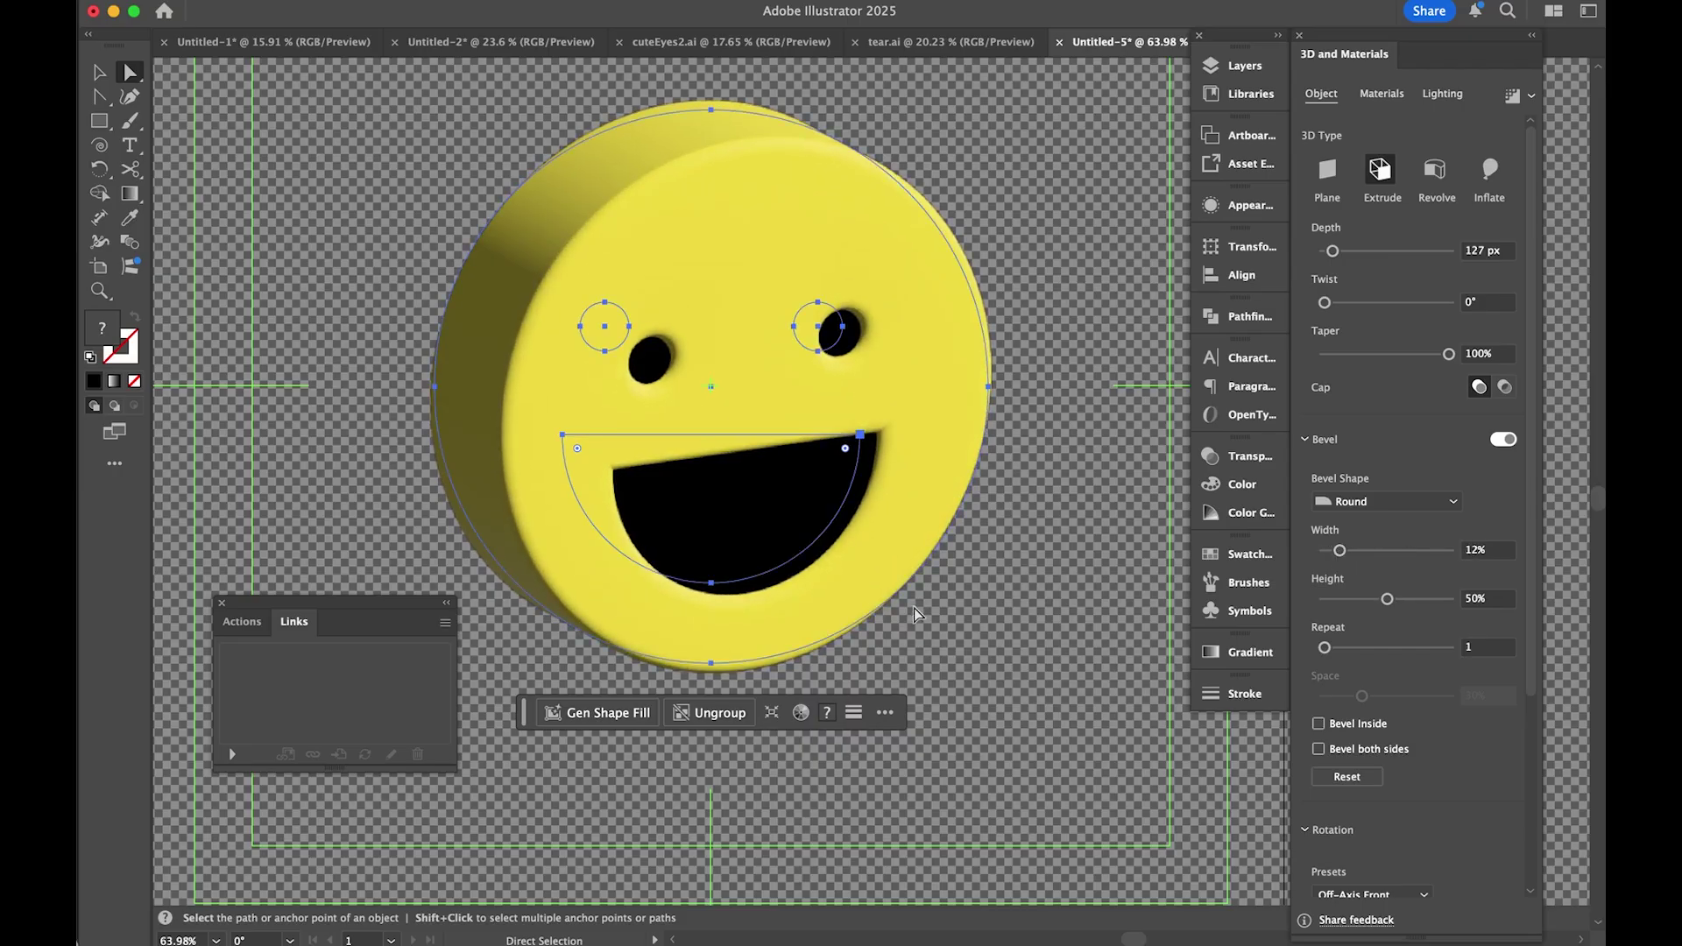
click(932, 633)
alt+scroll(883, 590, down, 2)
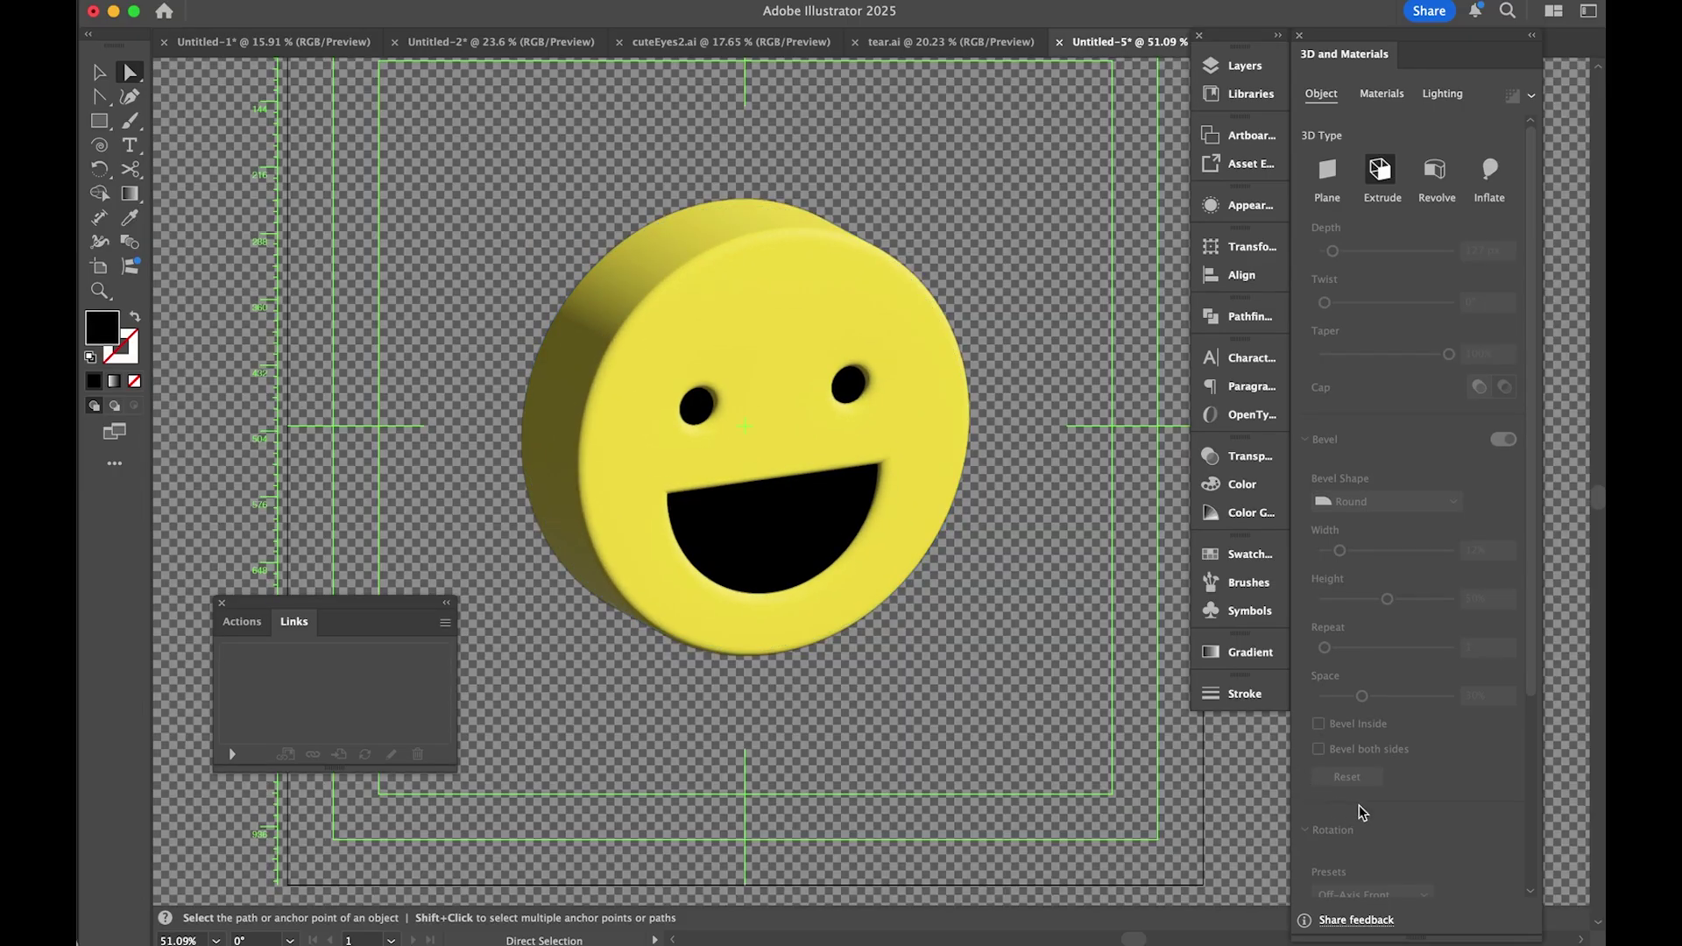
Step: Reselect the whole smiley face and set its 3D rotation to 0° on X and -49° on Y
click(712, 308)
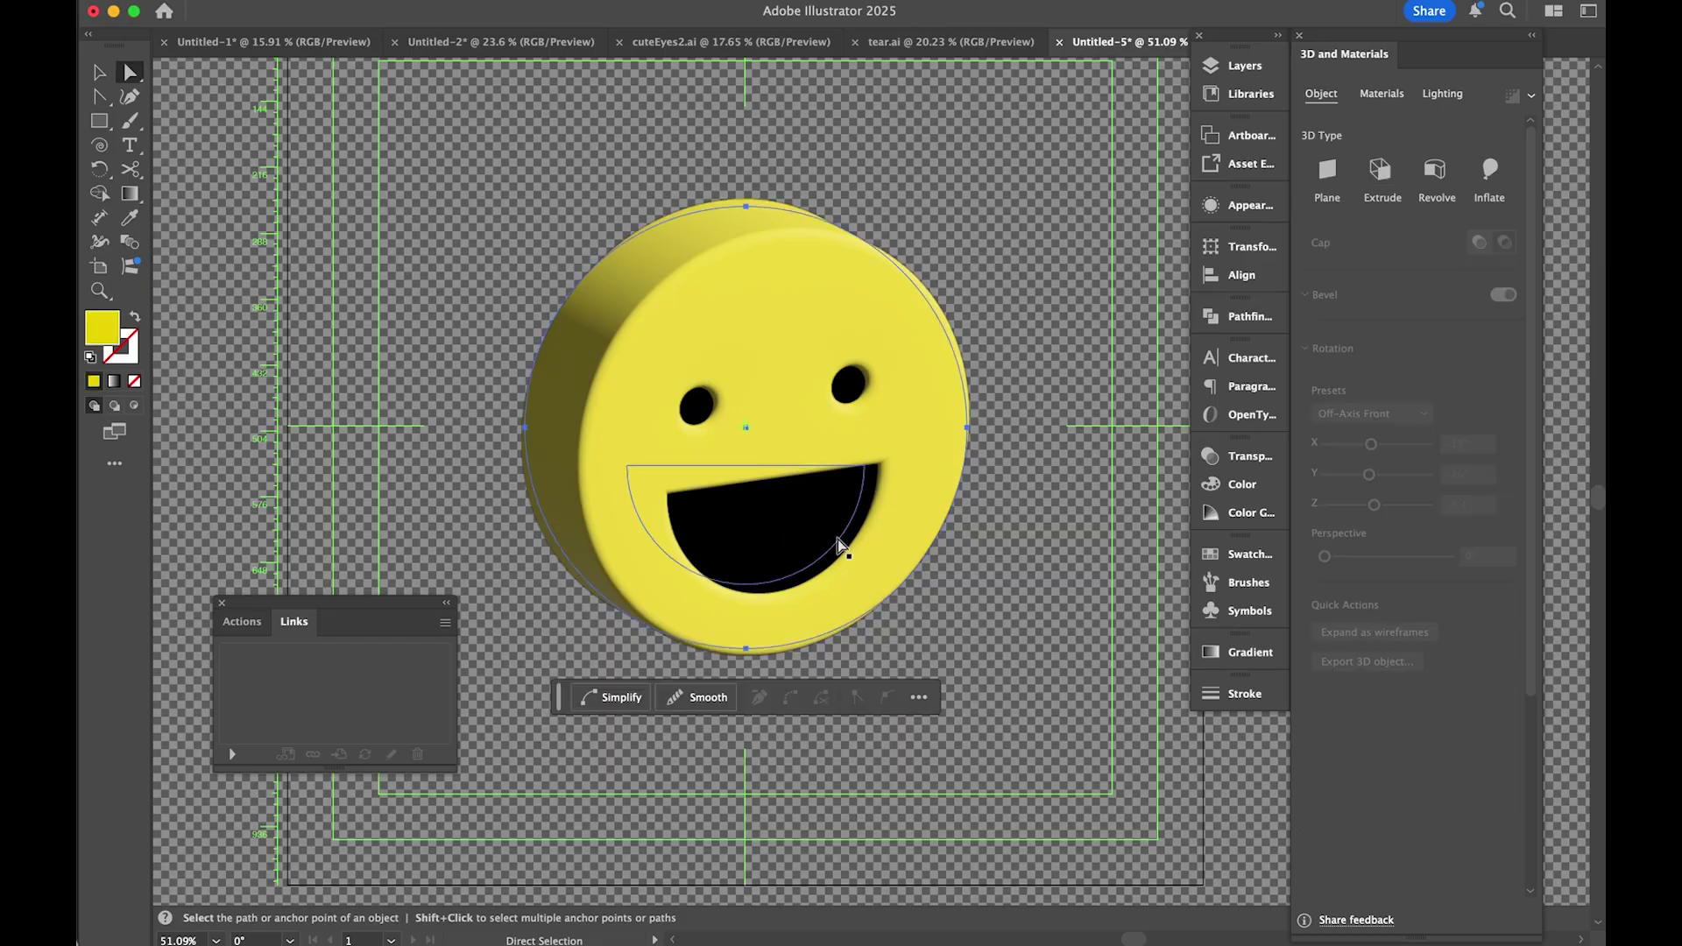
click(421, 223)
drag(531, 171, 881, 491)
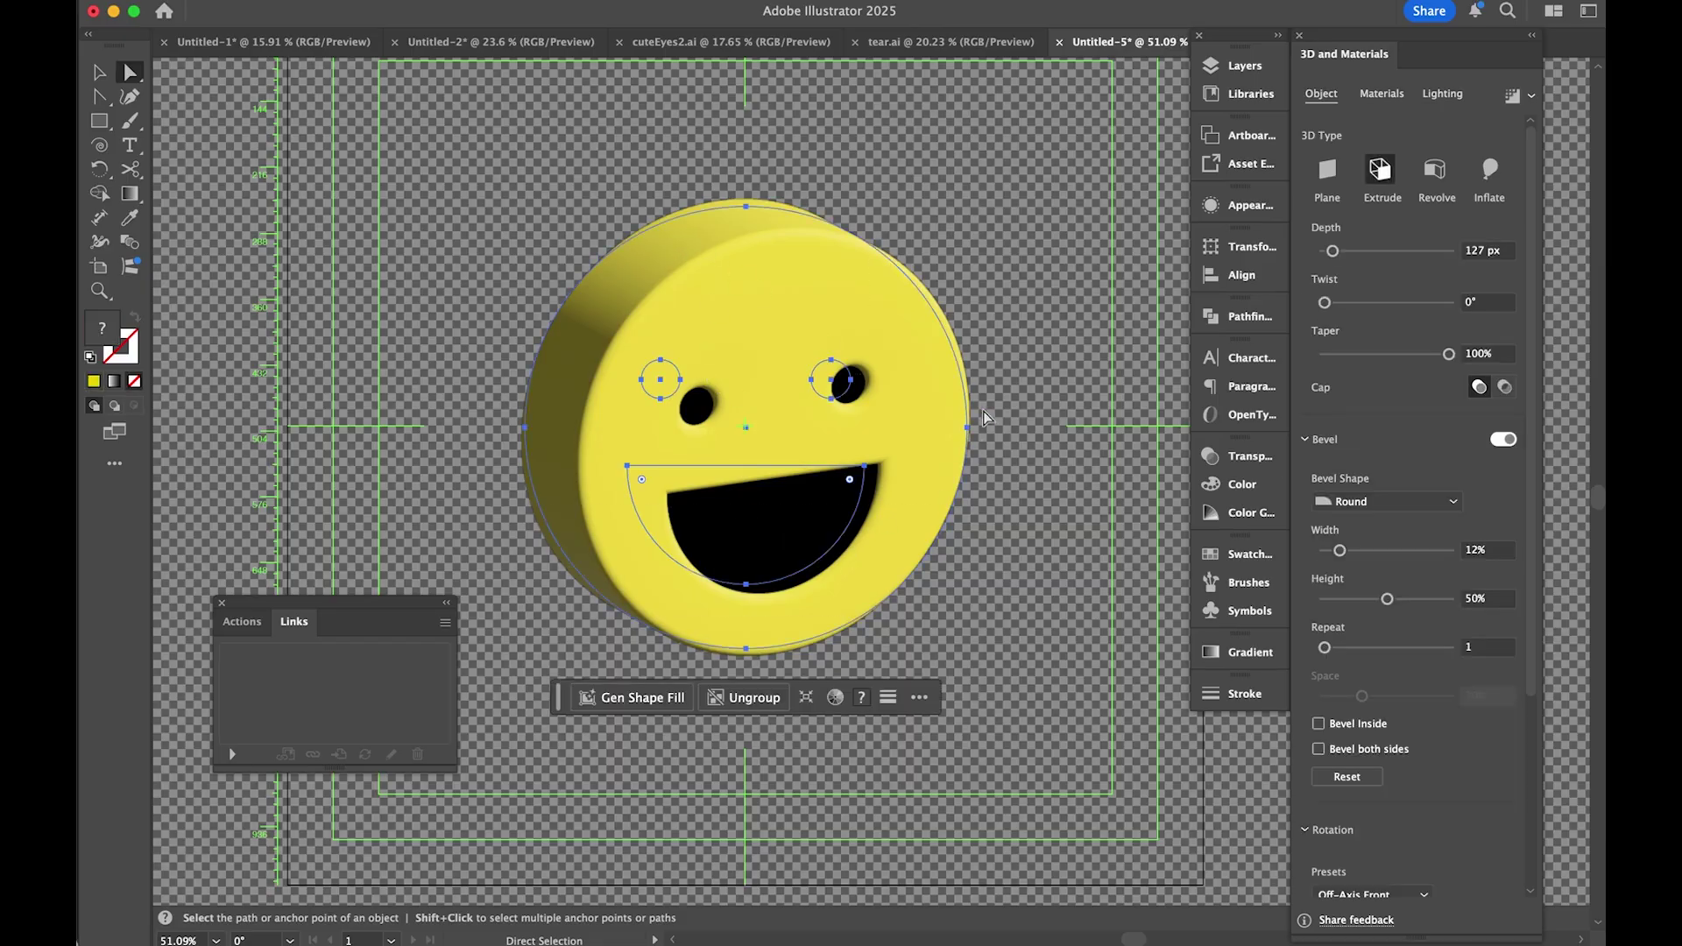
scroll(1406, 707, down, 5)
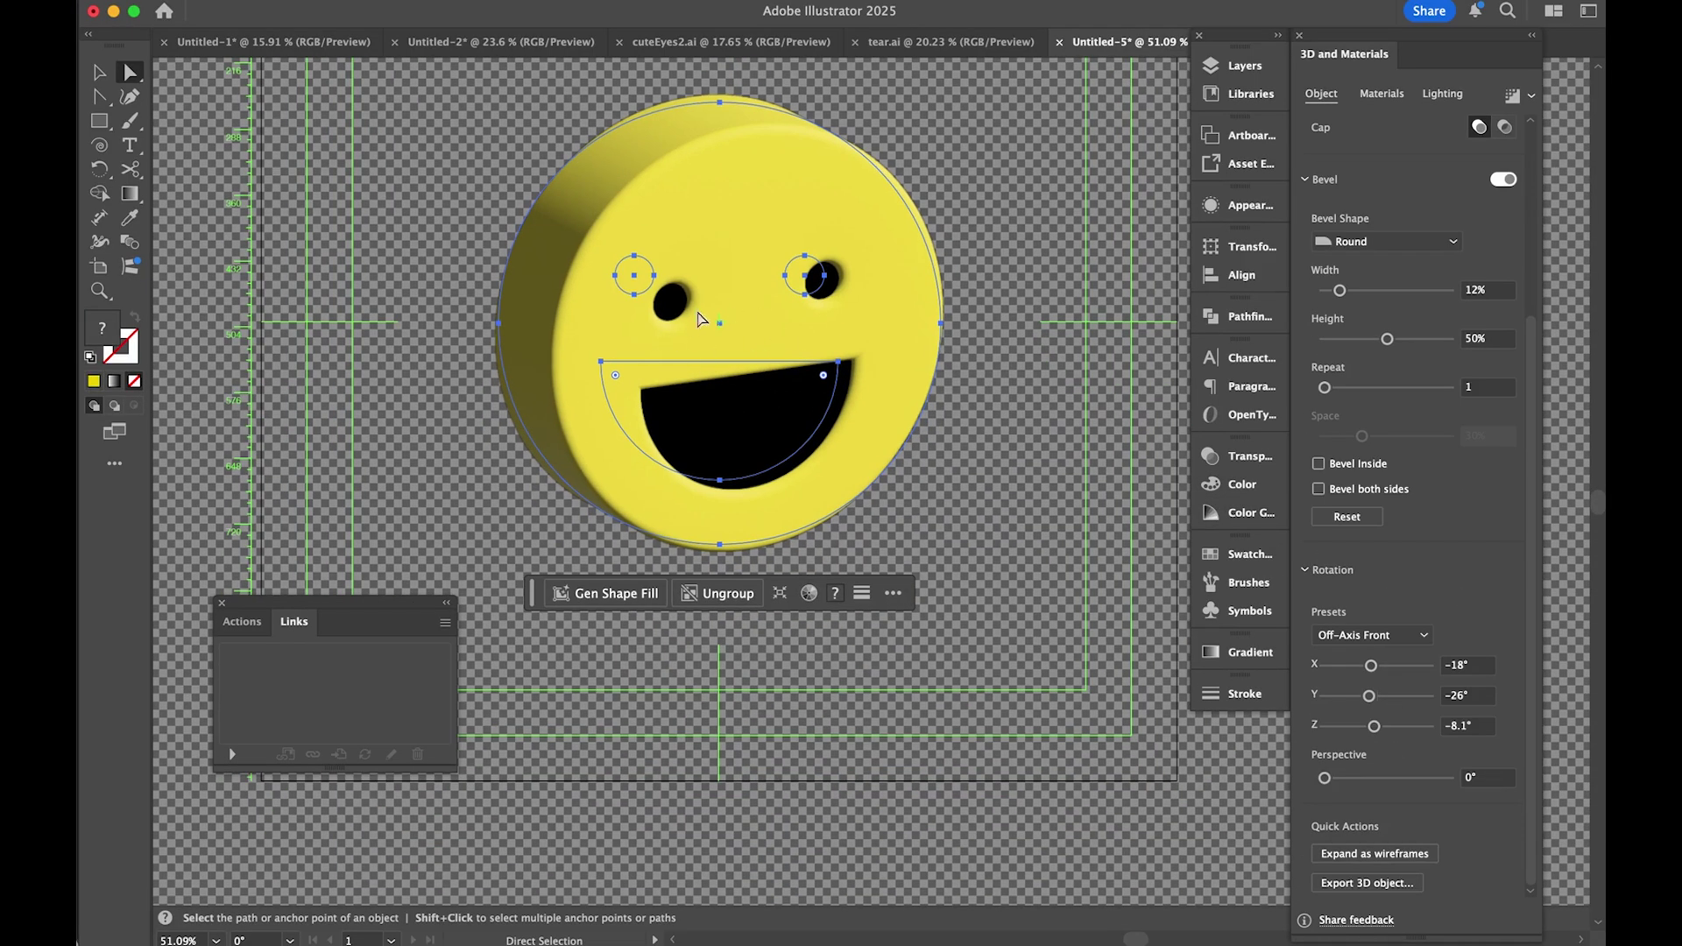
mouse_move(1371, 666)
mouse_down()
mouse_move(1393, 696)
mouse_move(1362, 696)
mouse_up()
click(1480, 668)
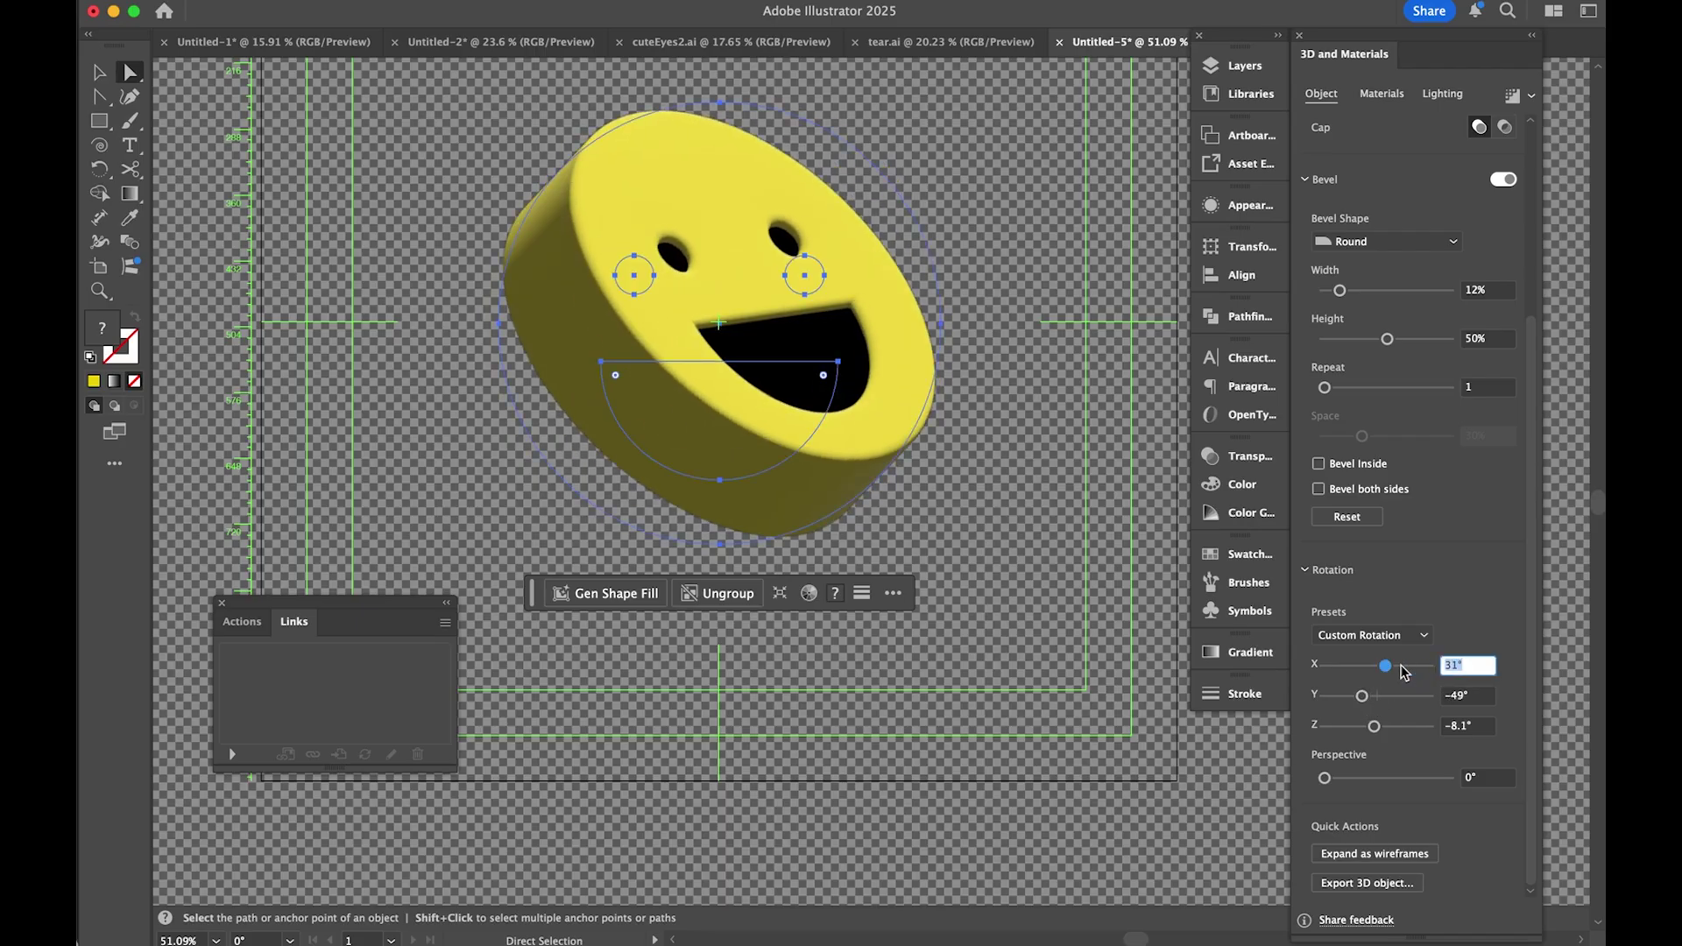
text(0)
key(Return)
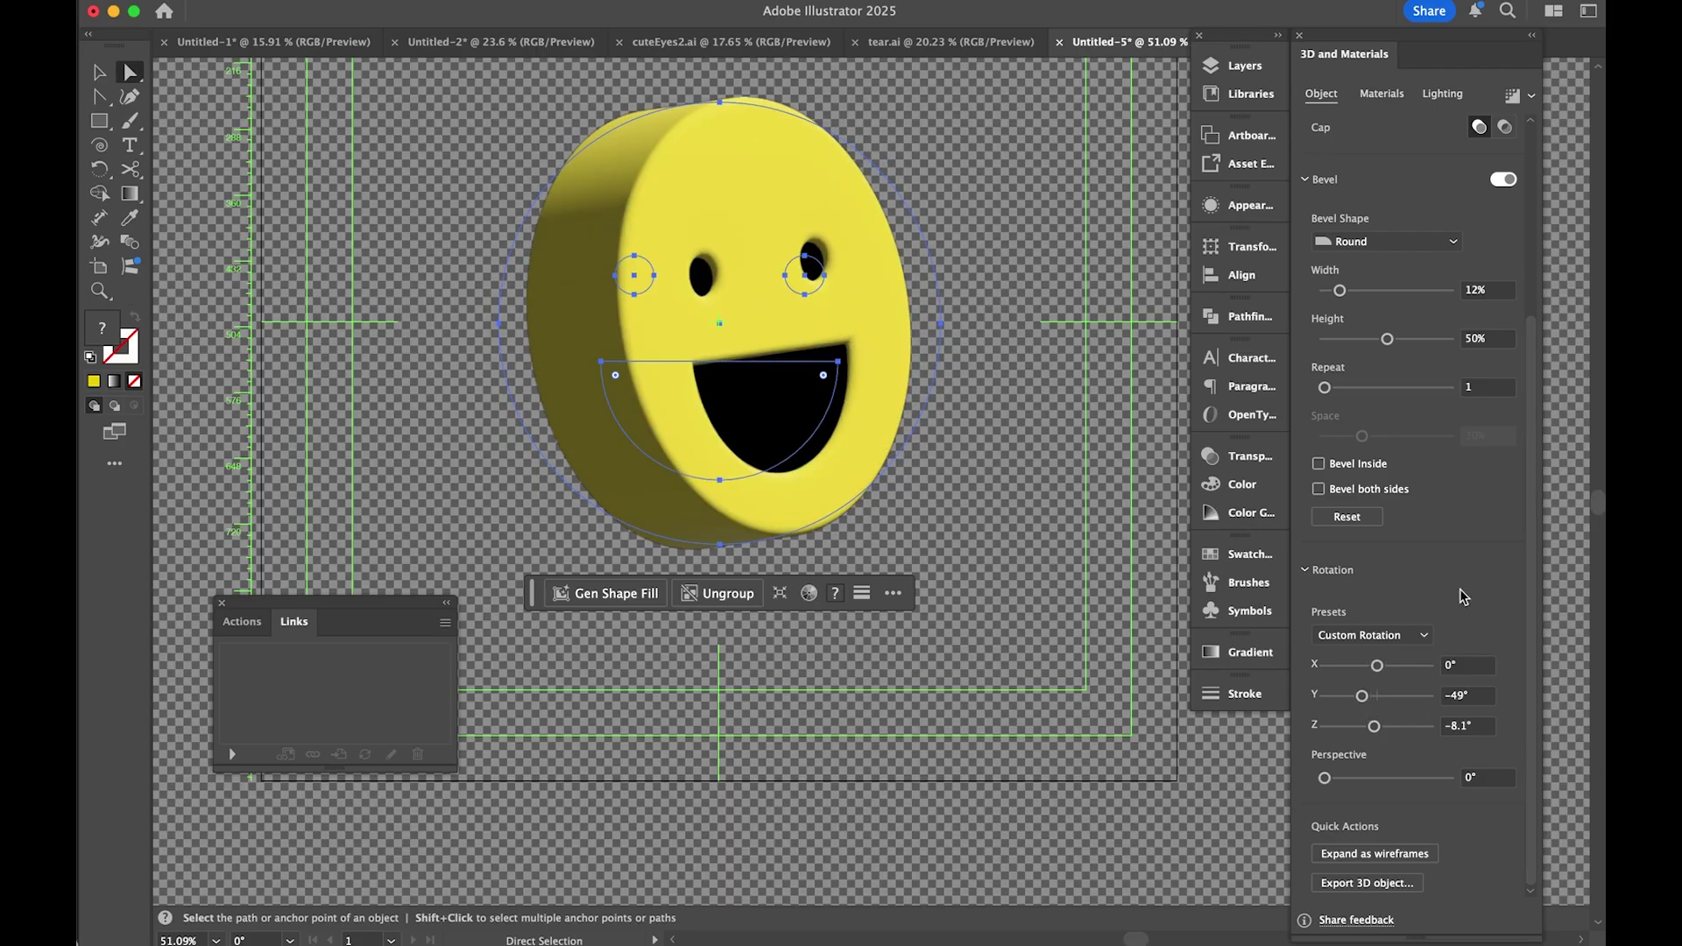
Step: Look through the Adobe Substance materials available for the 3D smiley face
click(1382, 94)
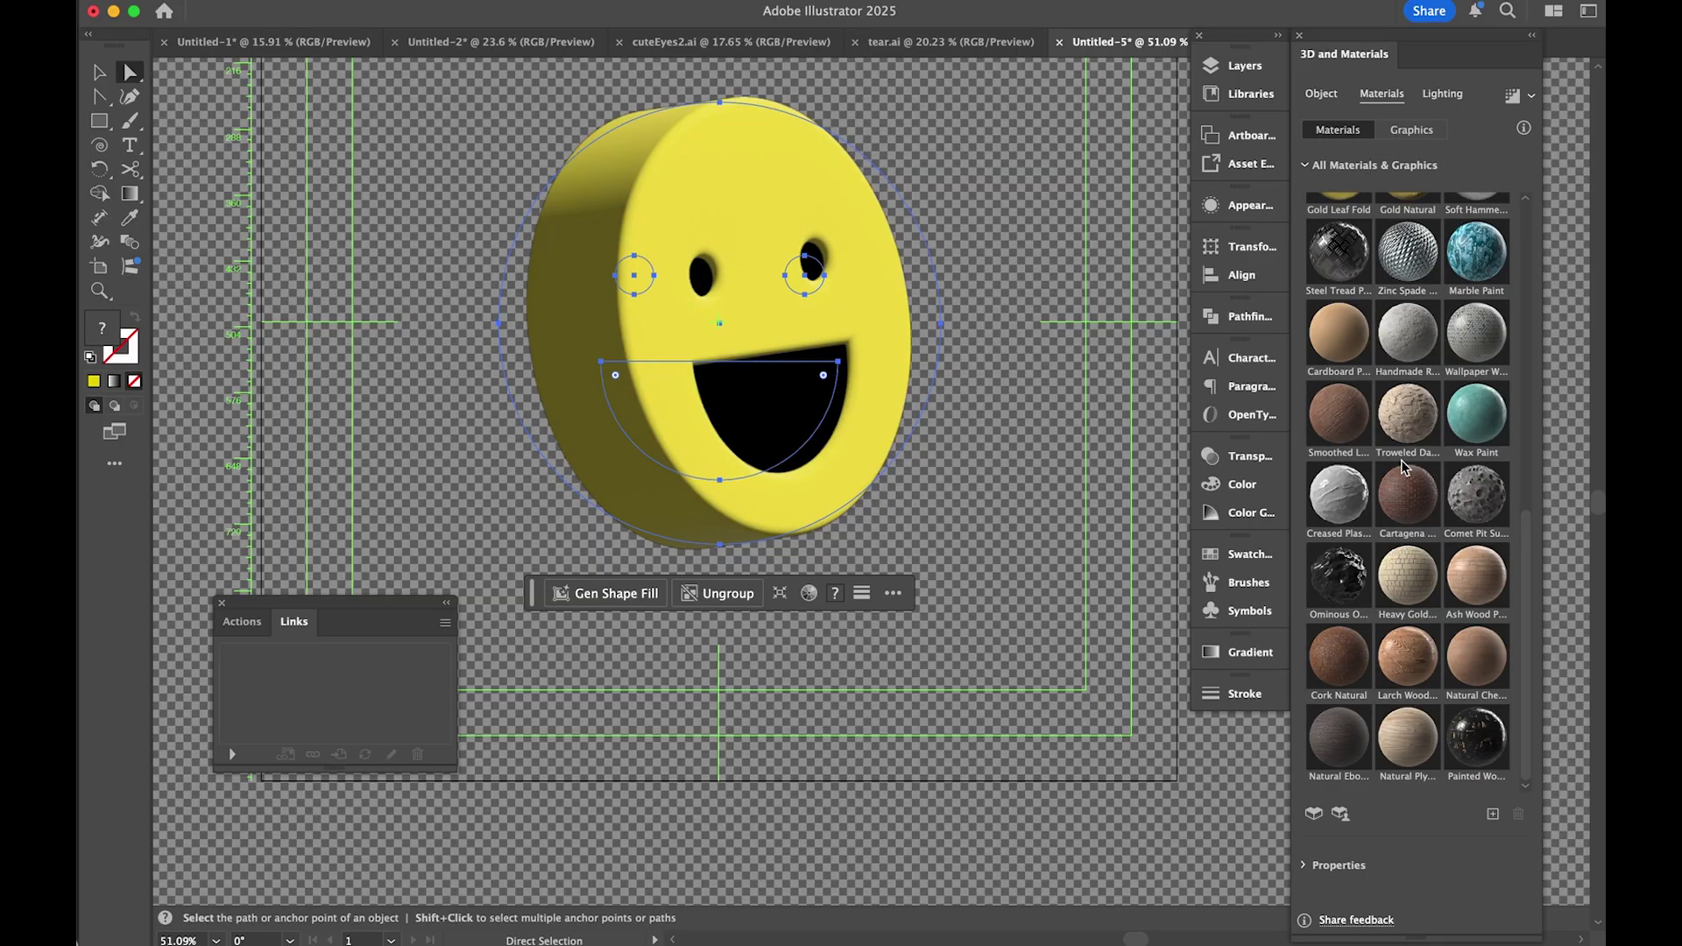
scroll(1404, 466, up, 10)
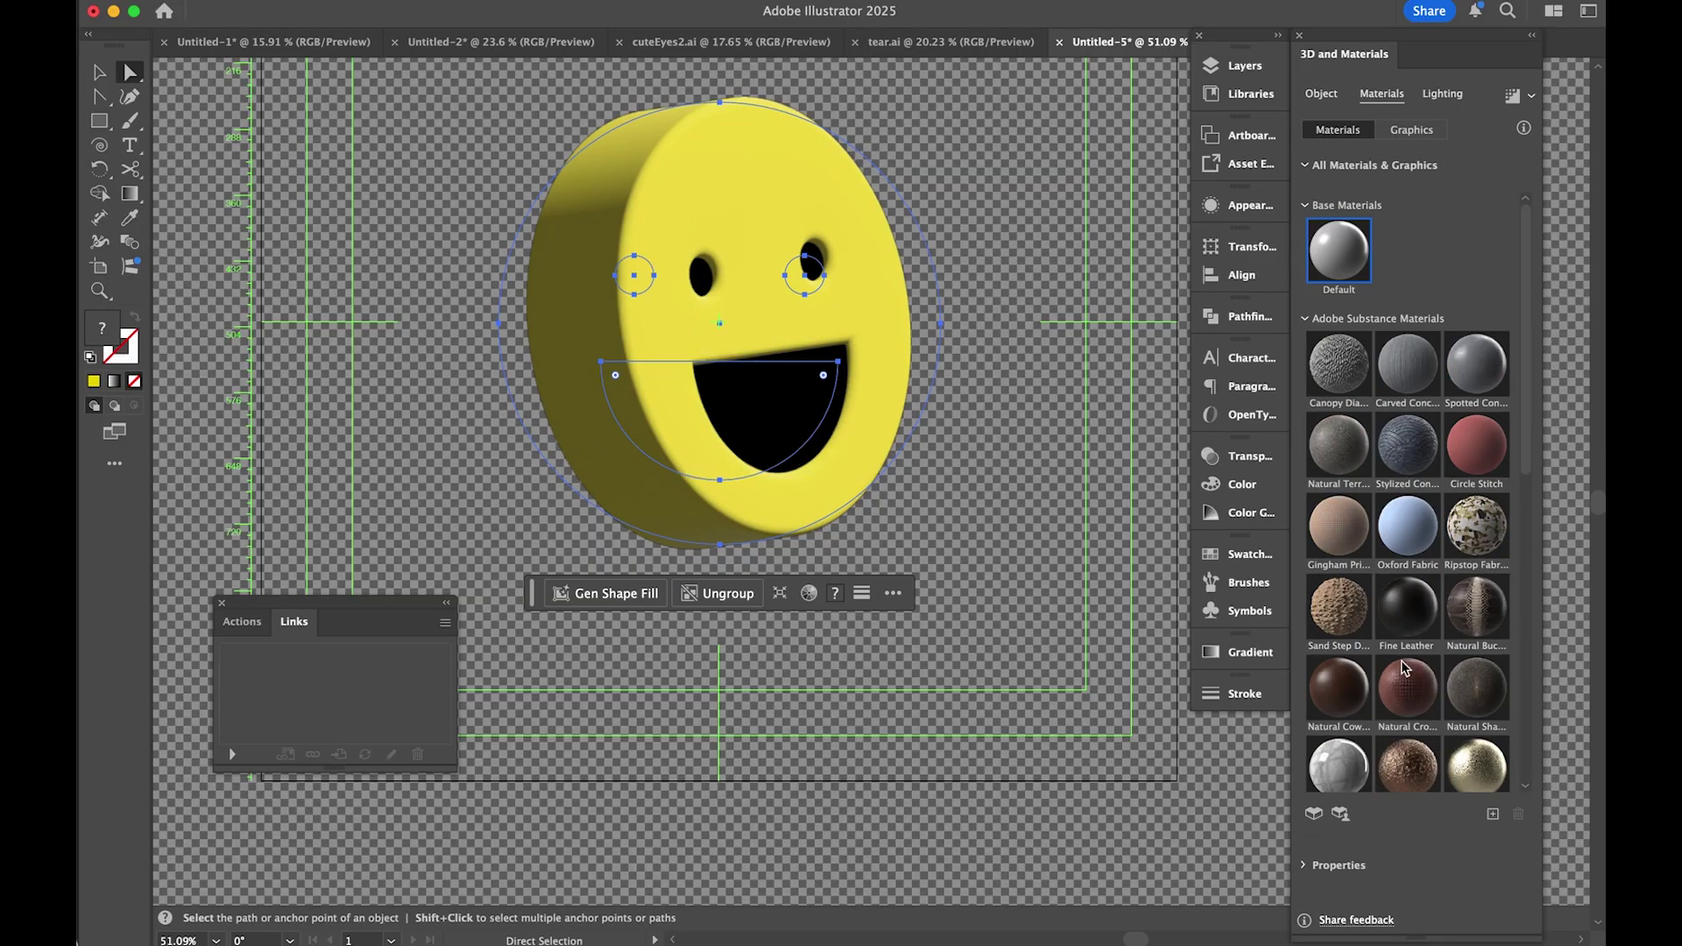
scroll(1376, 638, down, 6)
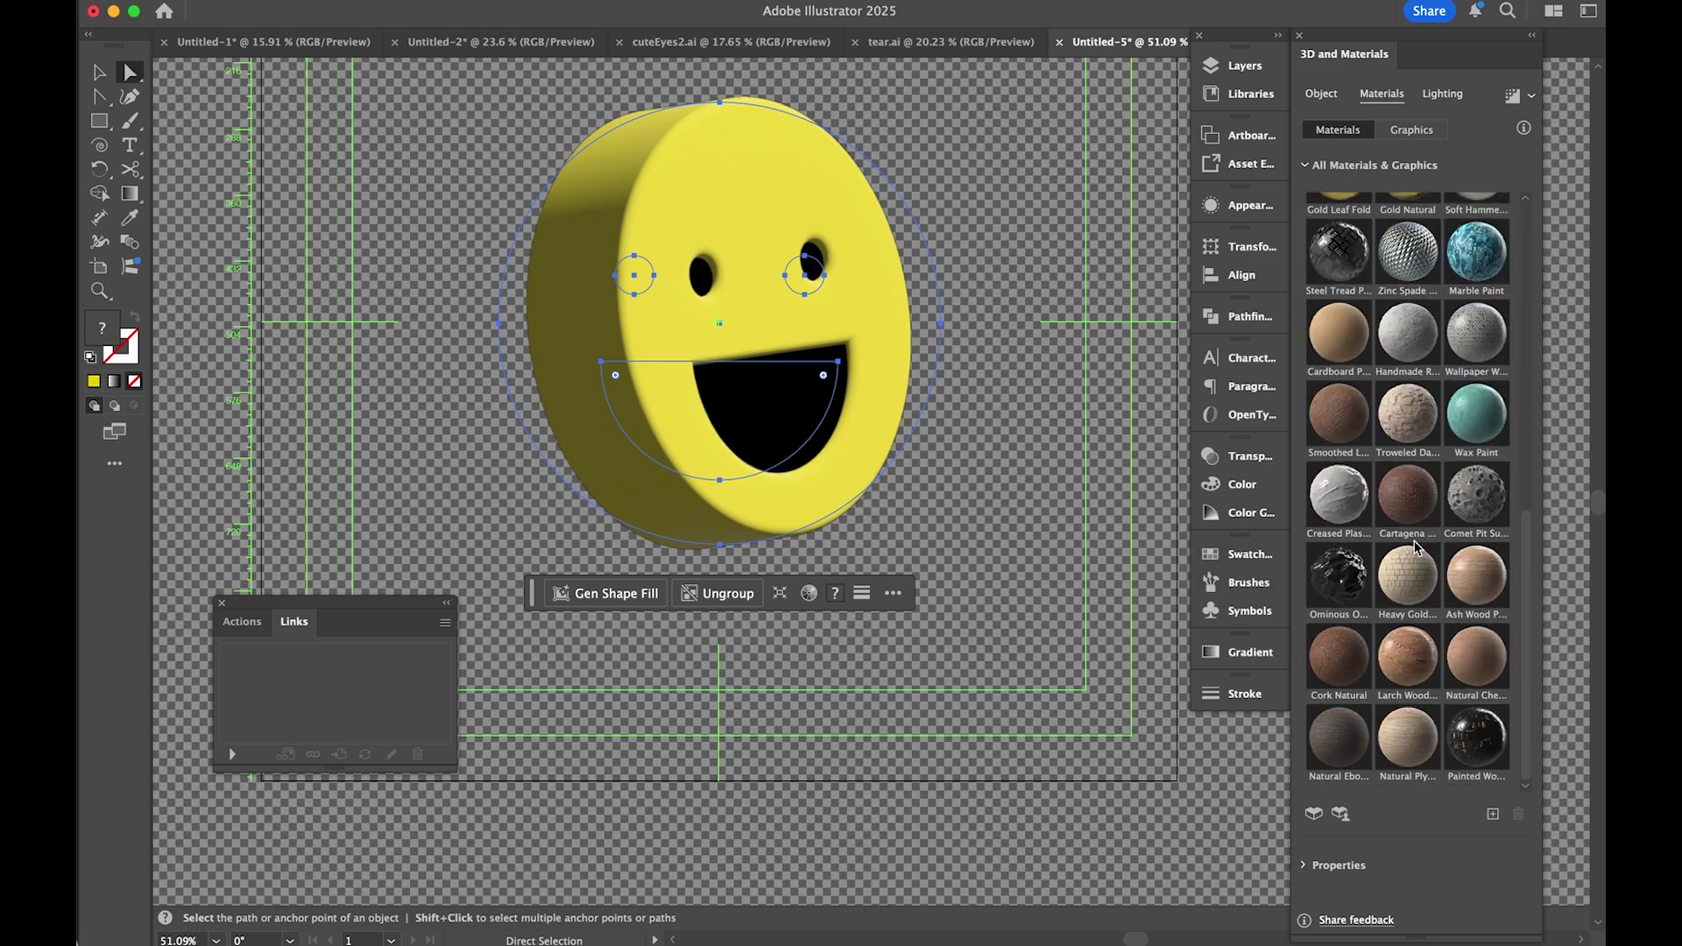
scroll(1428, 464, up, 6)
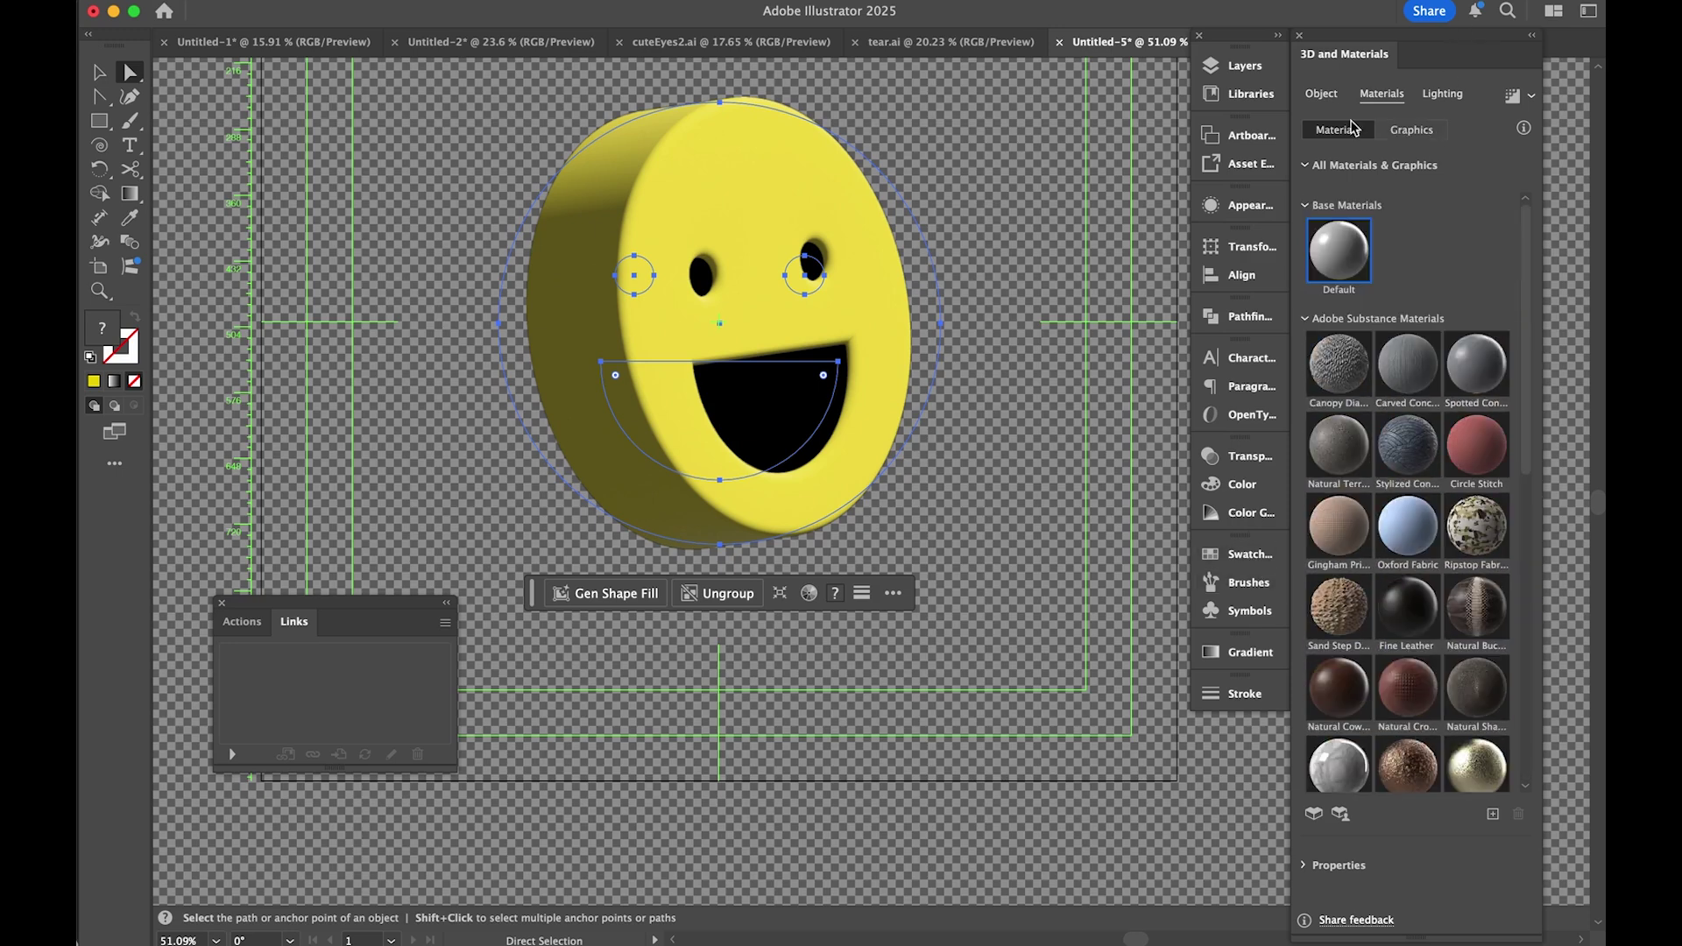
click(1321, 93)
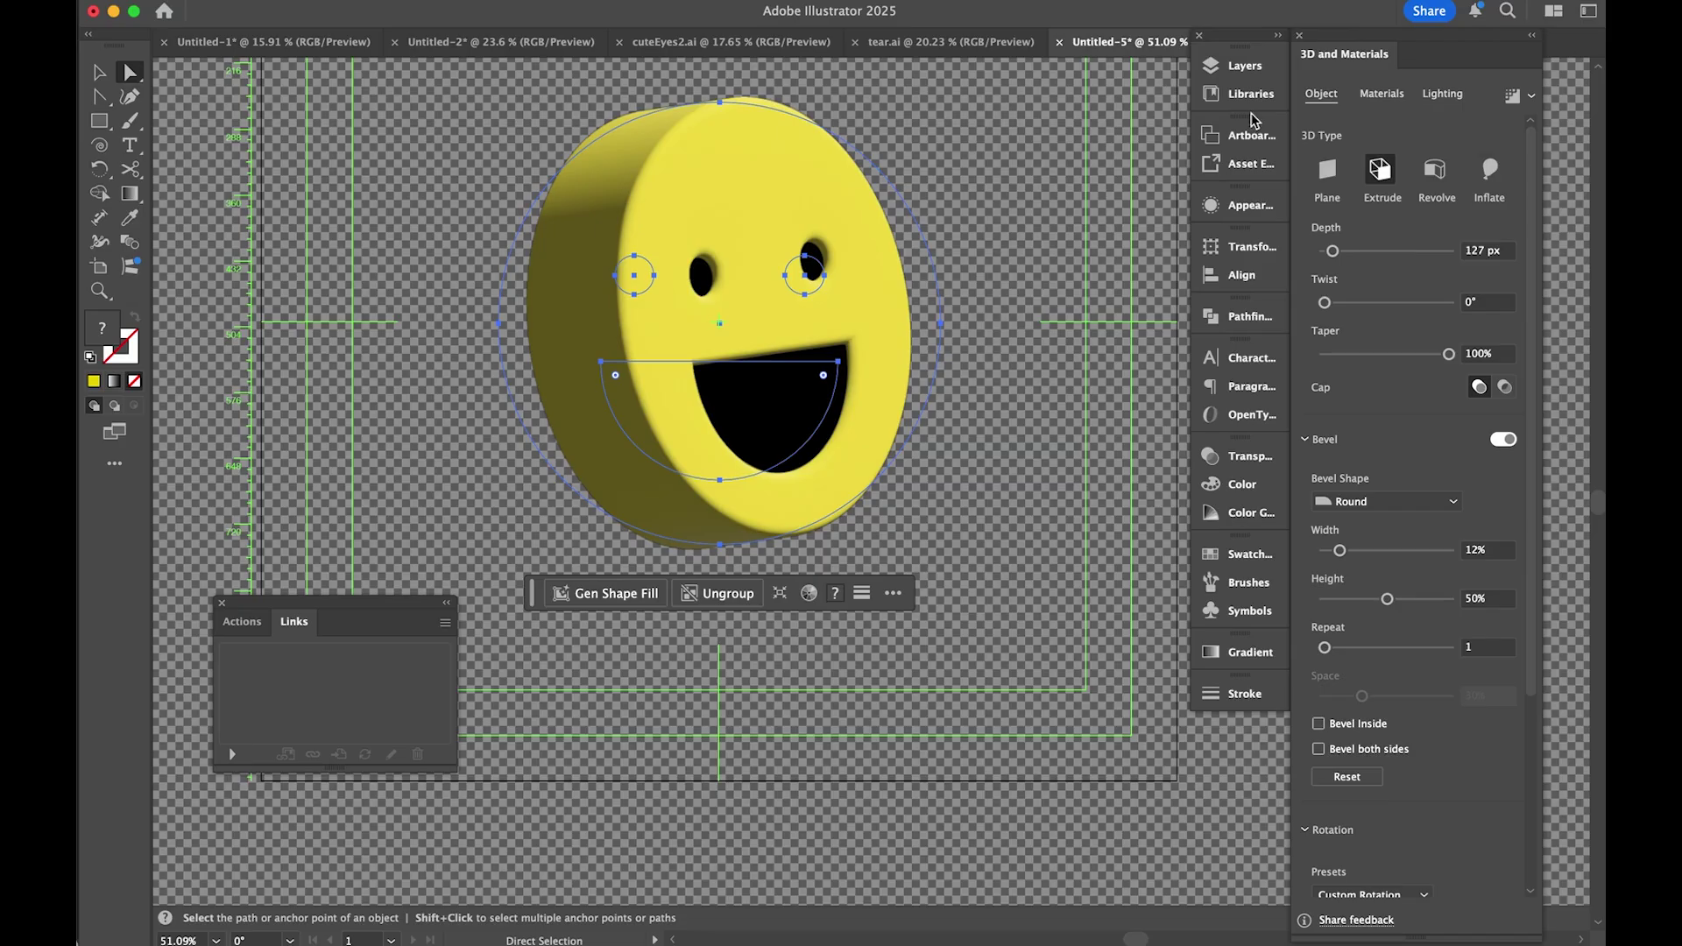
click(1443, 94)
Step: Send the 3D smiley face to asset export and name the asset "smiley face"
scroll(1366, 464, down, 6)
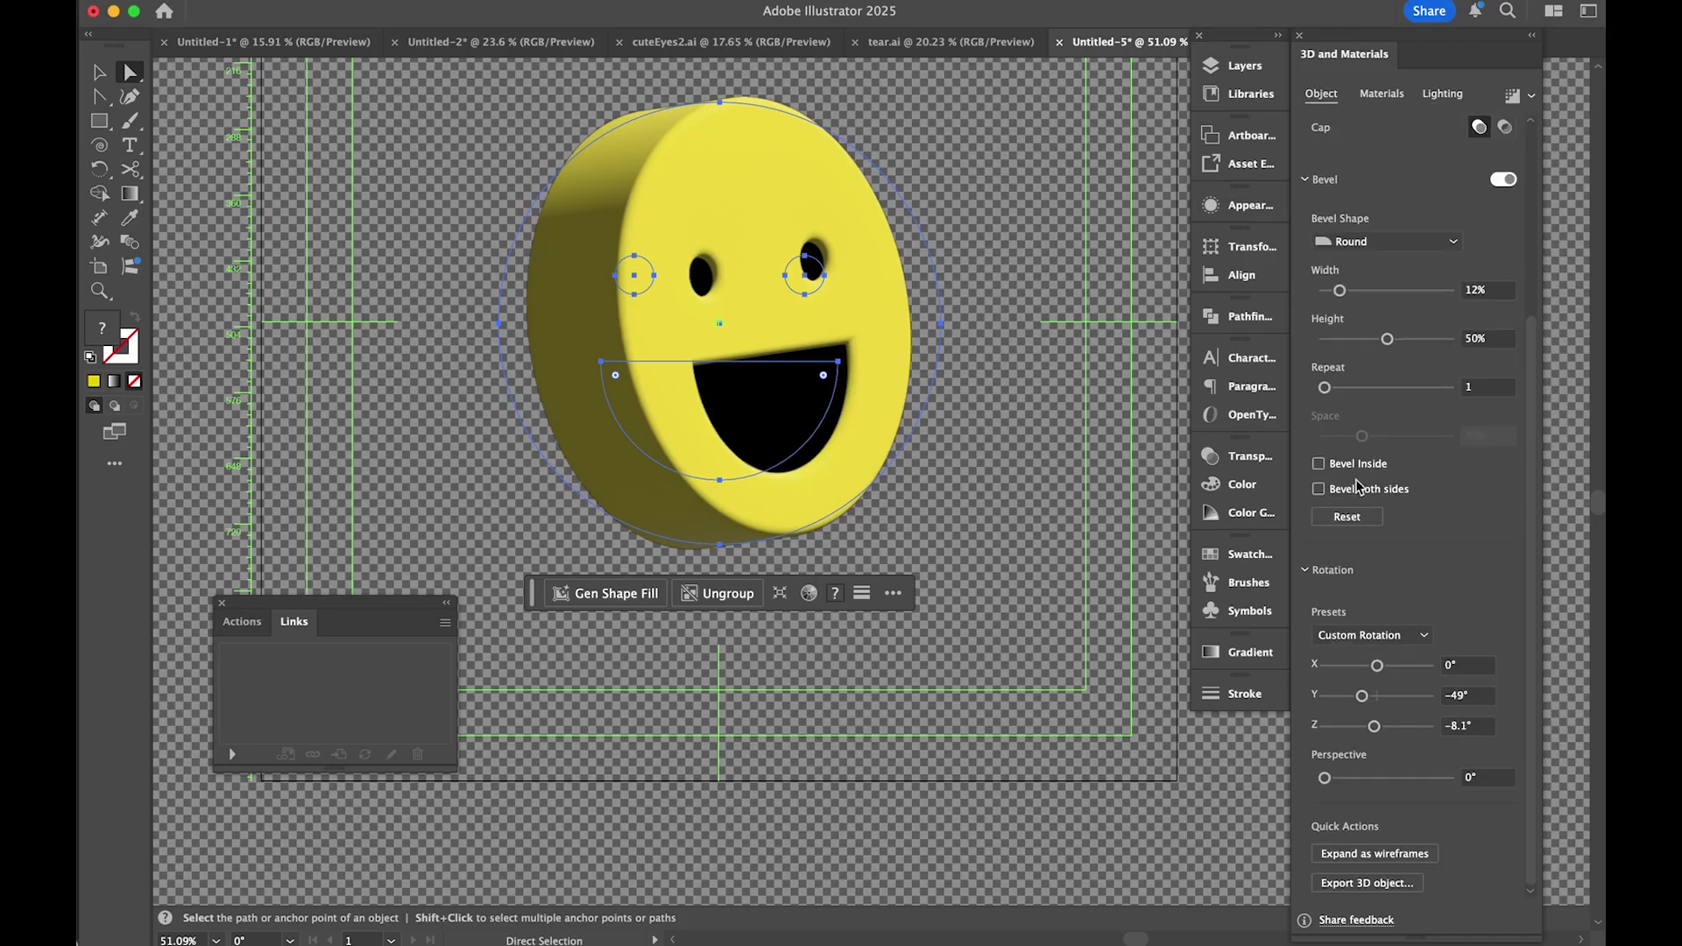
click(1350, 884)
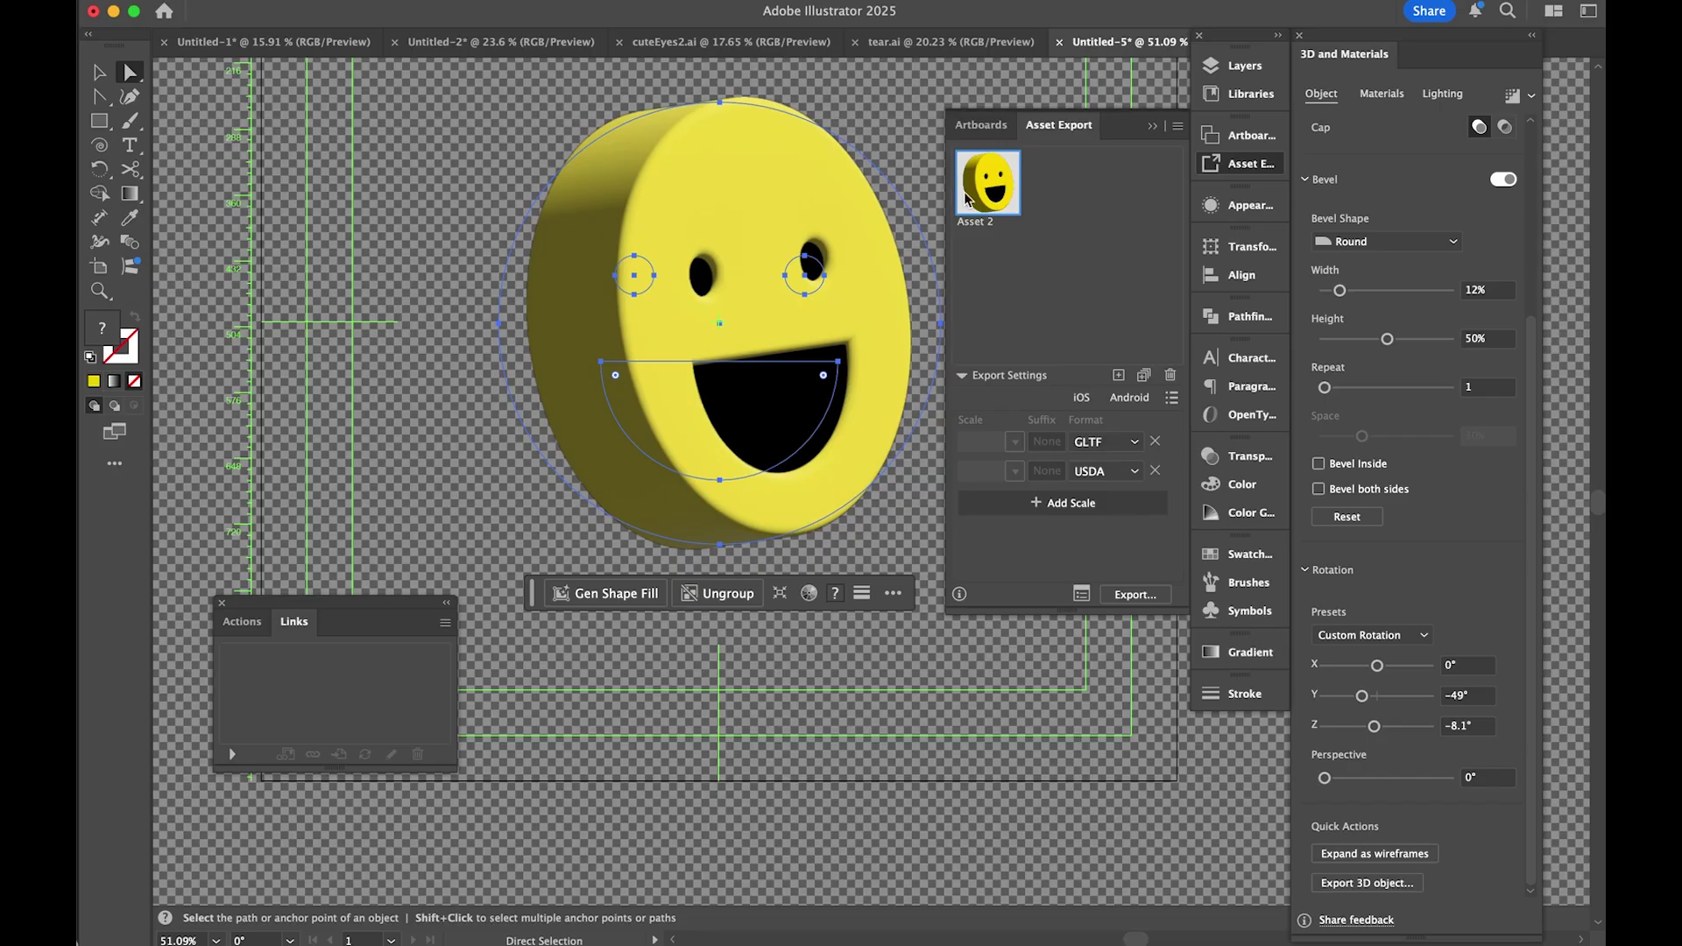
double_click(981, 223)
text(smiley face)
click(1044, 298)
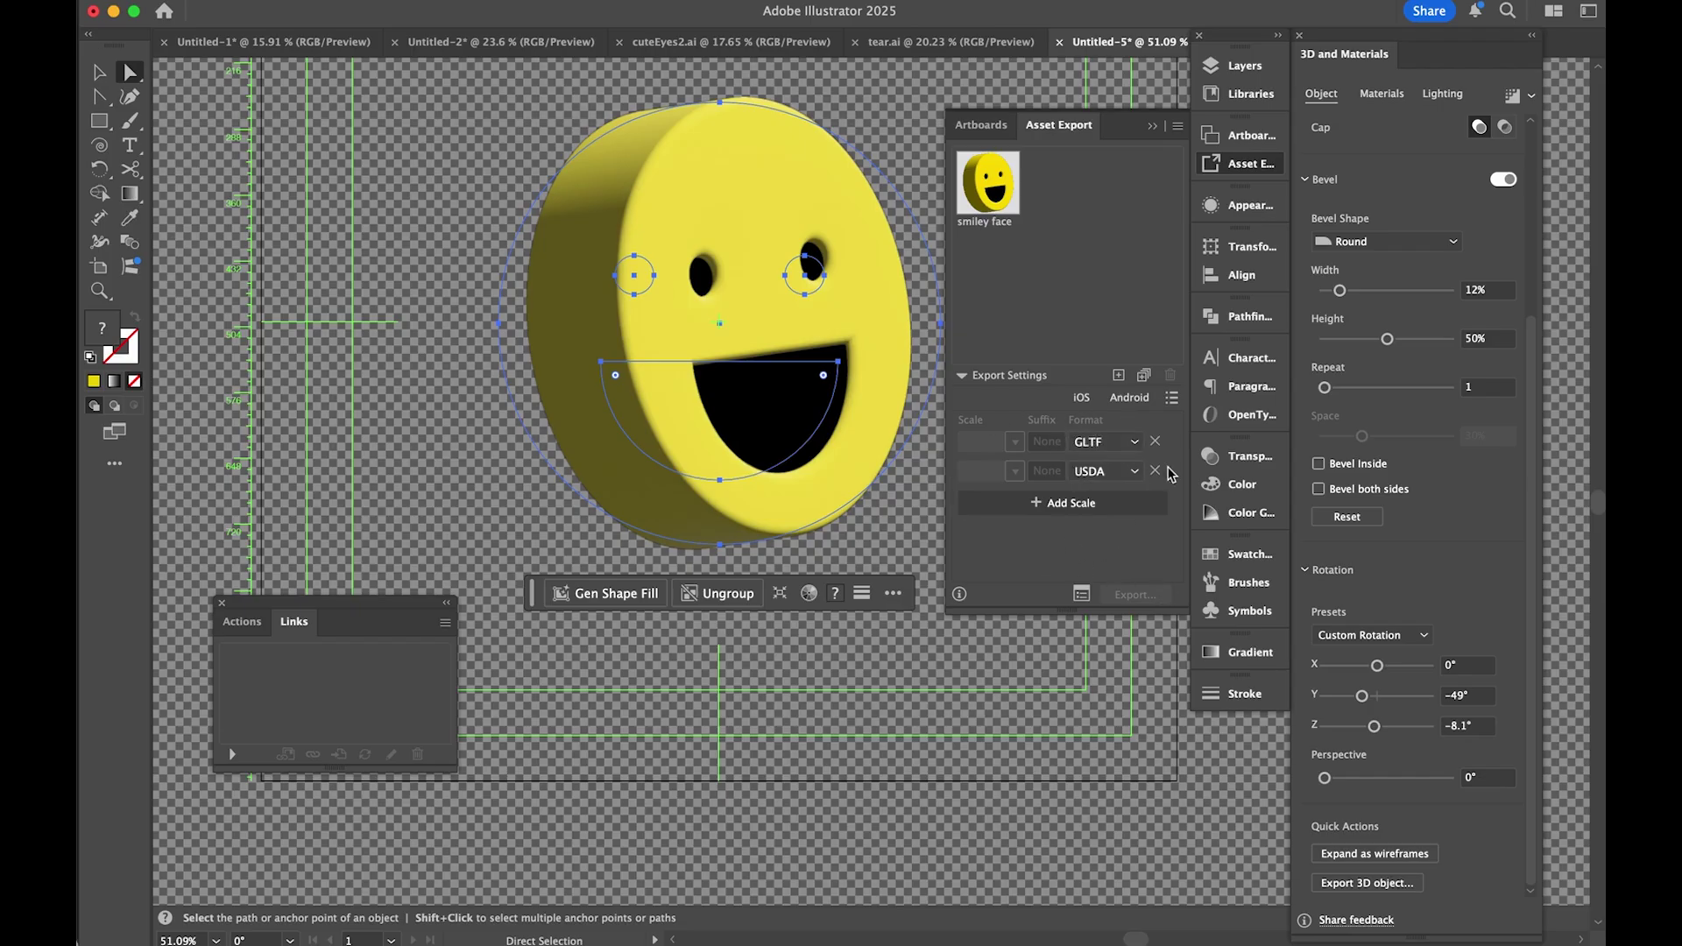
Step: Remove the USDA format and export the smiley face asset as GLTF to the Face folder
click(1157, 472)
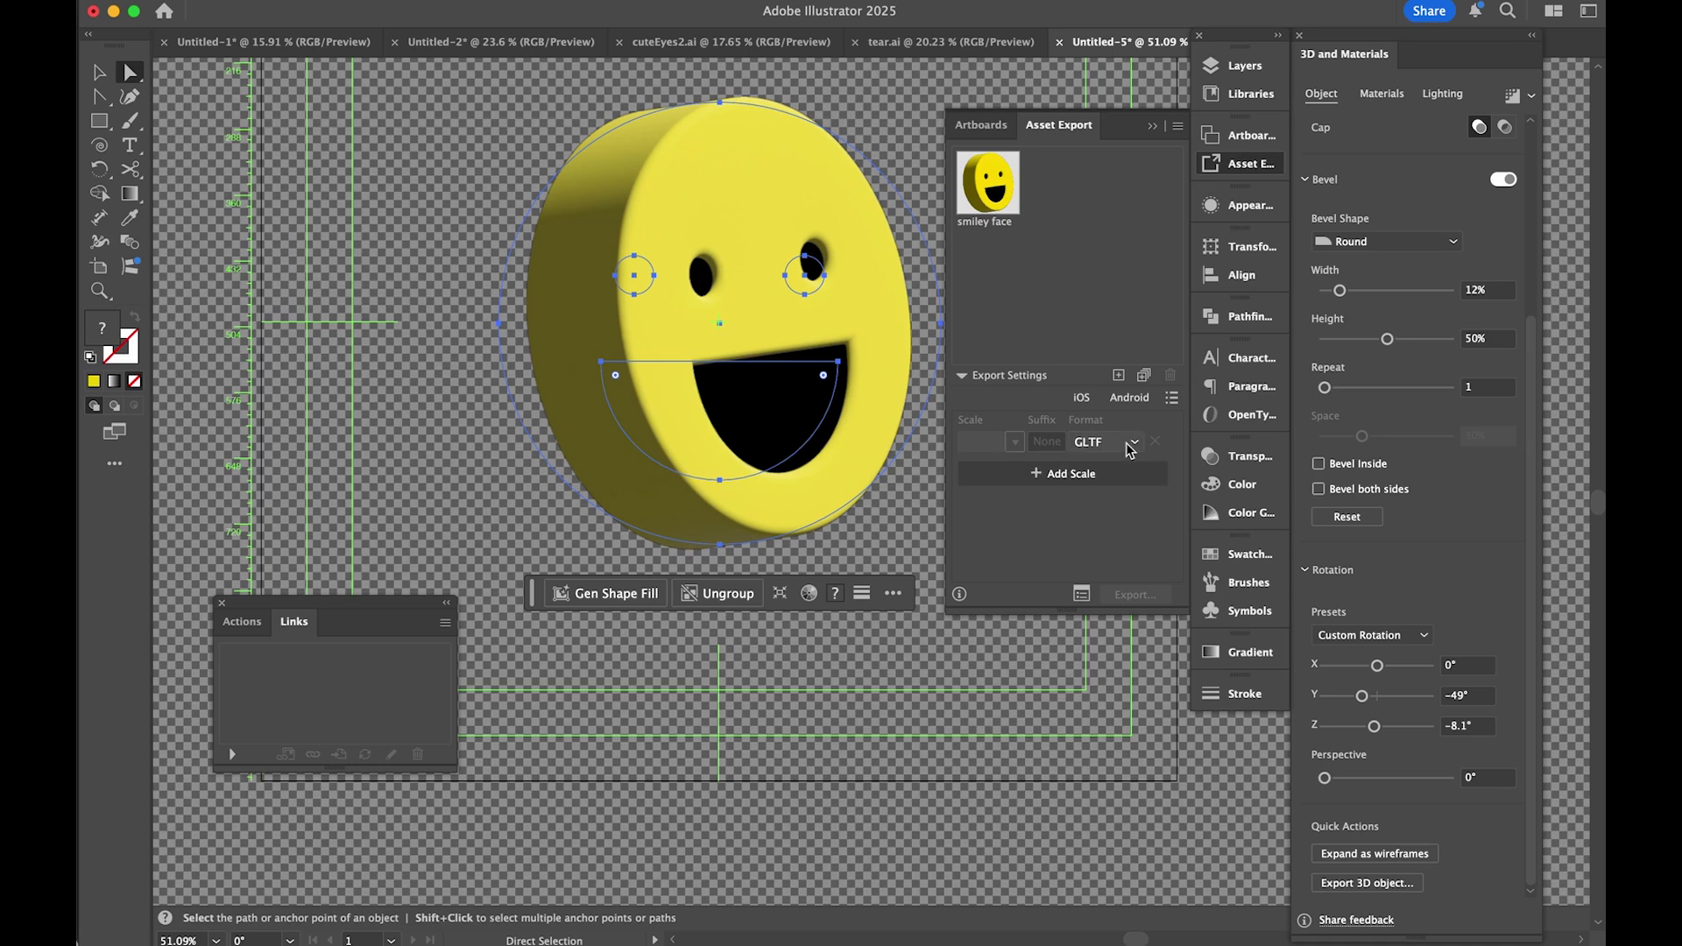
click(1132, 444)
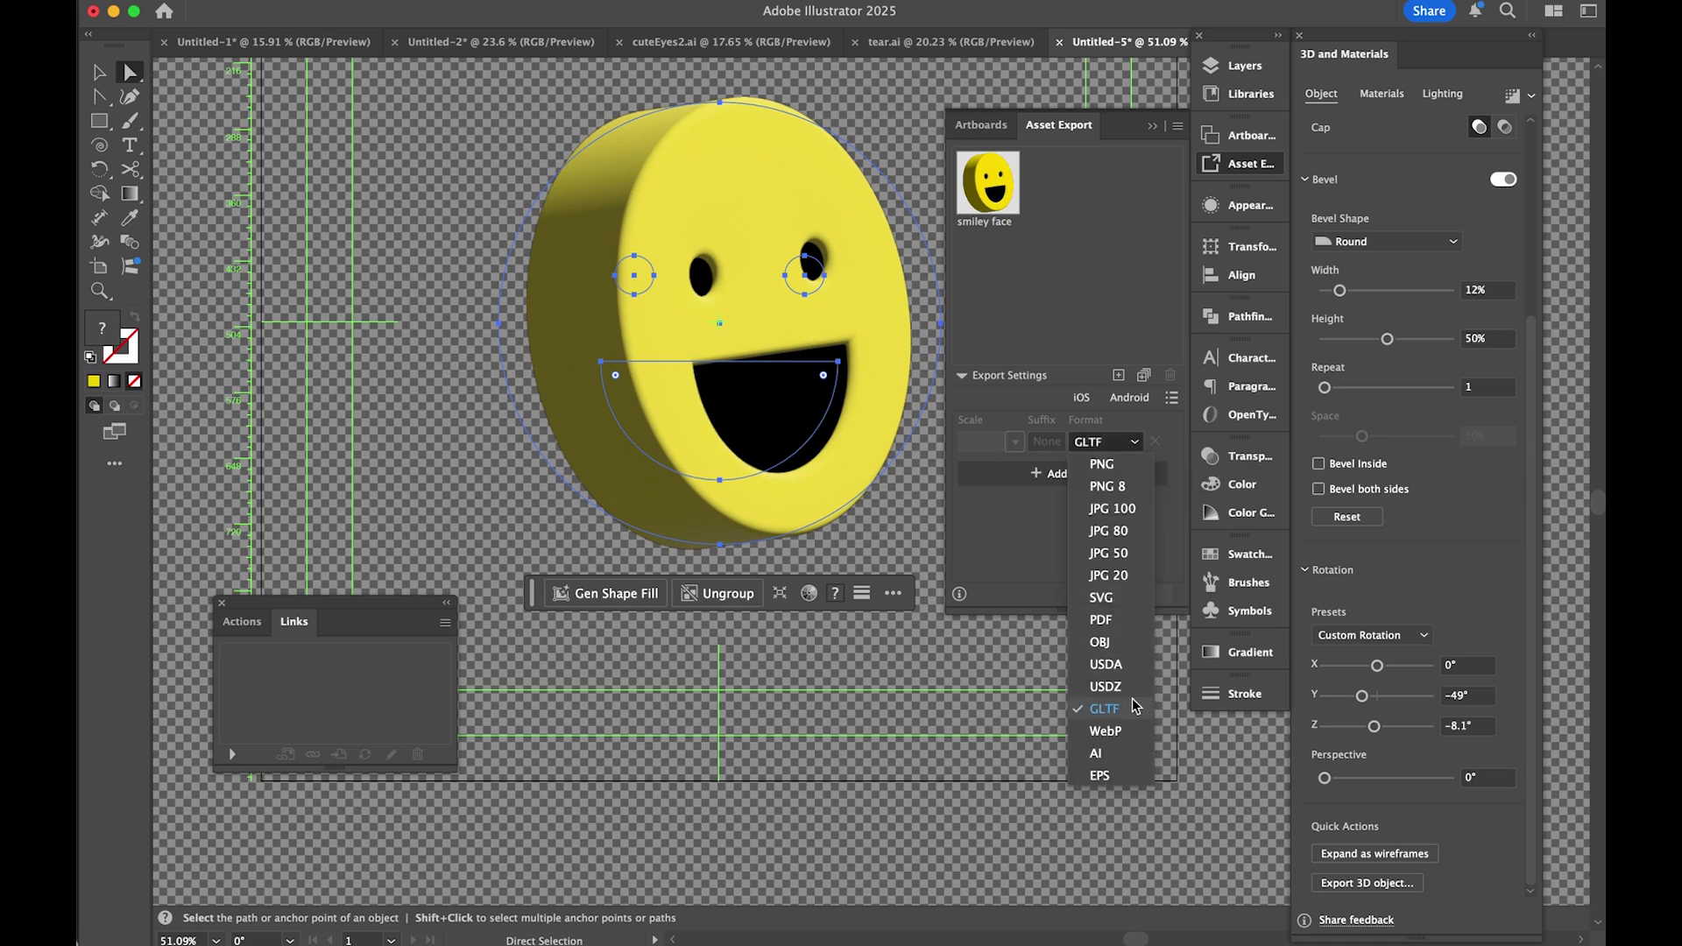
click(1112, 716)
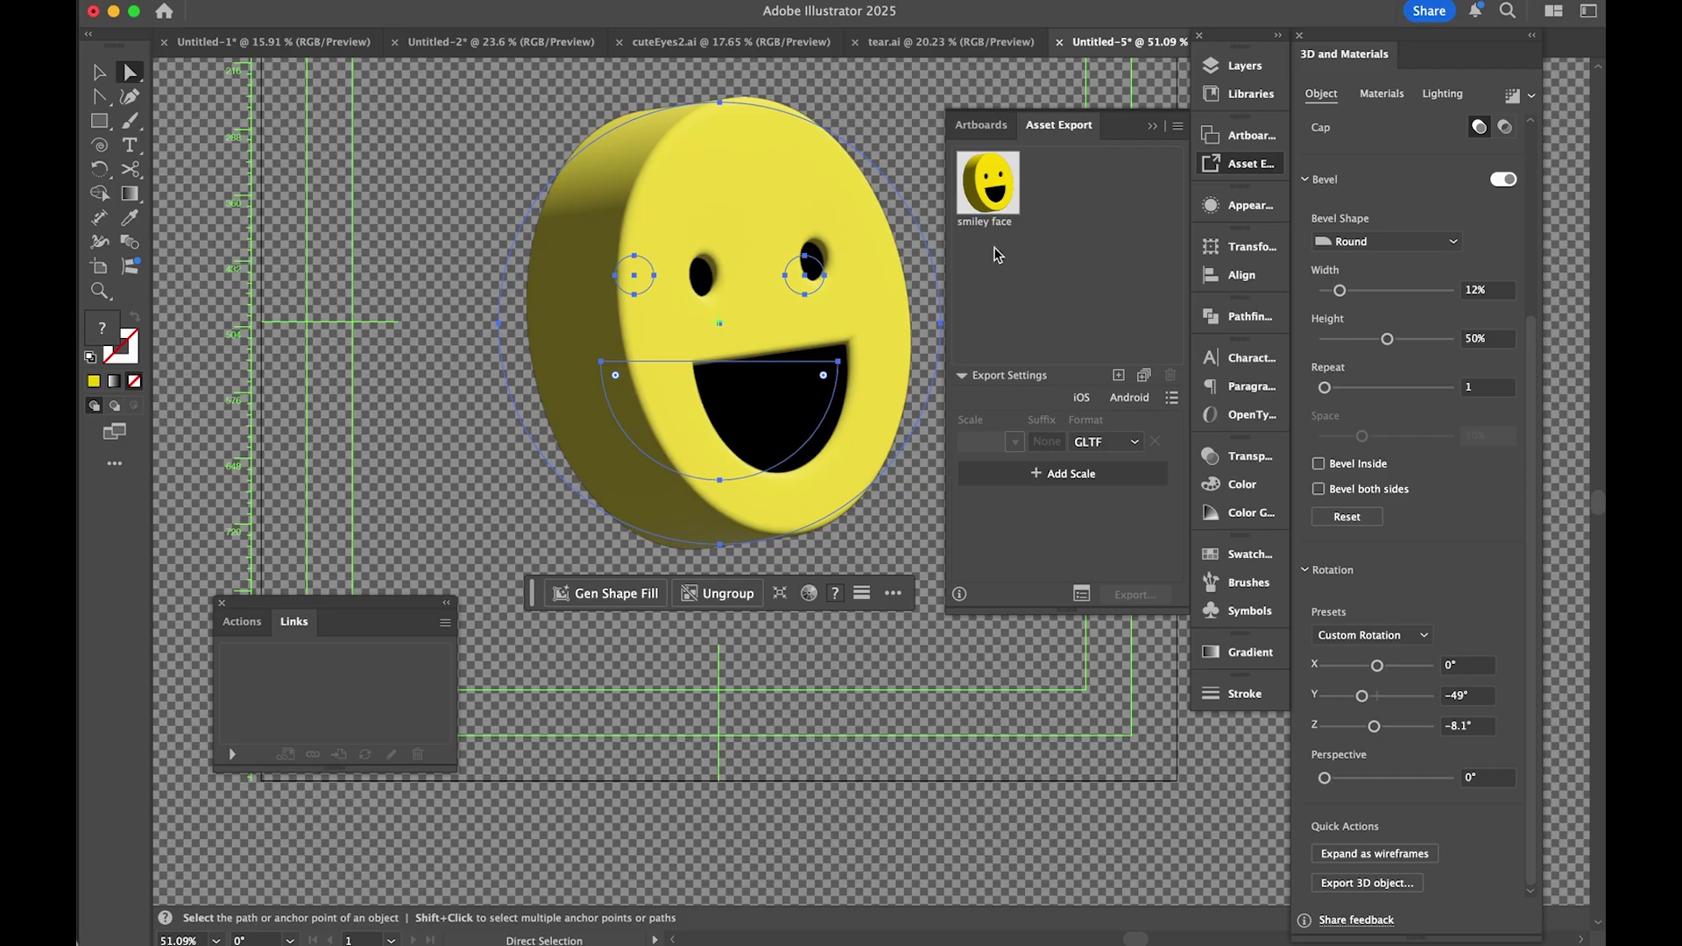
click(989, 195)
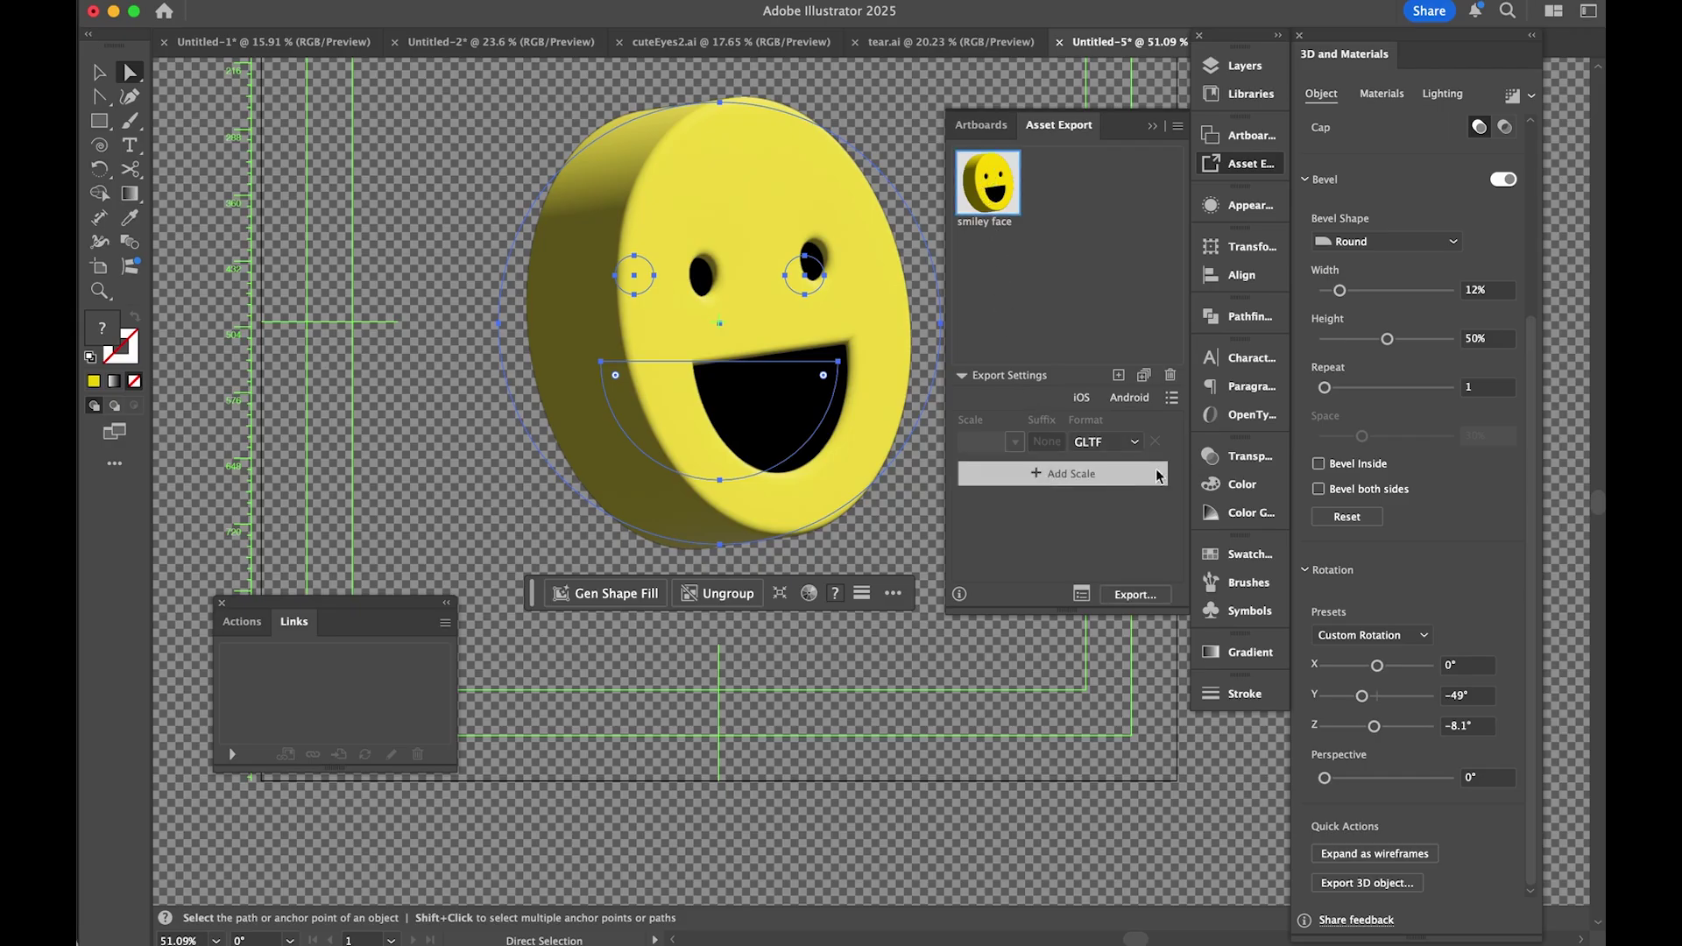
click(1133, 595)
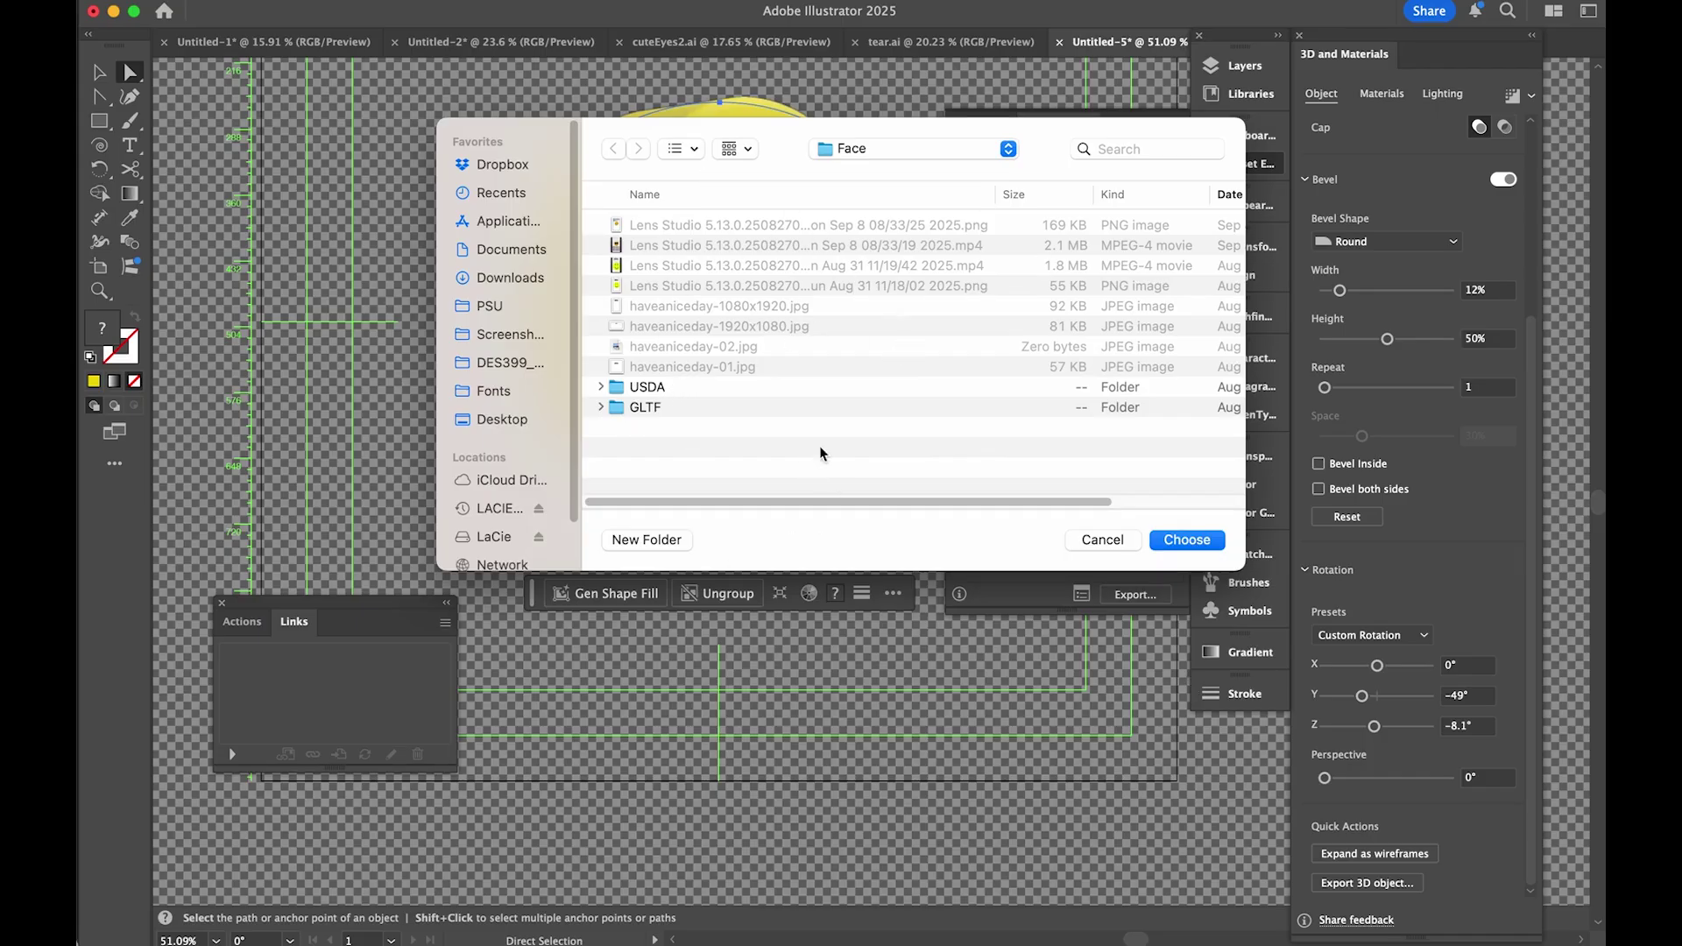
click(1220, 544)
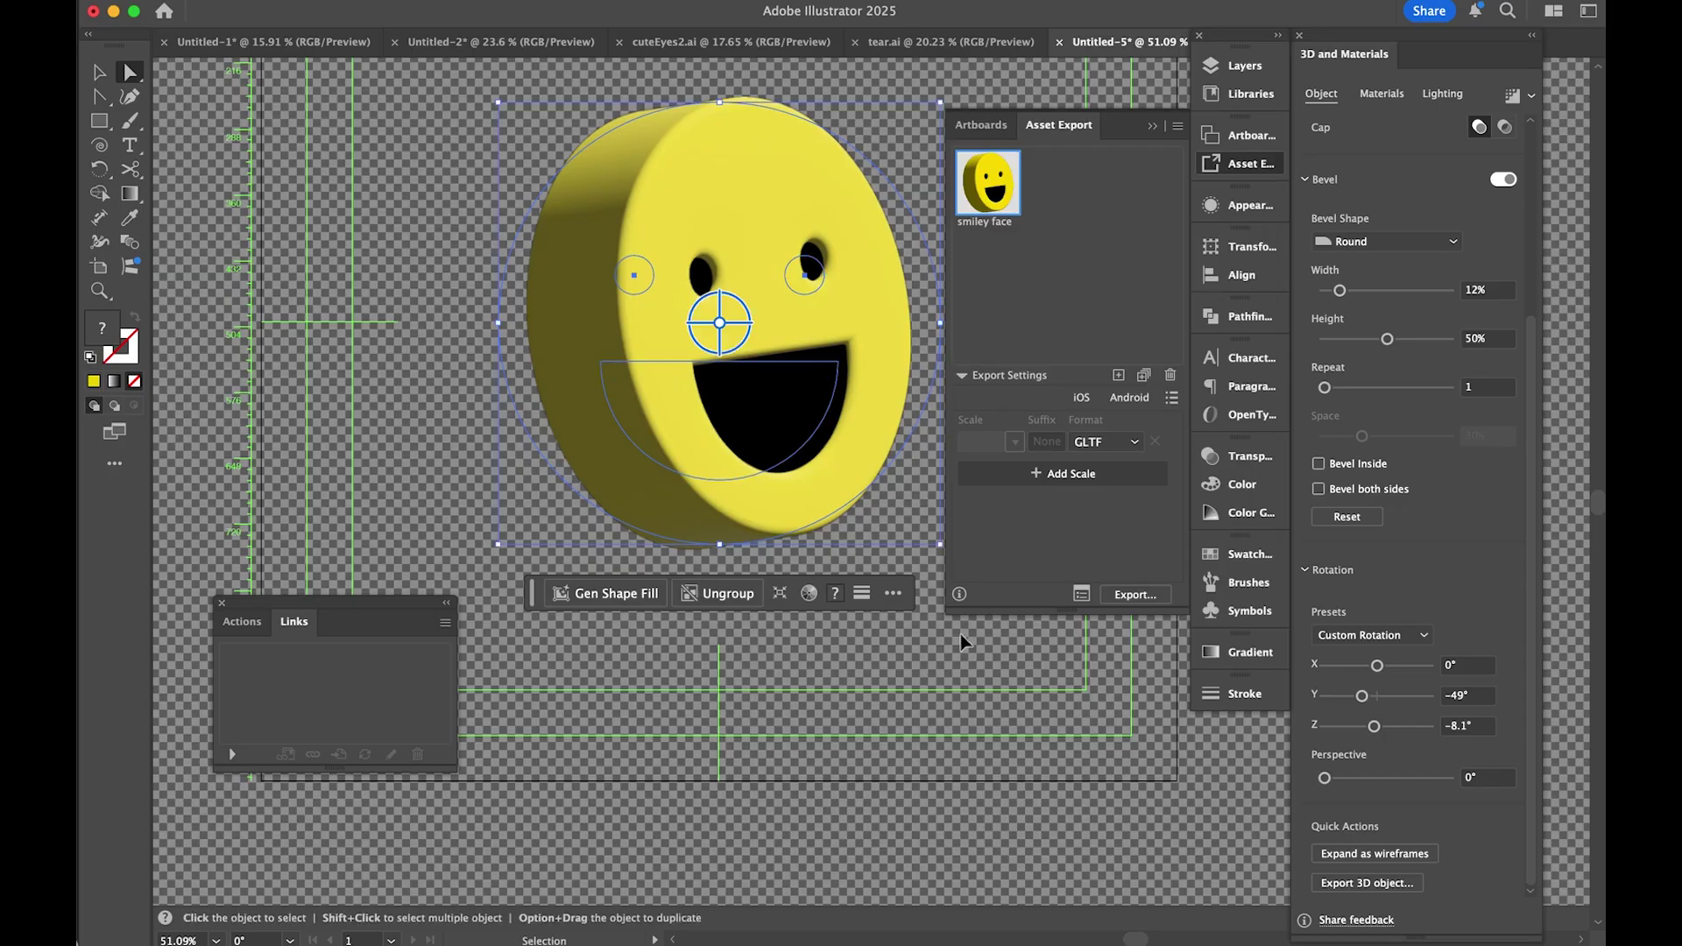
Step: Switch to Lens Studio, import smiley face.gltf with the default importer settings, and preview the imported asset
key(super+Tab)
click(260, 483)
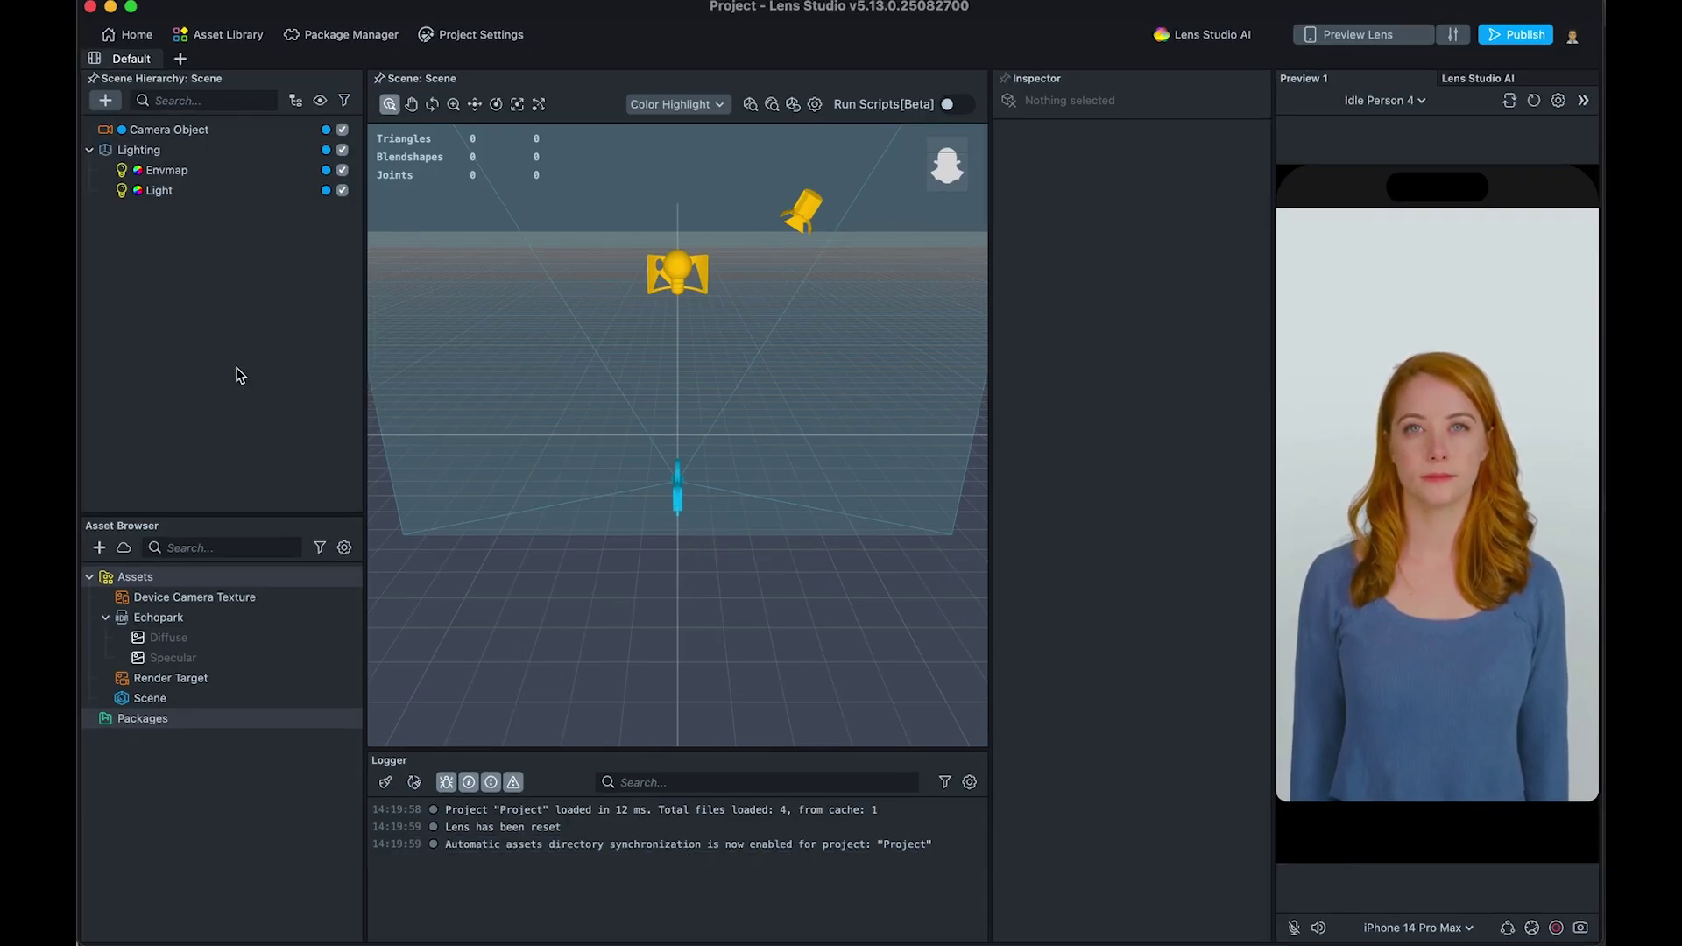
right_click(188, 793)
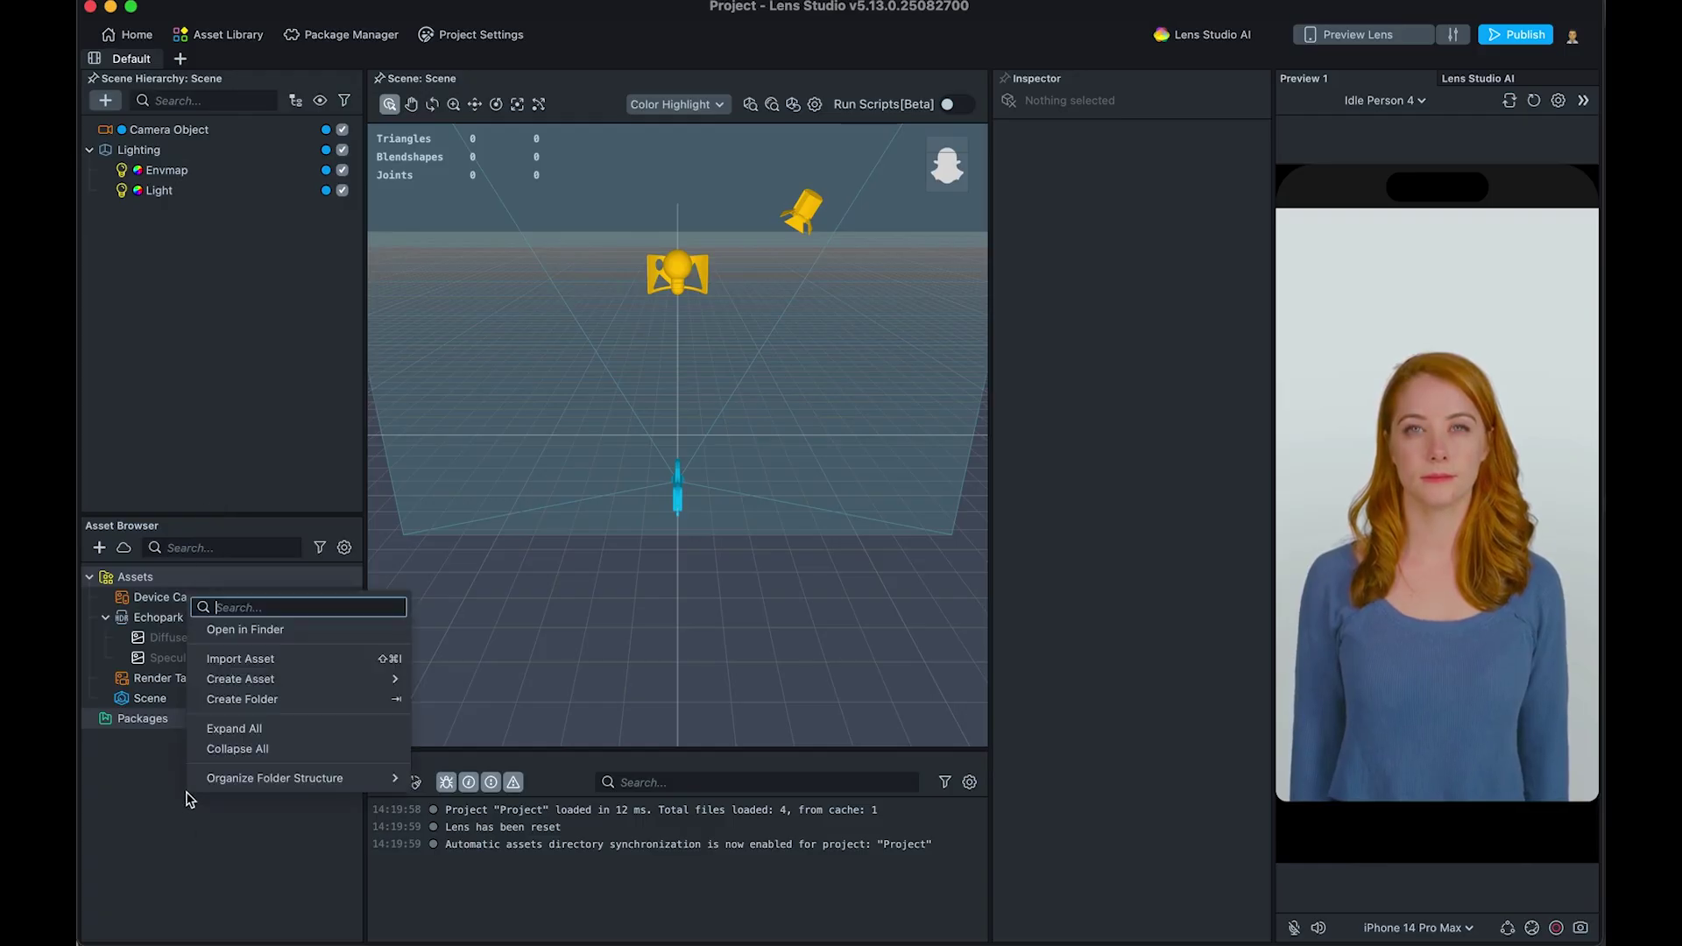
click(142, 793)
right_click(187, 782)
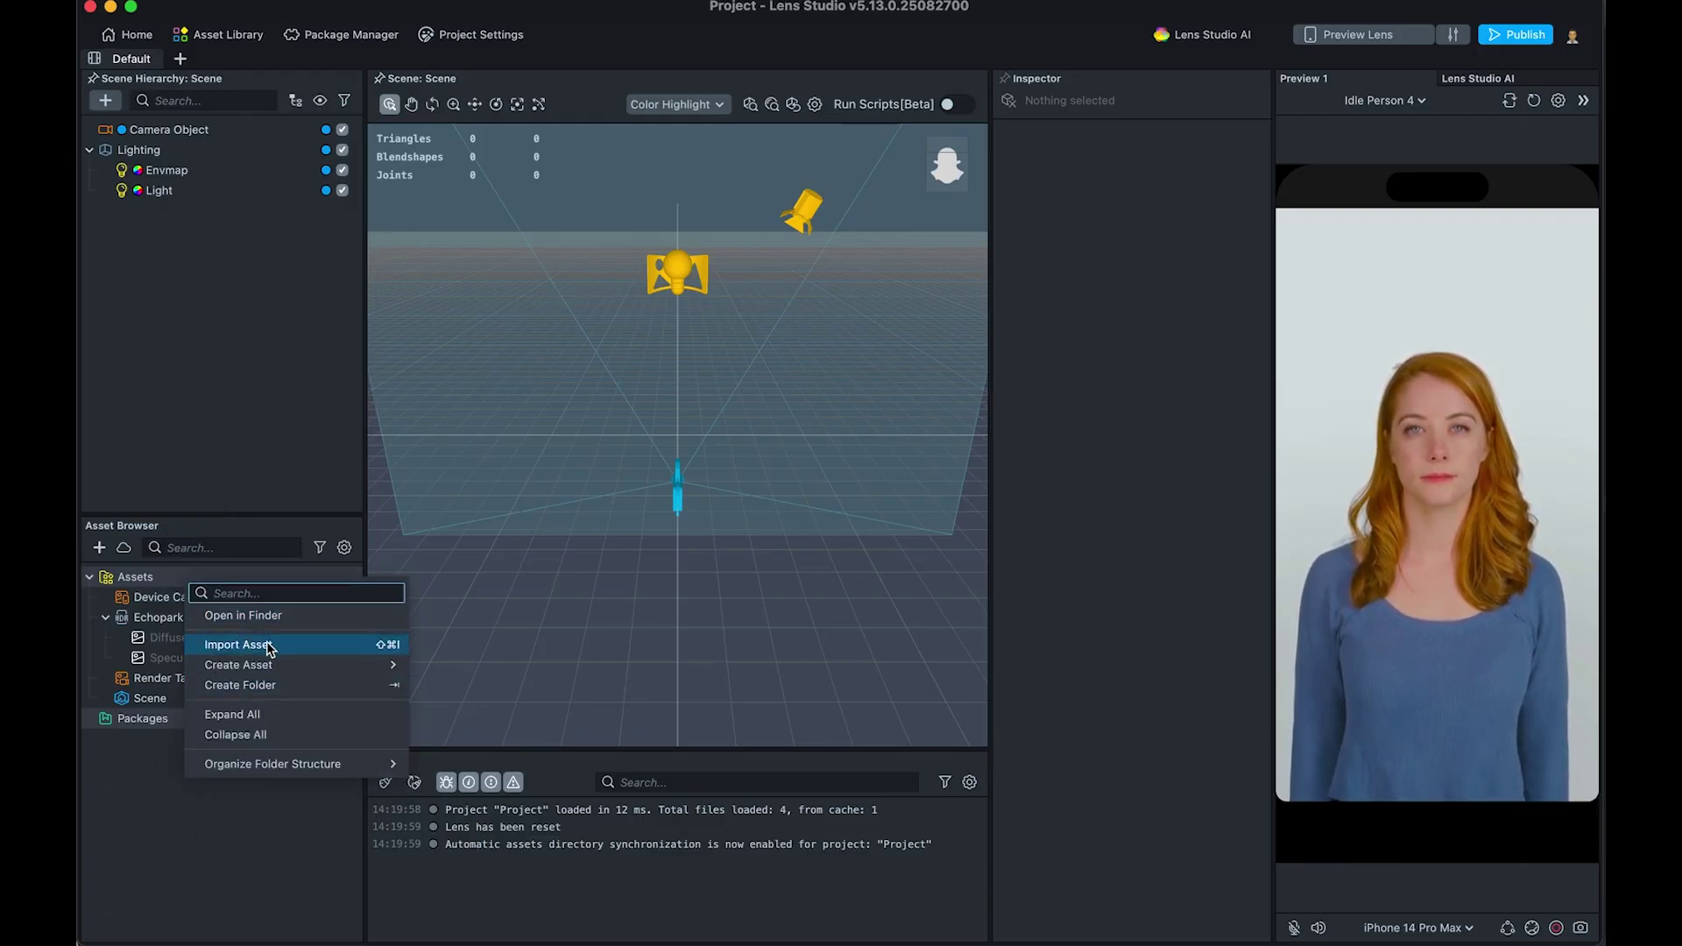
click(162, 740)
right_click(173, 753)
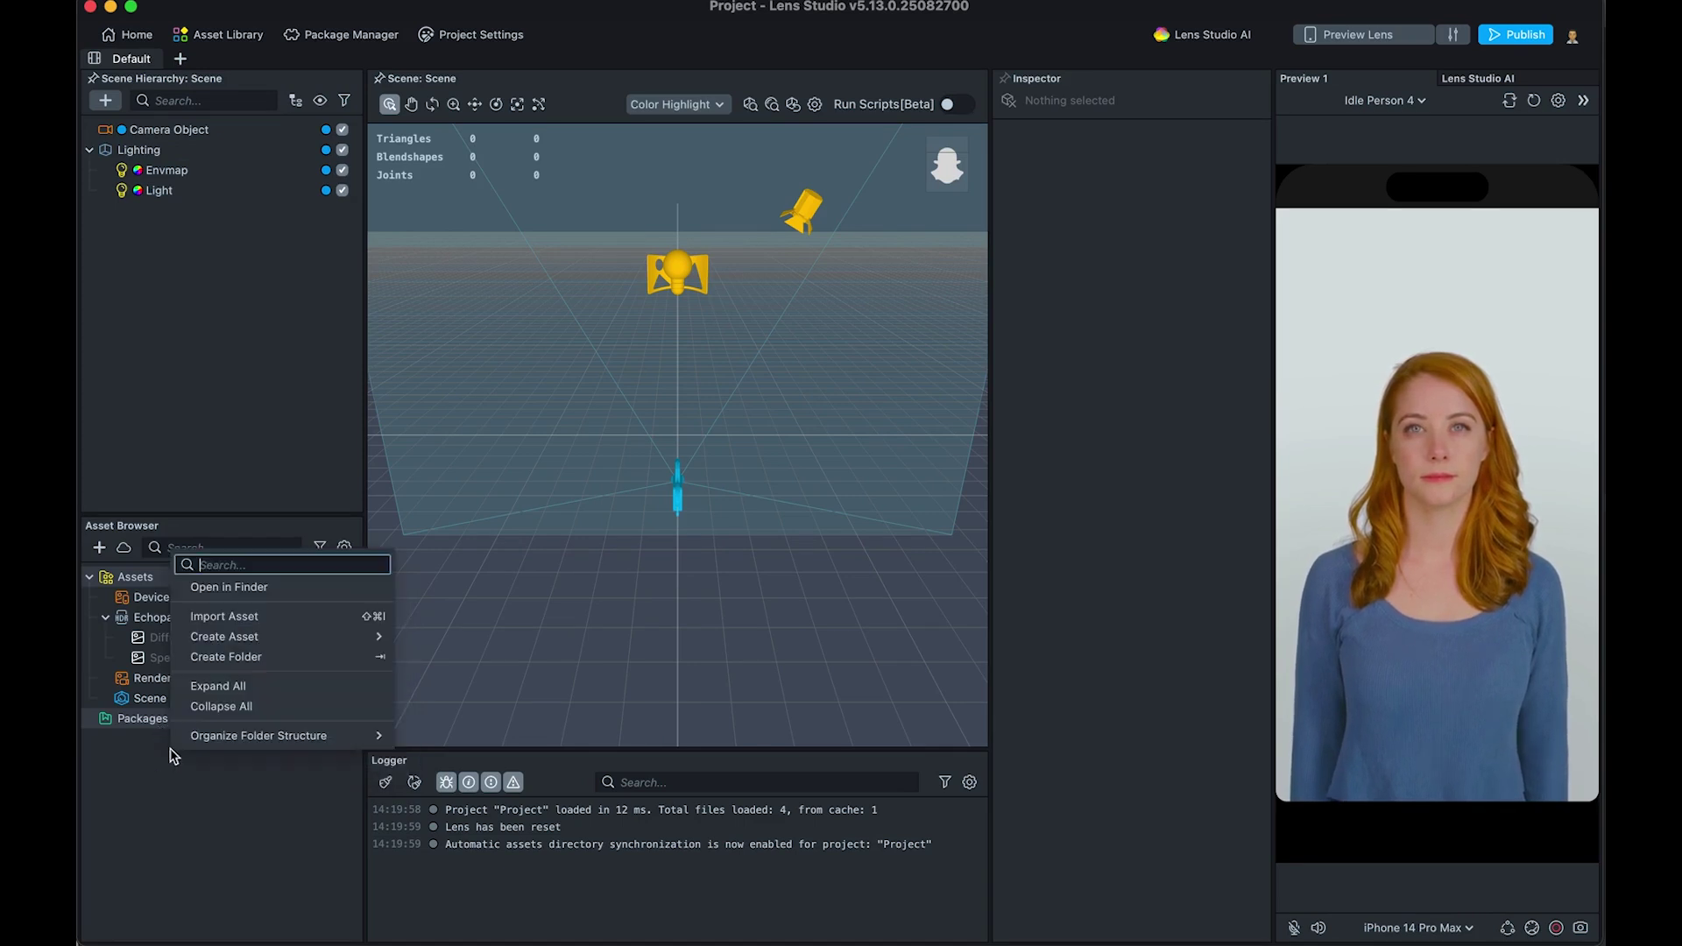
click(224, 617)
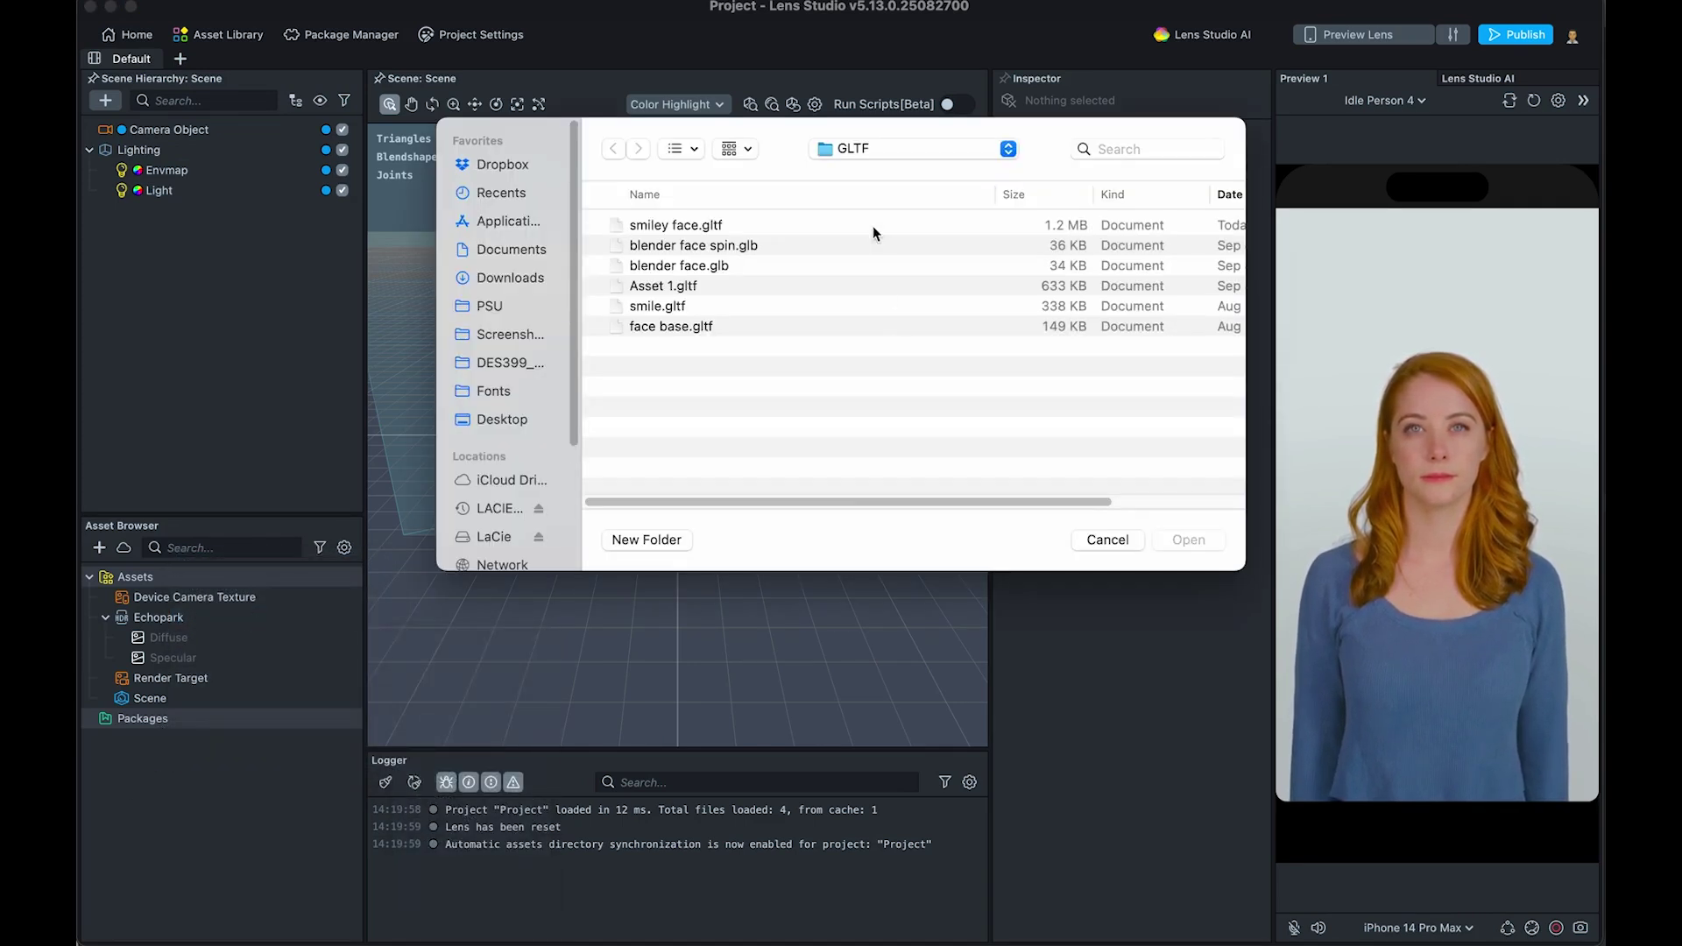
click(775, 222)
double_click(776, 224)
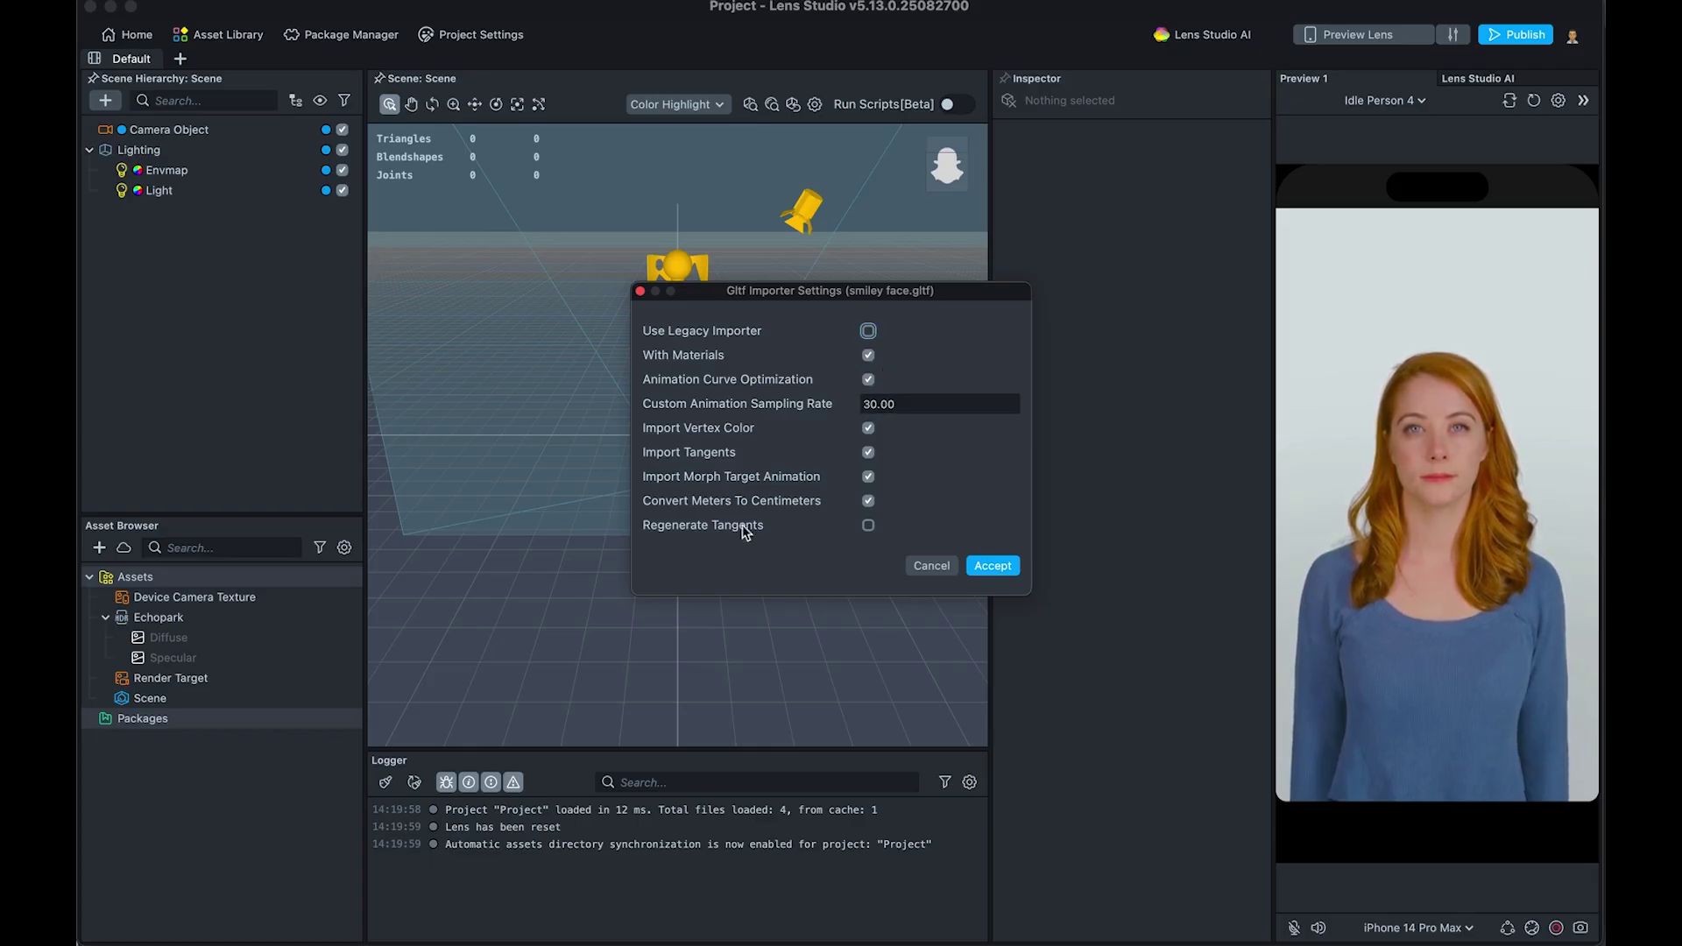
click(993, 566)
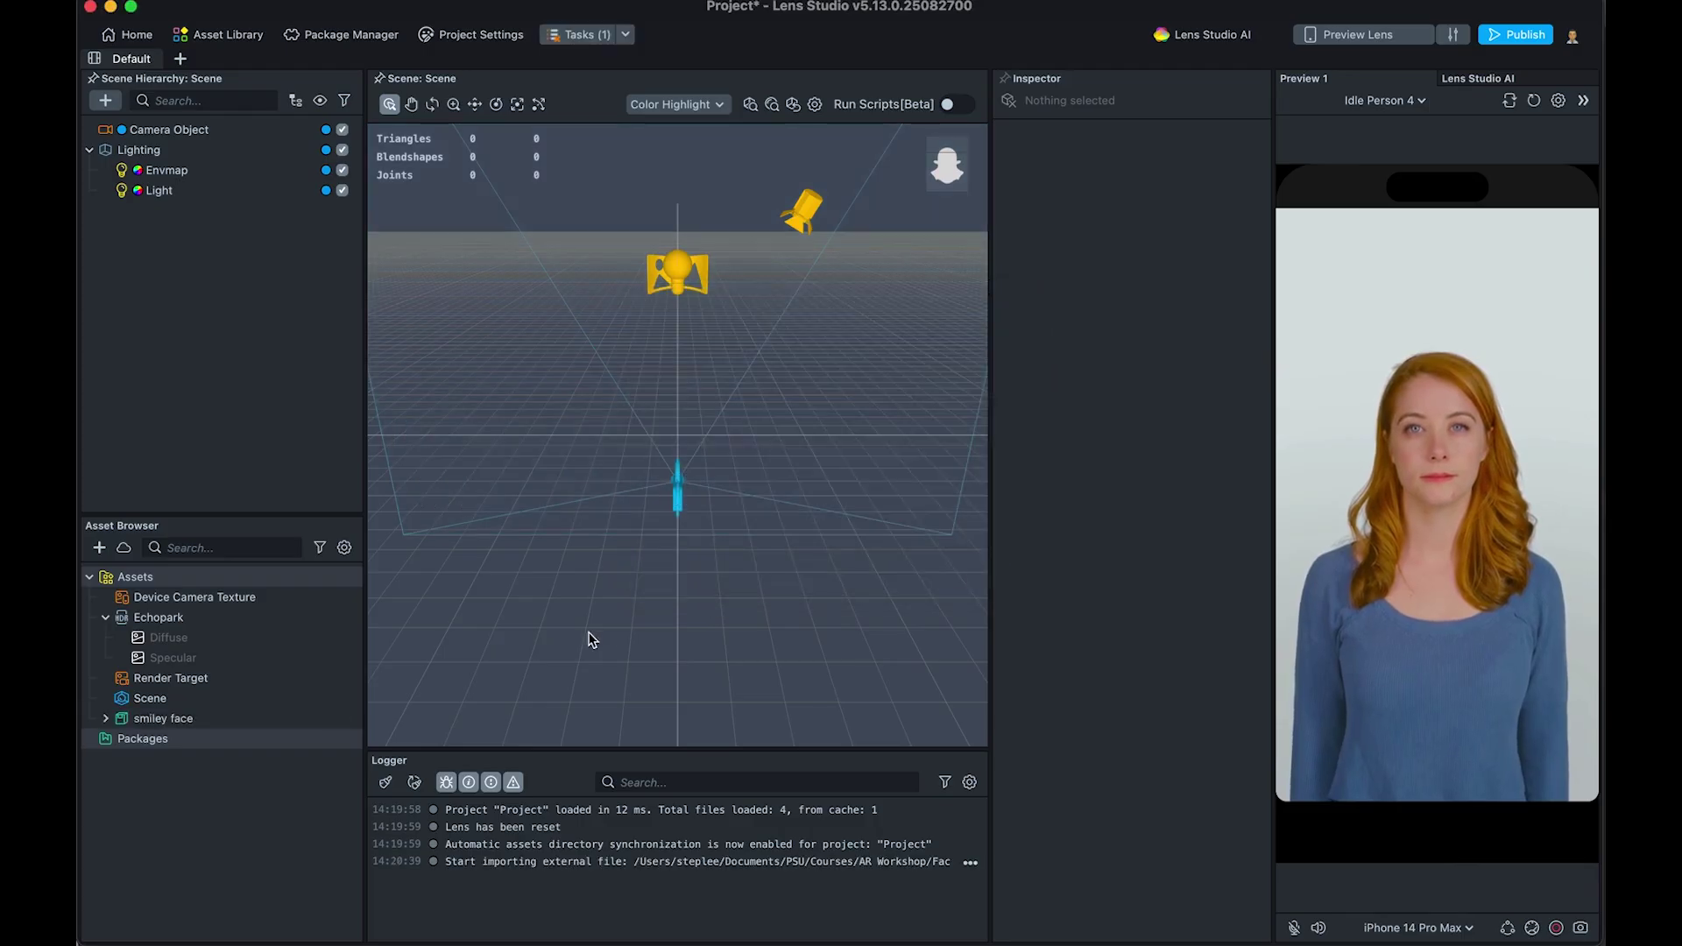
click(147, 718)
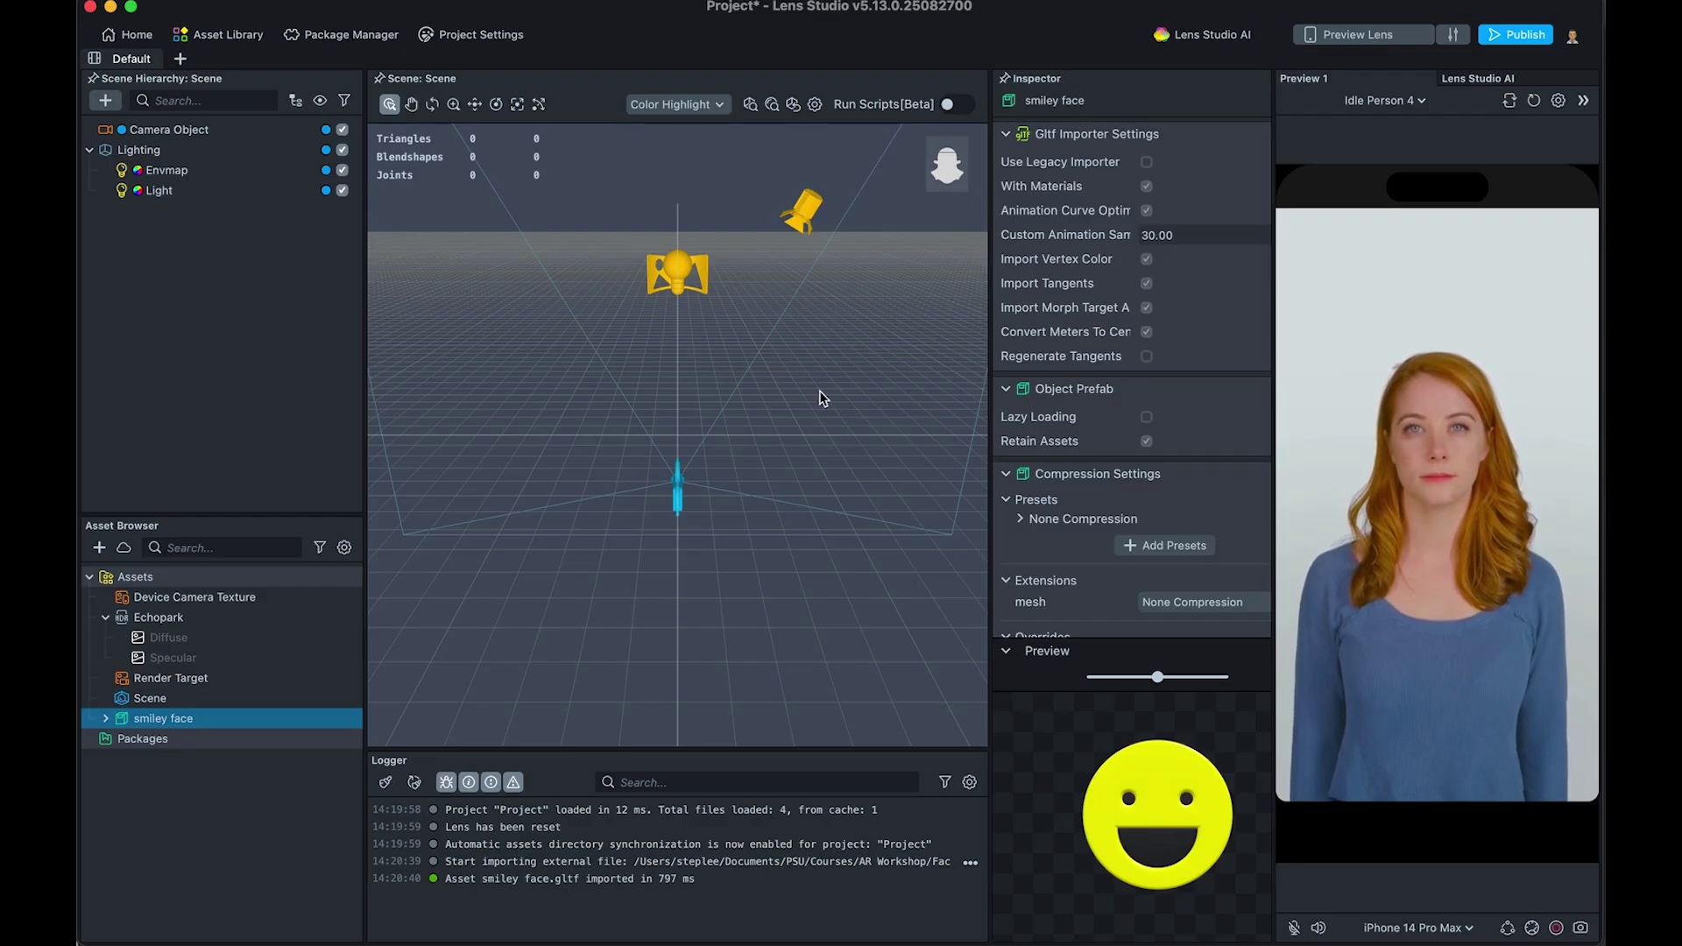
Step: Search the scene objects for "head", add a Head Binding, and select its parent Effects object
click(181, 58)
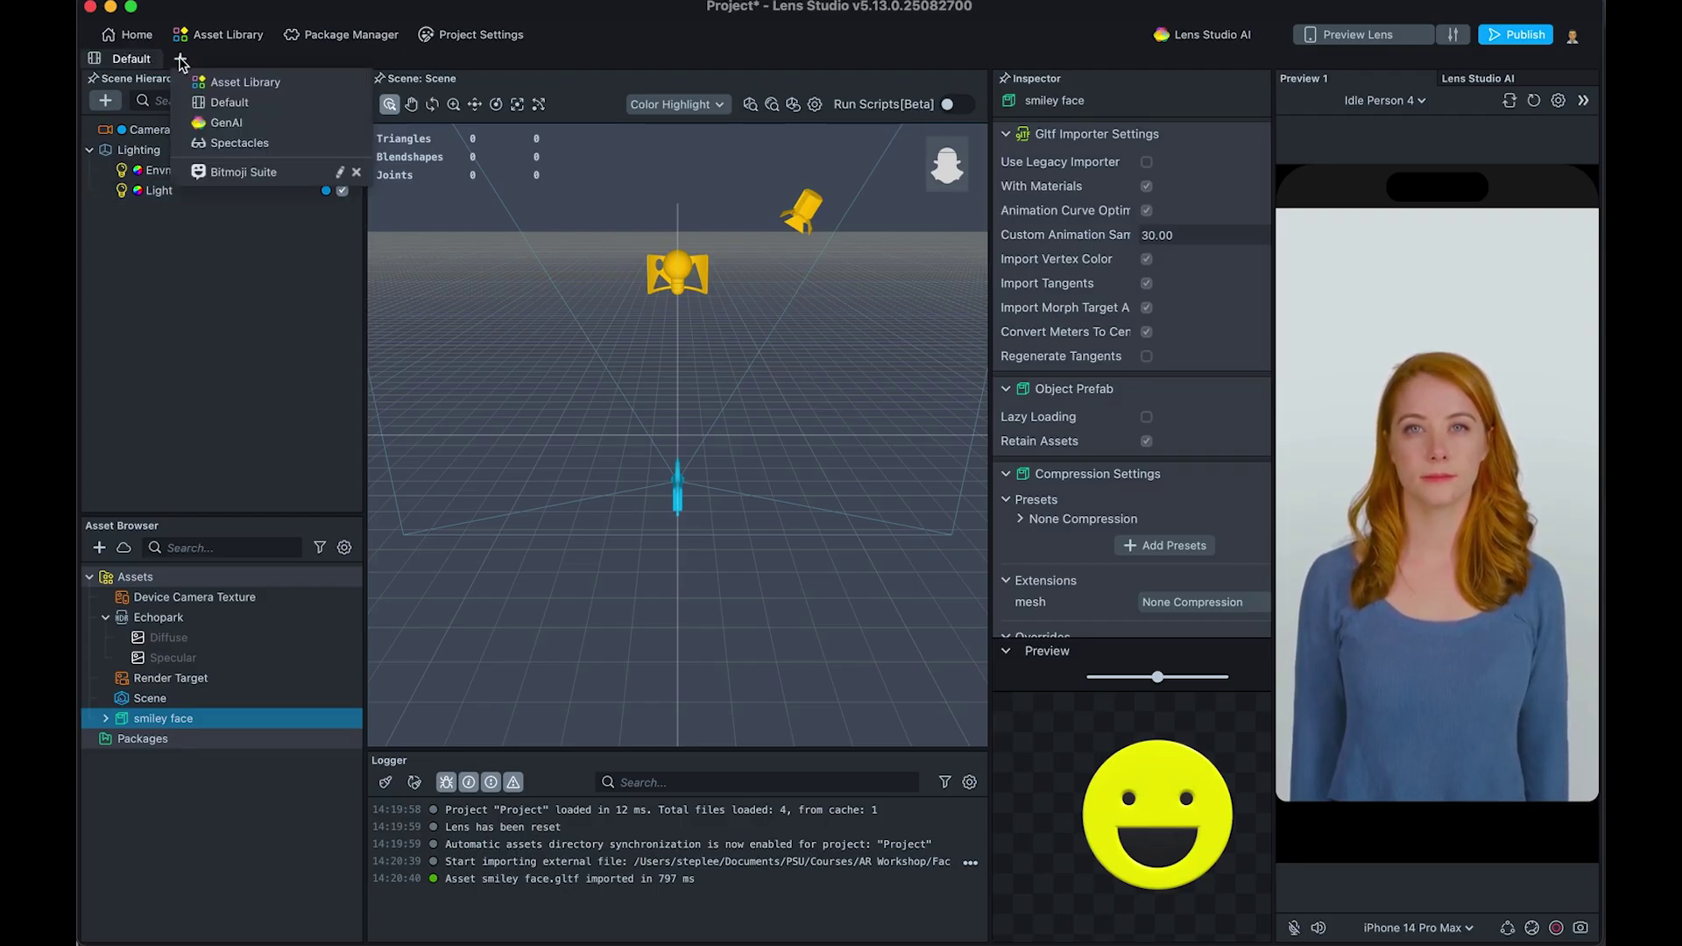
click(121, 103)
click(109, 101)
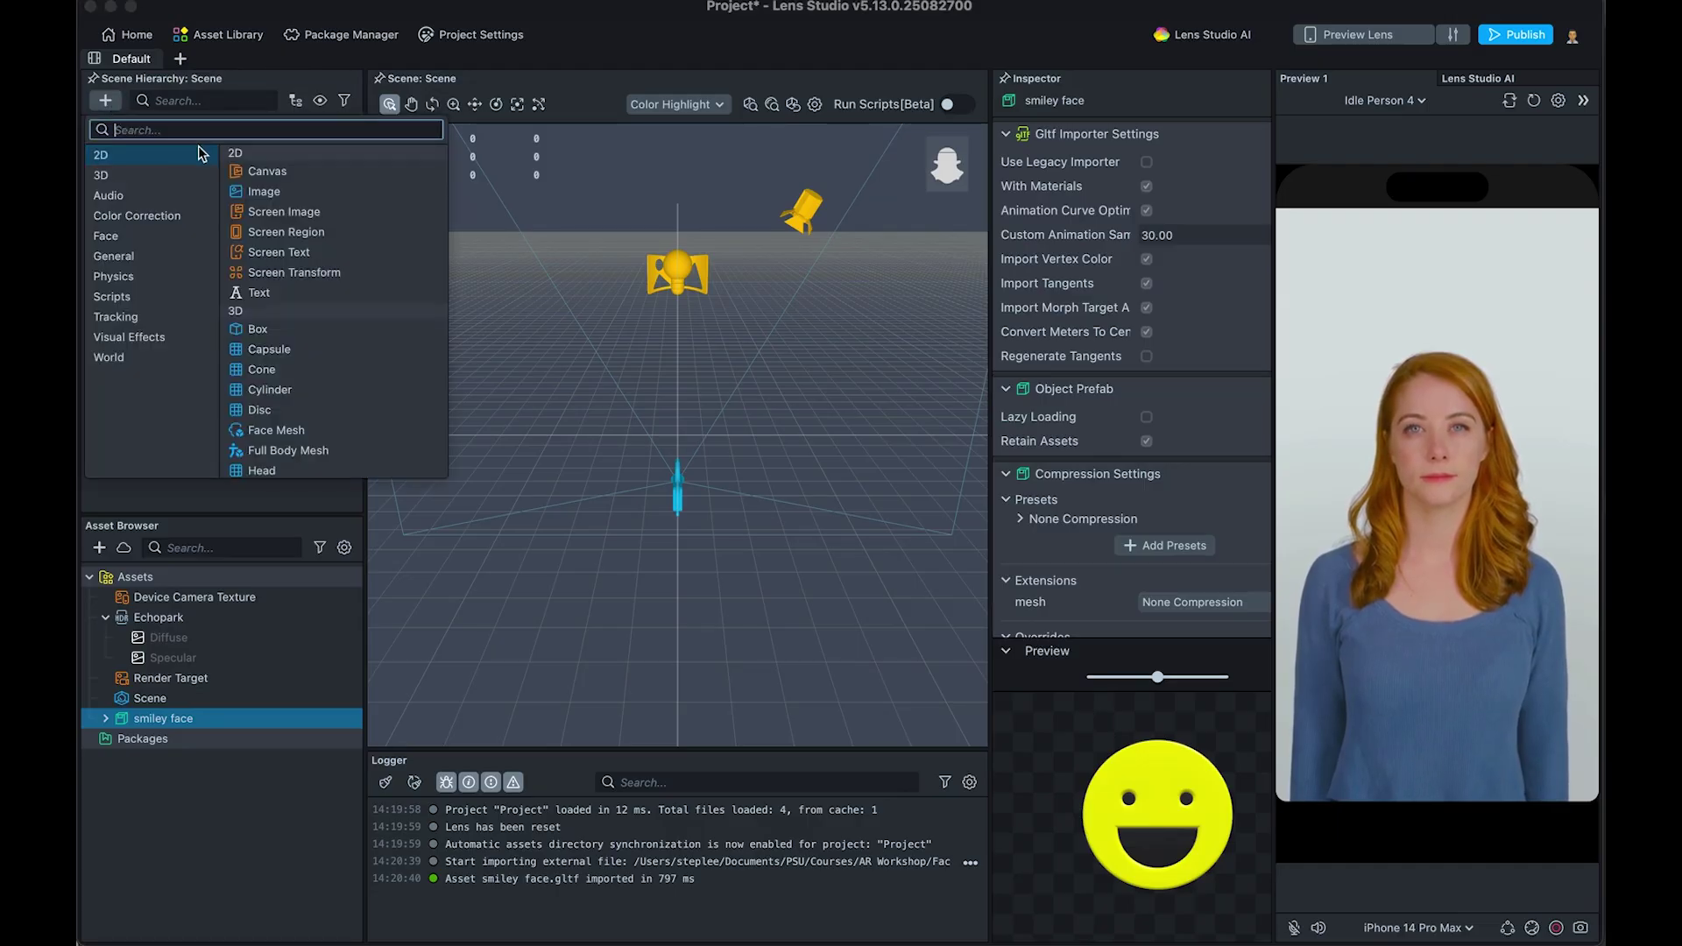
text(head)
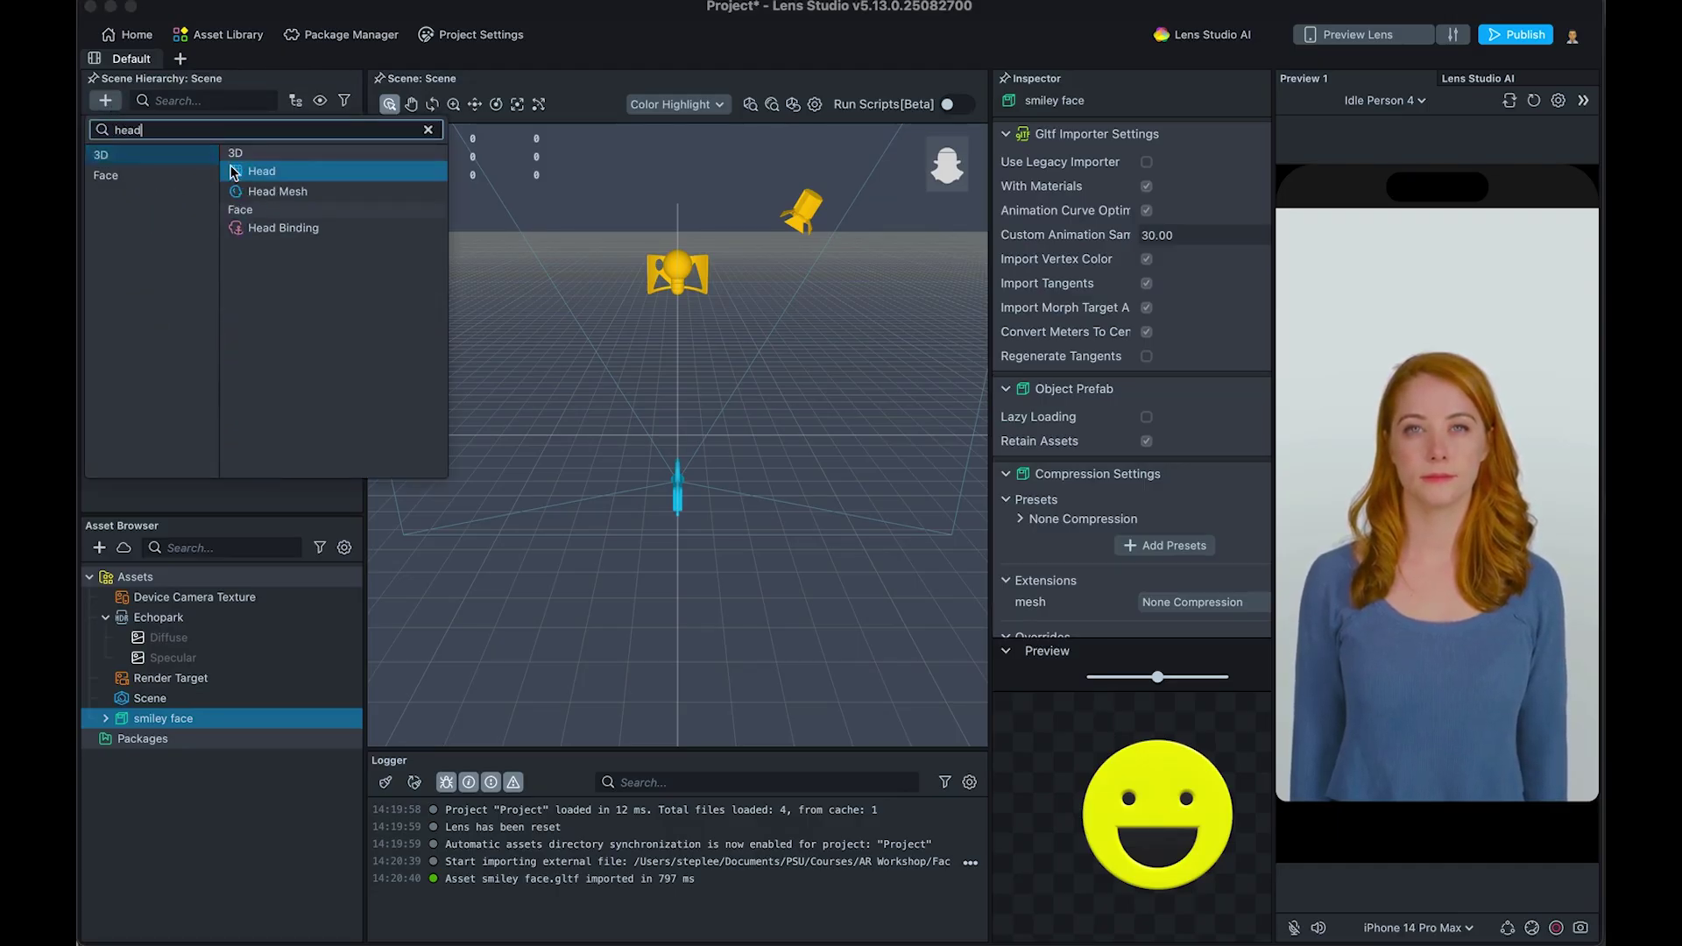
click(302, 227)
key(Return)
click(151, 150)
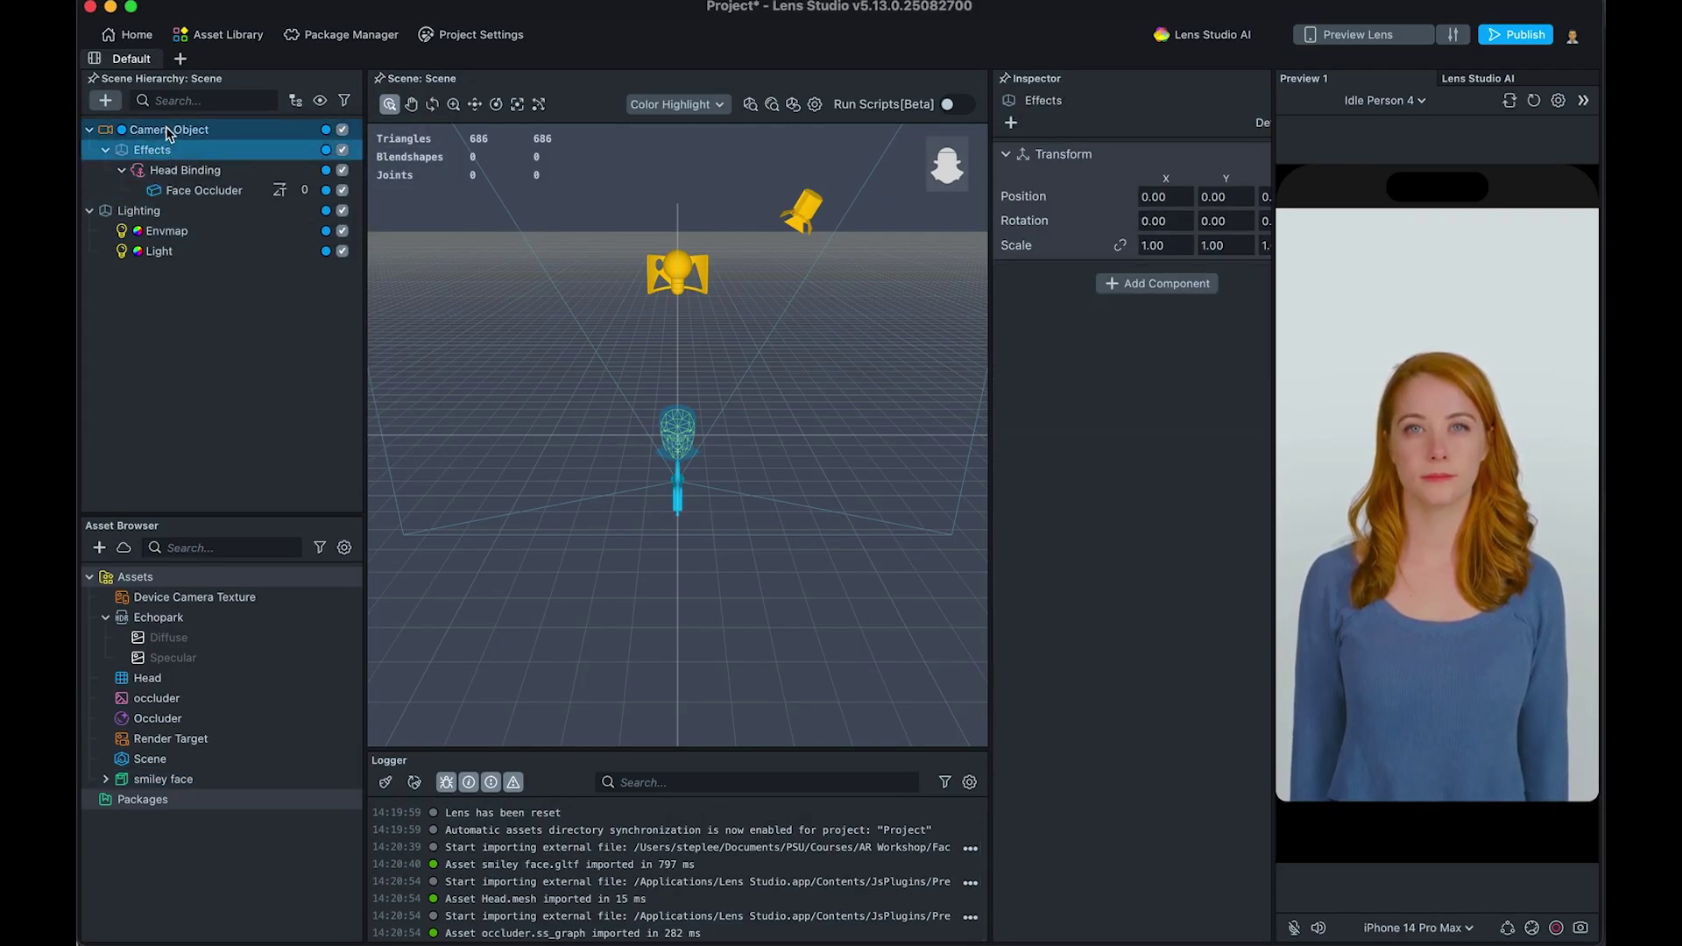
Step: Place the imported smiley face asset in the scene as a child of the Head Binding
click(166, 130)
click(182, 169)
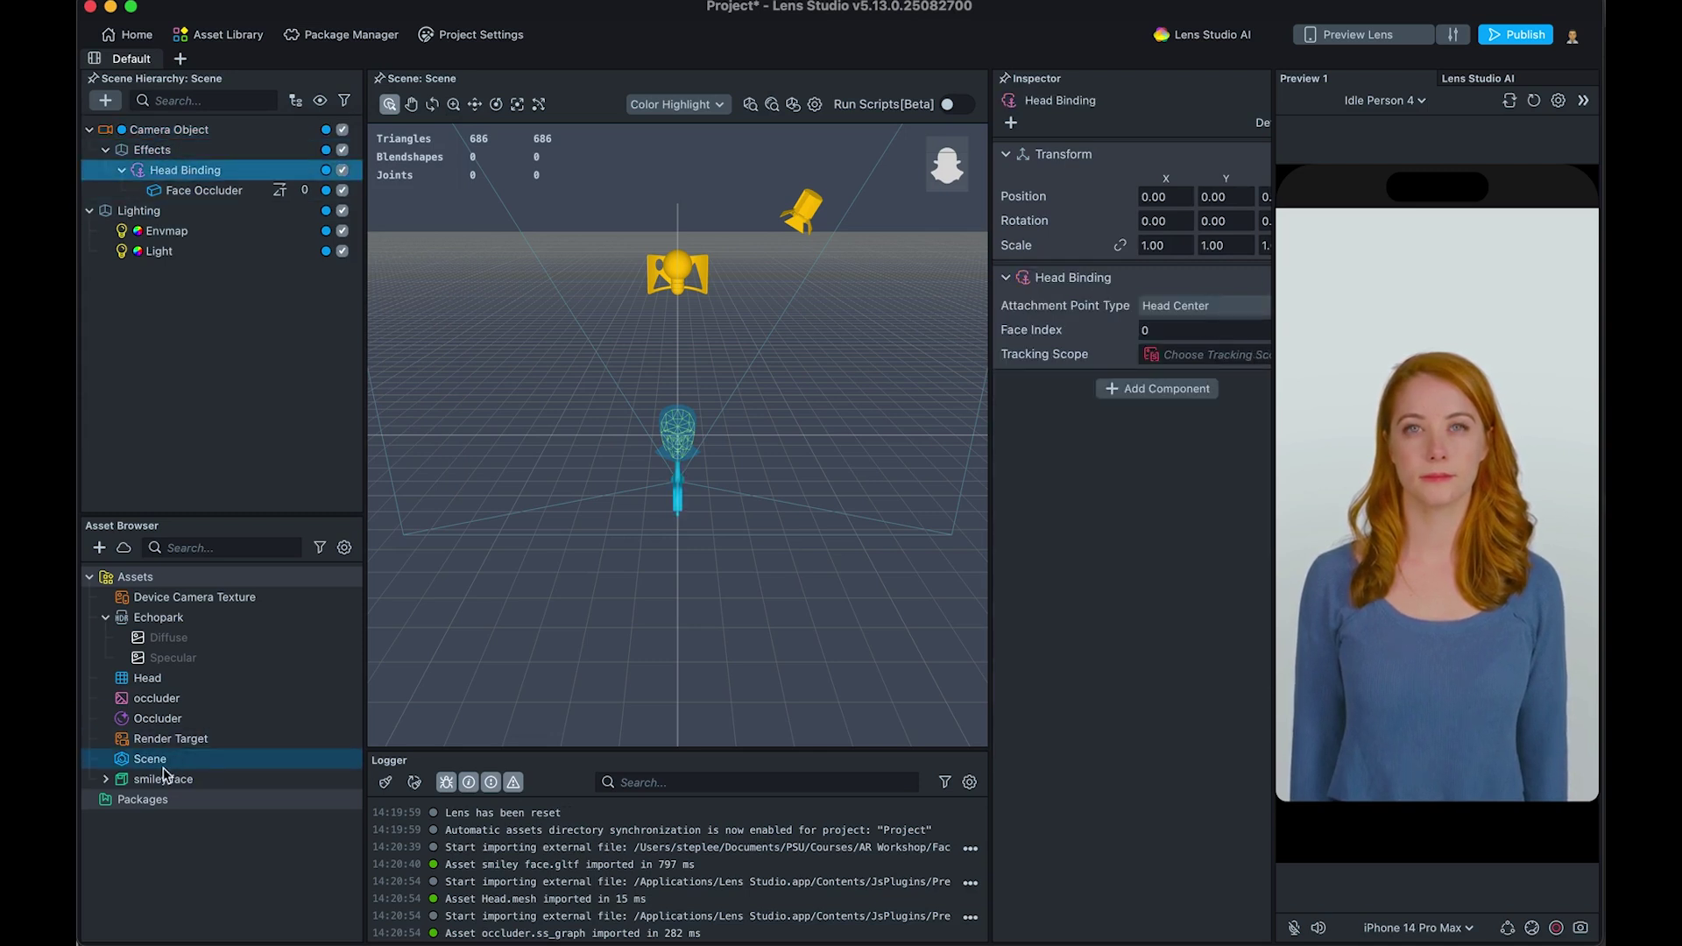
click(129, 780)
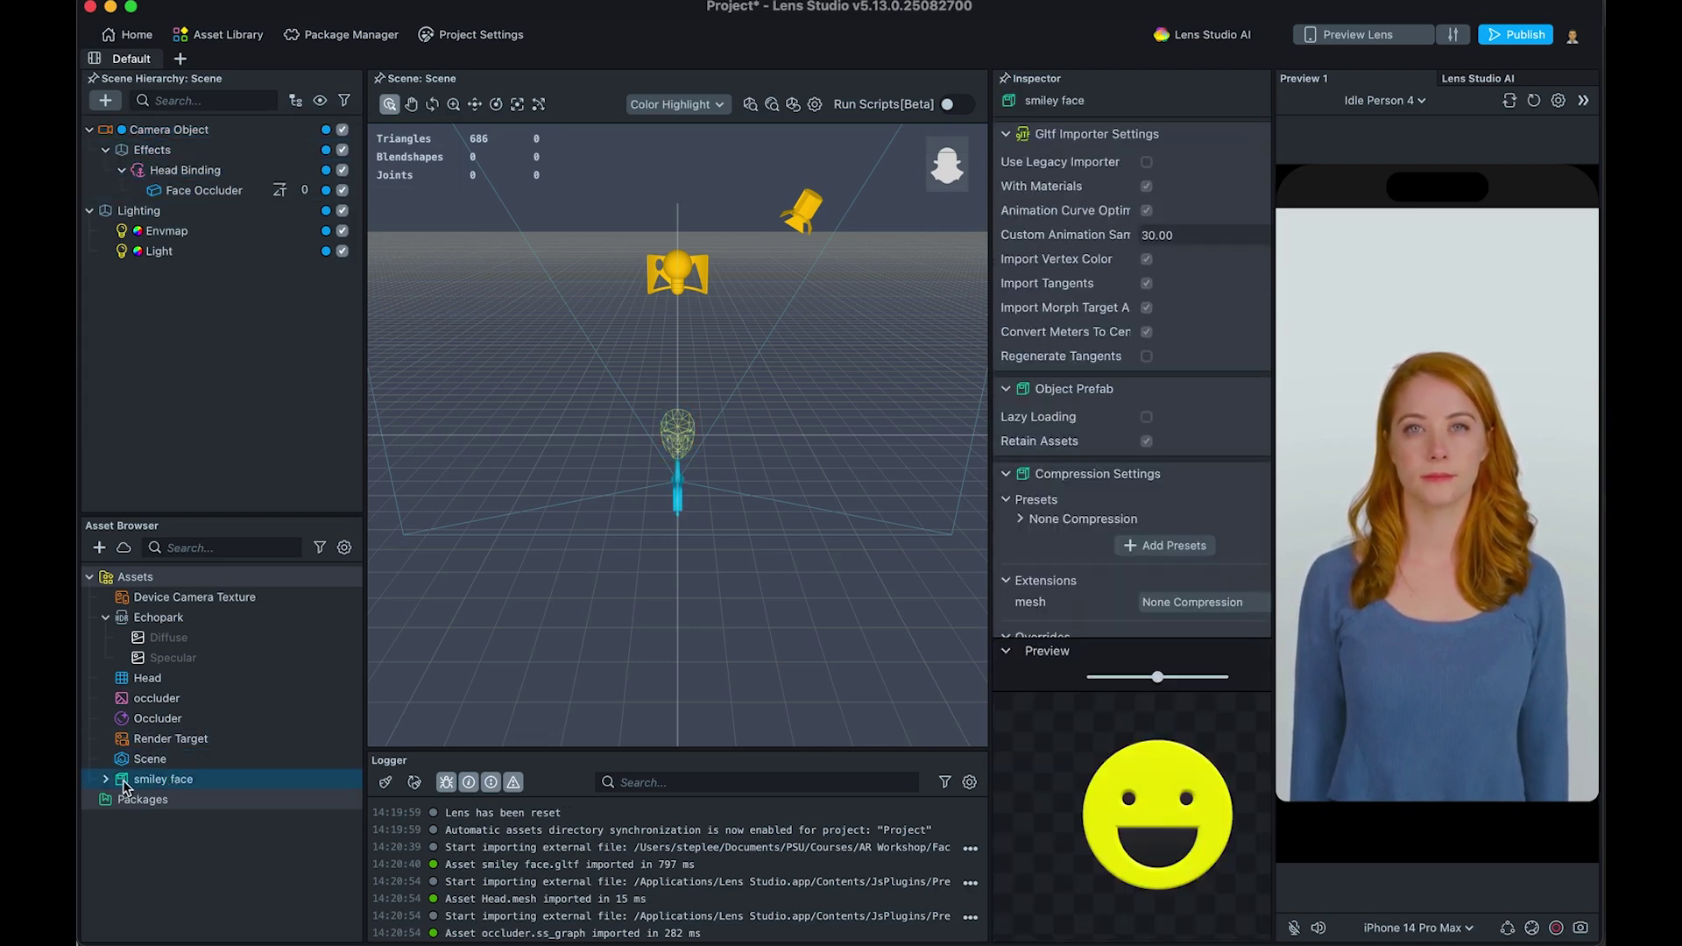
drag(123, 784, 204, 192)
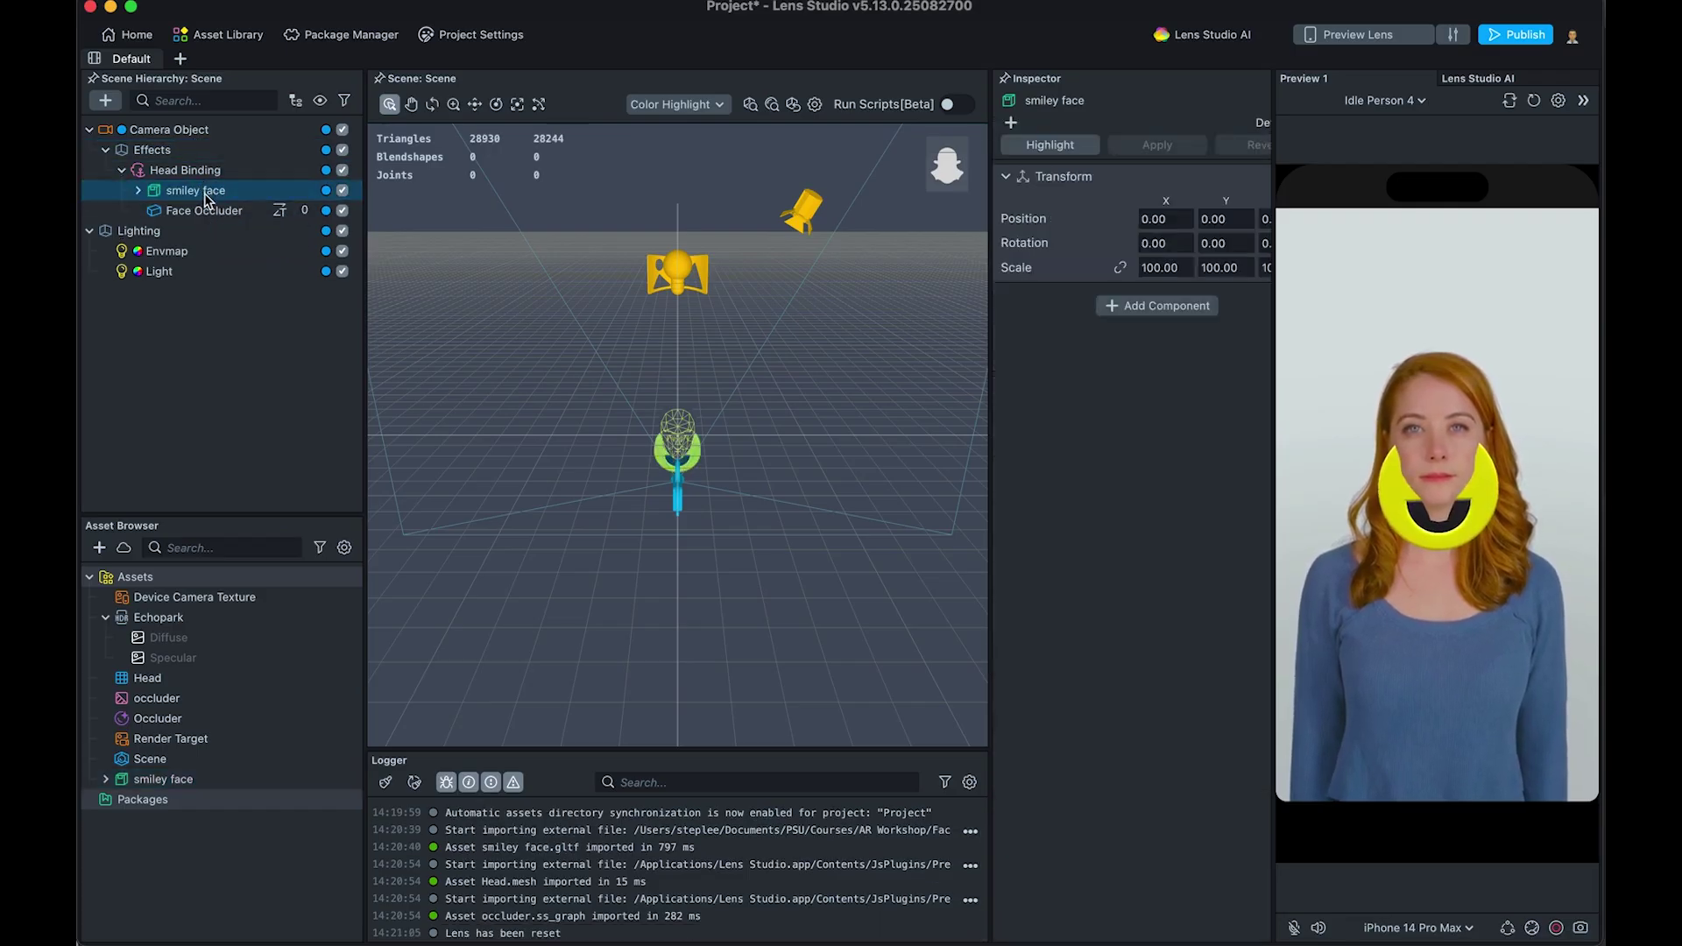
key(Return)
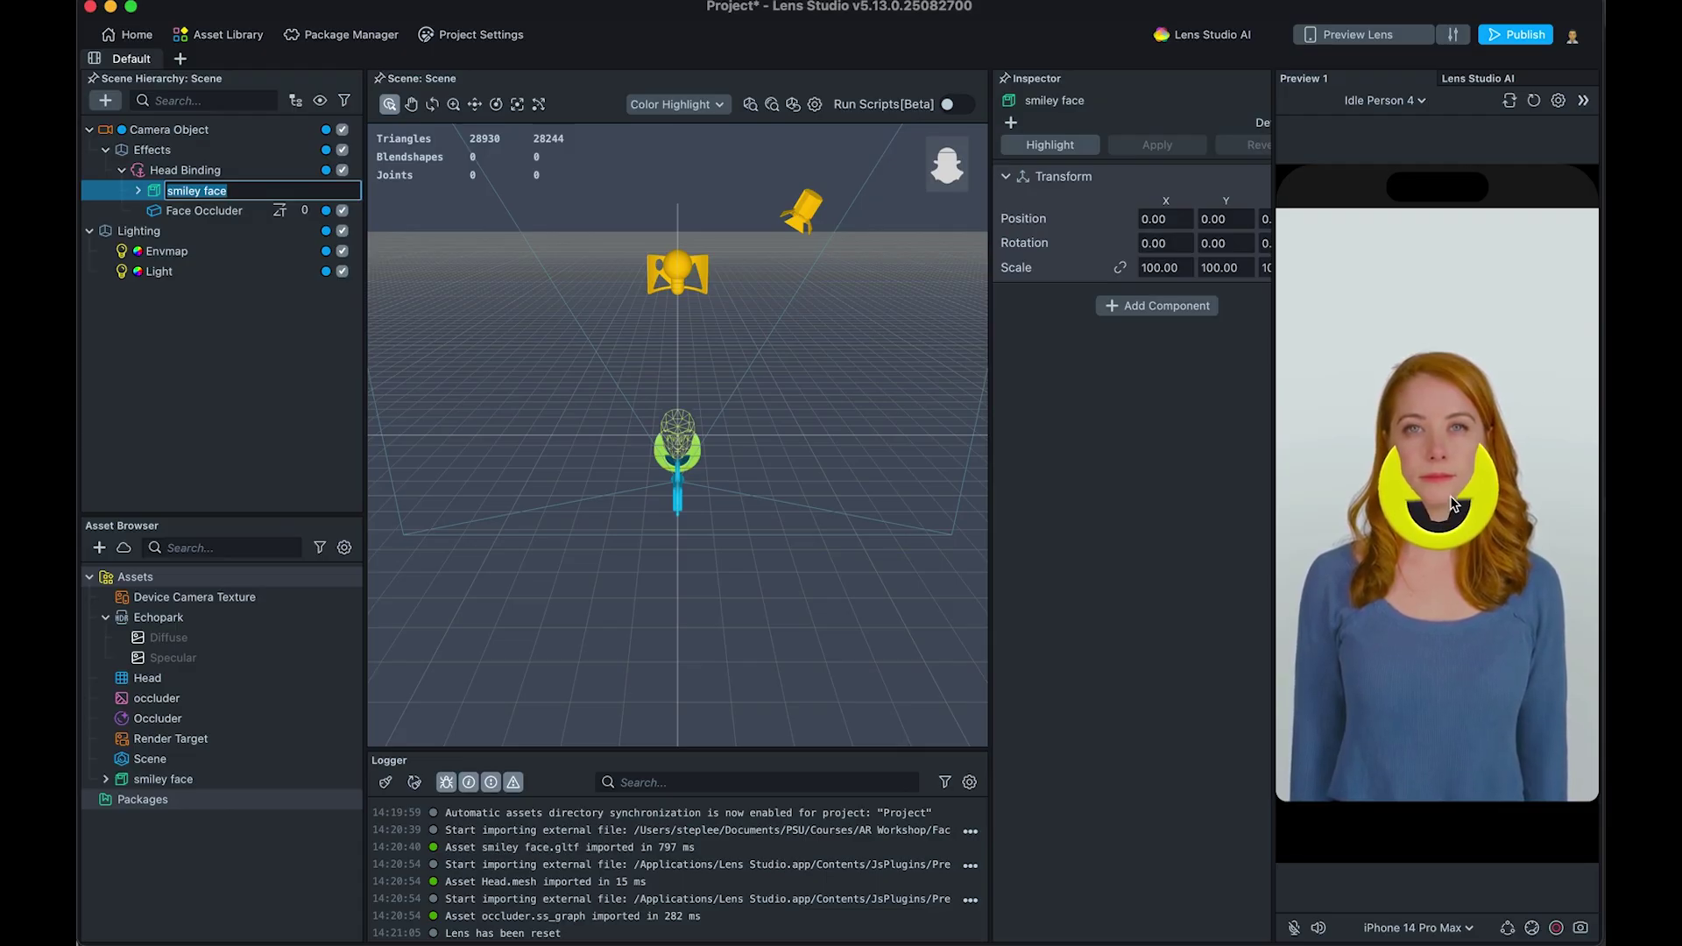
Step: Move the whole smiley face object up and forward to cover the head, with a Y position of about 9.05
drag(702, 470, 752, 513)
scroll(722, 458, up, 5)
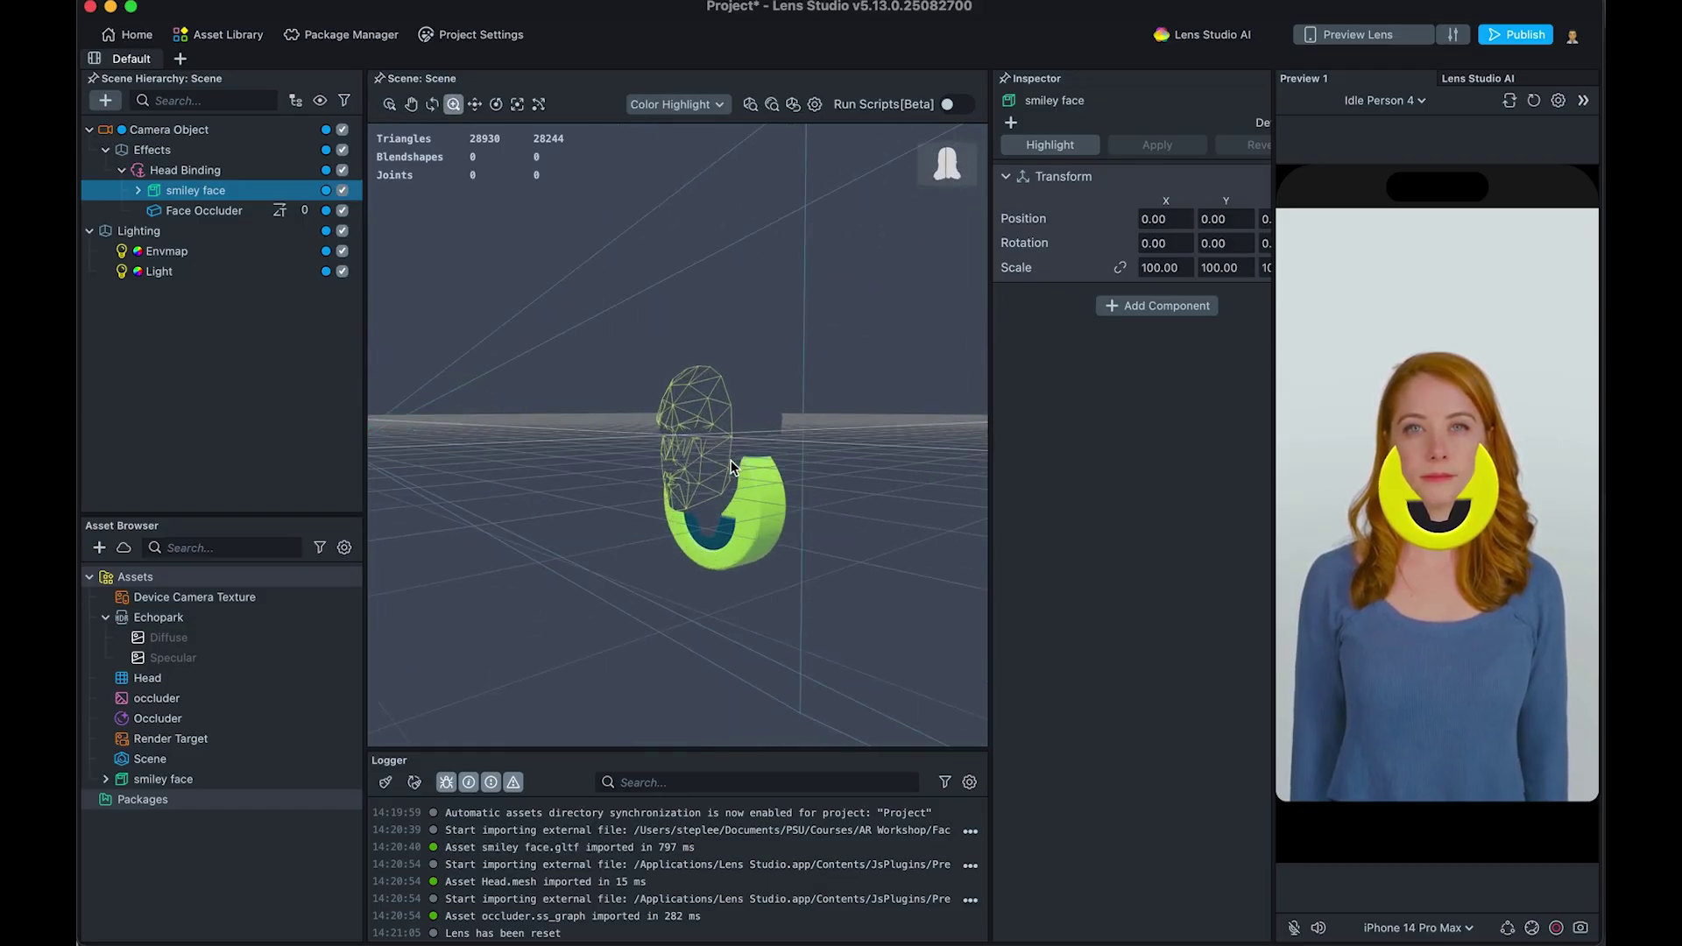
click(756, 521)
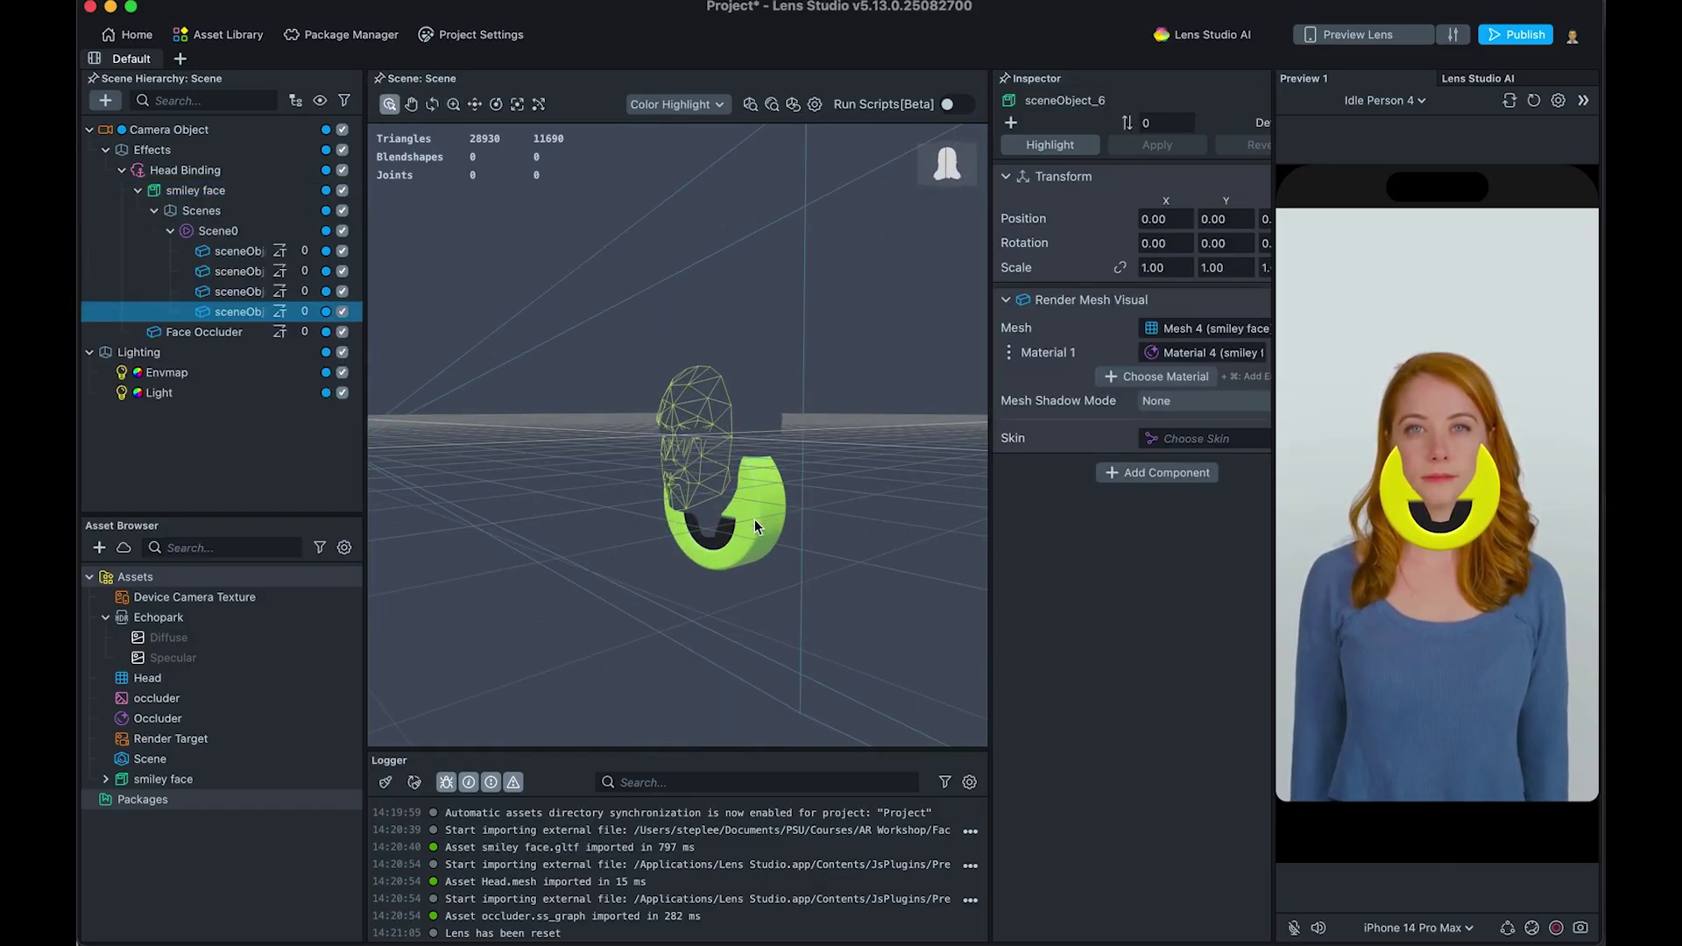
click(188, 191)
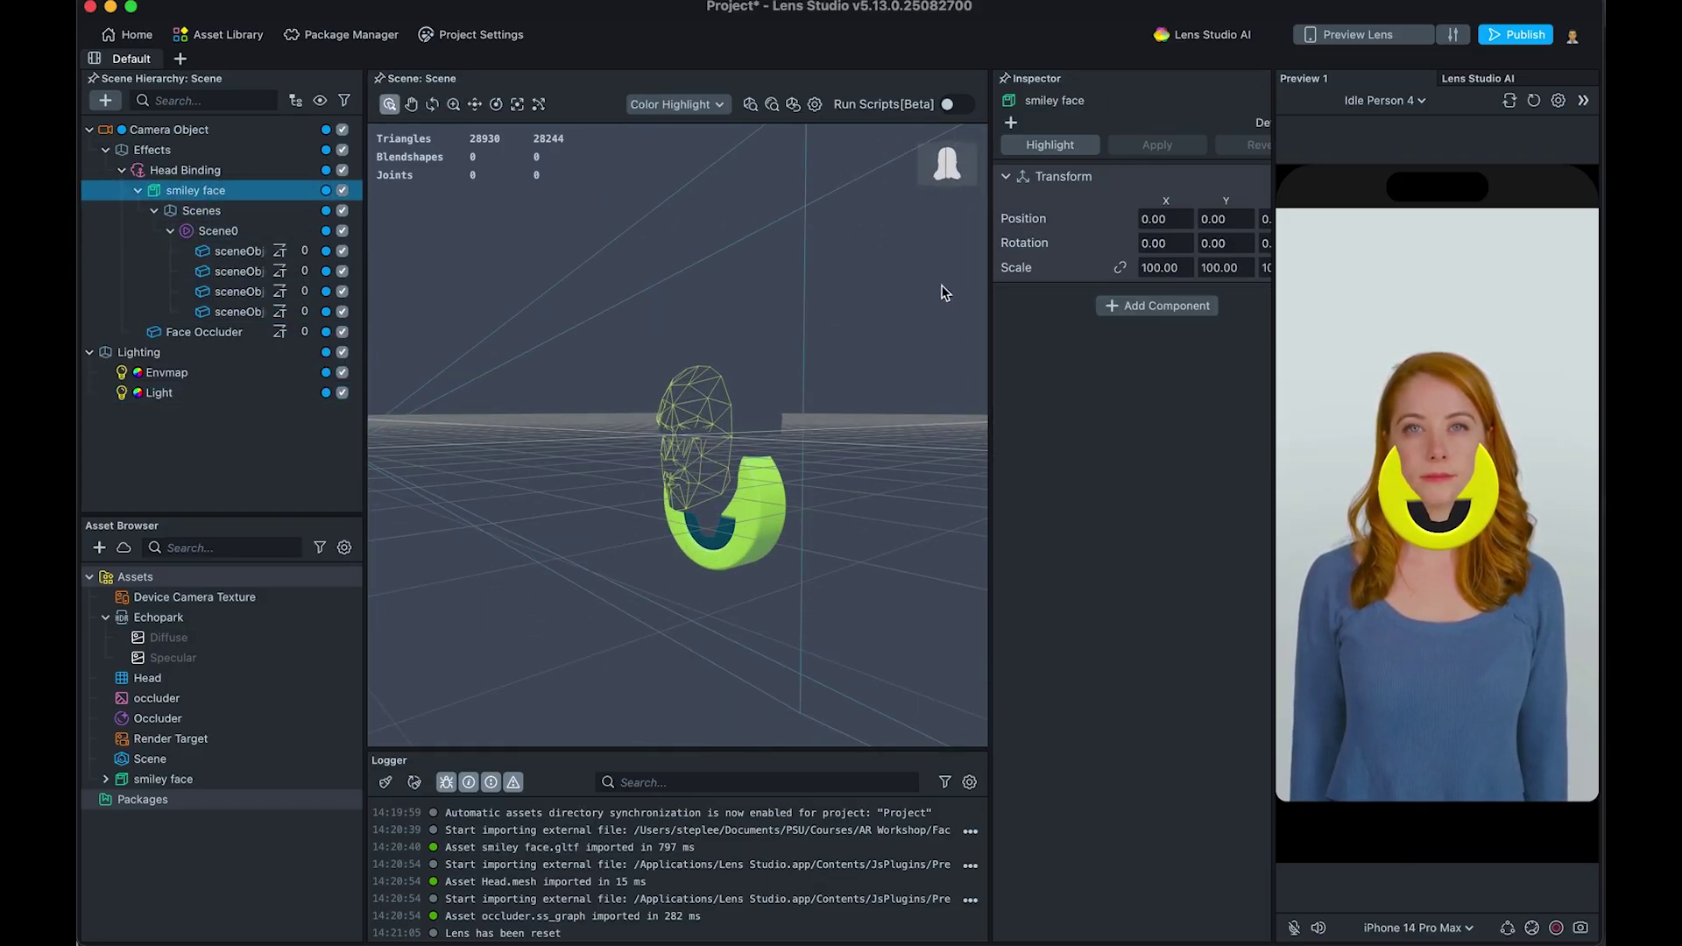
key(e)
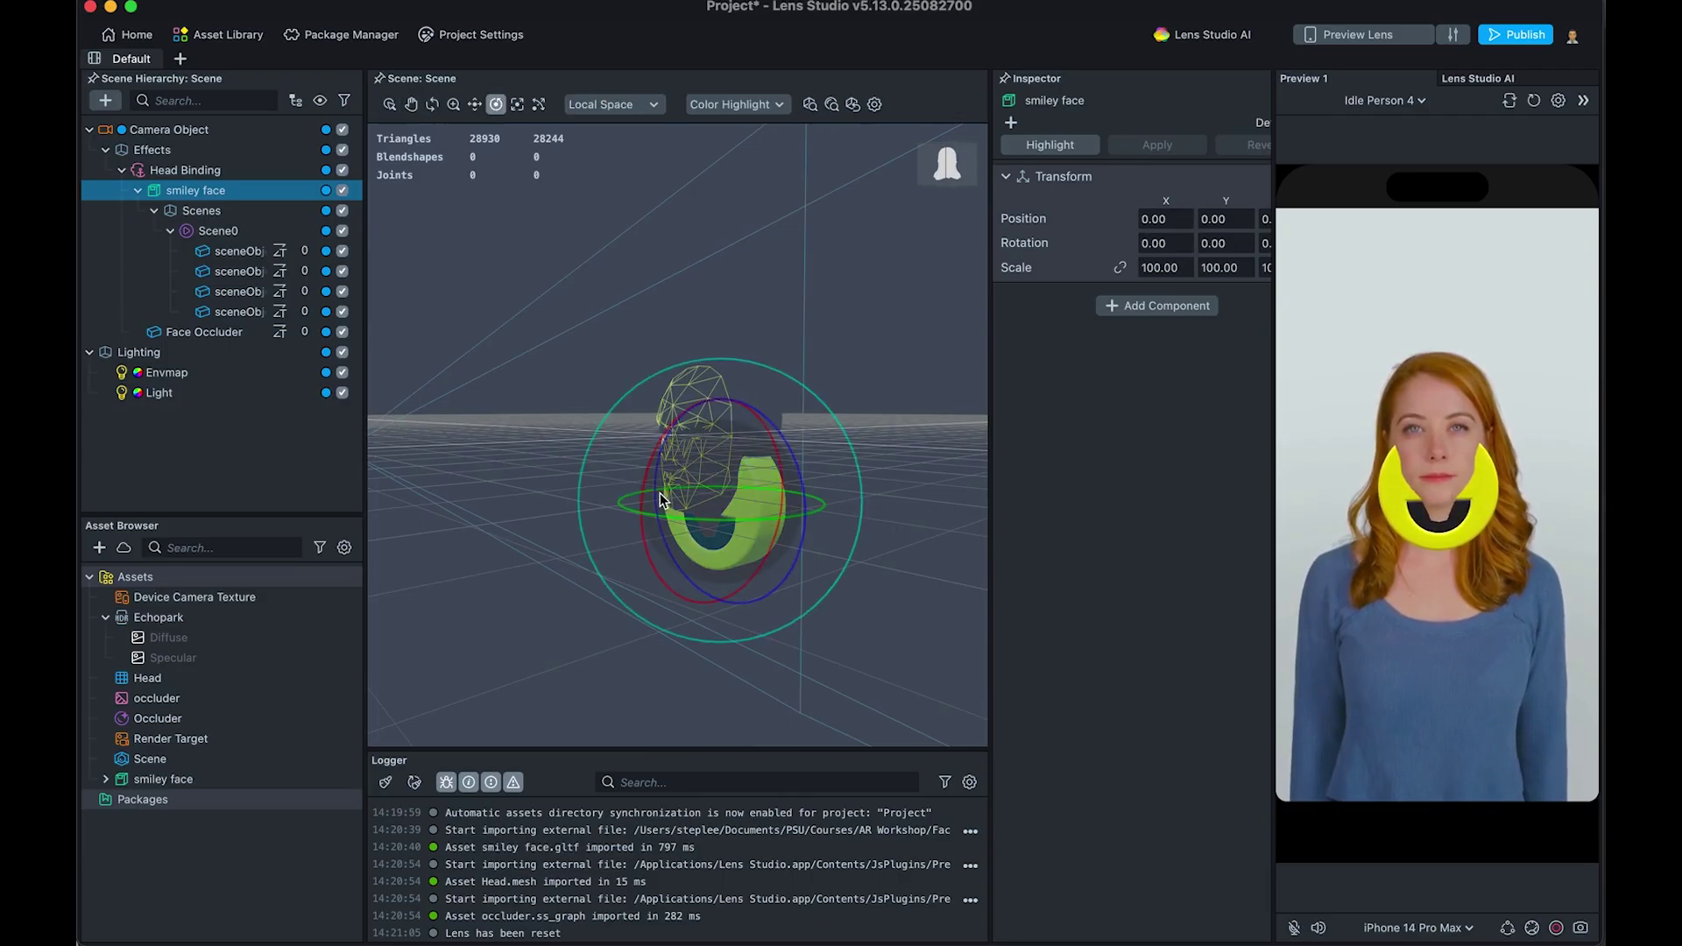
key(w)
drag(680, 520, 639, 431)
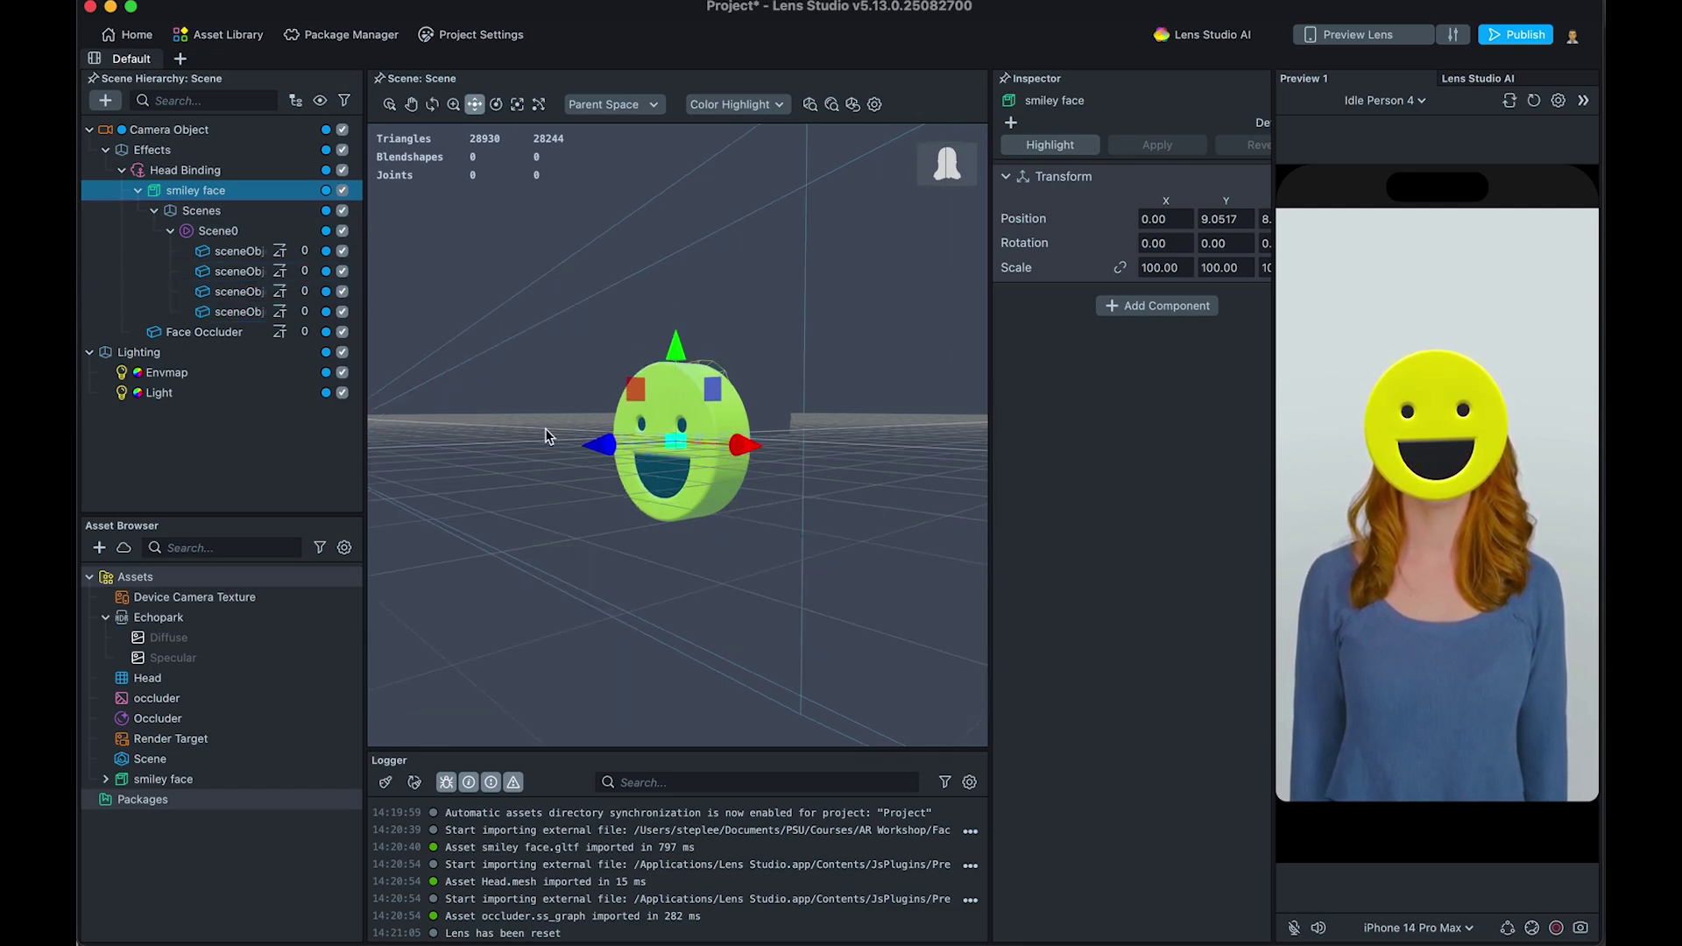
Step: Examine the four materials contained in the smiley face asset
click(267, 482)
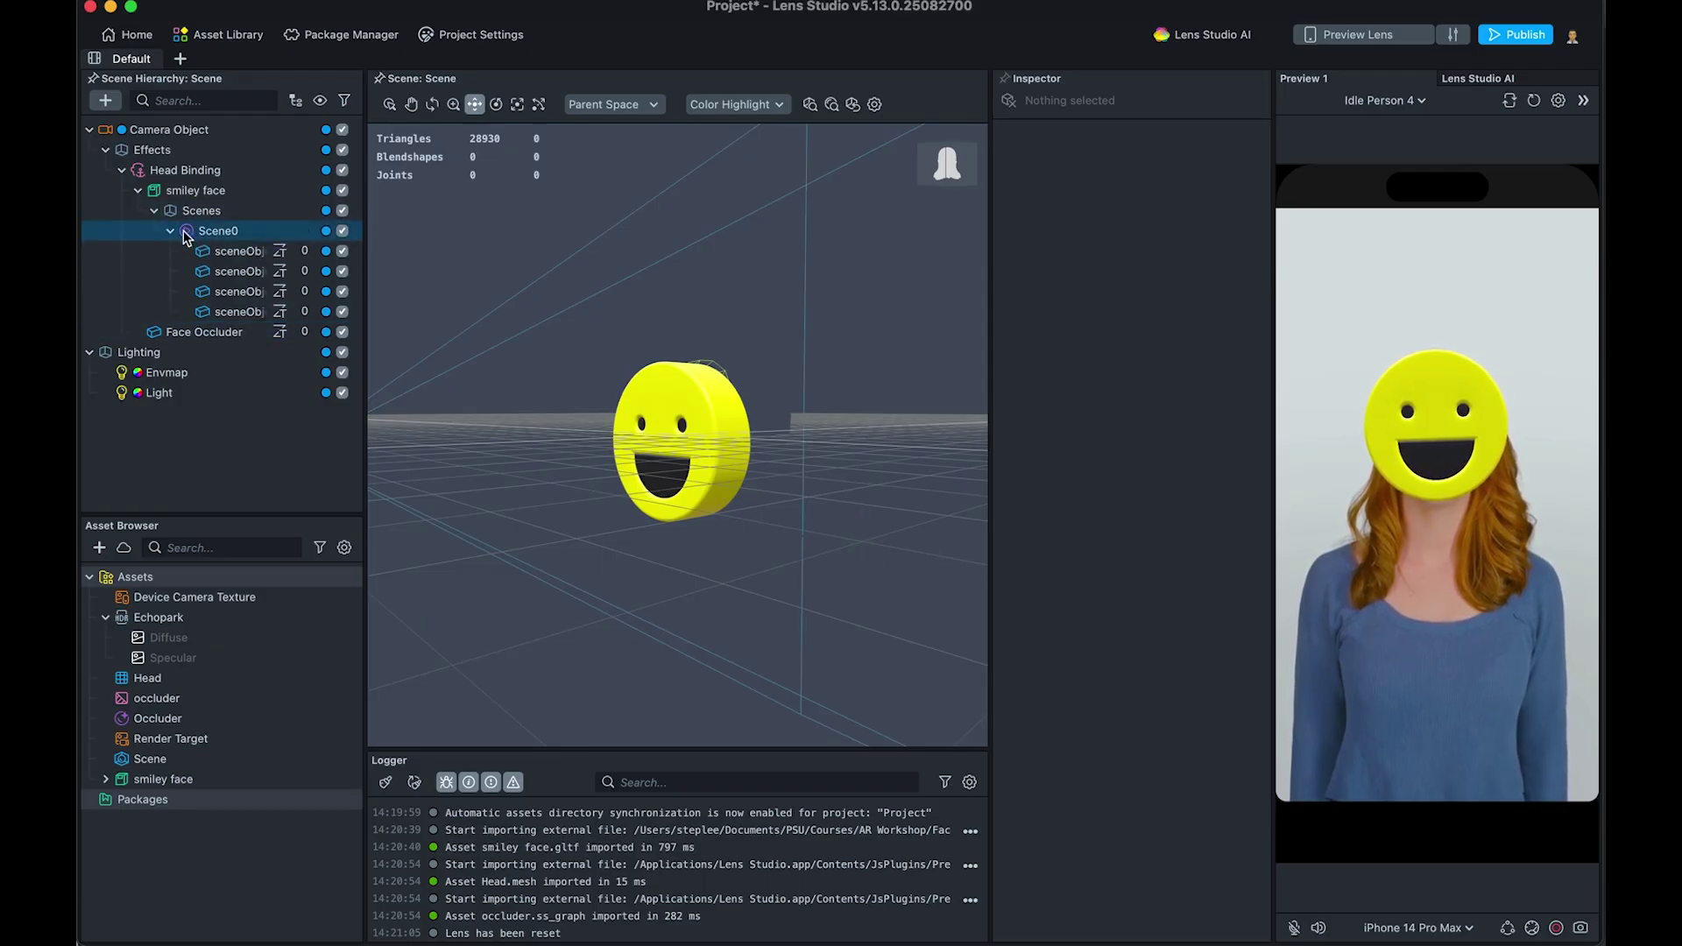
click(106, 779)
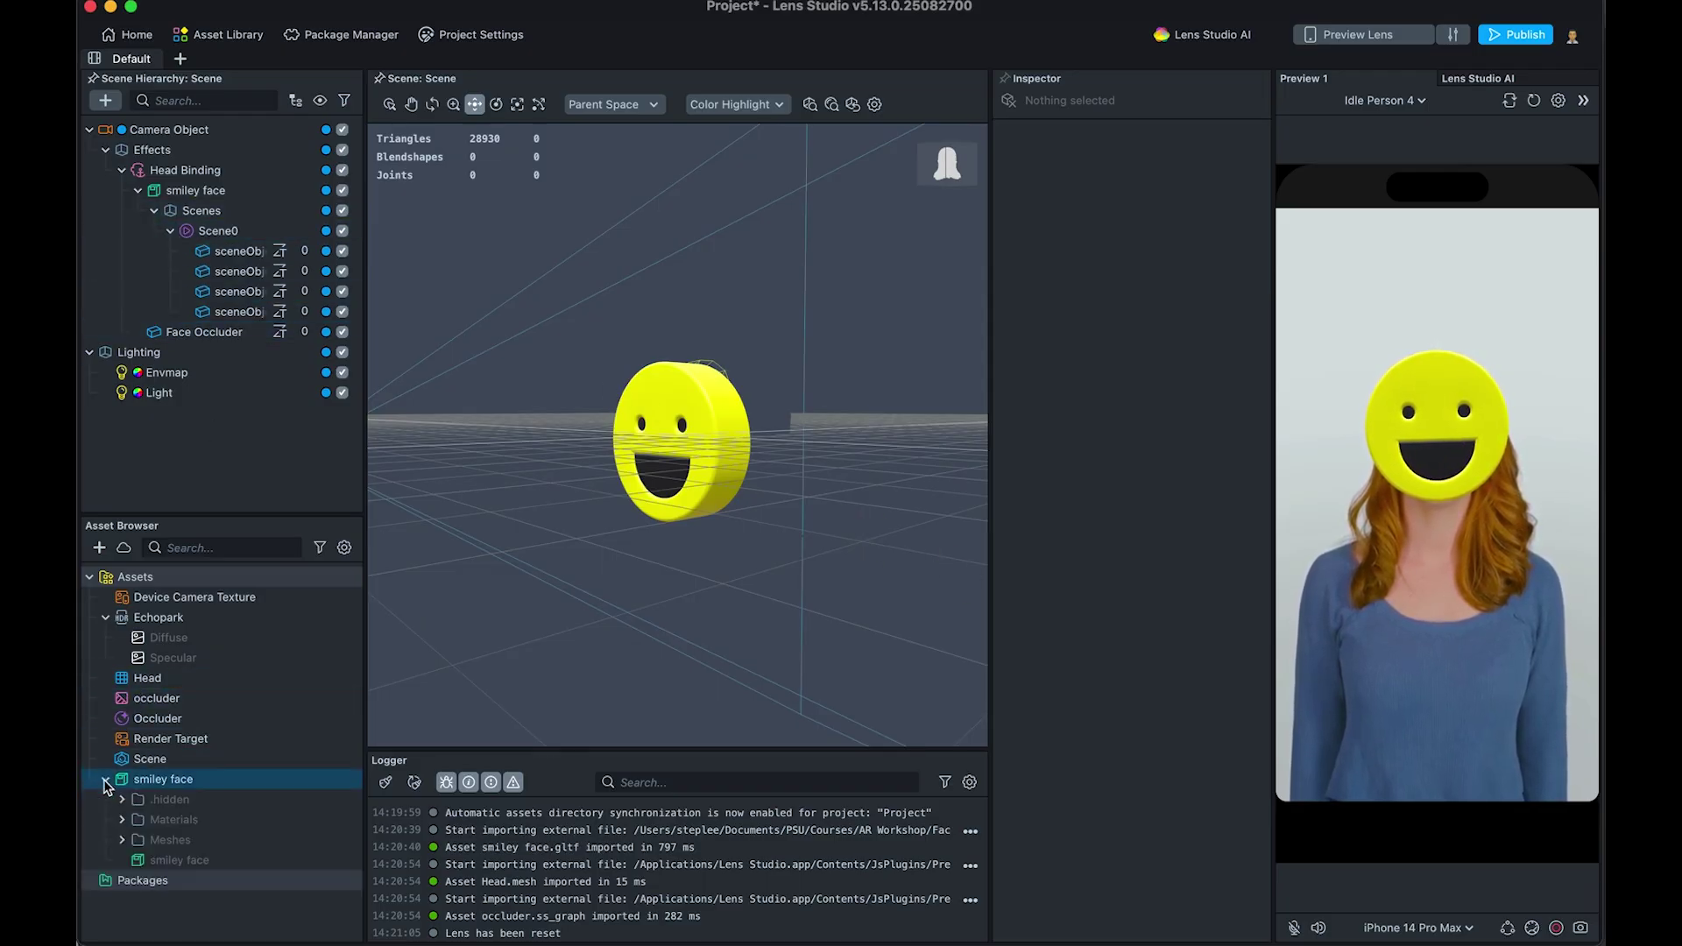
click(122, 819)
scroll(175, 828, down, 1)
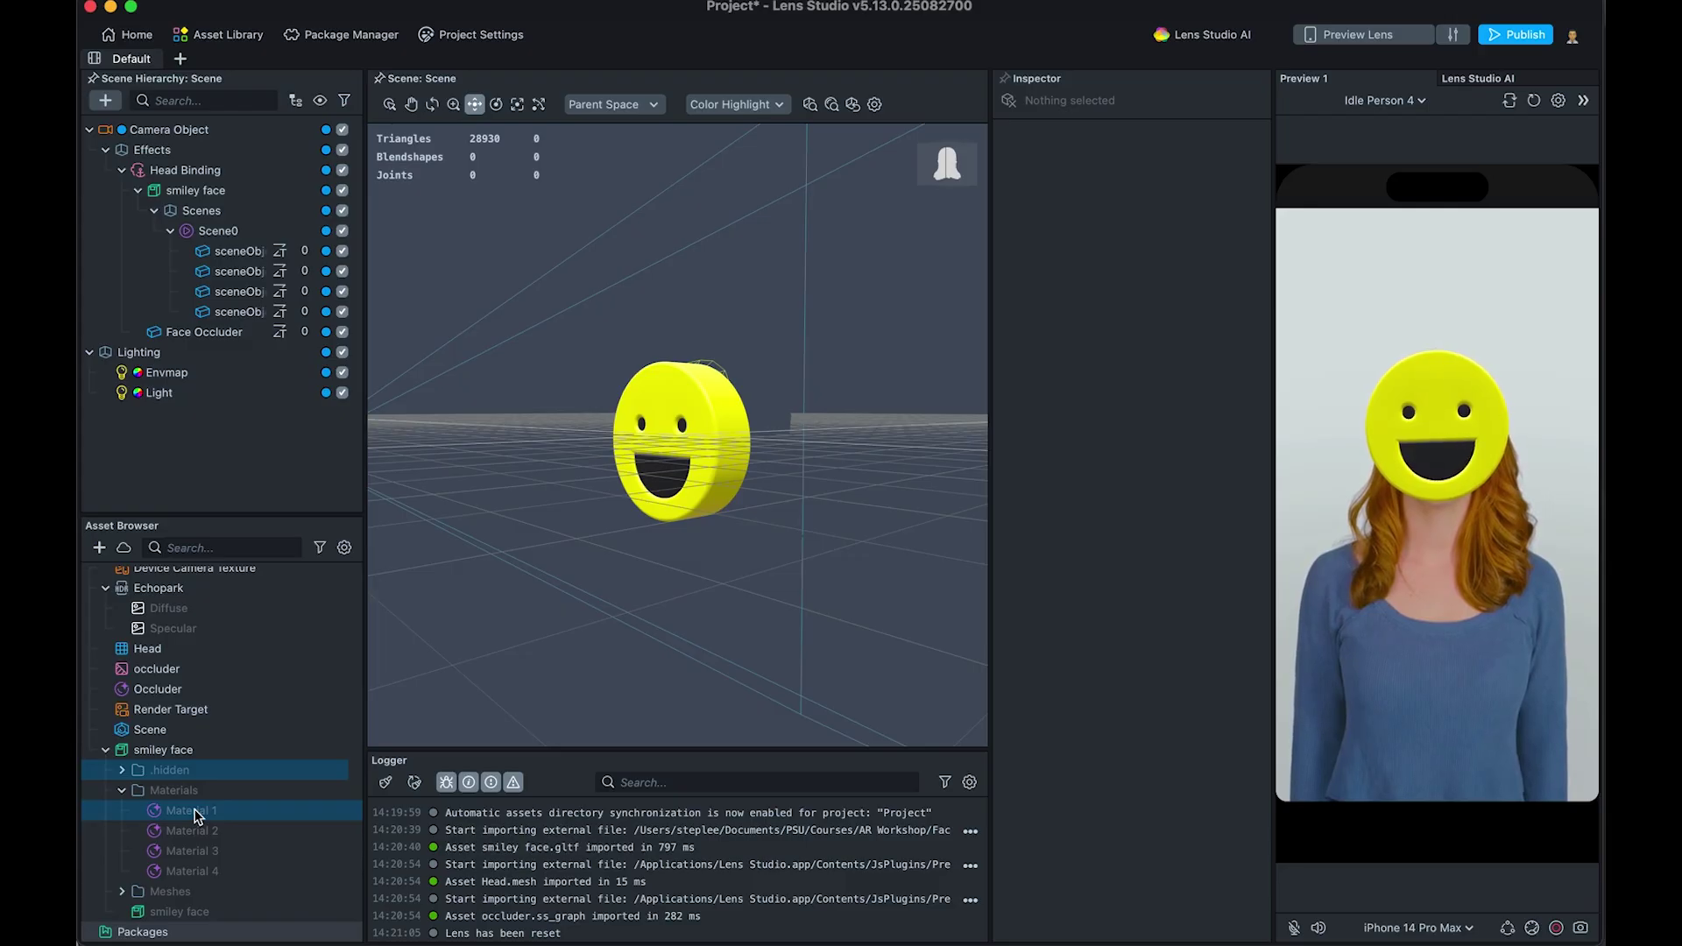
click(193, 812)
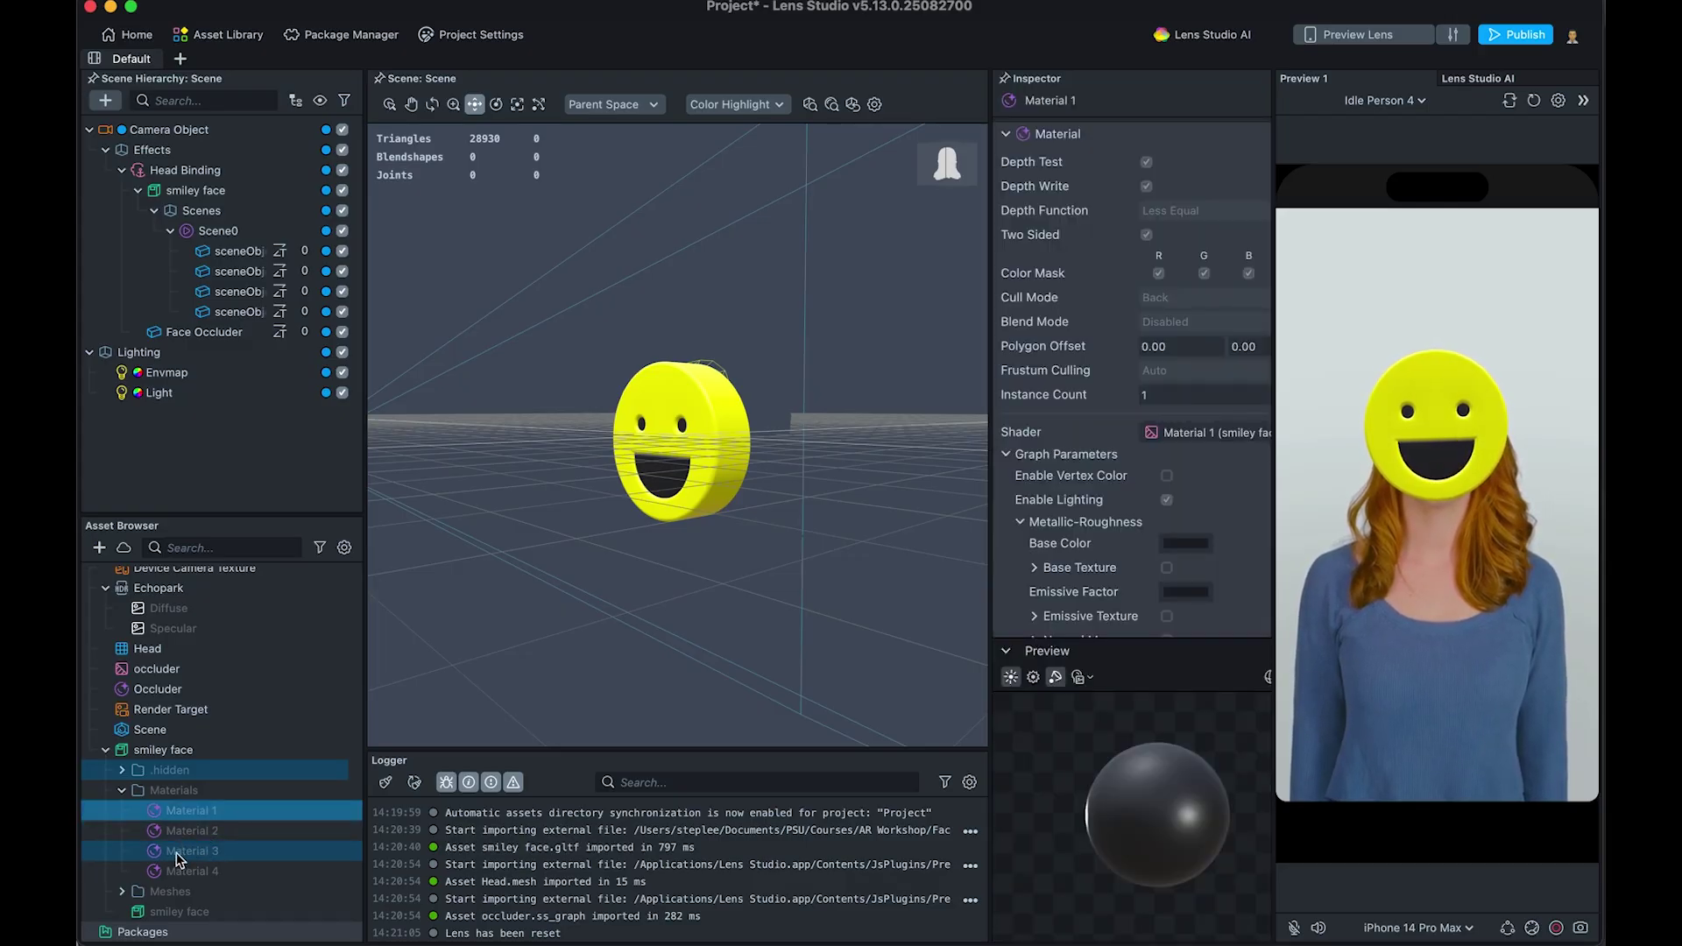
click(206, 830)
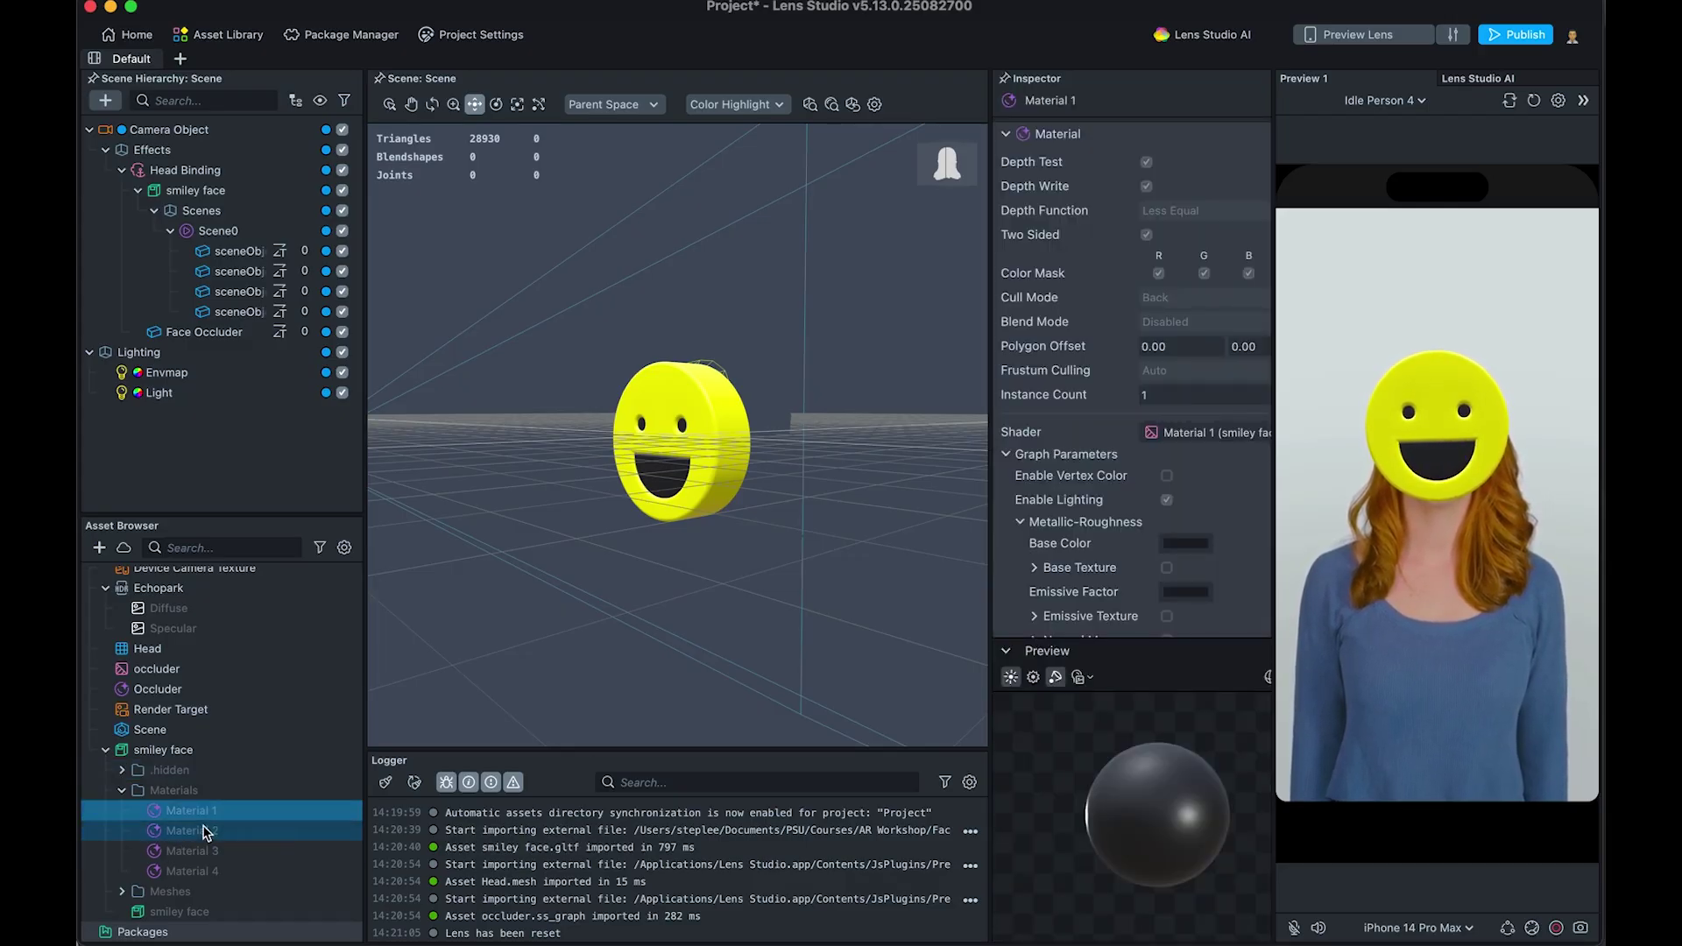
click(204, 850)
click(202, 869)
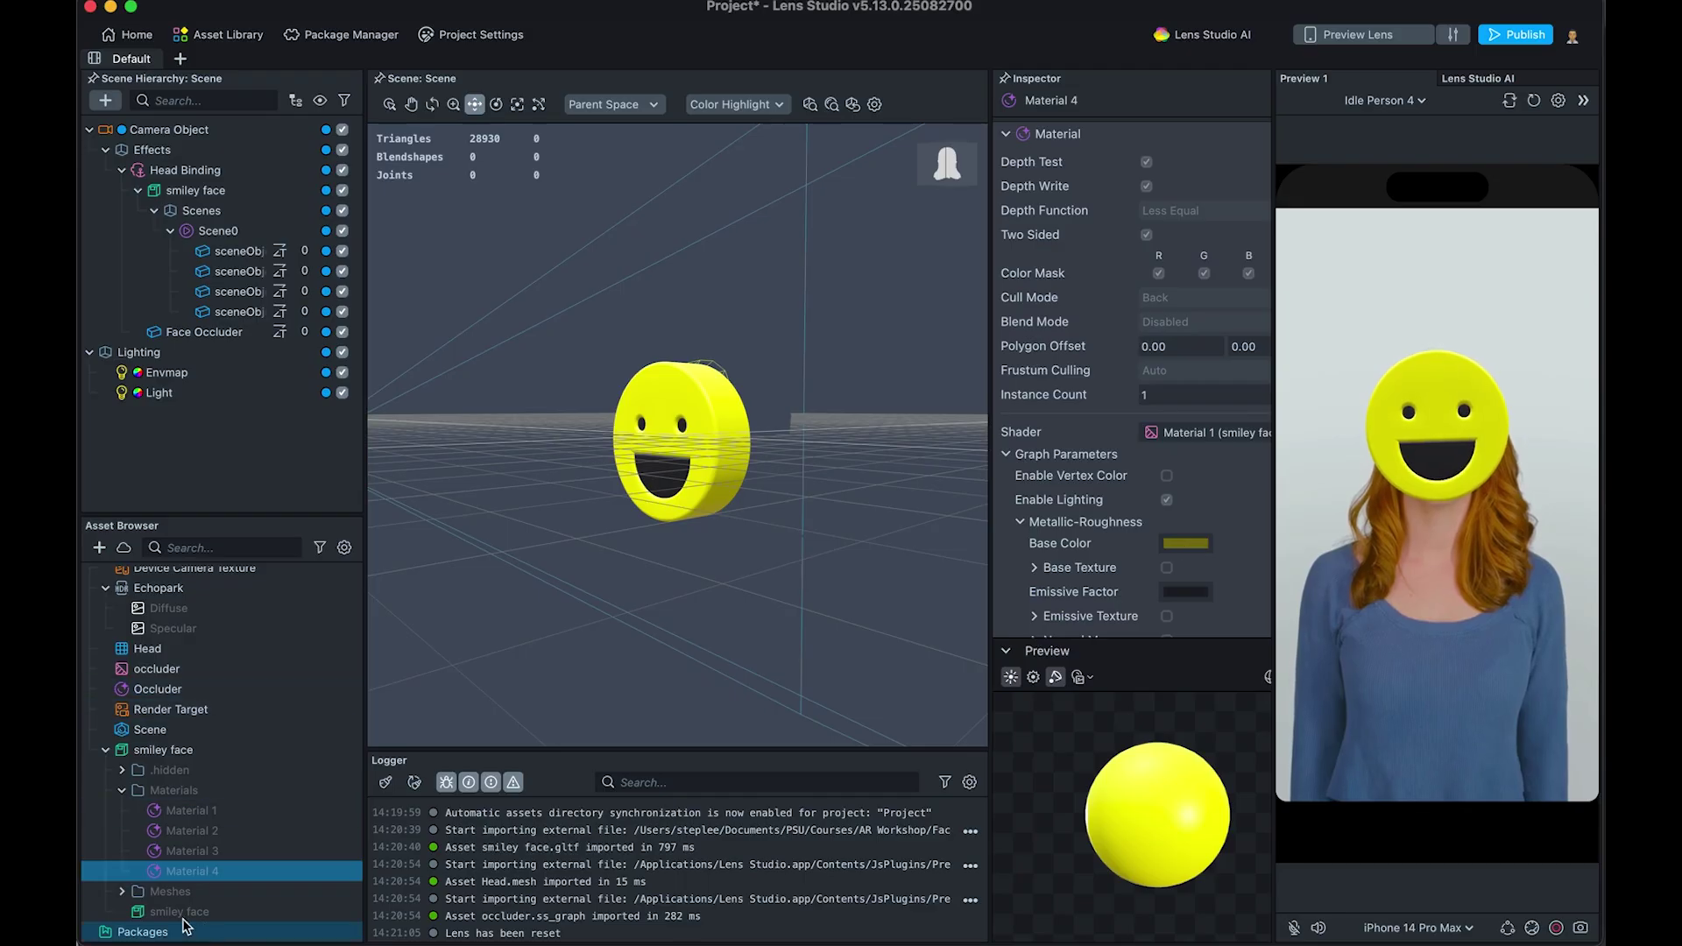
Step: Examine Mesh 1 through Mesh 4 in the smiley face asset to see which part of the face each one forms
double_click(171, 891)
scroll(193, 859, down, 2)
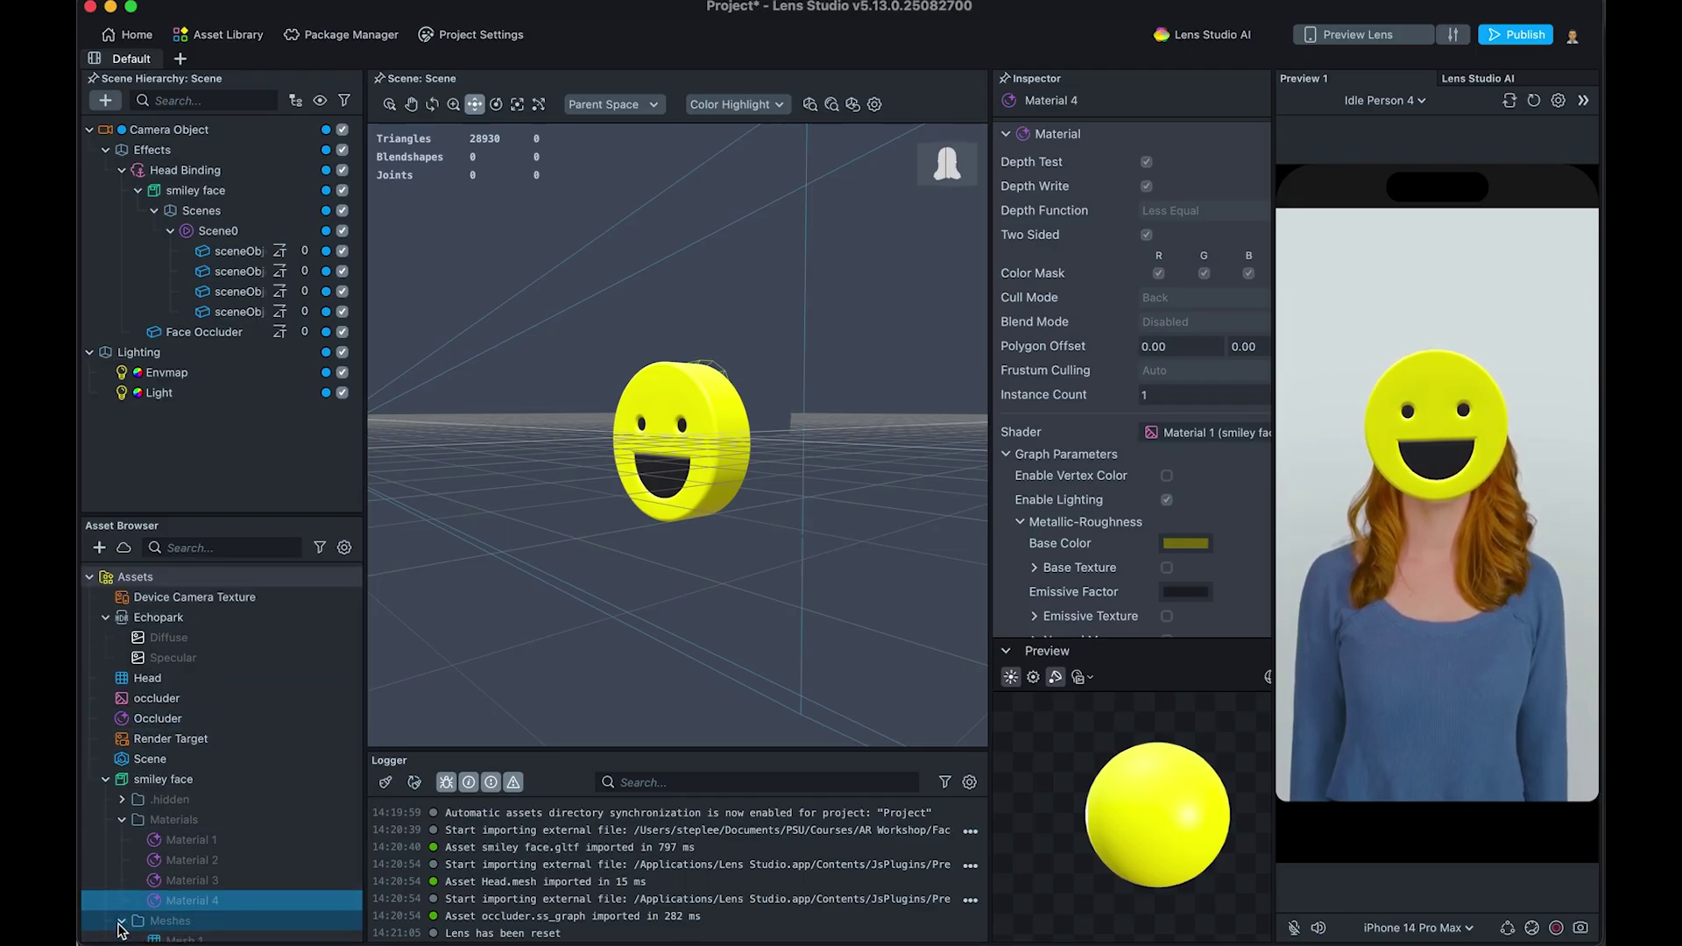
click(193, 846)
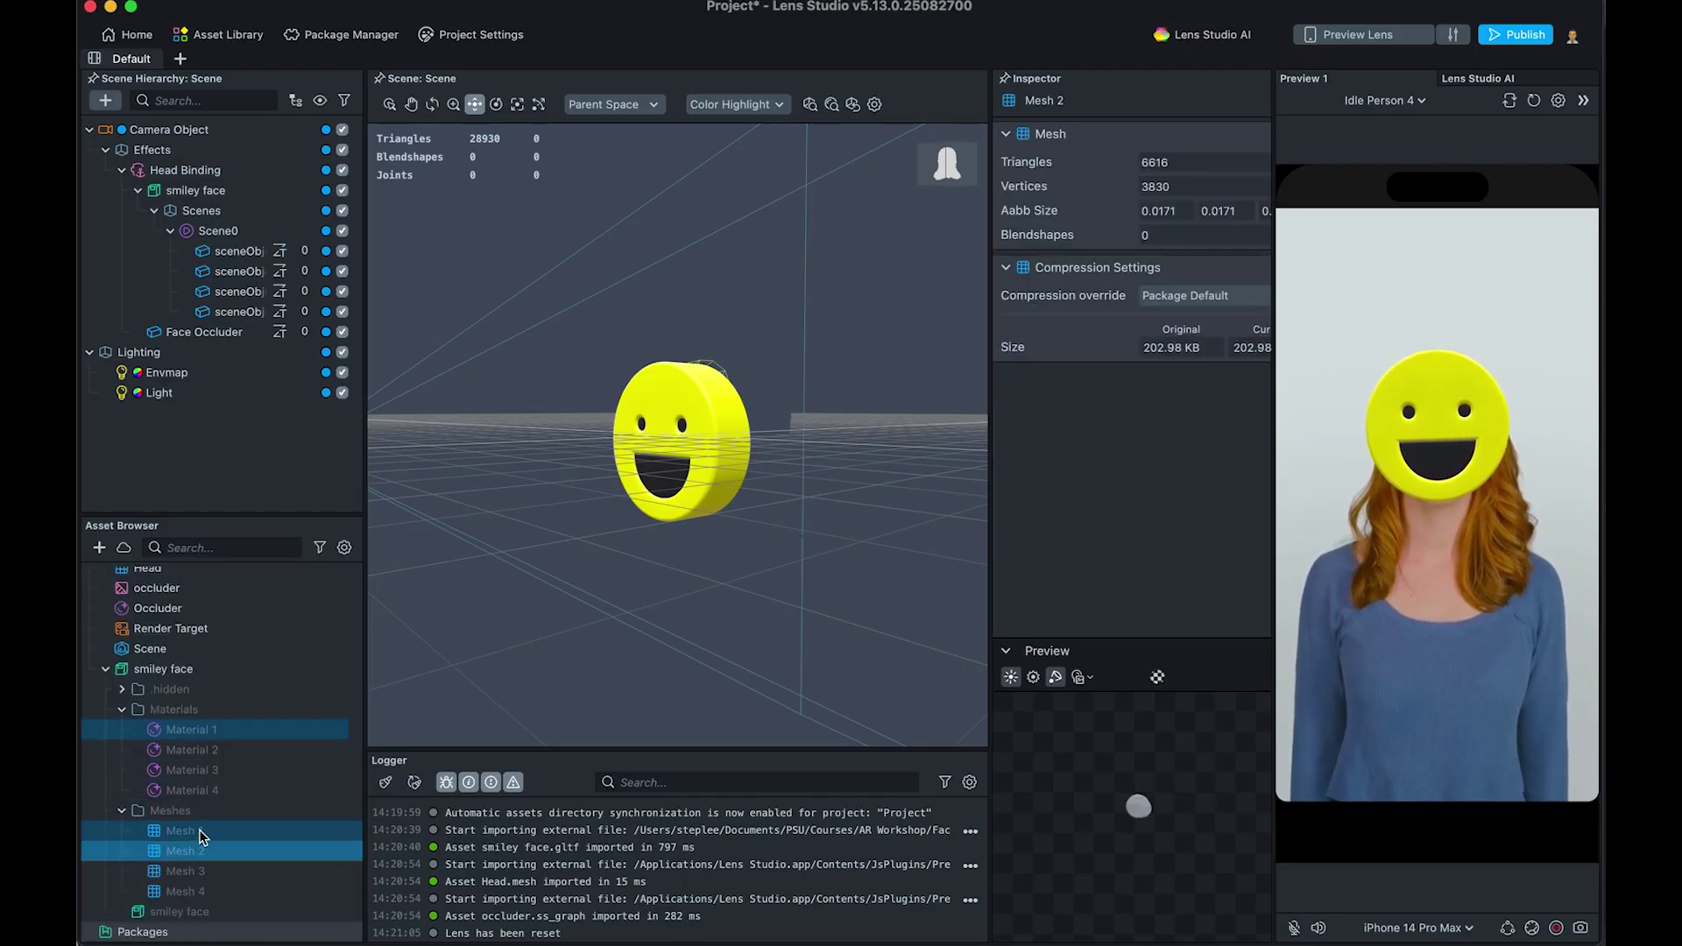
click(189, 831)
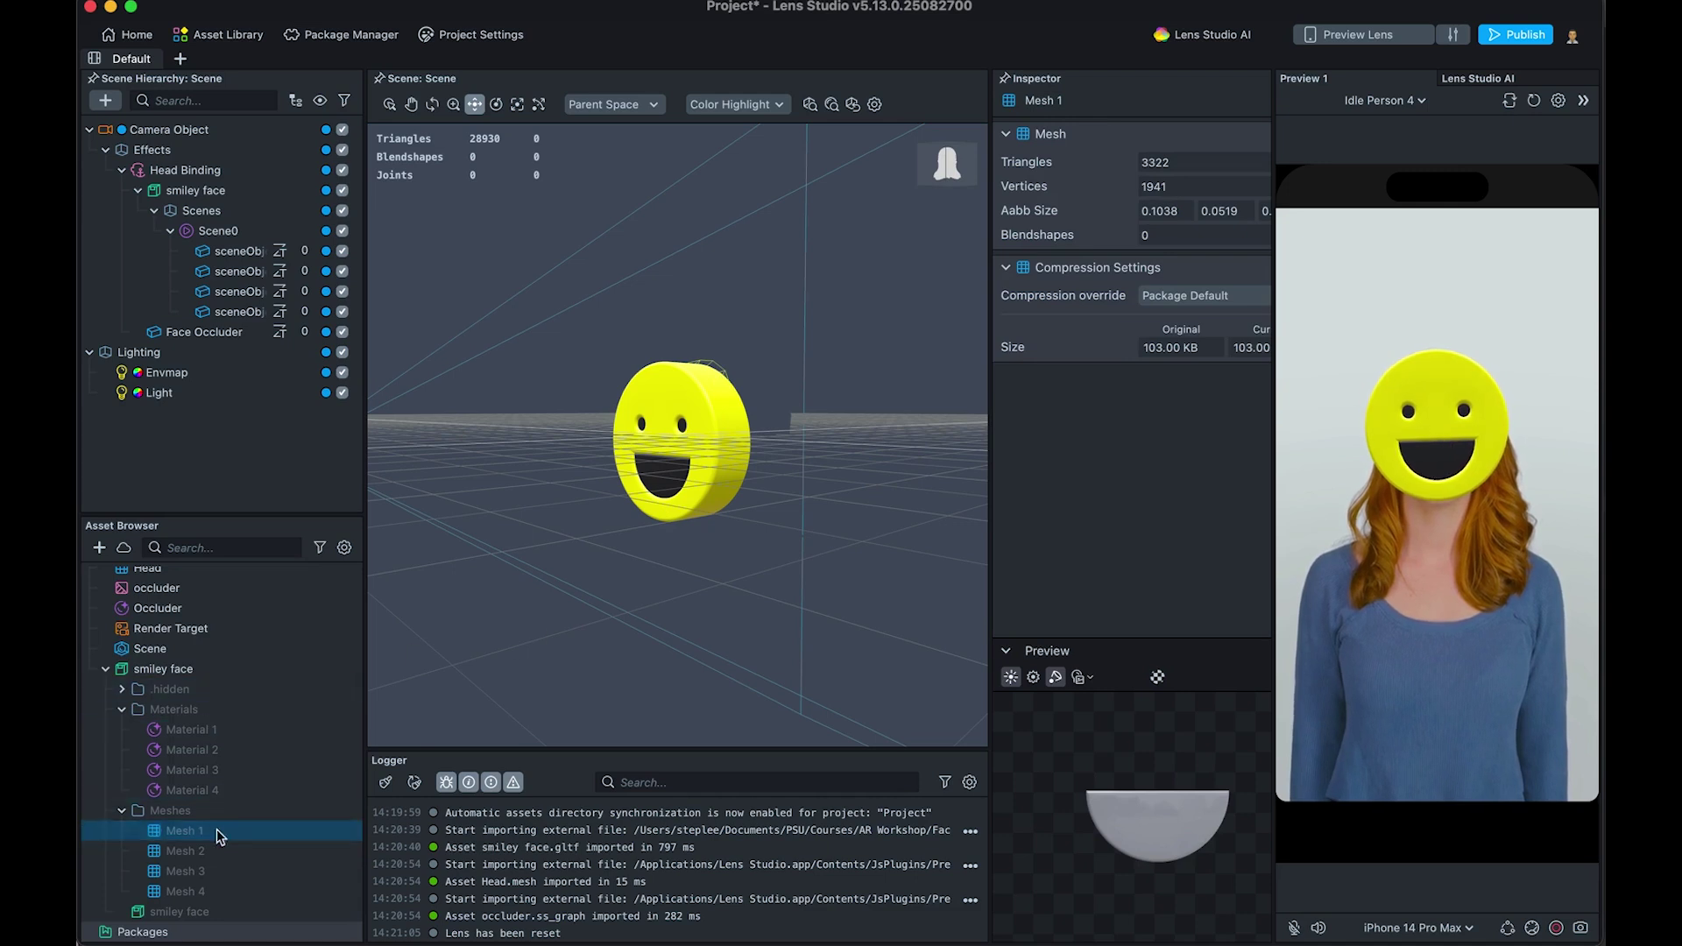
click(193, 849)
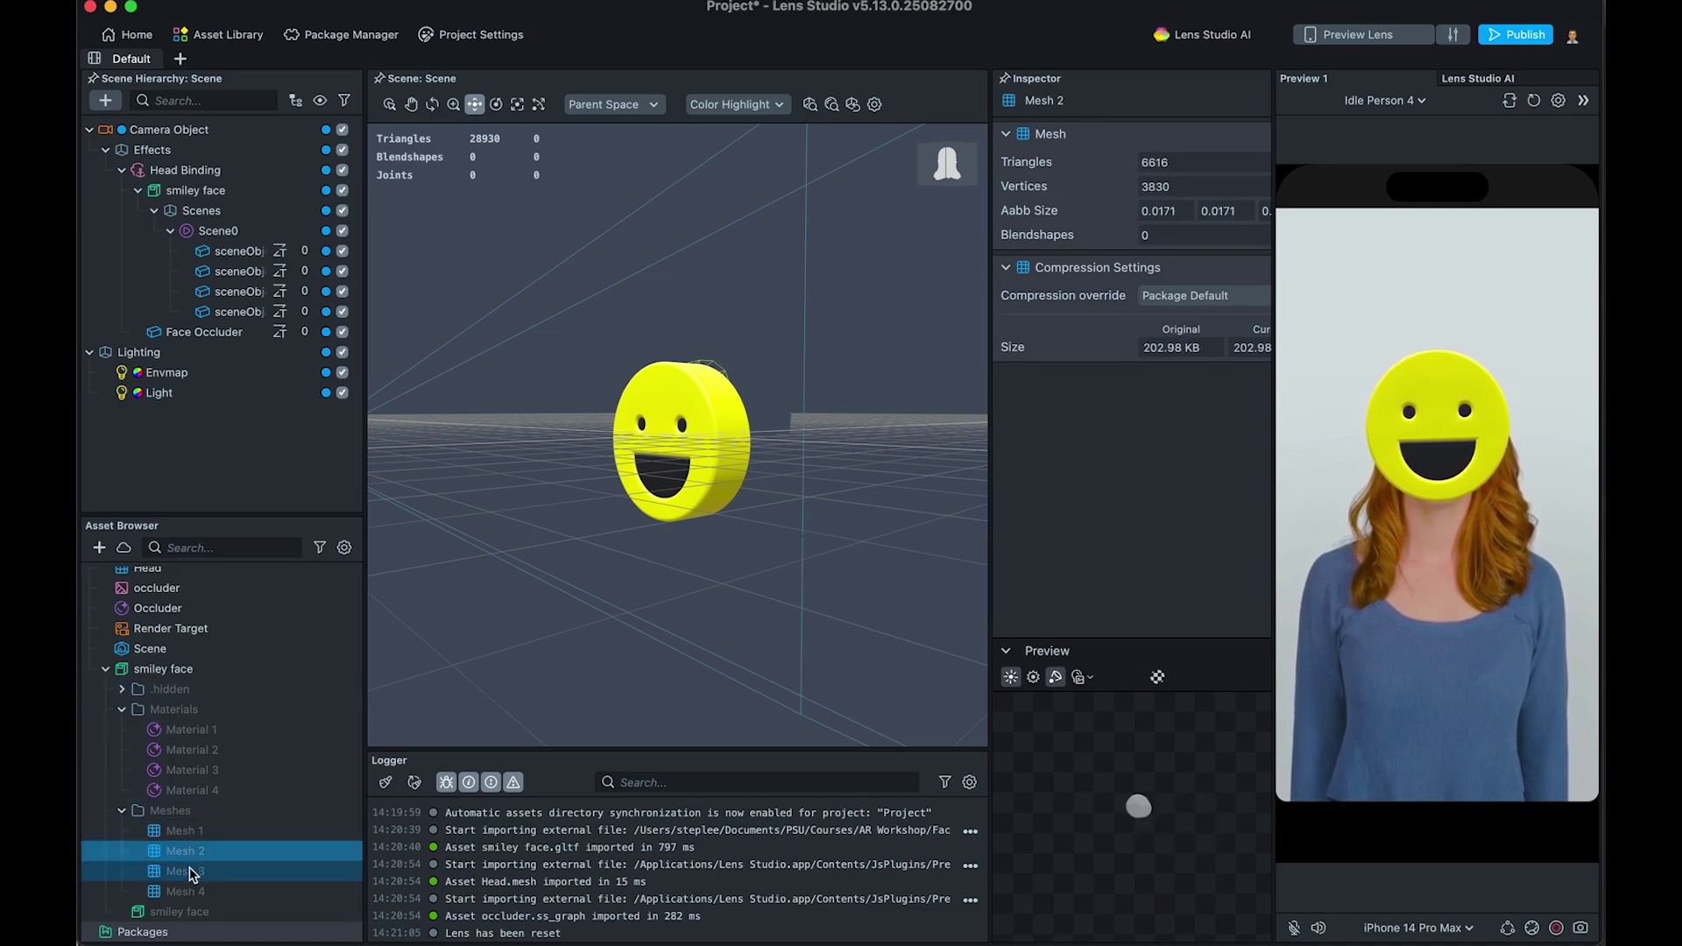
click(187, 871)
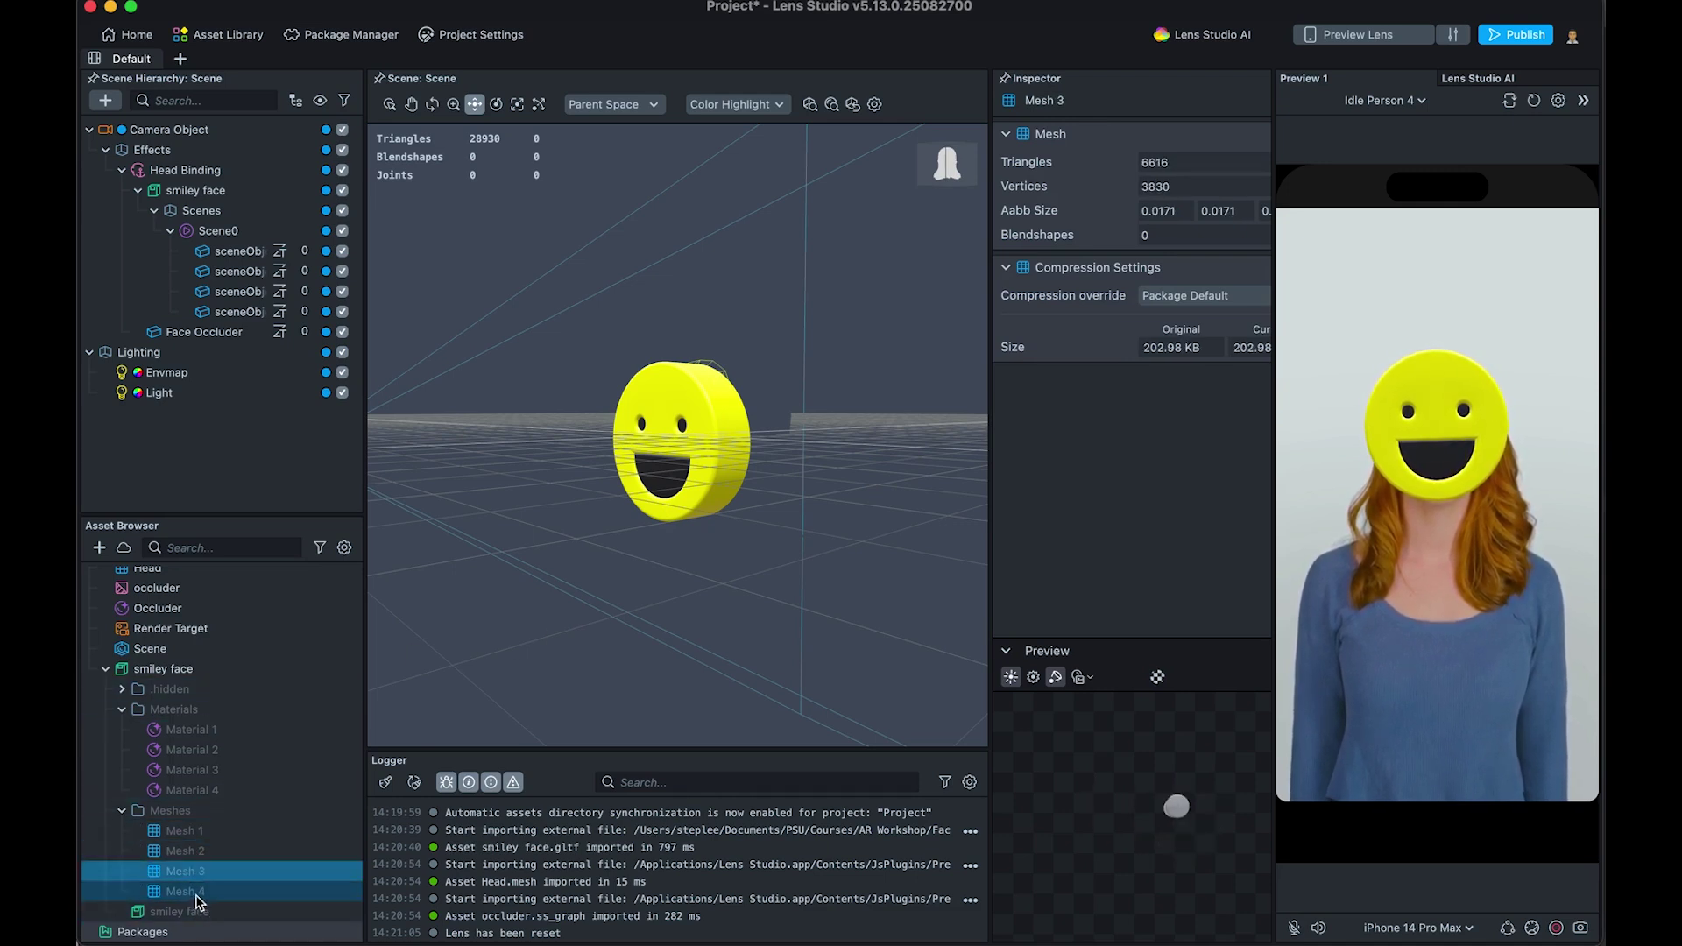
click(197, 891)
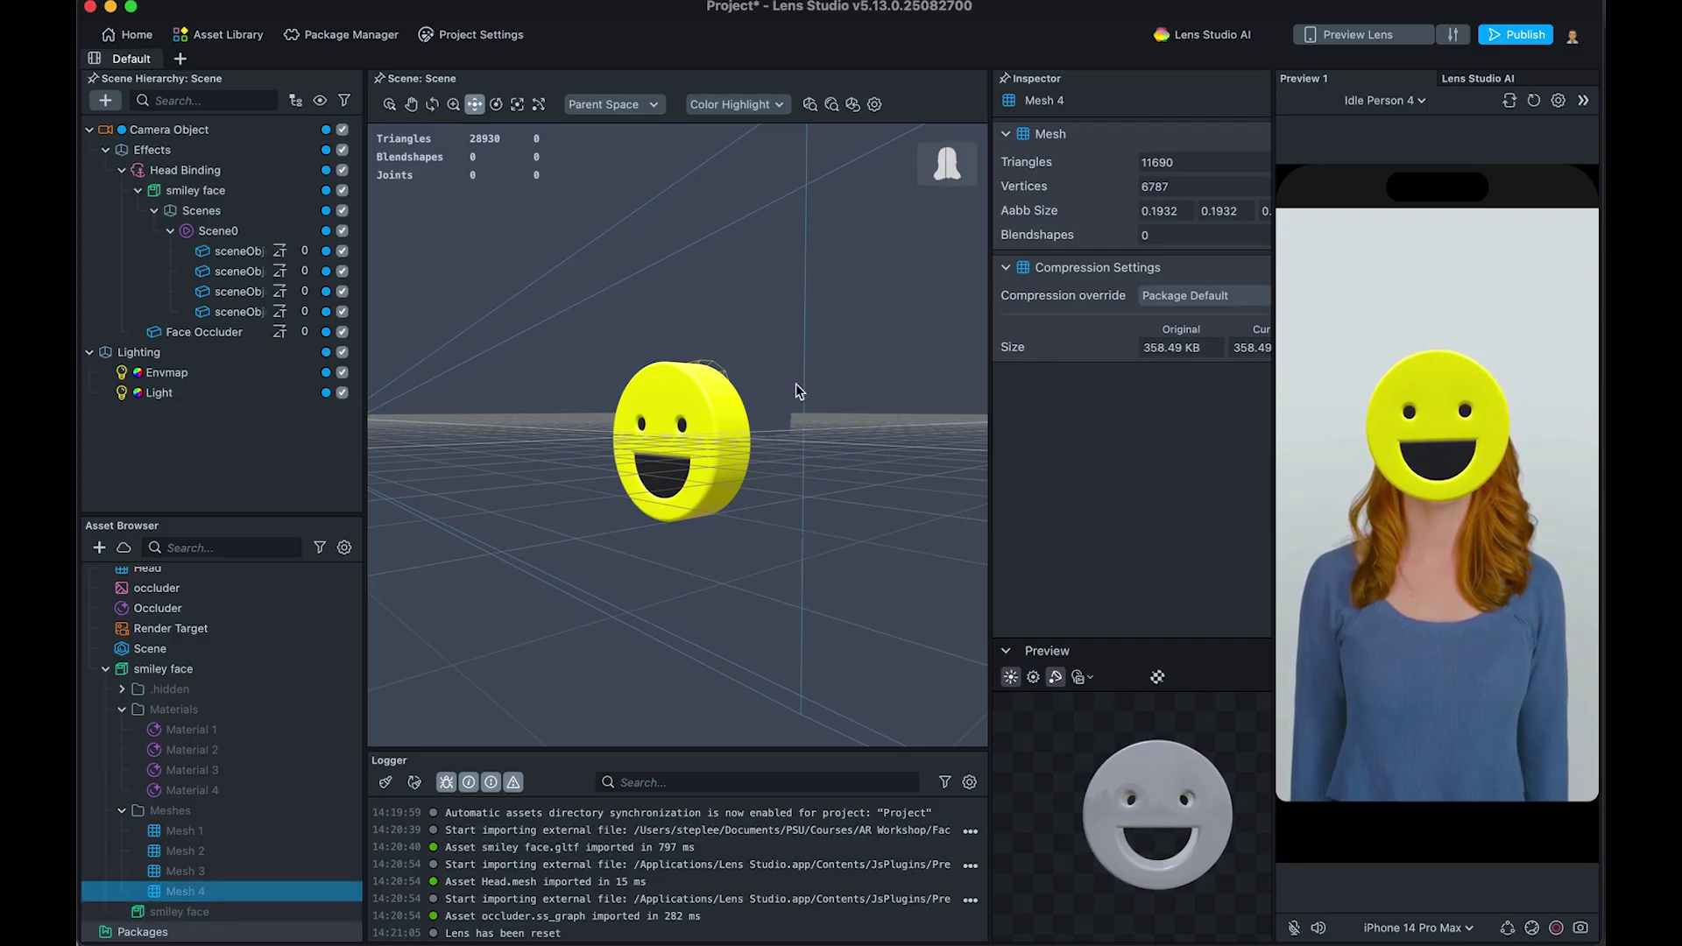
Step: Inspect the shape of Mesh 4 from different angles in its asset preview
alt+drag(717, 457, 681, 462)
key(w)
drag(1093, 829, 1171, 807)
scroll(191, 893, up, 3)
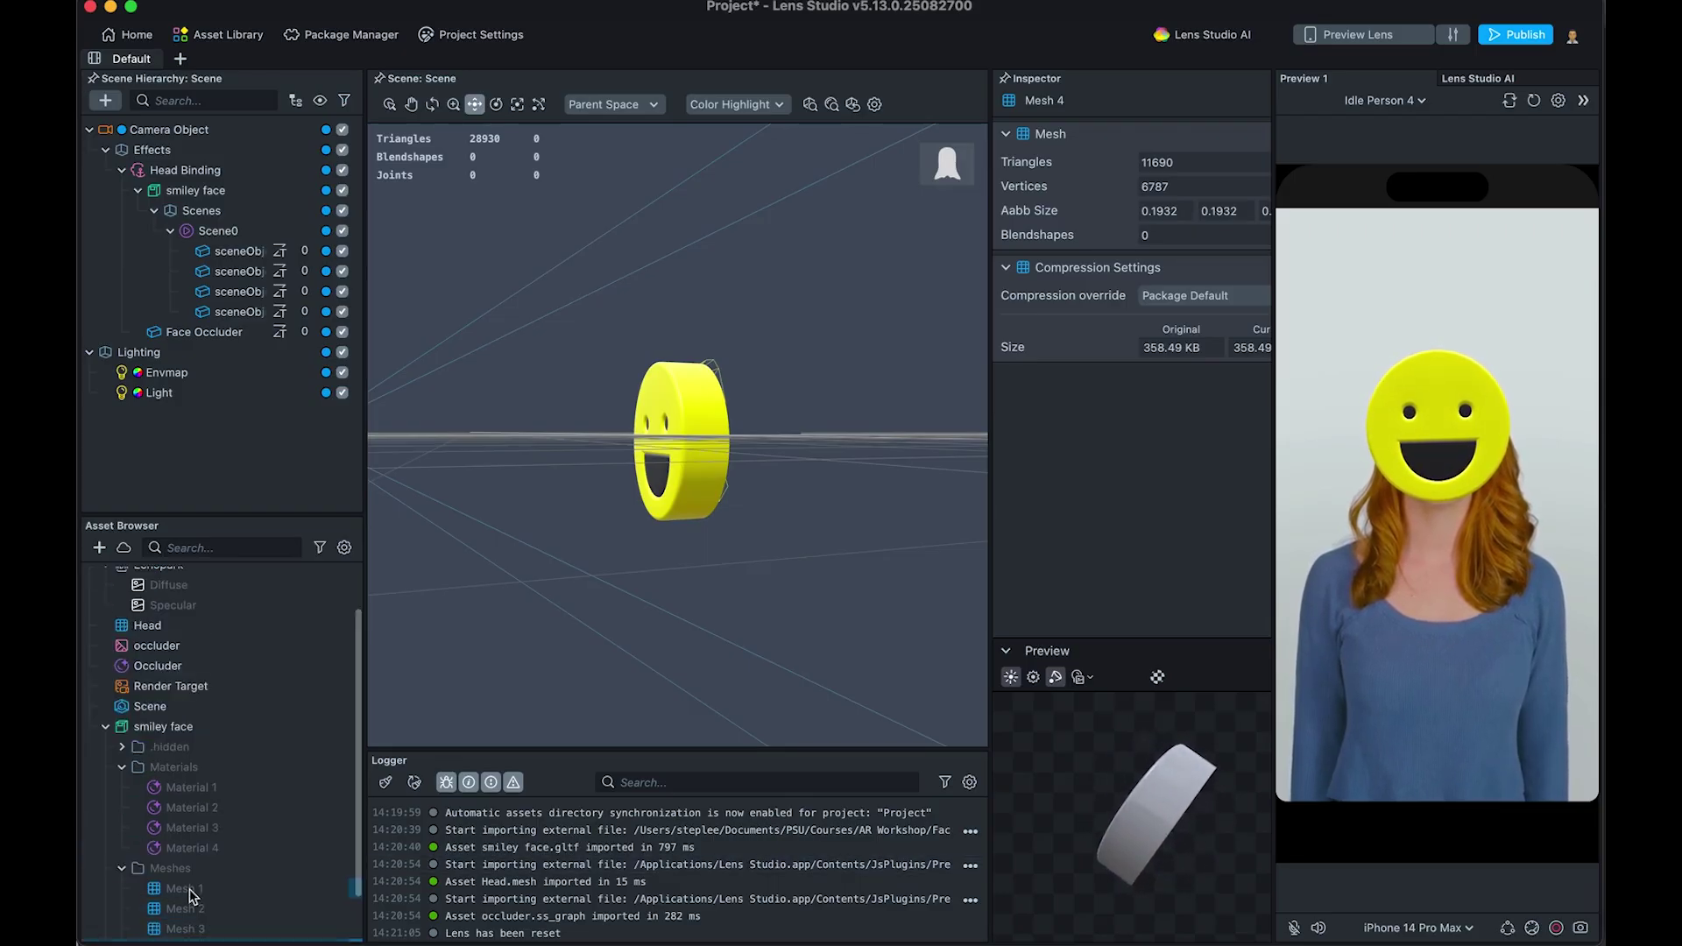
scroll(191, 893, down, 3)
drag(1104, 832, 1138, 841)
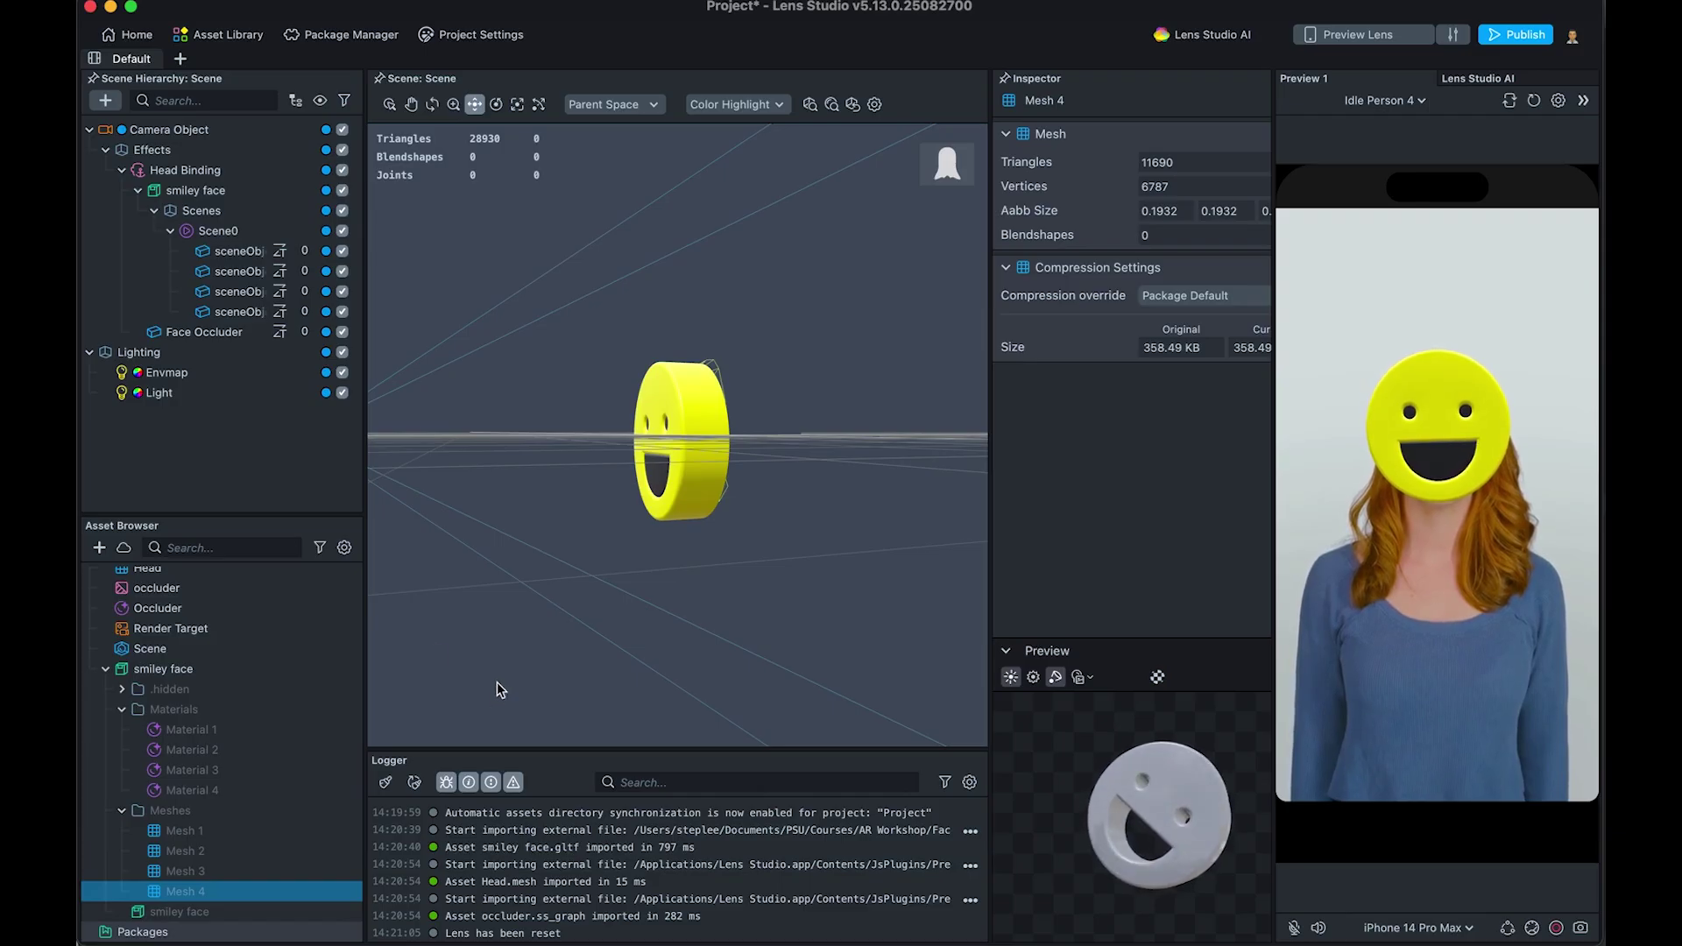
Step: Unpack the smiley face asset for editing
click(200, 670)
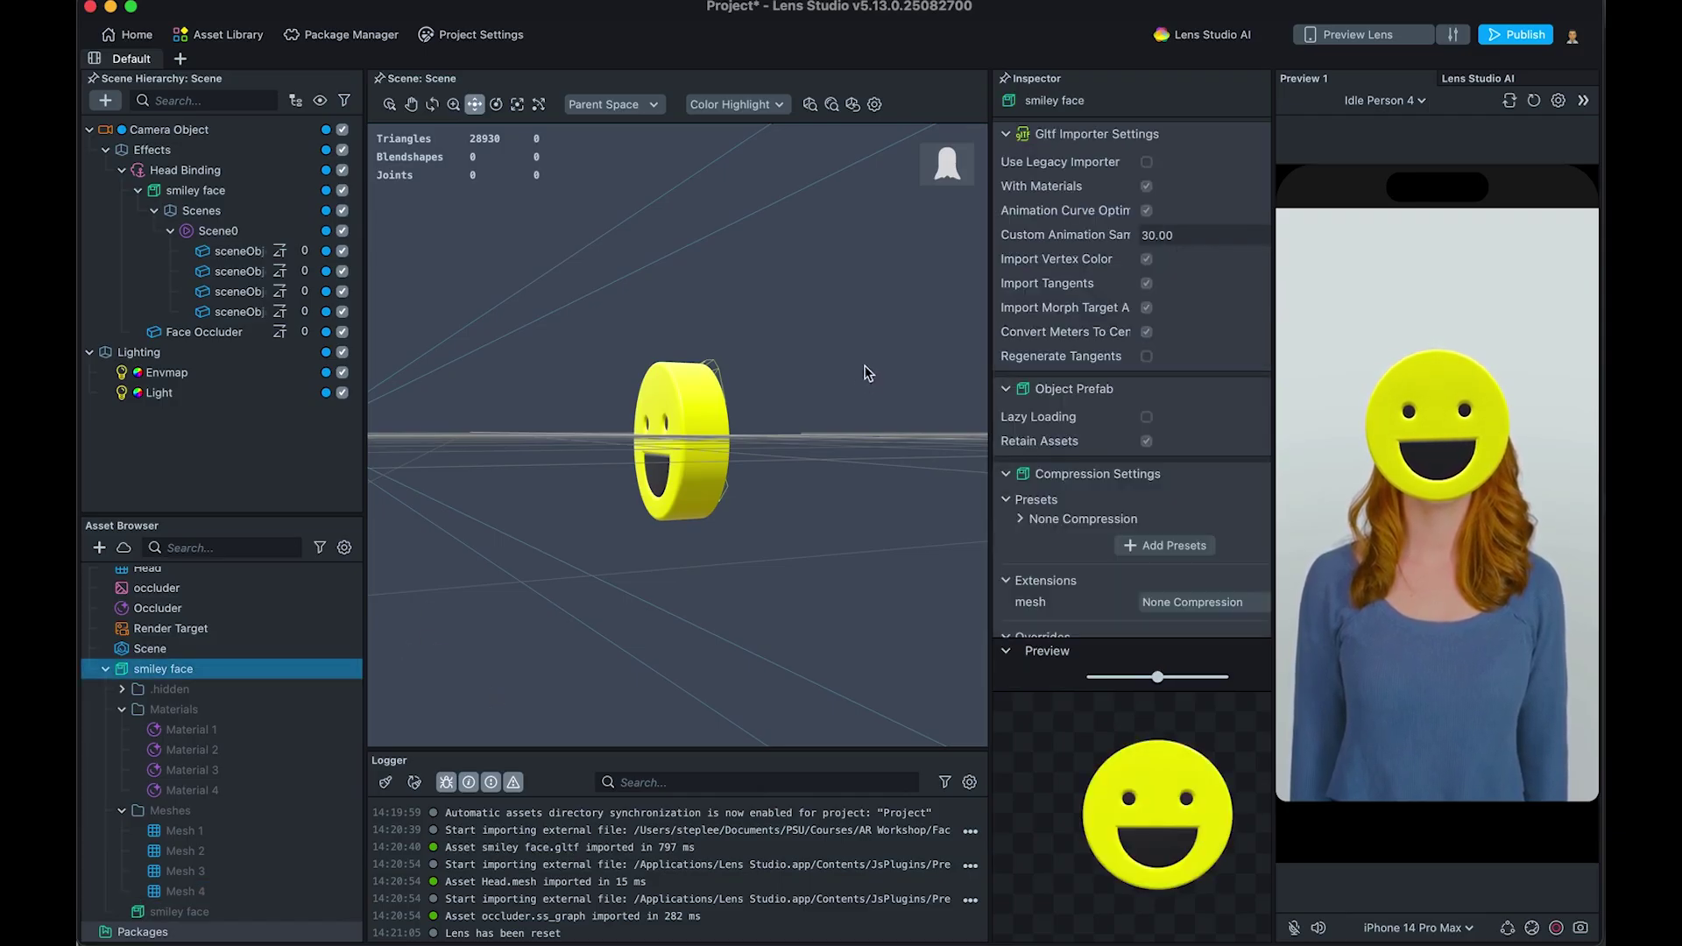
click(106, 672)
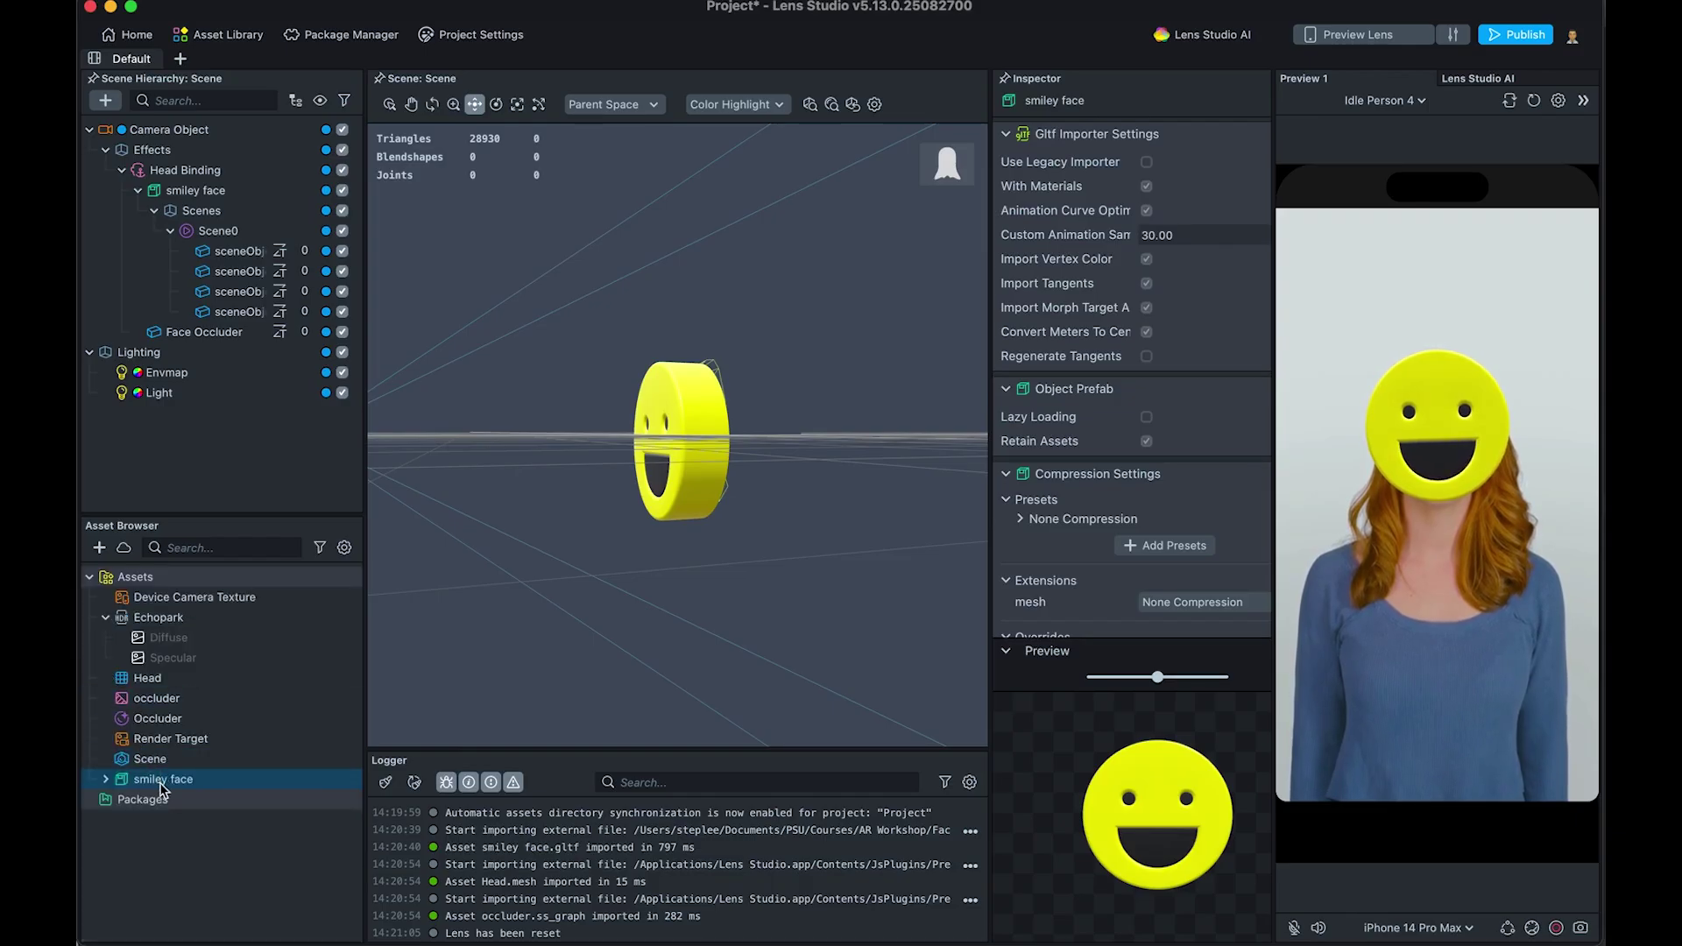
click(107, 781)
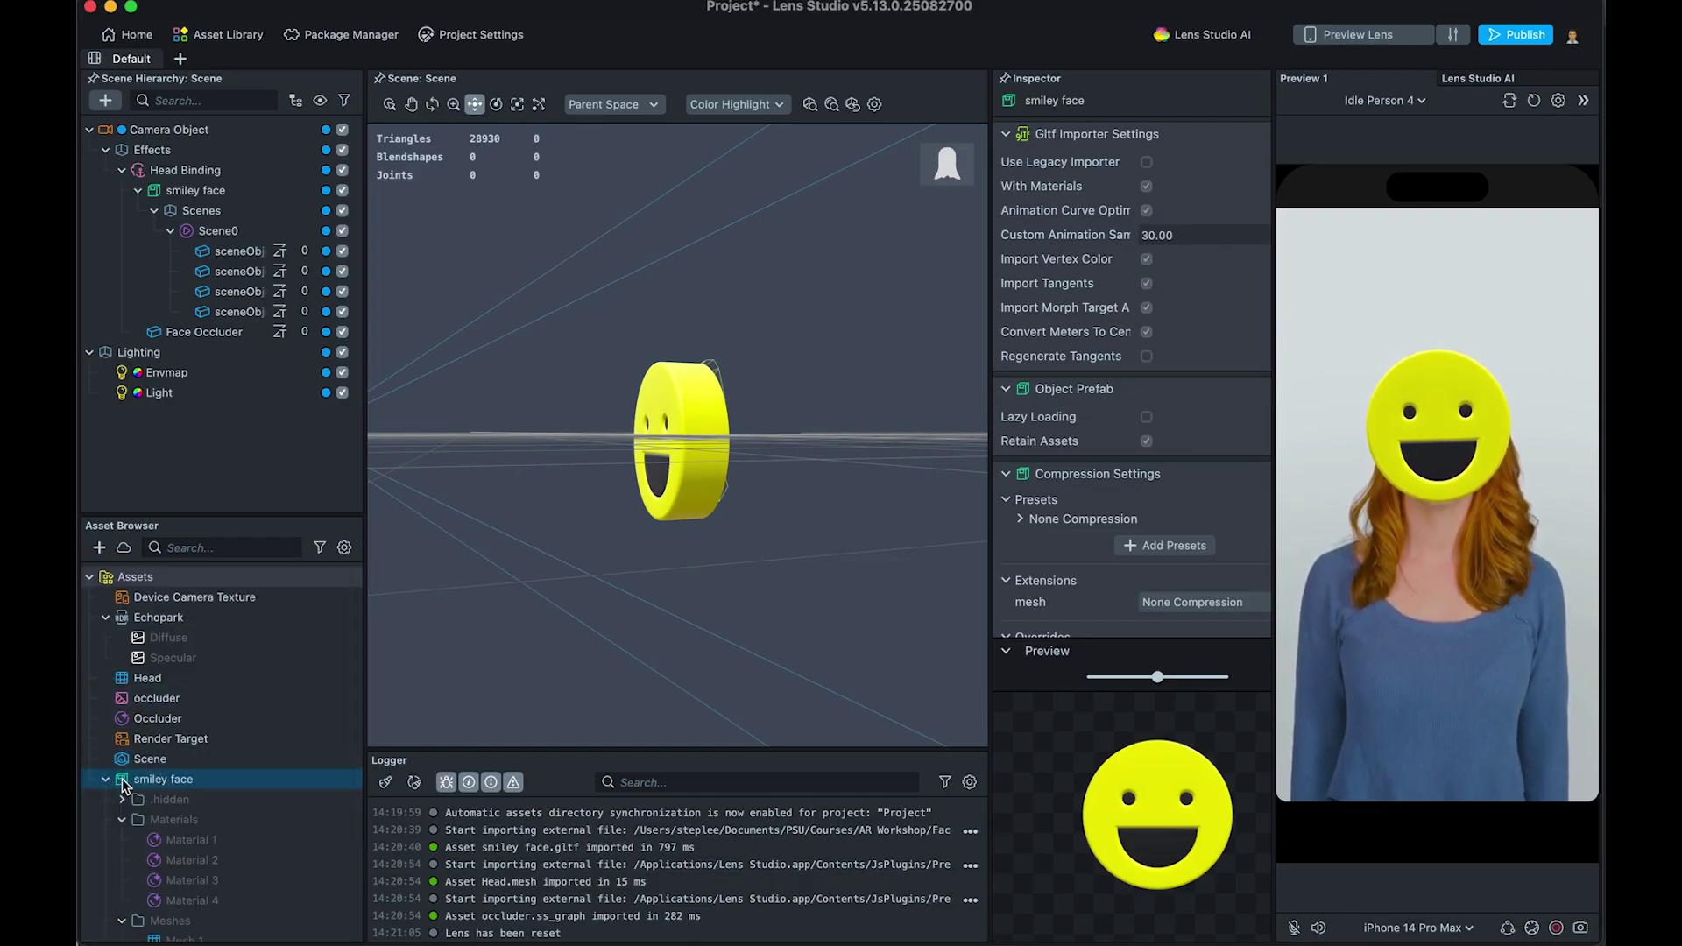
right_click(123, 784)
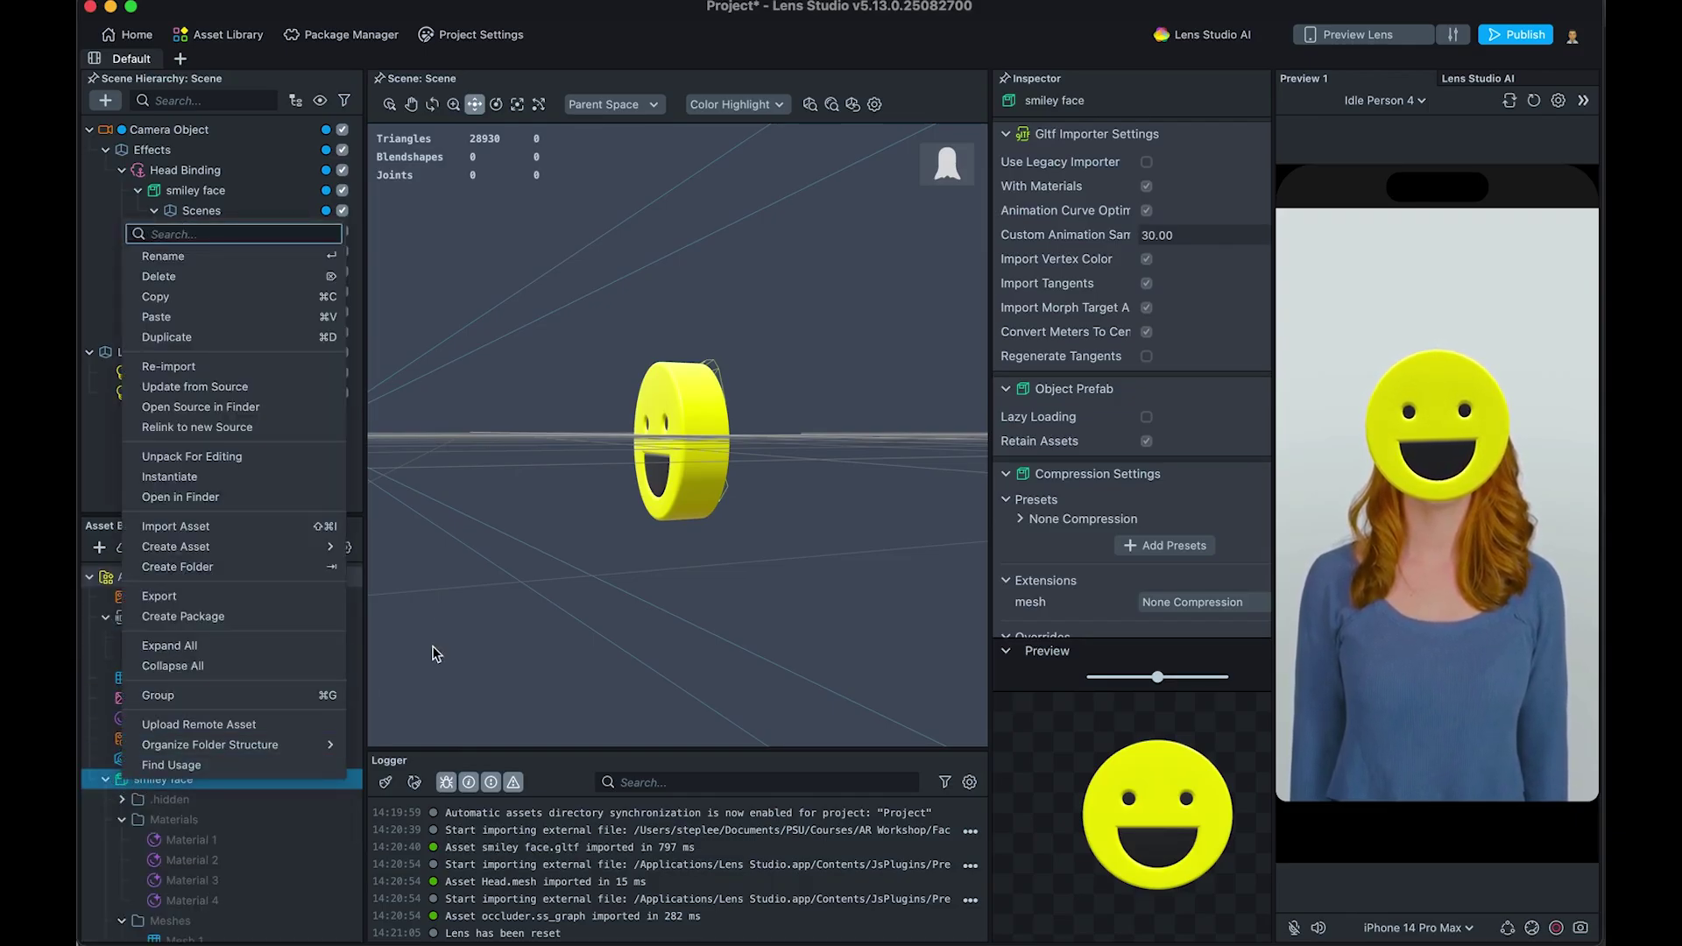
click(269, 464)
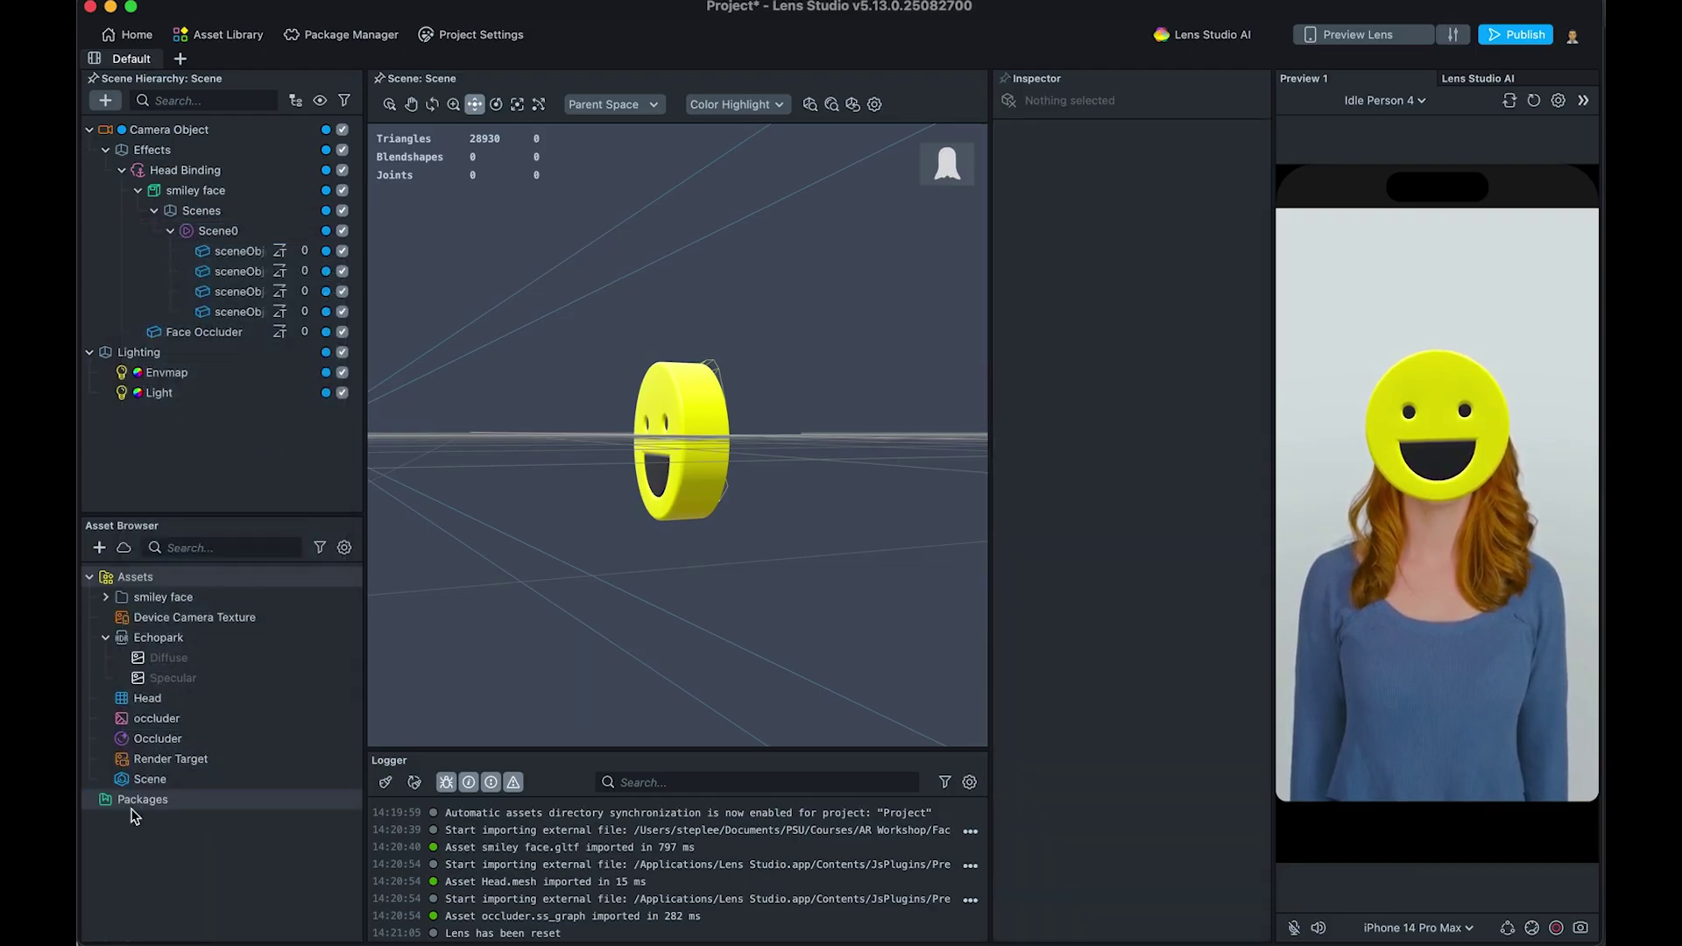
Step: Examine the contents of the unpacked smiley face folder, including its object prefab
click(169, 603)
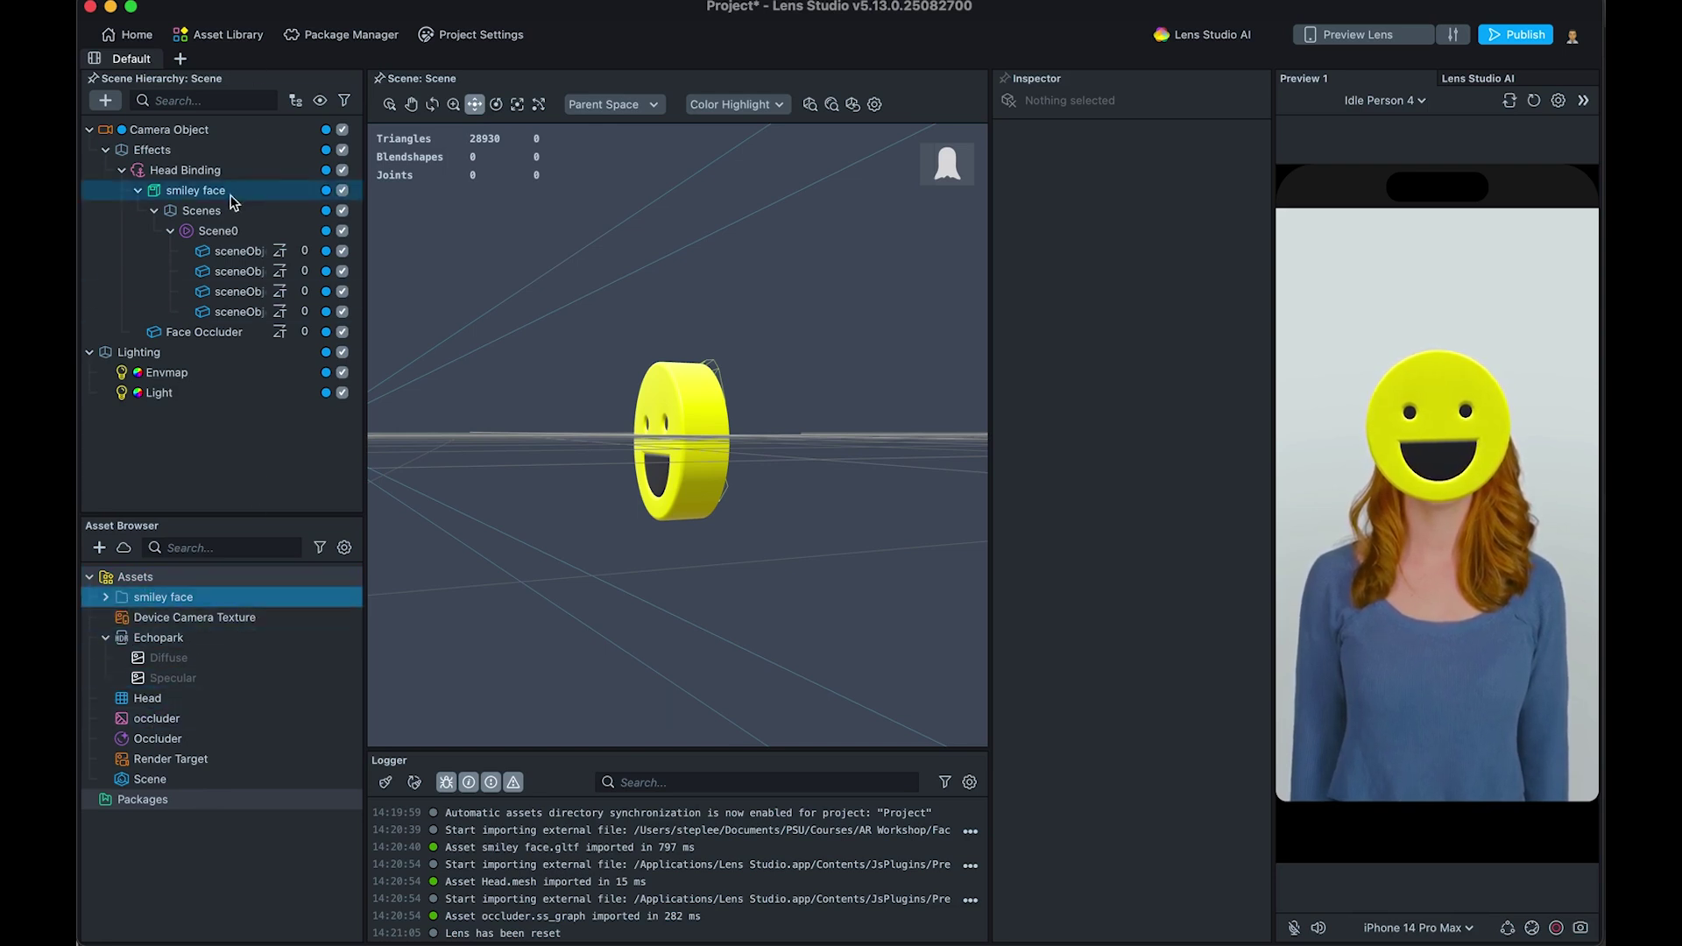
drag(123, 600, 210, 482)
click(106, 596)
click(180, 686)
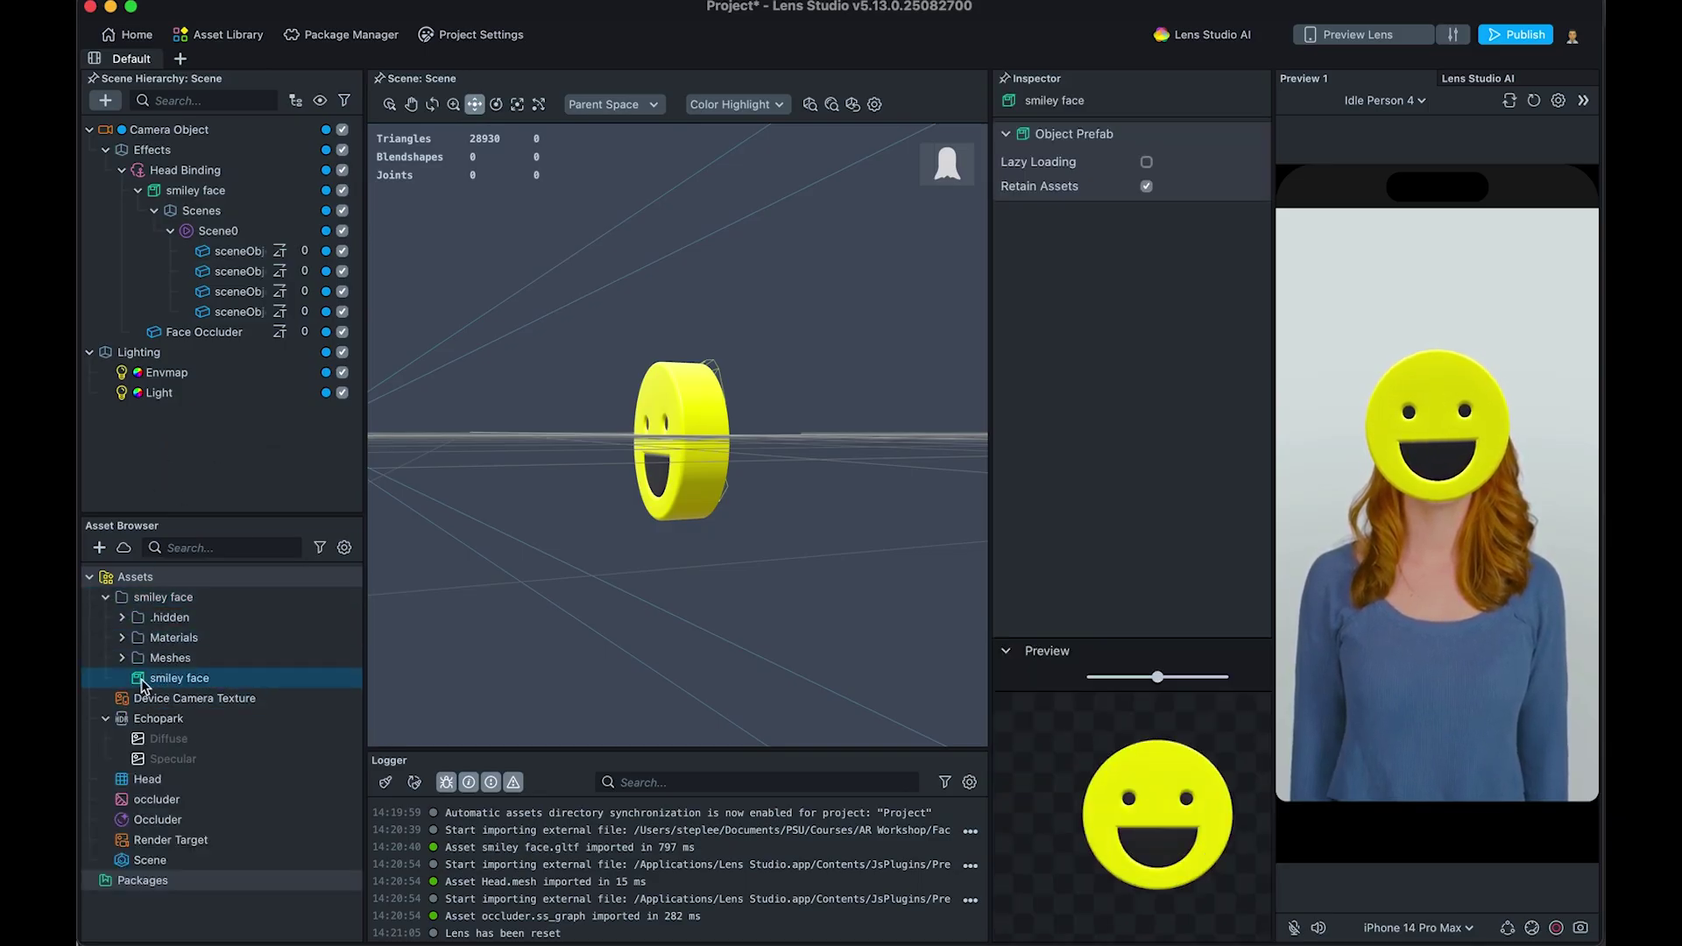
mouse_move(136, 686)
mouse_down()
mouse_move(238, 391)
mouse_move(184, 311)
mouse_move(178, 194)
mouse_move(201, 668)
mouse_move(147, 657)
mouse_up()
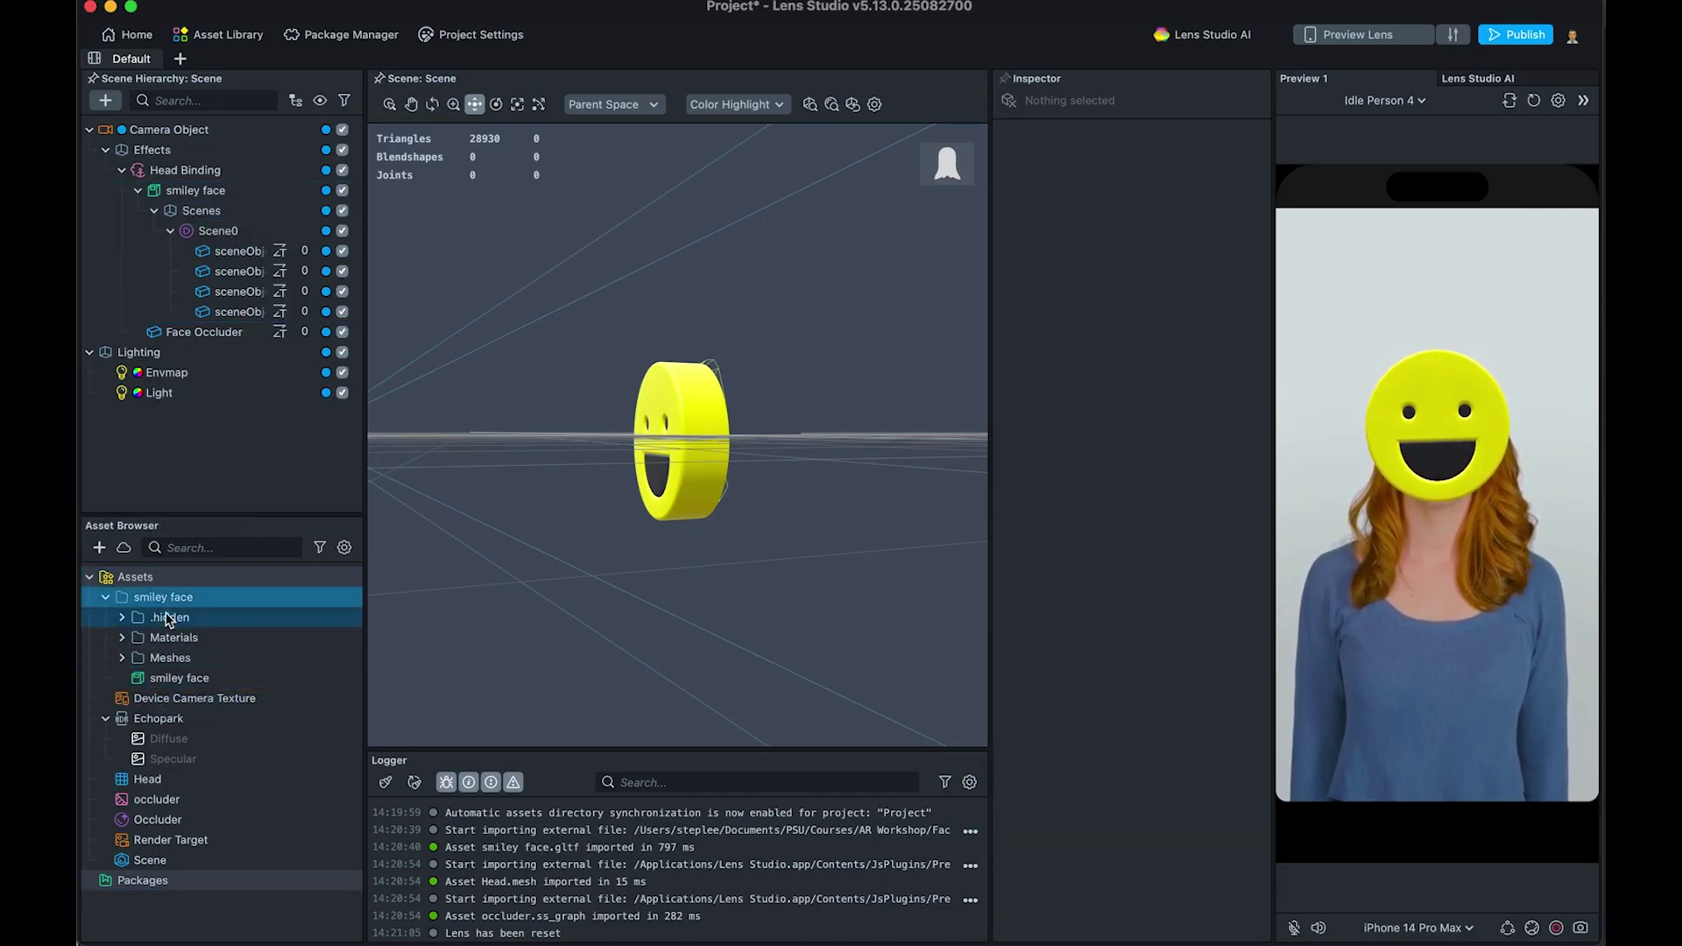
click(158, 679)
drag(139, 686, 184, 663)
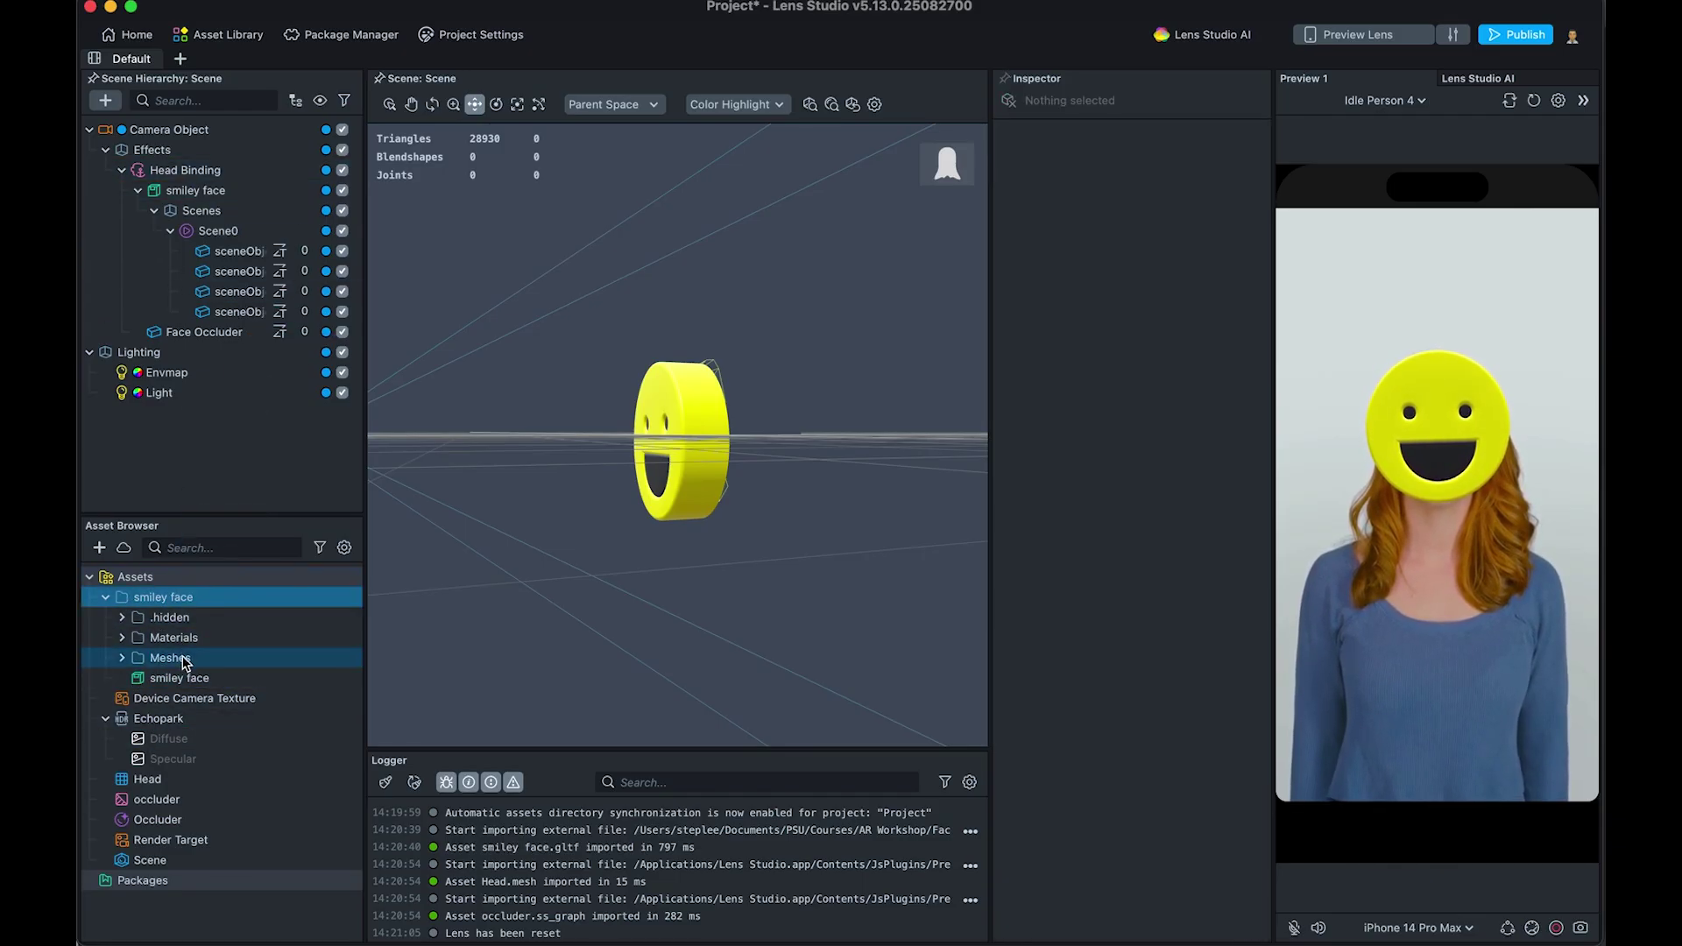
click(183, 658)
Step: Change the Base Color of Material 4, the smiley face's body material, from the unpacked Materials folder to pinkish red
click(122, 638)
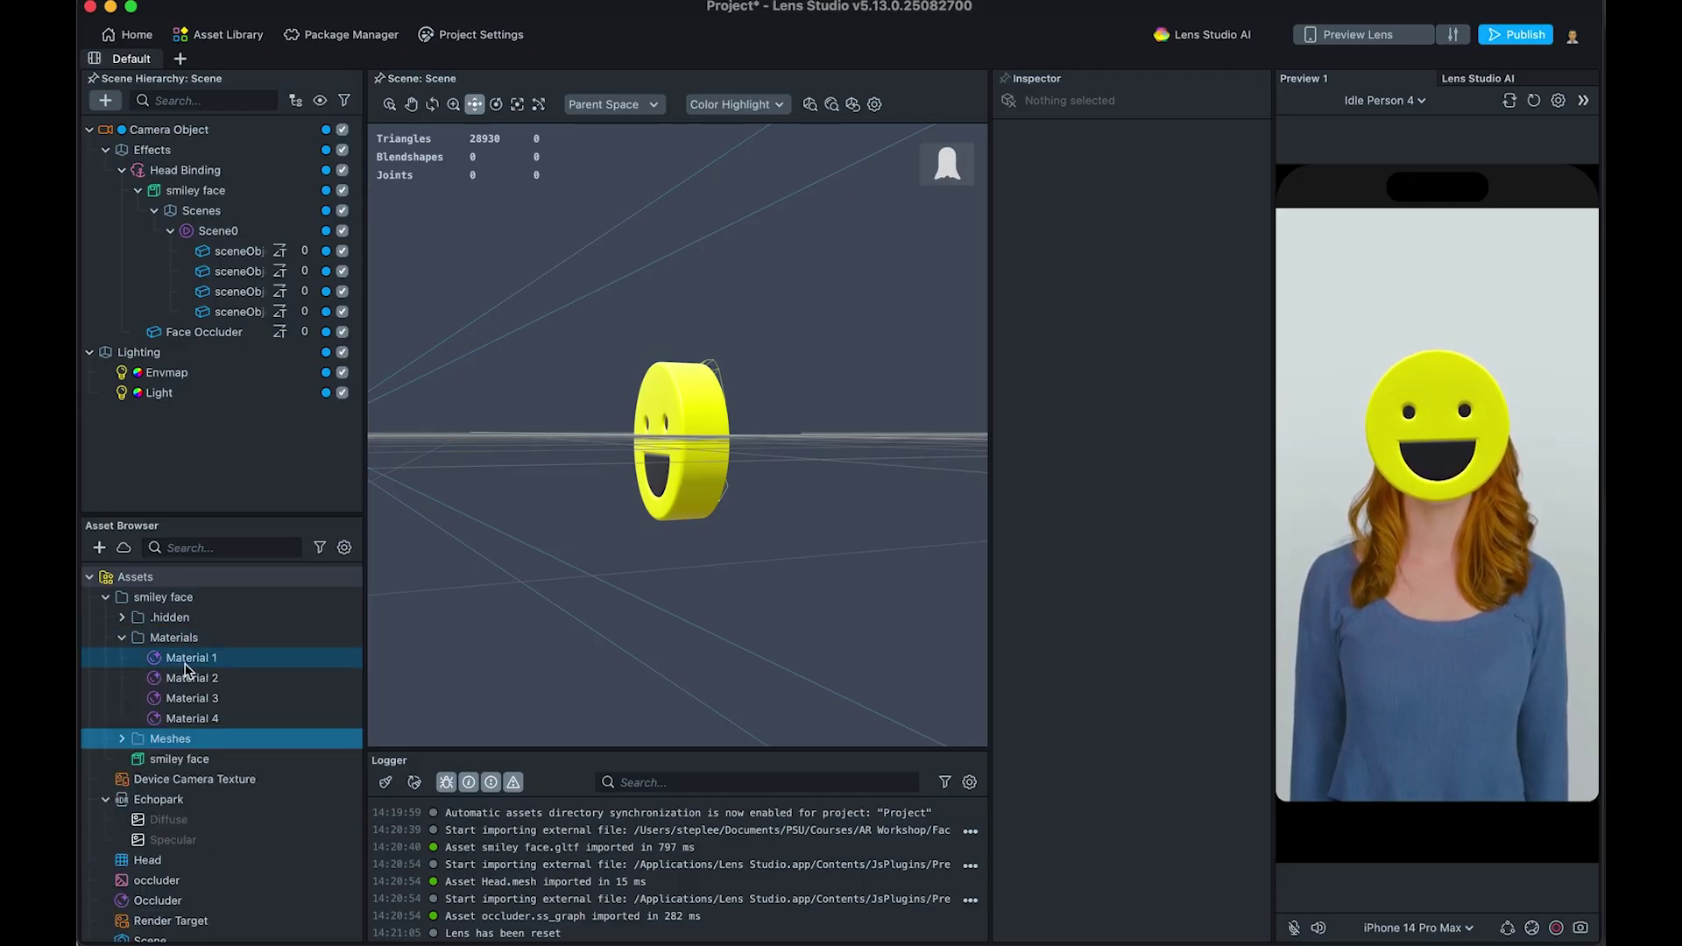
click(192, 718)
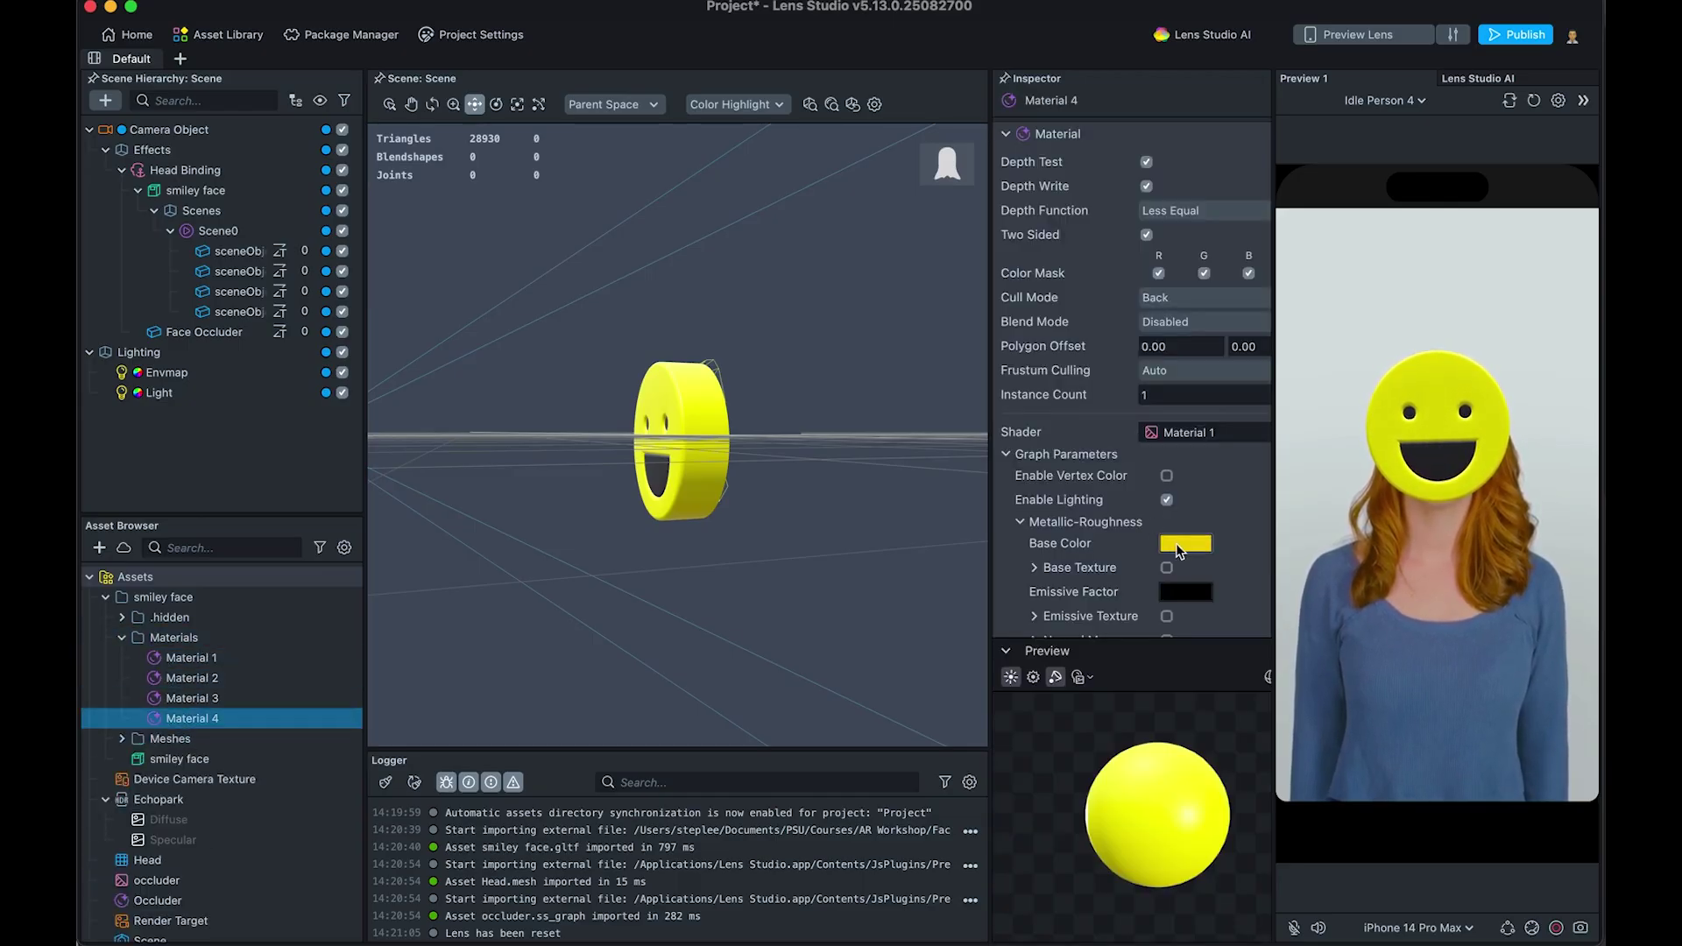
scroll(1179, 550, down, 5)
click(1185, 313)
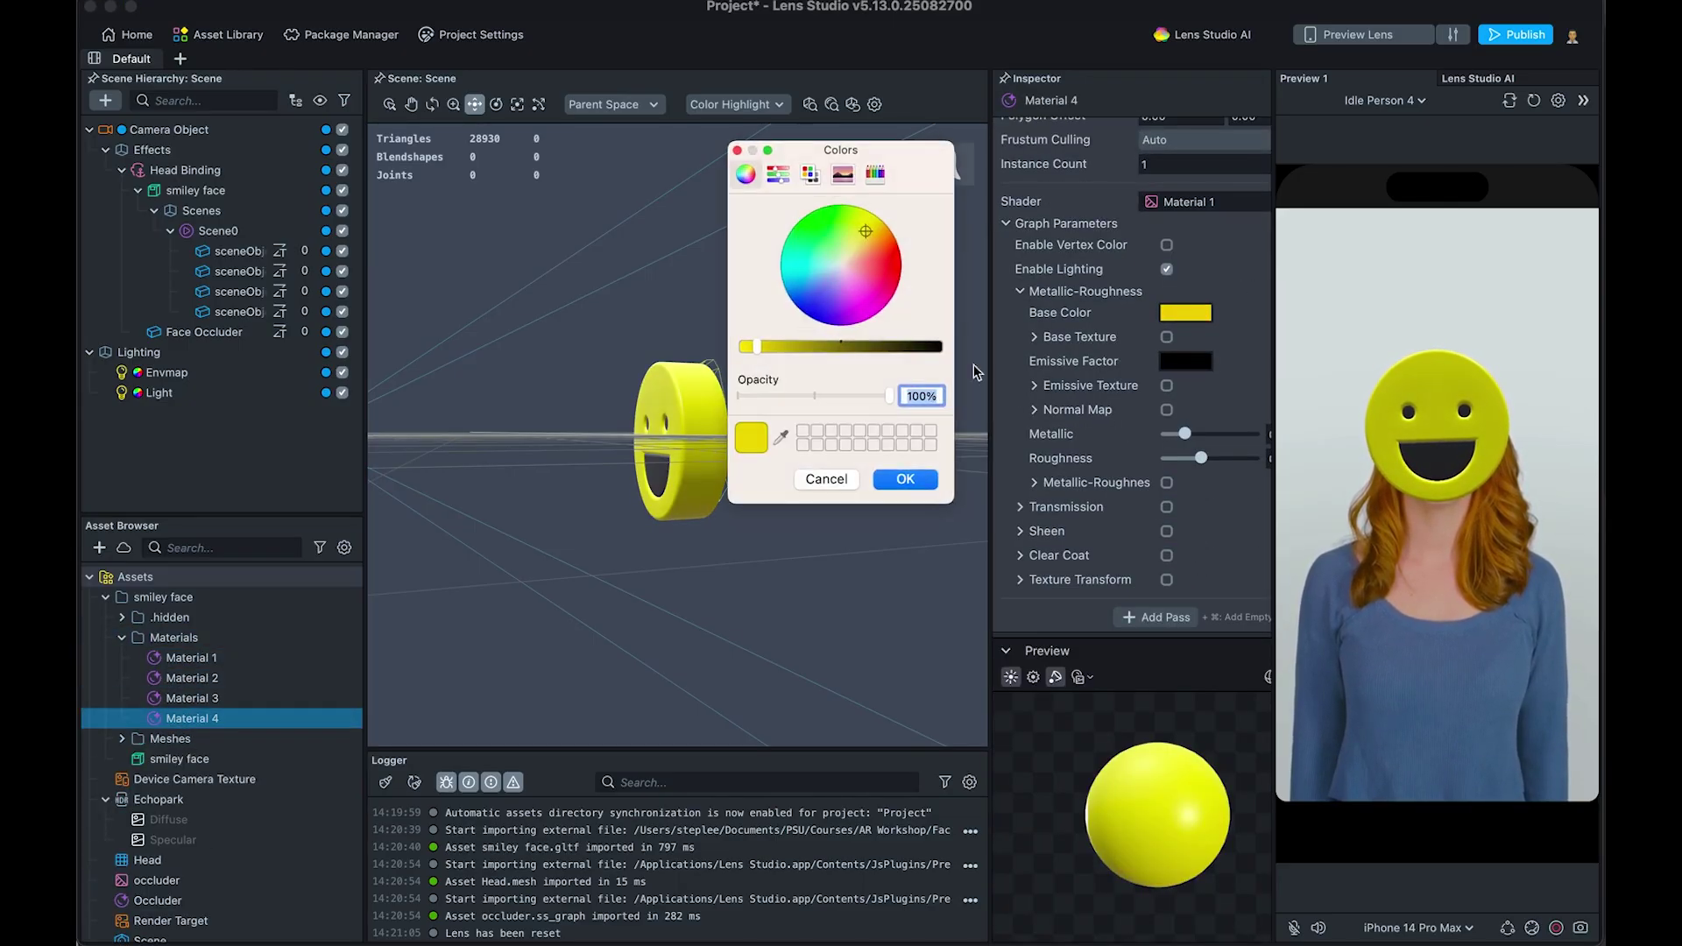
drag(849, 235, 895, 285)
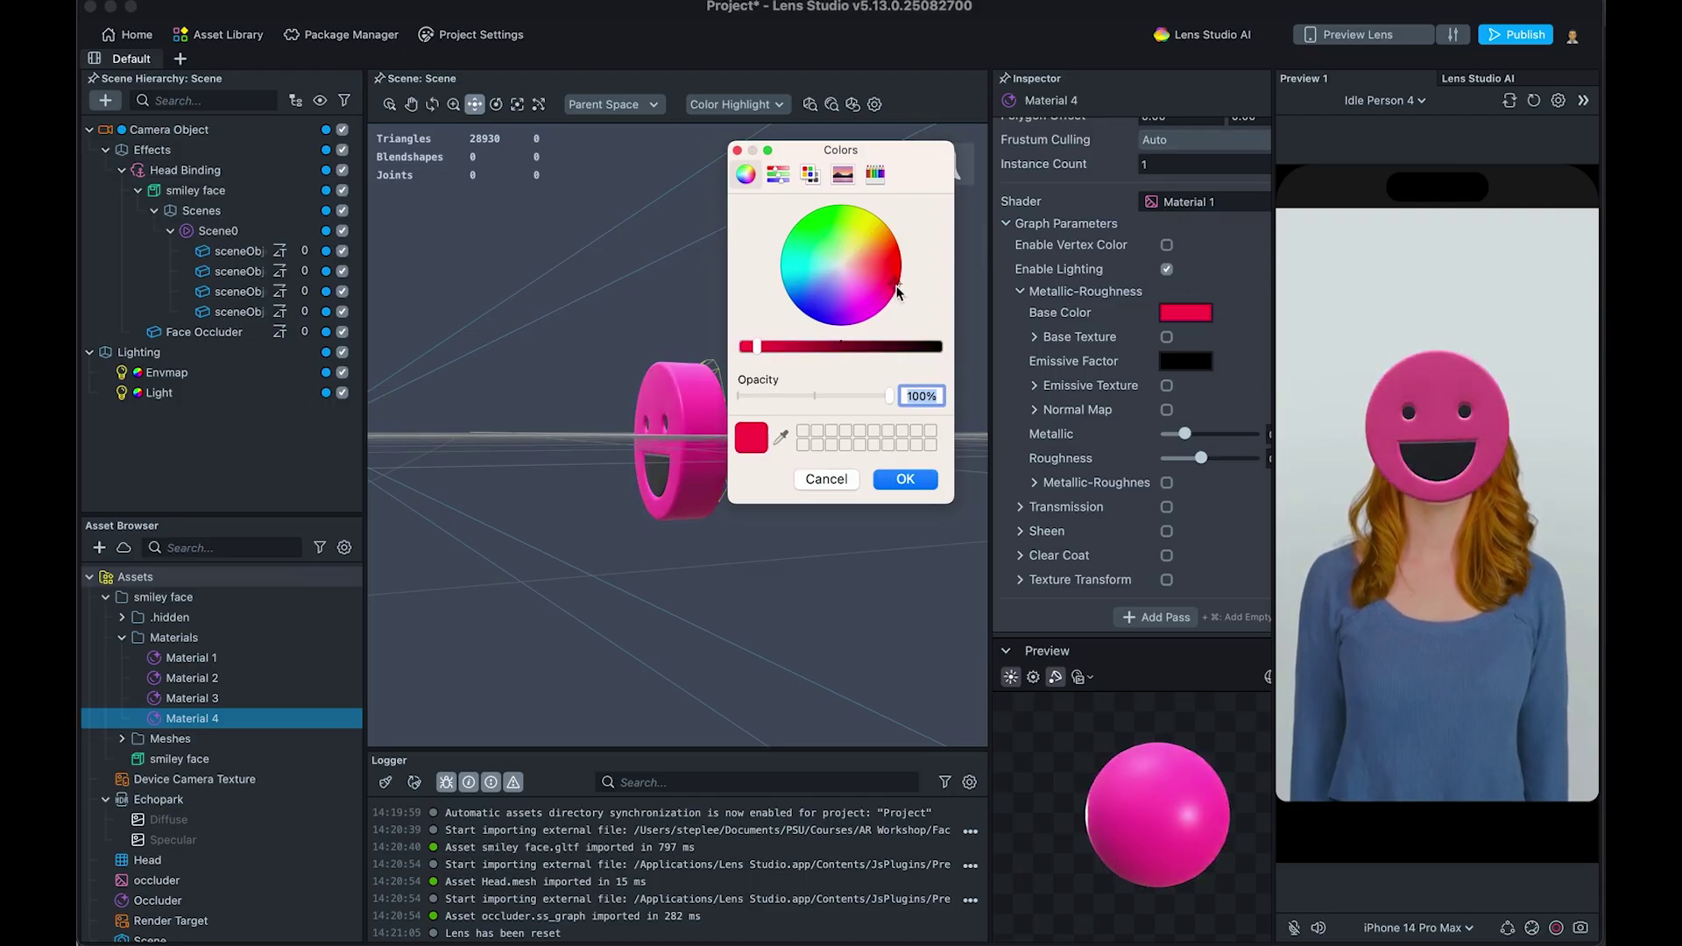
click(909, 480)
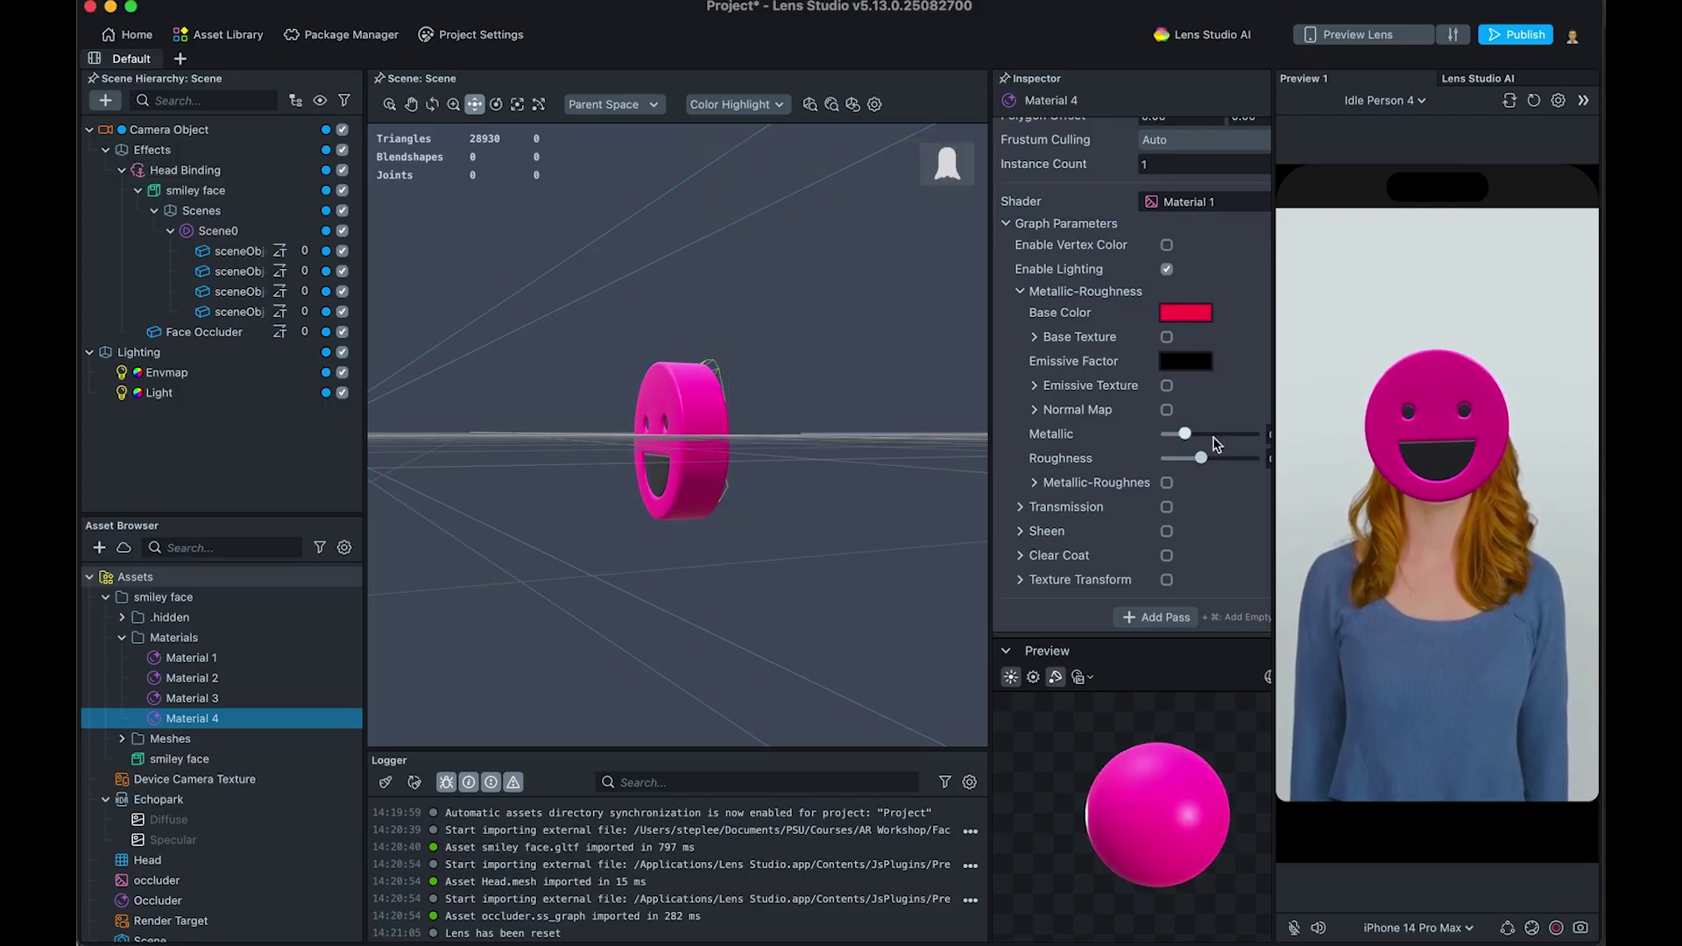
Step: Set Material 4's Metallic value to 1.00 and its Roughness to 0.00
mouse_move(1184, 434)
mouse_down()
mouse_move(1255, 433)
mouse_move(1175, 458)
mouse_up()
drag(1272, 394, 1349, 401)
drag(1179, 464, 1155, 458)
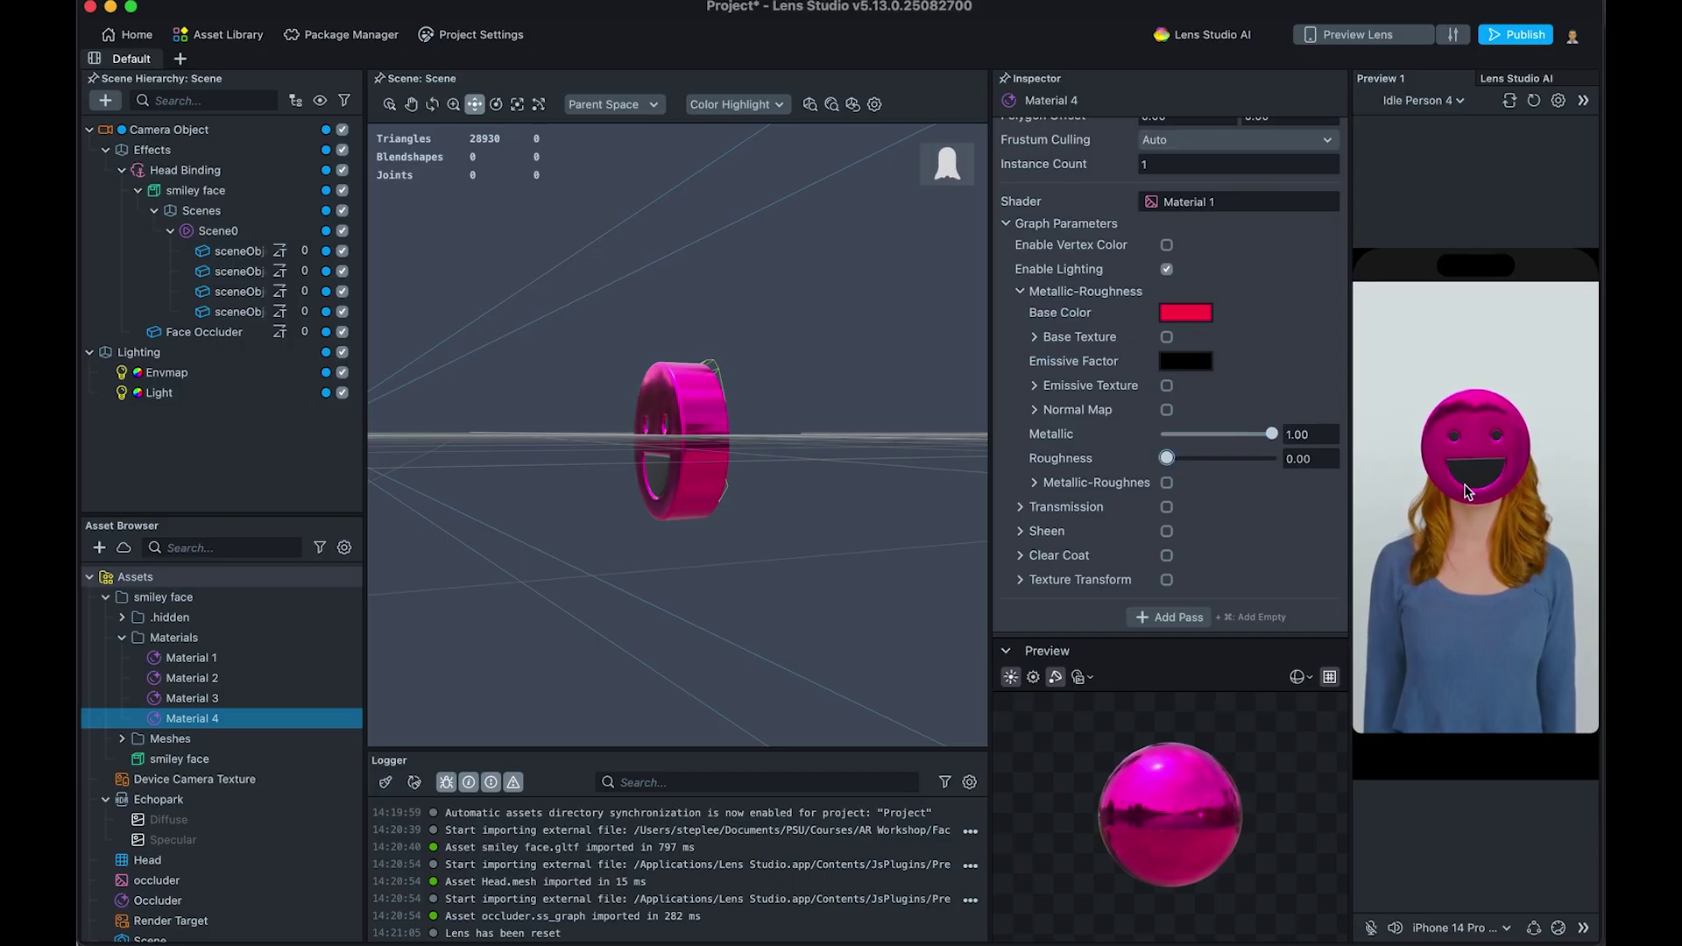
Step: Inspect the reflections on the metallic smiley face up close, keeping Roughness at 0.00
scroll(645, 441, up, 5)
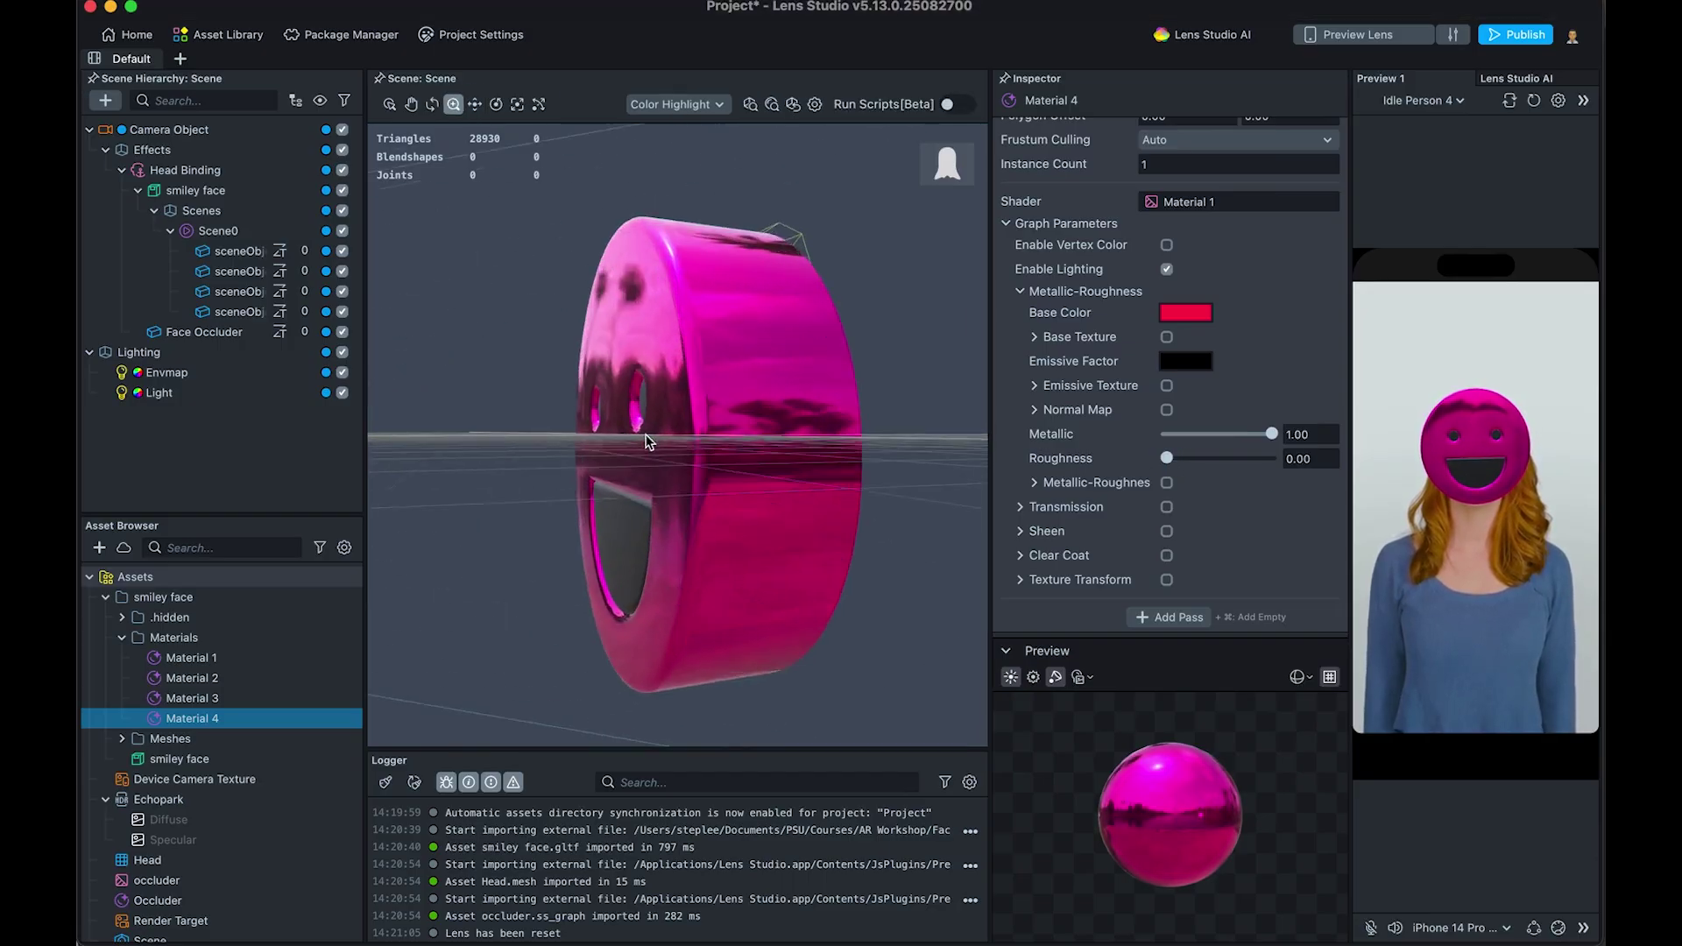
alt+drag(639, 455, 701, 474)
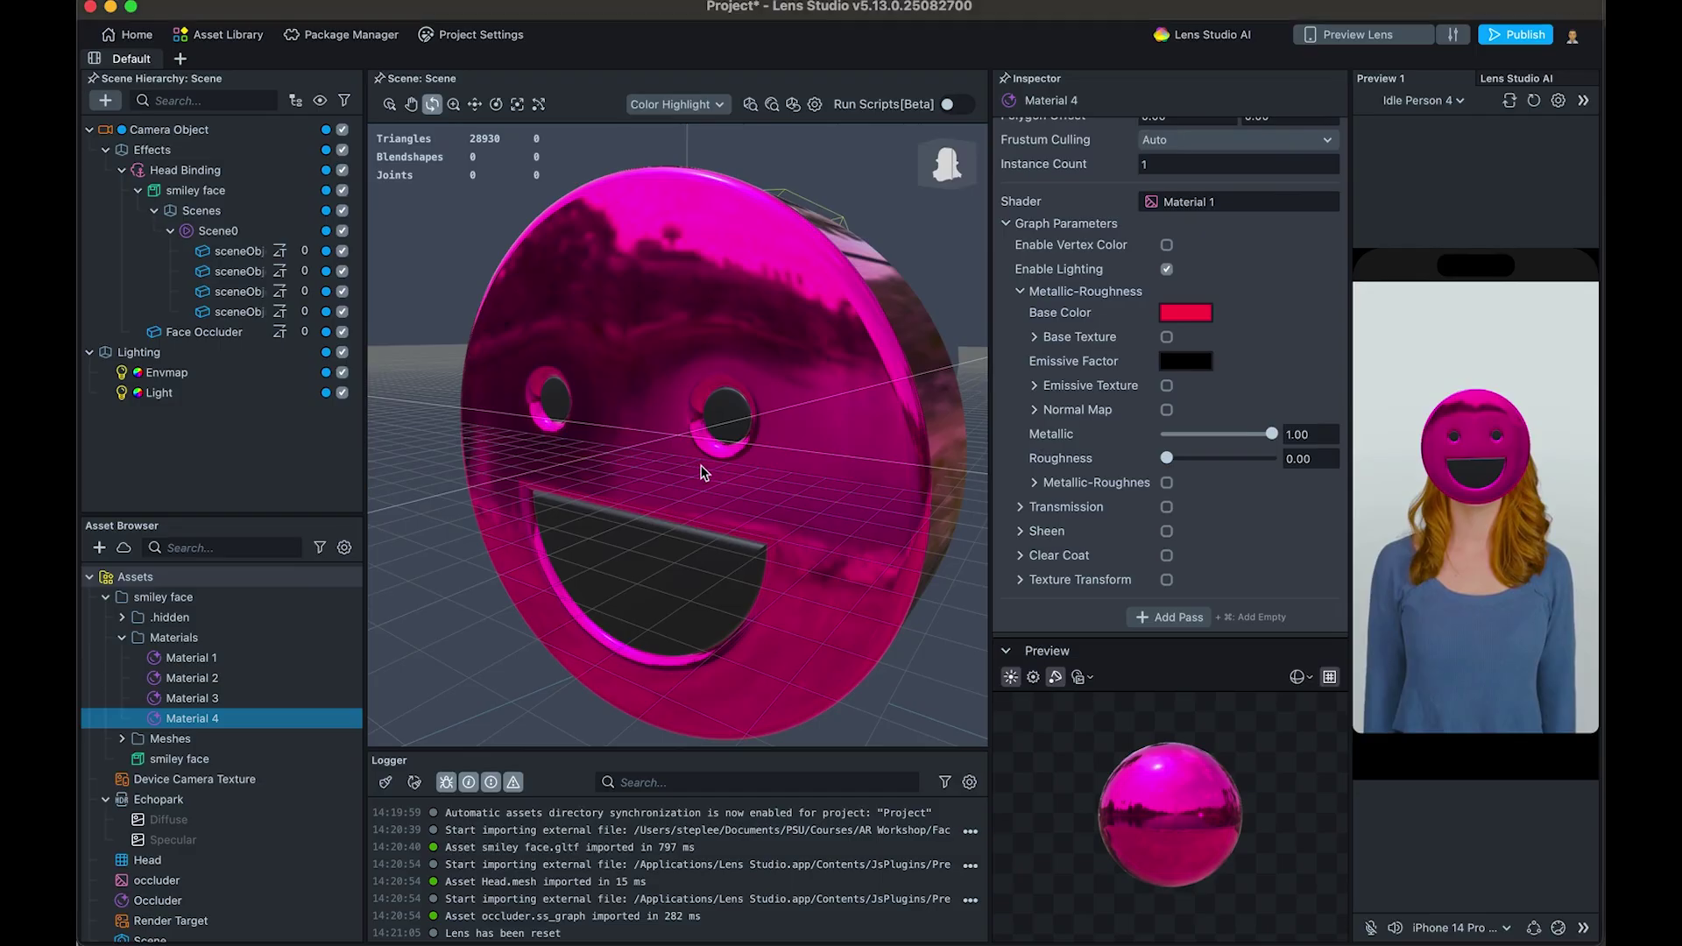
mouse_move(1166, 458)
mouse_down()
mouse_move(1185, 459)
mouse_move(1163, 459)
mouse_up()
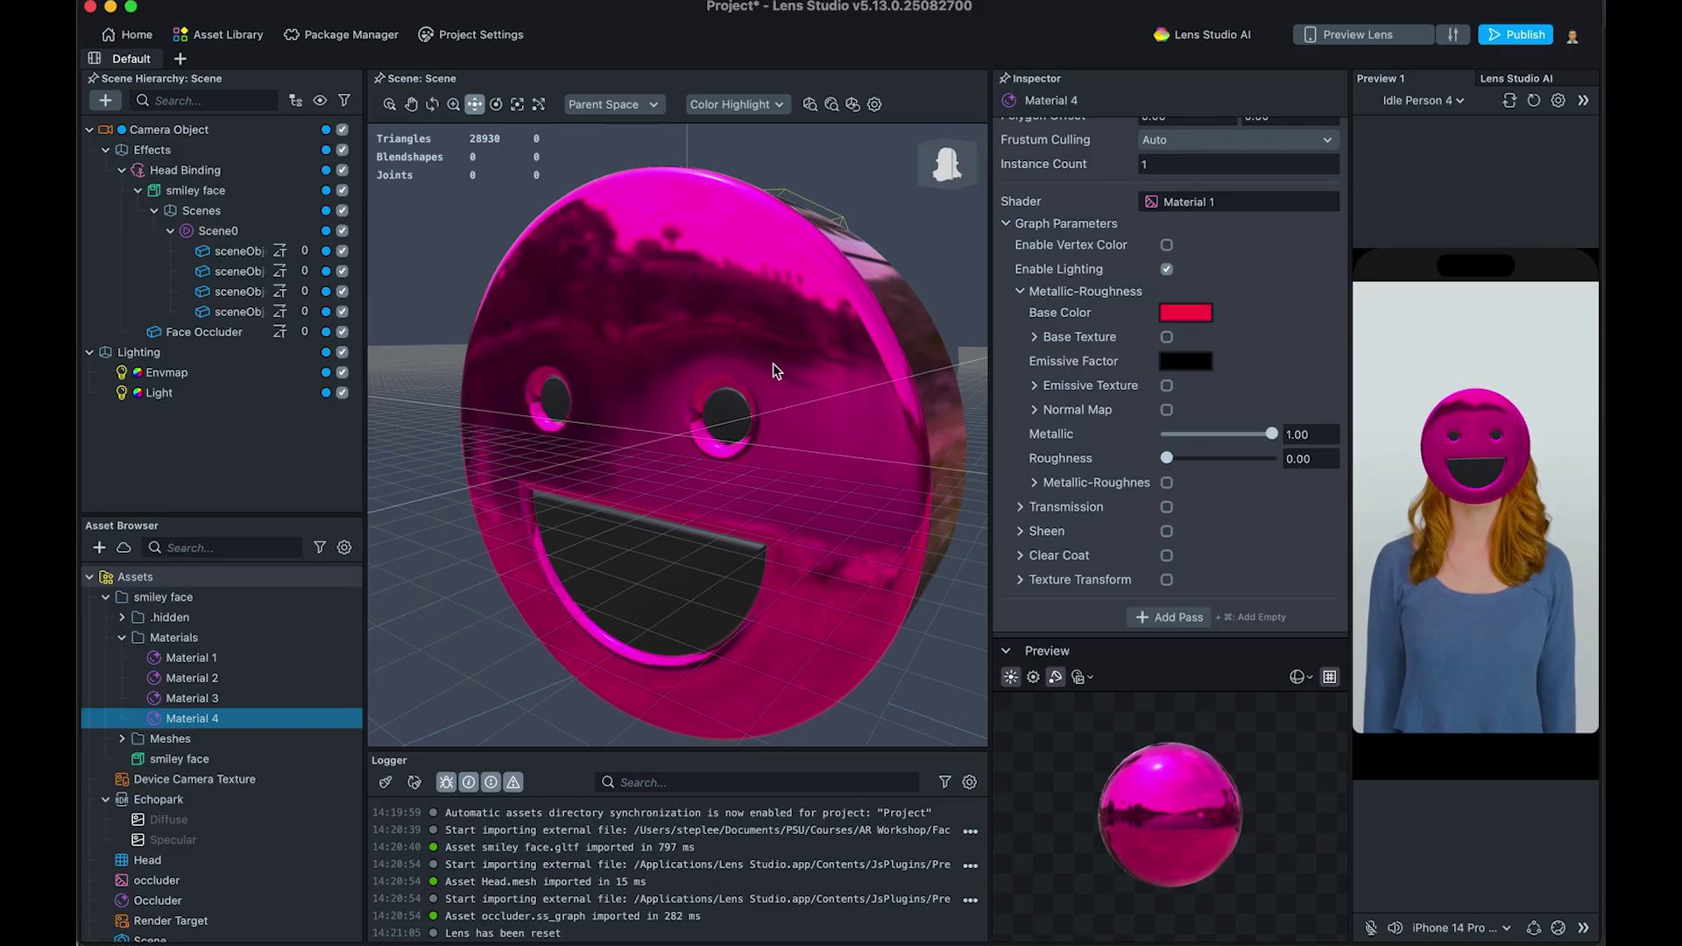
scroll(768, 302, up, 2)
mouse_move(1163, 459)
mouse_down()
mouse_move(1204, 459)
mouse_move(1152, 456)
mouse_up()
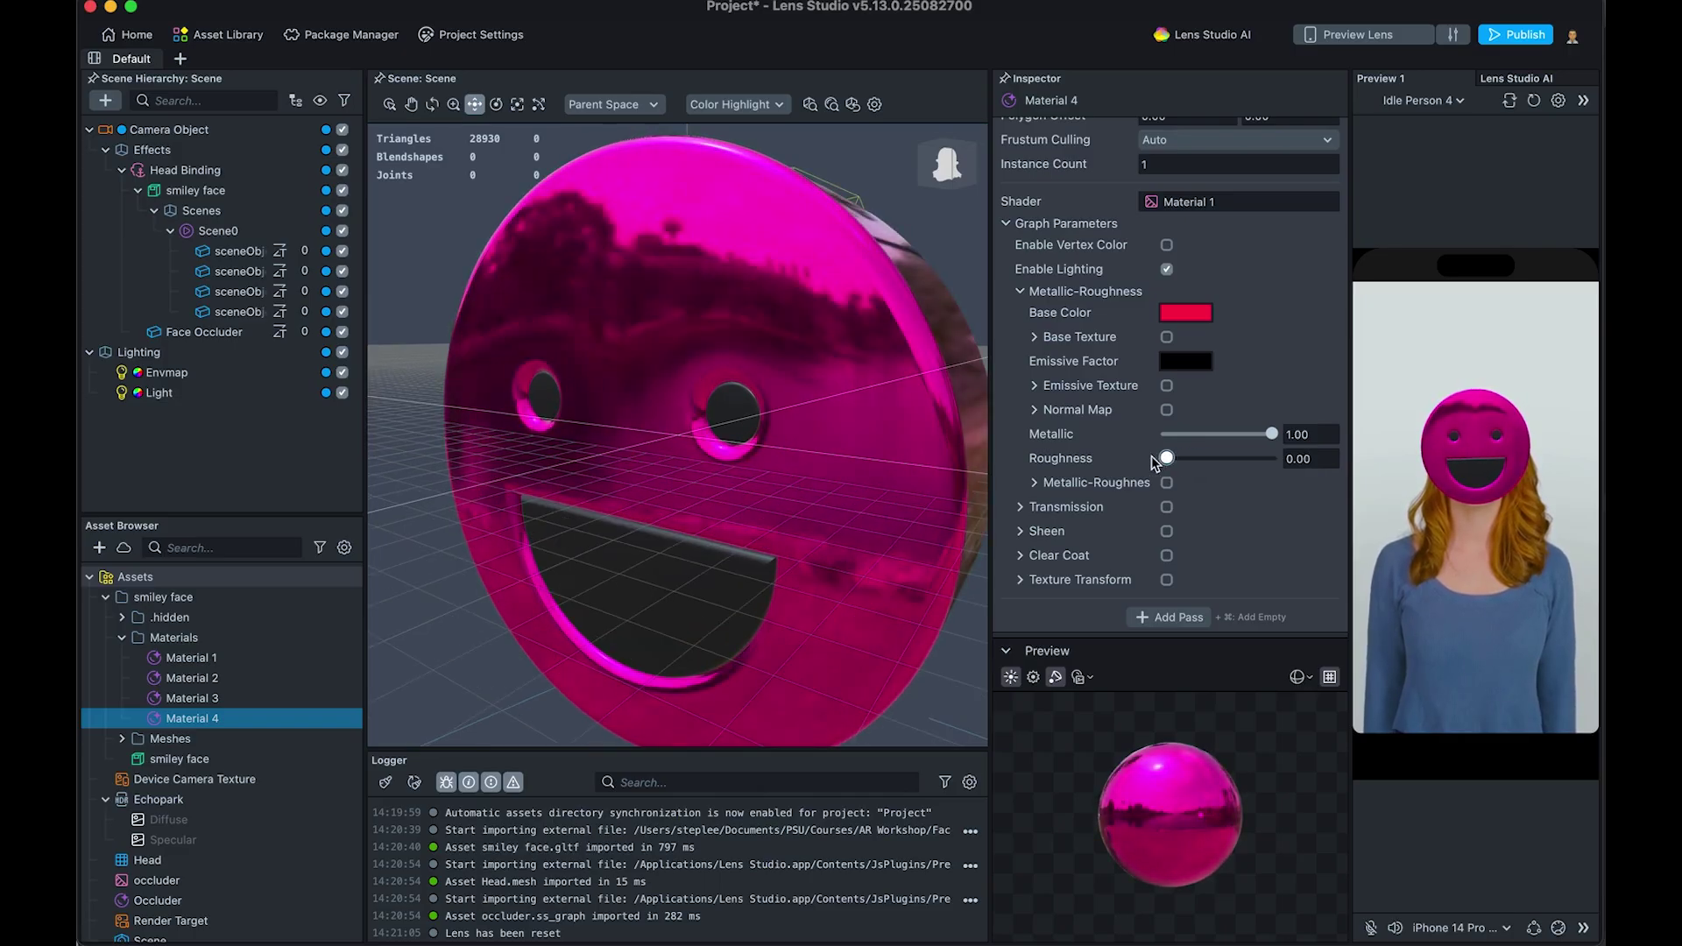
mouse_move(807, 465)
alt+mouse_down()
mouse_move(713, 458)
mouse_move(774, 497)
mouse_move(823, 481)
alt+mouse_up()
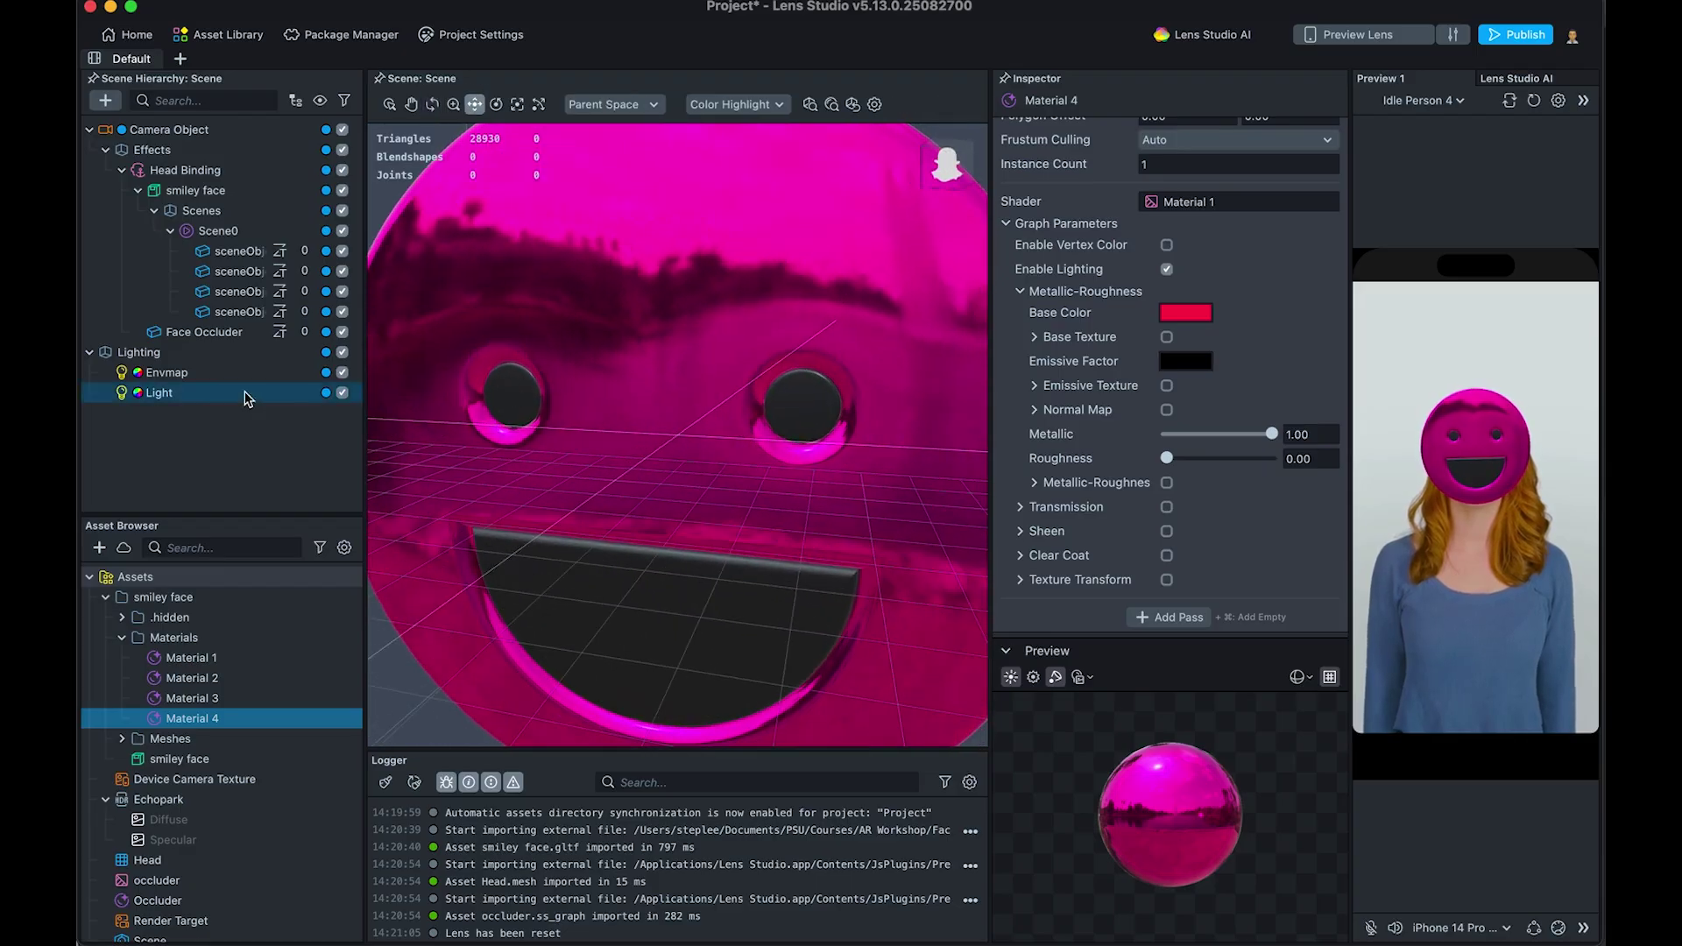
Step: Examine the Lighting group's Envmap and Light objects and view the lights' placement above the smiley face
click(167, 354)
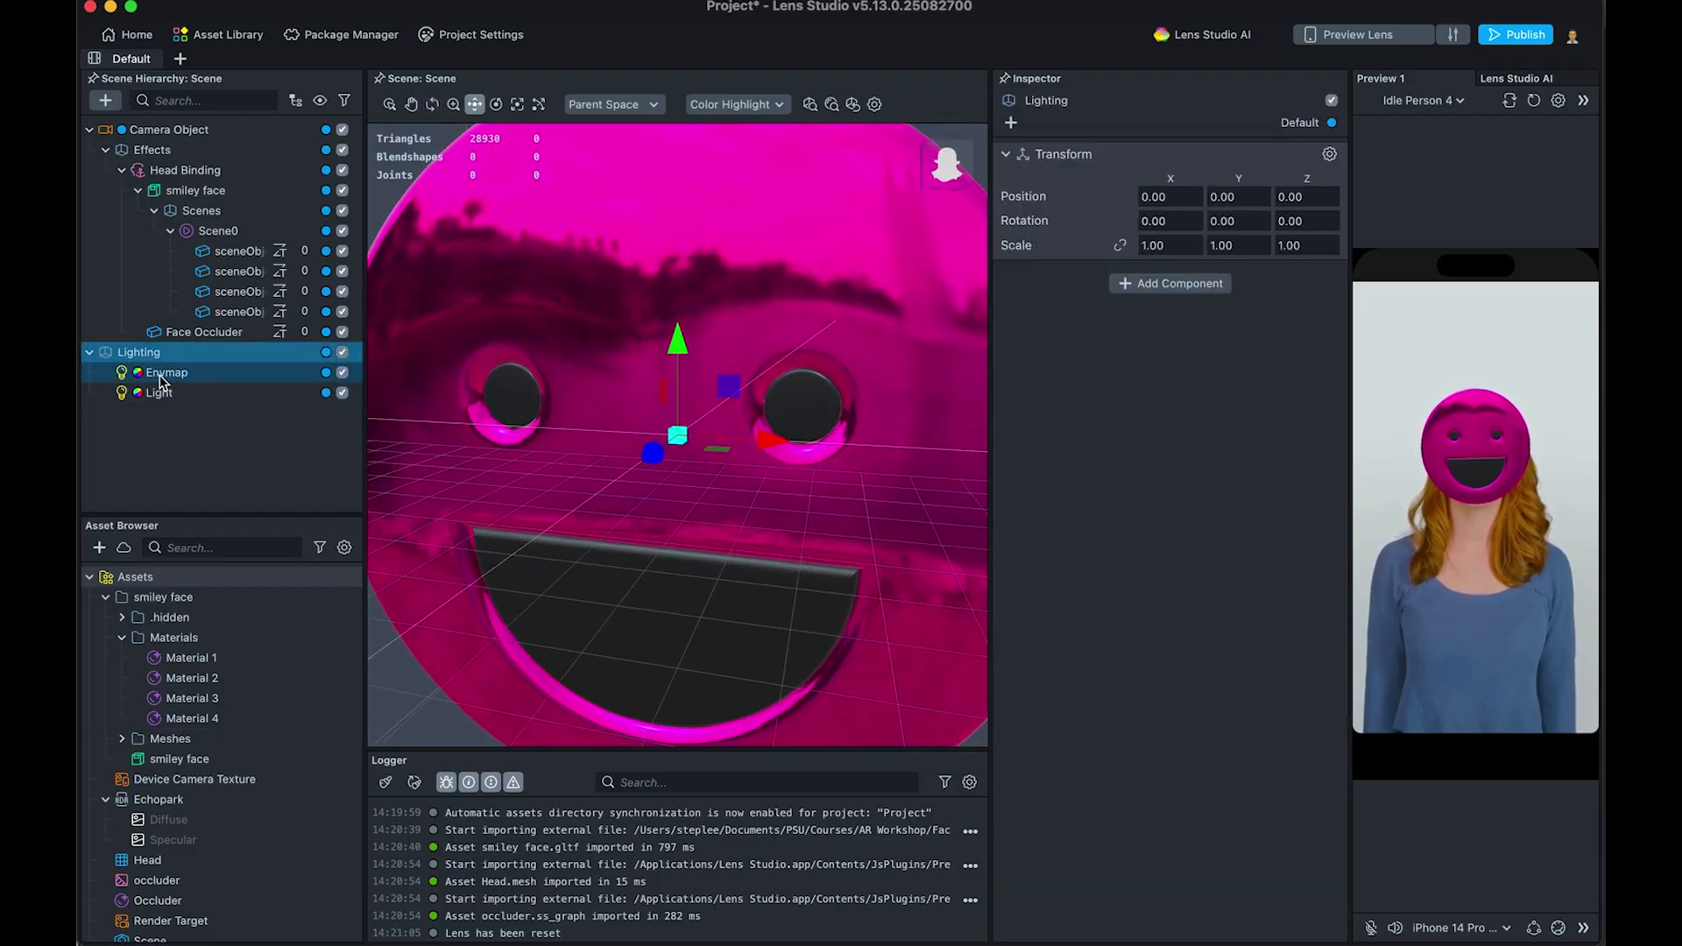
click(164, 375)
shift+click(165, 394)
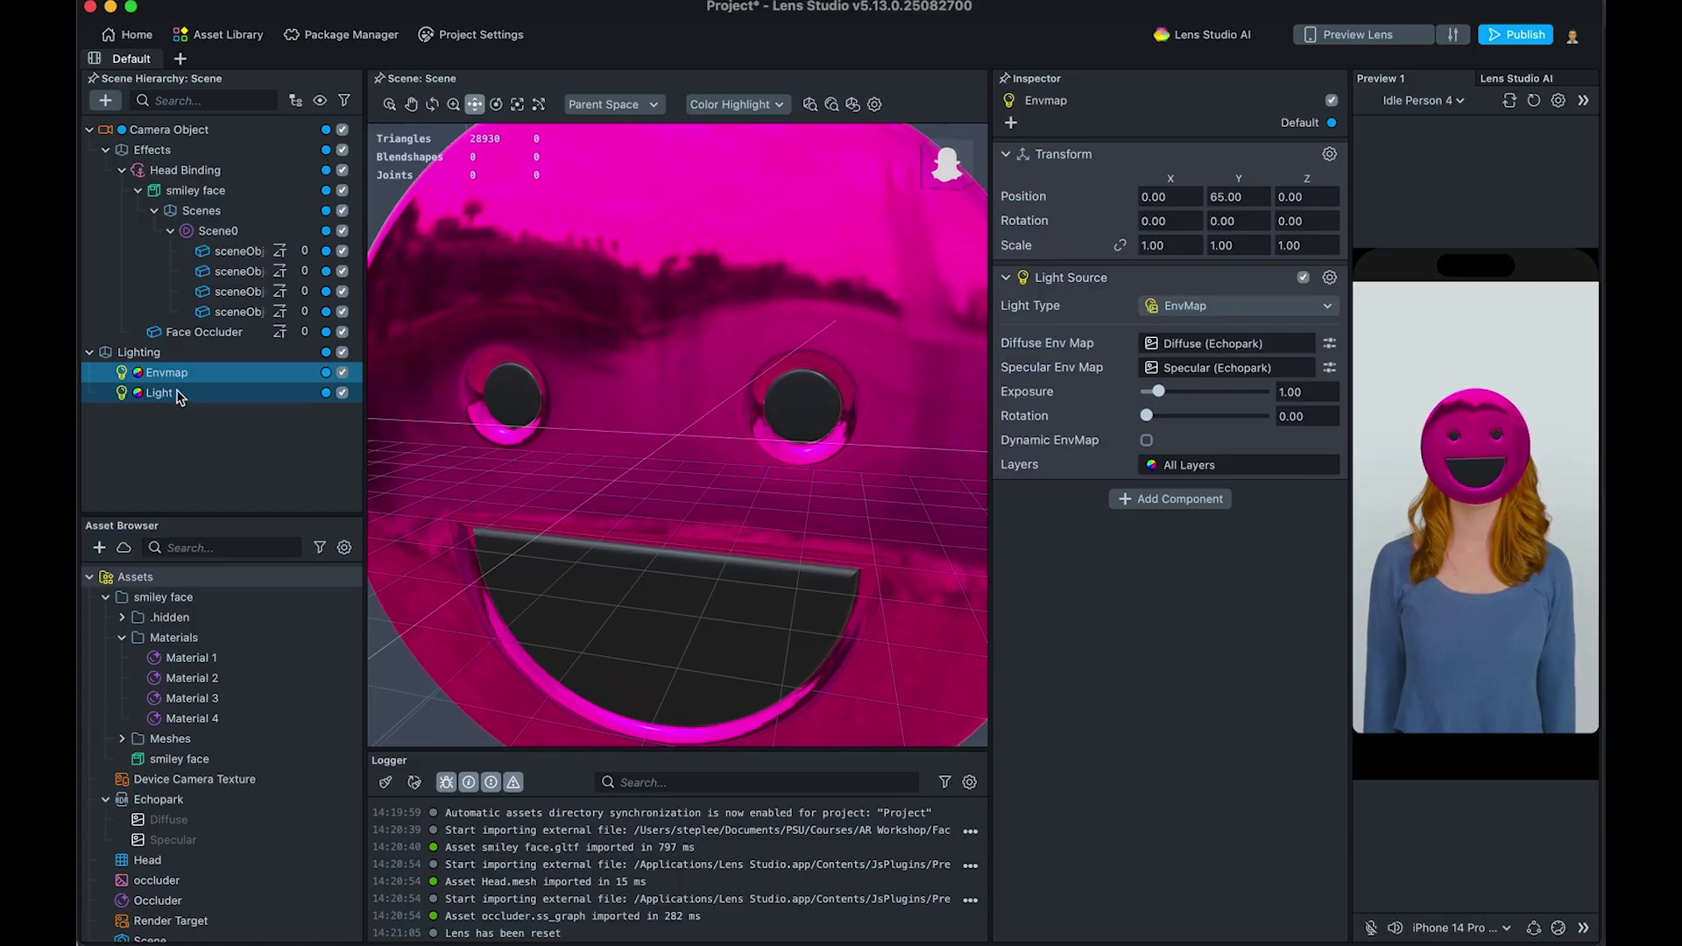
click(178, 396)
scroll(664, 401, down, 5)
key(e)
alt+drag(690, 414, 675, 350)
key(w)
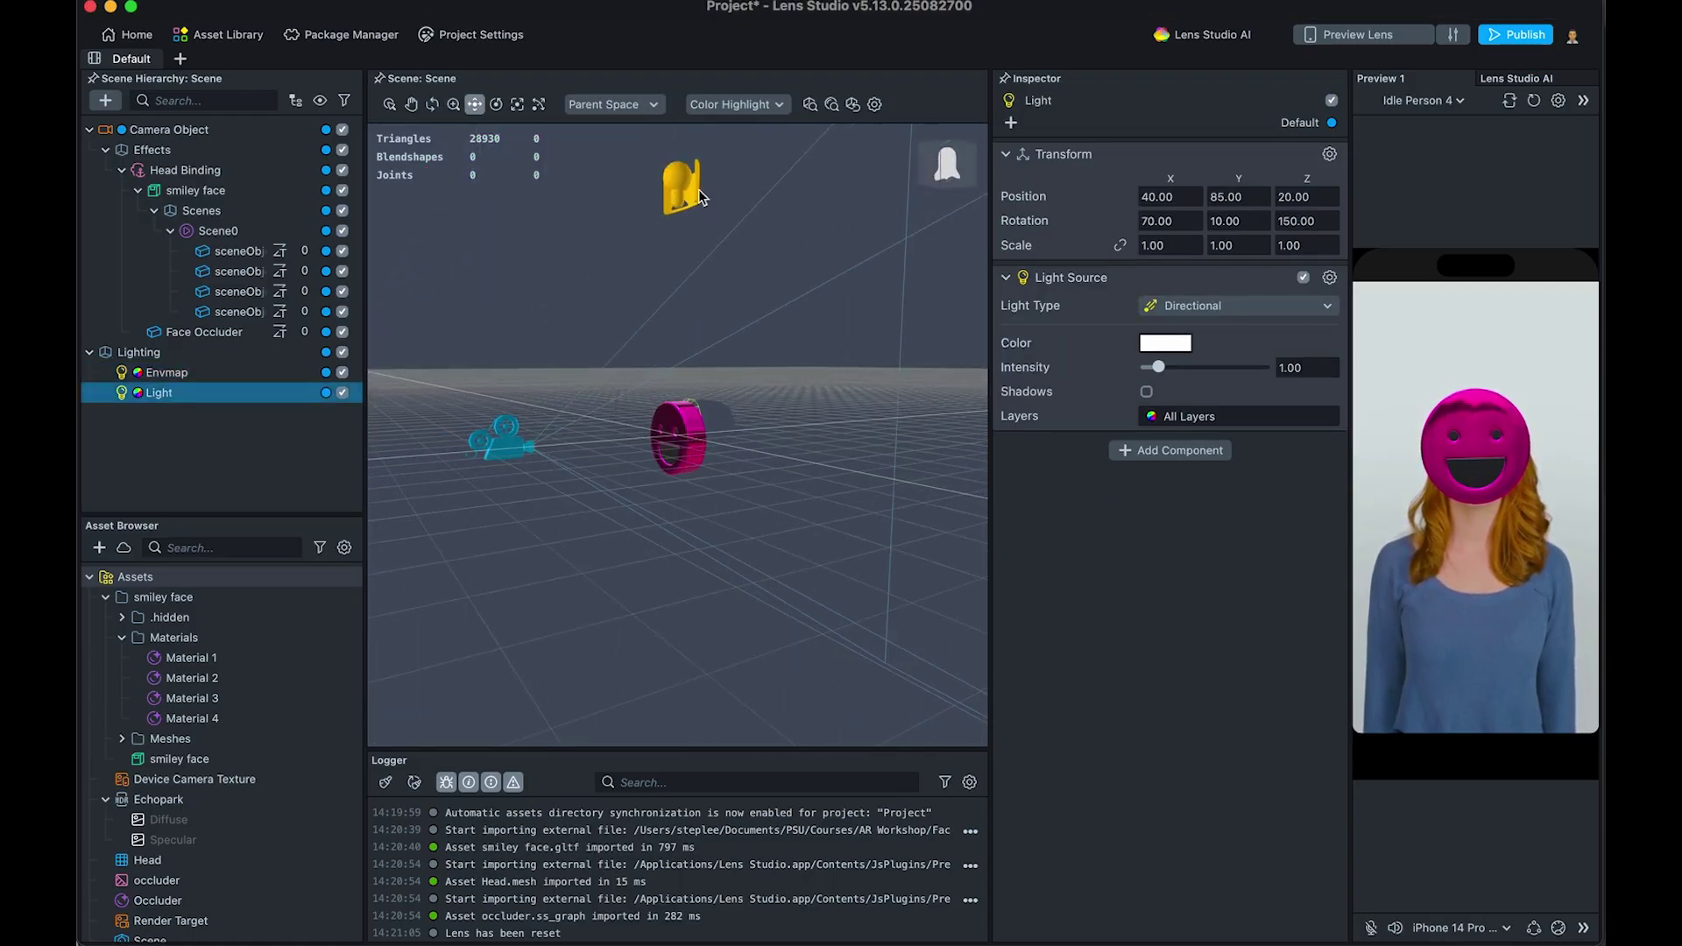
Step: Compare where the Envmap and the directional Light sit in the scene relative to the face and camera
click(171, 372)
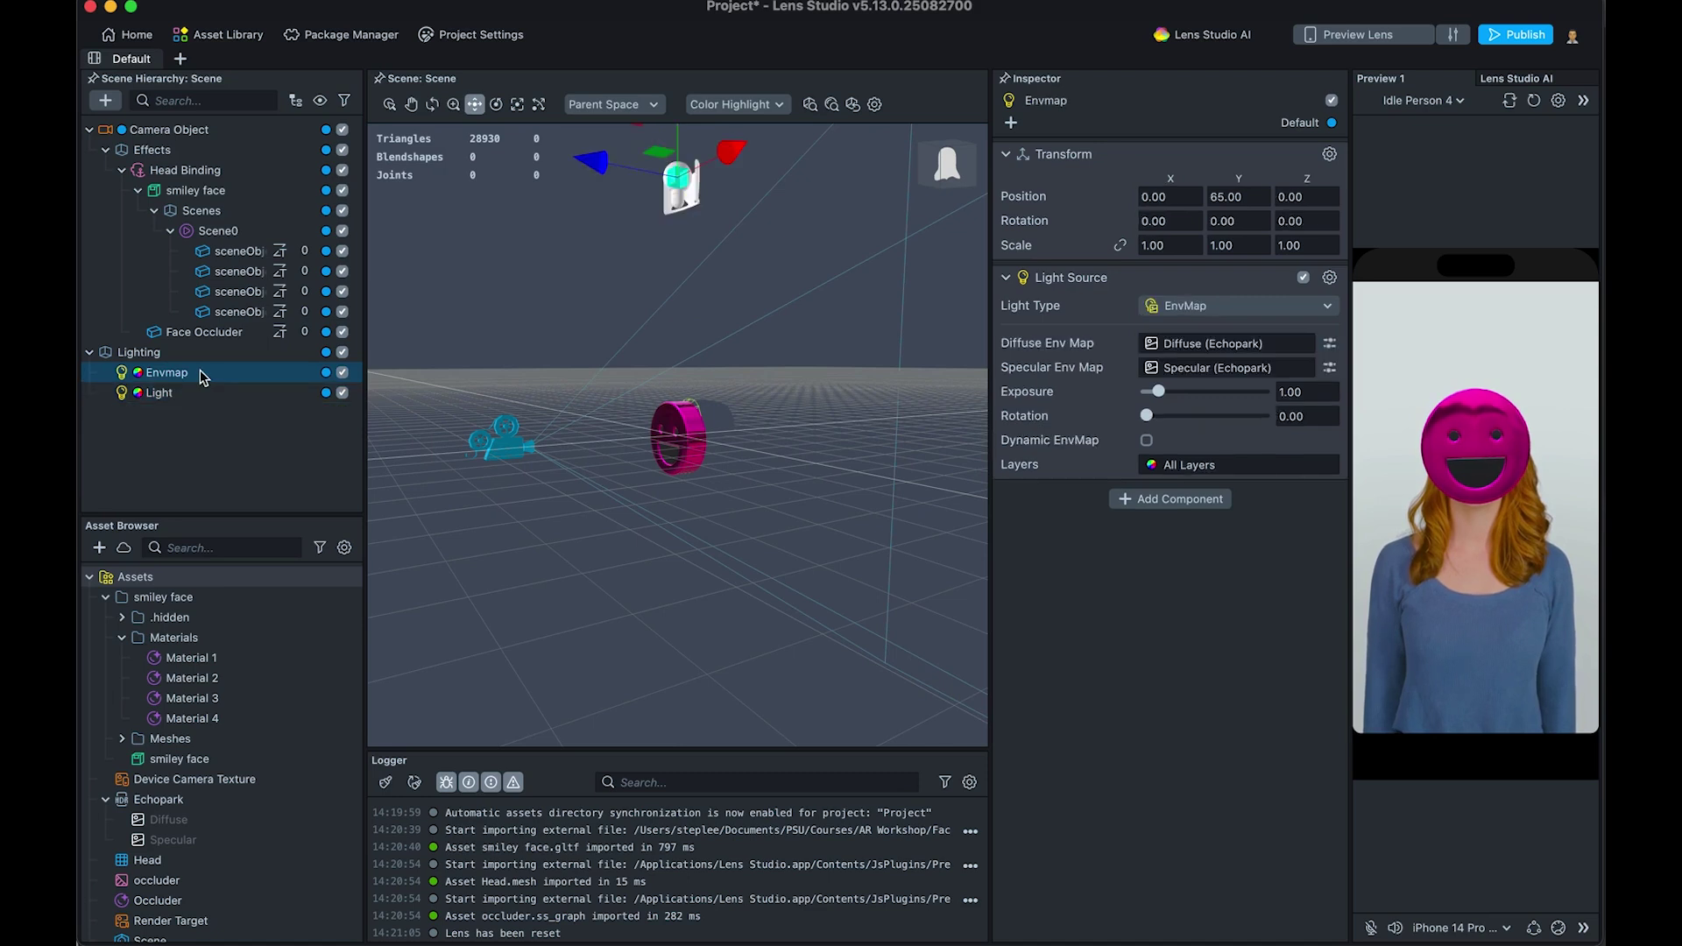
key(r)
key(w)
alt+drag(692, 204, 734, 177)
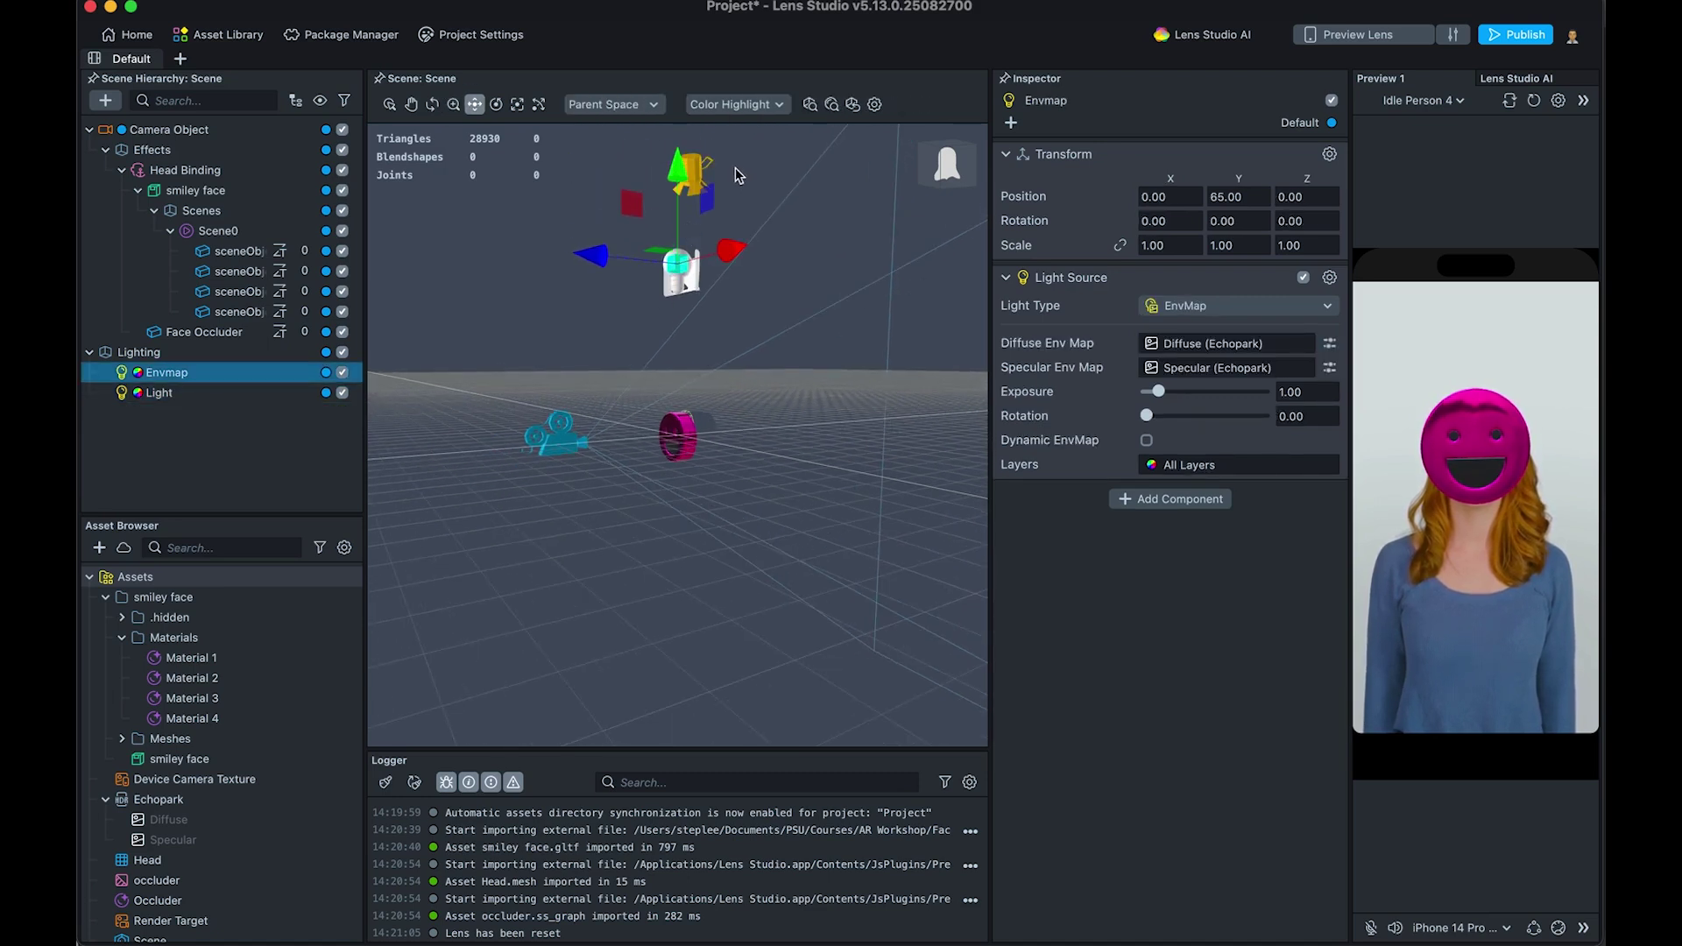
click(180, 393)
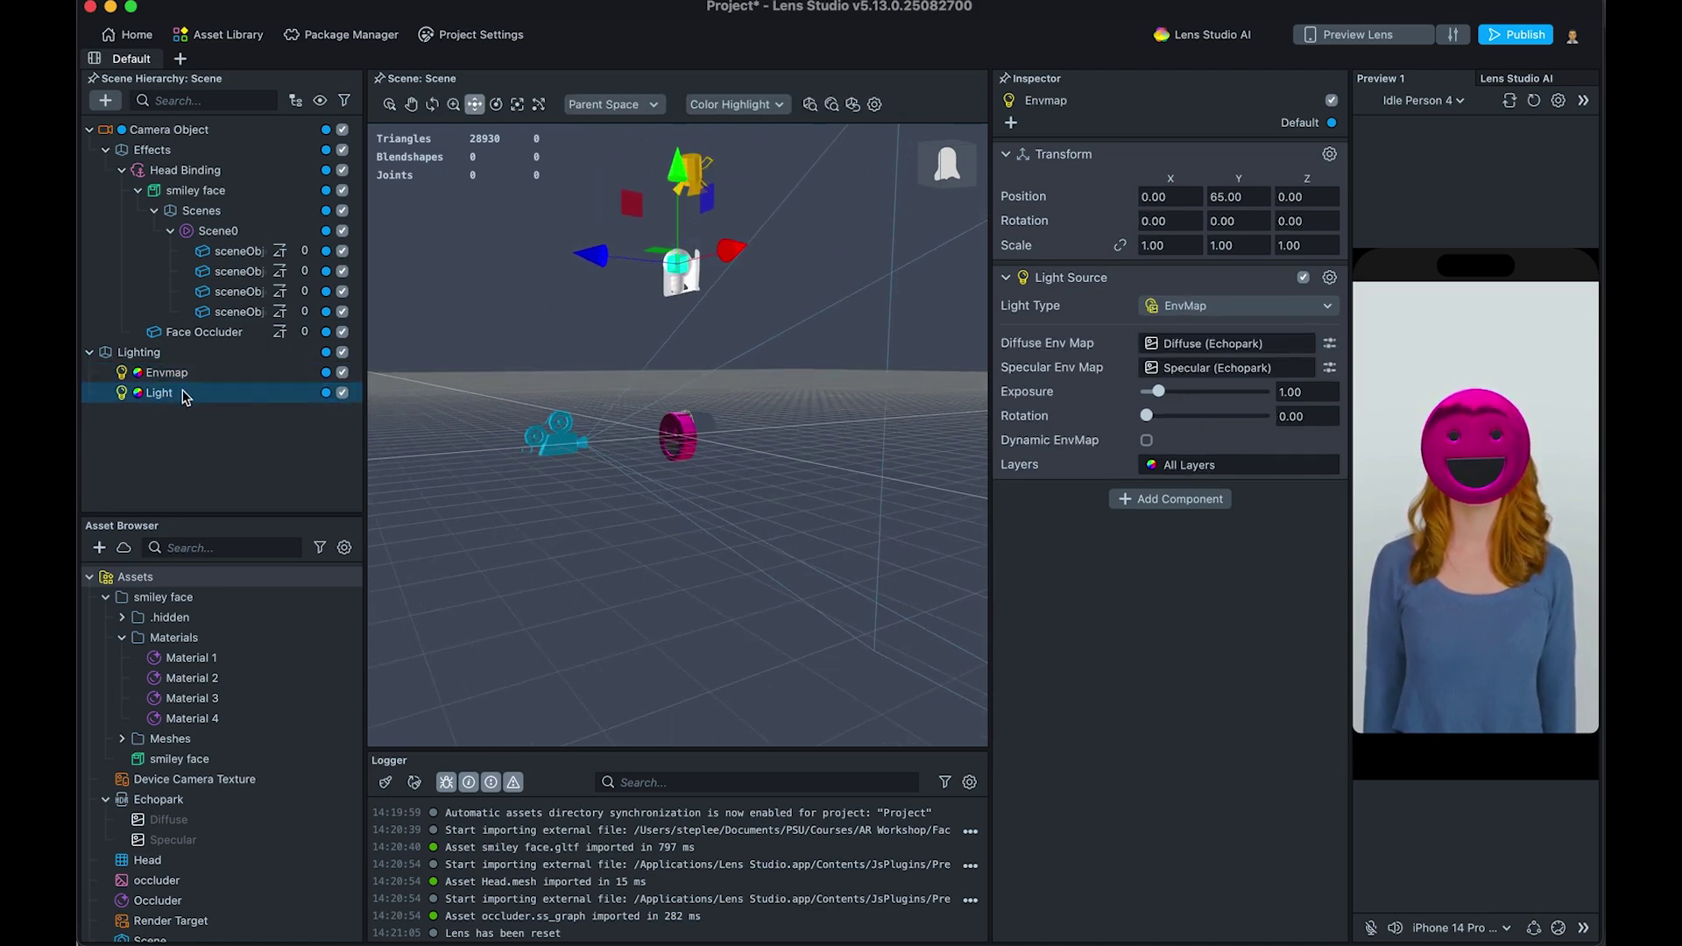
key(f)
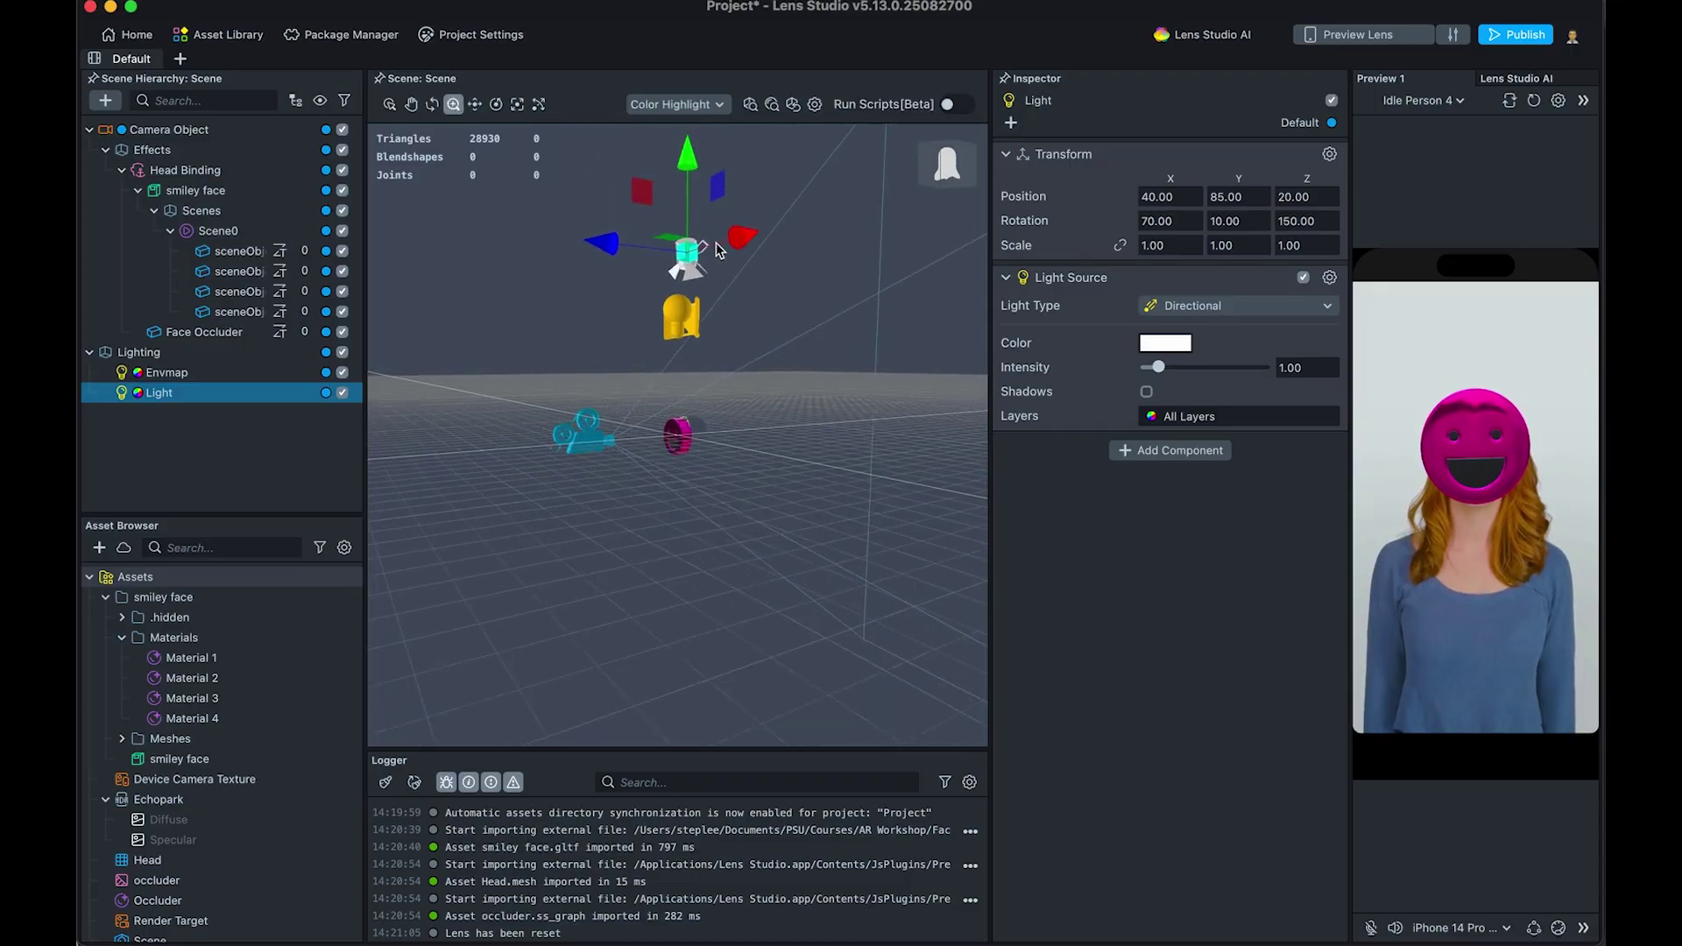
drag(692, 313, 708, 193)
key(w)
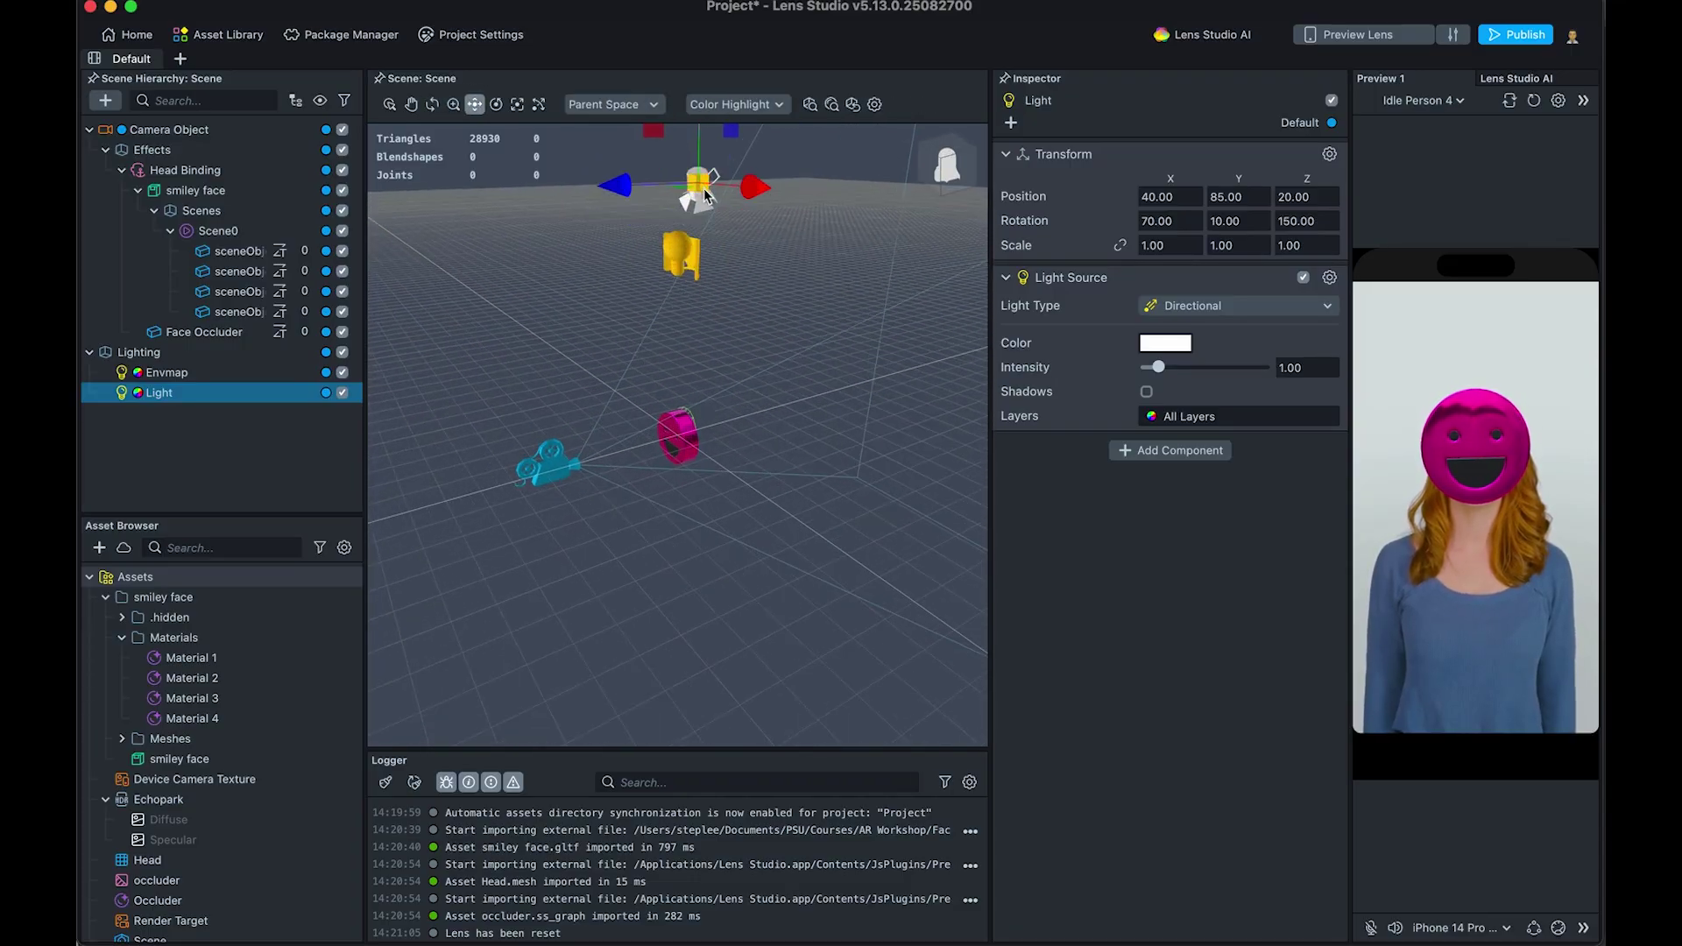
click(682, 261)
drag(692, 272, 696, 210)
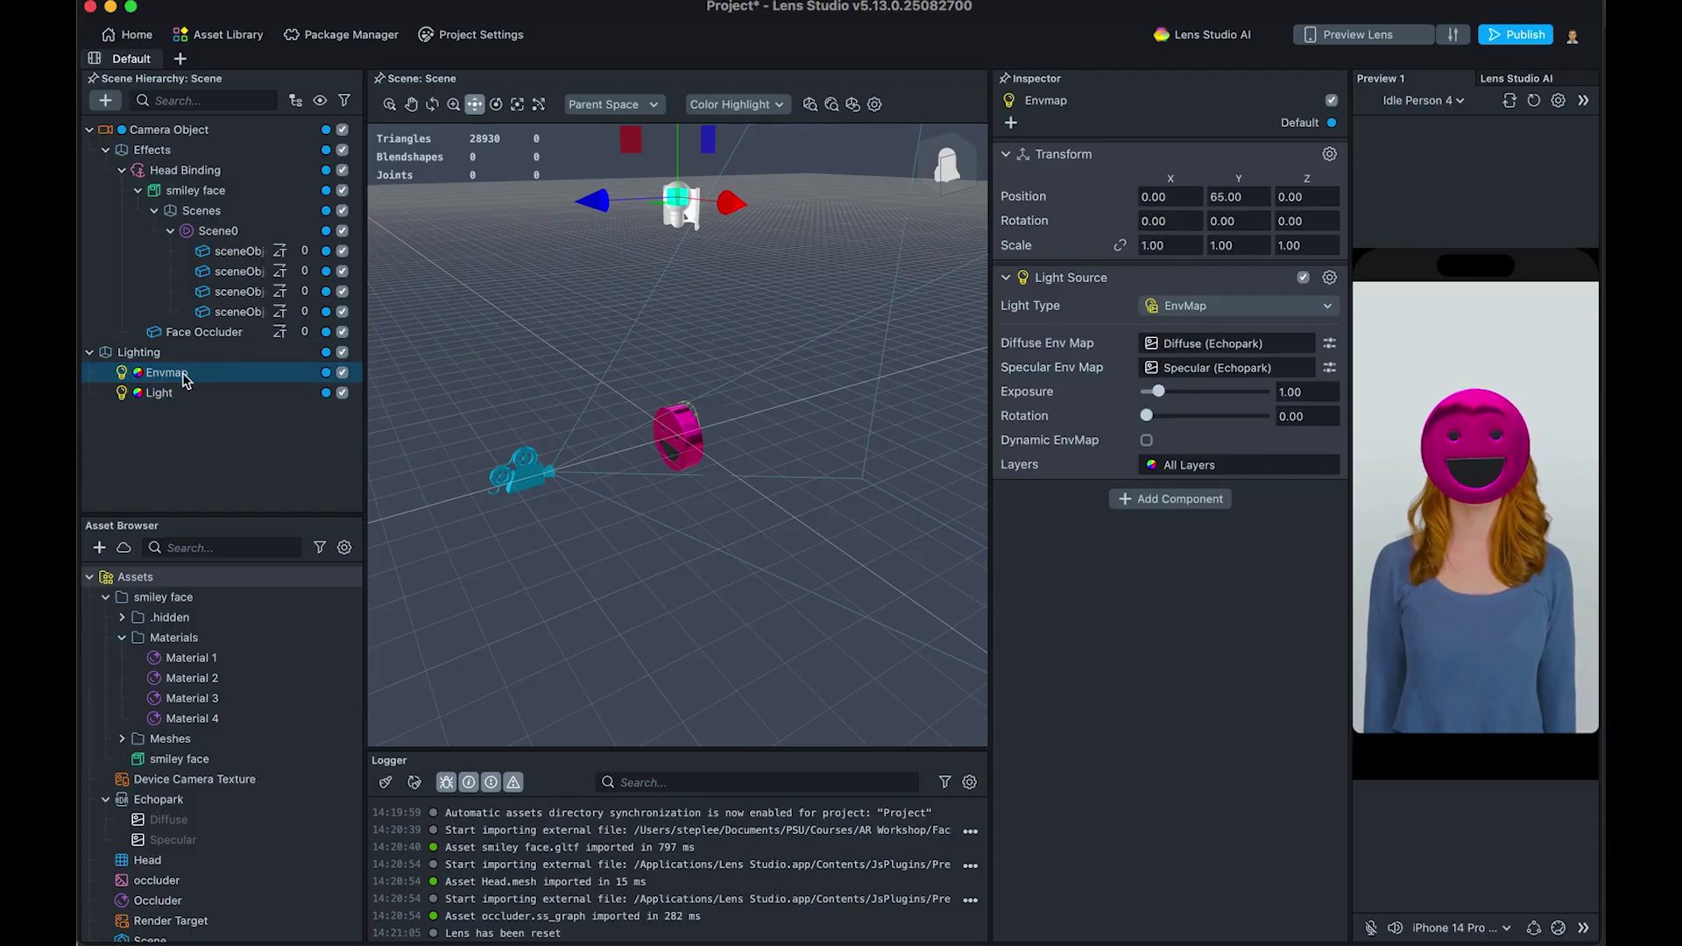
Step: Preview the Diffuse and Specular textures inside the Echopark environment map asset
click(162, 799)
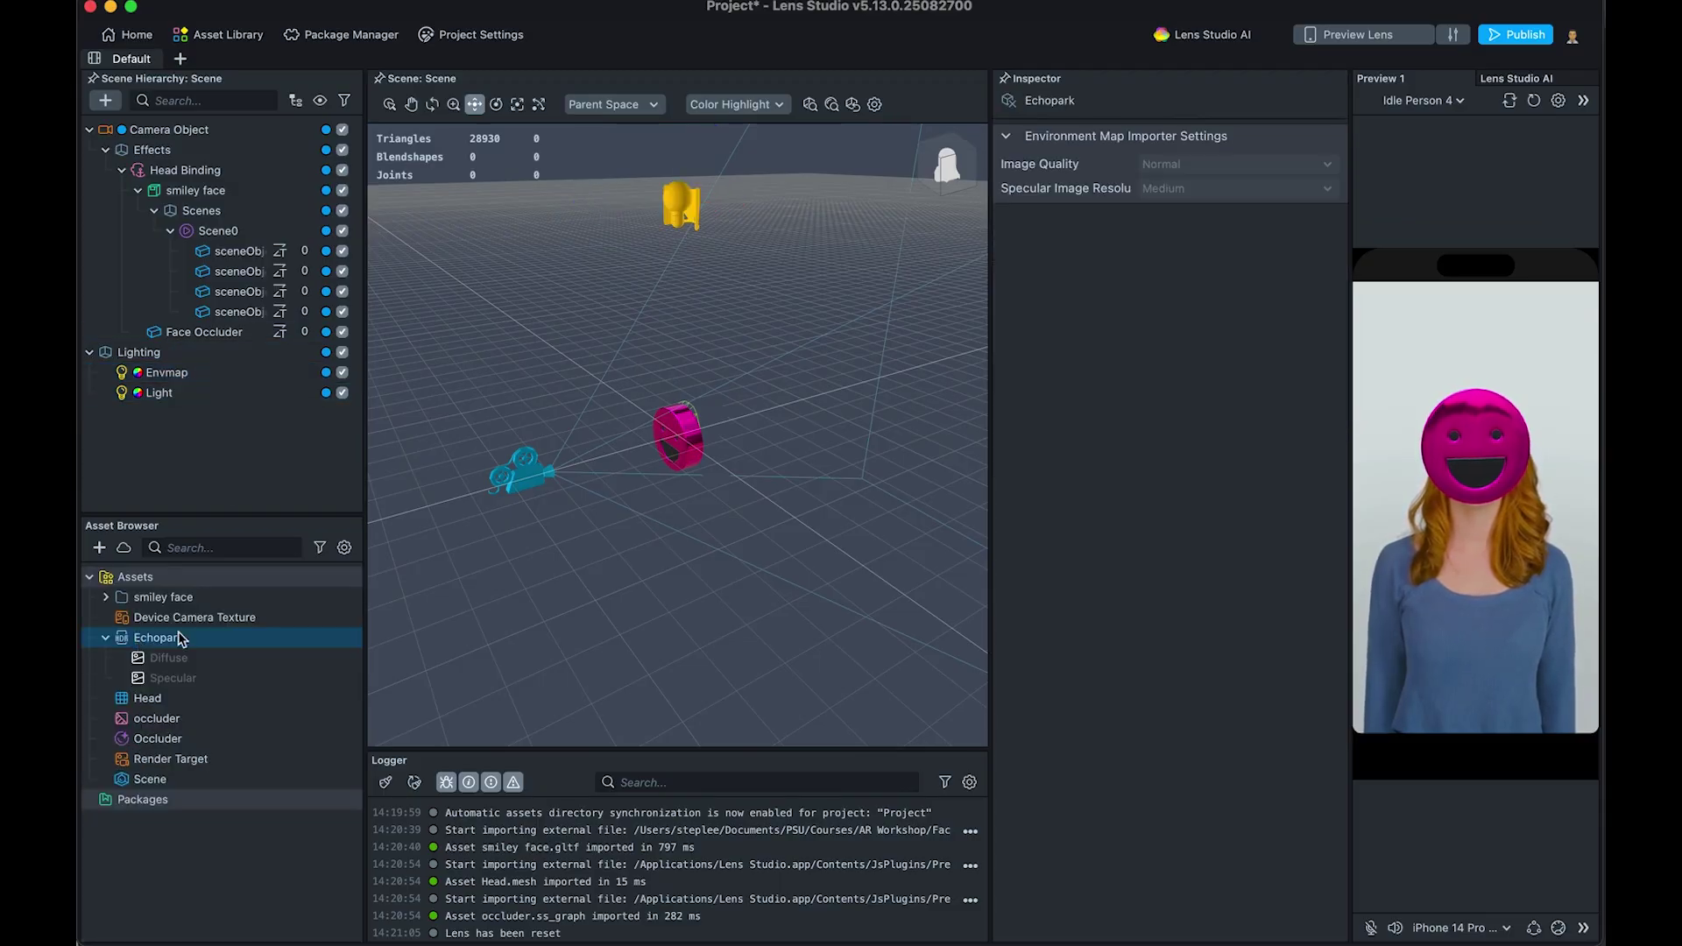
key(Return)
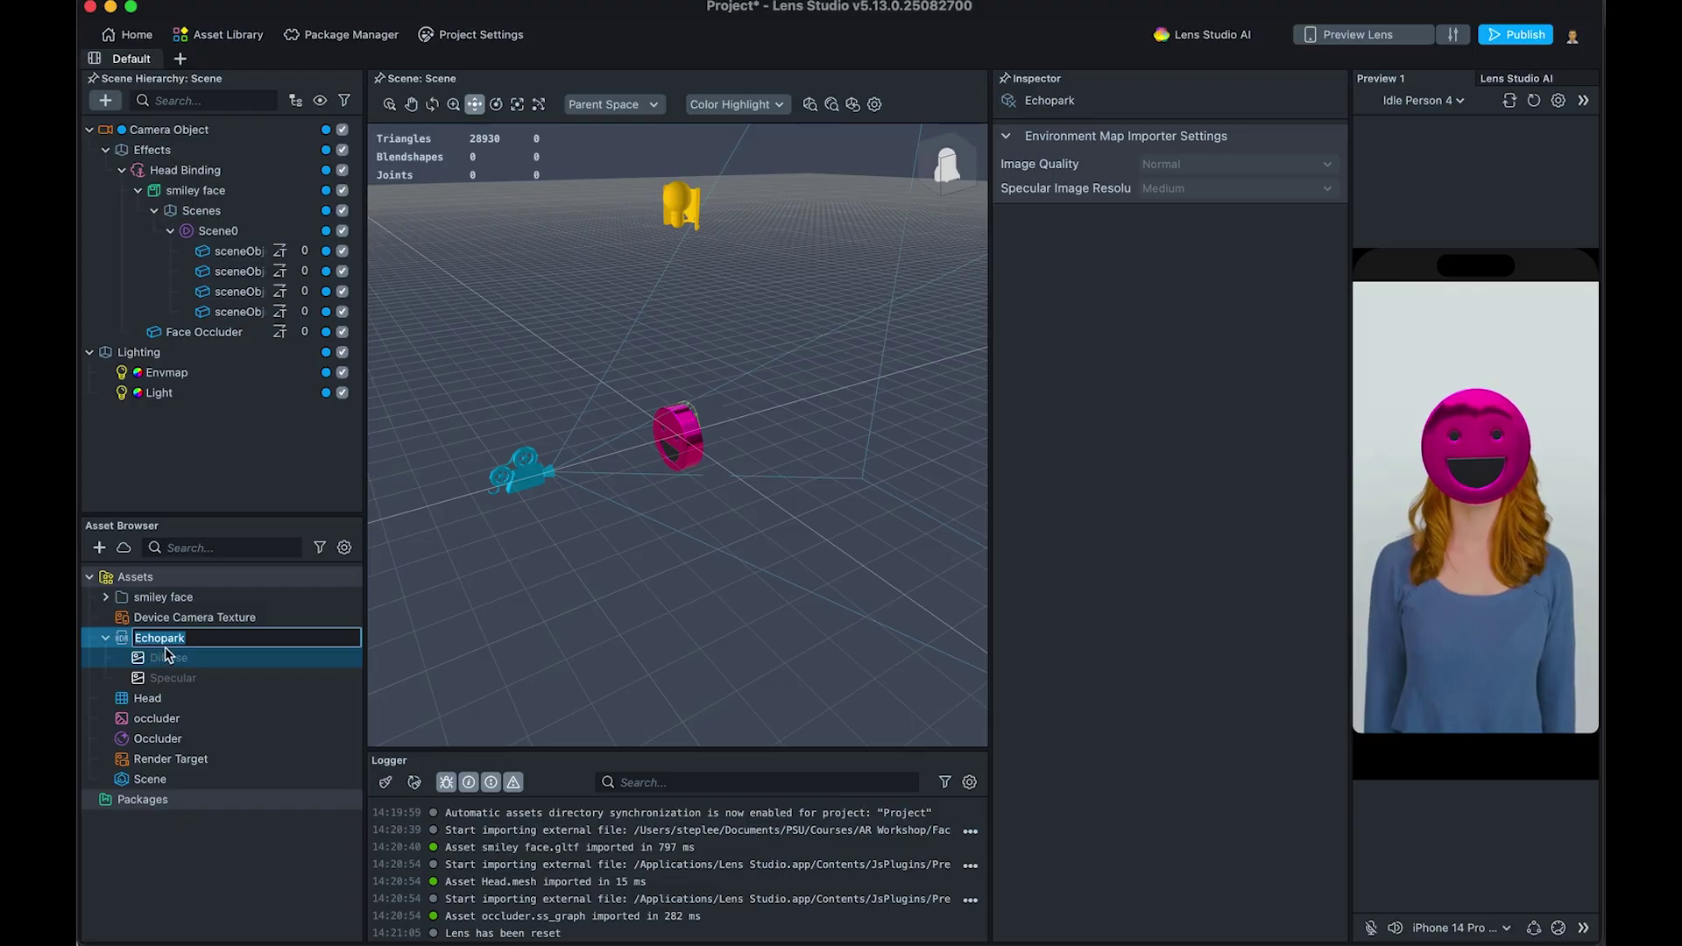
click(192, 668)
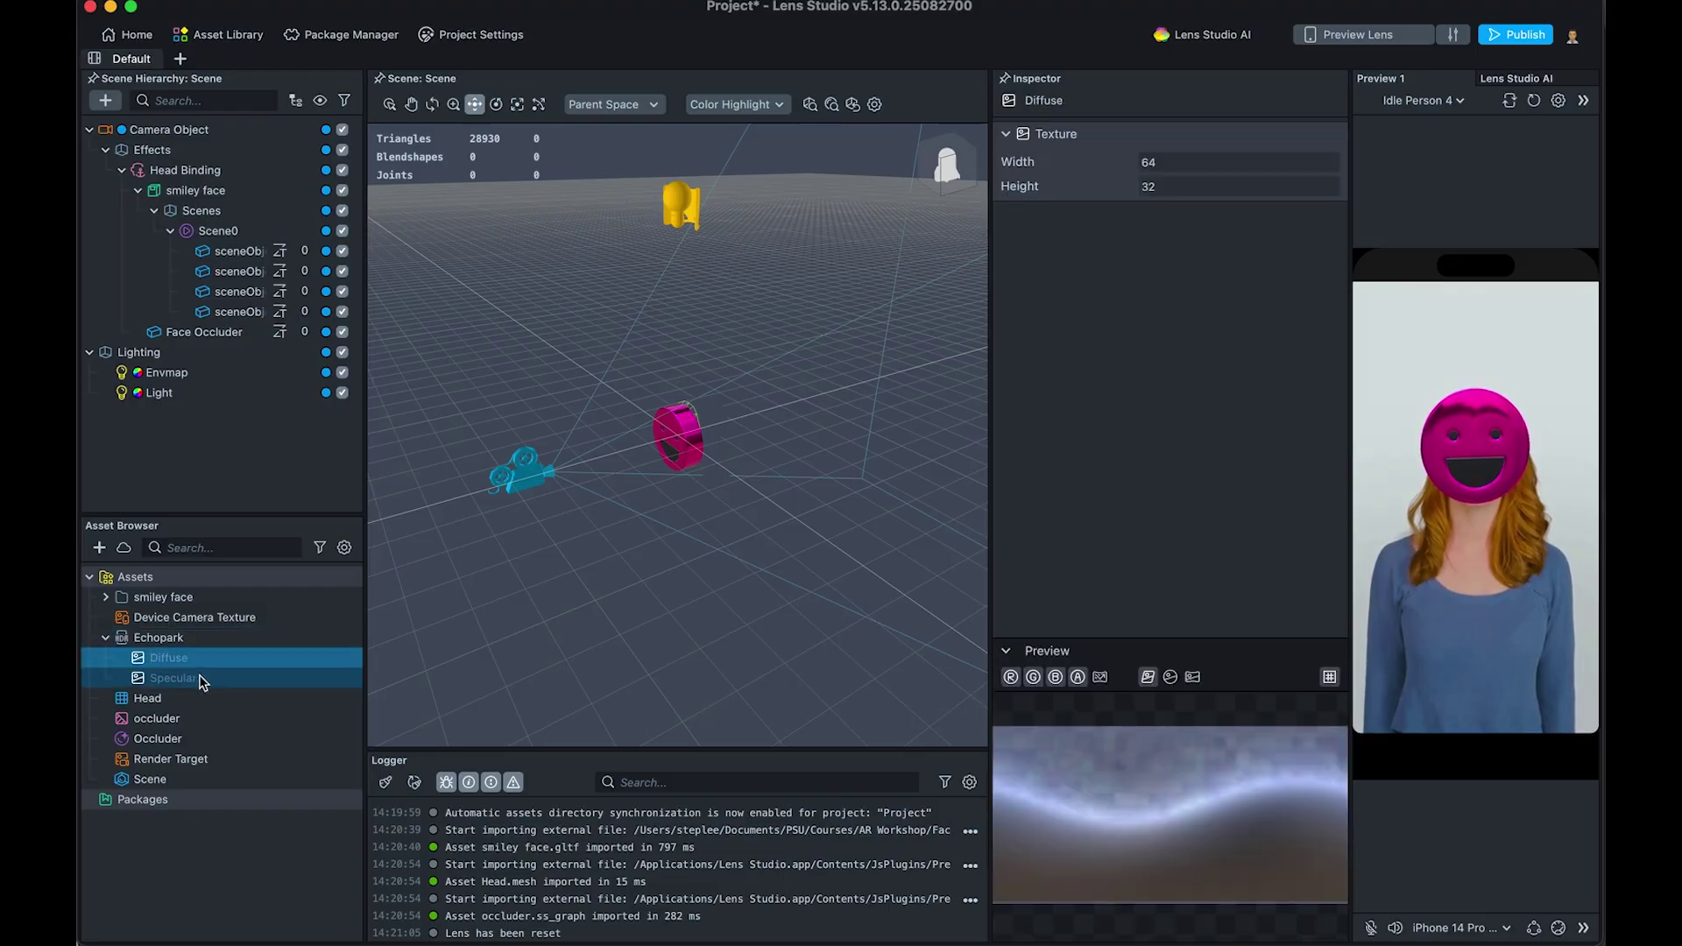
click(190, 680)
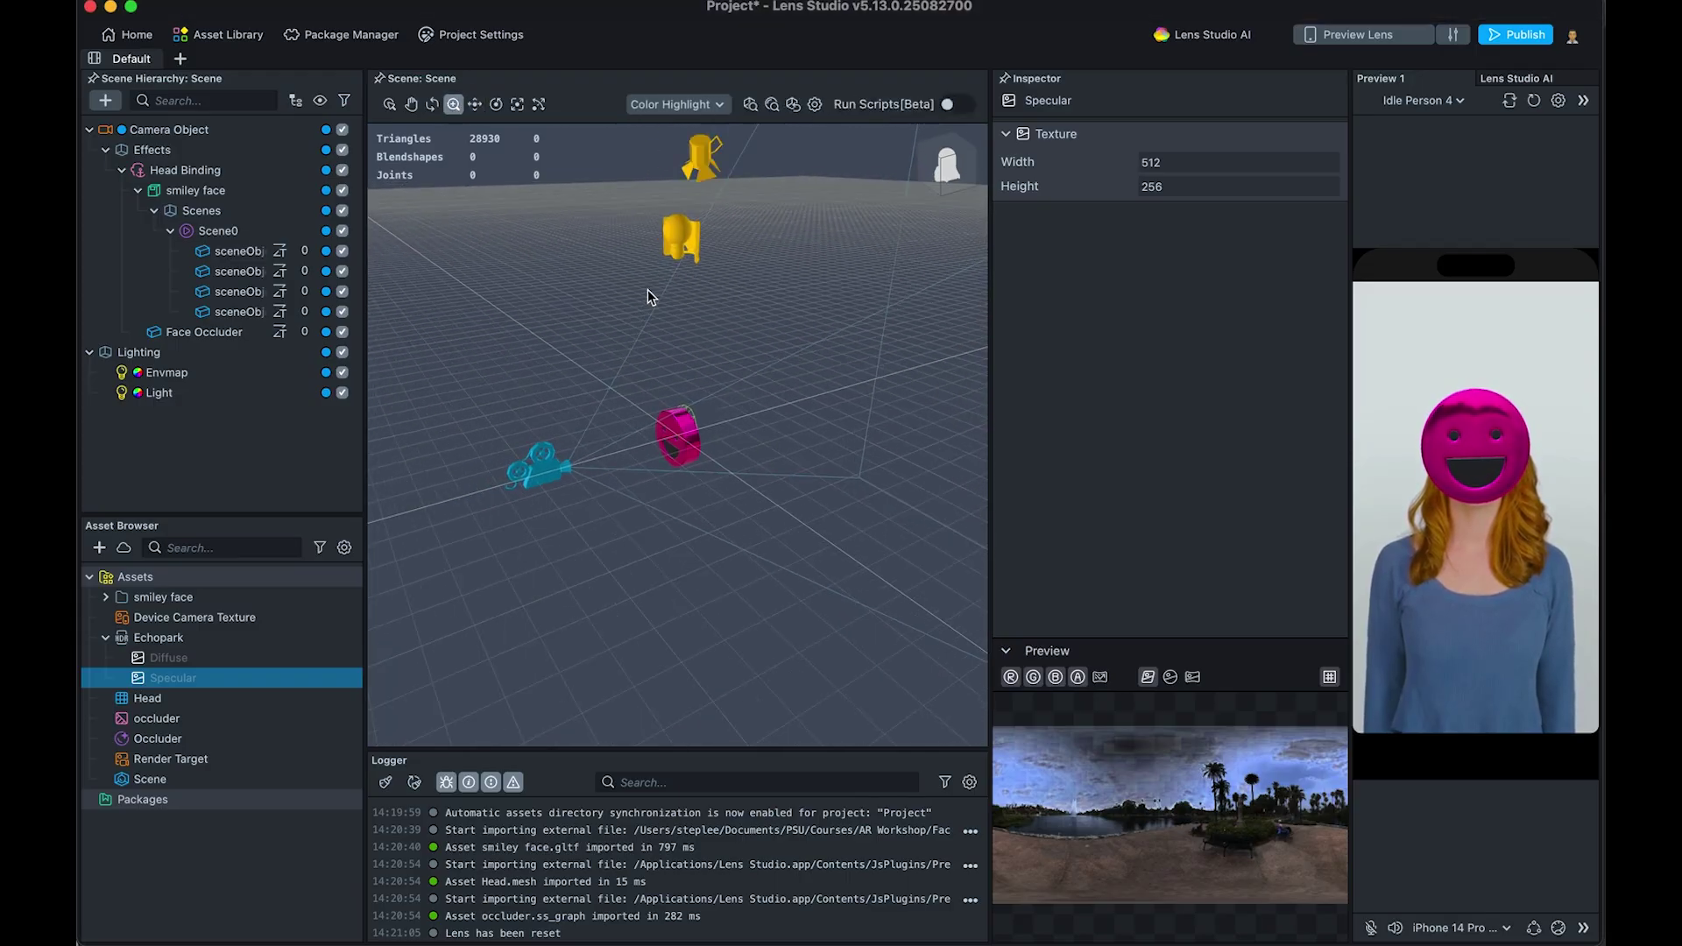
Step: Disable the Envmap light and inspect the smiley face up close without it
click(342, 375)
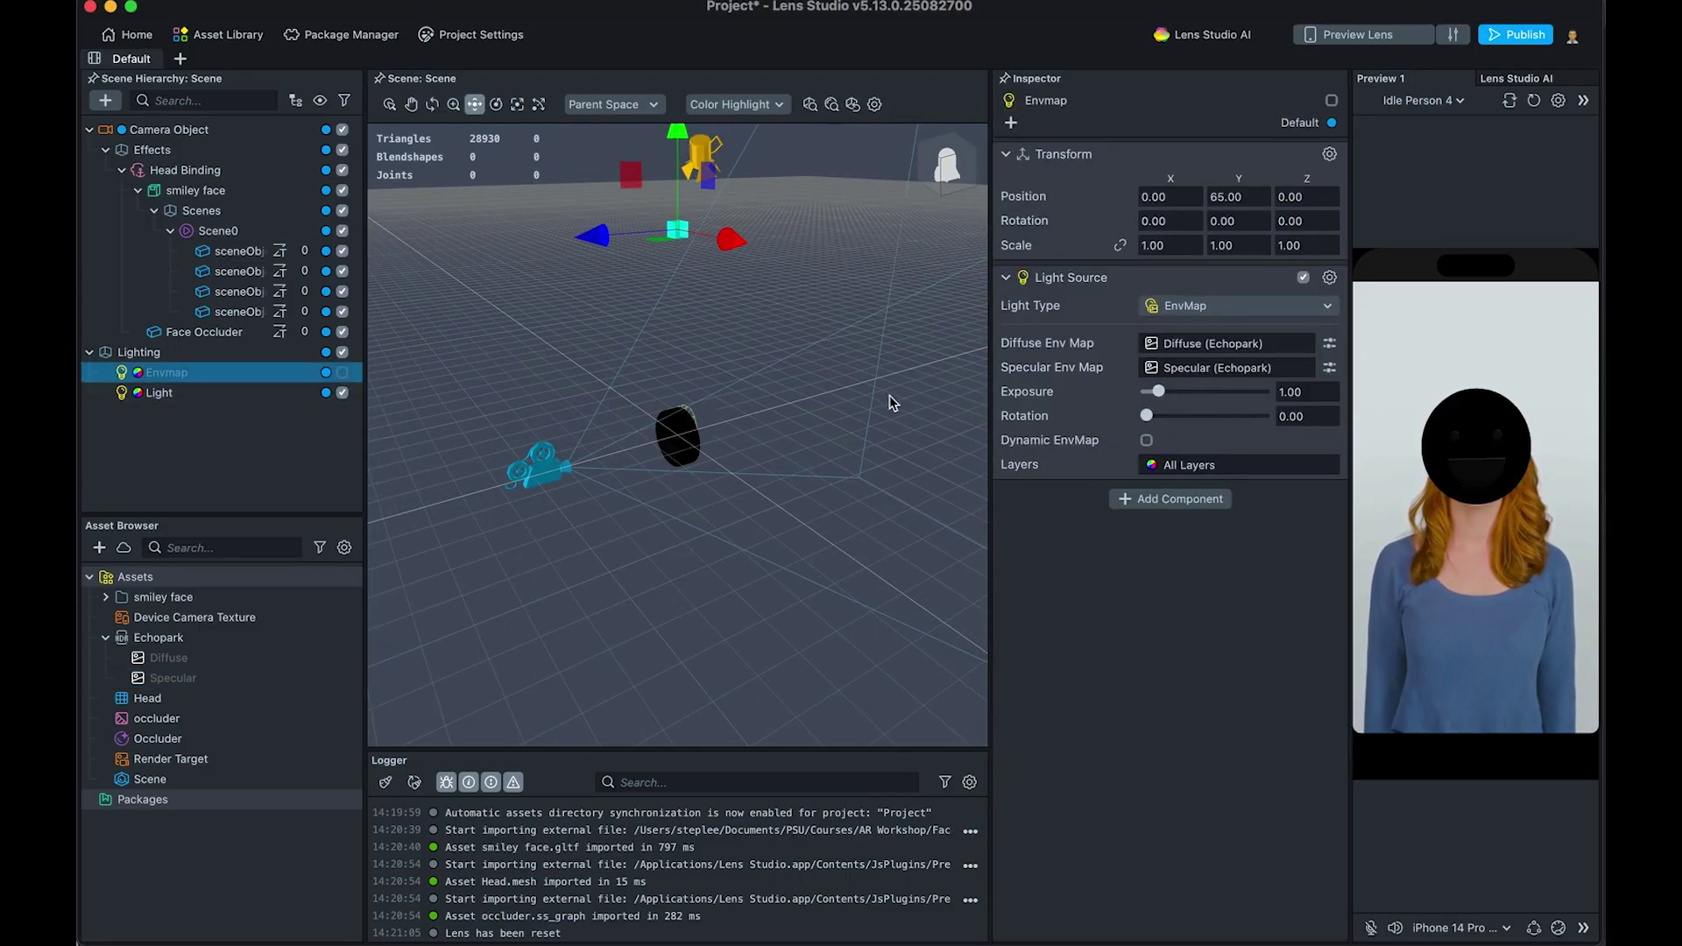
scroll(745, 342, up, 5)
scroll(732, 370, up, 3)
key(w)
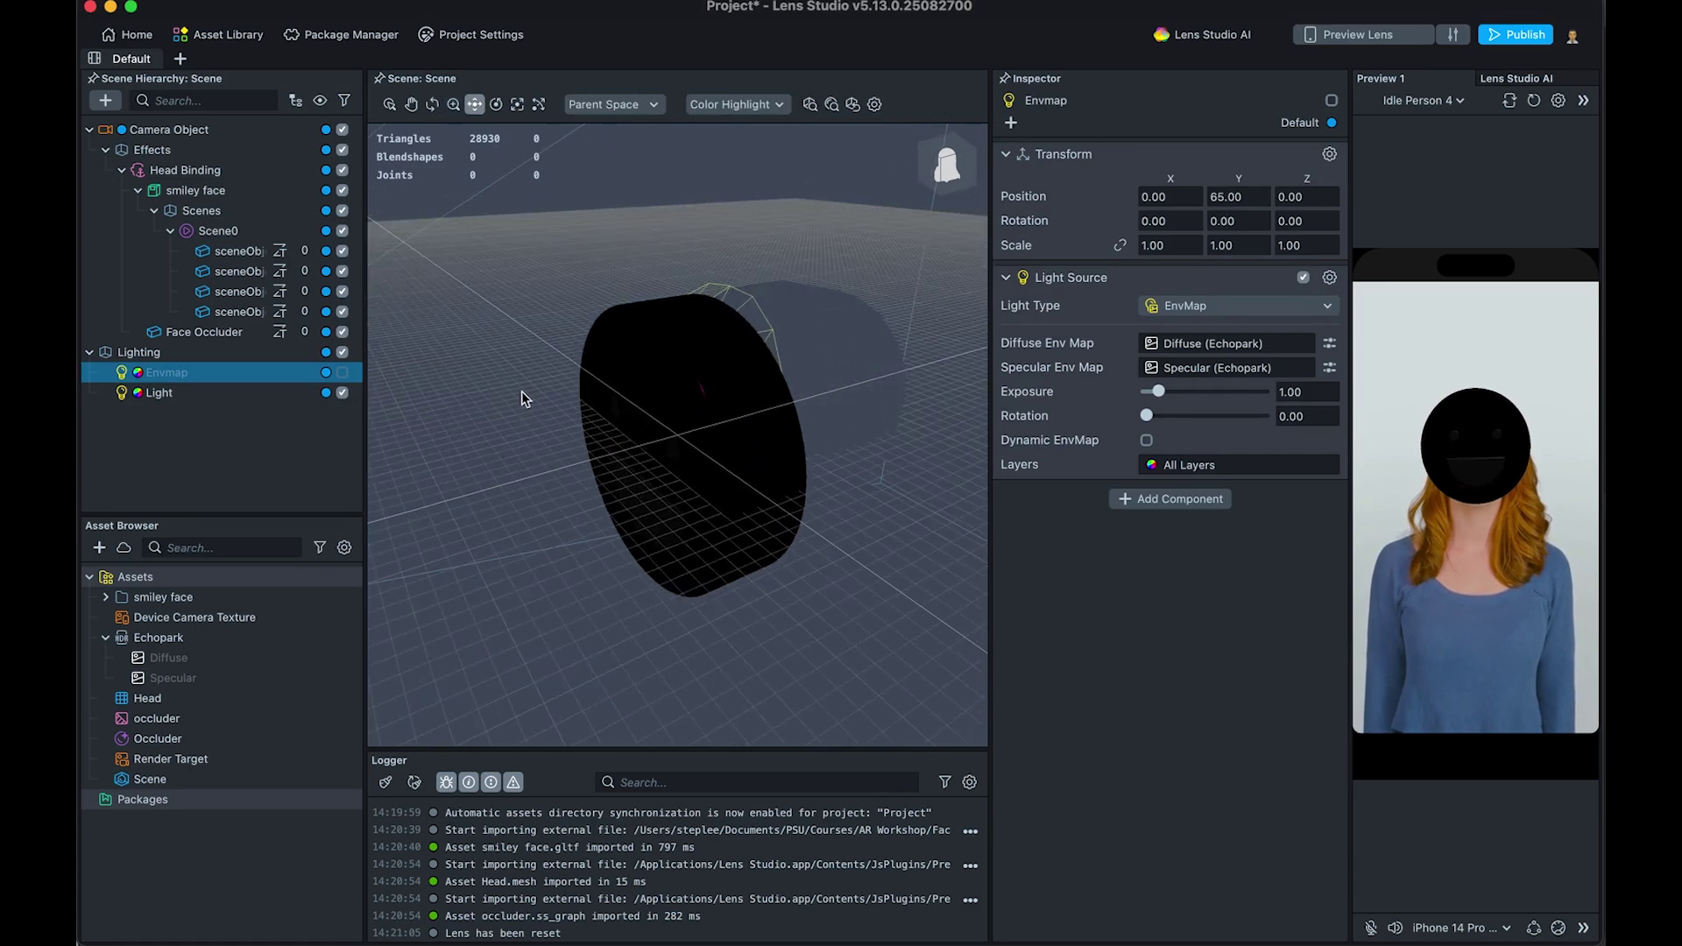
Step: Re-enable the Envmap light and inspect the smiley face's reflections from the front
click(343, 373)
scroll(751, 439, up, 5)
key(e)
alt+drag(794, 439, 653, 429)
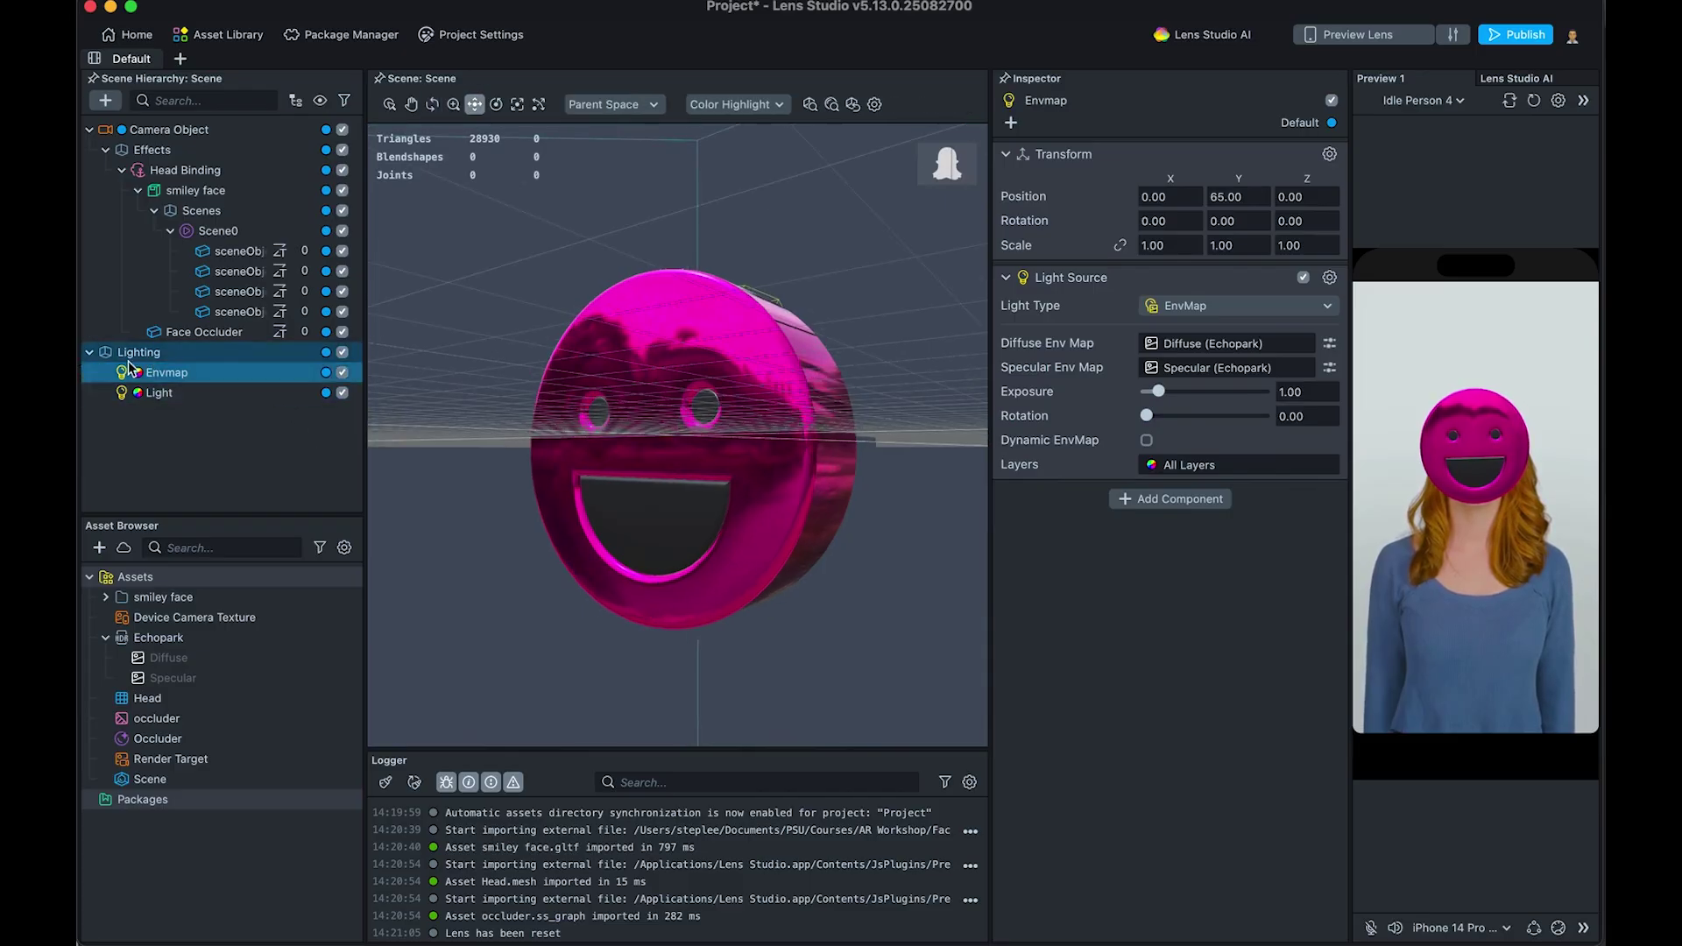
alt+right_drag(724, 439, 788, 484)
key(w)
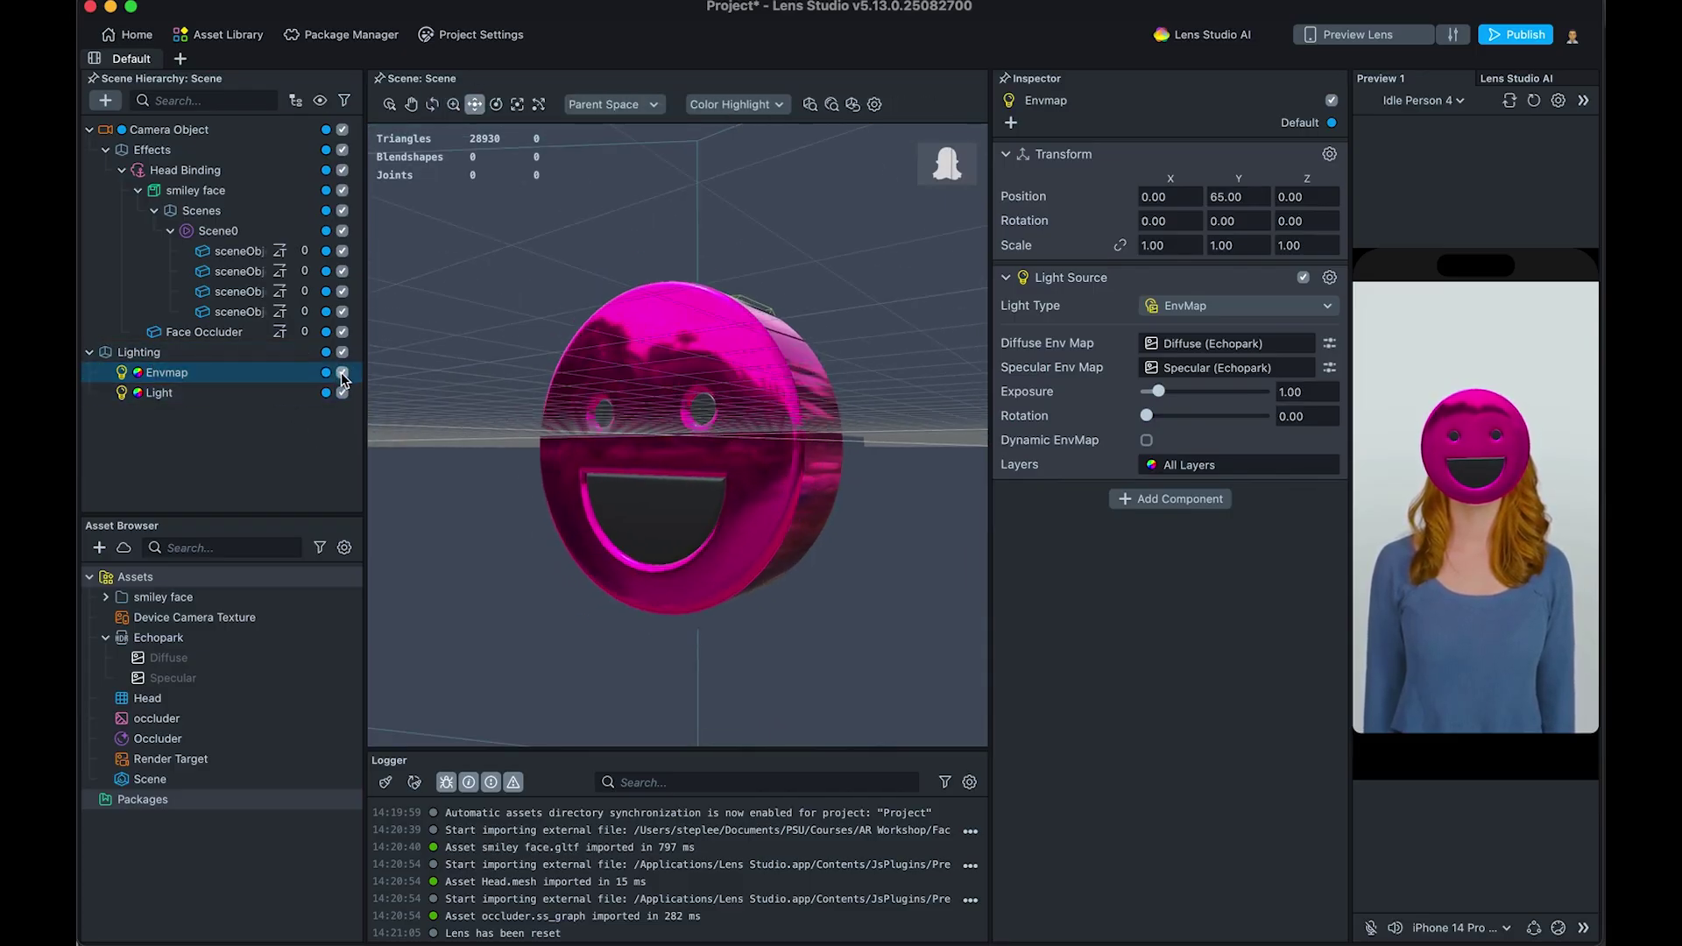
Step: Toggle the Envmap light off and on to compare its effect on the smiley face, leaving it enabled
click(343, 372)
click(342, 373)
click(343, 374)
click(342, 374)
double_click(123, 372)
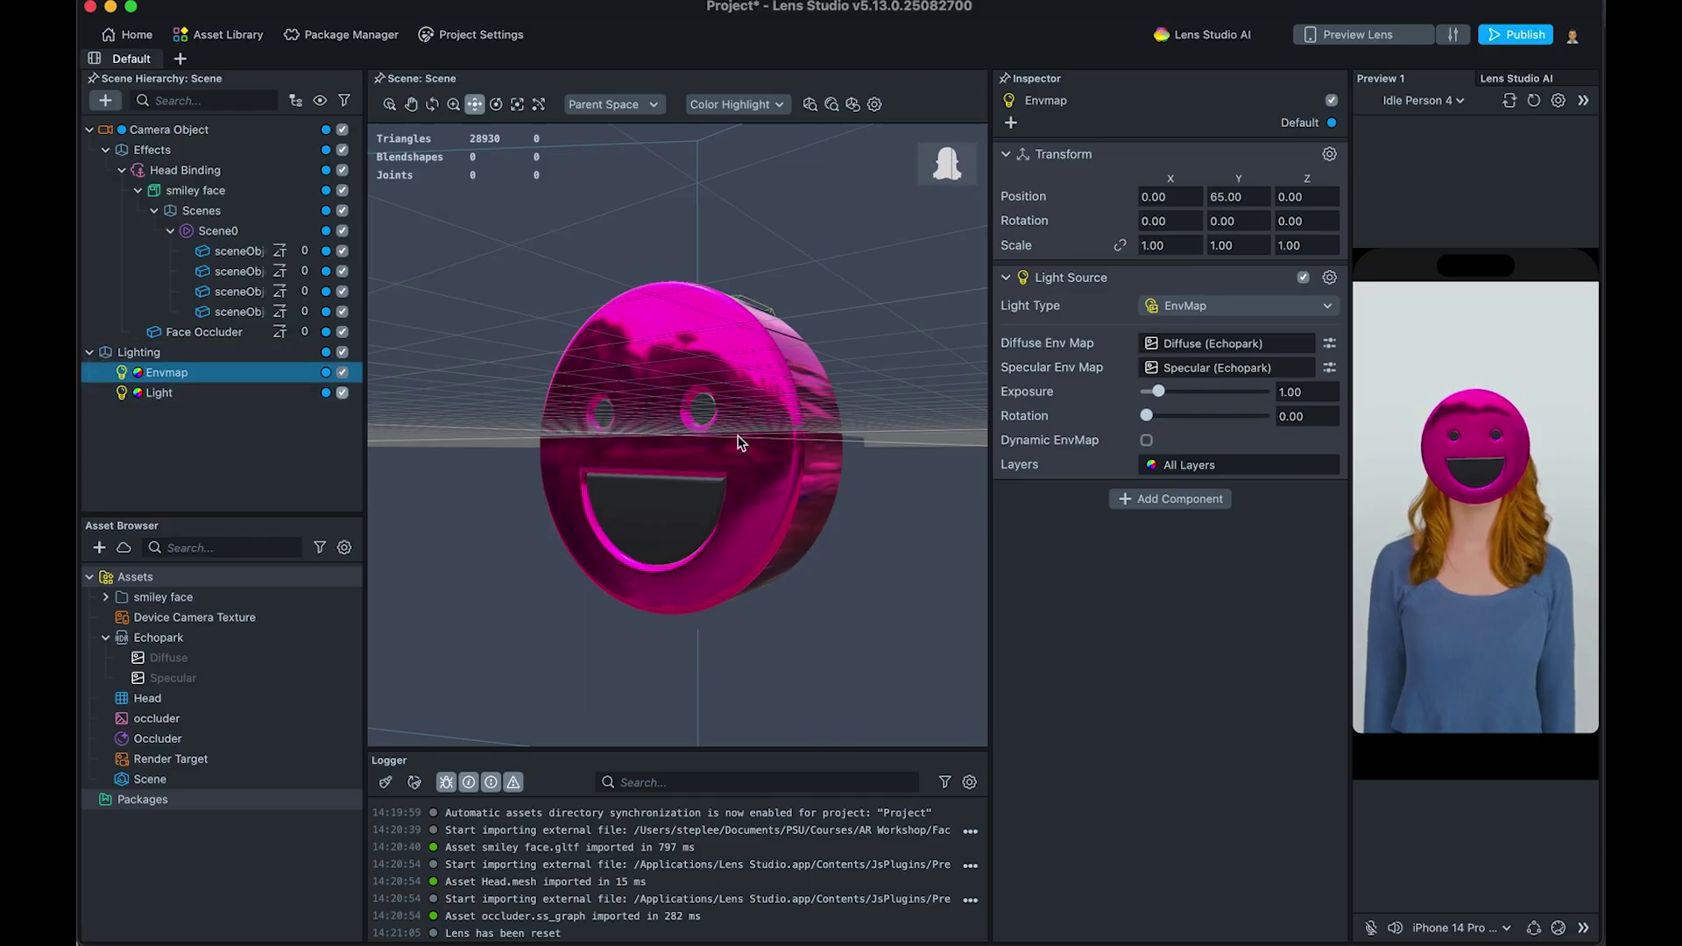
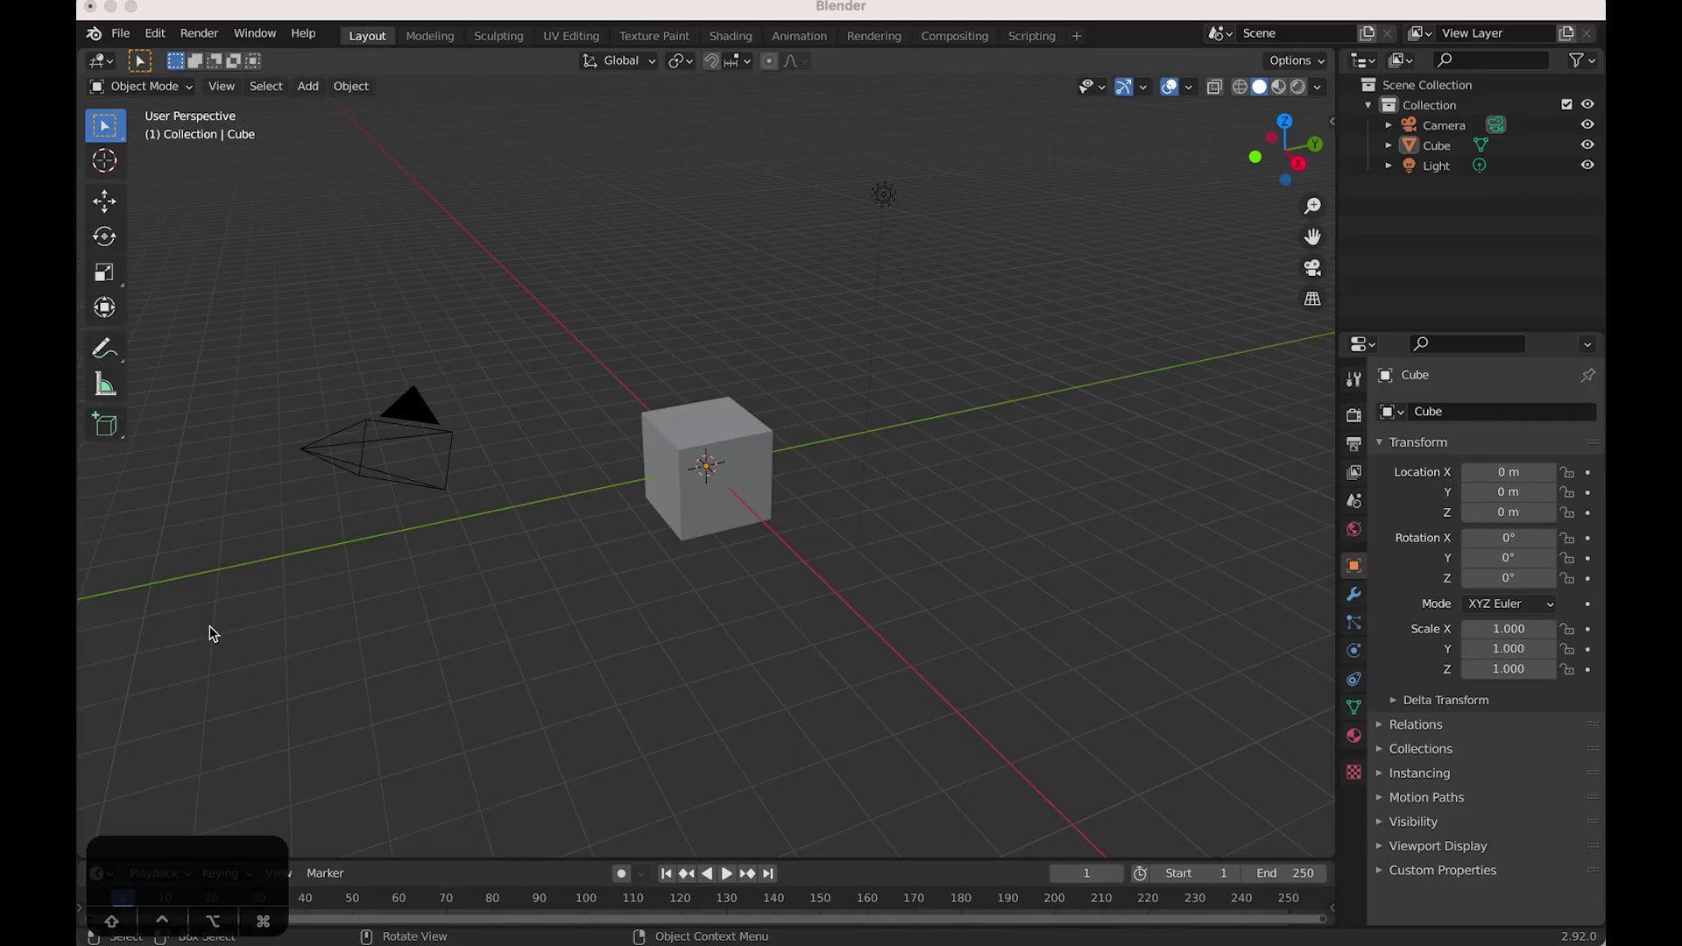
Step: Switch to Blender, add a cylinder mesh at the world origin, and expand its creation settings
scroll(145, 791, down, 1)
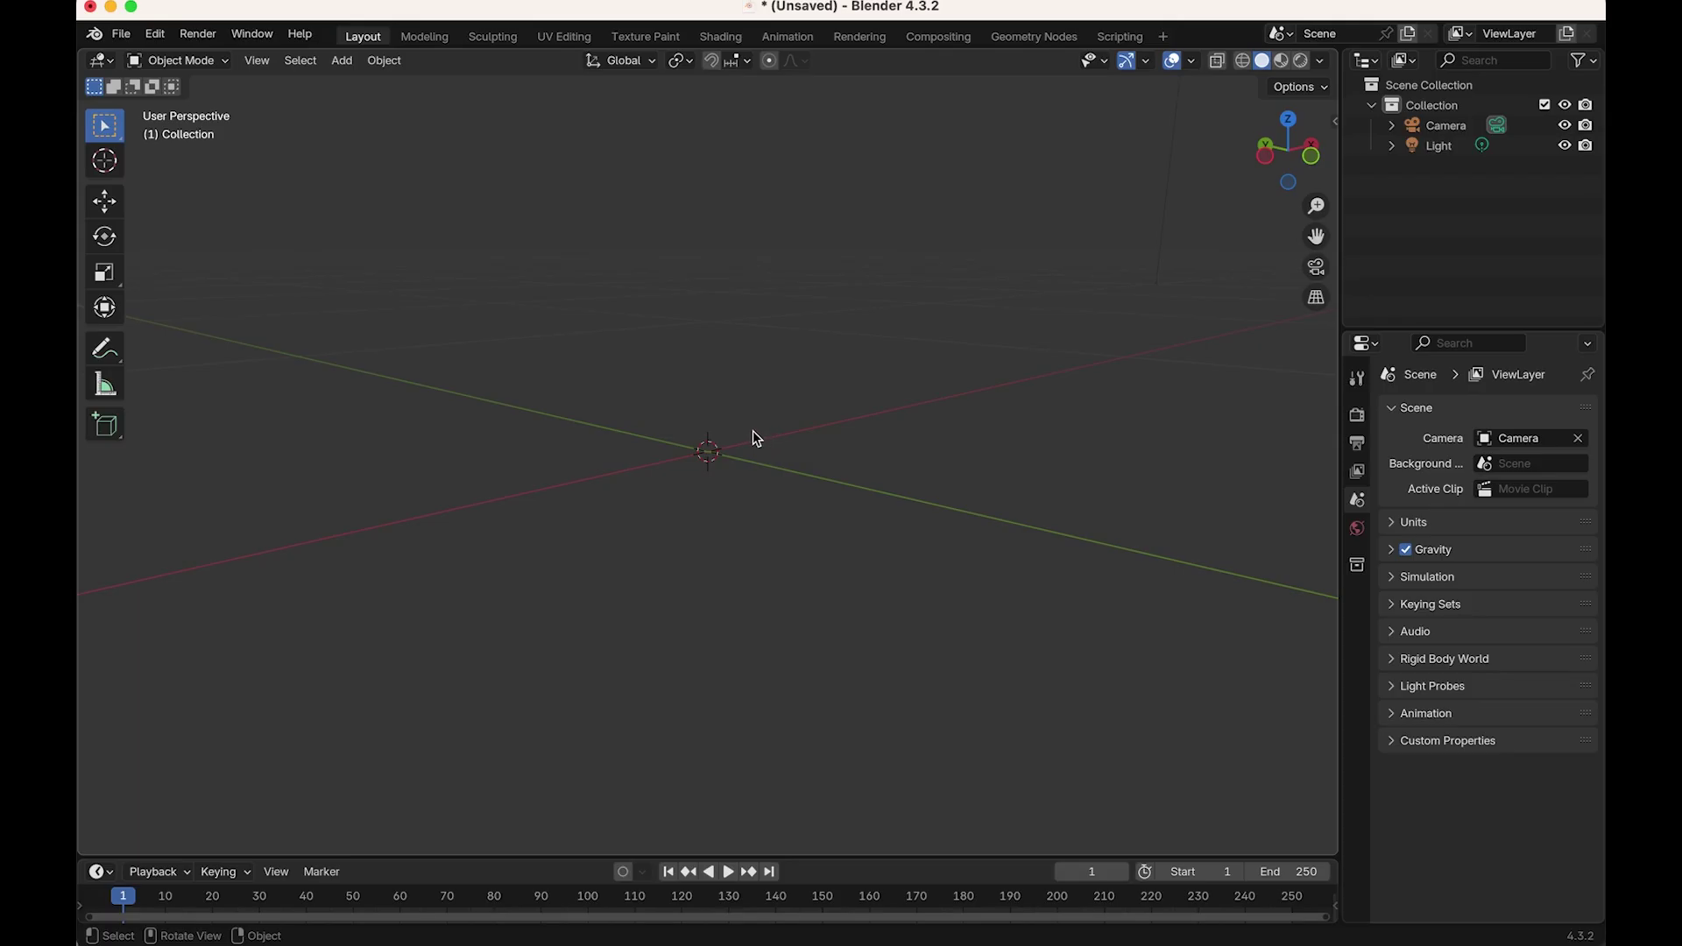
key(shift+a)
mouse_move(665, 475)
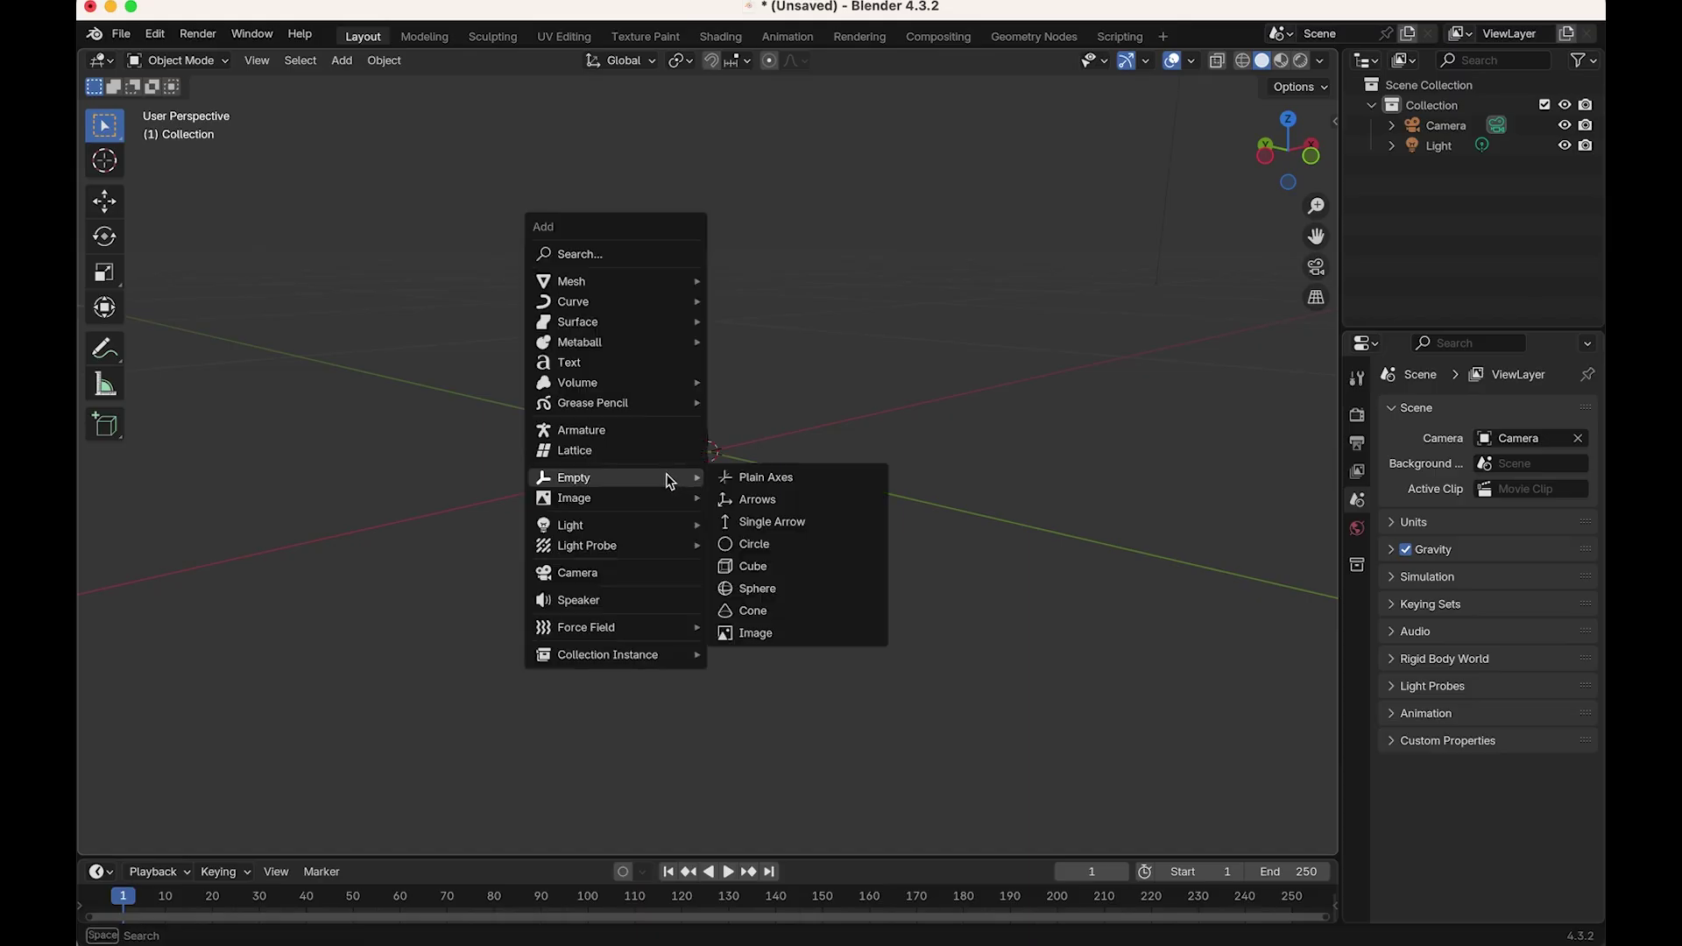
mouse_move(657, 281)
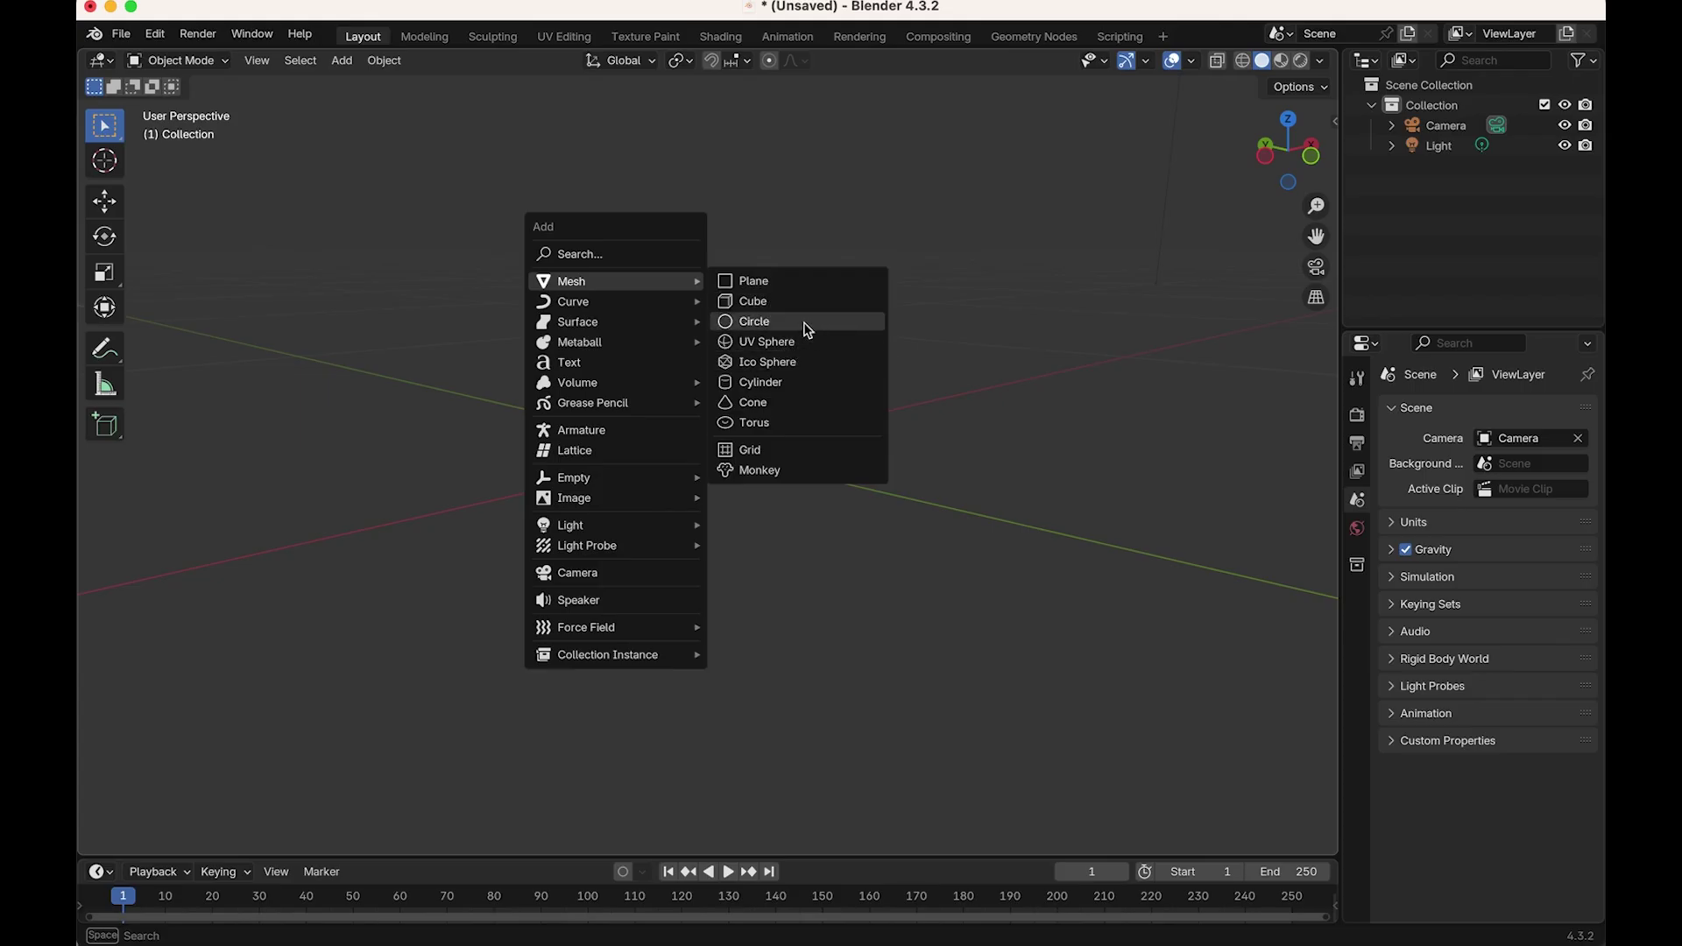
click(779, 392)
scroll(758, 431, up, 2)
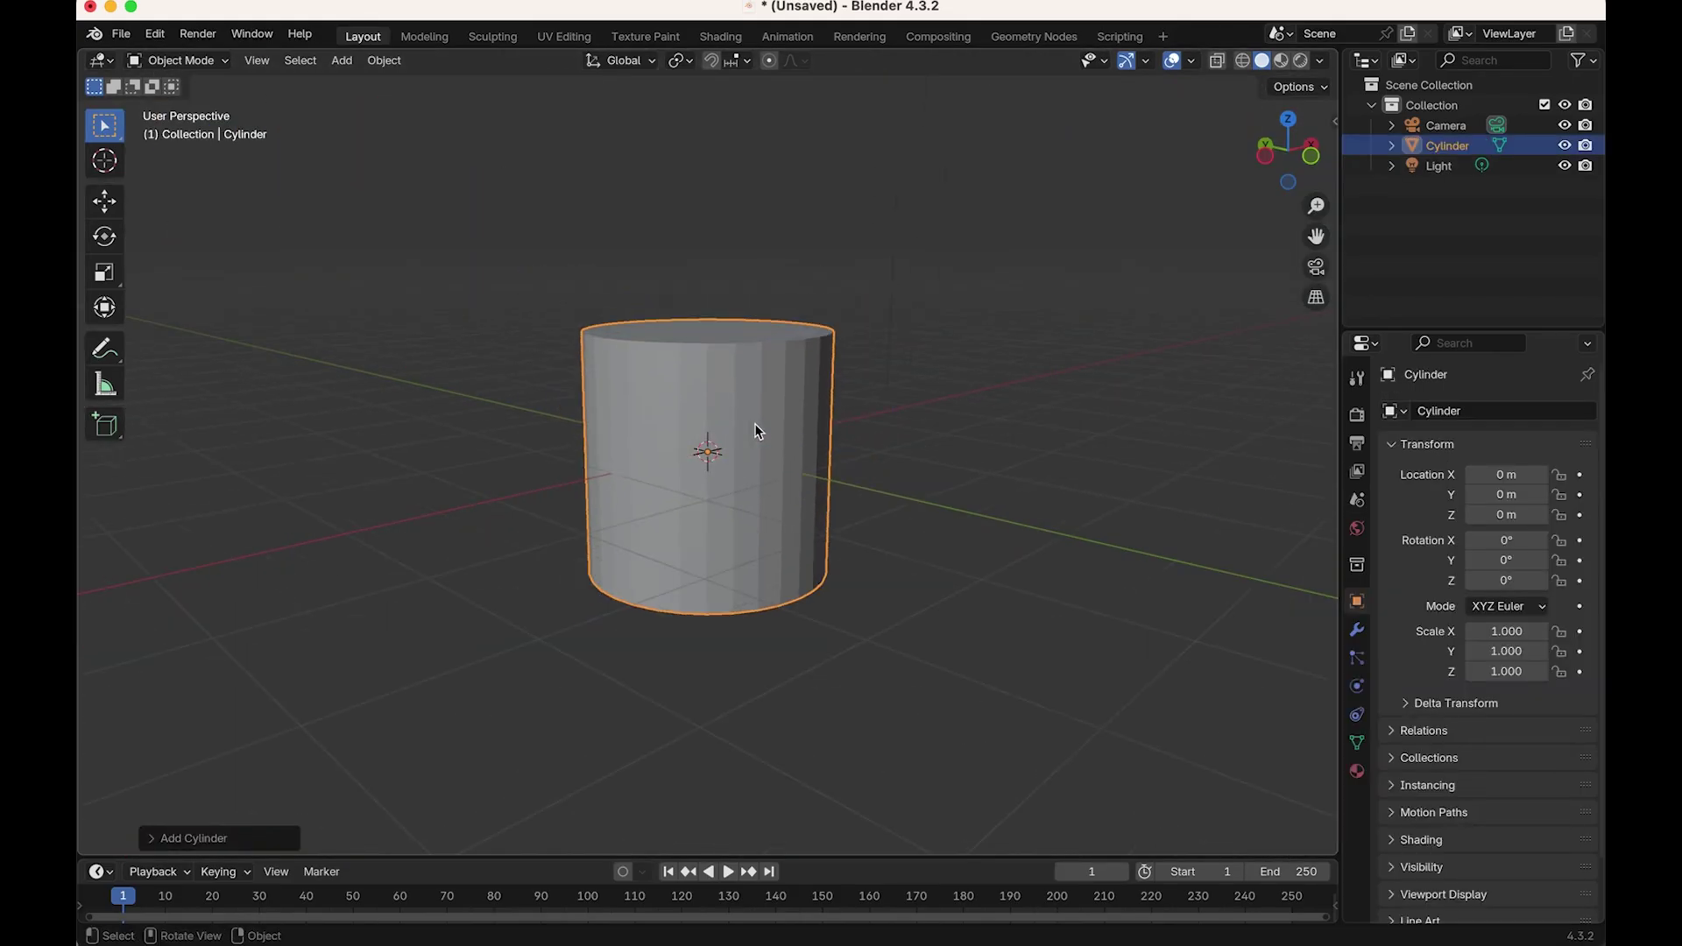
scroll(280, 848, down, 1)
click(161, 841)
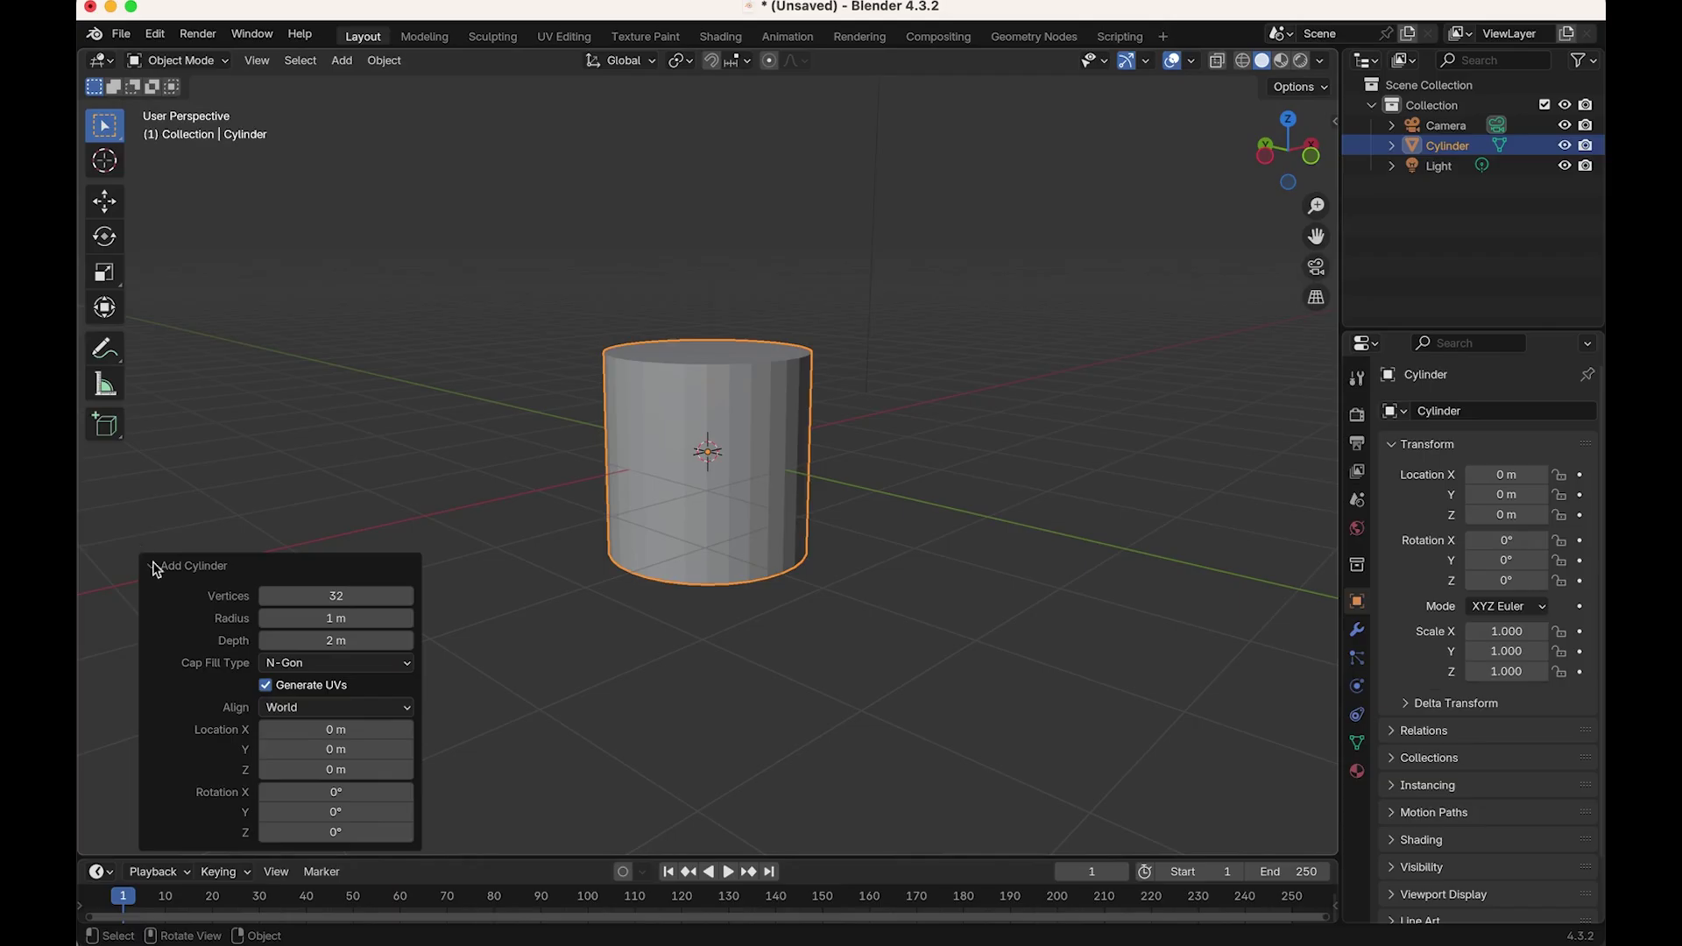
Step: Set the new cylinder's Y rotation to 90° so it lies on its side
click(346, 812)
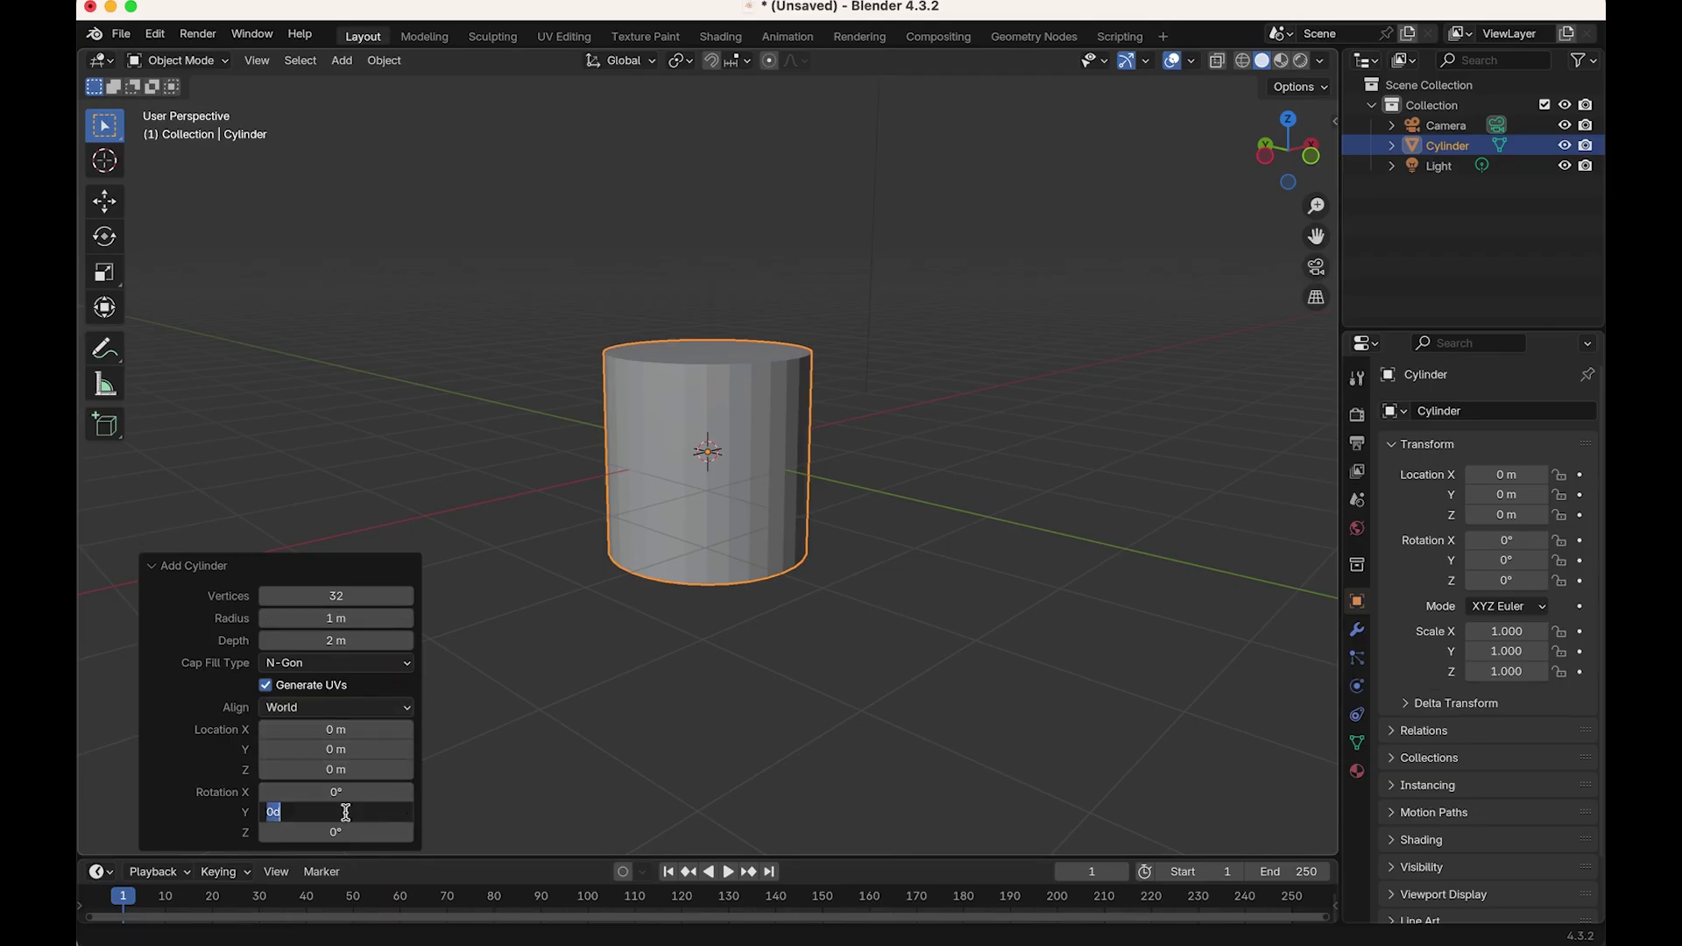
key(Tab)
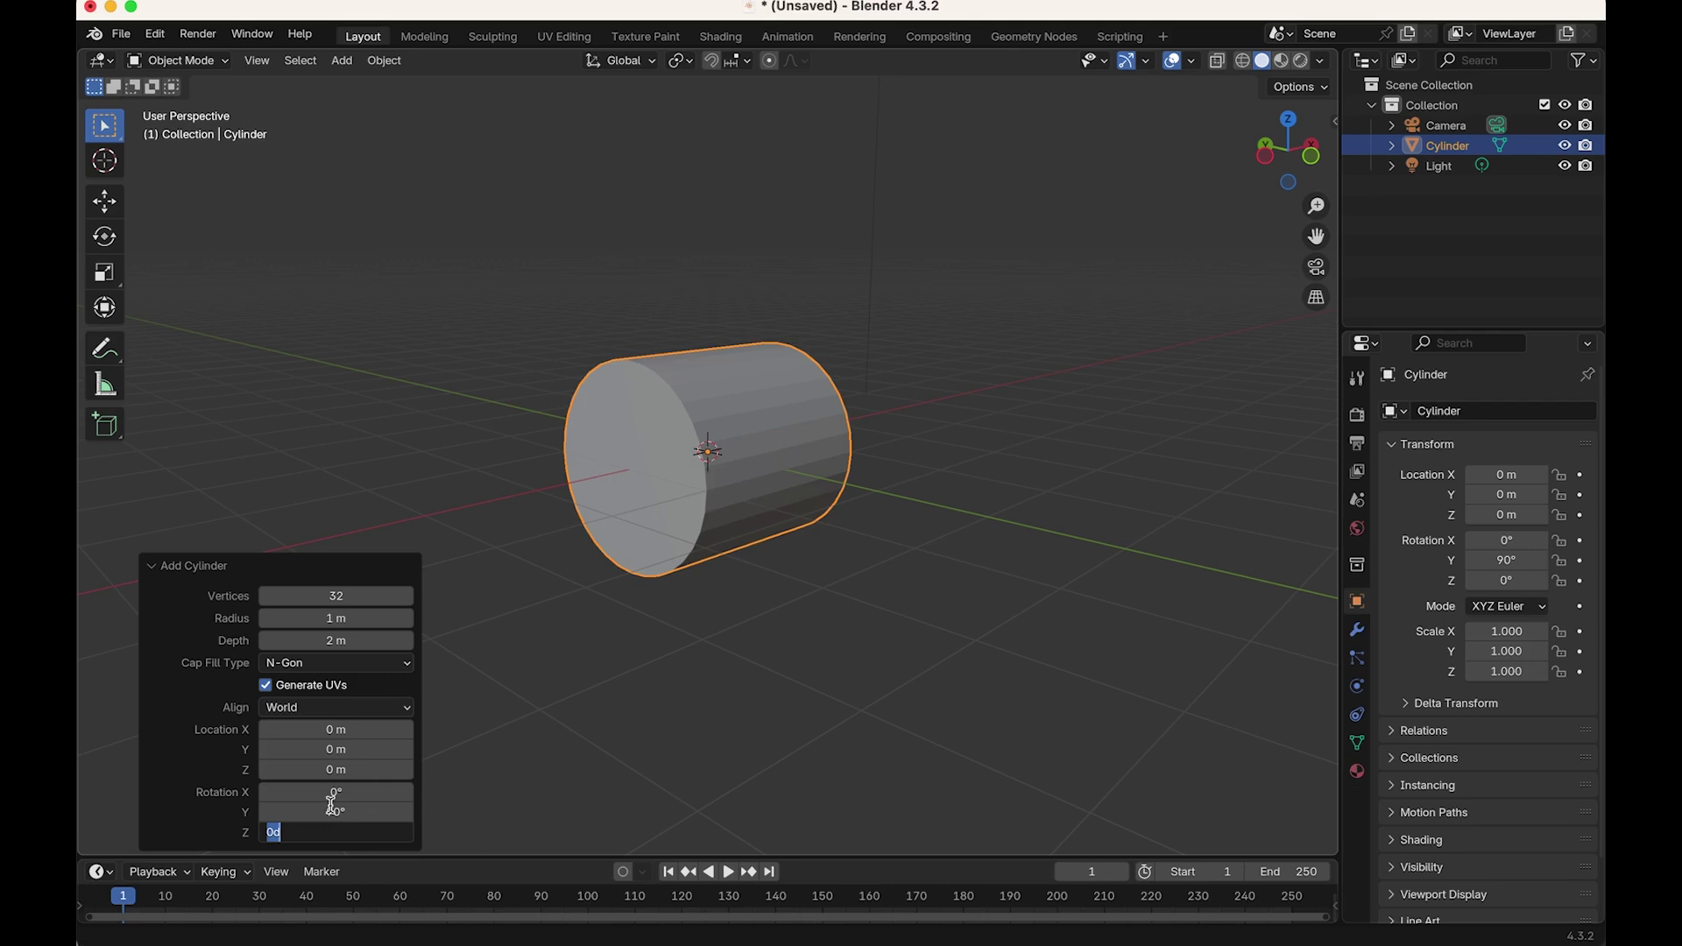
key(Return)
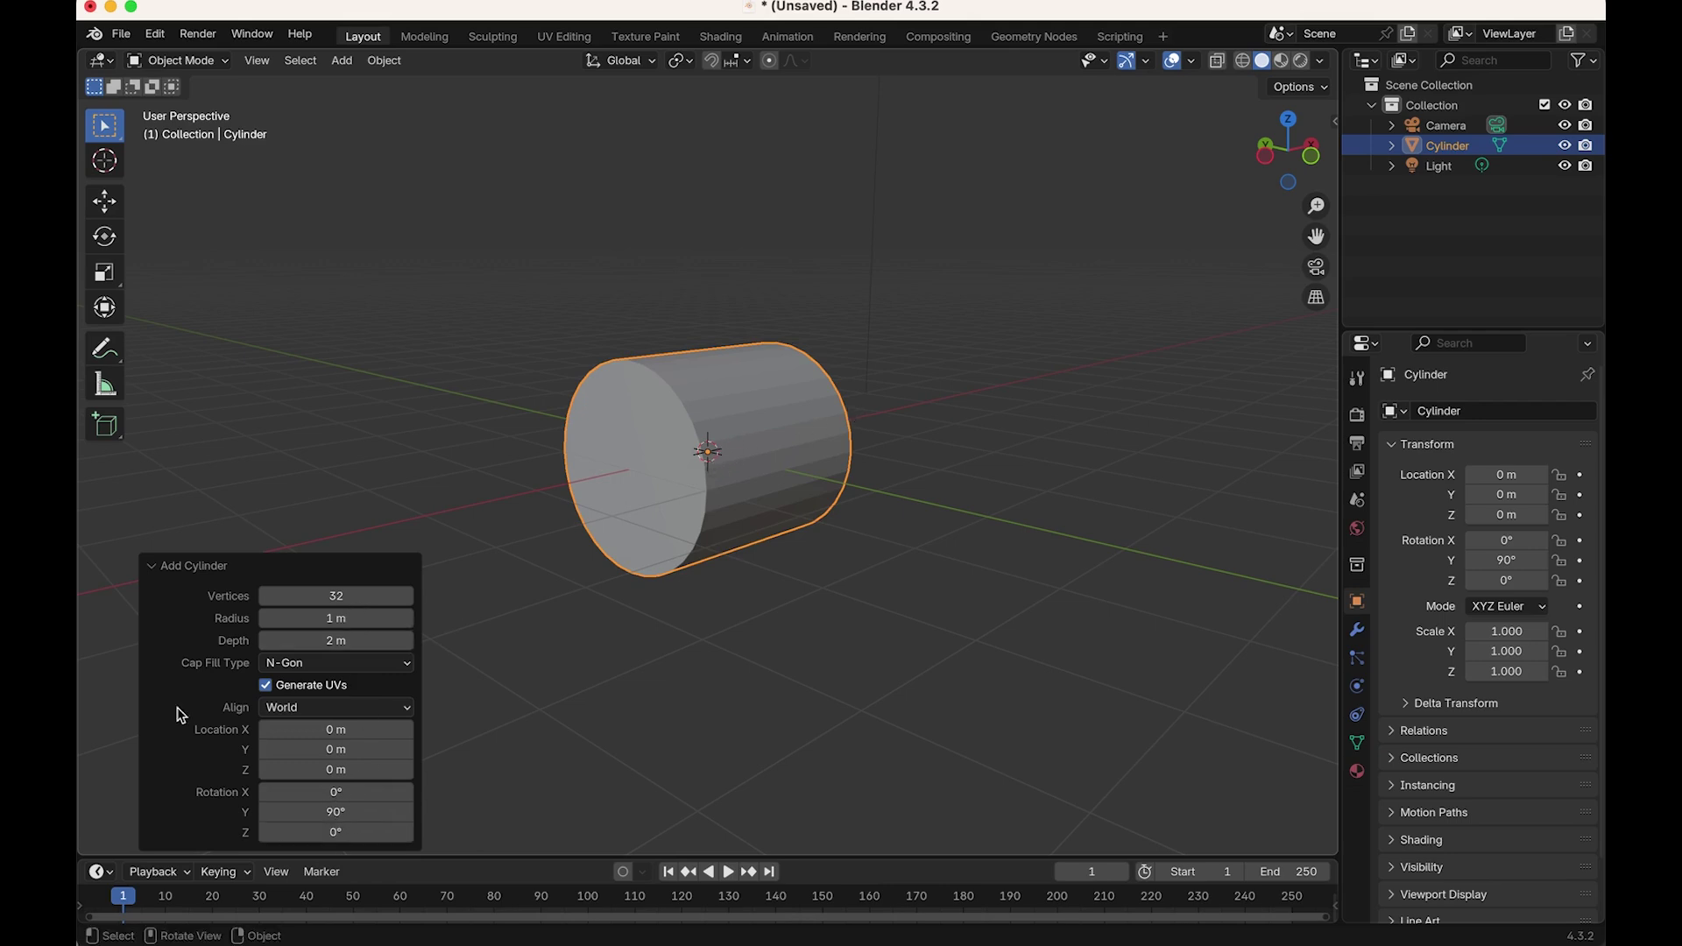
Step: Flatten the cylinder into a thin disc by setting its depth to 0.25 m
drag(363, 641, 250, 631)
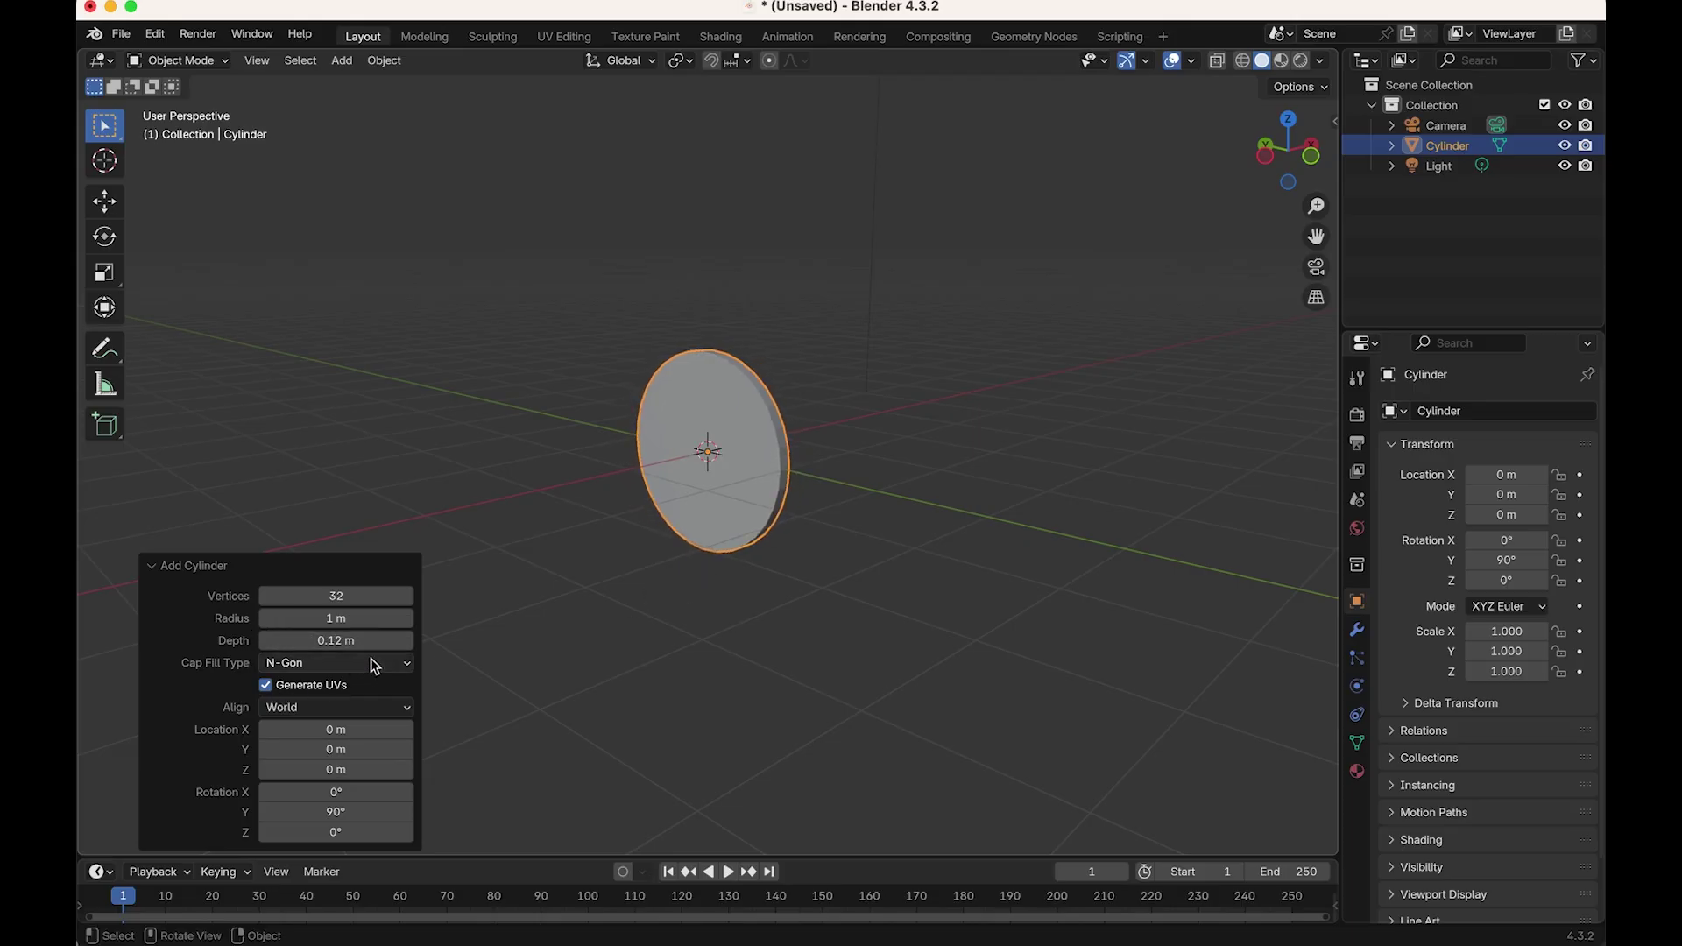
click(340, 640)
key(BackSpace)
text(.2)
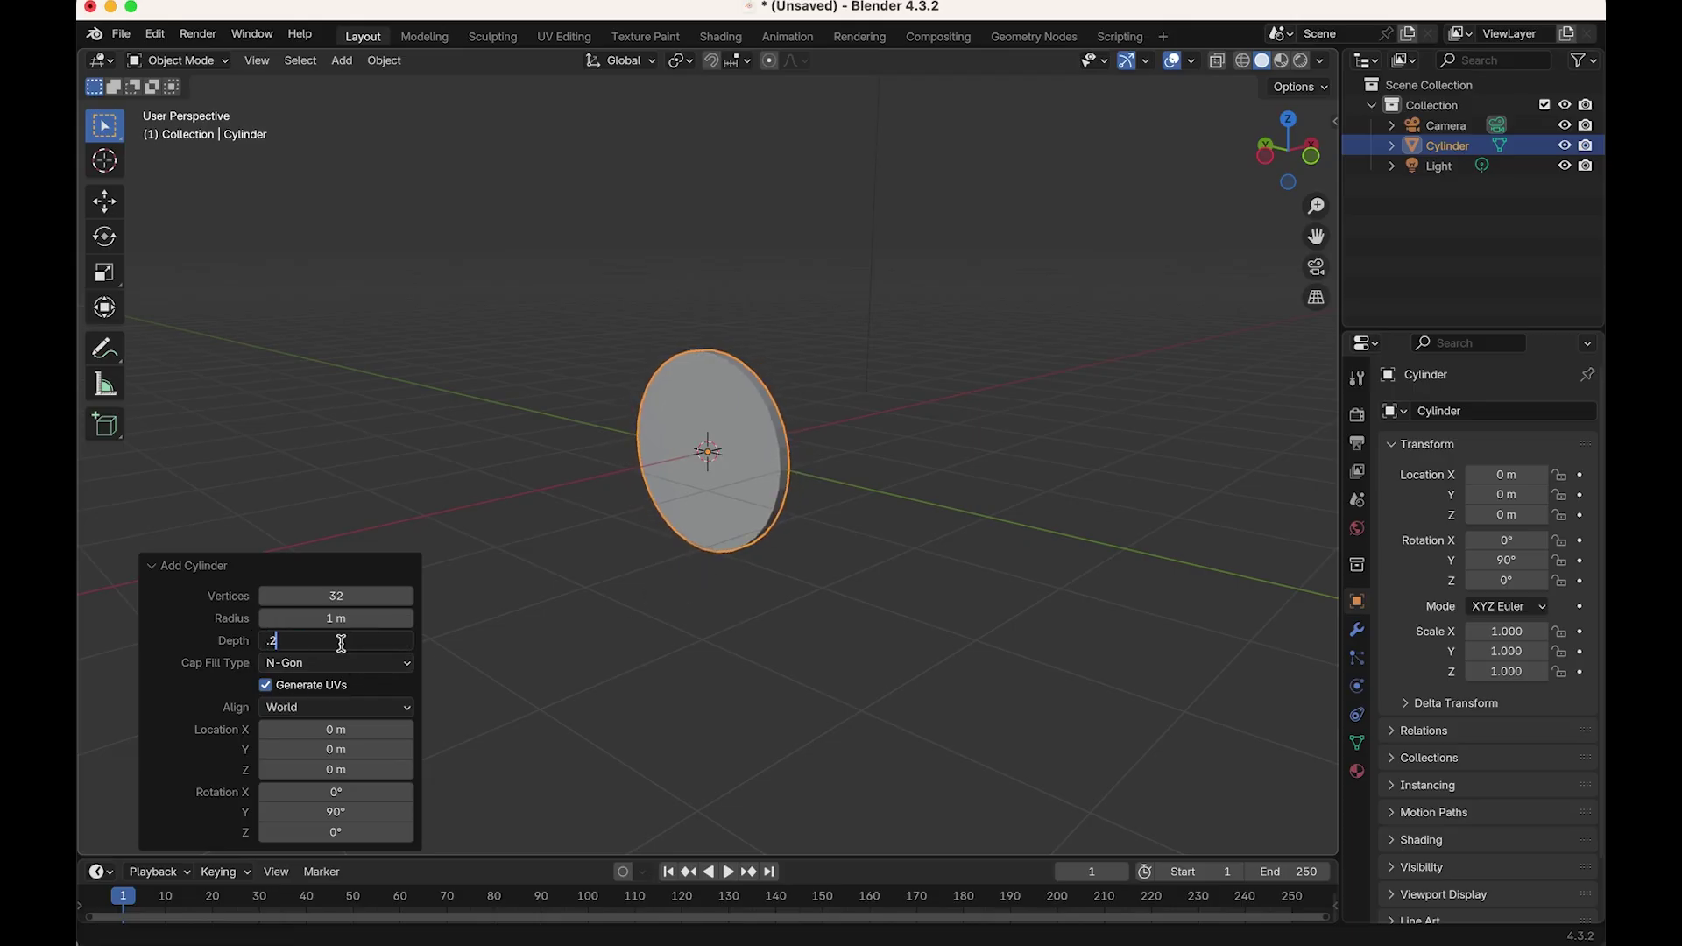
text(5)
key(Return)
Step: Try 86 vertices for the disc and restore its vertex count to 32
scroll(755, 486, up, 2)
scroll(949, 455, up, 1)
scroll(844, 458, down, 2)
scroll(843, 450, up, 3)
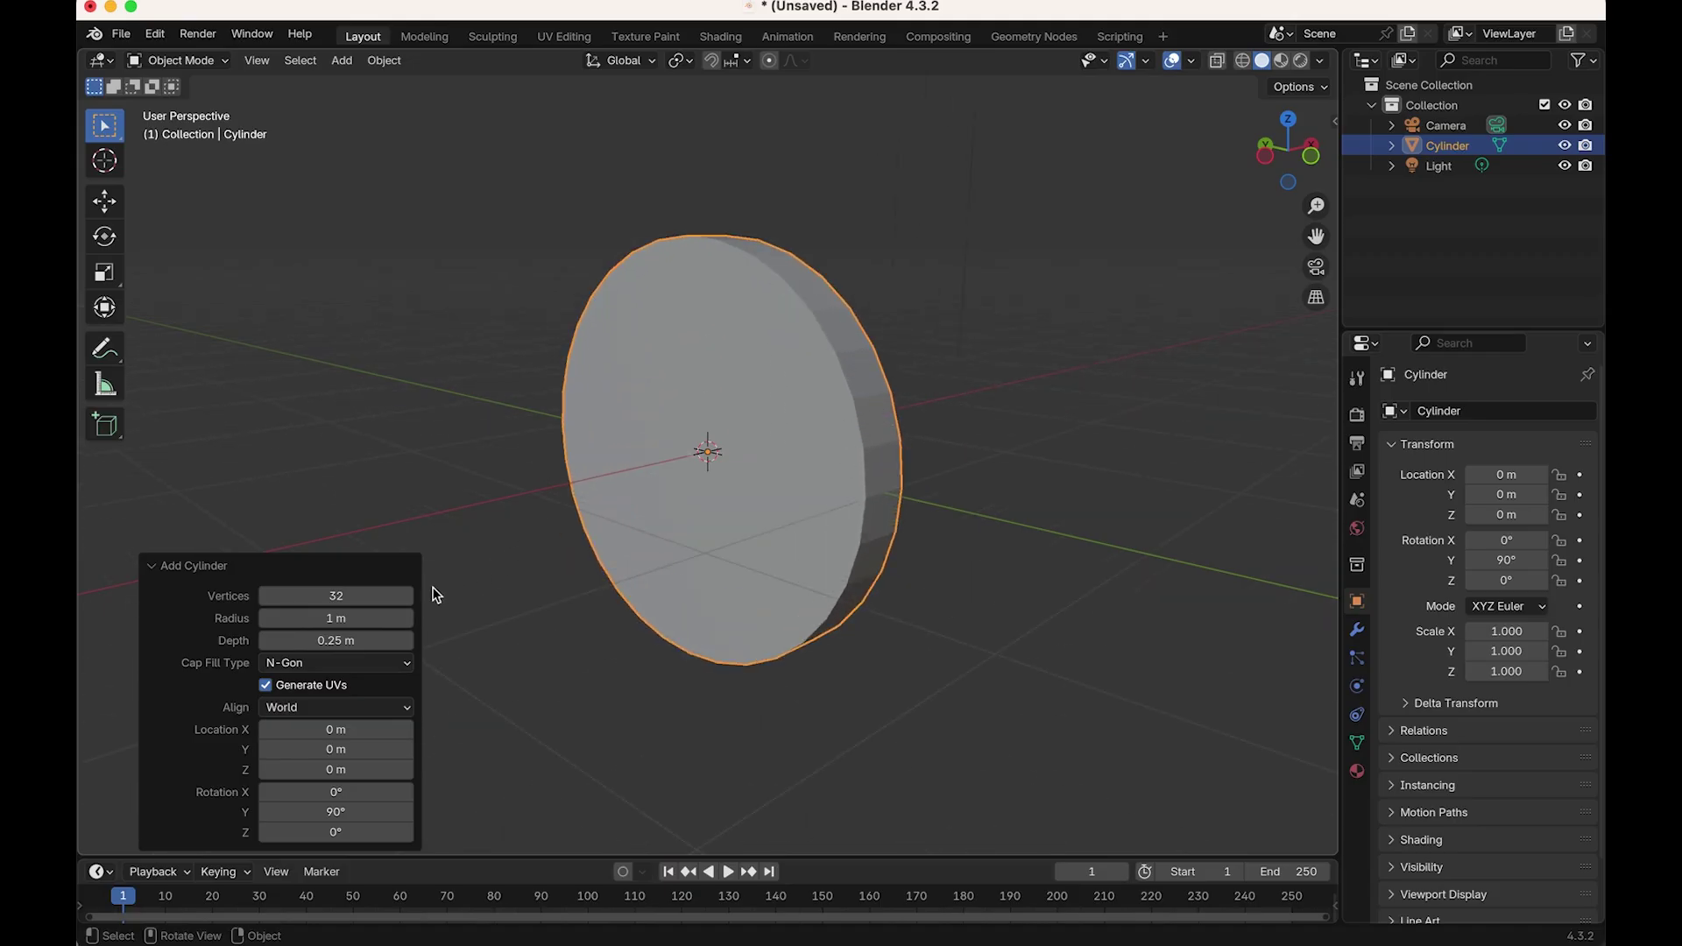
drag(405, 595, 433, 596)
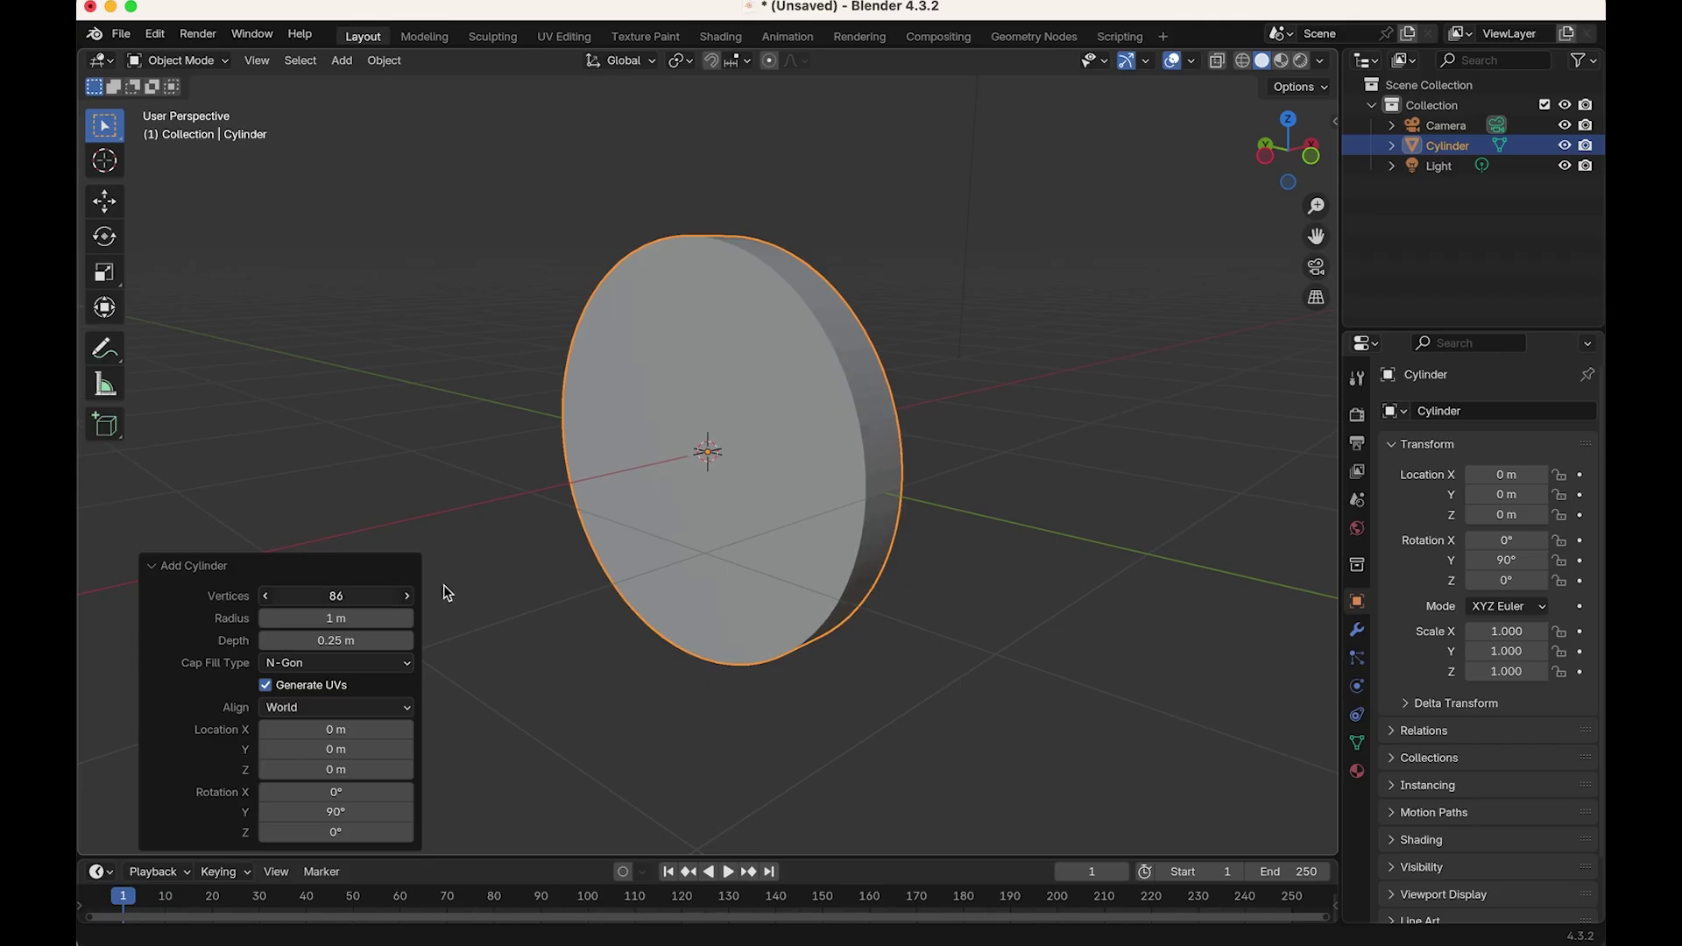
click(375, 597)
text(32)
key(Return)
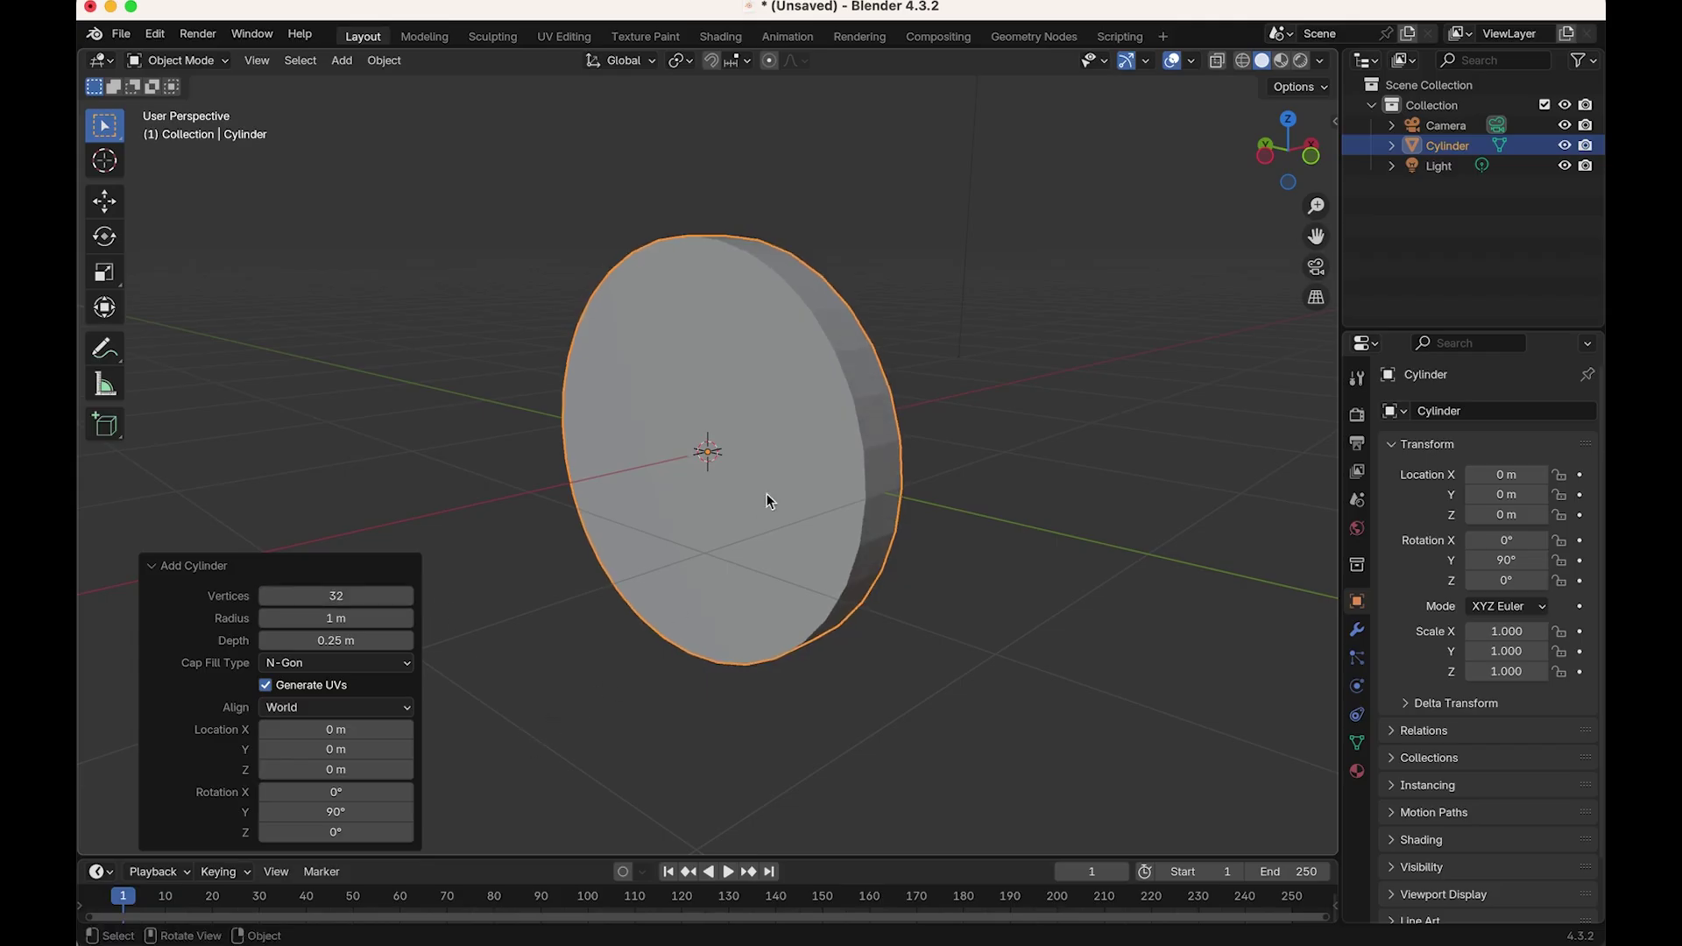
Step: Apply Shade Smooth to the disc
click(687, 727)
click(768, 523)
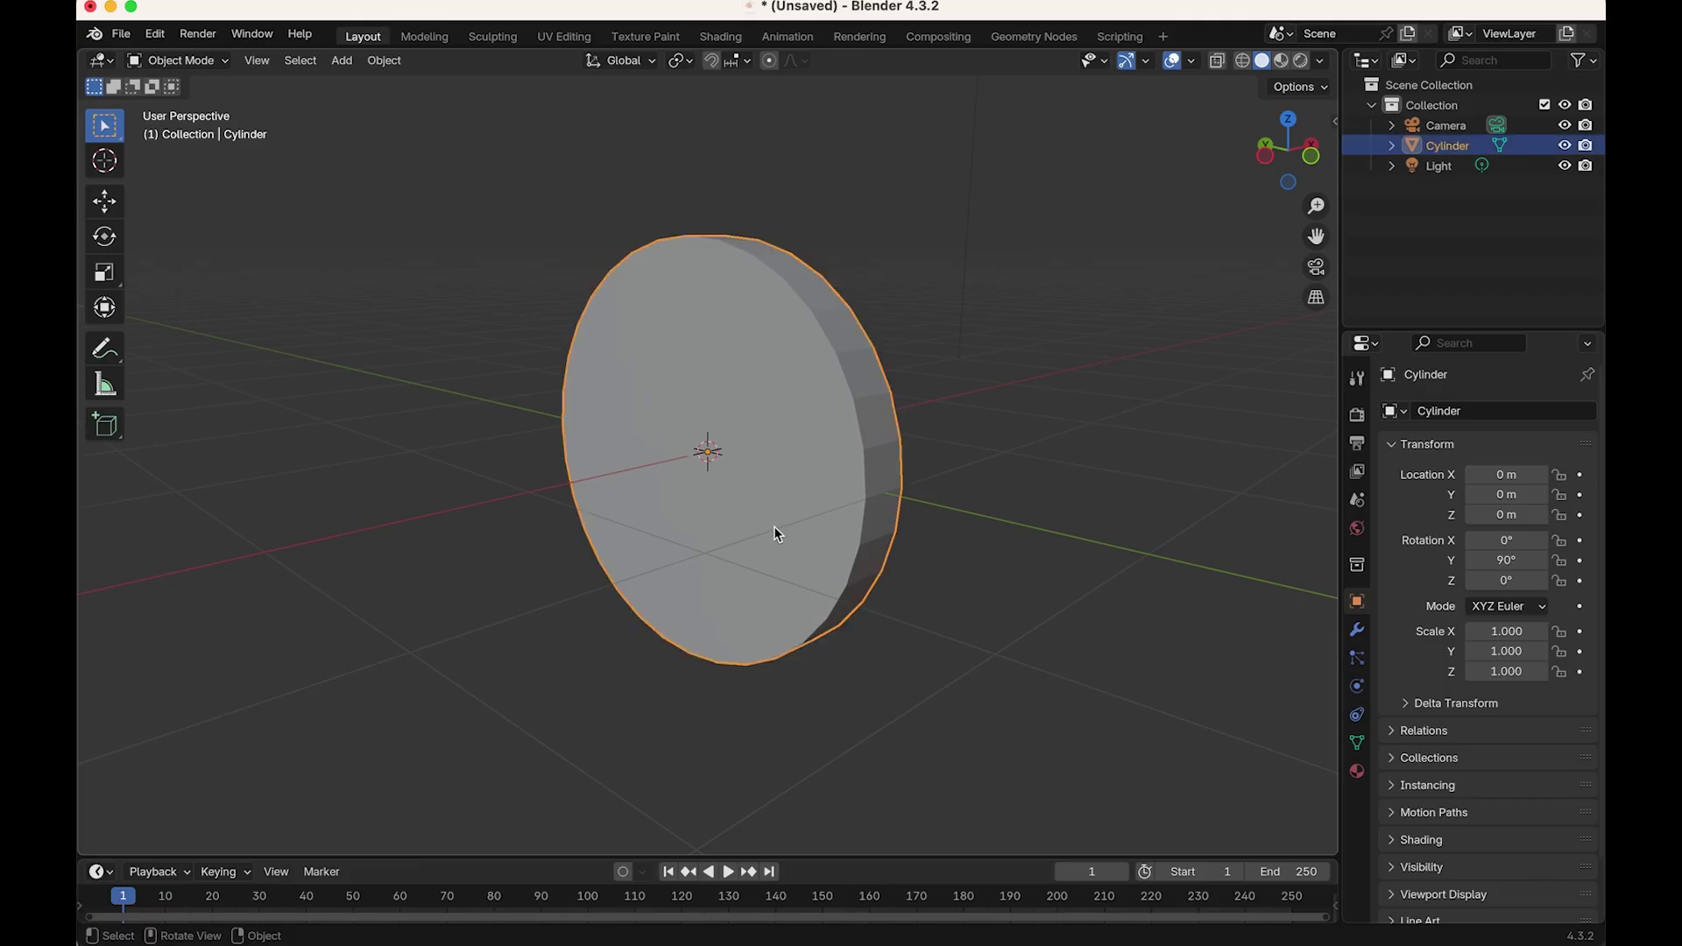
right_click(774, 525)
click(774, 527)
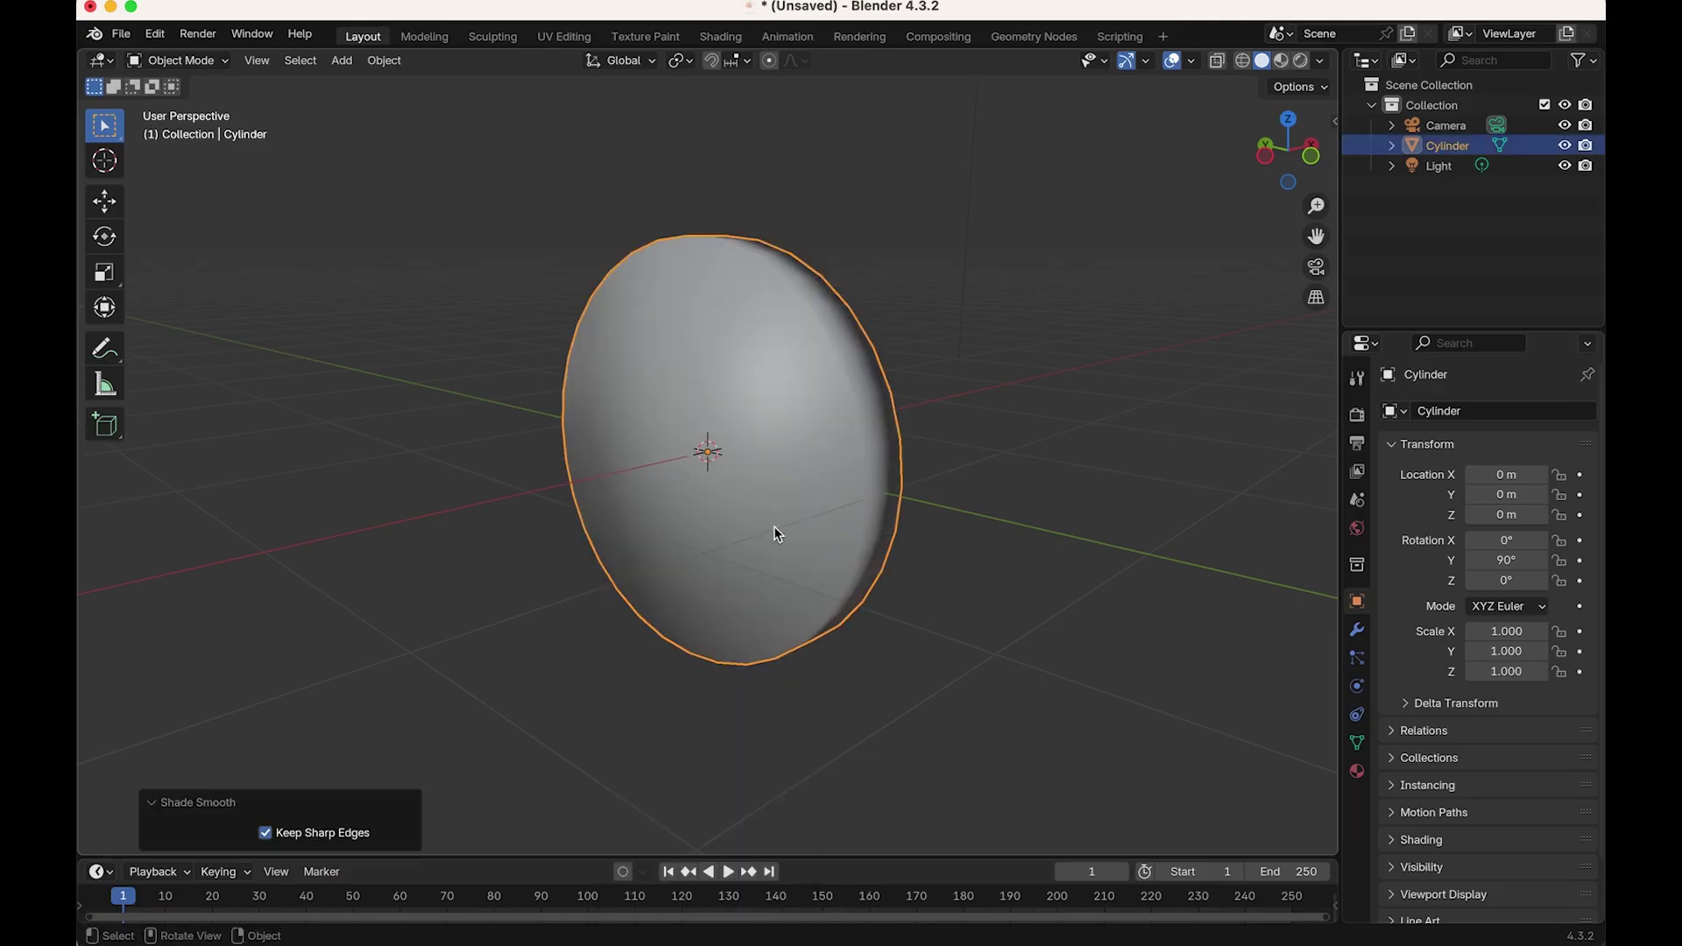
Step: Apply Shade Auto Smooth to the disc and deselect it
right_click(806, 485)
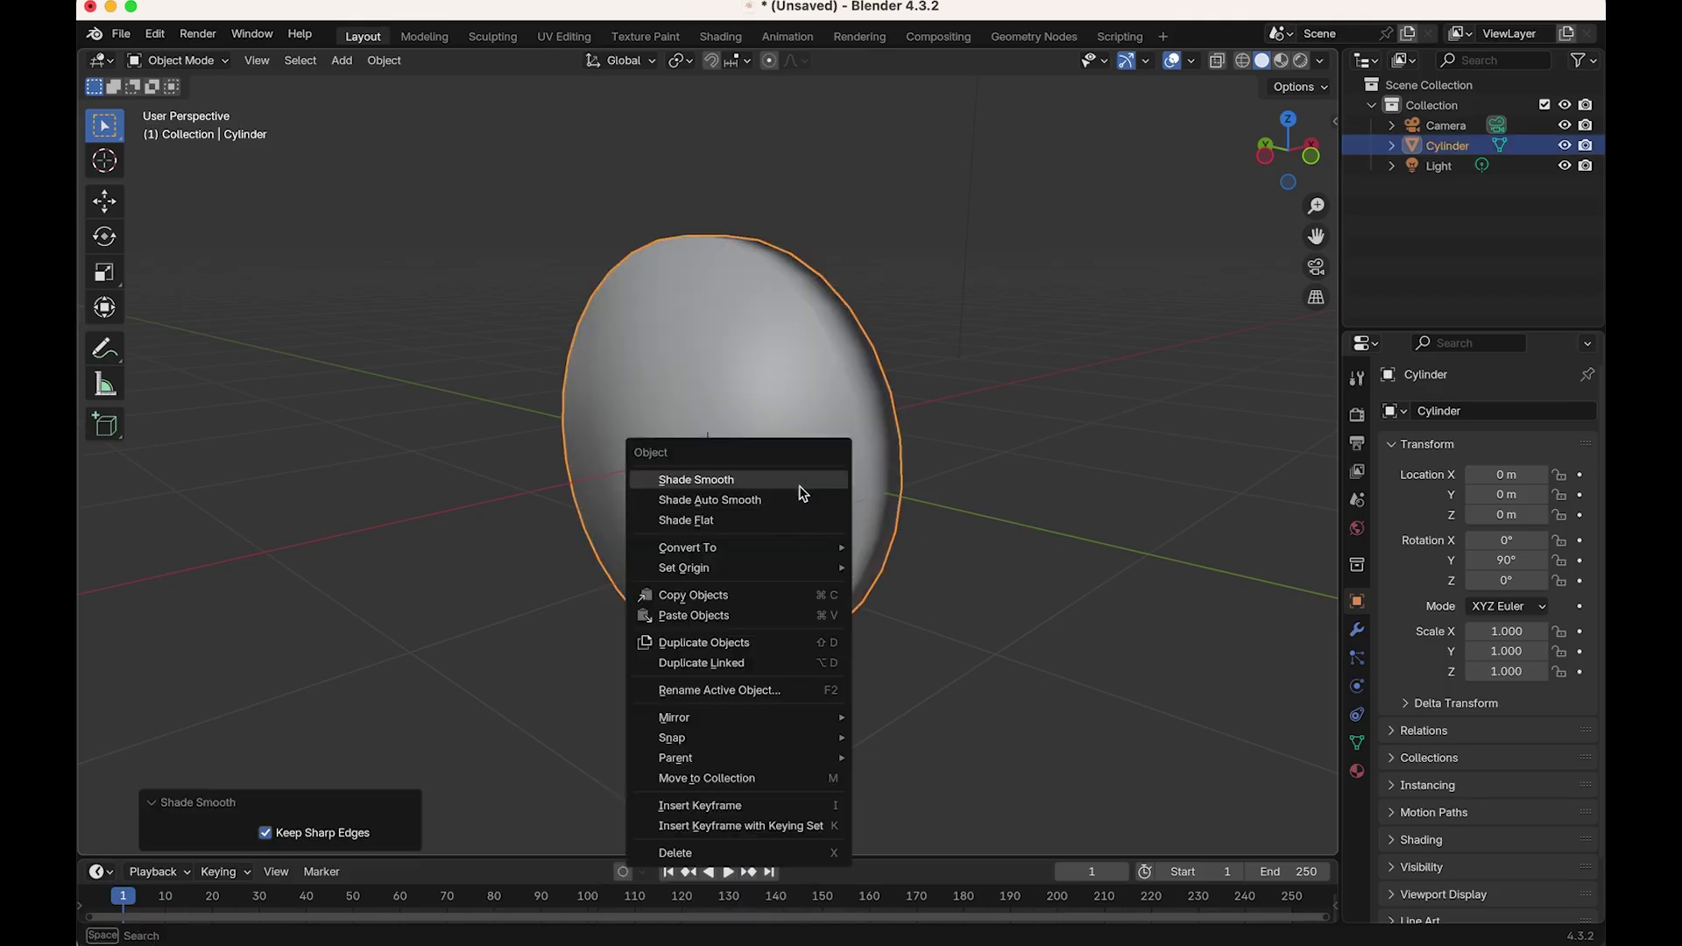
click(774, 508)
click(1016, 571)
scroll(932, 507, up, 3)
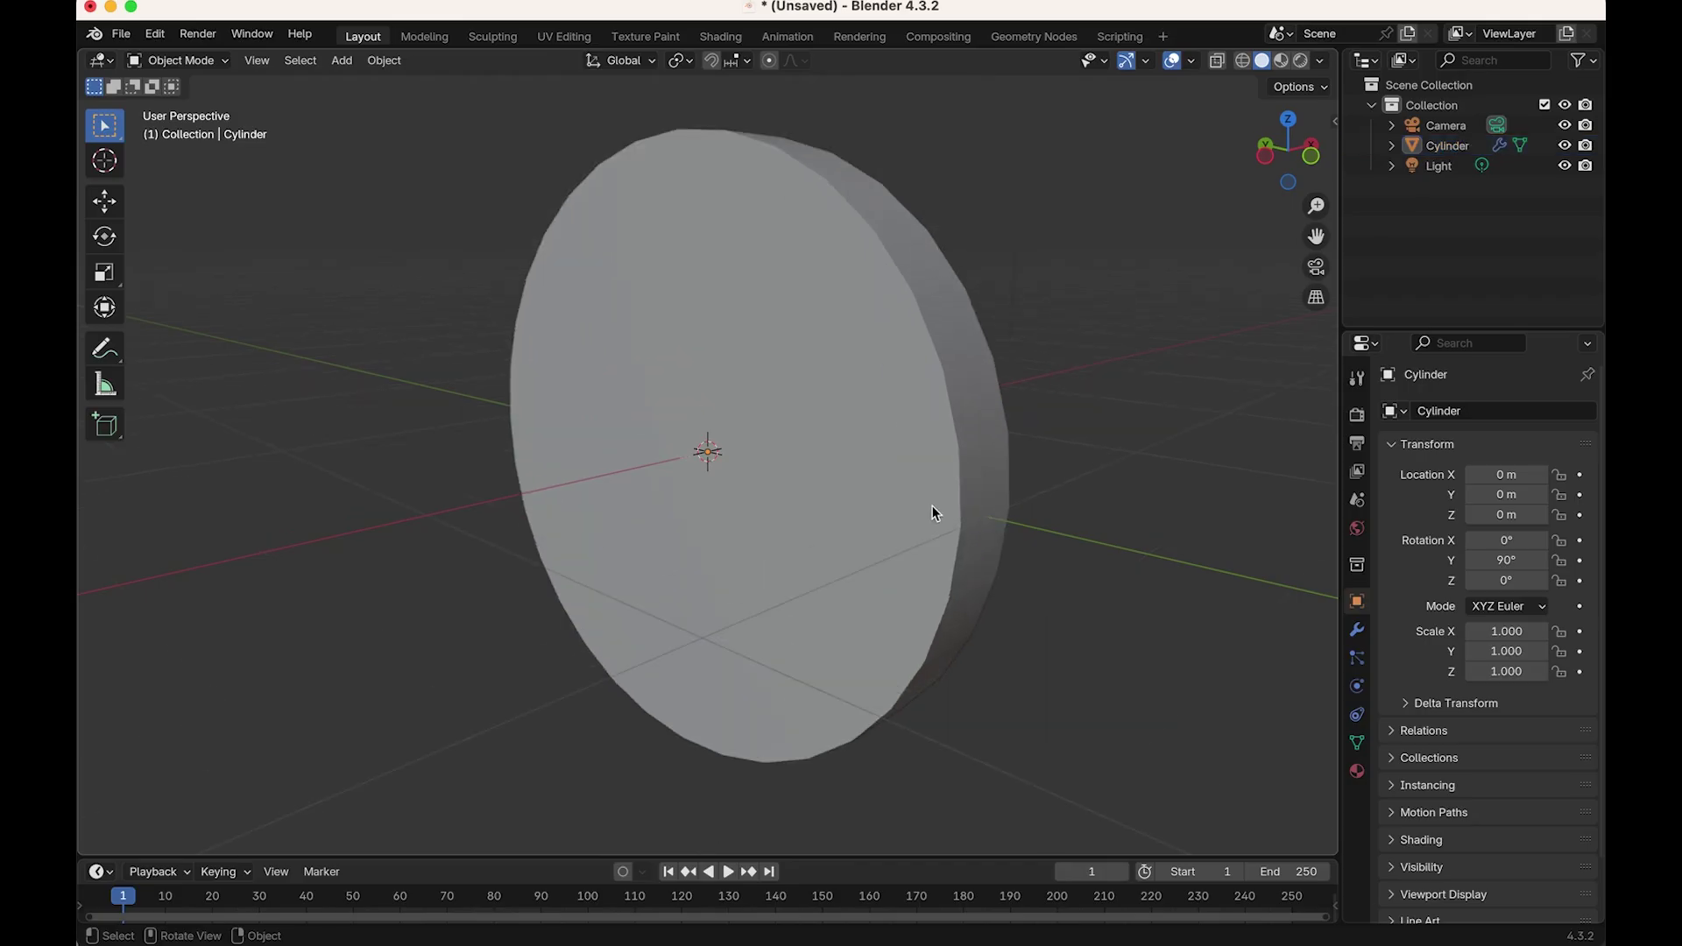
Step: Examine the auto-smoothed disc's rim and flat face from several distances and angles
right_click(932, 507)
scroll(976, 492, down, 5)
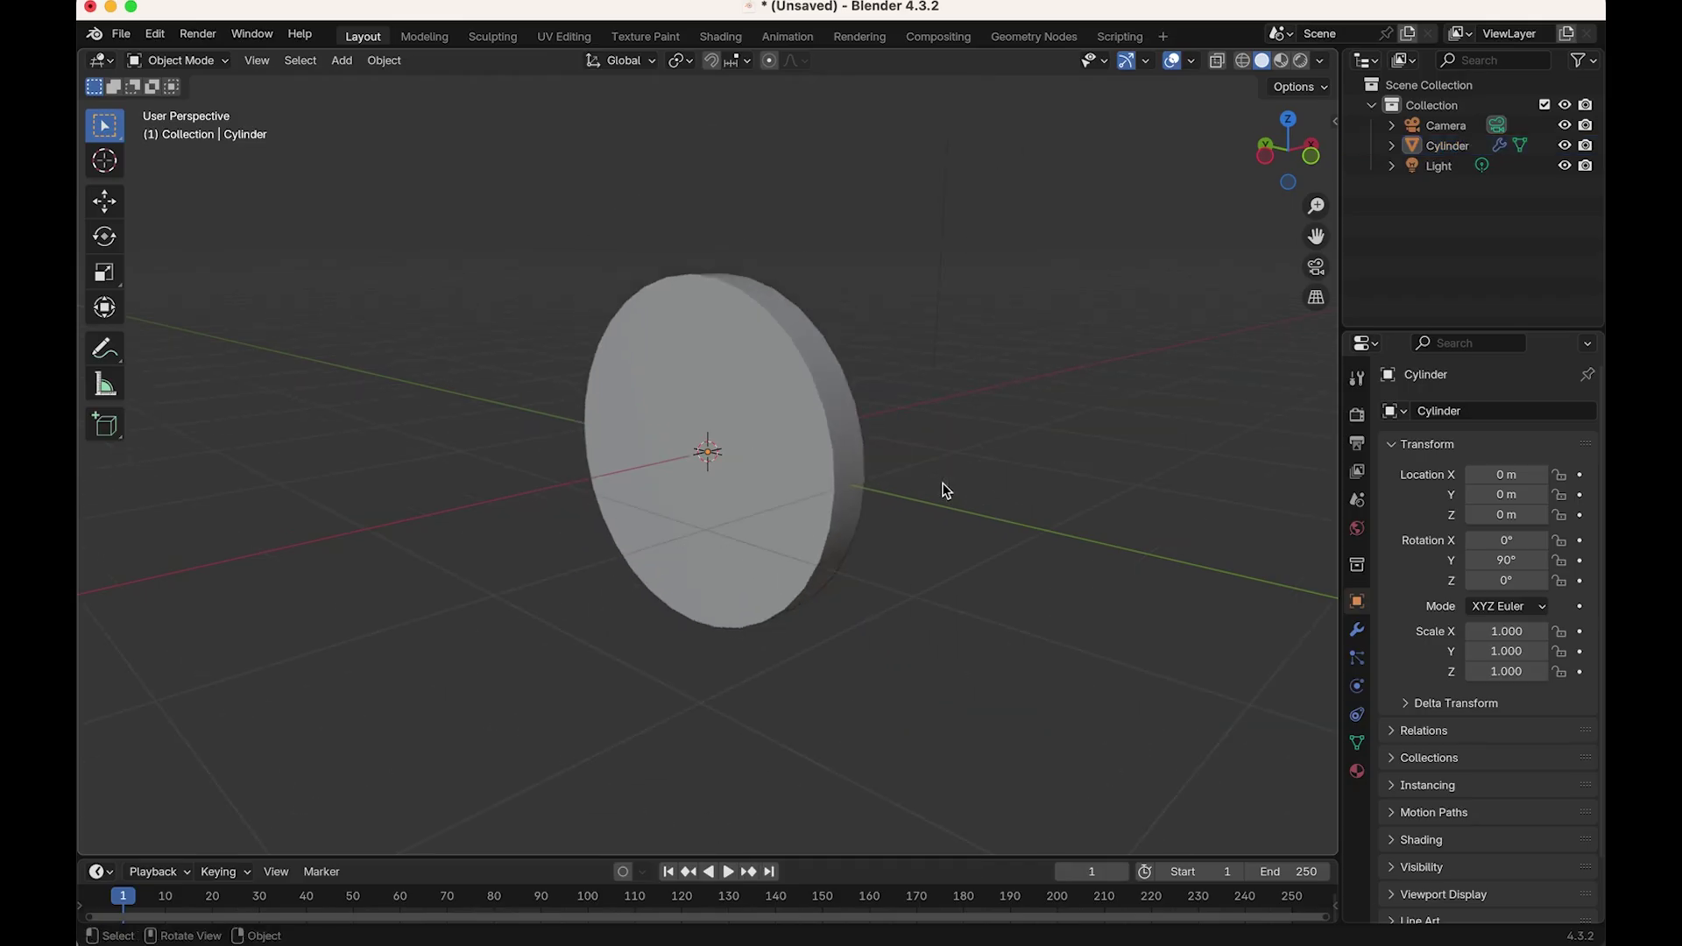
scroll(946, 491, up, 1)
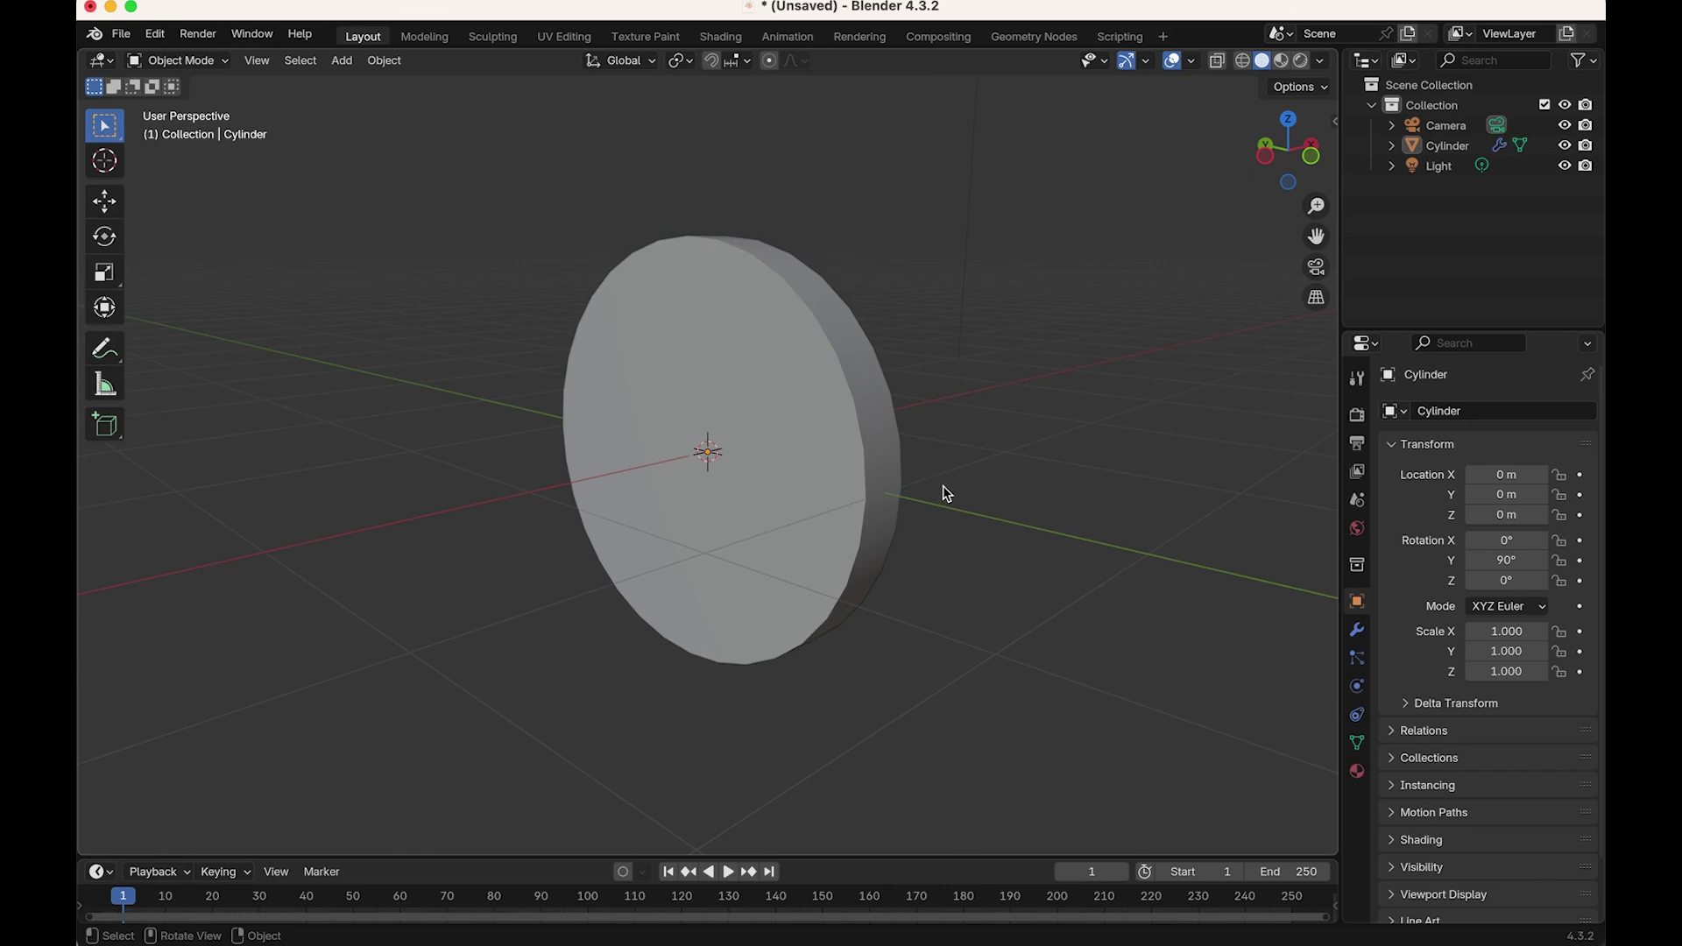
scroll(887, 531, up, 1)
scroll(886, 531, down, 2)
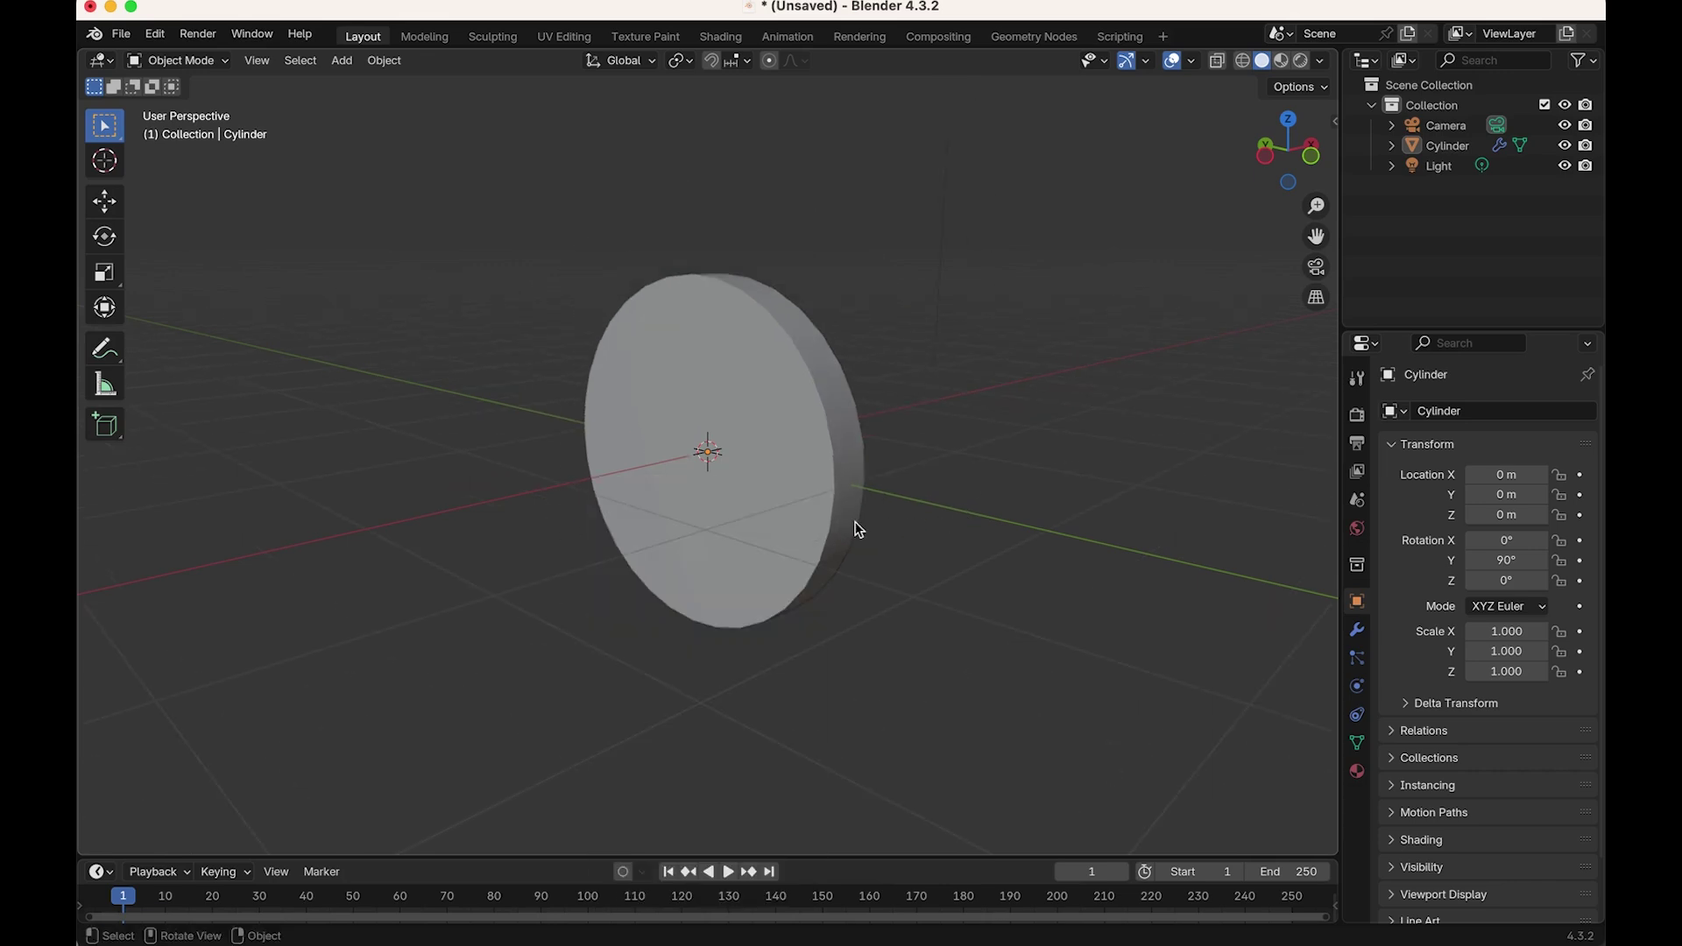
click(758, 526)
middle_drag(759, 526, 853, 486)
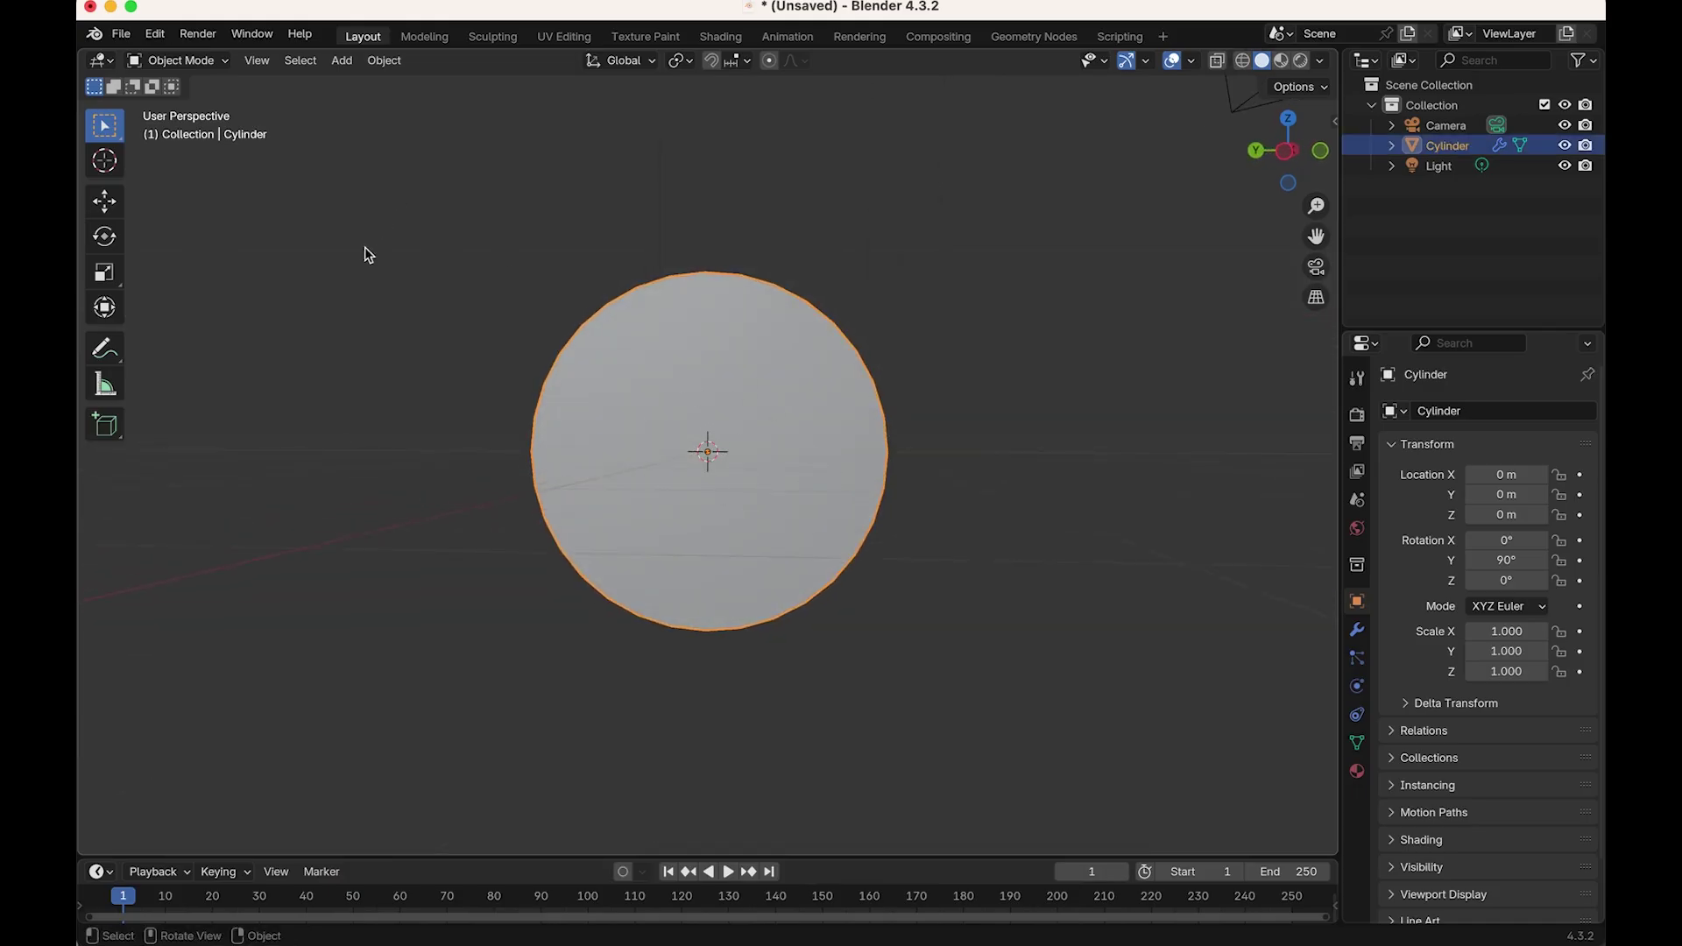
right_click(693, 441)
middle_drag(559, 254, 438, 403)
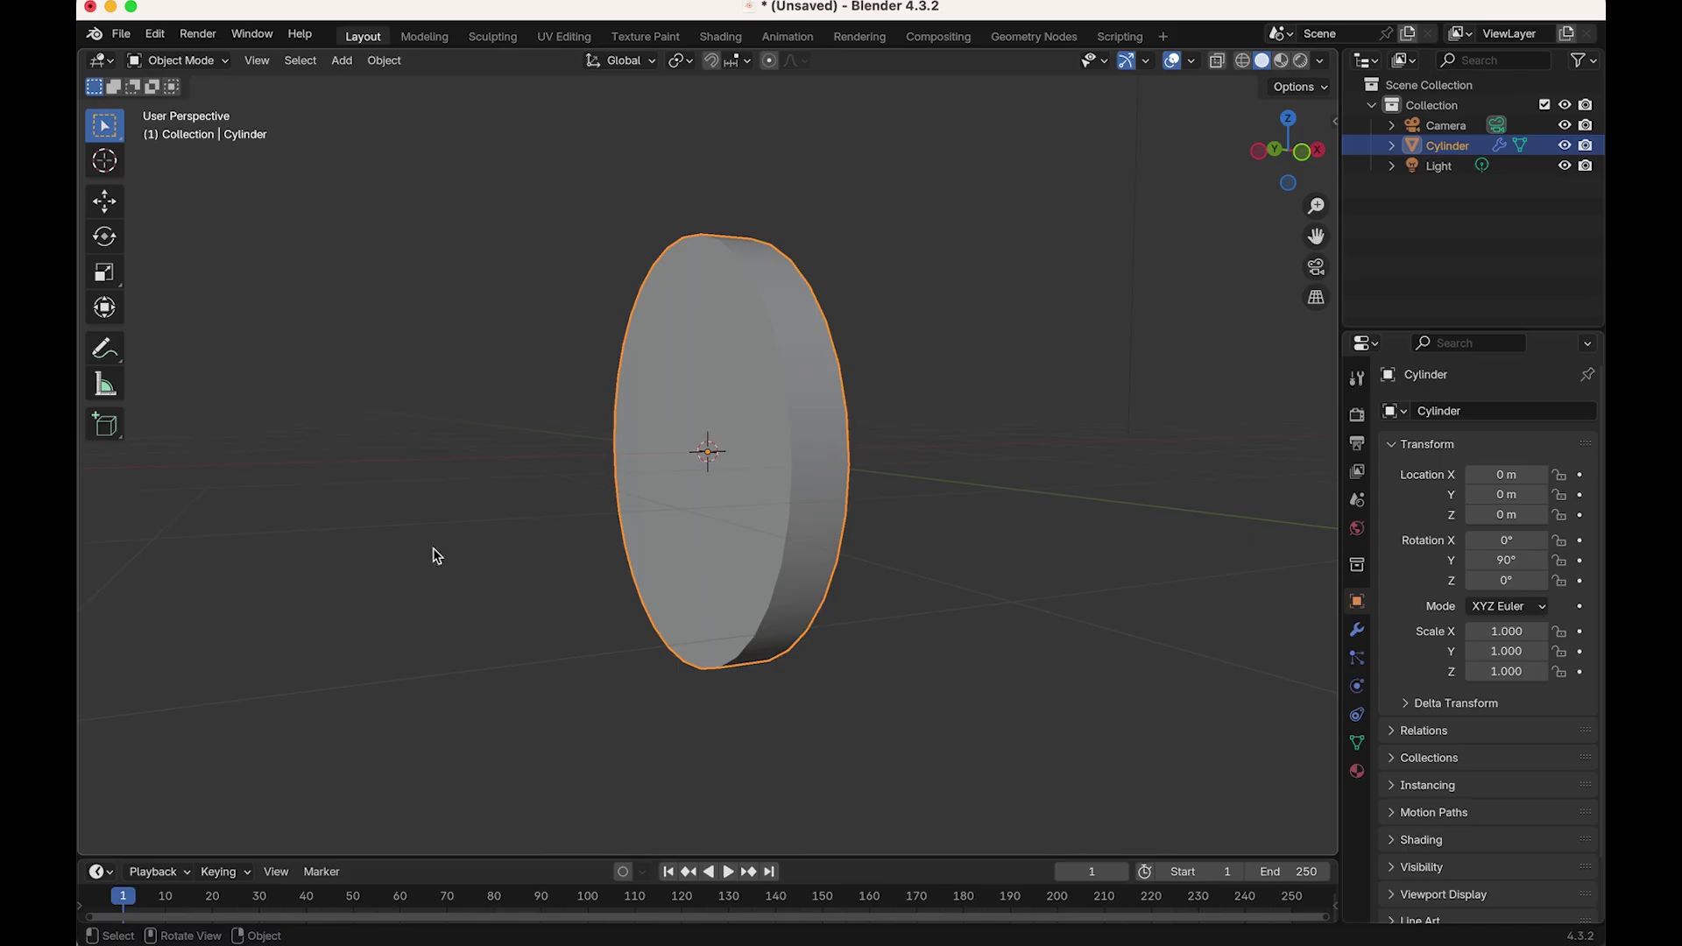
key(shift+a)
mouse_move(525, 536)
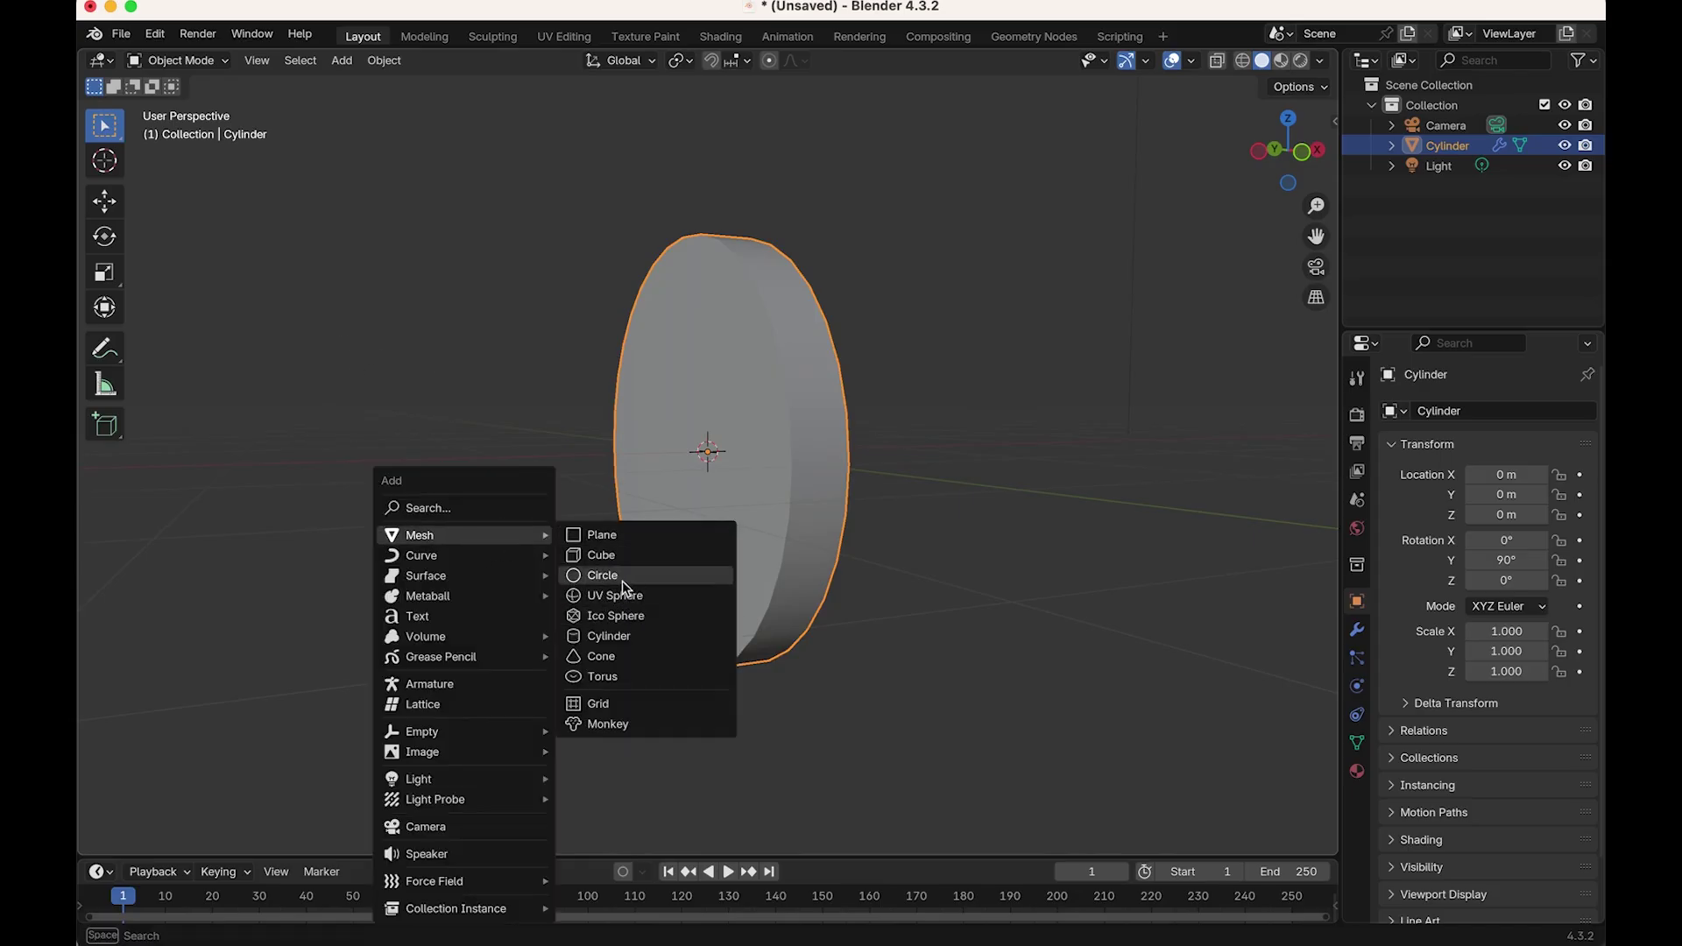
click(646, 636)
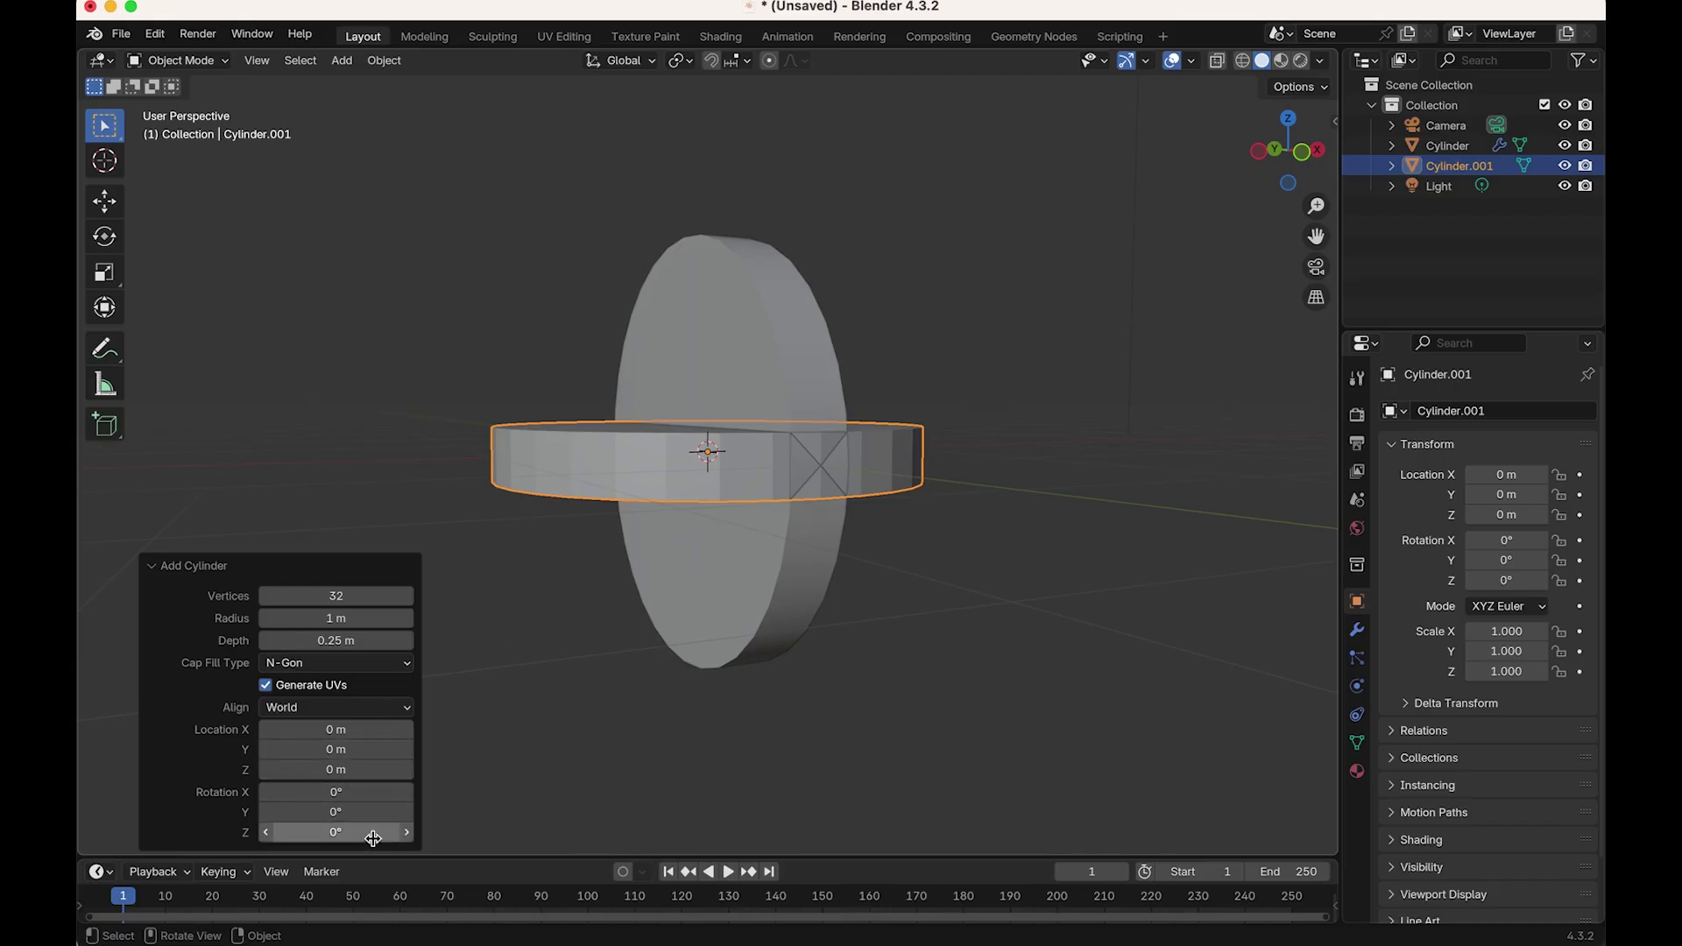
click(368, 810)
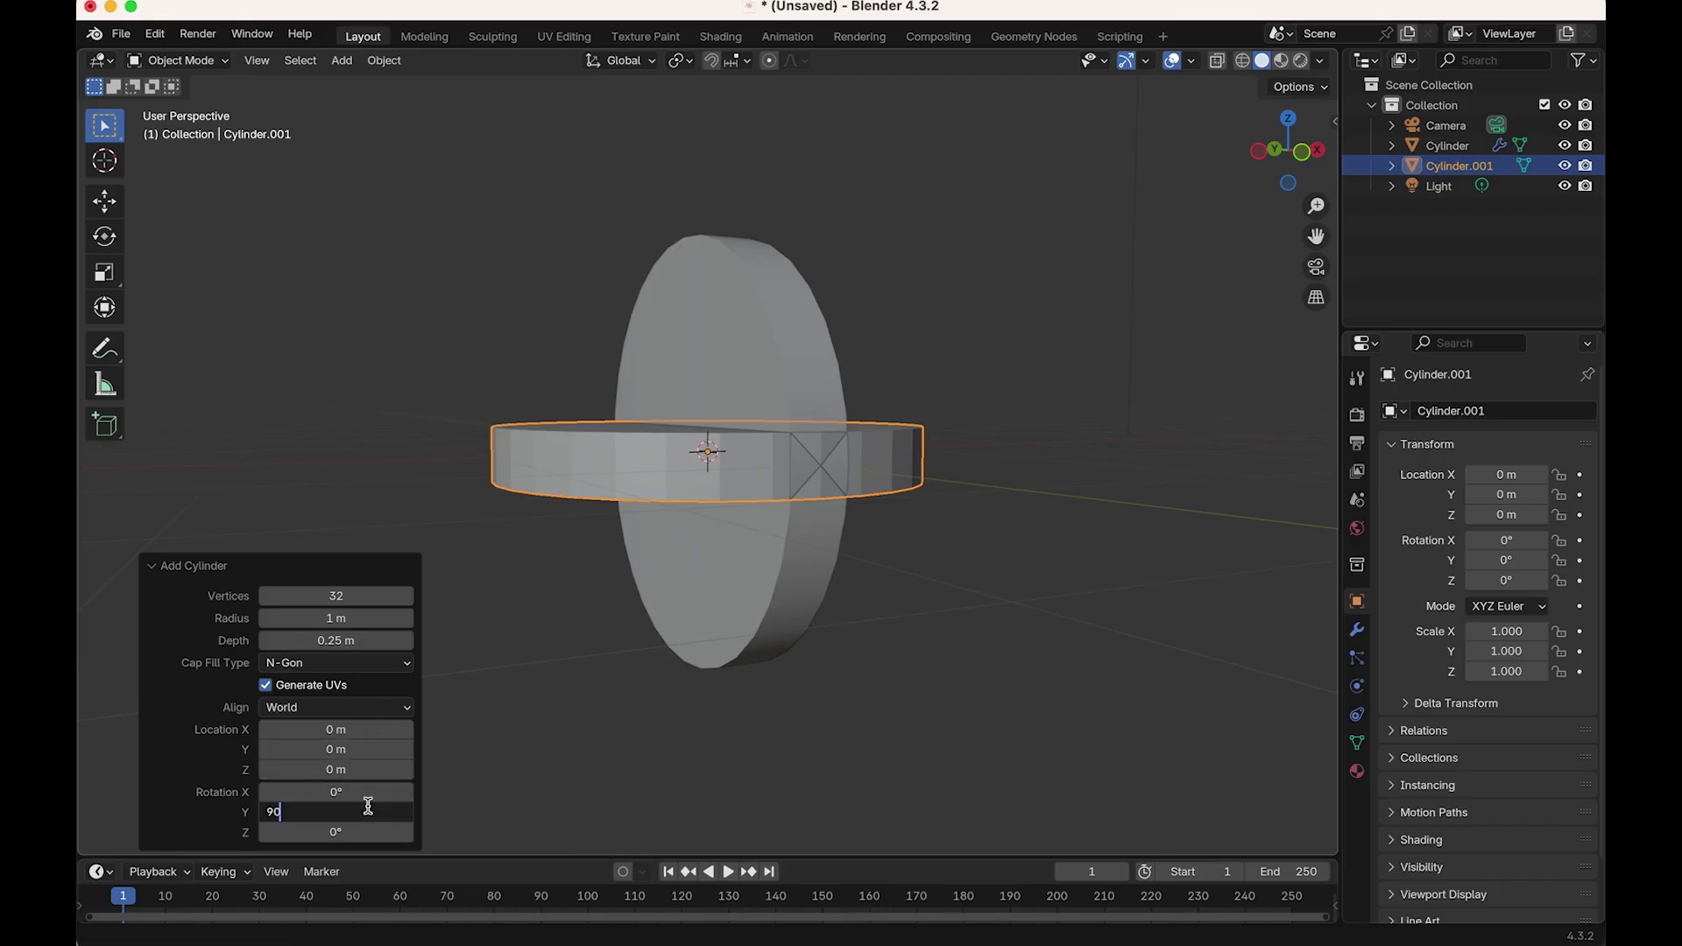
key(Return)
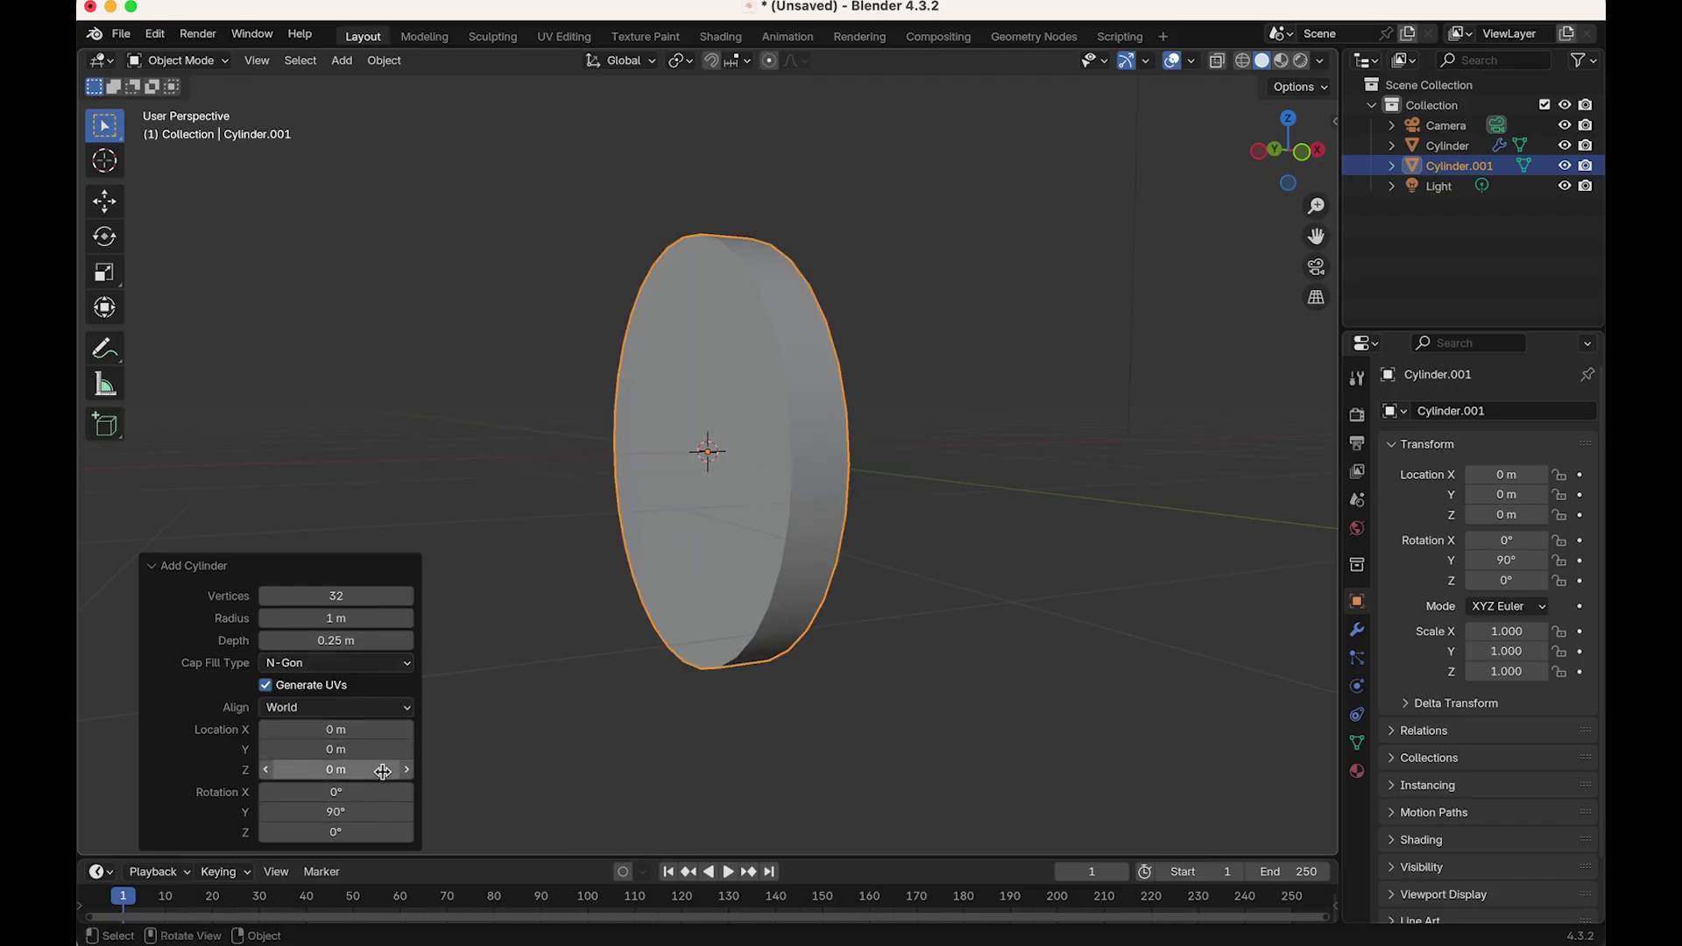
click(267, 772)
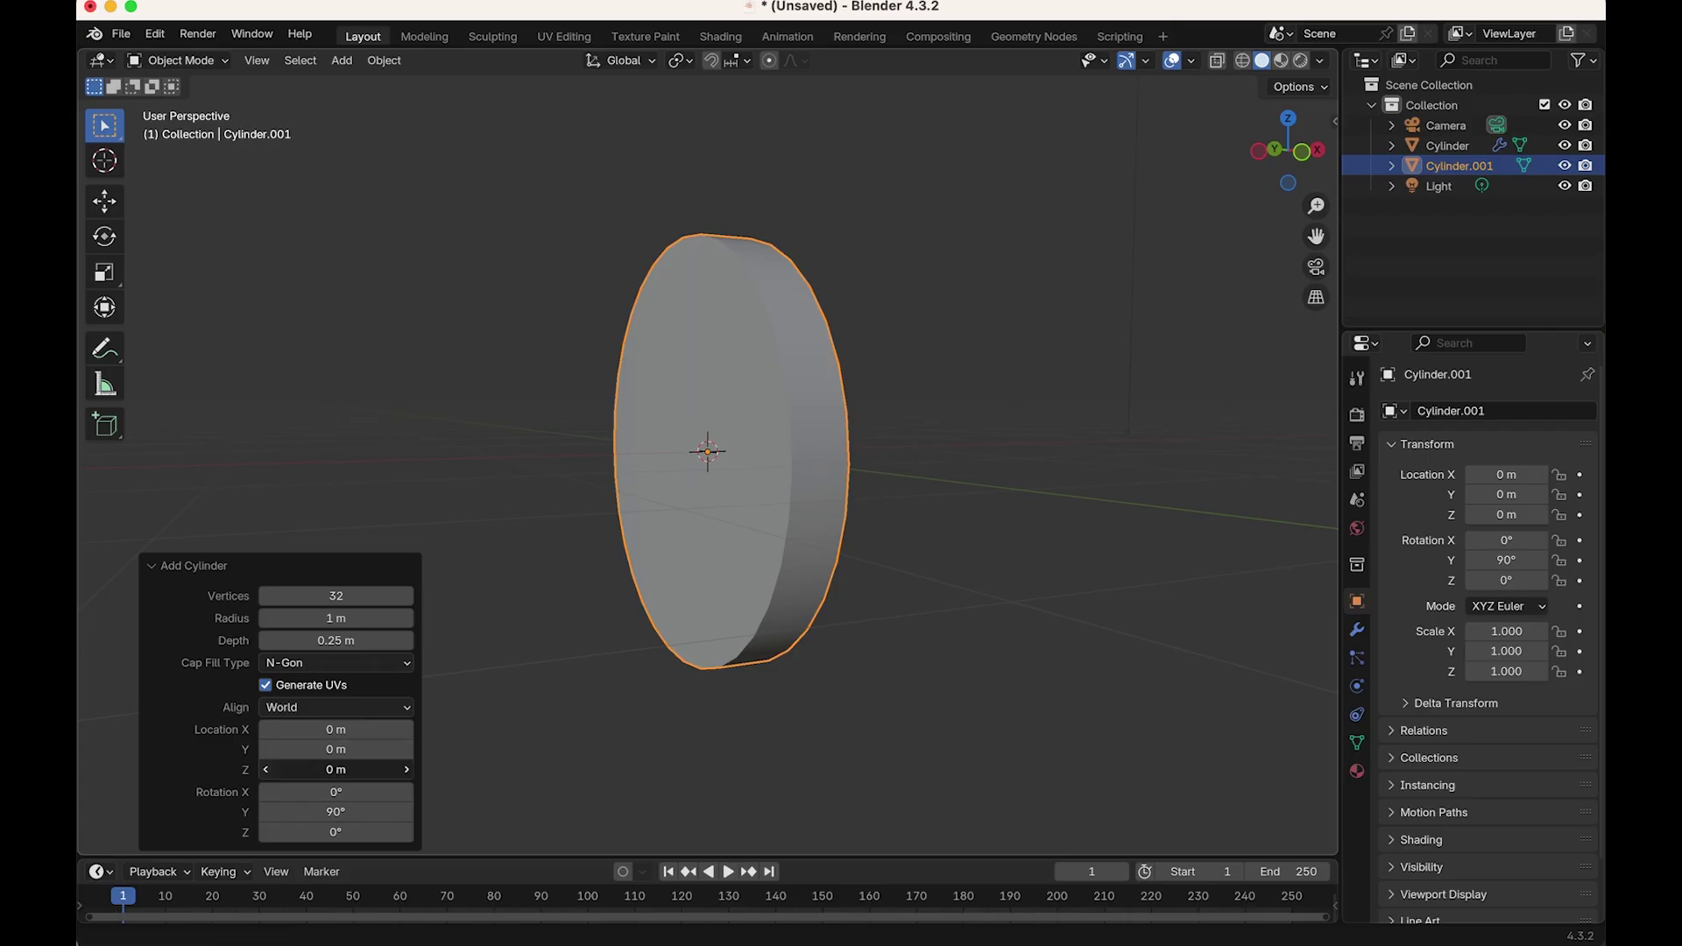
drag(267, 772, 196, 772)
key(super+z)
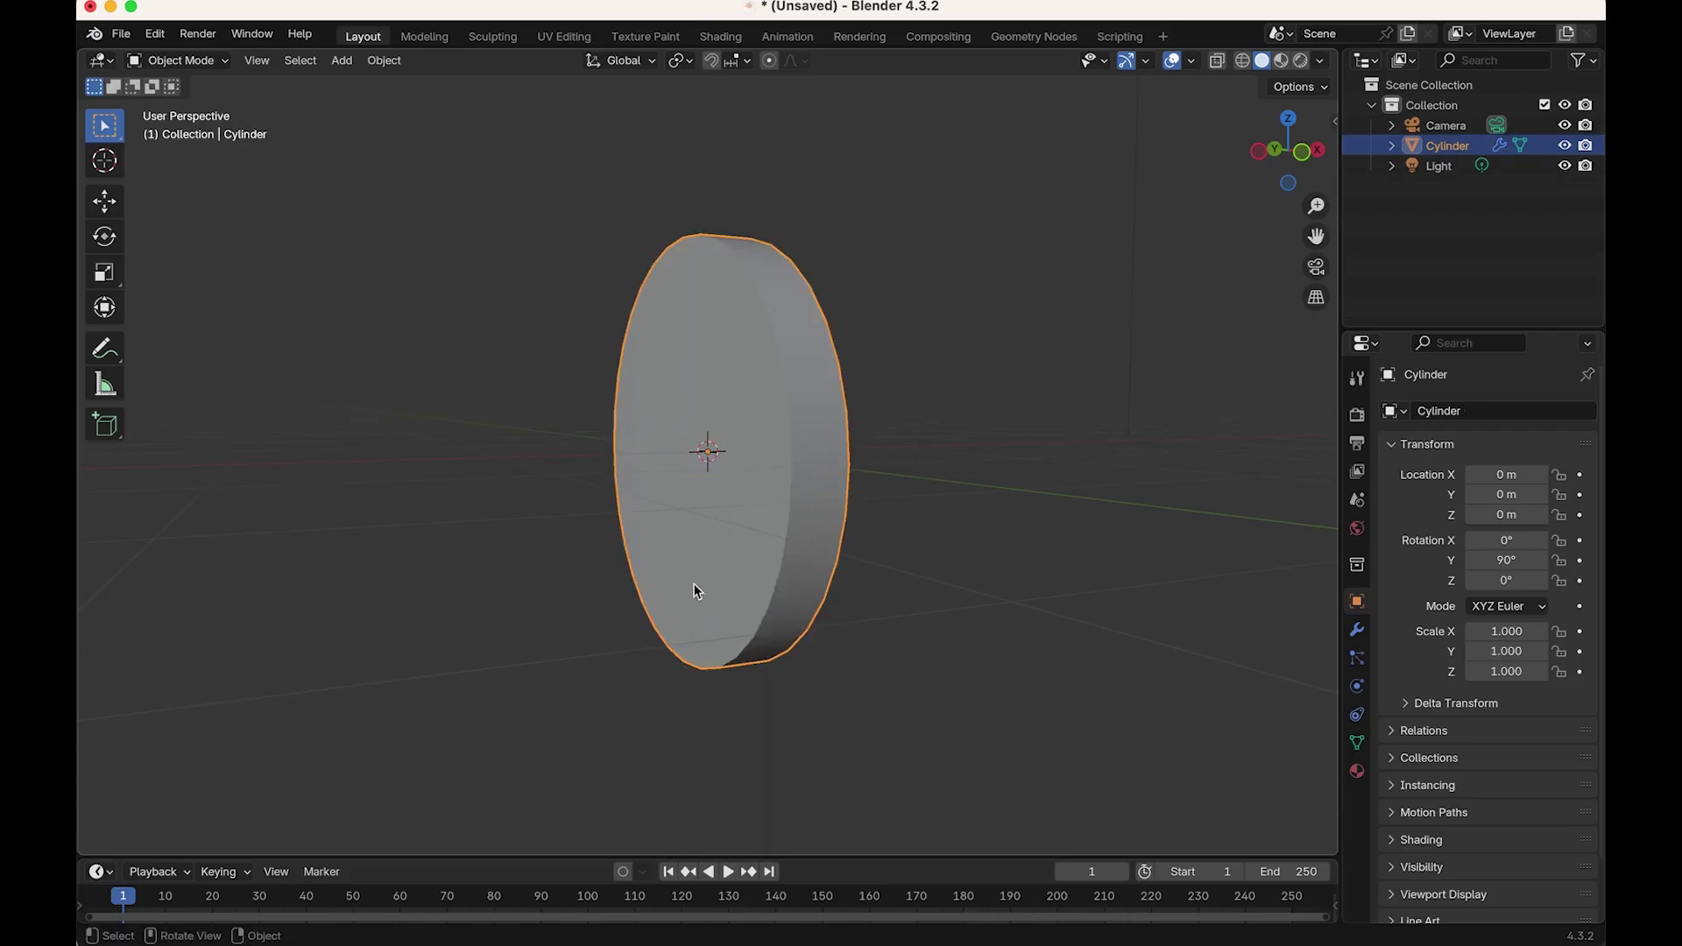
Step: Add a second cylinder mesh and set its Y rotation to 90° to align it with the disc
key(shift+a)
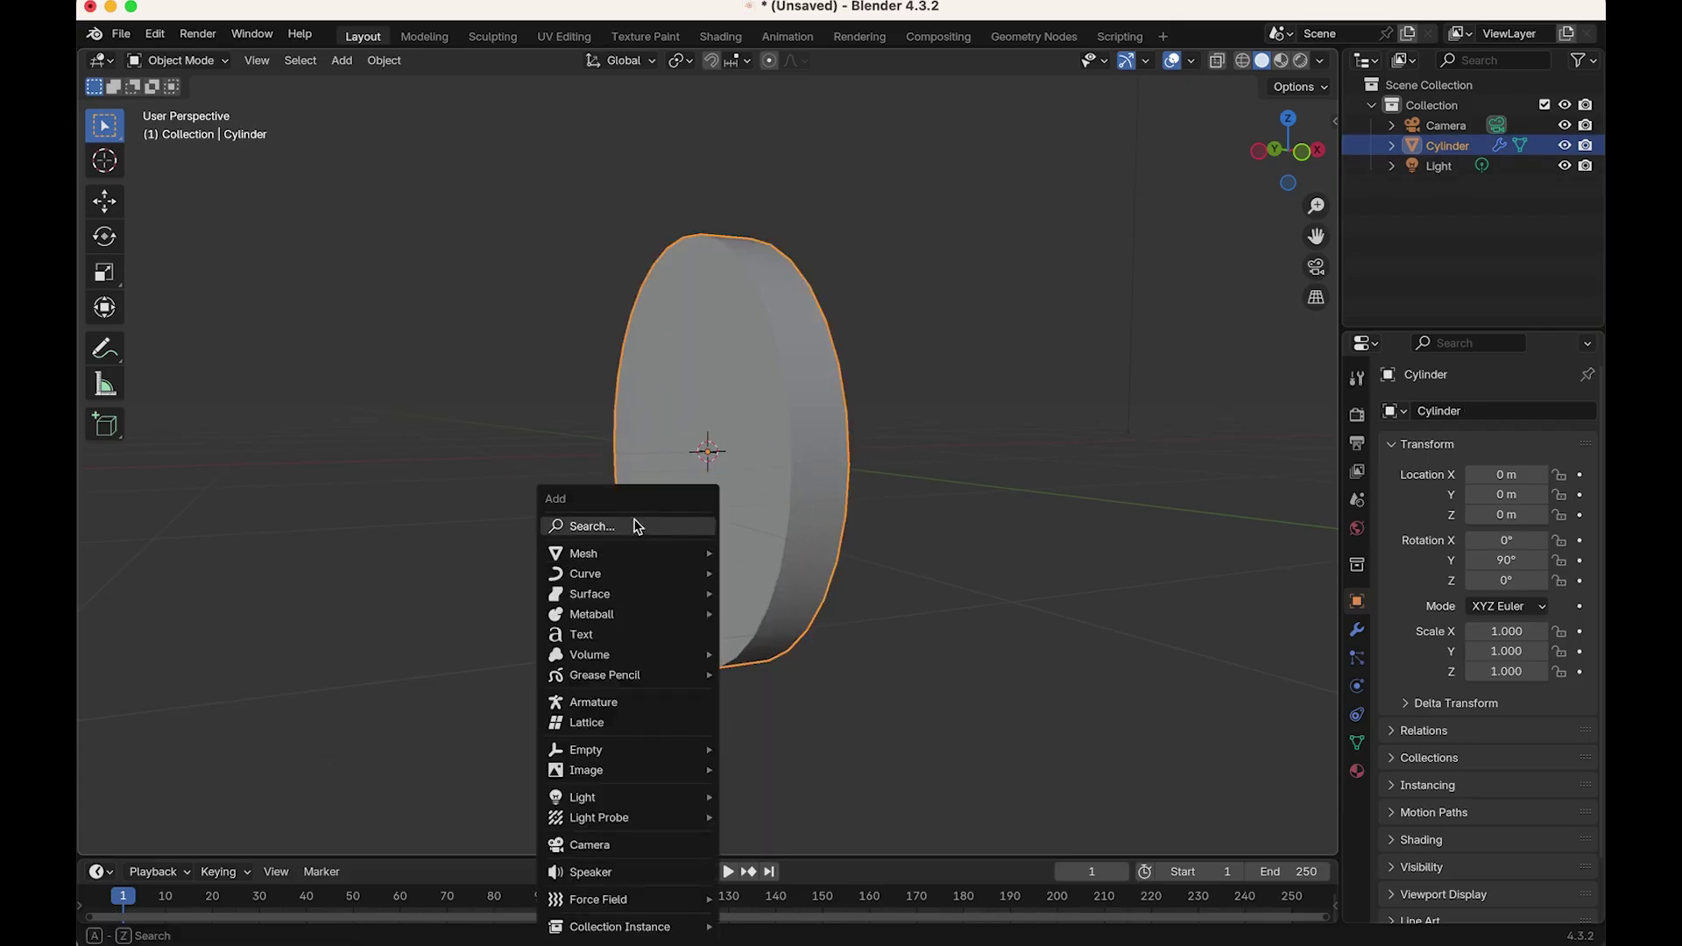
mouse_move(638, 553)
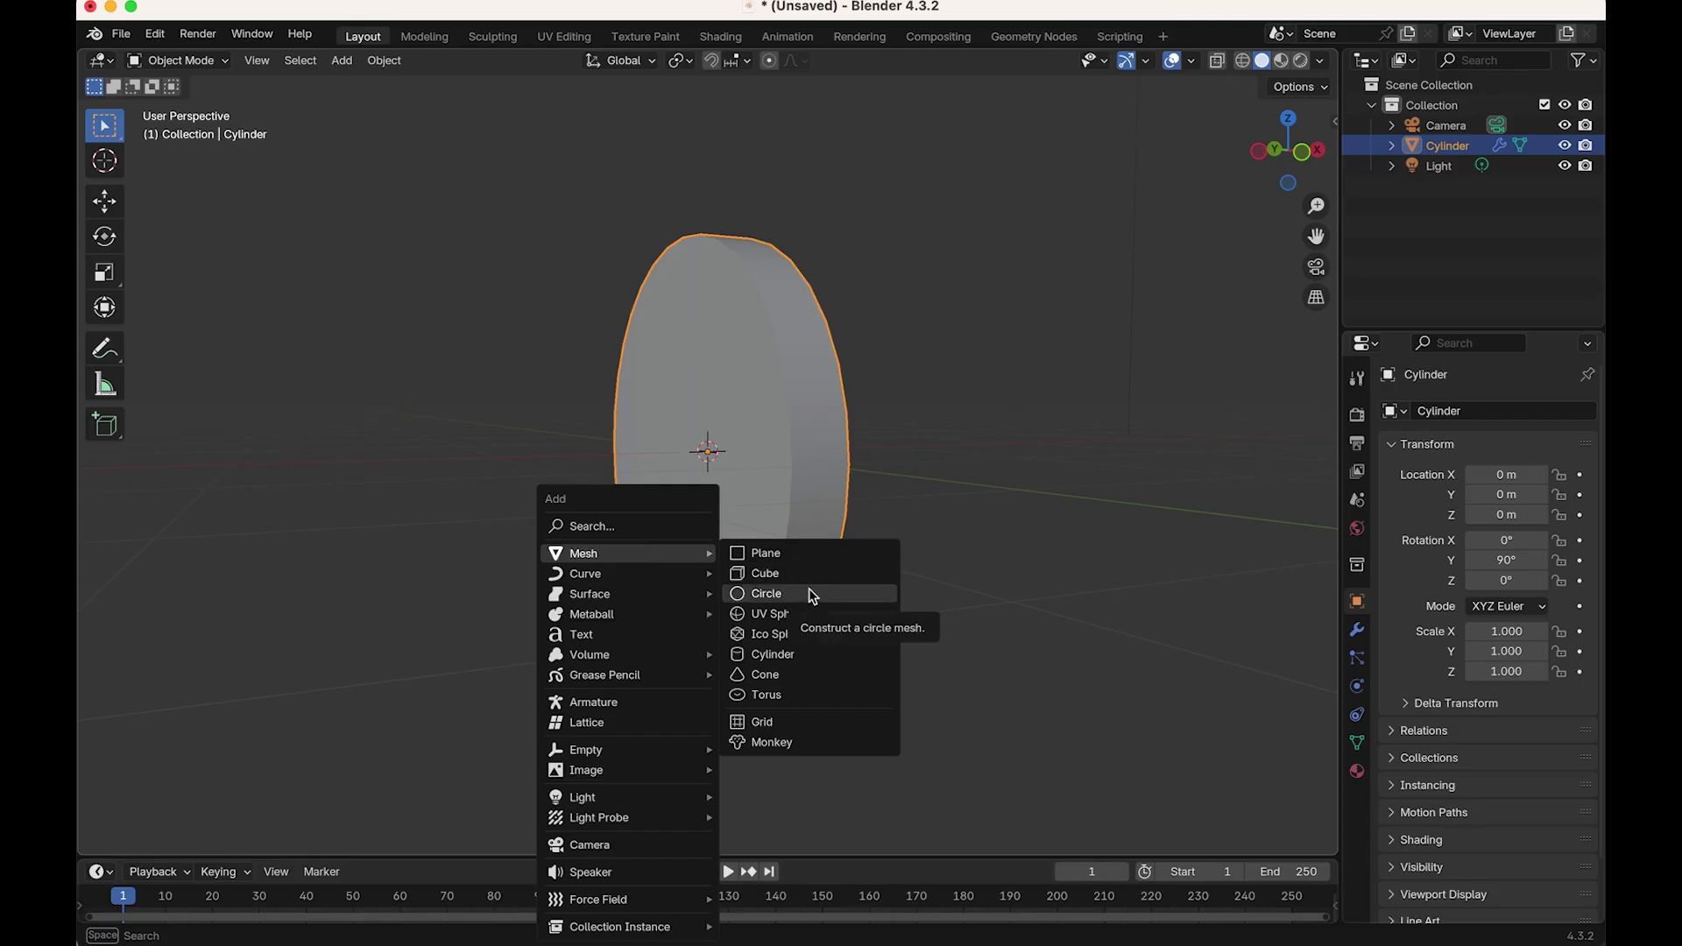
click(823, 656)
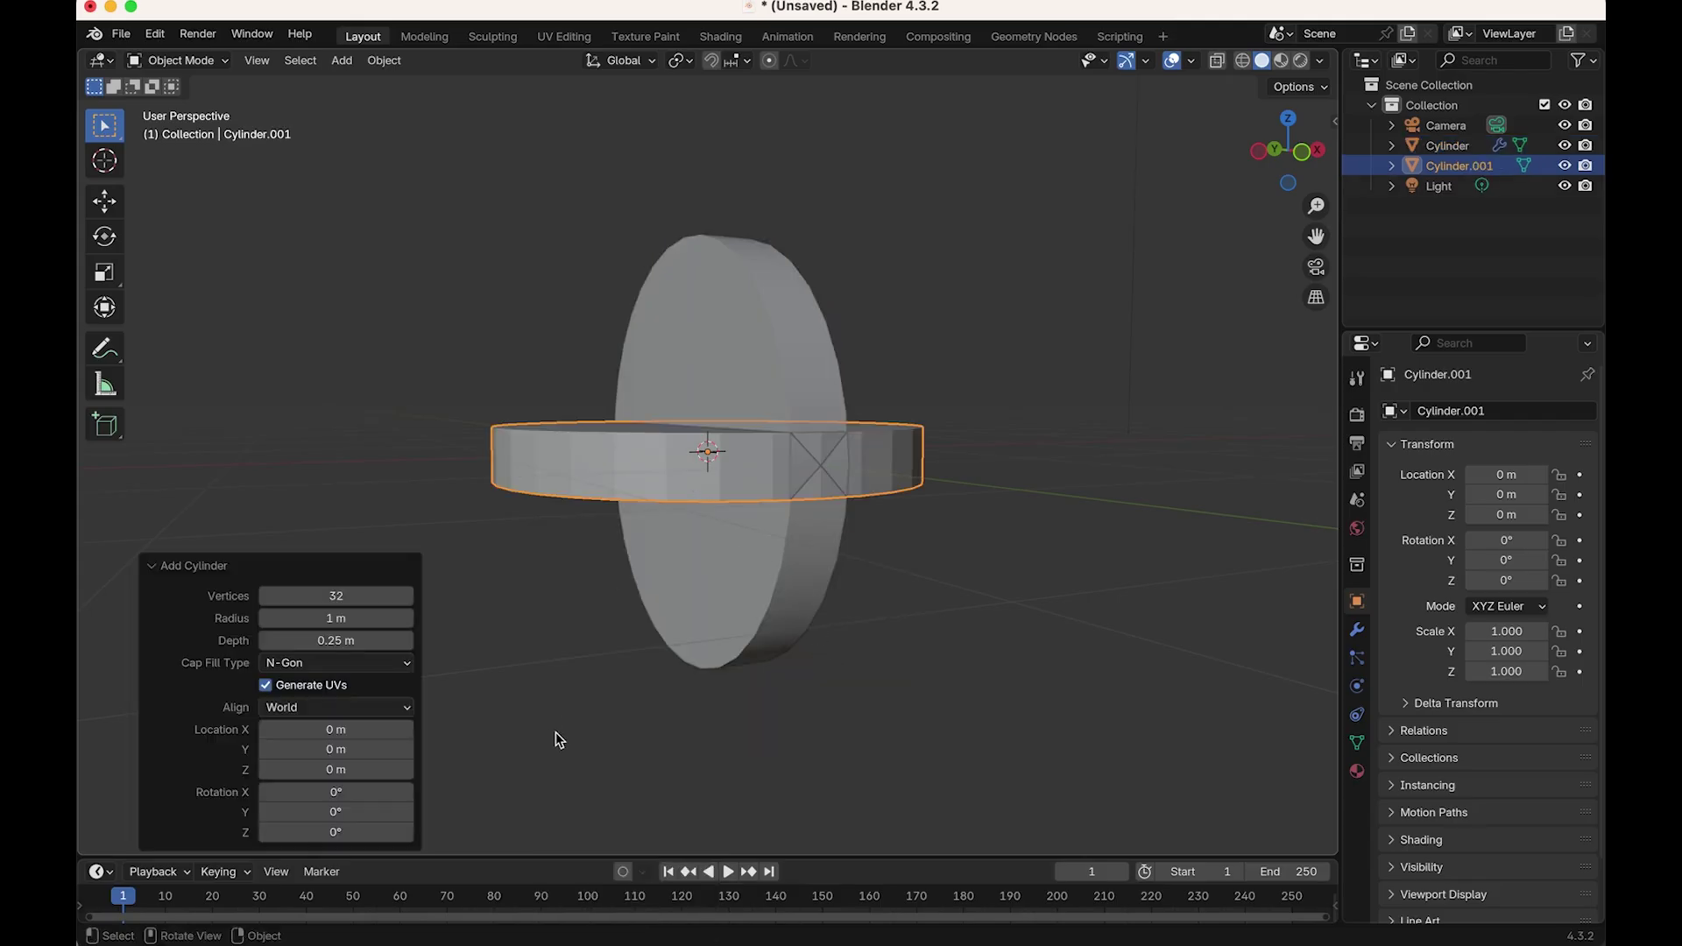
click(338, 812)
text(90)
key(Return)
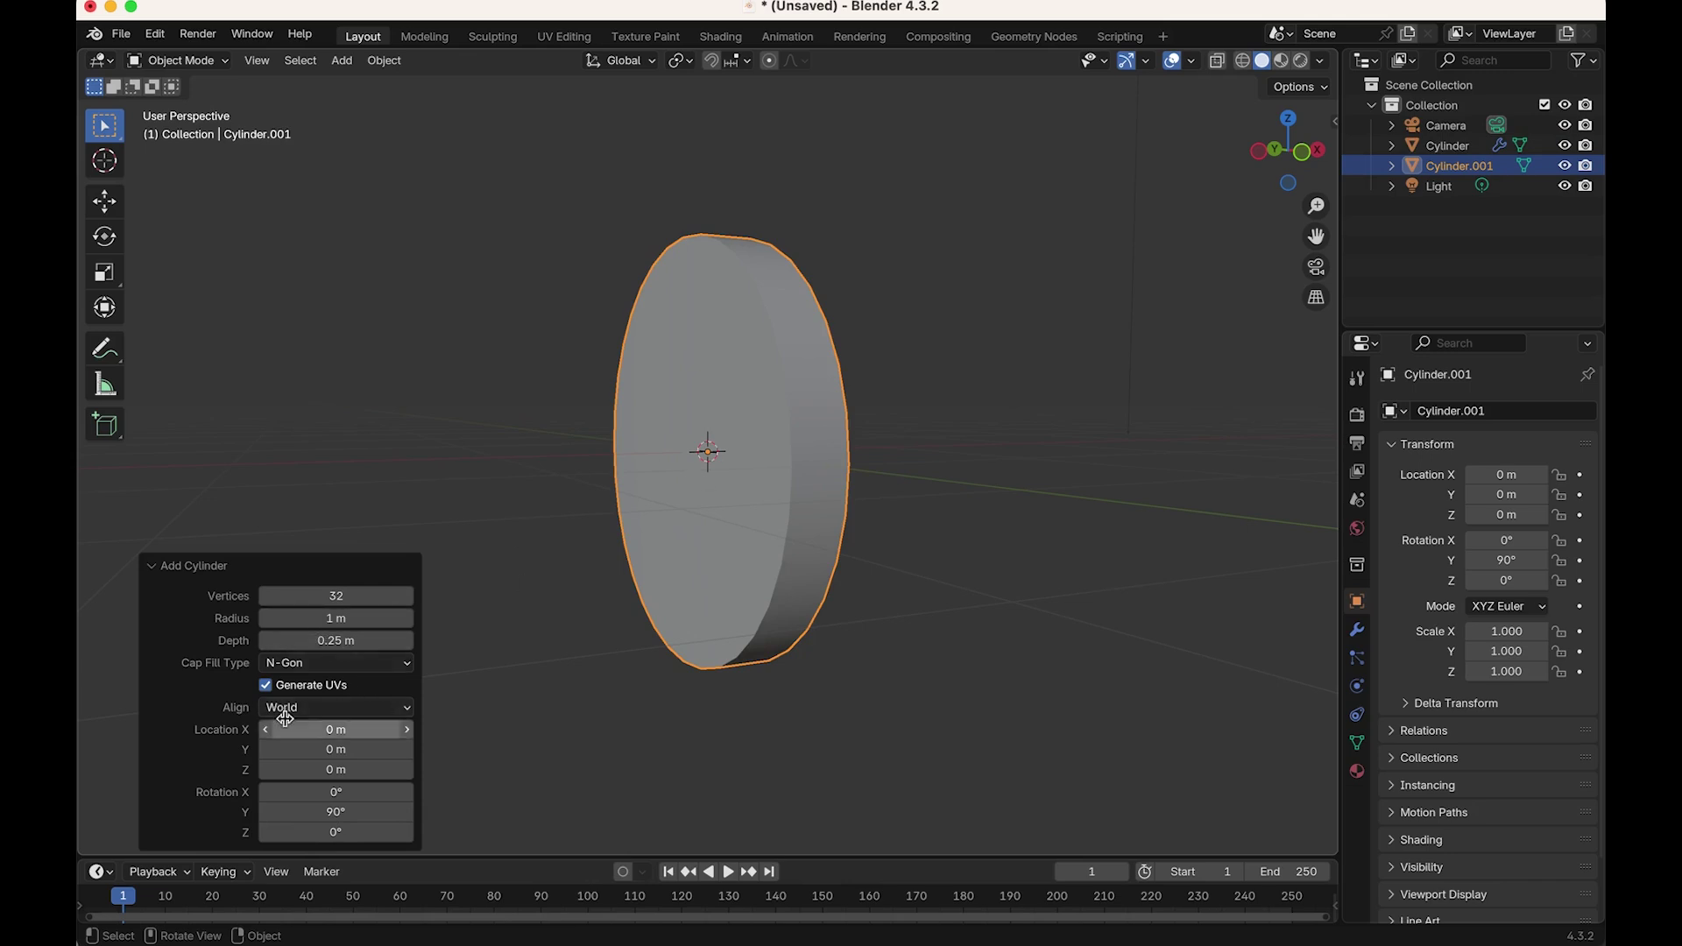
Step: Set the second cylinder's X location to about -0.36 m, its radius to about 0.08 m and its depth to 0.15 m
drag(350, 730, 247, 740)
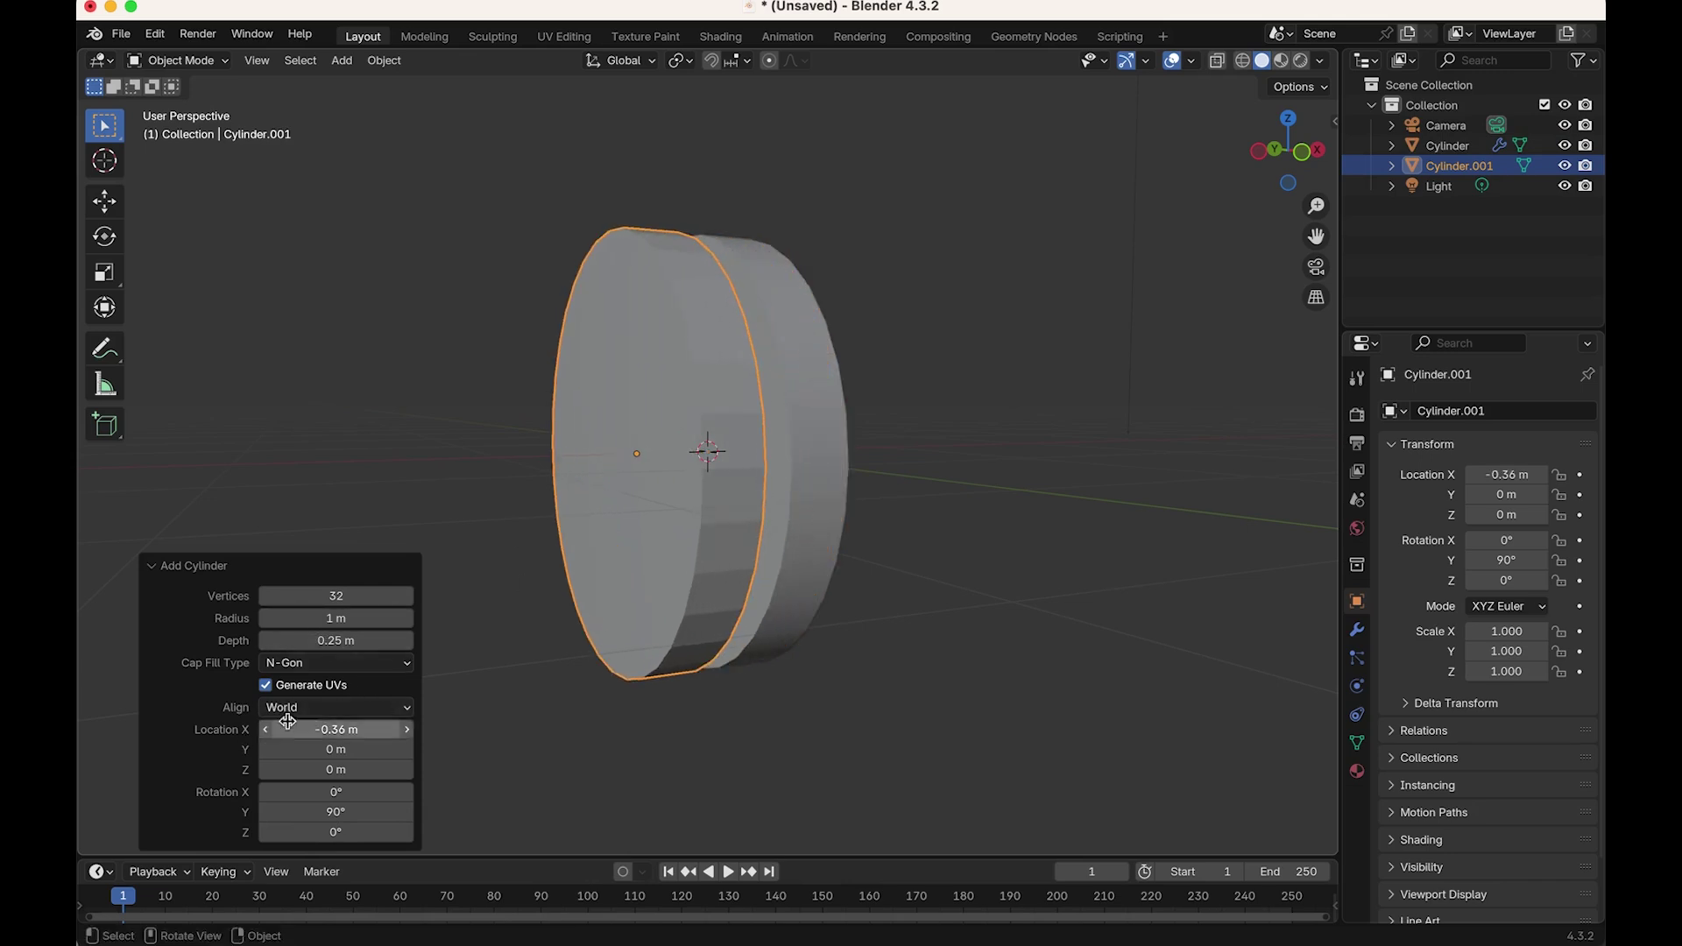
drag(268, 622, 209, 628)
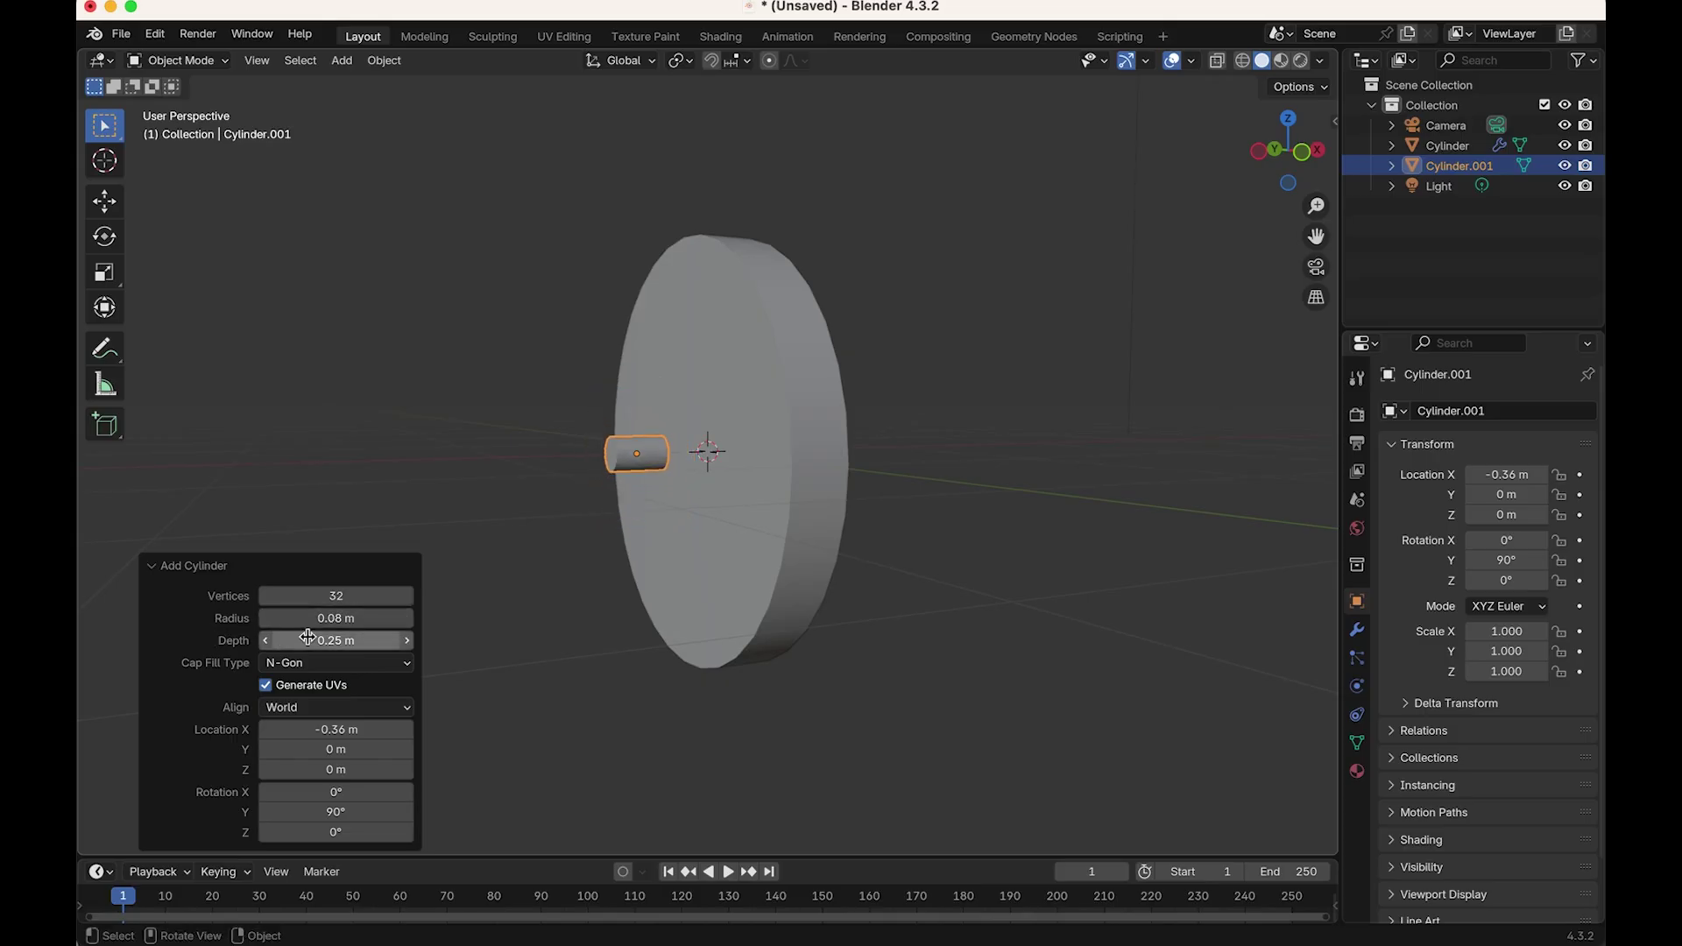
click(348, 642)
key(BackSpace)
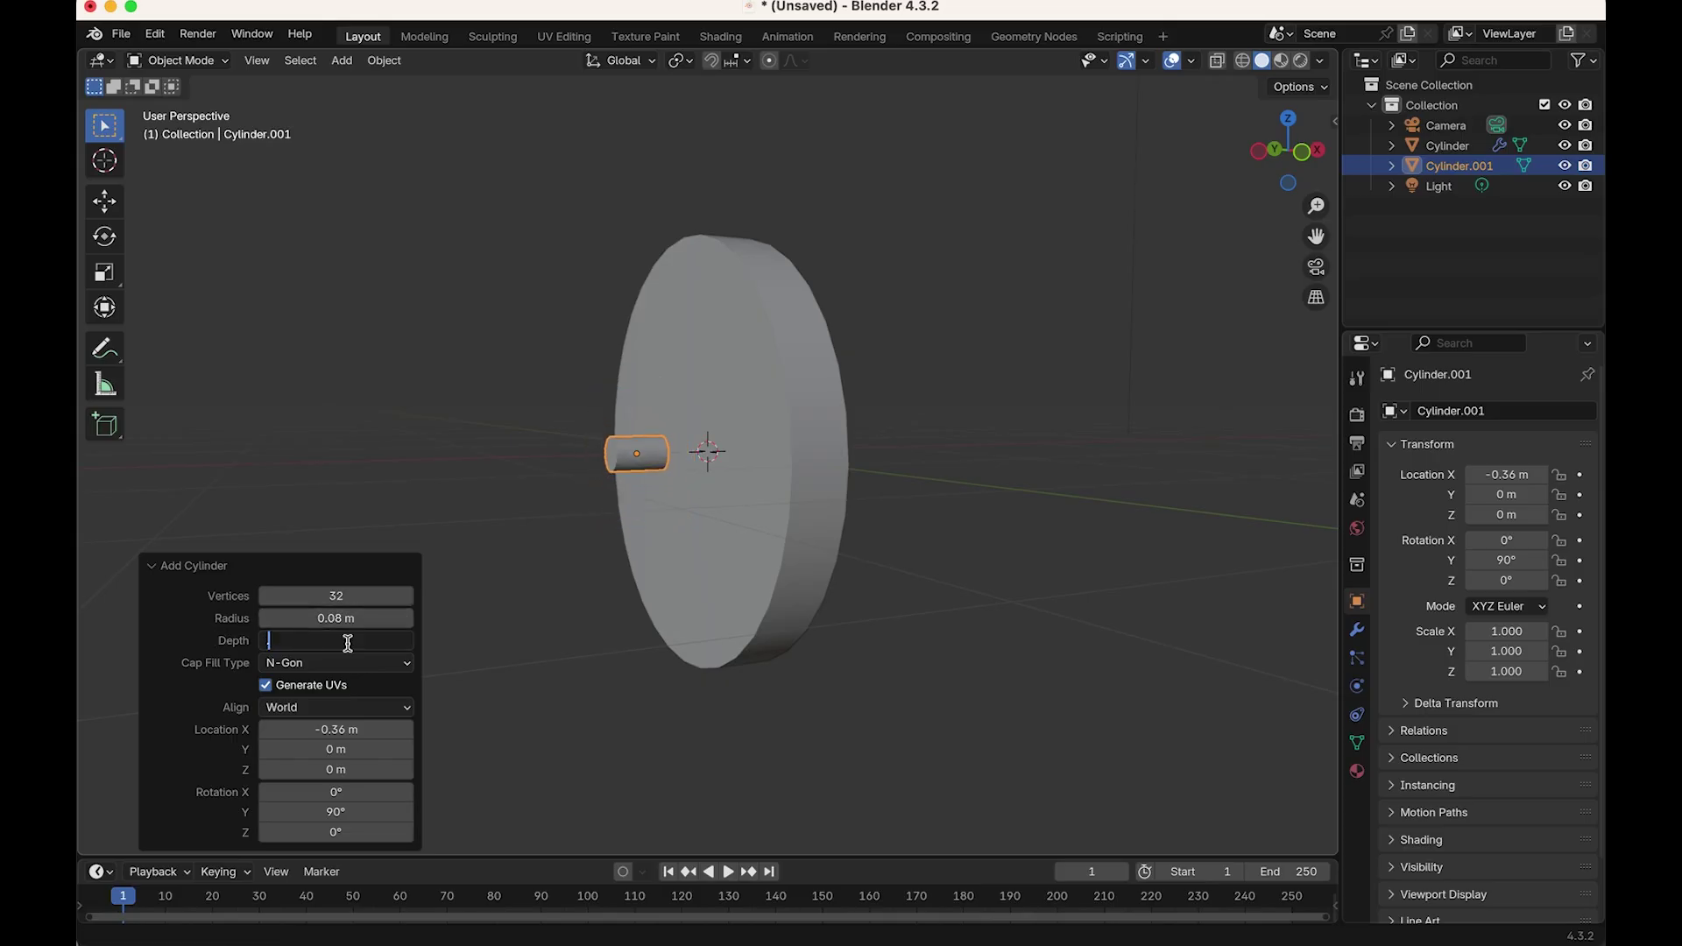
key(Return)
Step: Select the small cylinder from a front view of the disc and toggle between Edit Mode and Object Mode, ending in Object Mode
right_click(621, 572)
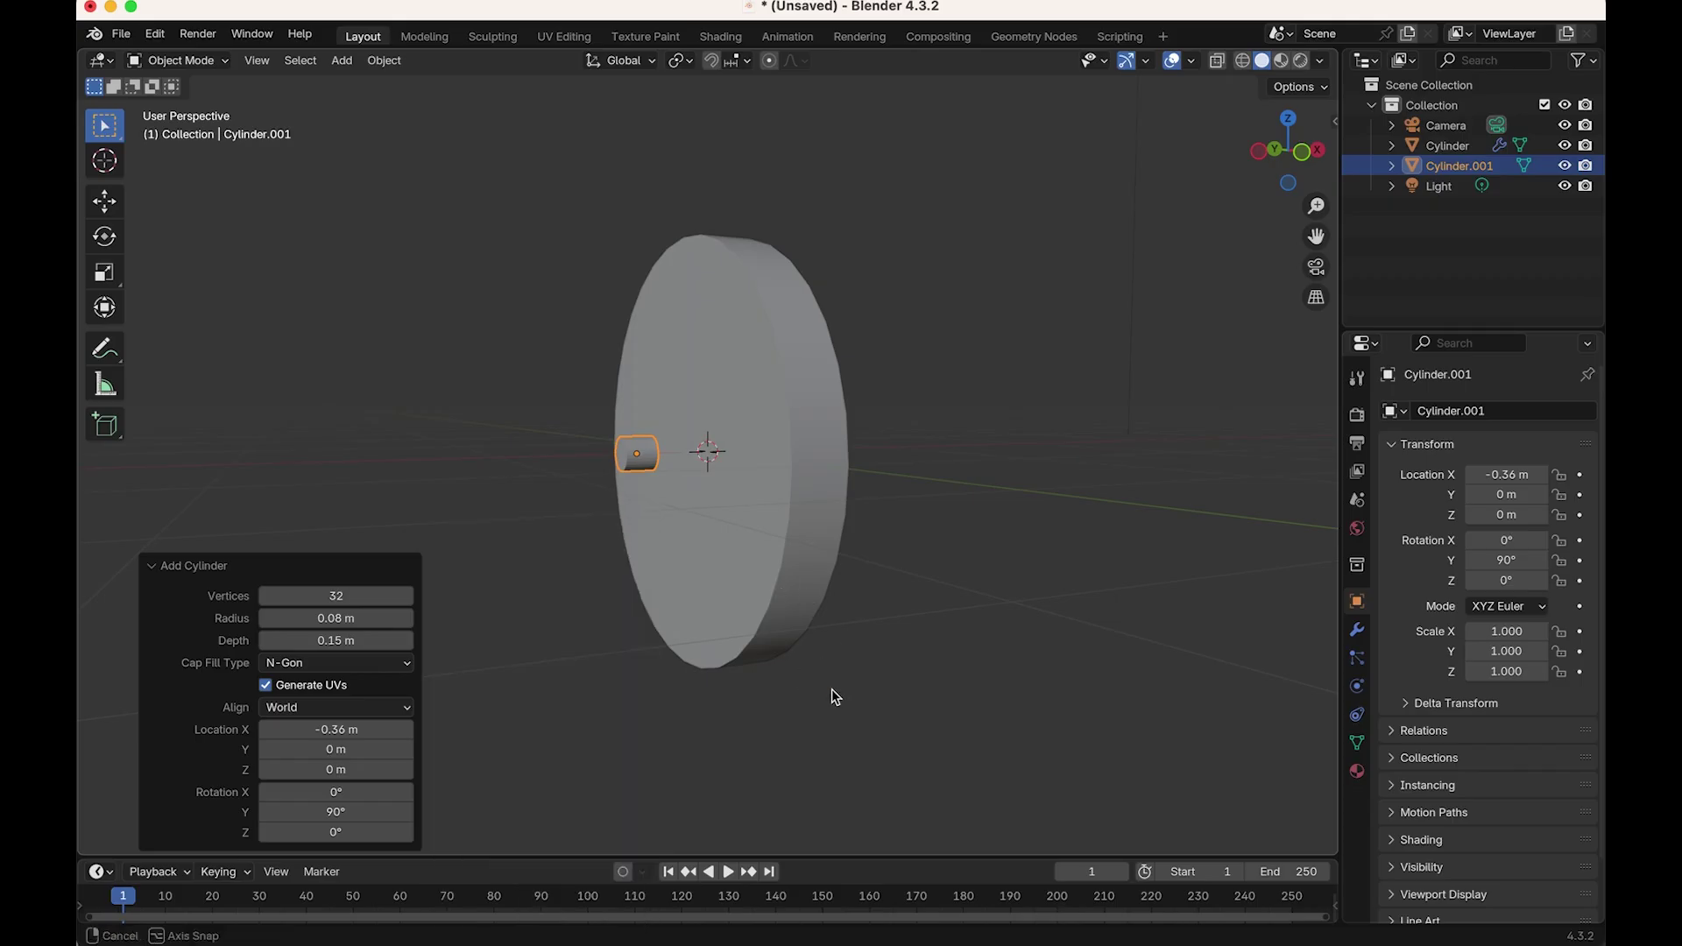
middle_drag(785, 706, 930, 682)
scroll(926, 676, down, 2)
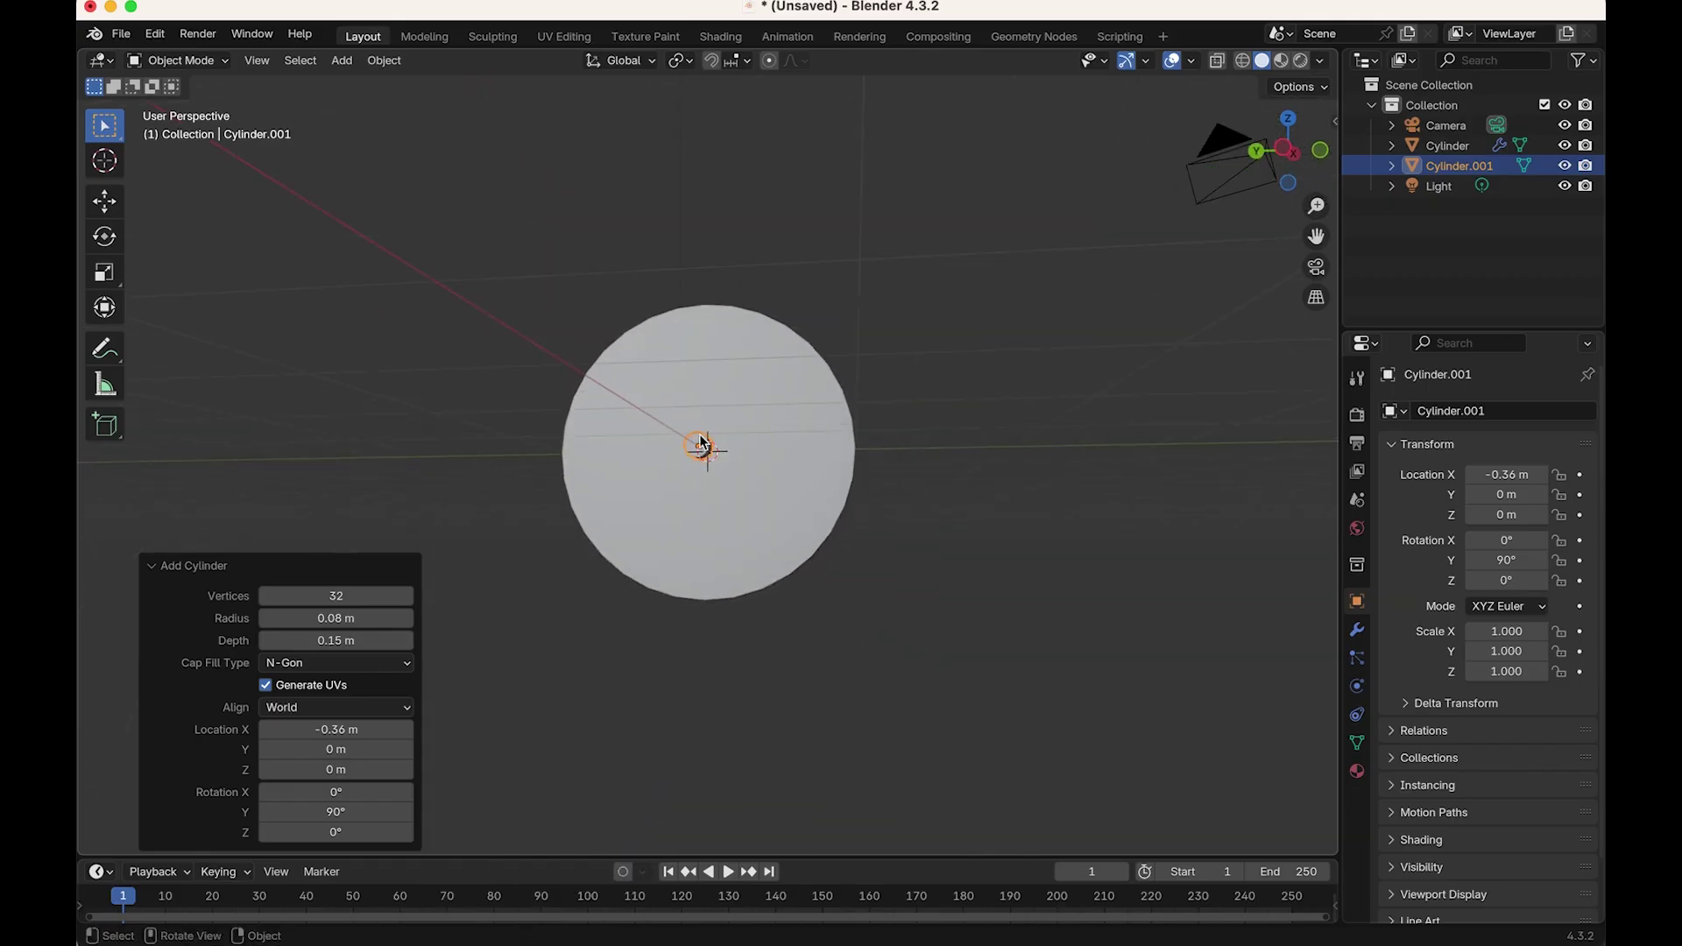
click(701, 441)
scroll(701, 443, up, 2)
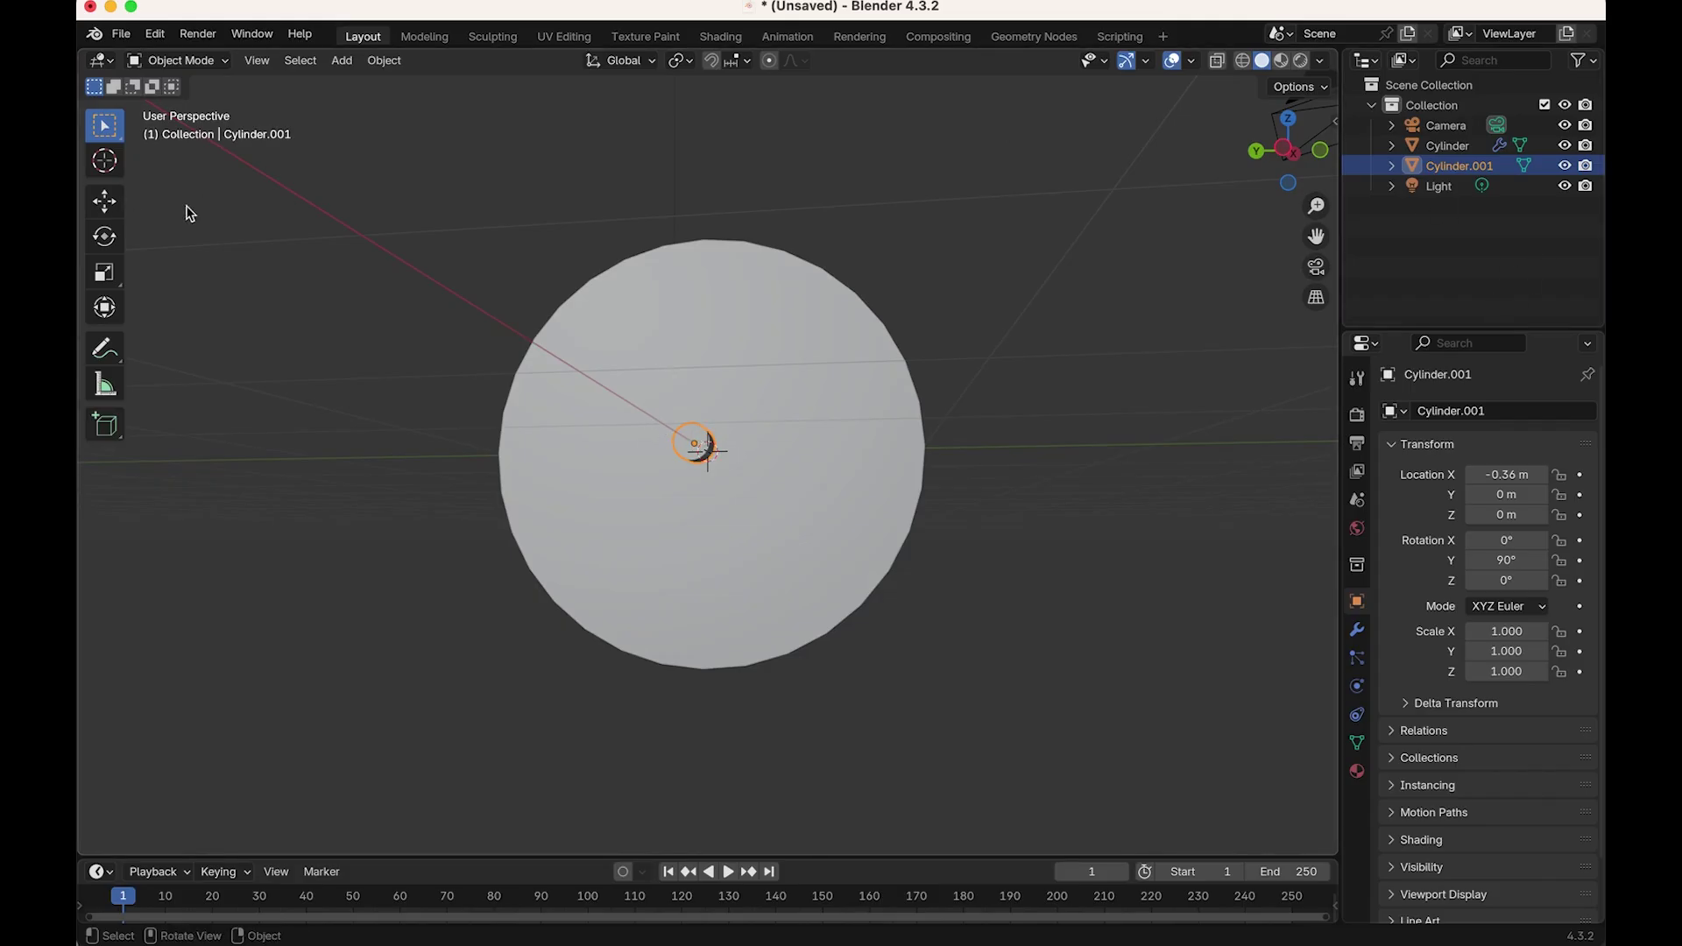
click(193, 63)
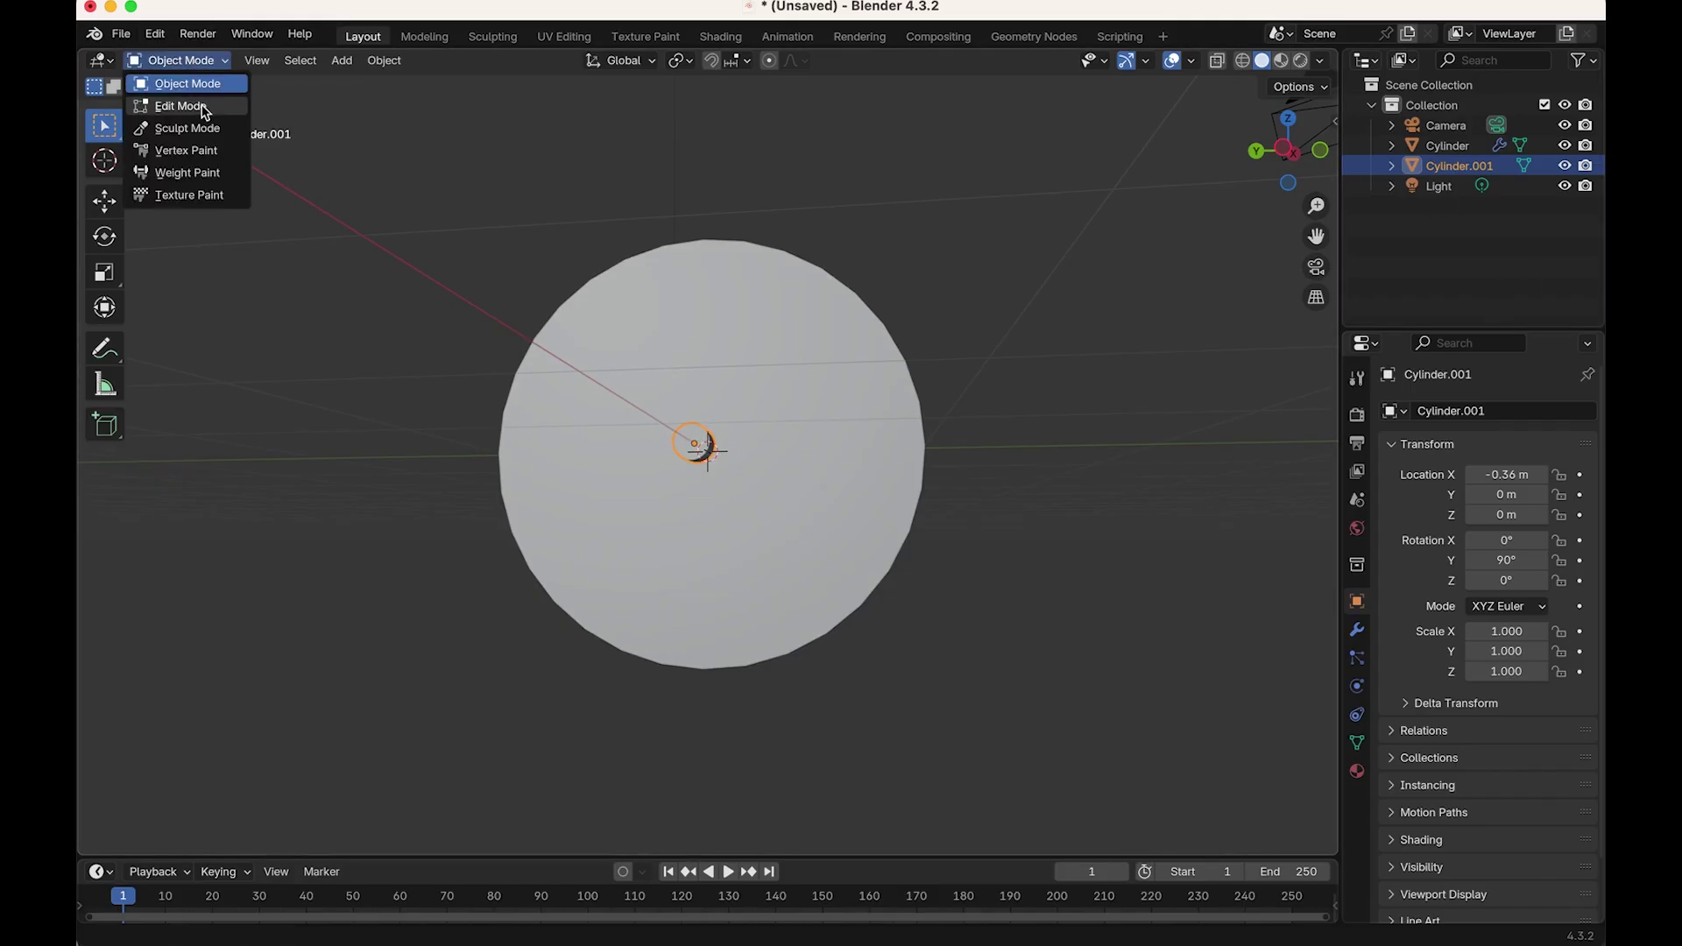
click(203, 103)
key(Tab)
key(Tab)
key(Tab)
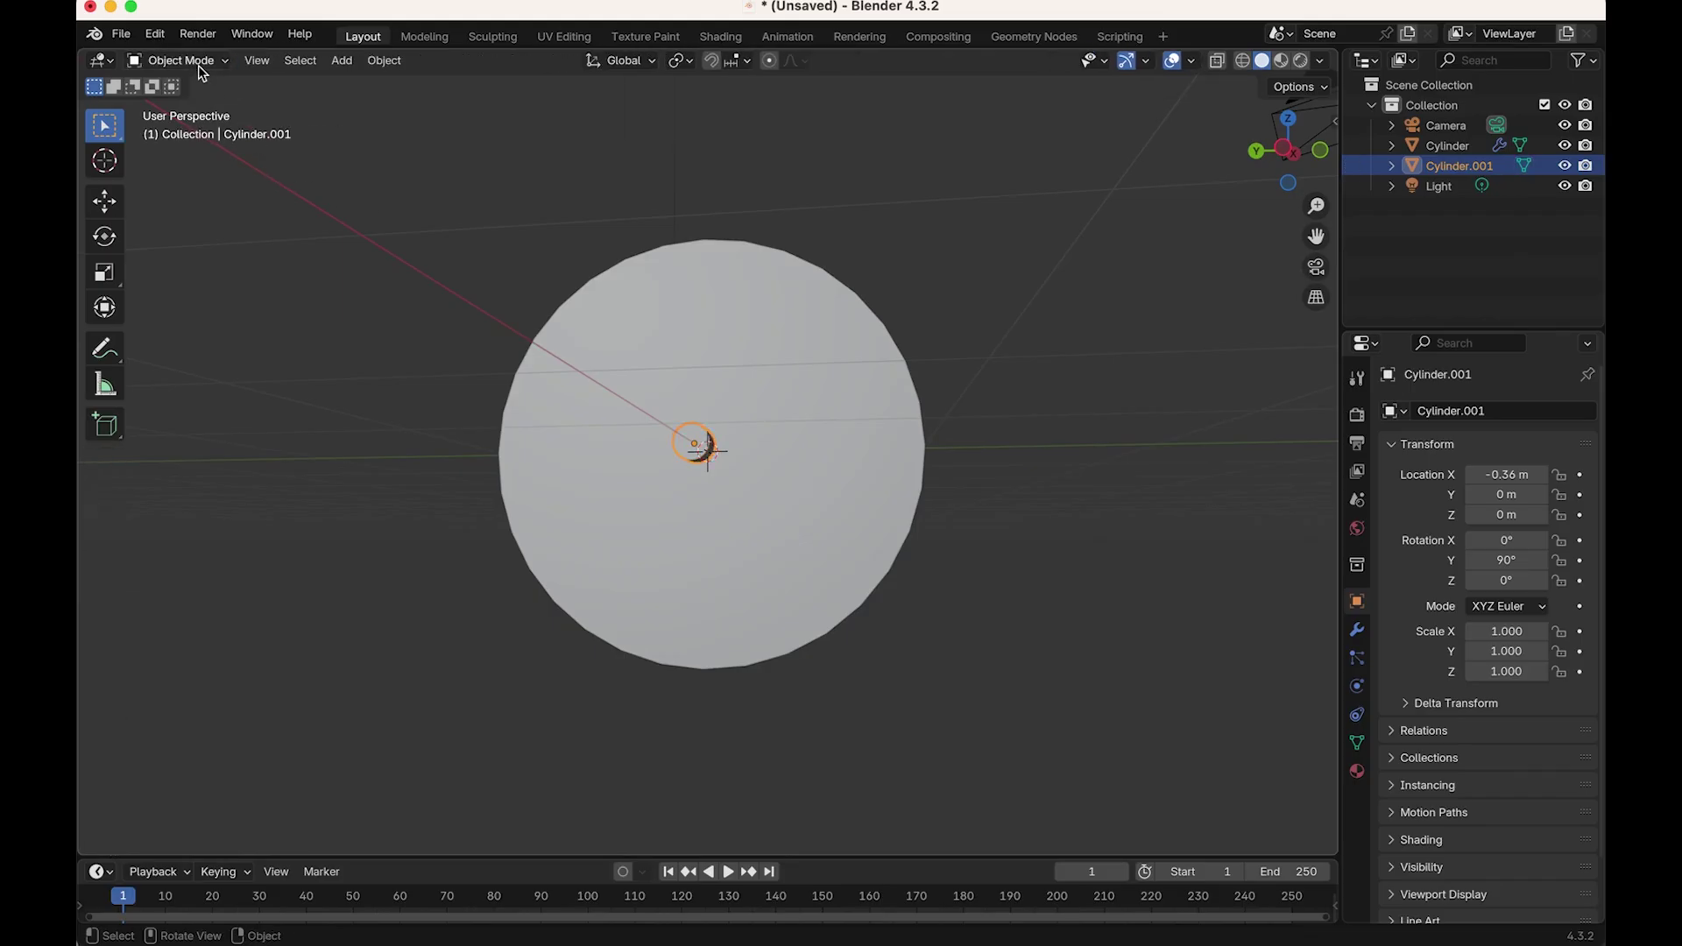
Step: Move the small cylinder to the eye position on the disc's upper-left face, at about Y 0.43 m and Z 0.29 m
click(198, 61)
click(217, 85)
key(g)
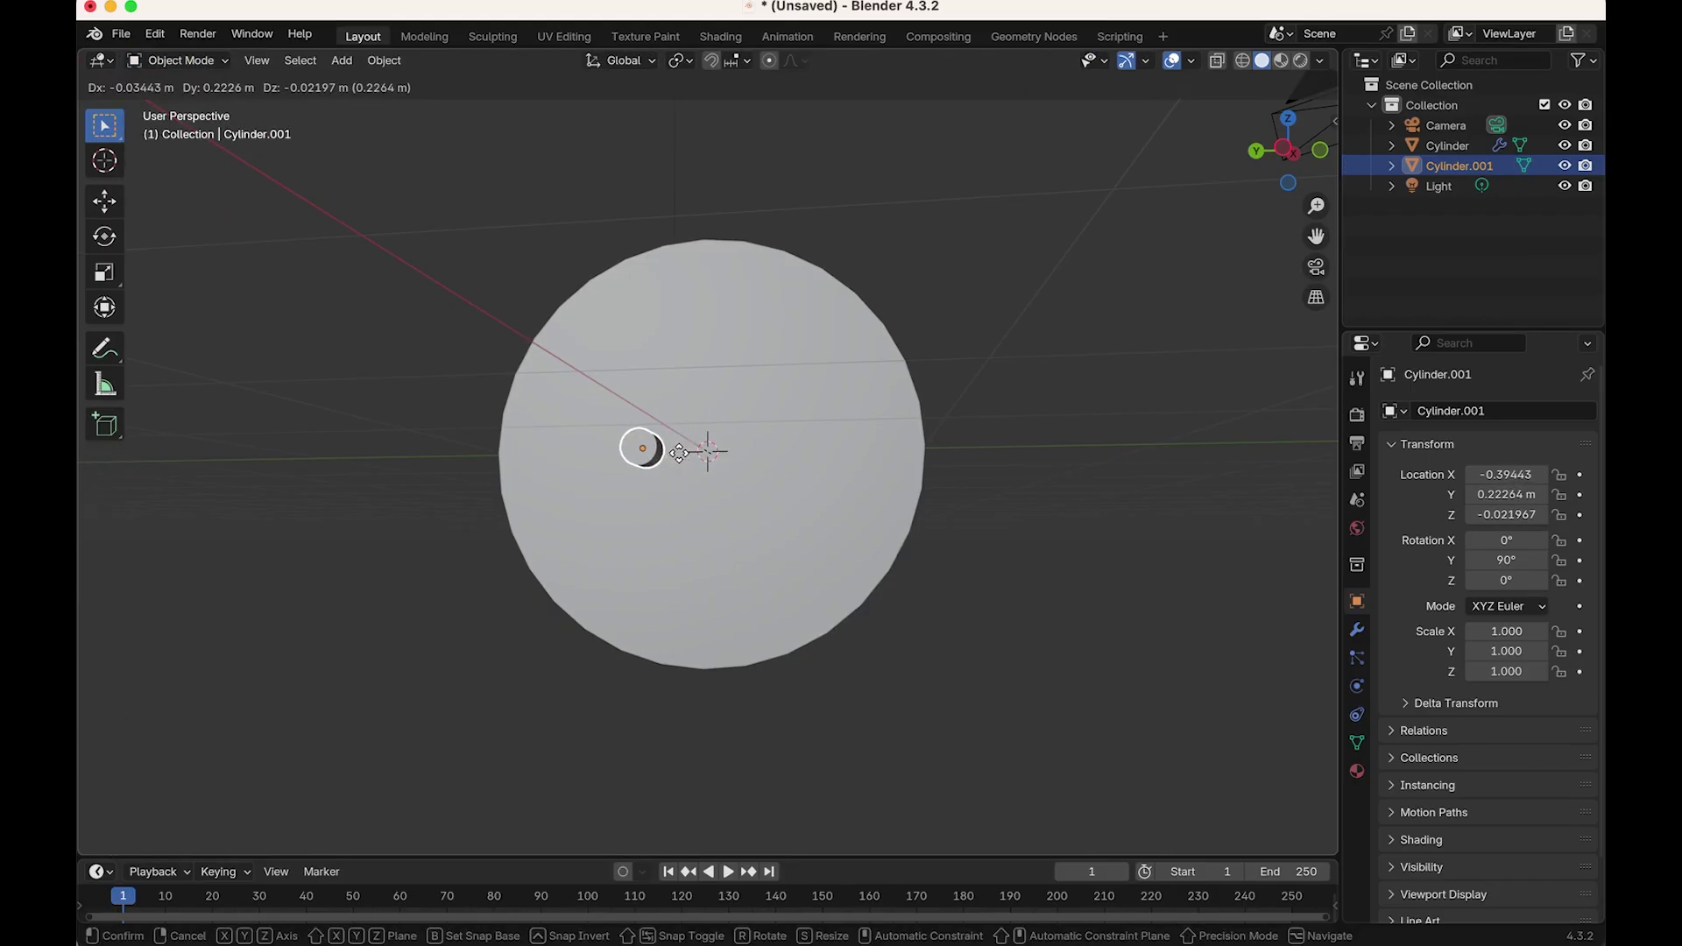
click(635, 386)
Step: From the back orthographic view, move the small cylinder partly into the disc's face, at about X -0.13 m and Z 0.31 m
middle_drag(818, 483, 633, 443)
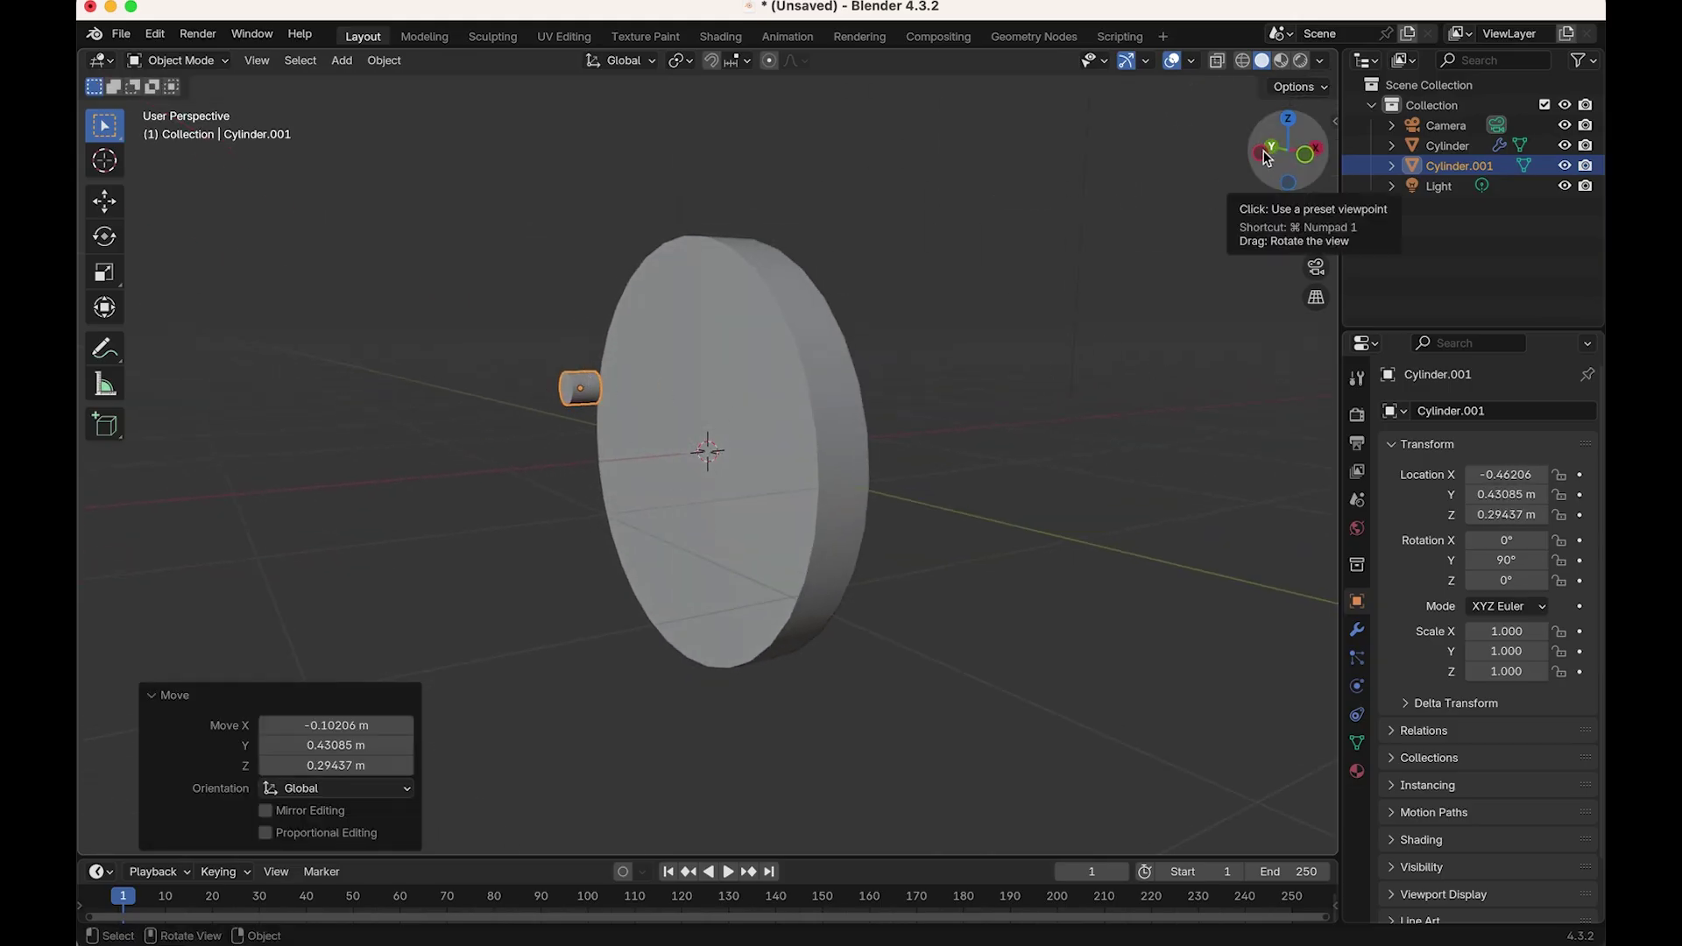
click(1307, 154)
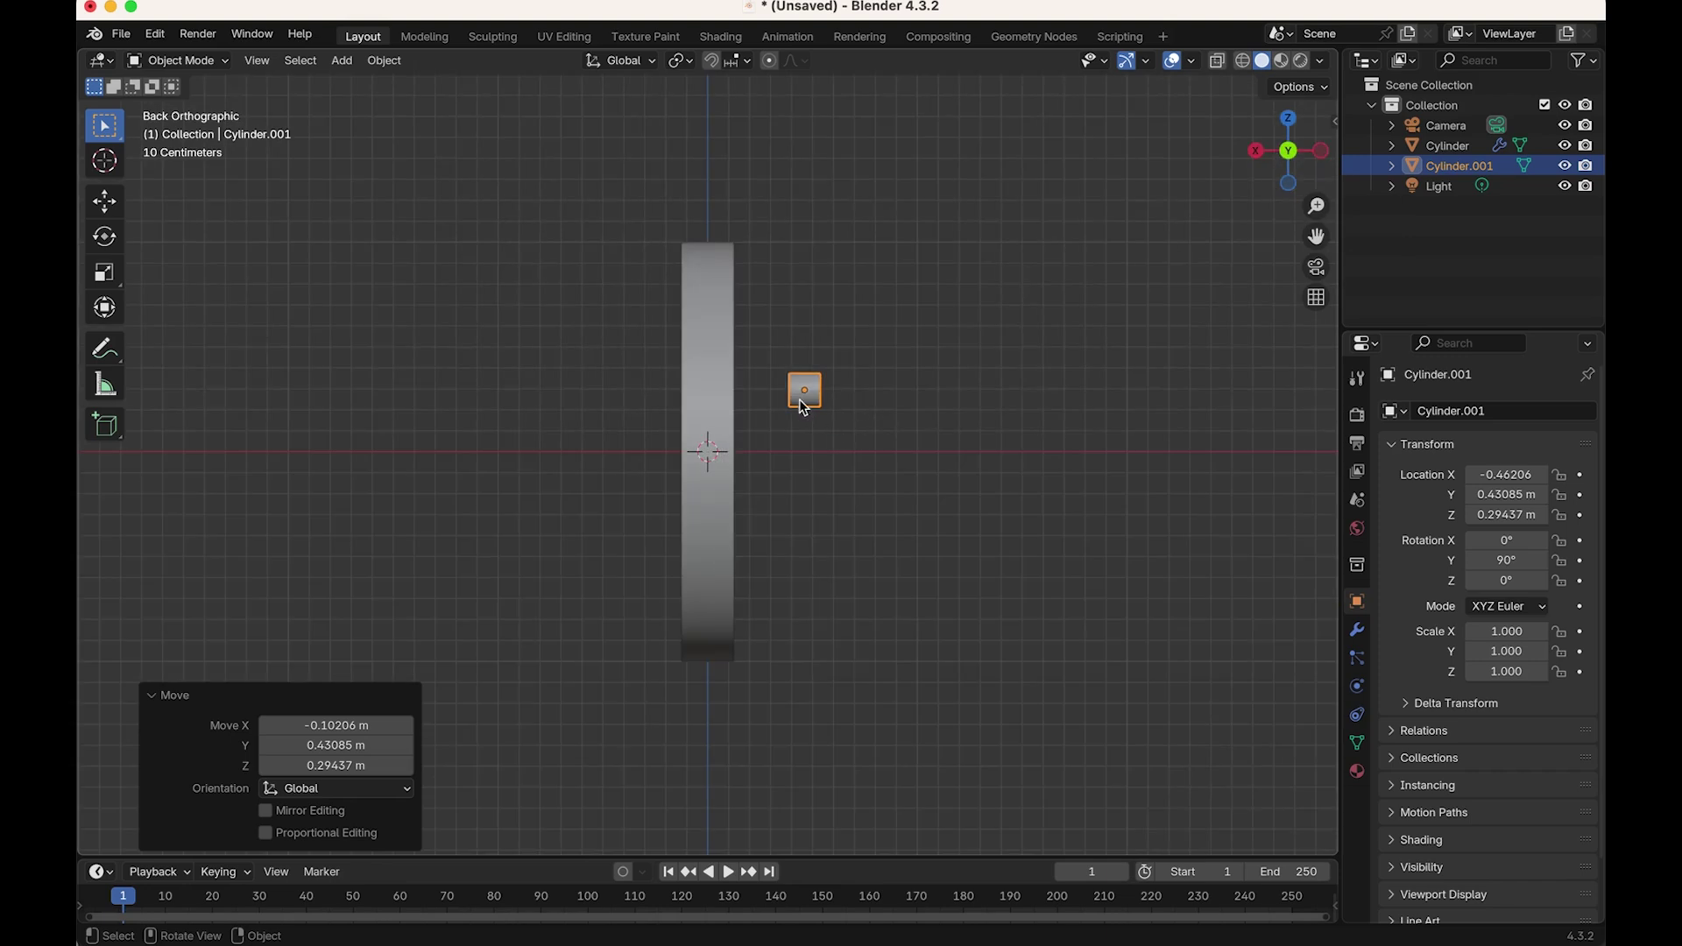
key(g)
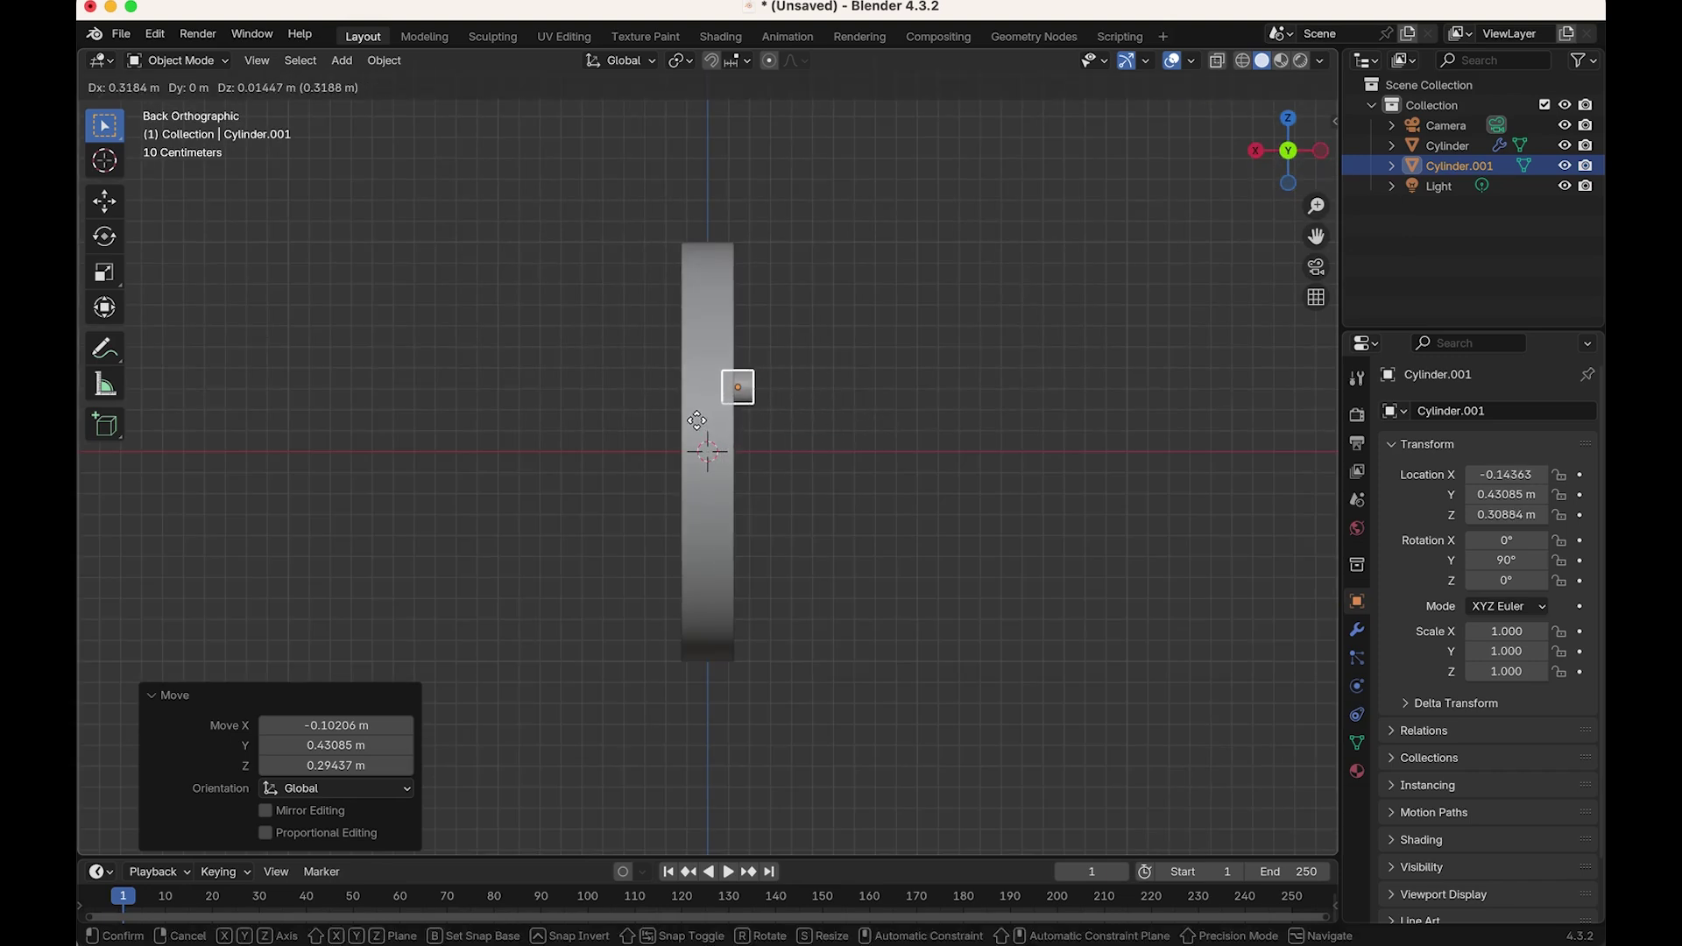
click(696, 427)
right_click(829, 478)
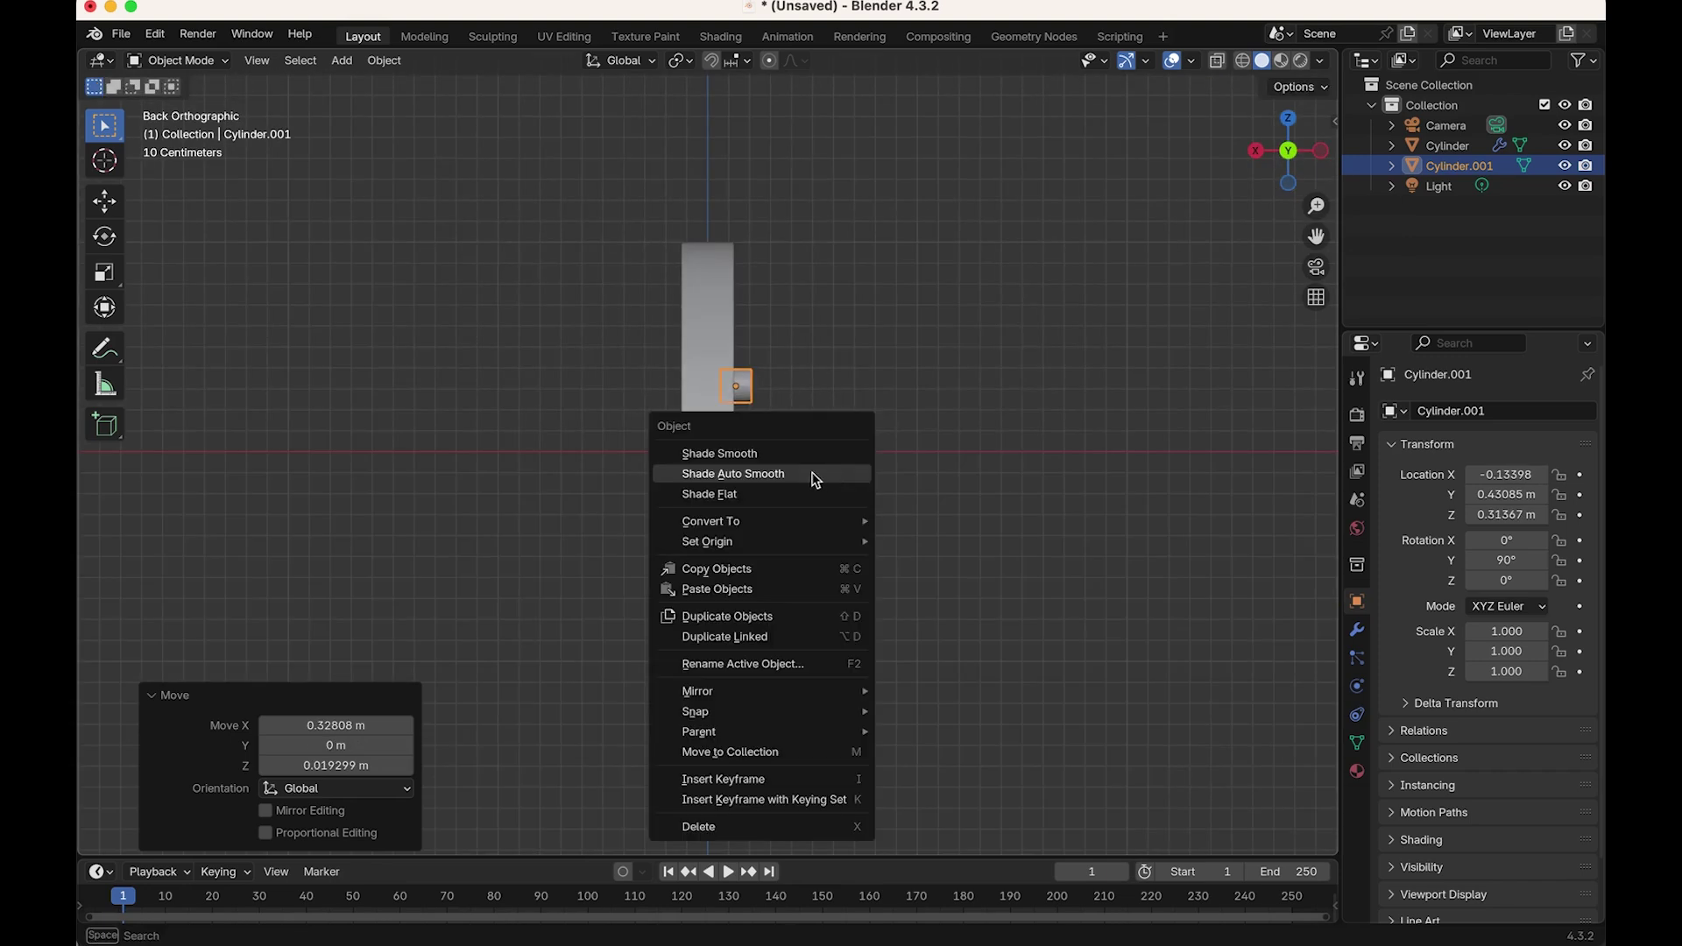
Step: Start adding a modifier to the small eye cylinder on the disc's face
scroll(909, 353, down, 3)
middle_drag(839, 395, 890, 484)
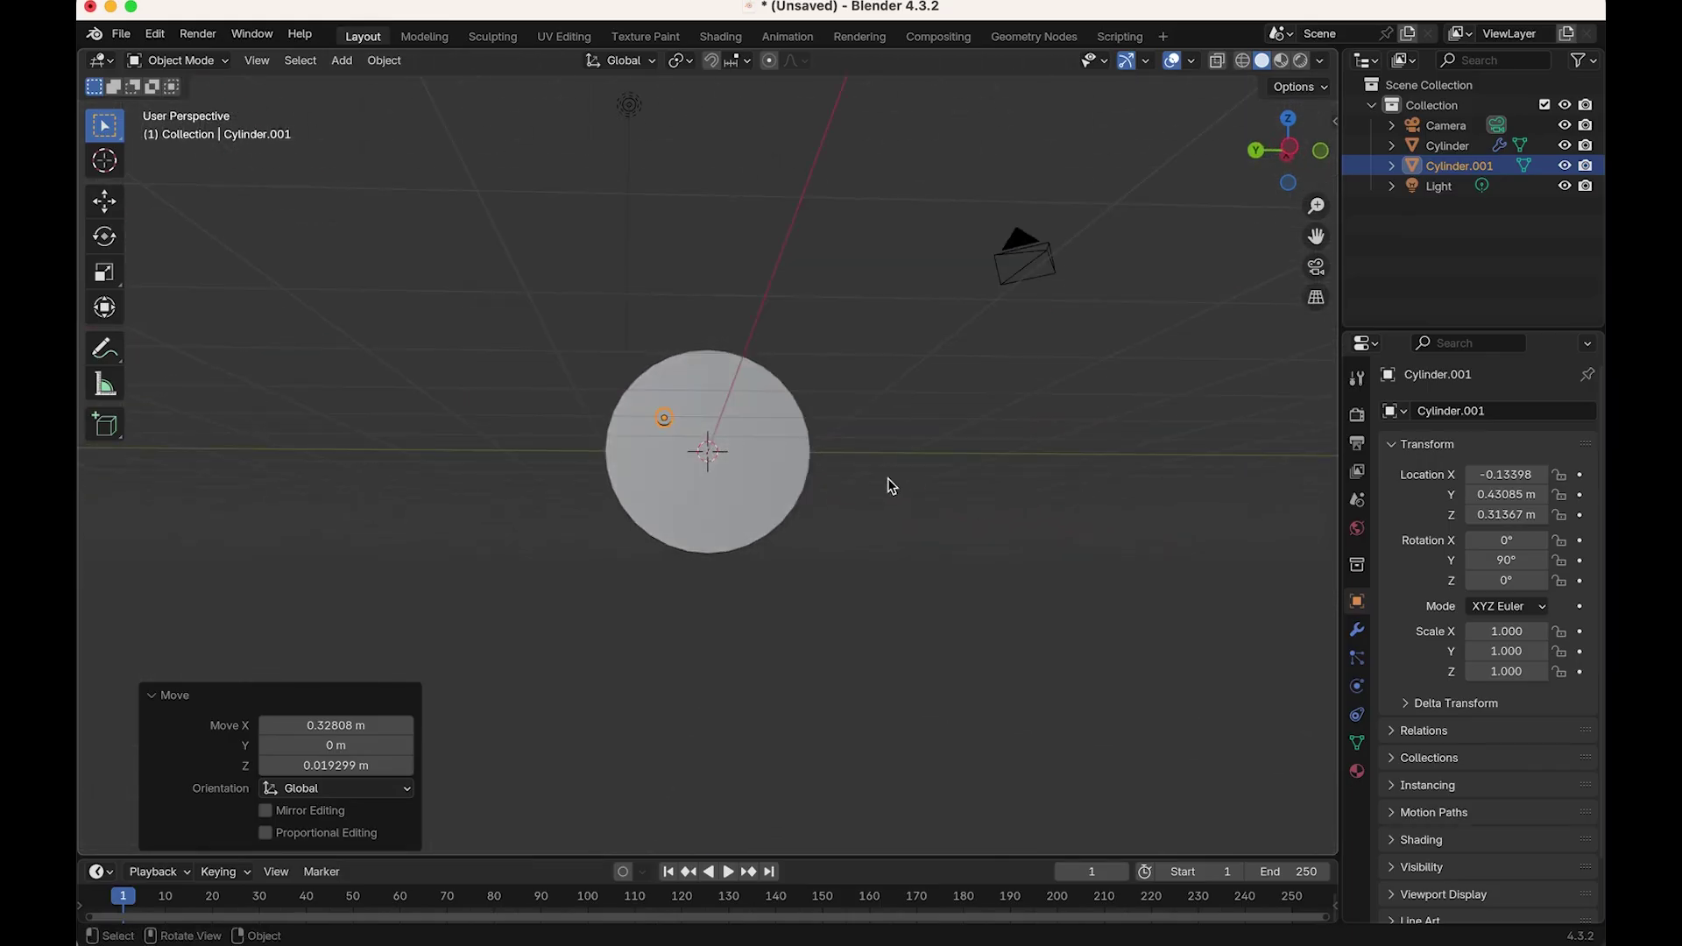
scroll(890, 484, up, 6)
scroll(820, 466, down, 2)
scroll(918, 326, down, 1)
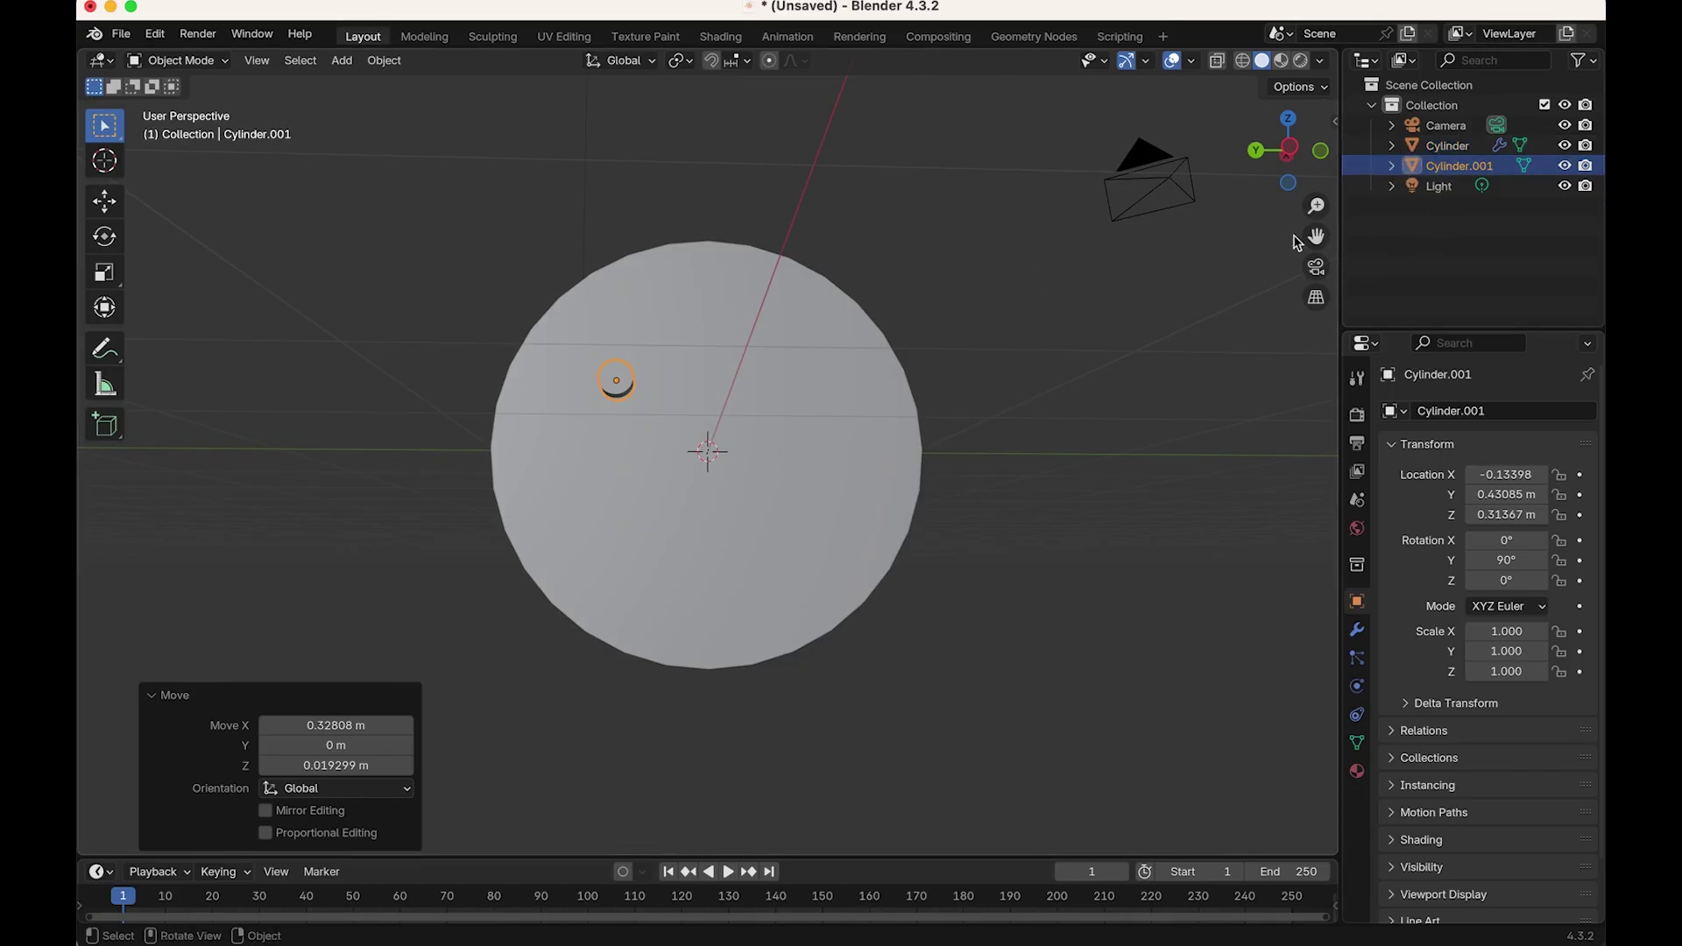
click(1409, 169)
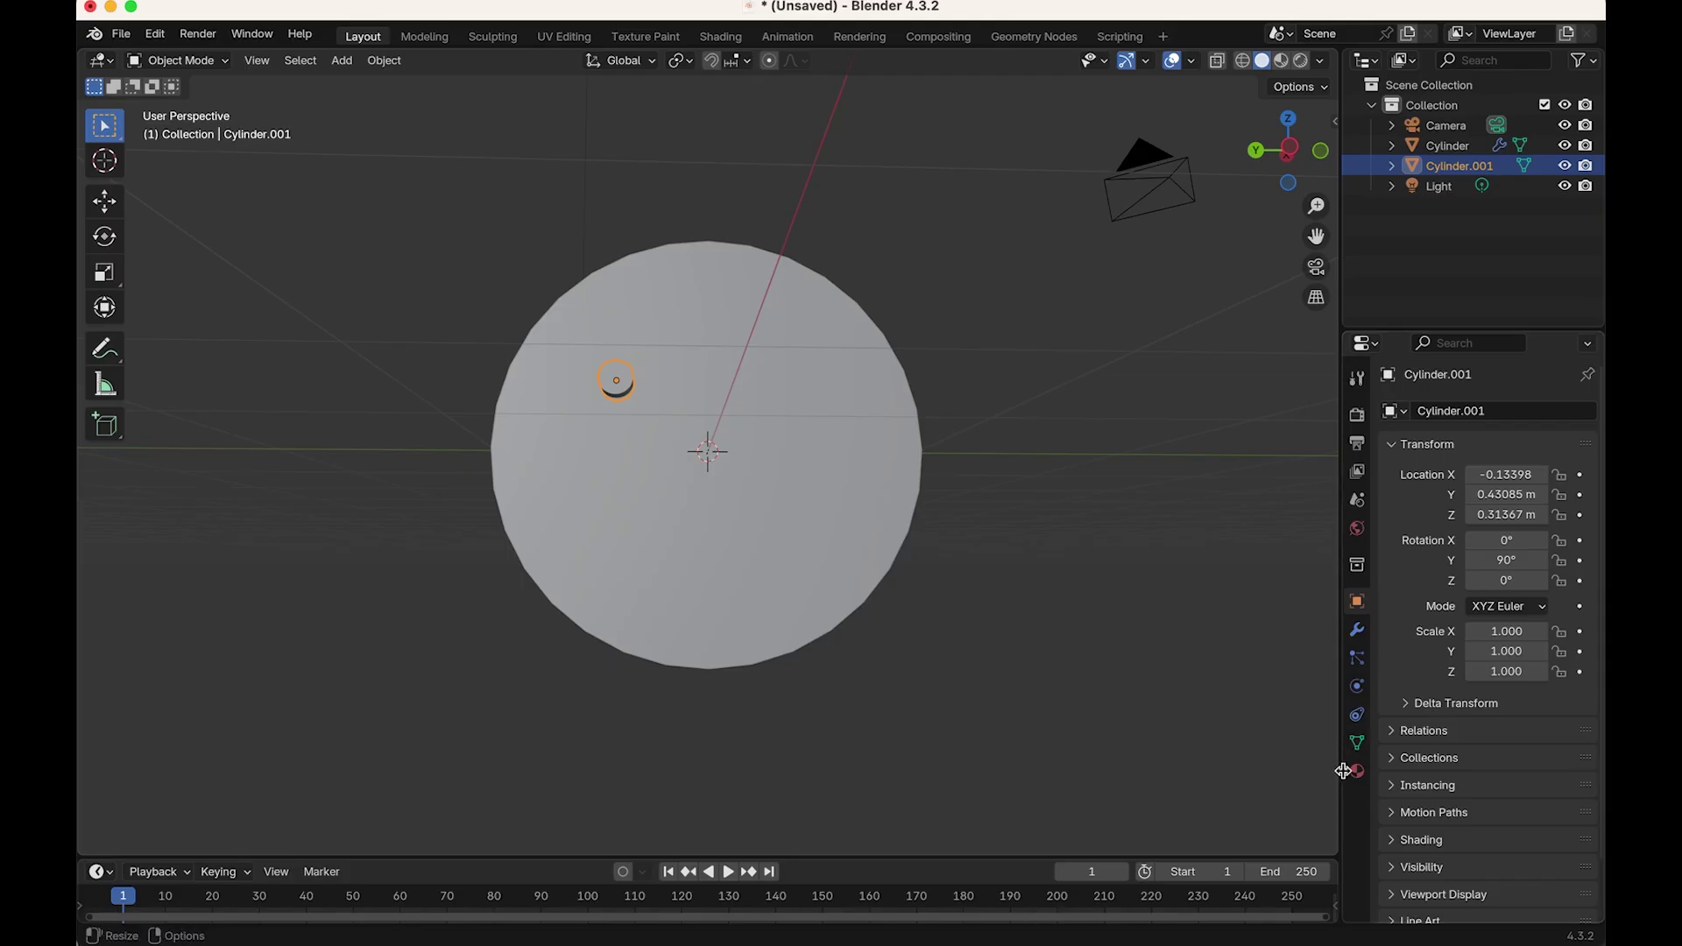
click(1358, 639)
click(1469, 424)
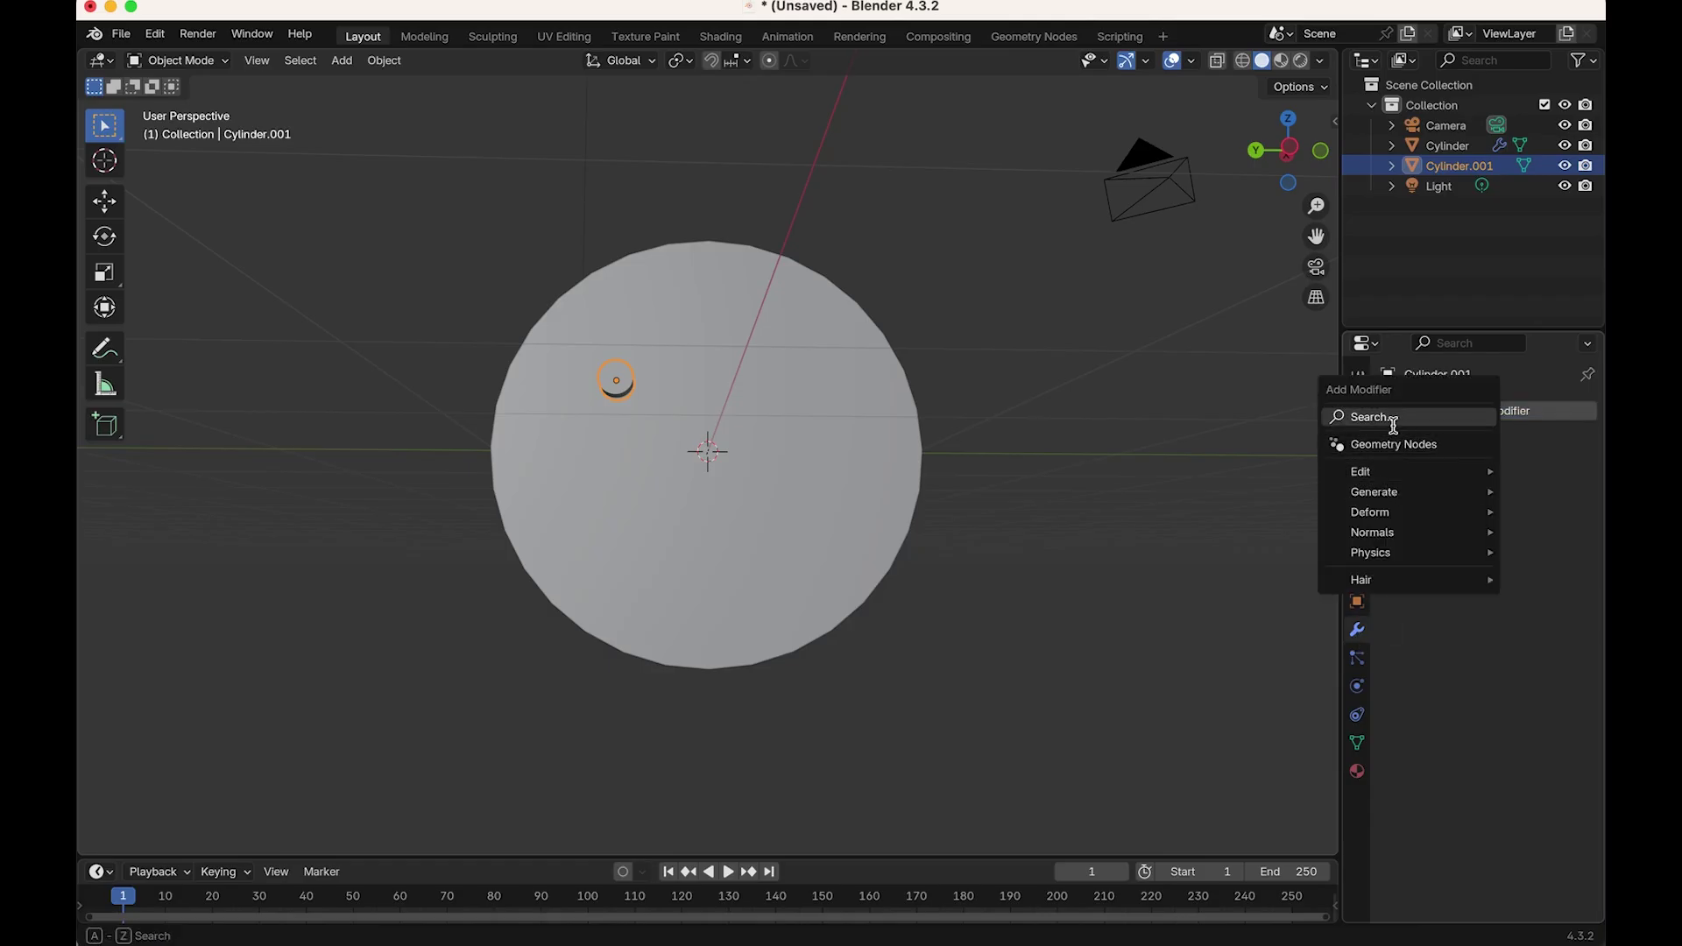
Step: Add a Mirror modifier to the small cylinder and try to assign its own mesh data as the mirror object
click(1394, 420)
text(mirror)
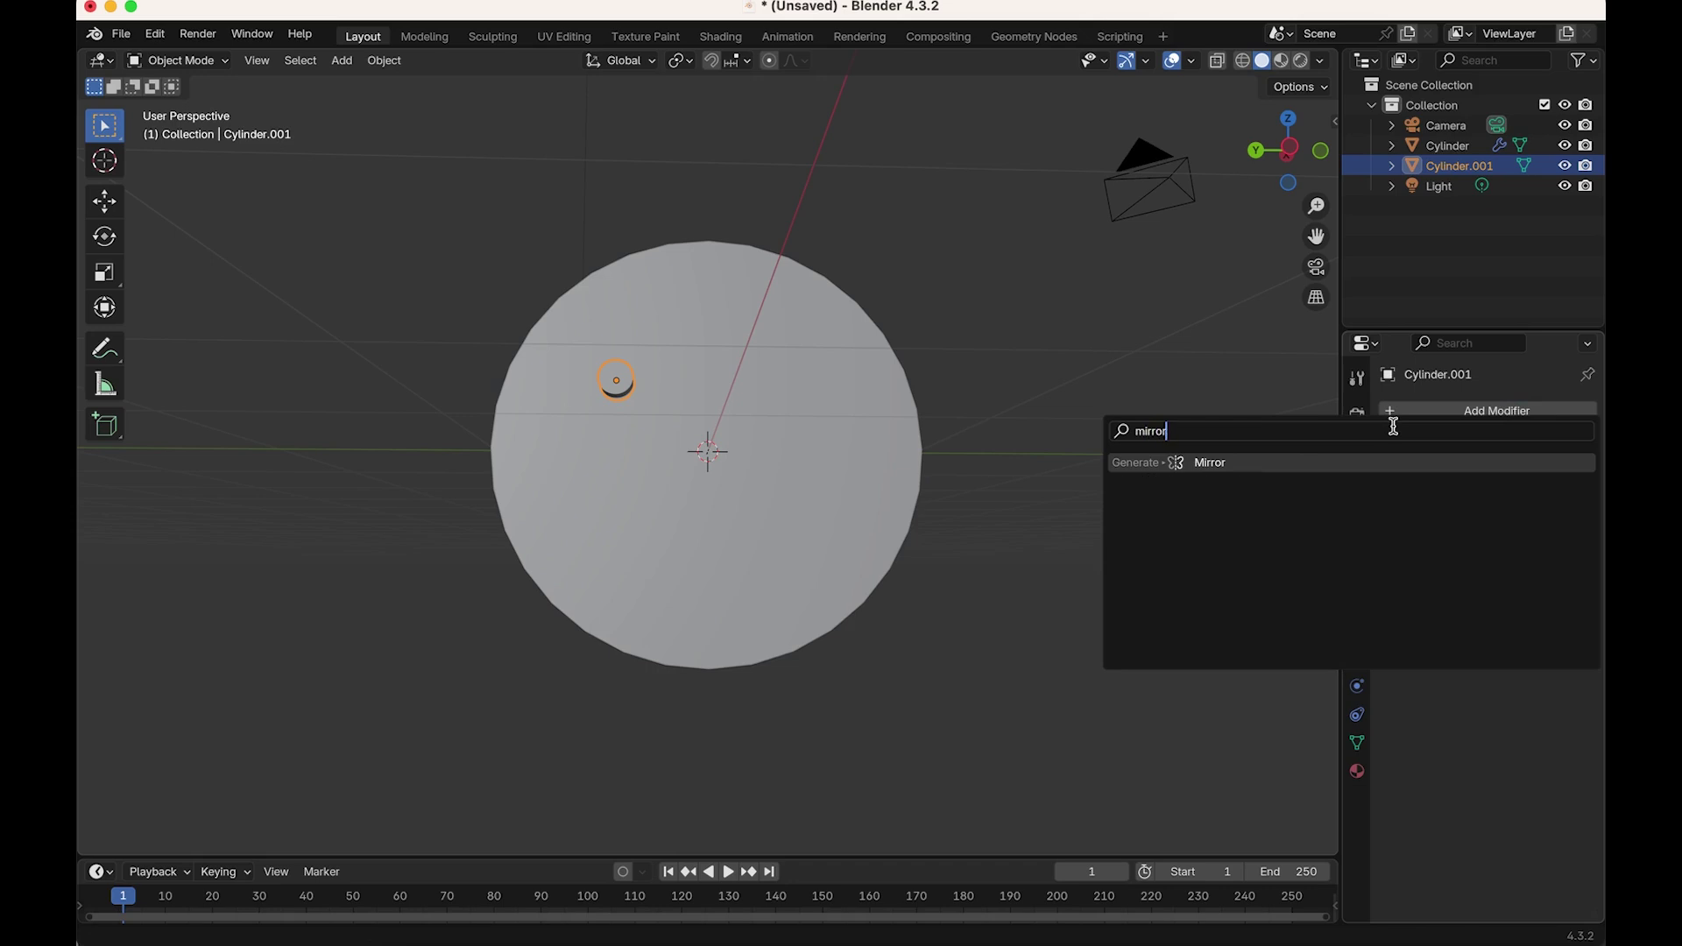
click(1176, 463)
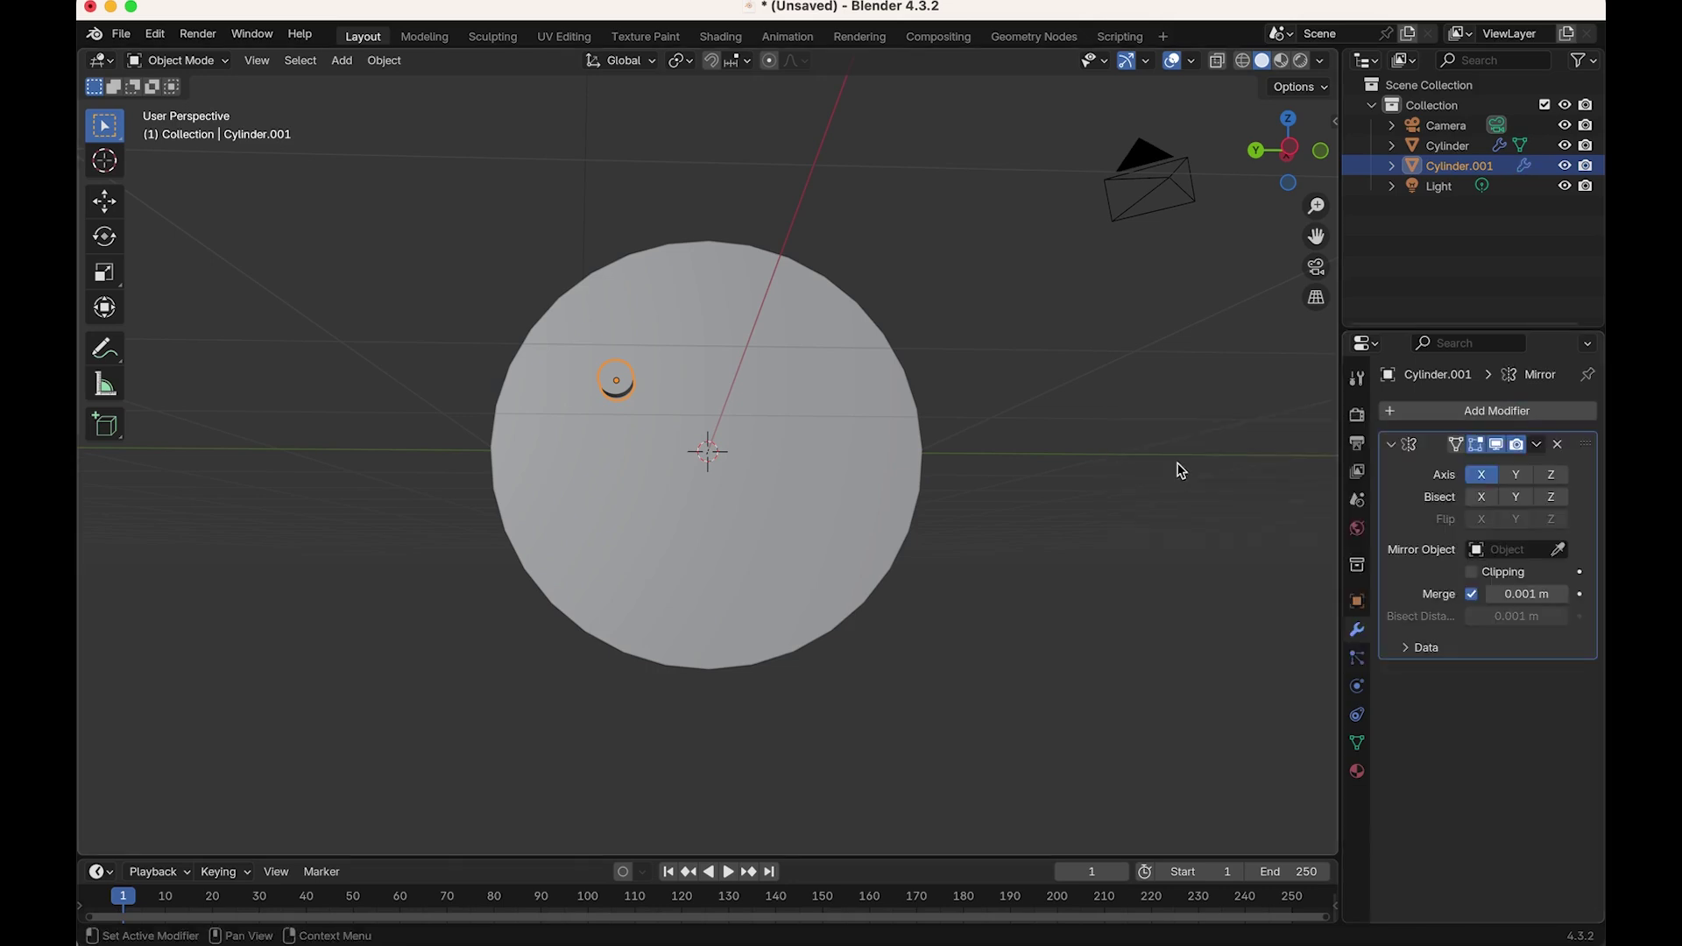
click(1393, 166)
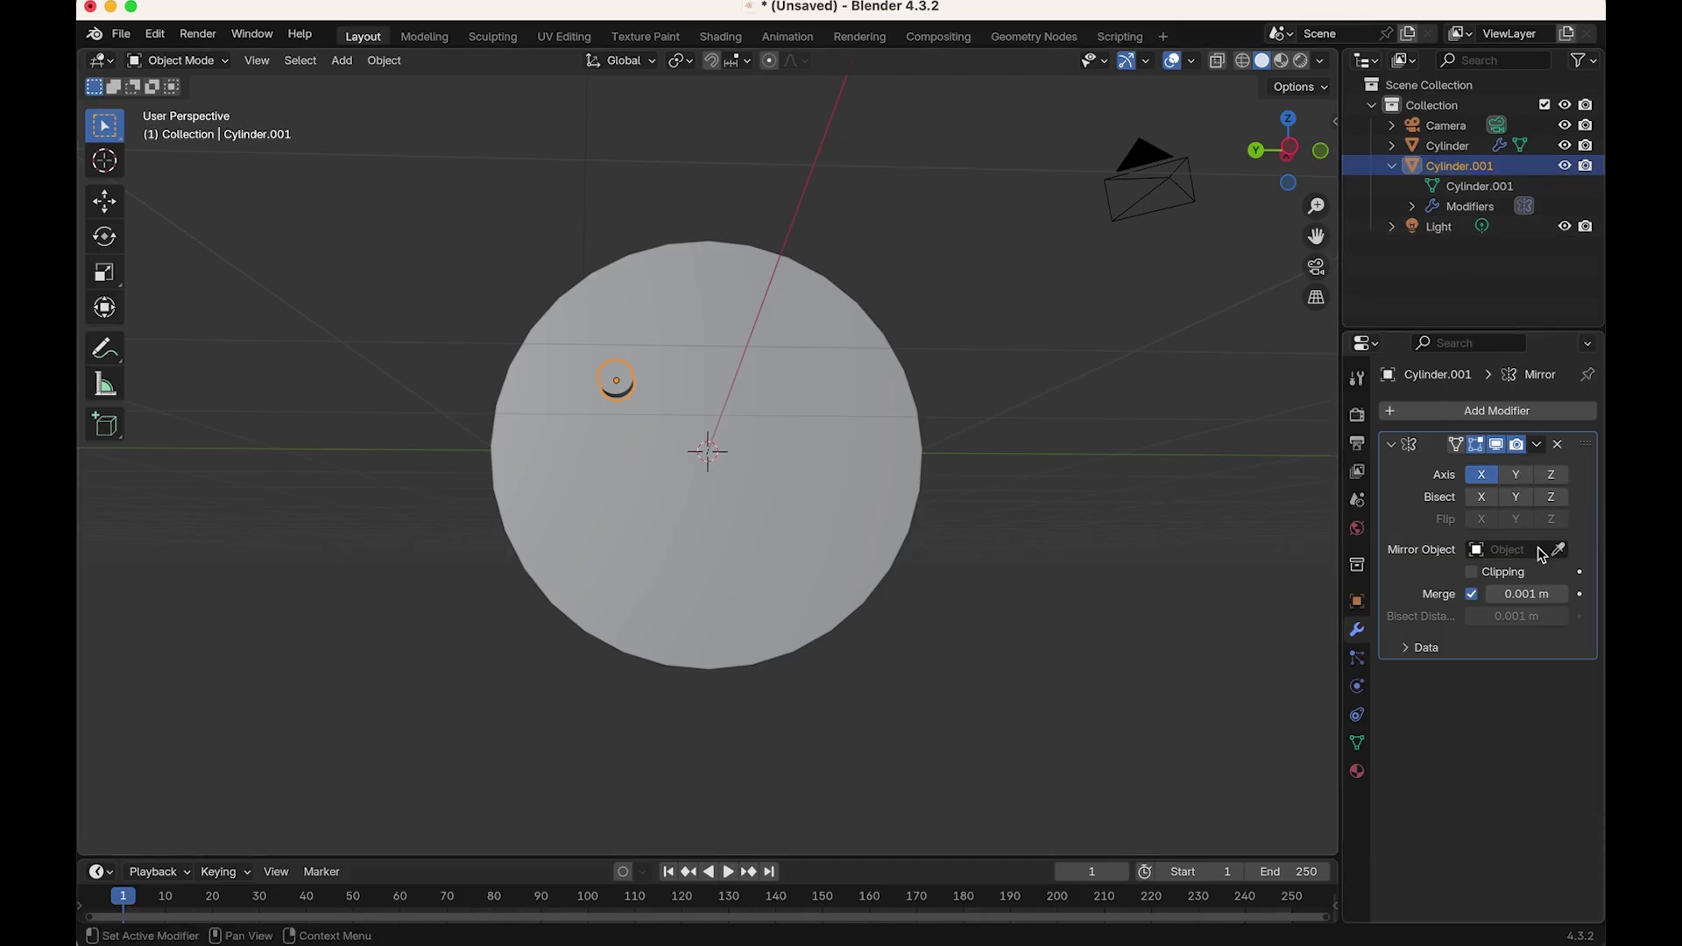
drag(1477, 196, 1504, 552)
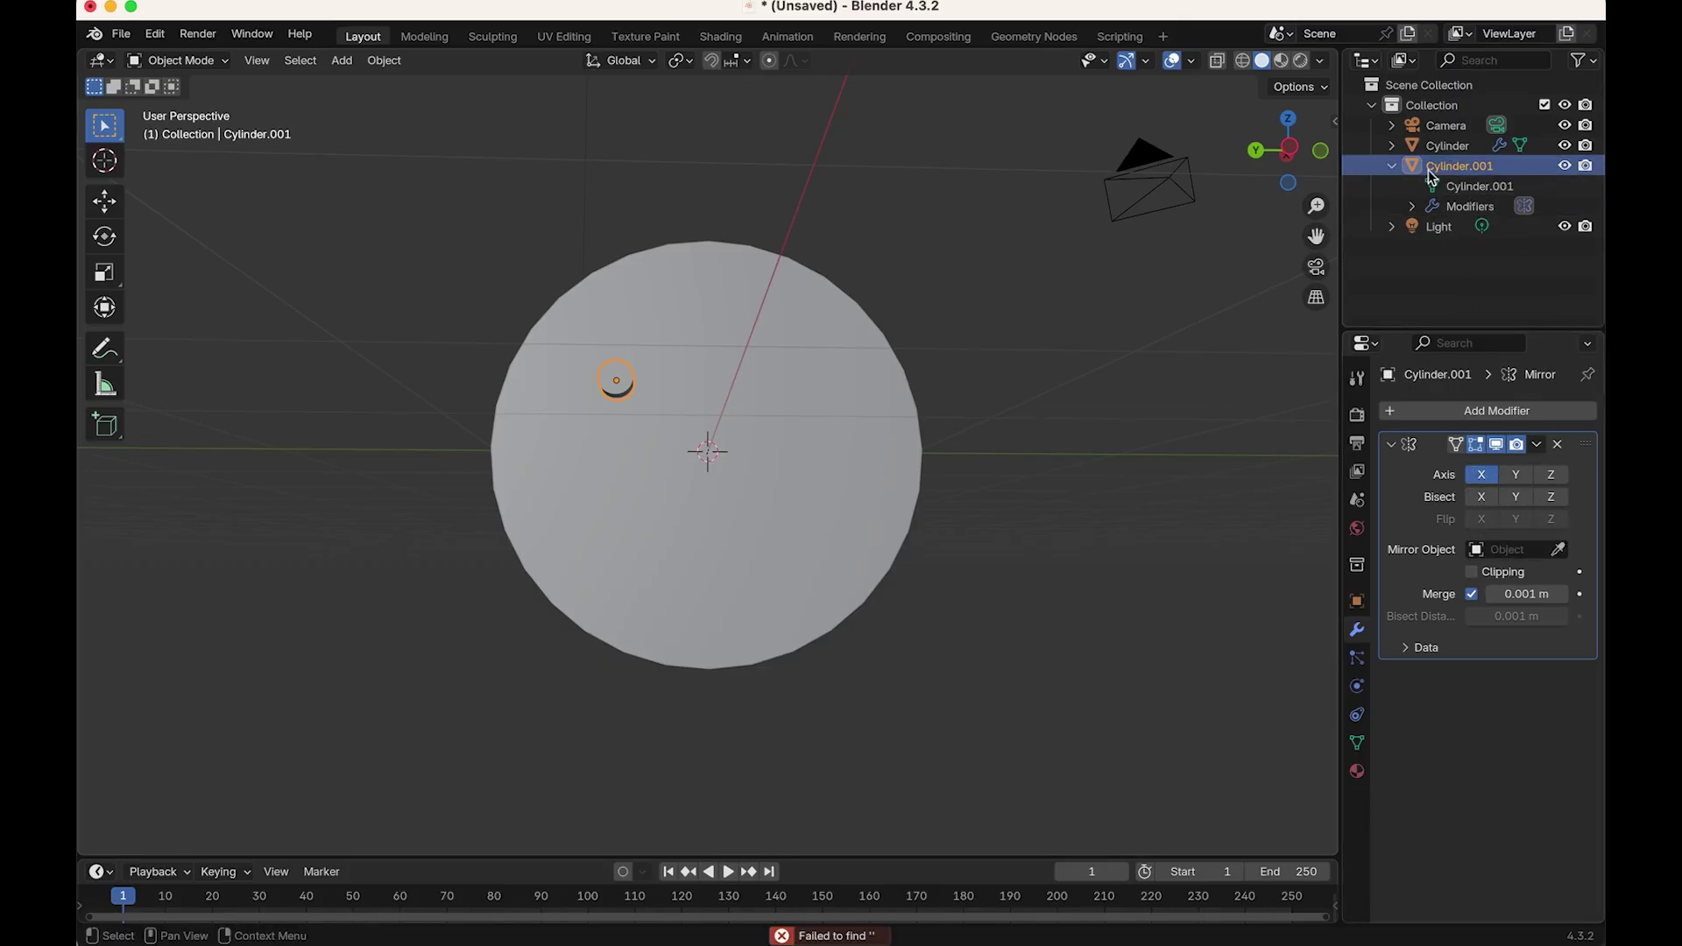
Step: Rename the large disc object to "face"
click(1442, 146)
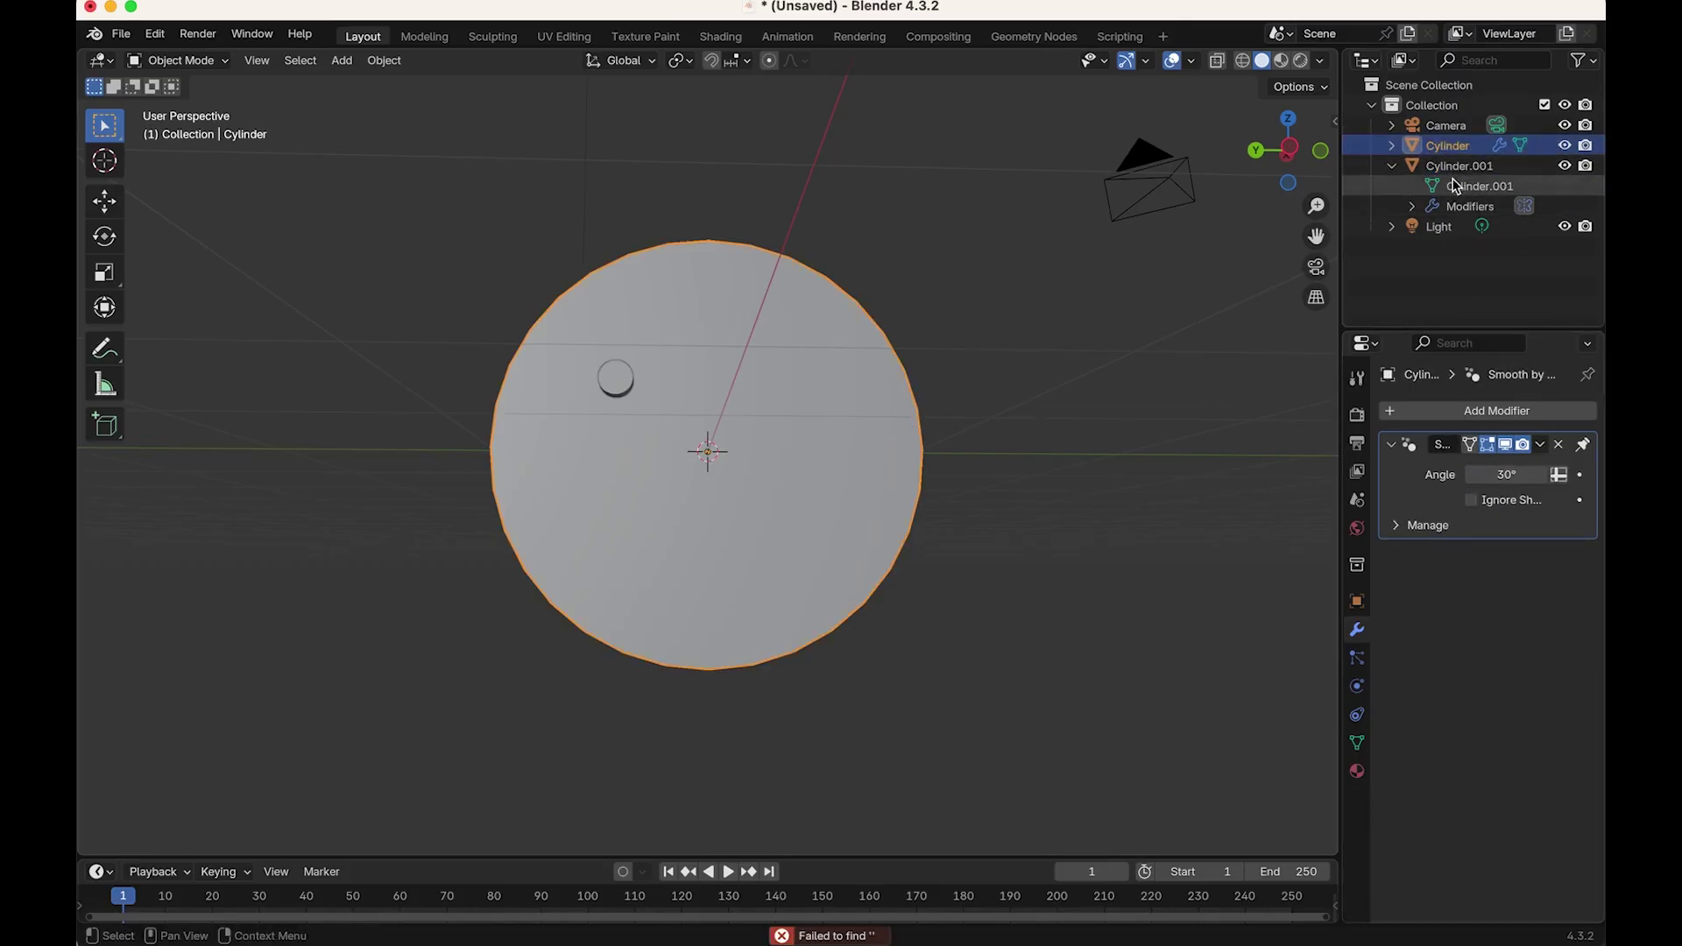
click(1455, 203)
click(1441, 146)
double_click(1445, 145)
text(face)
key(Return)
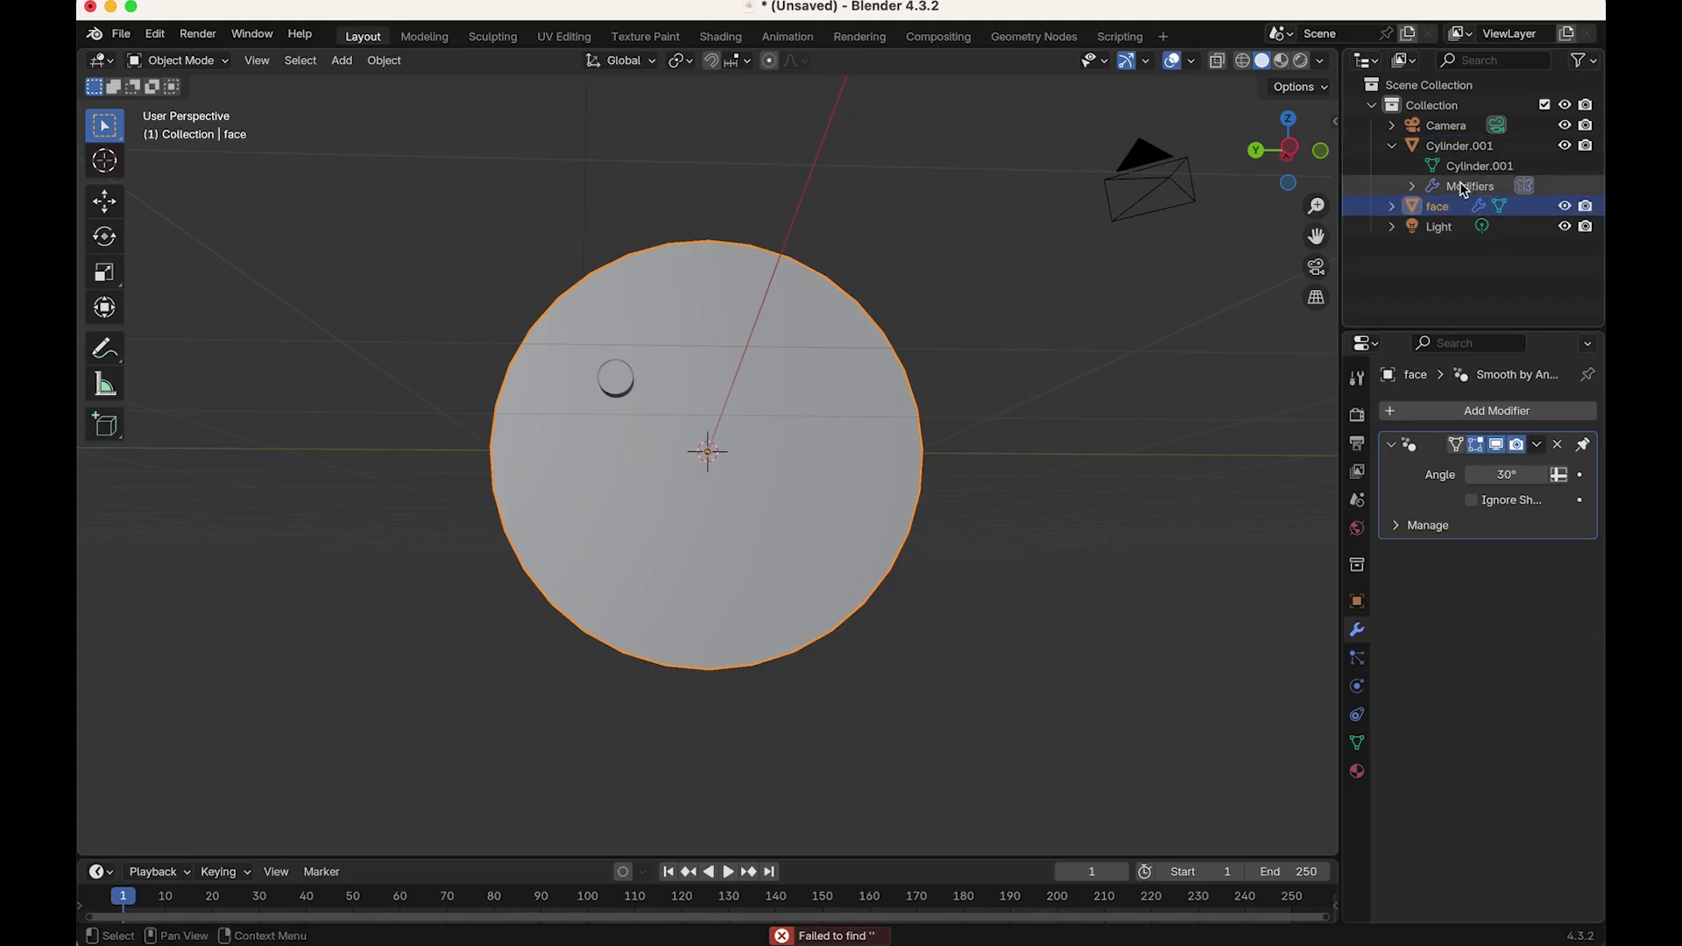
Step: Assign face as the mirror object of the small cylinder's Mirror modifier and mirror along Y instead of X
click(1465, 186)
drag(1443, 213, 1500, 549)
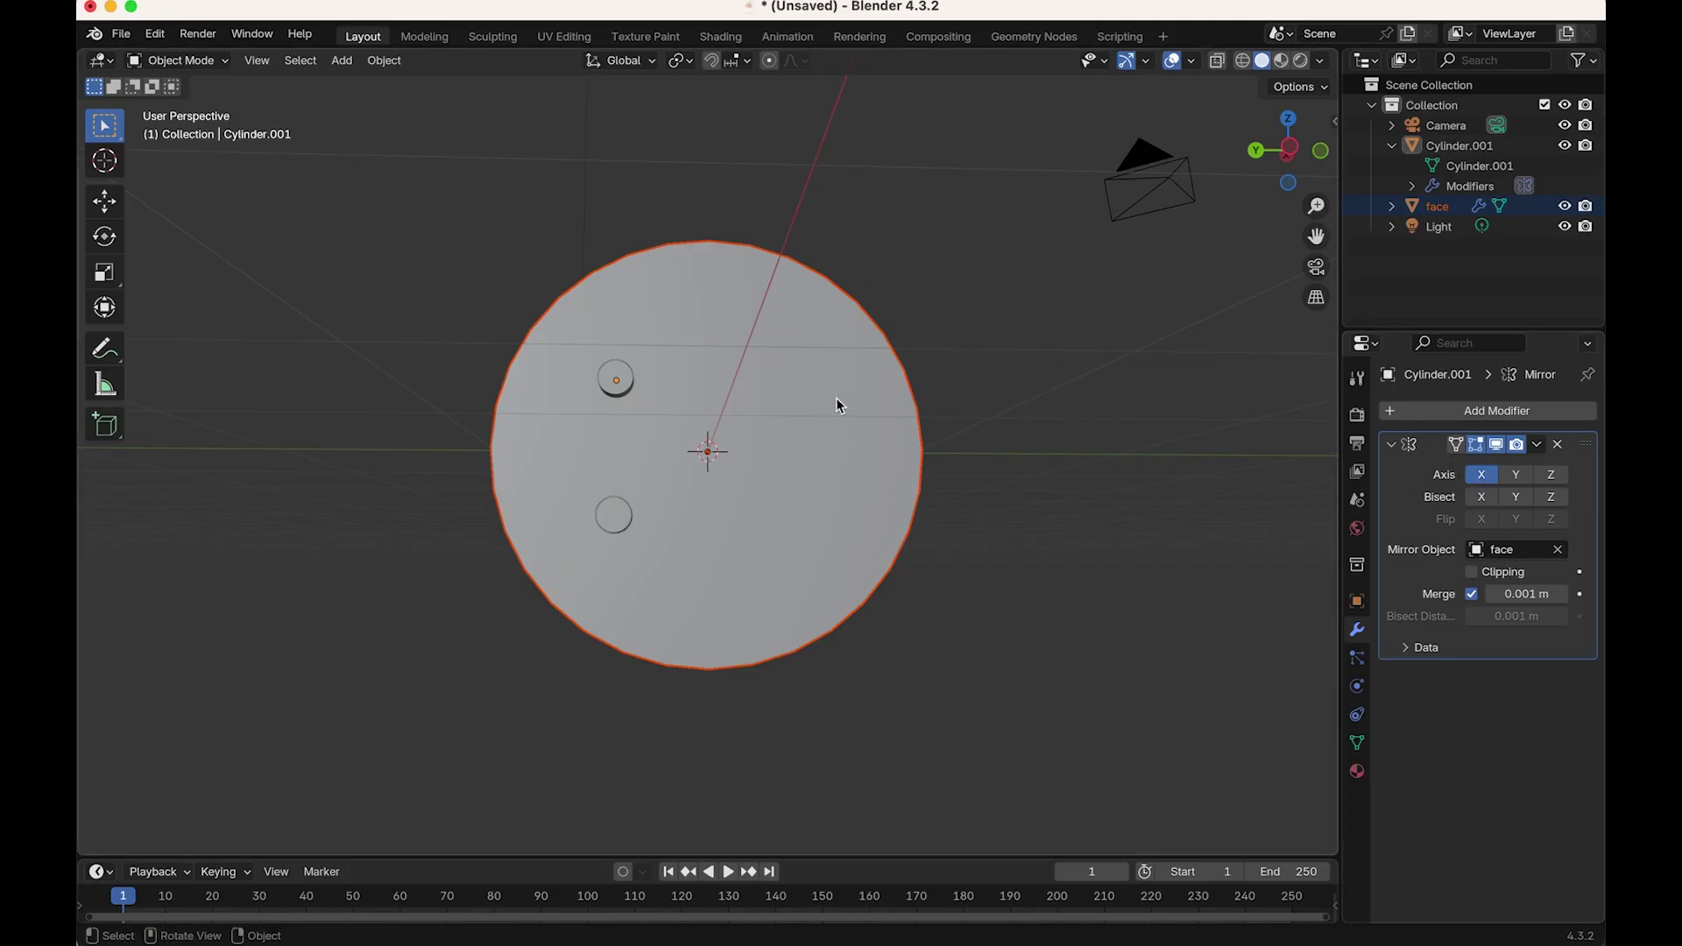
click(1481, 474)
click(1515, 480)
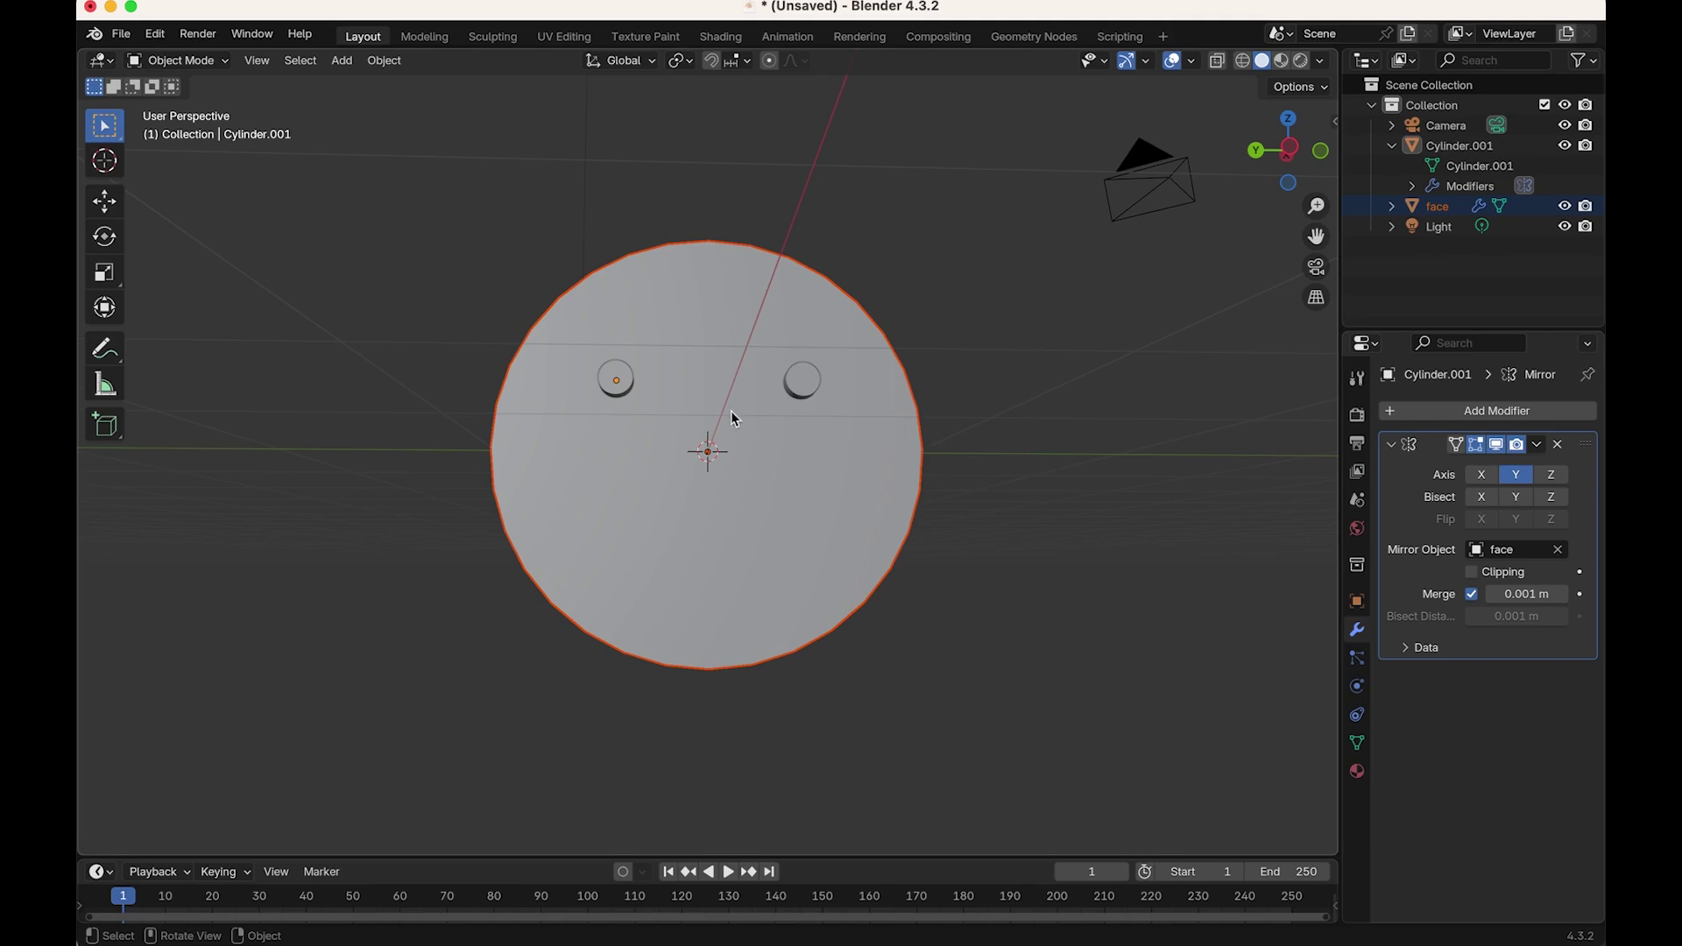
Step: Inspect the placement of the mirrored pair of small cylinders on the face disc
scroll(701, 319, up, 2)
scroll(1147, 360, down, 4)
scroll(1048, 406, up, 4)
mouse_move(1047, 402)
middle_down()
mouse_move(969, 402)
mouse_move(1029, 391)
middle_up()
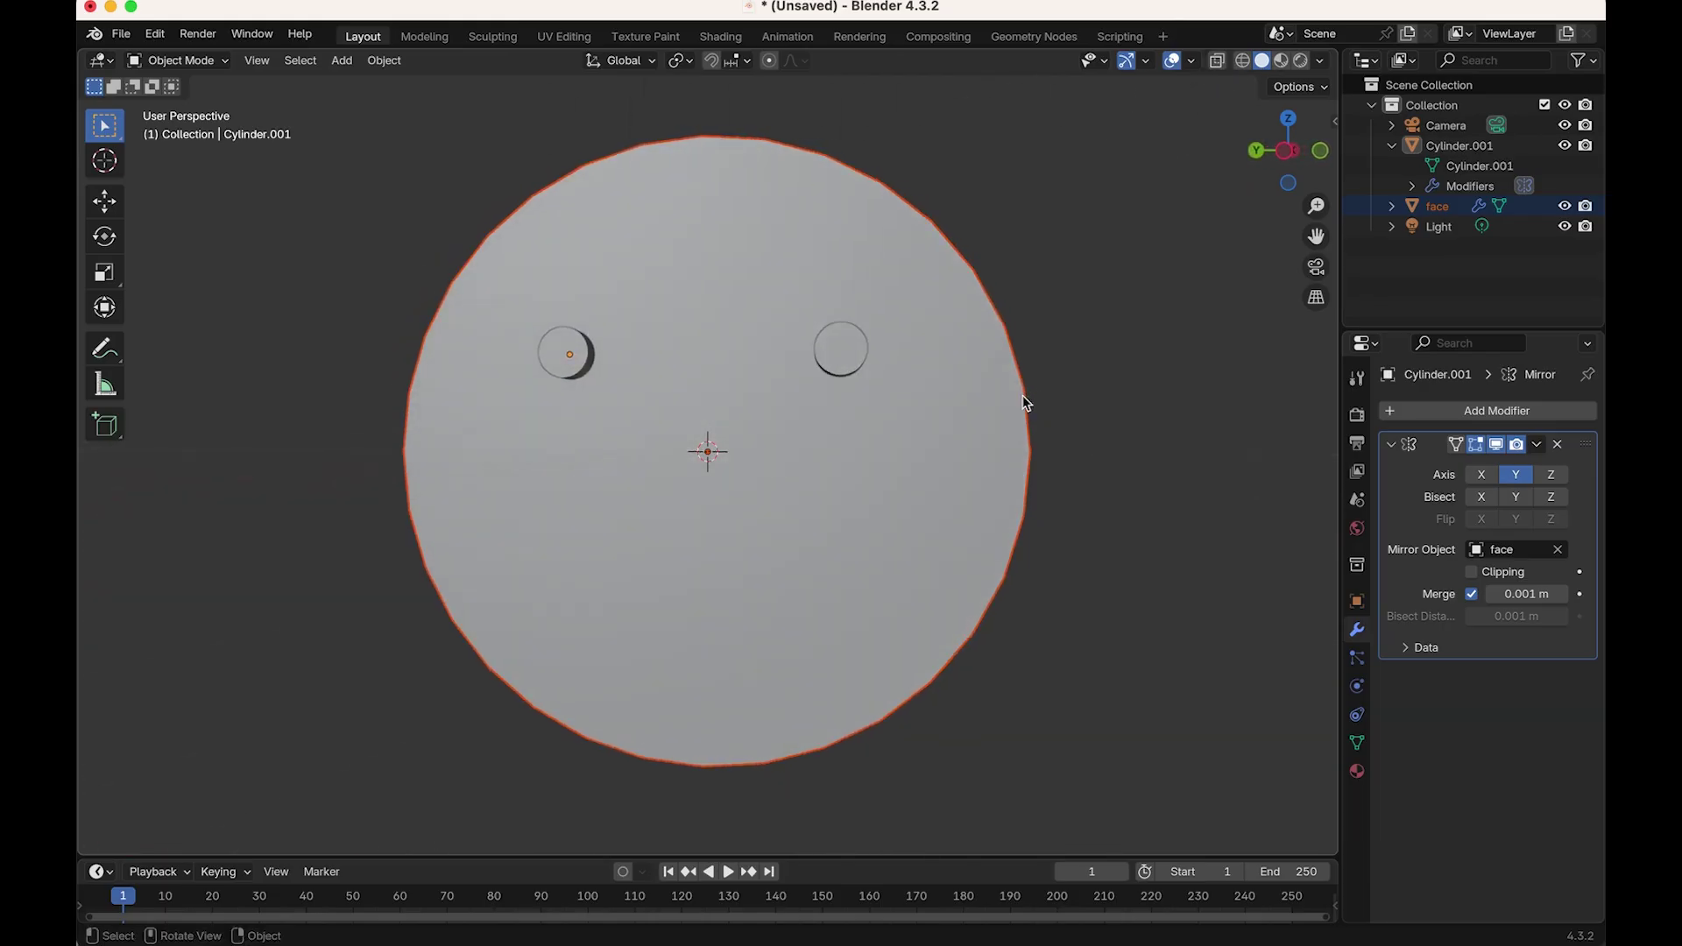
scroll(972, 430, down, 1)
scroll(813, 518, up, 2)
scroll(811, 517, down, 1)
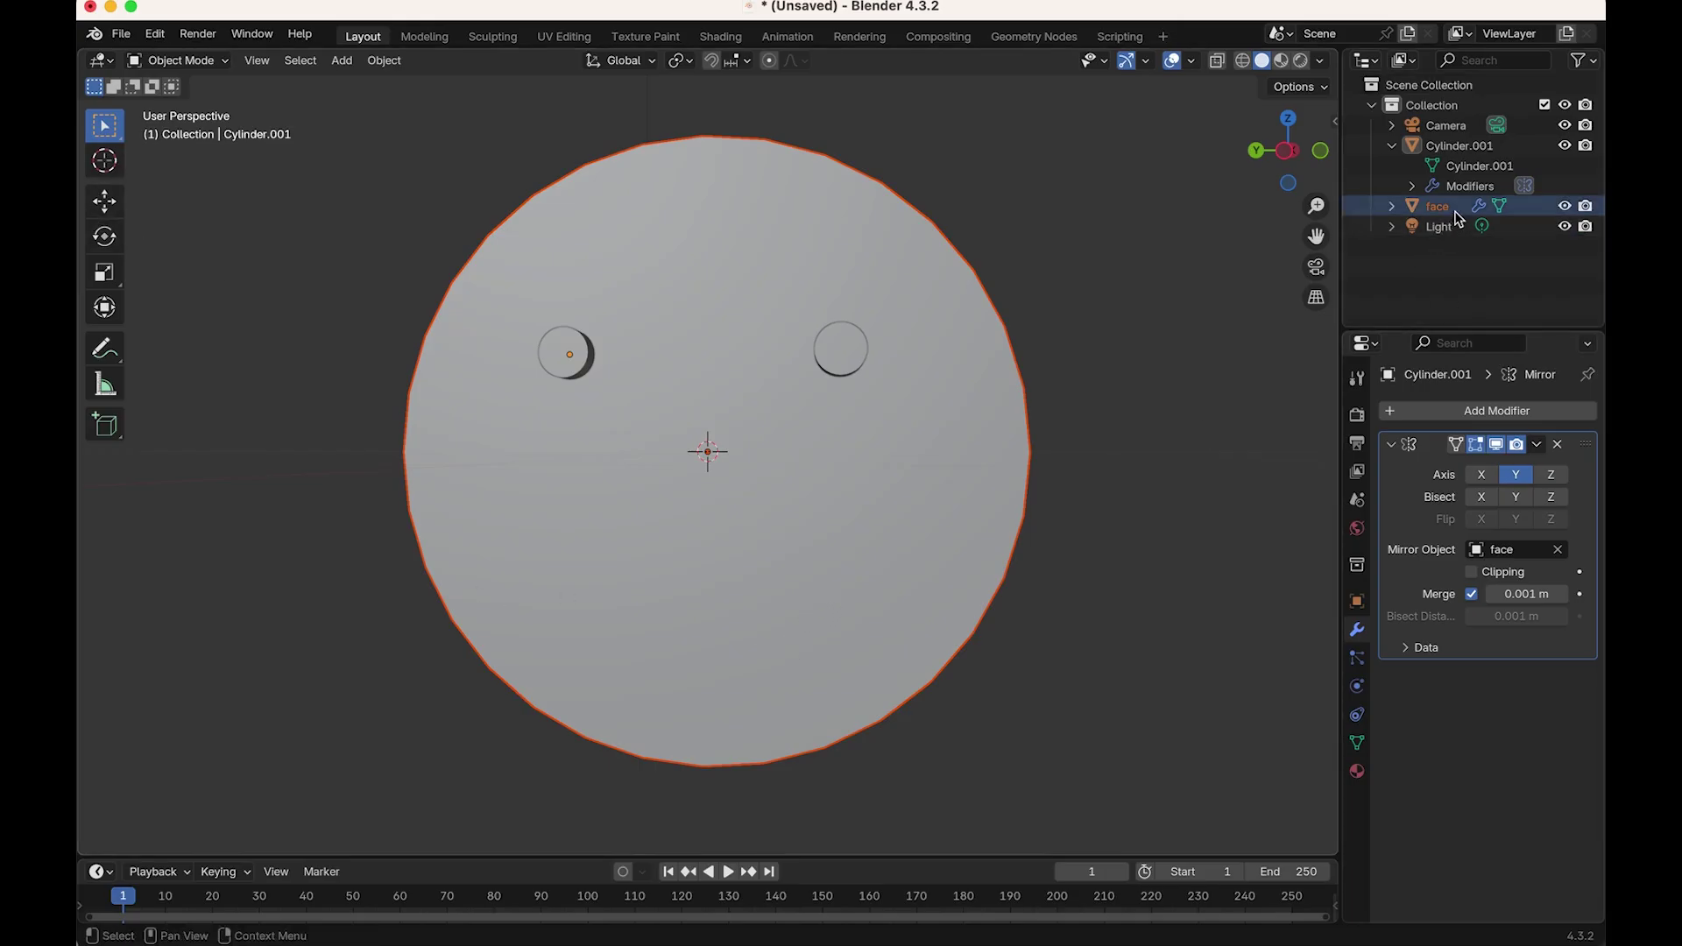
Step: Rename the mirrored small cylinder object to "eyes"
double_click(1450, 156)
text(eyes)
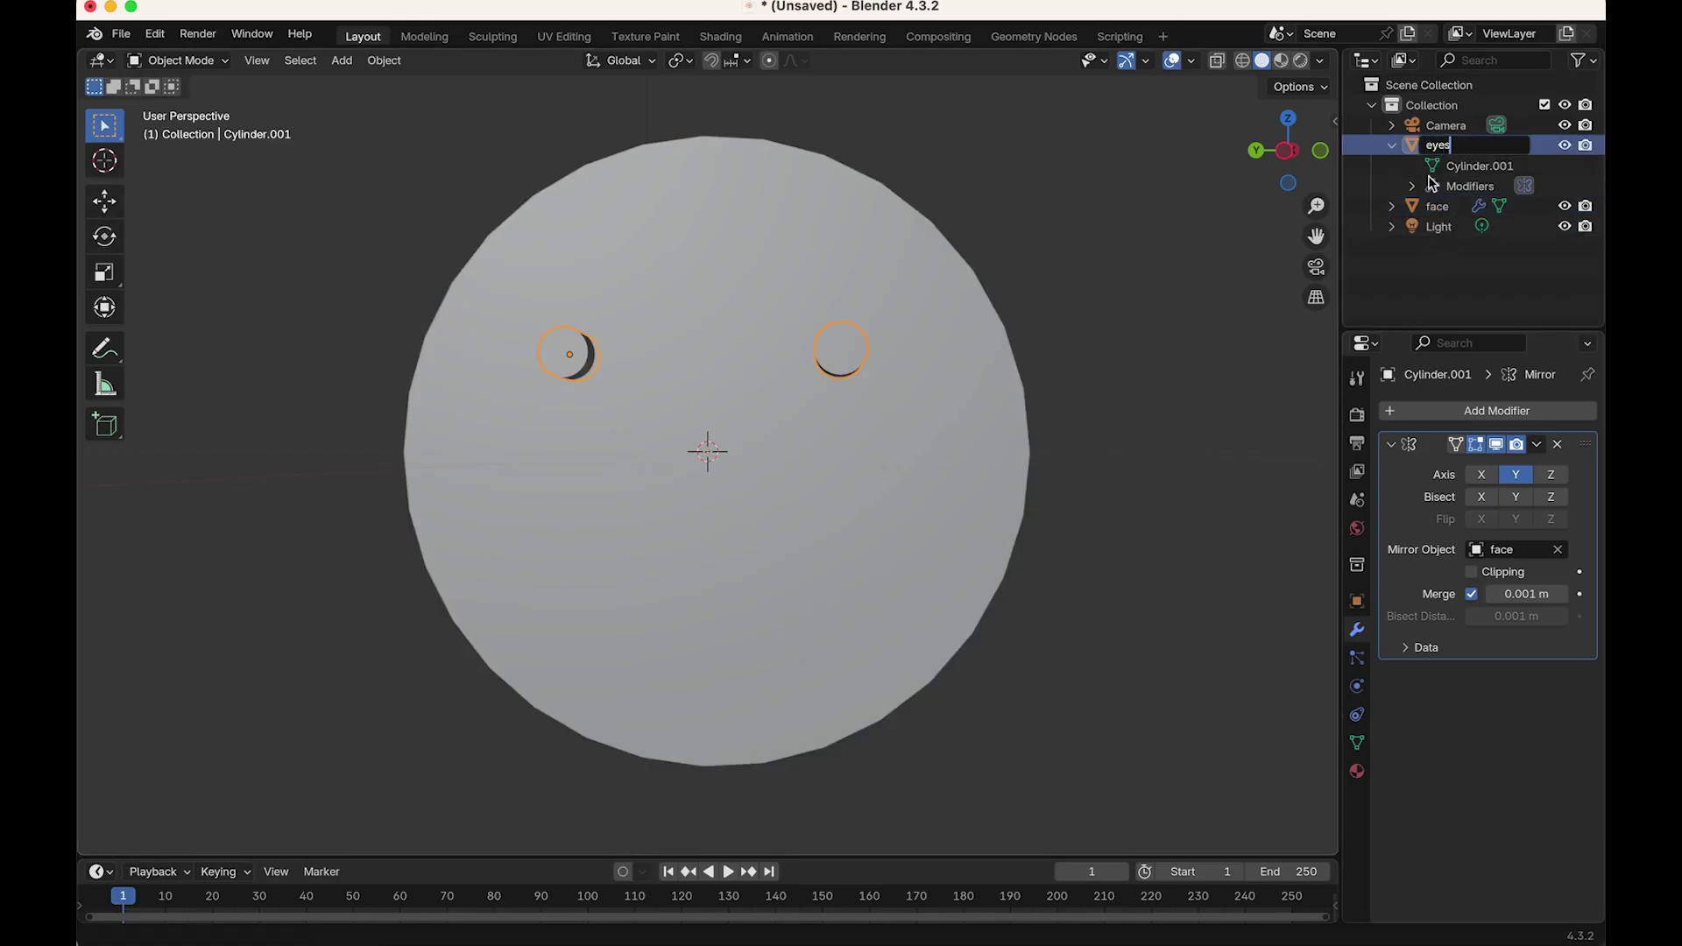
key(Return)
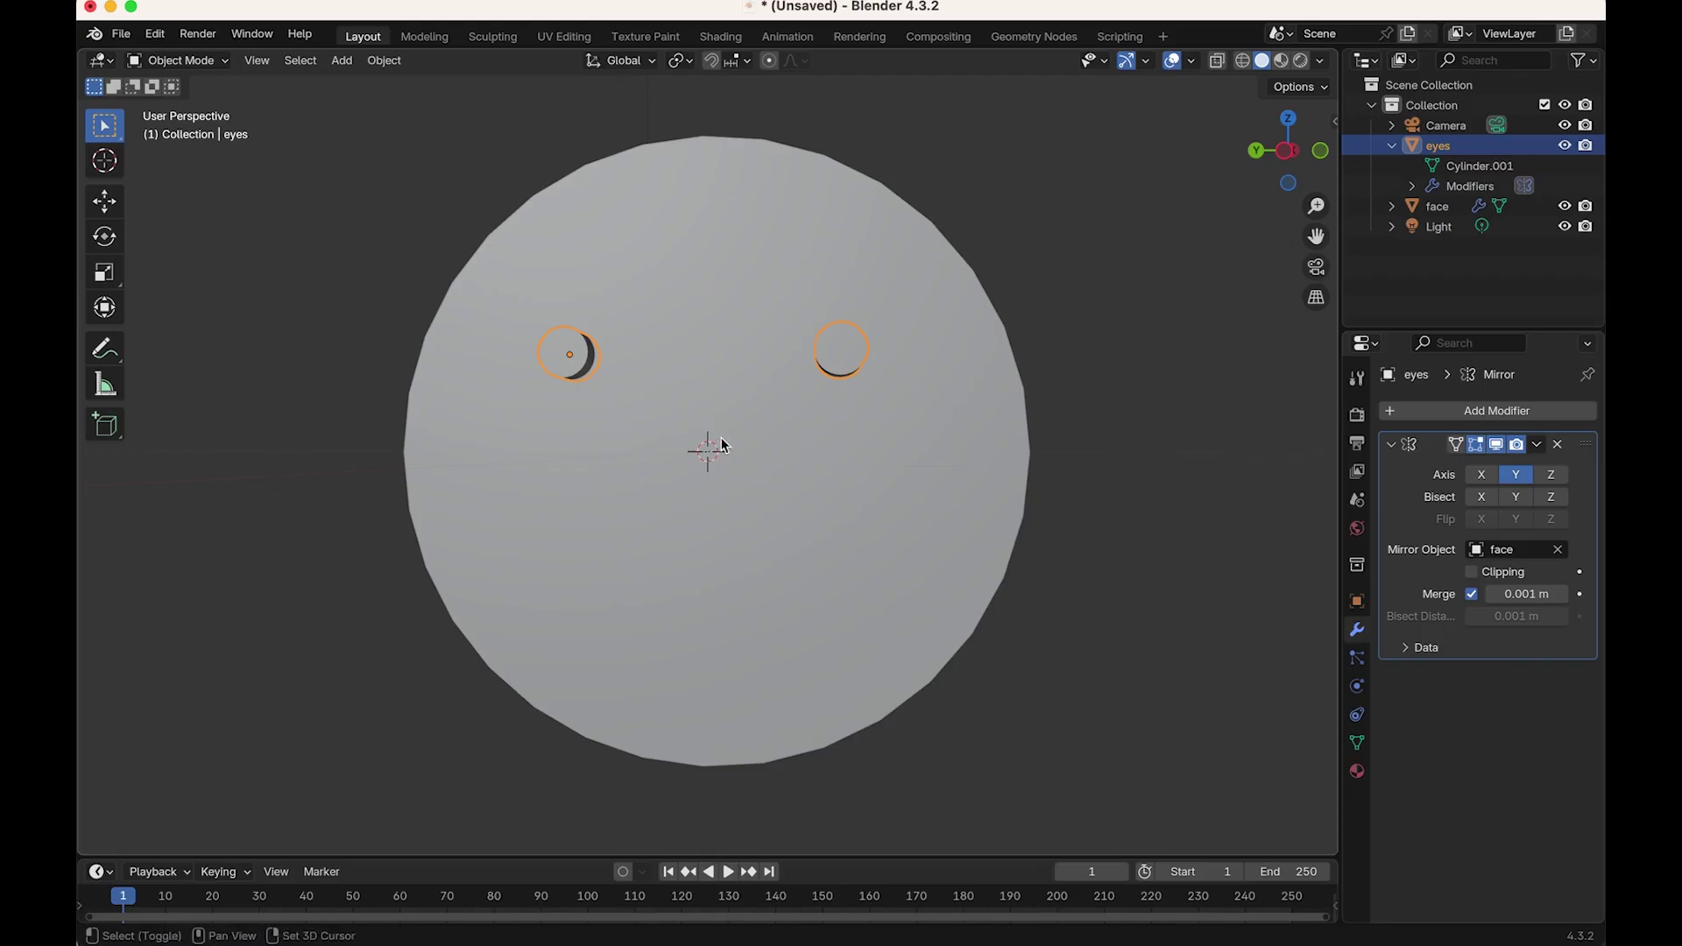
Step: Add a cylinder mesh with a radius of 0.52 m and a Y rotation of 90°
key(shift+a)
mouse_move(672, 450)
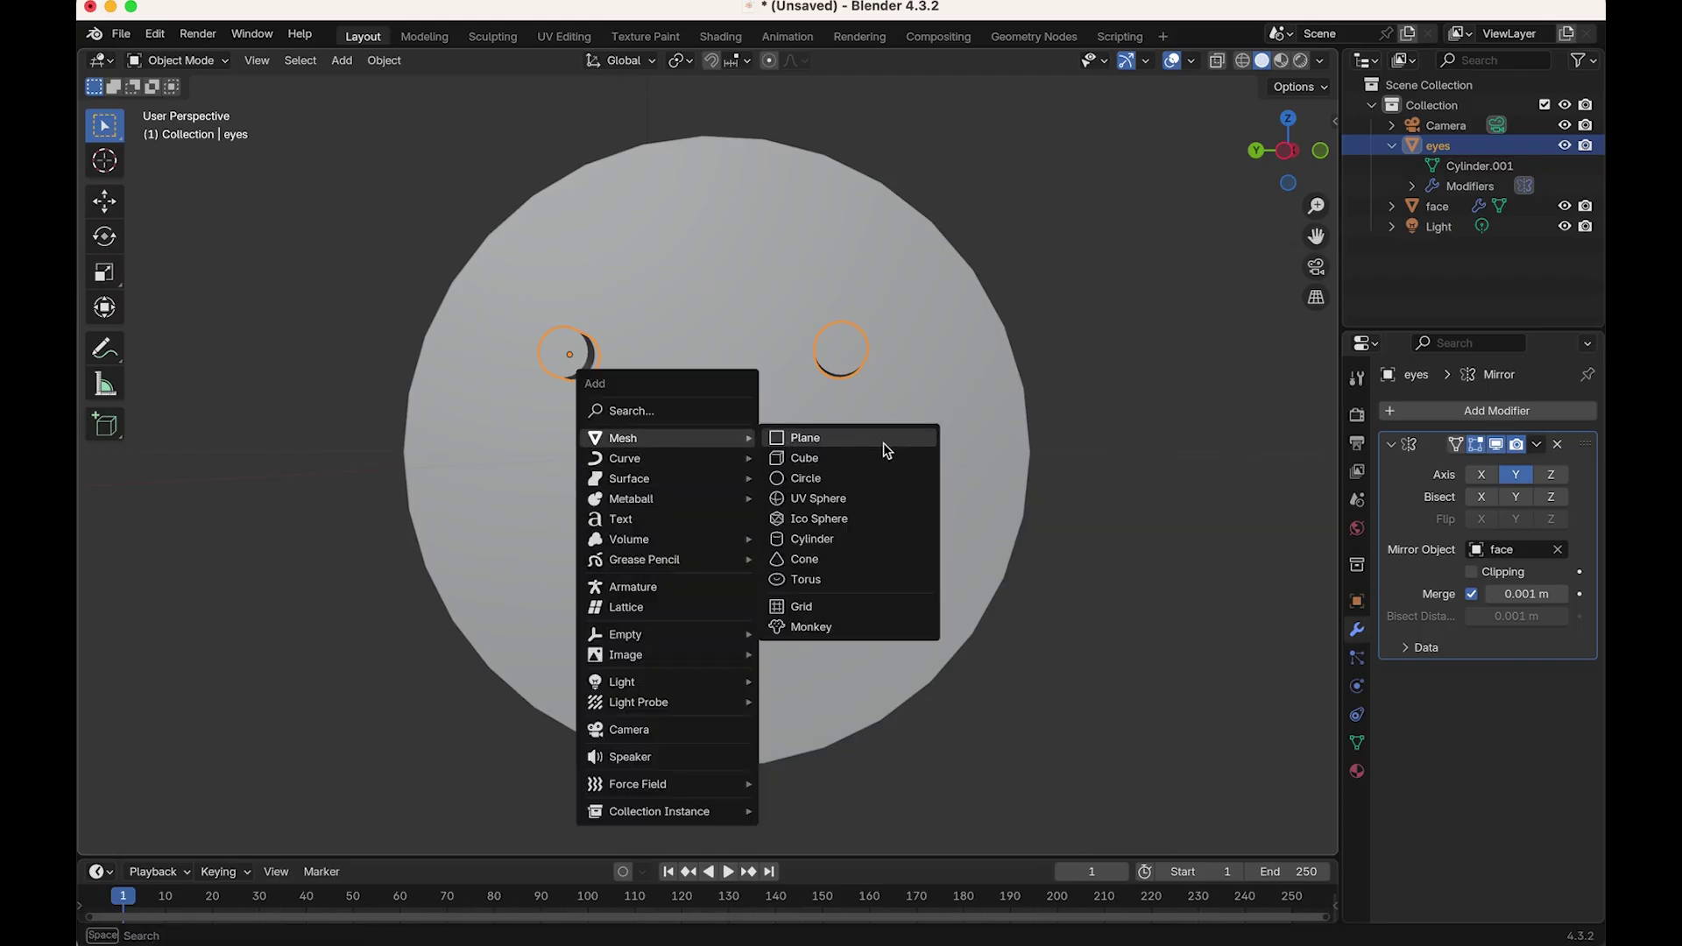
click(860, 535)
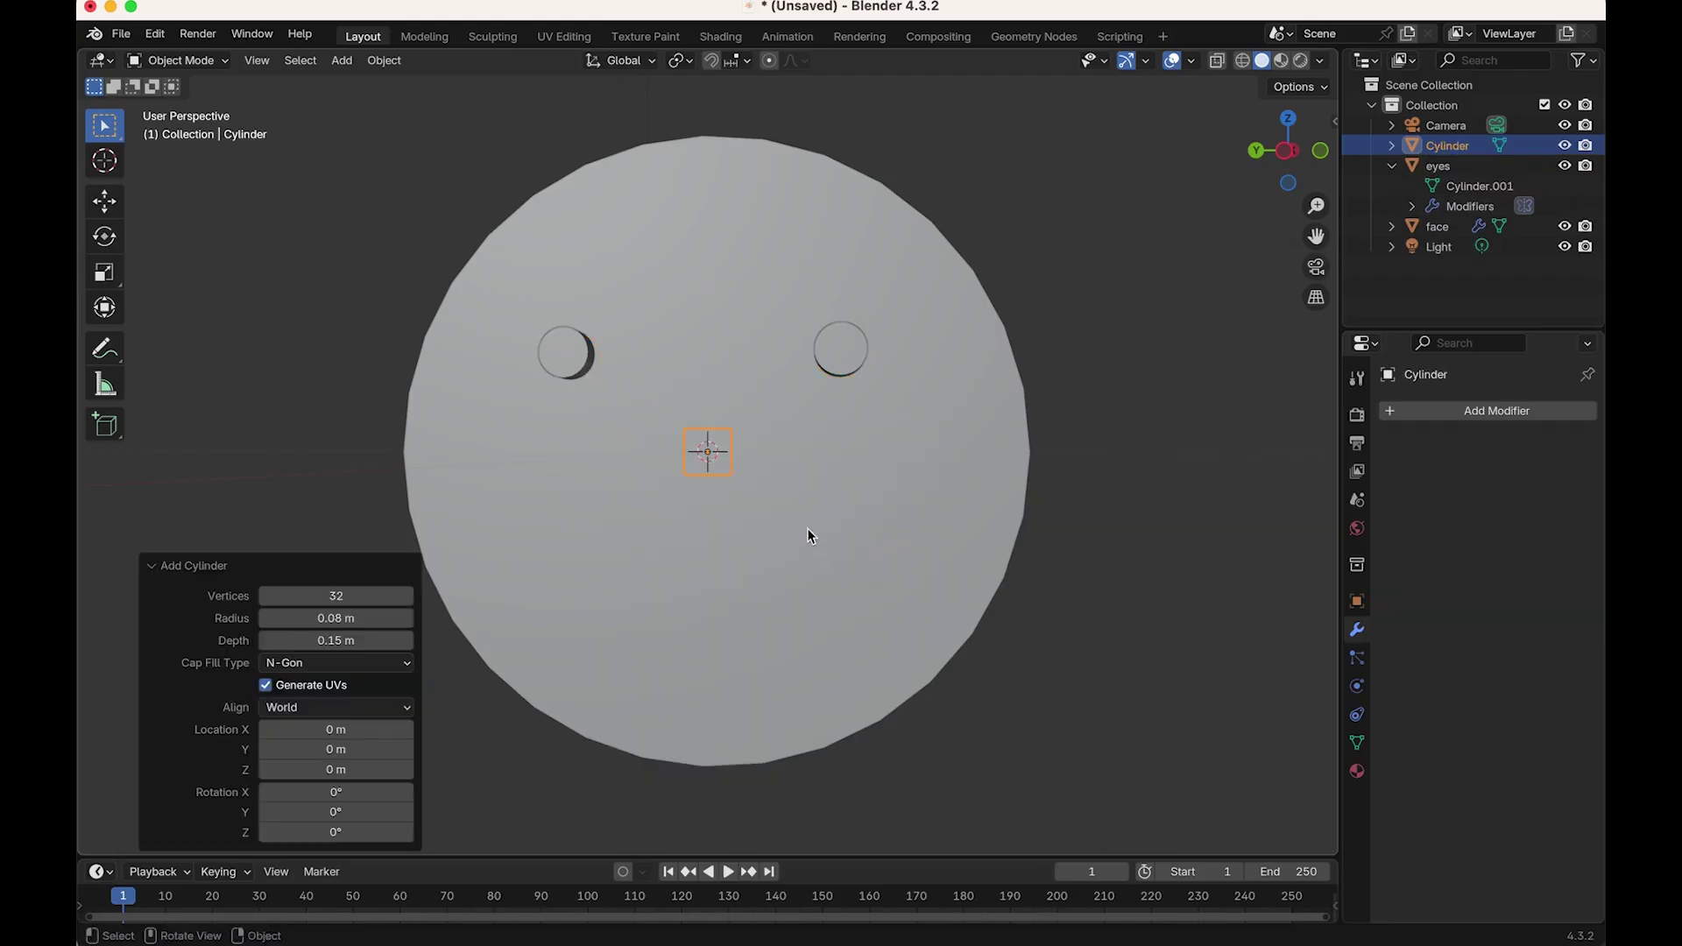
drag(409, 622, 444, 624)
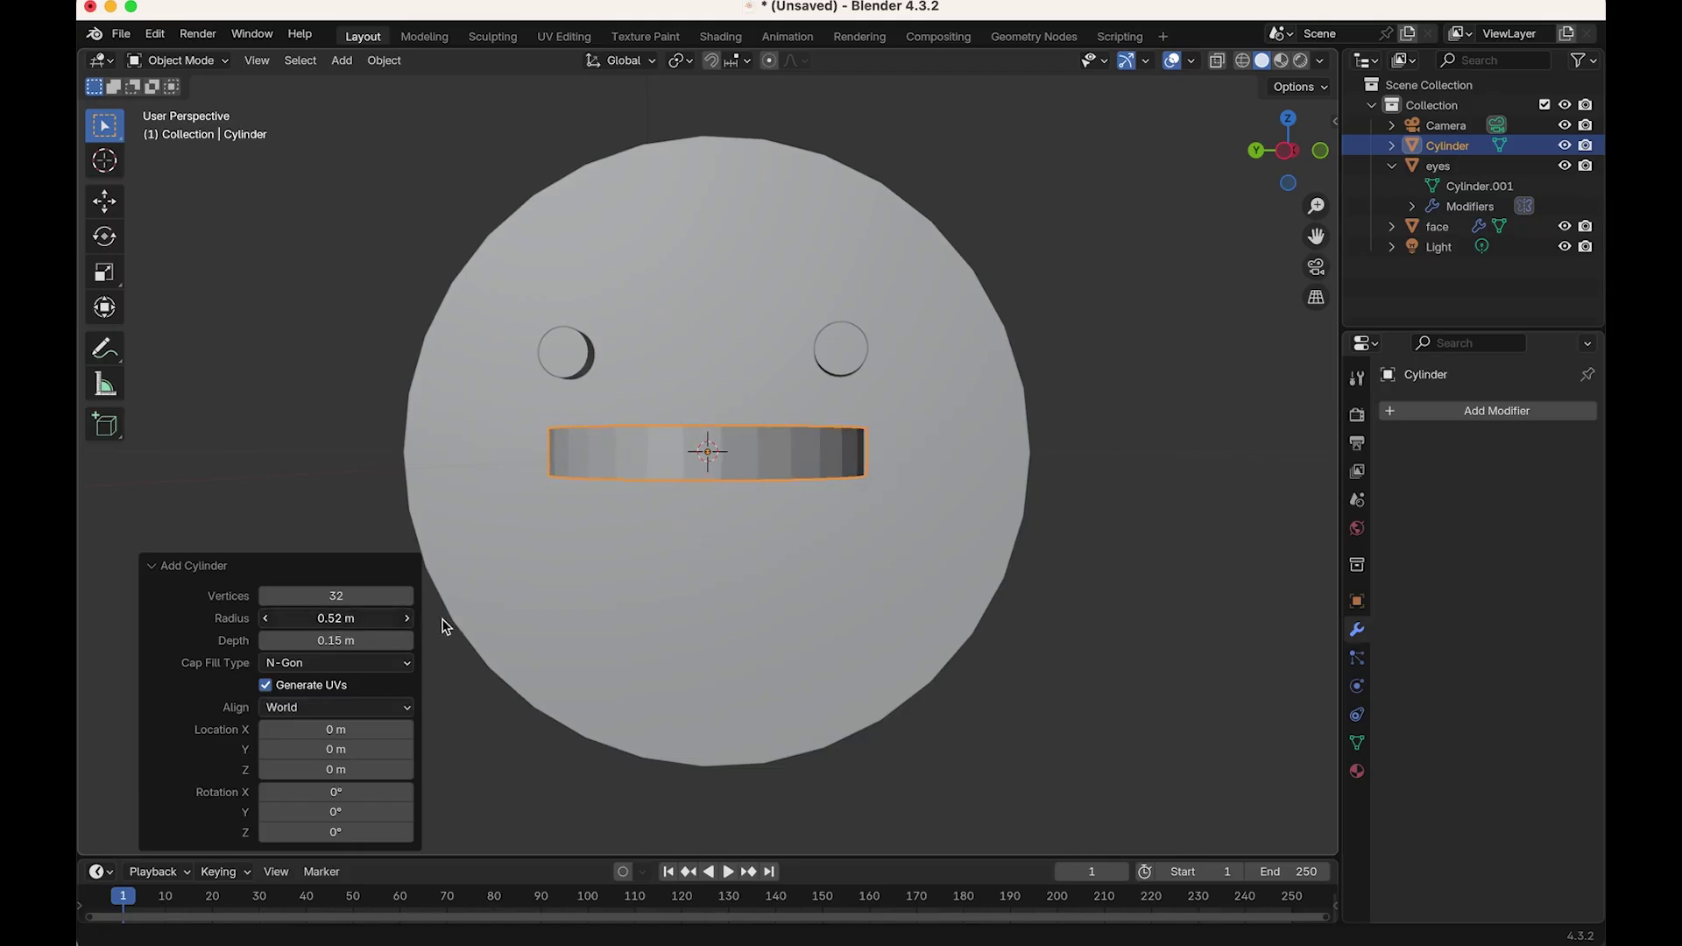
click(346, 807)
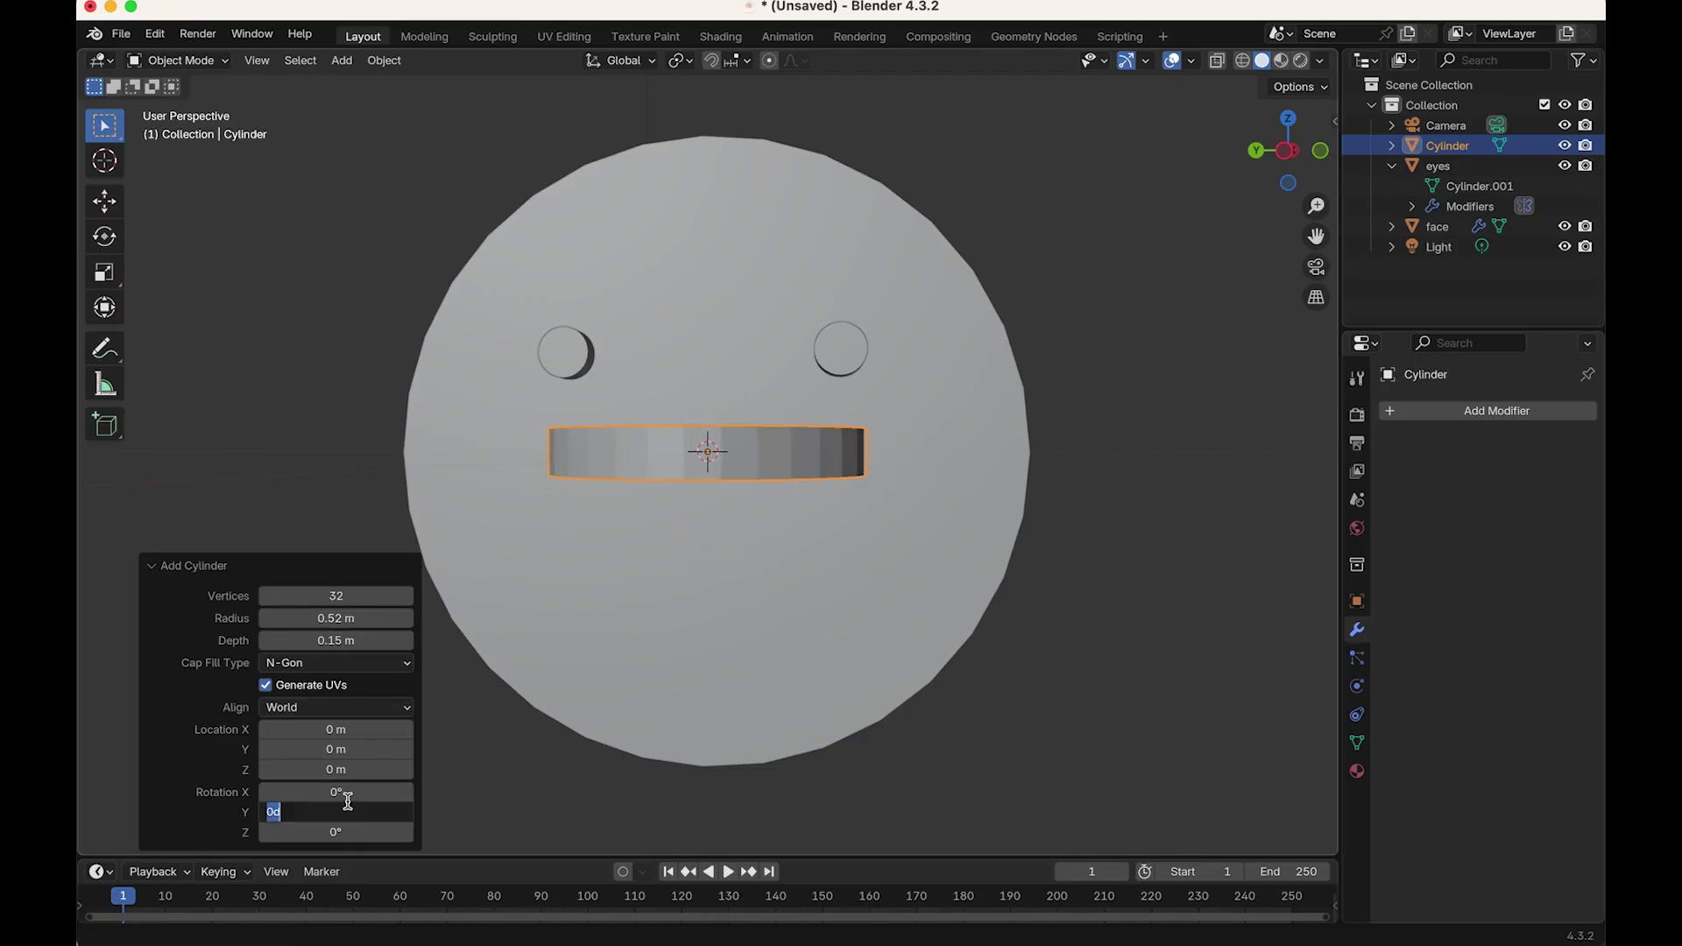
text(90)
key(Return)
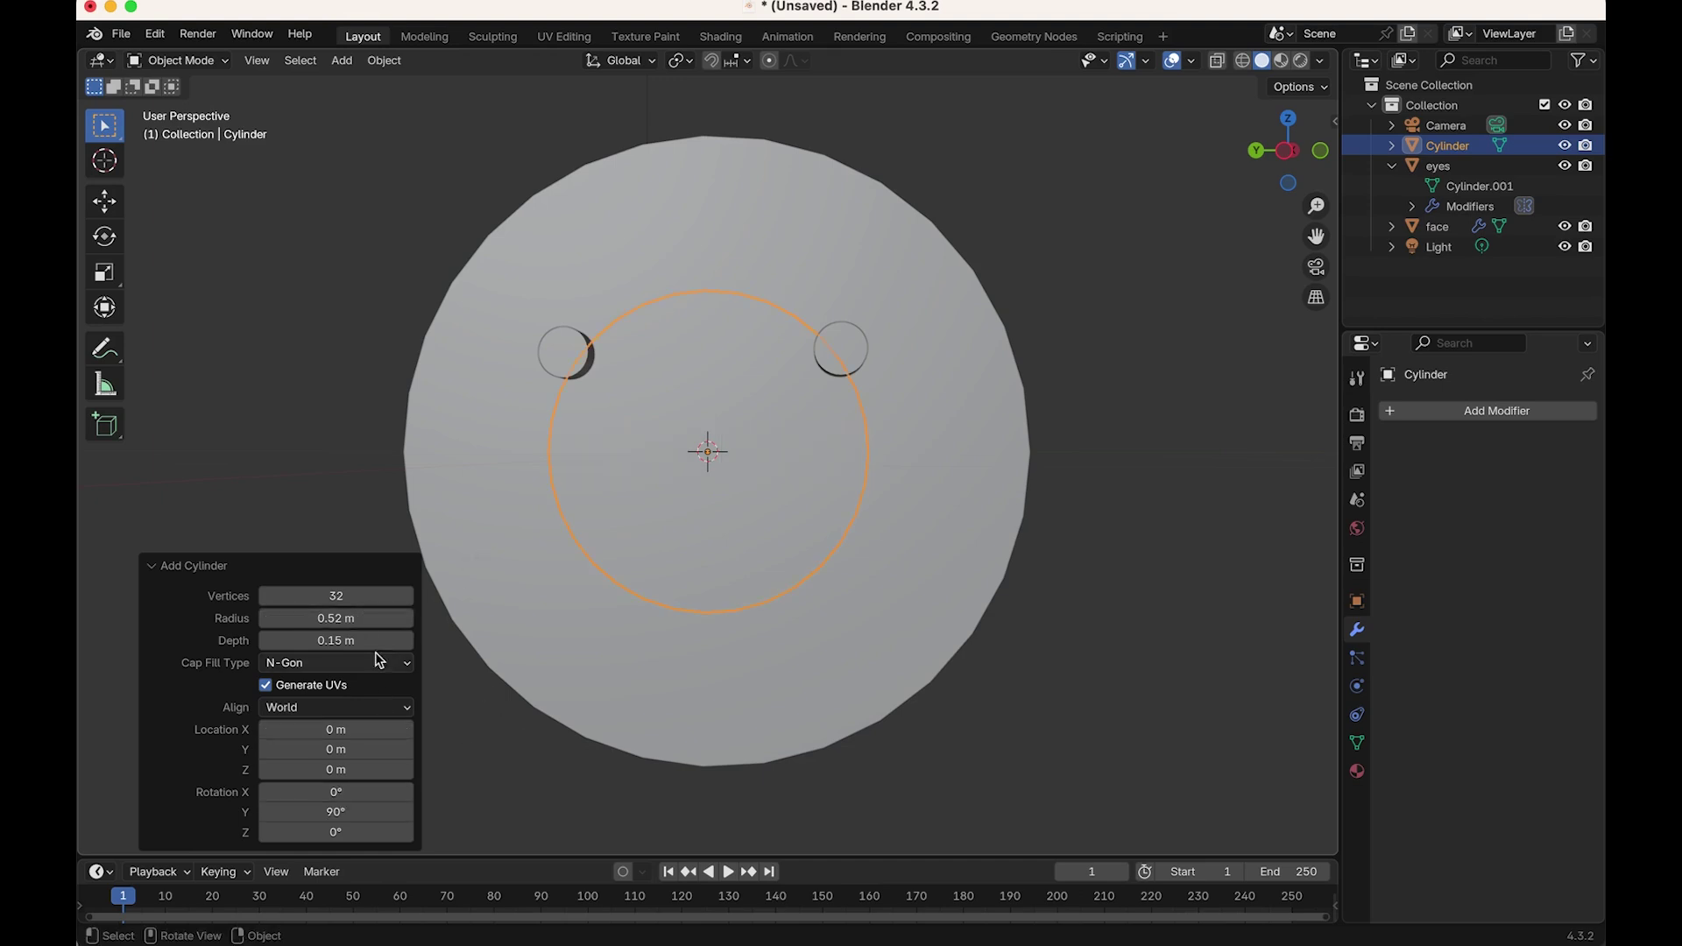
Step: Move the new cylinder to the front of the face below the eyes, at X -0.18 m and Z -0.18 m
drag(289, 731, 265, 732)
middle_drag(871, 645, 713, 639)
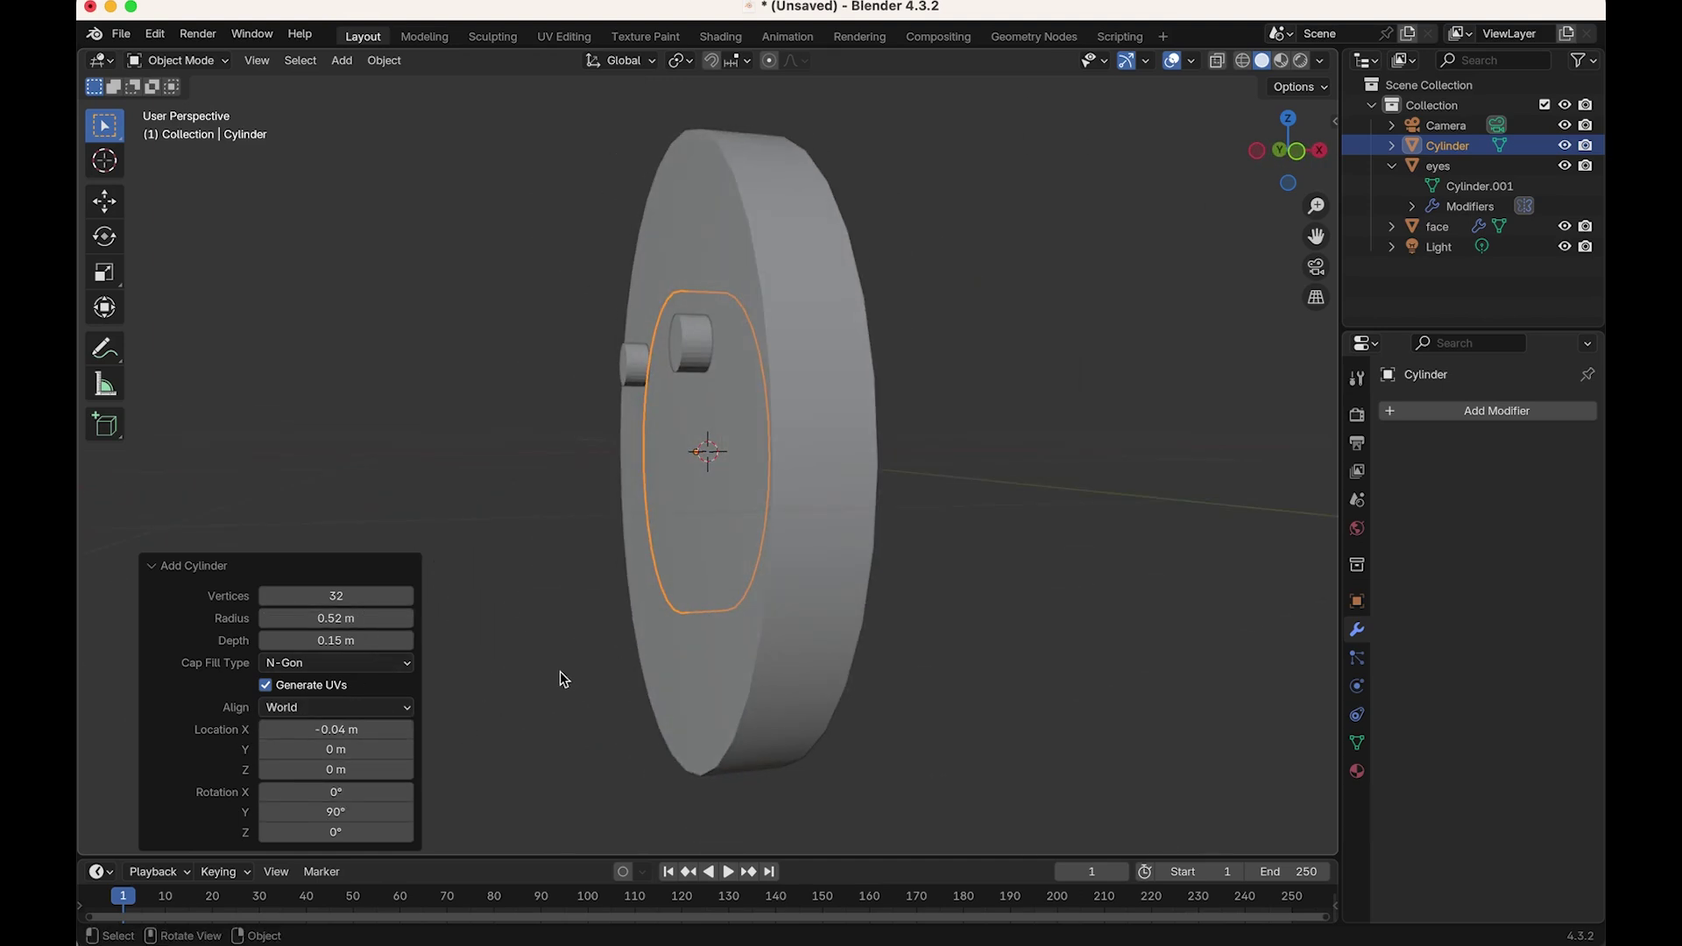
drag(238, 730, 263, 732)
mouse_move(415, 765)
mouse_down()
mouse_move(432, 773)
mouse_move(405, 770)
mouse_up()
middle_drag(587, 682, 769, 679)
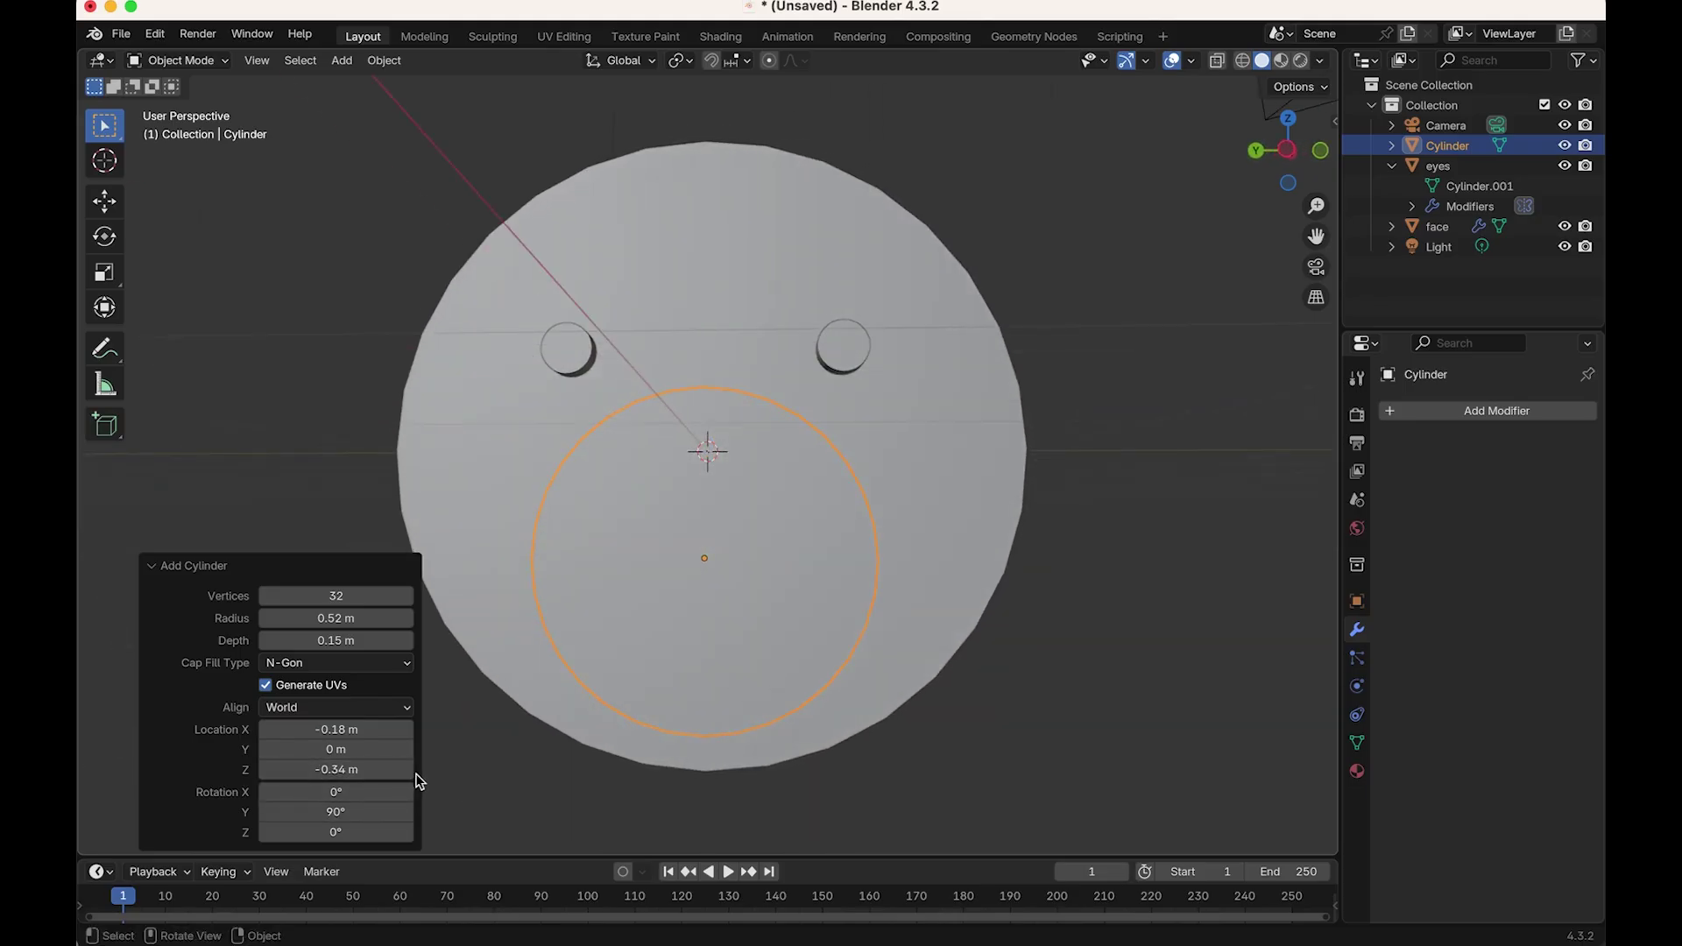
drag(403, 772, 411, 777)
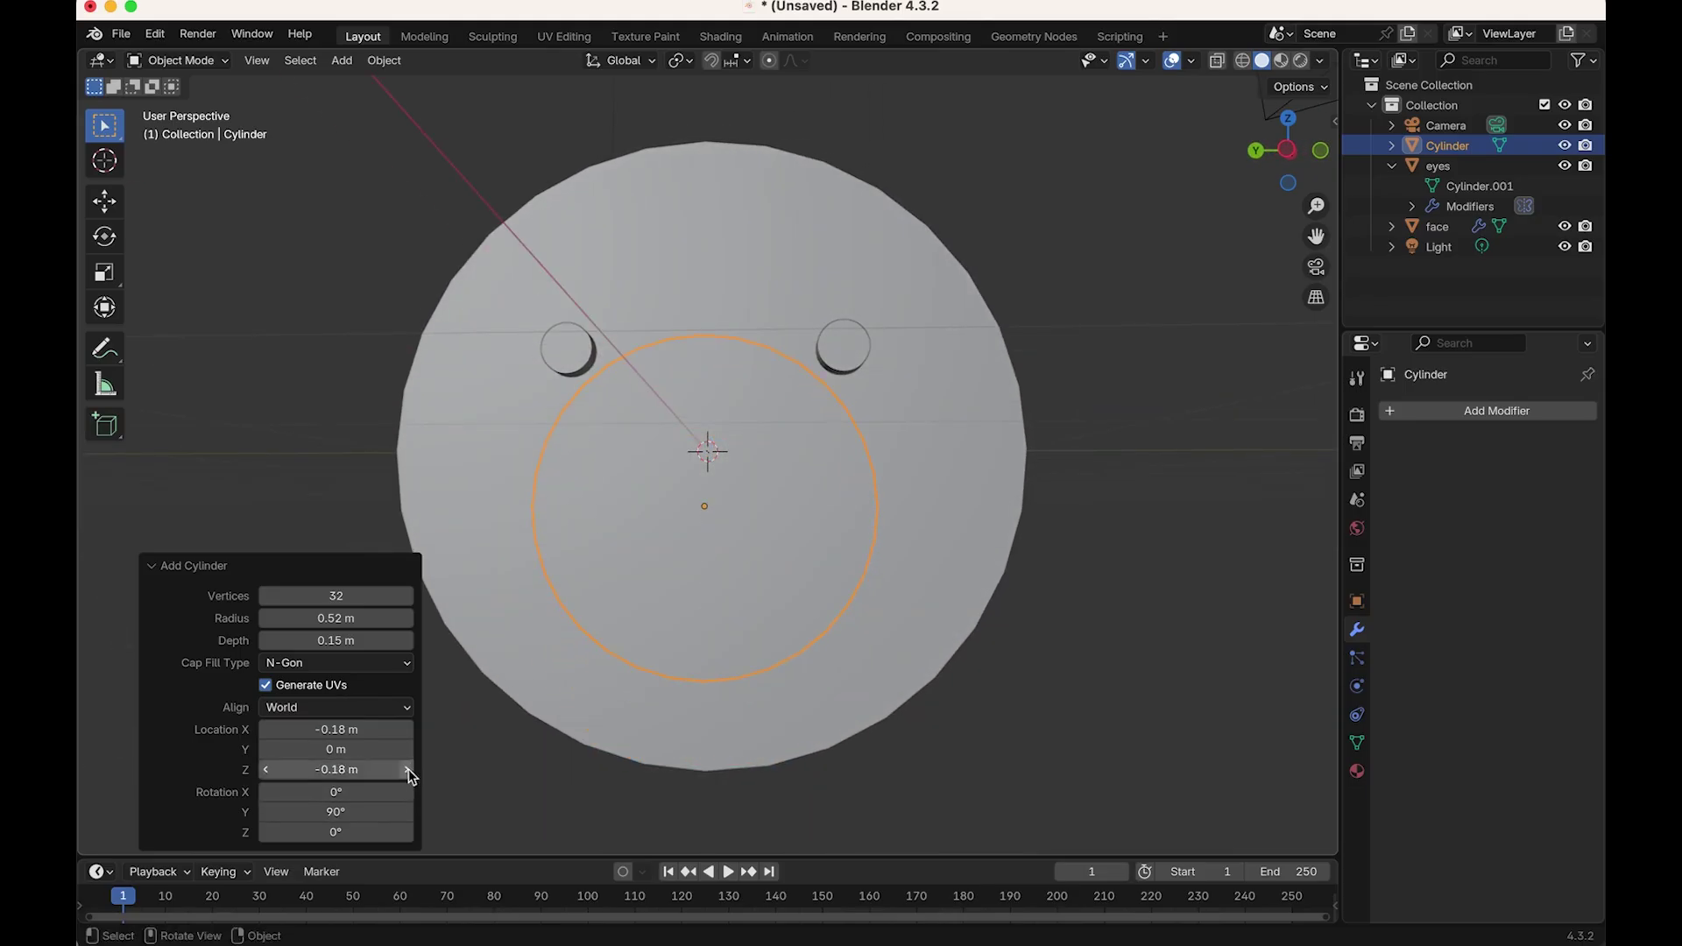
Step: Check the new cylinder's depth from the side and set its X location to -0.1 m
scroll(664, 672, down, 8)
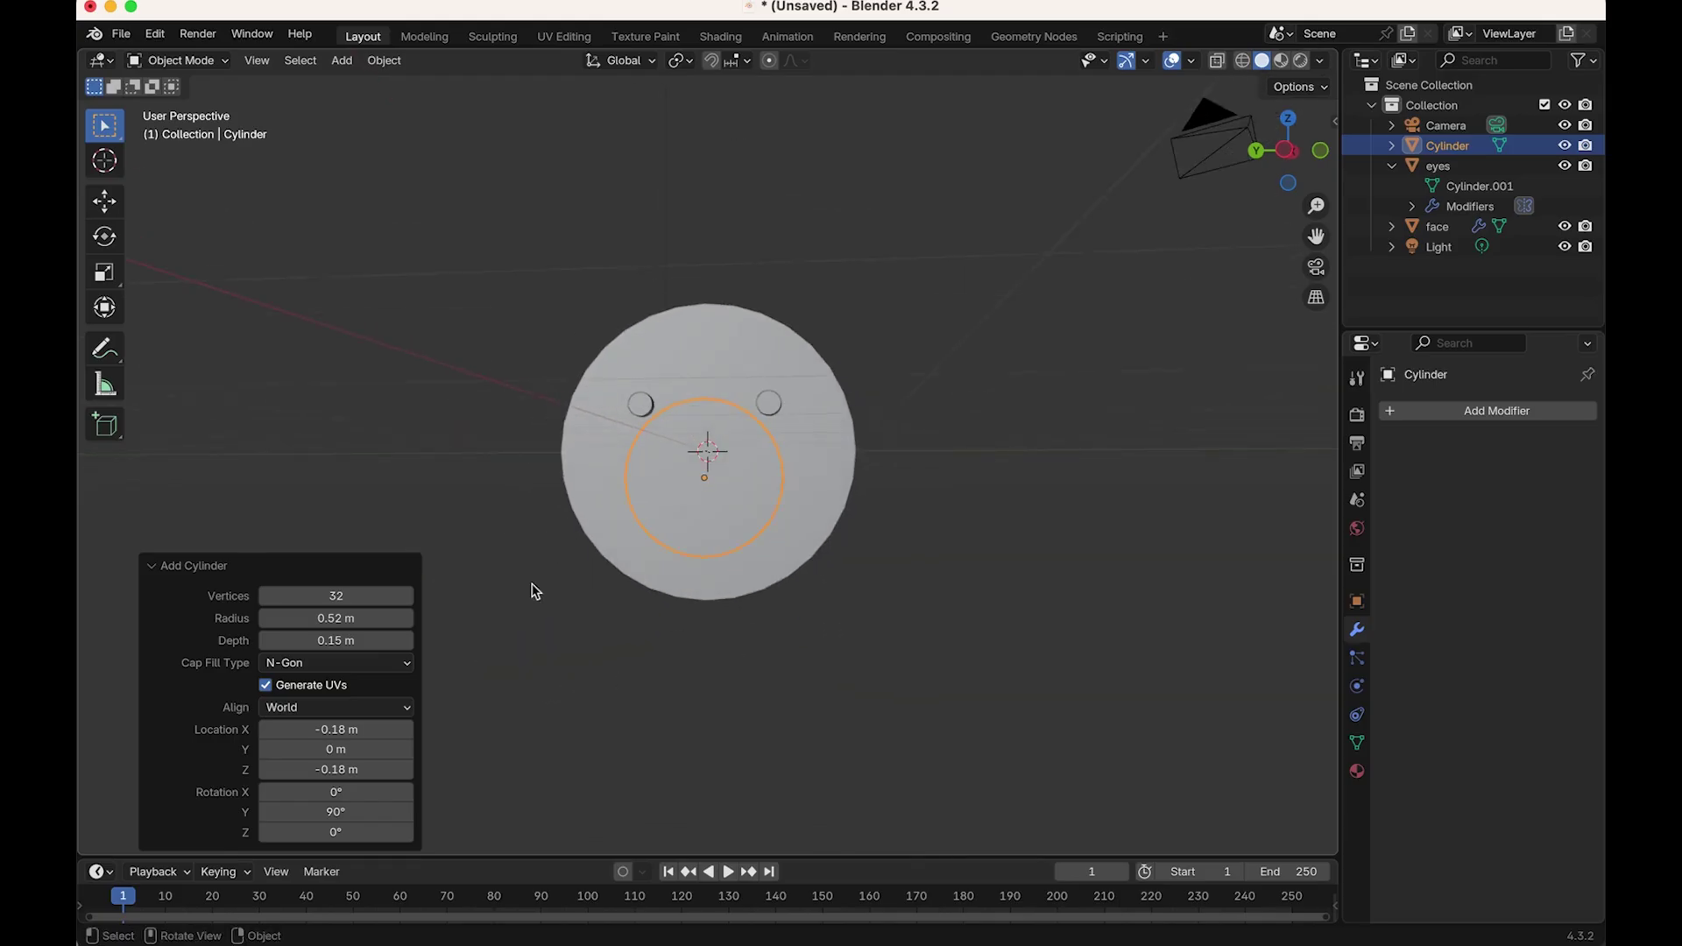
scroll(535, 591, down, 4)
middle_drag(796, 564, 669, 519)
scroll(707, 498, up, 5)
scroll(670, 526, down, 2)
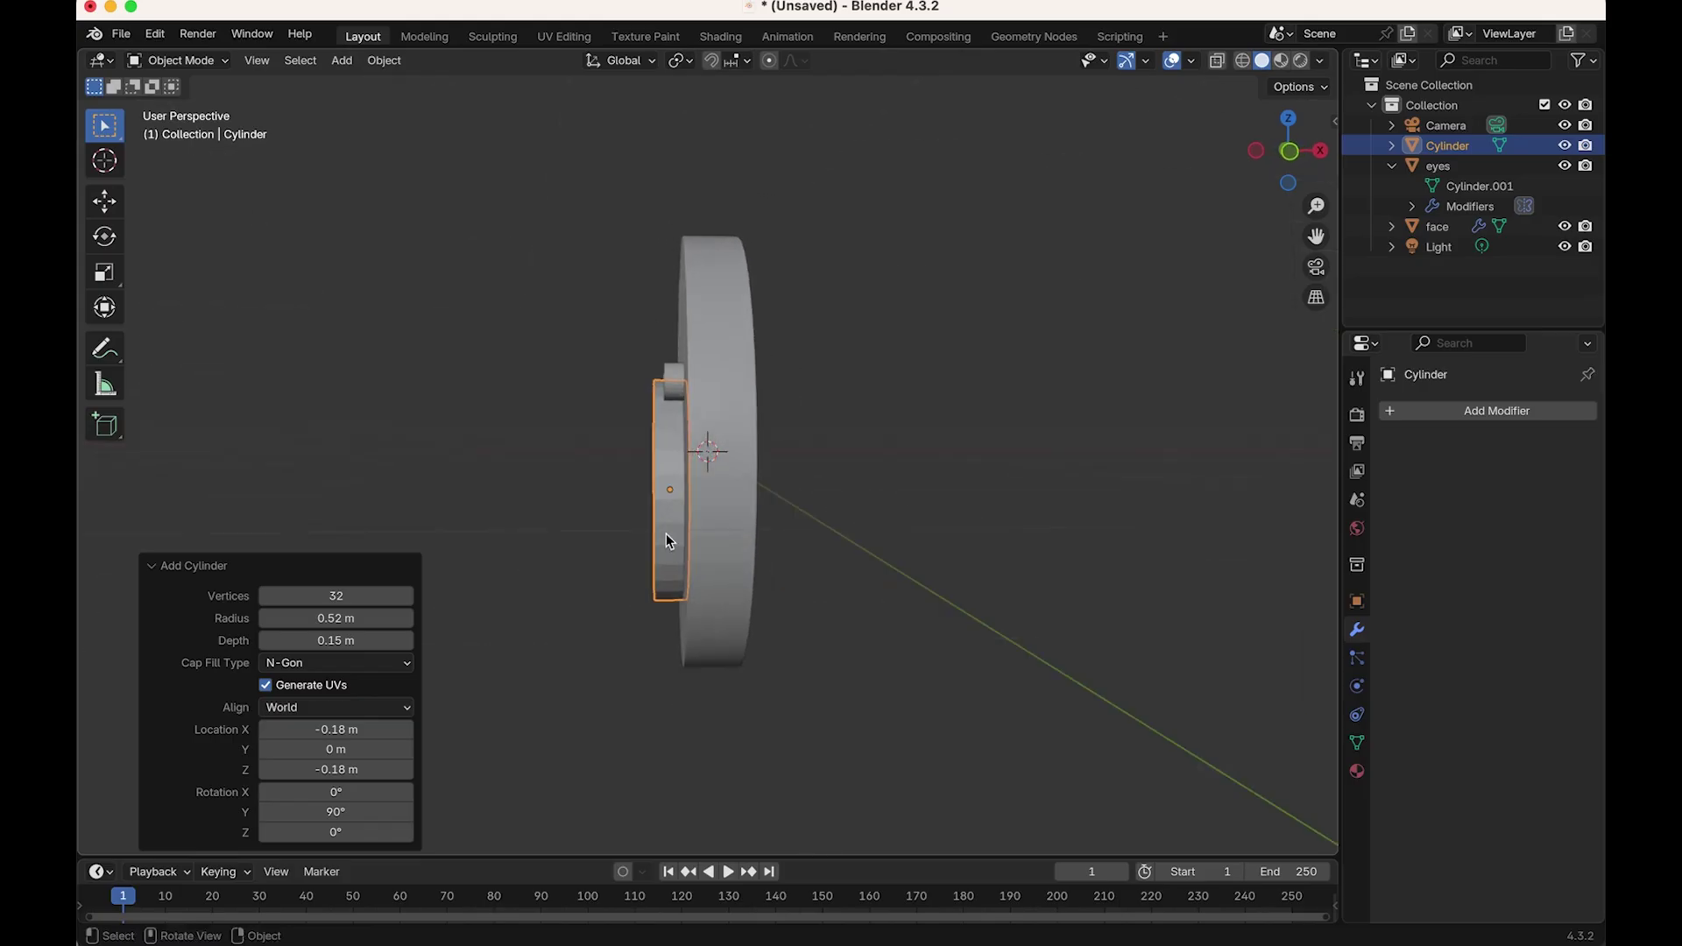
scroll(668, 544, up, 4)
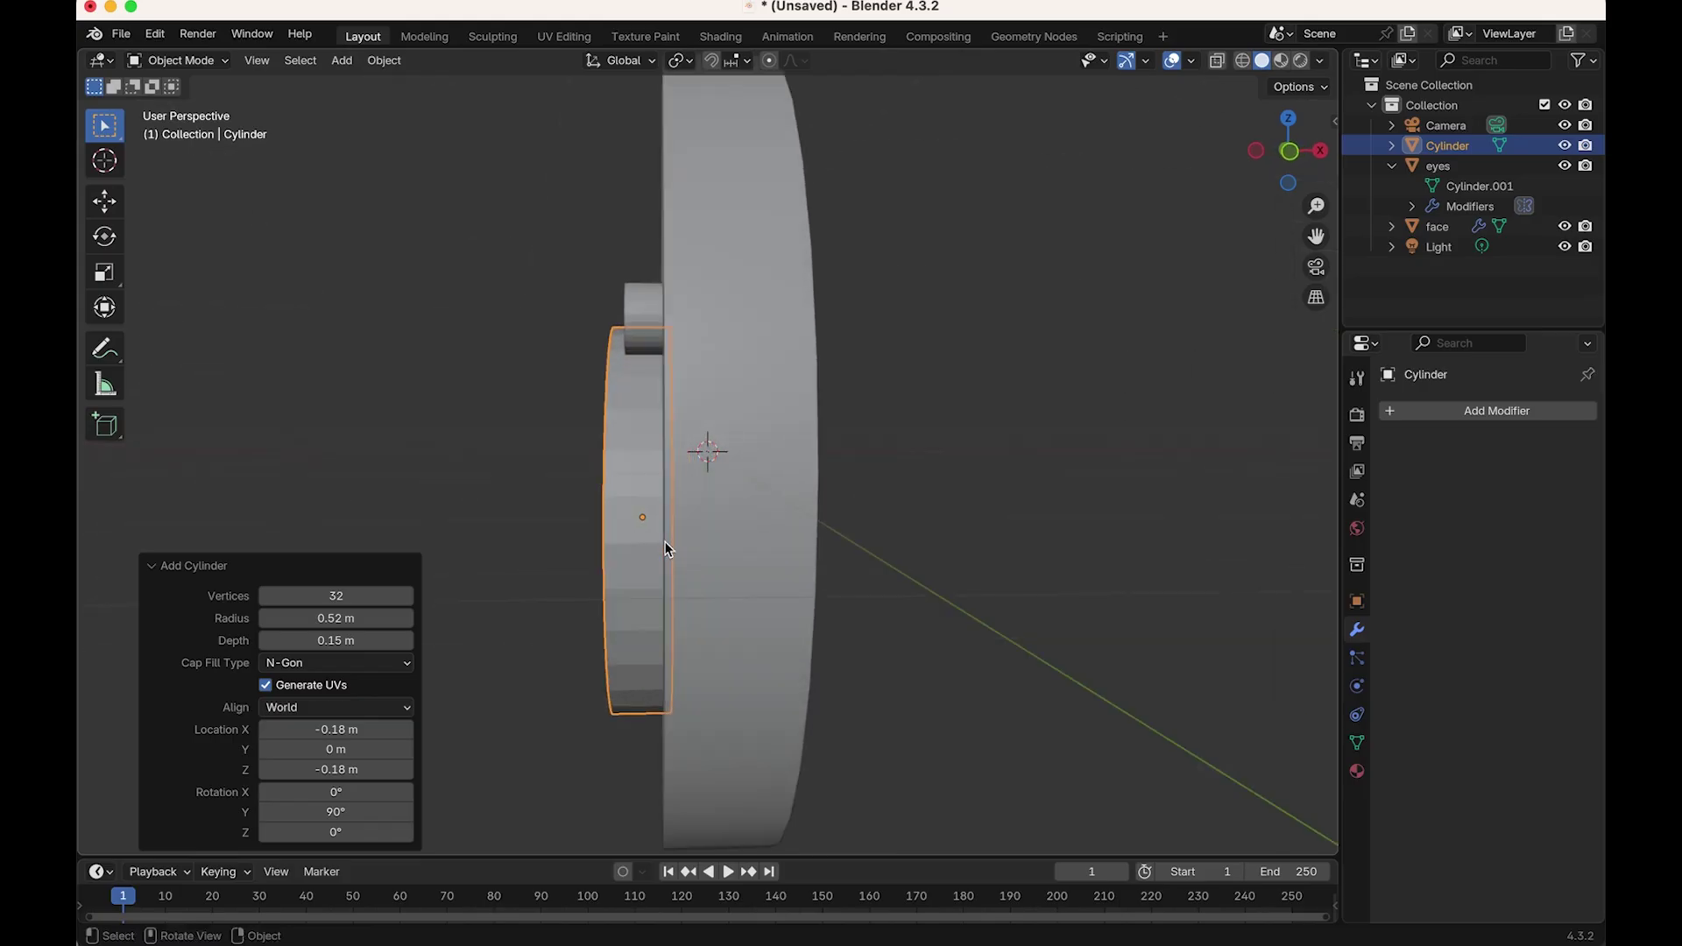
scroll(667, 550, down, 3)
middle_drag(612, 590, 665, 563)
scroll(665, 563, up, 3)
scroll(662, 561, down, 6)
scroll(700, 457, up, 4)
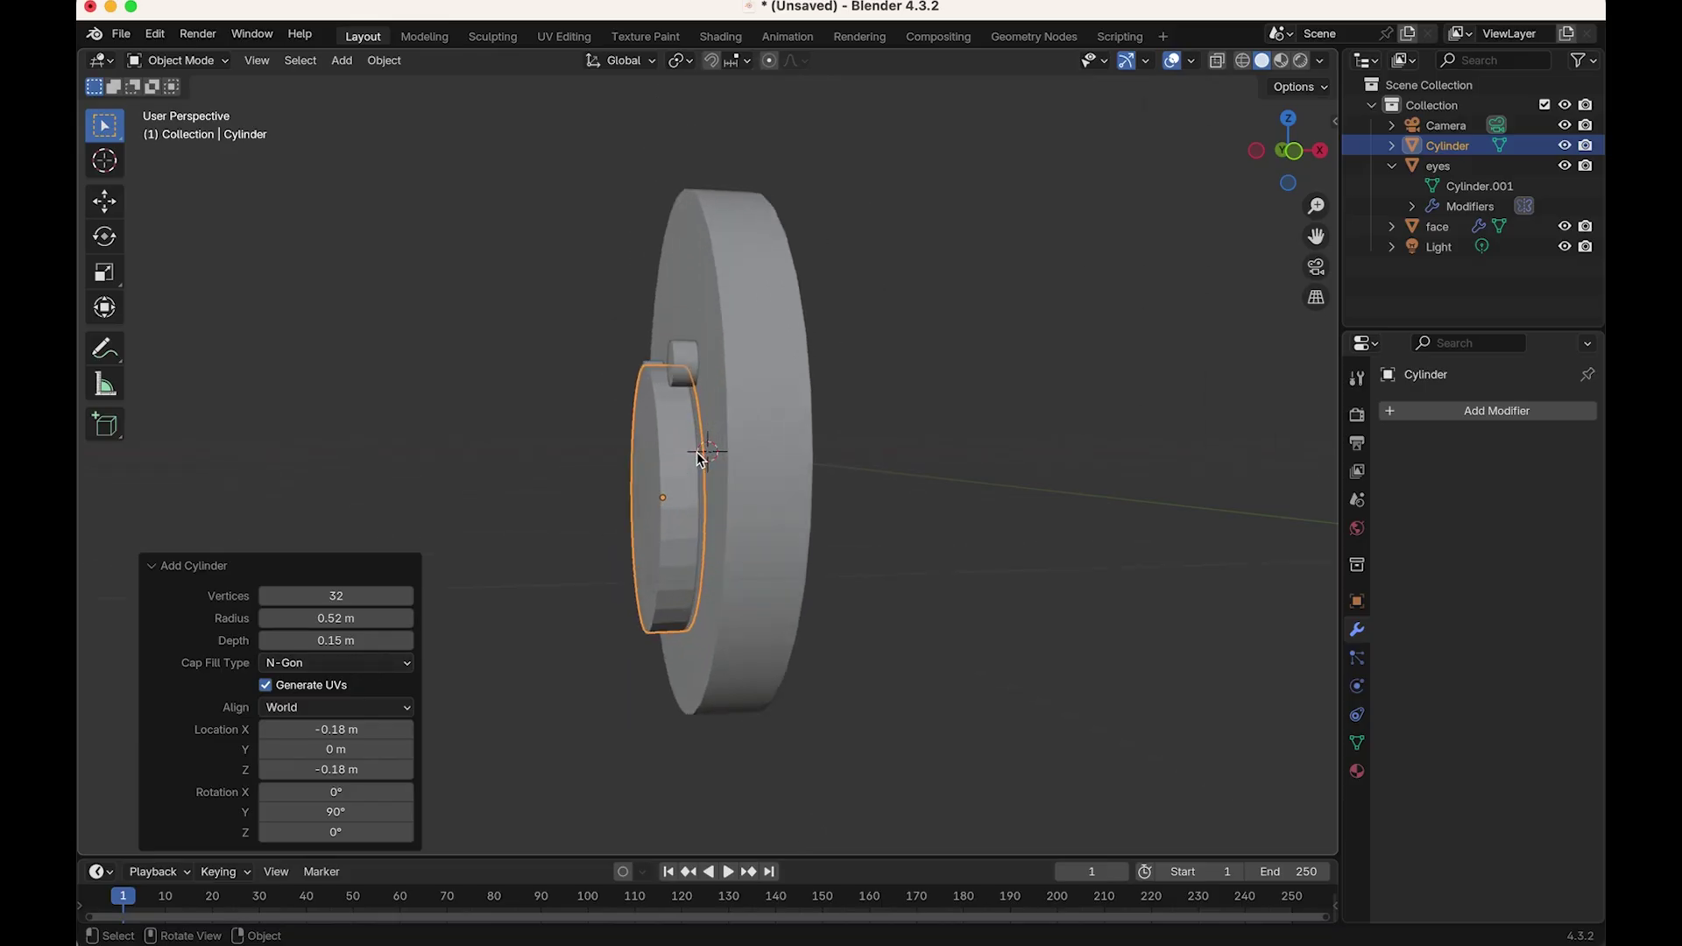
scroll(701, 457, up, 2)
scroll(675, 482, up, 1)
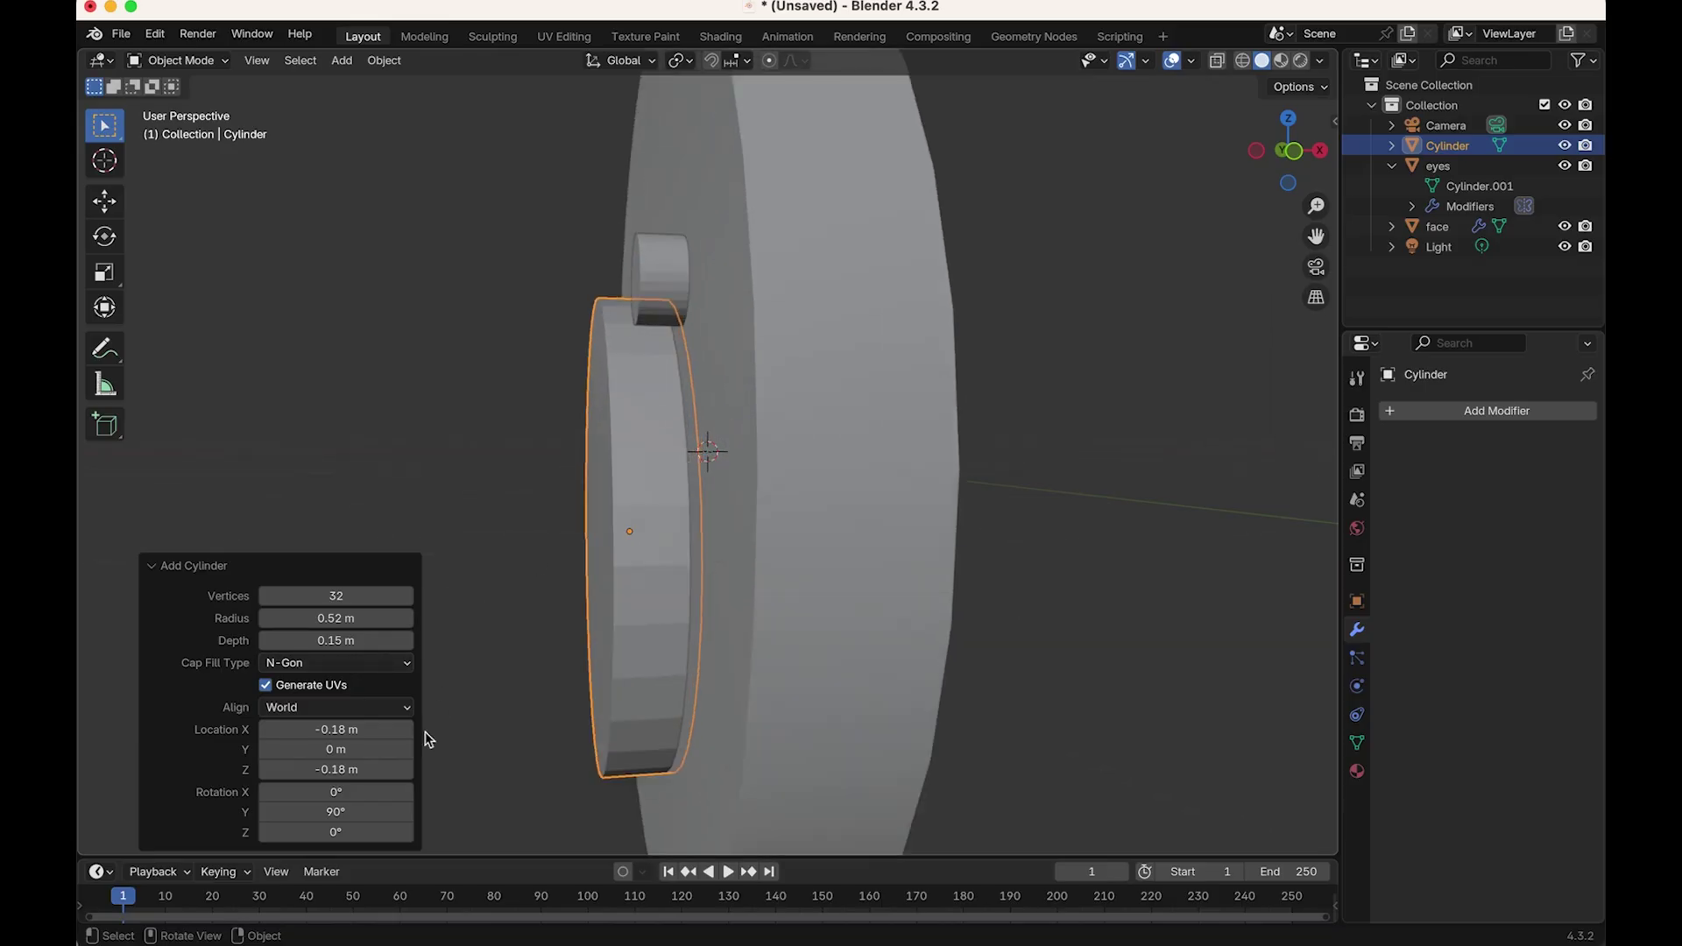
drag(408, 733, 419, 735)
Step: Check the cylinder's overlap with the face from above and set its X location to -0.12 m
scroll(1171, 218, down, 6)
click(1319, 152)
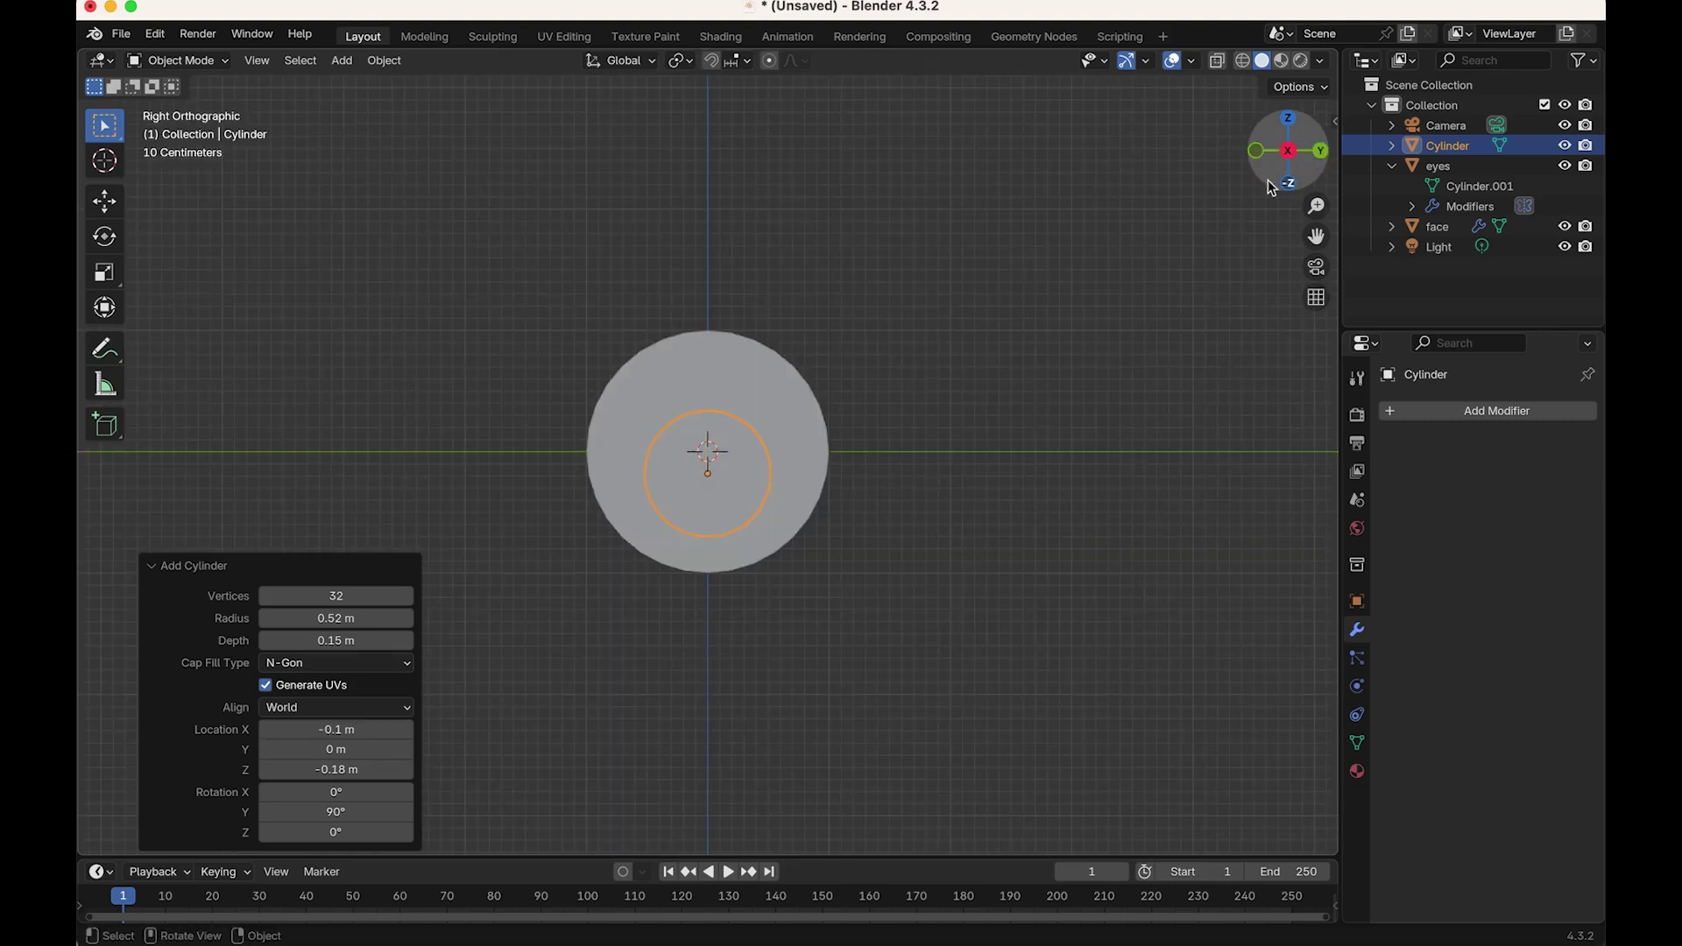
click(1290, 149)
click(1296, 121)
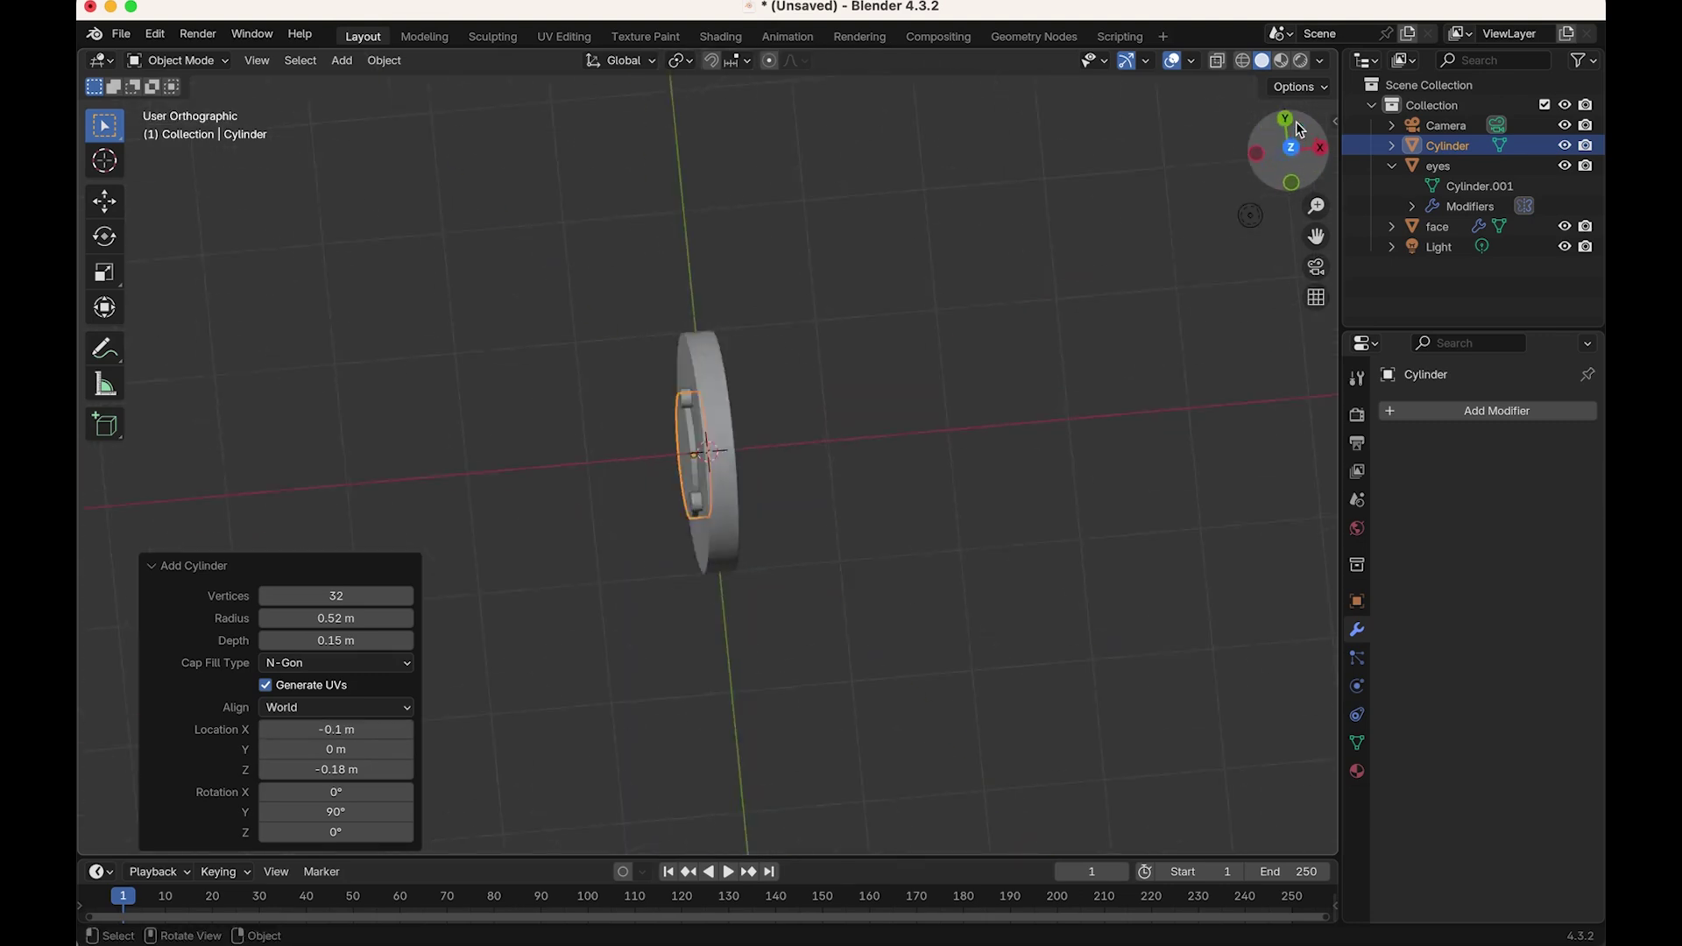
scroll(720, 429, up, 5)
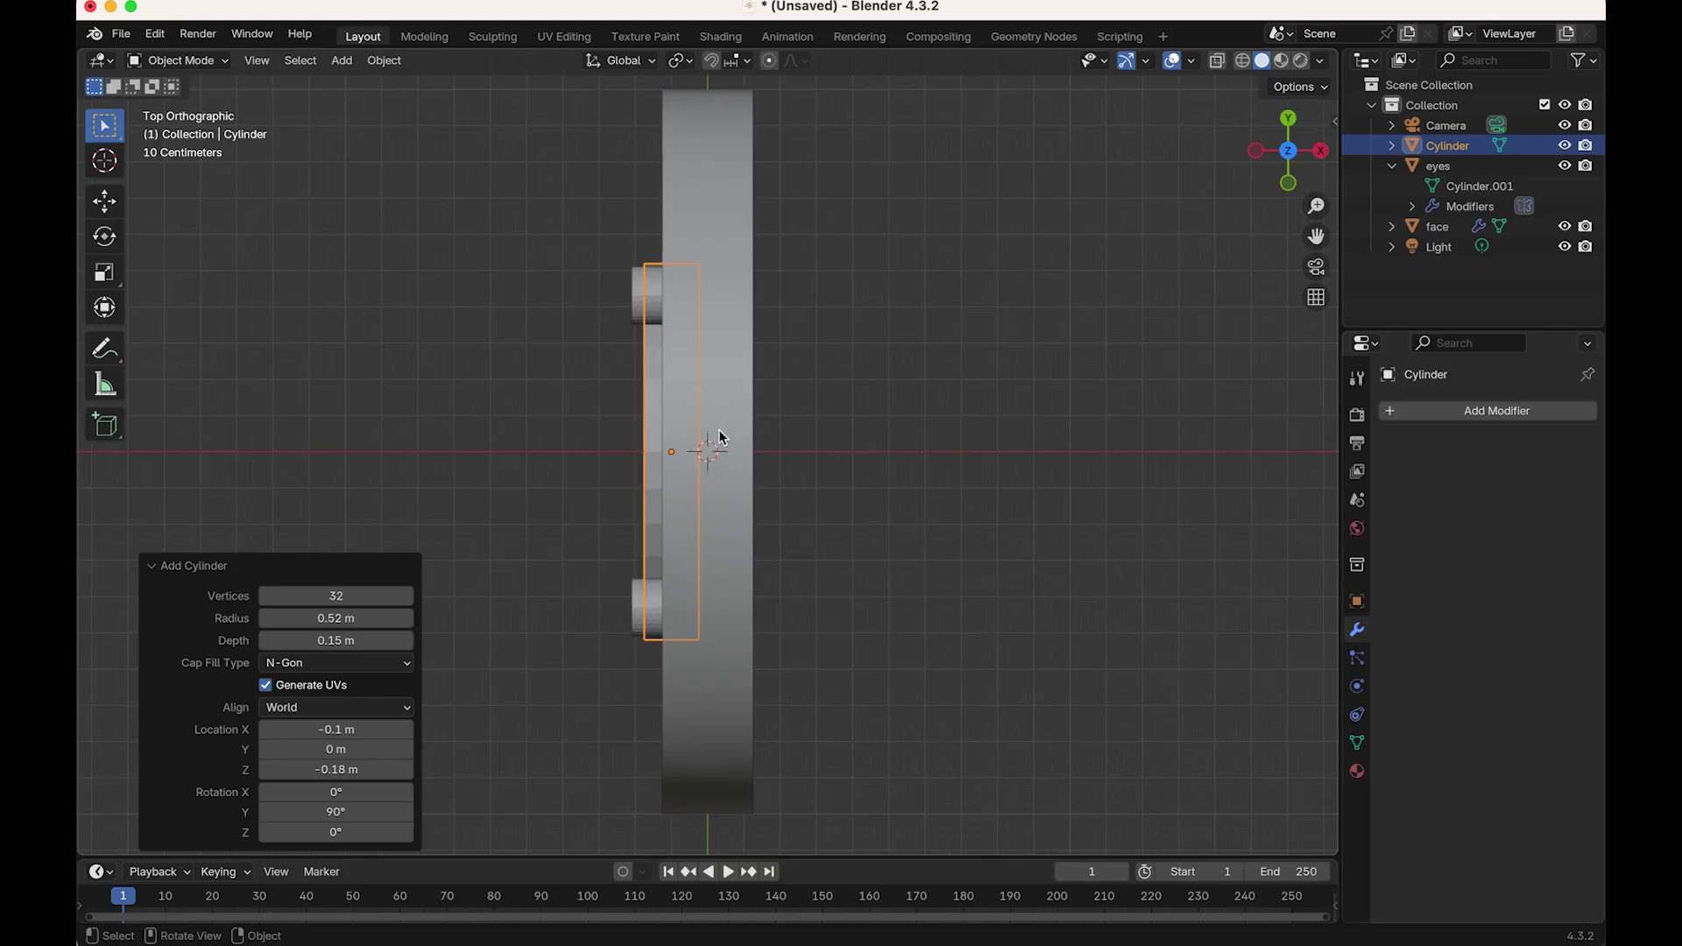
scroll(718, 430, down, 1)
scroll(643, 517, up, 10)
scroll(643, 517, down, 6)
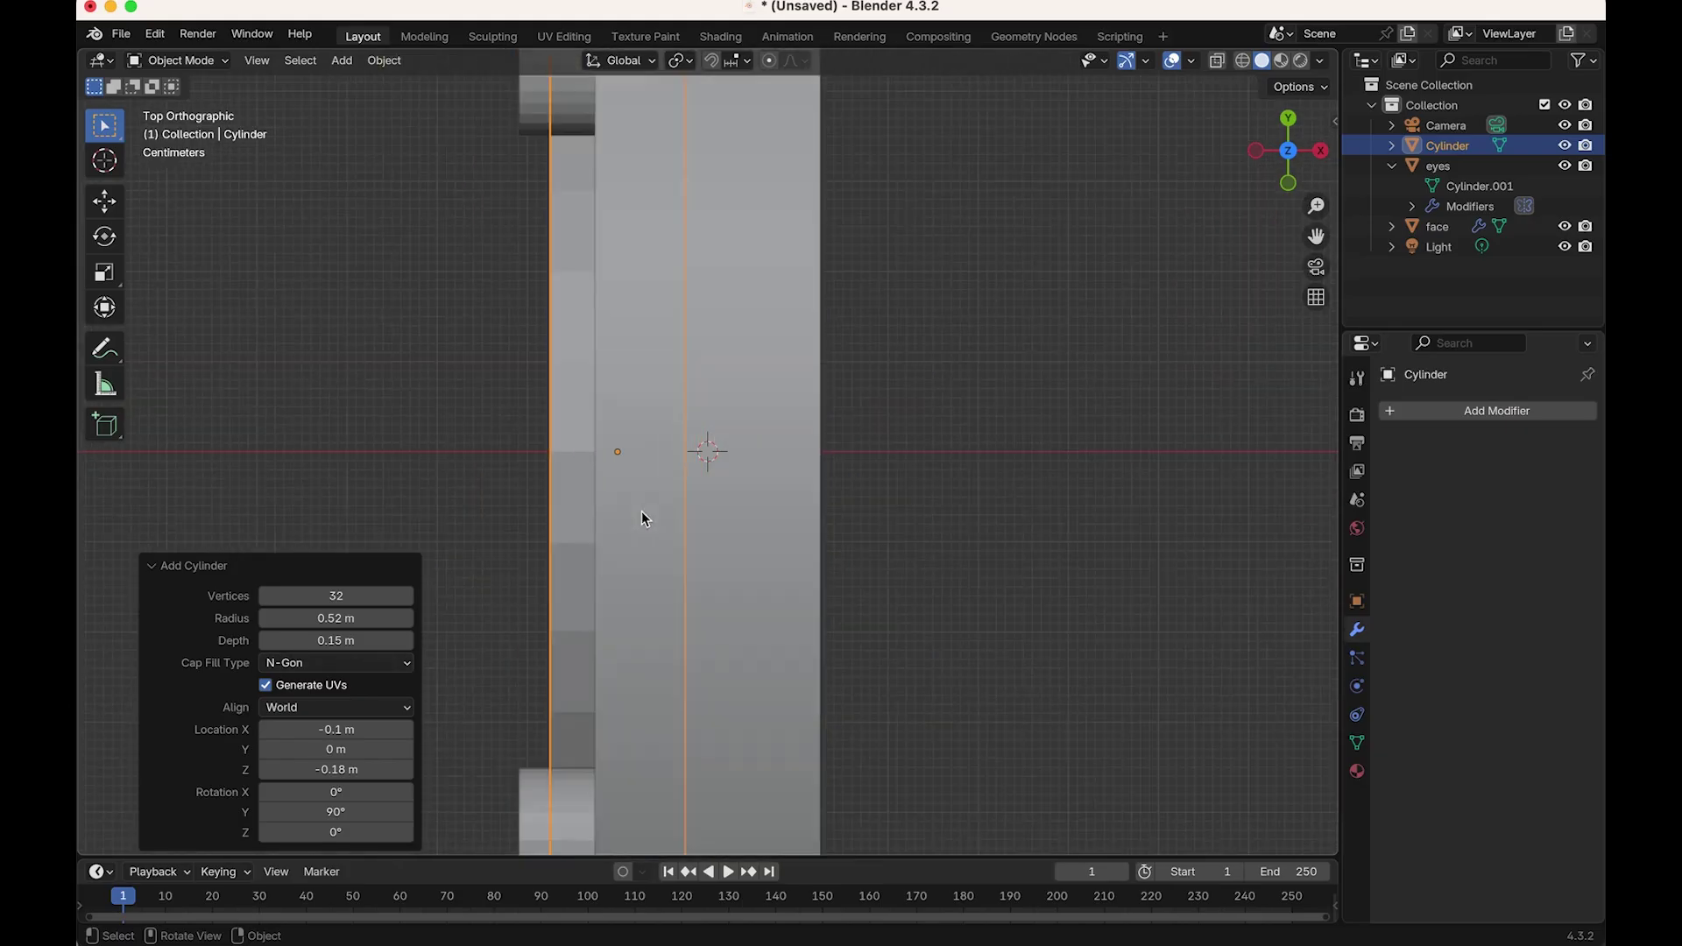
click(261, 730)
text(-0.14)
key(Return)
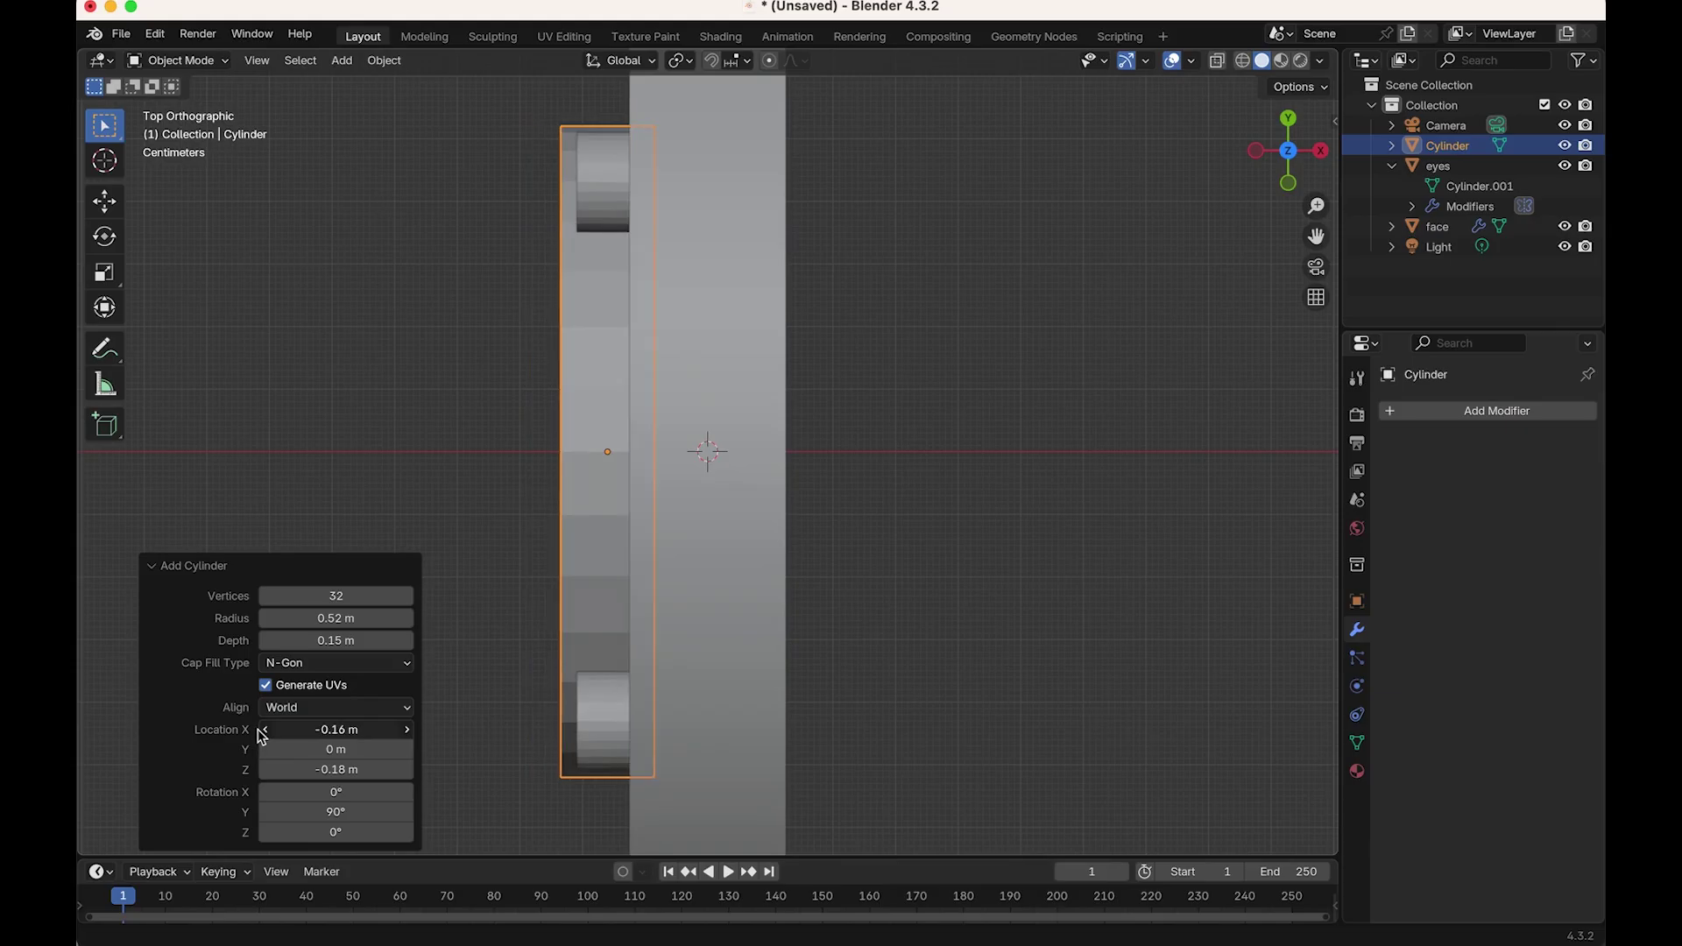
click(262, 730)
middle_drag(529, 599, 734, 464)
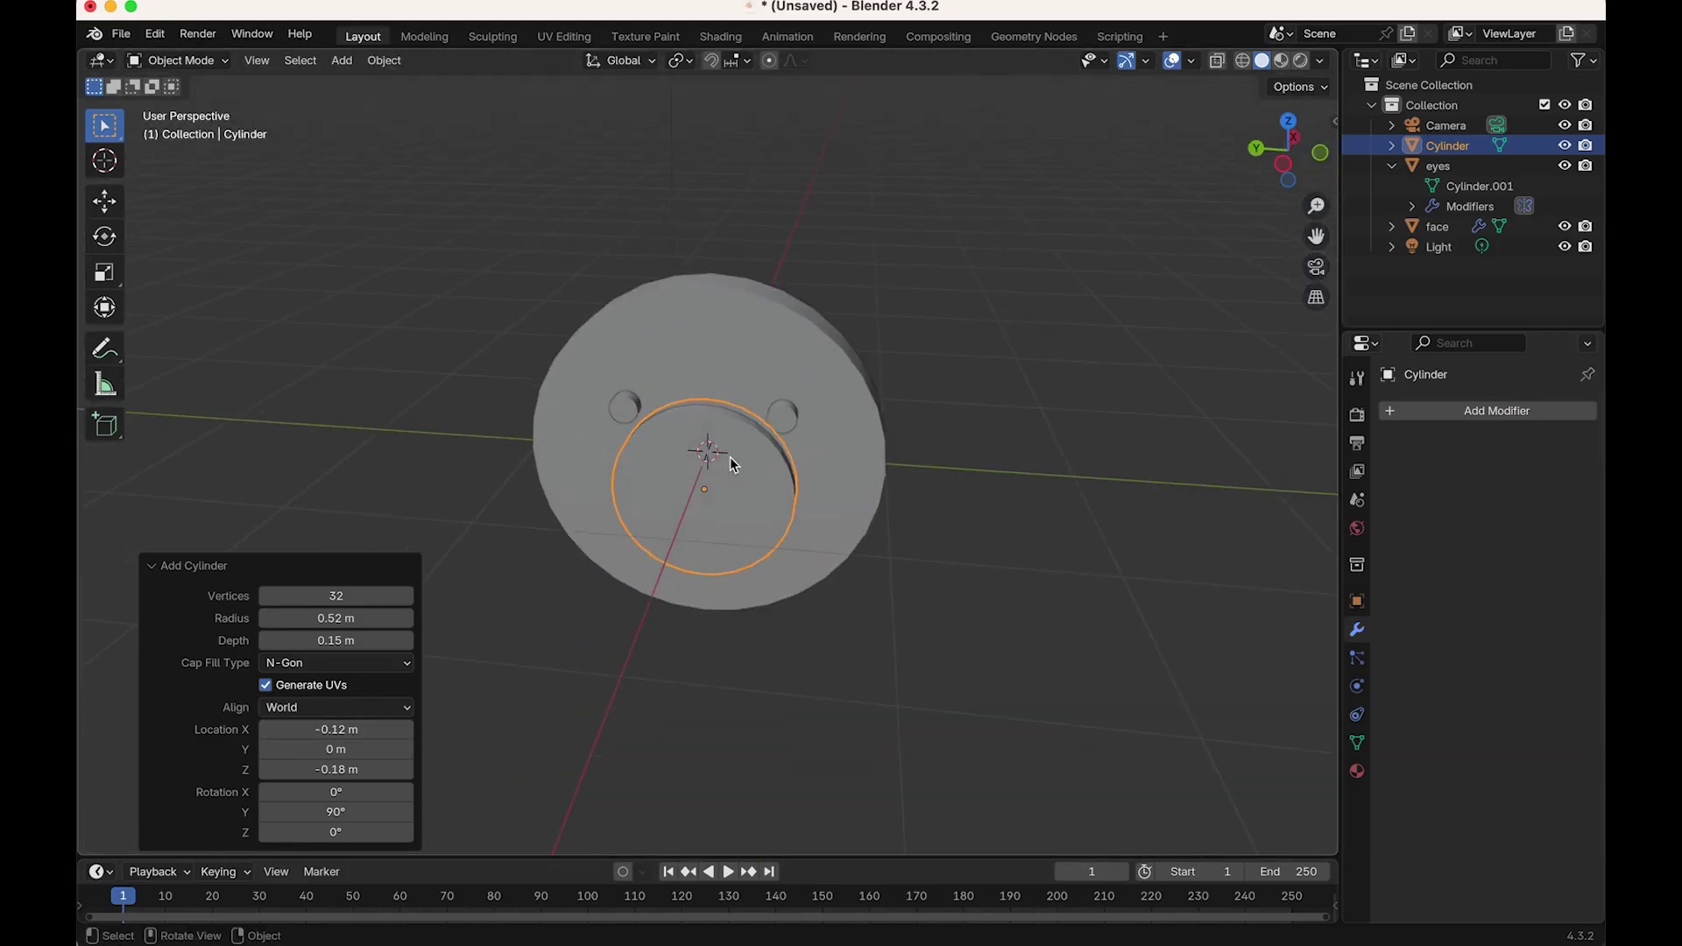
scroll(738, 514, up, 2)
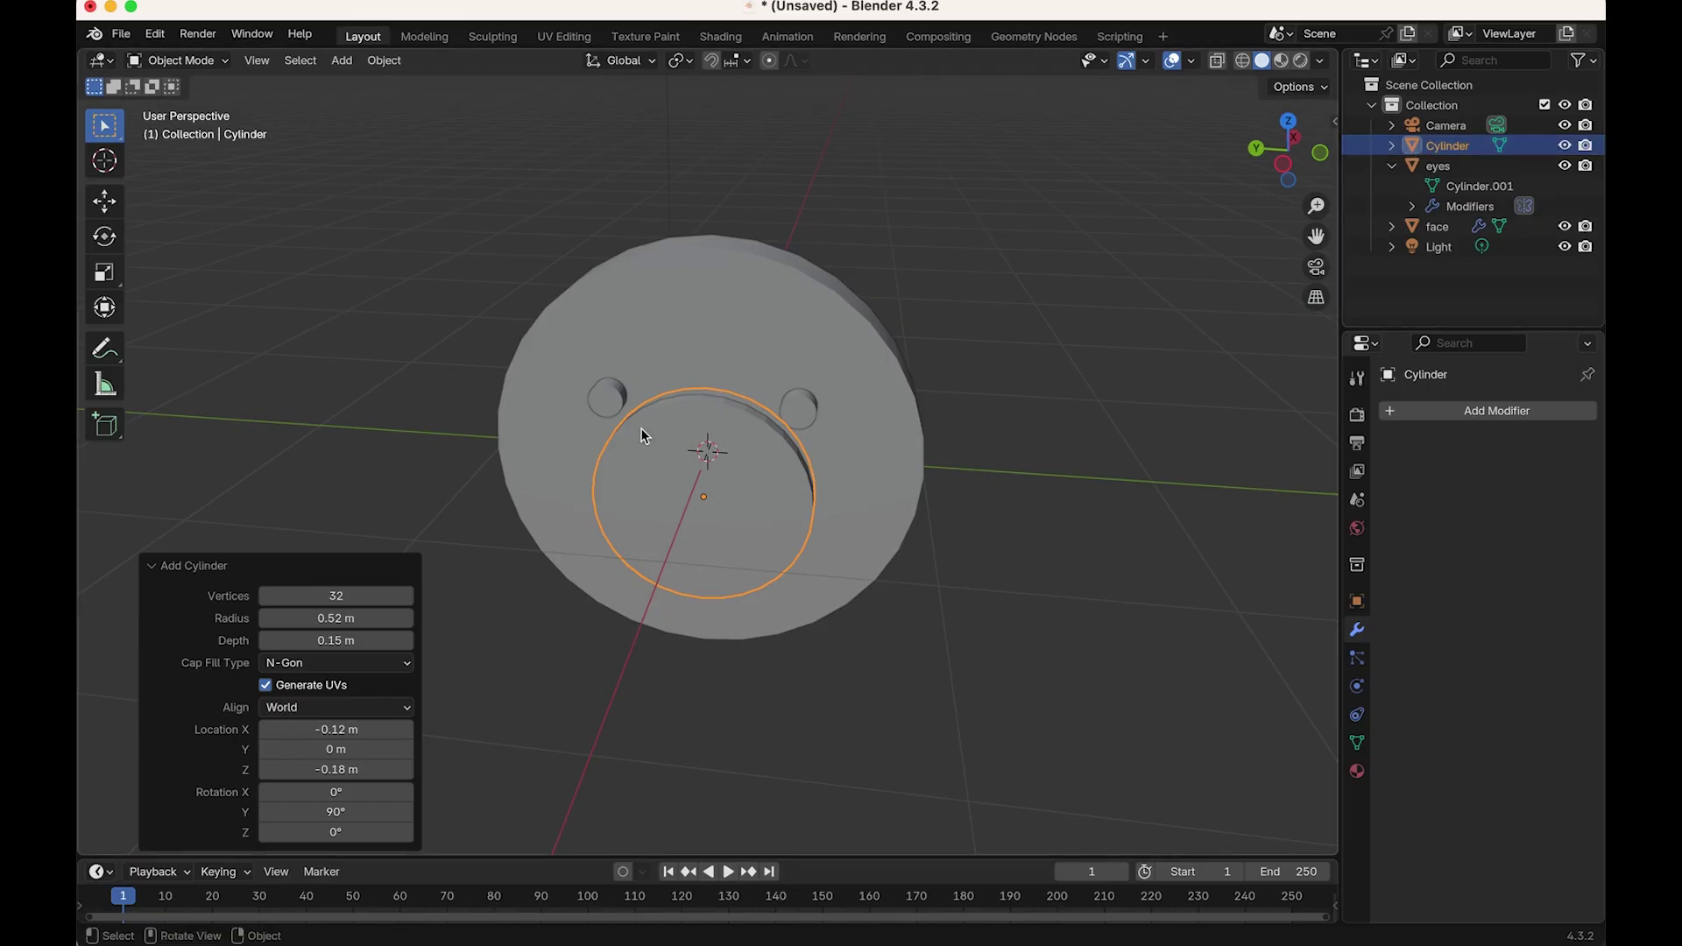
middle_drag(639, 505, 729, 453)
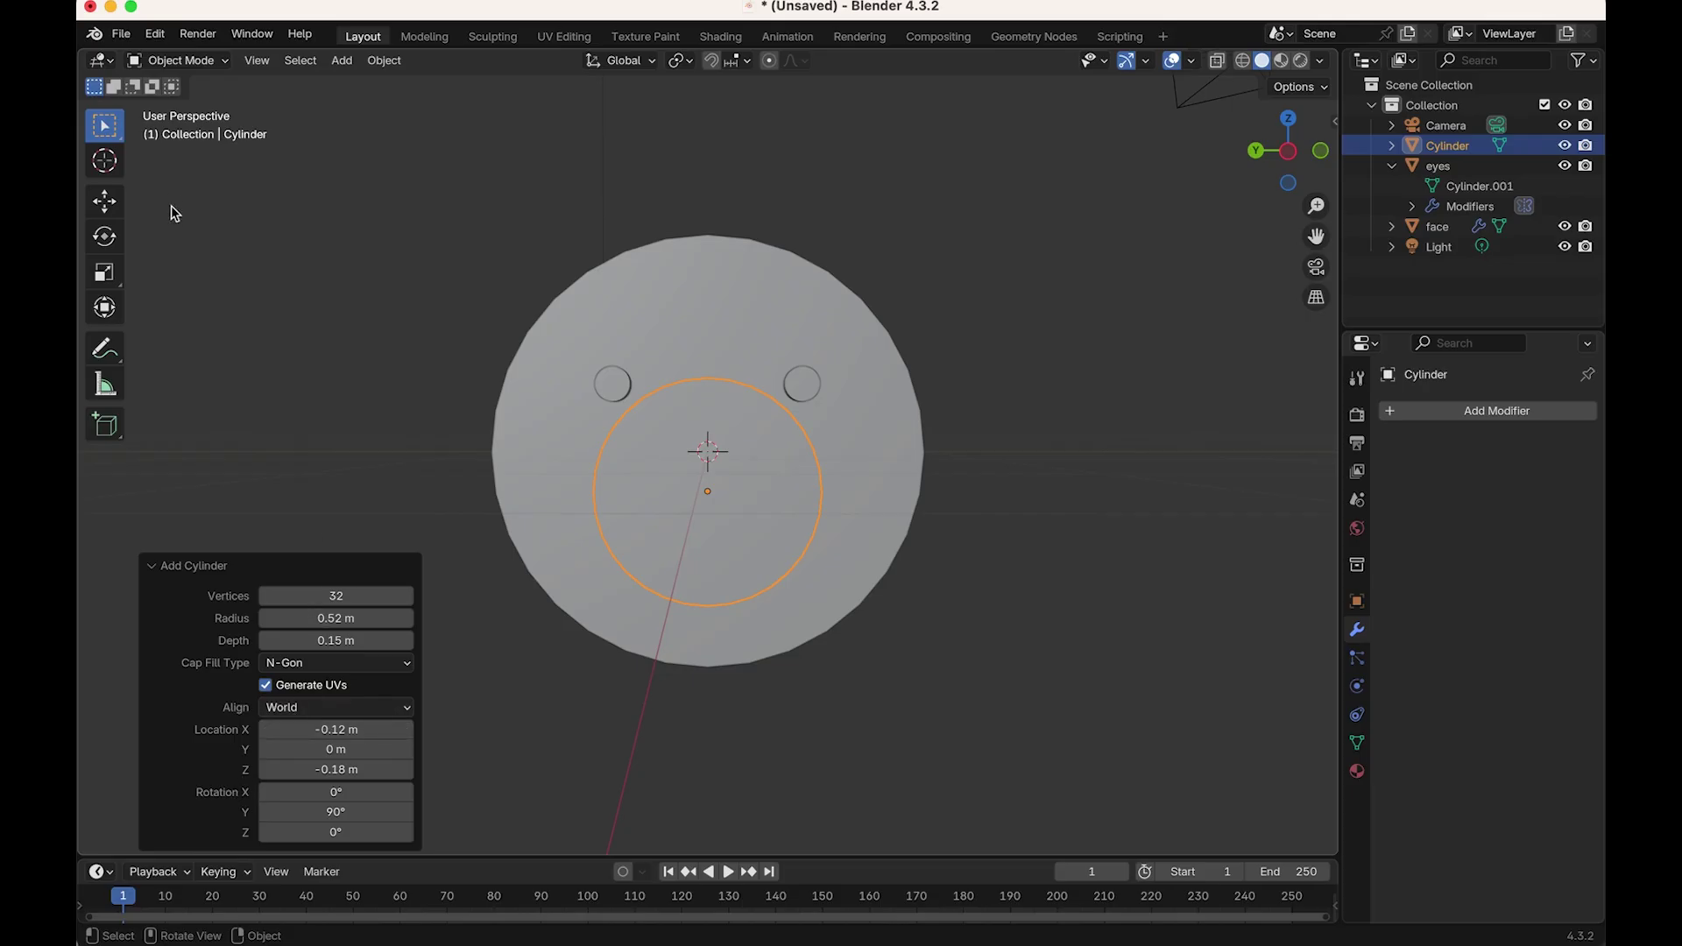
Step: Add a cube mesh and move it up along Z by about 0.93 m so it covers the upper face
click(385, 345)
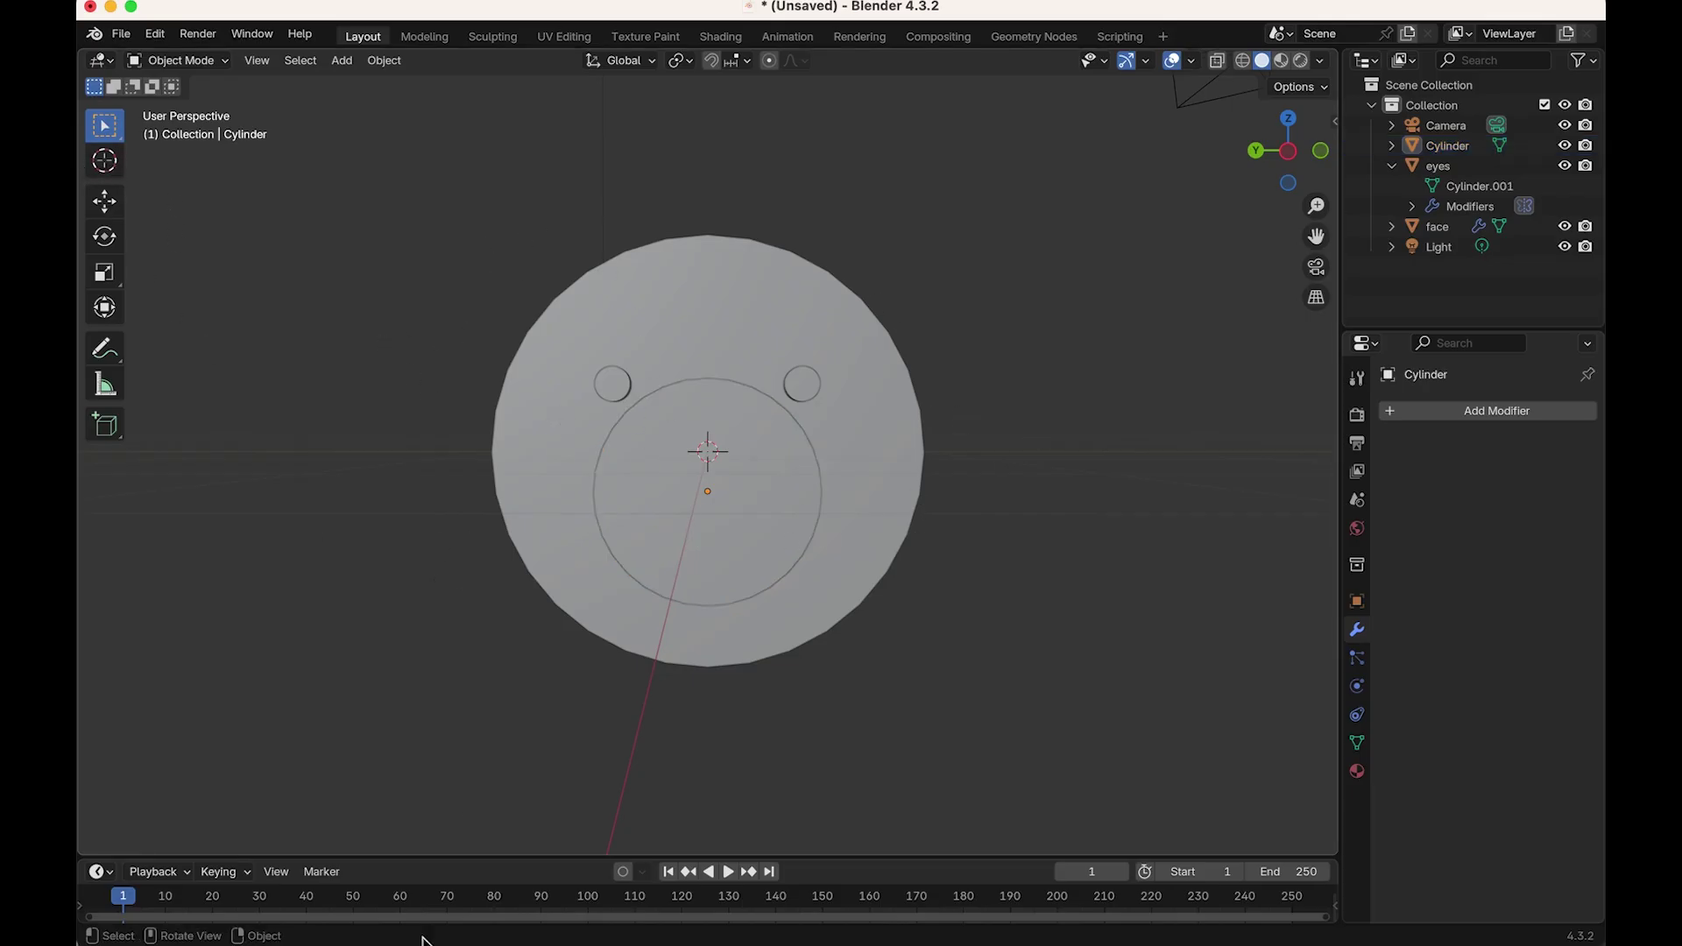
key(shift+a)
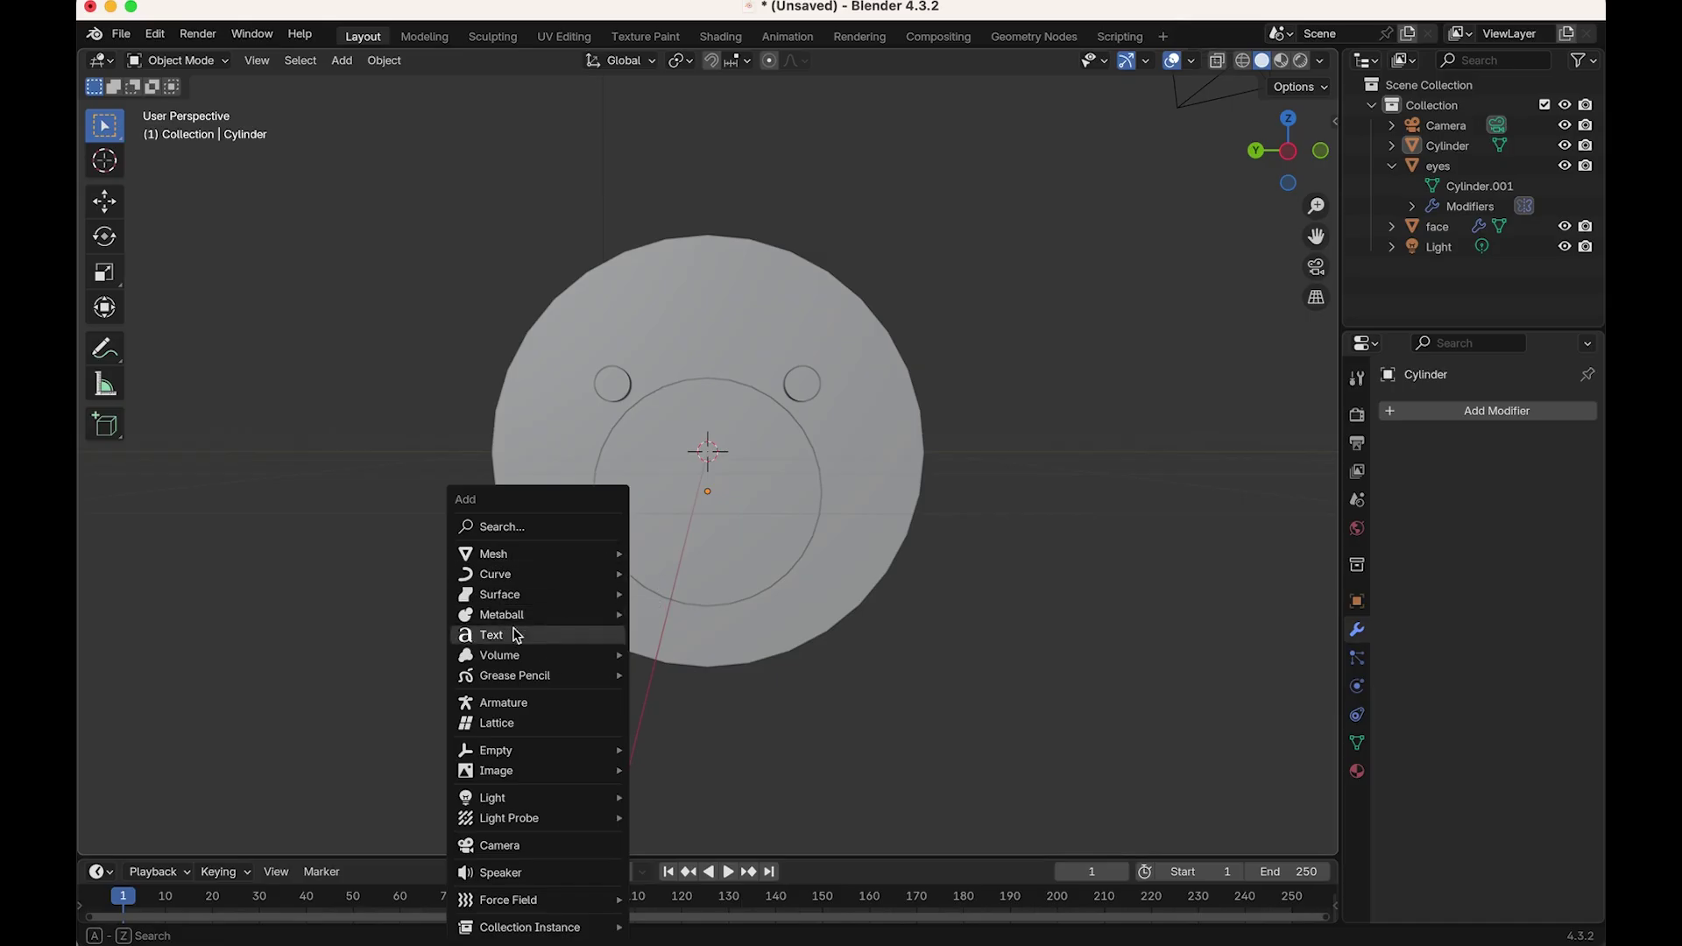
mouse_move(571, 555)
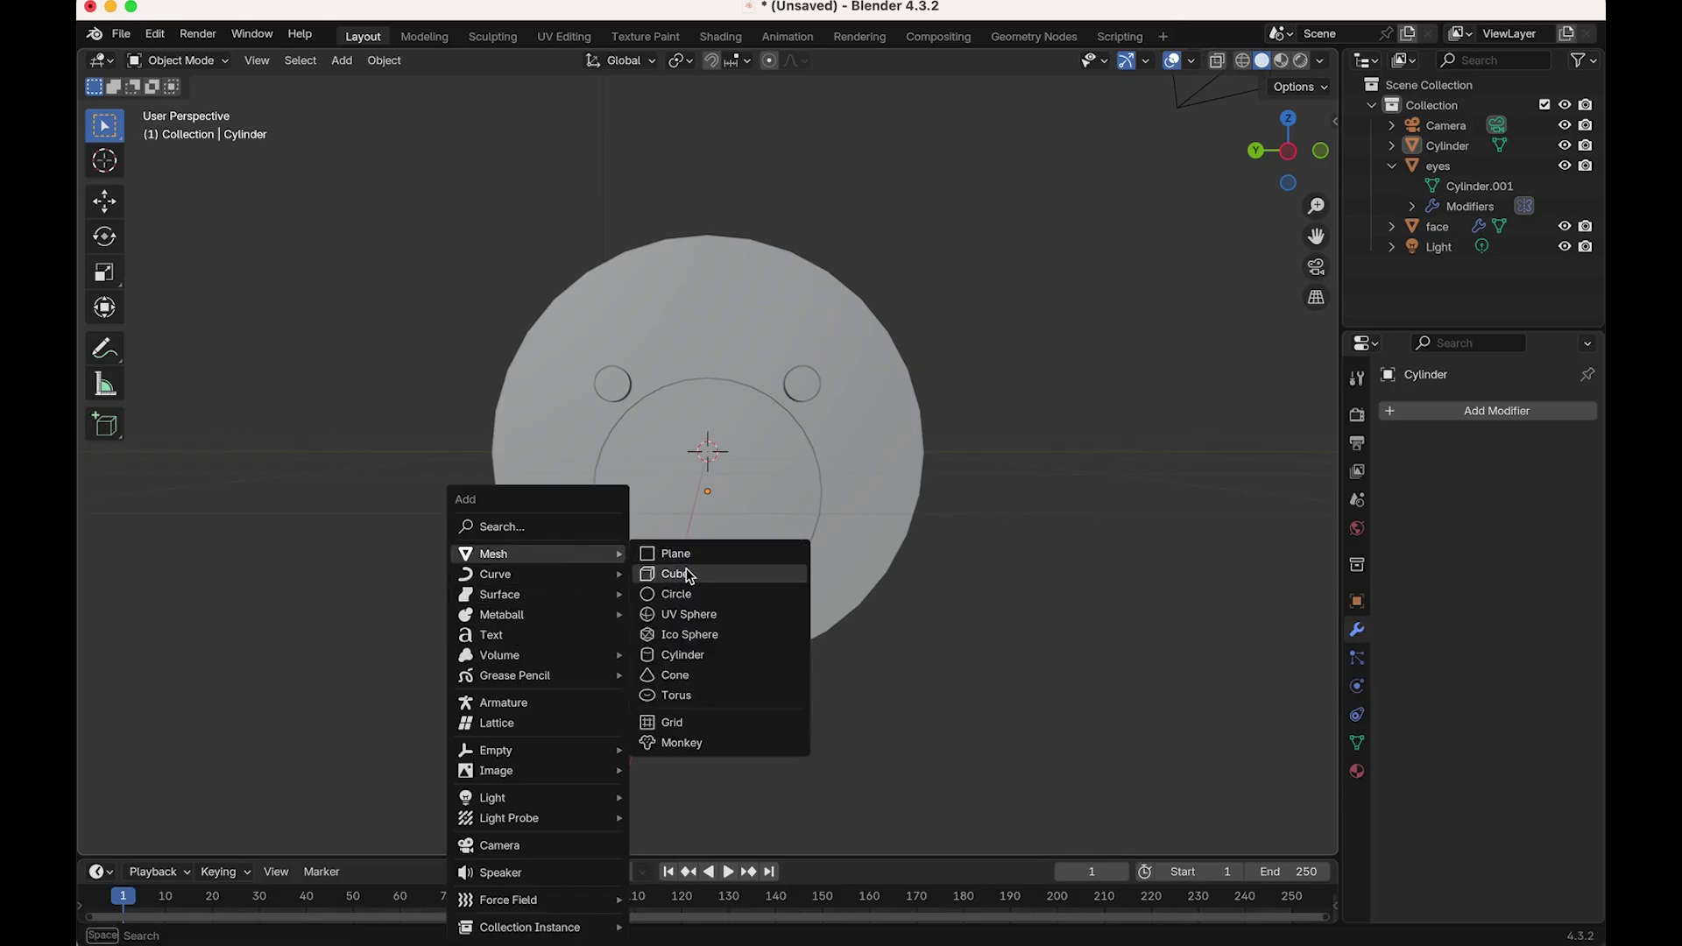
click(689, 574)
key(g)
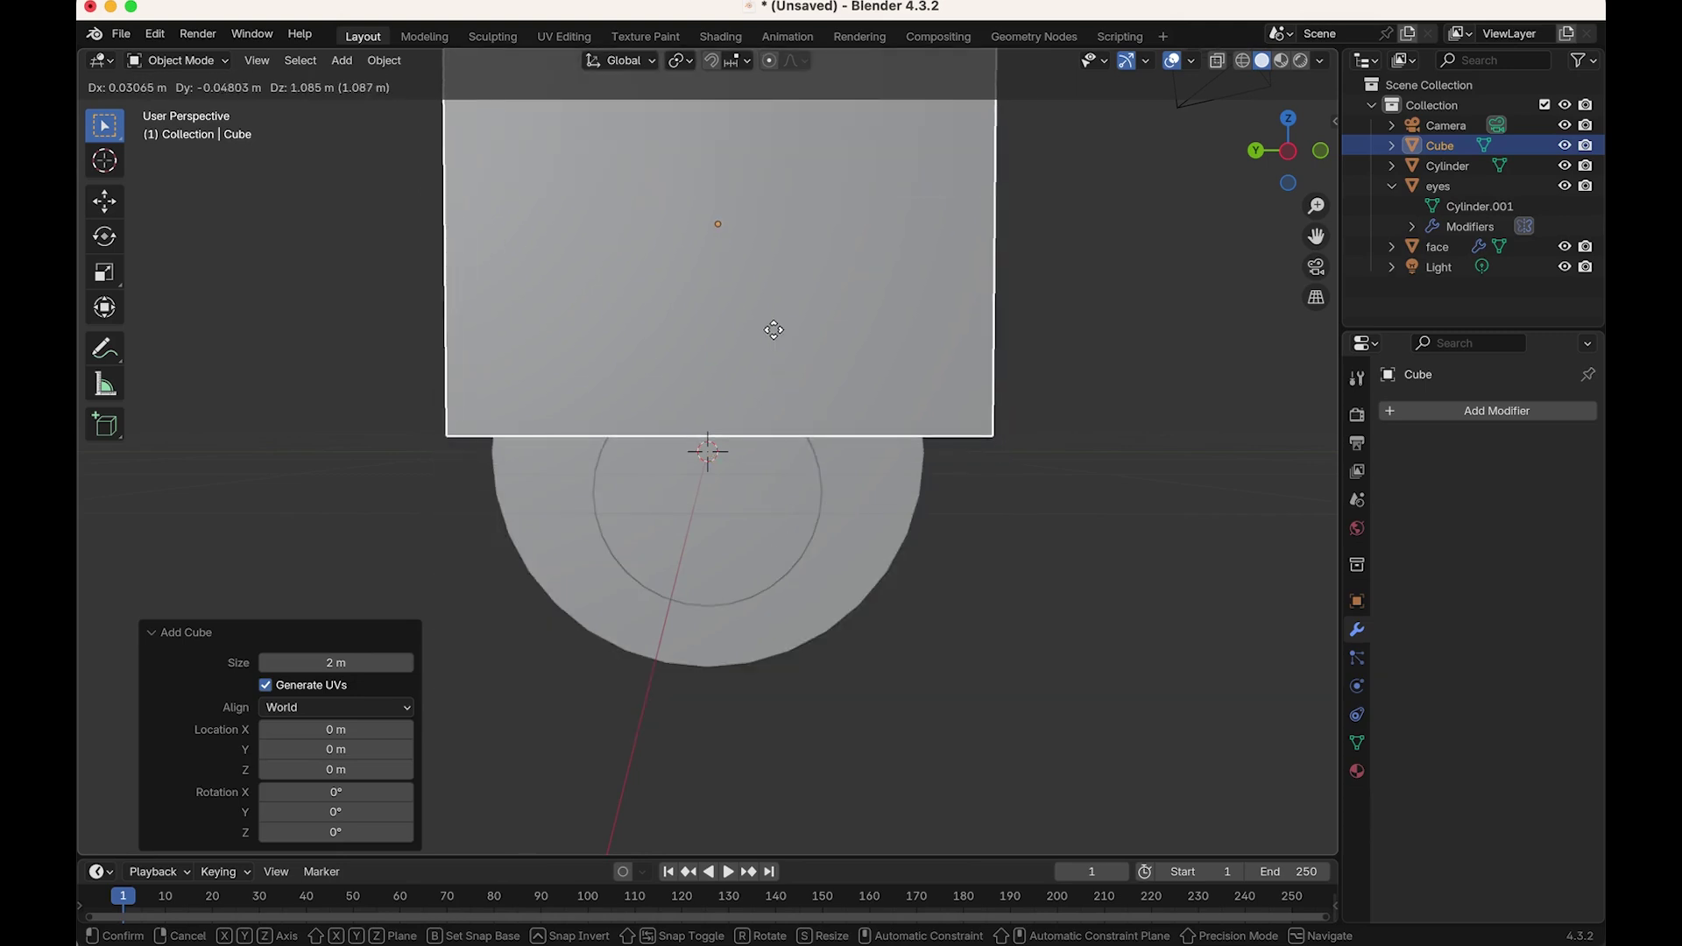
key(z)
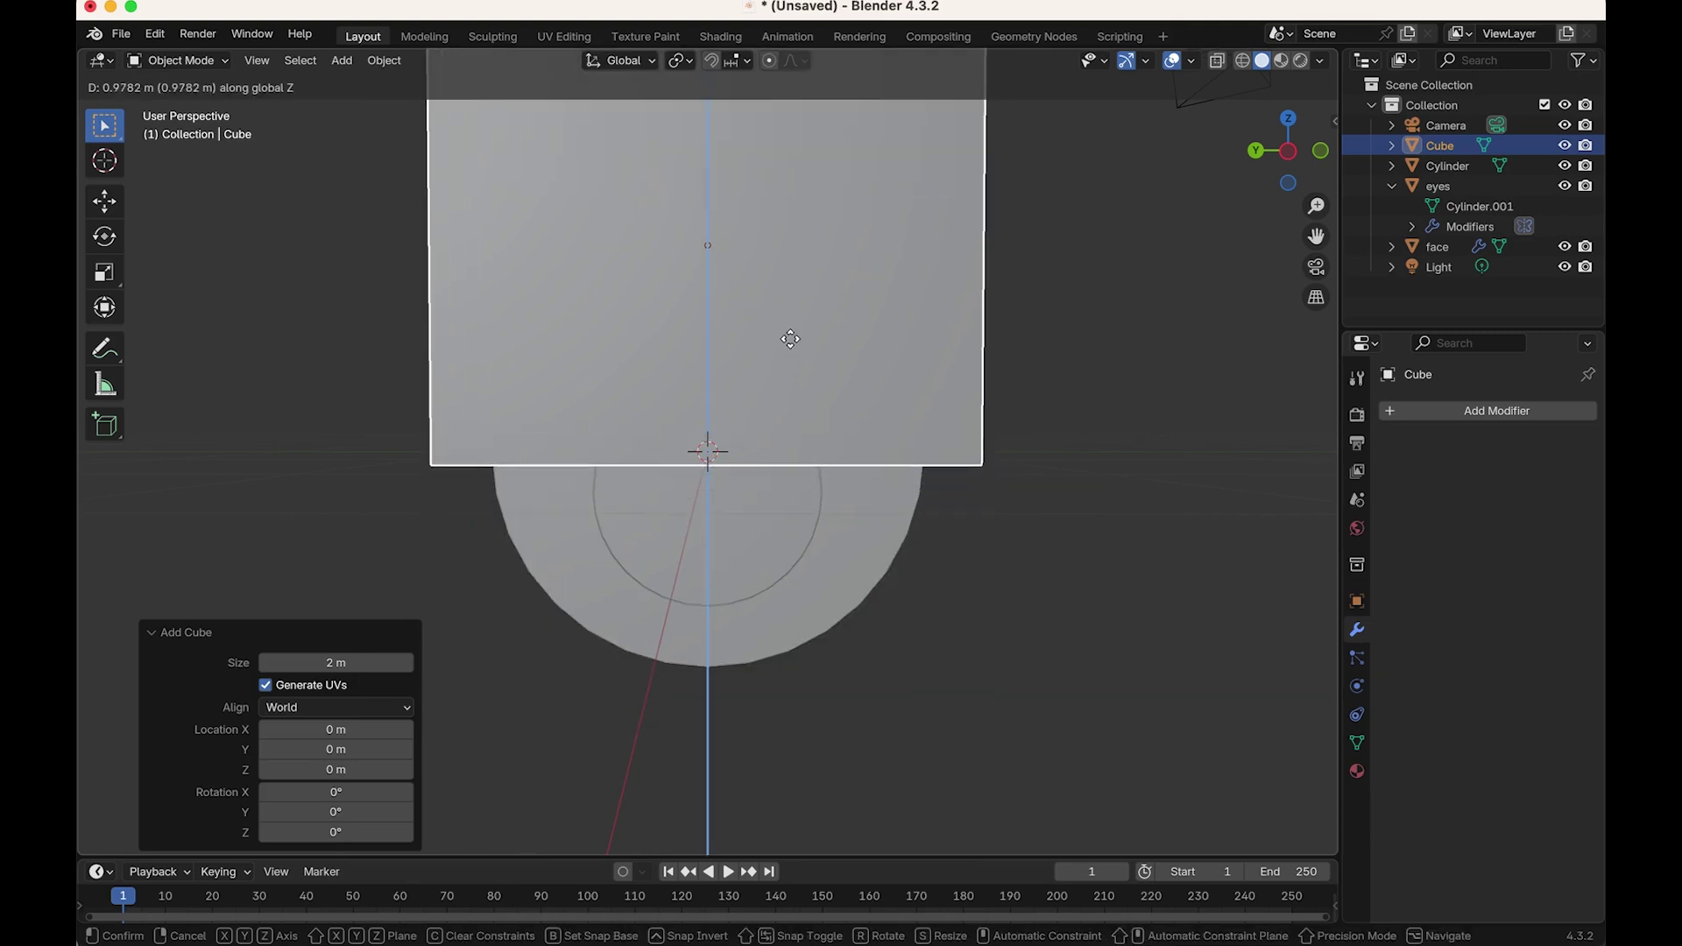
click(798, 359)
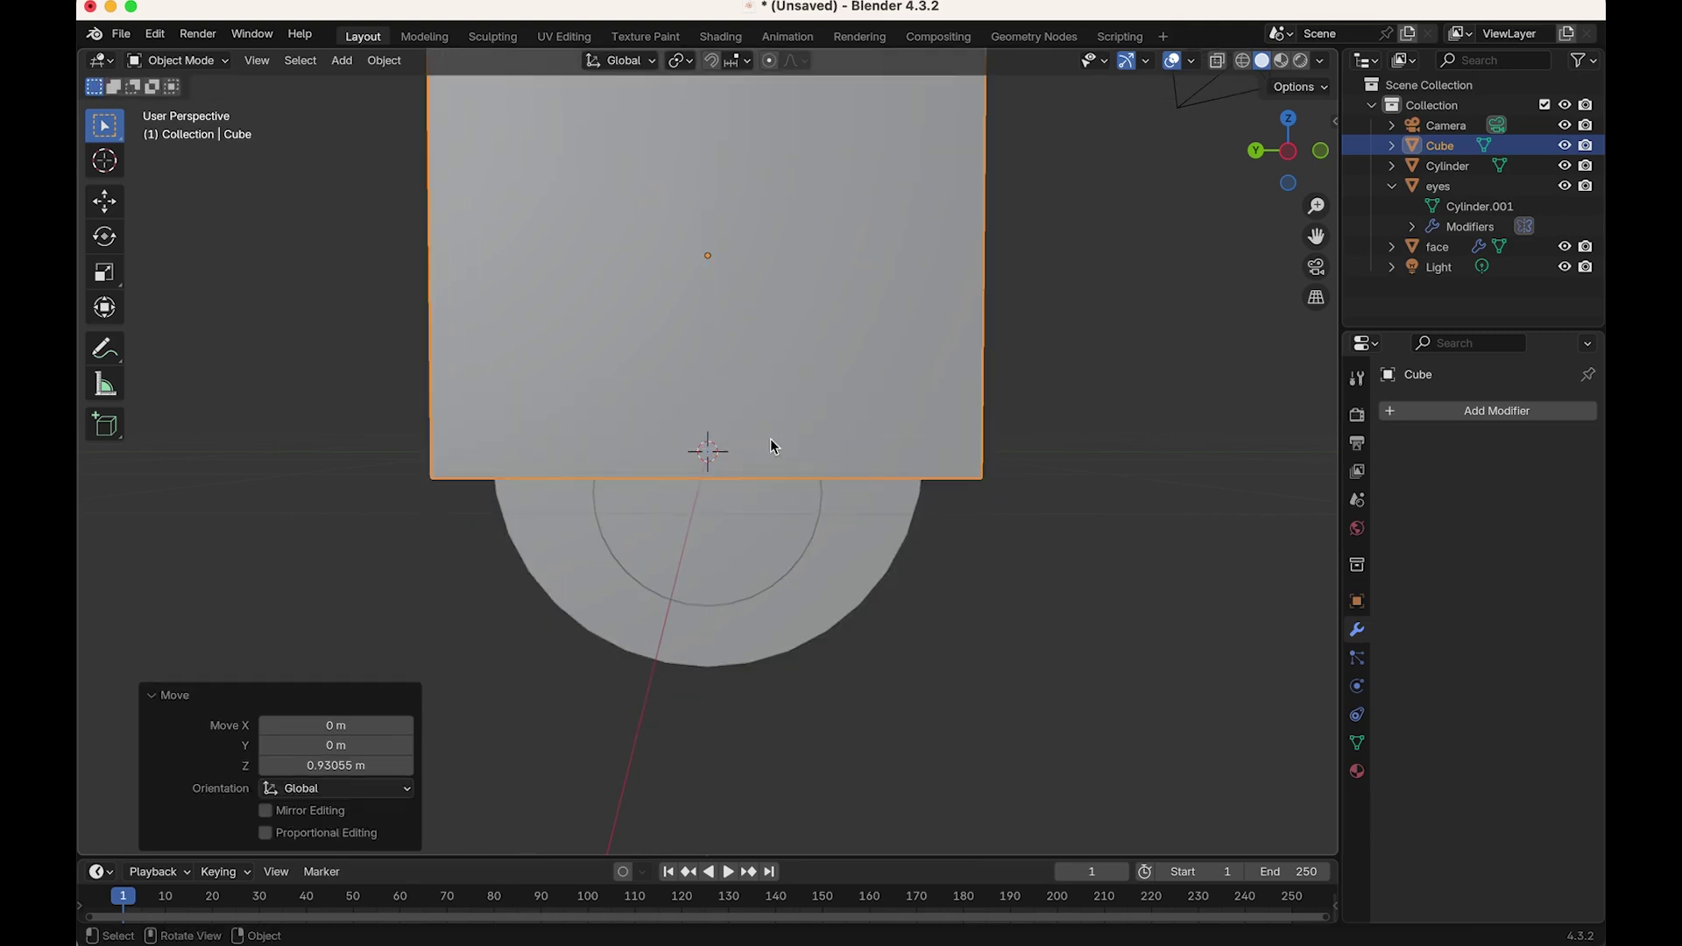
Step: Lower the cube along Z by about 0.09 m, checking its bottom edge against the muzzle cylinder from the front
middle_drag(761, 506, 769, 488)
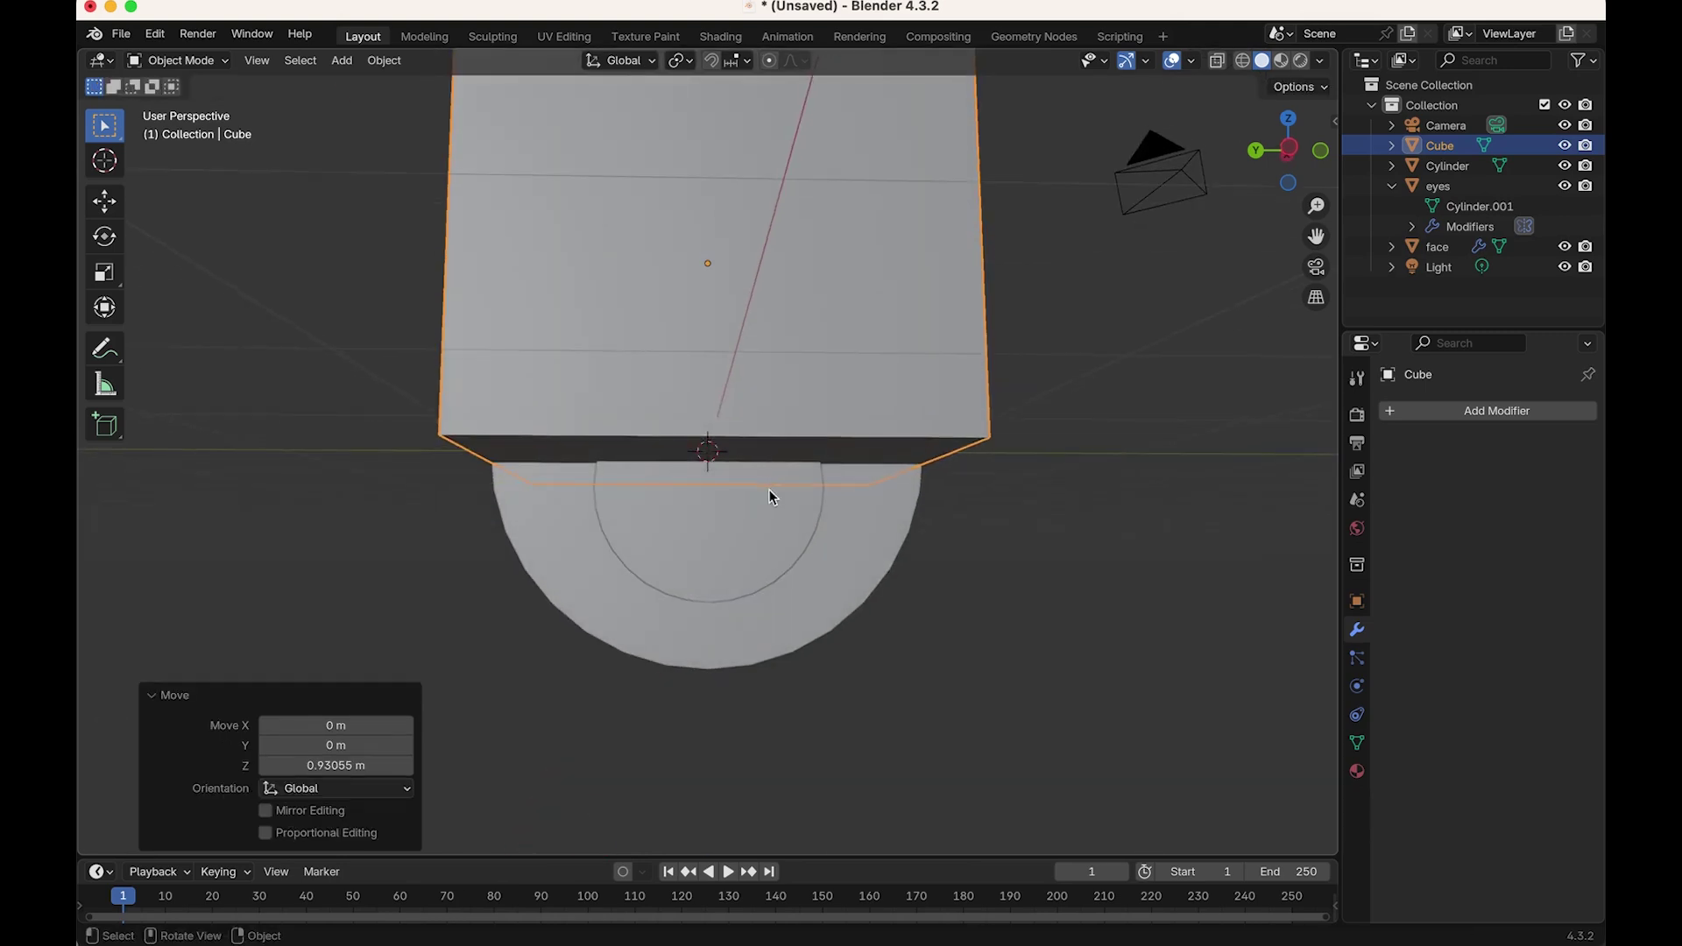
click(1256, 150)
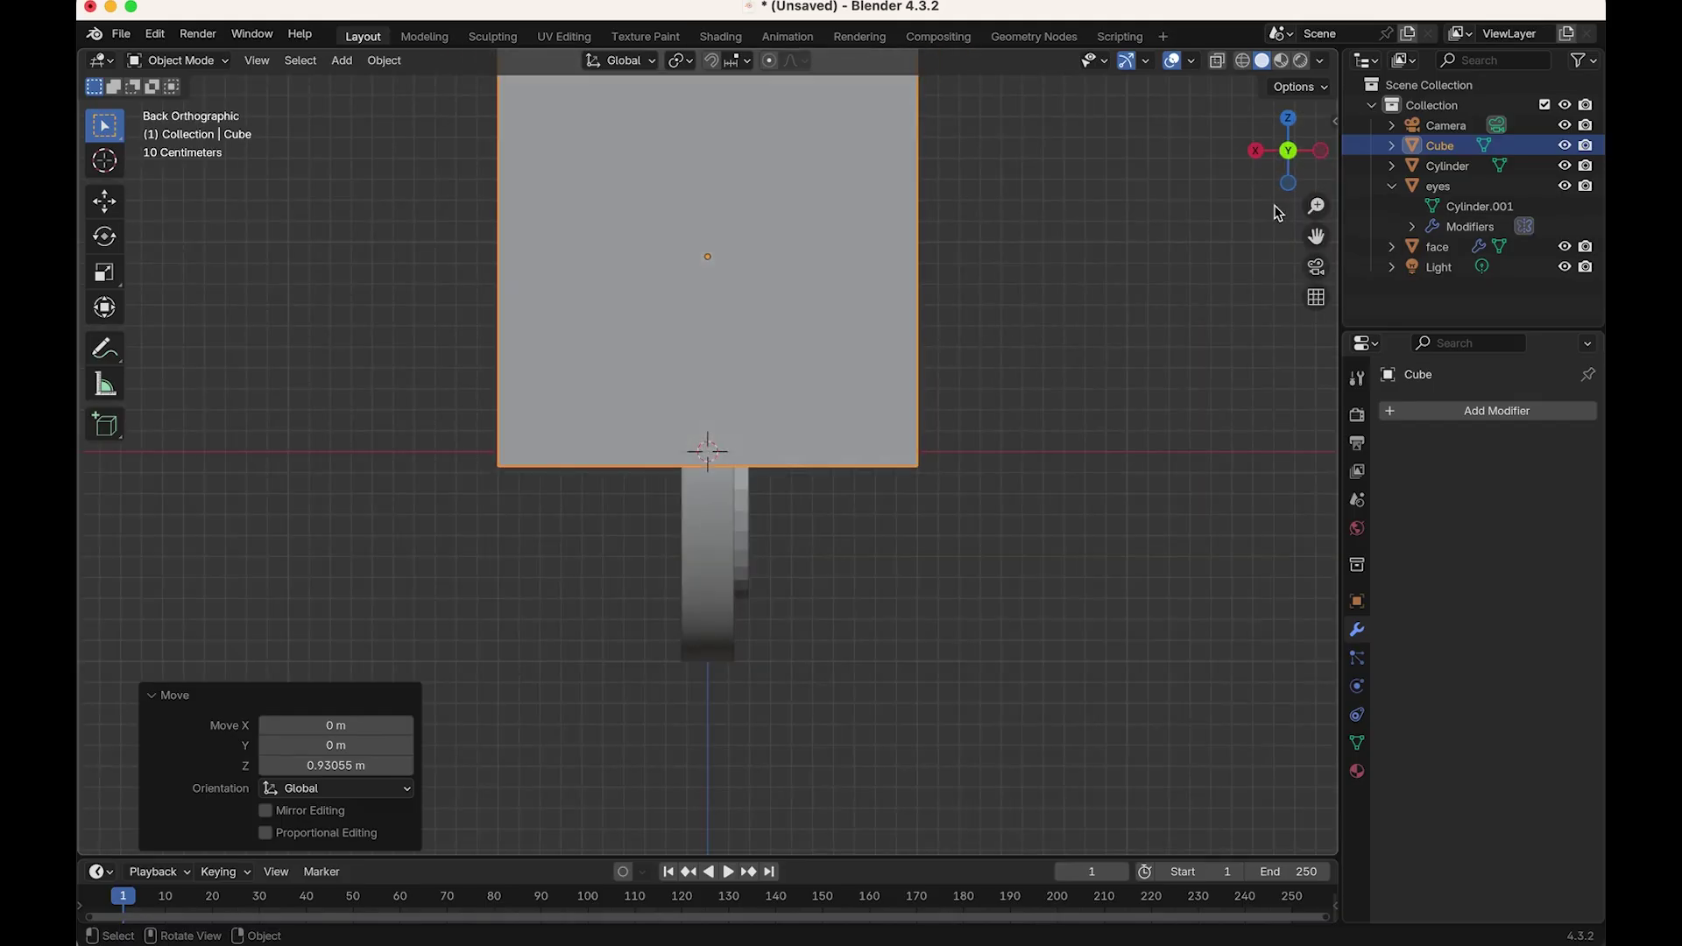
click(1321, 150)
scroll(701, 489, up, 2)
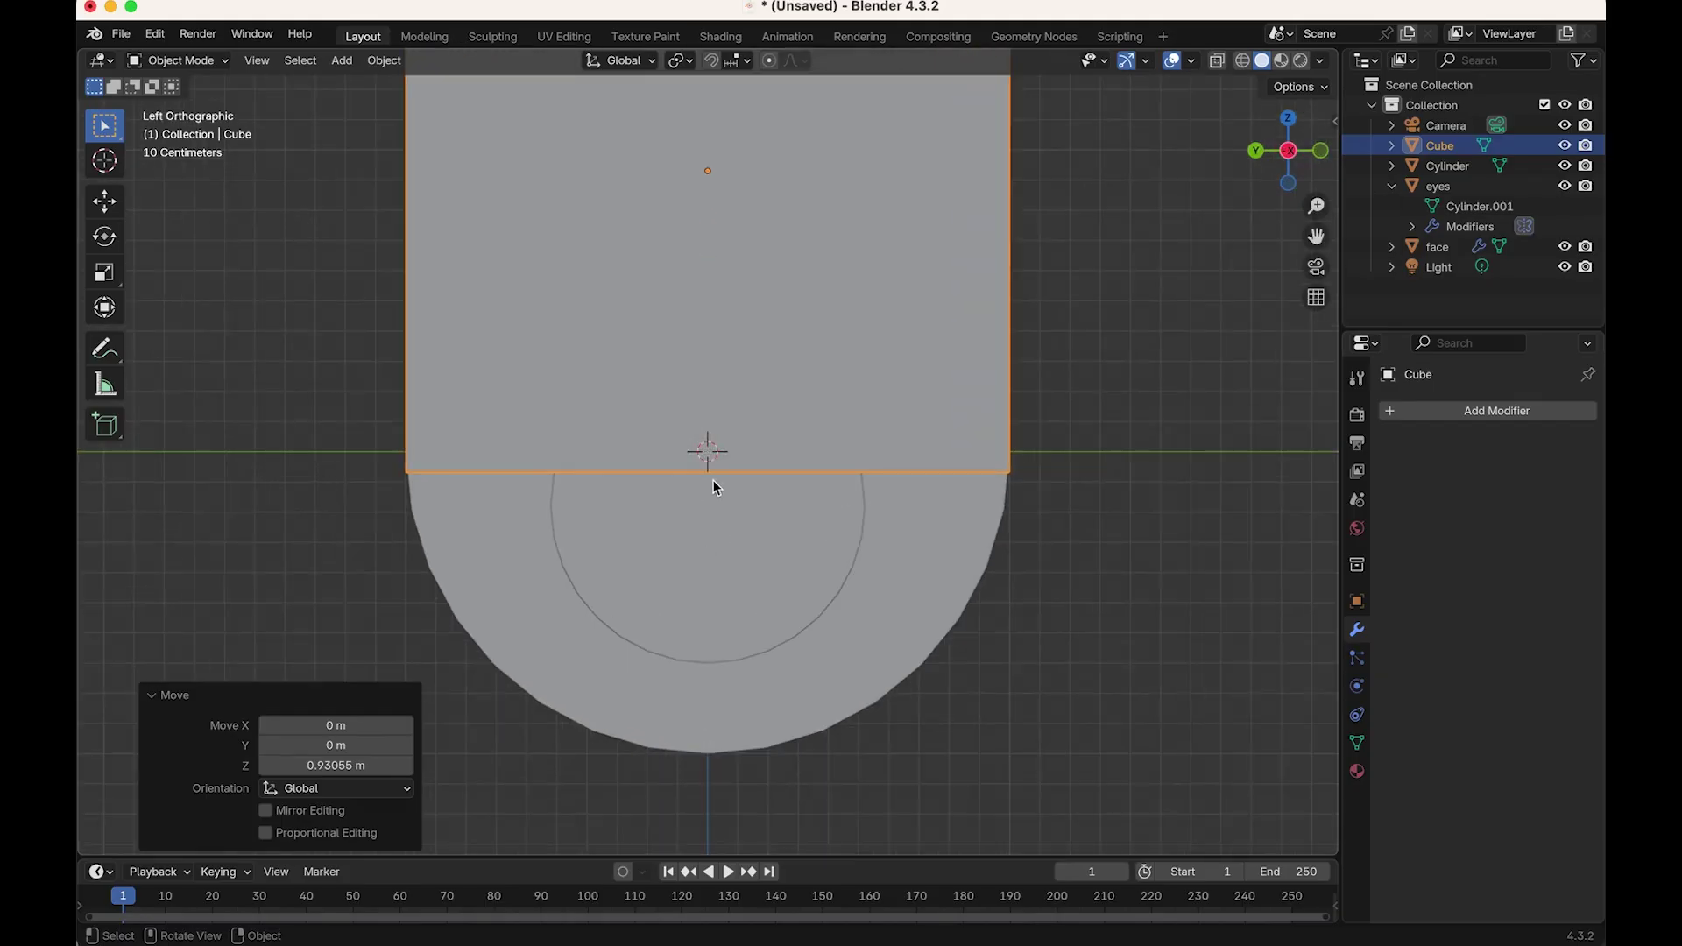
key(g)
key(z)
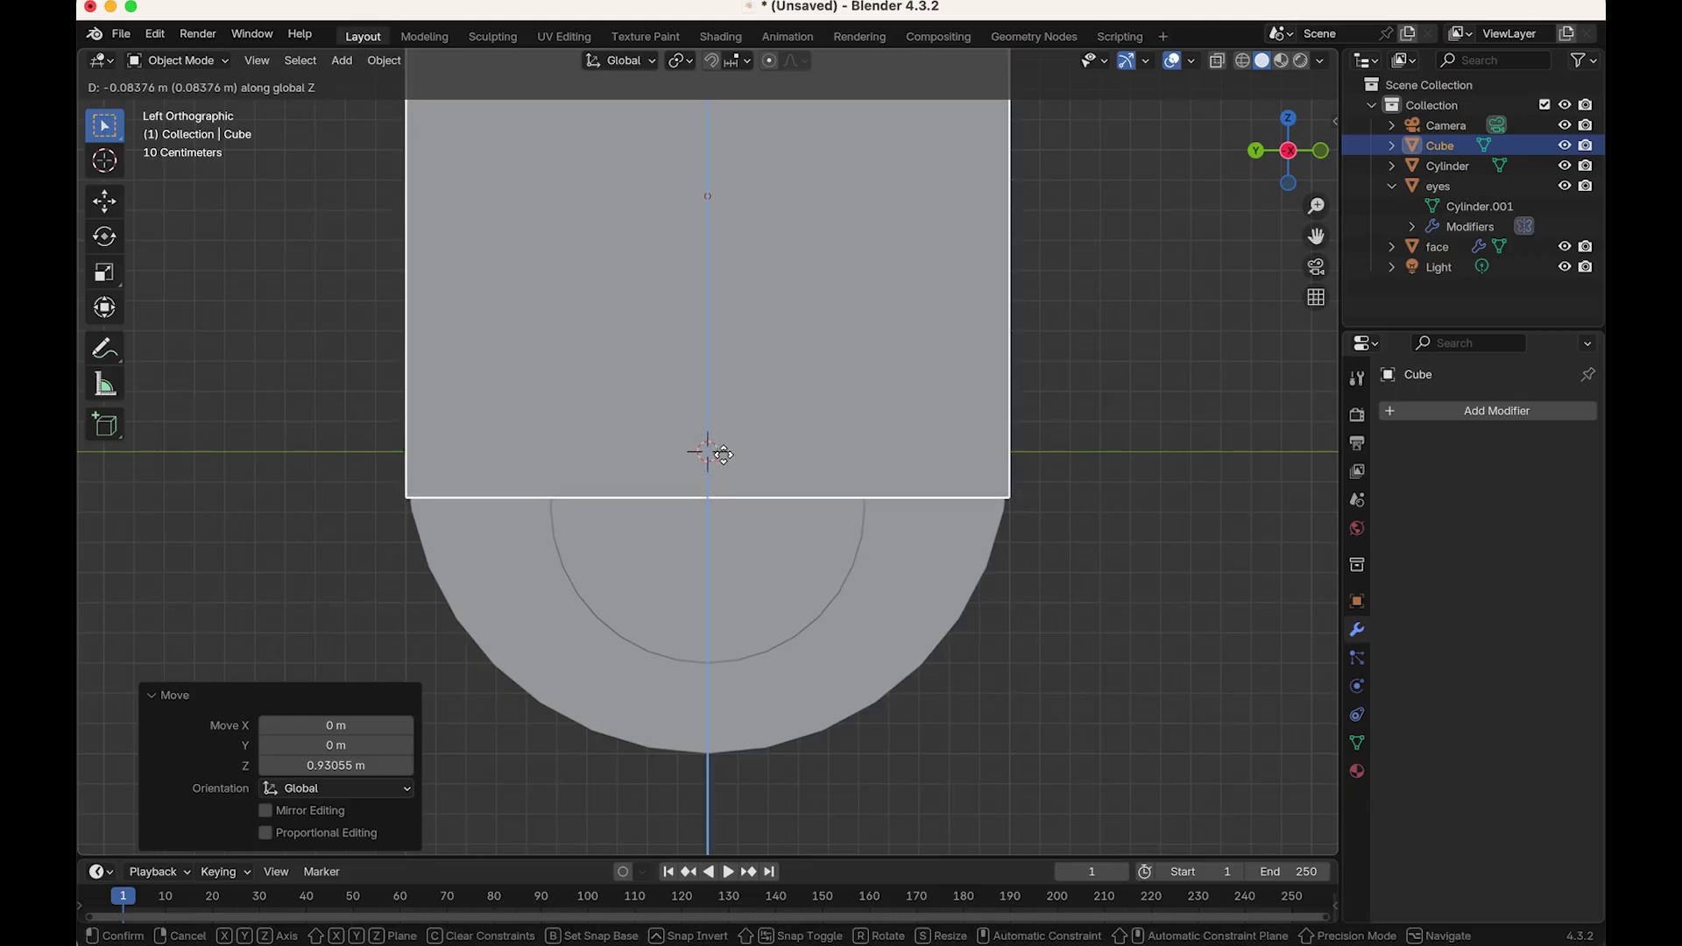
click(704, 455)
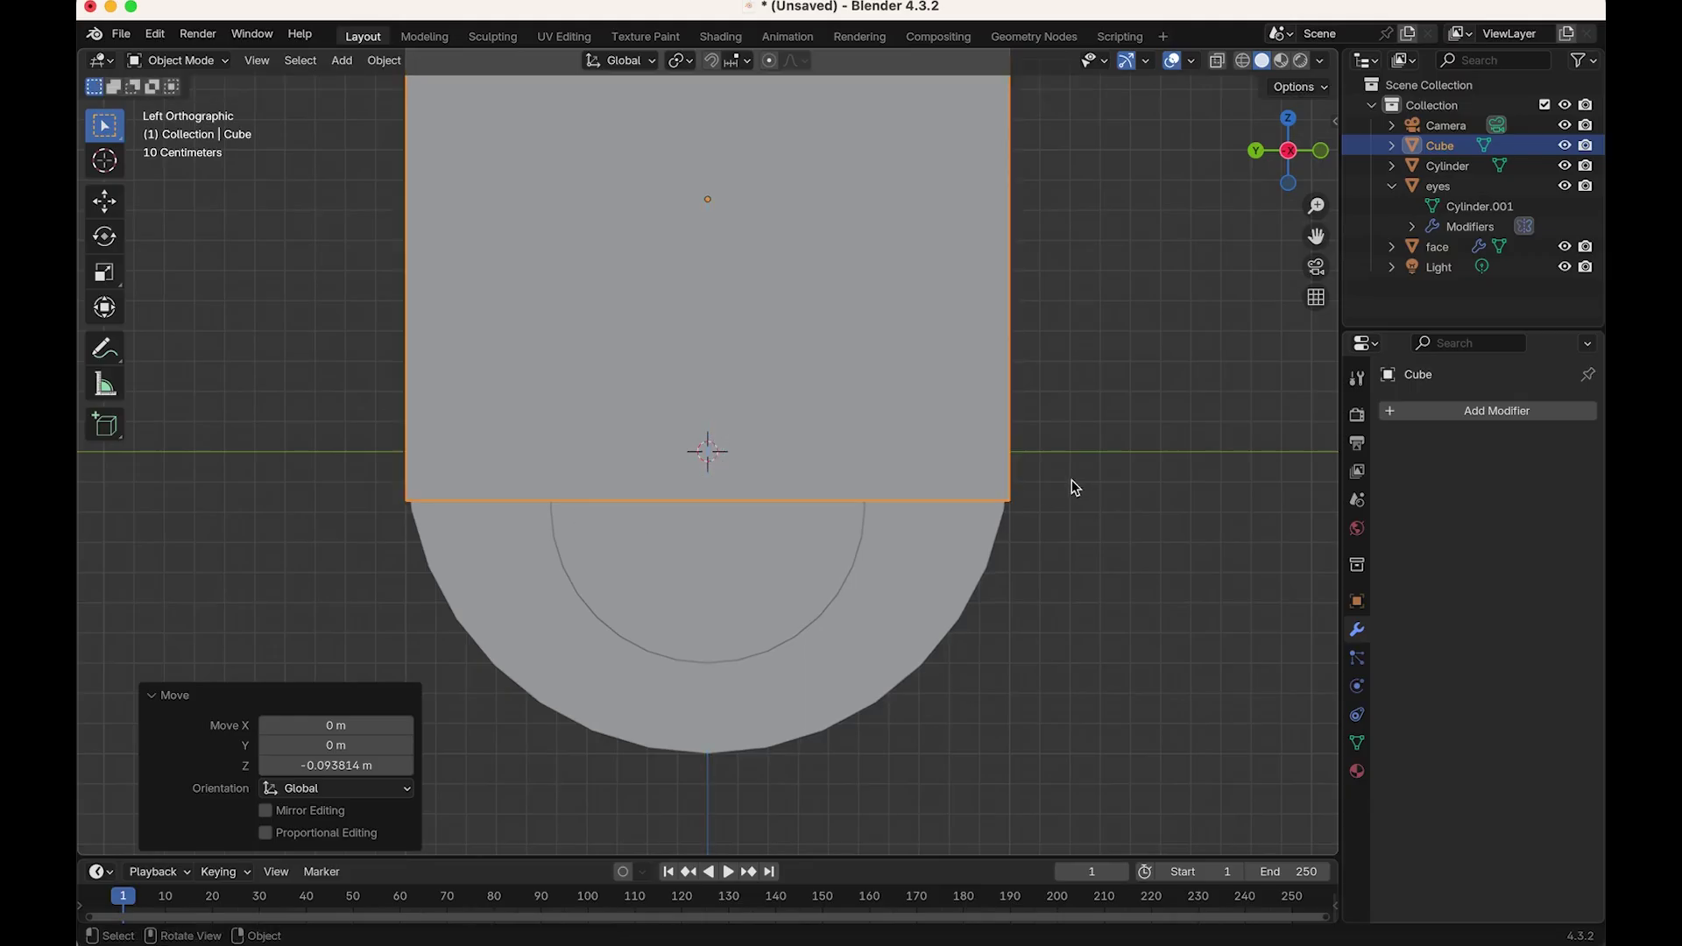
Step: Hide the cube in the viewport to reveal the face and the muzzle cylinder
scroll(922, 618, down, 2)
middle_drag(919, 619, 1077, 449)
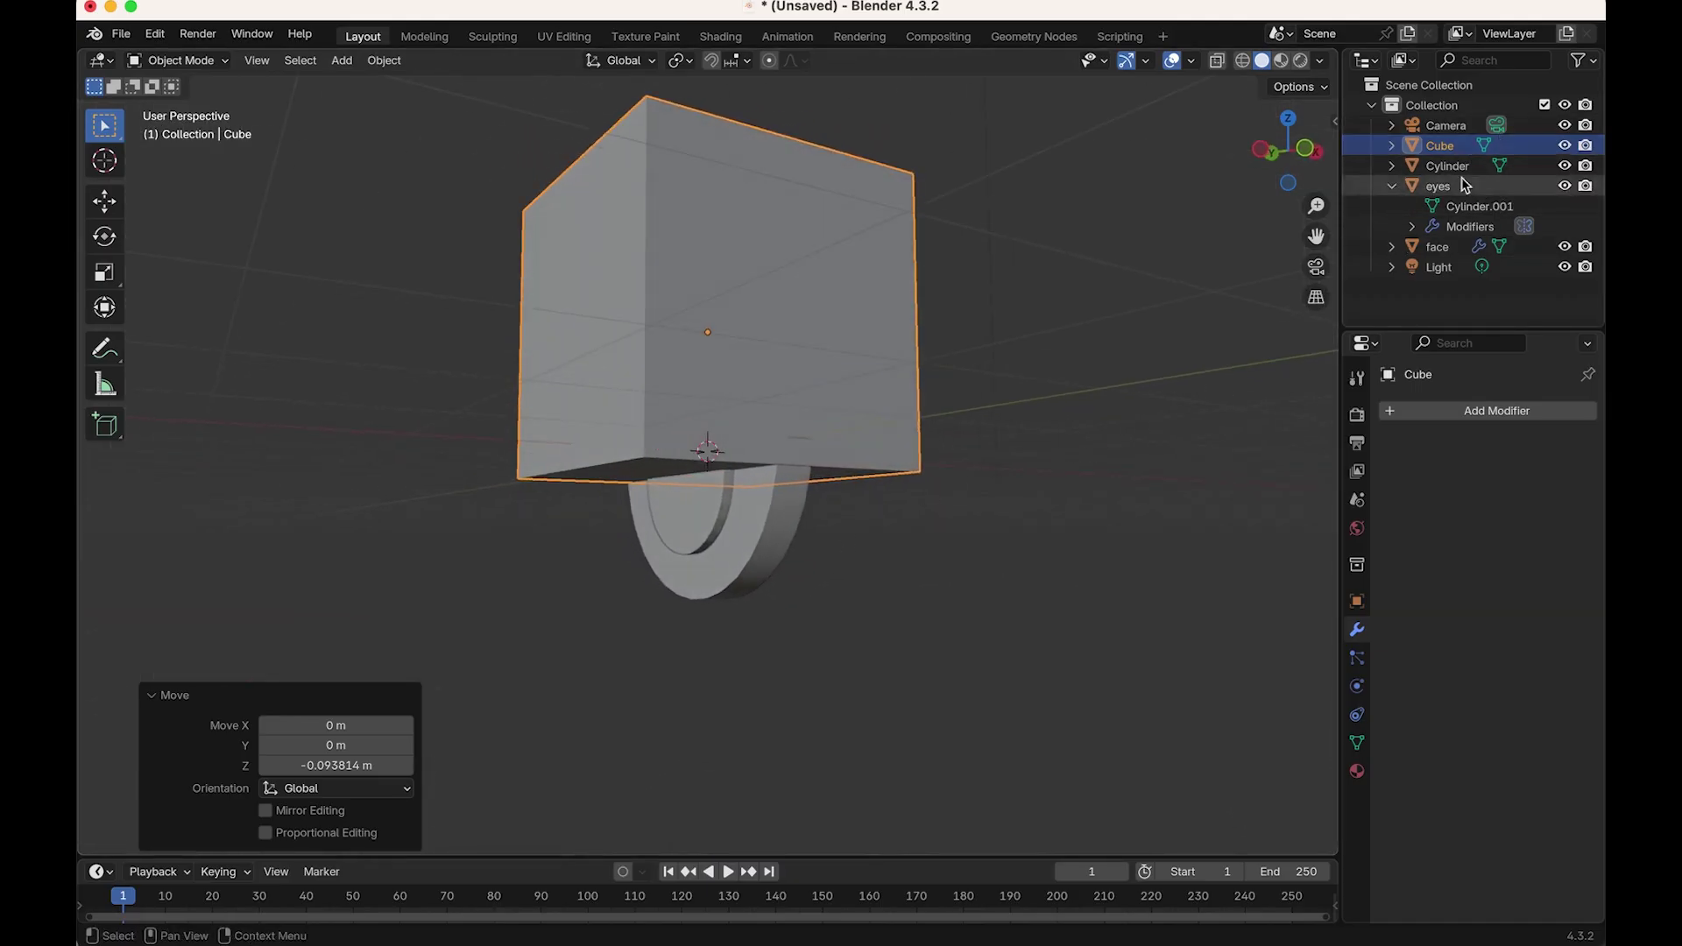
click(1565, 146)
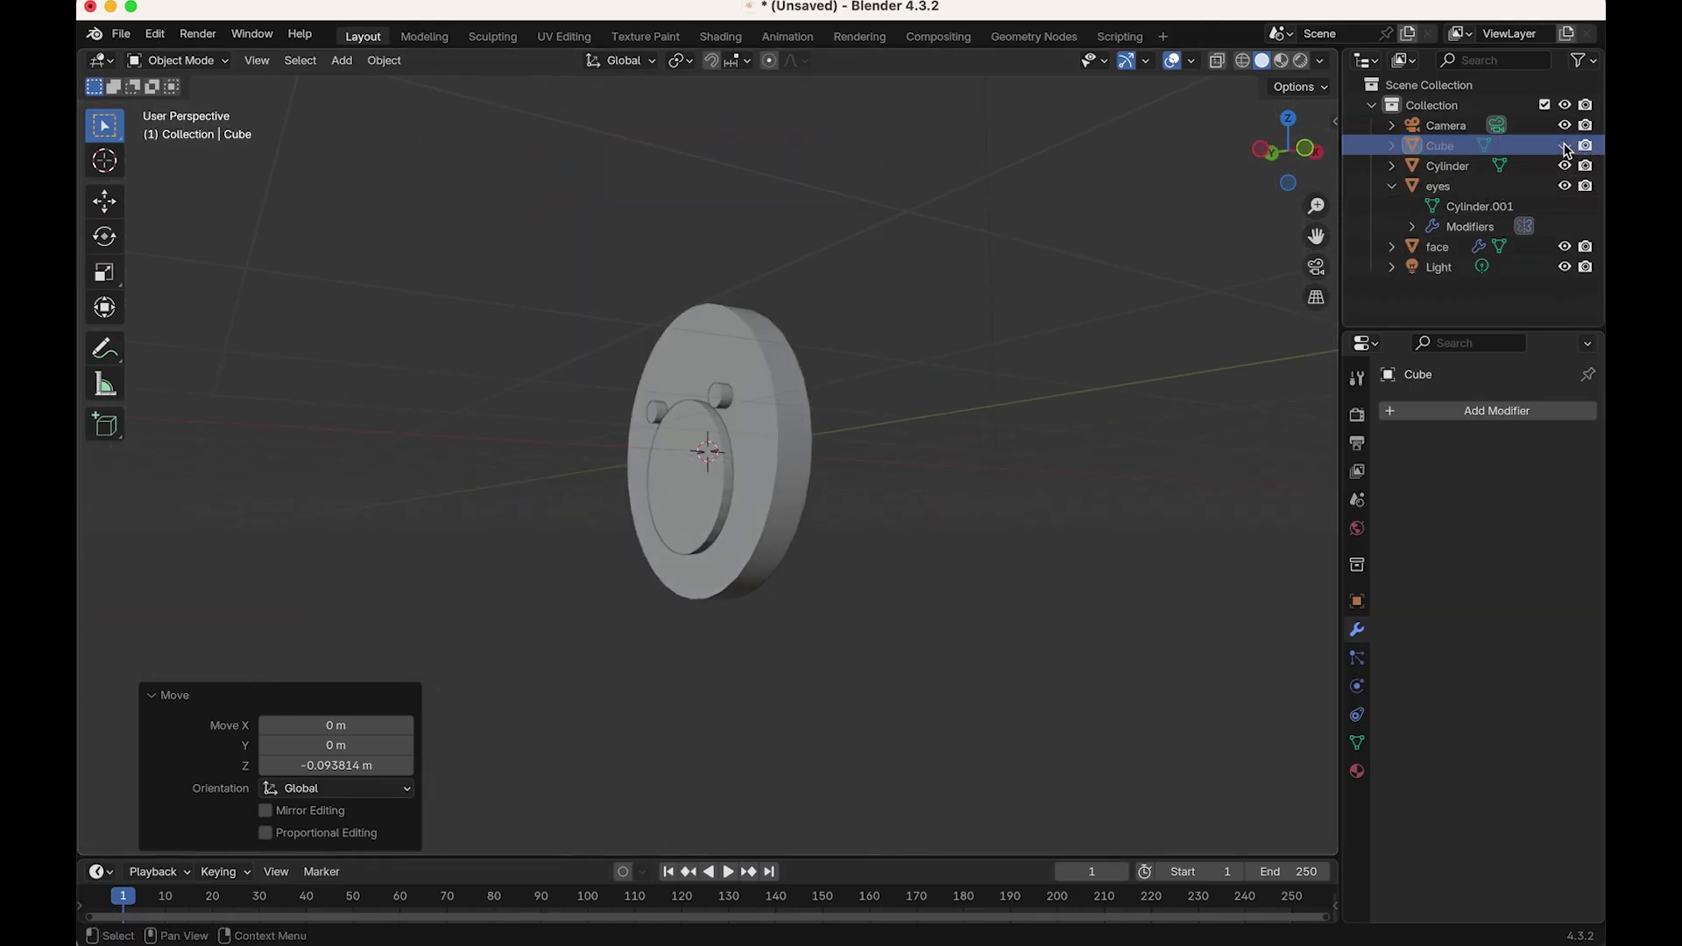
click(1566, 146)
click(1567, 146)
click(1567, 146)
click(1566, 146)
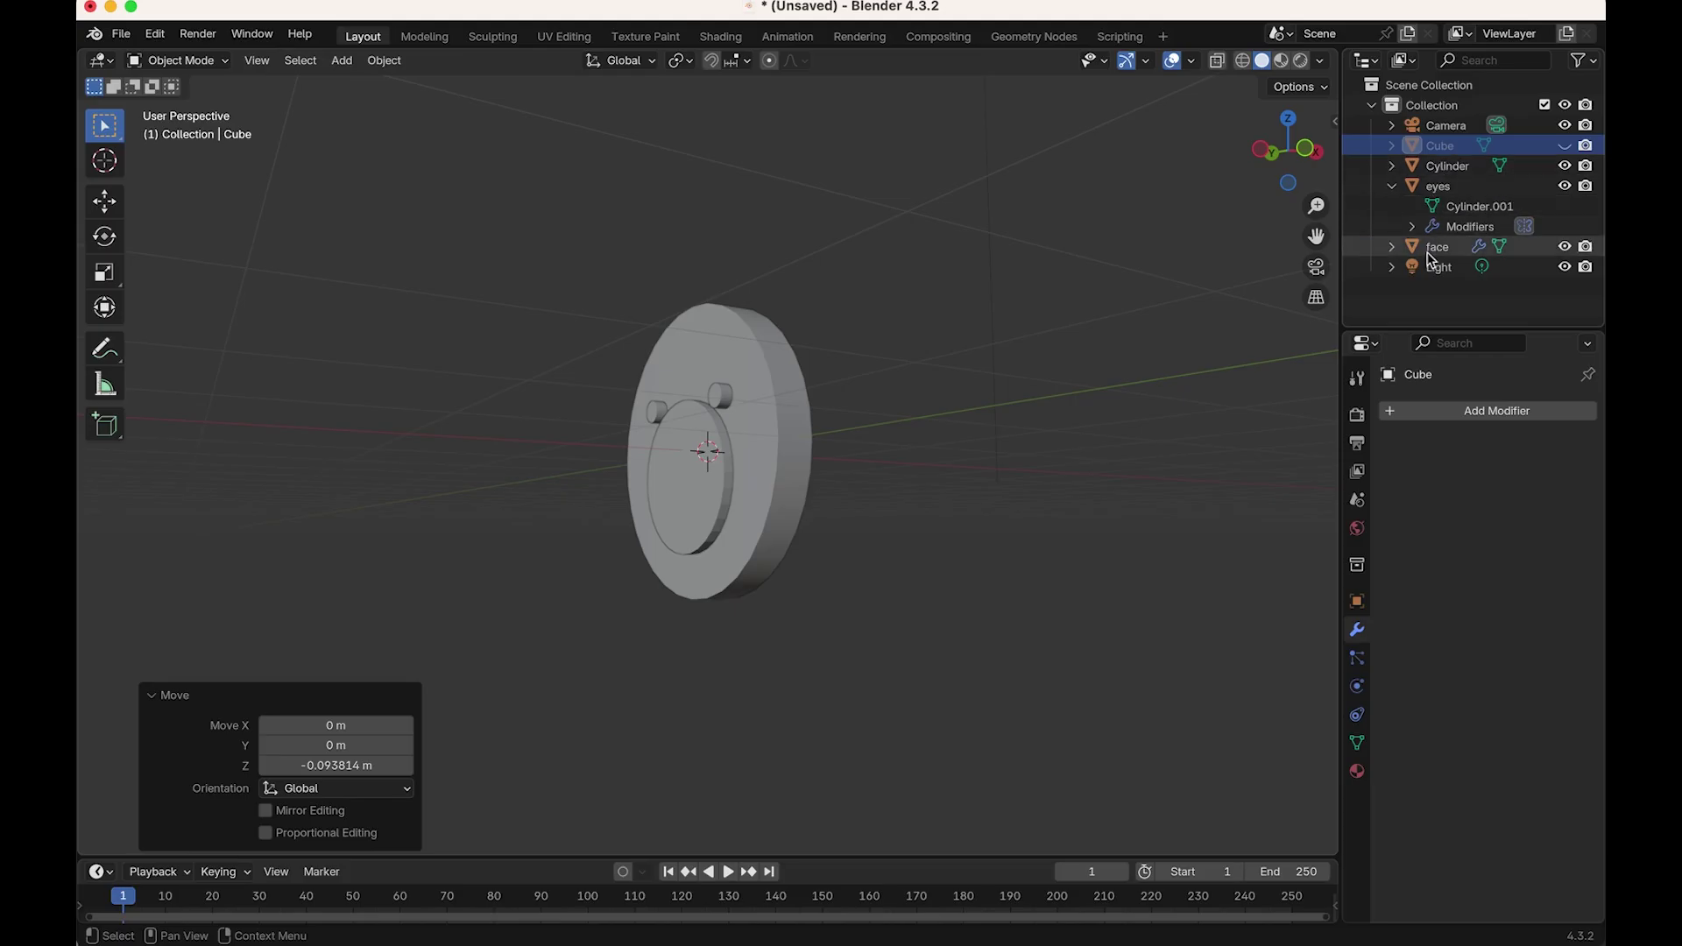
Step: Rename the large front cylinder below the eyes as mouth
click(1440, 168)
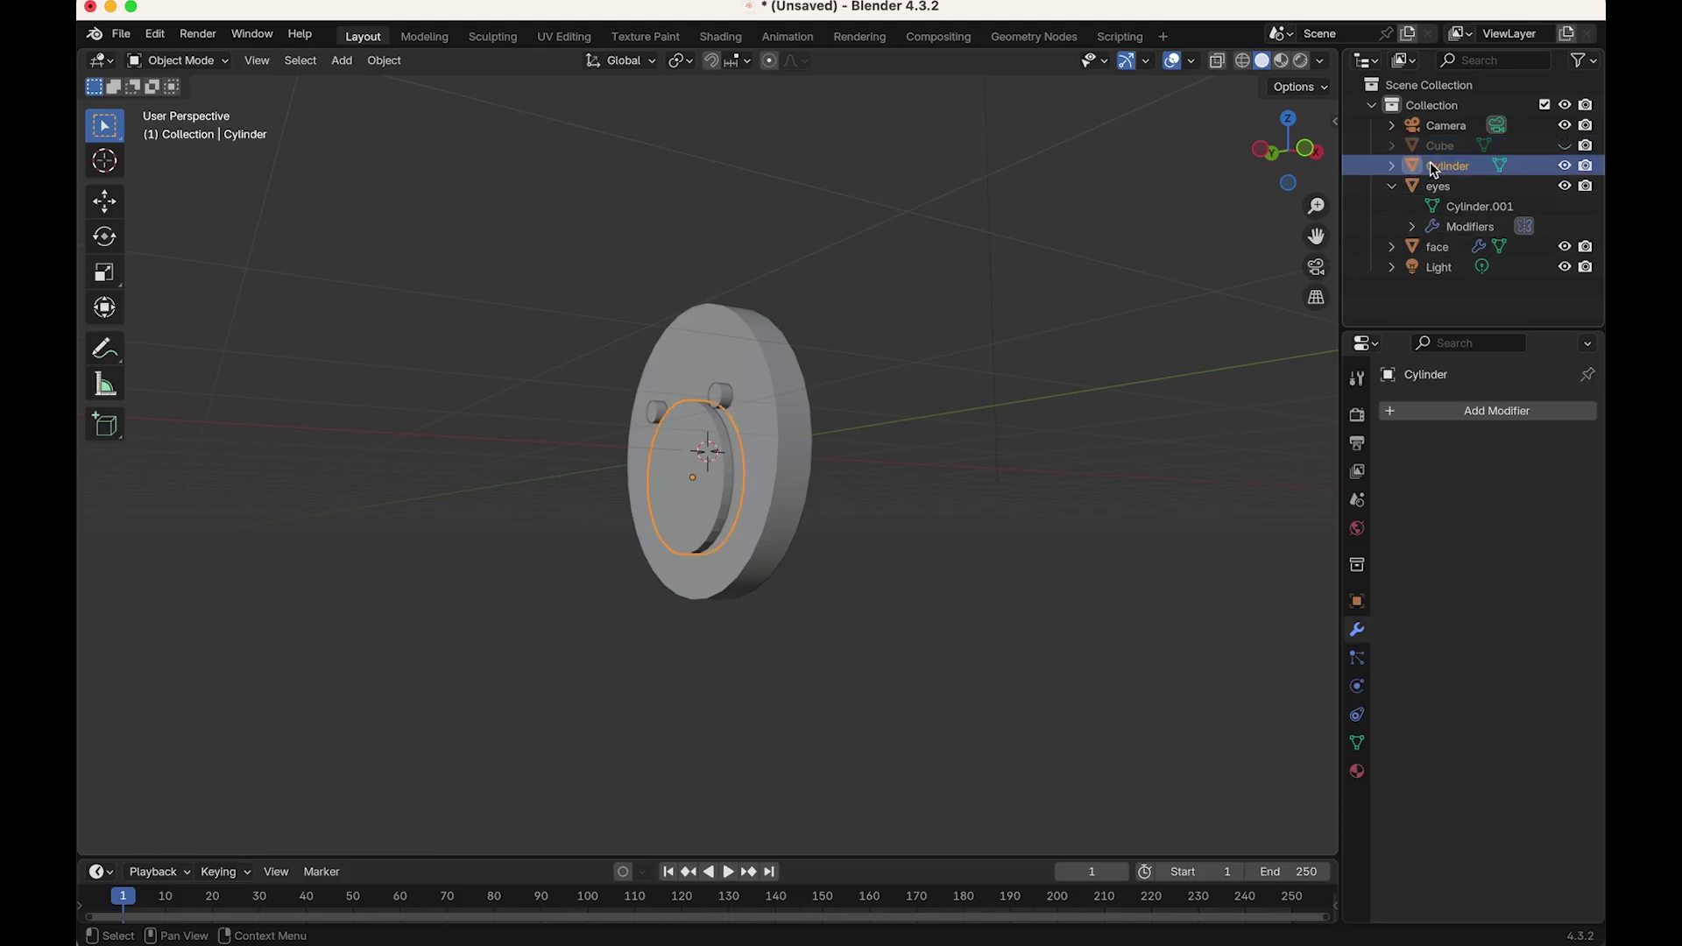
double_click(1447, 165)
text(mouth)
key(Return)
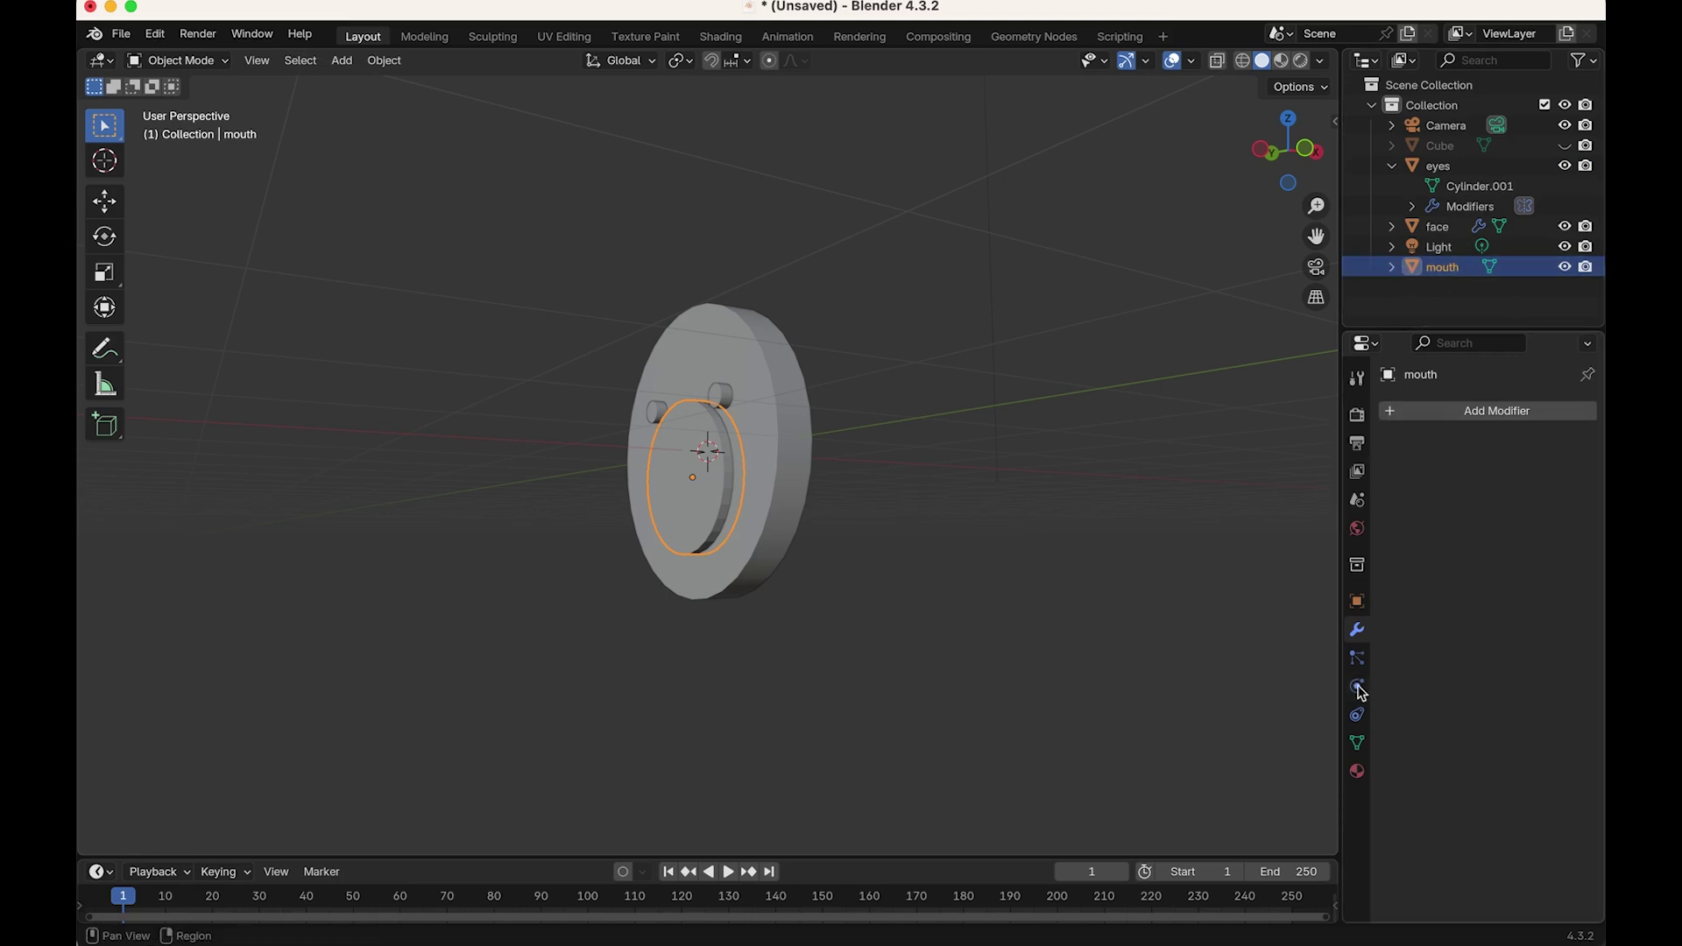
Step: Add a Boolean modifier to the mouth with the Difference operation and the hidden Cube as its object
click(1457, 417)
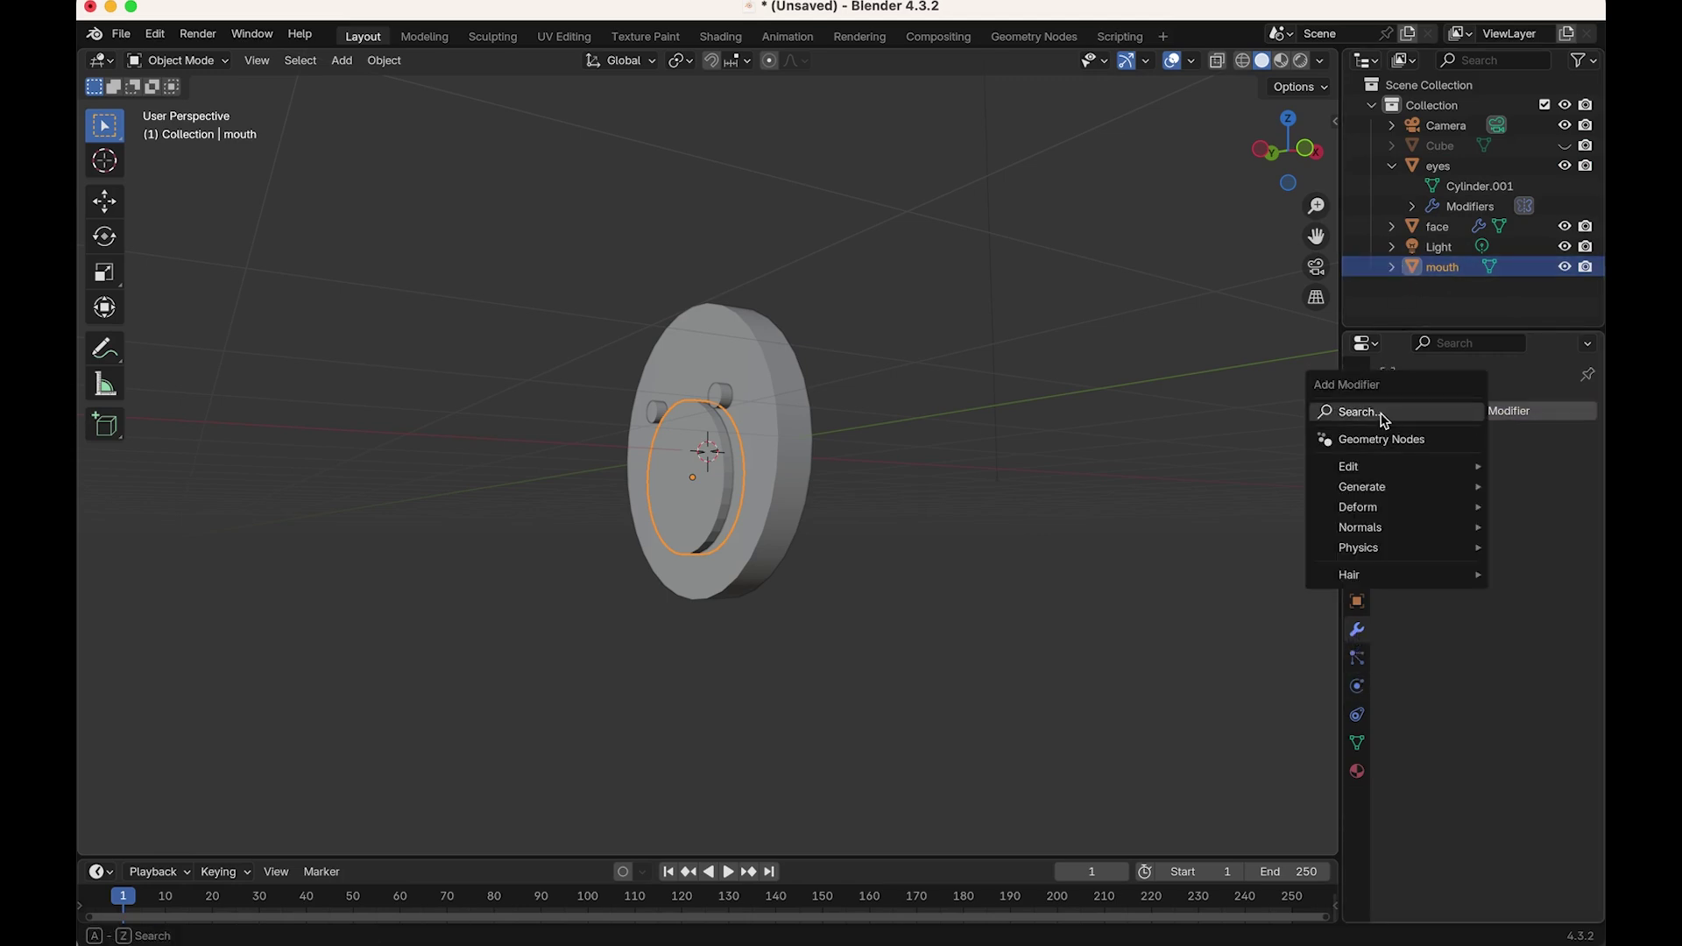
click(1384, 416)
text(bool)
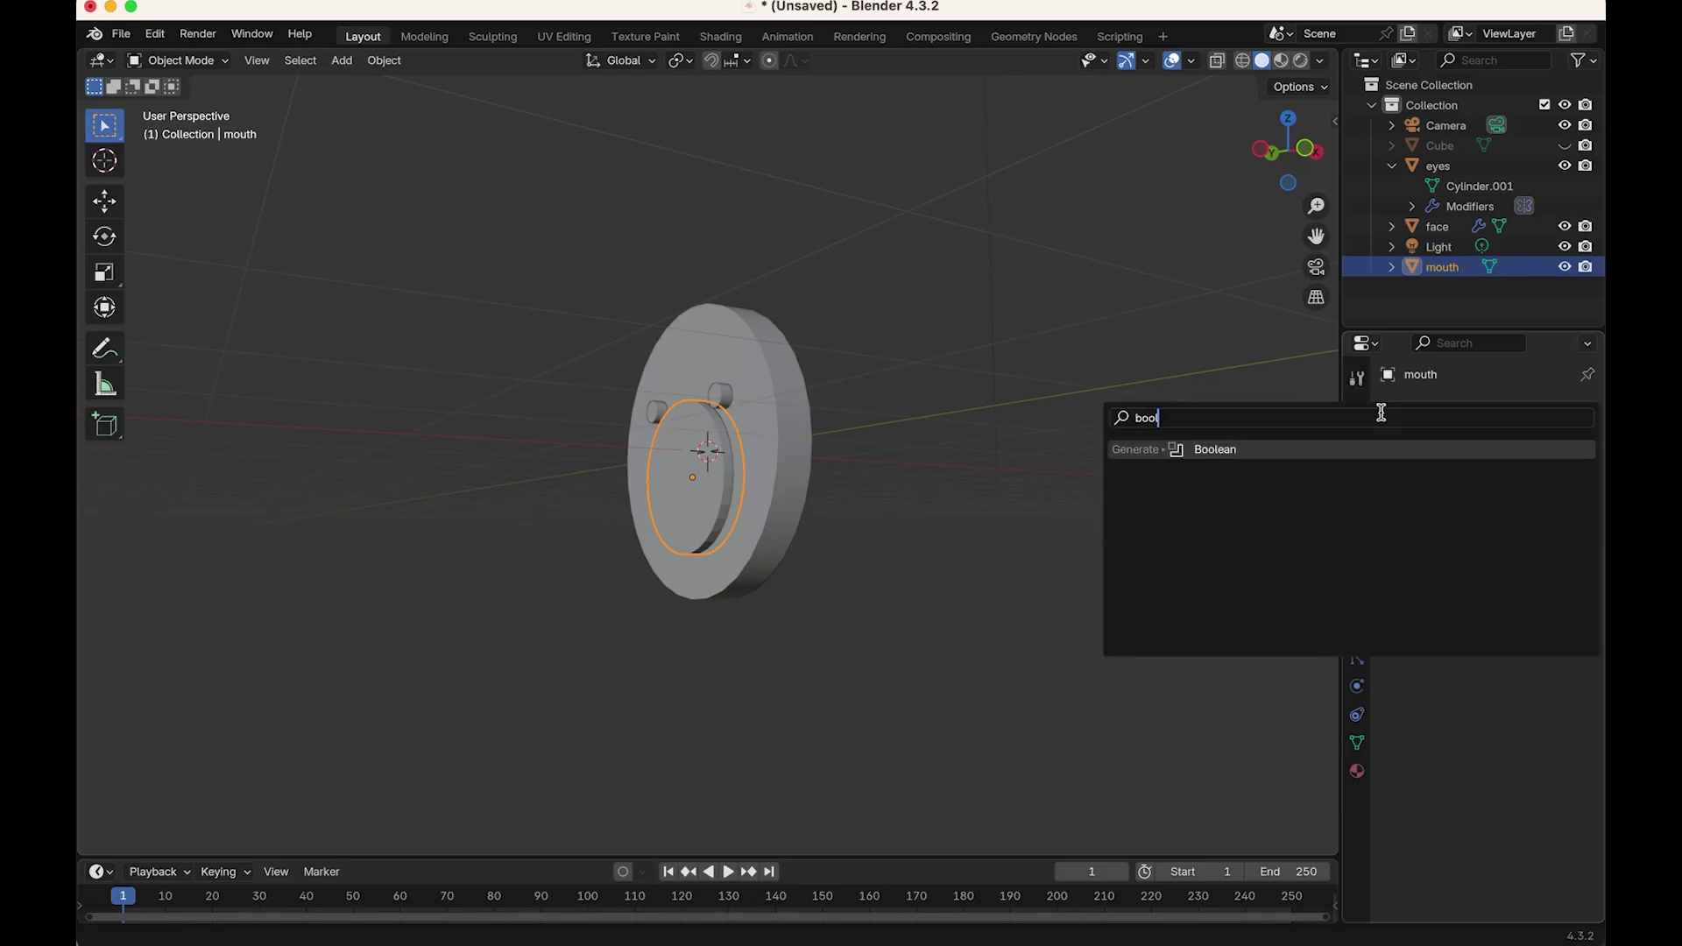
click(1229, 448)
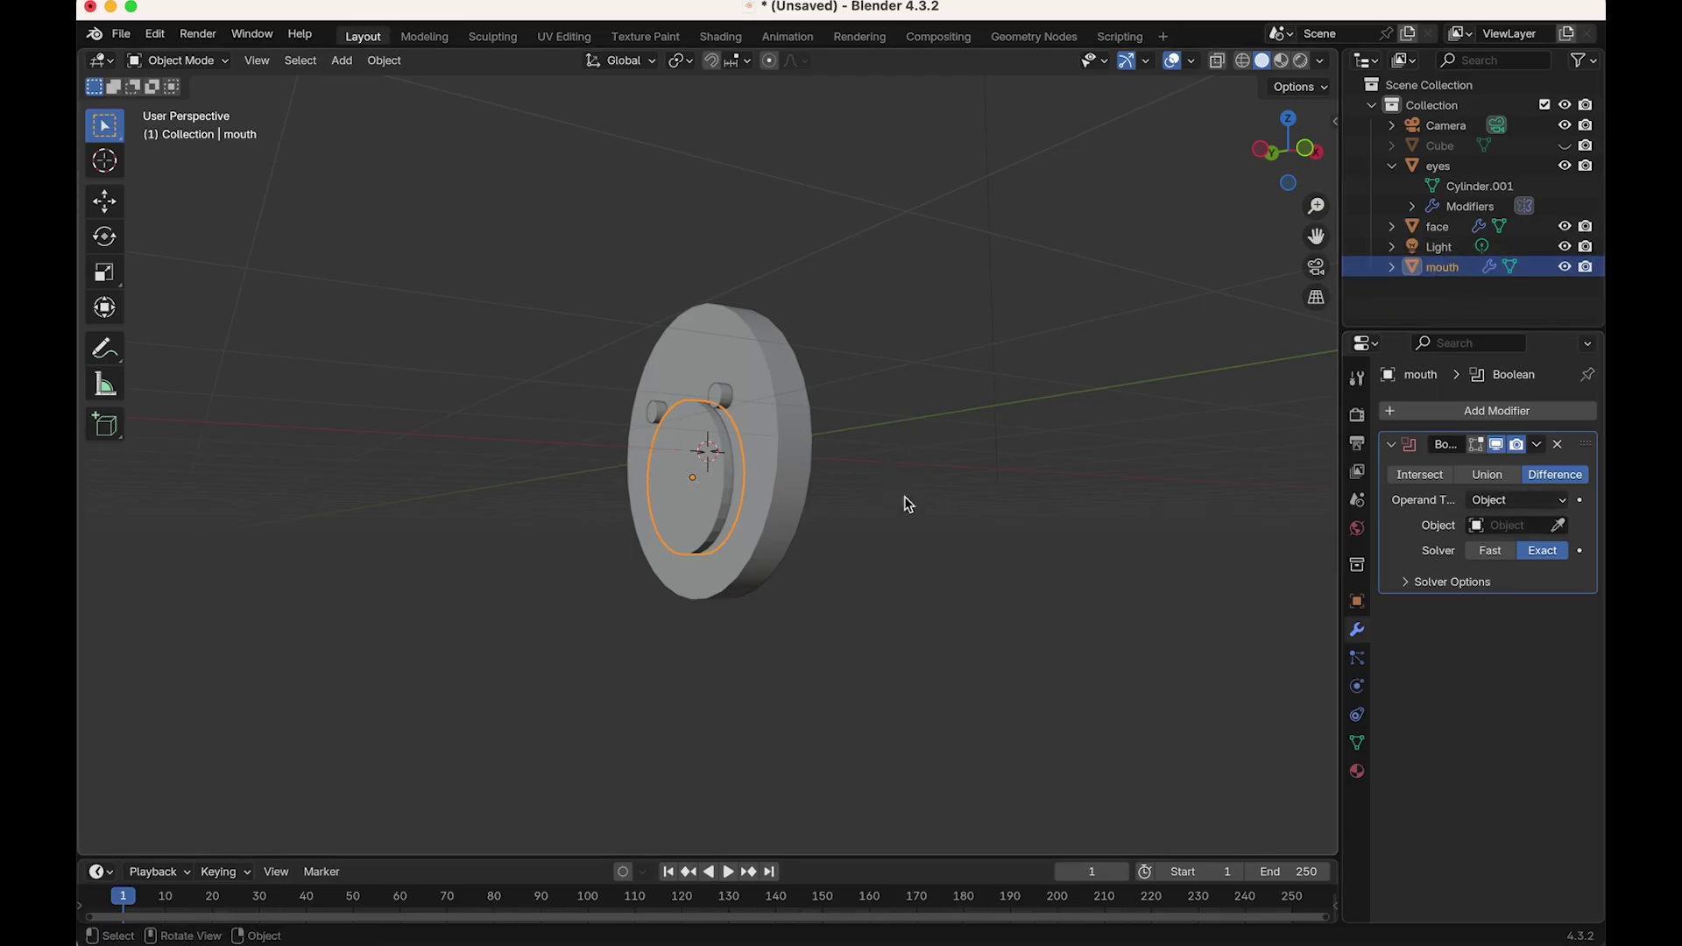
drag(1433, 153, 1509, 530)
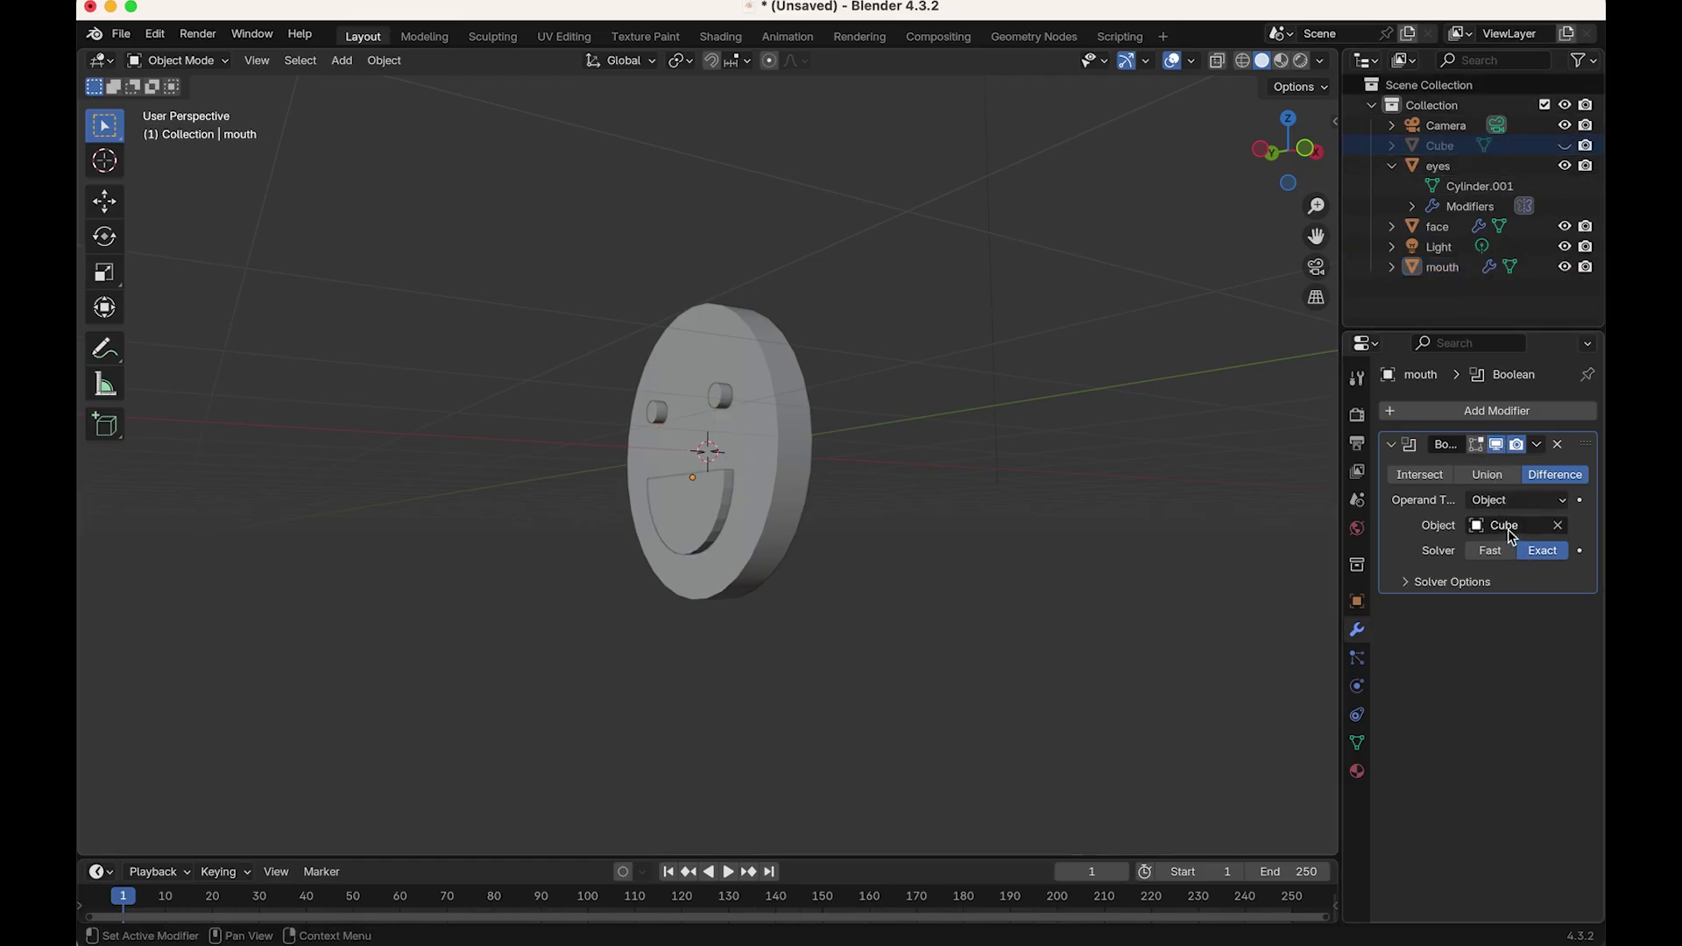
Step: Clear the object of the mouth's Boolean modifier and assign the Cube to it again
scroll(692, 488, up, 5)
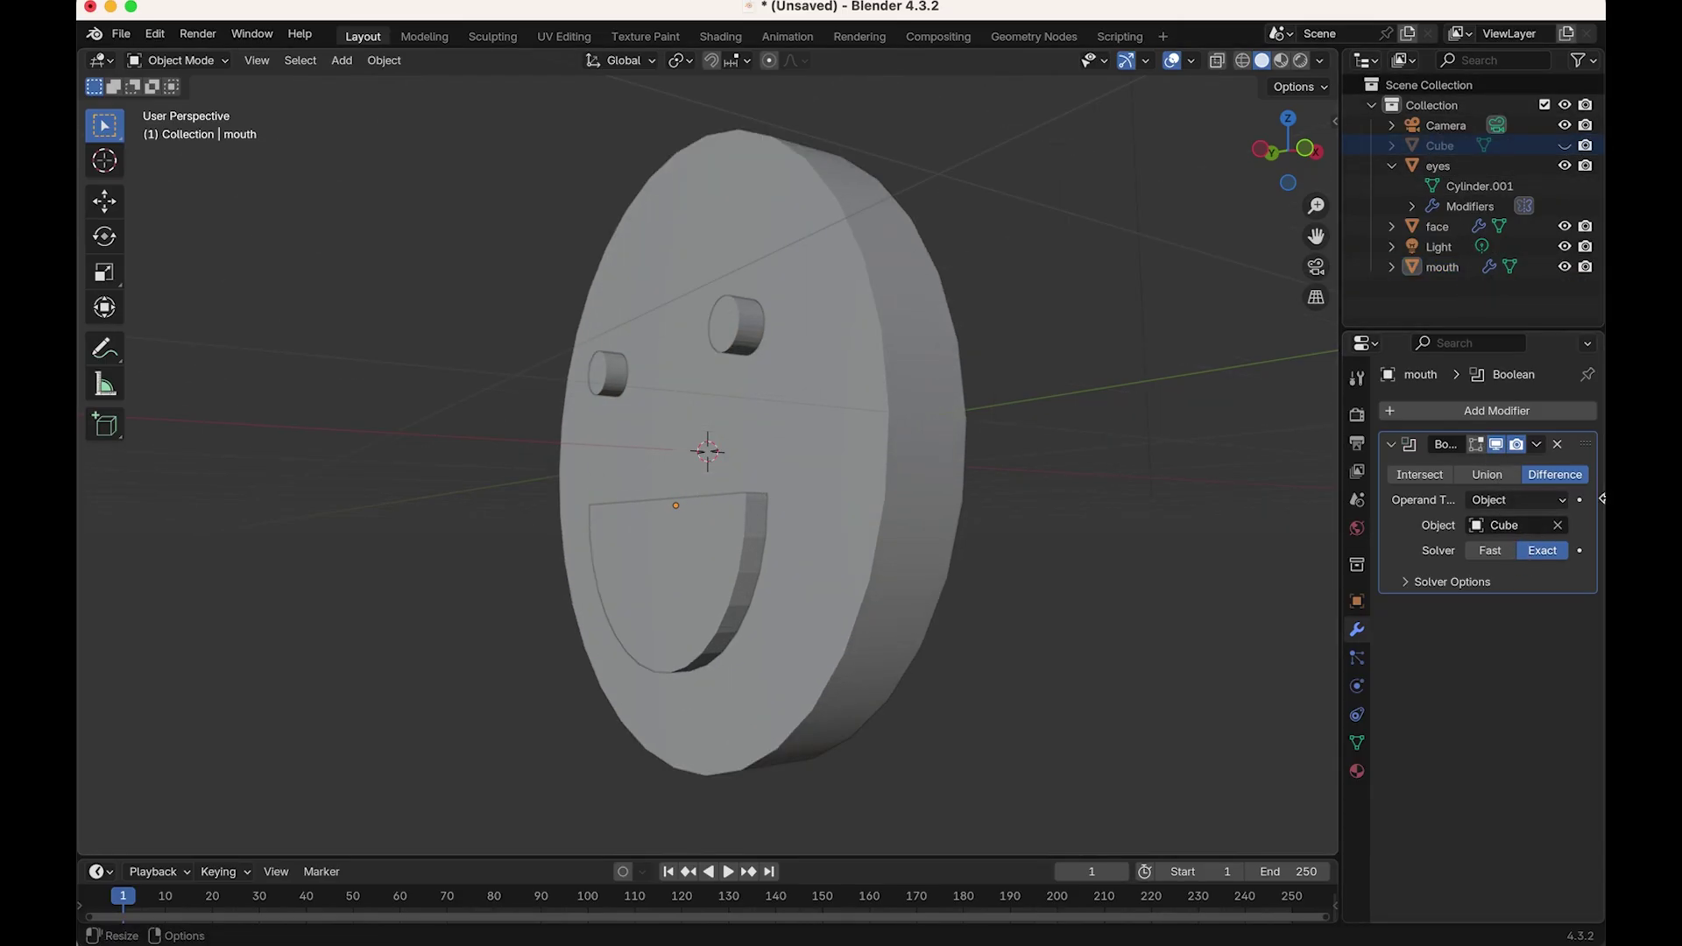
click(1559, 528)
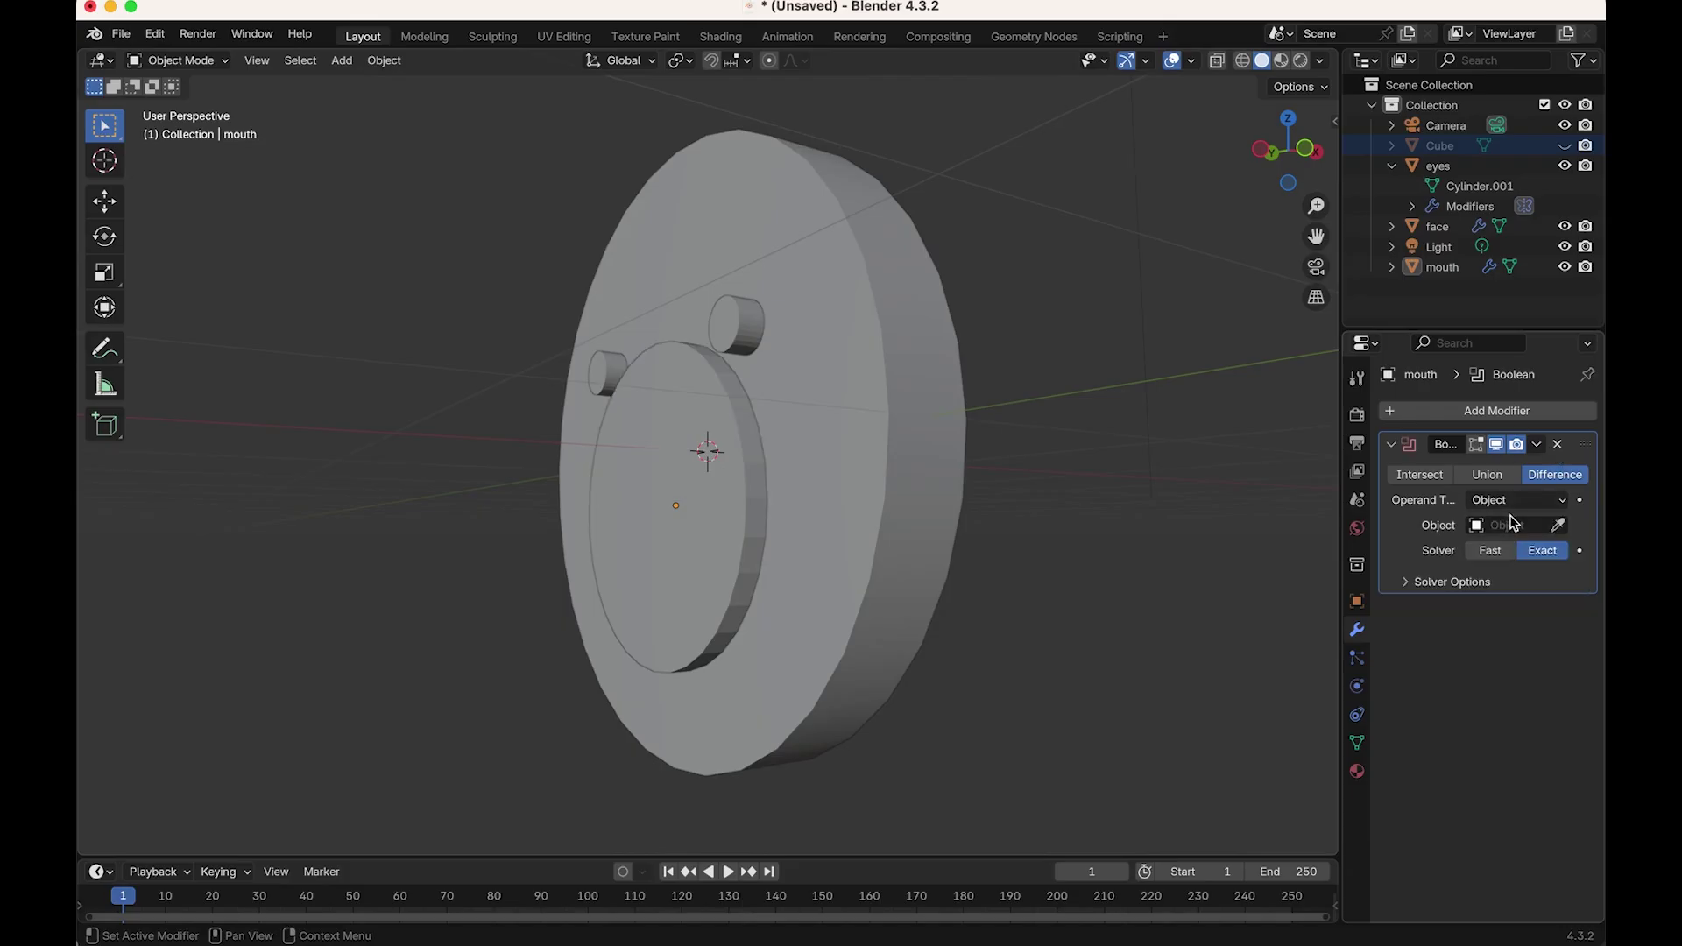
drag(1441, 145, 1504, 526)
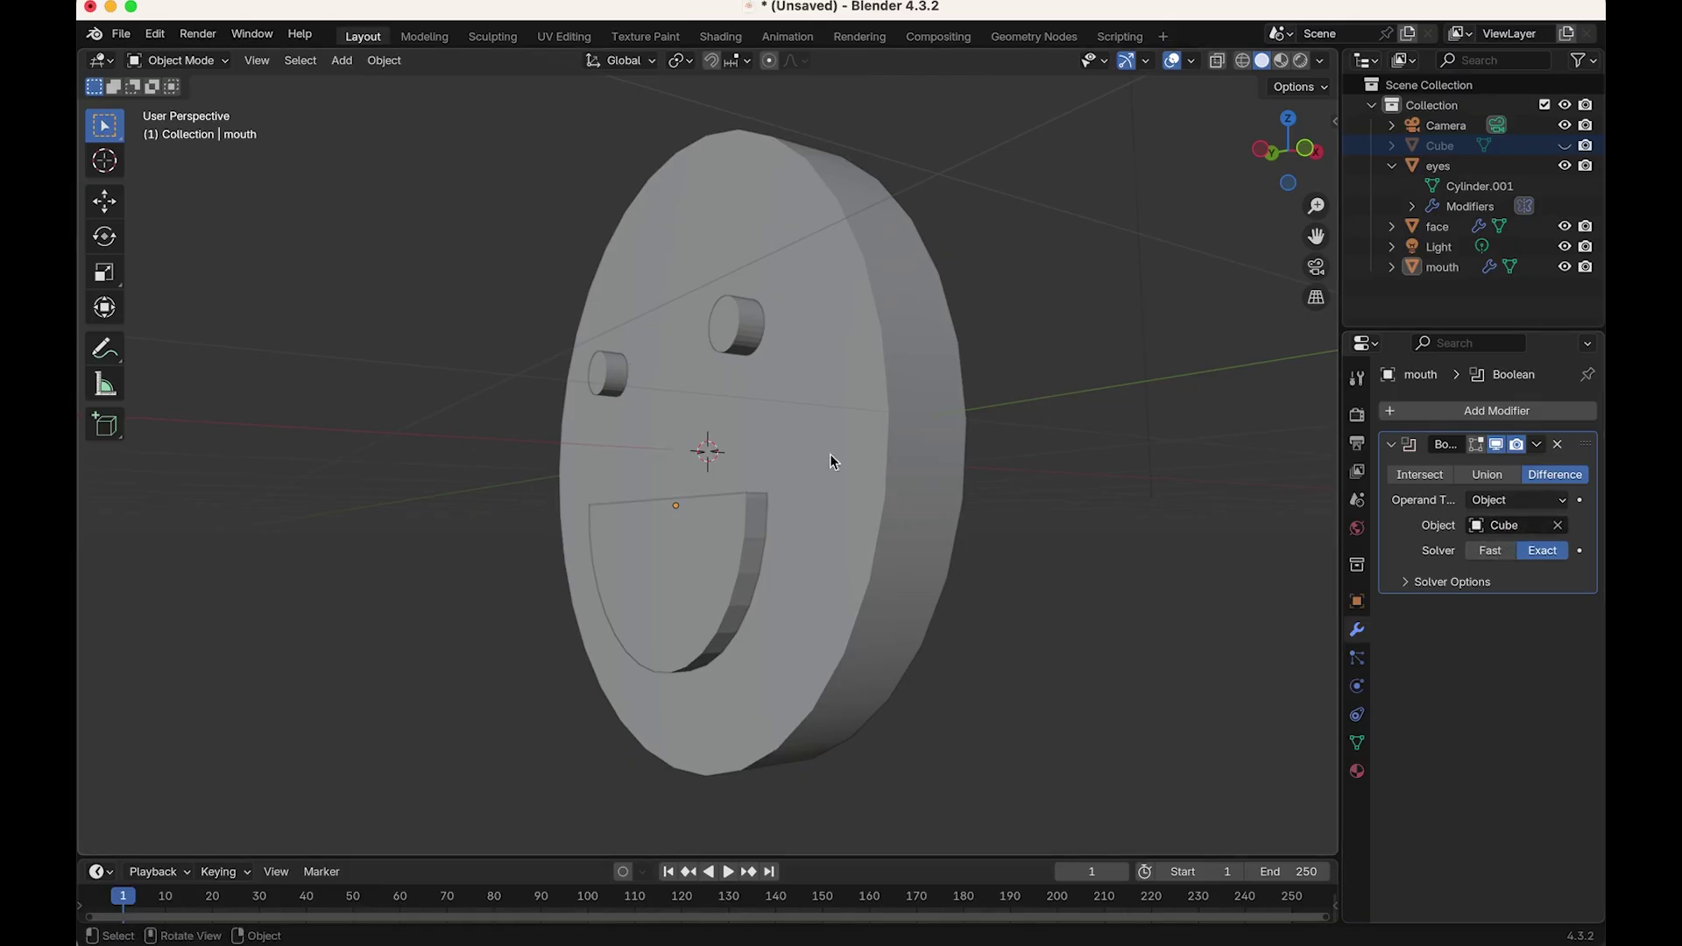
Step: Examine the half-round mouth on the face from the front and at an angle
middle_drag(777, 718, 818, 740)
scroll(734, 576, up, 3)
scroll(734, 575, down, 3)
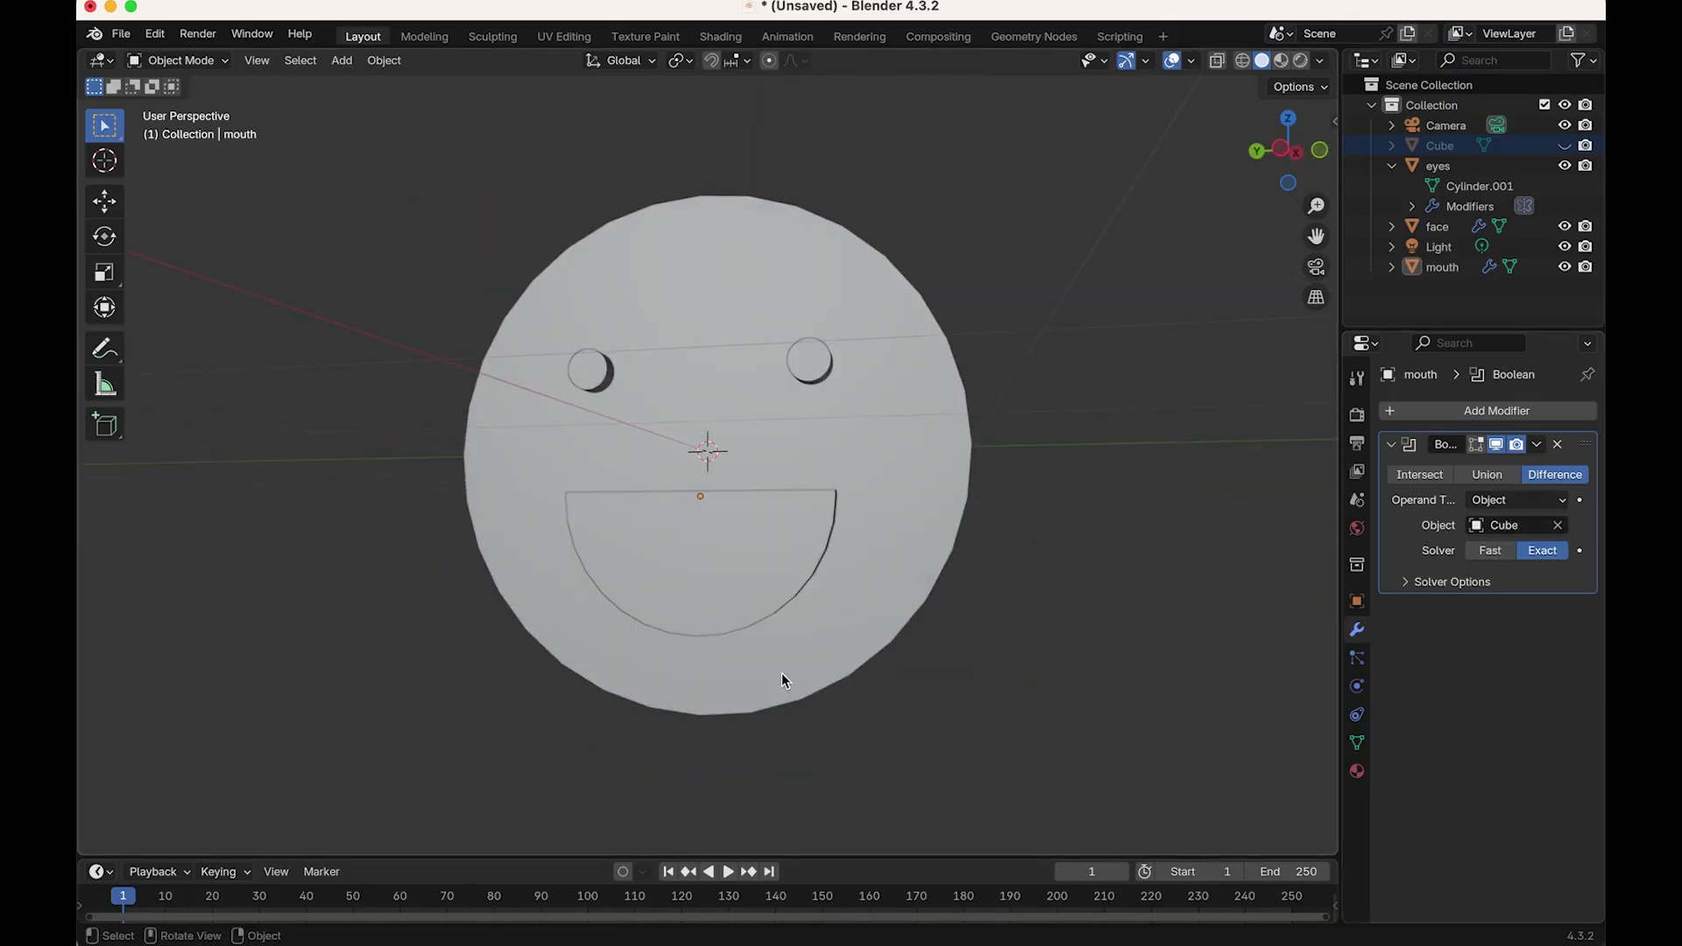
mouse_move(781, 673)
middle_down()
mouse_move(712, 688)
mouse_move(775, 686)
mouse_move(784, 660)
middle_up()
scroll(785, 661, up, 3)
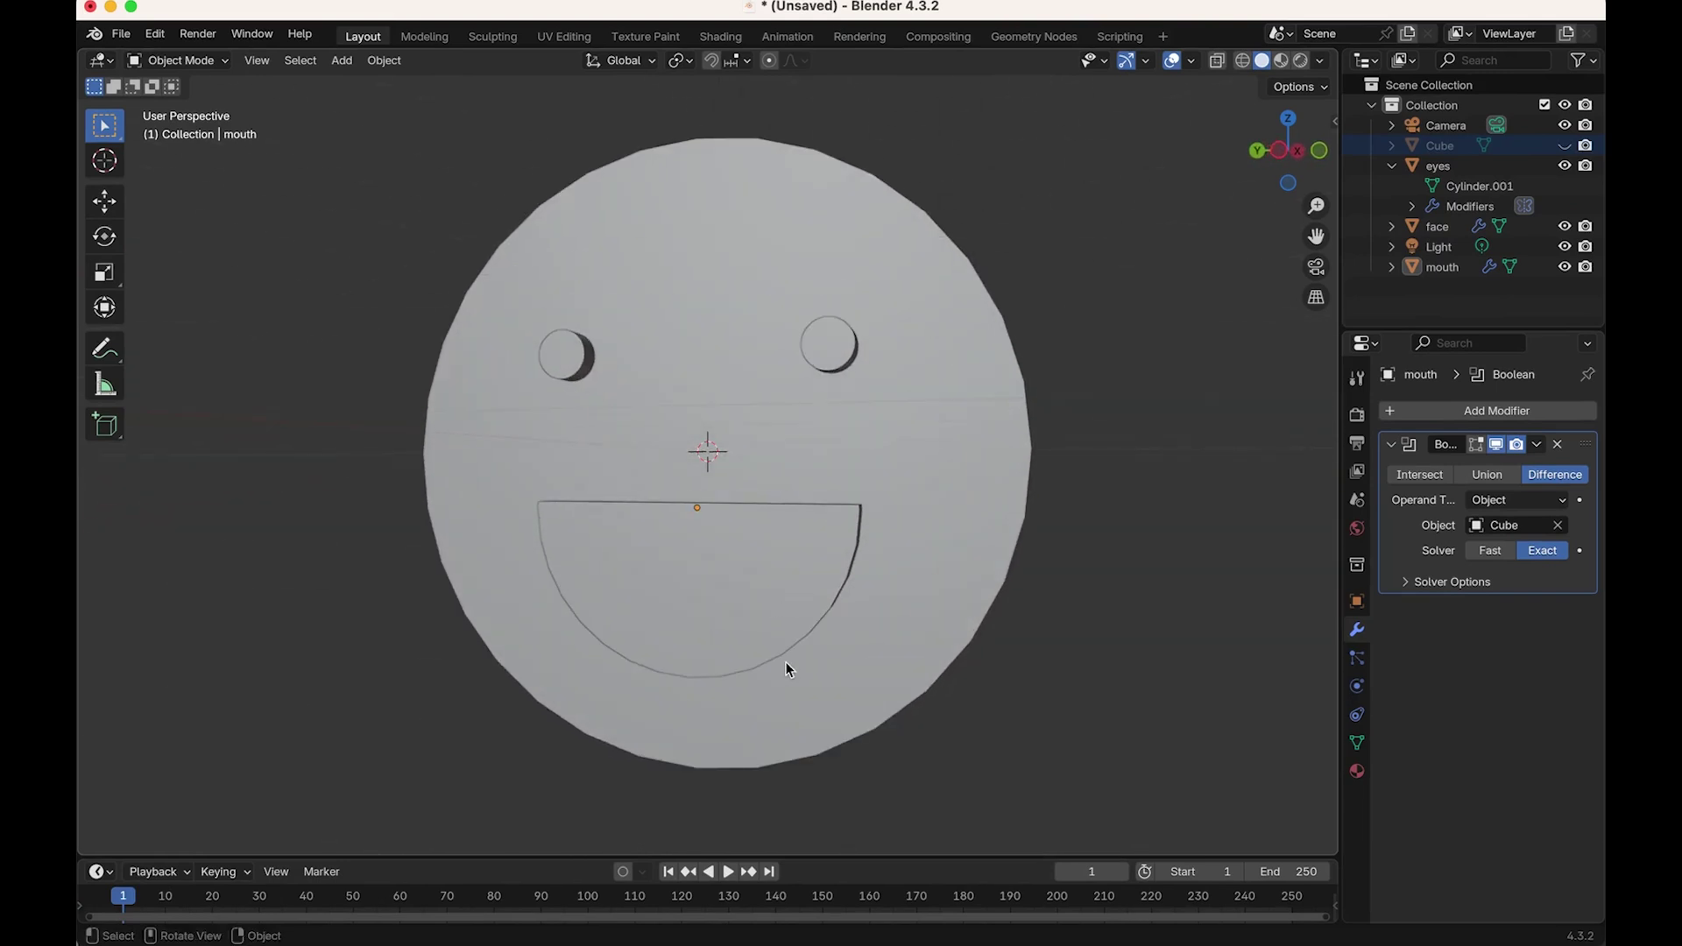
scroll(785, 663, down, 3)
middle_drag(902, 639, 856, 510)
scroll(855, 512, up, 2)
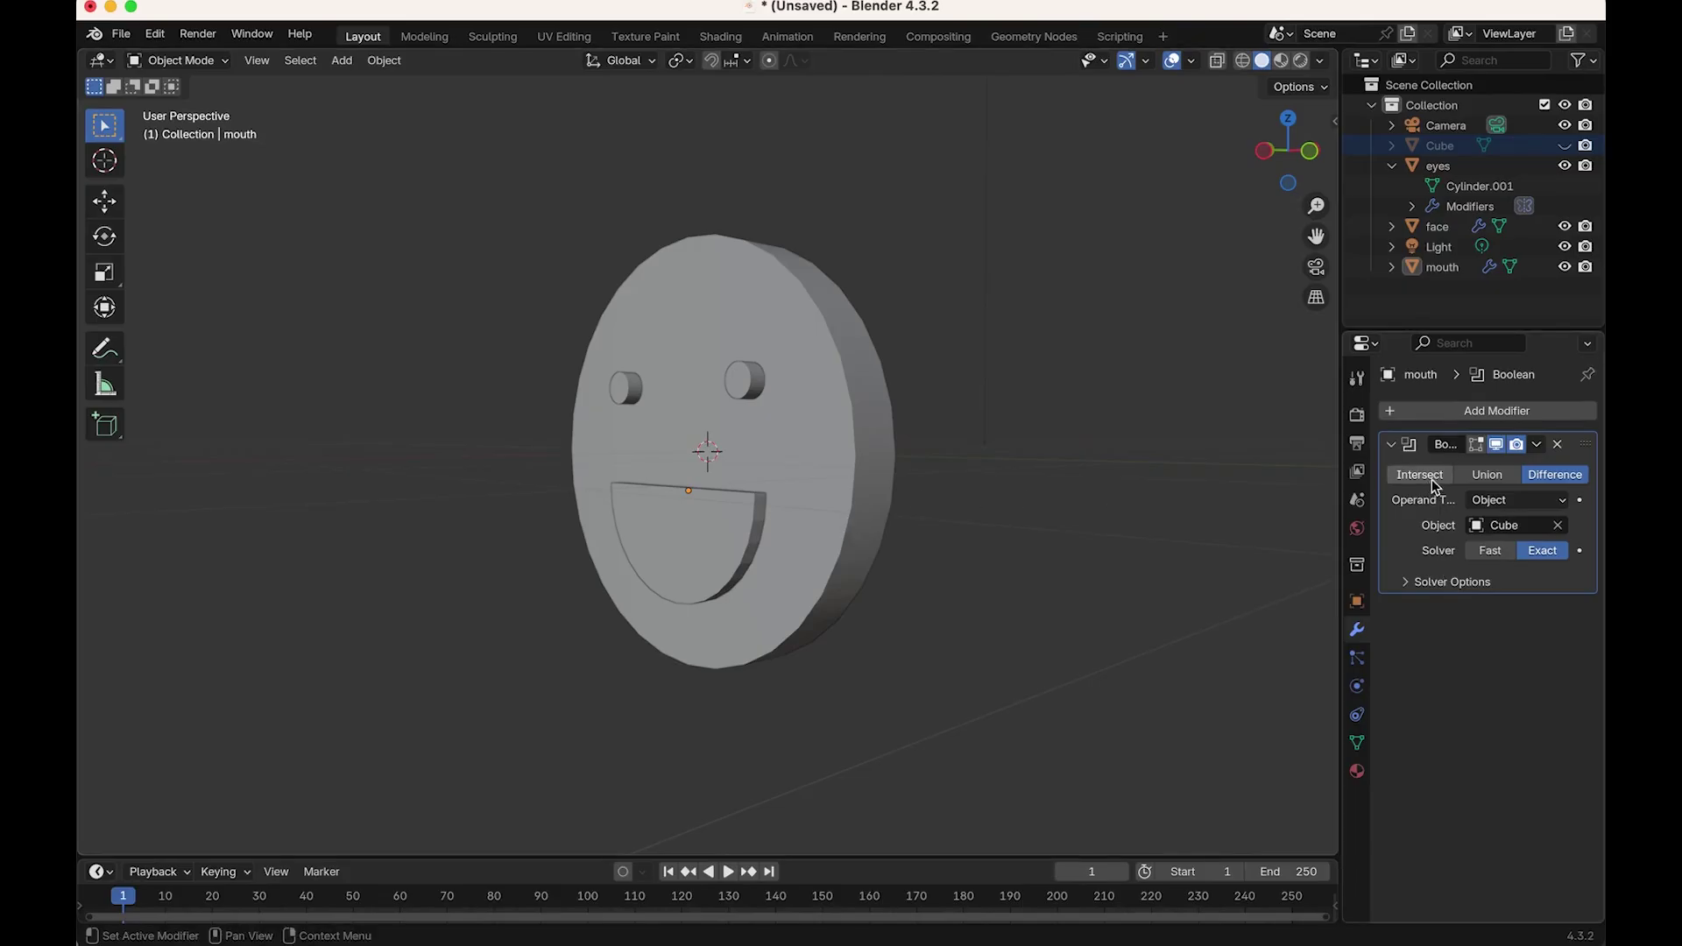
Step: Create a new material for the mouth
click(1357, 772)
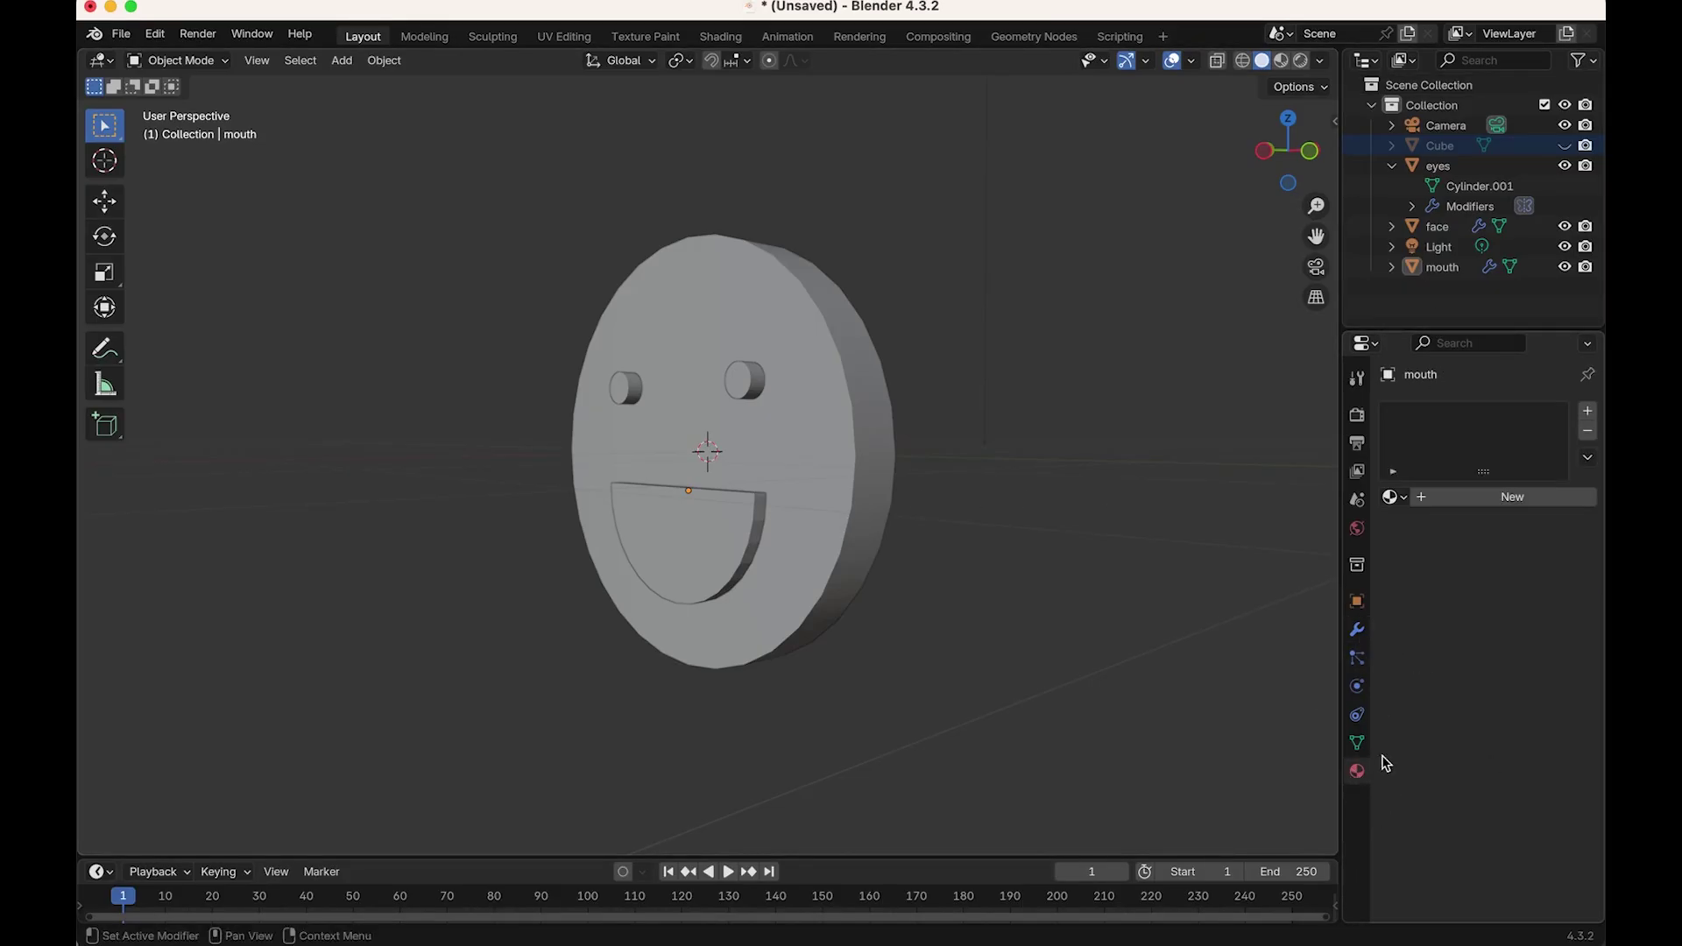
click(1432, 497)
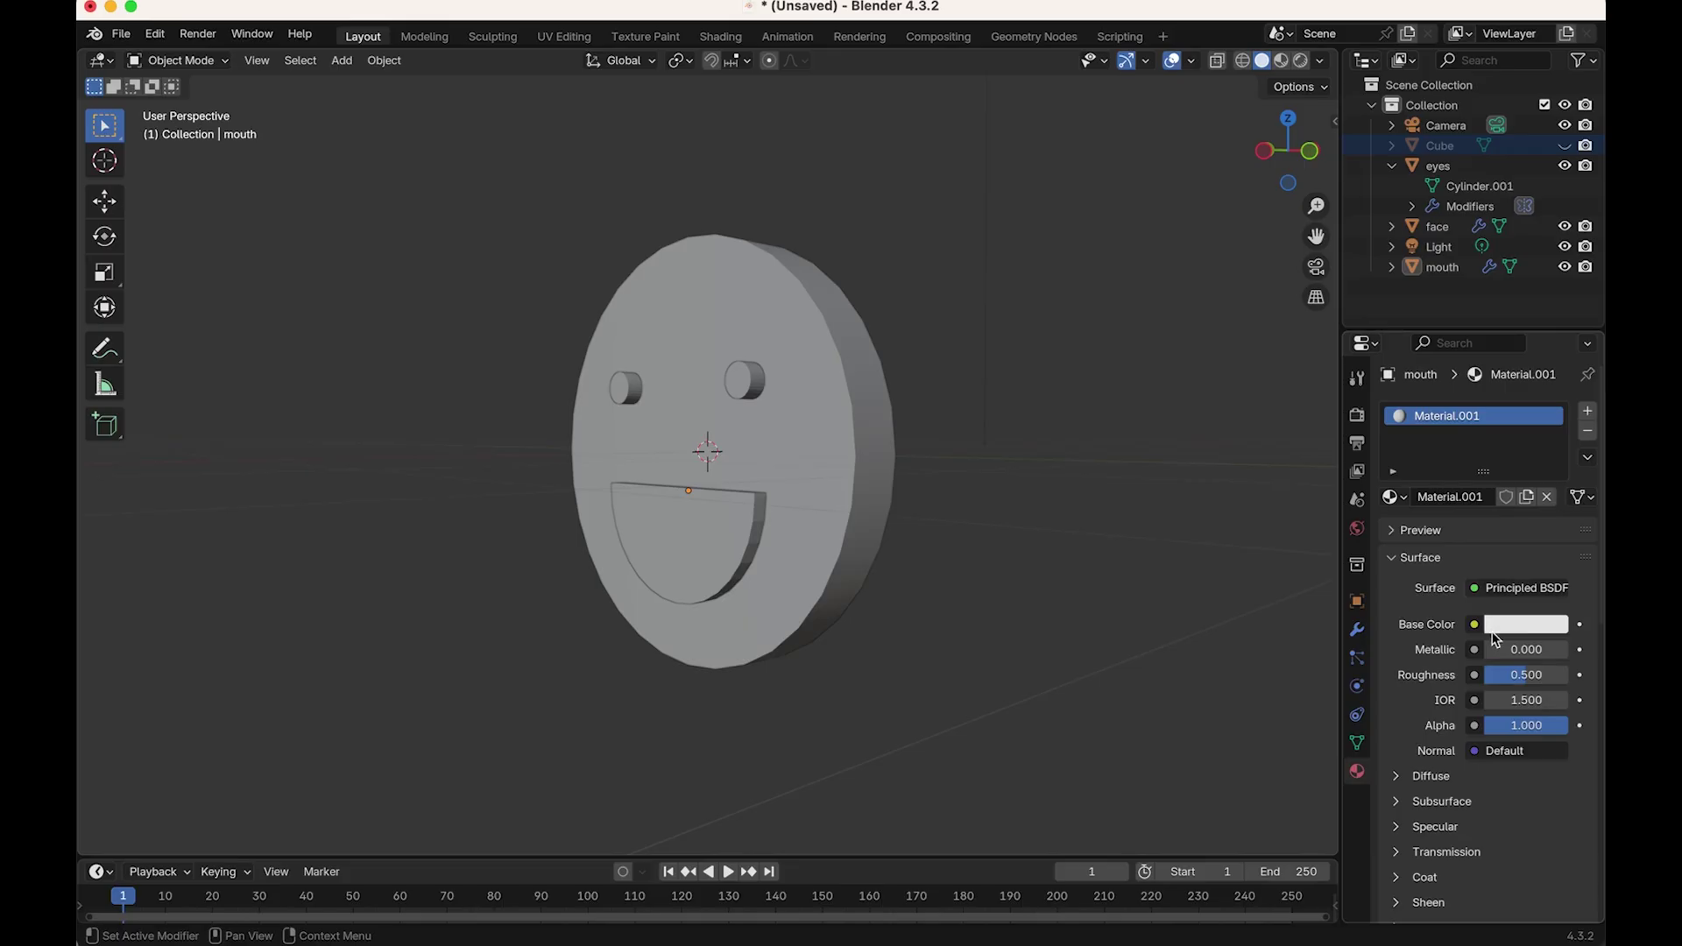
Step: Create a new material for the face and set its base color to yellow
click(1438, 227)
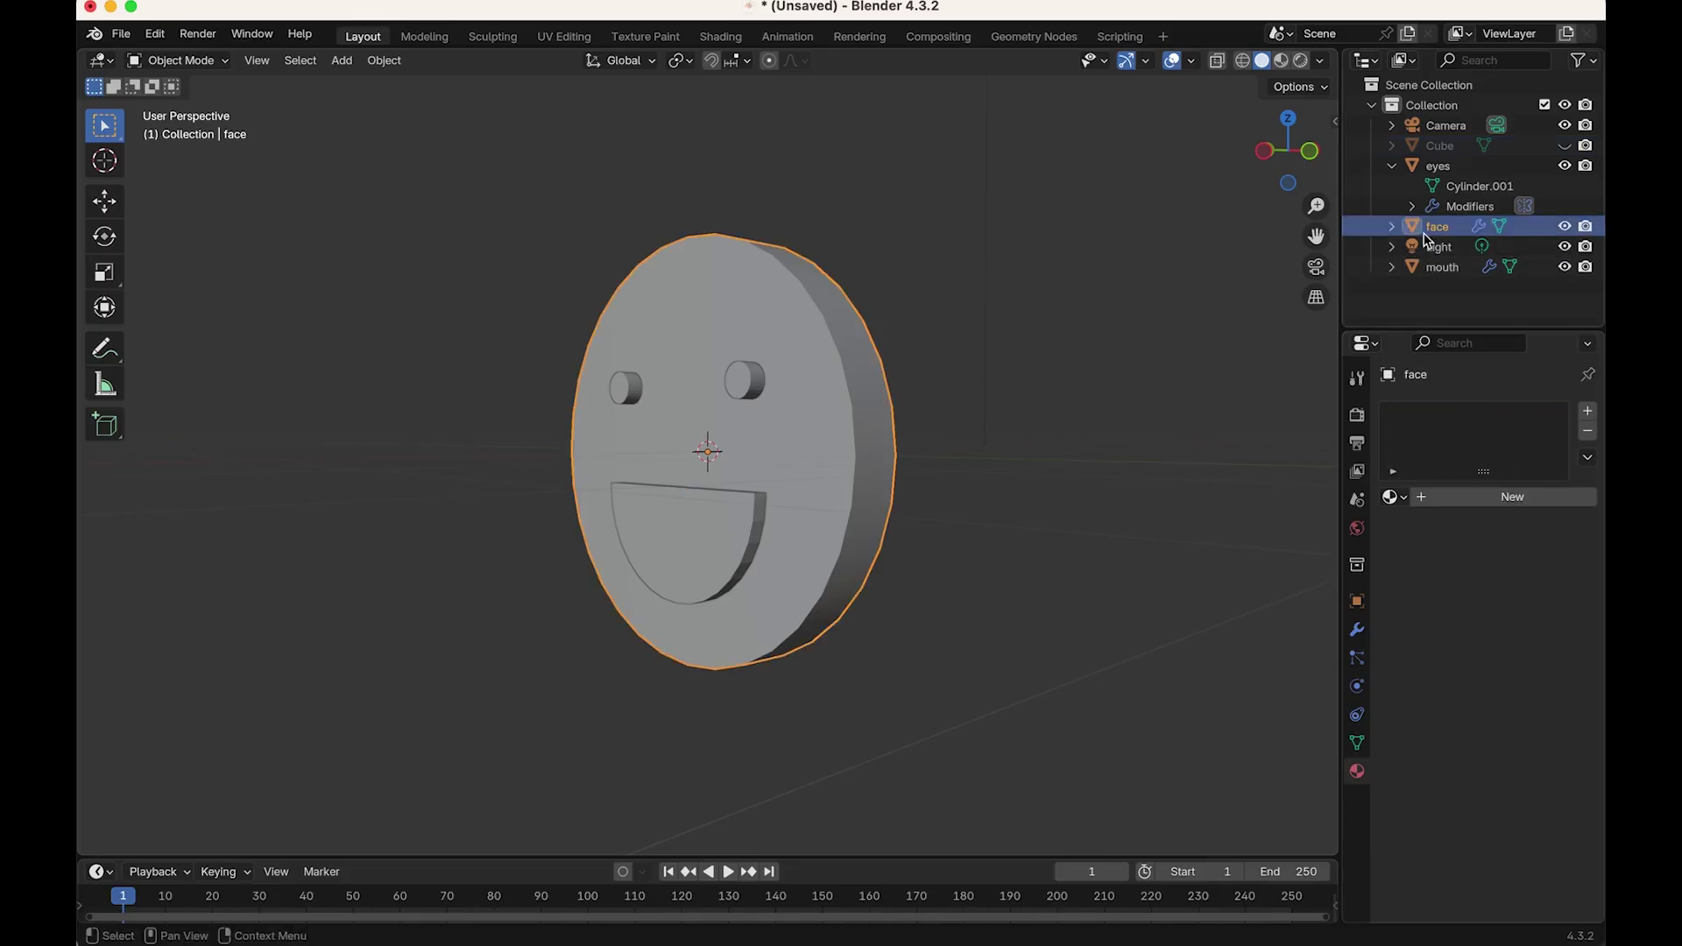
click(1431, 246)
click(1430, 228)
click(1357, 633)
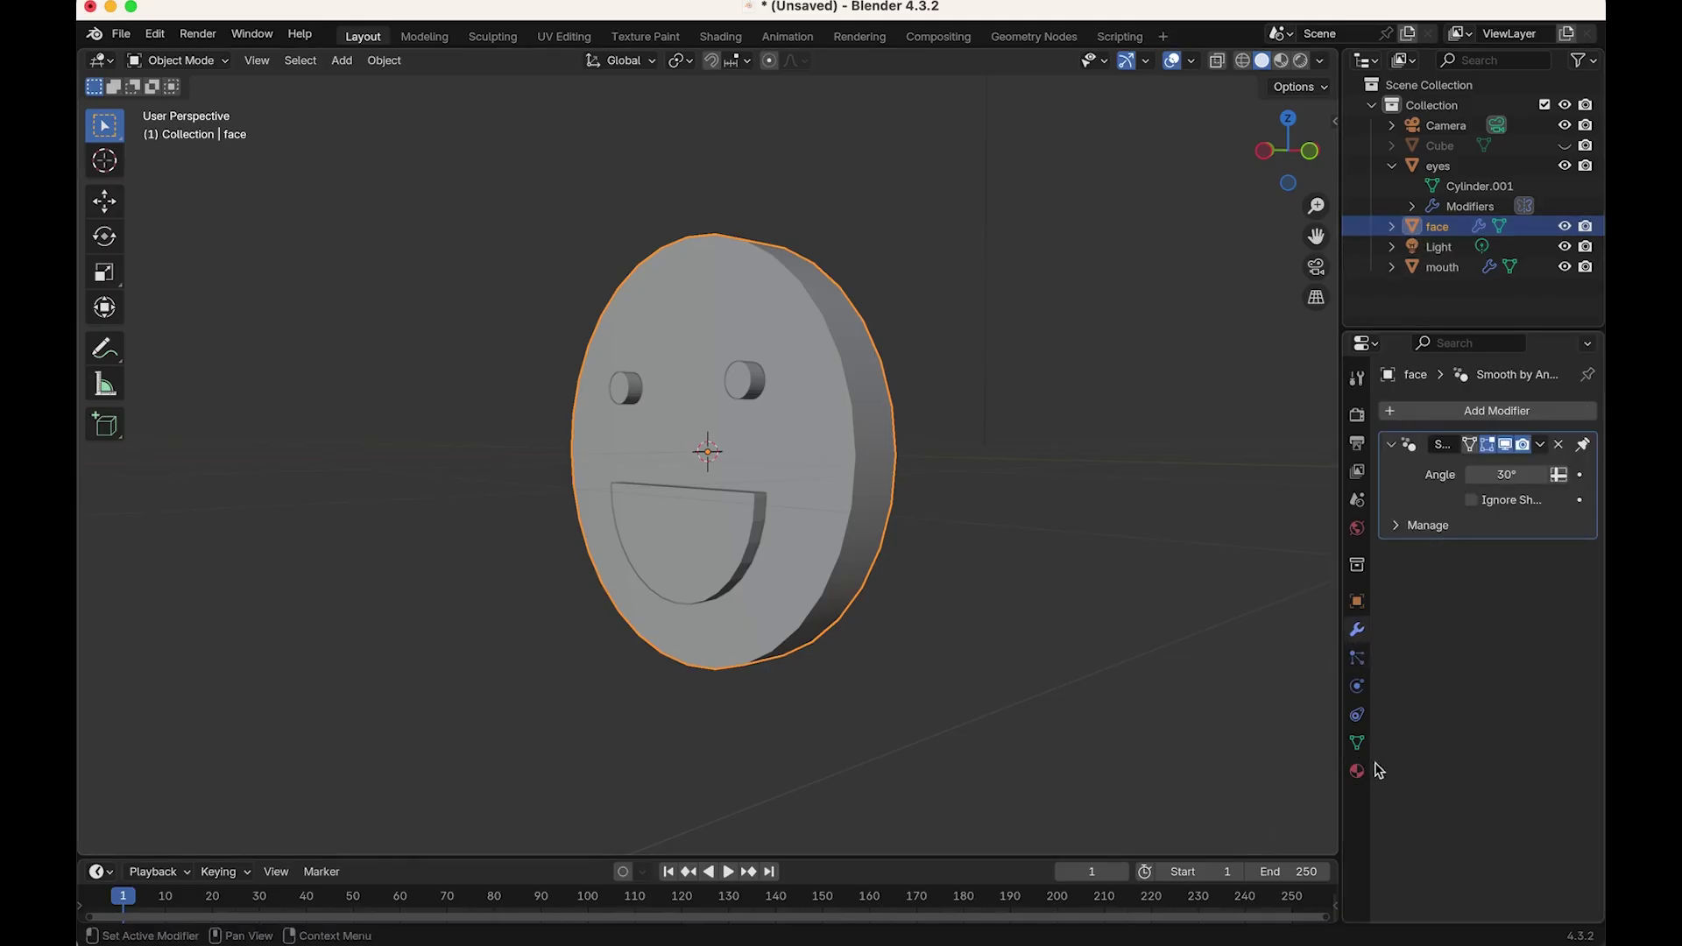
click(1357, 771)
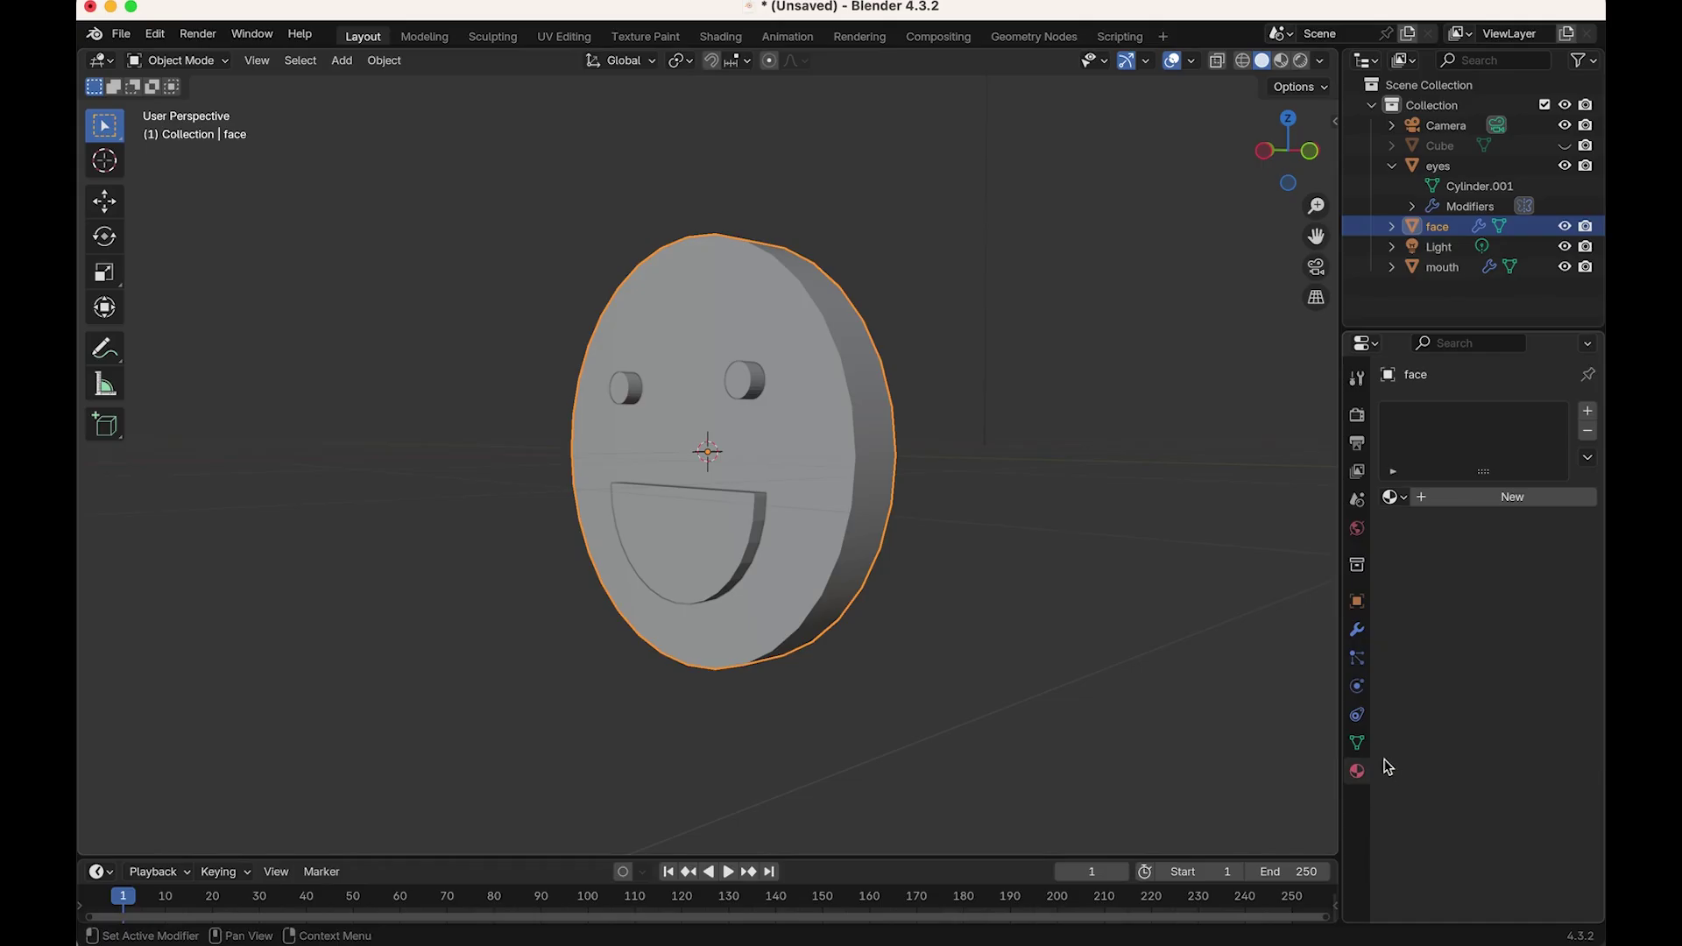
click(1437, 497)
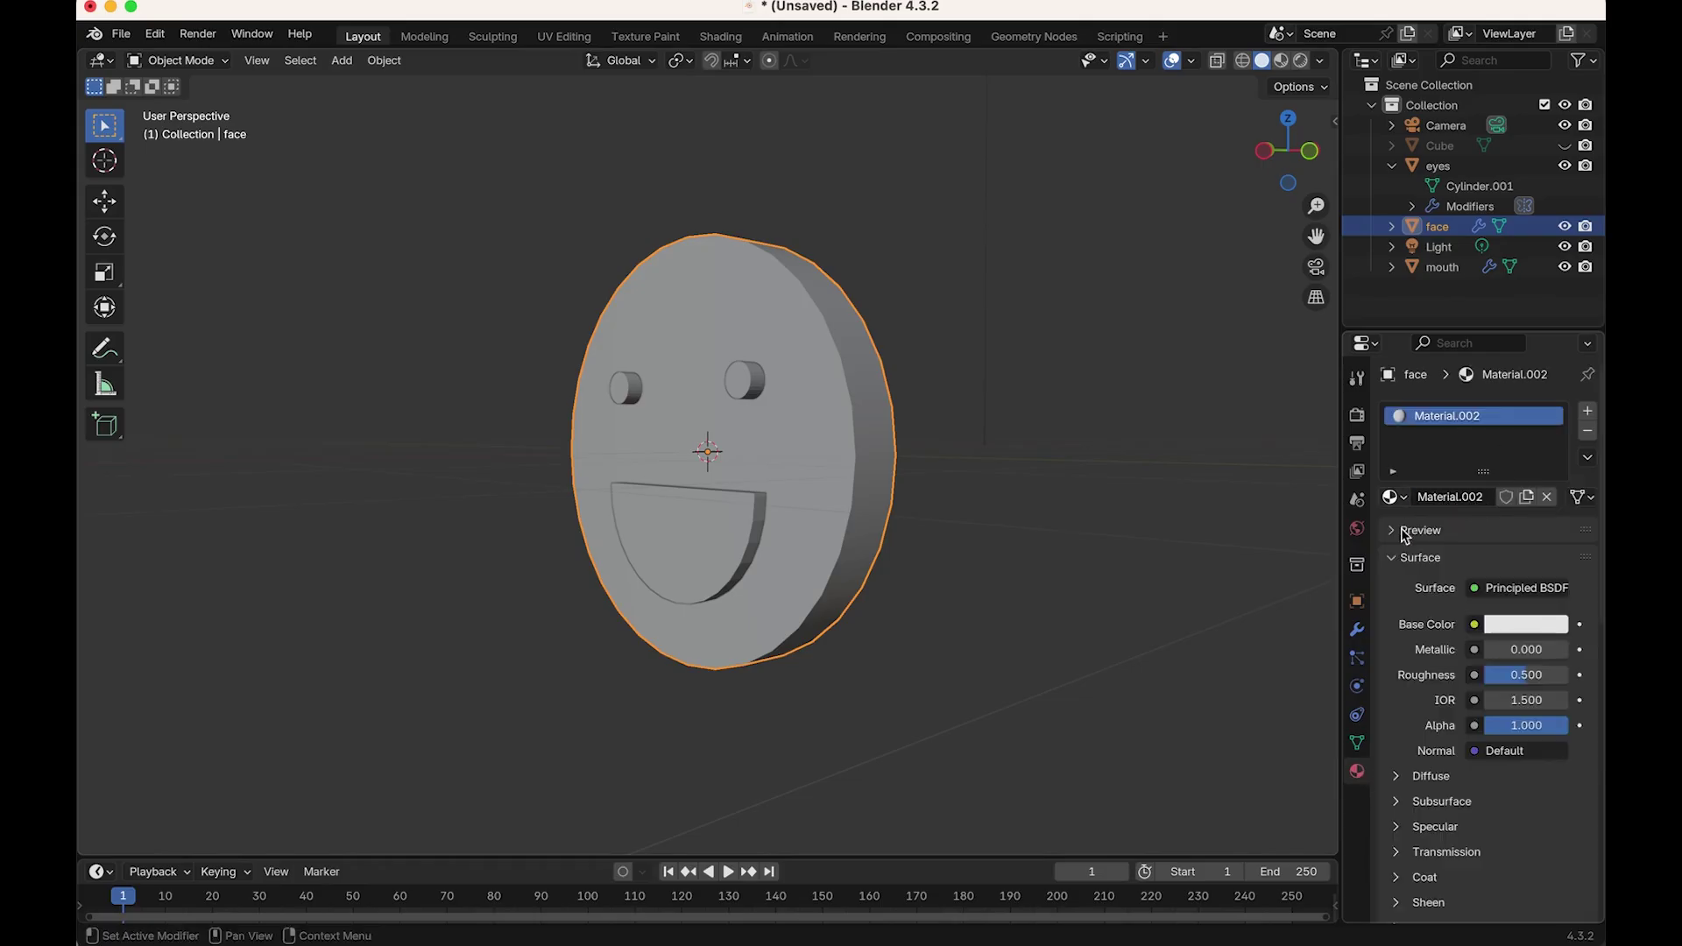
click(1504, 625)
click(1392, 411)
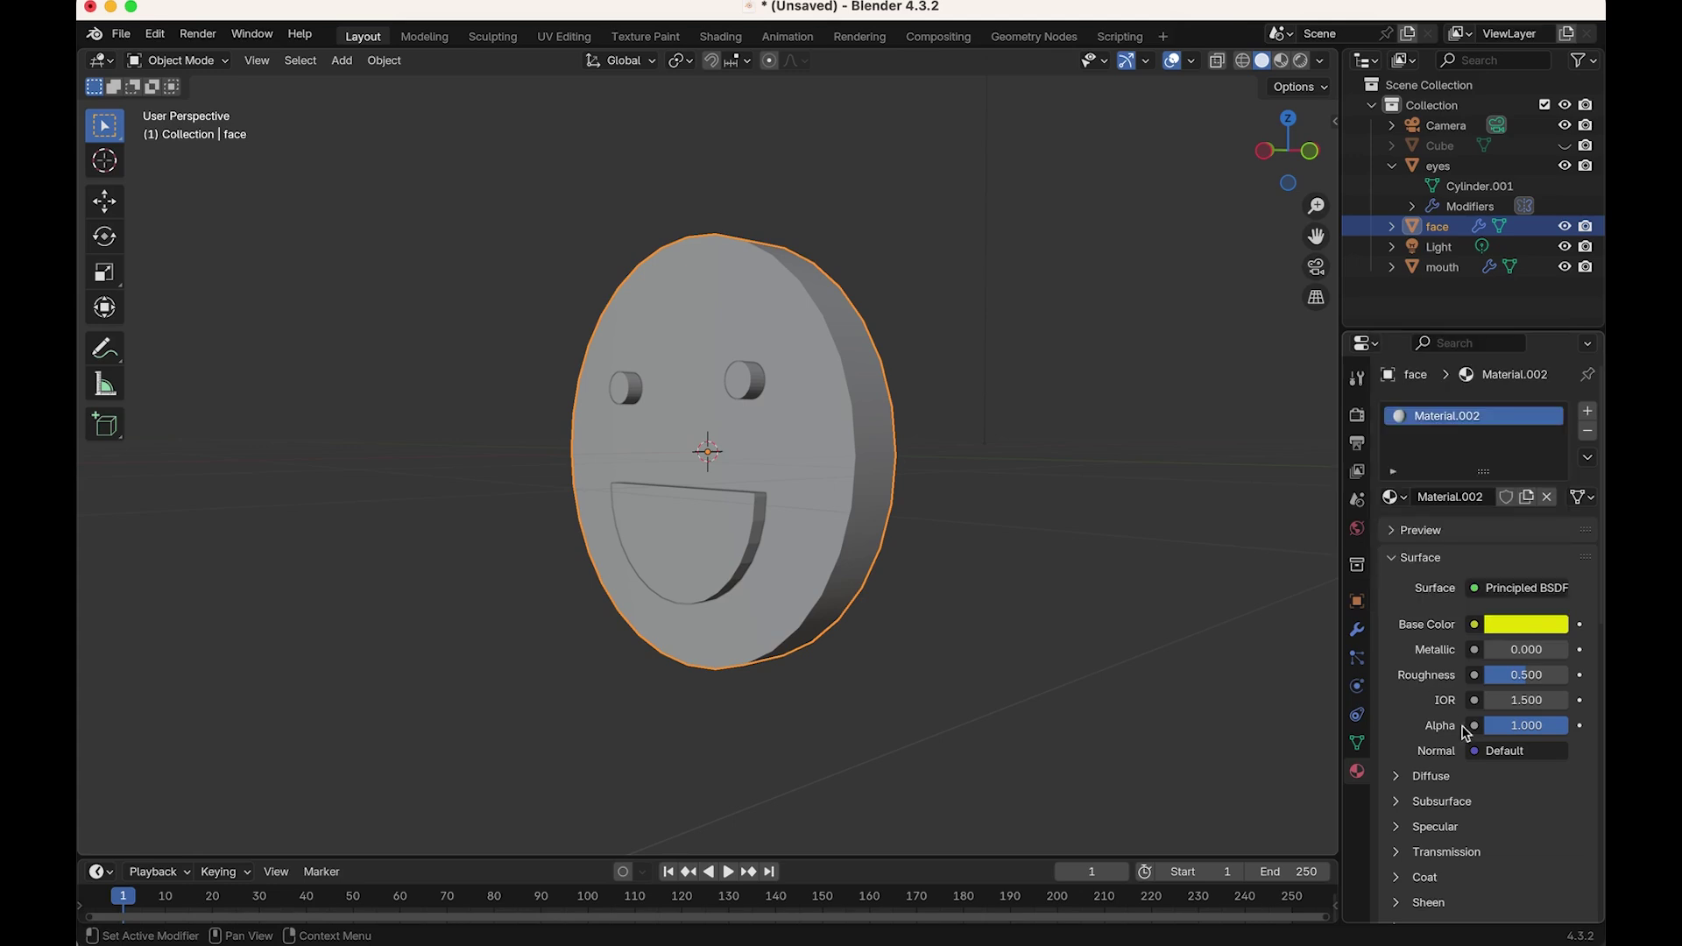
Step: Set the face material's Metallic to 0.643 and Roughness to 0.202, with its Specular settings expanded
click(1517, 830)
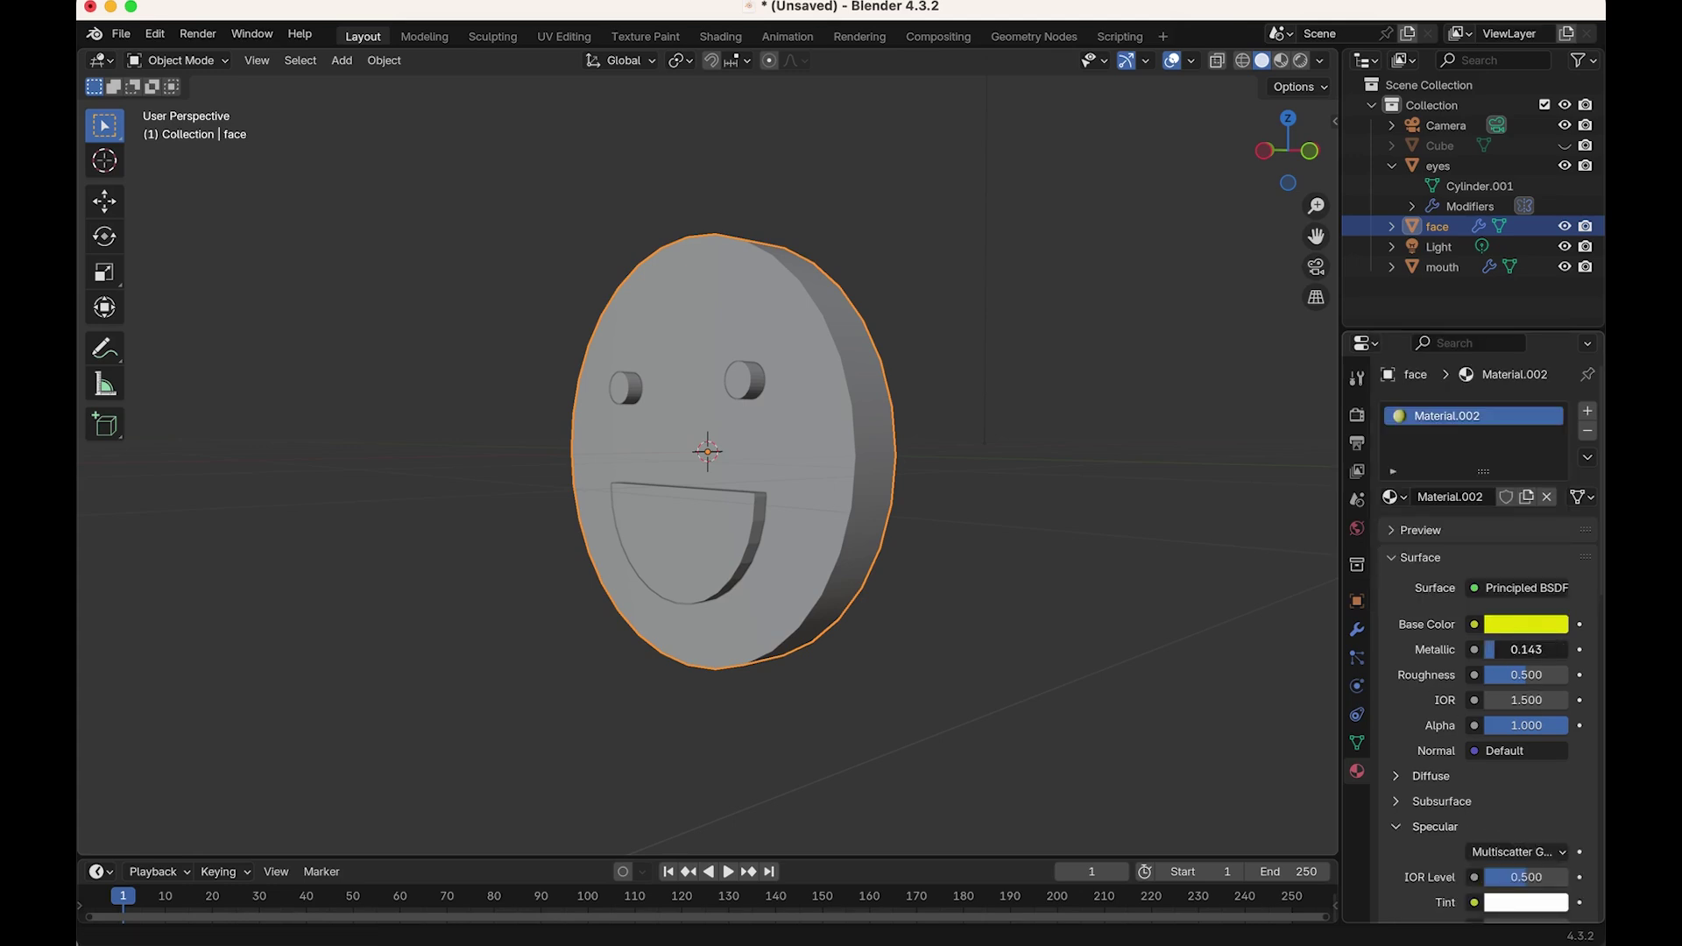
drag(1525, 649, 1494, 673)
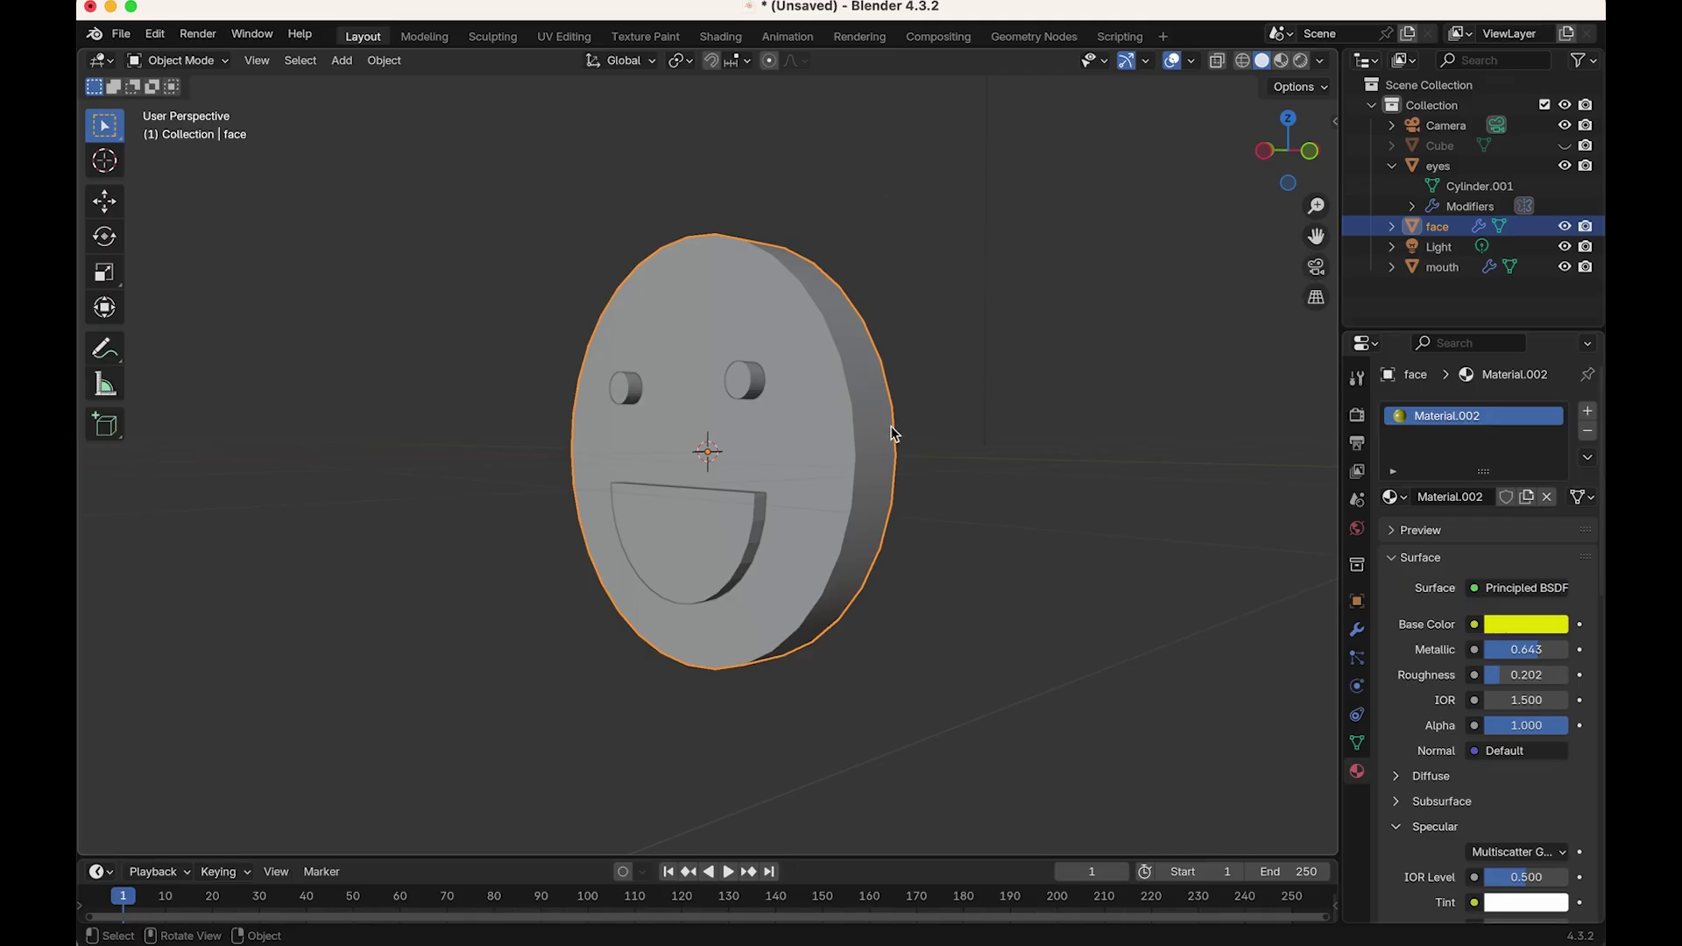
Step: Compare the smiley face in Material Preview, Solid and Wireframe shading, ending in Material Preview
click(1281, 61)
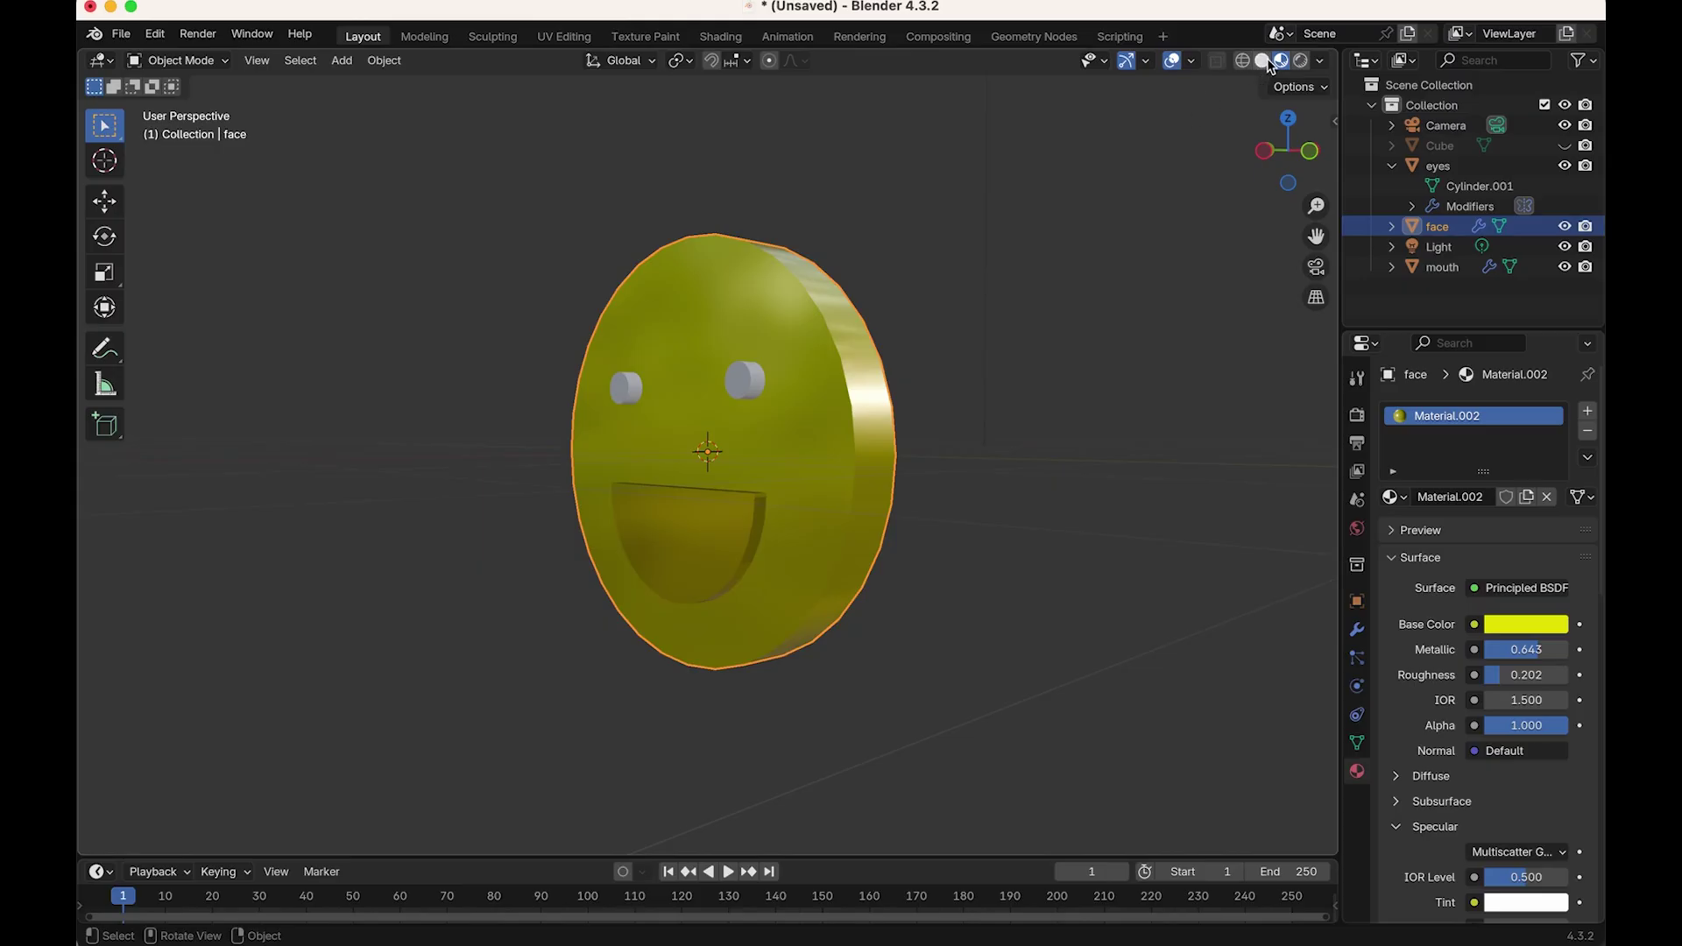
click(1262, 61)
click(1243, 61)
scroll(741, 478, down, 3)
scroll(729, 481, up, 6)
scroll(745, 460, down, 4)
scroll(758, 463, up, 4)
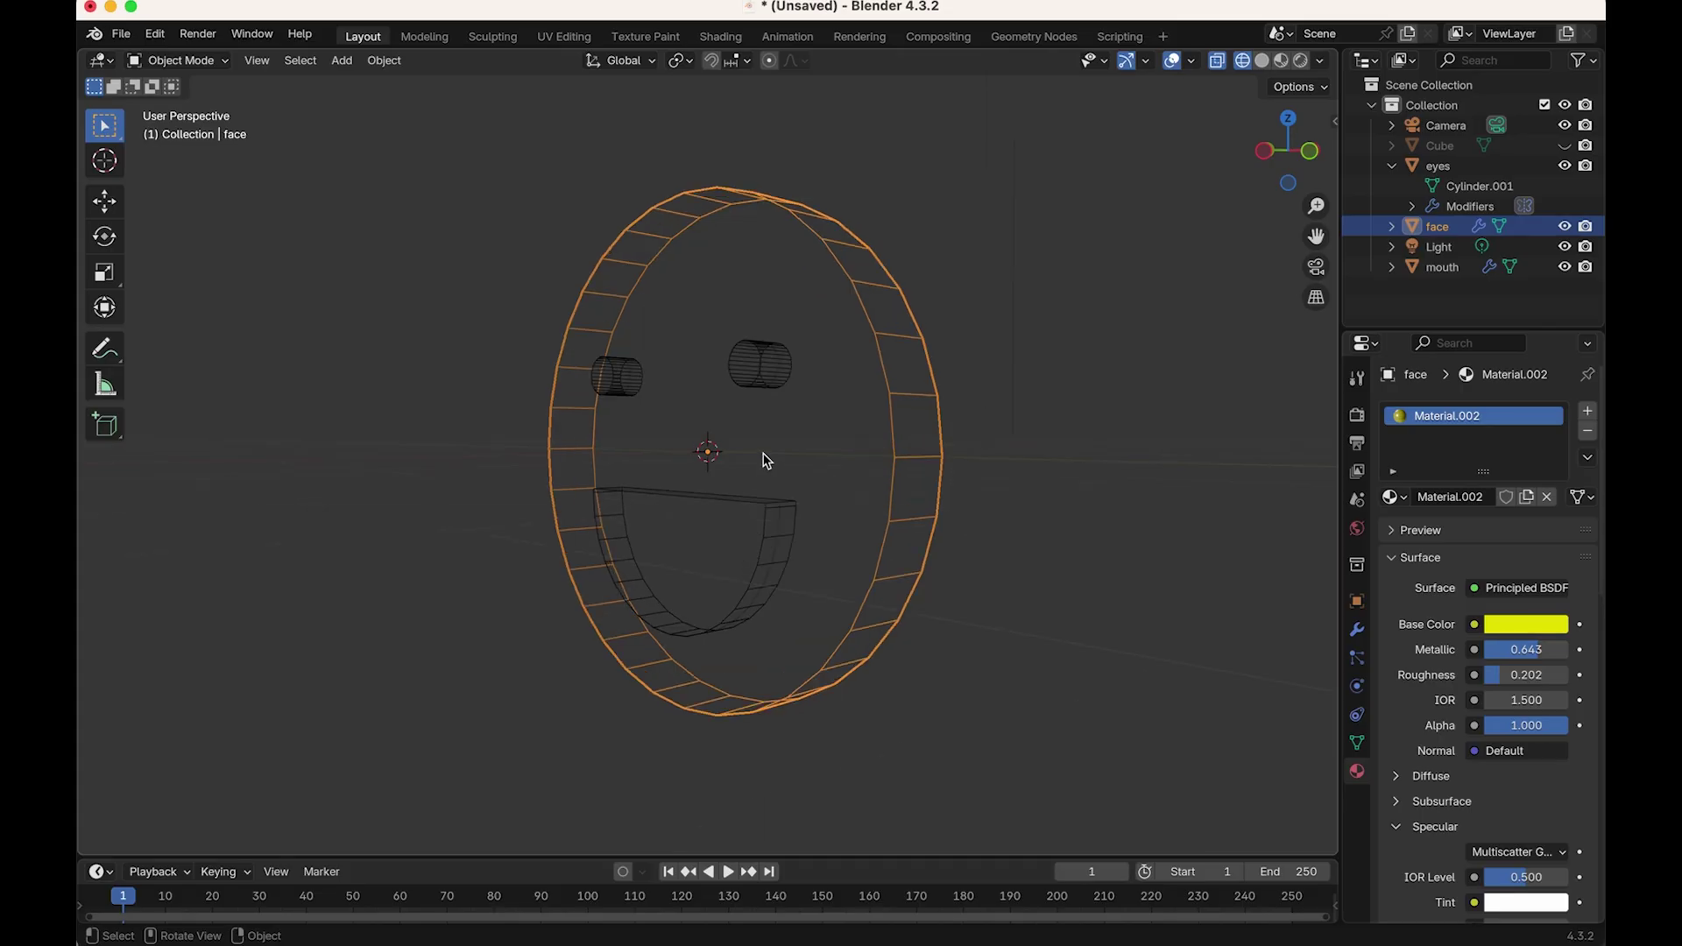
click(1263, 61)
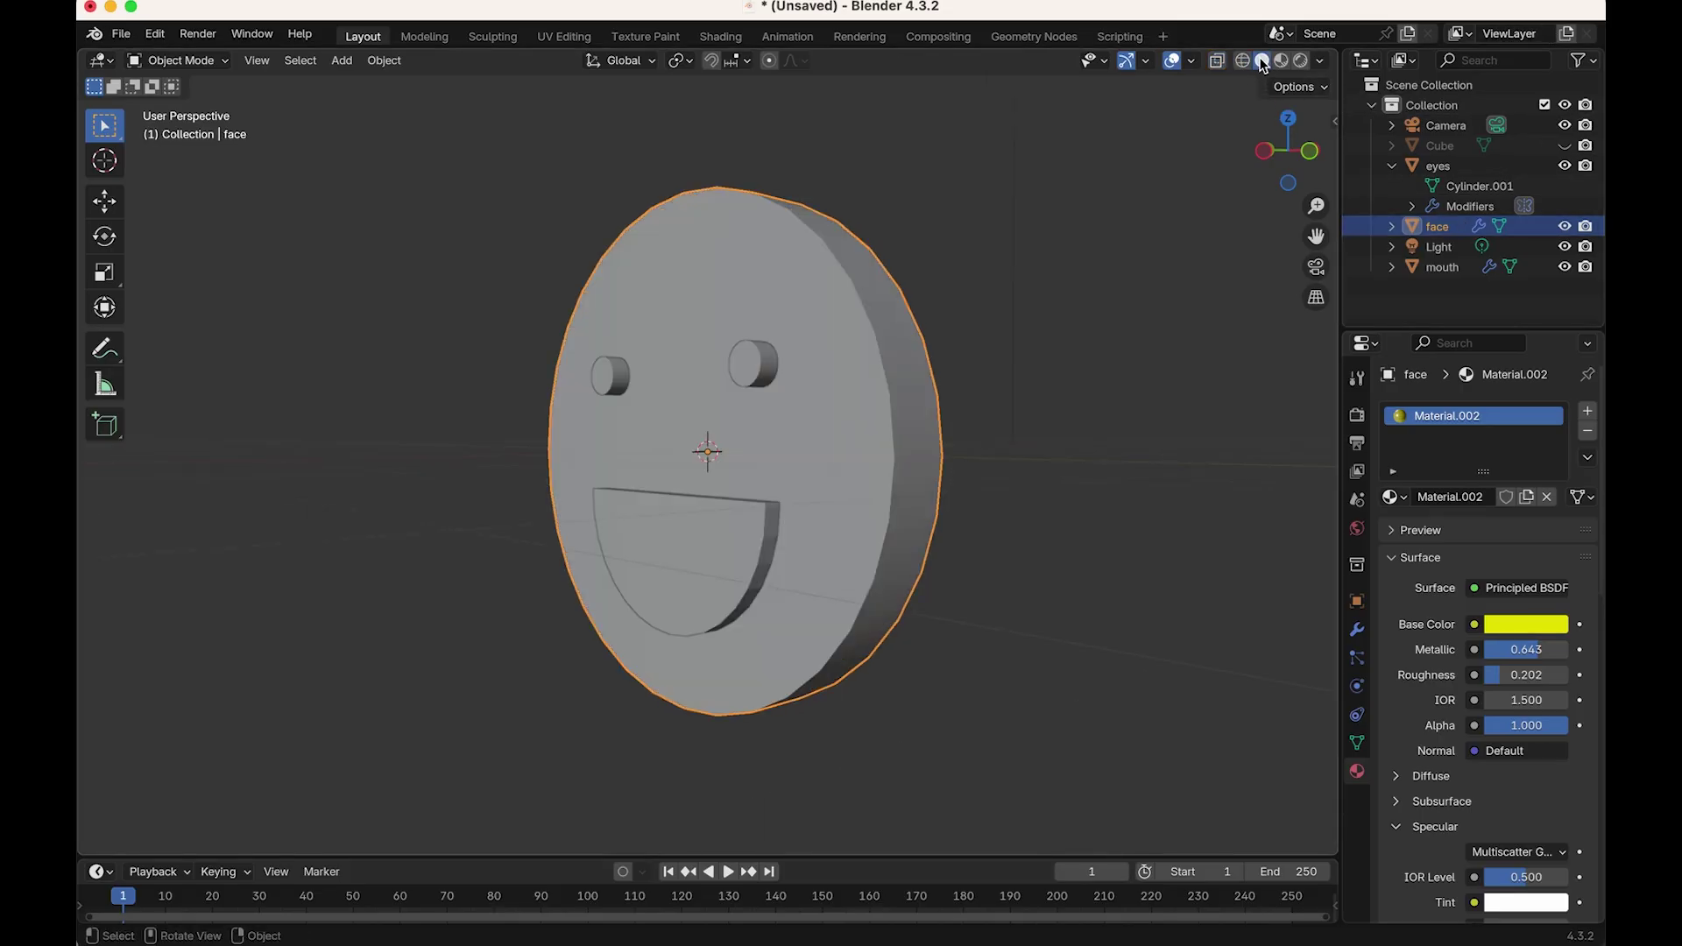
click(1281, 61)
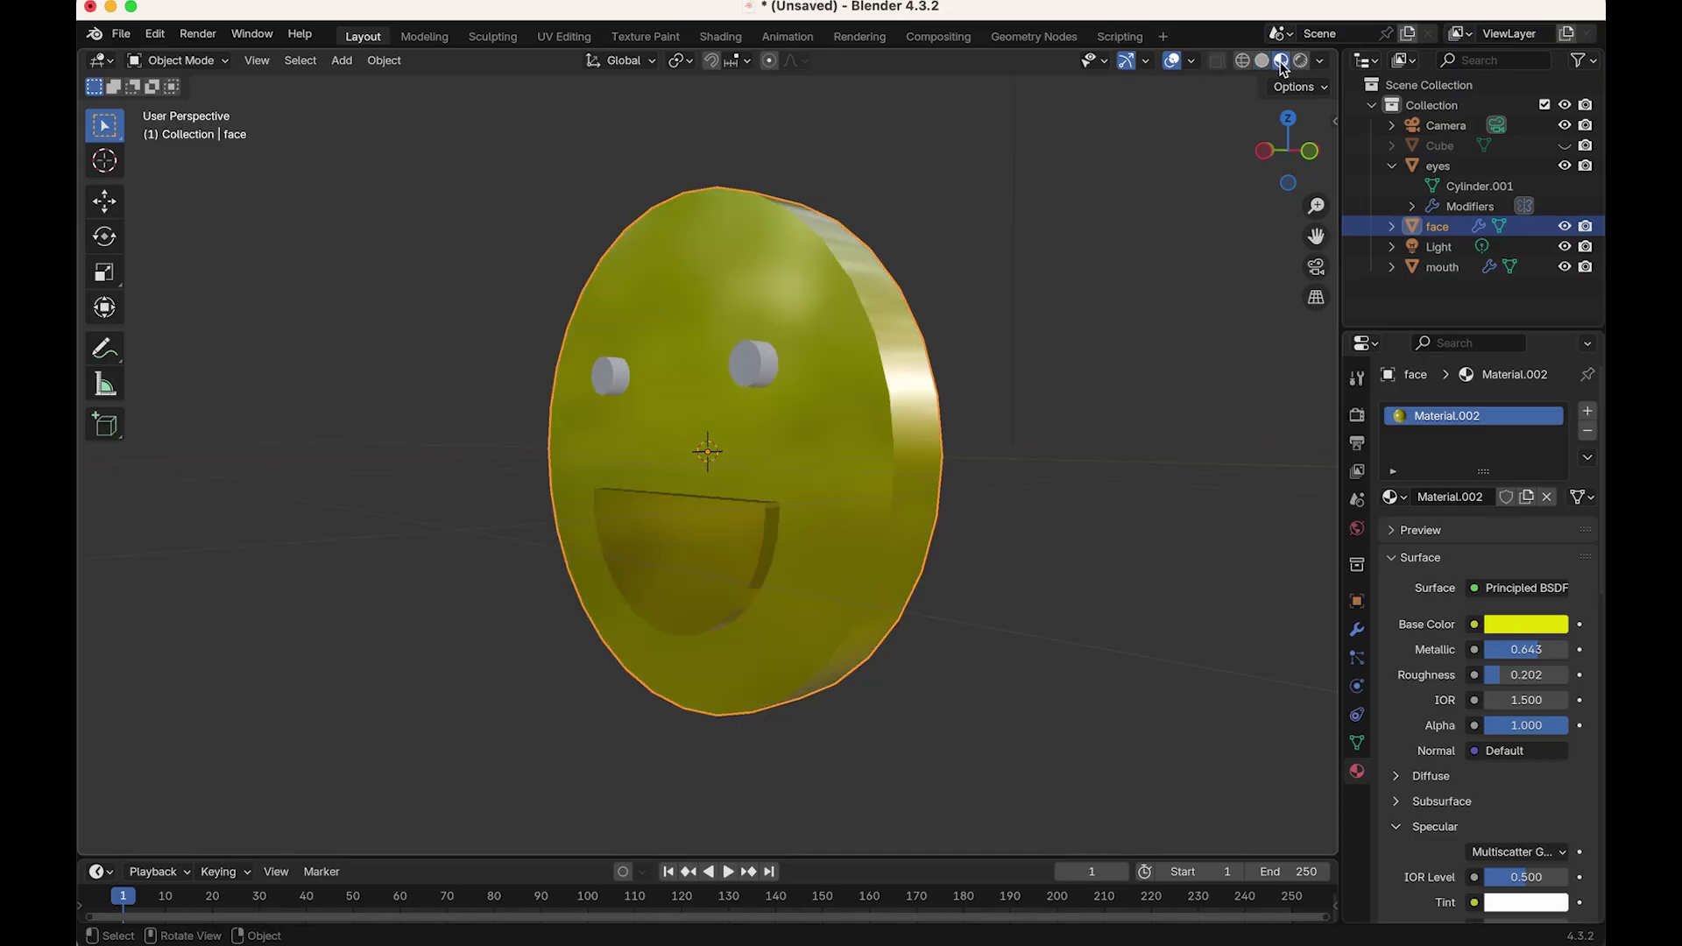
Step: Unlink the mouth's yellow material and create a new one with a black base color (Value 0)
middle_drag(979, 447, 1159, 491)
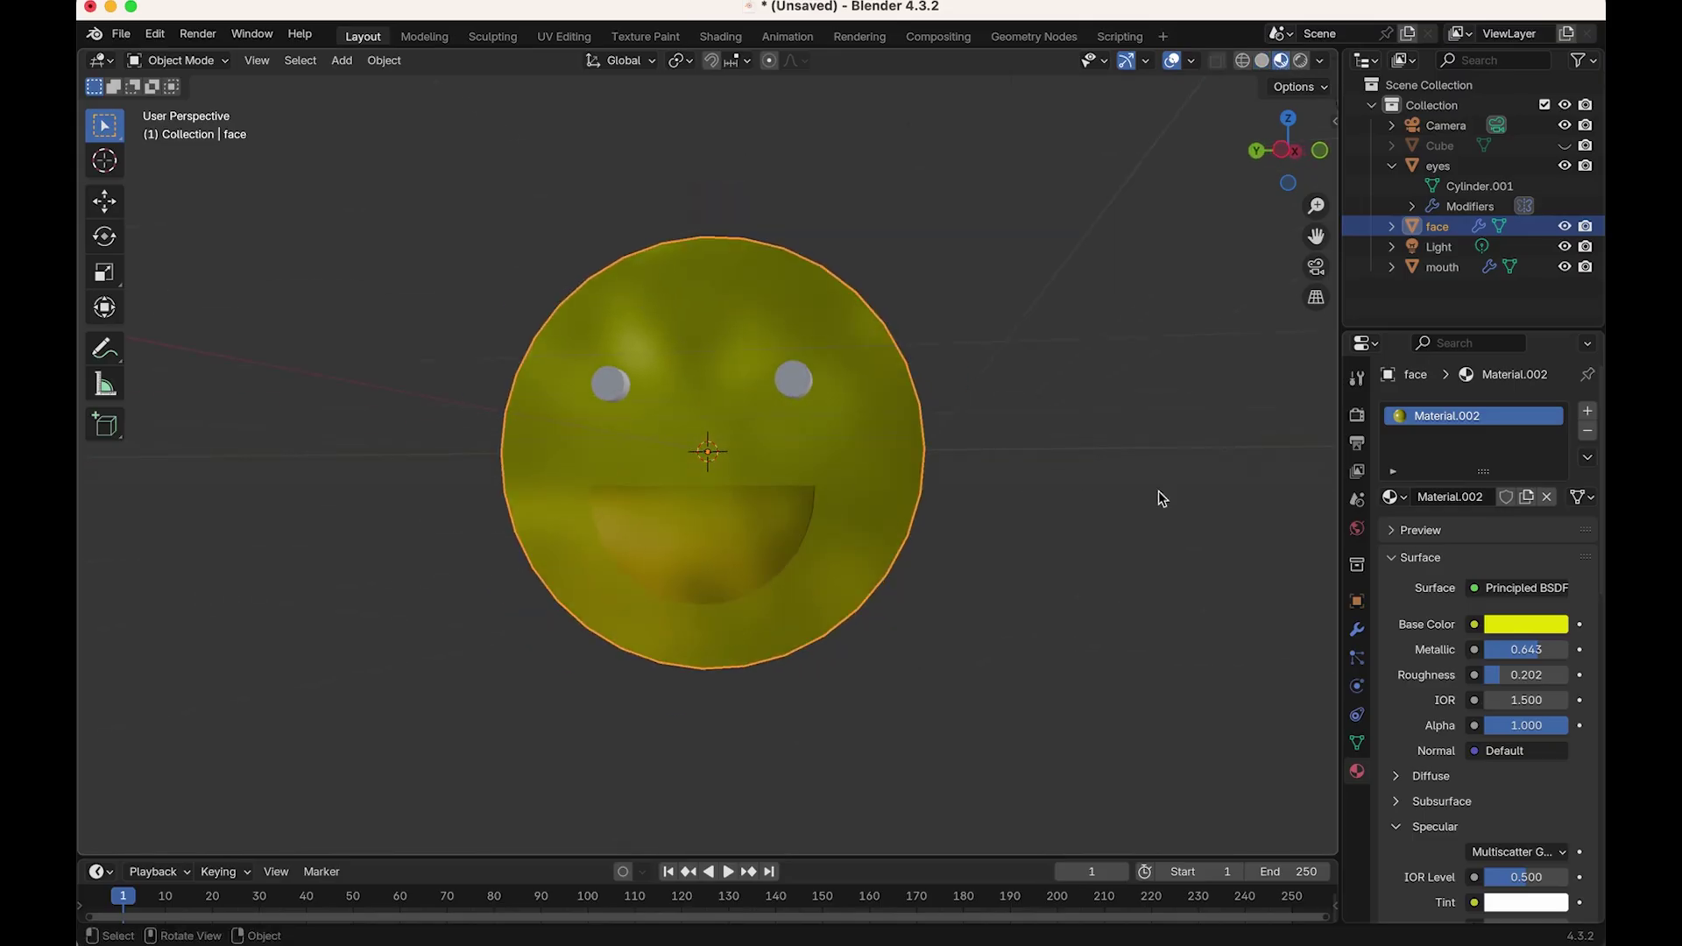
click(1429, 265)
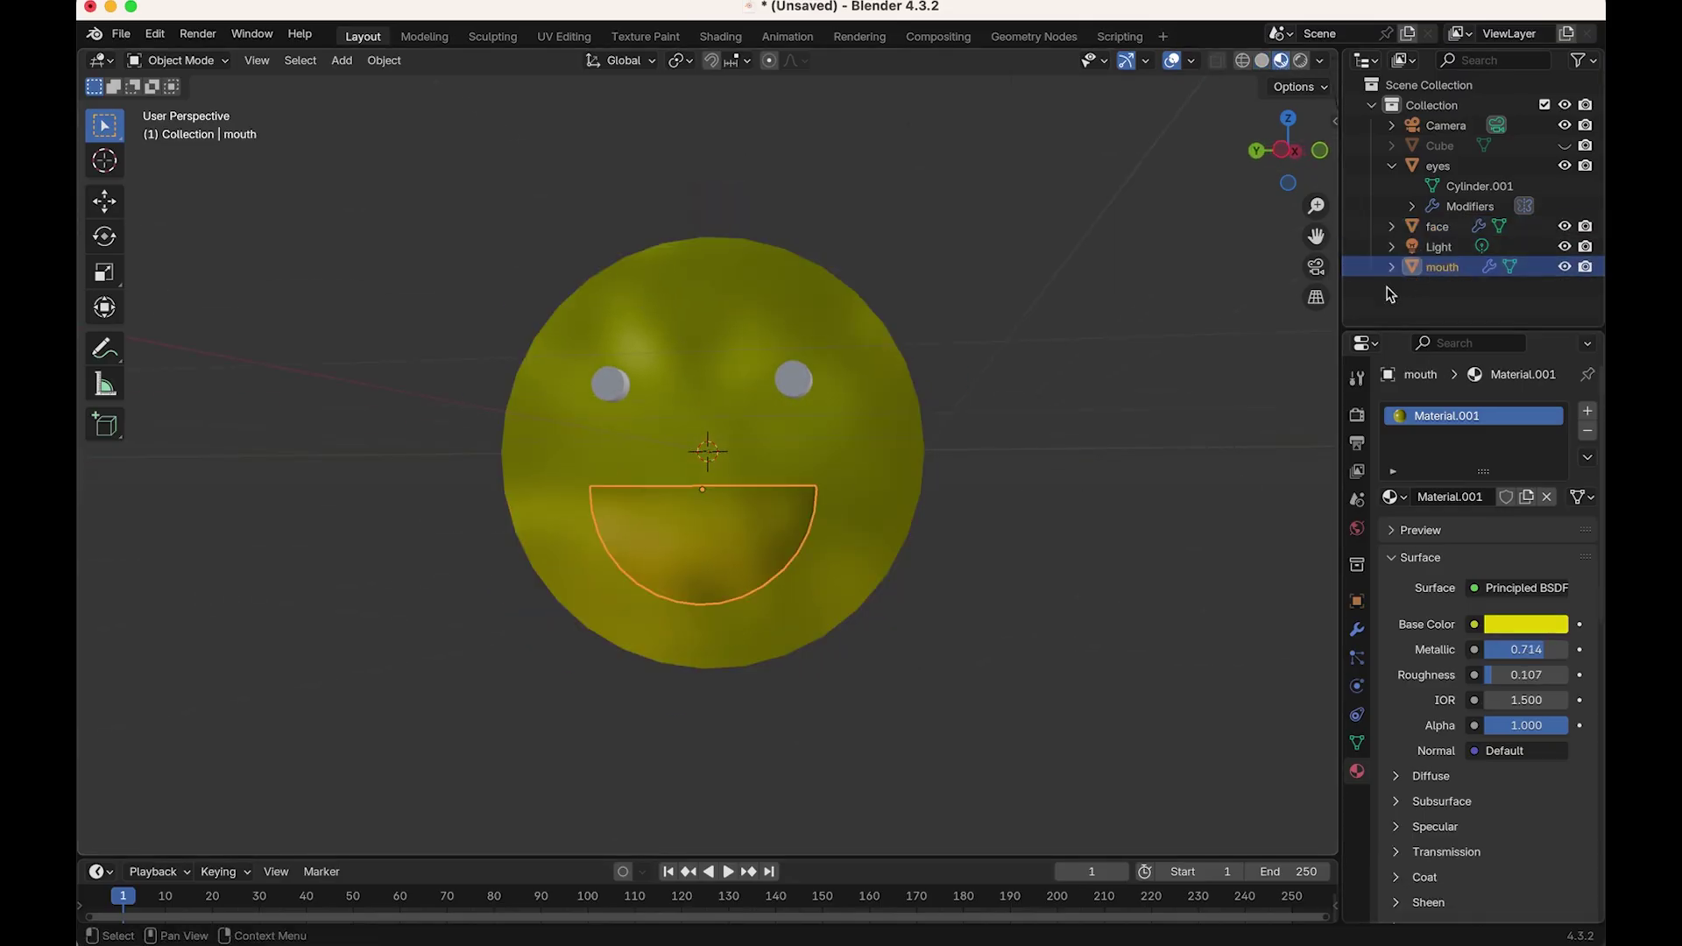
click(1547, 497)
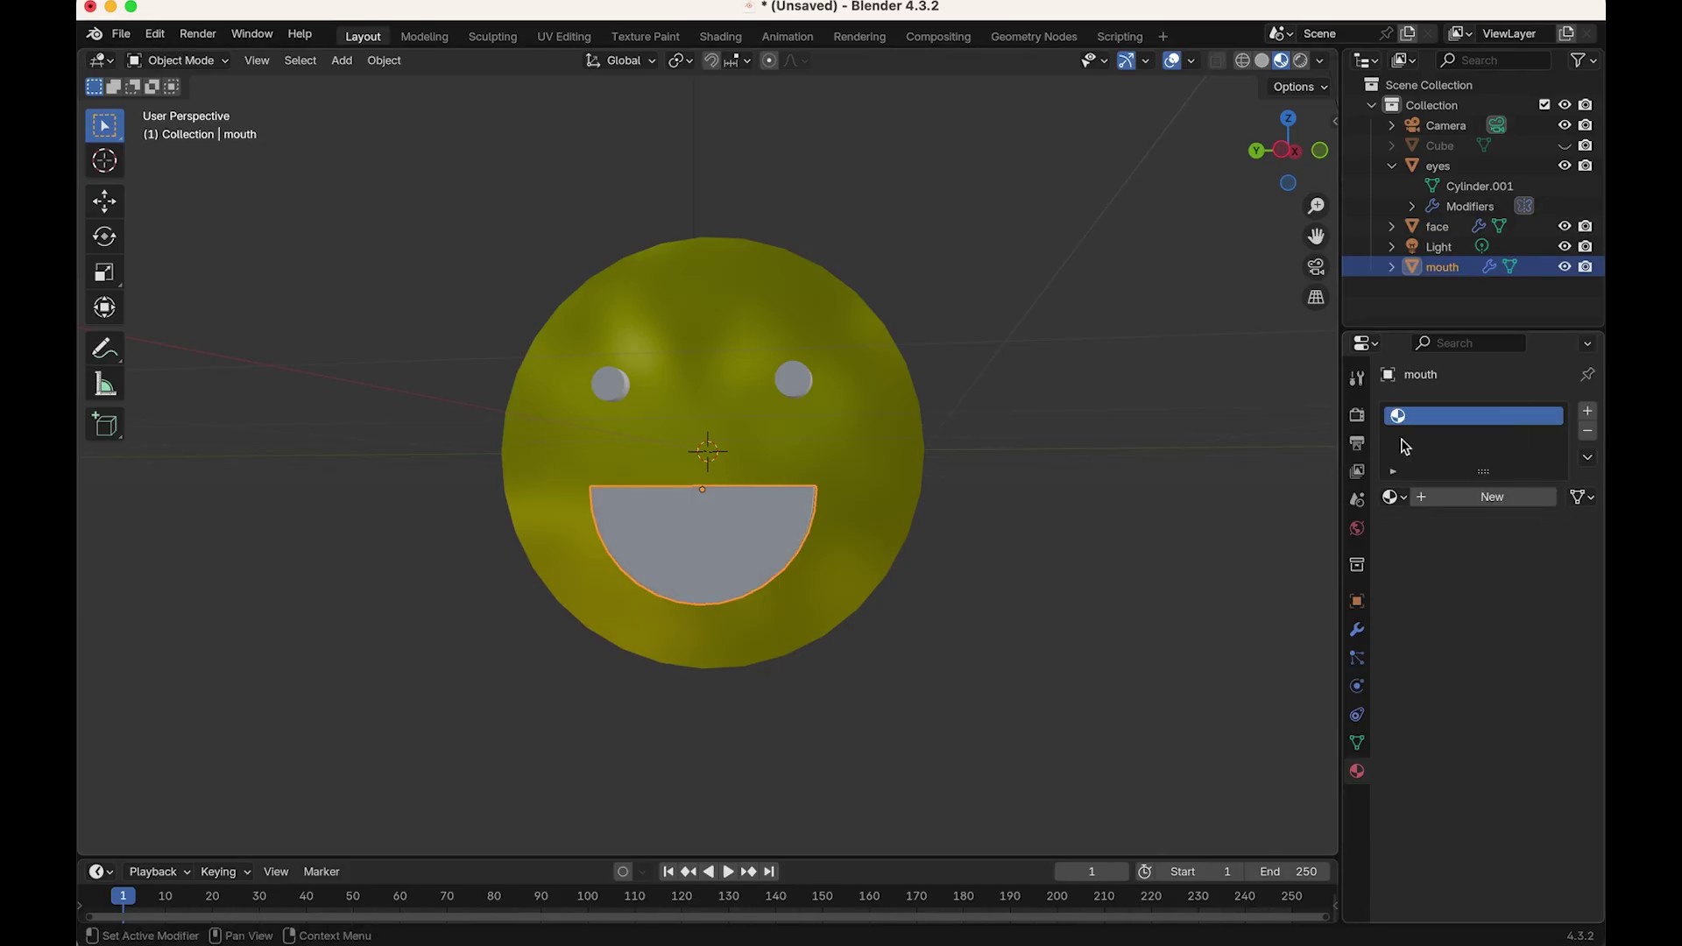
click(1455, 497)
click(1509, 627)
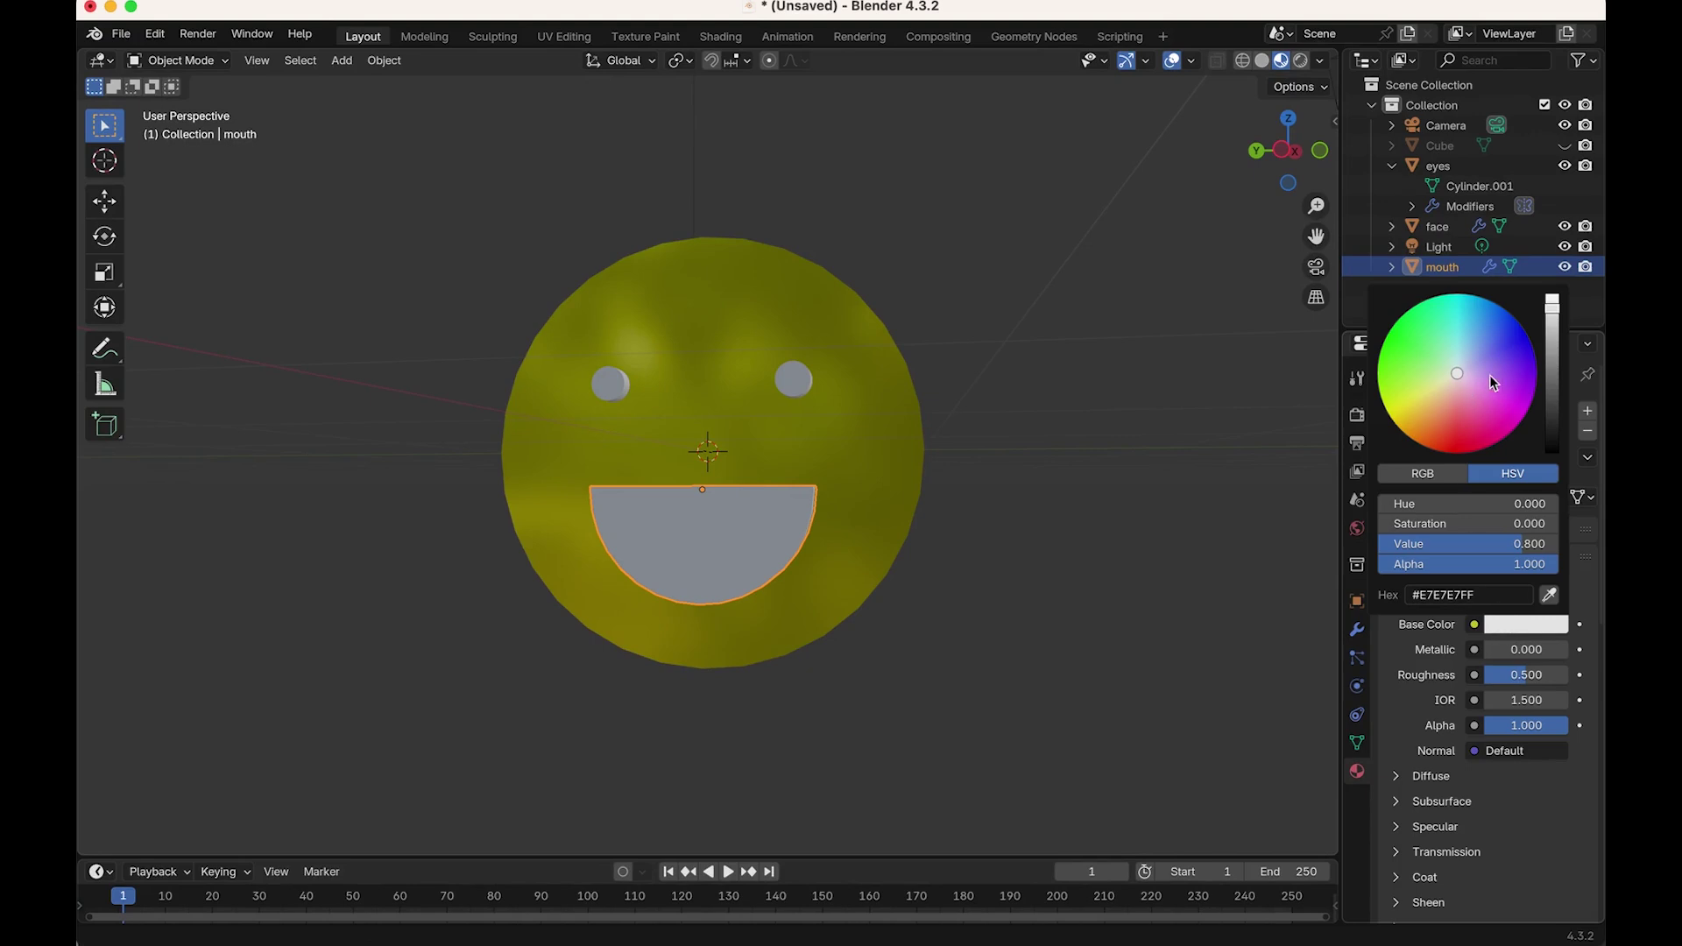
drag(1552, 391, 1552, 454)
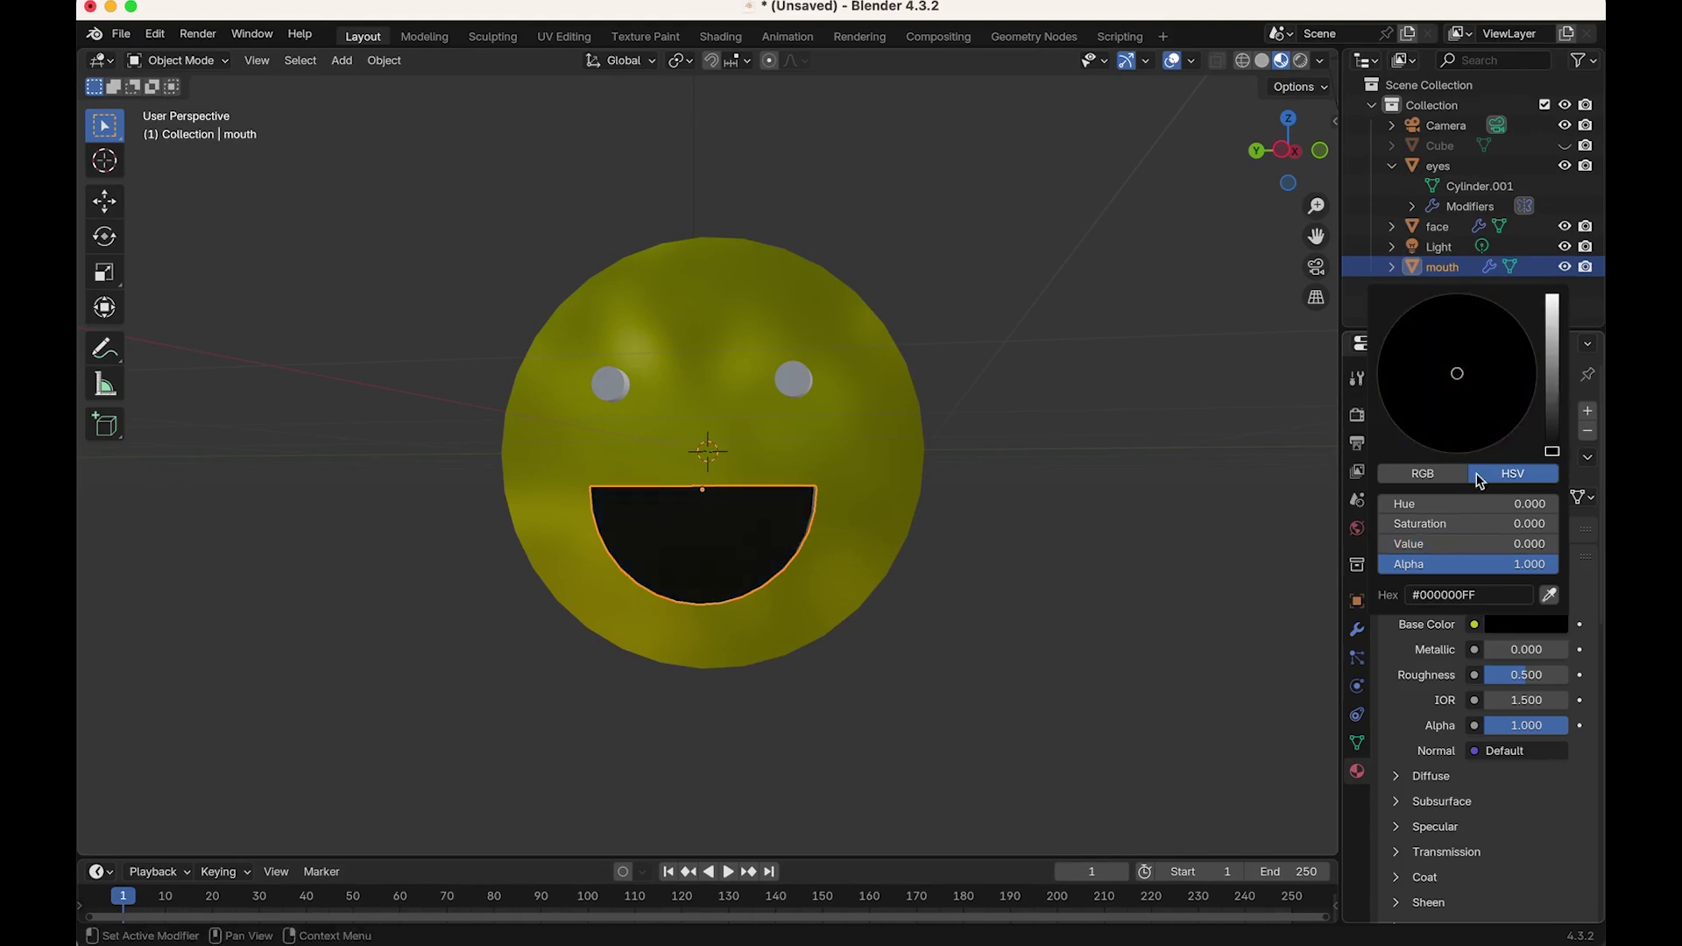
click(1525, 806)
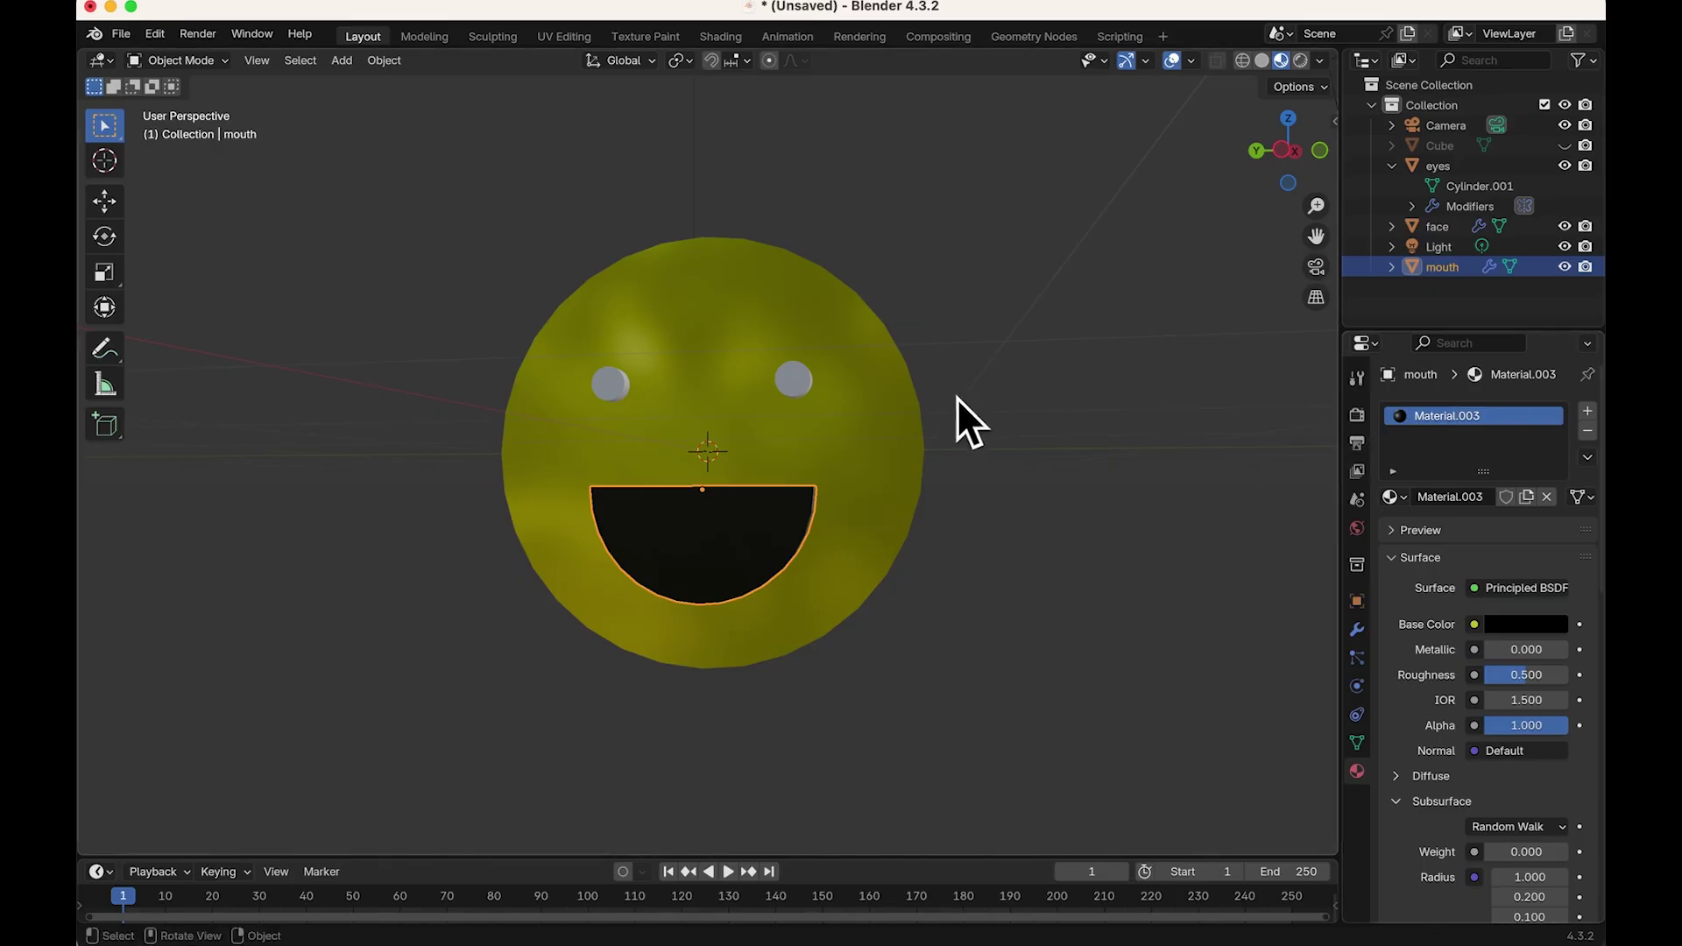
Step: Assign the mouth's black material, Material.003, to the eyes and check the face from an angle
click(794, 388)
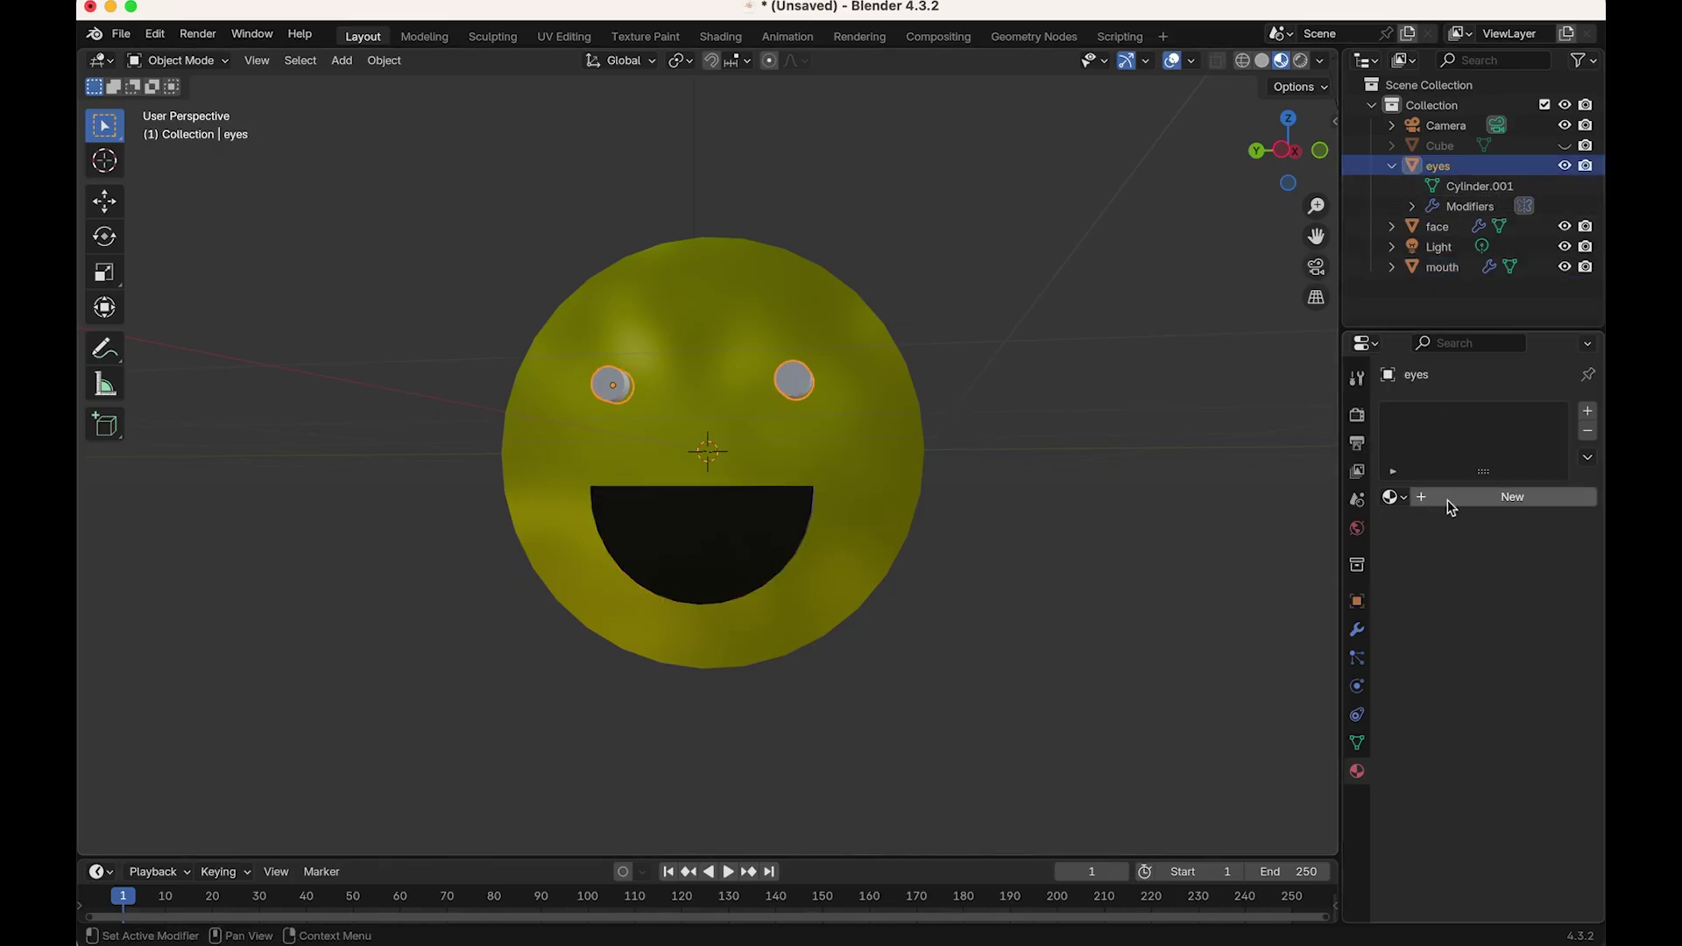
click(1407, 499)
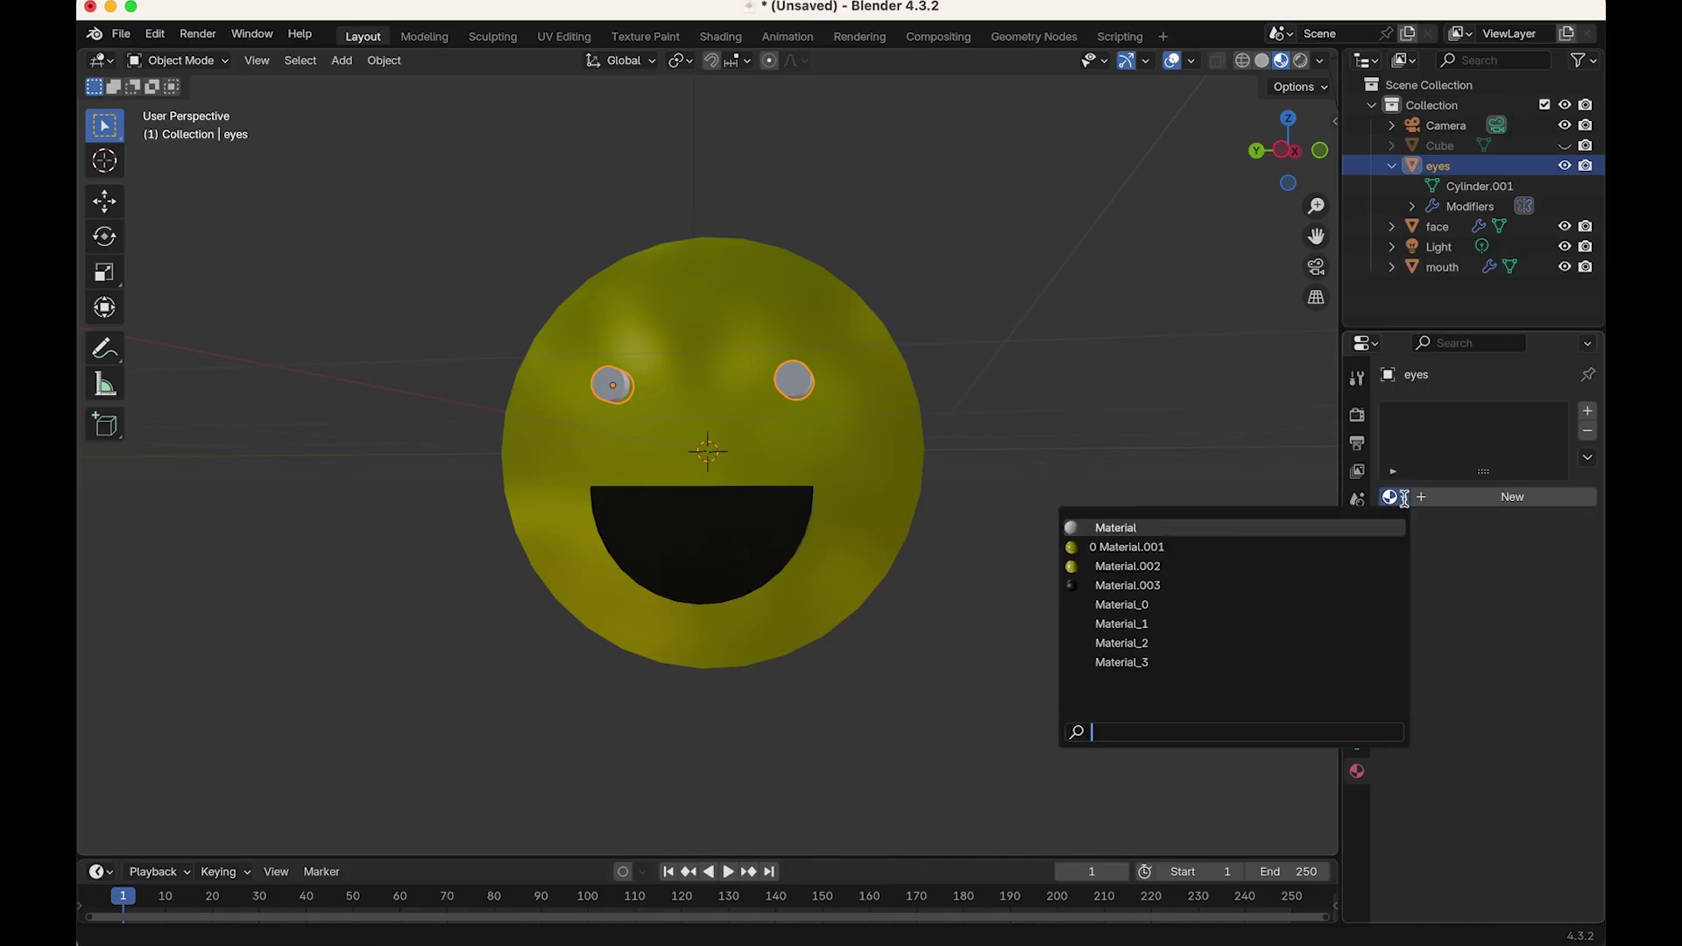
click(1175, 586)
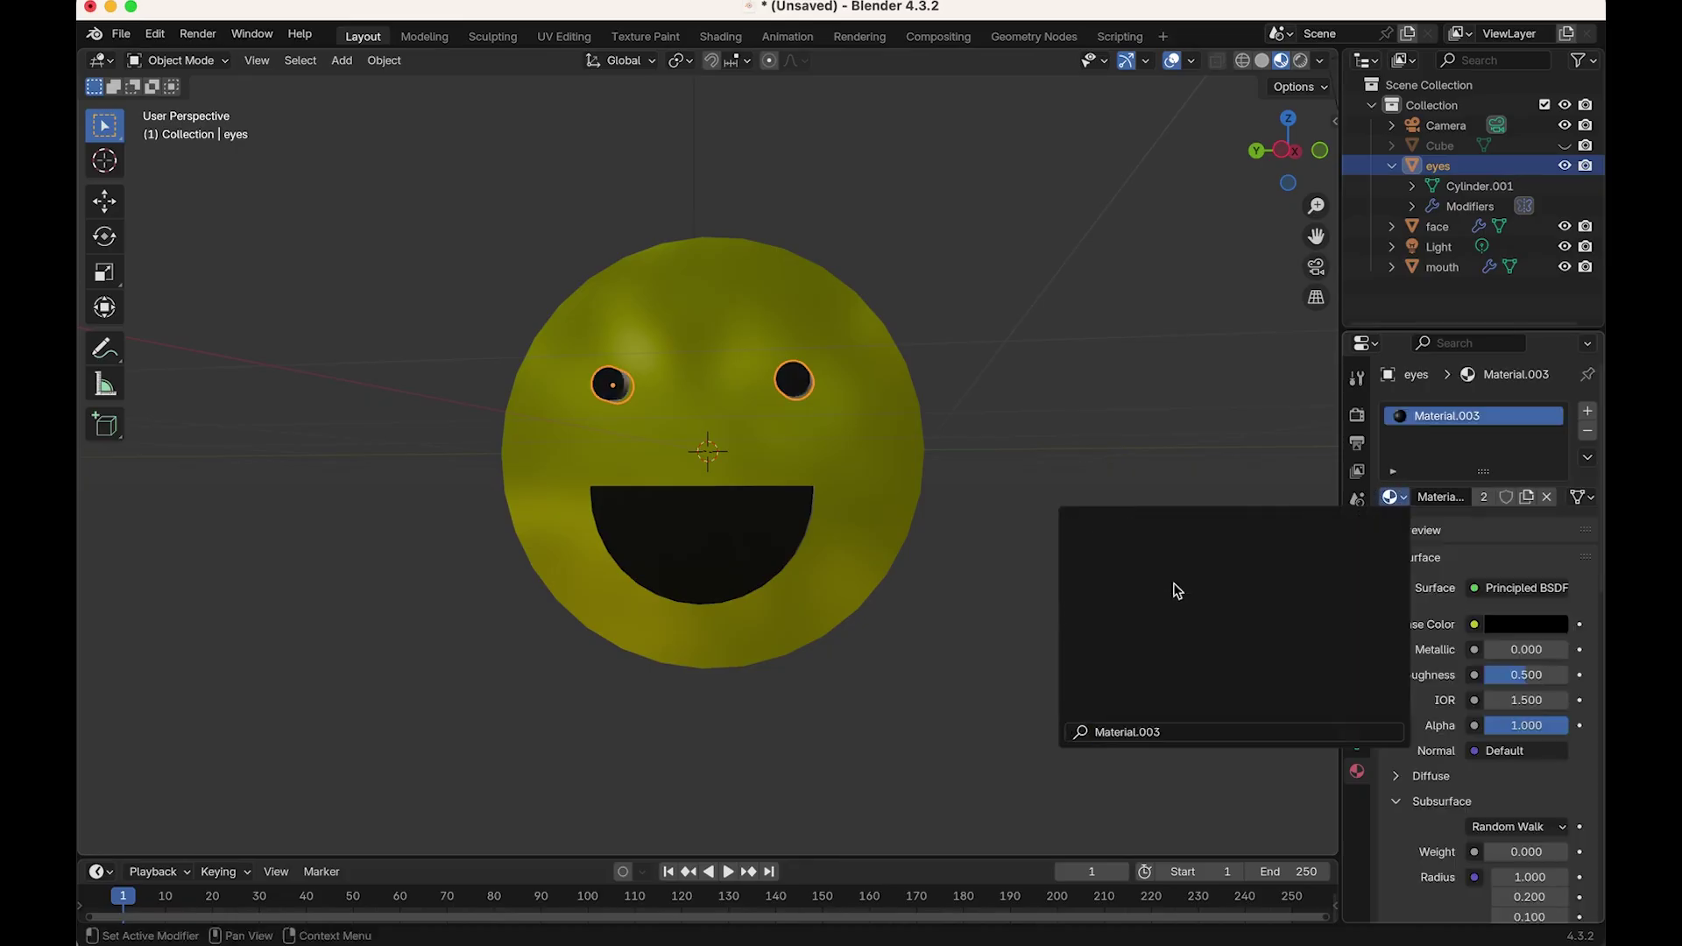
click(1043, 452)
mouse_move(928, 471)
middle_down()
mouse_move(876, 473)
mouse_move(972, 476)
mouse_move(883, 480)
mouse_move(911, 471)
middle_up()
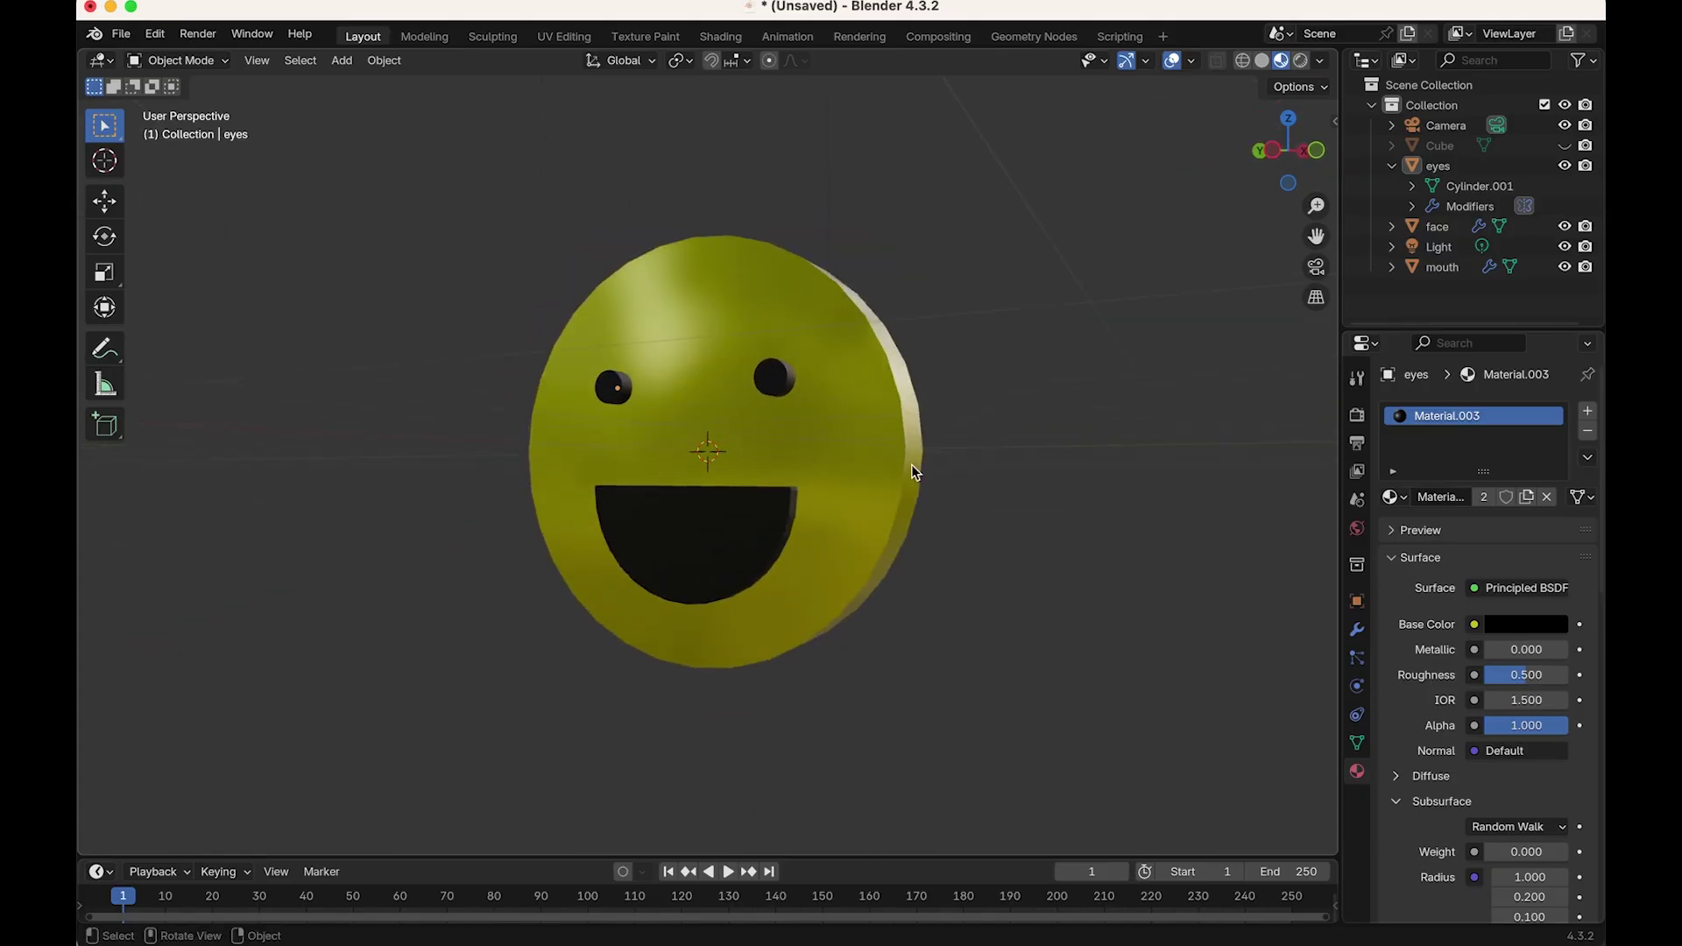
scroll(918, 463, up, 1)
scroll(918, 463, down, 1)
middle_drag(896, 466, 942, 461)
Step: Apply the Mirror modifier on the eyes
click(1470, 210)
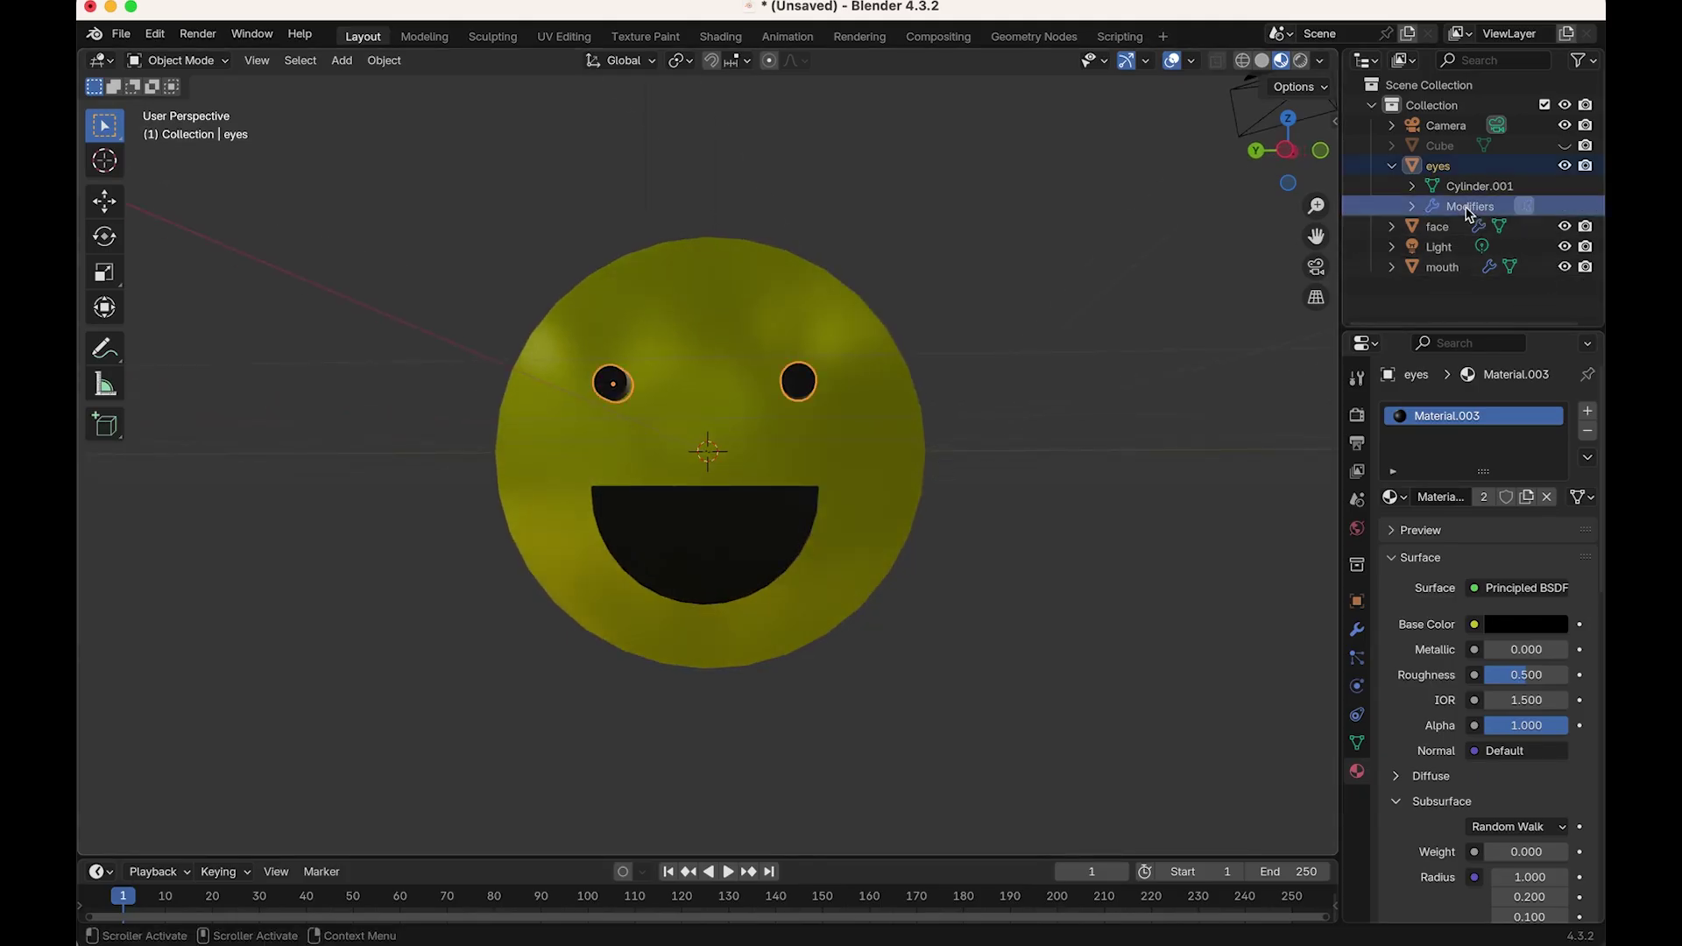
click(1414, 207)
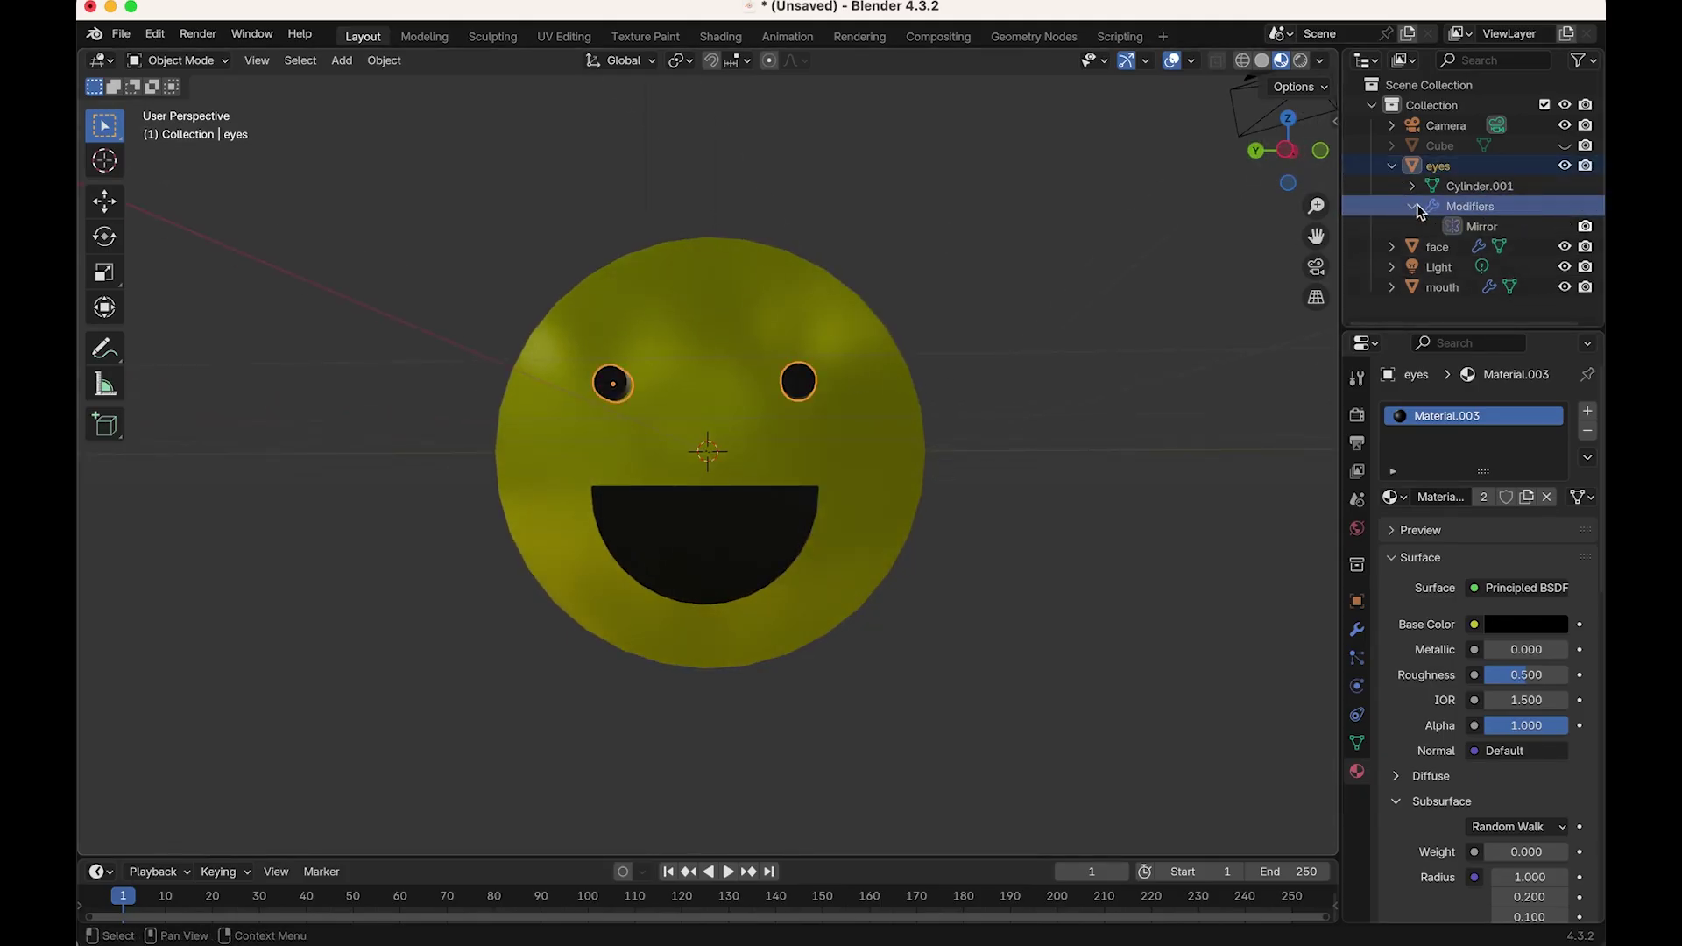
click(1357, 629)
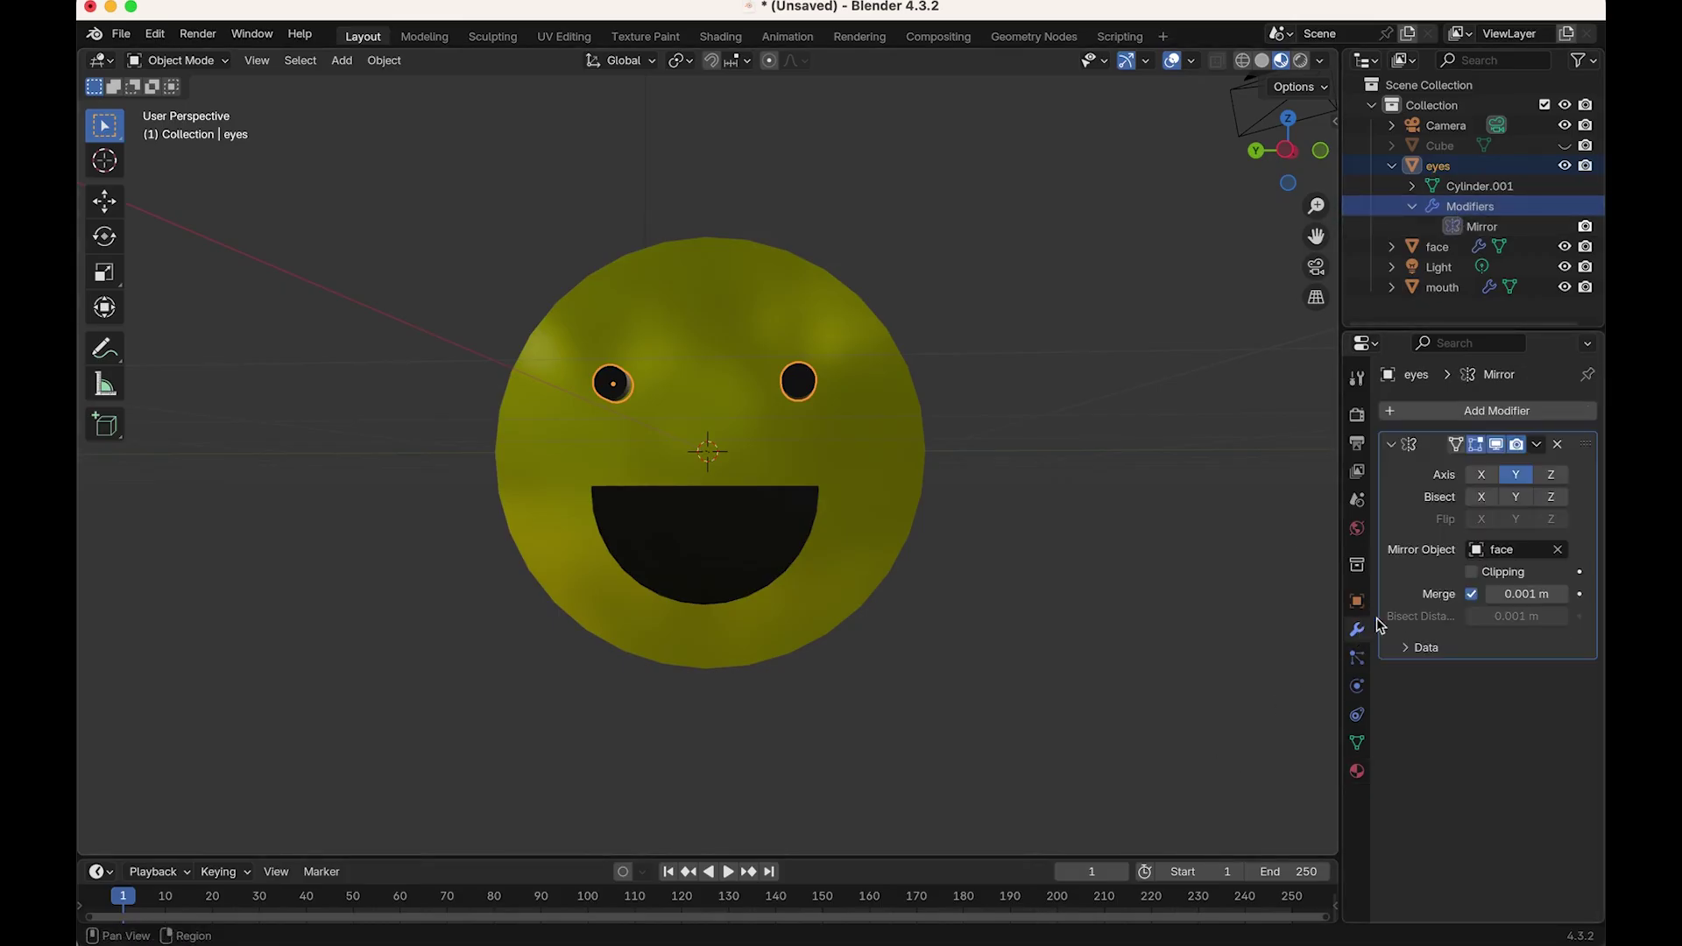
click(1539, 447)
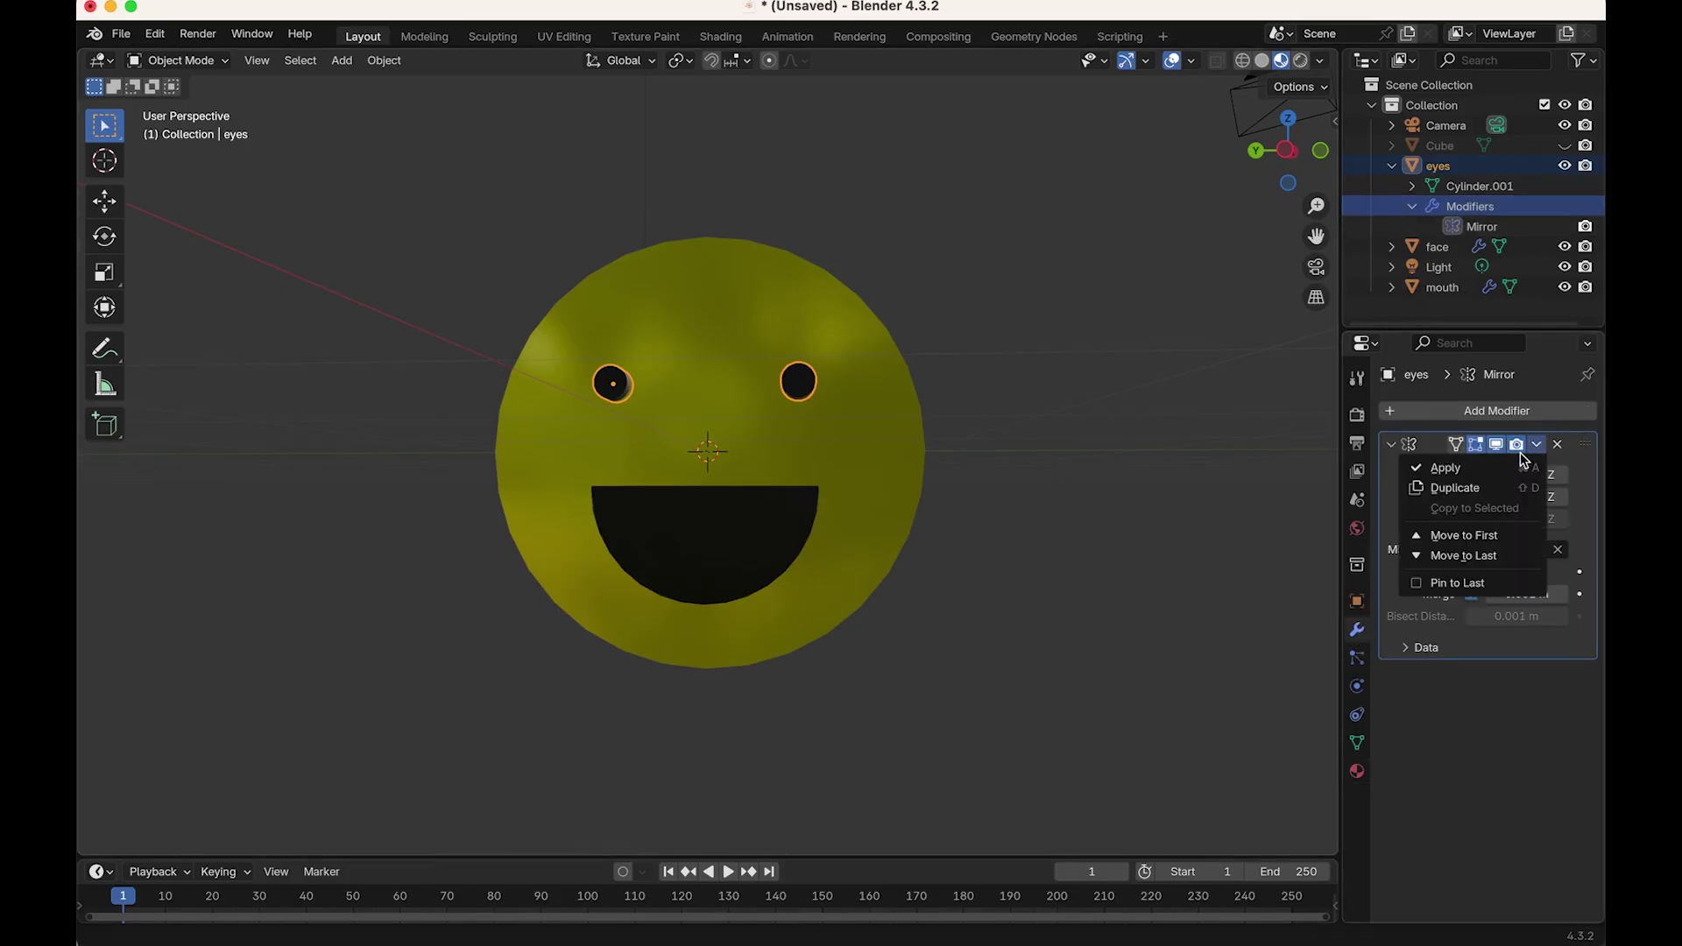
click(1487, 476)
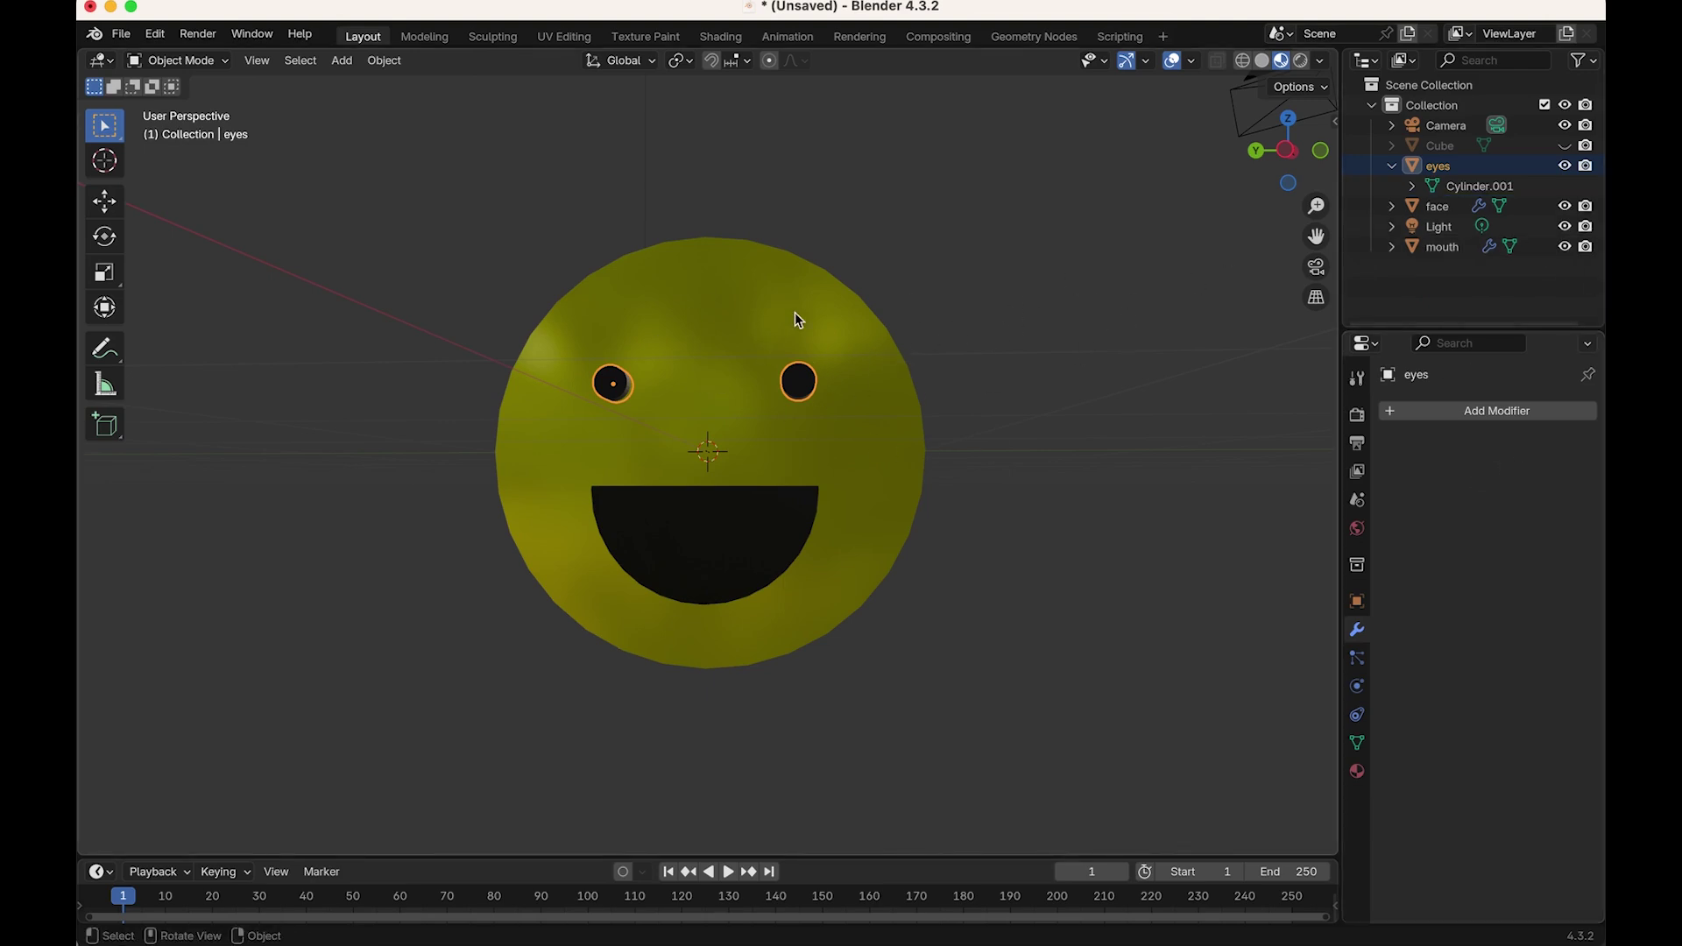
Step: Apply the Boolean Difference modifier on the mouth
click(1435, 248)
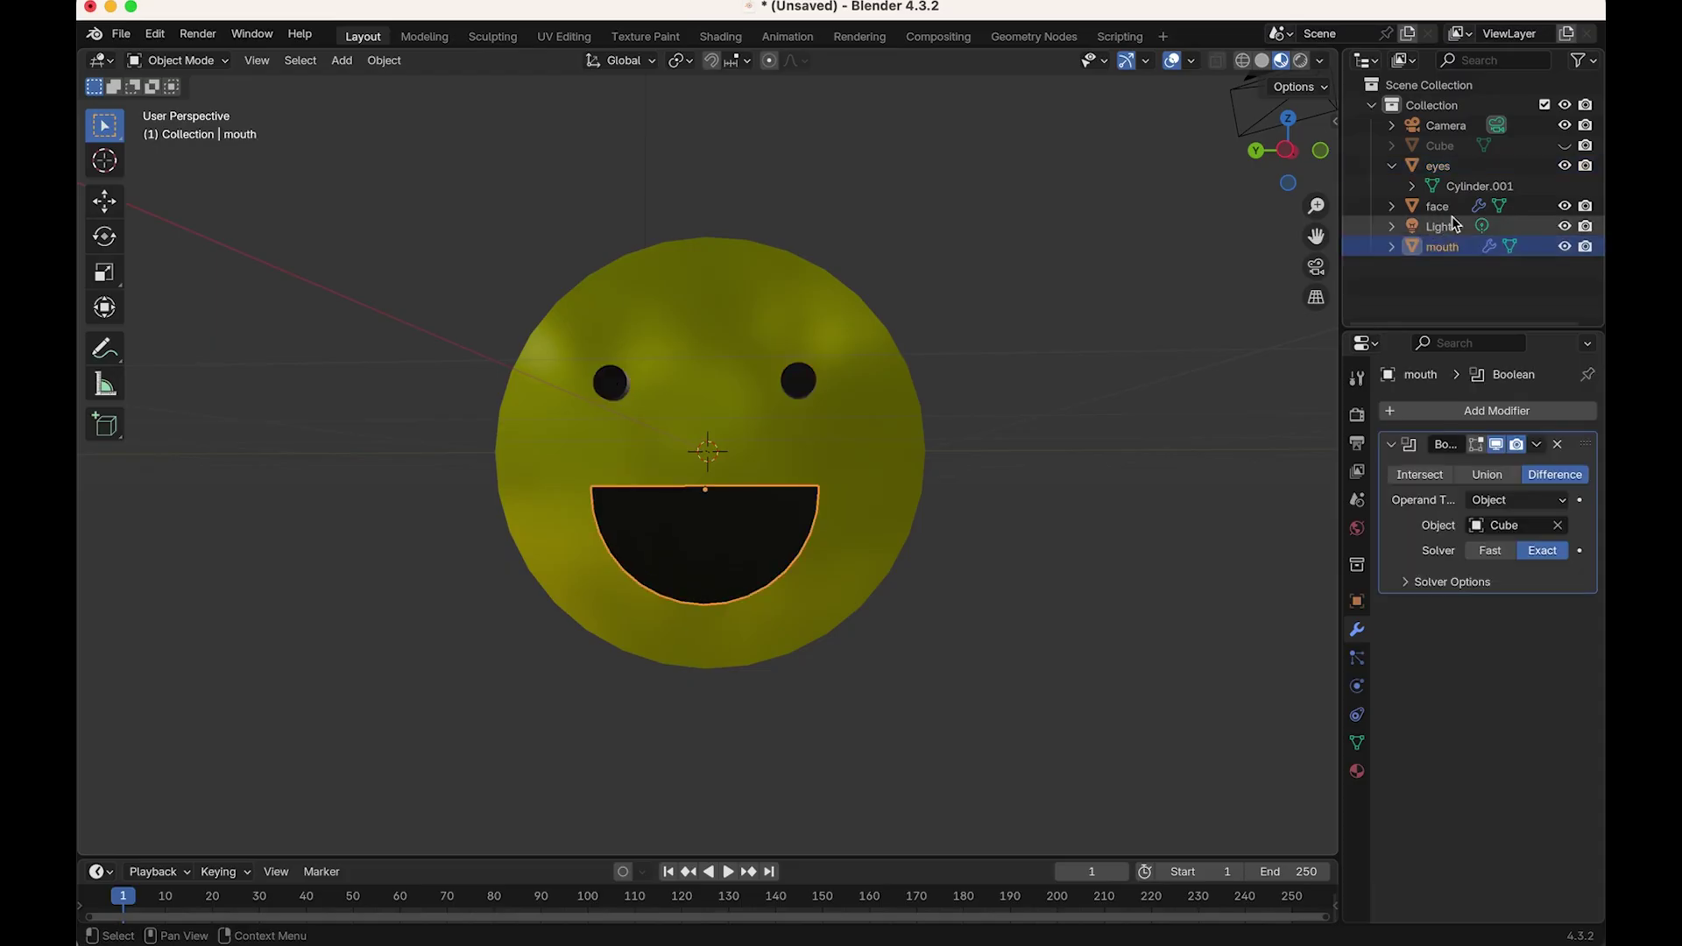
click(1537, 445)
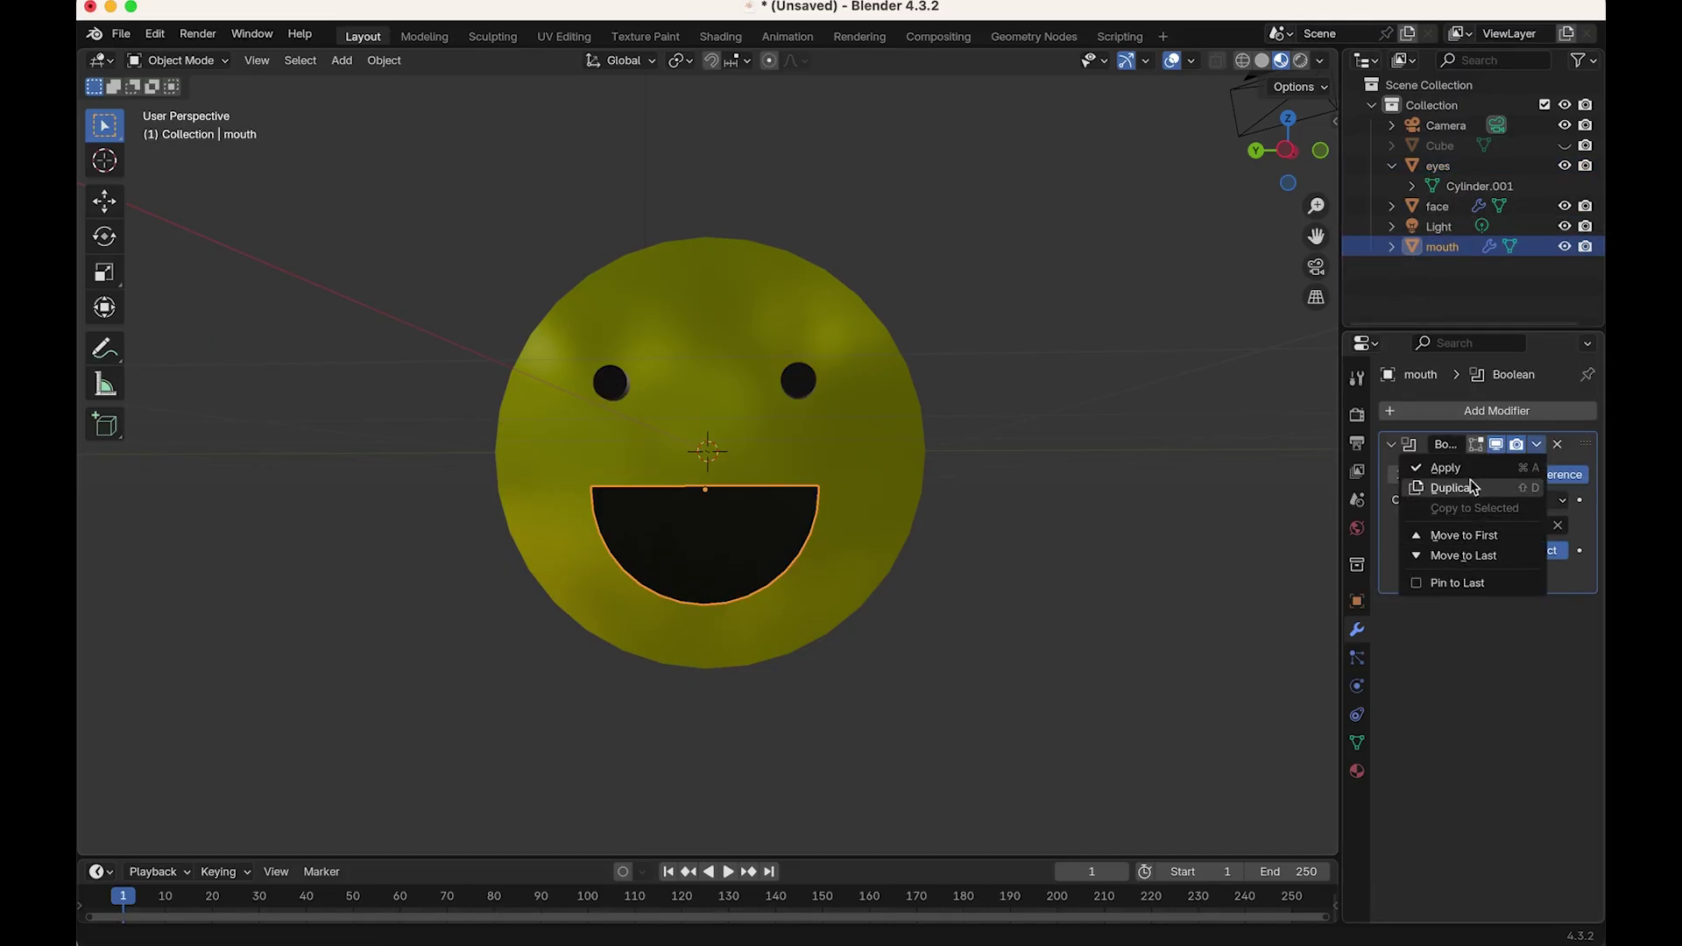
click(1445, 468)
Step: Delete the hidden cutter cube from the collection
click(1441, 146)
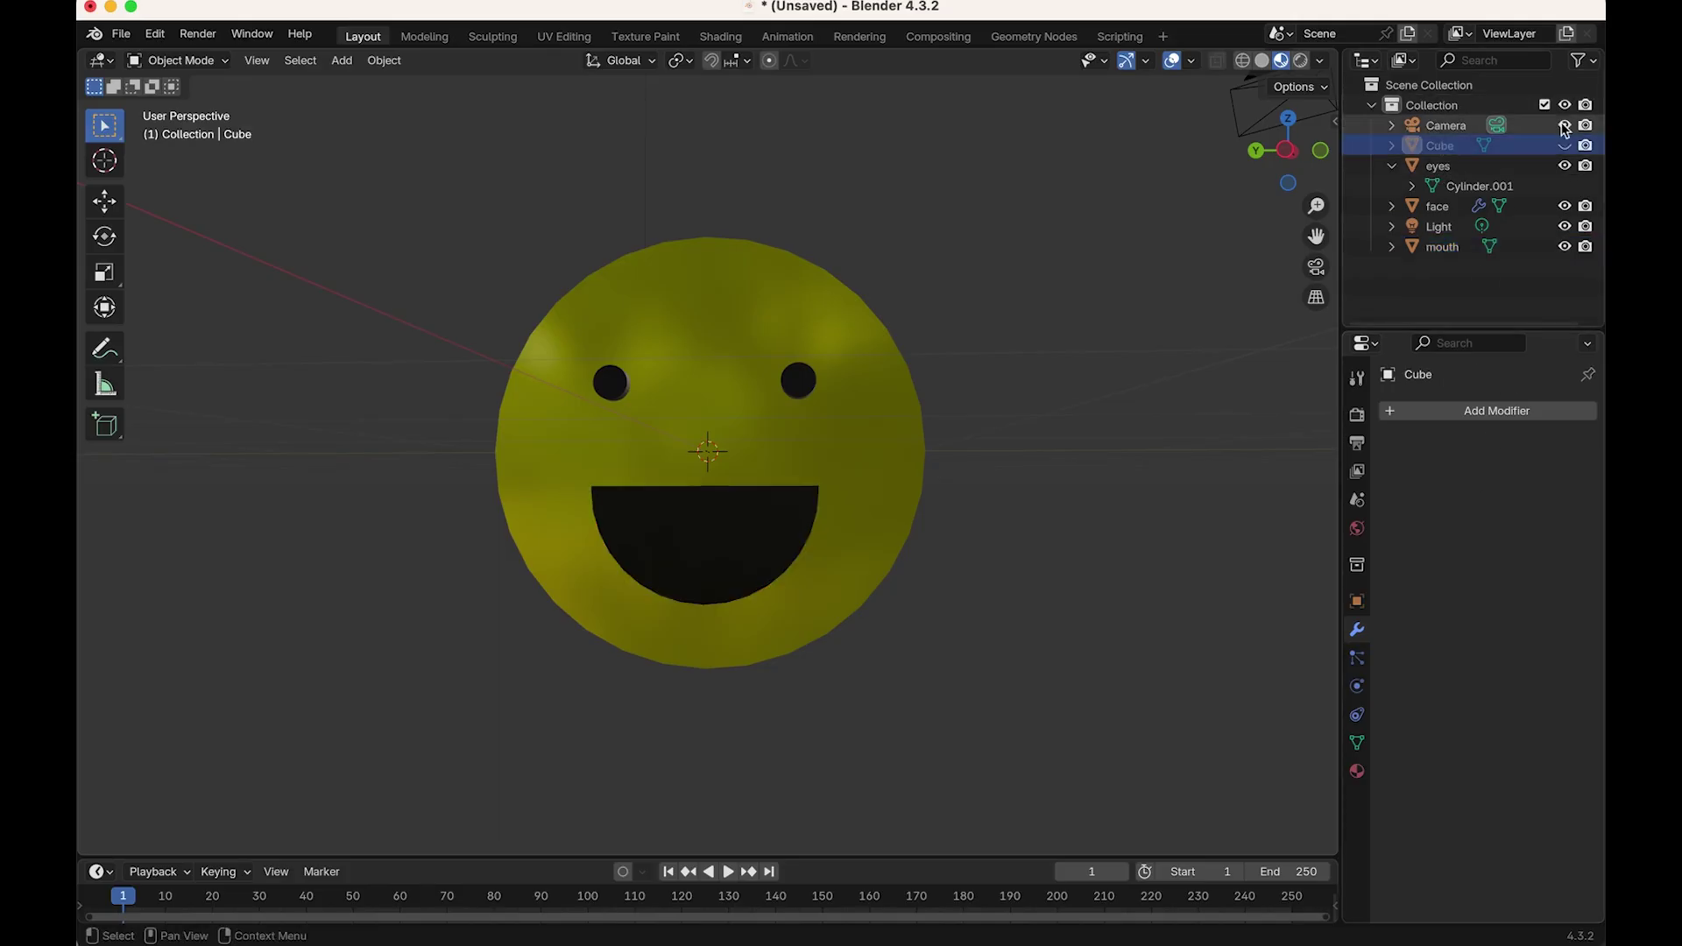
click(1566, 145)
click(1565, 145)
click(1565, 146)
key(h)
click(1566, 146)
click(1565, 146)
click(1413, 145)
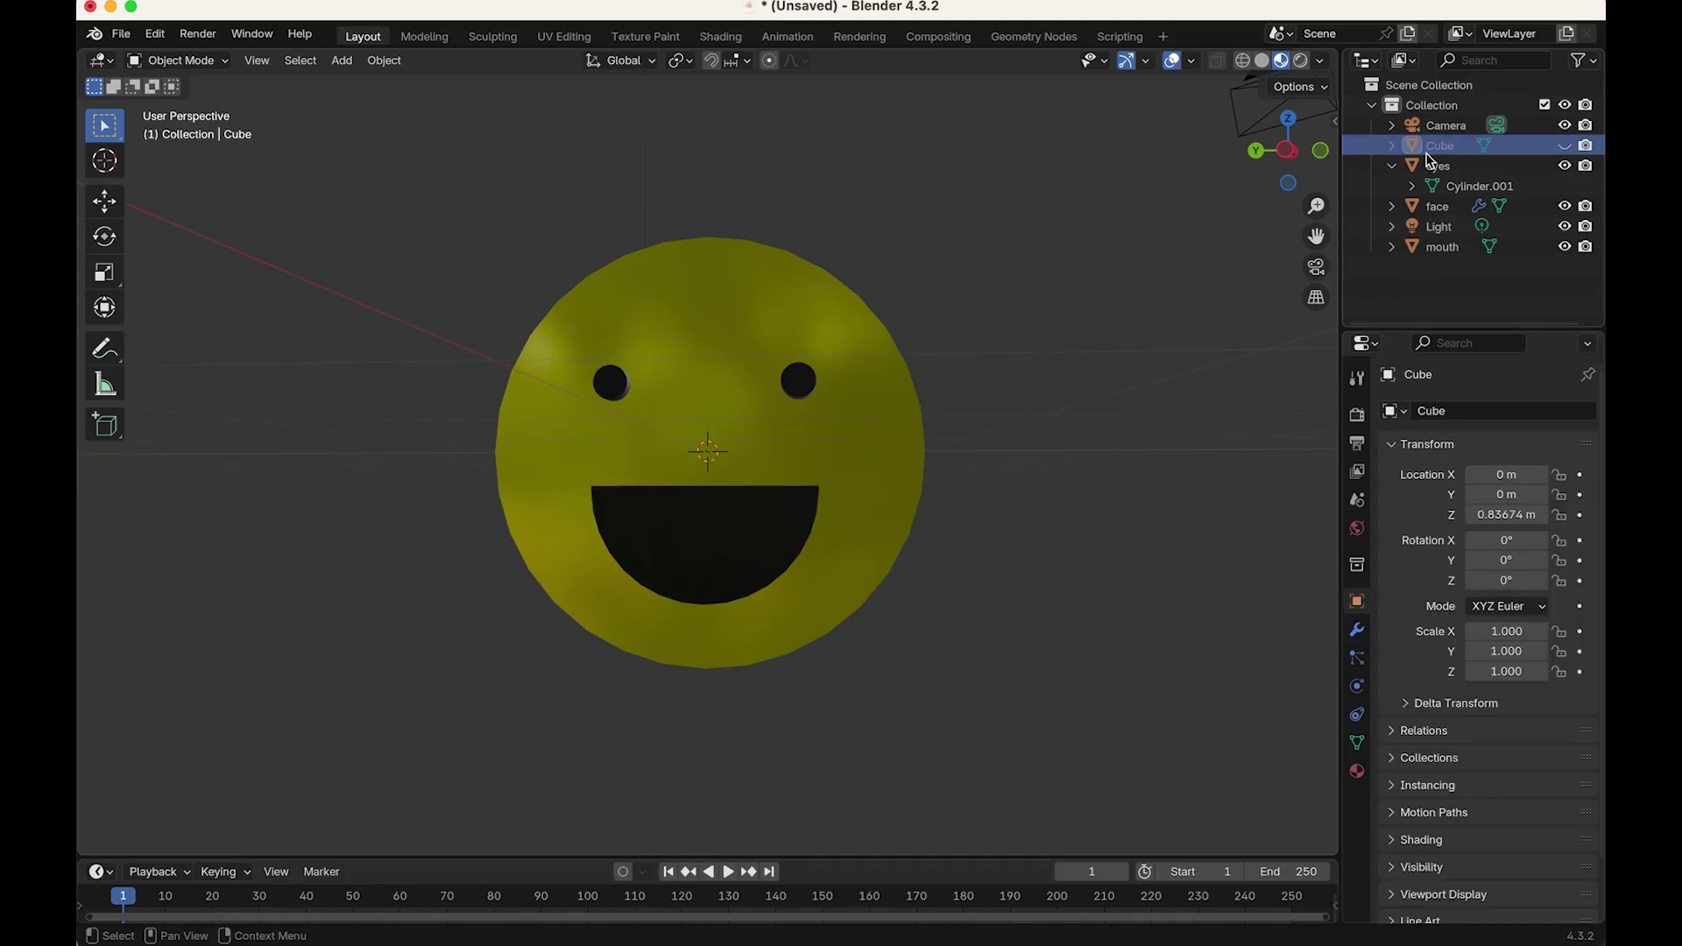
key(x)
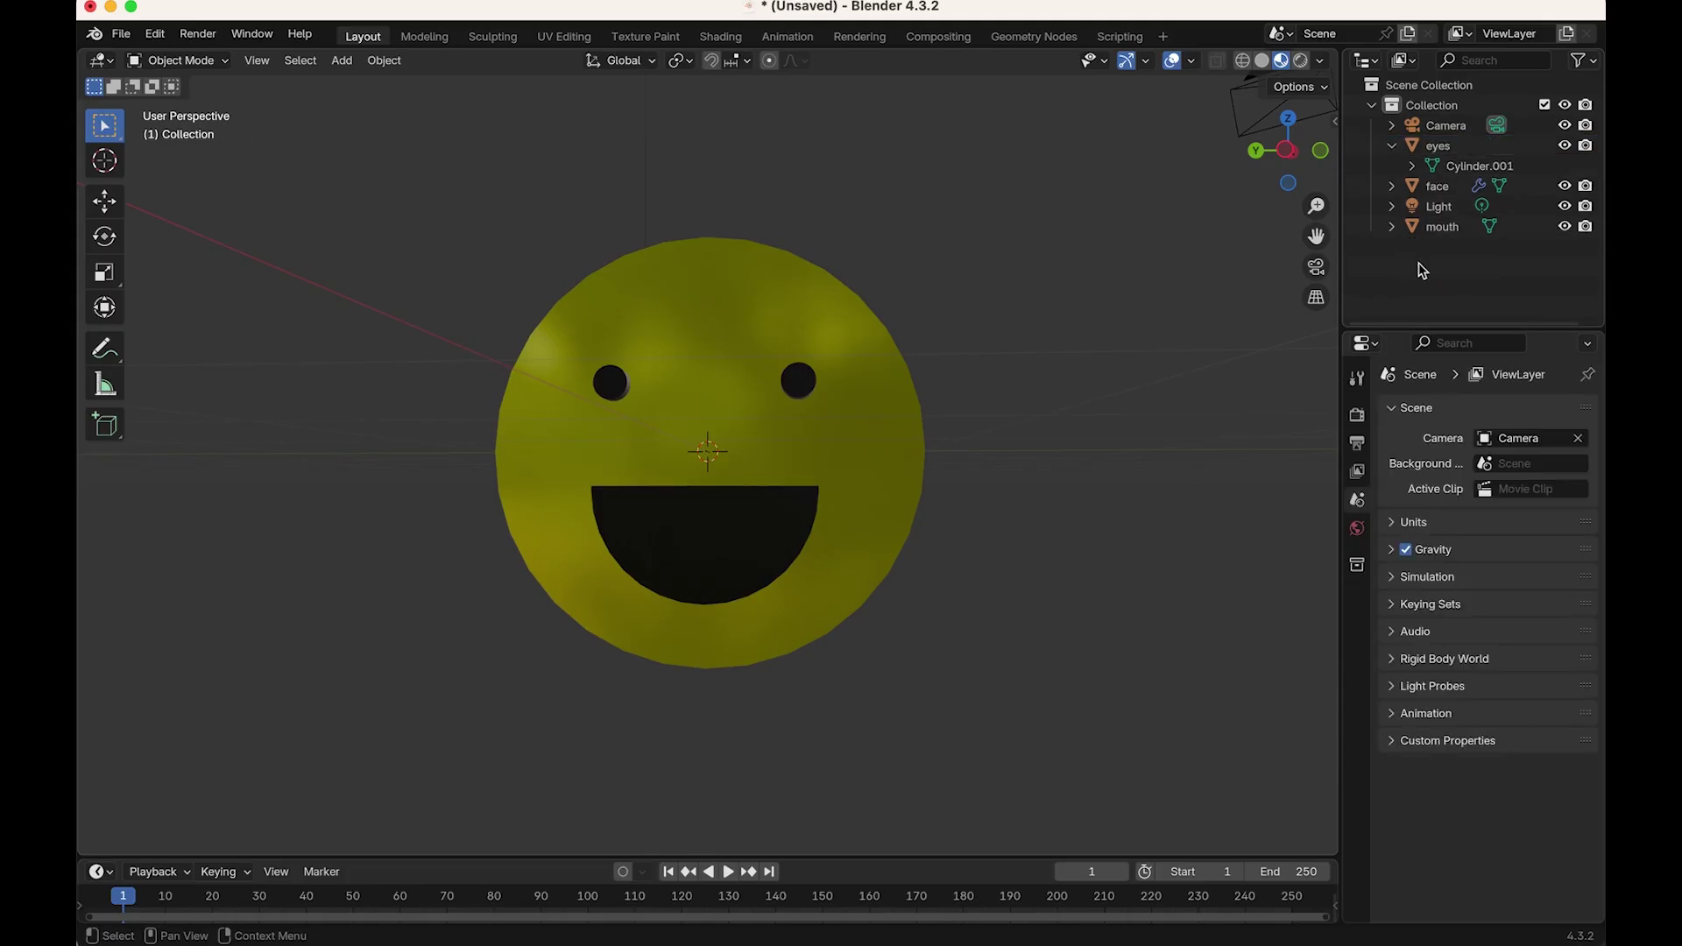
Step: Start a glTF 2.0 export of the scene, keeping the format at glTF Binary (.glb)
middle_drag(817, 398, 920, 421)
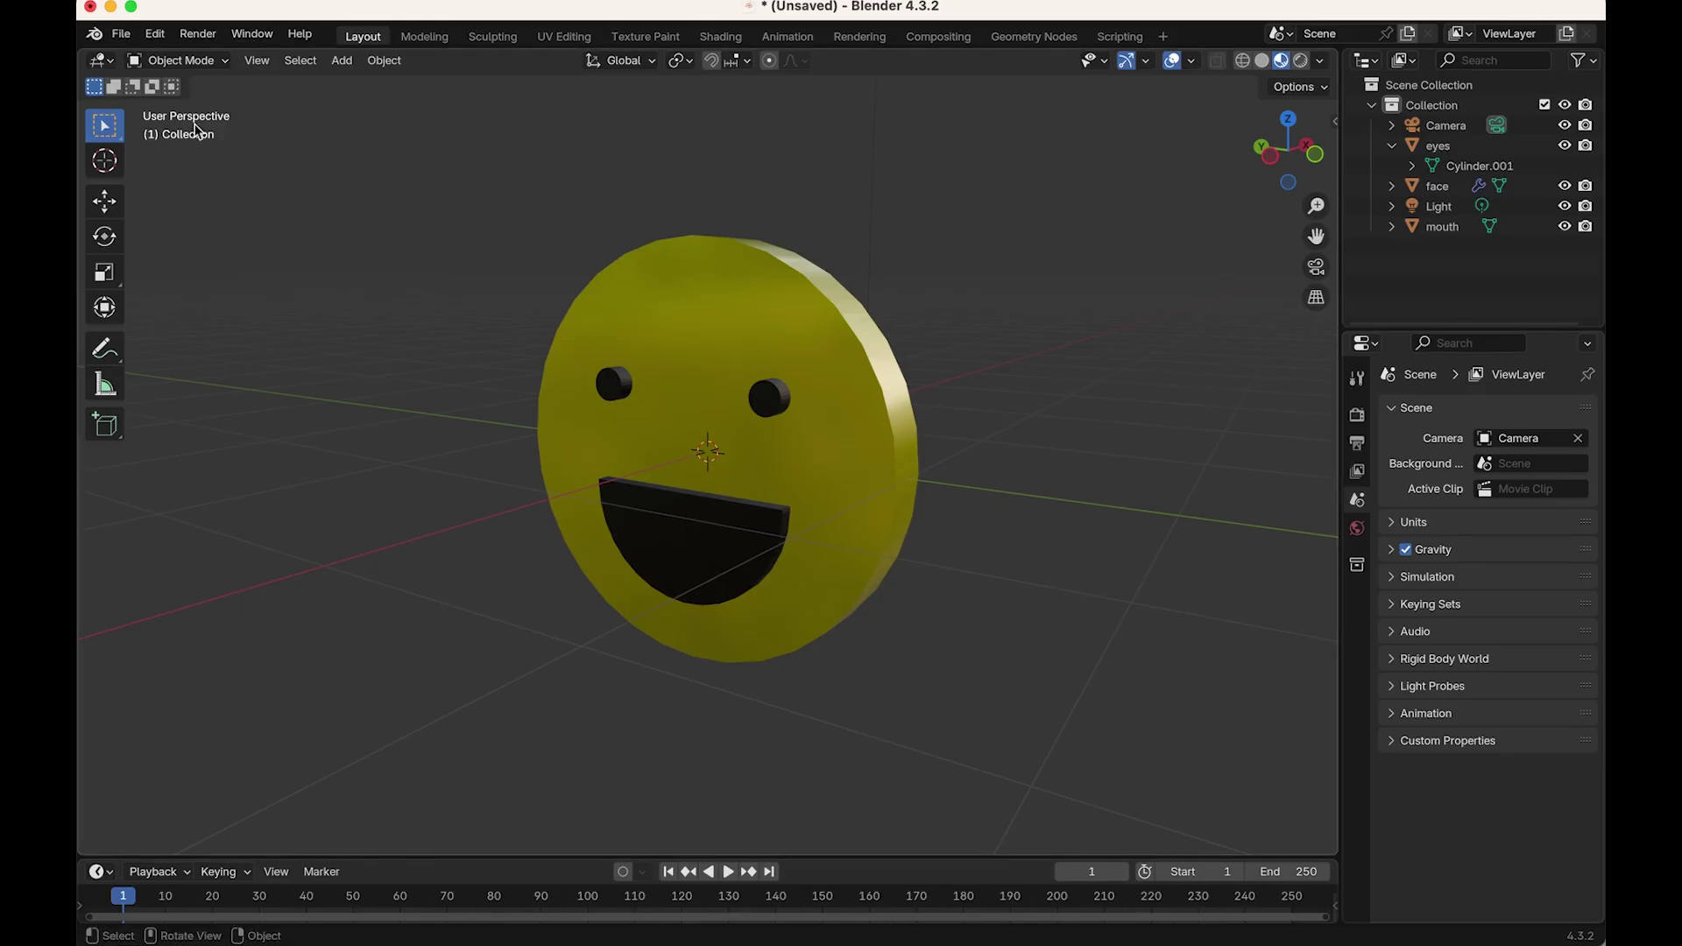
click(122, 34)
key(Escape)
click(120, 34)
mouse_move(214, 338)
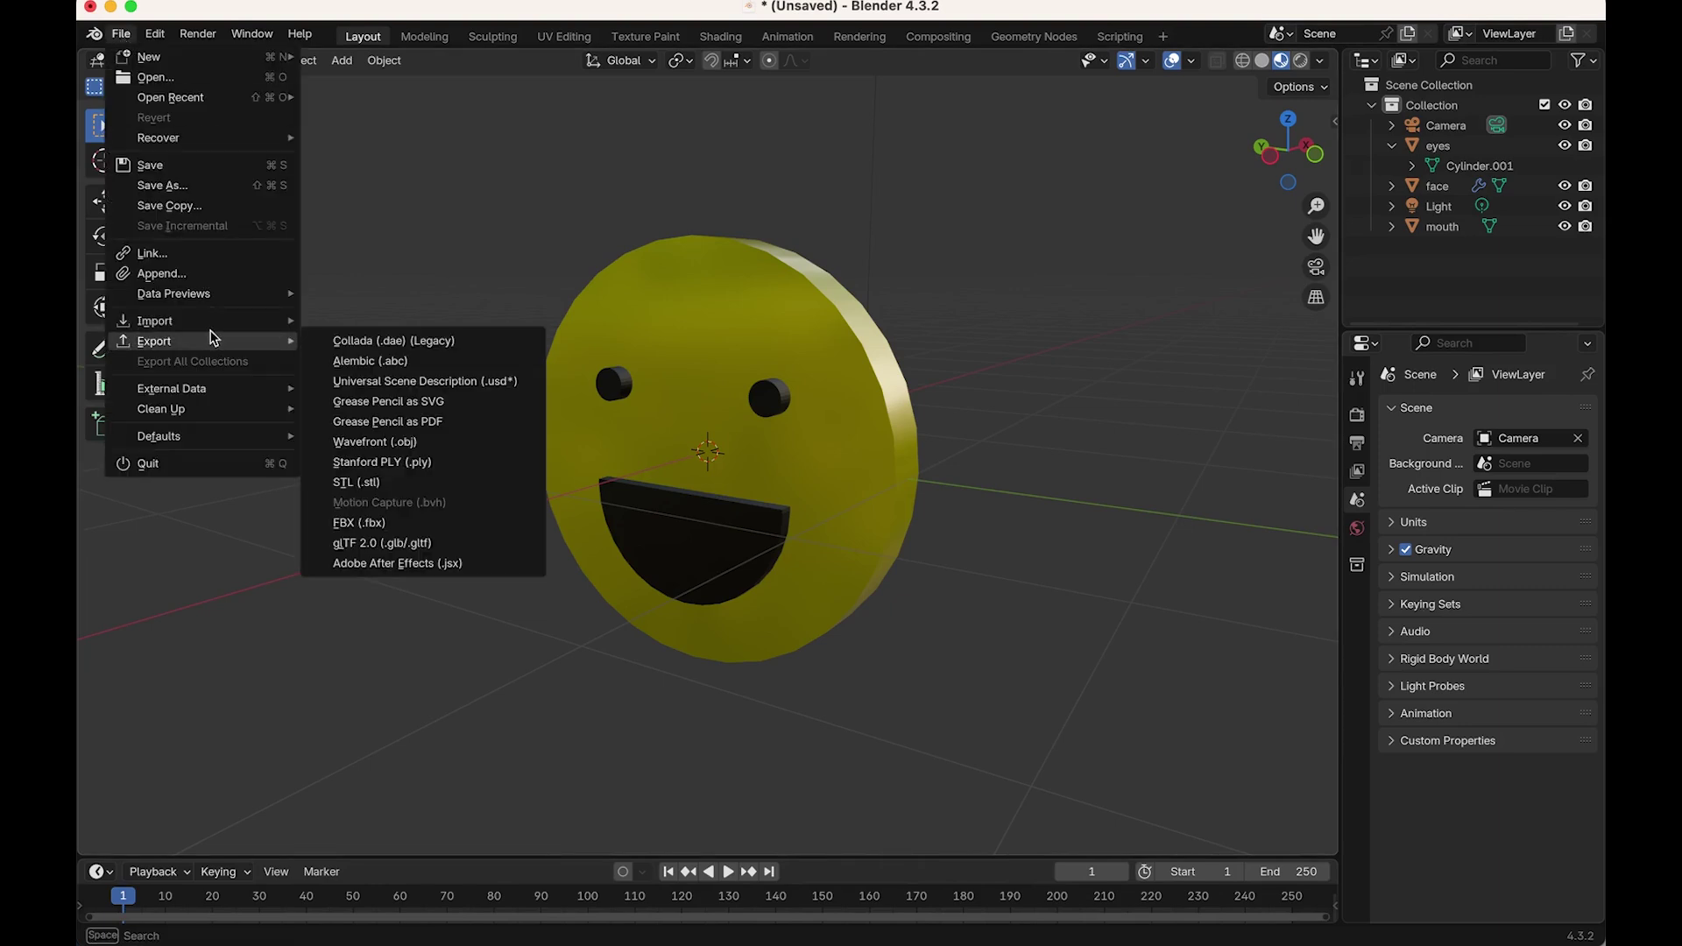
click(416, 548)
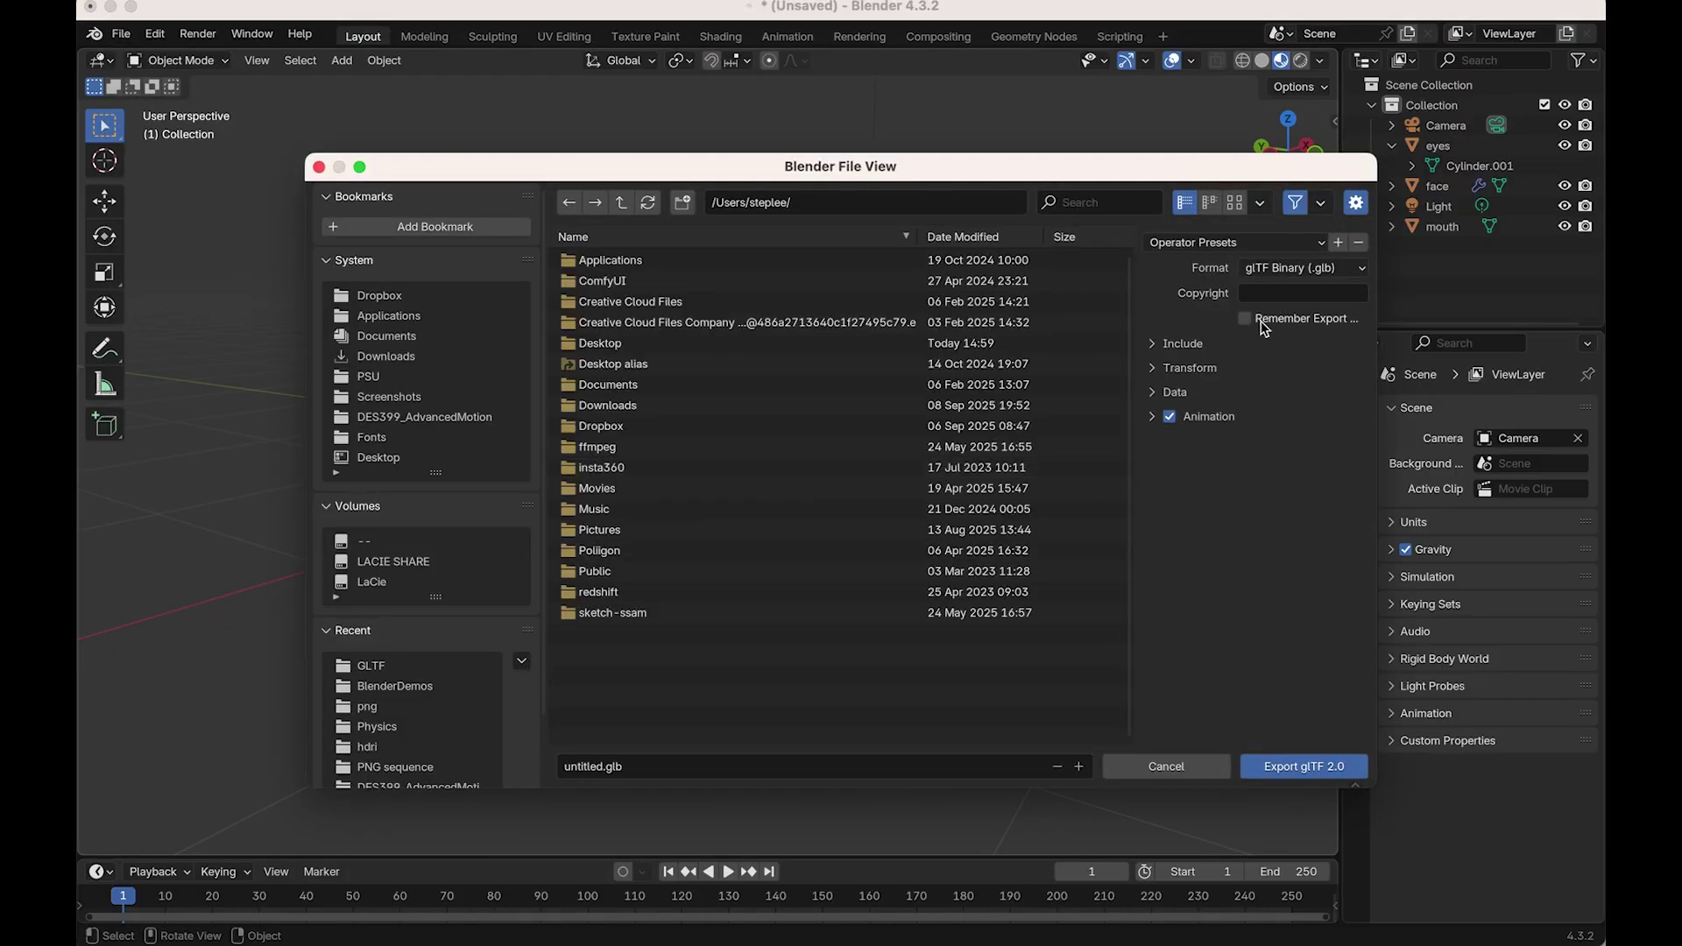
click(1344, 270)
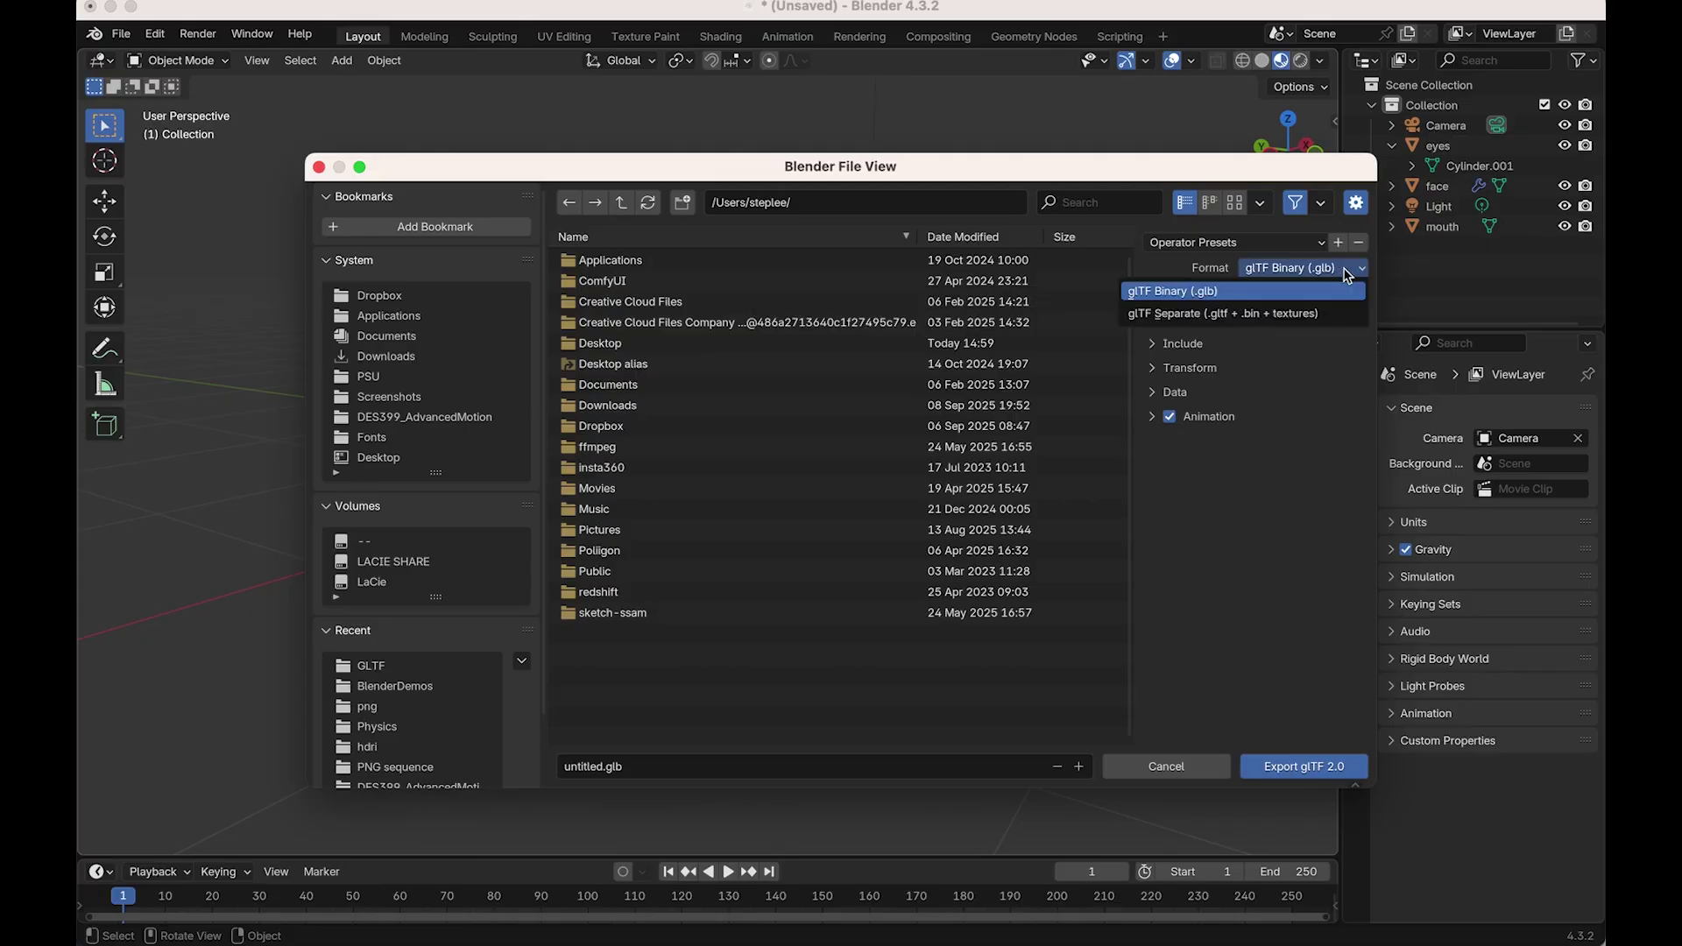
click(1298, 271)
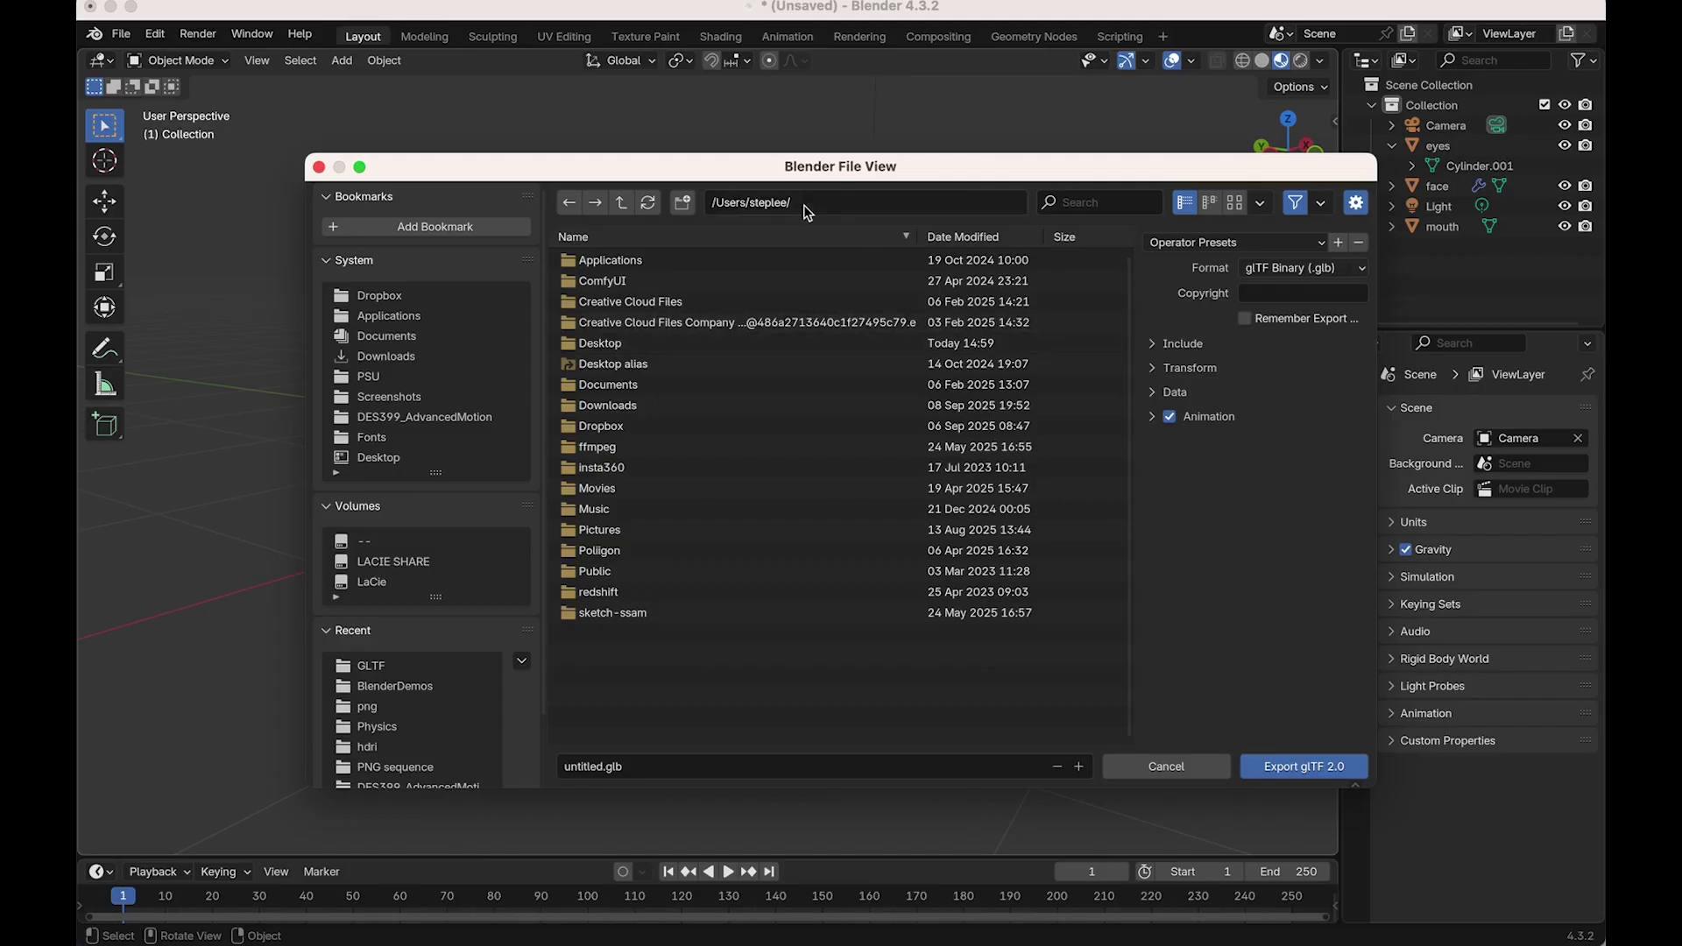
Step: Export the model to the recent GLTF folder under the file name blender smile.glb
click(404, 667)
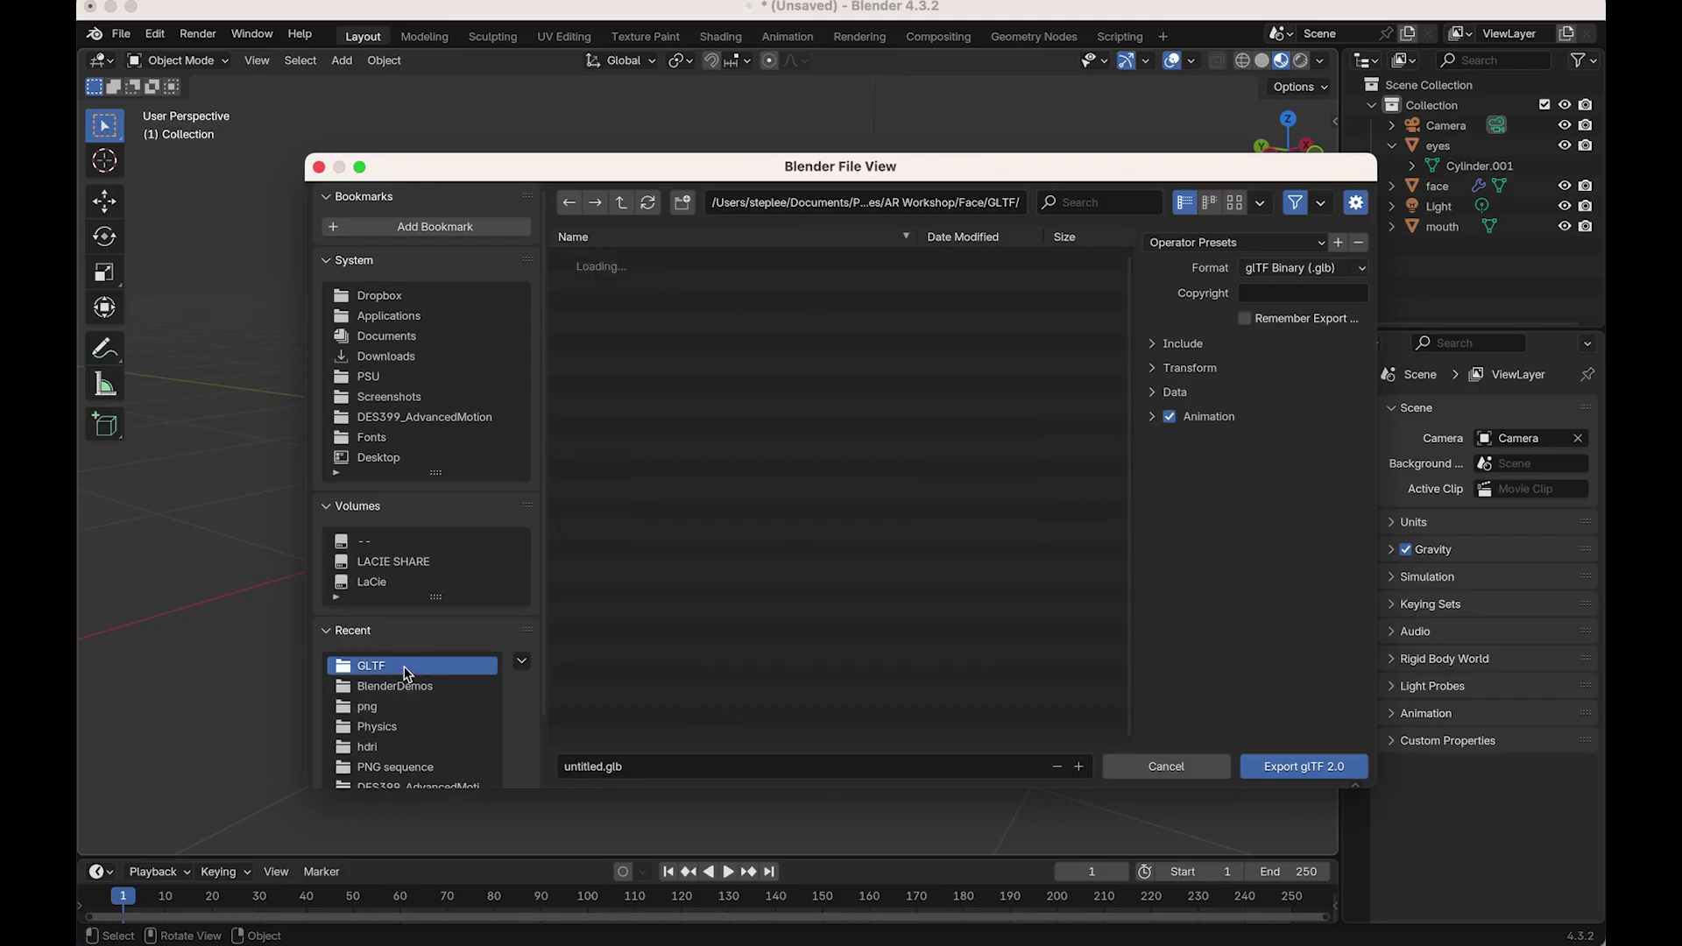
click(596, 765)
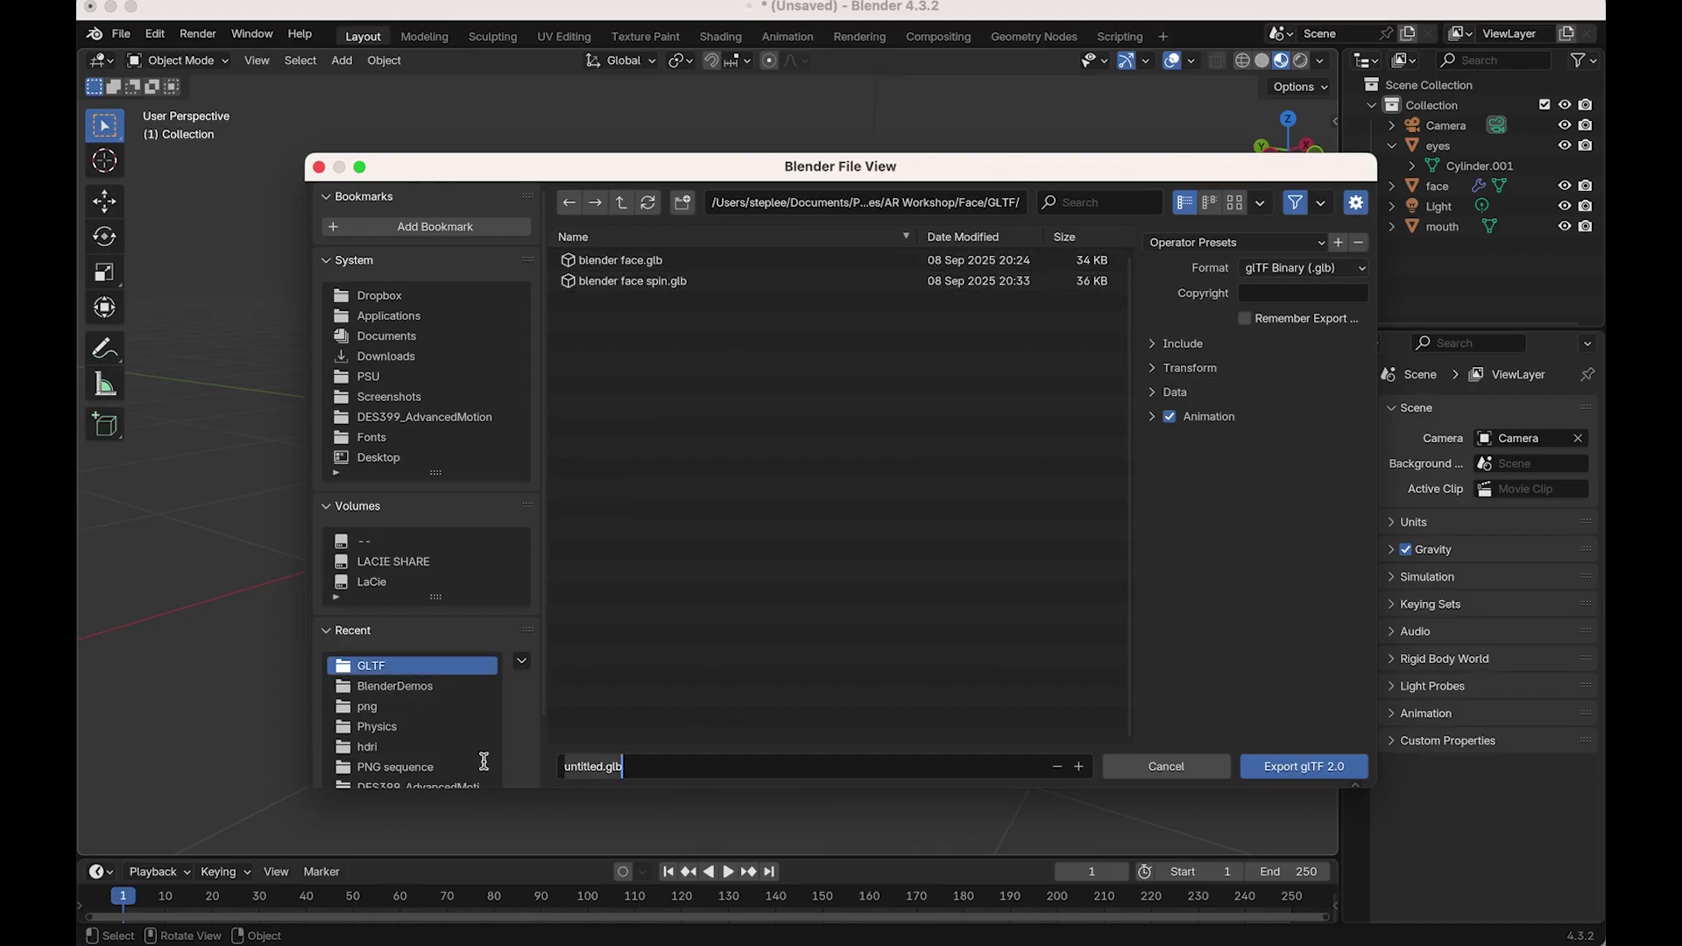
text(blender smile)
click(1305, 768)
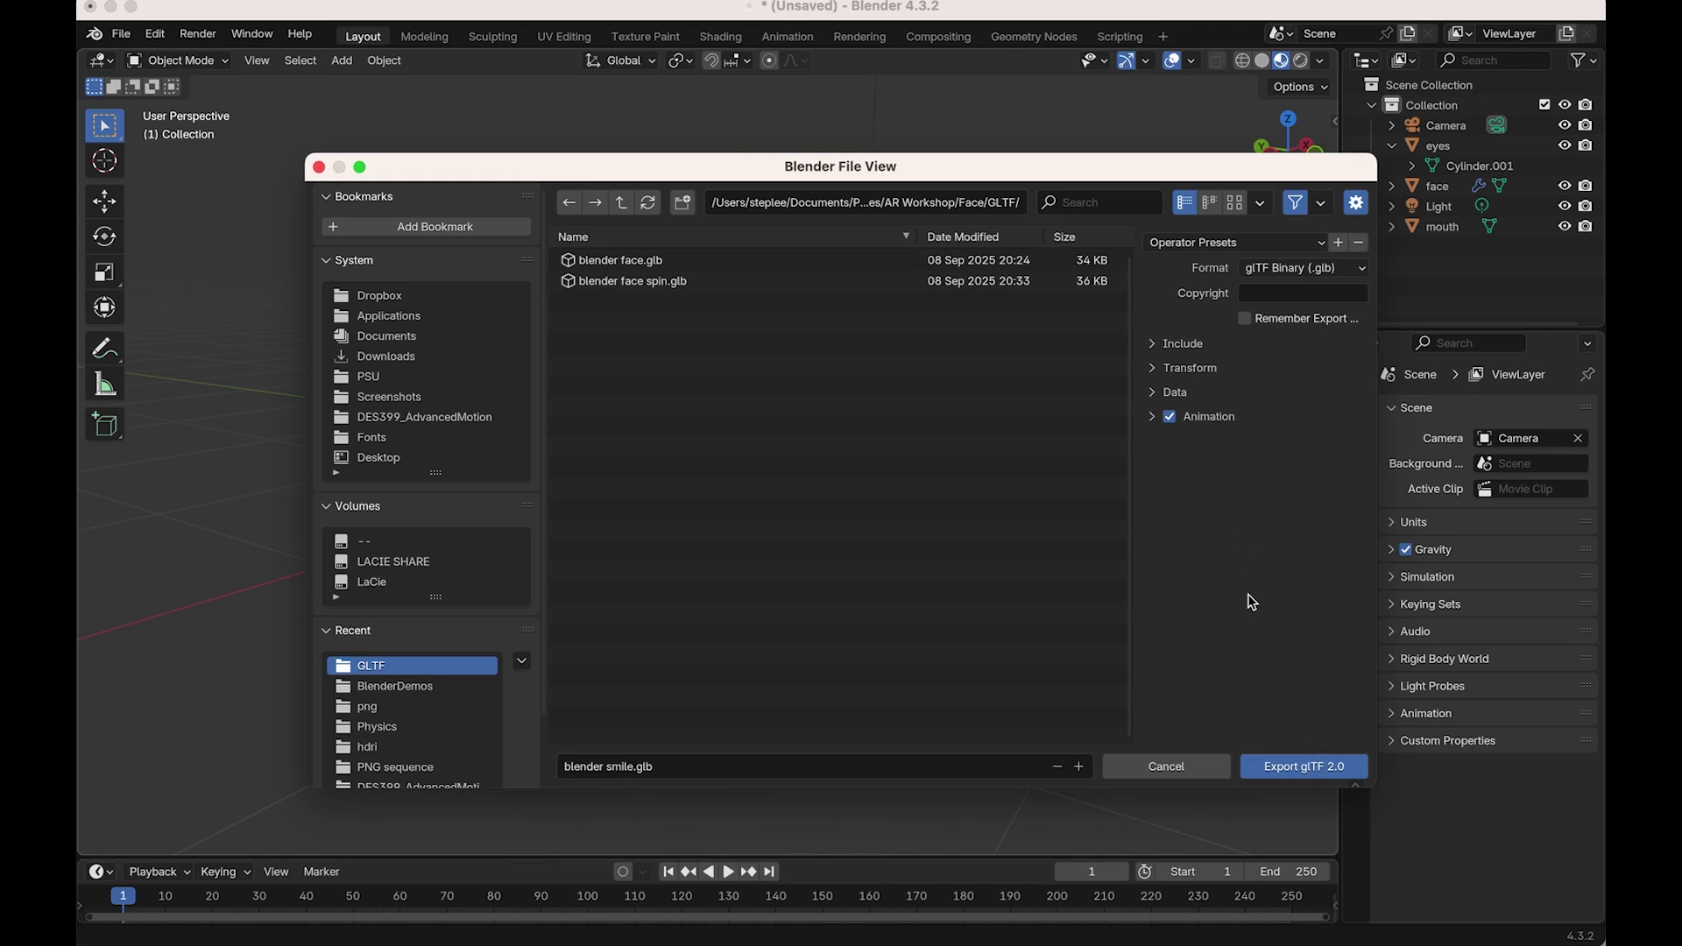
click(1308, 766)
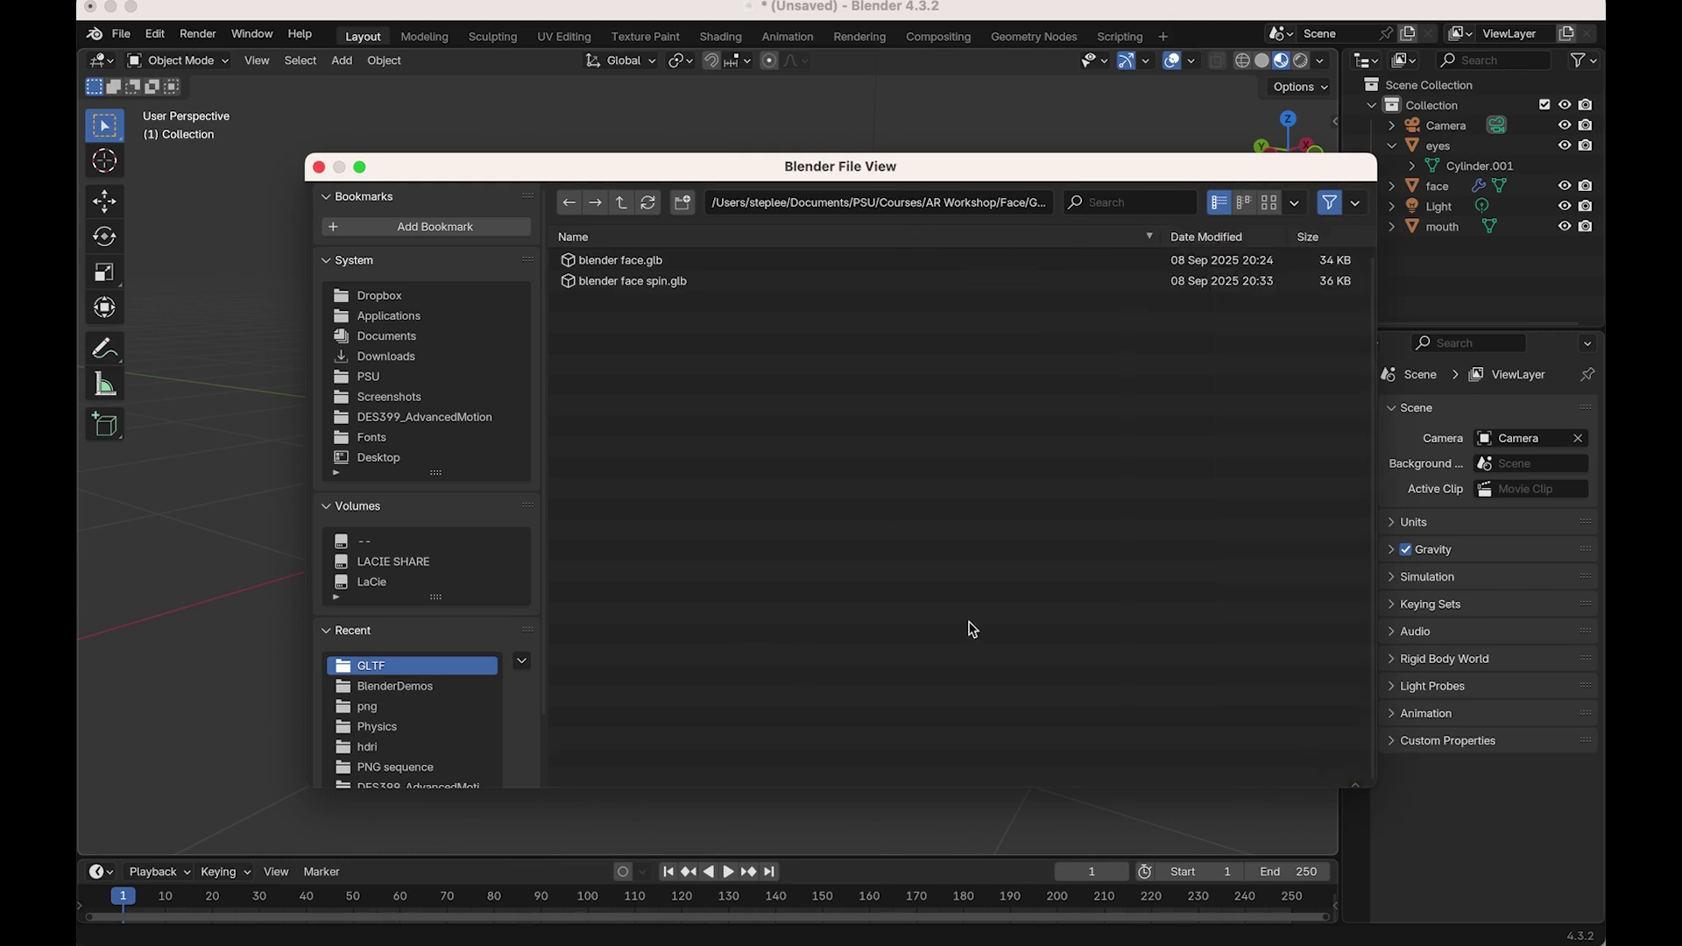
Step: Switch to Lens Studio and import blender smile.glb from the GLTF folder, keeping the offered importer settings
key(super+Tab)
key(super+Tab)
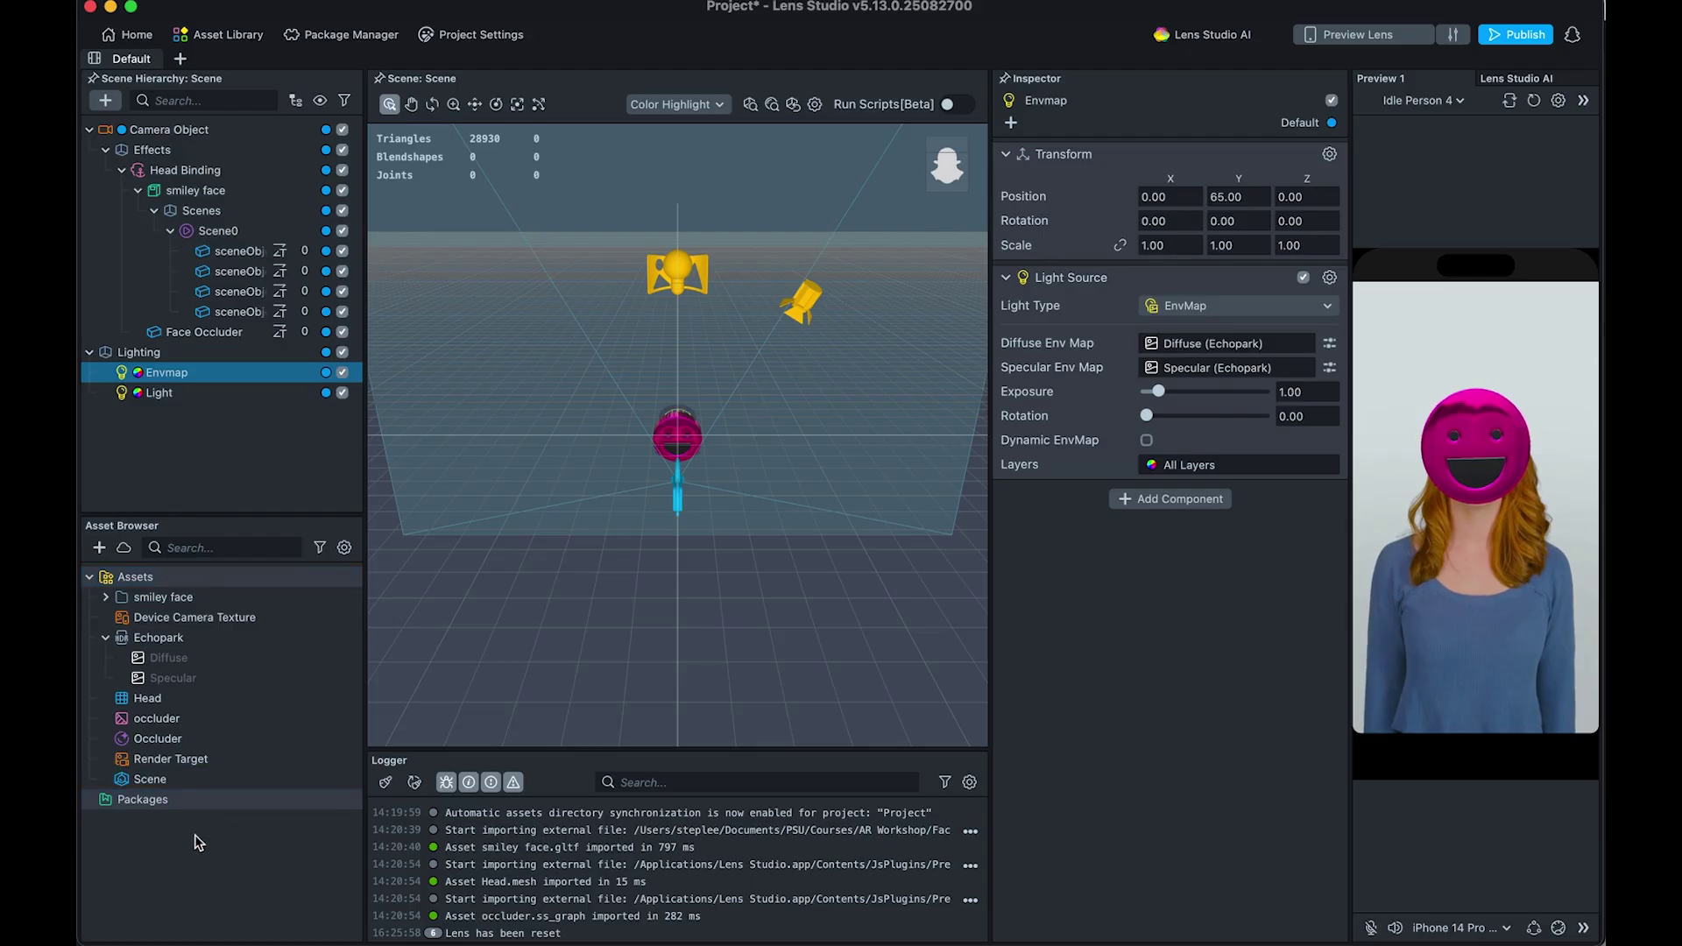
right_click(203, 833)
click(254, 702)
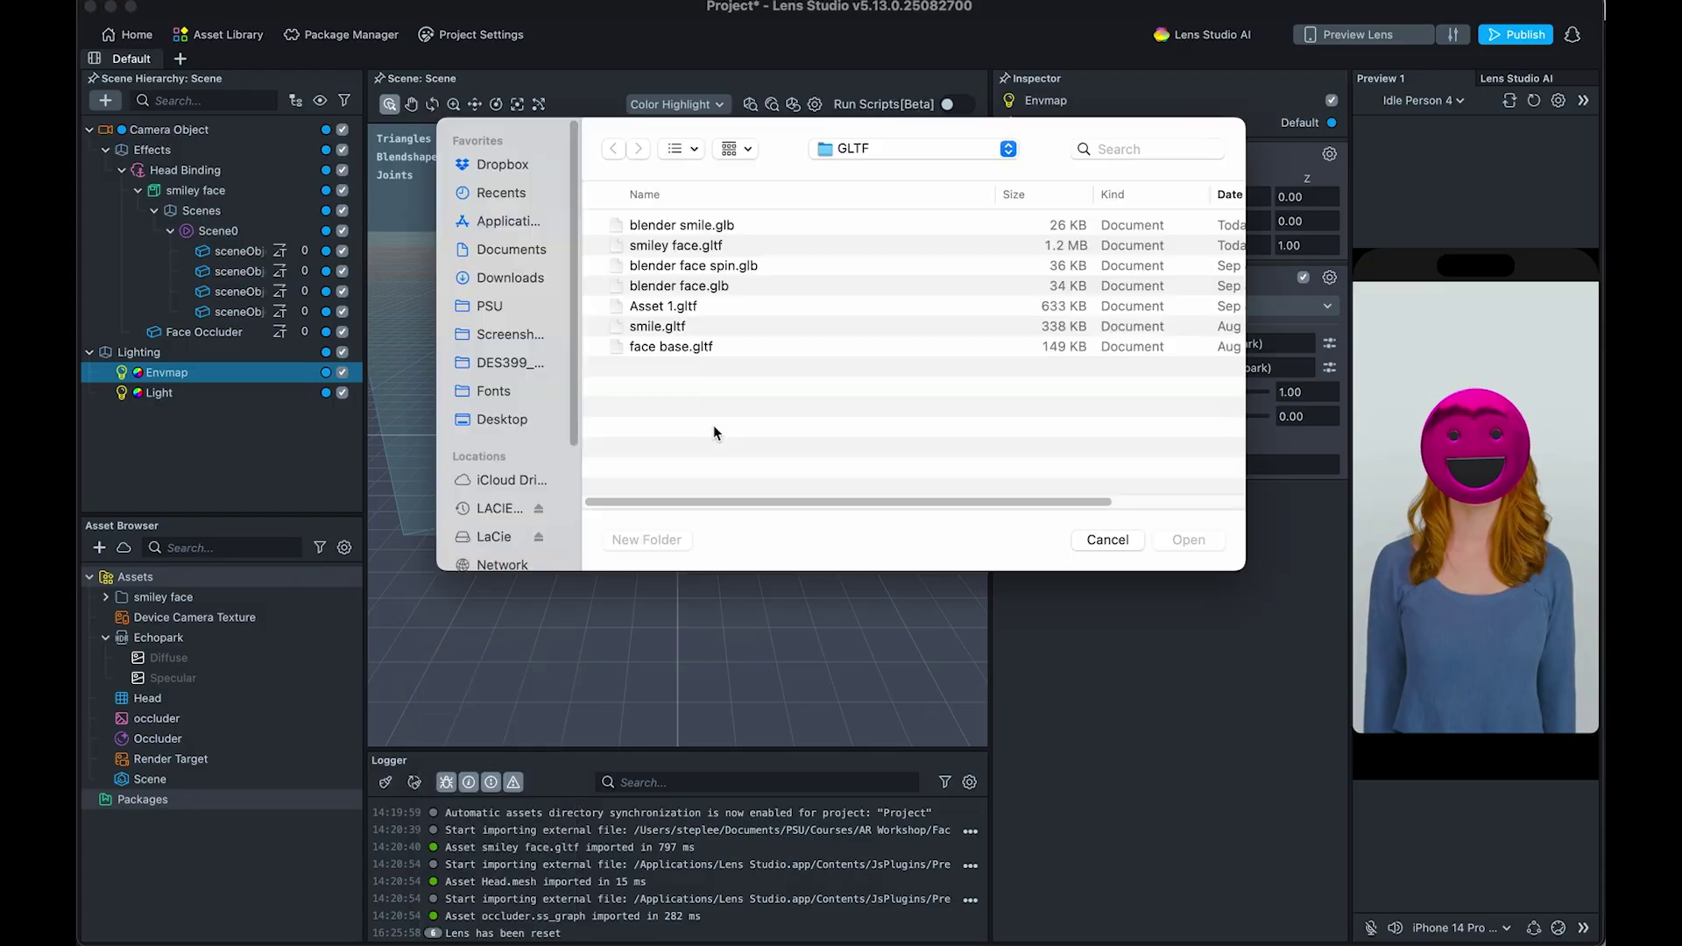
click(726, 227)
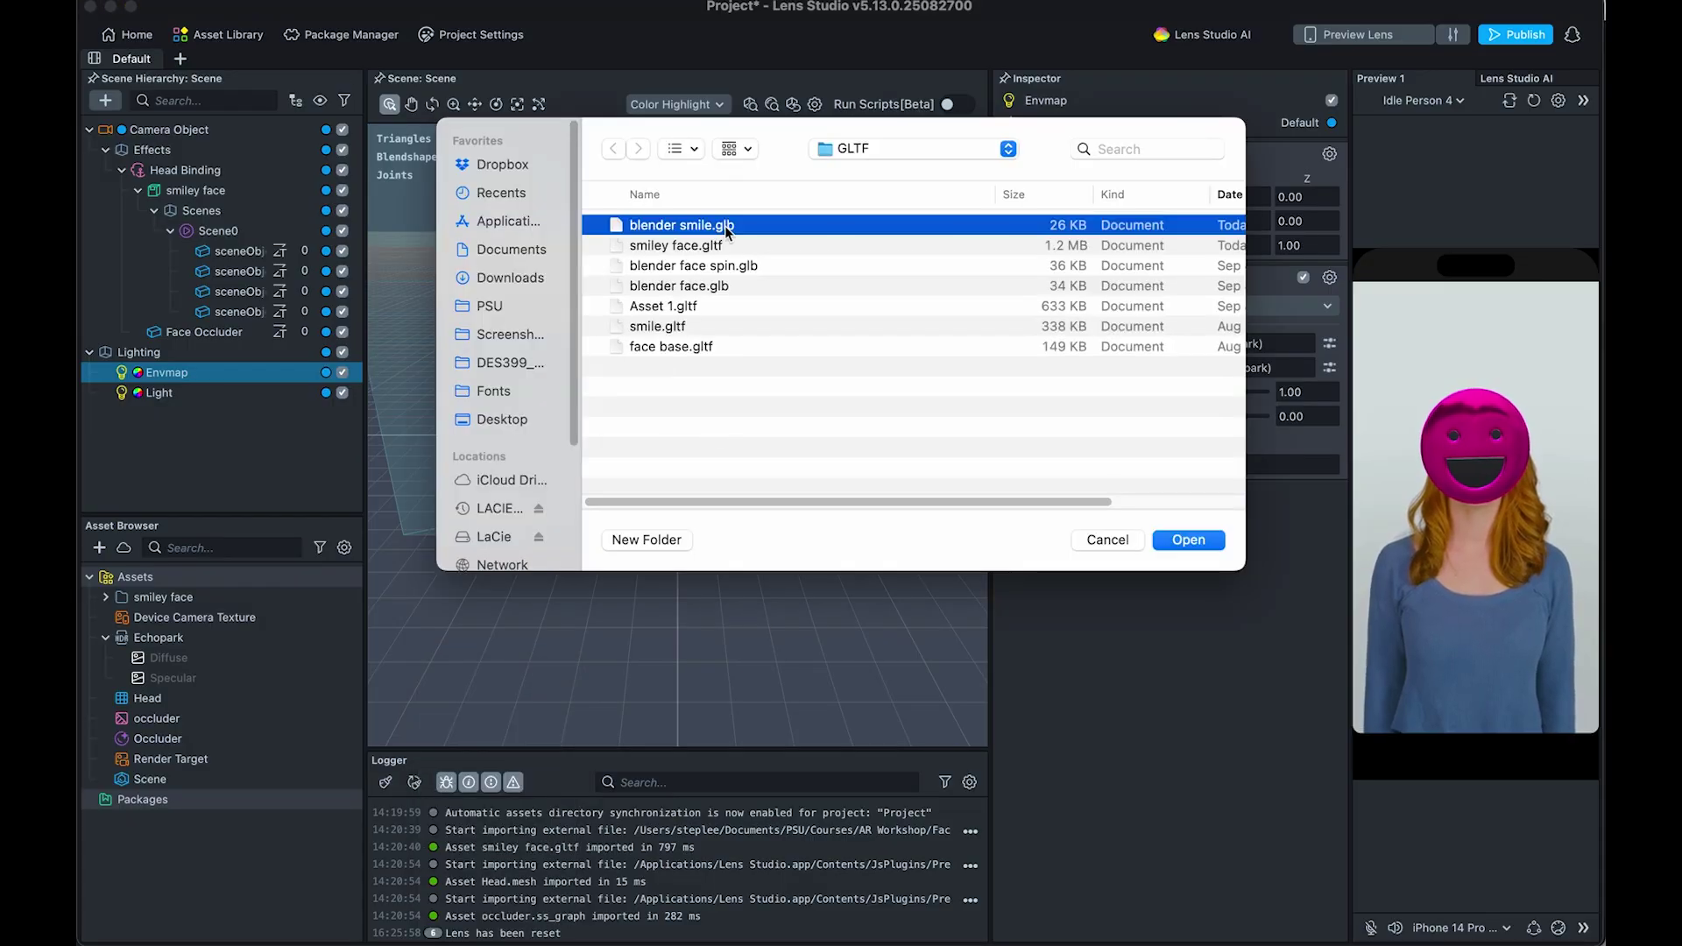
key(Return)
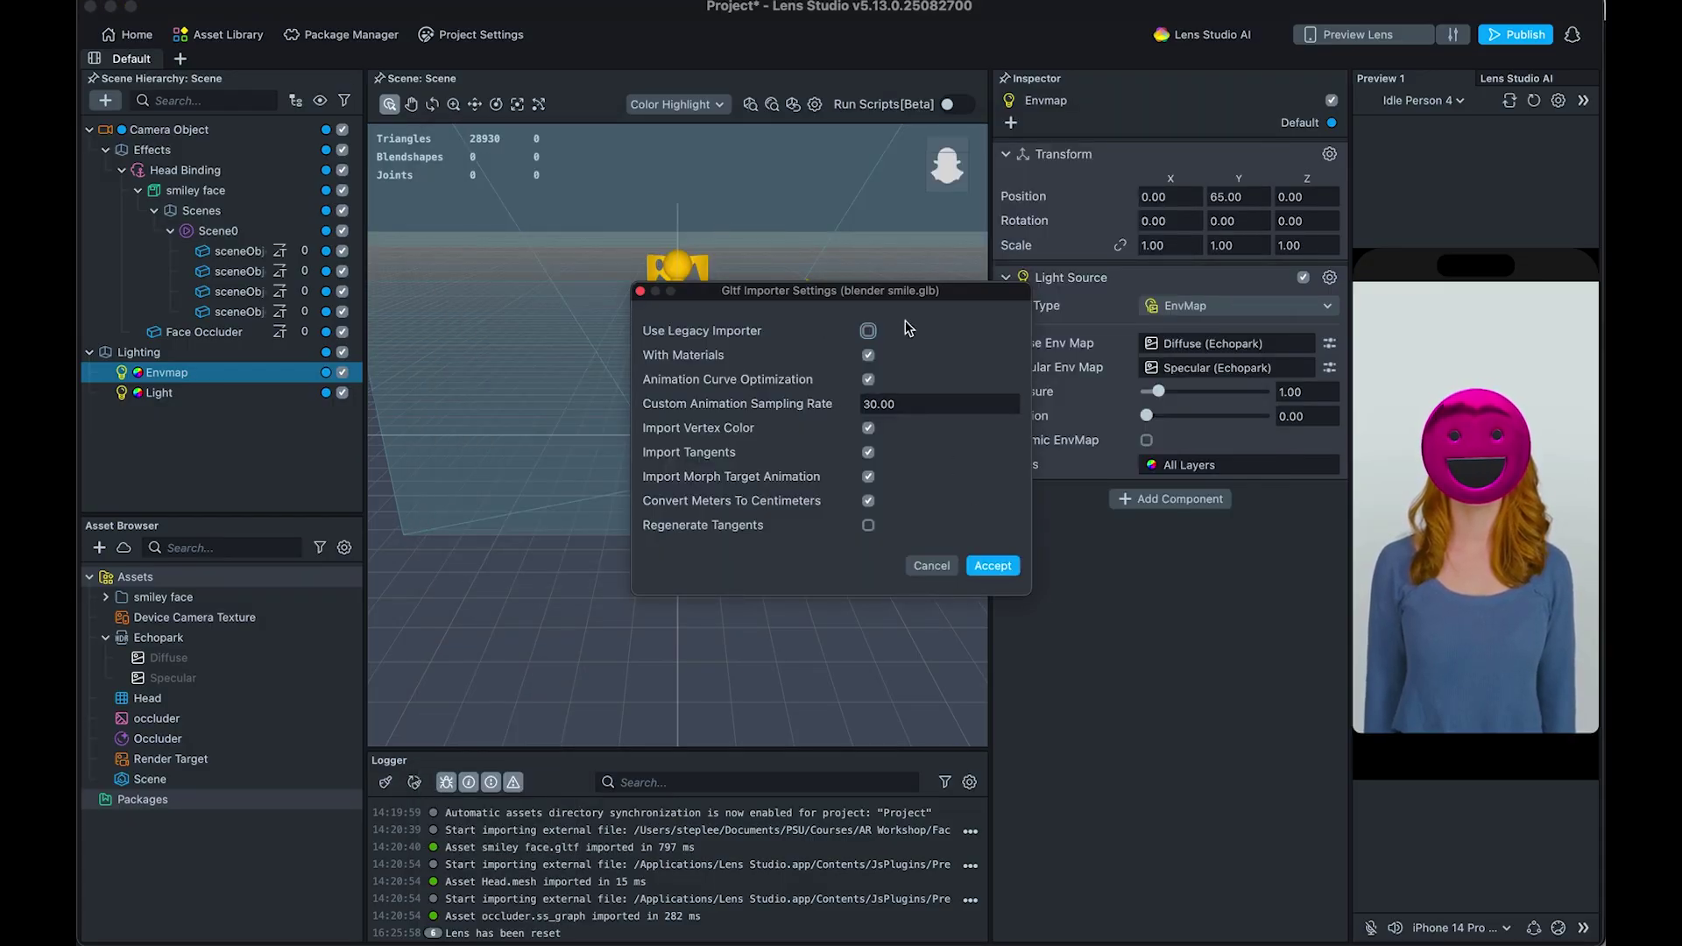
click(992, 567)
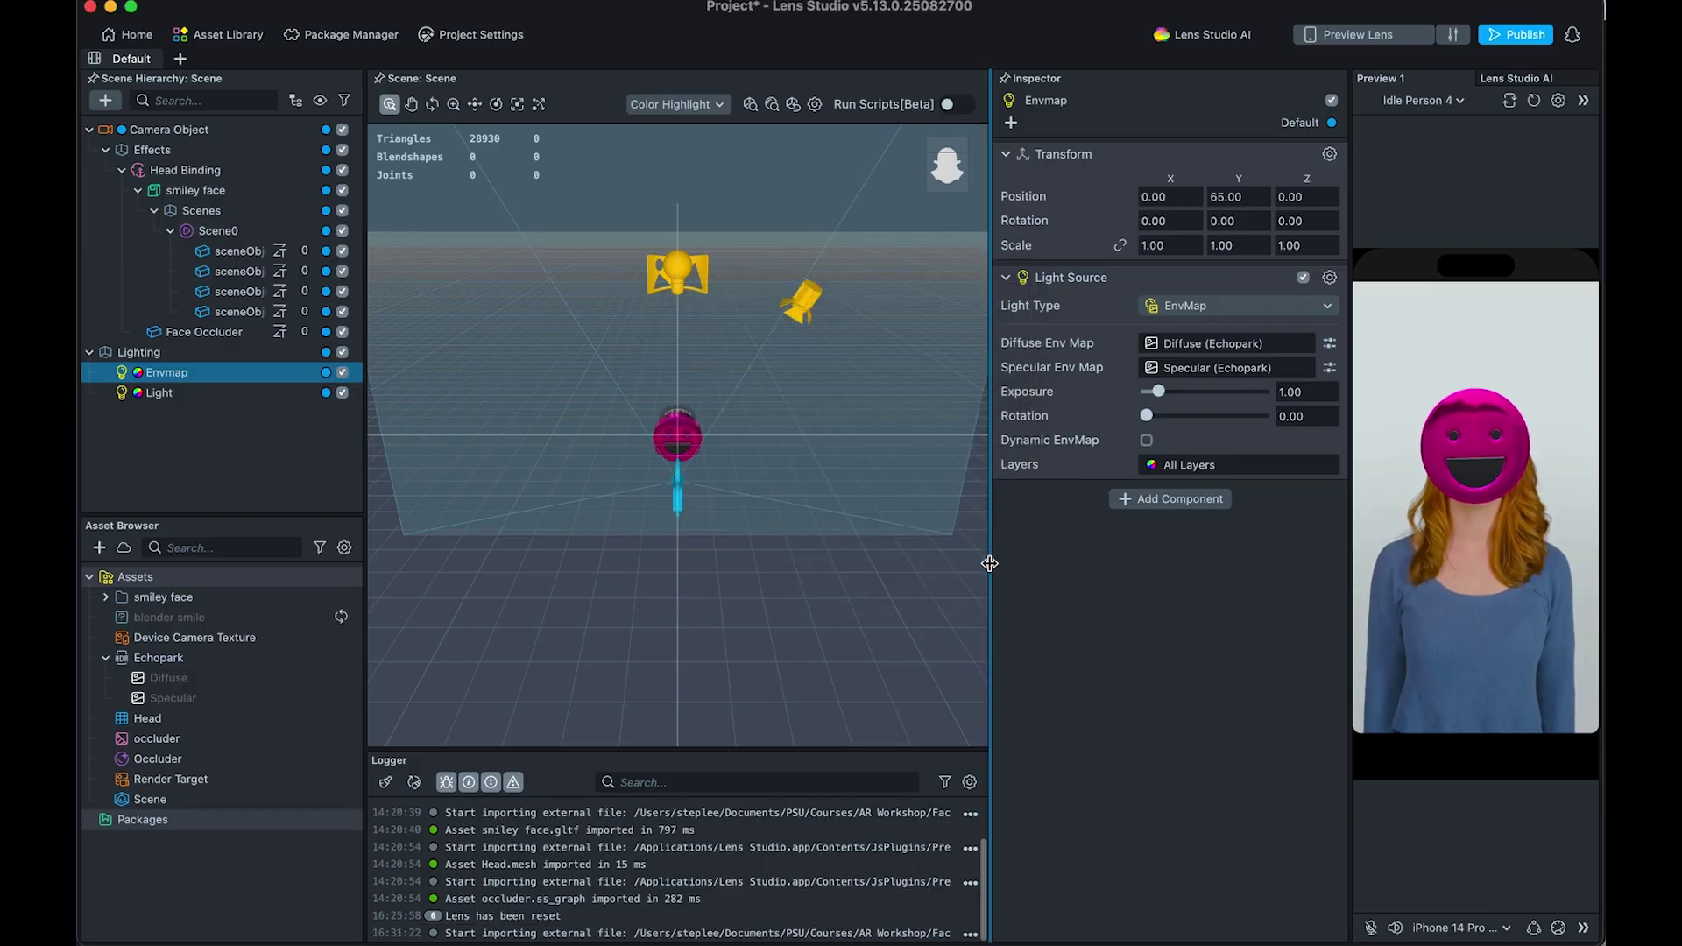
Step: Add the imported blender smile asset under Head Binding and disable the smiley face object
click(106, 618)
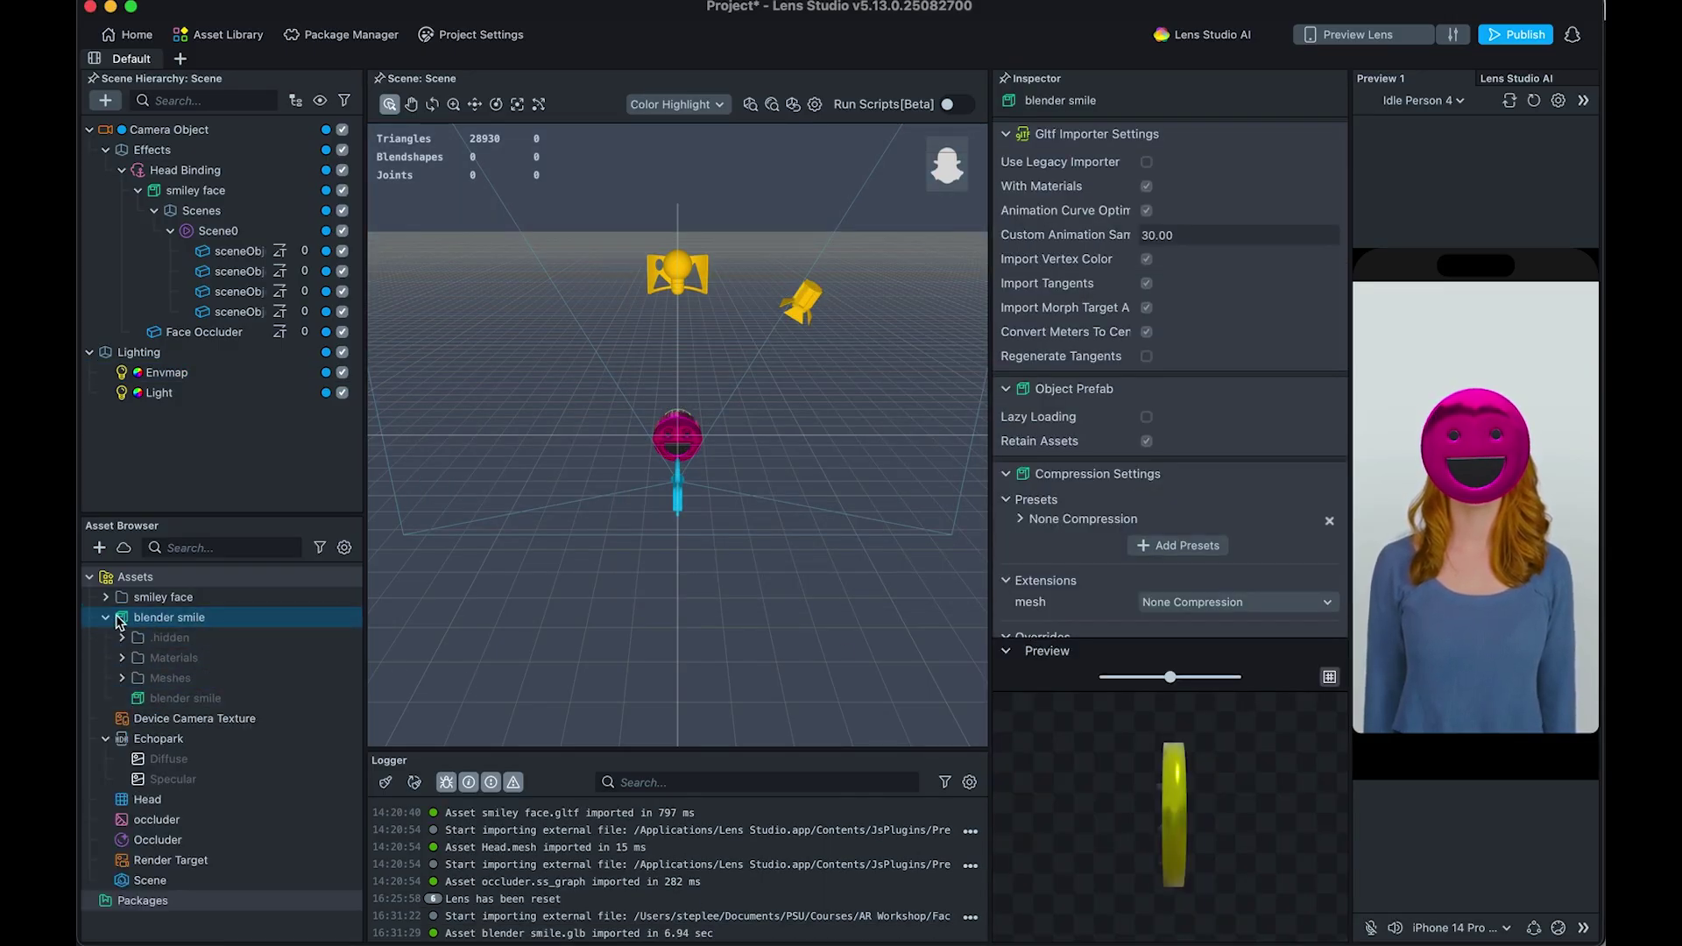
drag(127, 618, 205, 195)
click(210, 215)
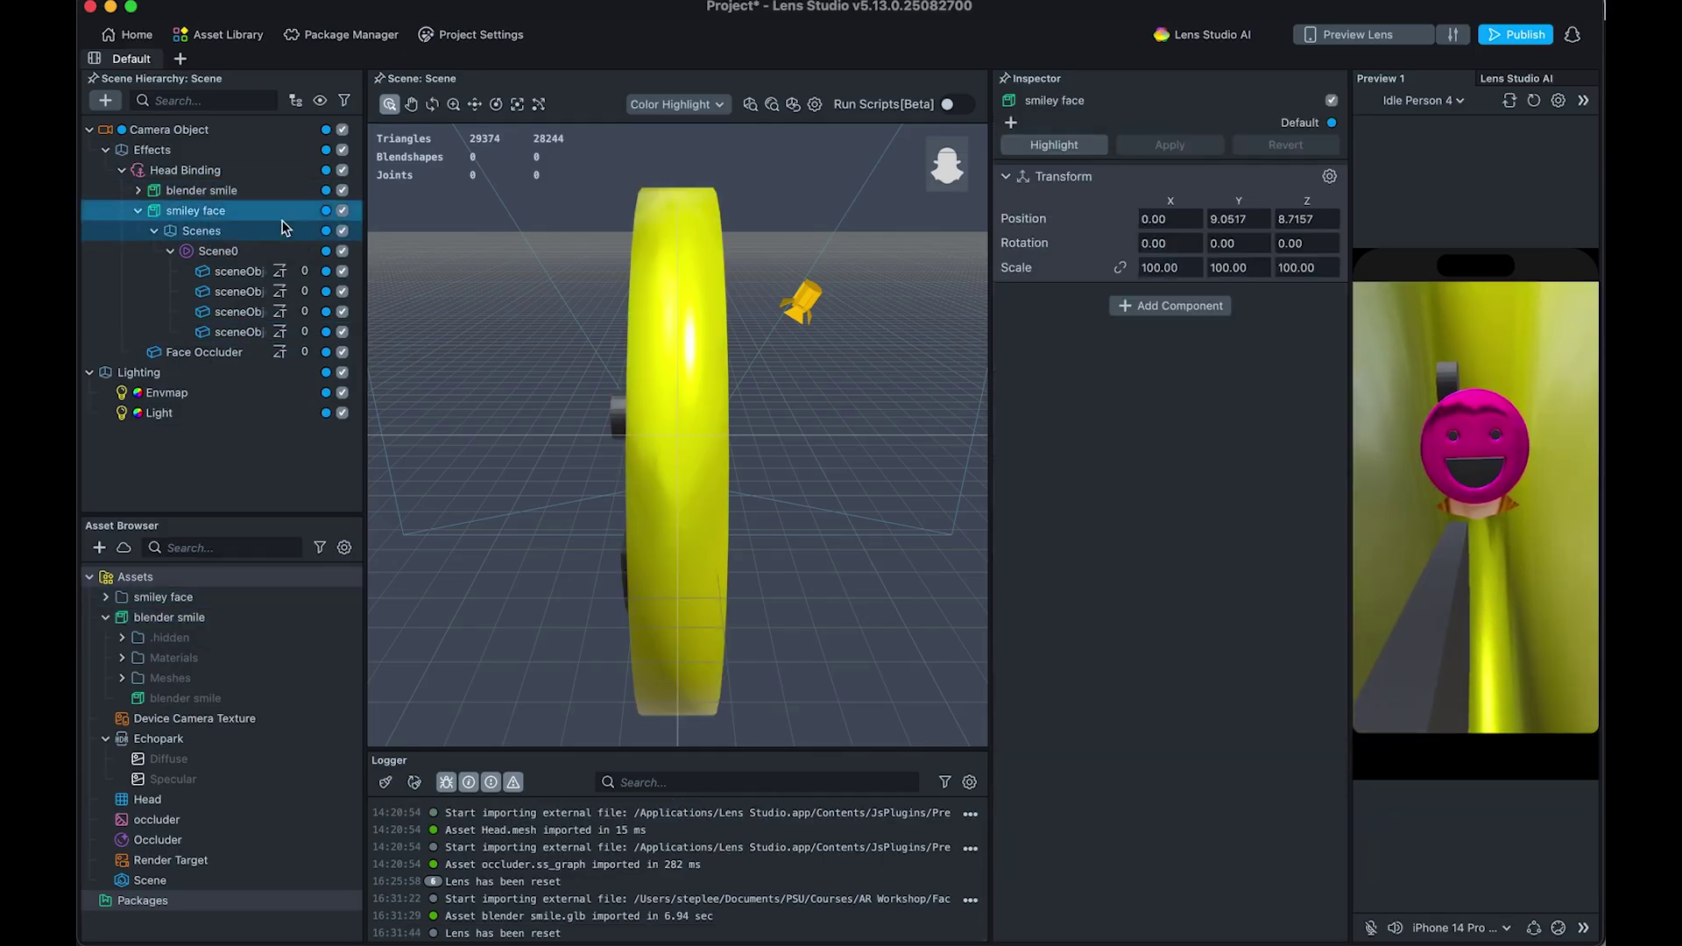
click(341, 210)
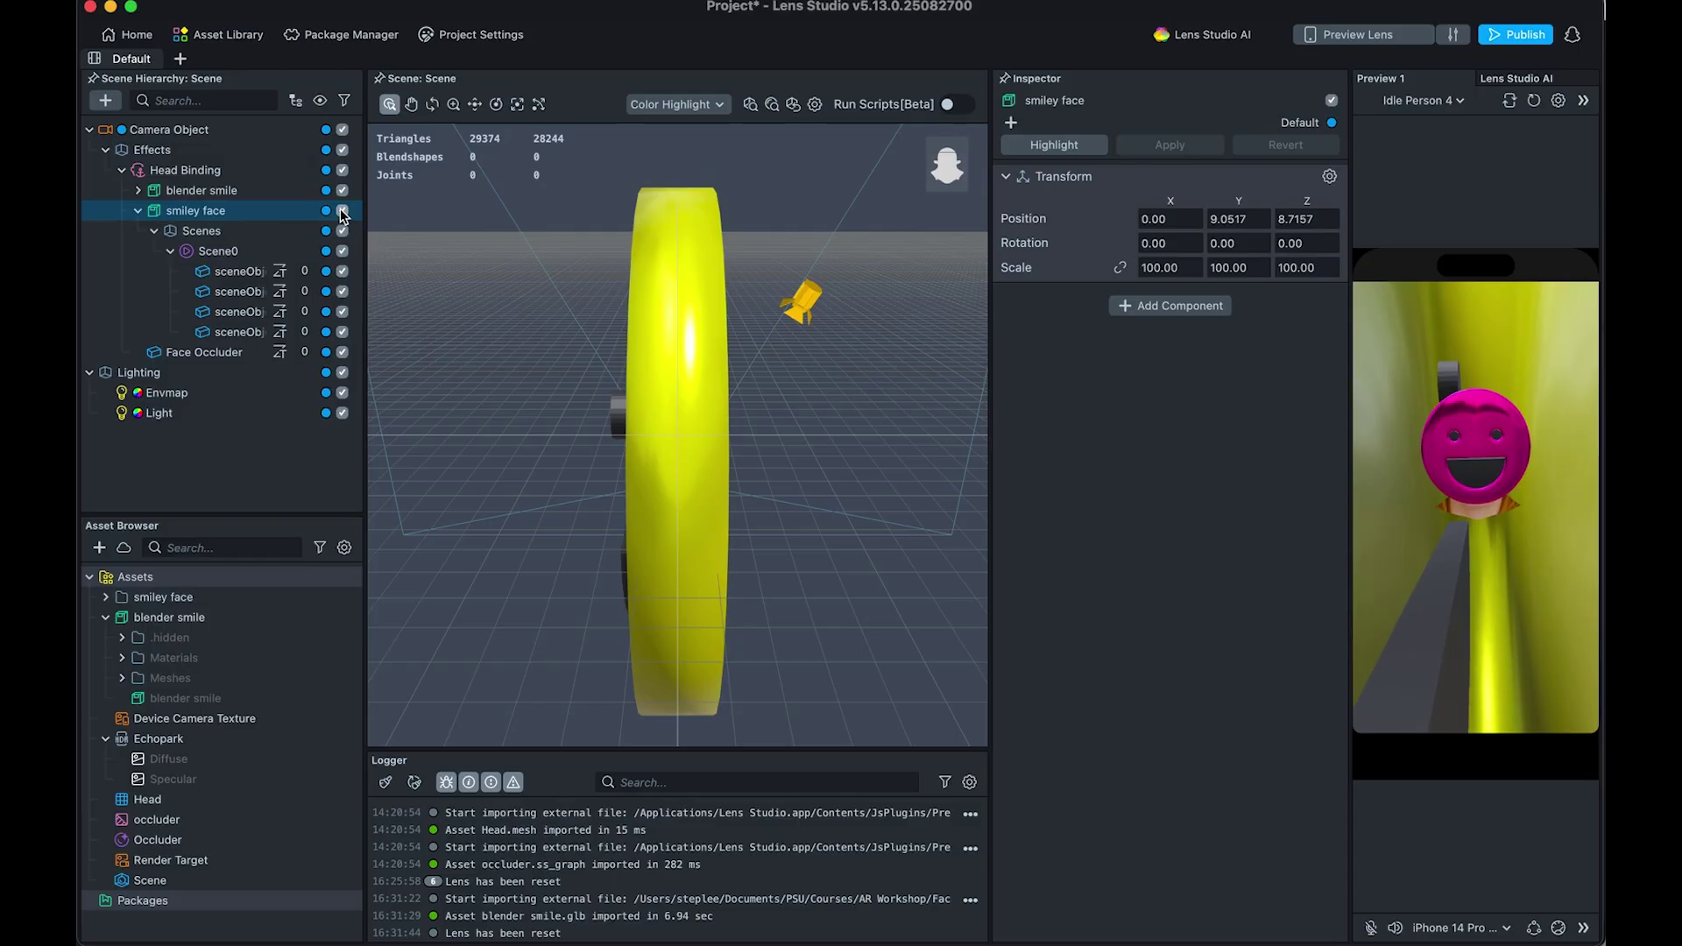
Step: Try setting the Z rotation of blender smile's face mesh to 0, and undo it
click(219, 190)
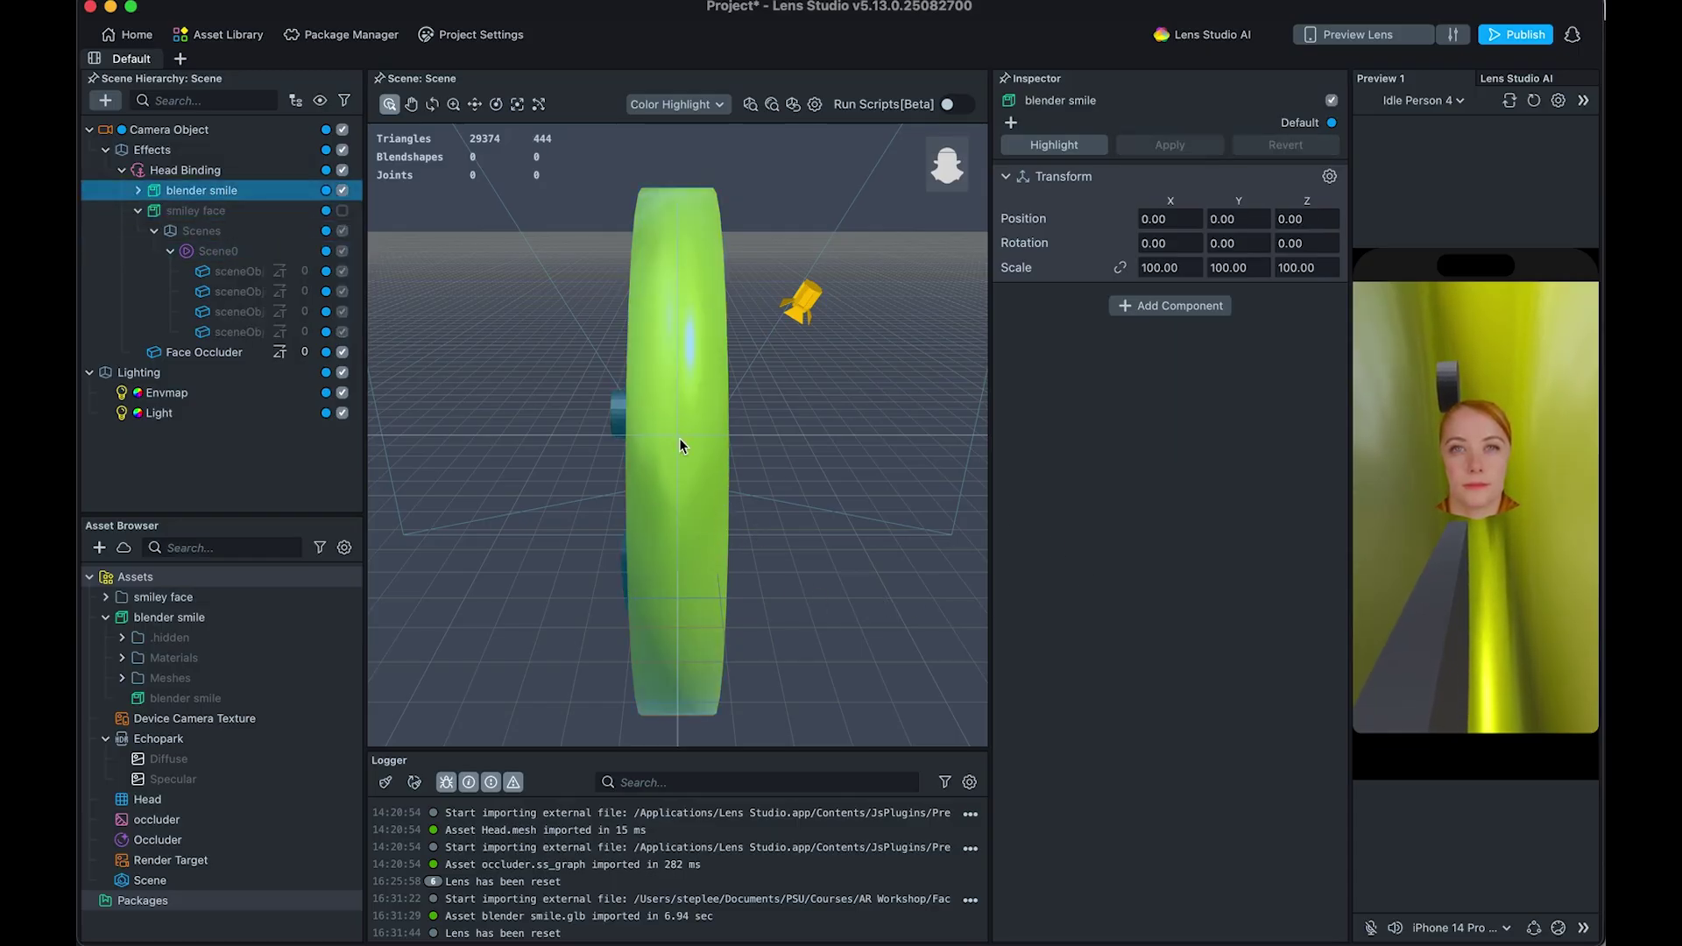
click(679, 484)
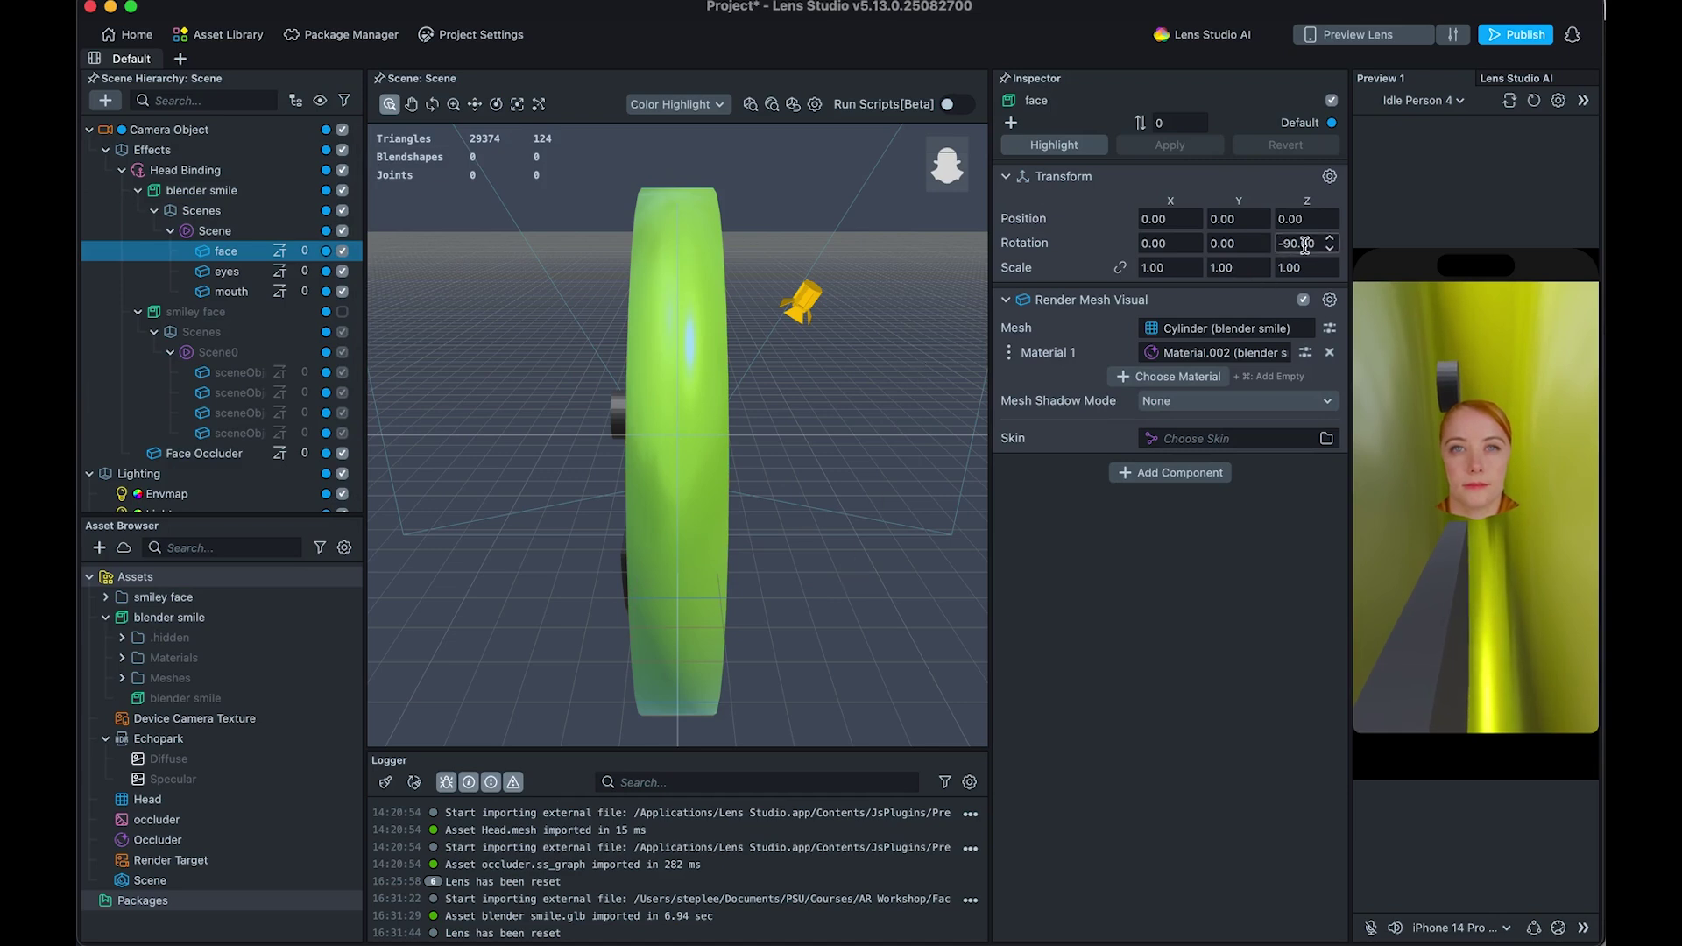
double_click(1306, 246)
text(0)
key(Return)
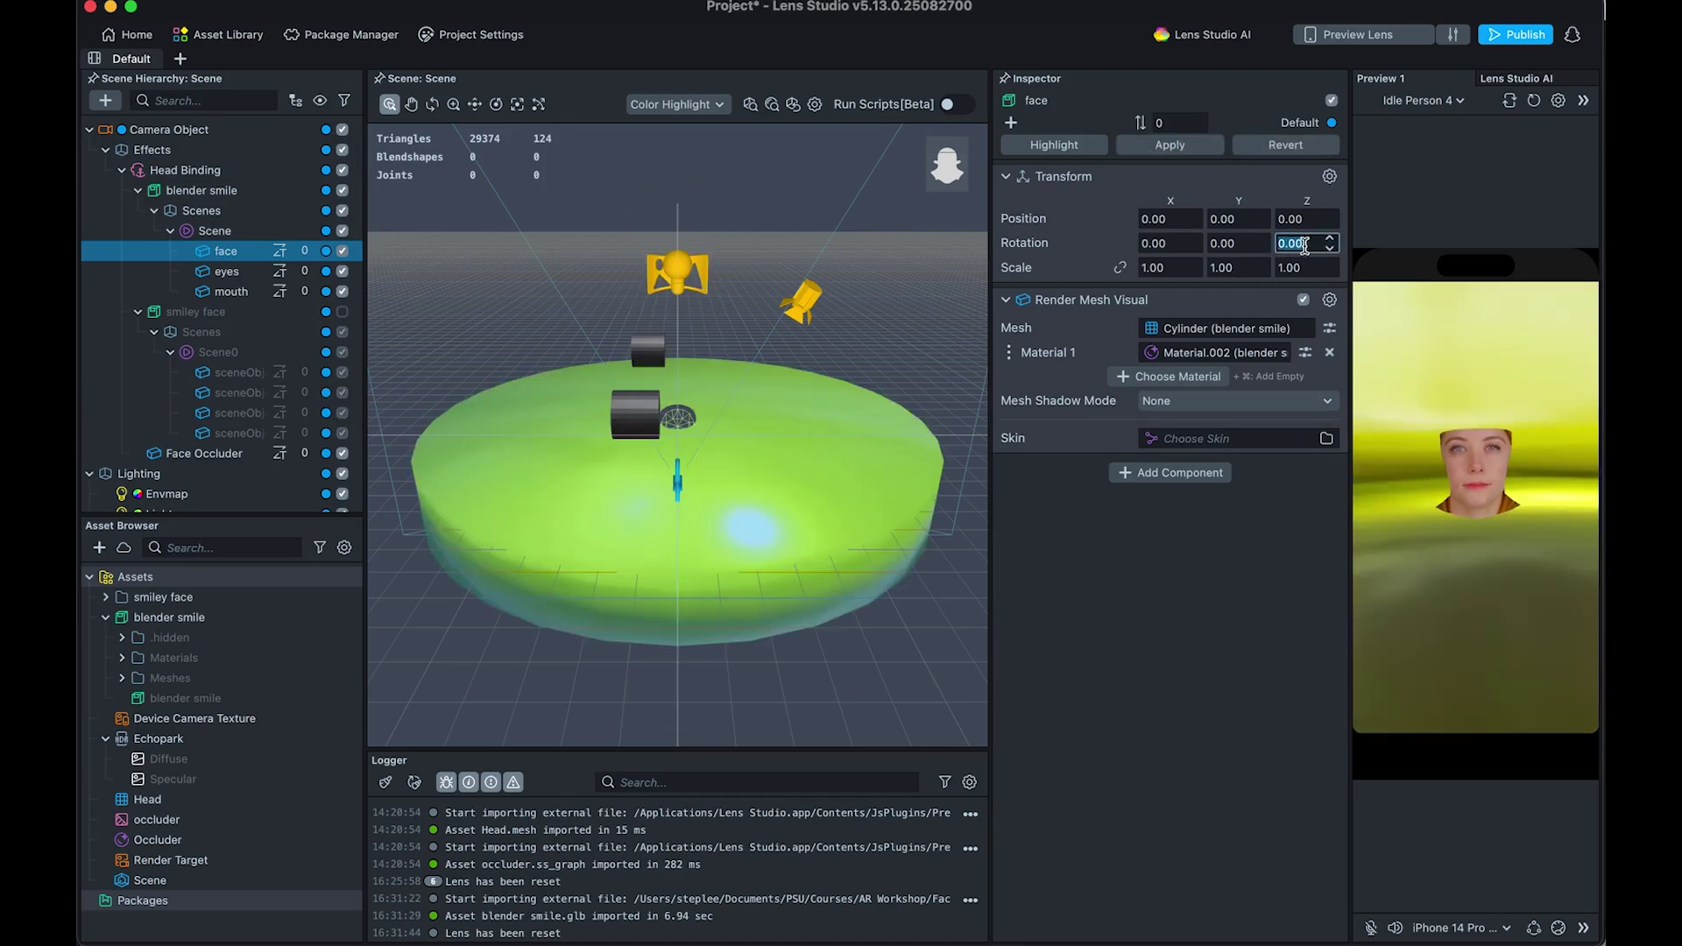
key(super+z)
Step: Try setting the face mesh's Y rotation to 90, and undo it
click(1245, 243)
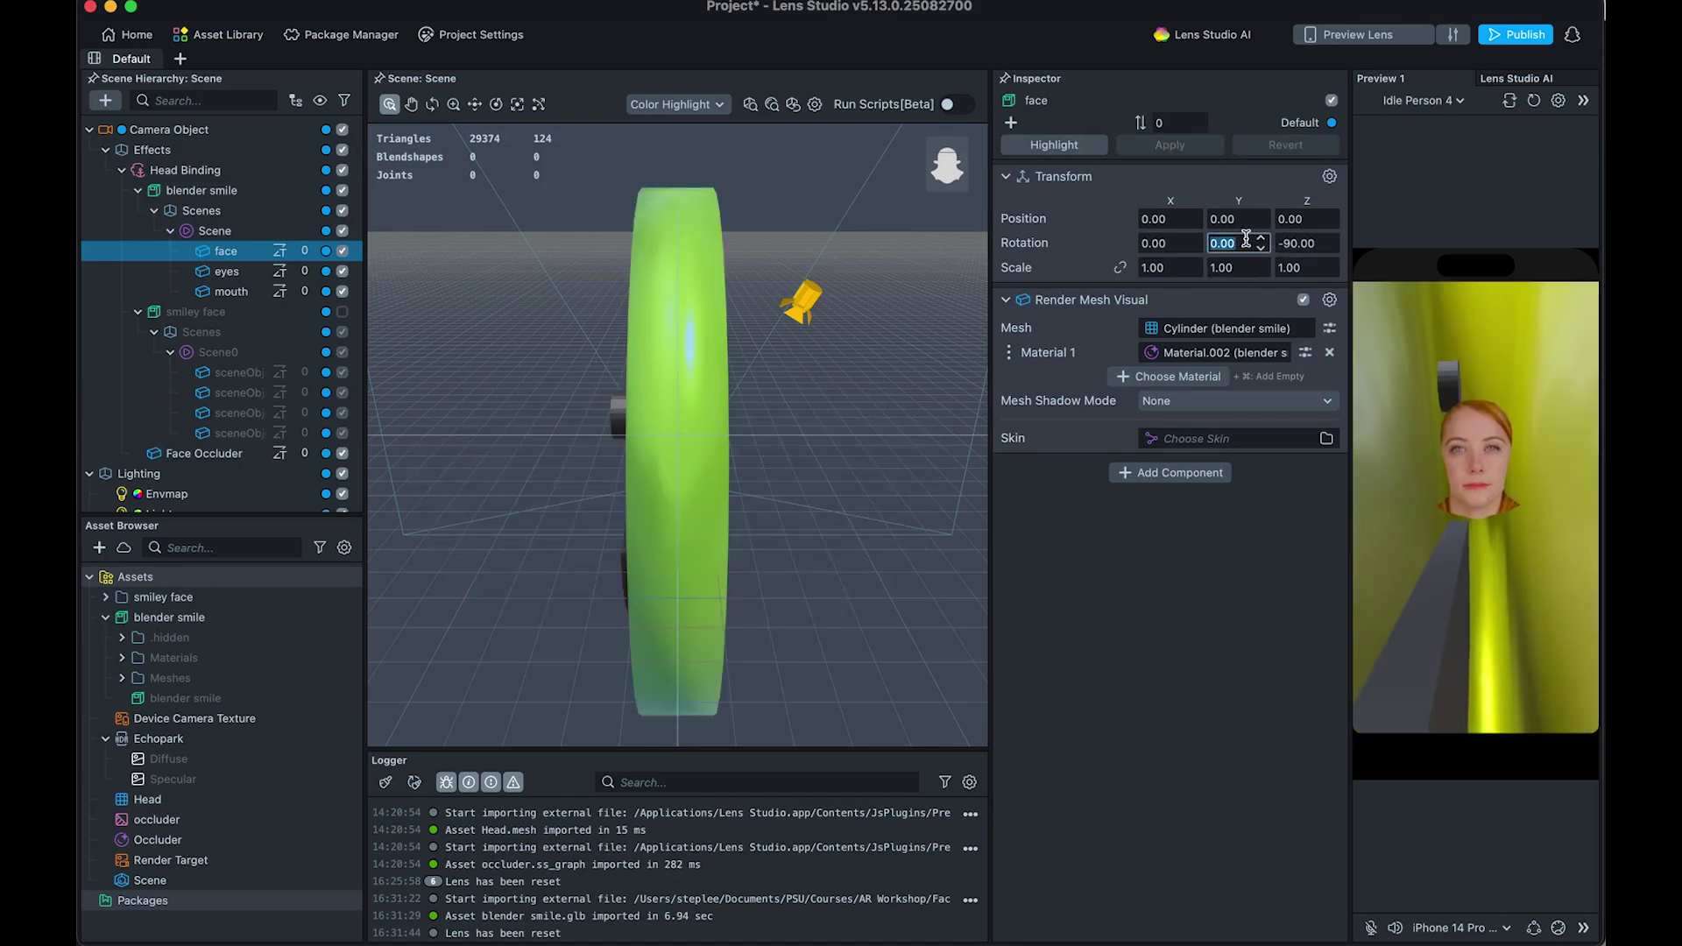
text(90)
key(Return)
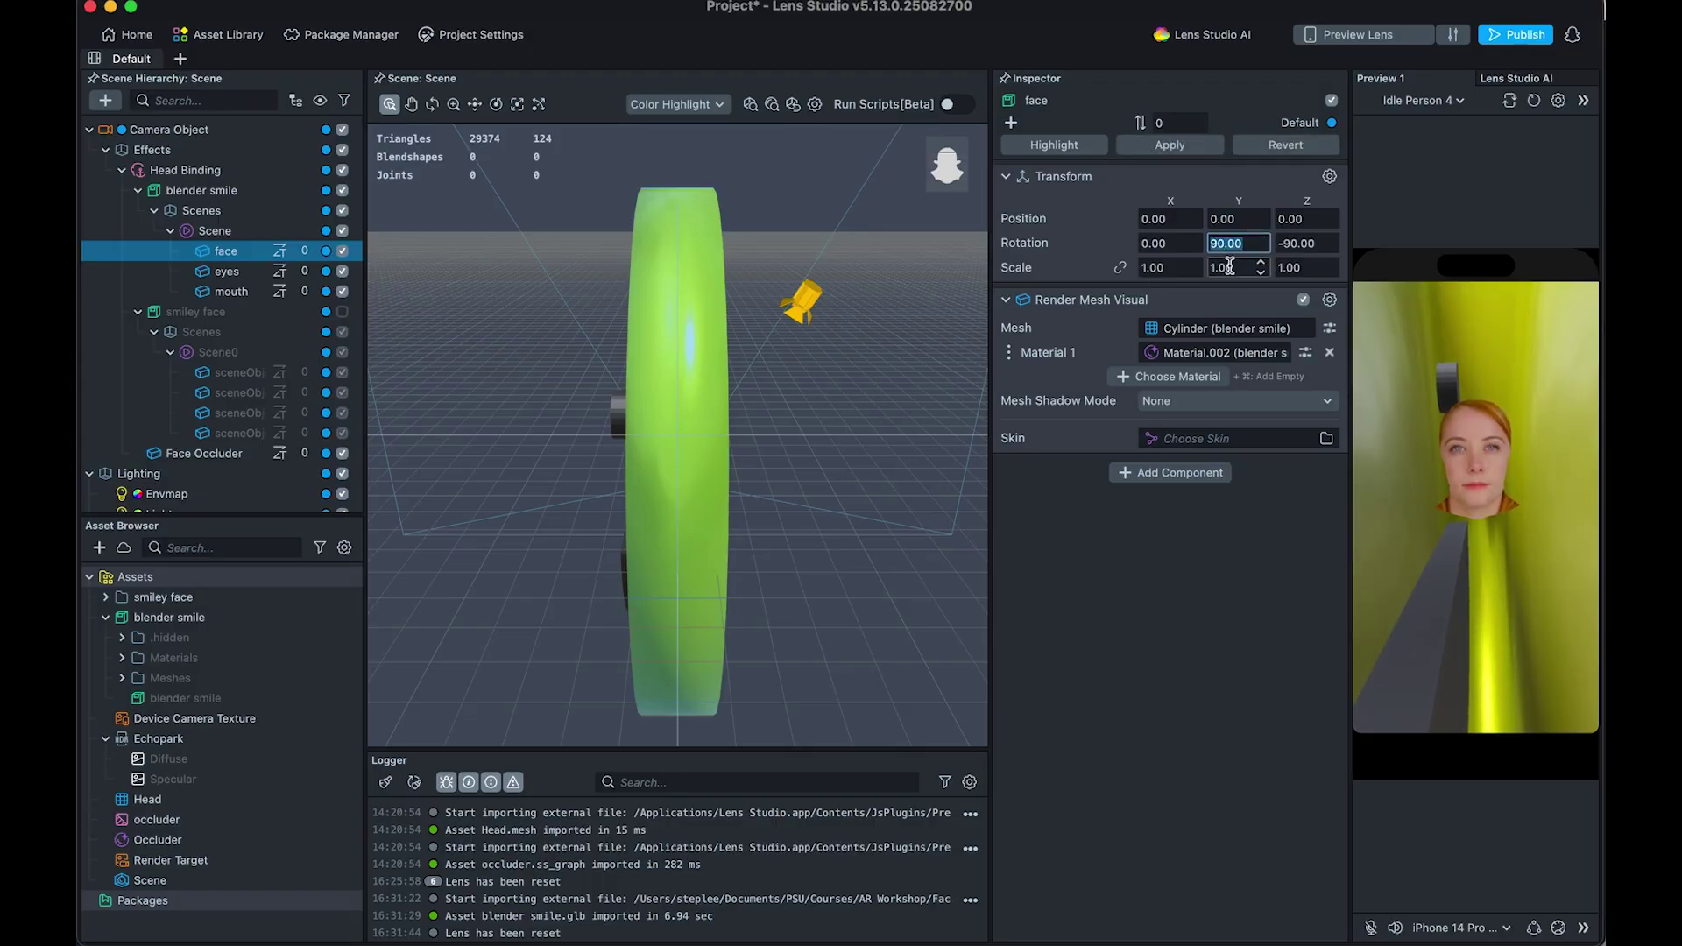
key(super+z)
Step: Try setting the X rotation to 90 on the face mesh alone, and select the eyes mesh
double_click(1164, 245)
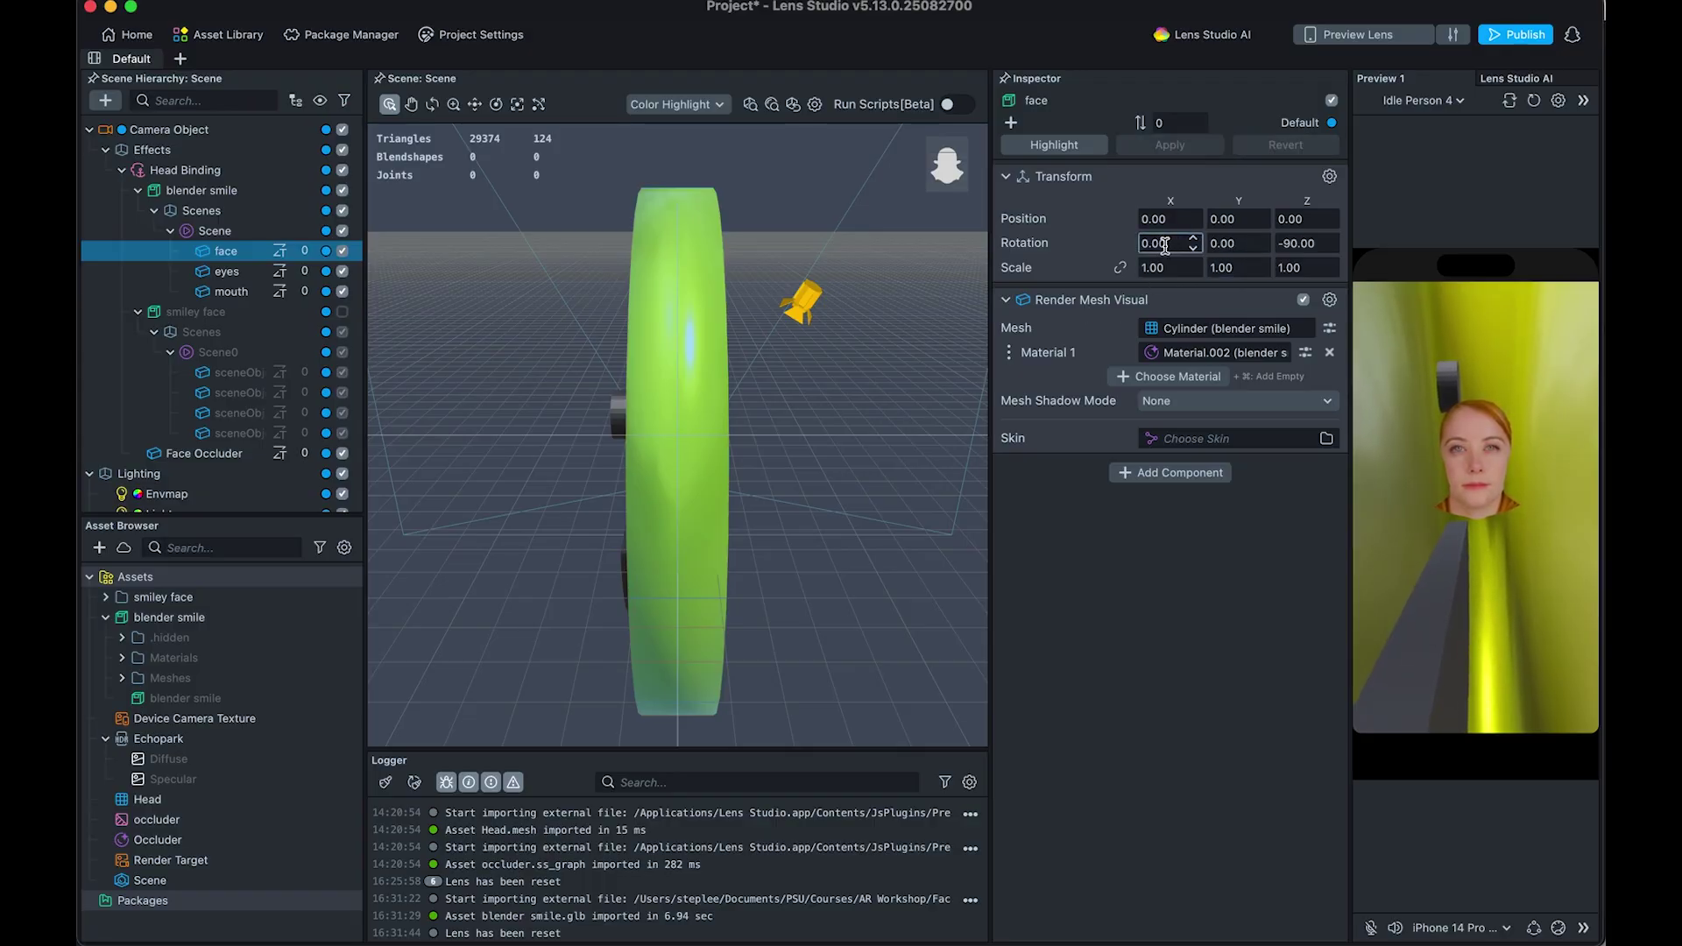
text(90)
key(Return)
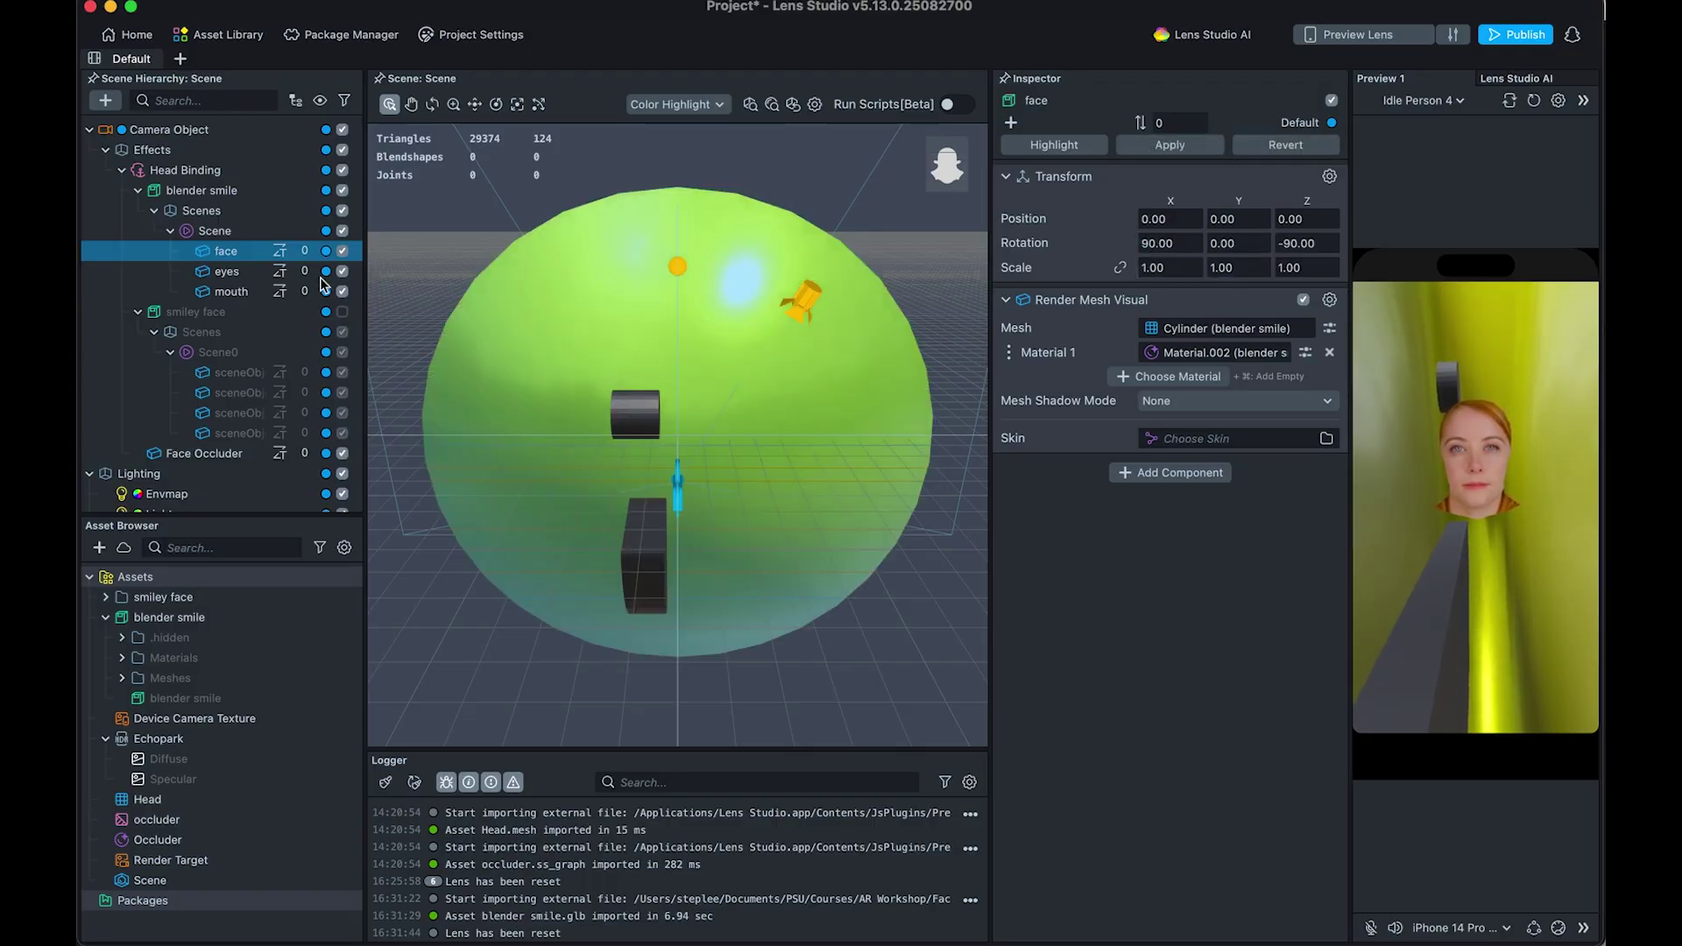
click(230, 273)
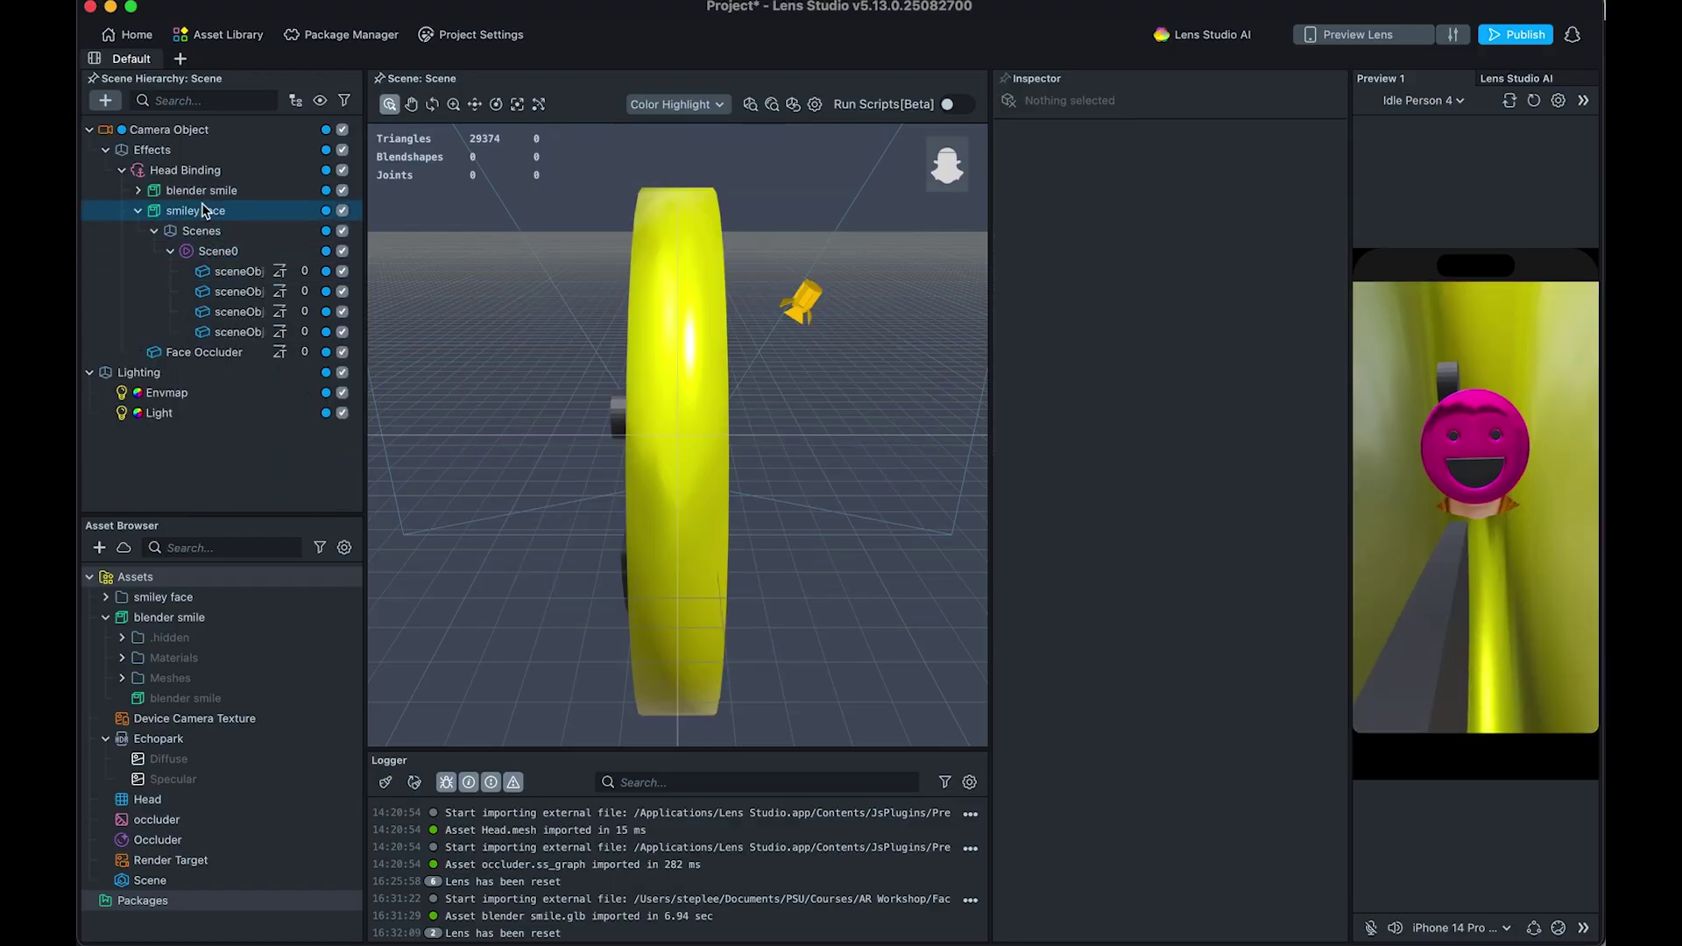
Step: Disable the smiley face object again and select the whole blender smile object
click(198, 213)
click(342, 210)
click(201, 190)
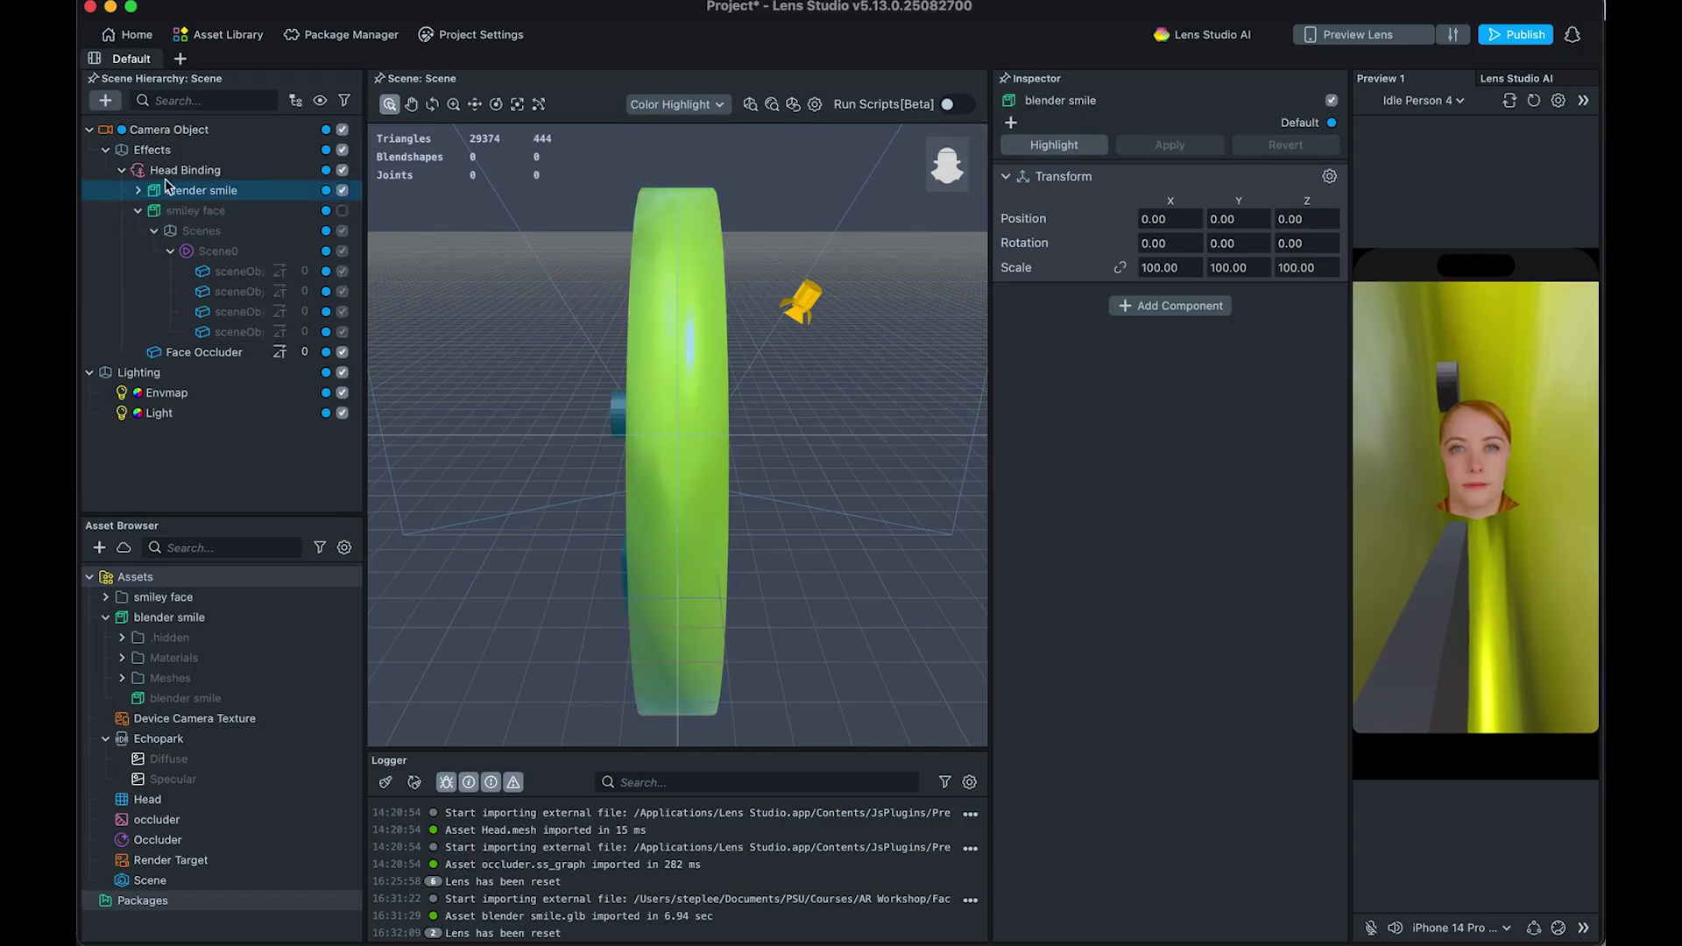
Step: Try a Z rotation of 90 on the whole blender smile object, and reset it to 0
click(1202, 255)
key(Tab)
key(Tab)
text(90)
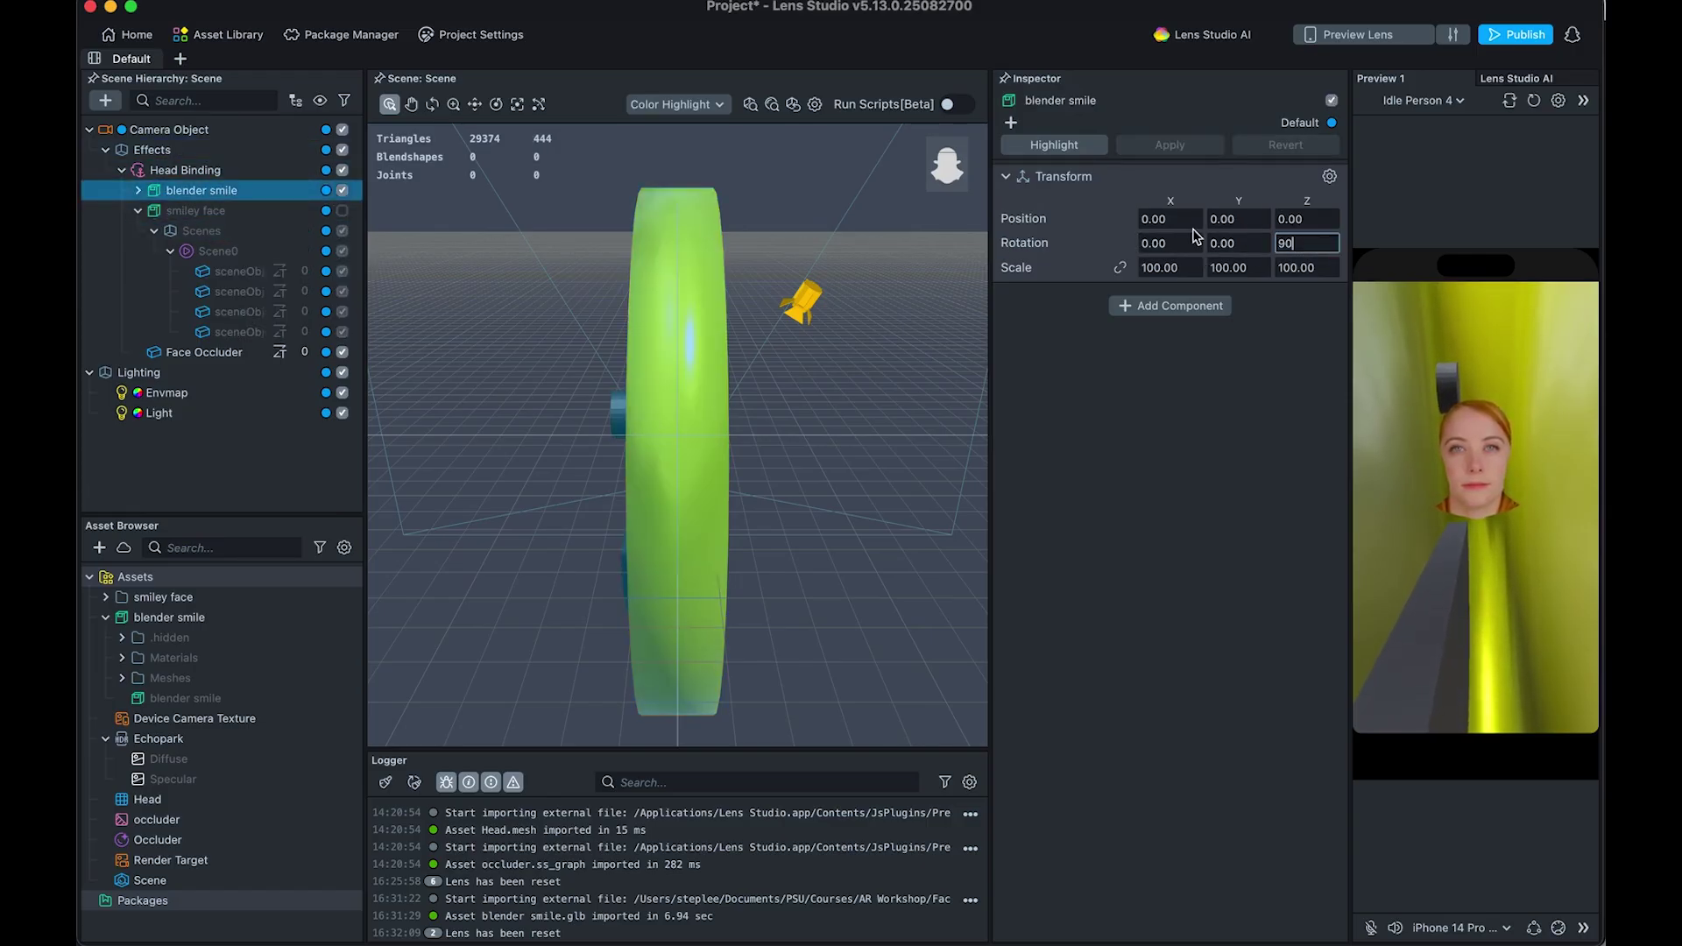
key(Return)
text(0)
key(Return)
Step: Set the blender smile object's Y rotation to 90 and scale it down uniformly to about 14.4
click(1233, 245)
text(90)
key(Return)
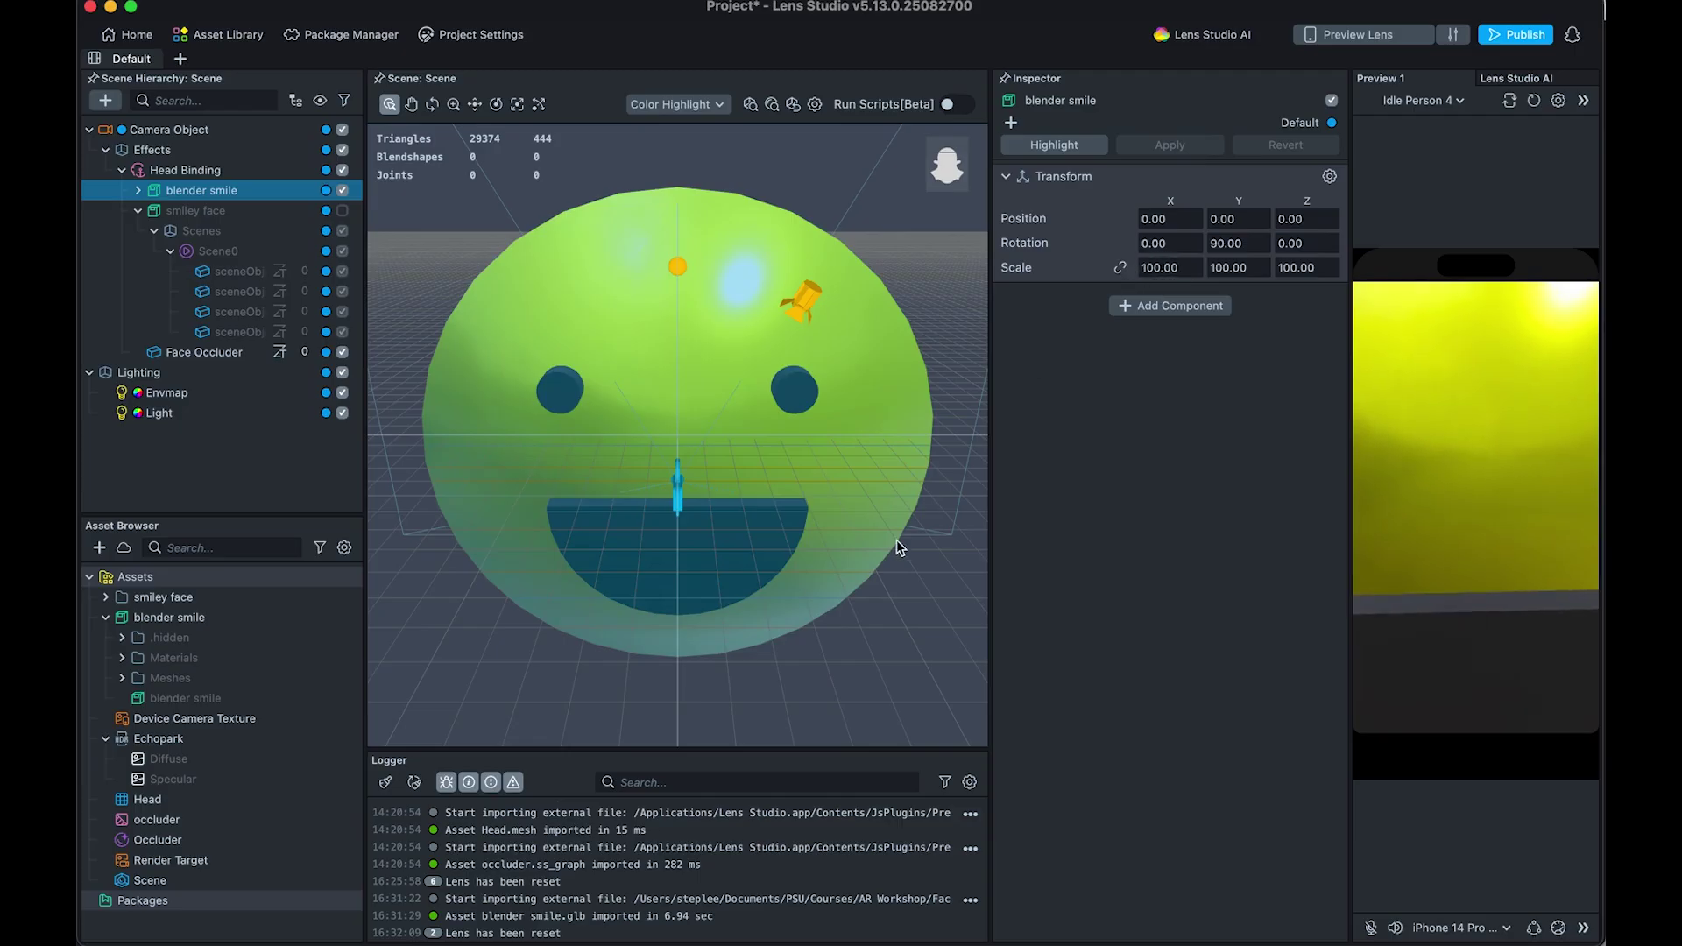
key(r)
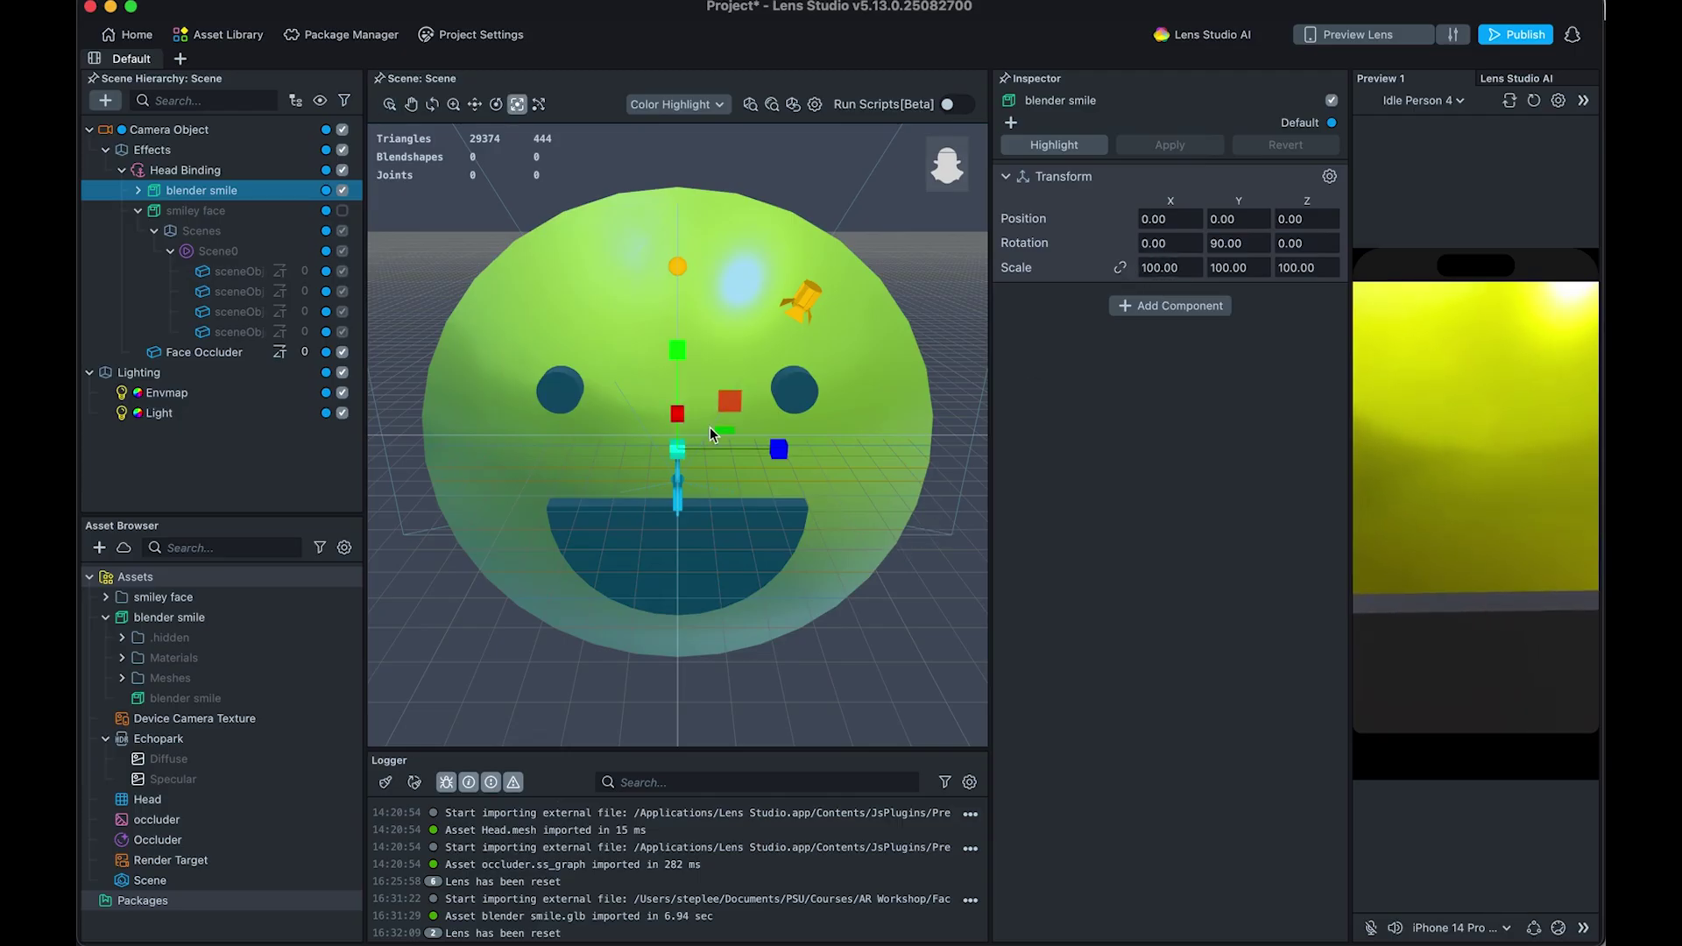
drag(679, 455, 540, 465)
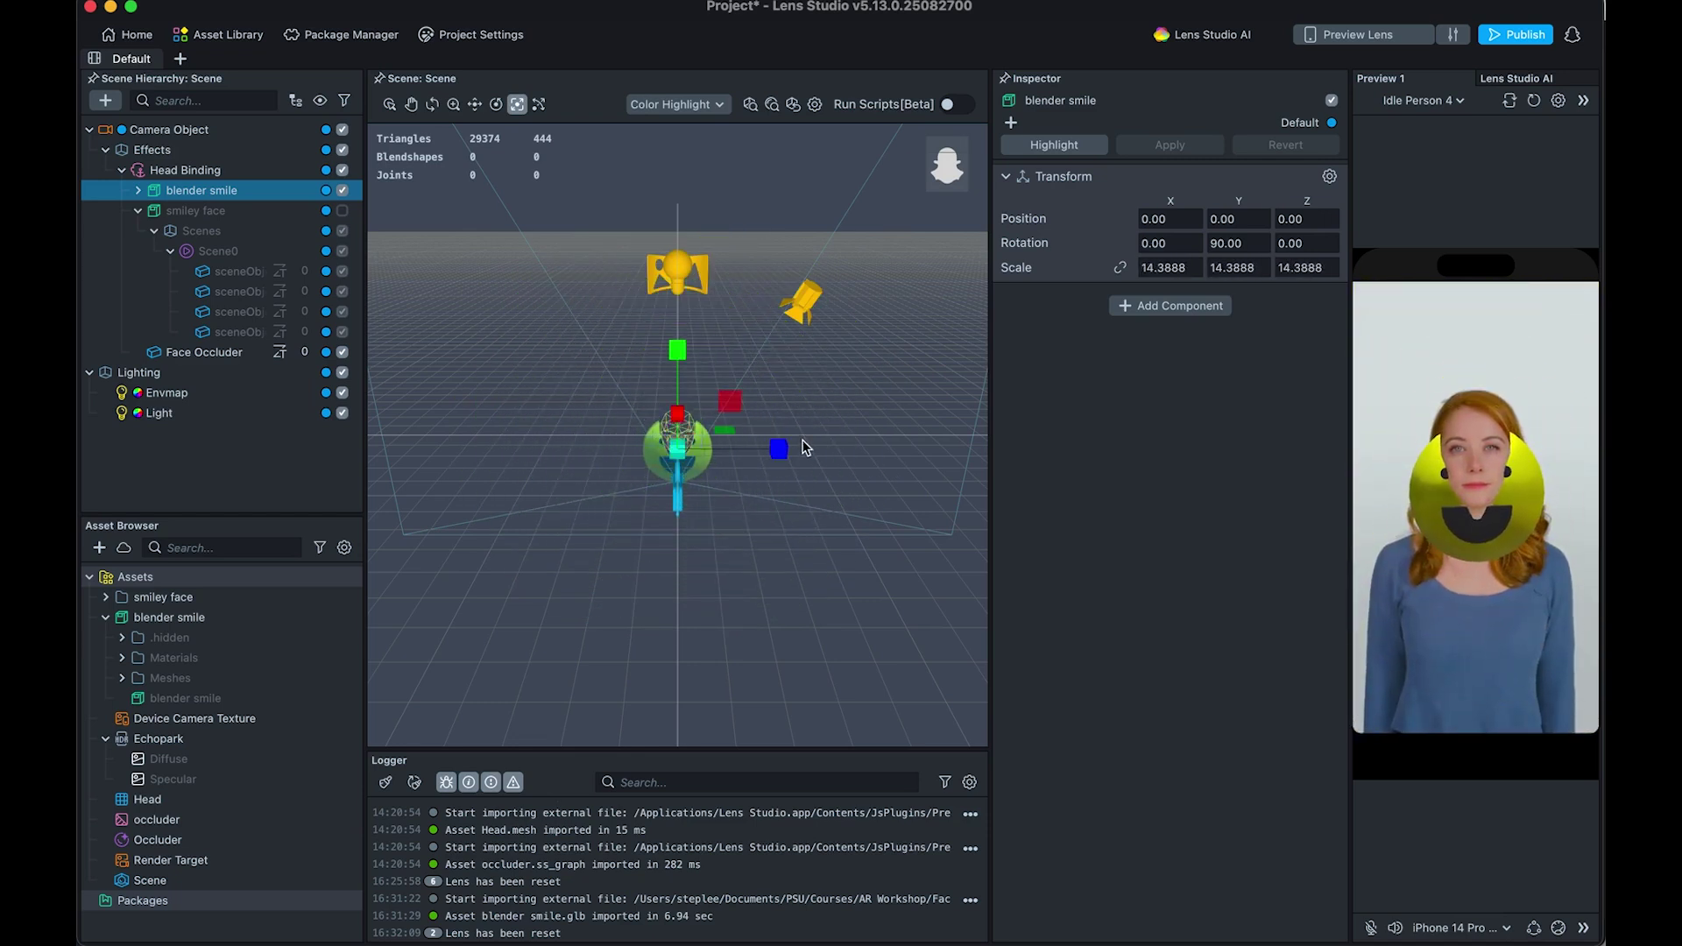
Step: Move the blender smile object forward and up over the head, to about Y 8.5 and Z 10.6
alt+drag(800, 518, 741, 526)
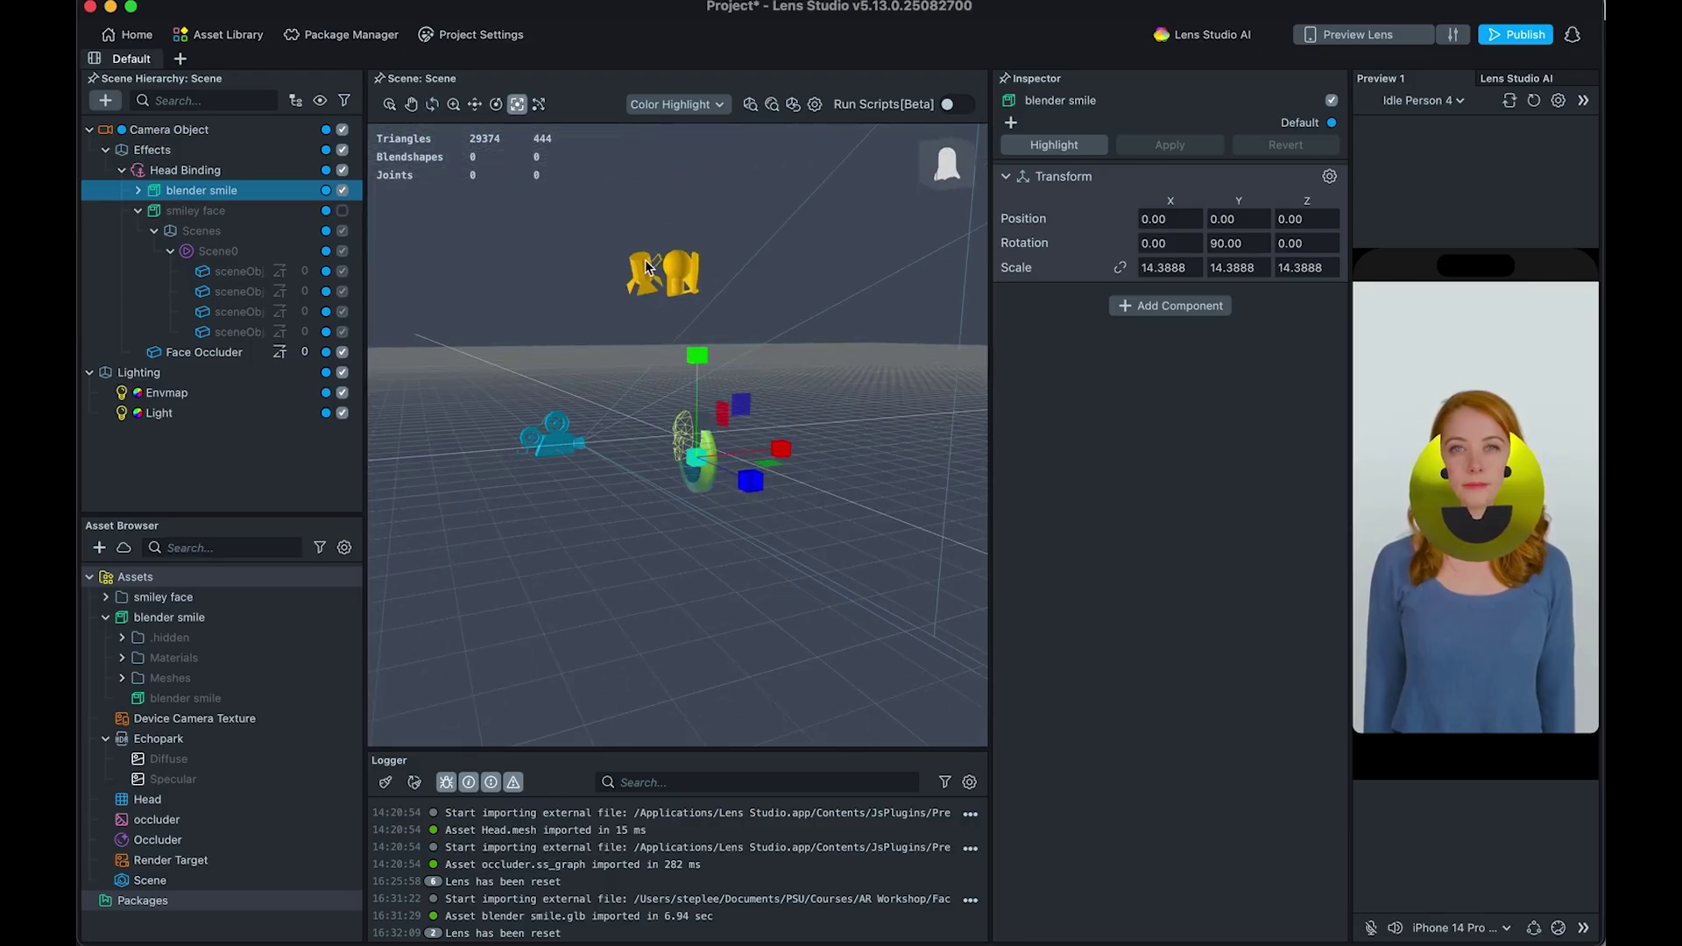
key(w)
drag(621, 474, 583, 470)
drag(695, 379, 702, 375)
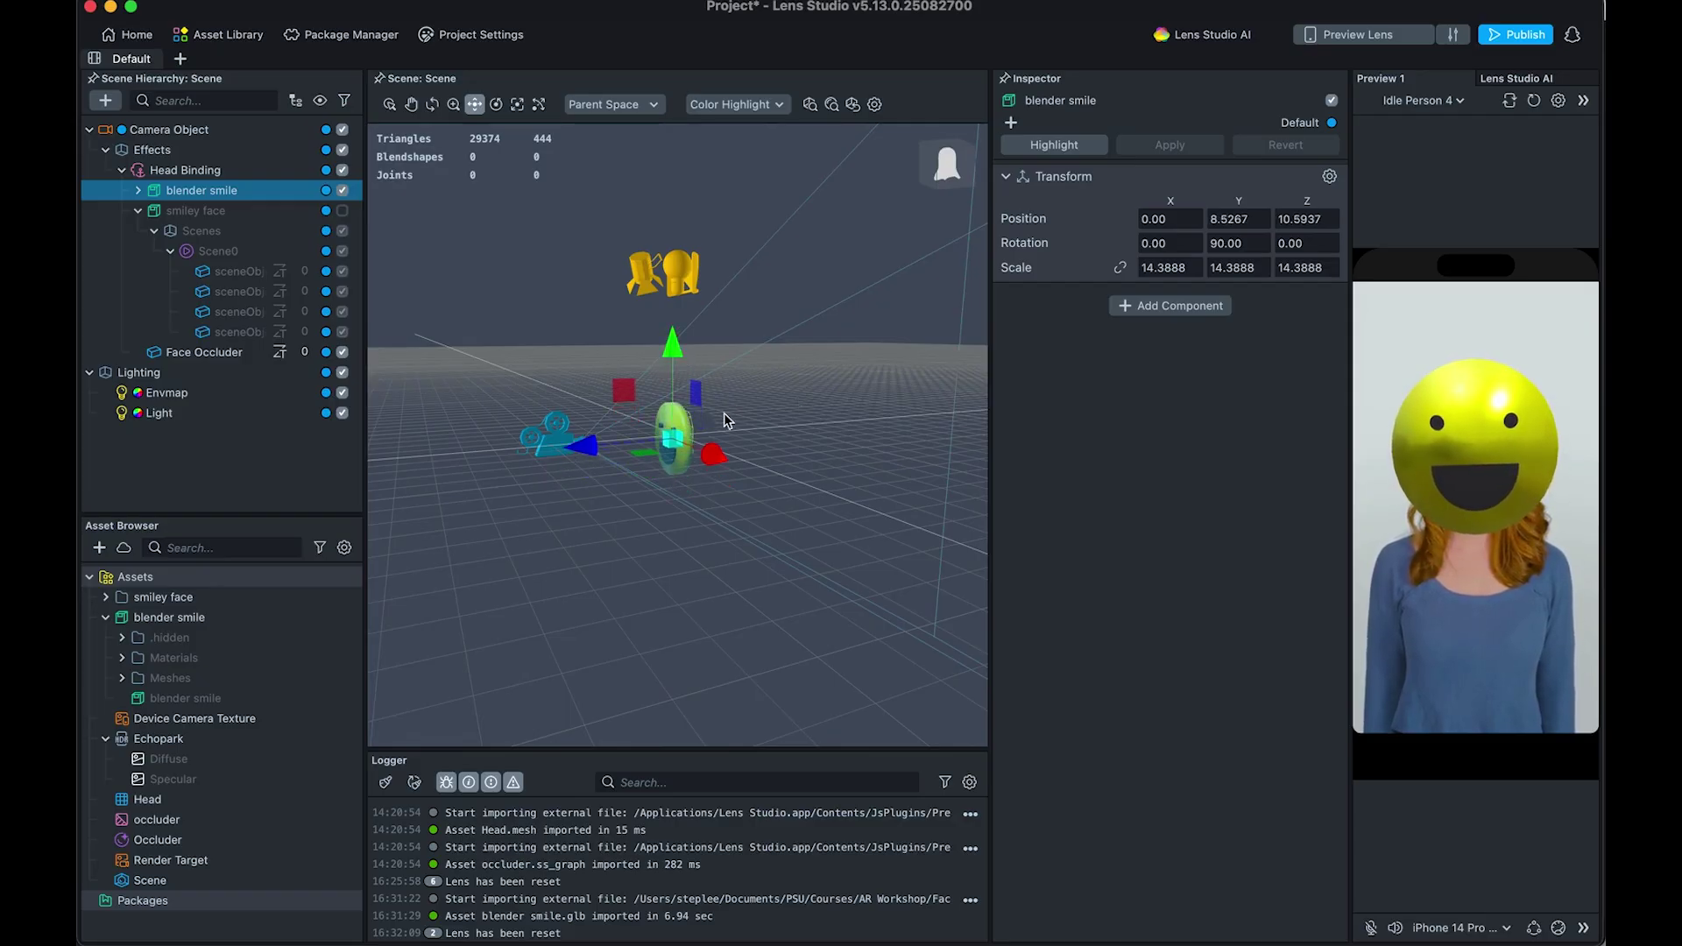
Step: Select blender smile's face mesh and frame it in the scene view
click(678, 457)
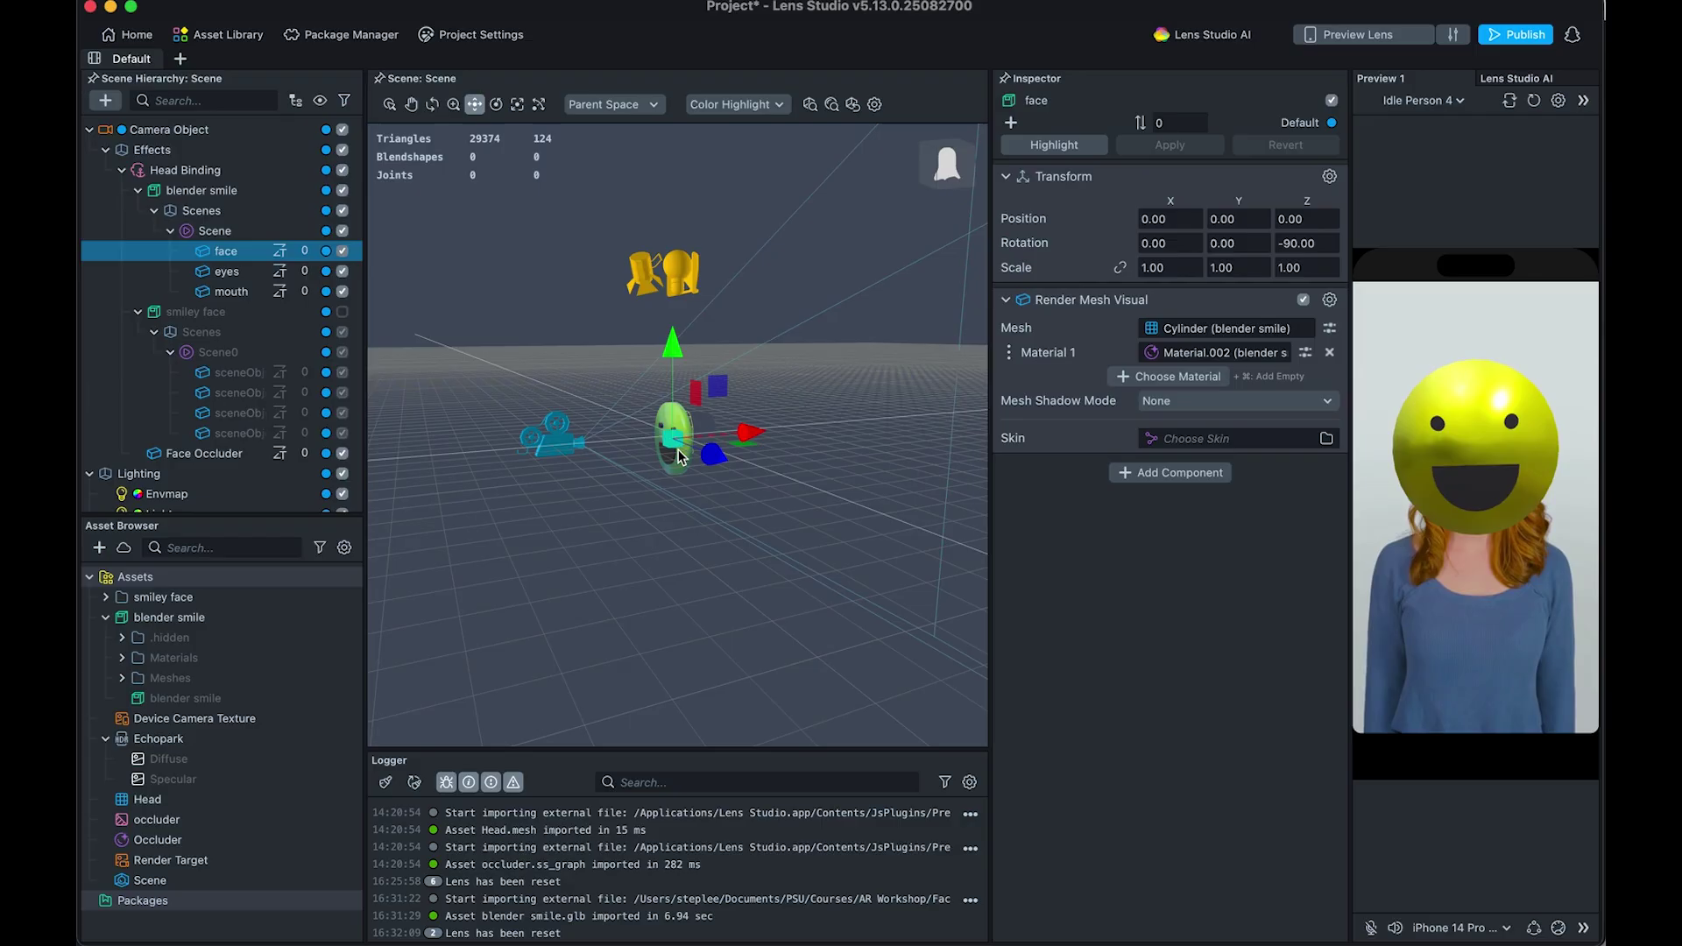
key(f)
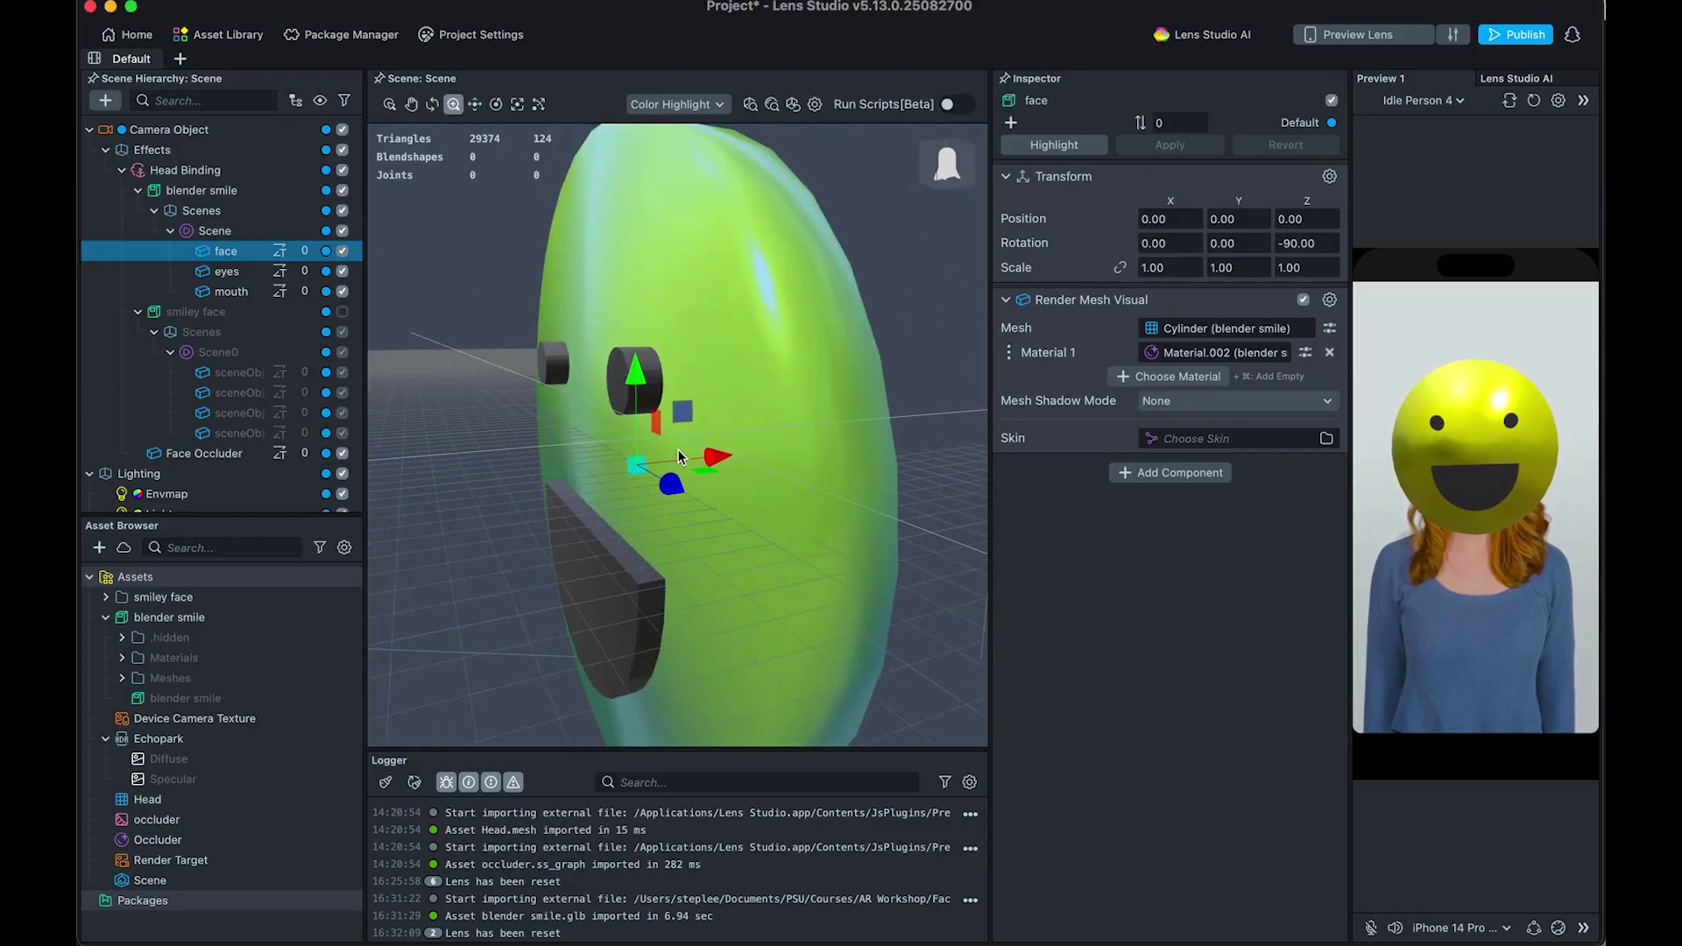
key(w)
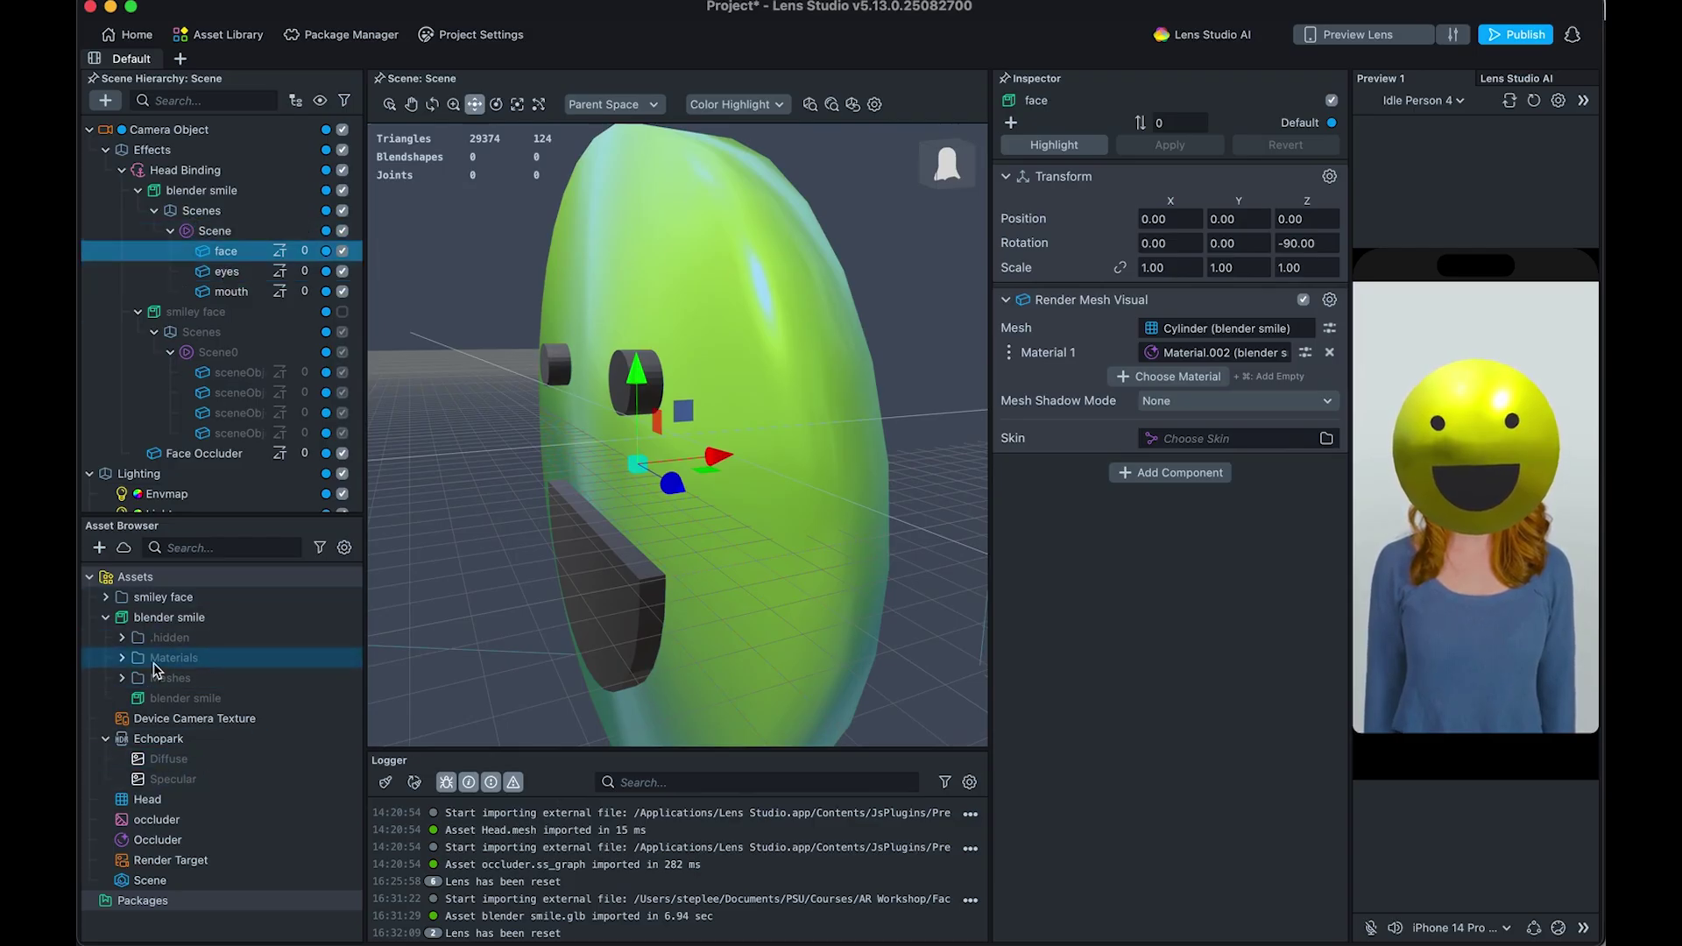
Step: Check the first locked material of the blender smile asset and unpack the asset for editing
click(138, 618)
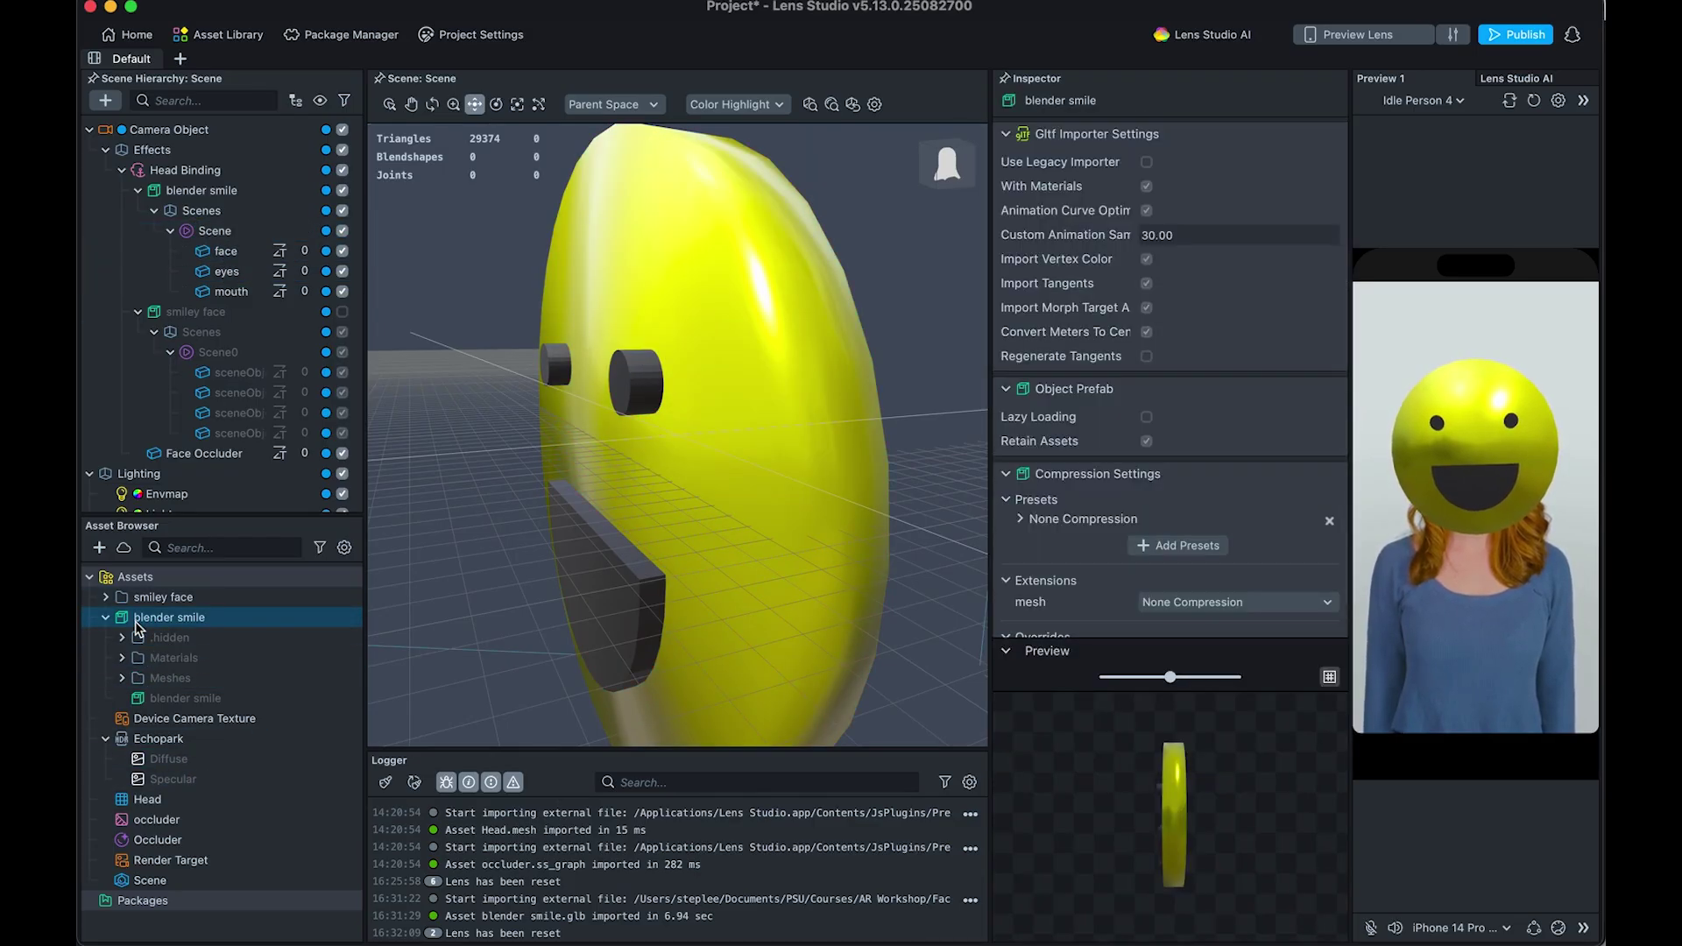
click(121, 658)
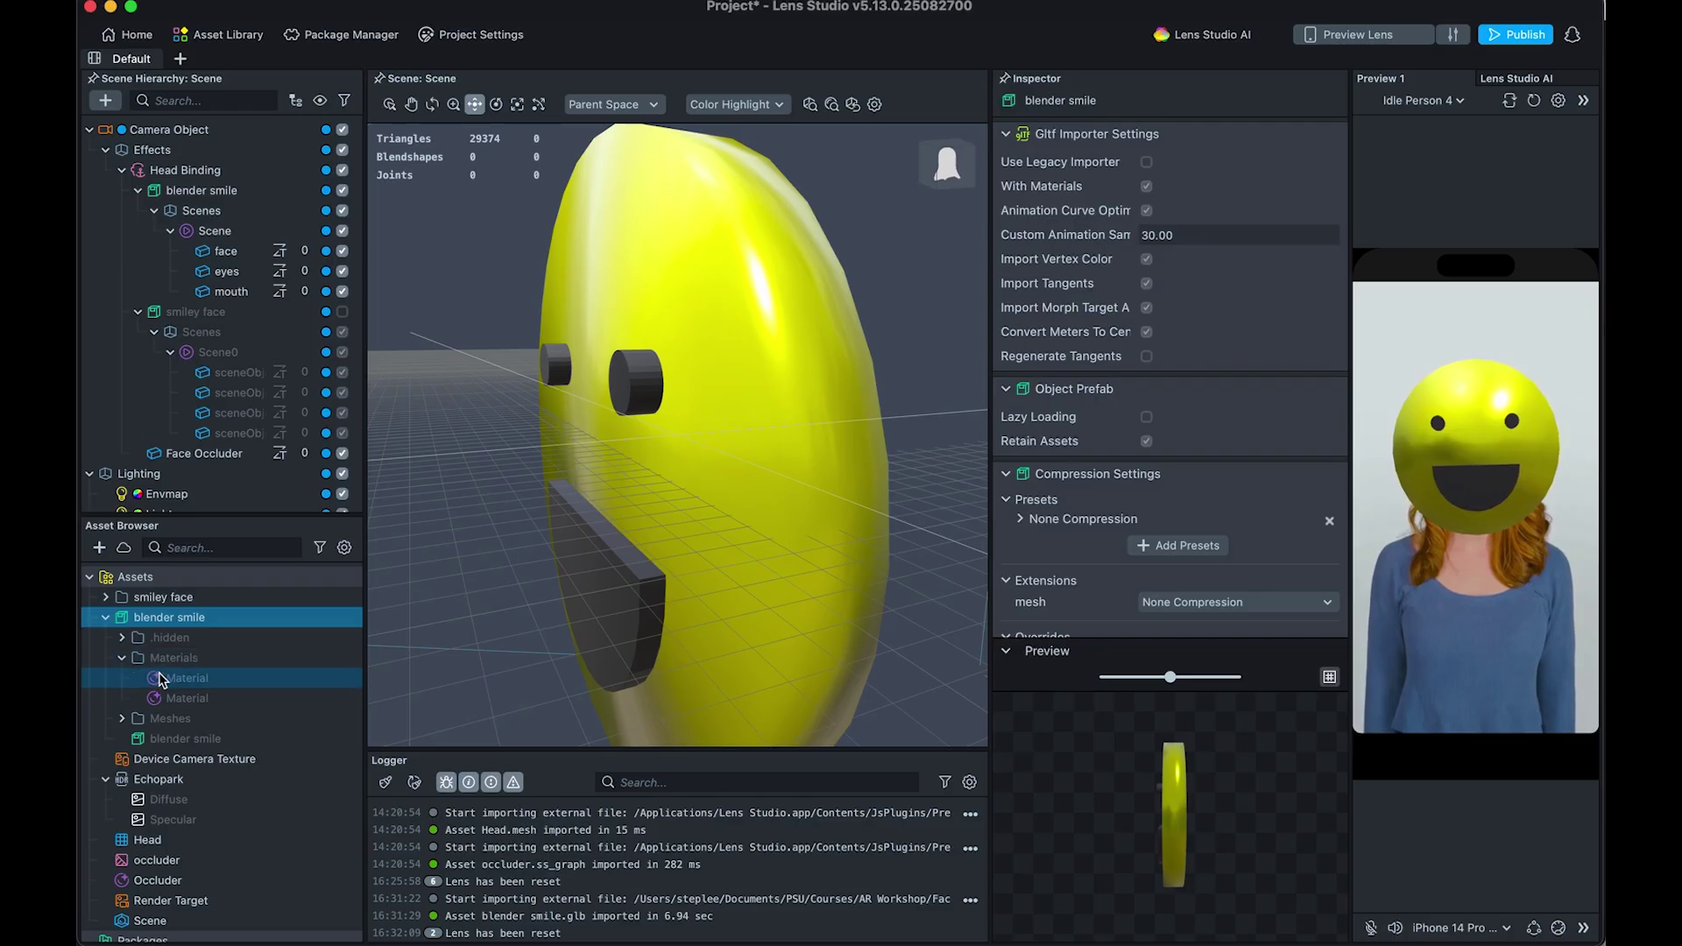
click(159, 678)
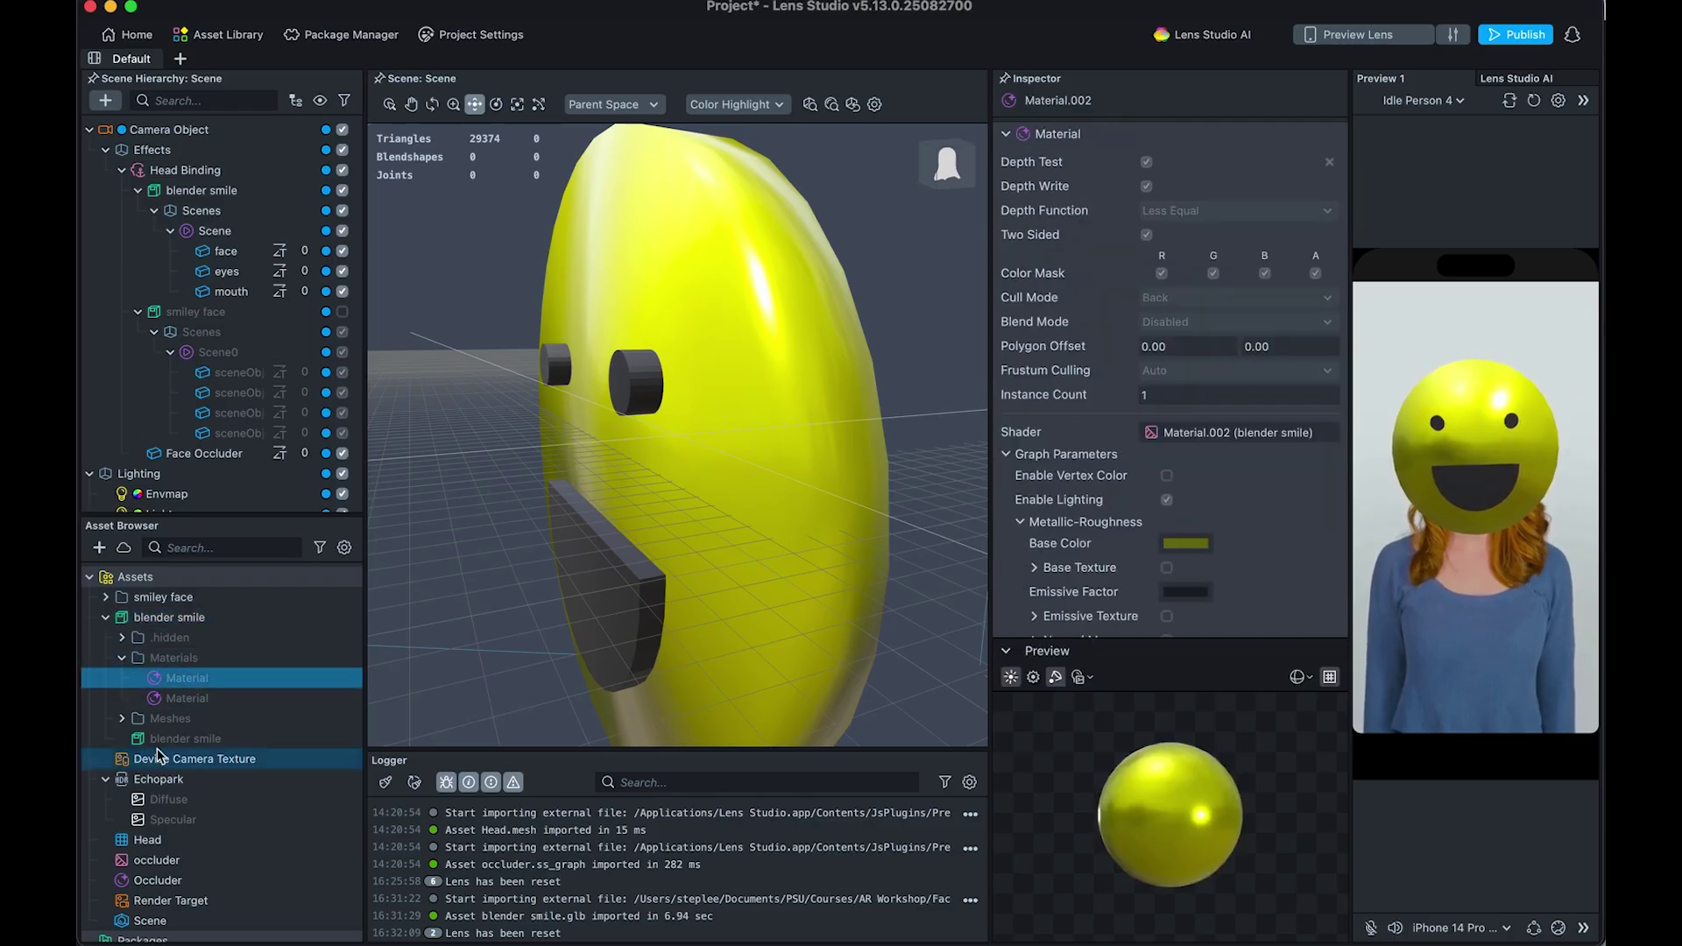
click(167, 618)
right_click(171, 617)
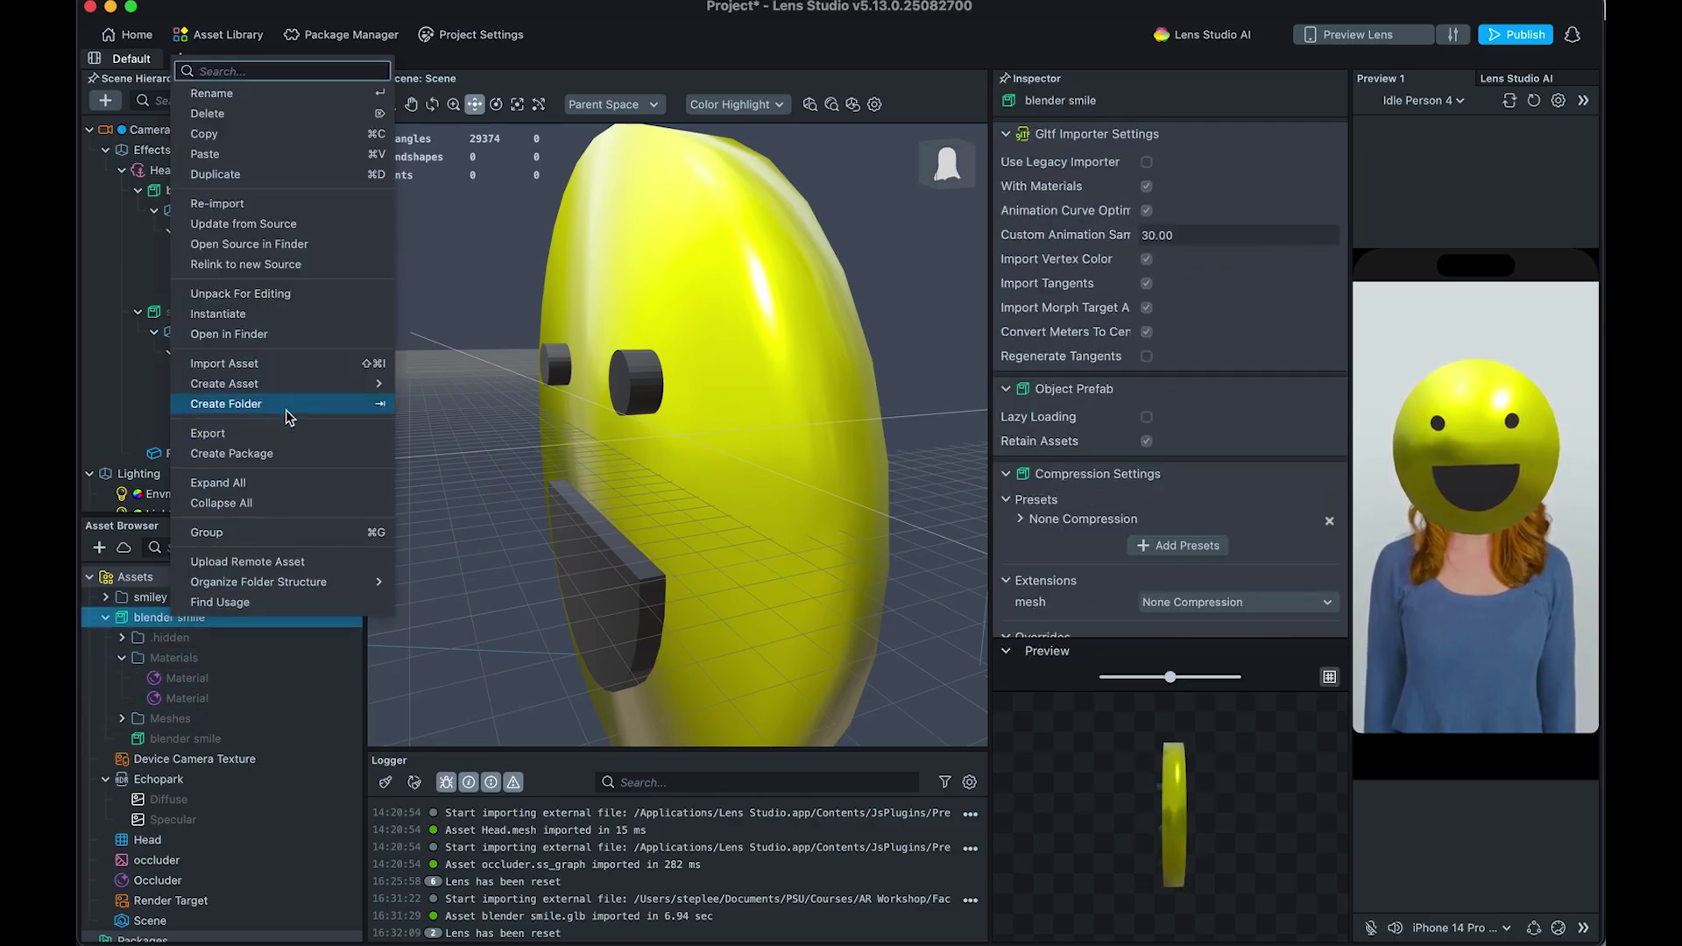
click(240, 293)
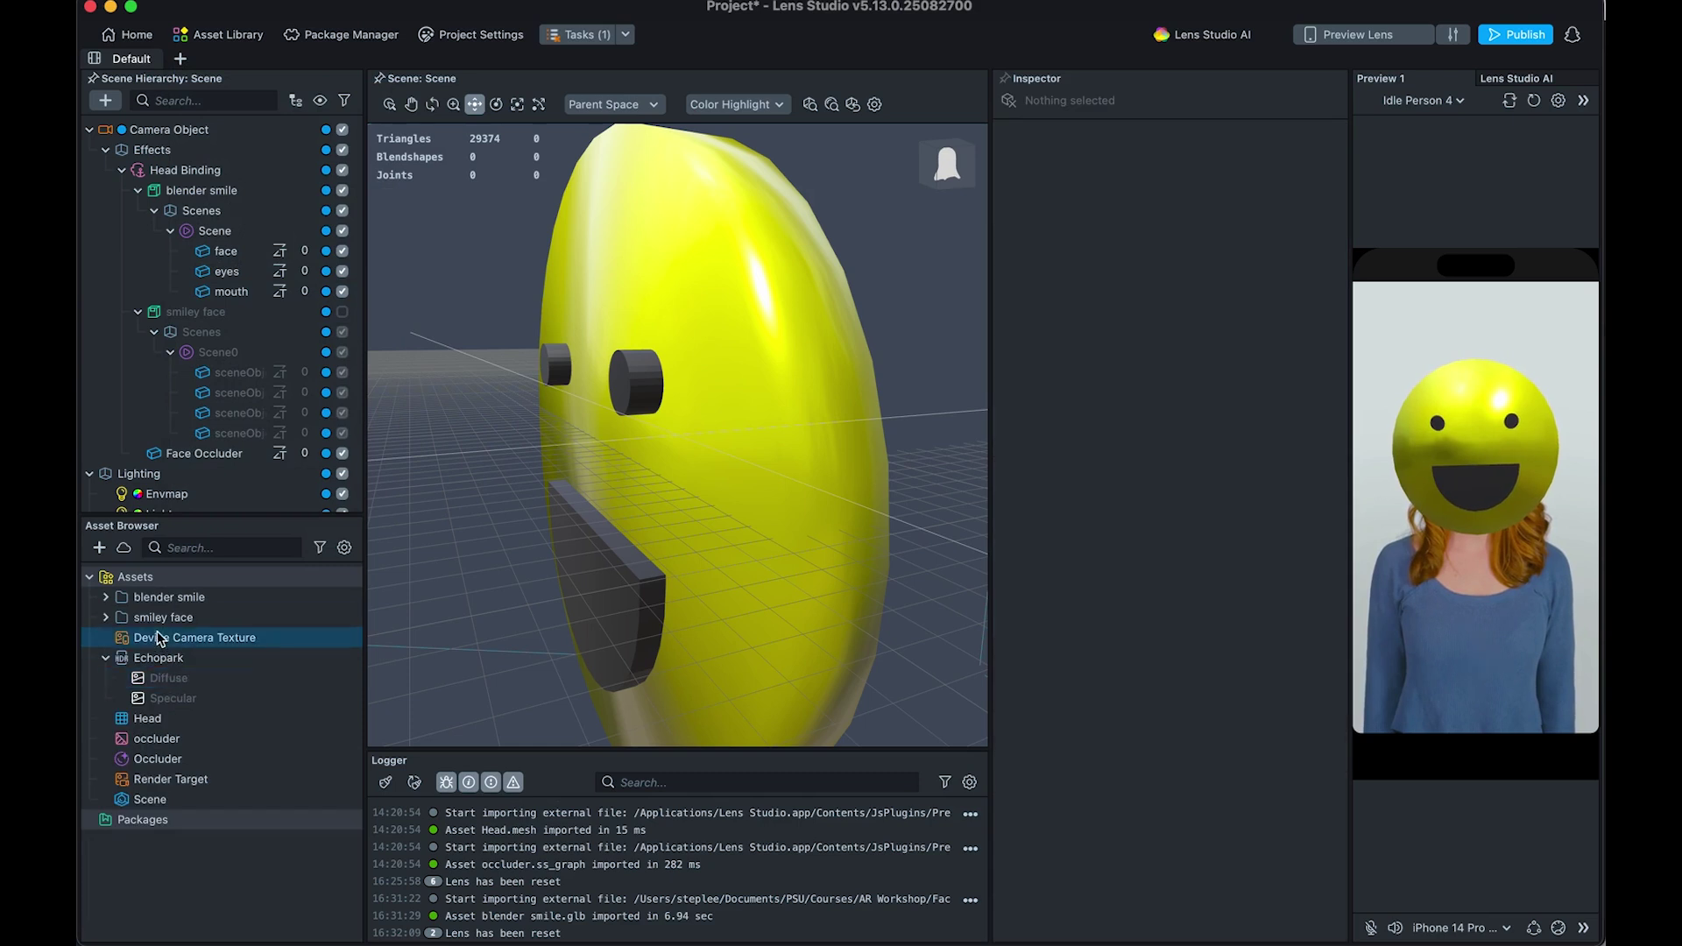
Step: Change the base color of Material.002 in the unpacked blender smile asset to blue
click(106, 598)
double_click(149, 638)
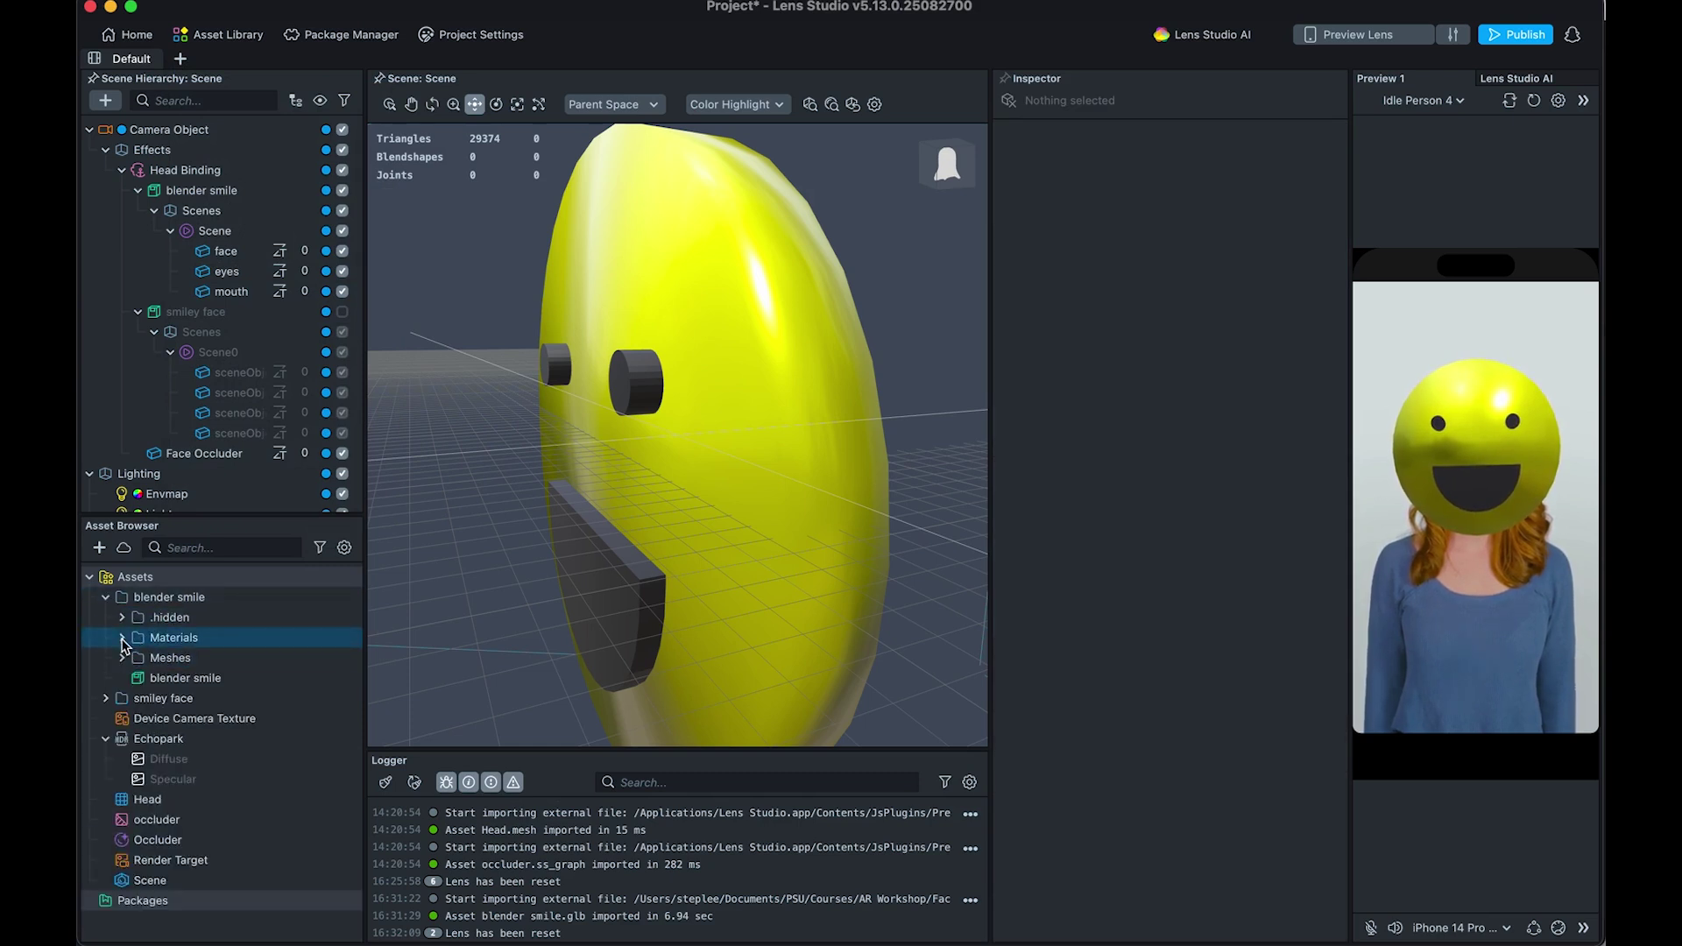
click(151, 658)
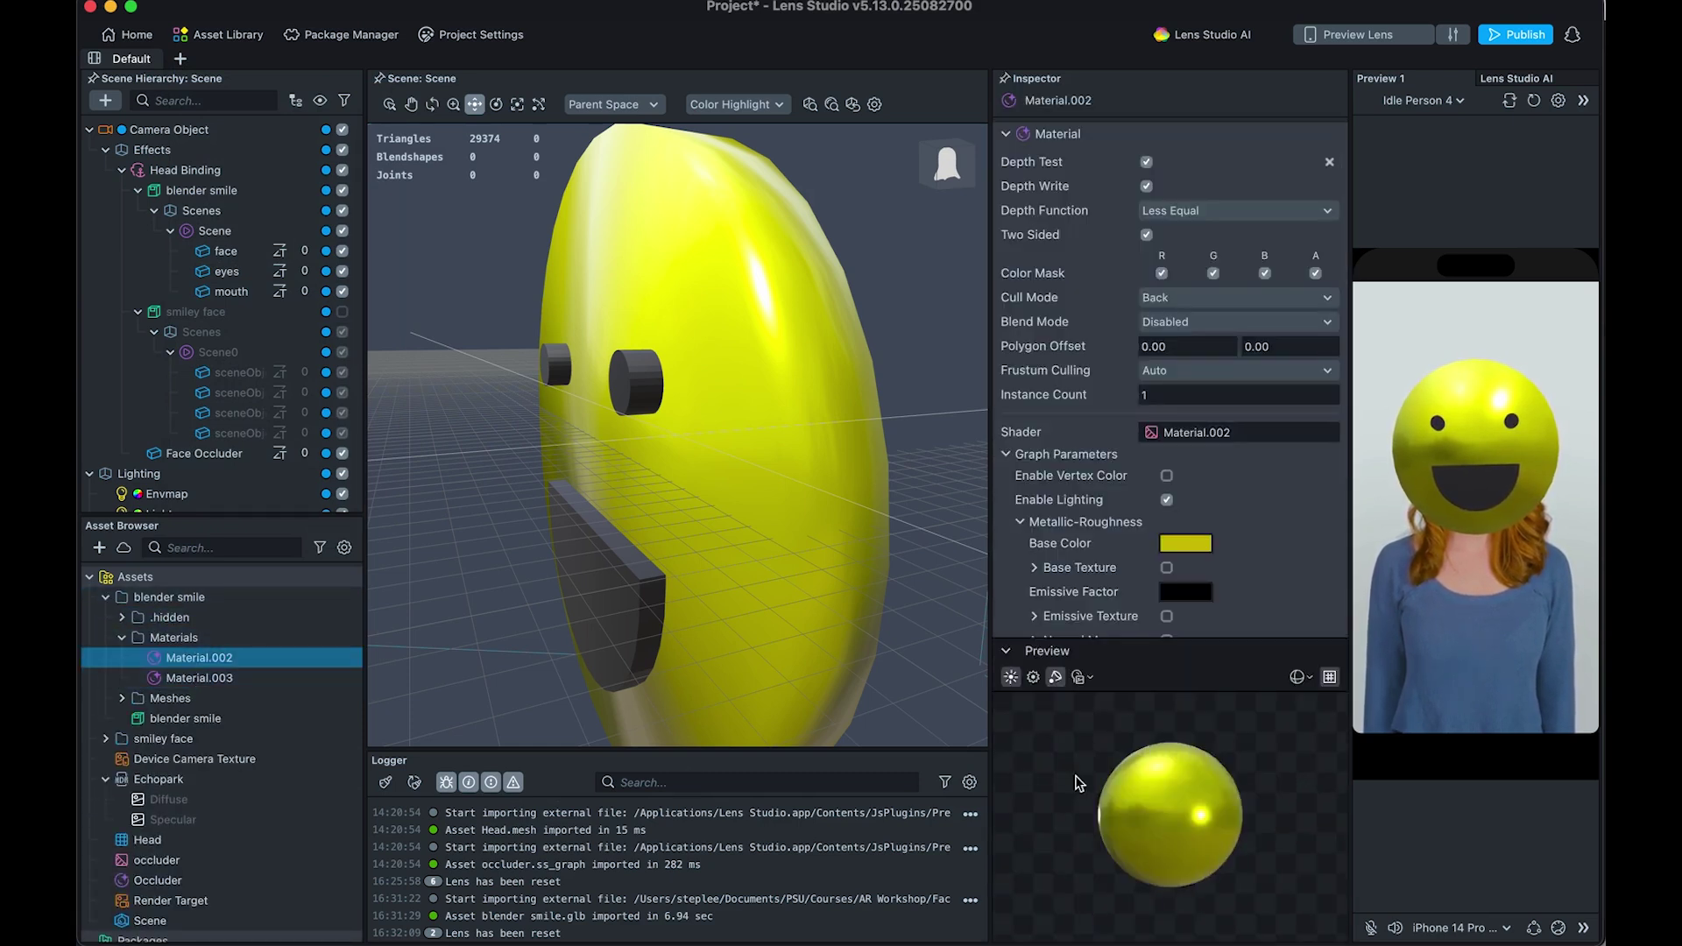
click(1185, 543)
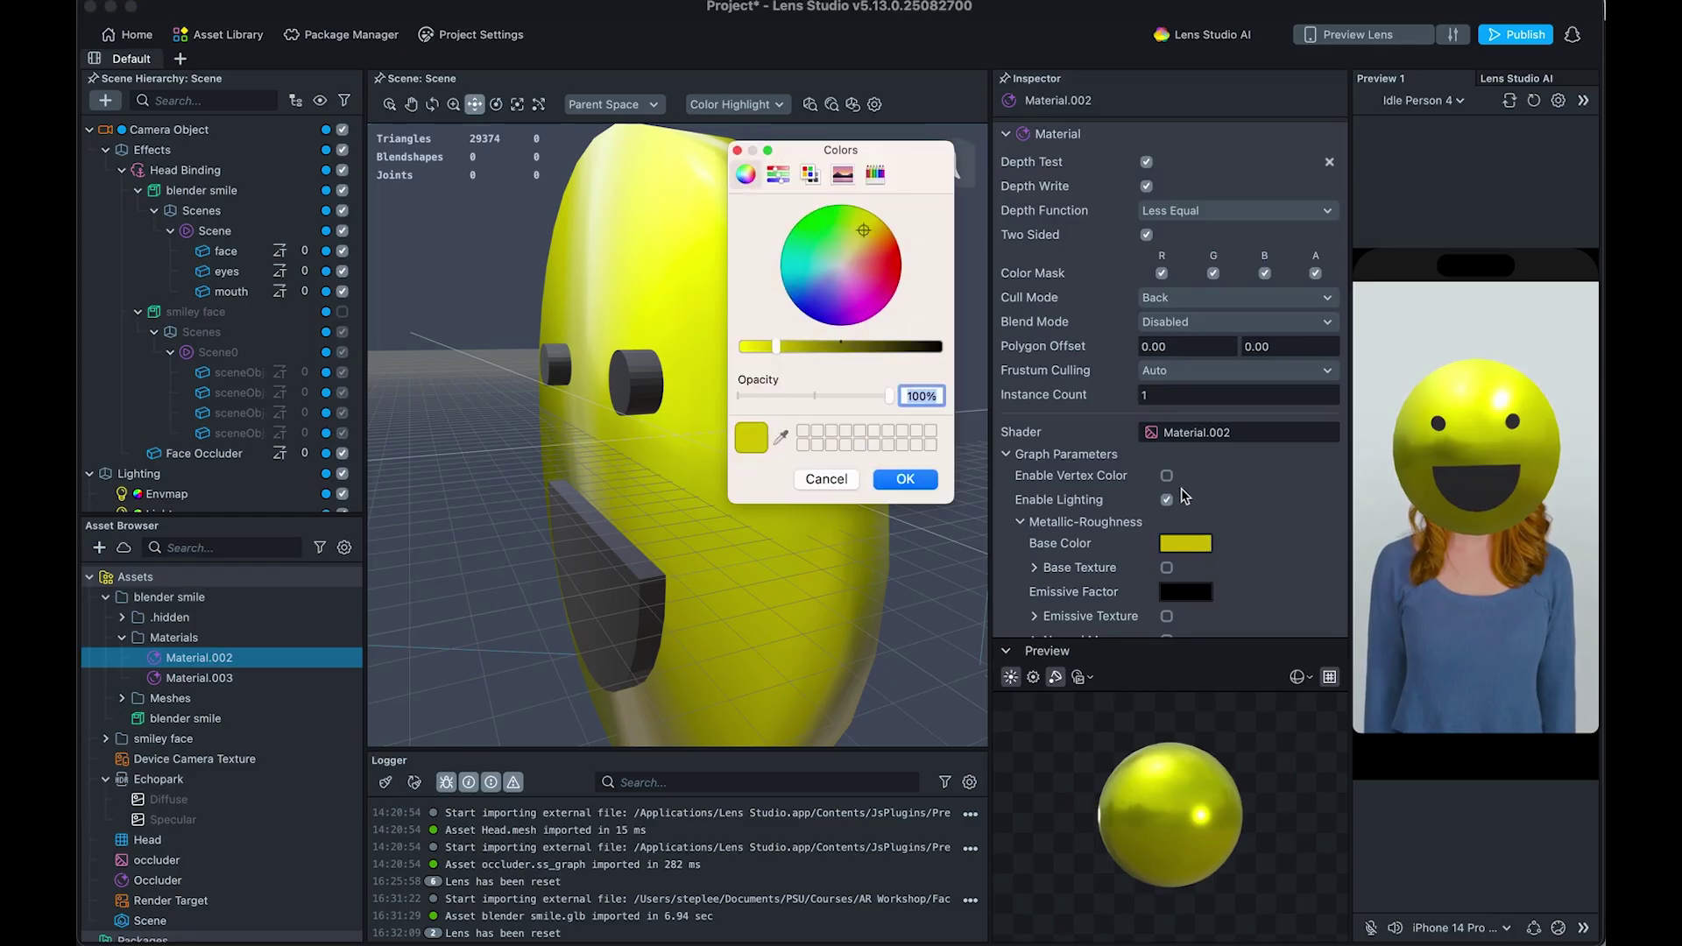
drag(855, 317, 814, 322)
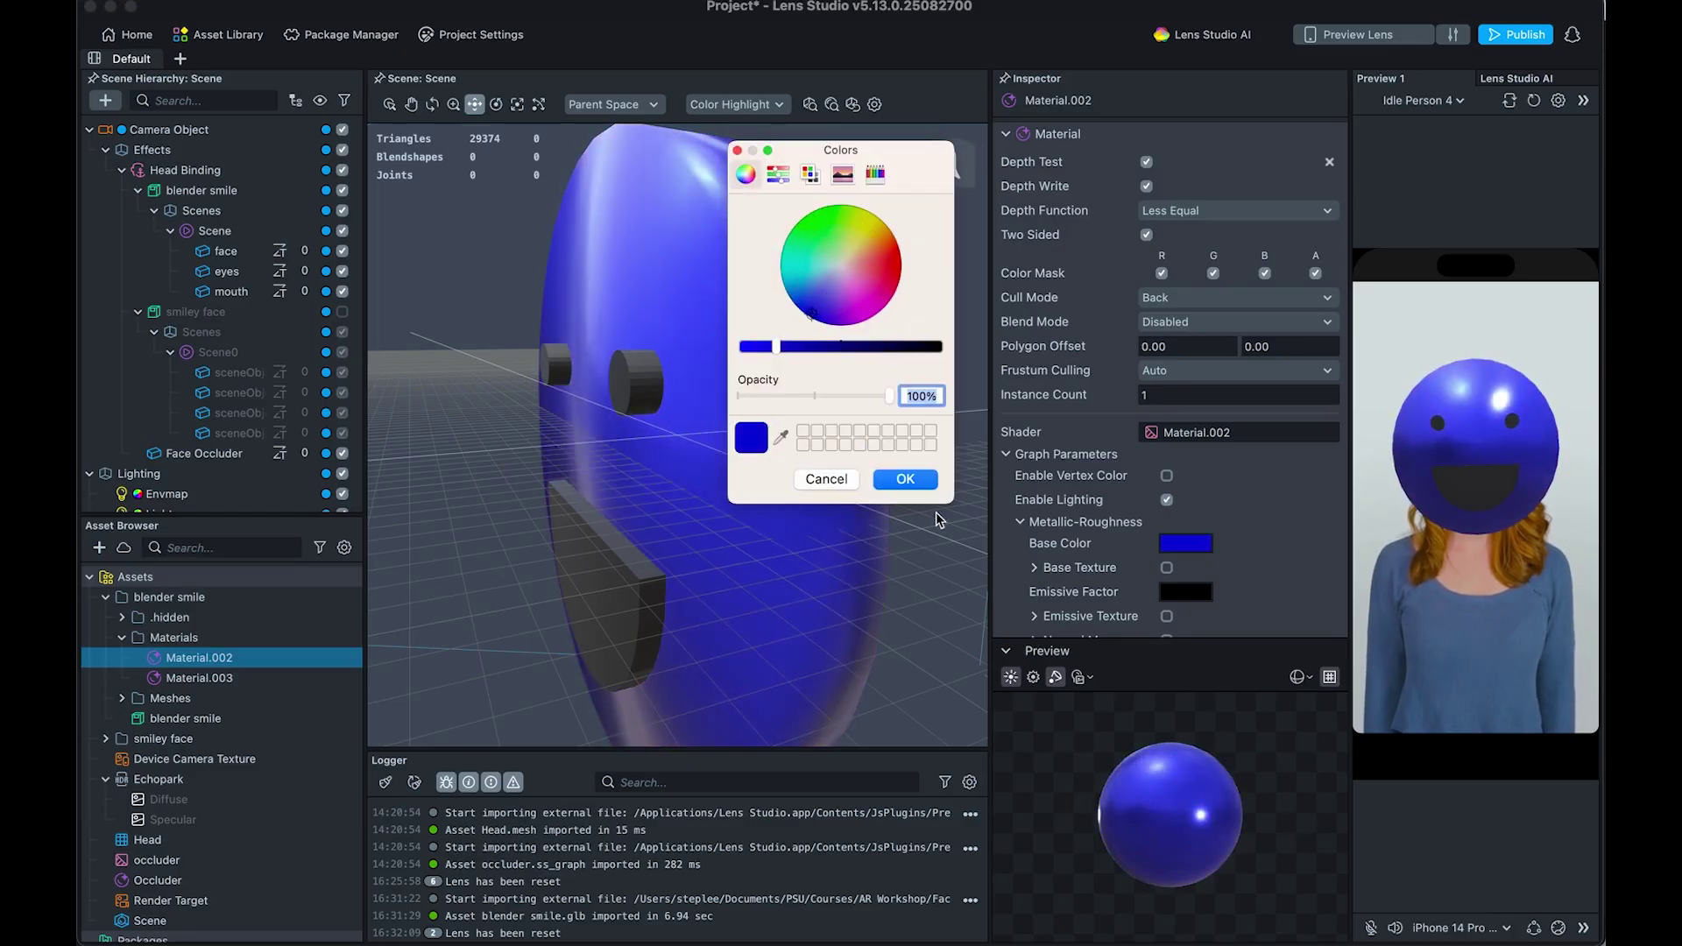
click(908, 481)
Step: Examine the Cylinder, Cylinder.001 and Cylinder.002 meshes of the blender smile asset in the preview
scroll(263, 711, down, 1)
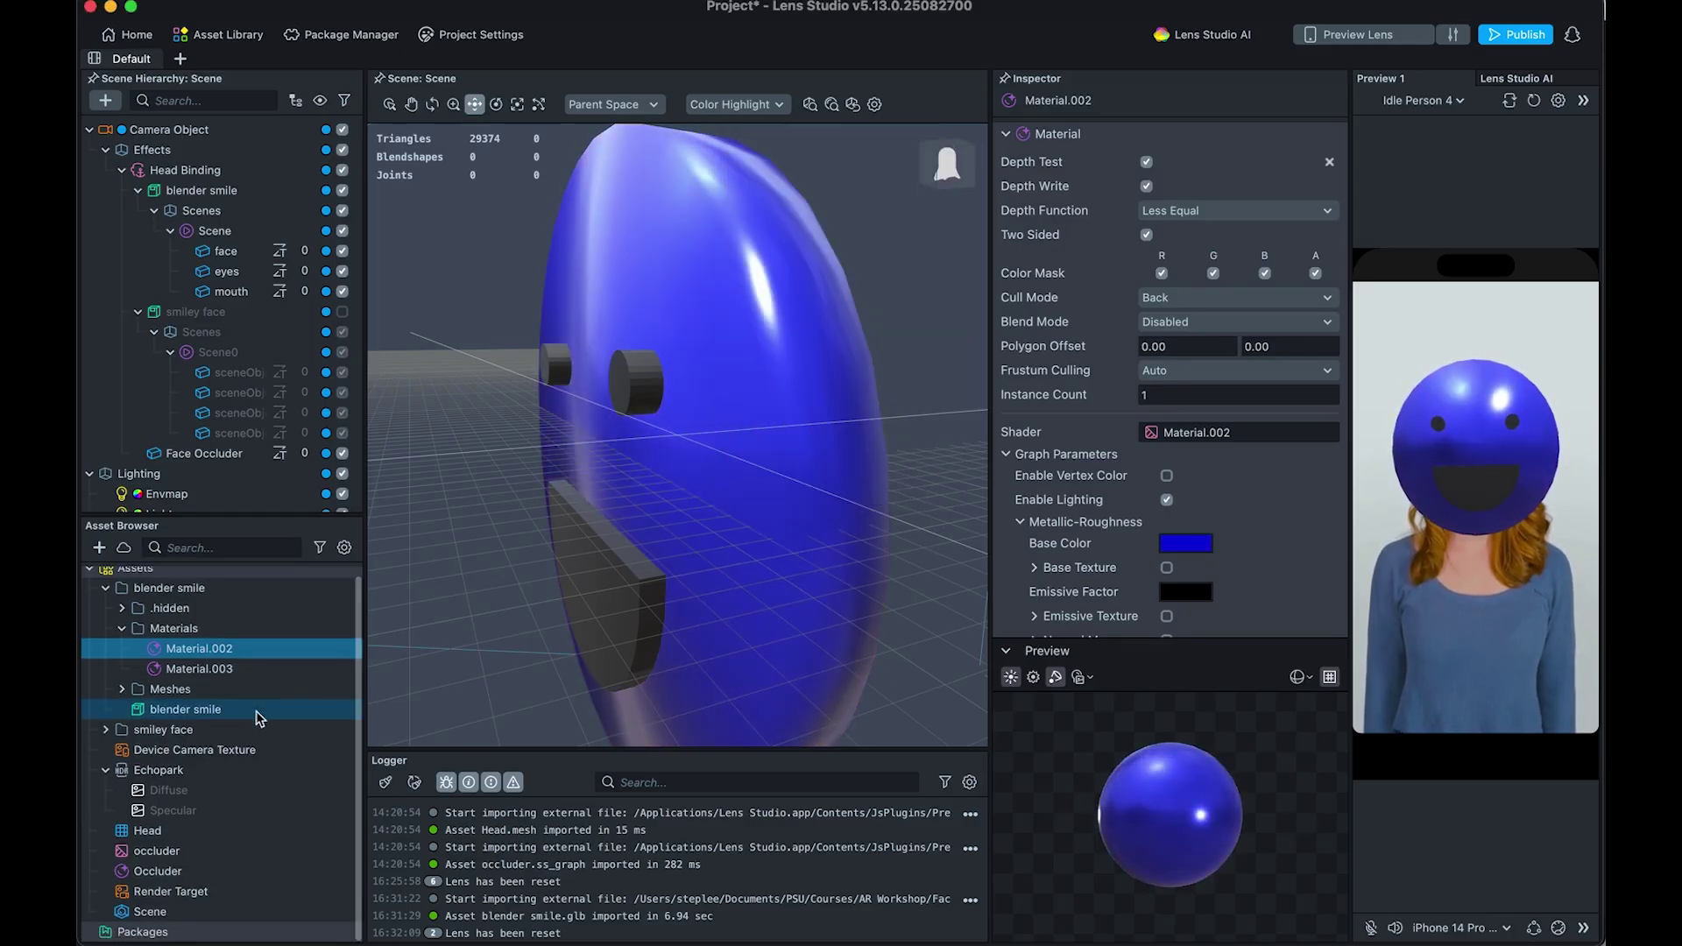
click(122, 689)
click(178, 710)
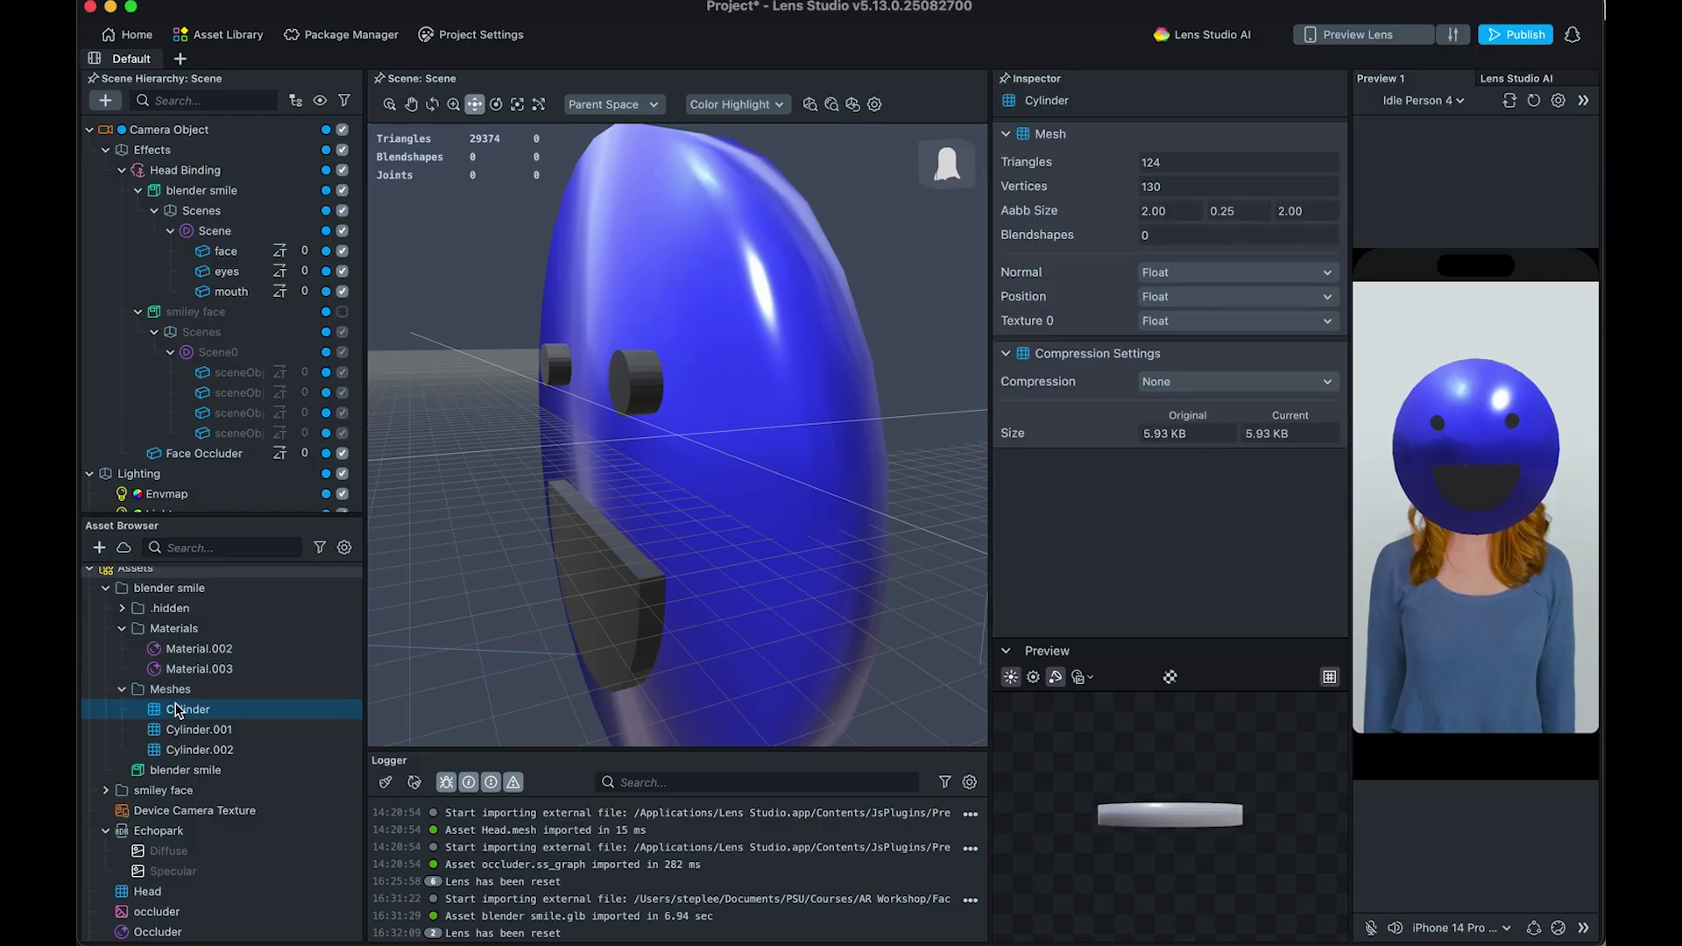
click(188, 730)
click(194, 756)
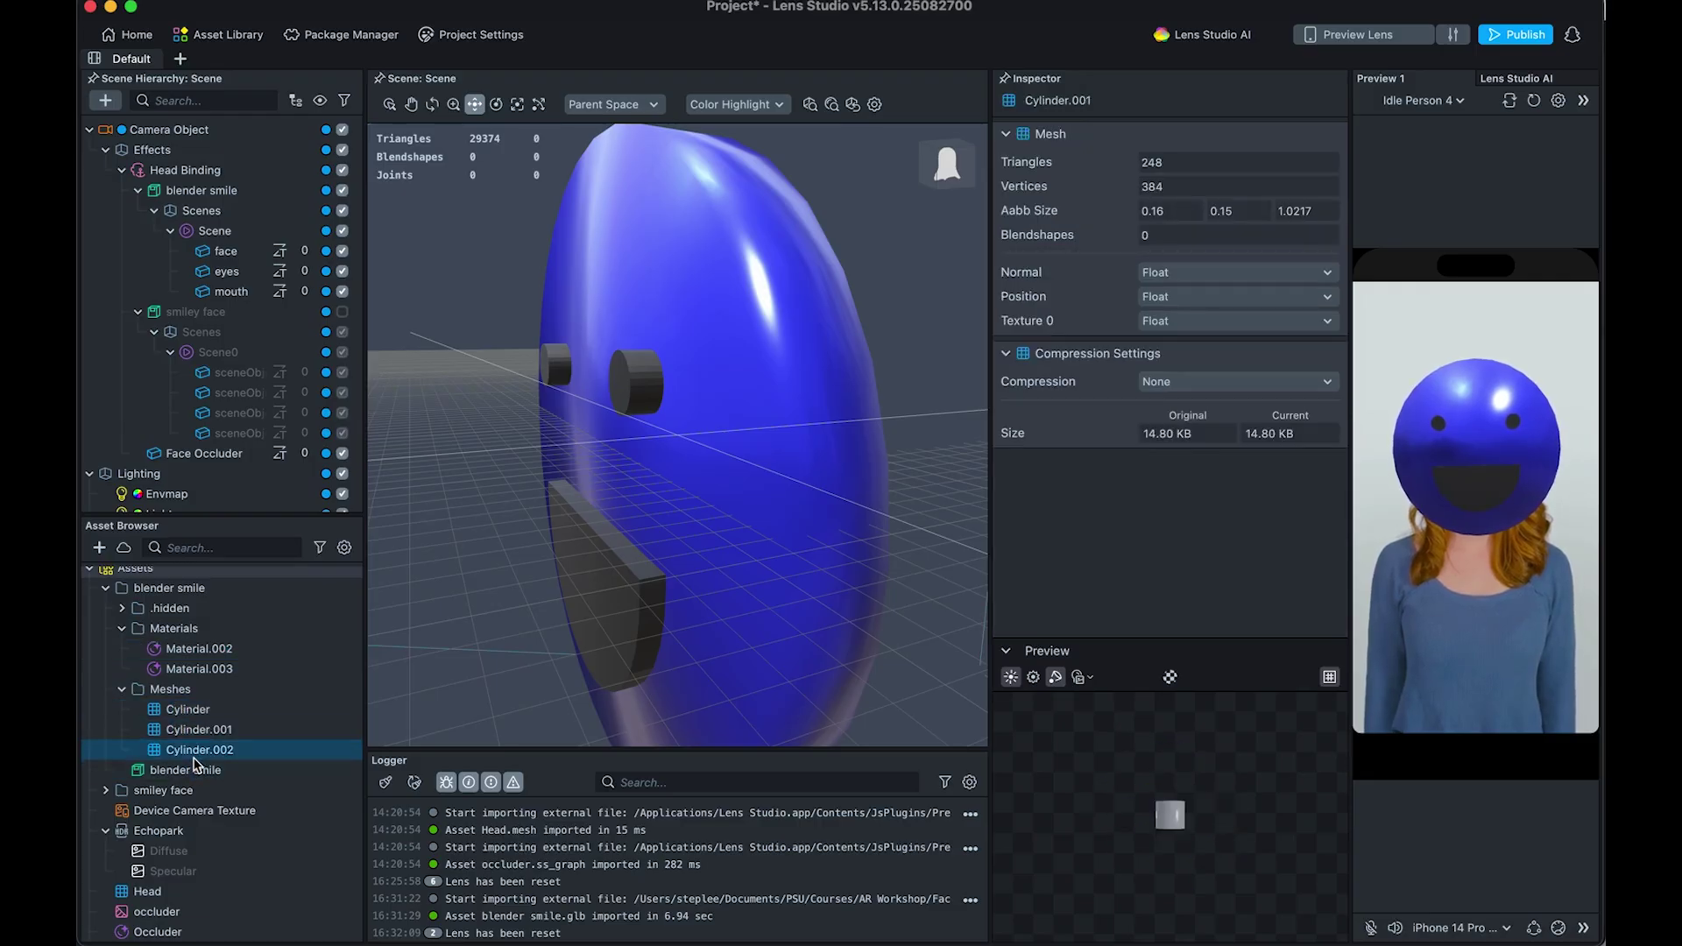
click(198, 730)
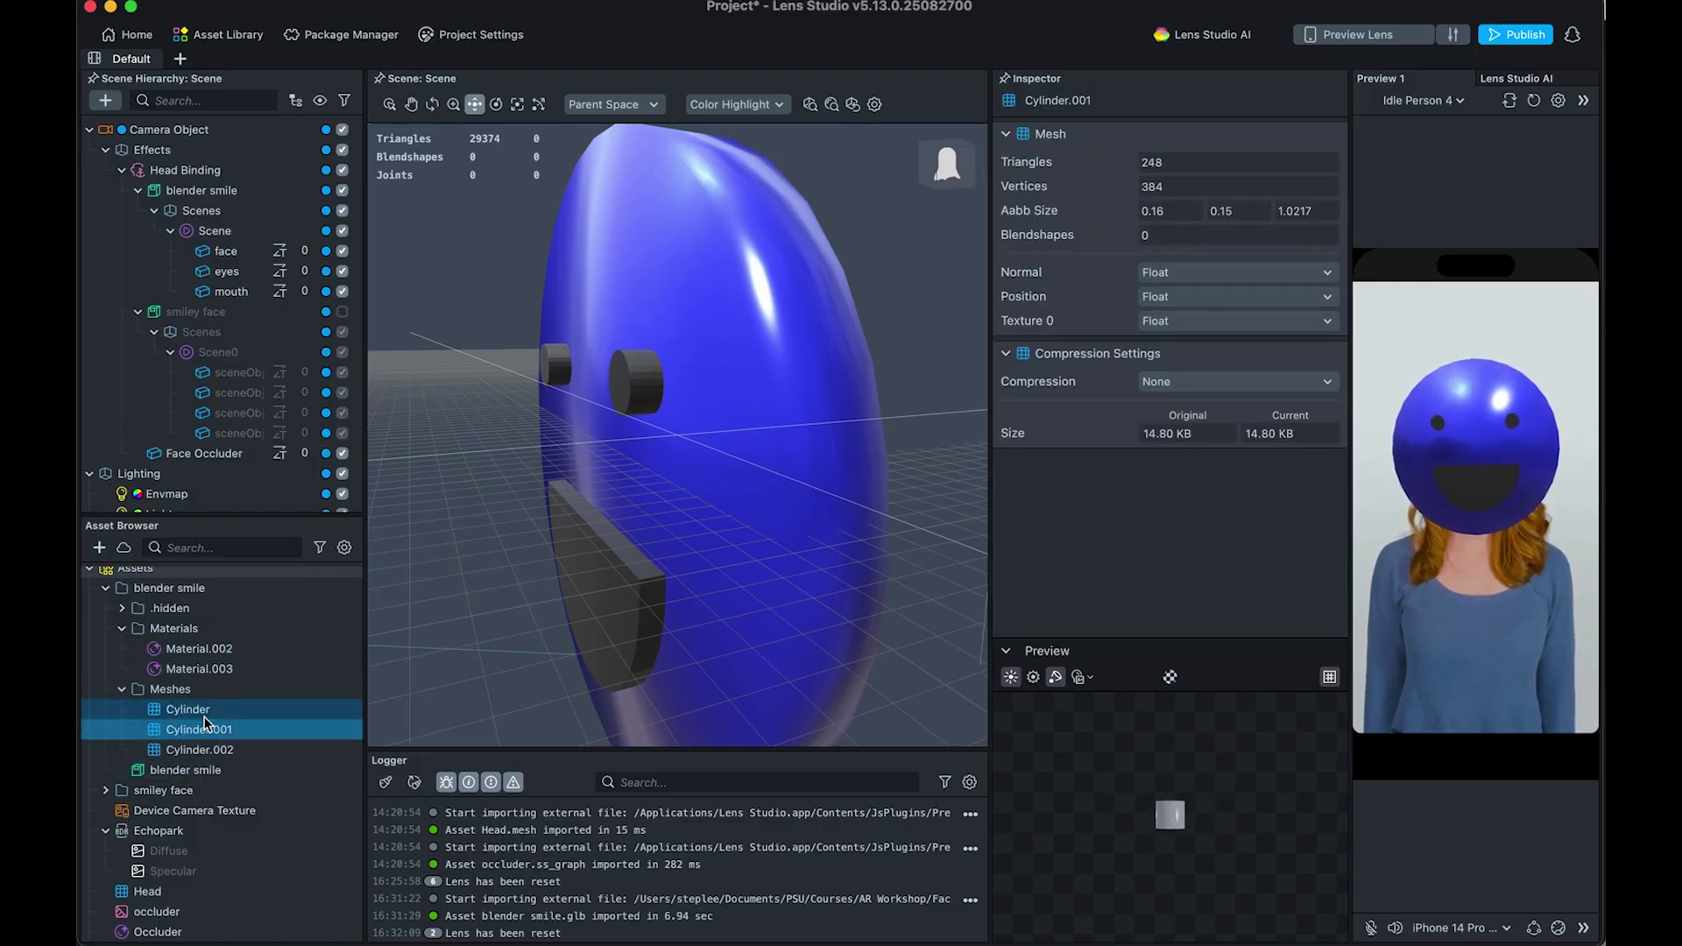
drag(1188, 820, 1223, 807)
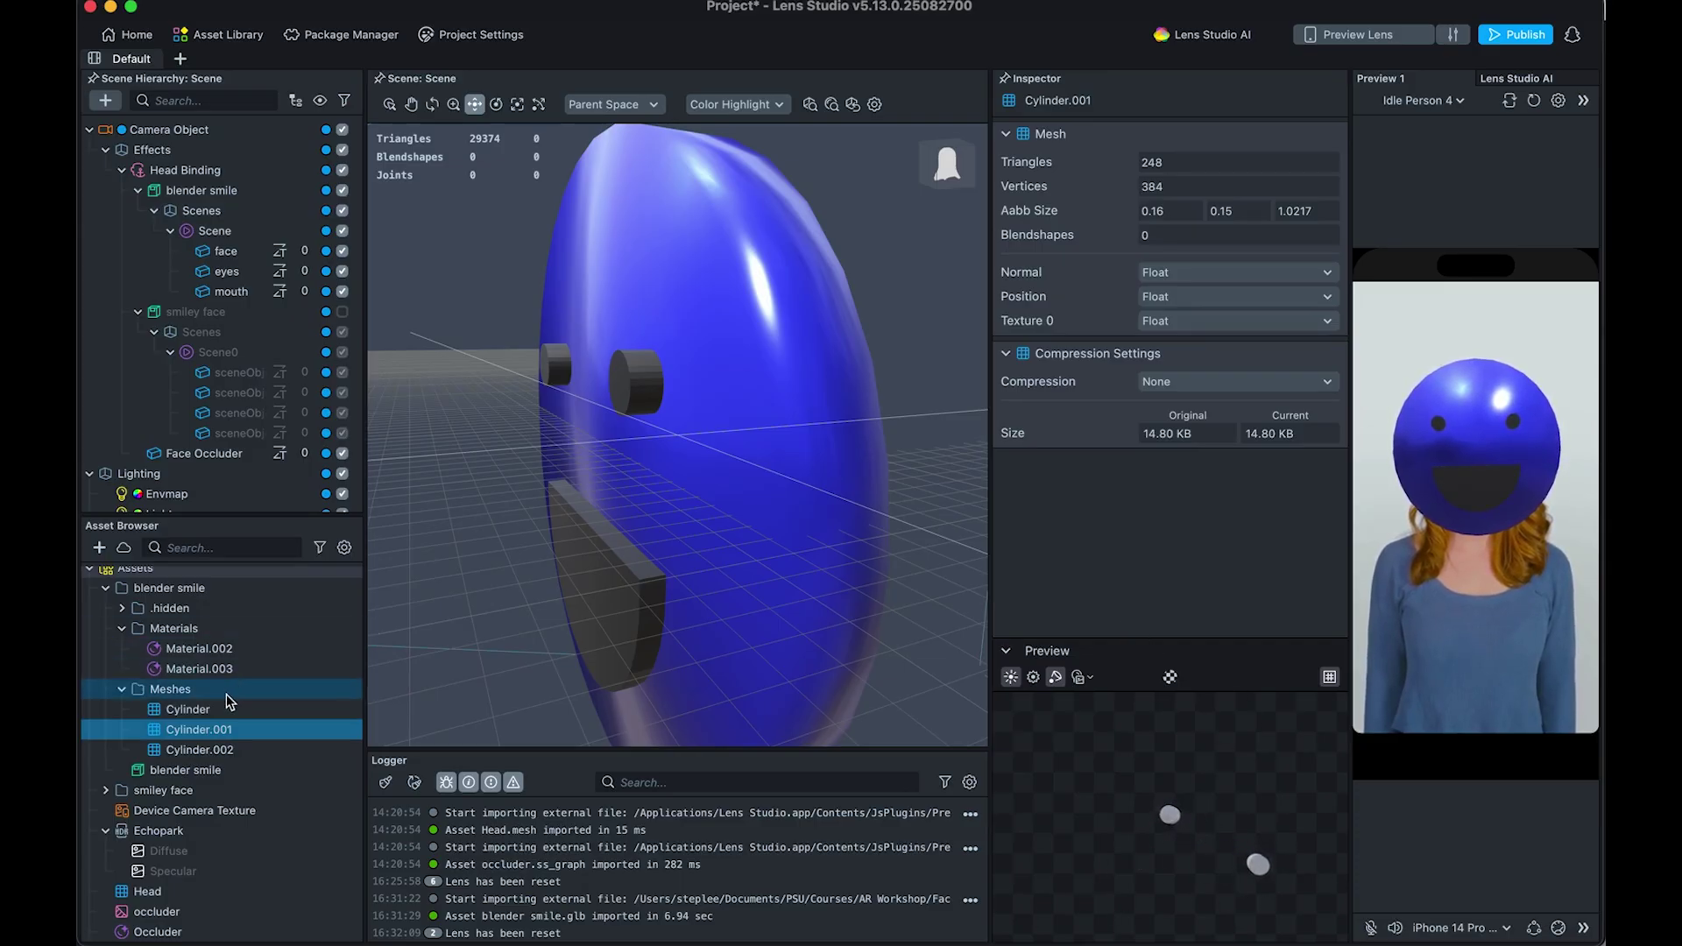
click(201, 709)
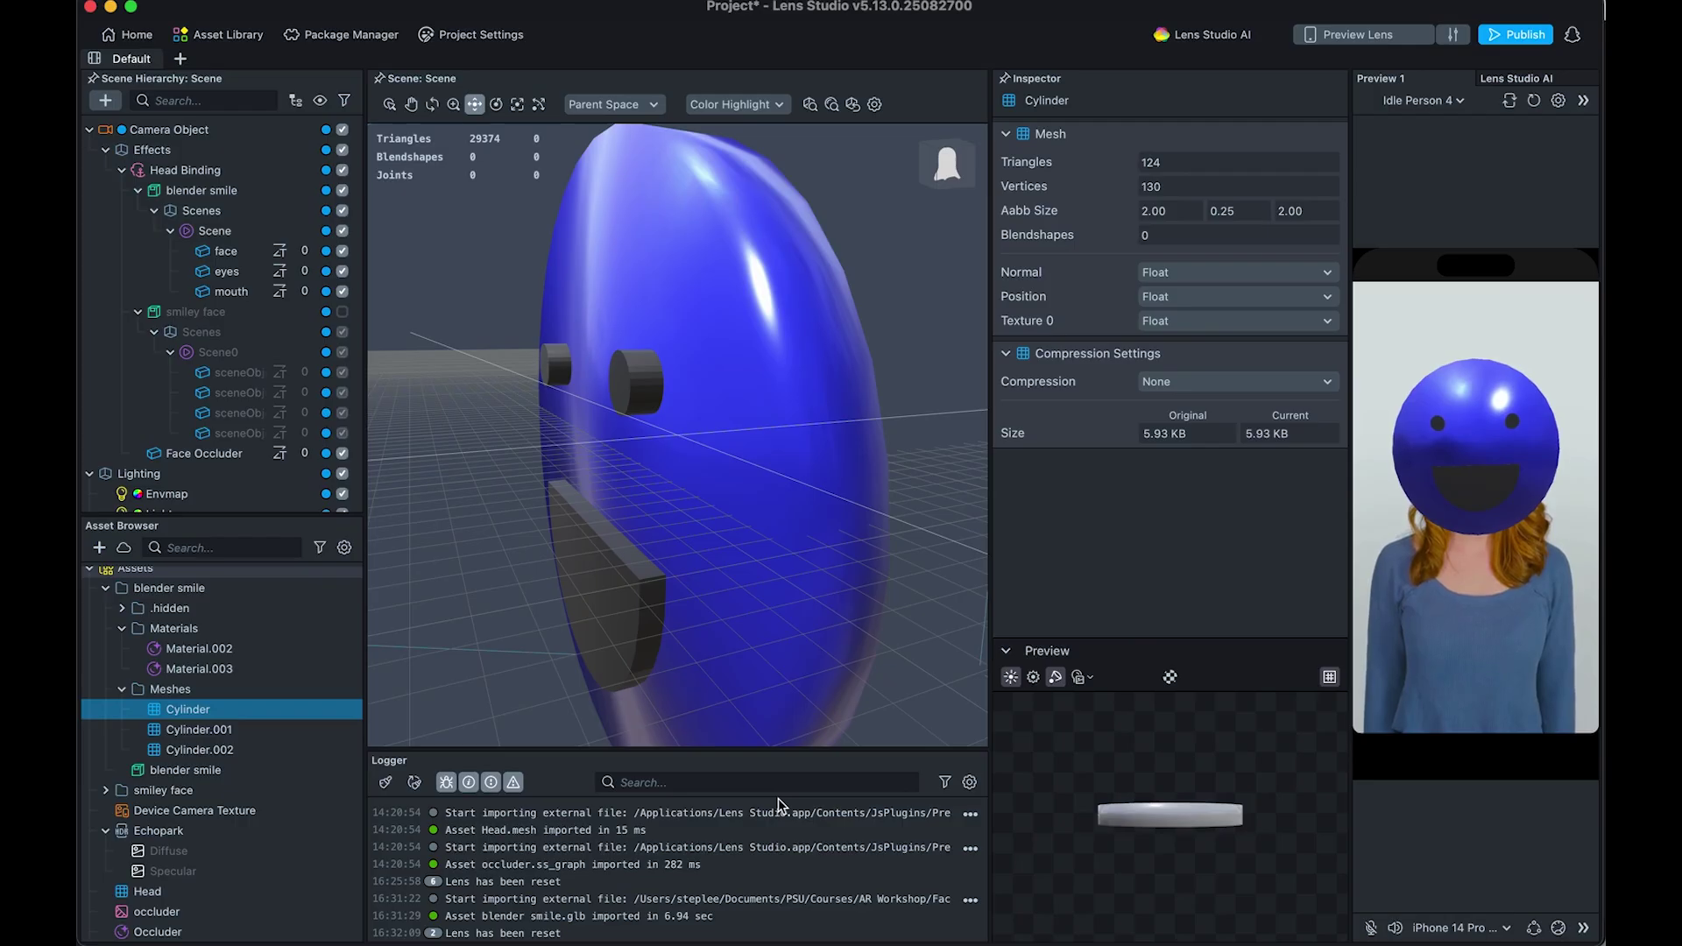
Step: Delete the blender smile object from Head Binding in the scene and select the asset's Material.002
click(193, 192)
key(Delete)
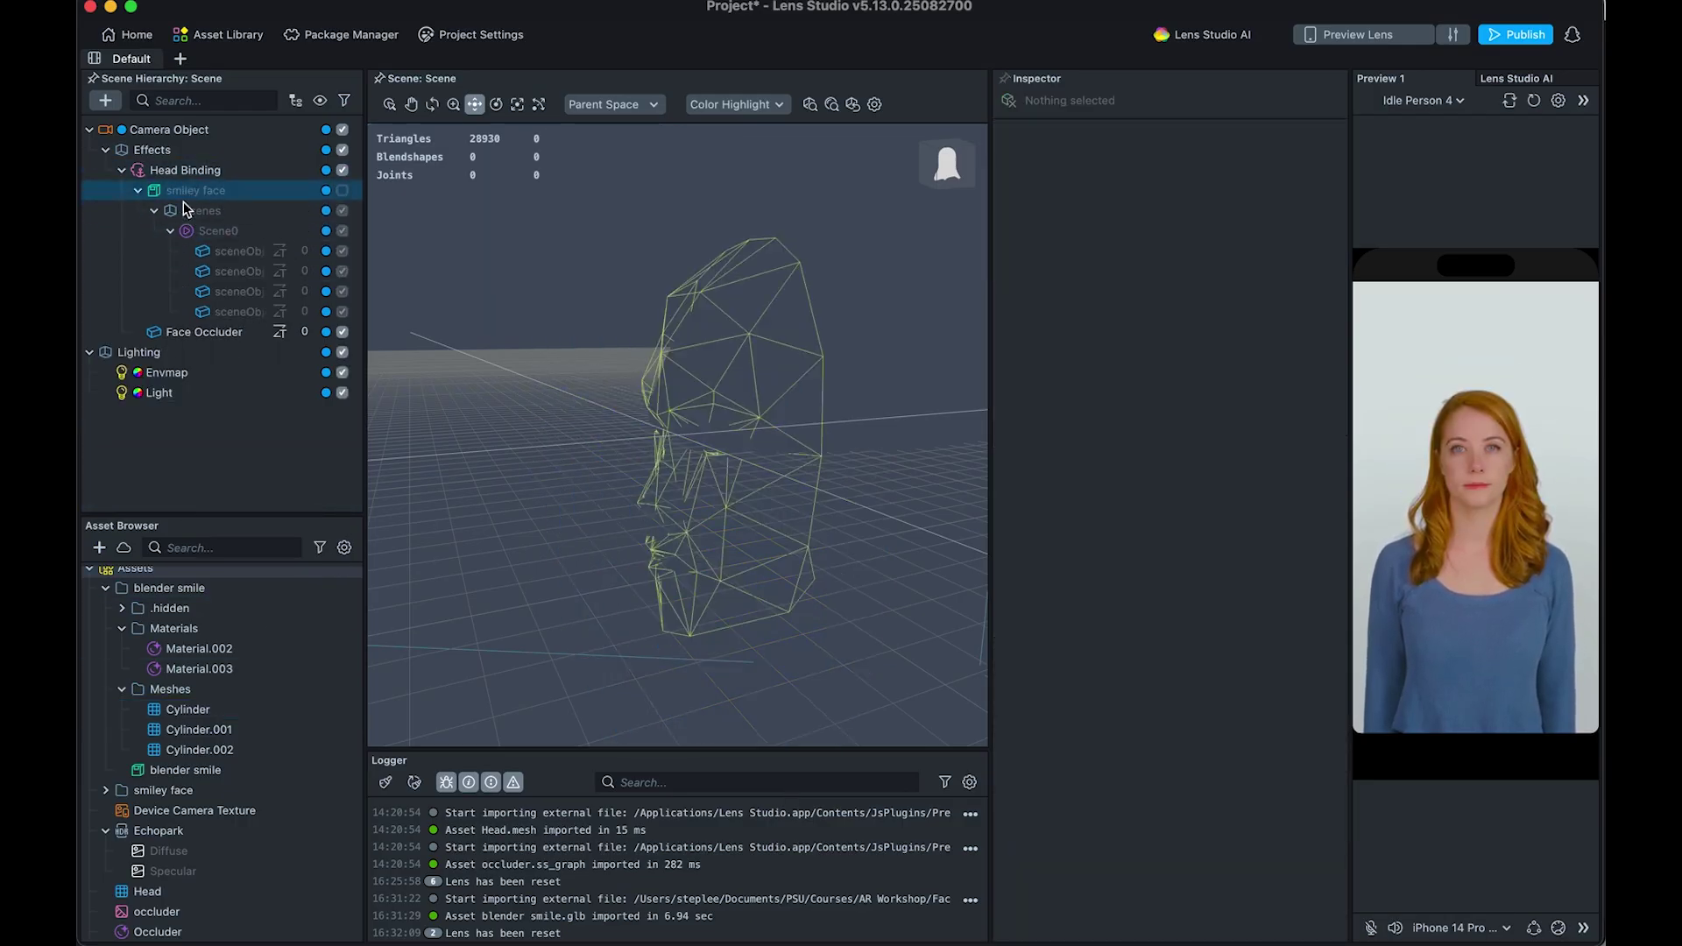
click(195, 191)
click(210, 648)
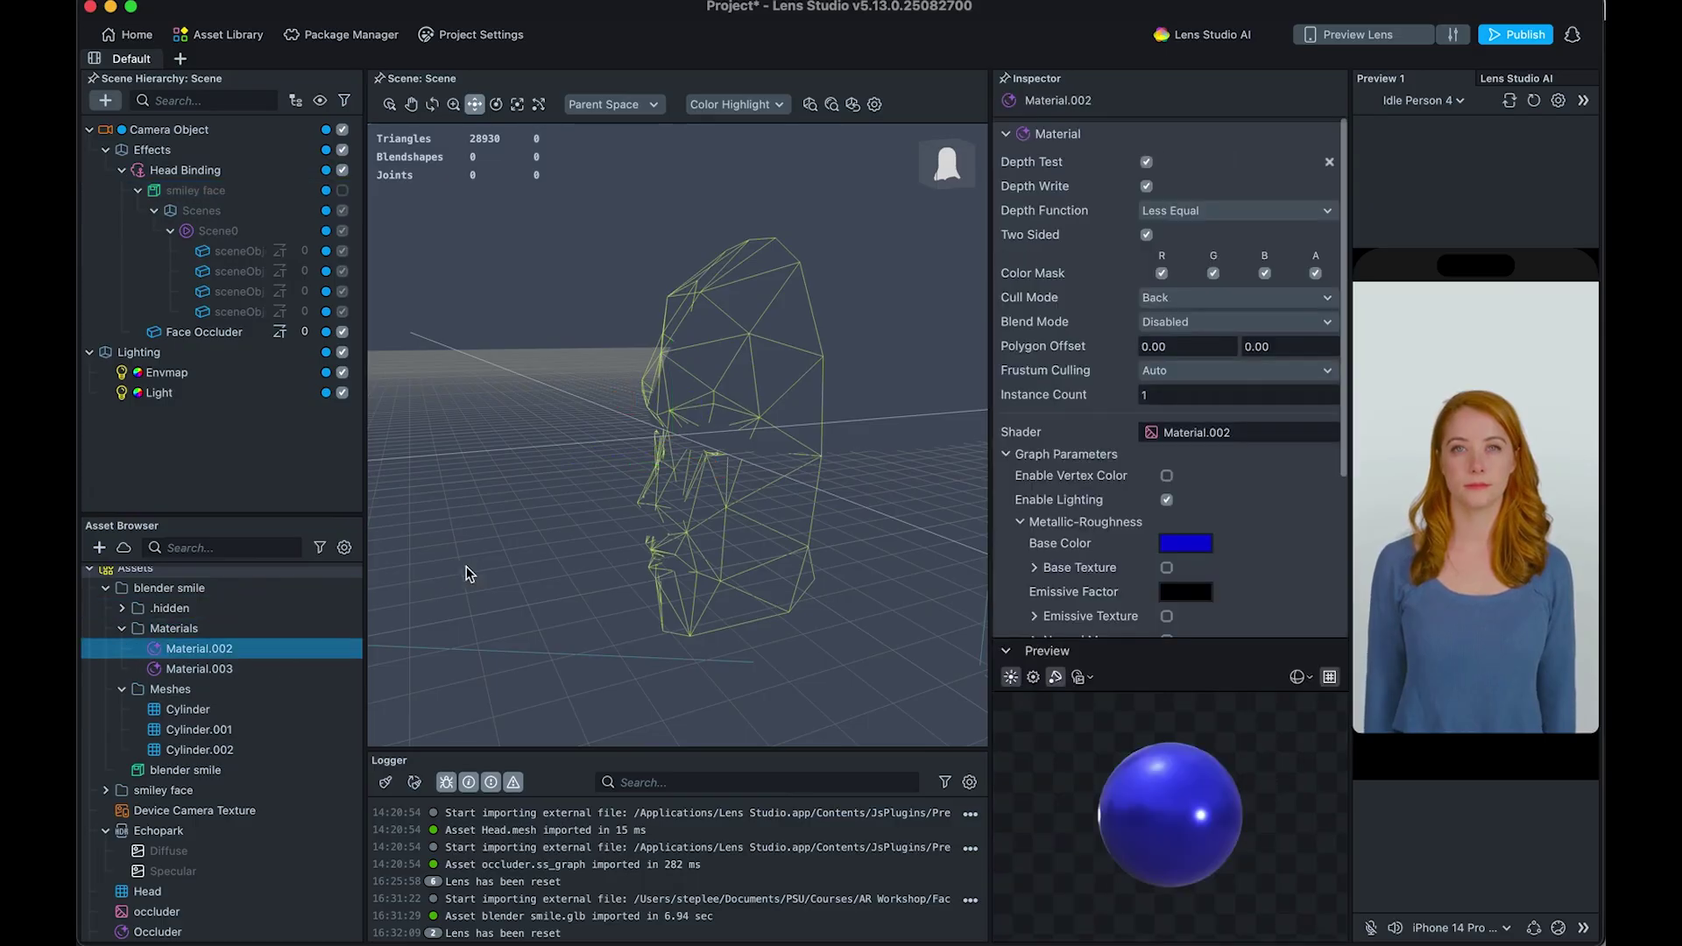
Step: Switch to Blender, set the scene's end frame to 90 and check the frame range in the output properties
key(super+Tab)
click(256, 458)
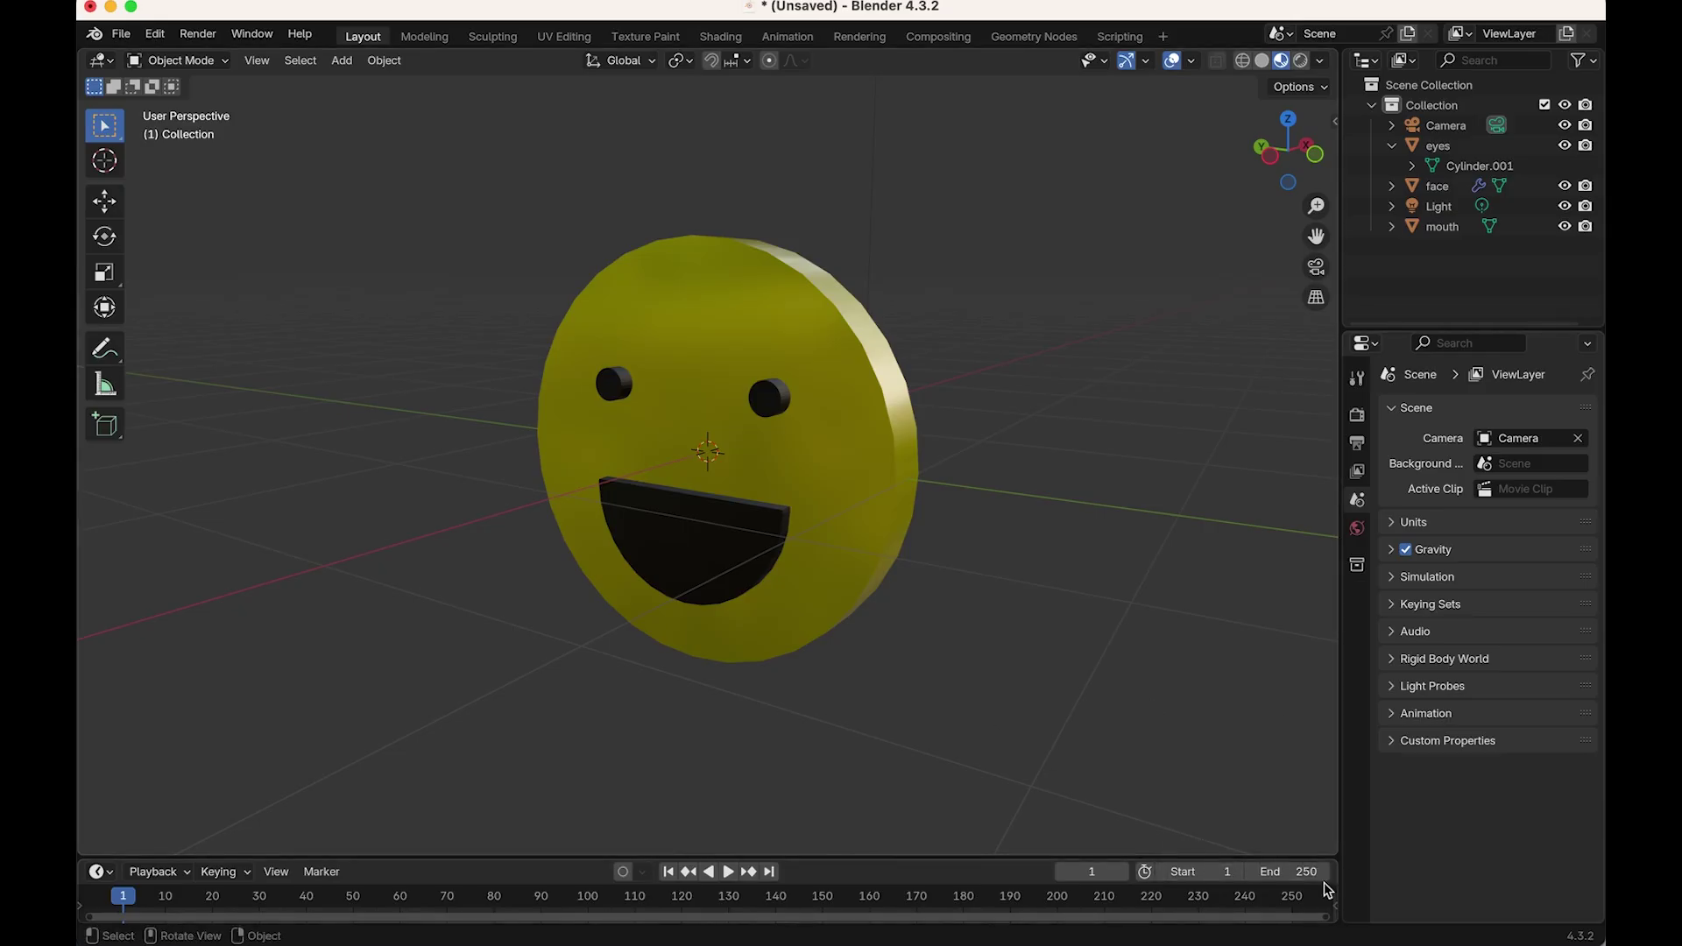
click(1303, 870)
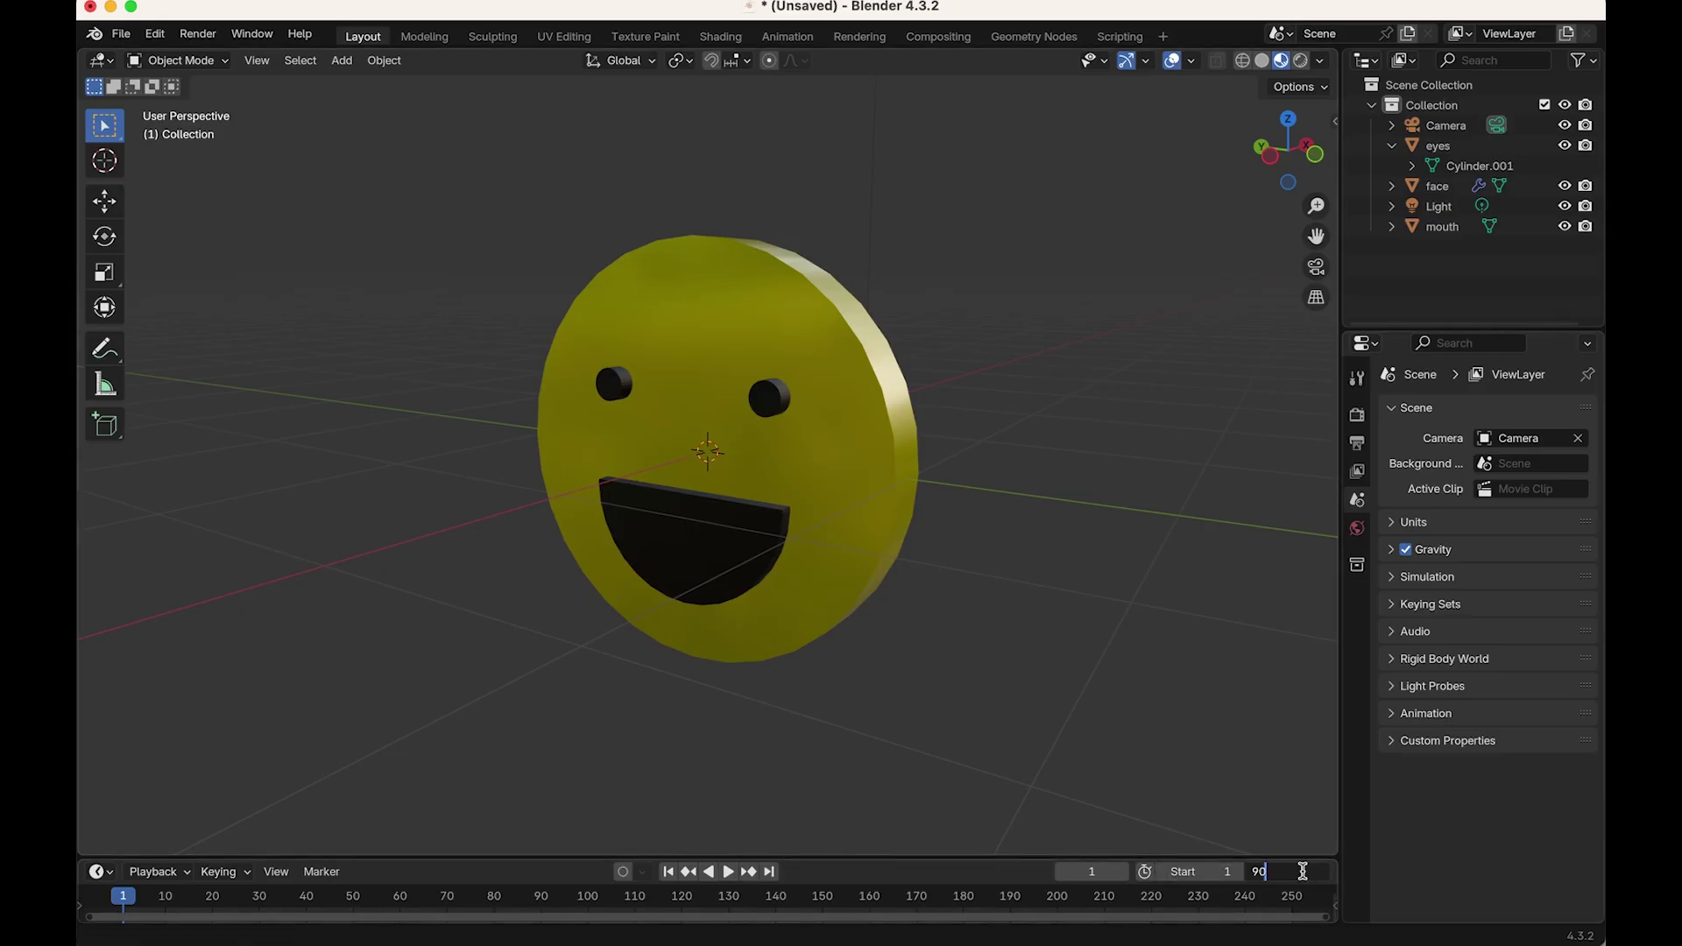
text(90)
key(Return)
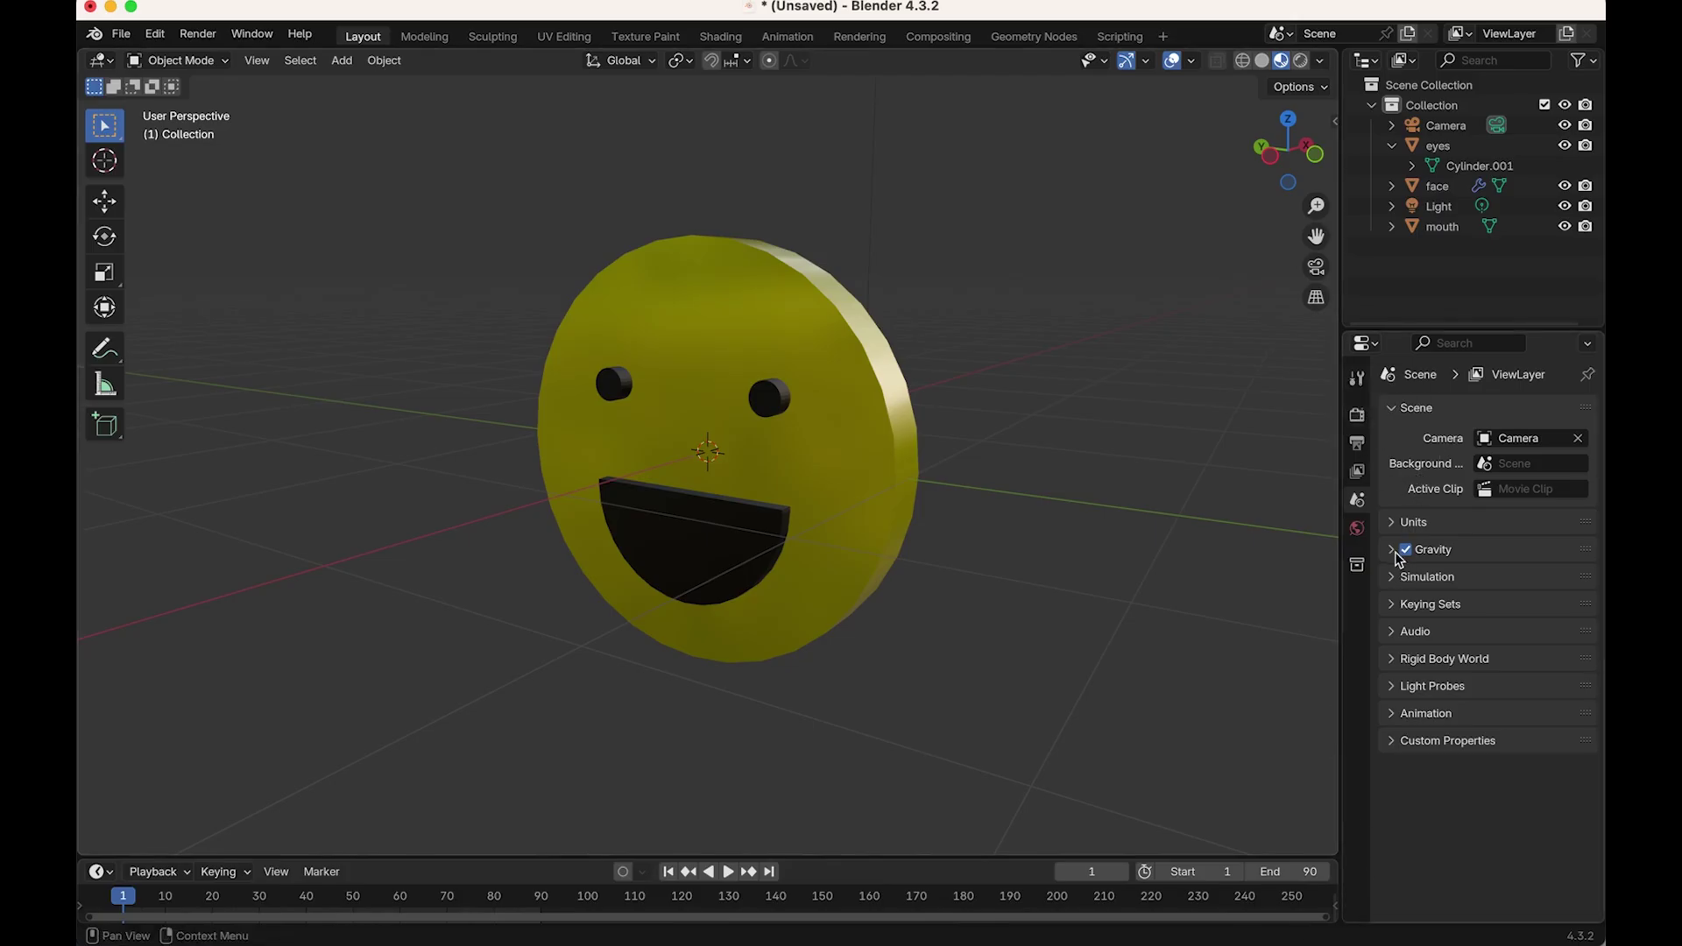
click(1357, 470)
click(1357, 441)
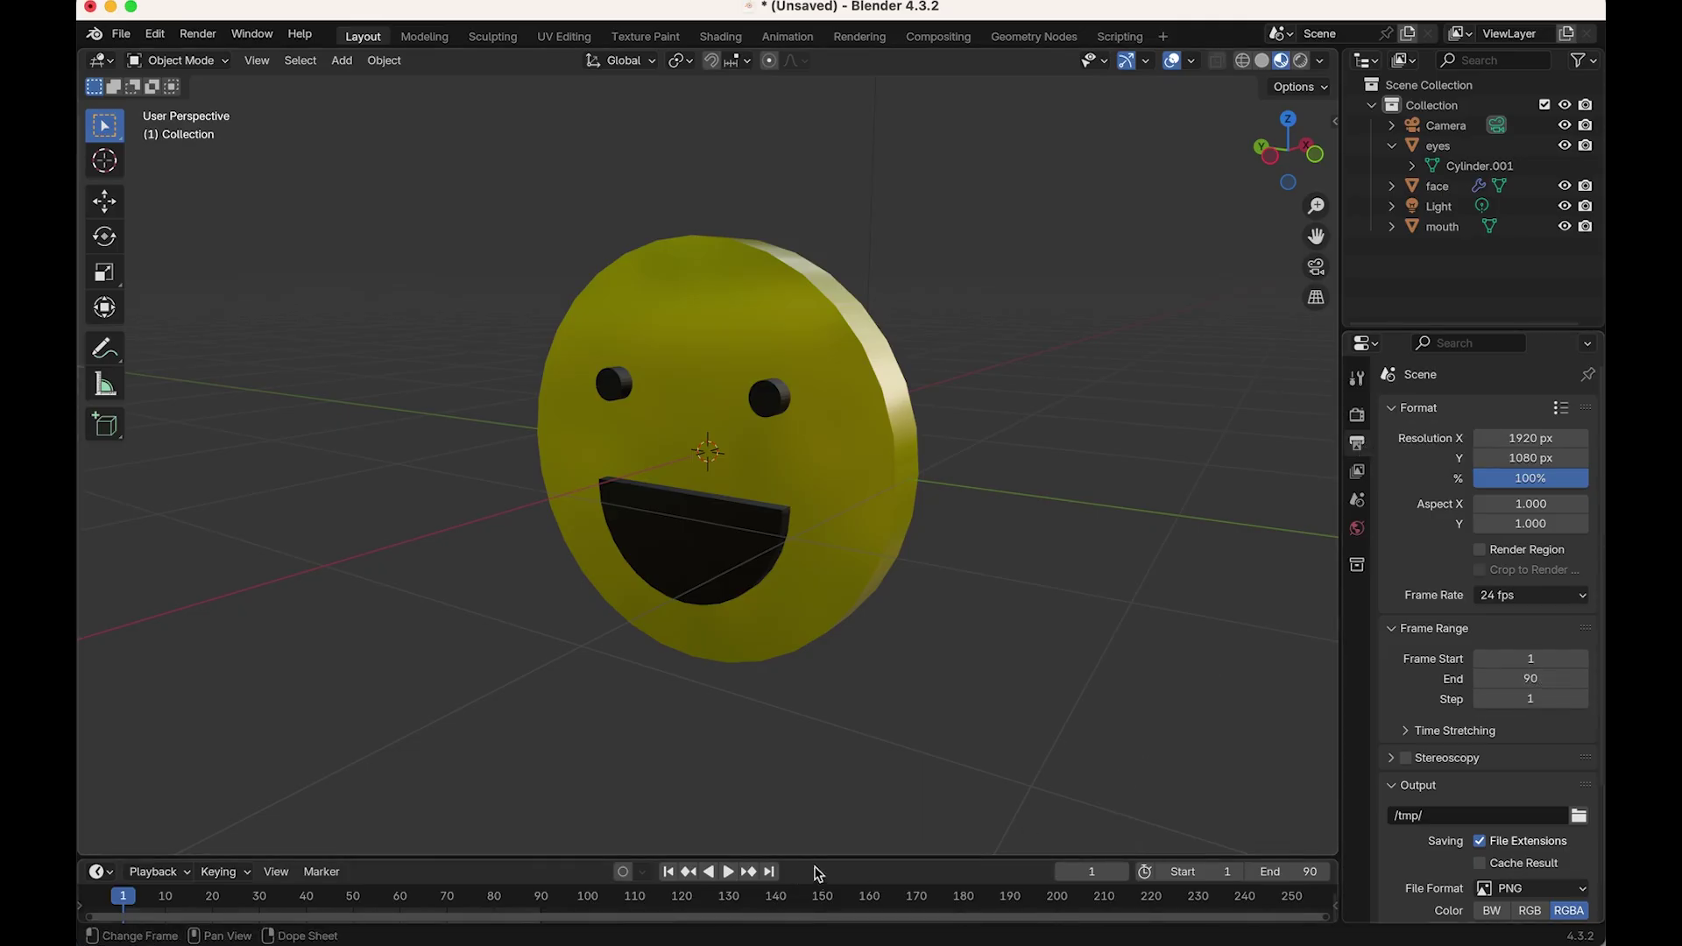
Step: Move the playhead to frame 155 and zoom the timeline in to about frames -5 to 105
click(848, 897)
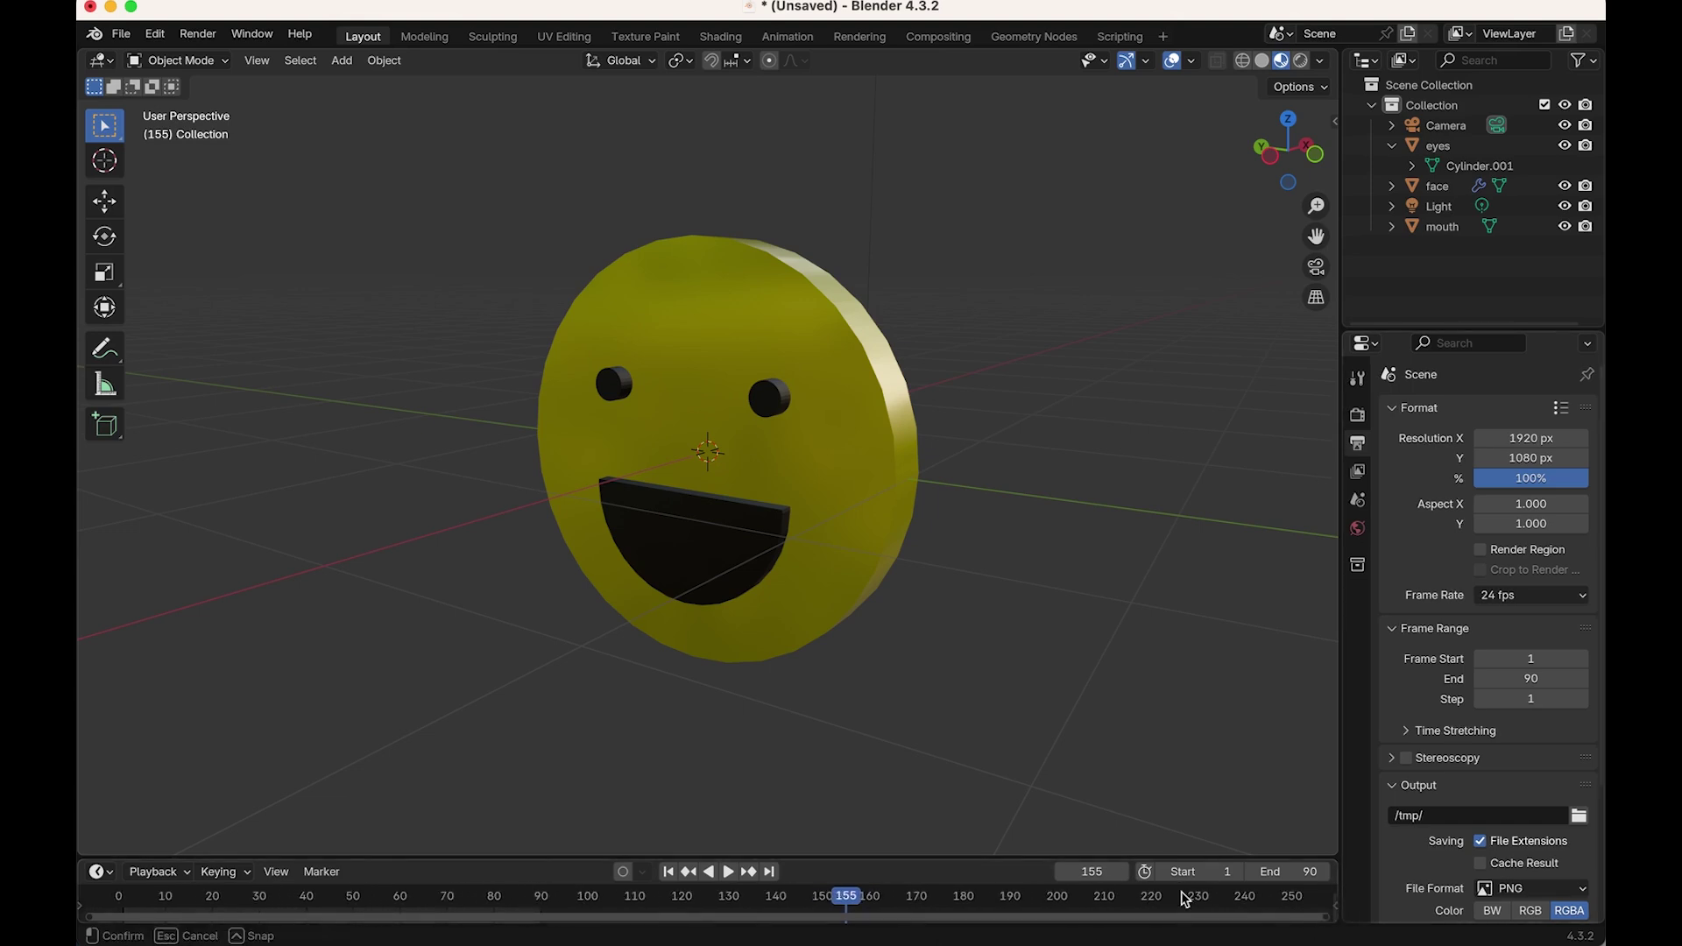
drag(1324, 919, 902, 945)
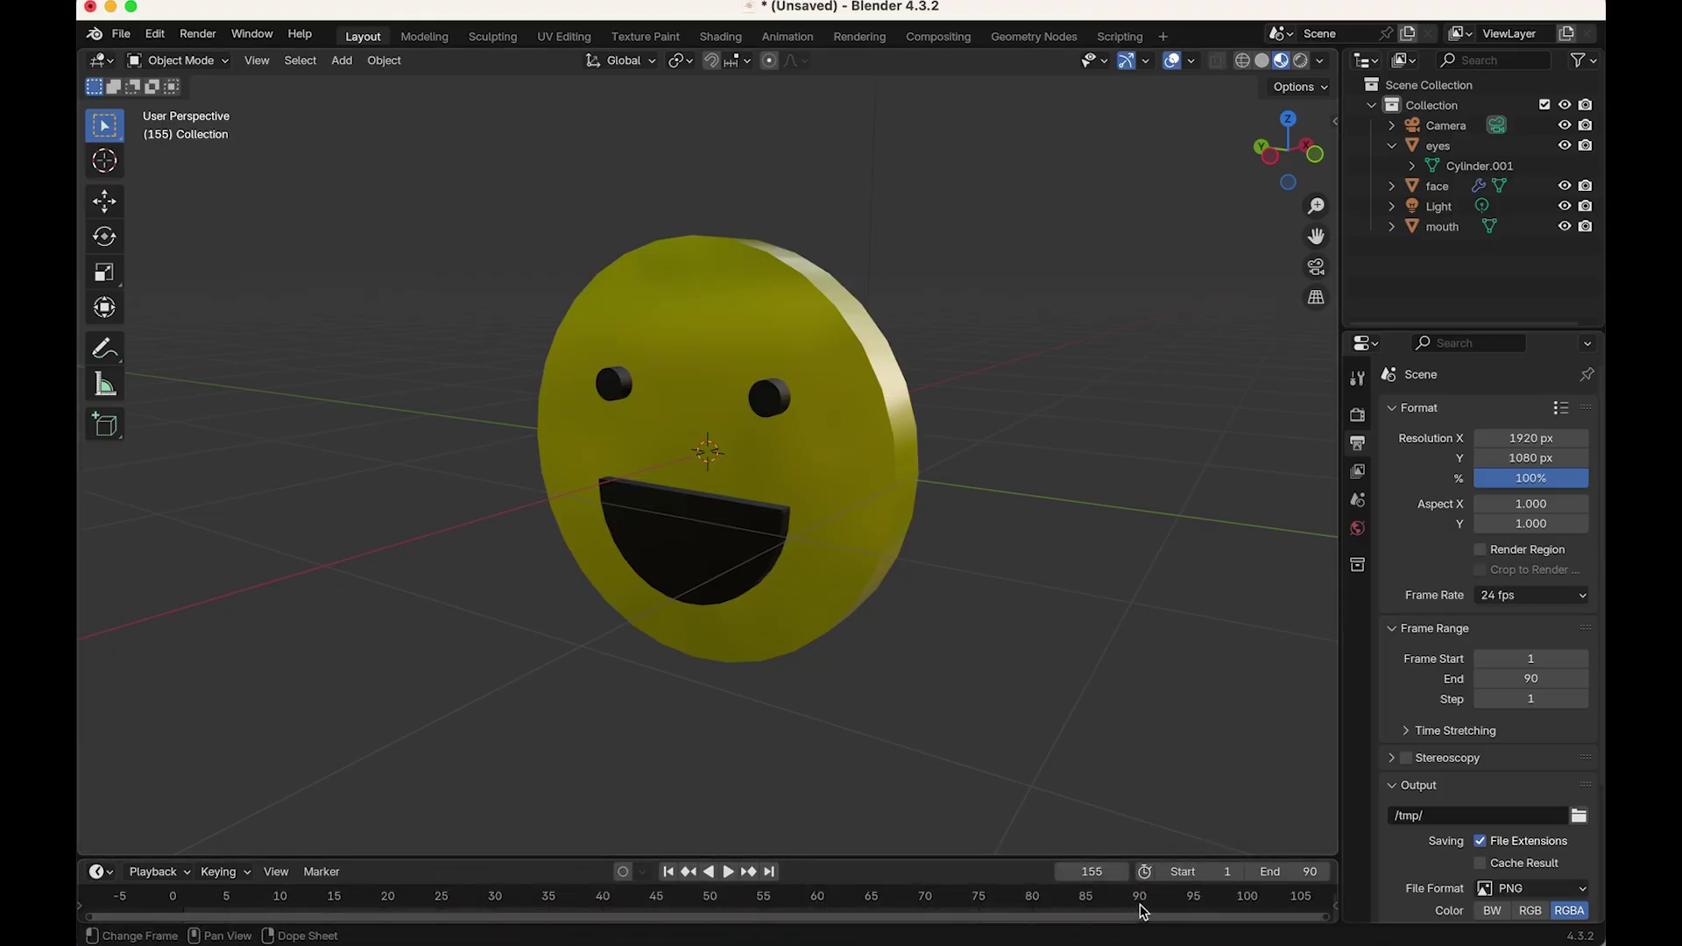
Step: Select the face, the mouth and the eyes in turn to review the smiley's separate objects
click(676, 670)
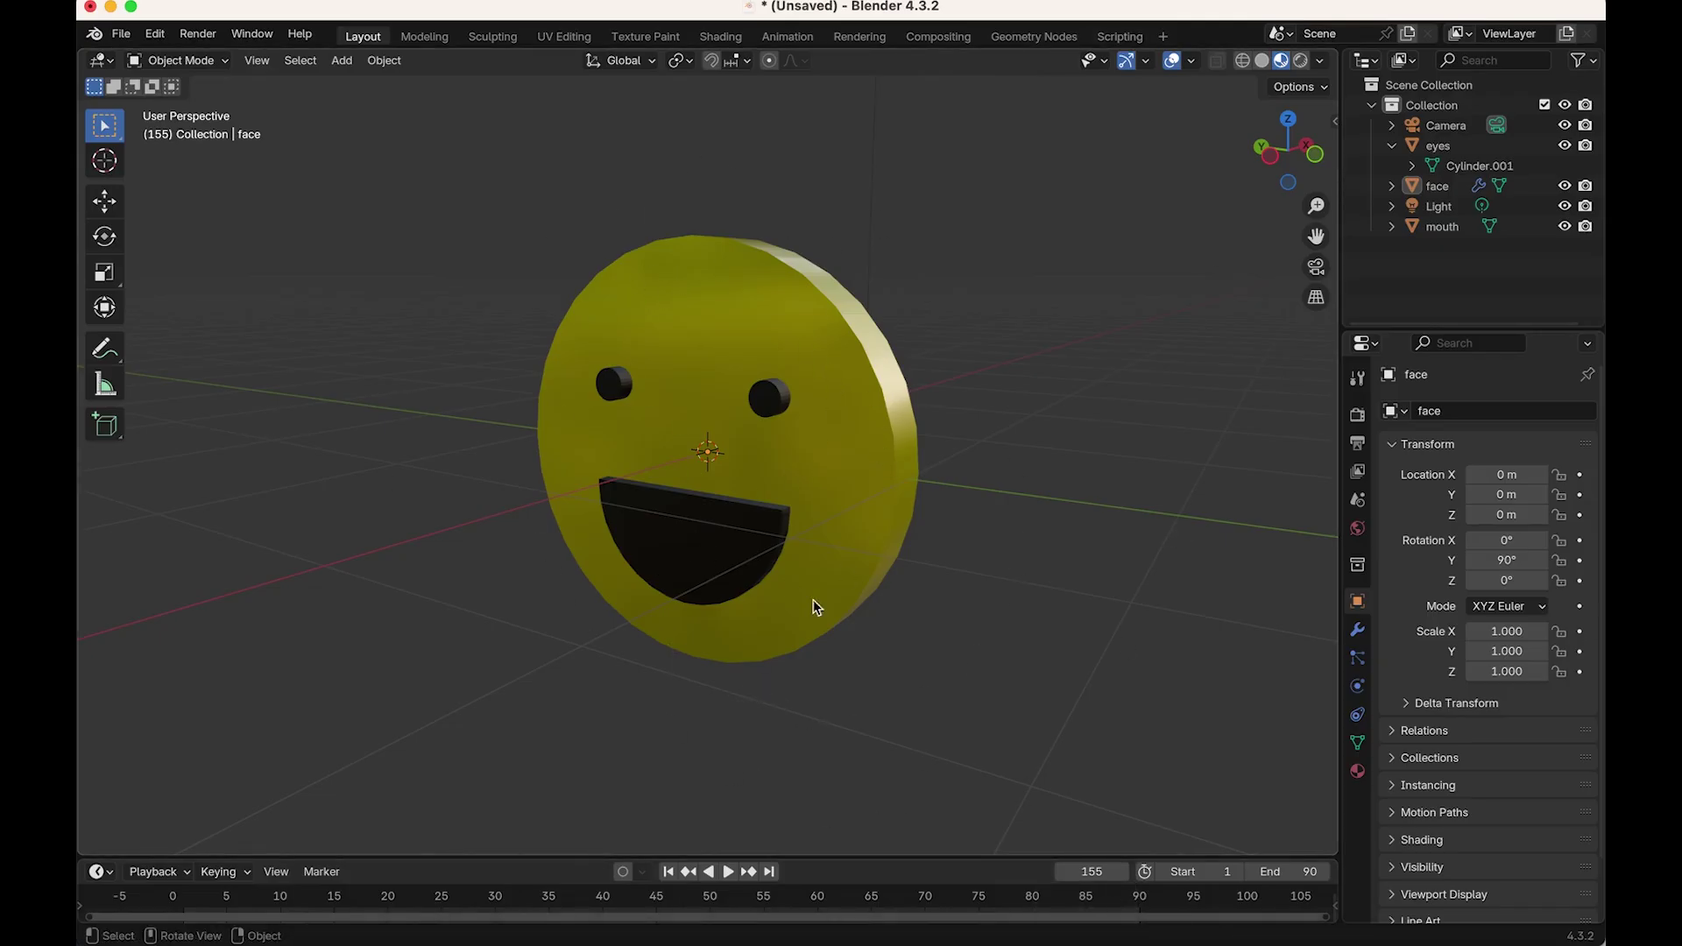
click(1442, 229)
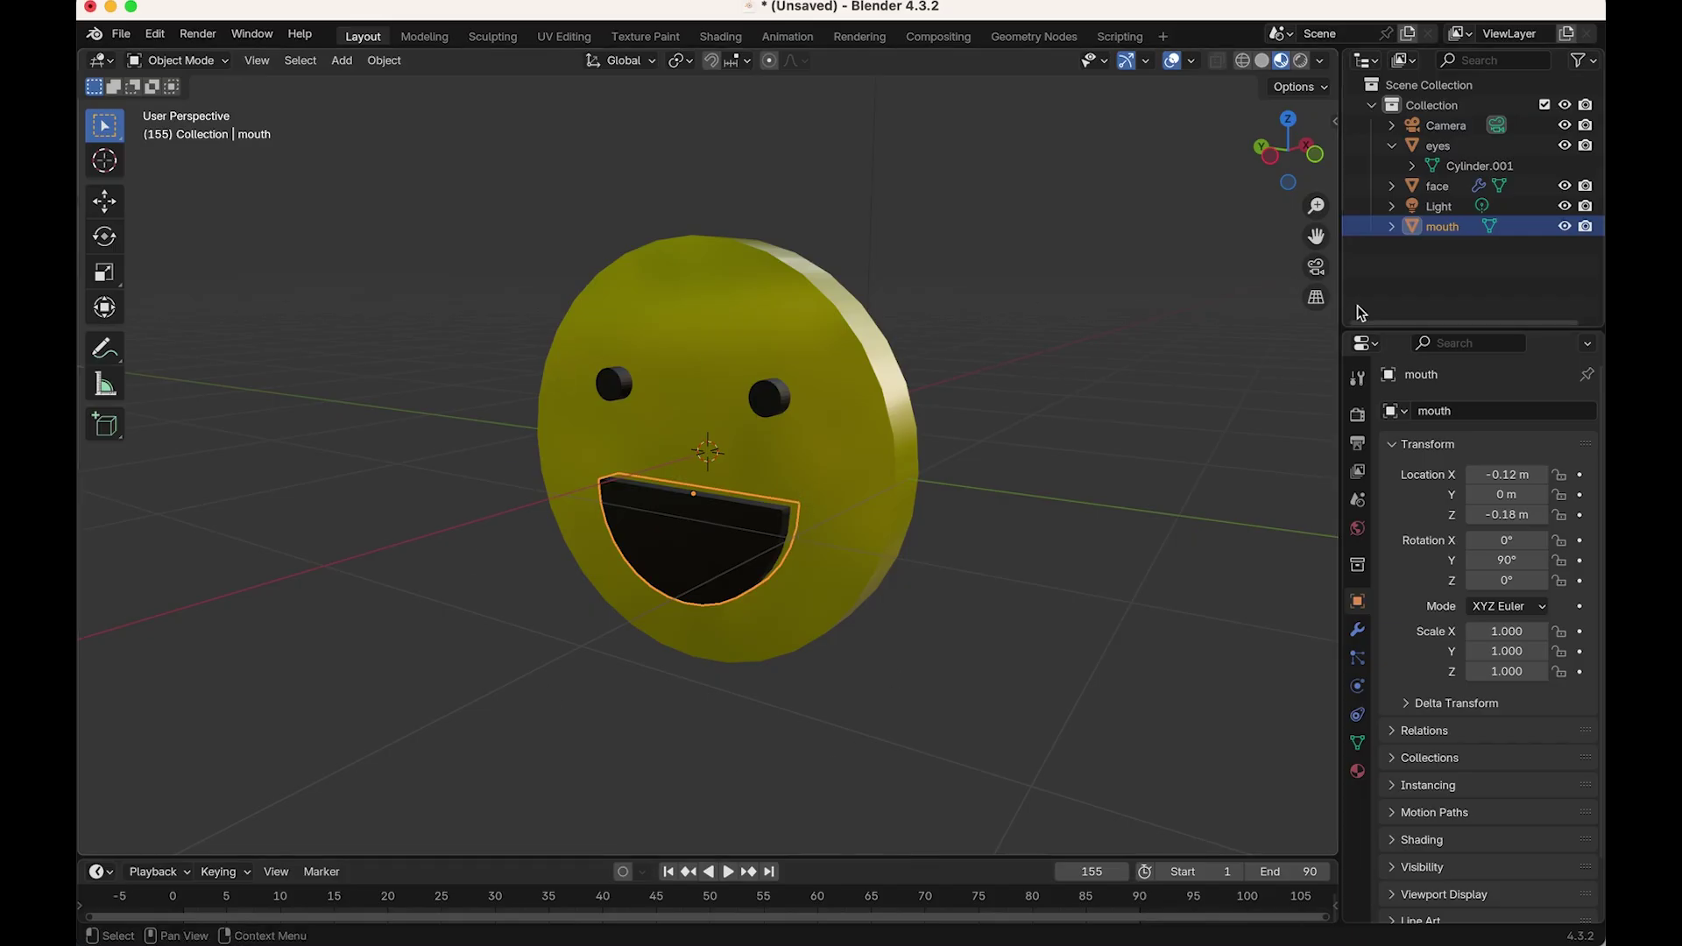
click(1438, 145)
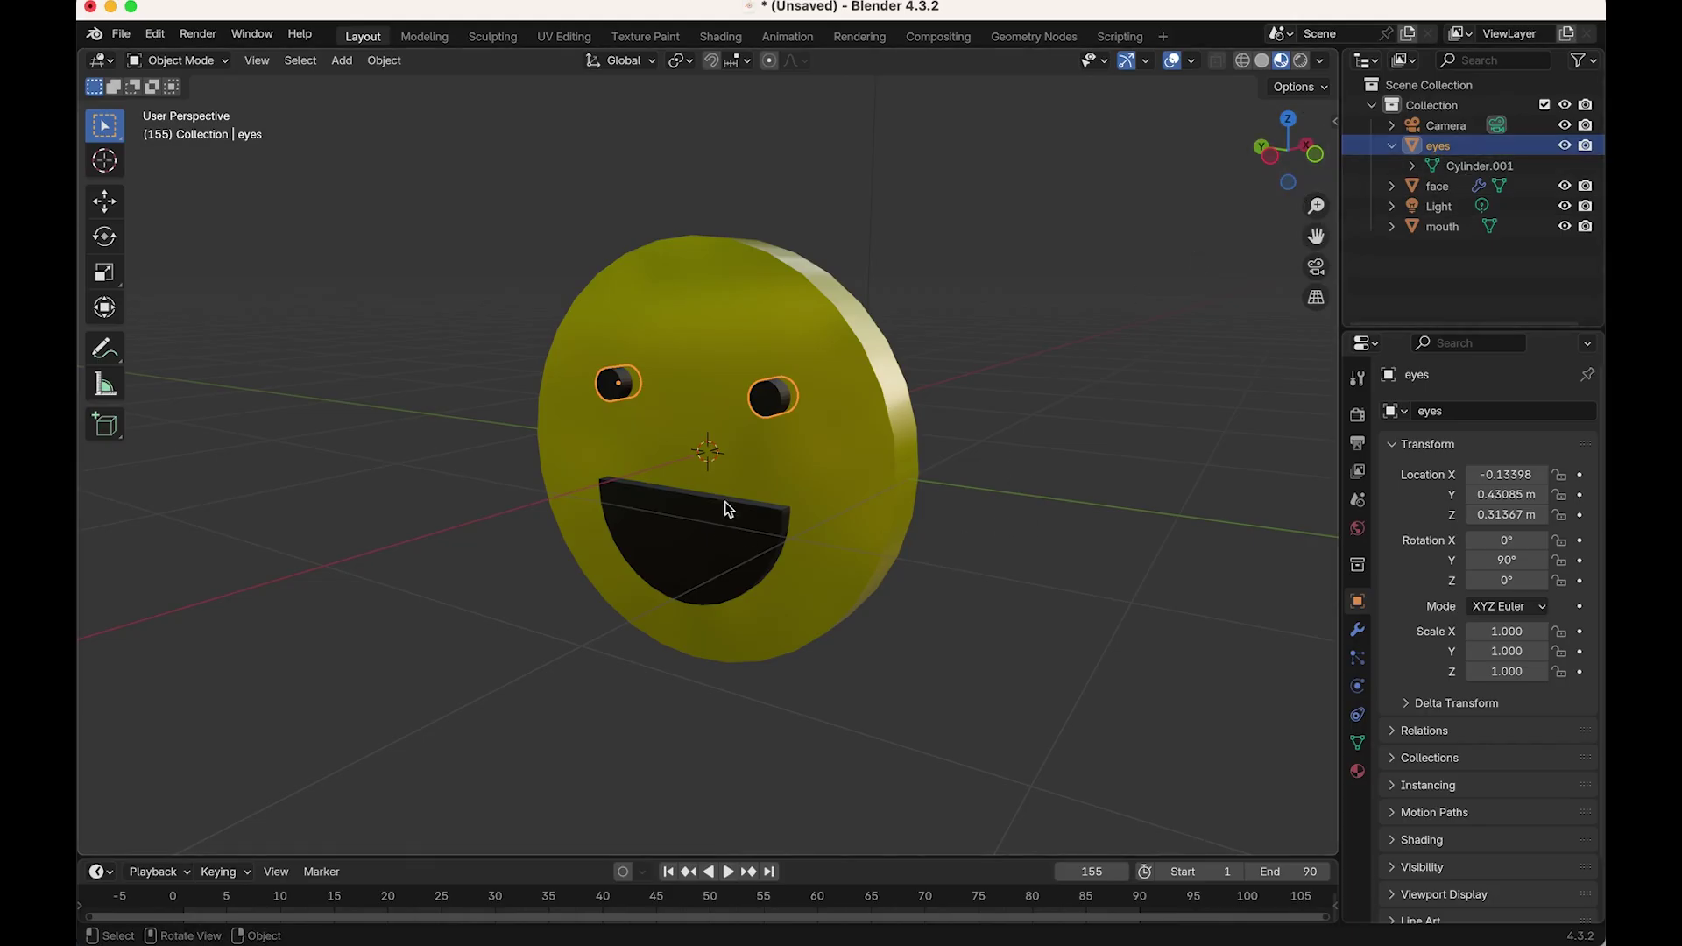
Step: Add a Plain Axes empty at the world origin in the middle of the smiley face
key(shift+a)
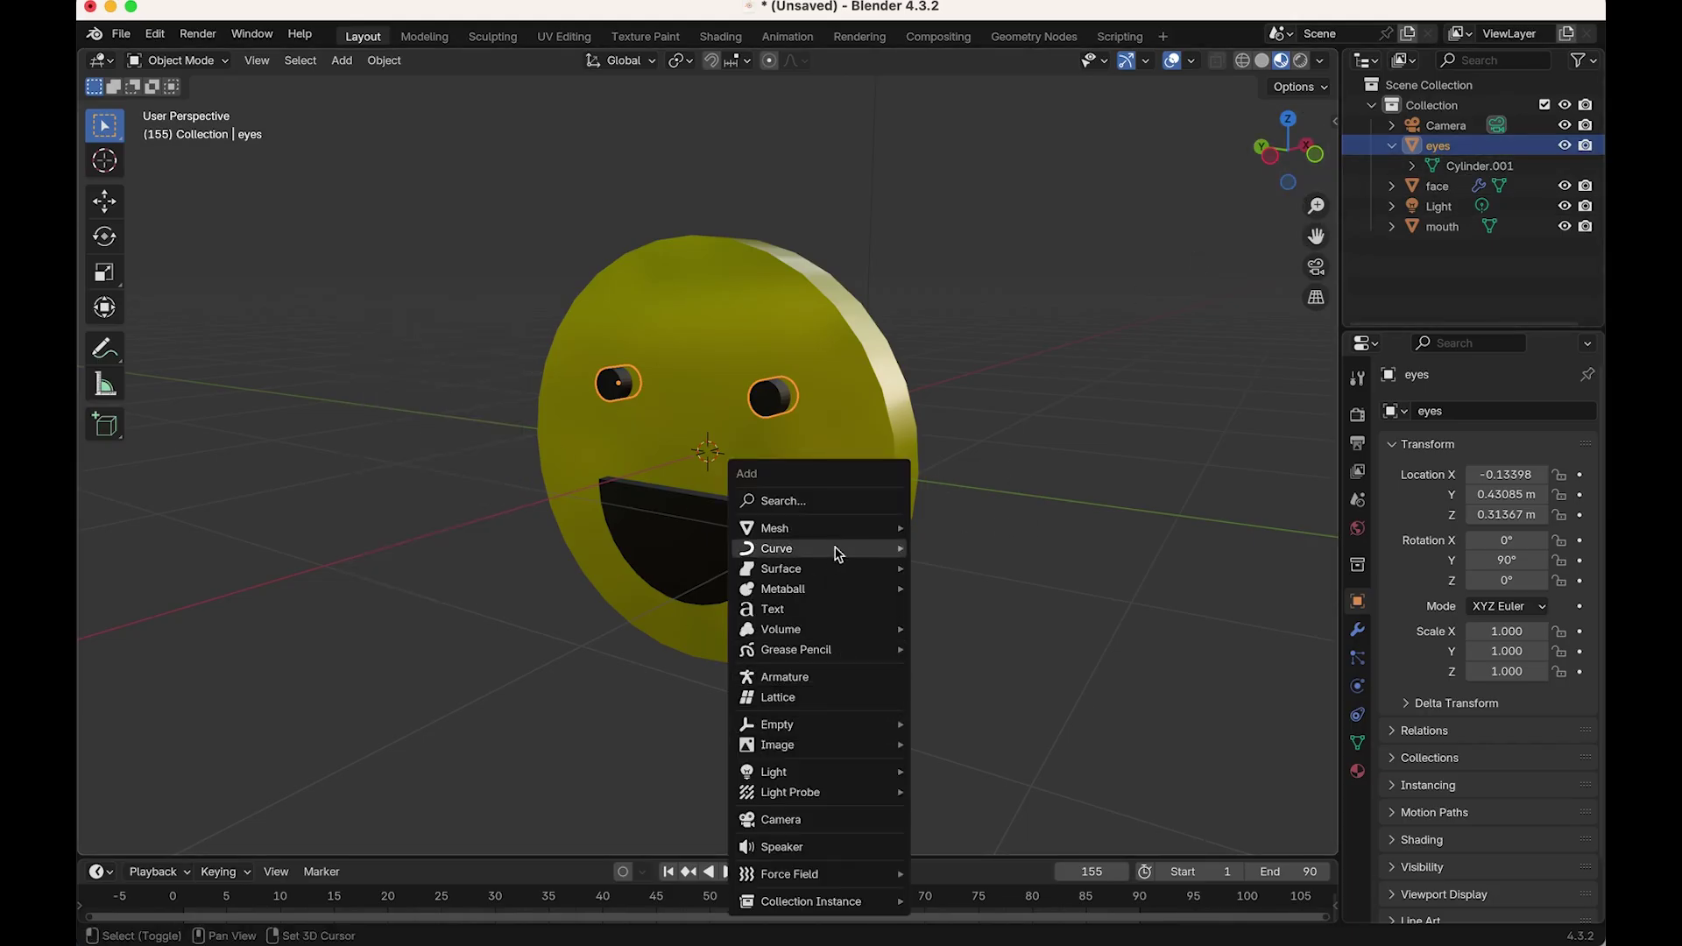
mouse_move(791, 526)
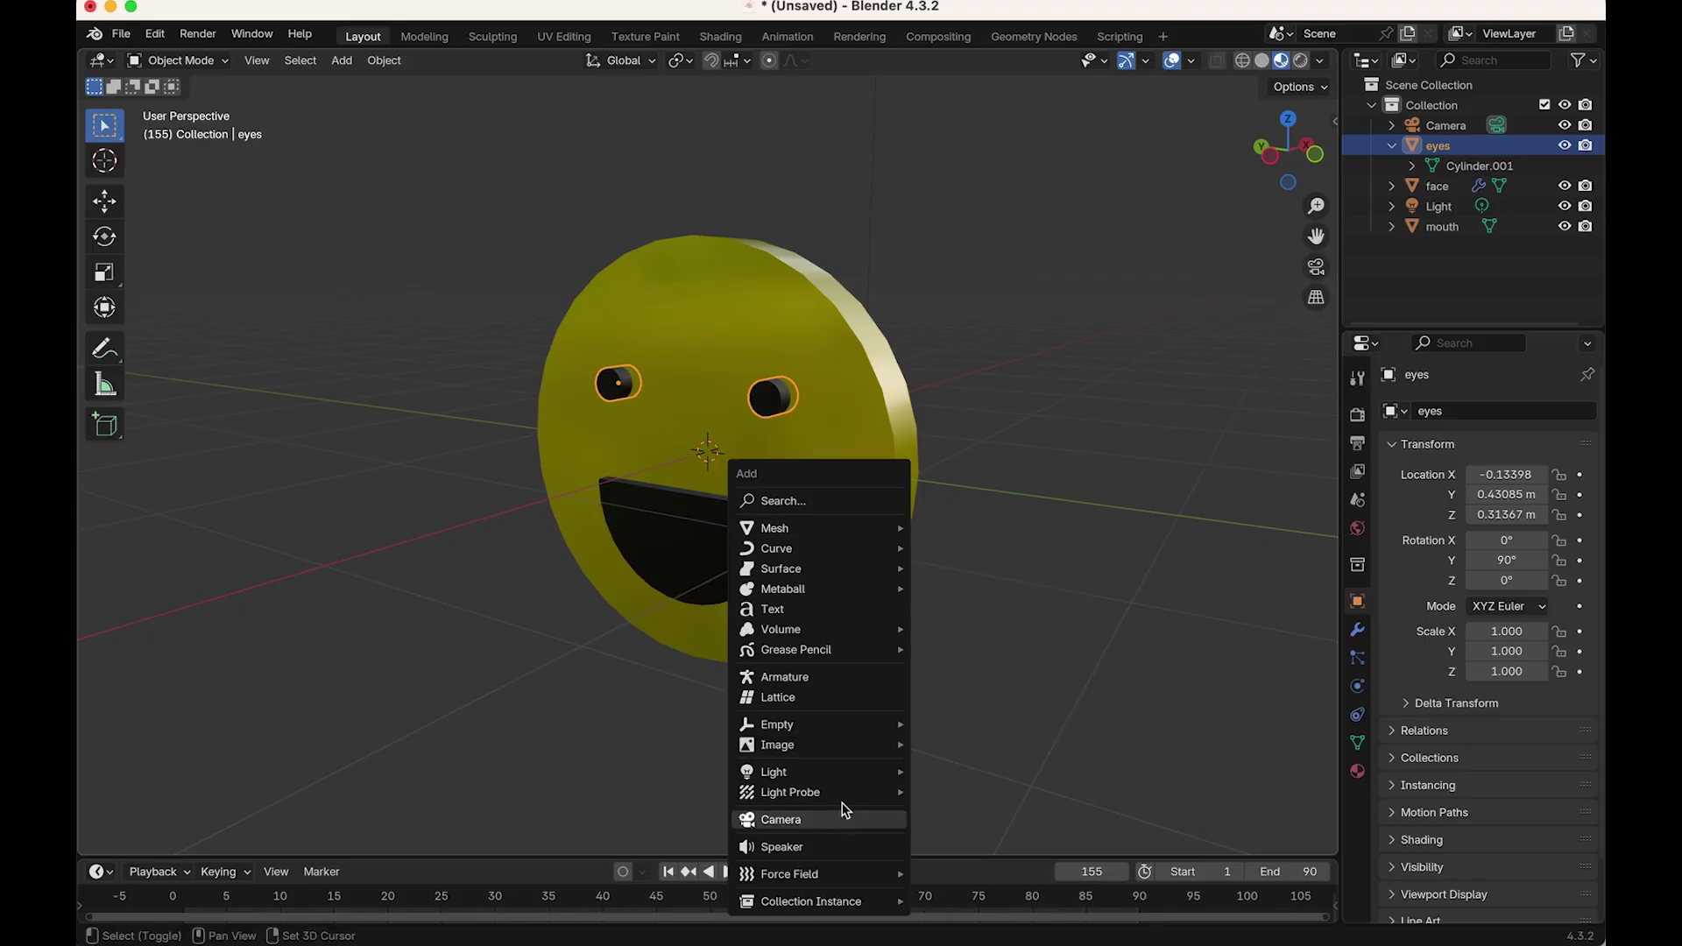
mouse_move(854, 738)
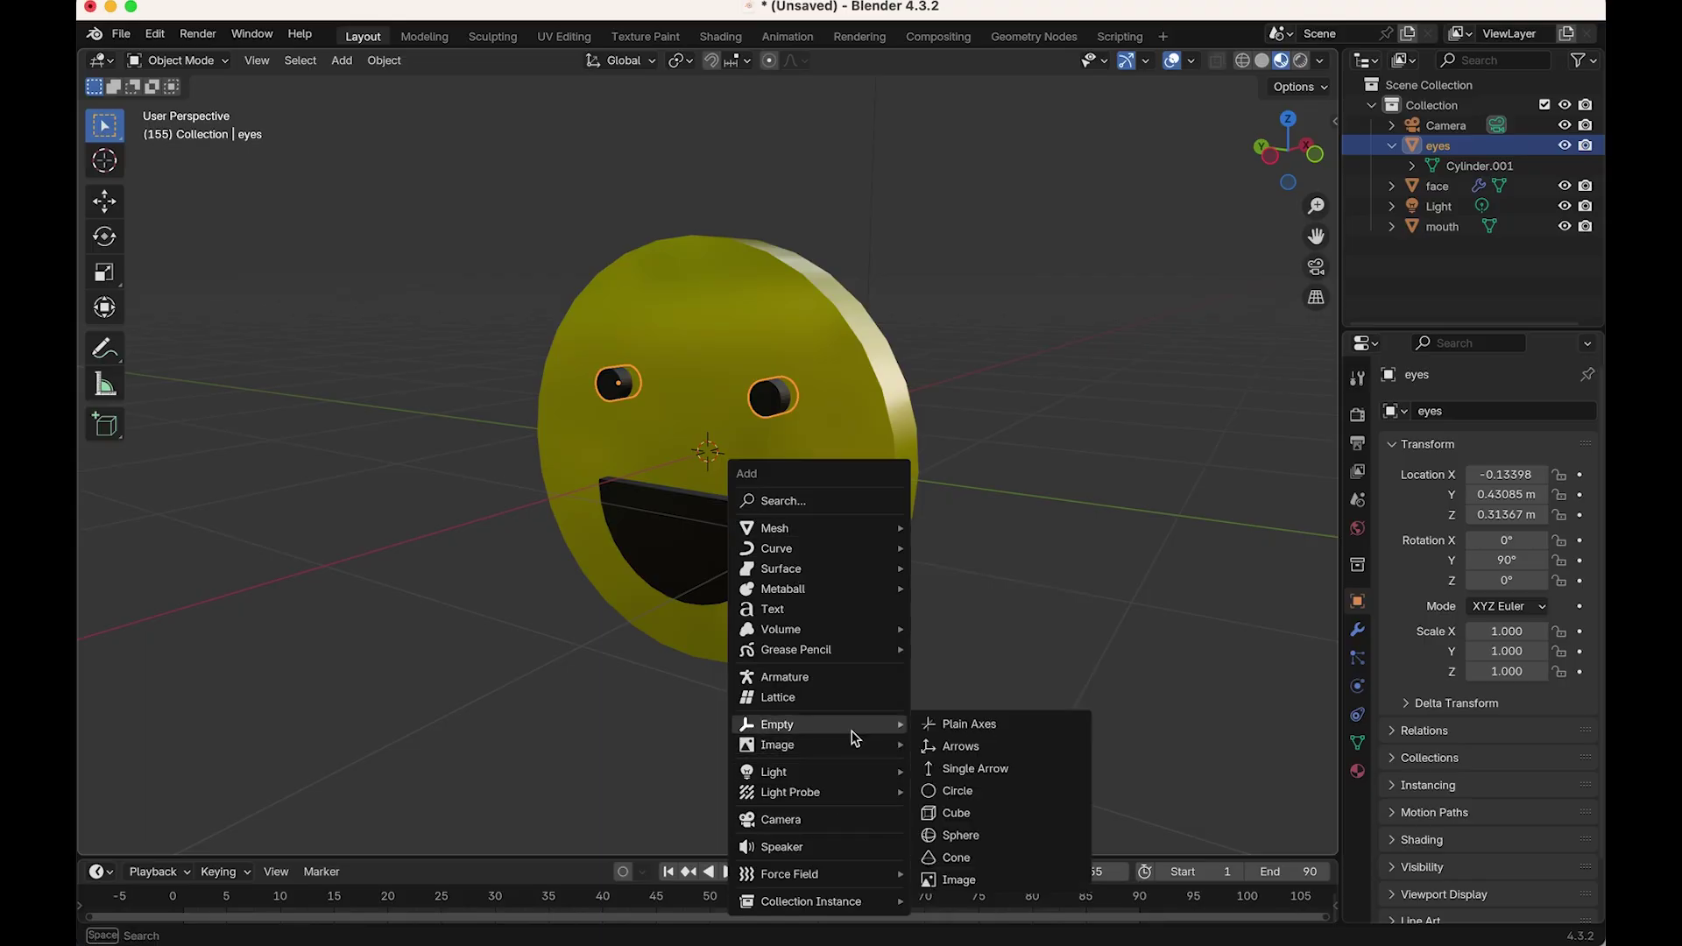
click(989, 726)
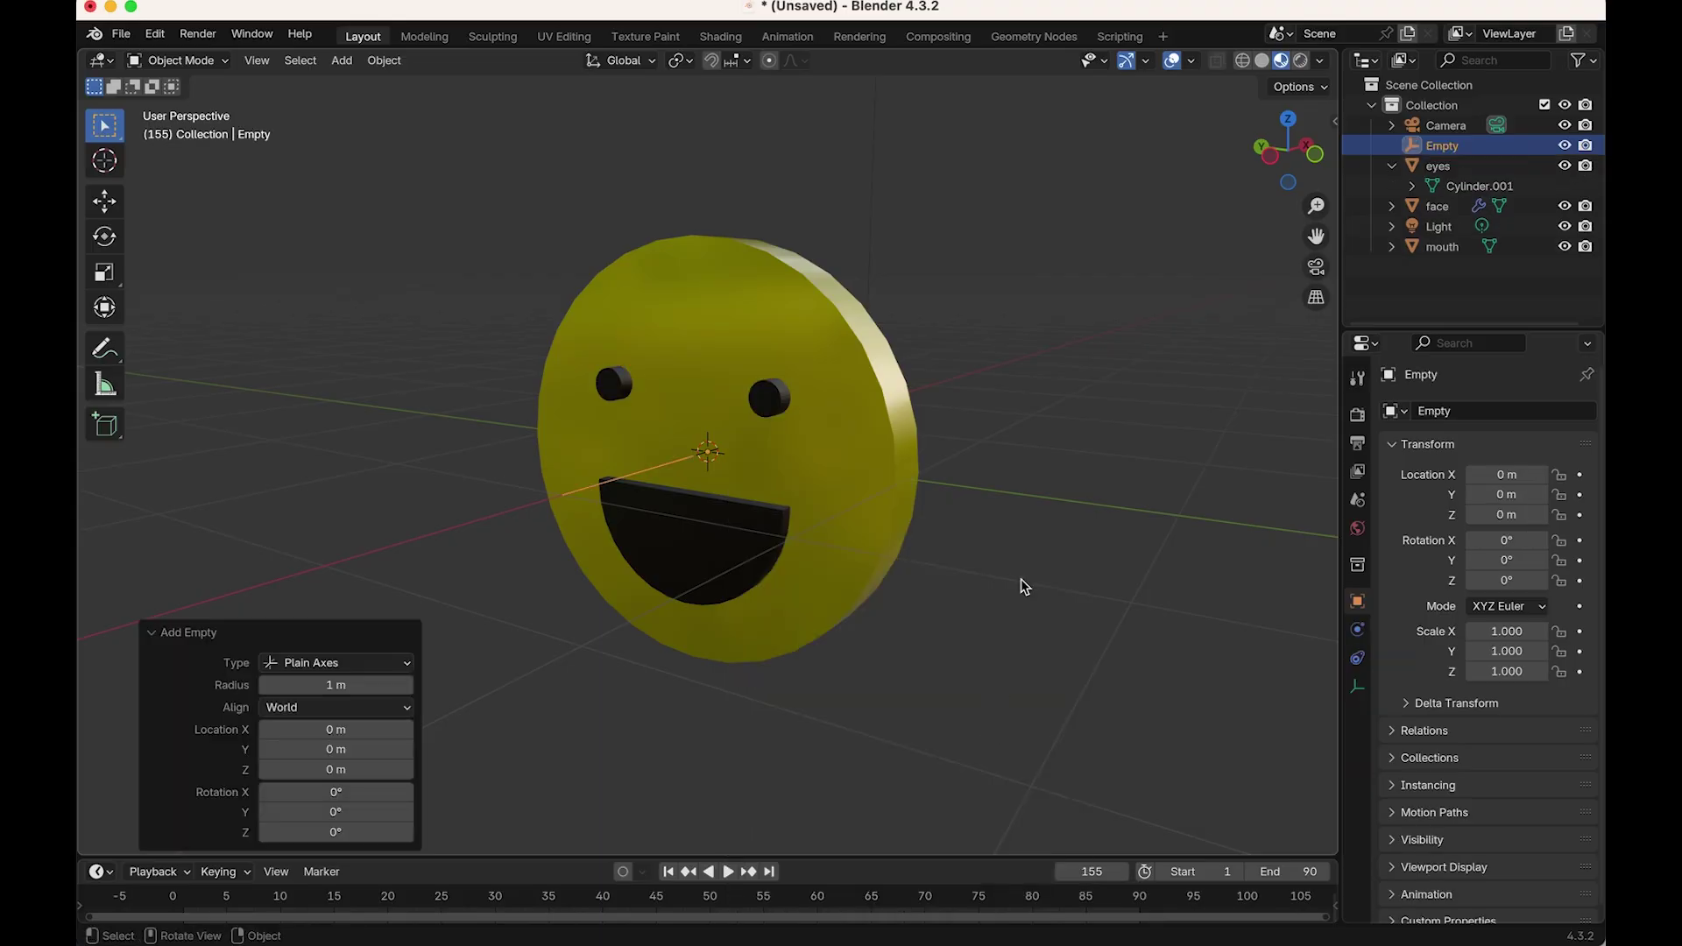
click(1439, 167)
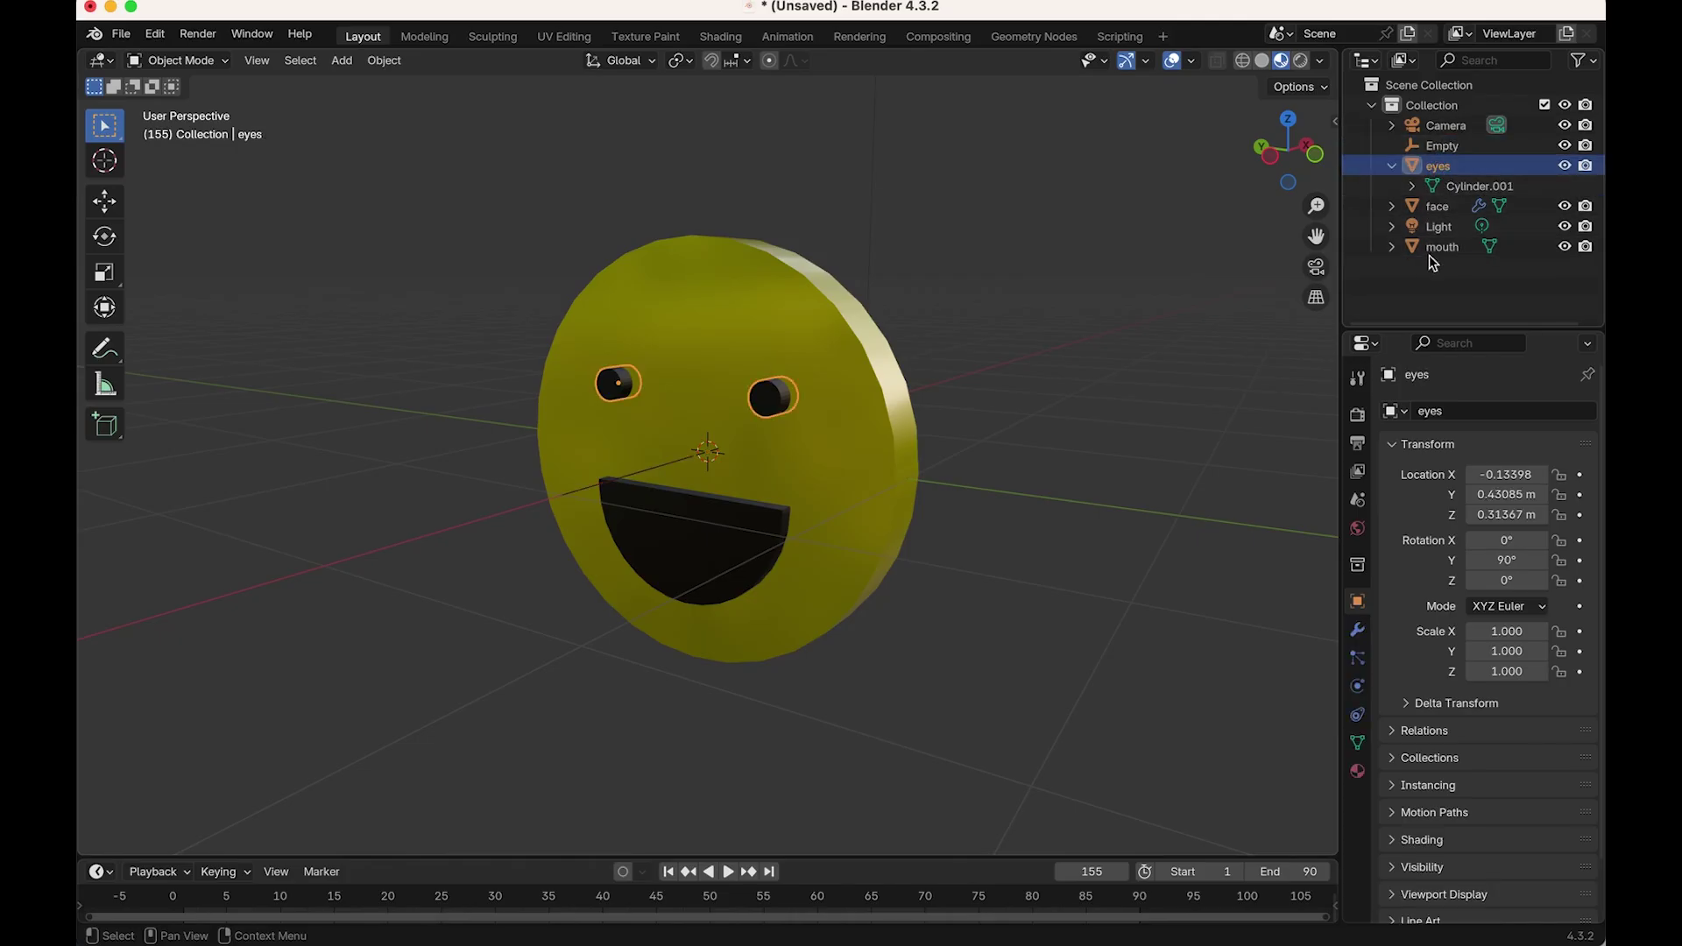
shift+click(1437, 208)
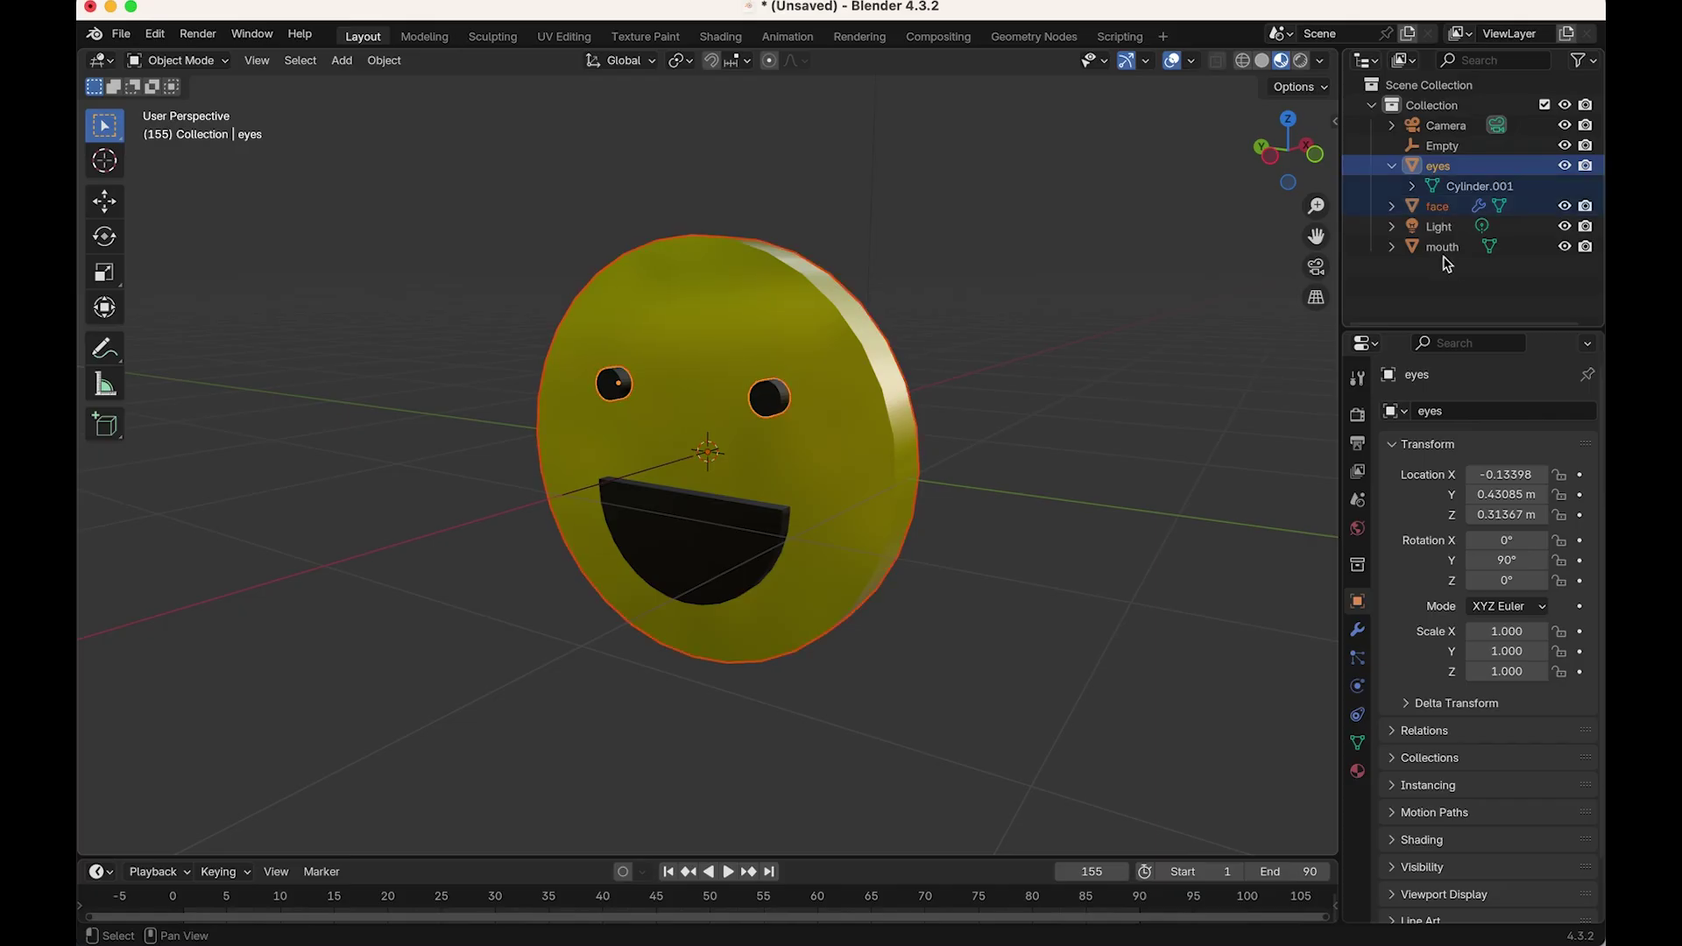
shift+click(1443, 248)
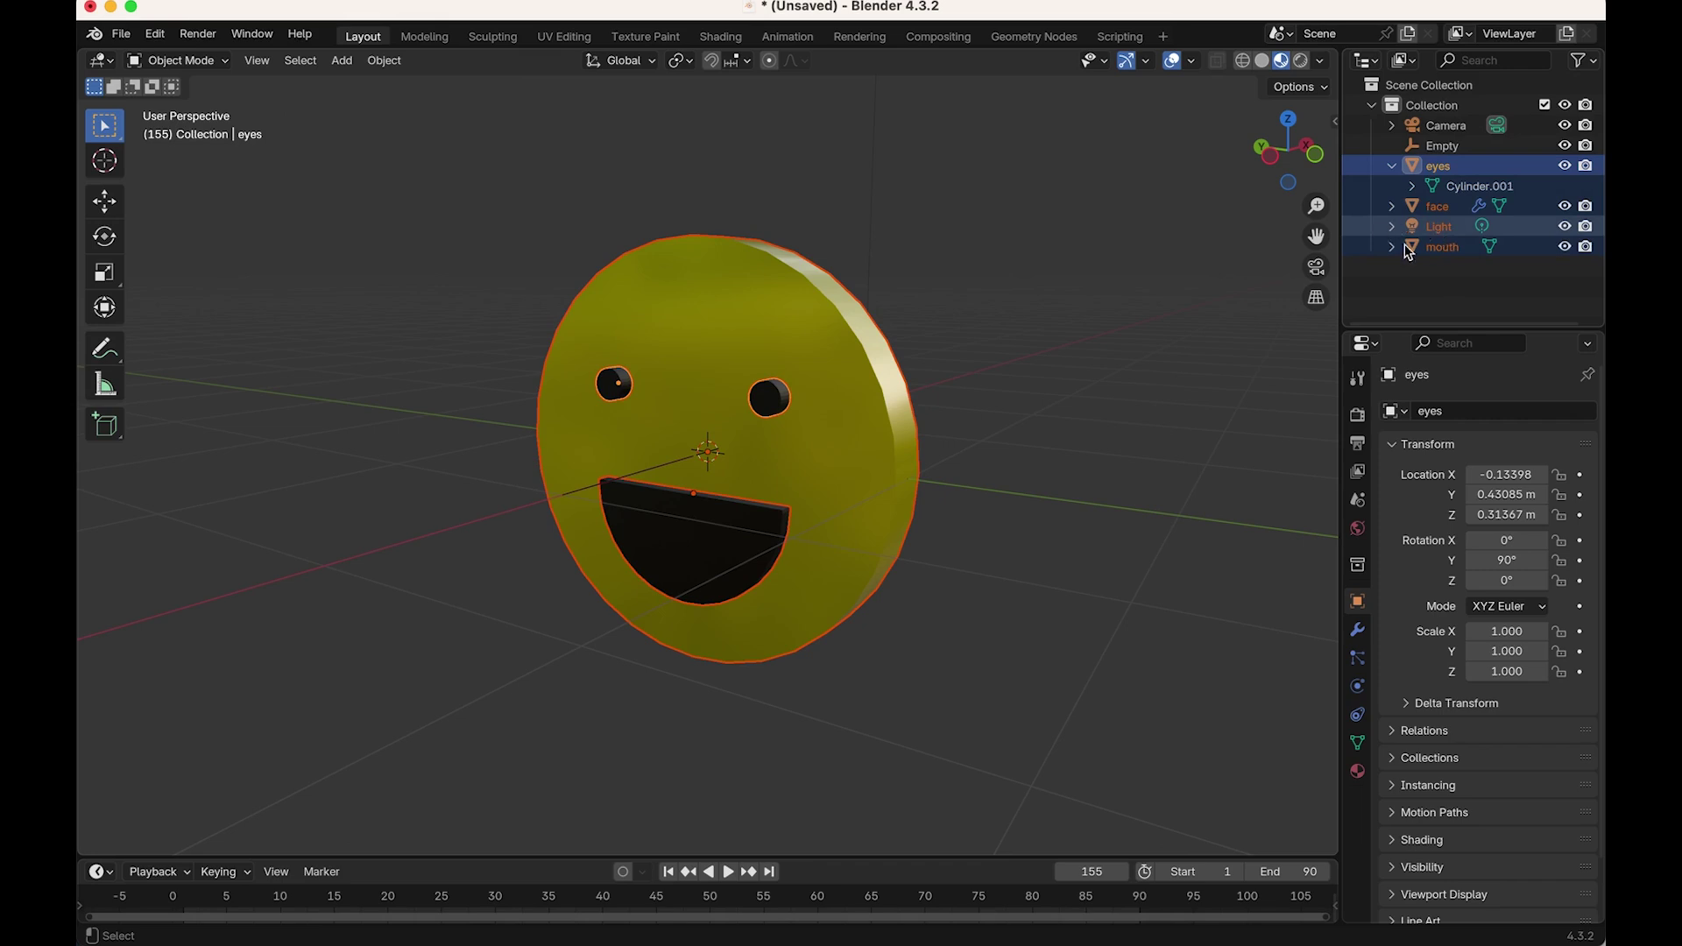
ctrl+click(1439, 227)
click(1454, 298)
Step: Parent the eyes, face and mouth to the Empty using the Object parent type, and unfold the Empty's children
click(1436, 166)
shift+click(1441, 207)
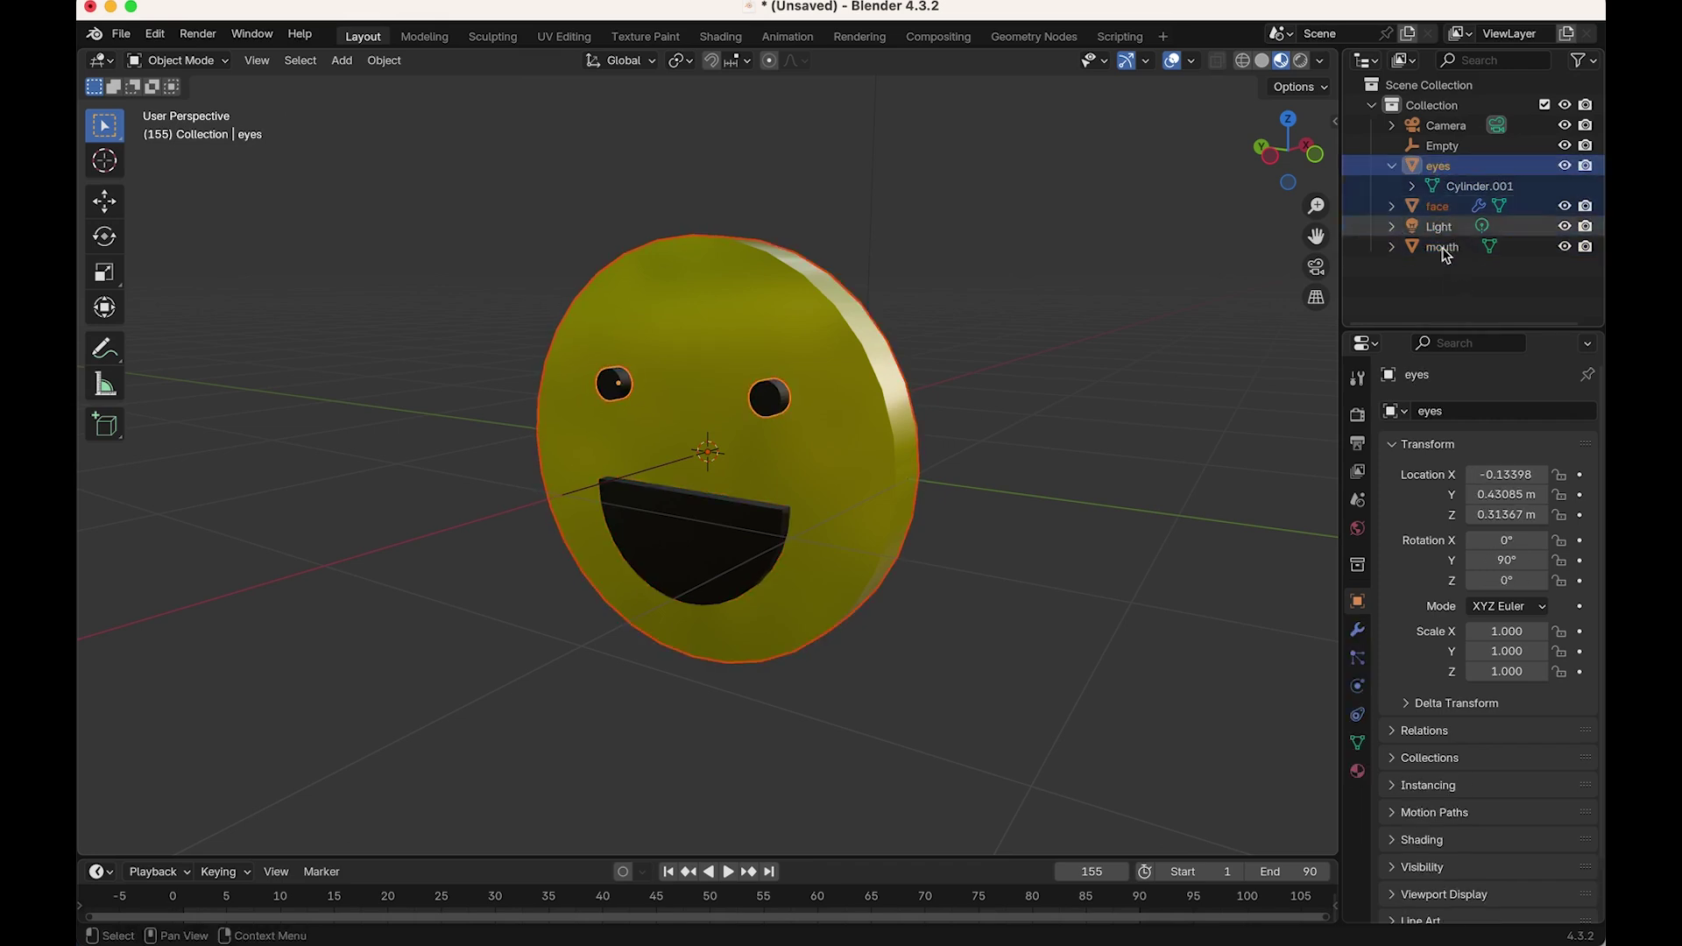
ctrl+click(1442, 248)
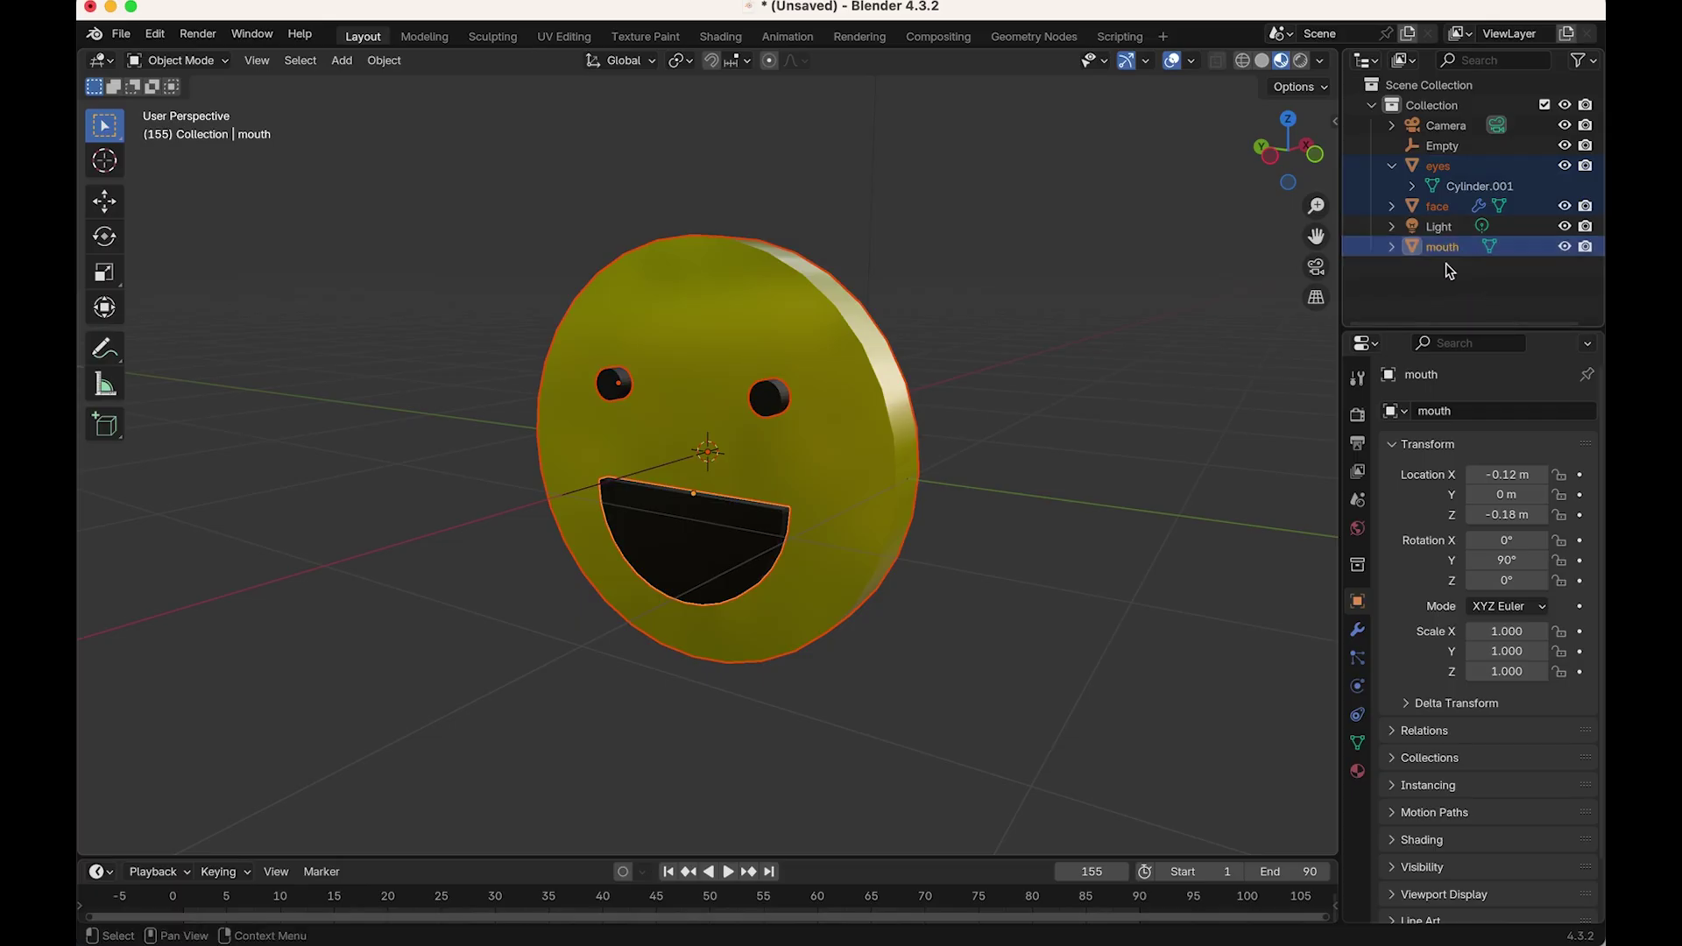
ctrl+click(1439, 147)
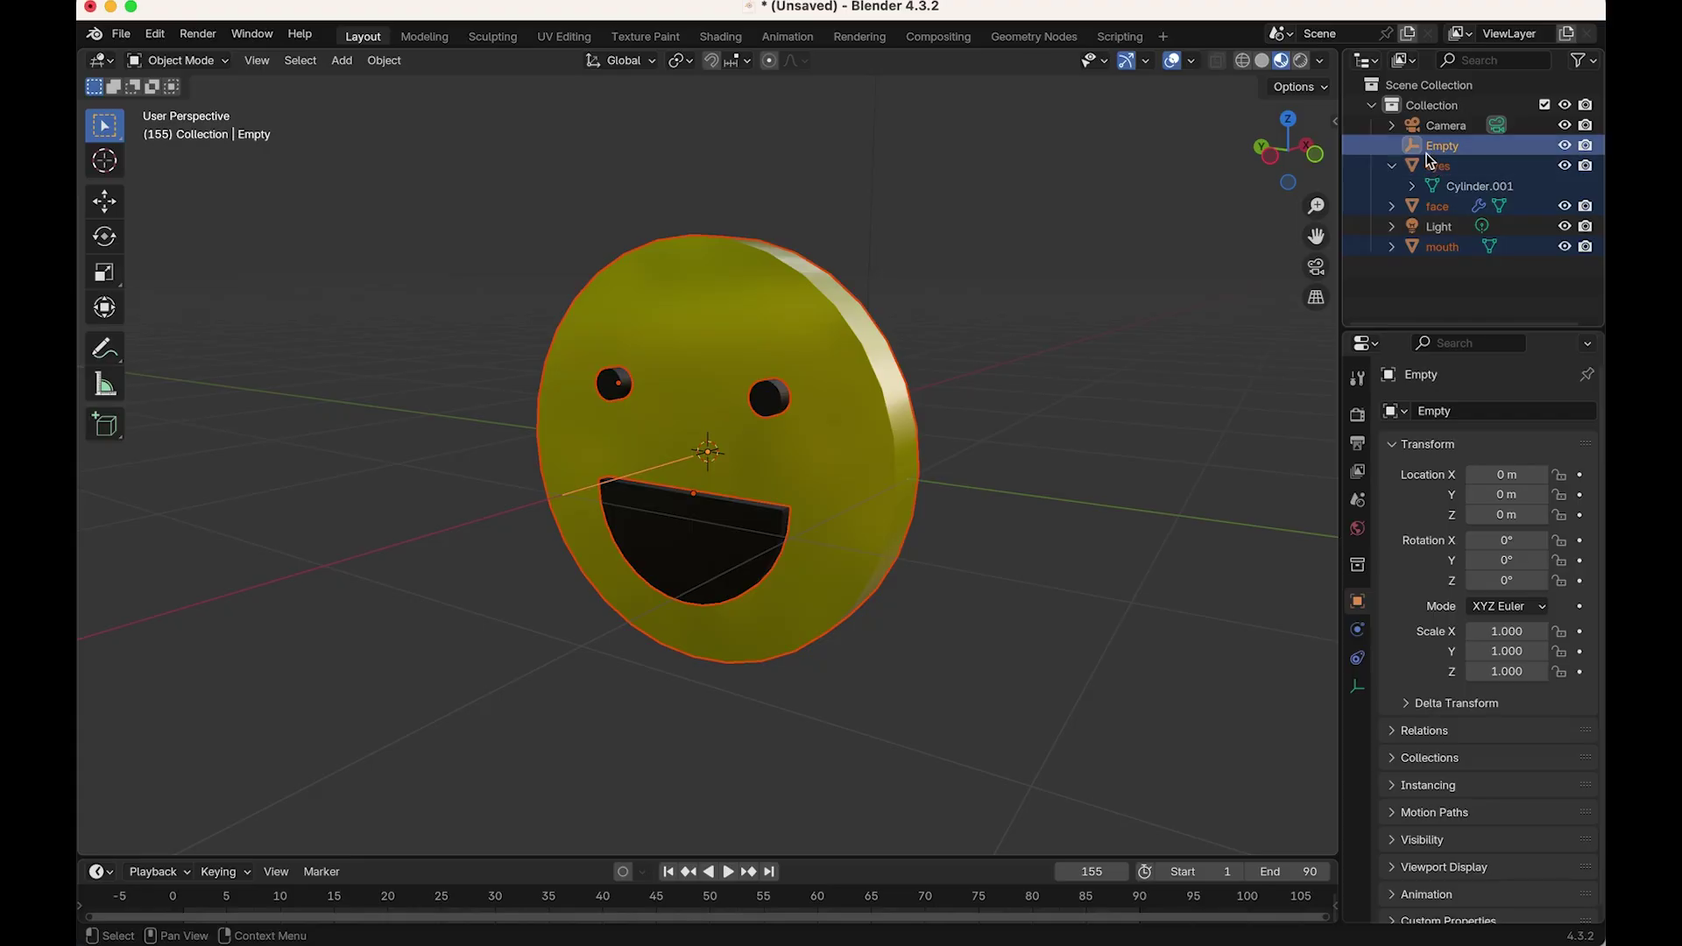
right_click(778, 507)
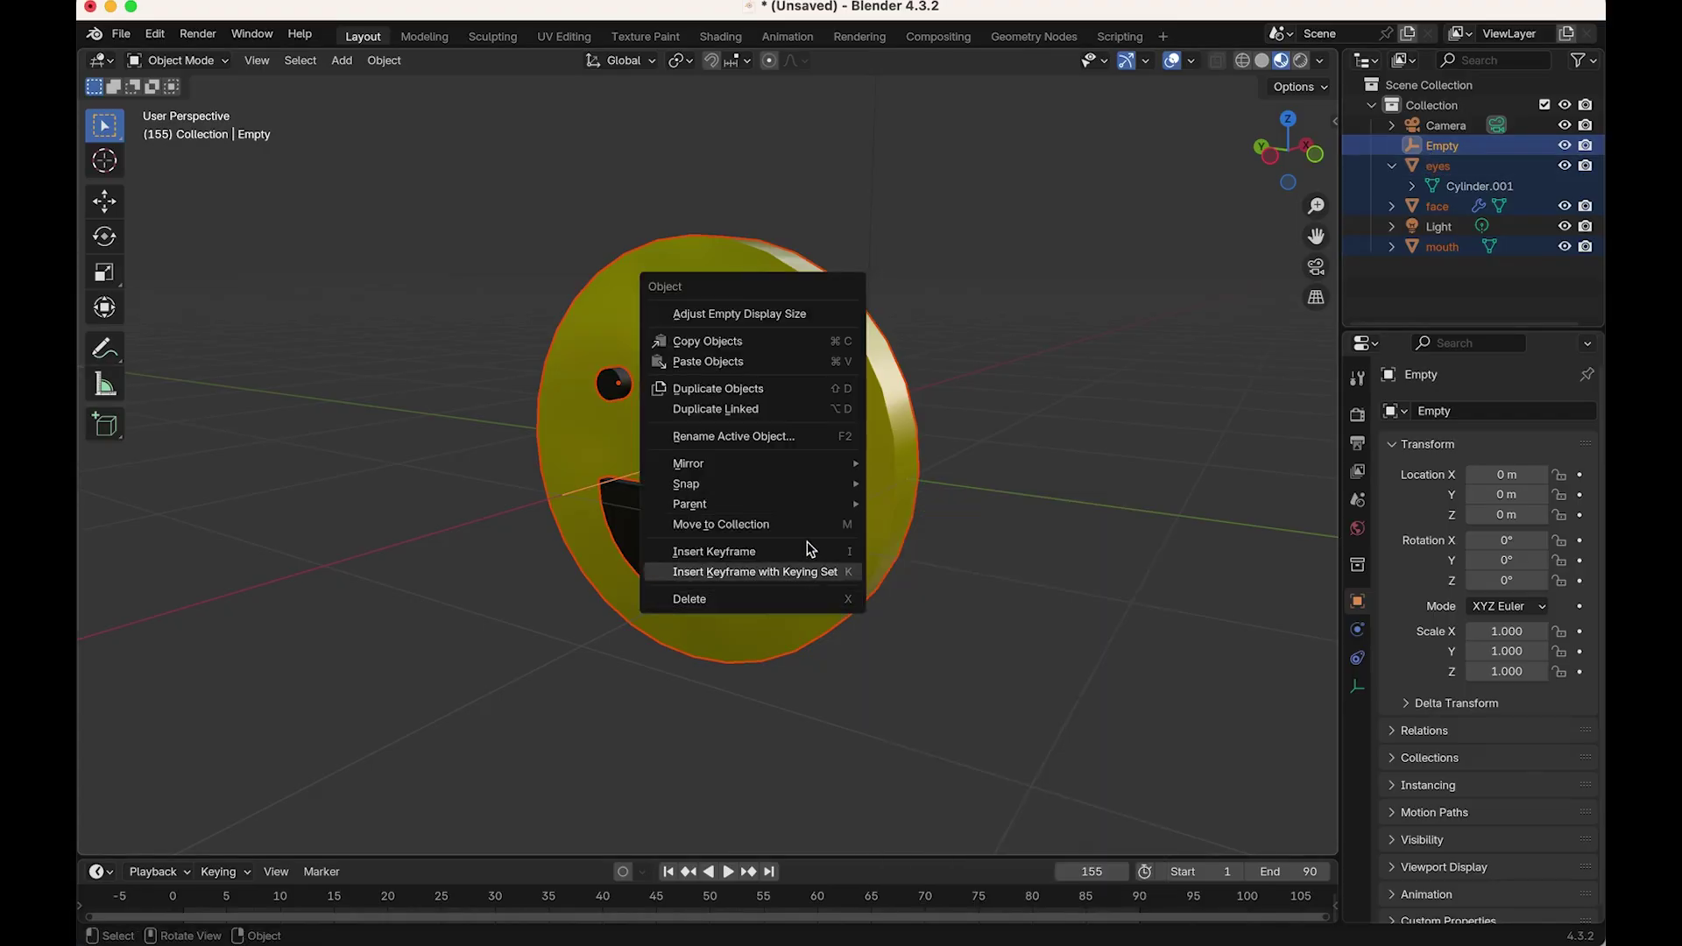
mouse_move(854, 508)
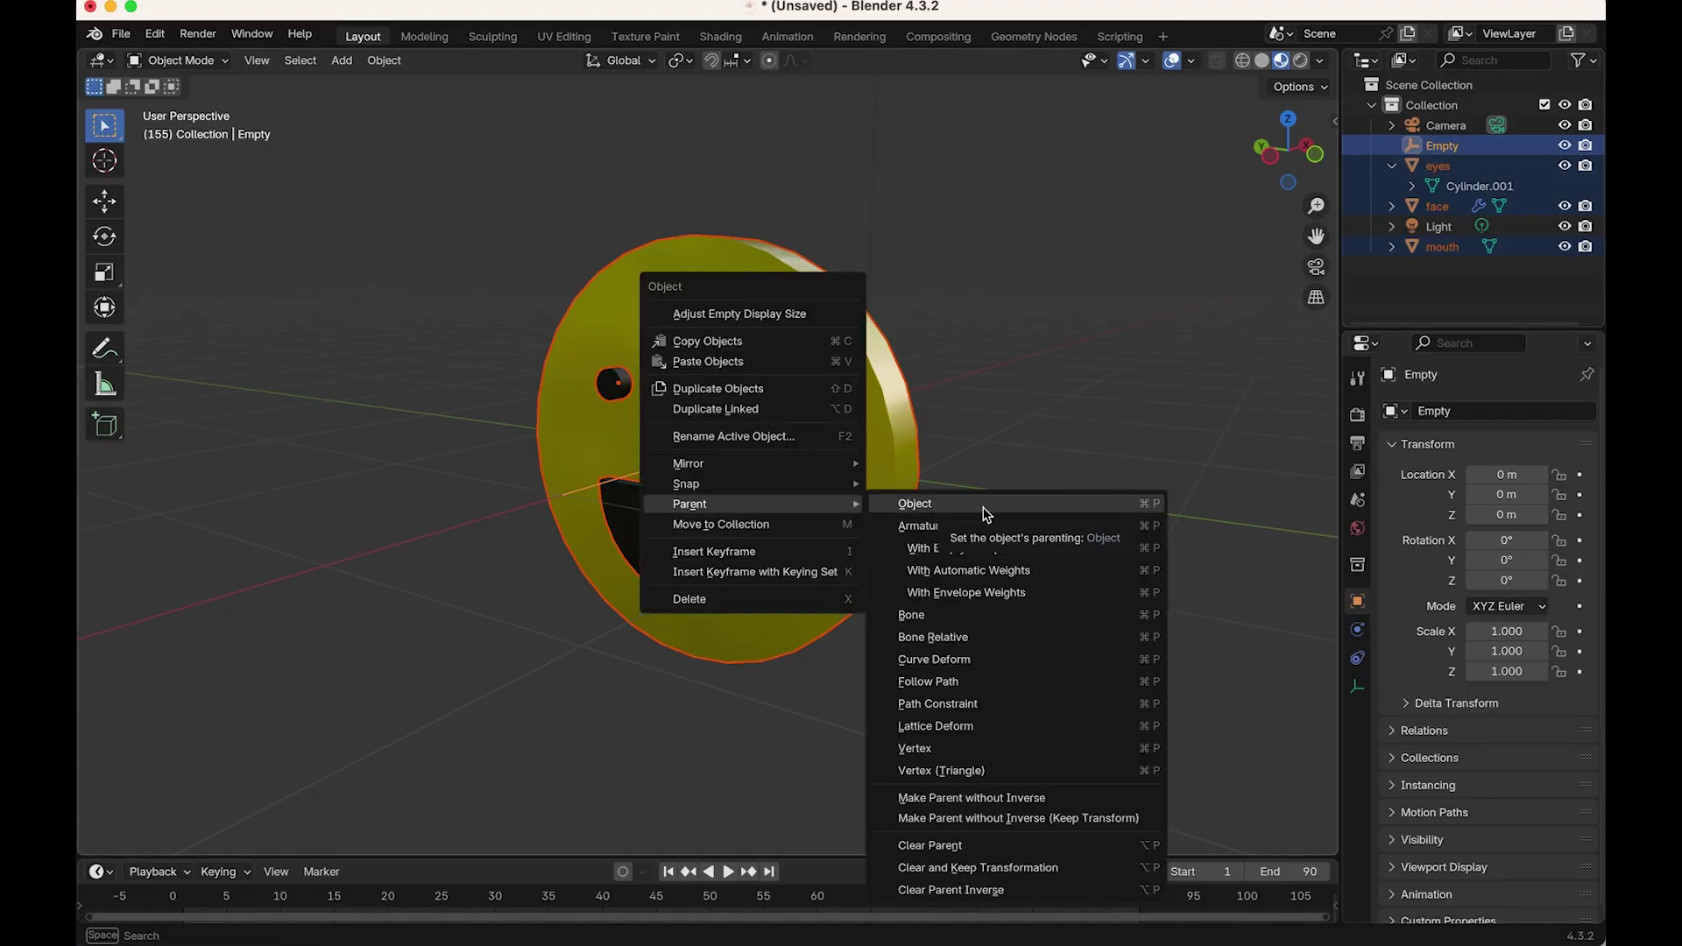
click(1153, 513)
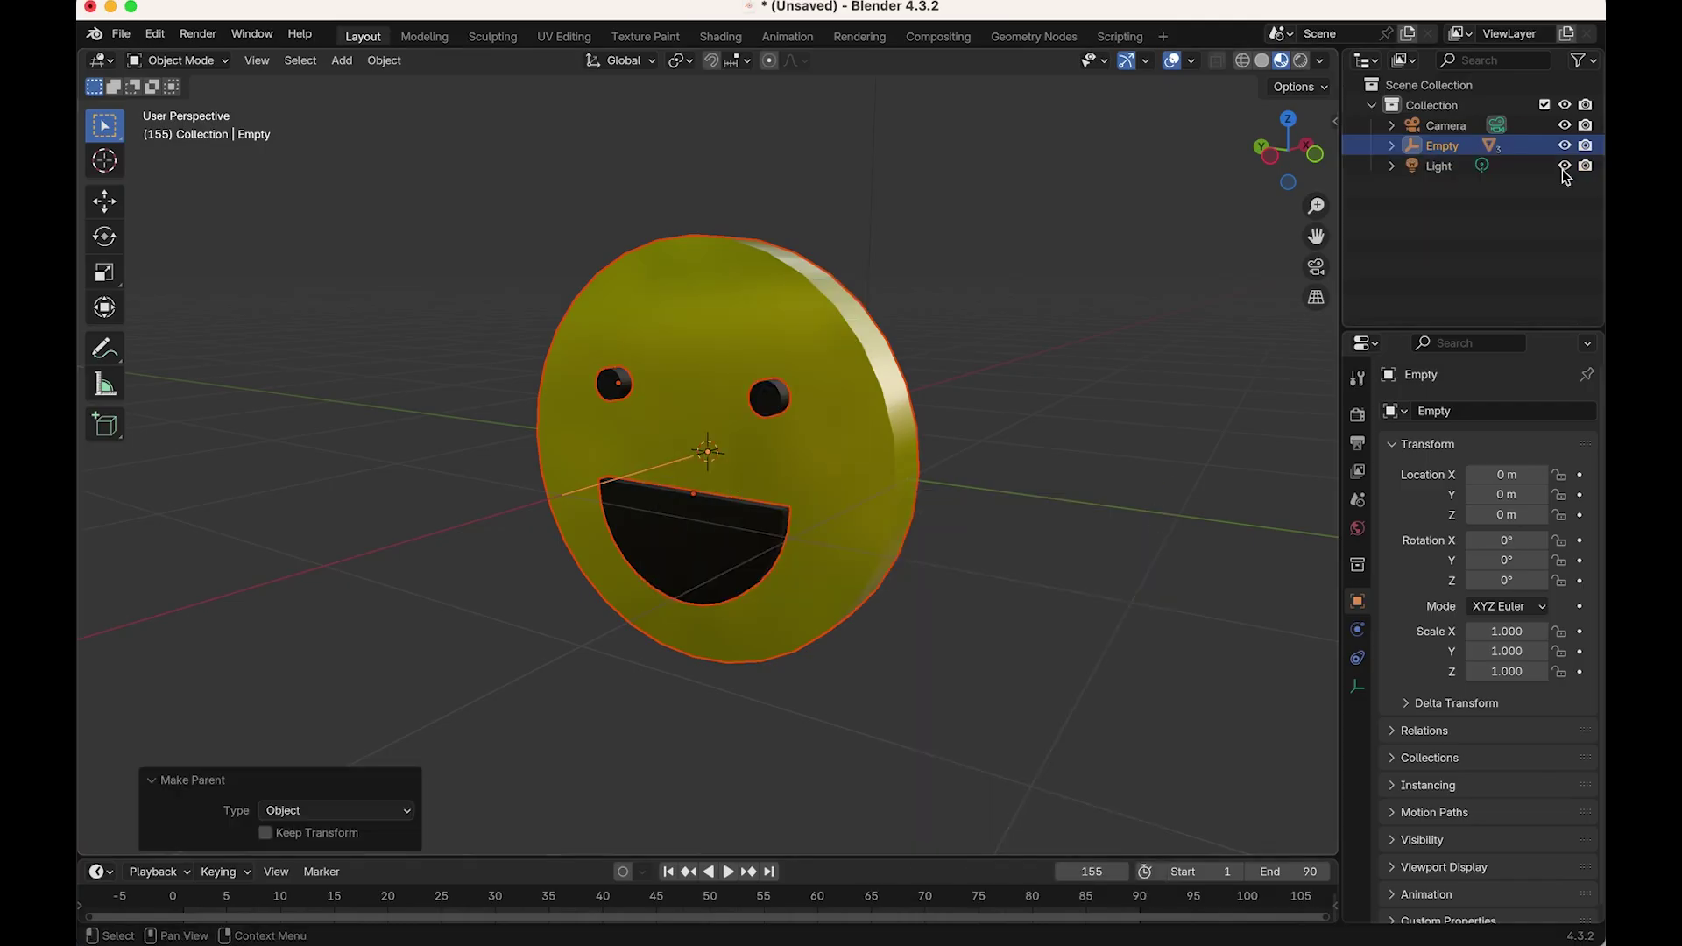
click(1393, 146)
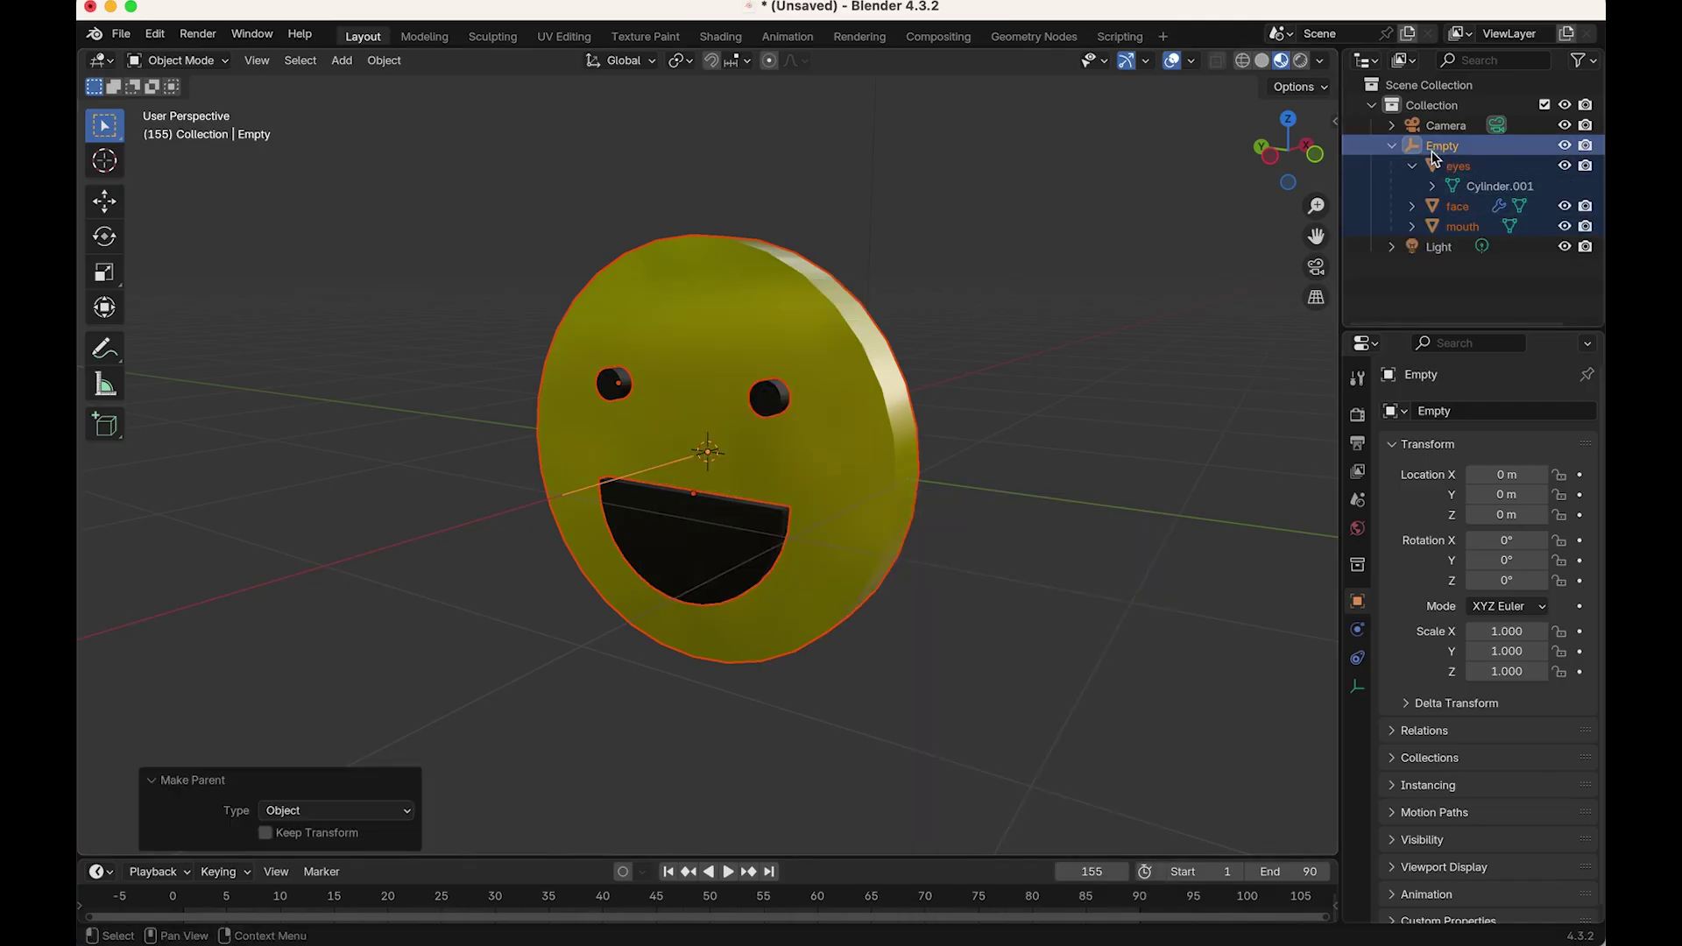
Step: Select the eyes among the Empty's children, and finish with only the parent Empty selected
click(1458, 166)
shift+click(1462, 226)
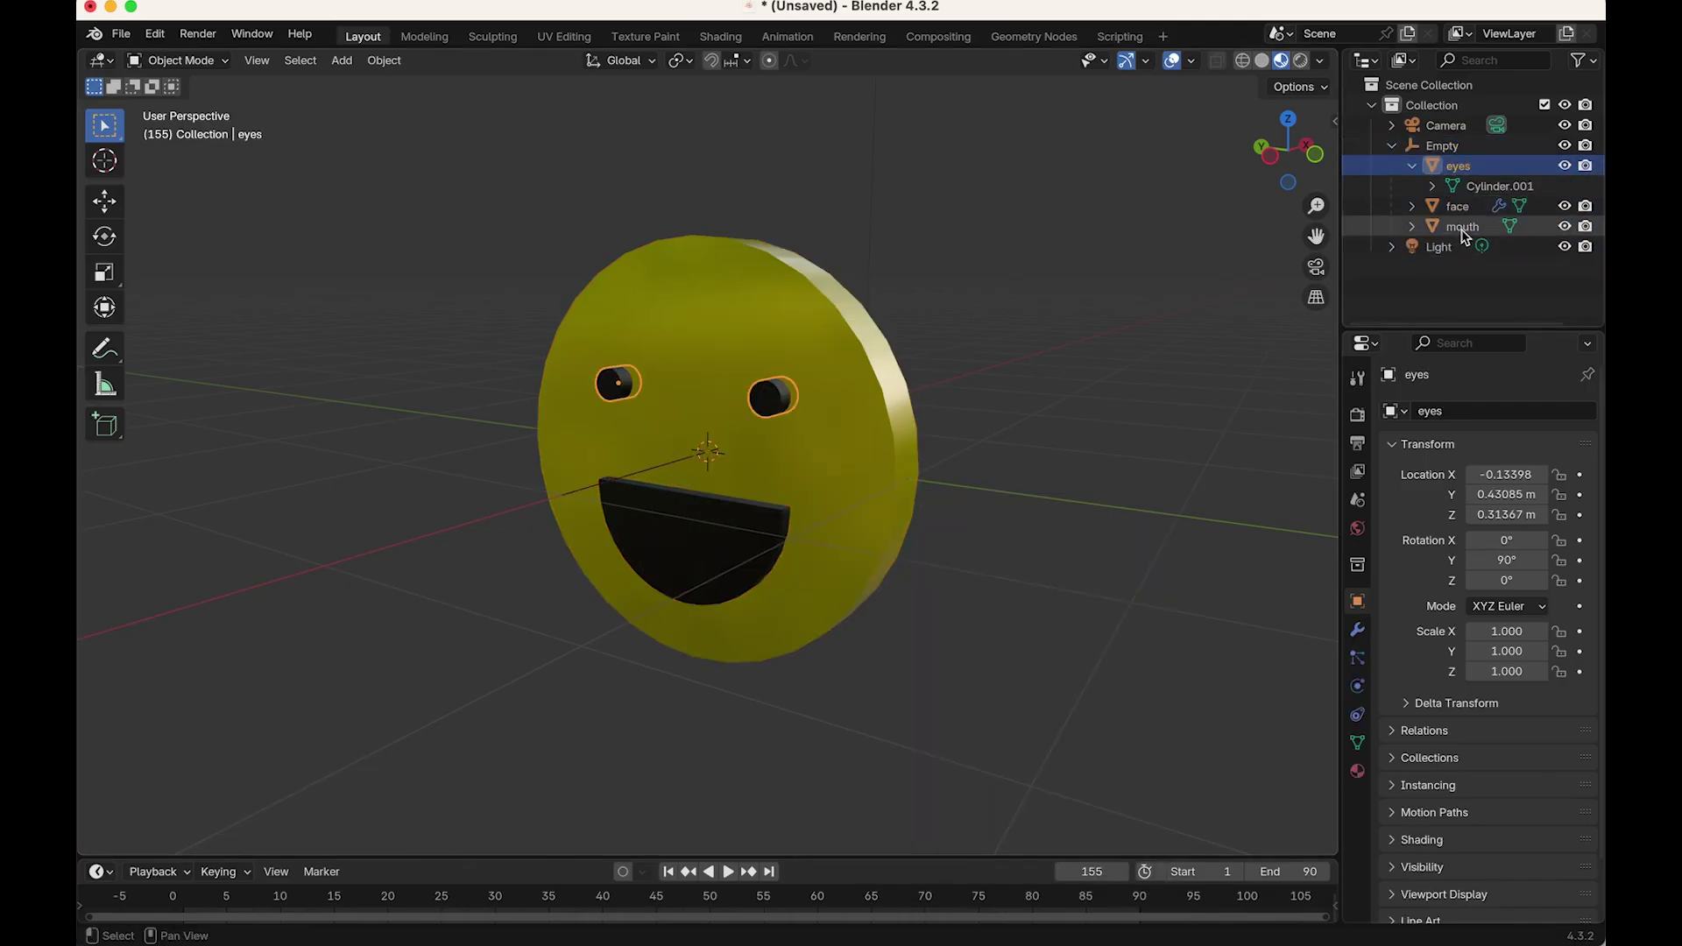
click(1442, 146)
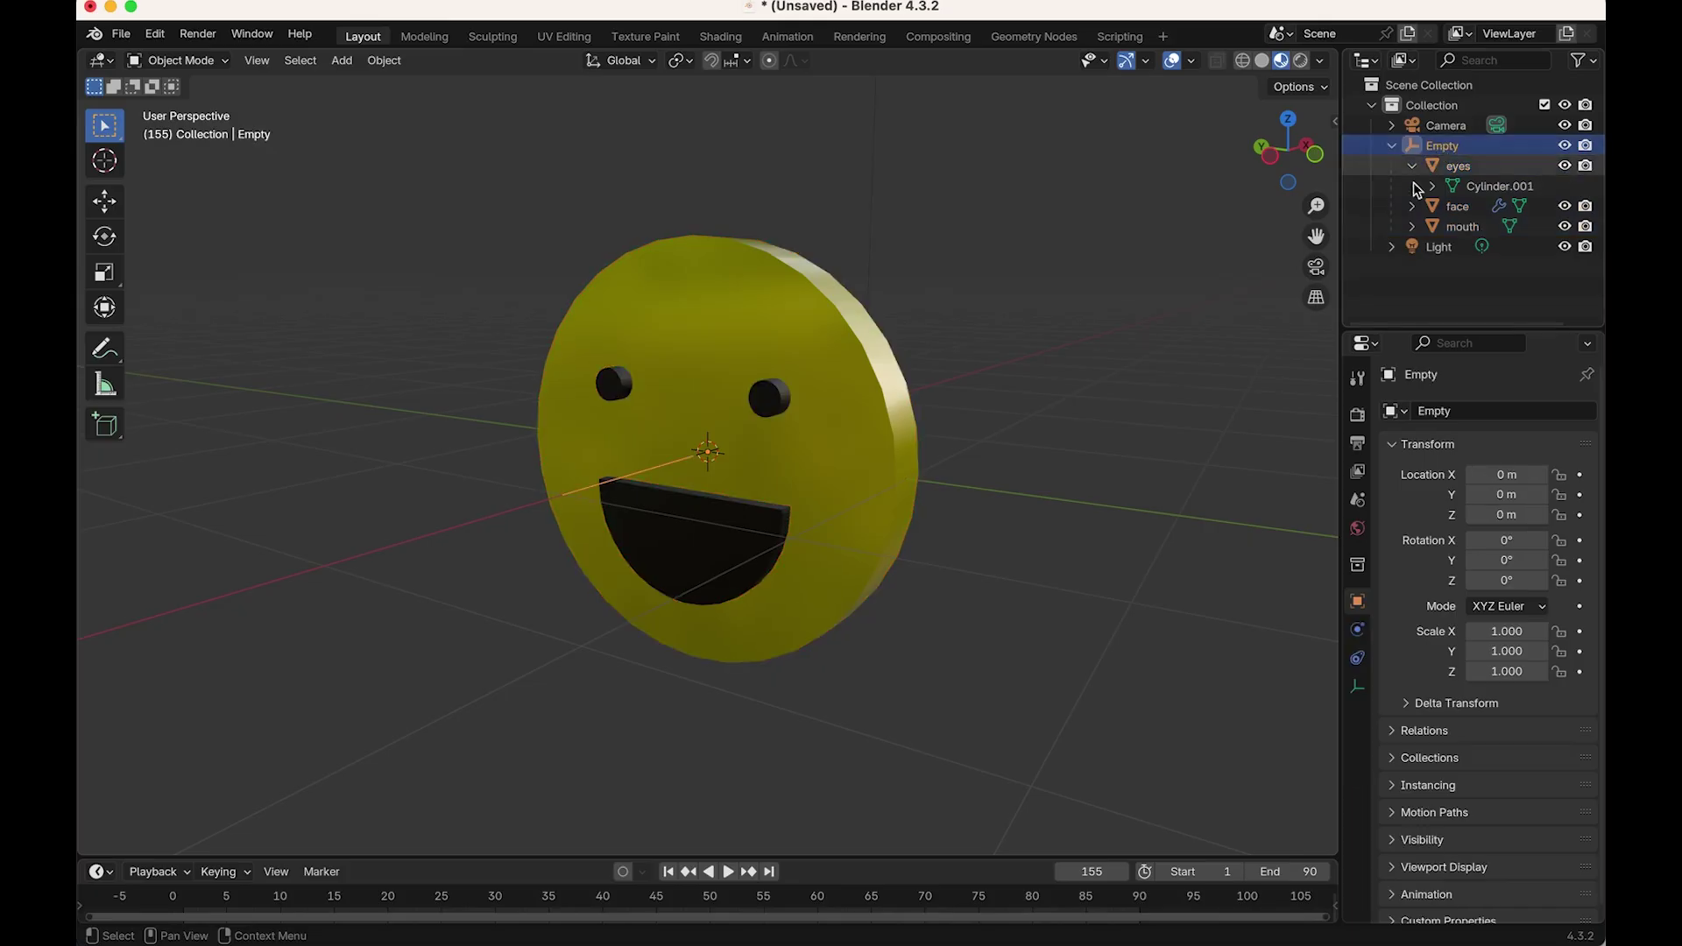
Step: Try out X rotations on the Empty, including 254°, to test how its children follow, and reset the rotation
click(1529, 539)
text(254)
key(Return)
drag(1528, 540, 1612, 560)
key(BackSpace)
key(BackSpace)
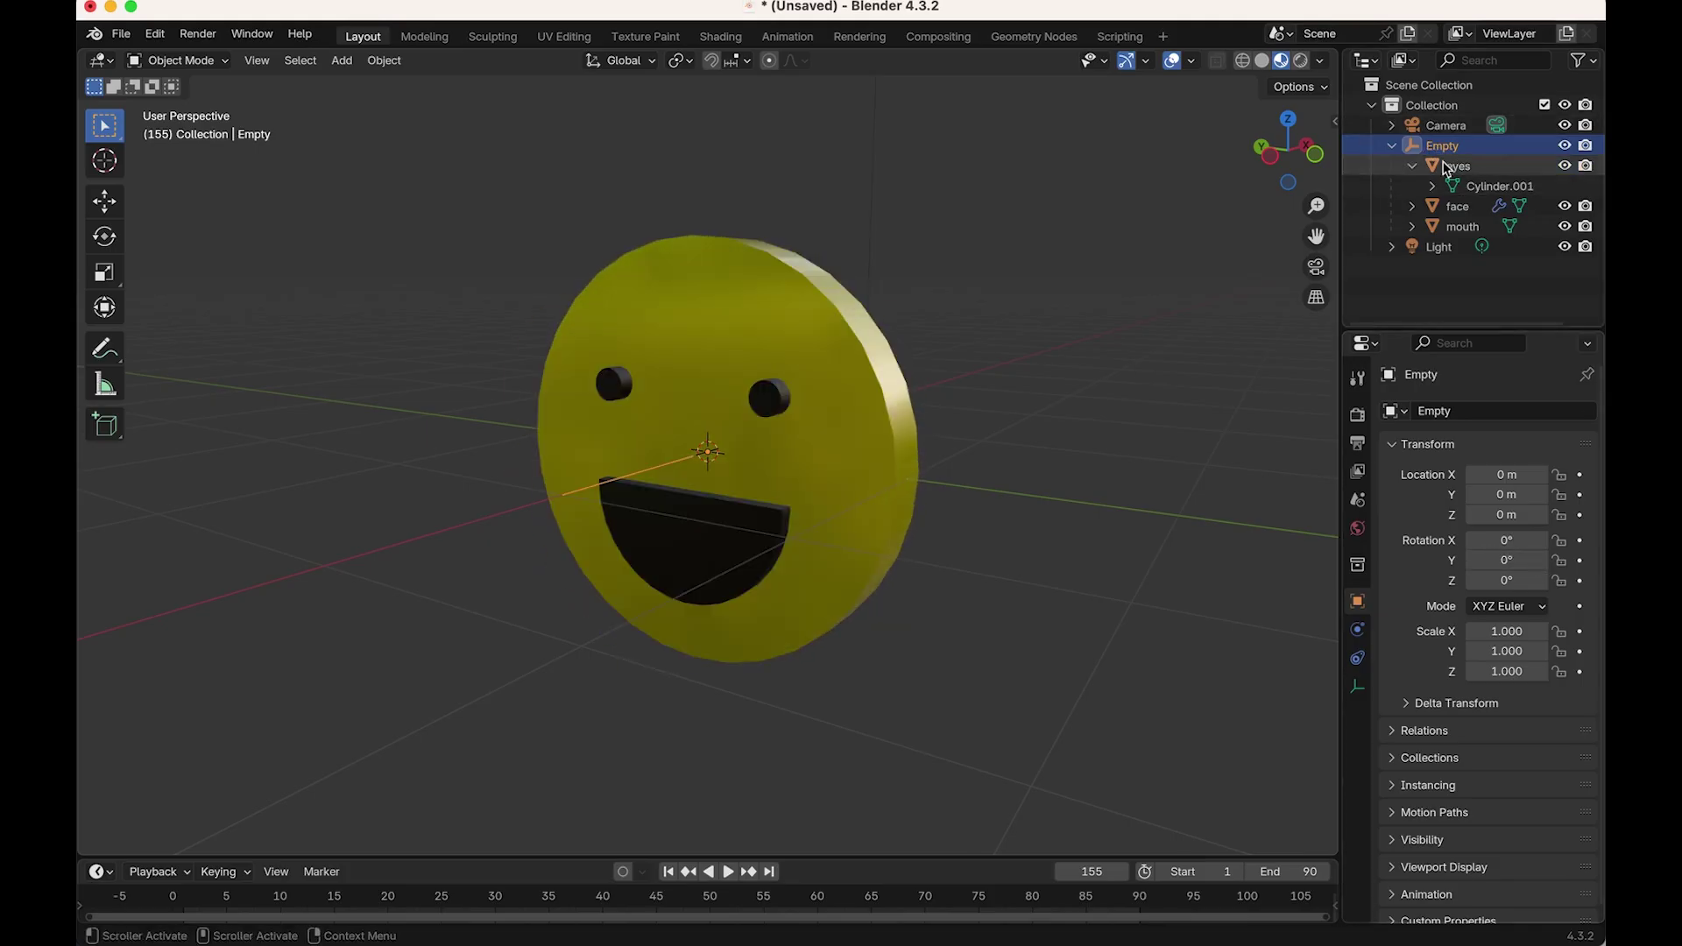
Step: Keyframe the Empty's X rotation at 0° on frame 0
drag(692, 883, 103, 934)
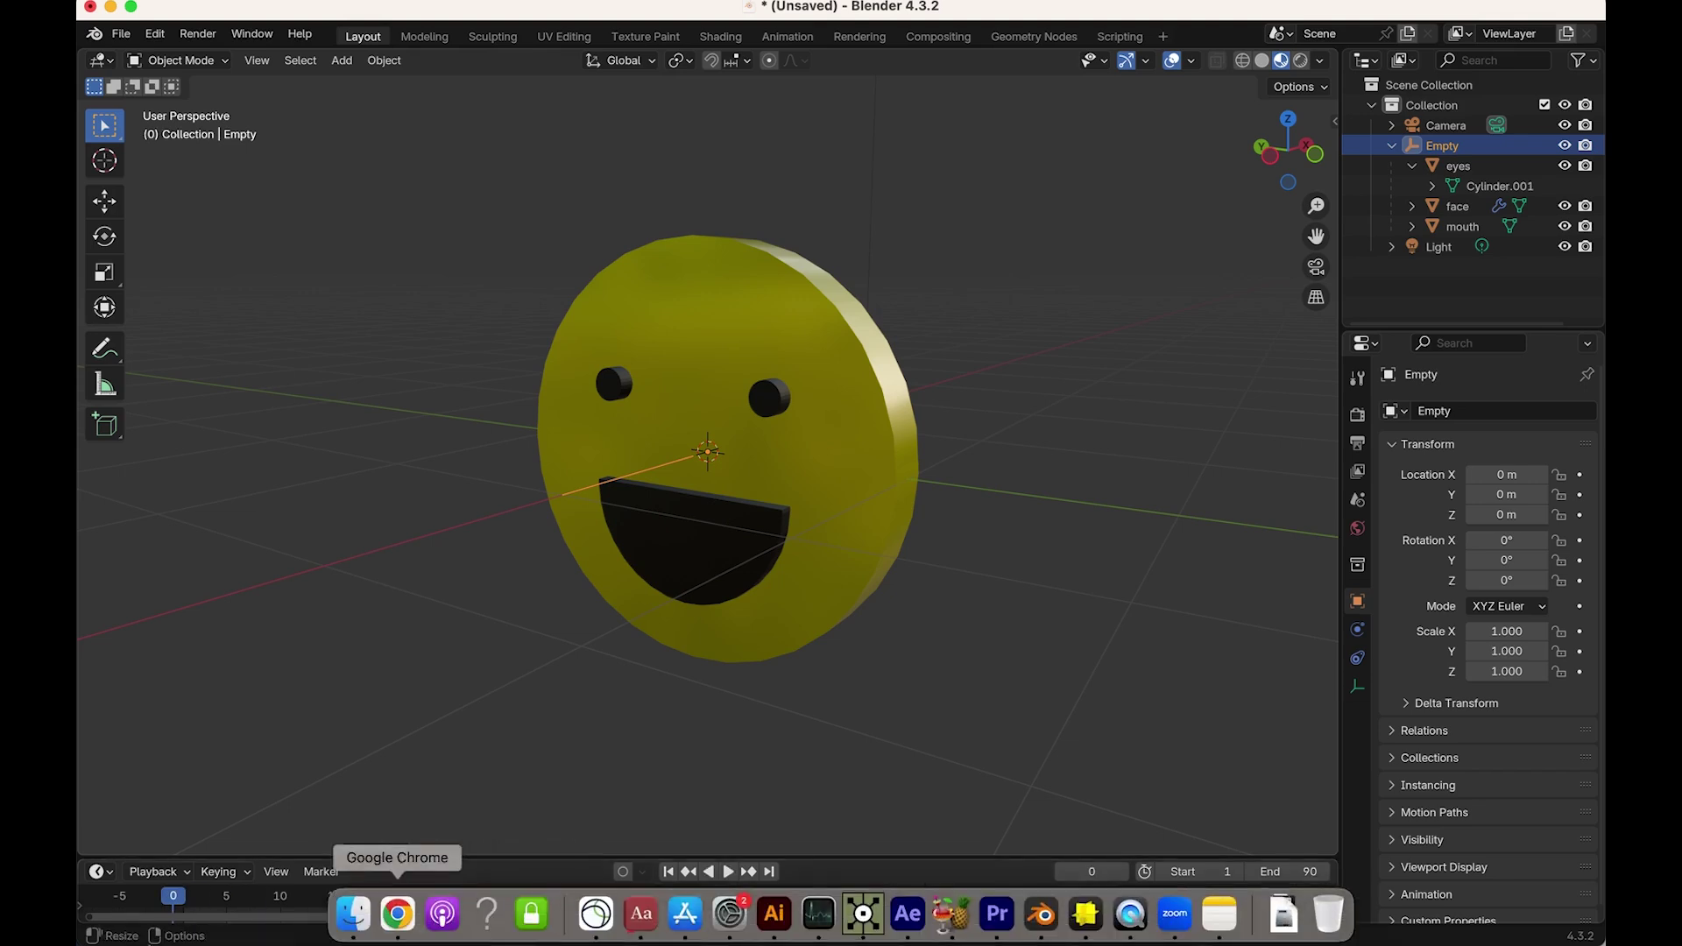
key(space)
key(space)
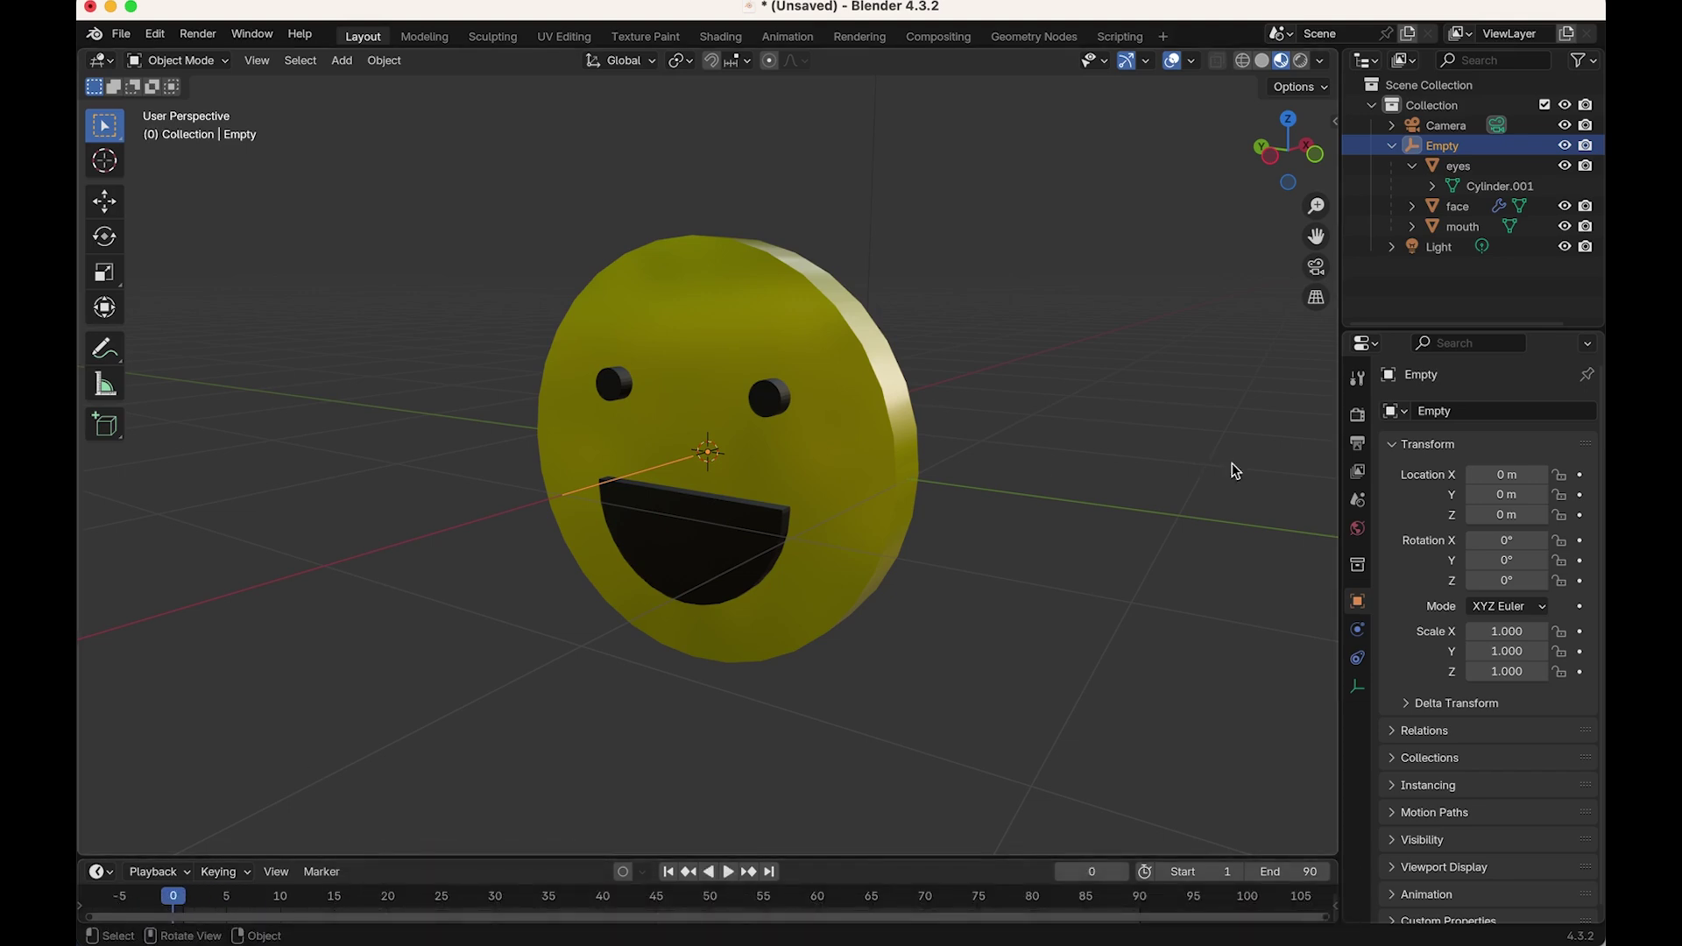
mouse_move(1543, 541)
mouse_down()
mouse_move(1621, 541)
mouse_move(1543, 542)
mouse_up()
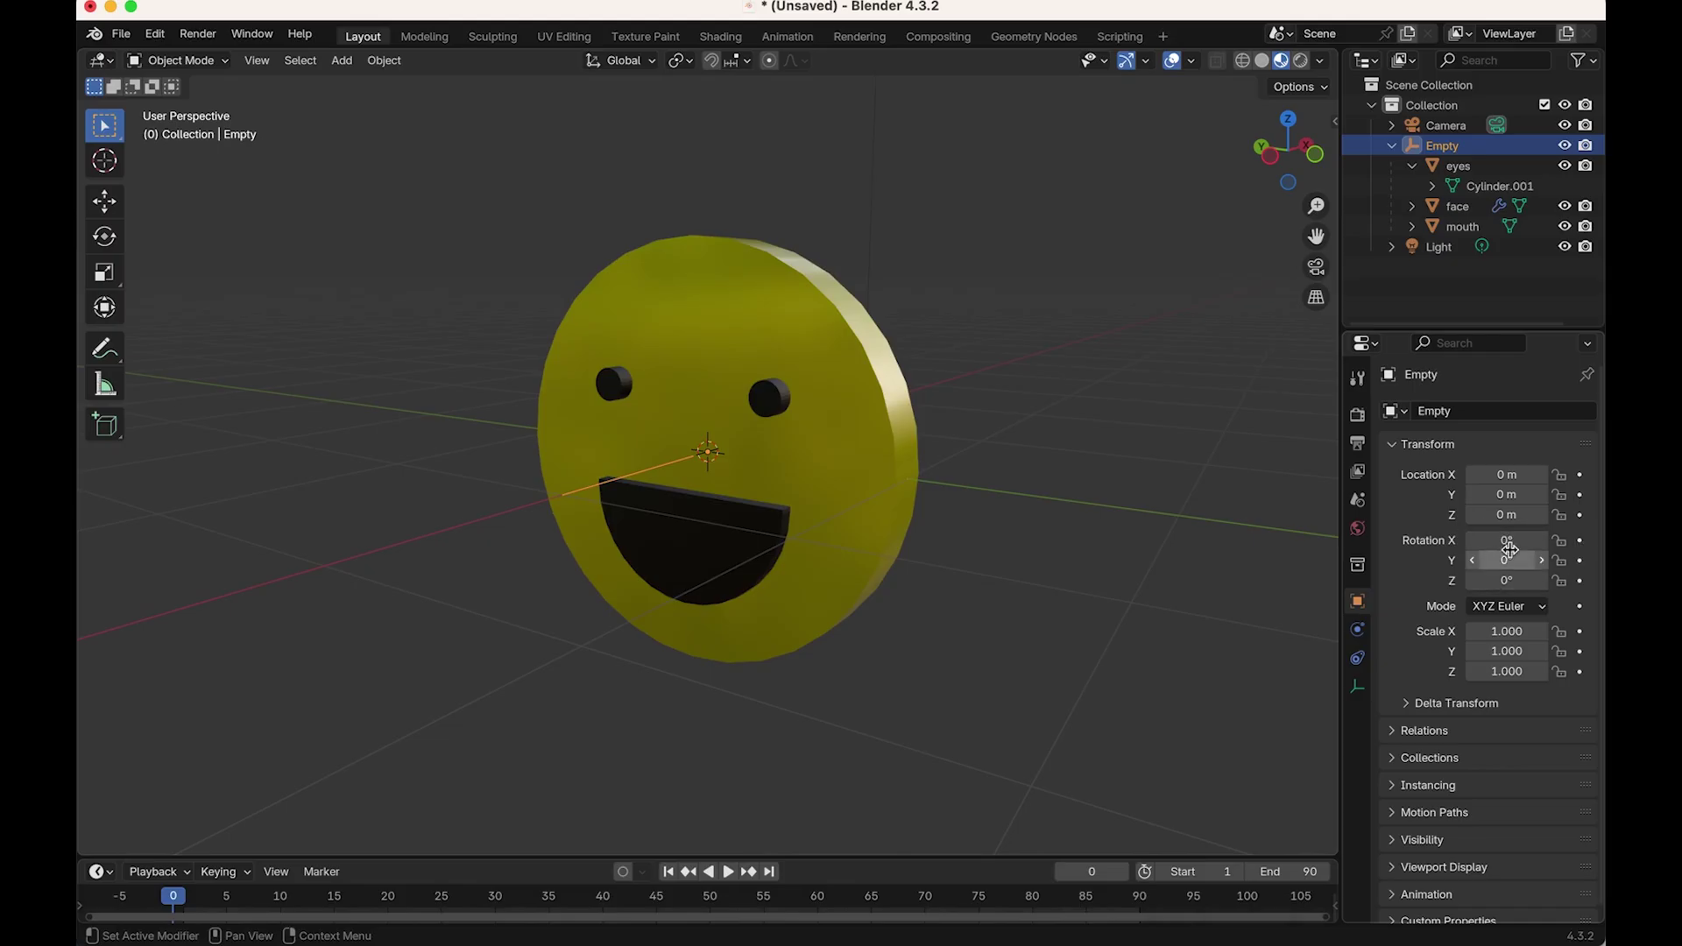
click(1580, 541)
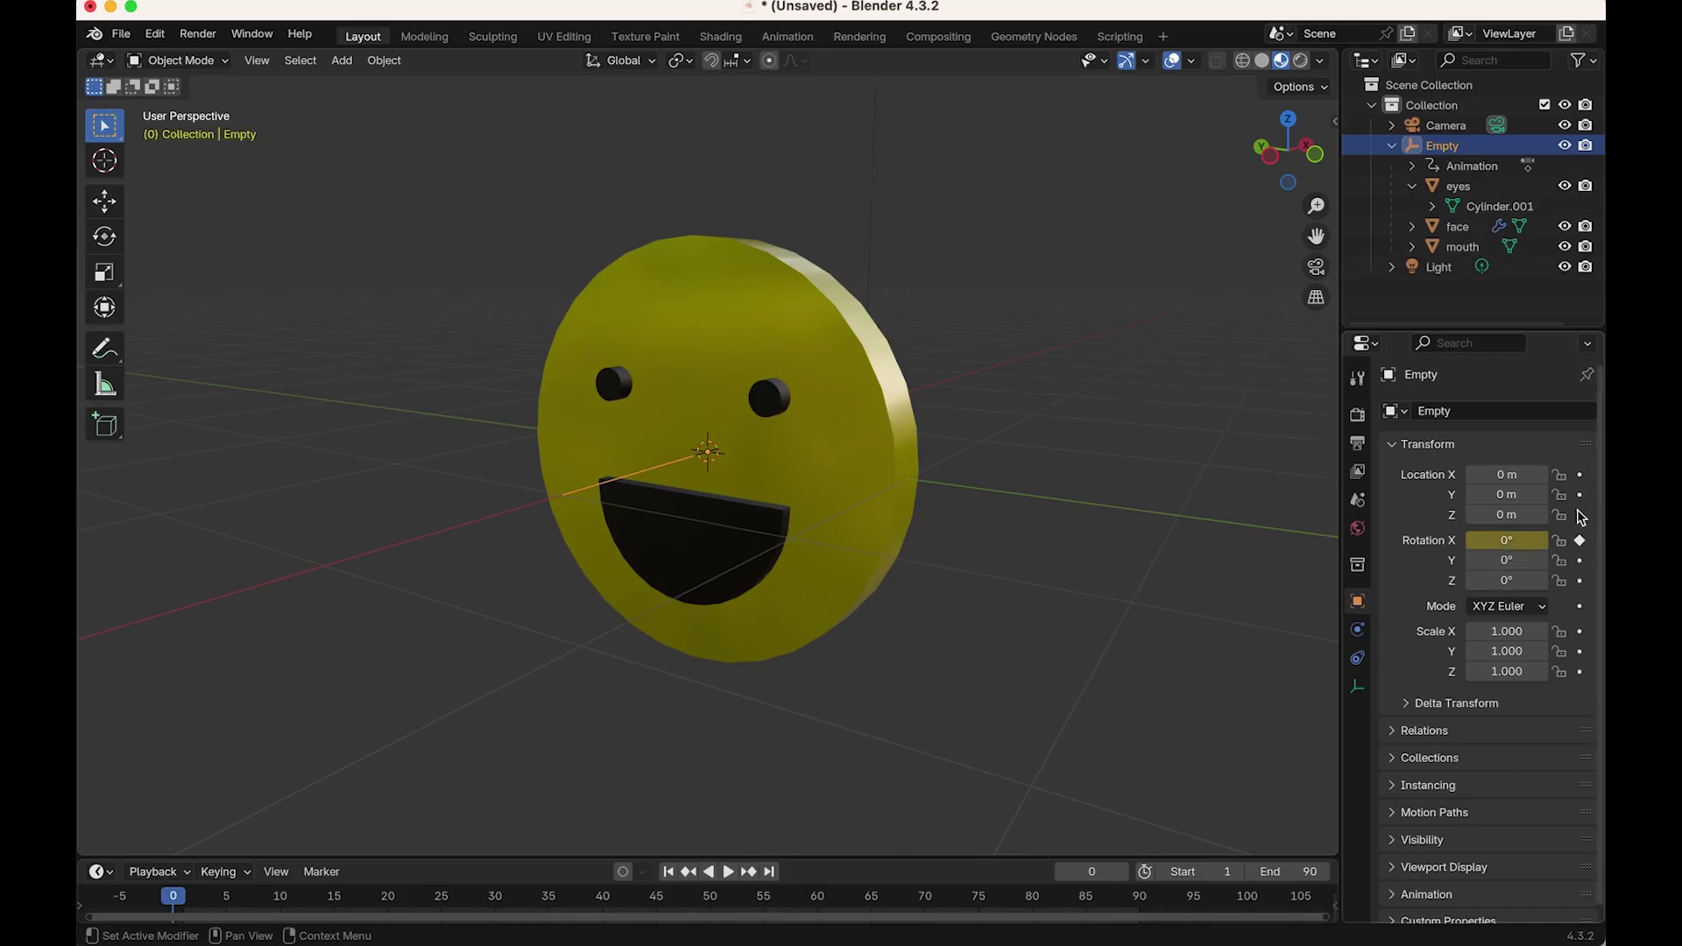
Step: Set the Empty's X rotation to 360° on frame 90 and keyframe it
drag(561, 911, 1136, 869)
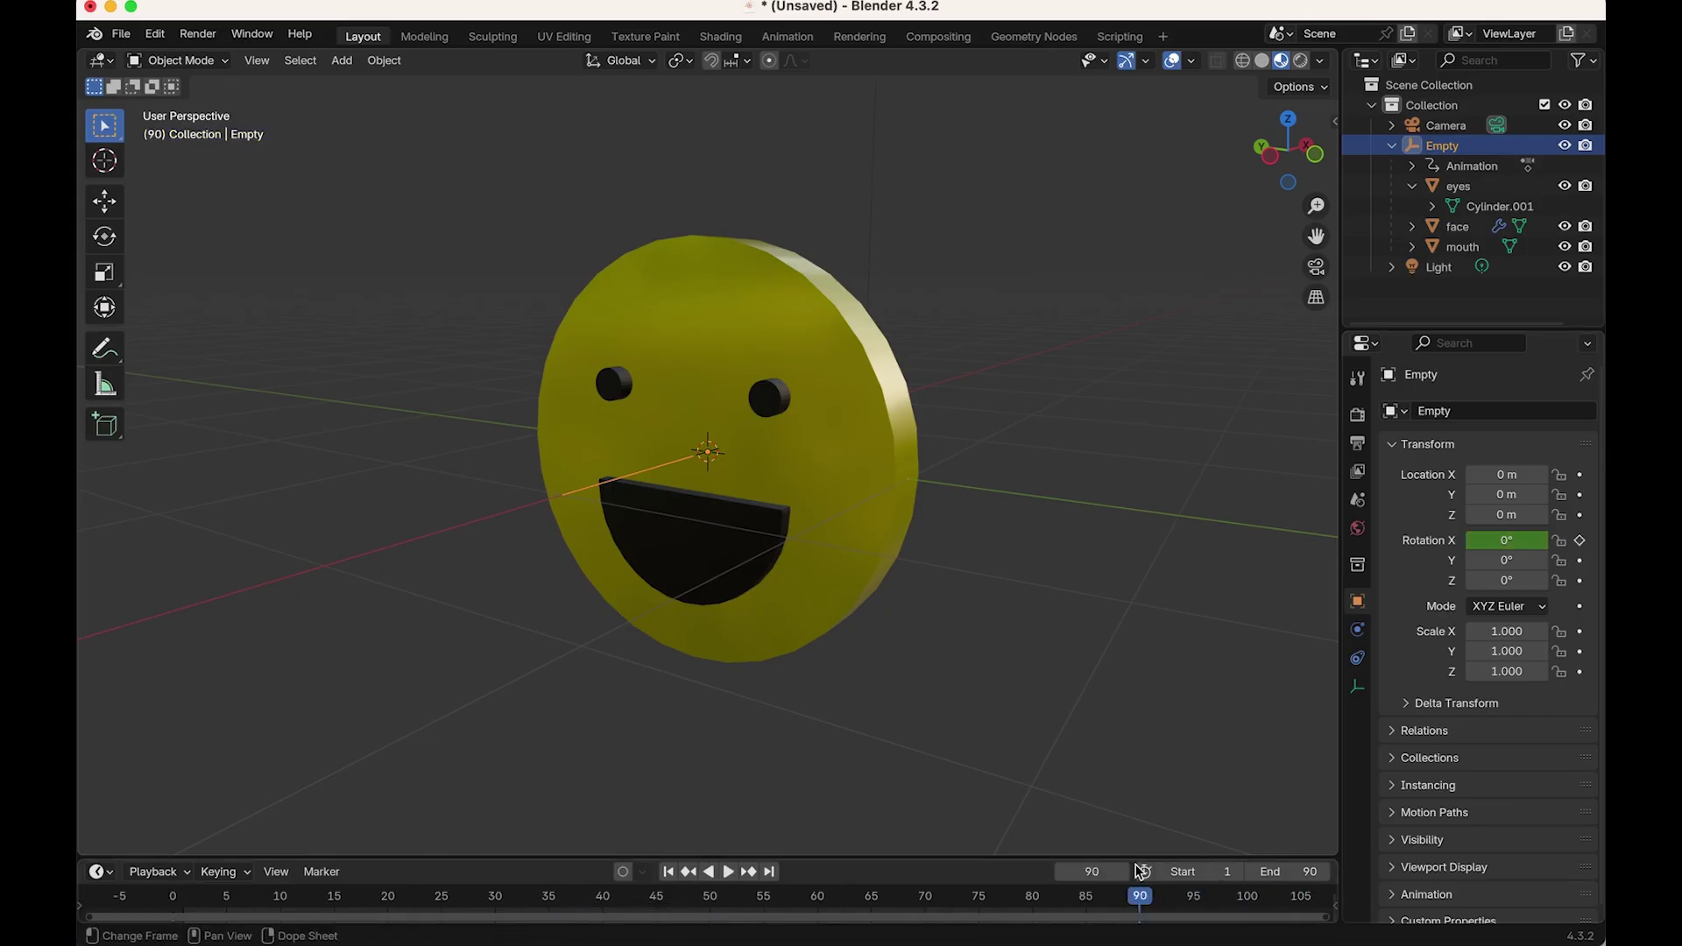
click(1503, 534)
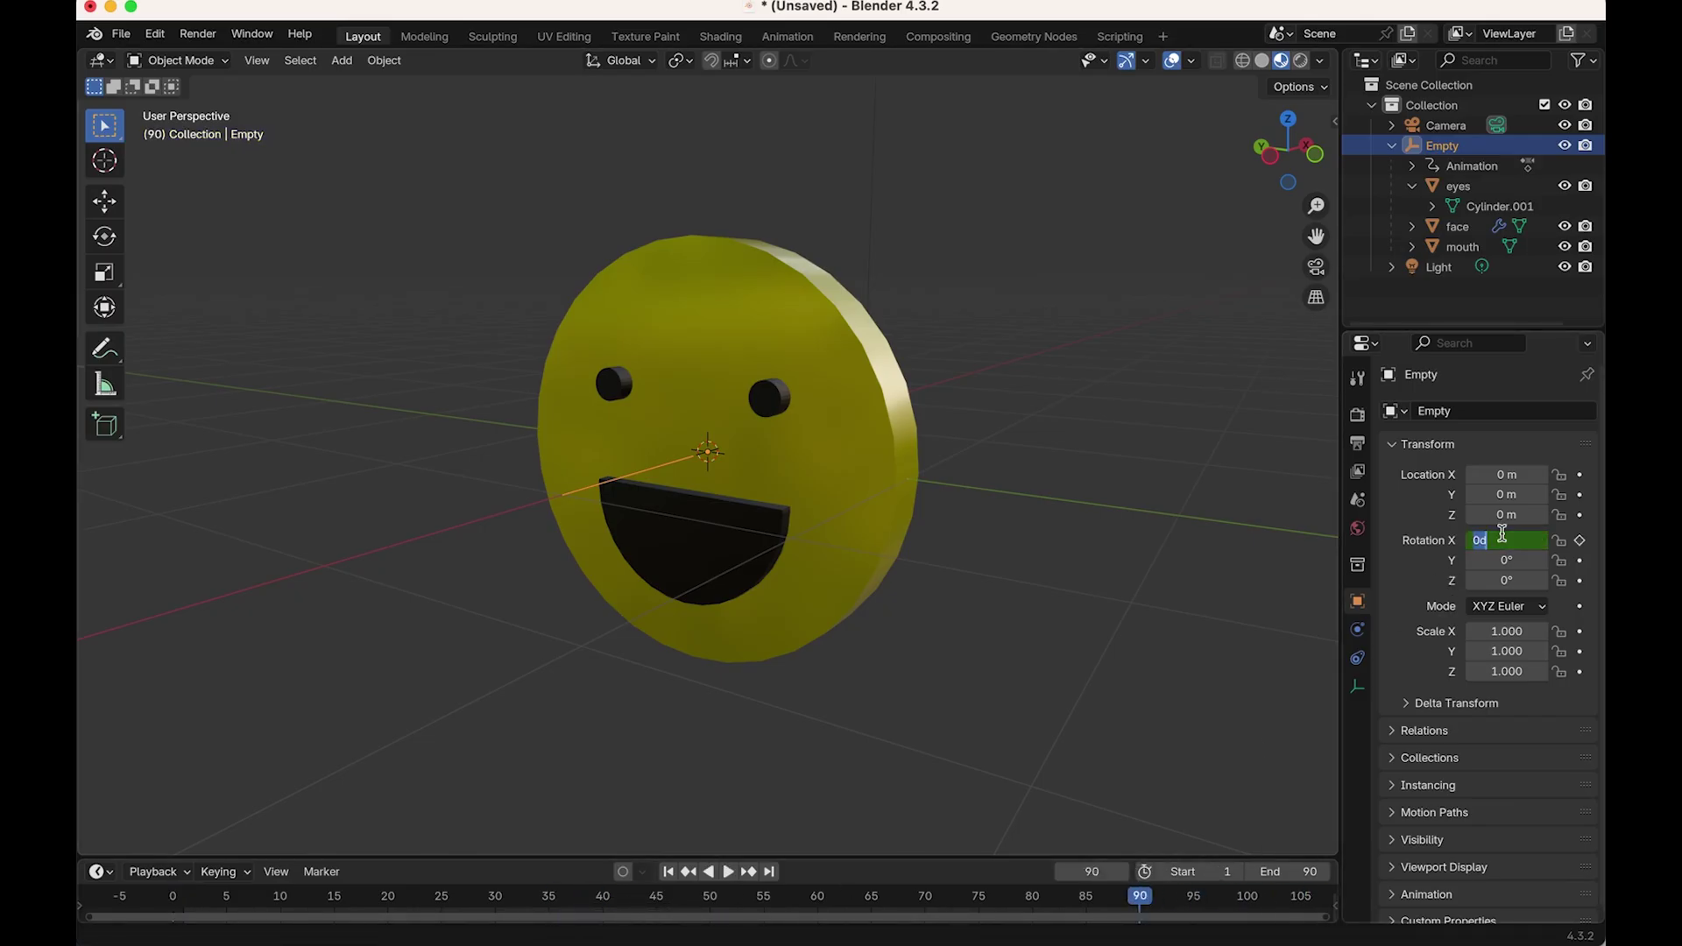
key(Return)
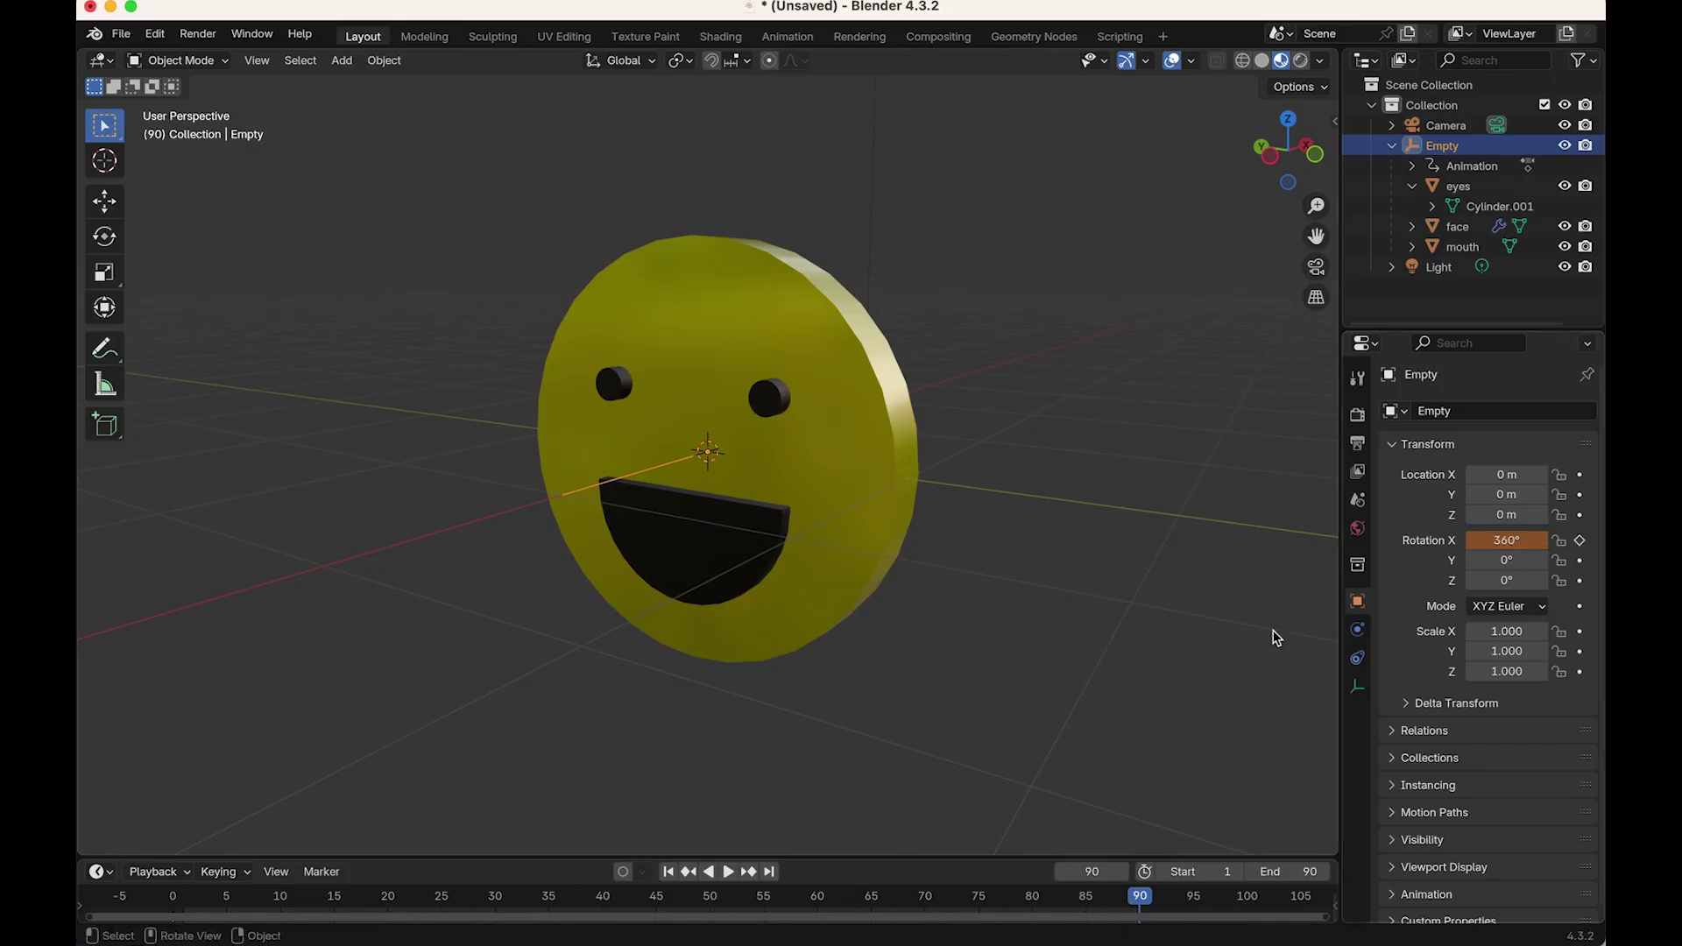
click(1581, 540)
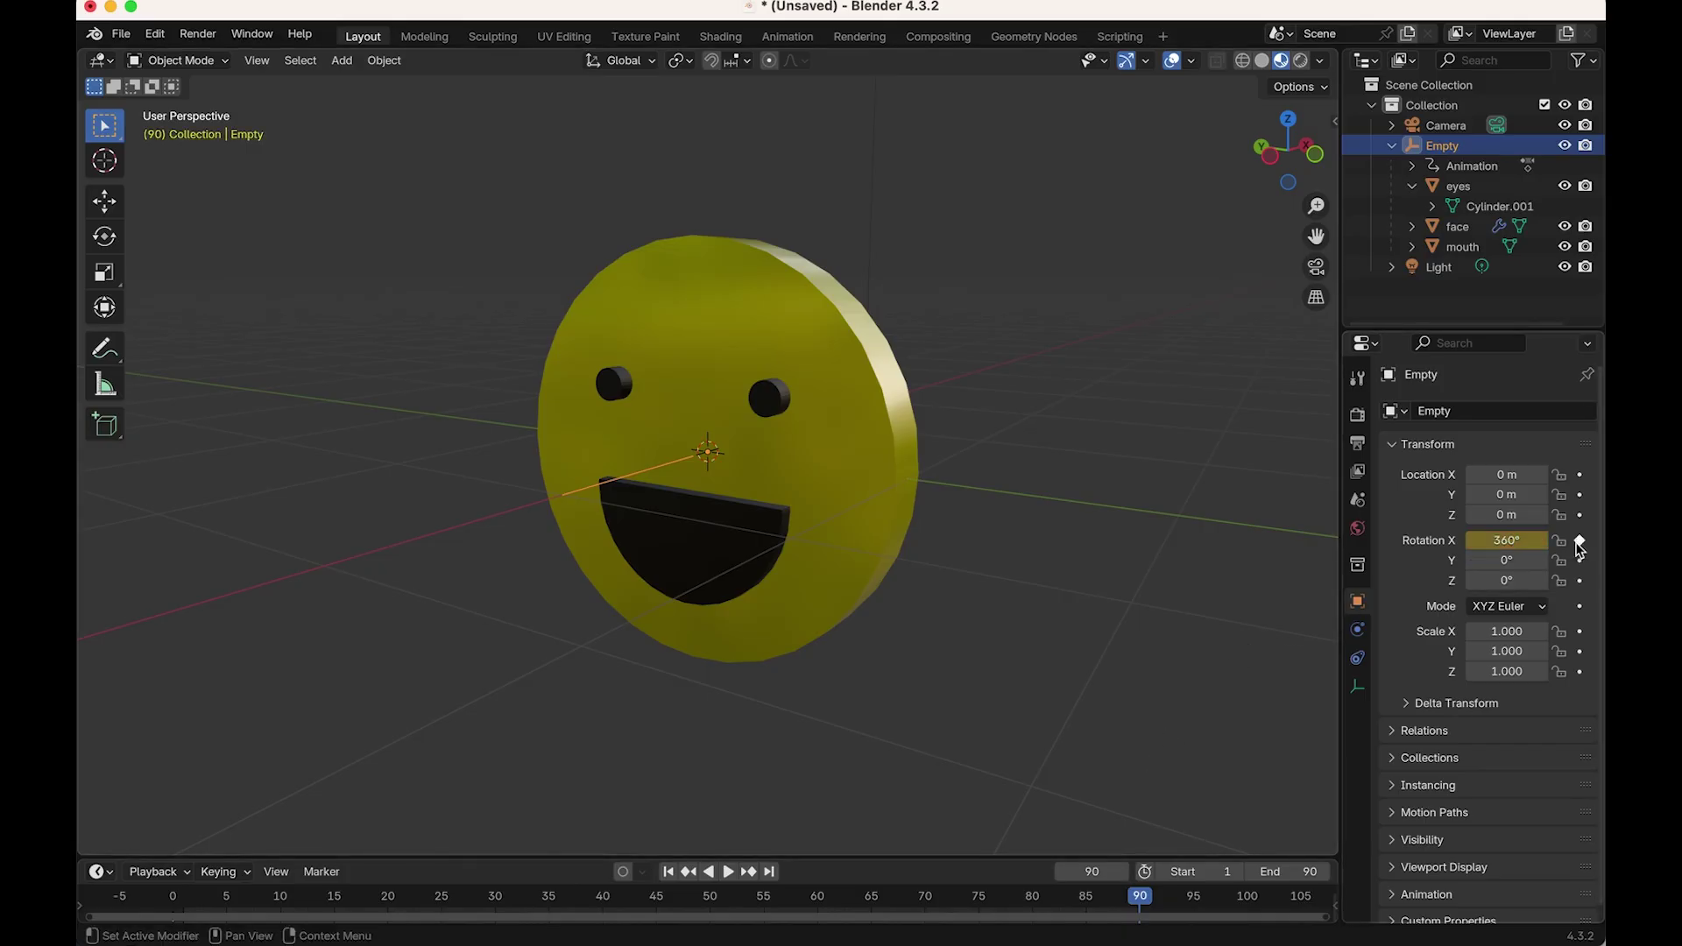
Step: Play the smiley's rotation from frame 0, stop it, and bring the playhead back to frame 6
drag(844, 900, 172, 900)
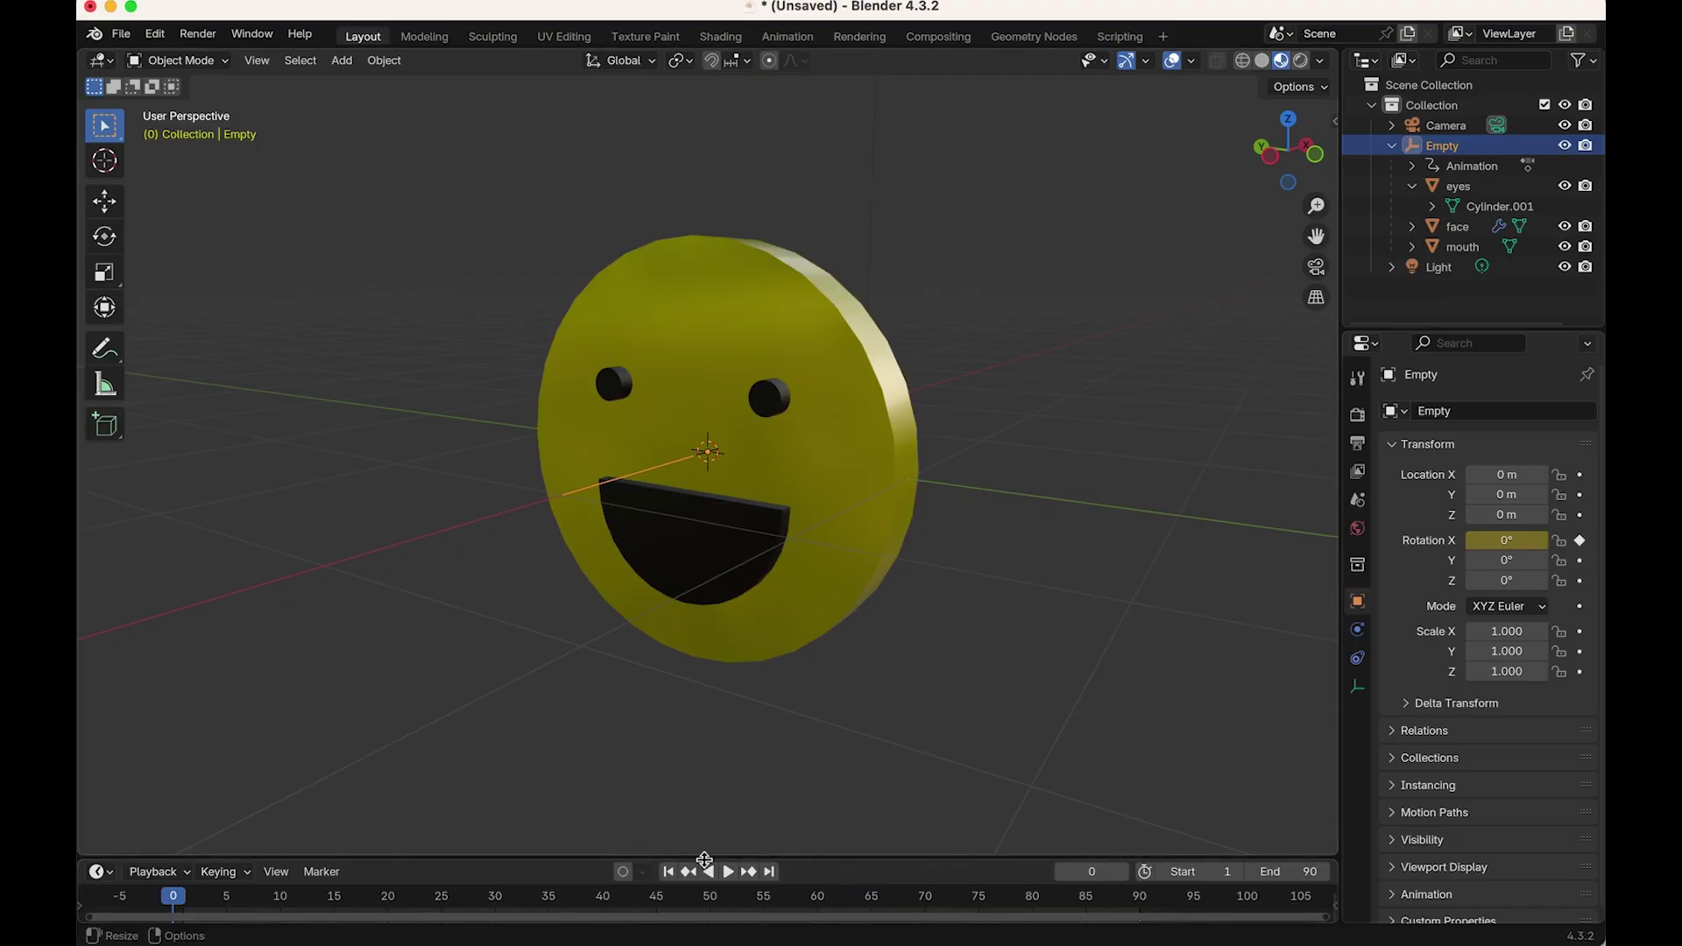
click(727, 872)
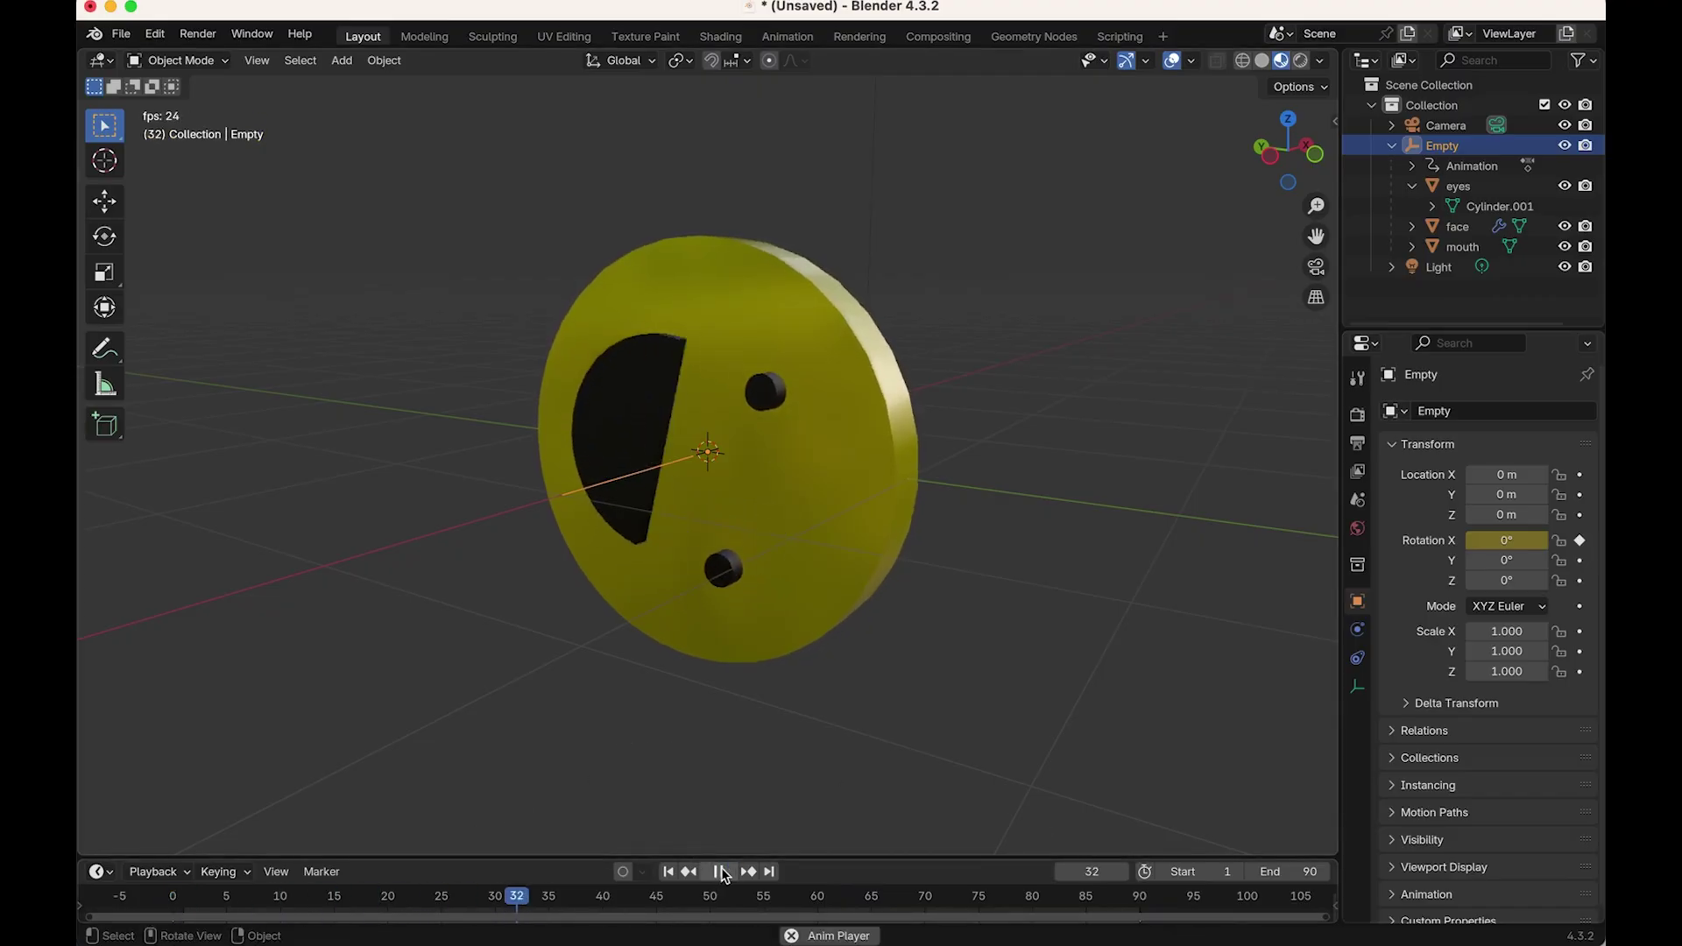
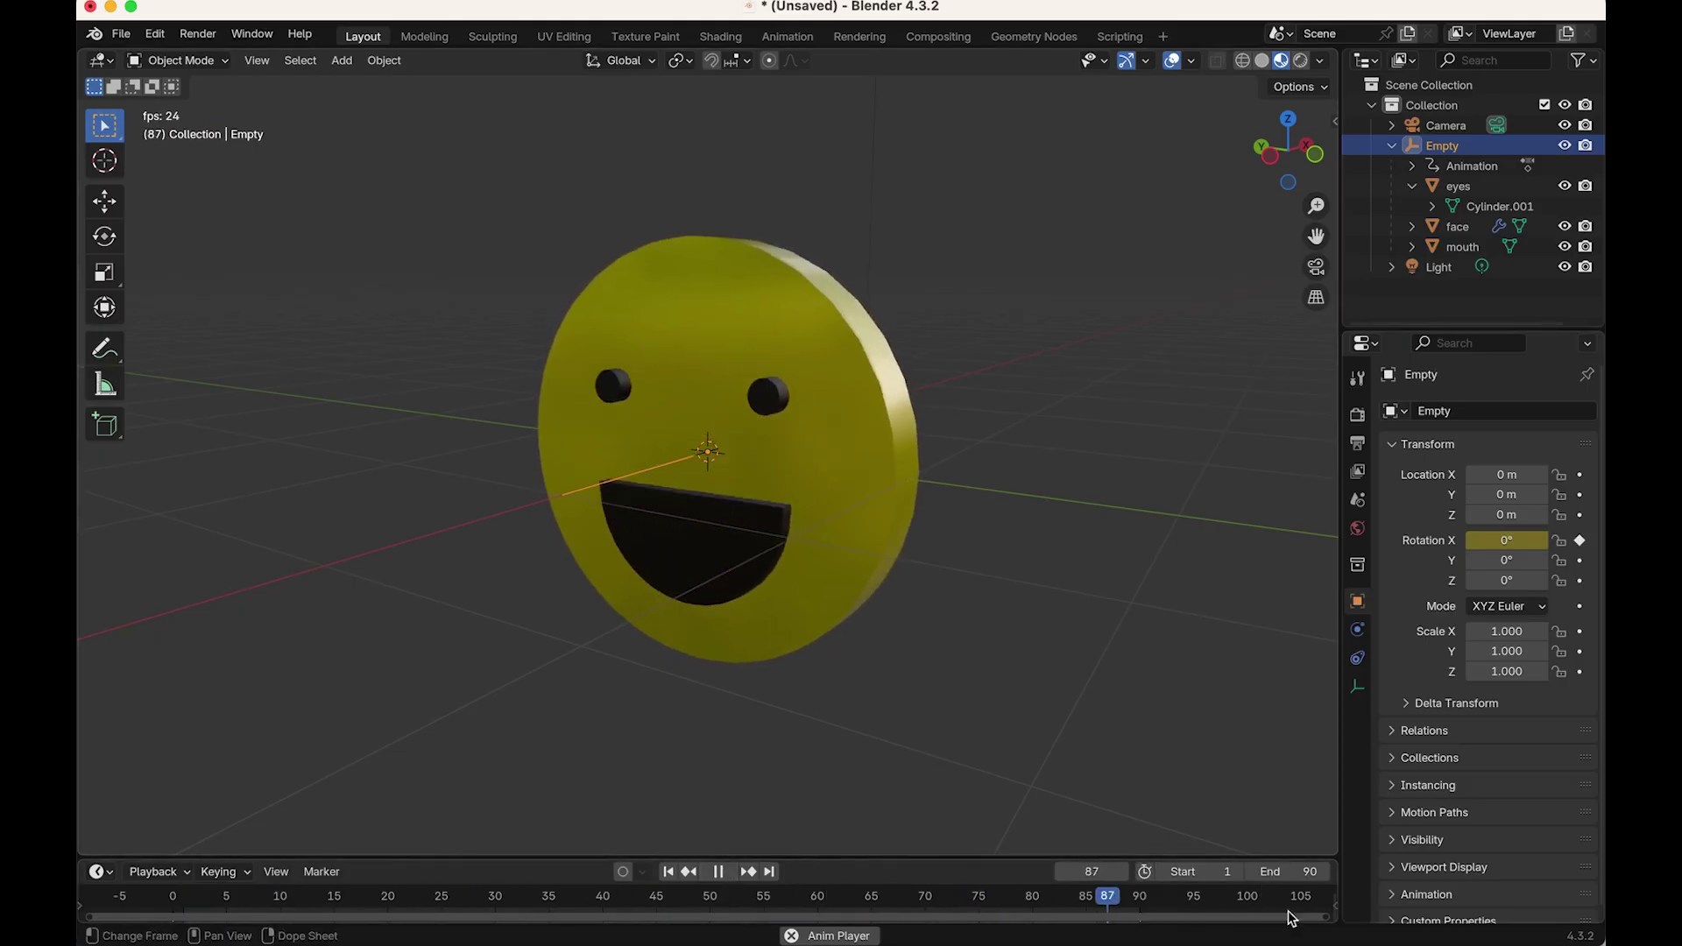
click(718, 871)
drag(689, 898, 180, 898)
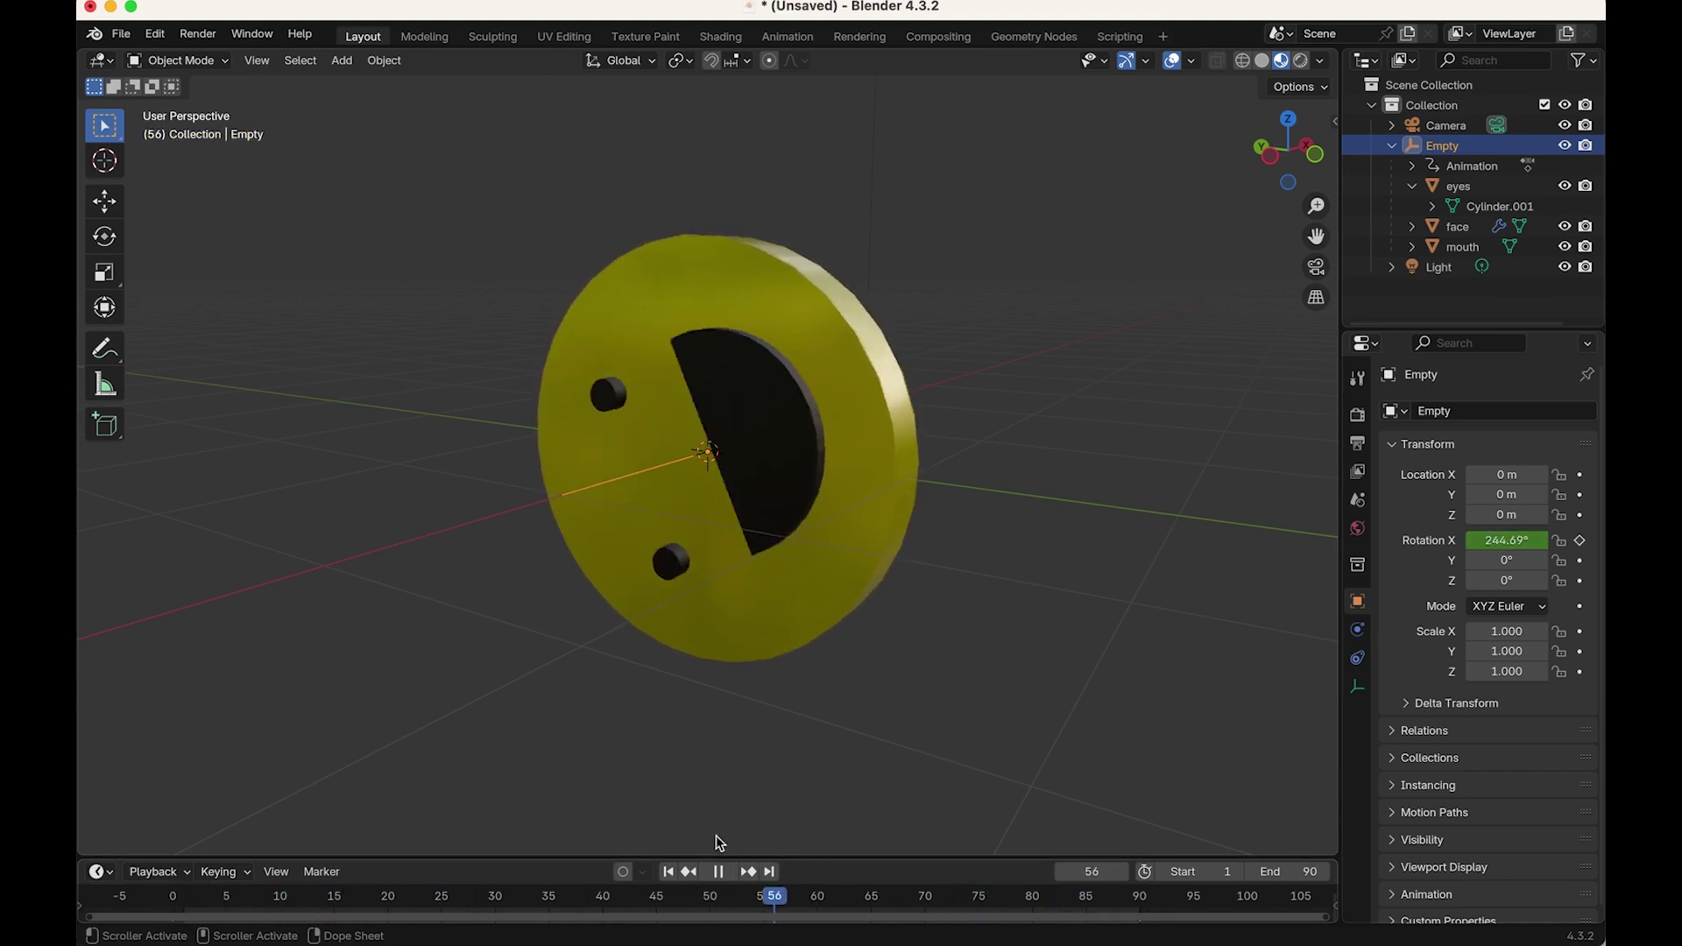
click(719, 872)
drag(719, 897, 230, 824)
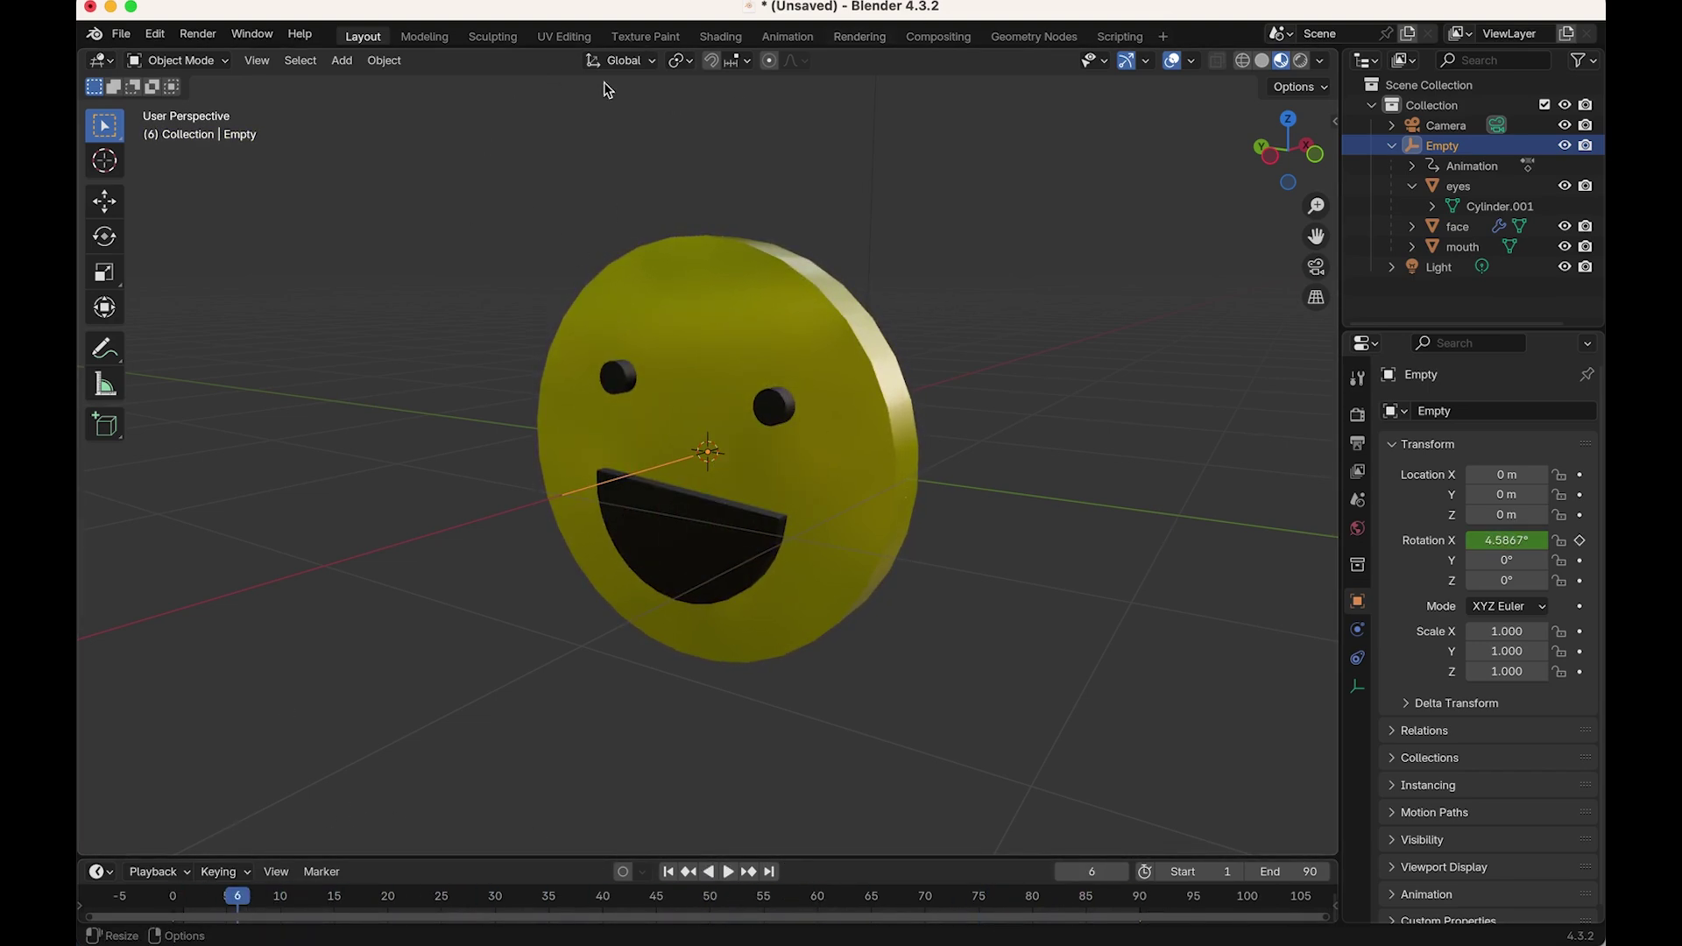
Step: Switch to the Animation workspace and set both of the Empty's rotation keyframes to Linear interpolation
click(788, 37)
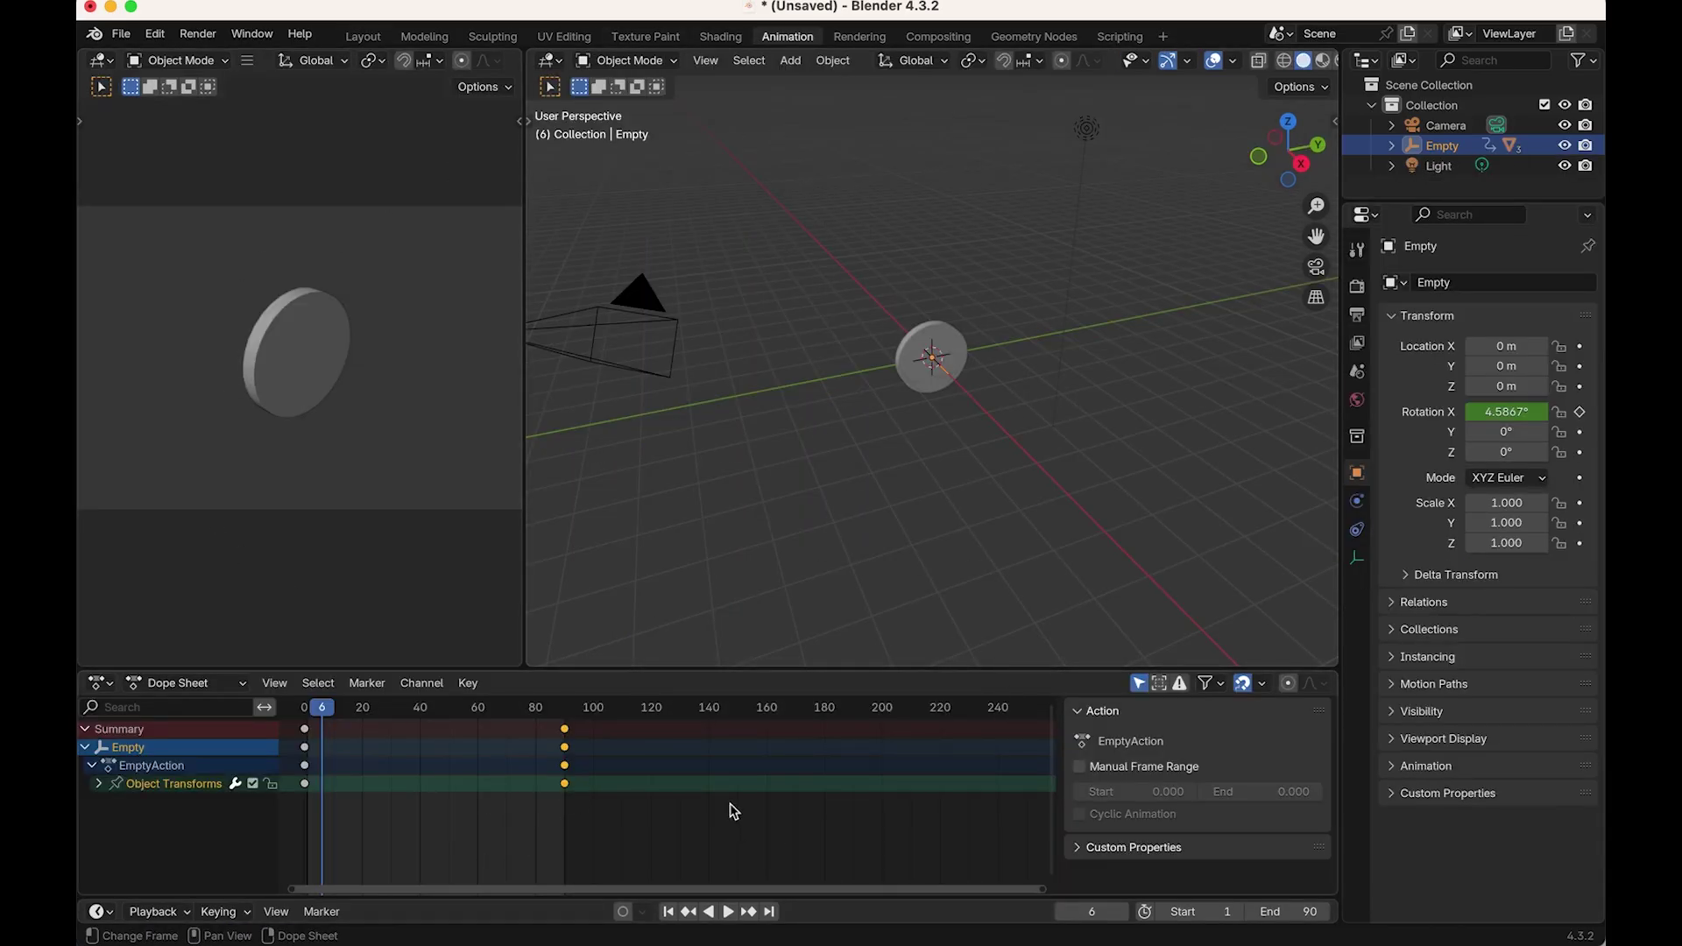
click(594, 814)
drag(607, 815, 296, 727)
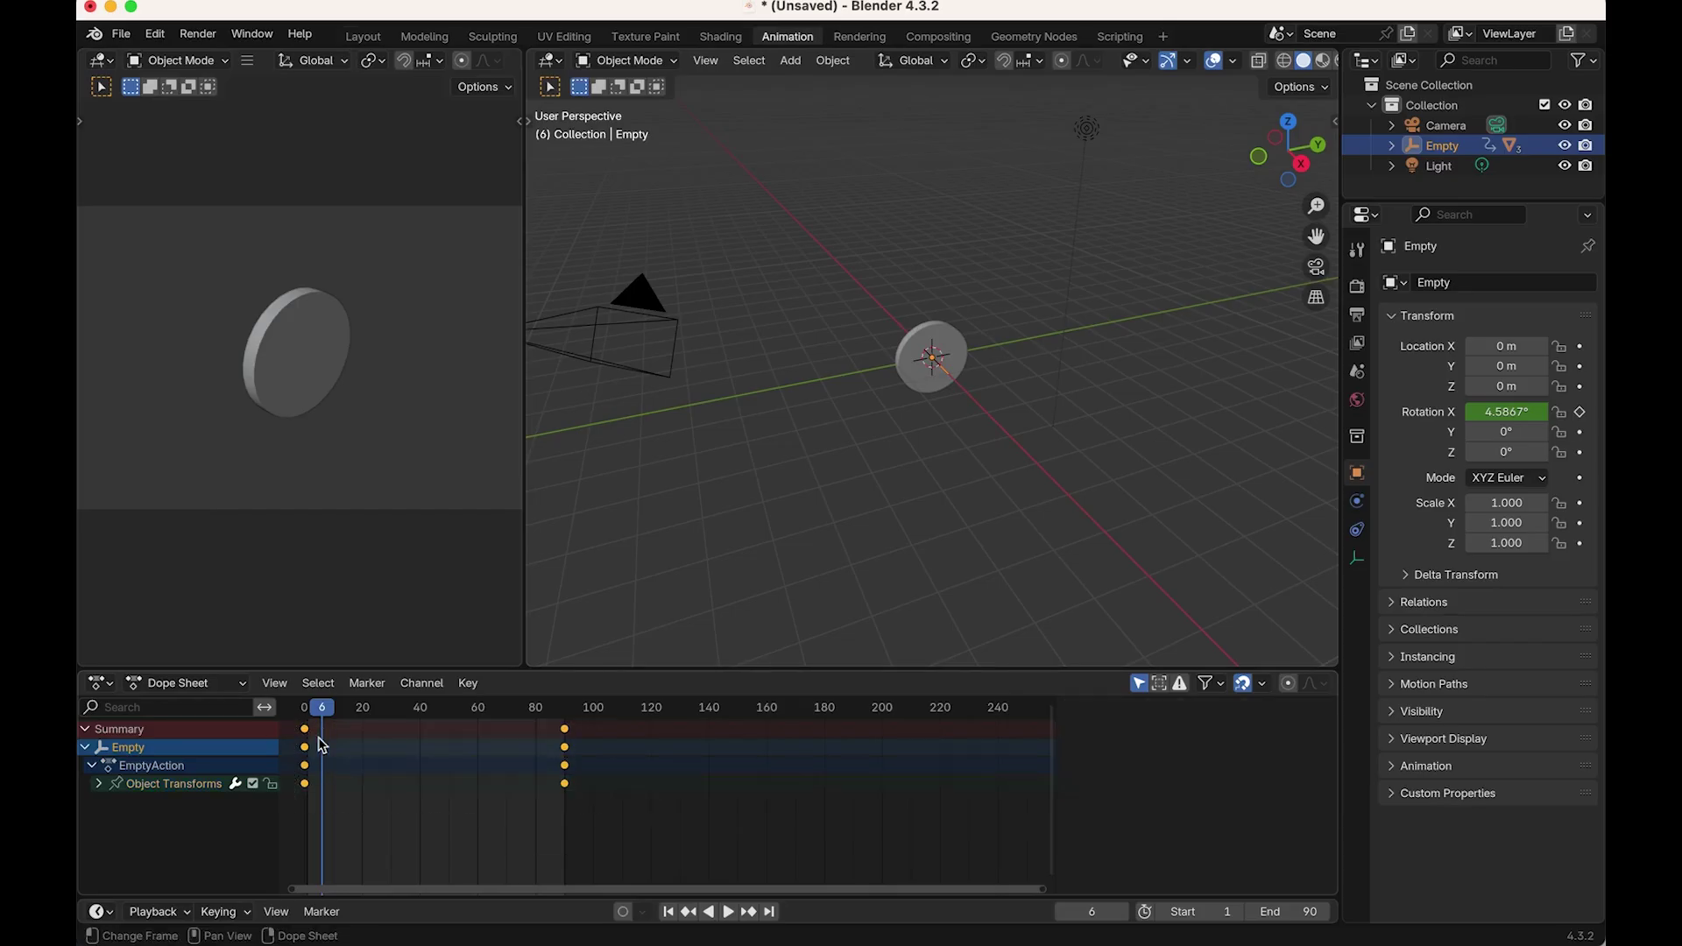
drag(328, 716, 342, 711)
right_click(304, 741)
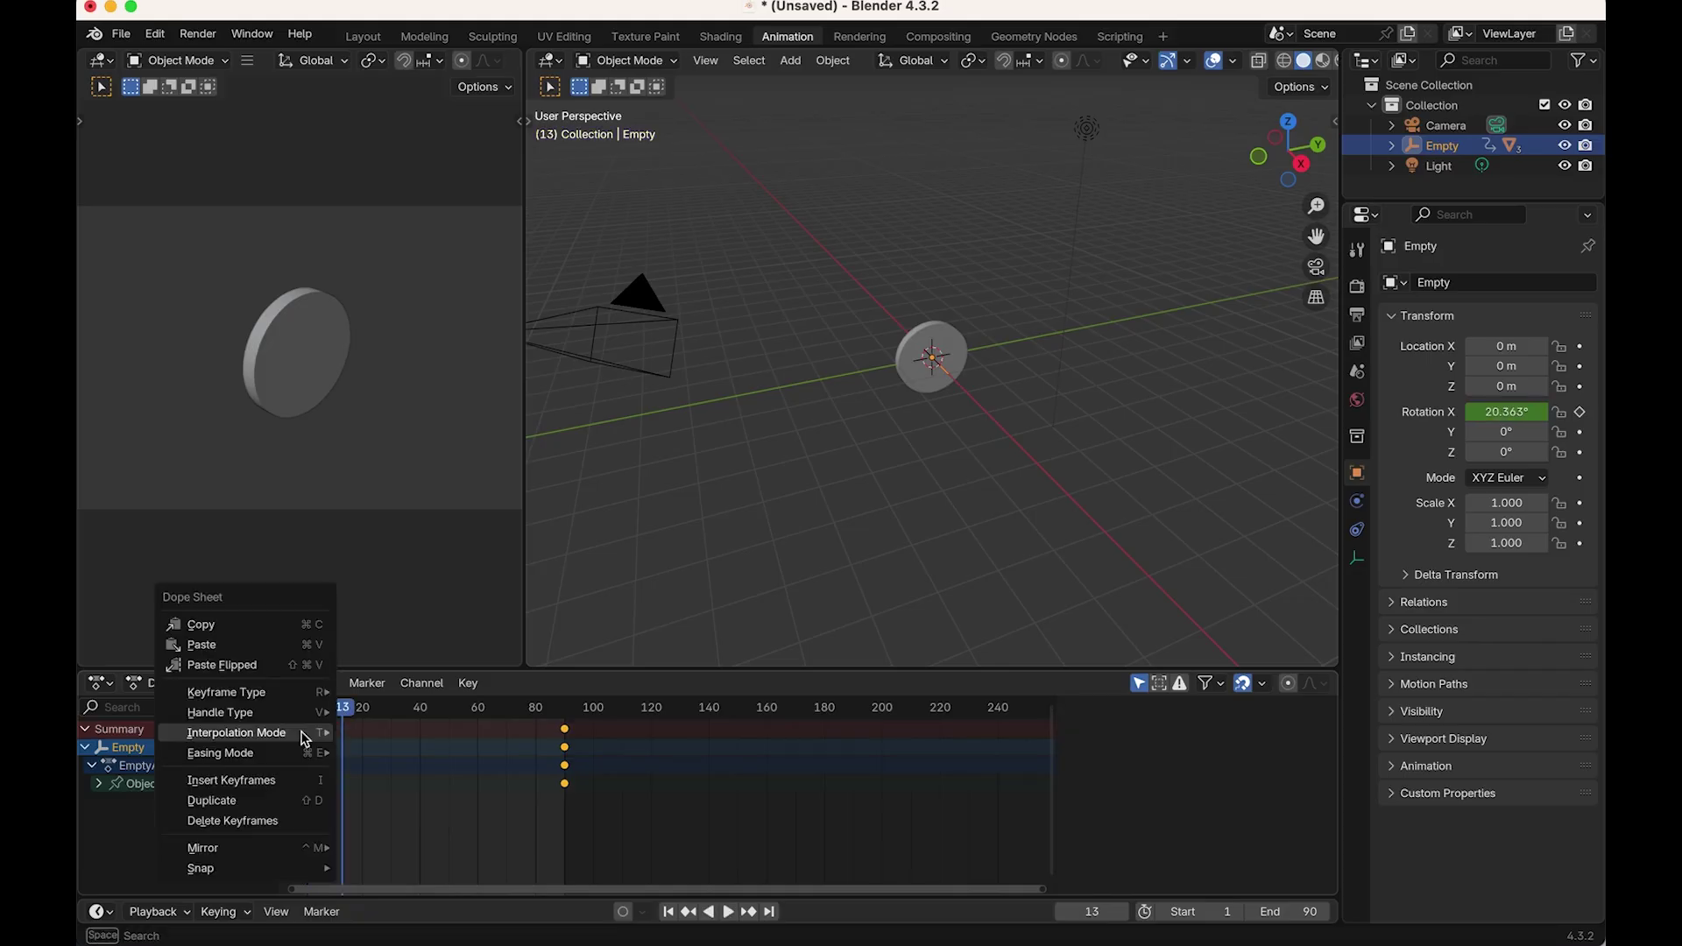
mouse_move(286, 741)
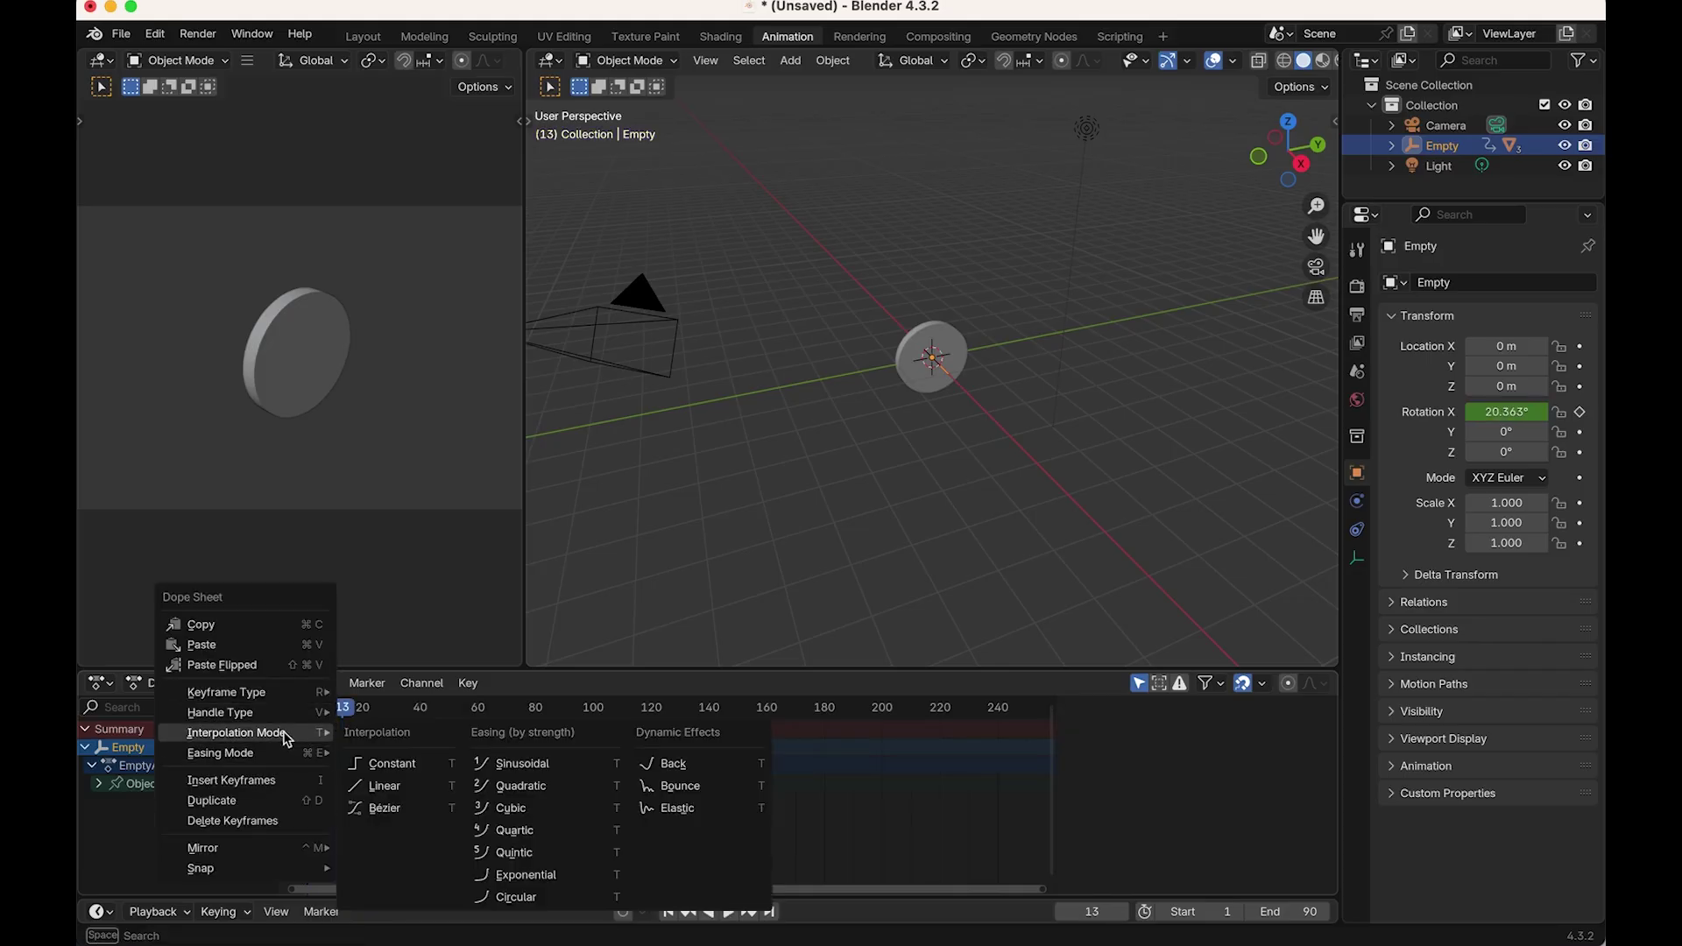
click(386, 787)
Step: Play back the linear spin and check it with the viewport turned towards the front of the smiley
click(380, 716)
key(shift+Left)
key(space)
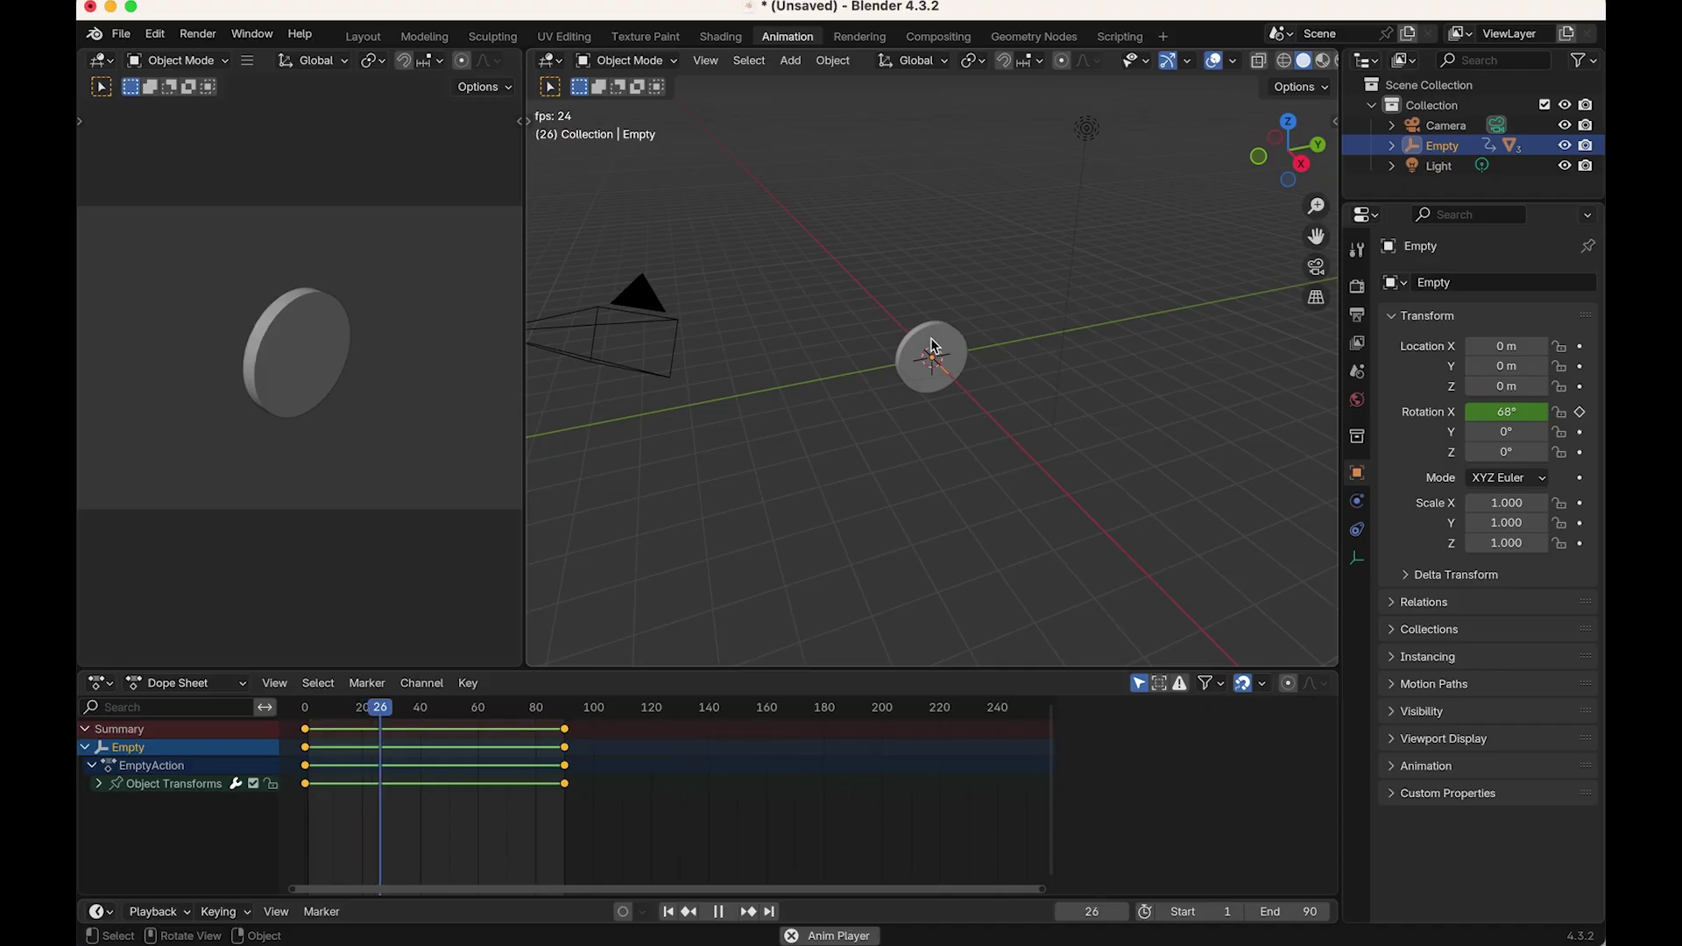
key(Escape)
right_click(913, 366)
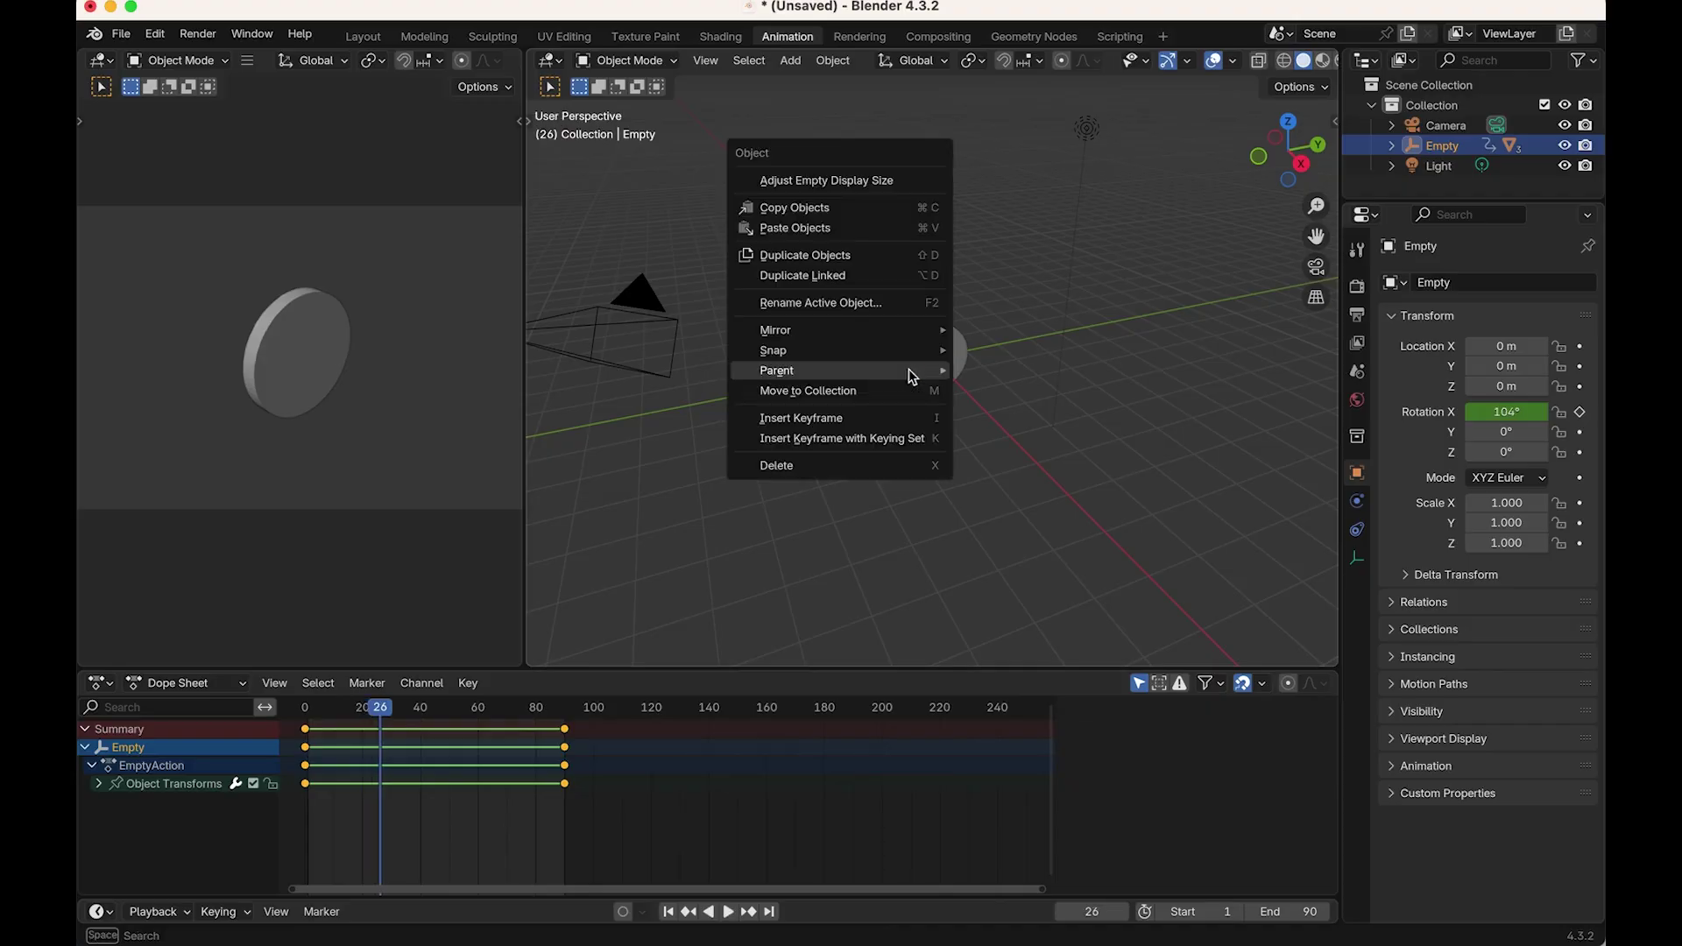
click(1031, 247)
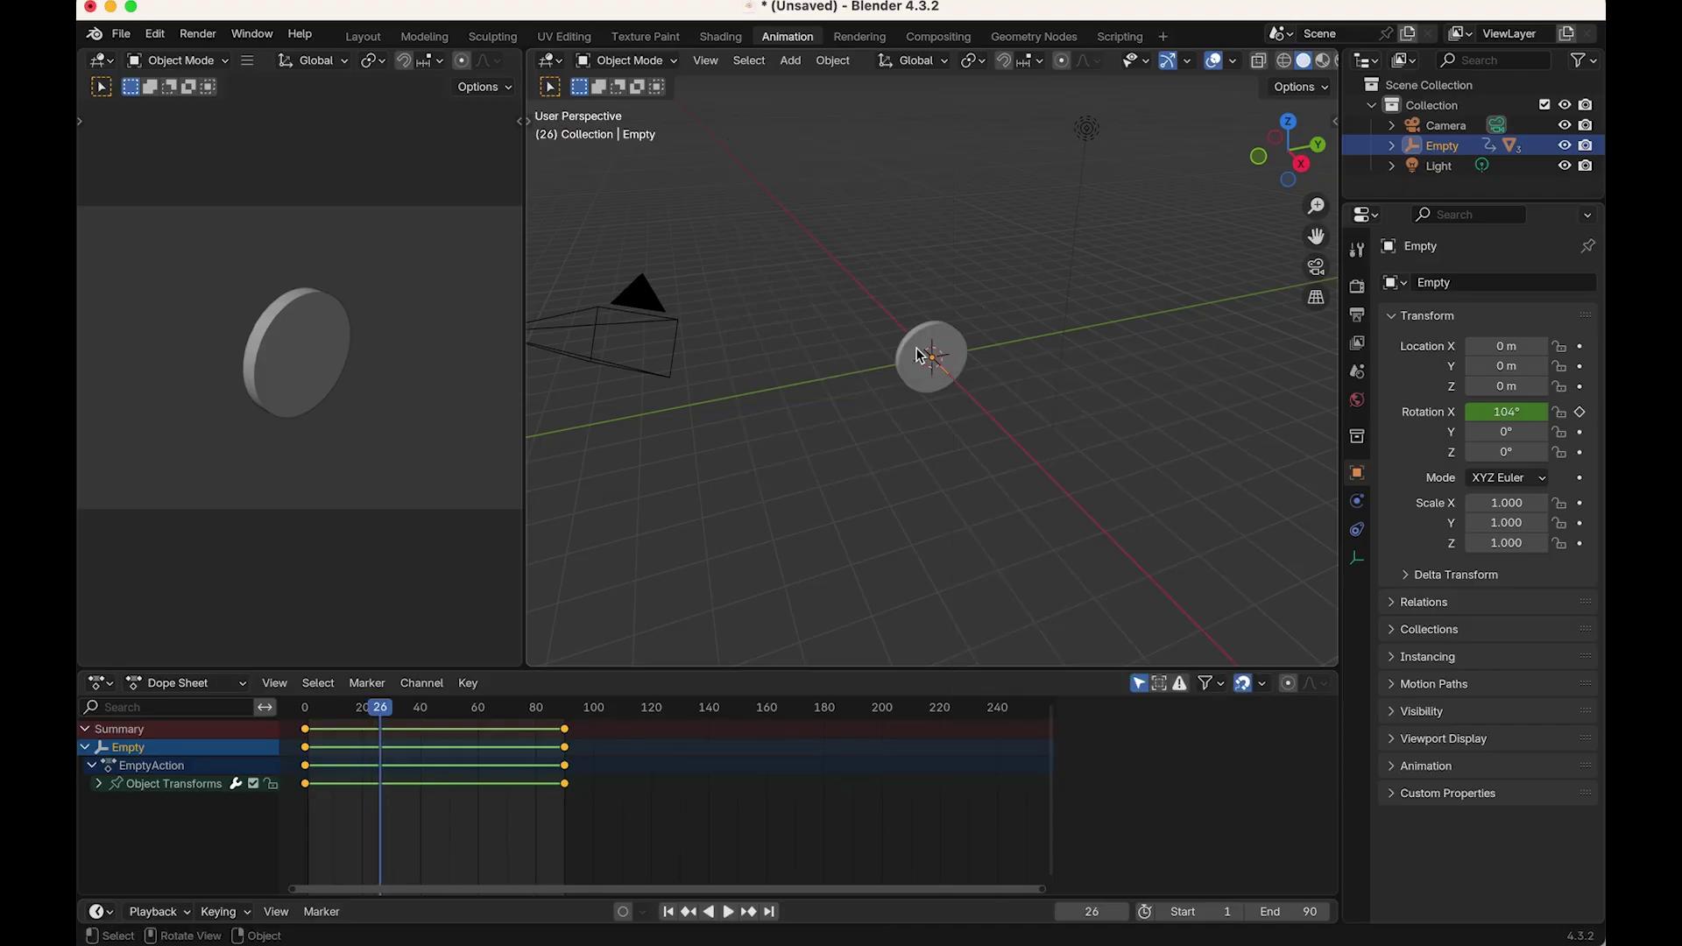
middle_drag(893, 406, 1154, 344)
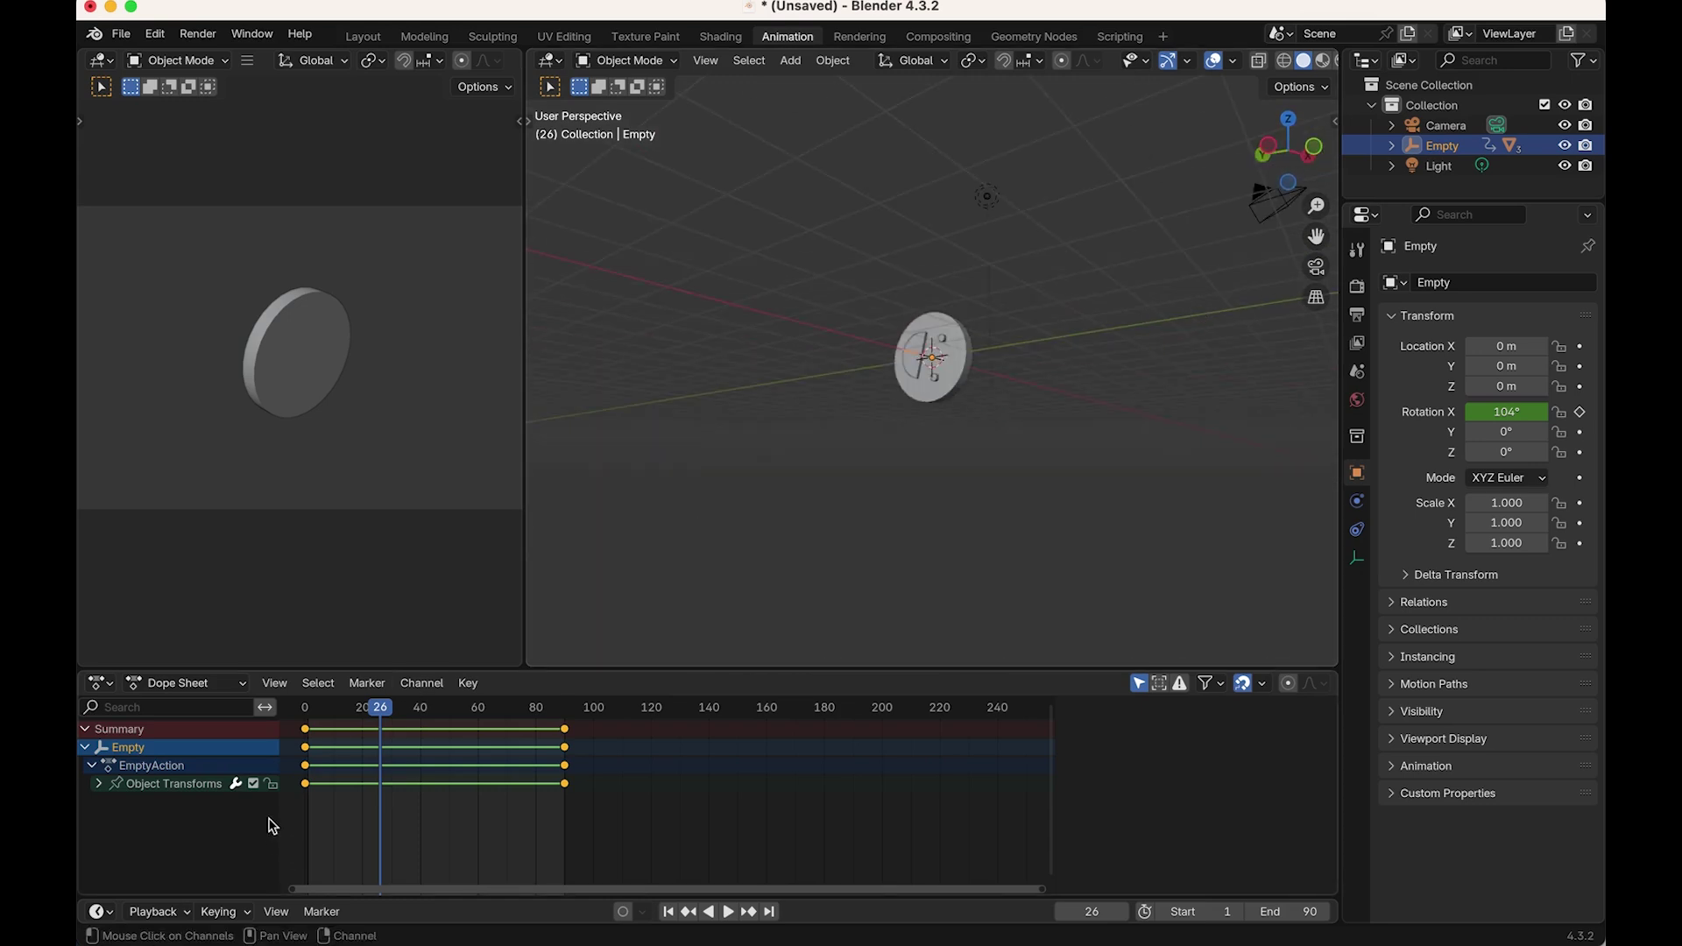
drag(390, 716, 587, 714)
key(space)
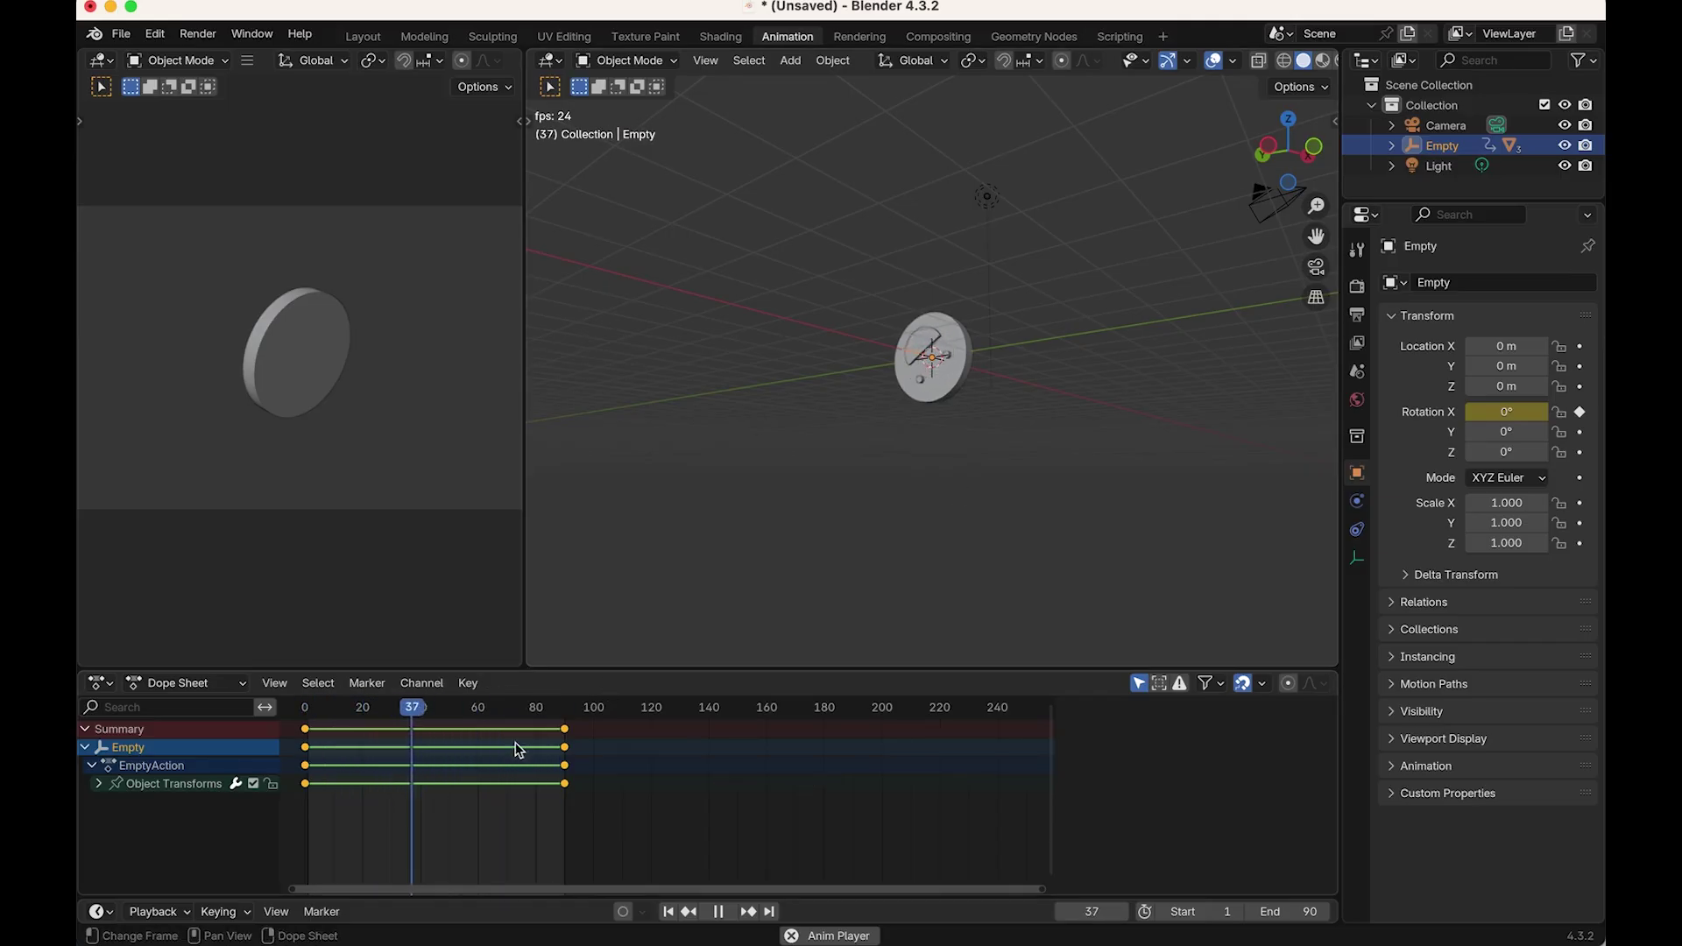
key(space)
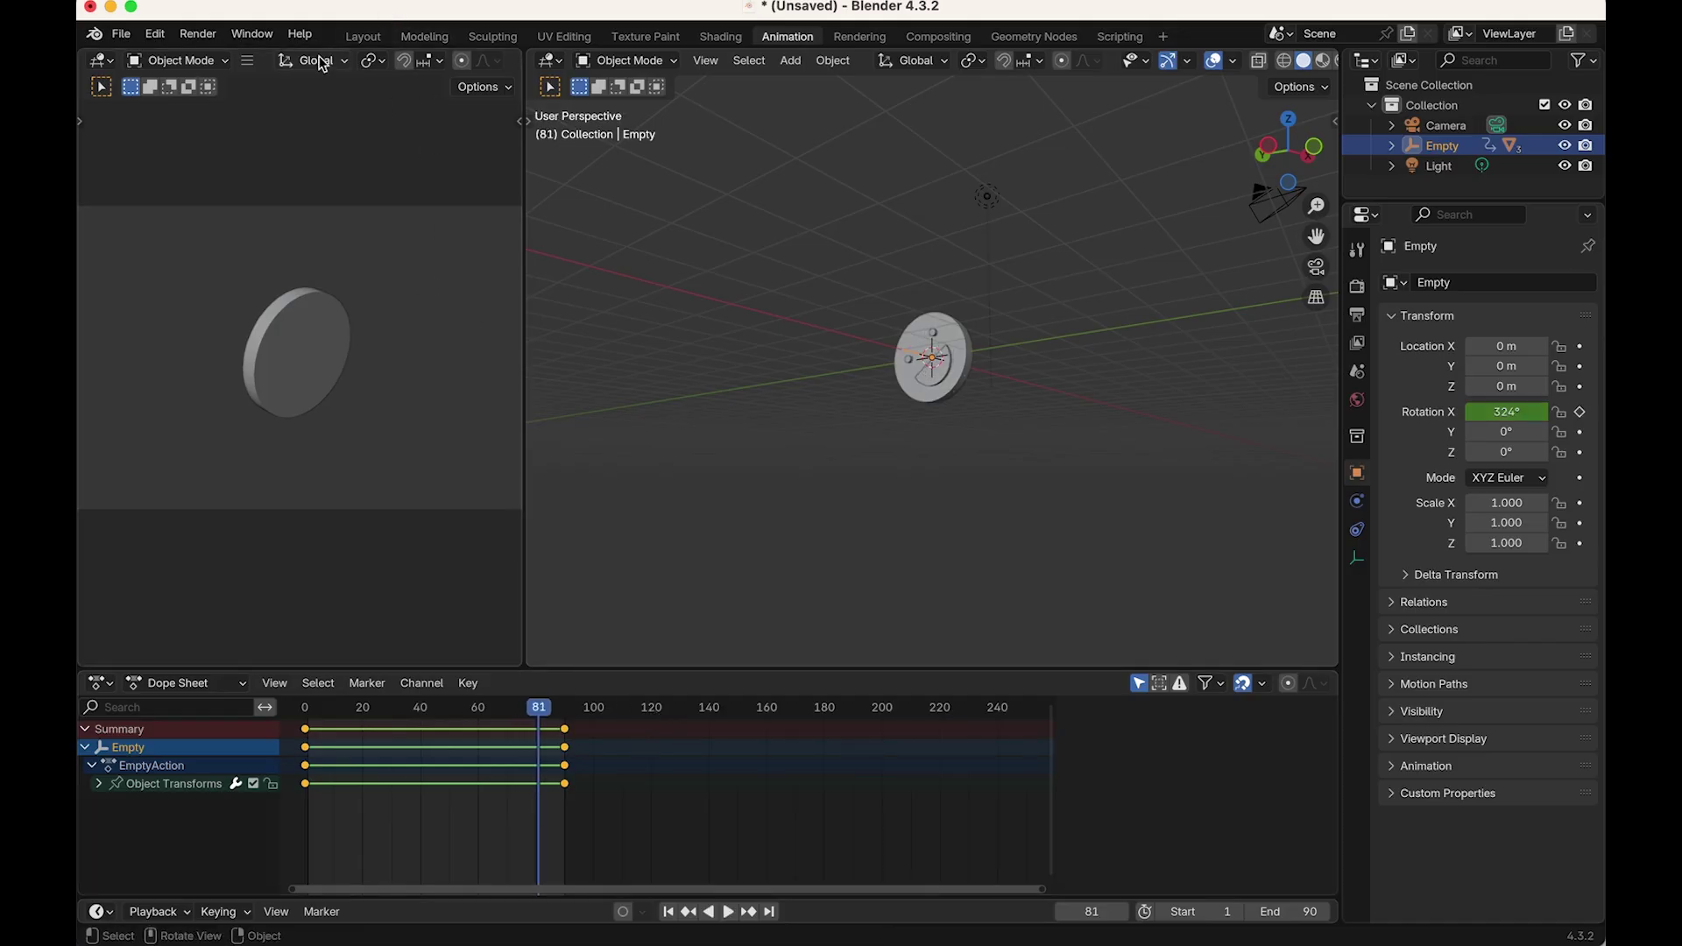
Step: Export the animated smiley as a glTF Binary file named "blender smile spin.glb" in the GLTF folder
click(120, 35)
click(129, 38)
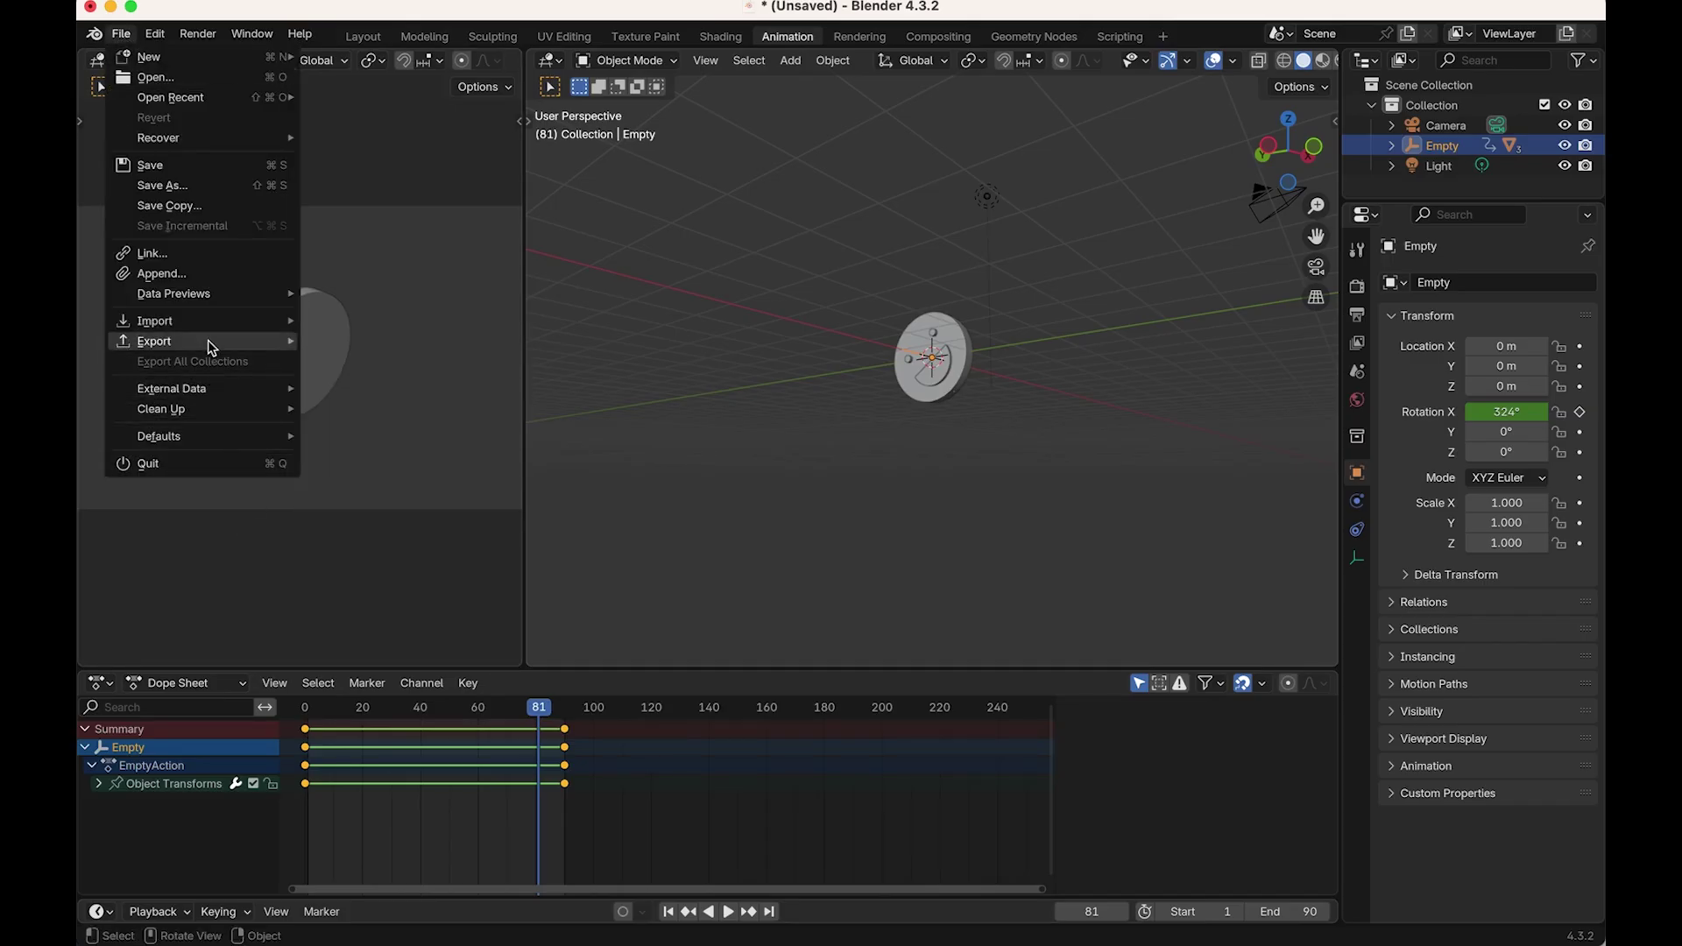
mouse_move(208, 340)
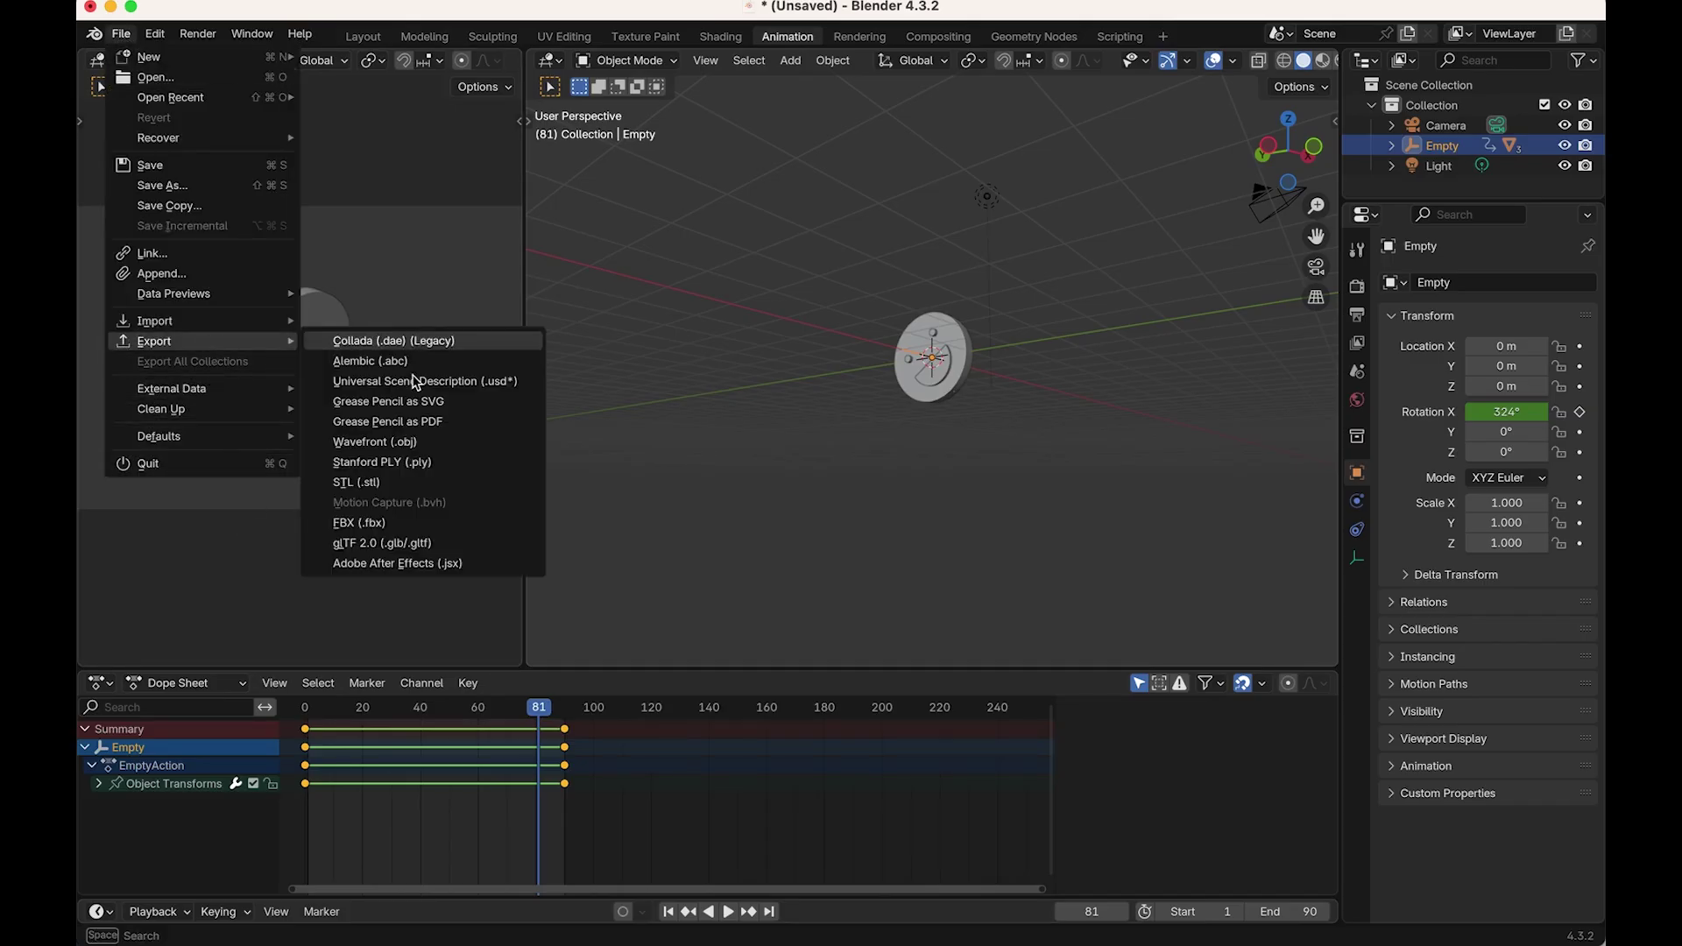
click(414, 544)
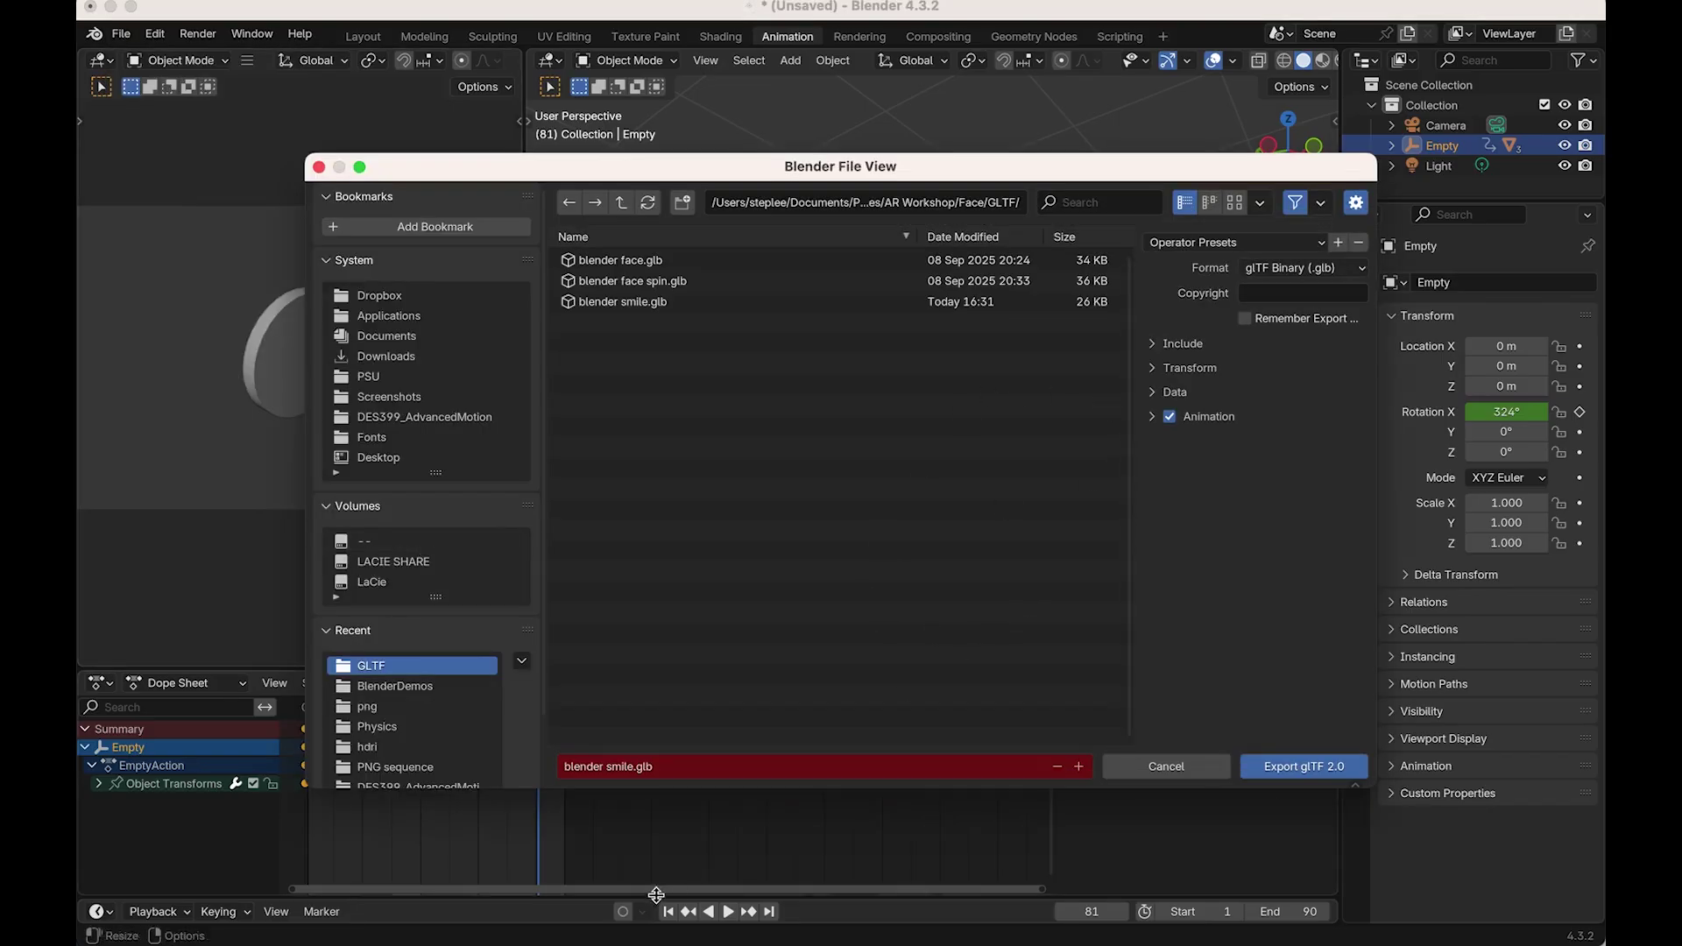
click(633, 777)
click(628, 768)
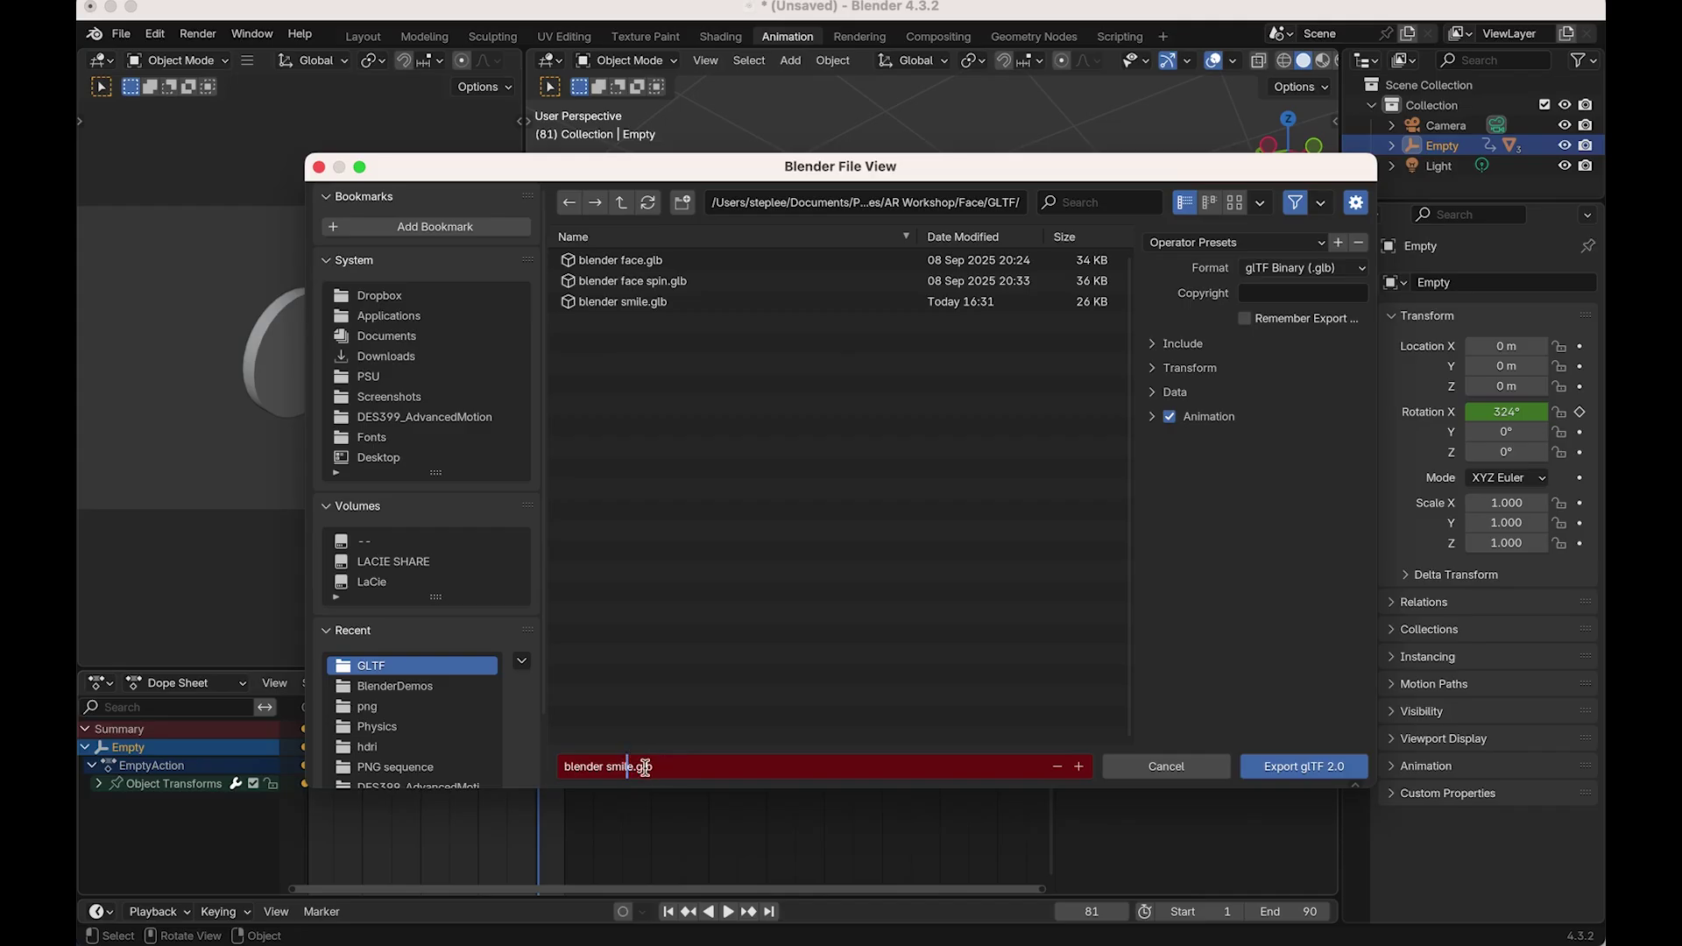
mouse_move(756, 943)
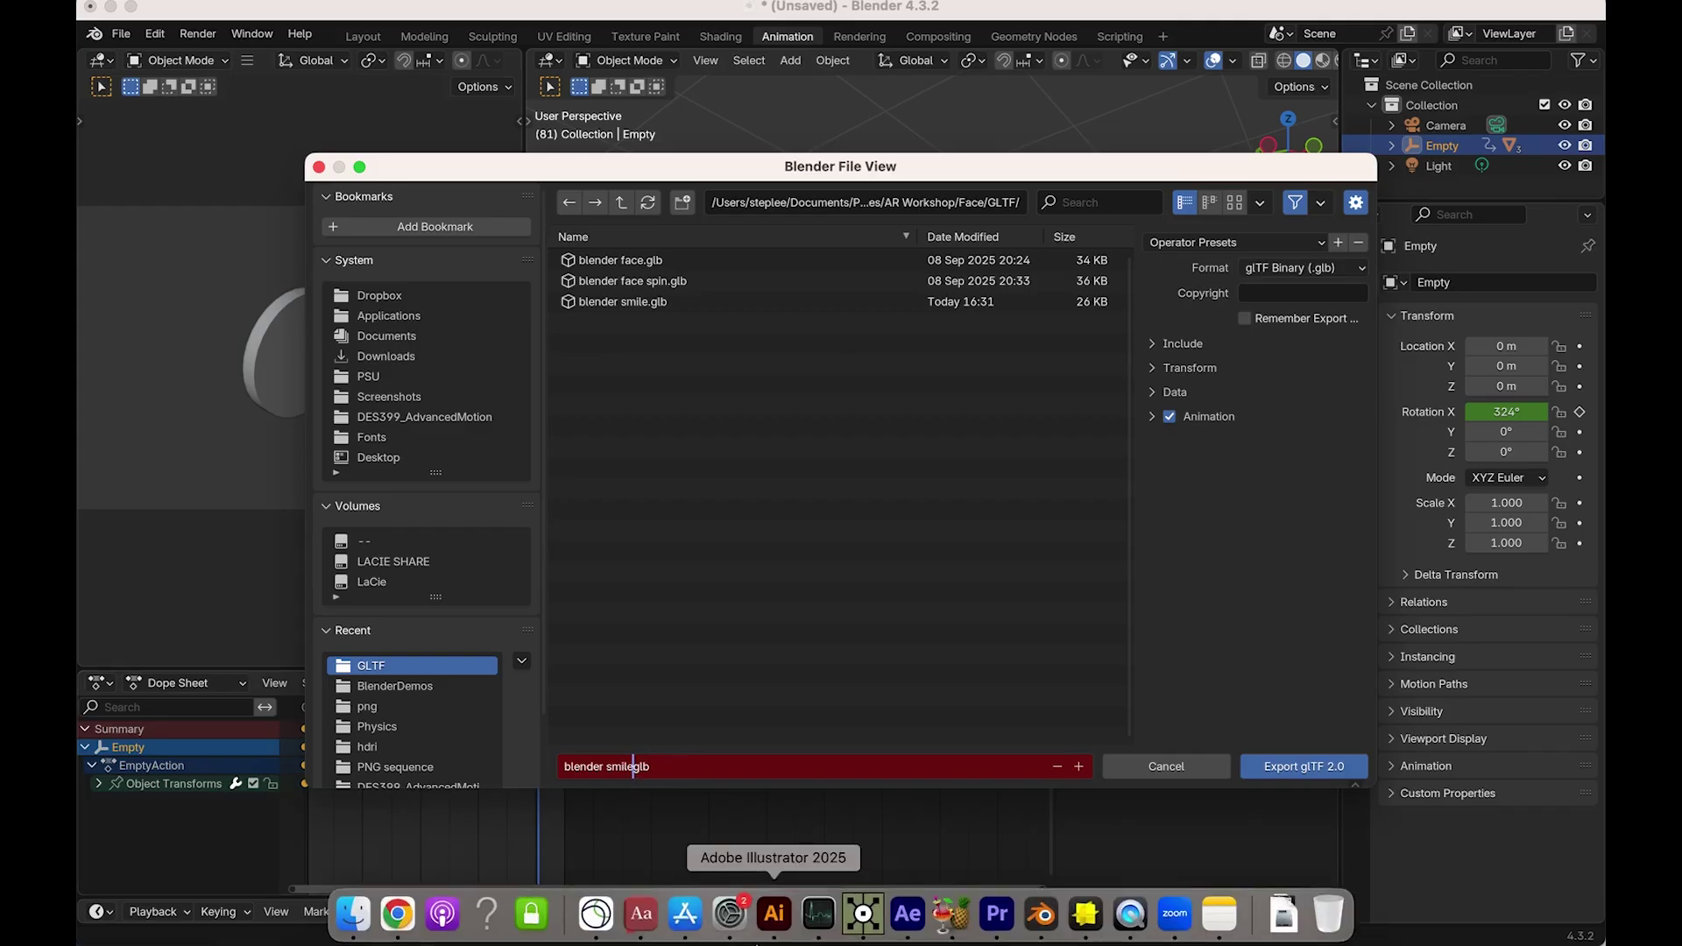
text(spin)
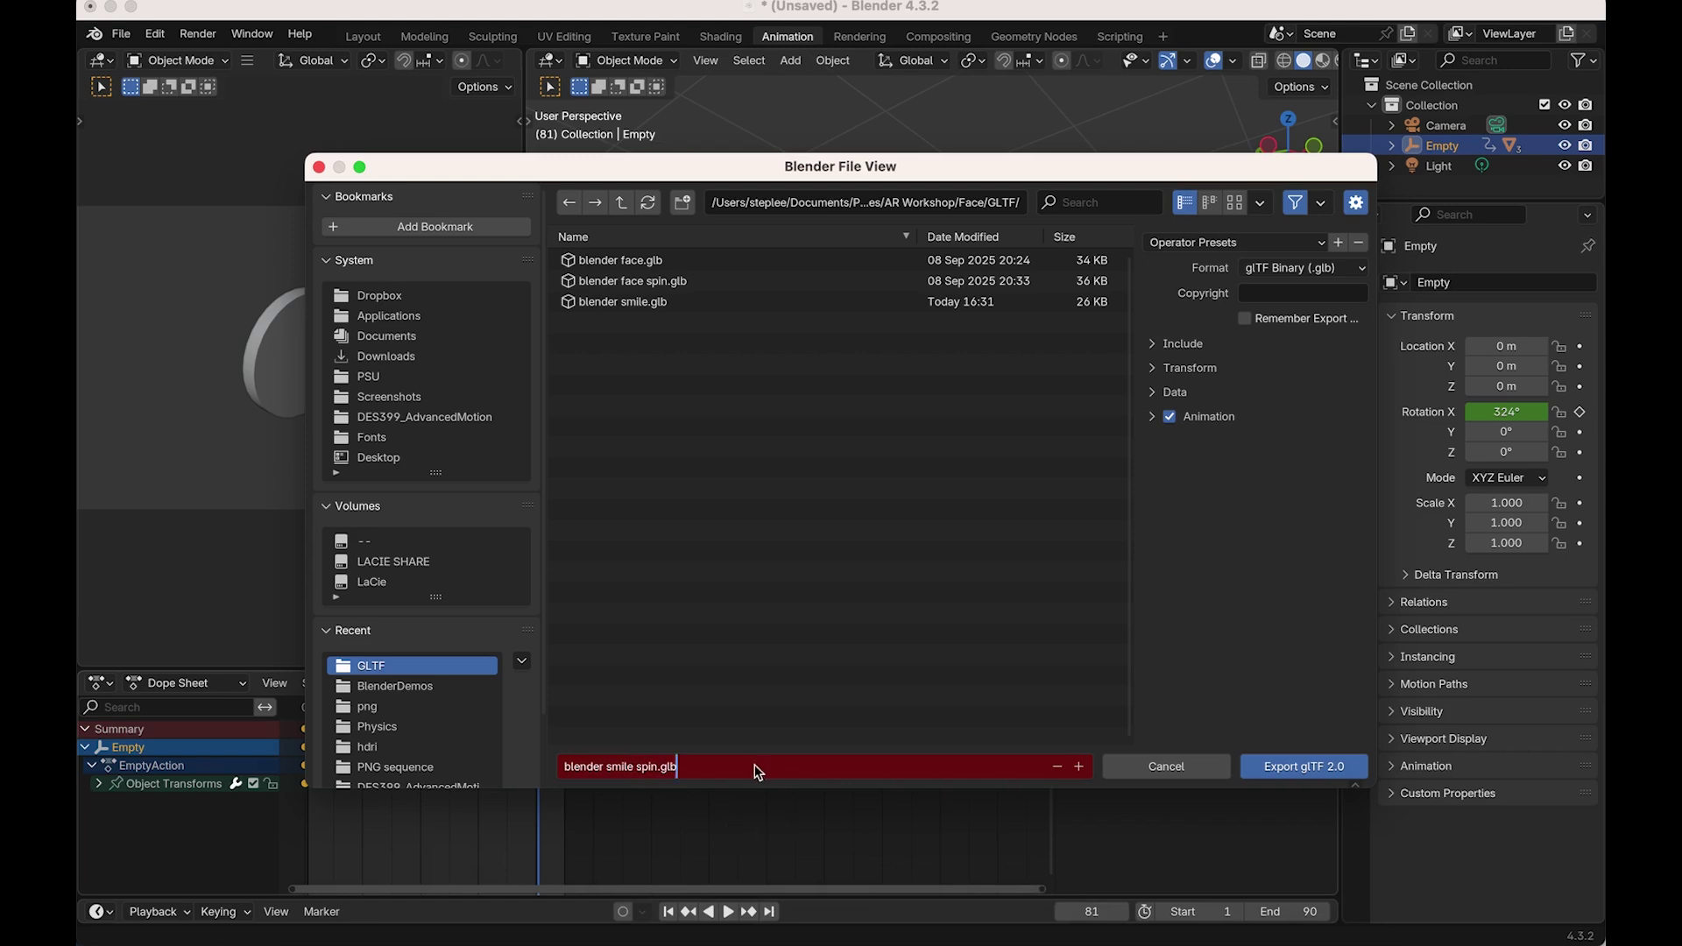
click(1330, 778)
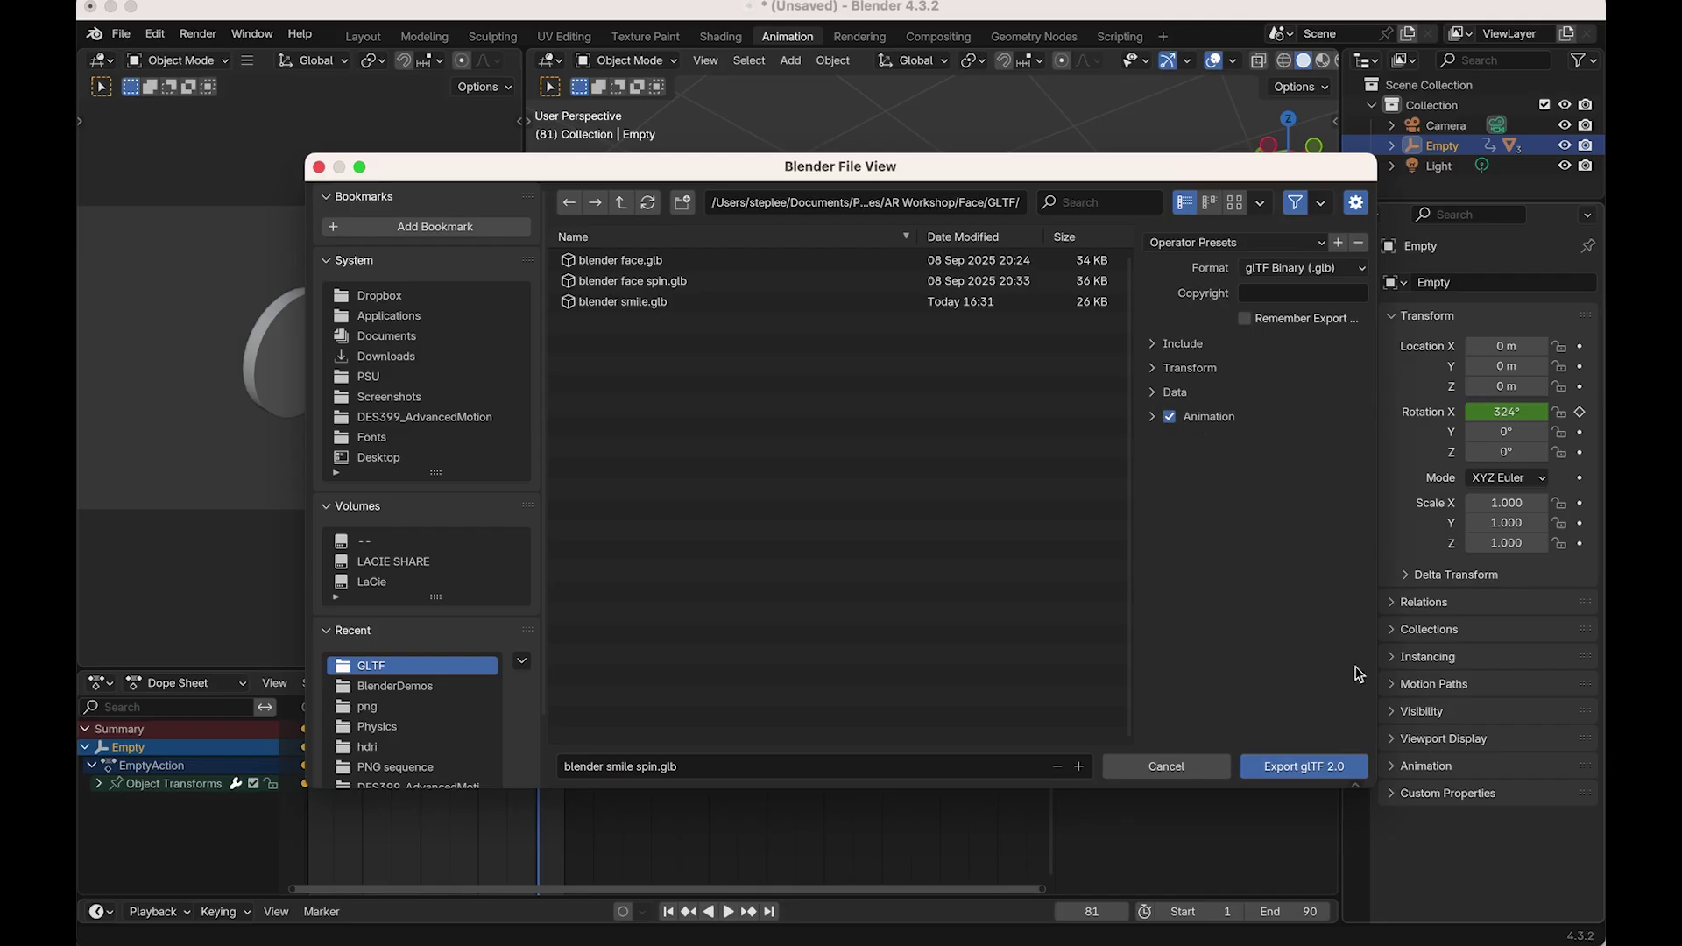
click(1306, 767)
Step: Switch to the head-bound lens project in Lens Studio
key(super+Tab)
key(super+Tab)
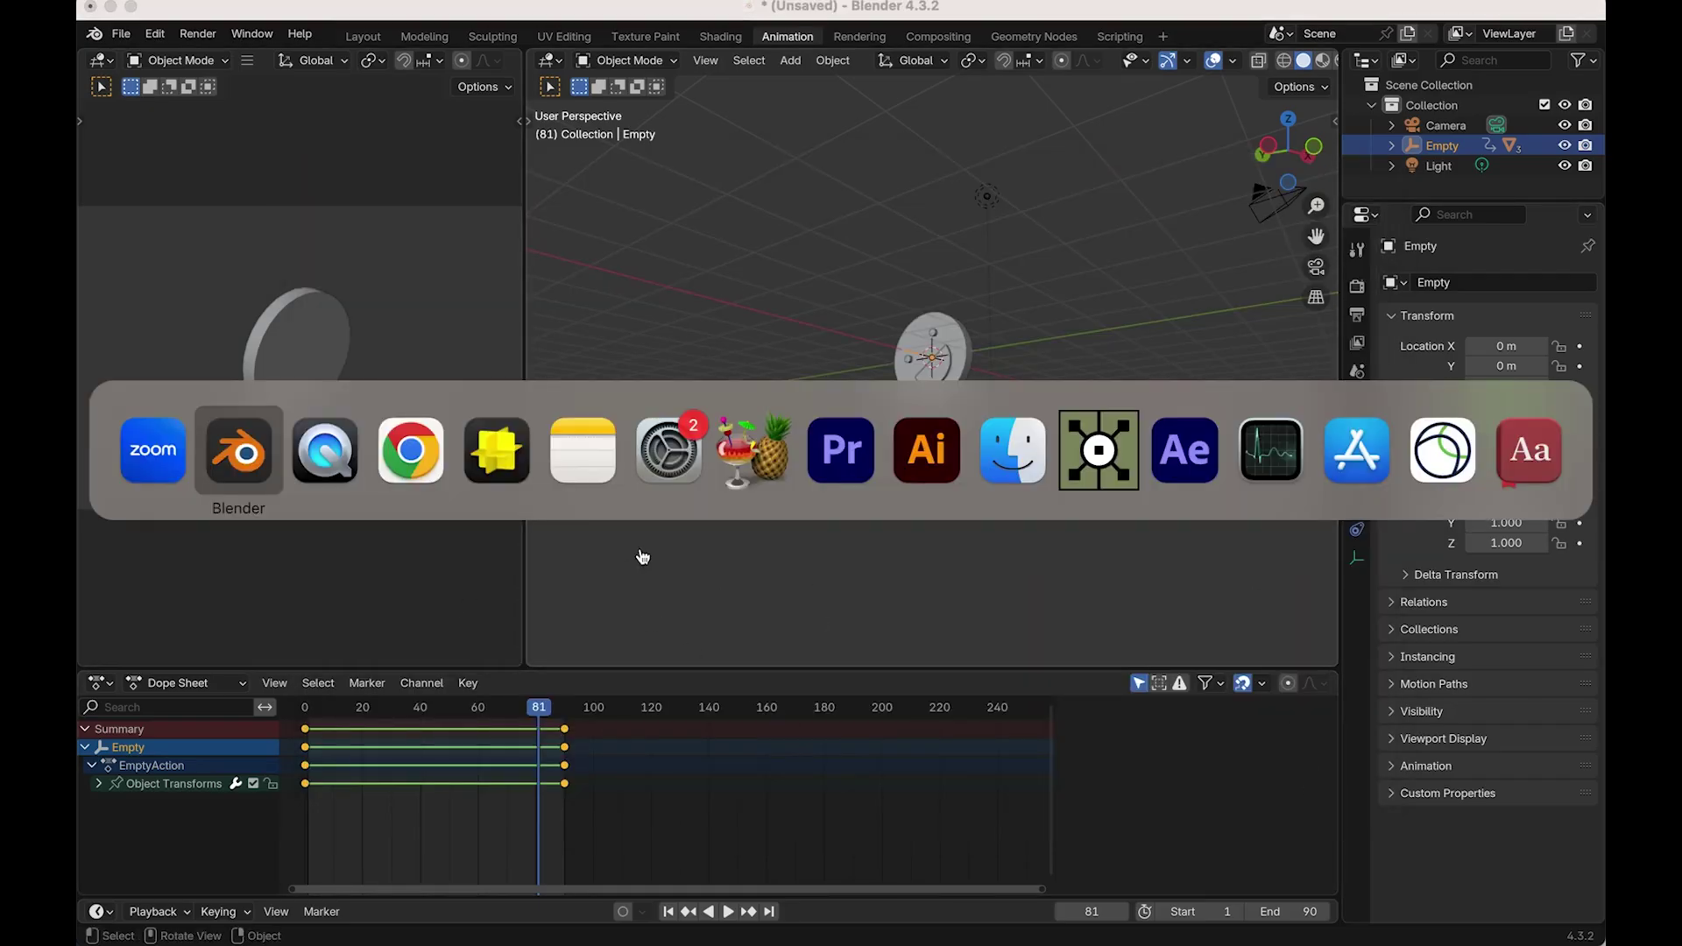
click(496, 470)
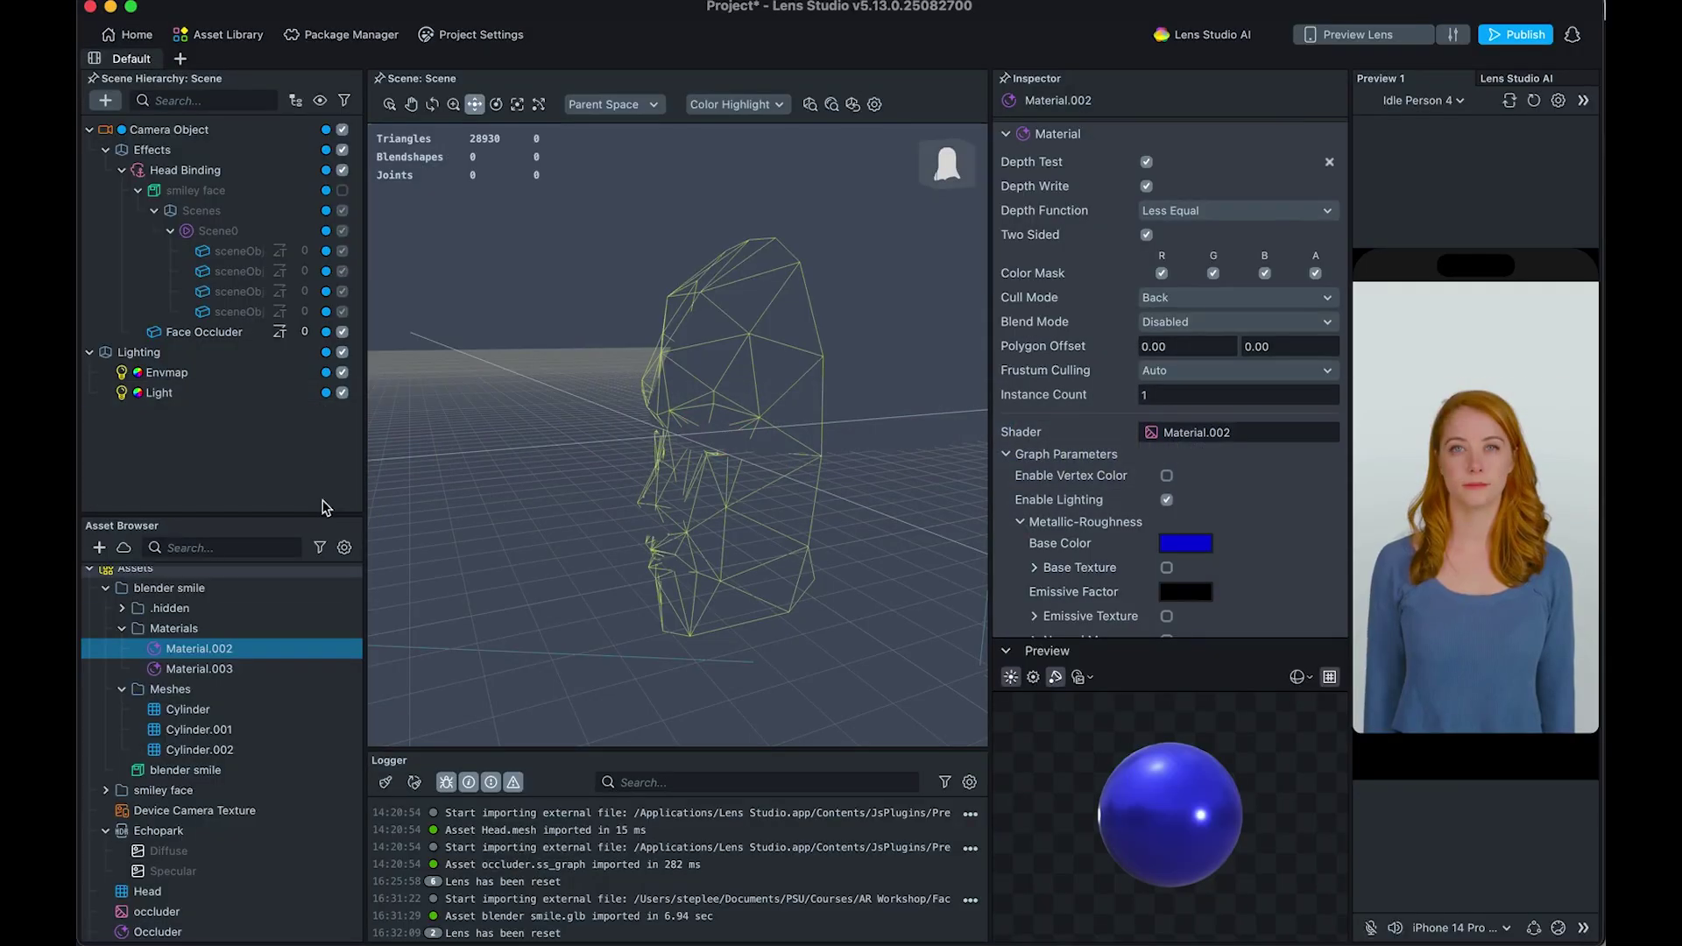
Step: Import "blender smile spin.glb" from the GLTF folder into the project's assets with the default glTF importer settings
click(257, 853)
click(240, 832)
right_click(238, 834)
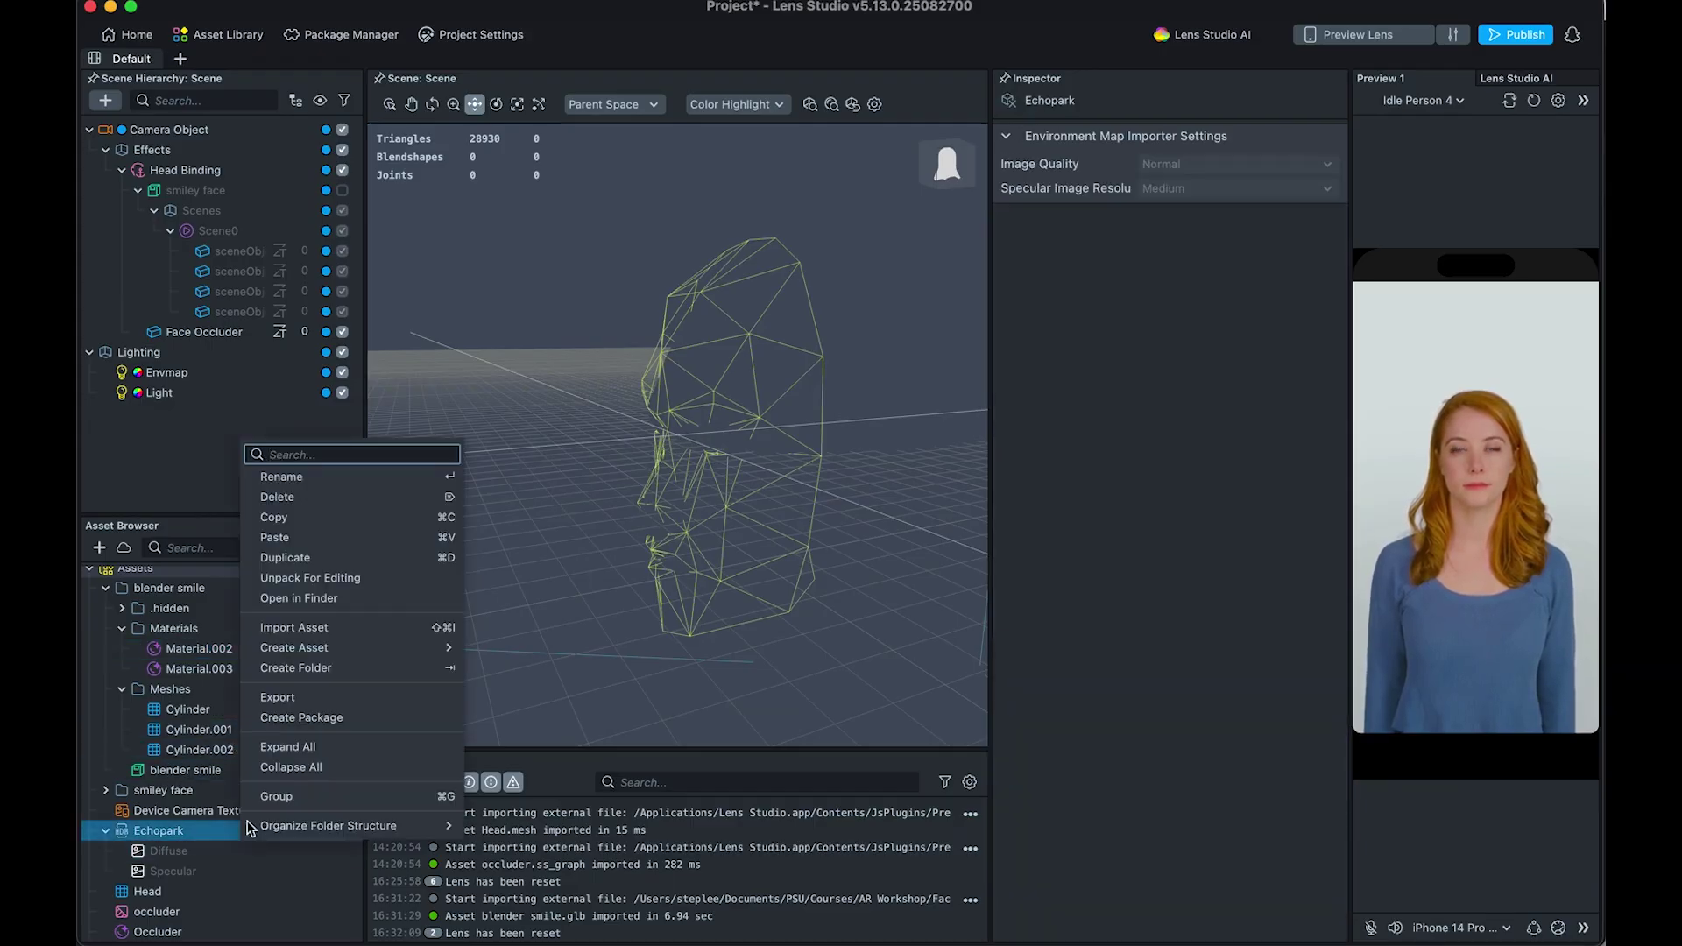
click(295, 629)
click(762, 224)
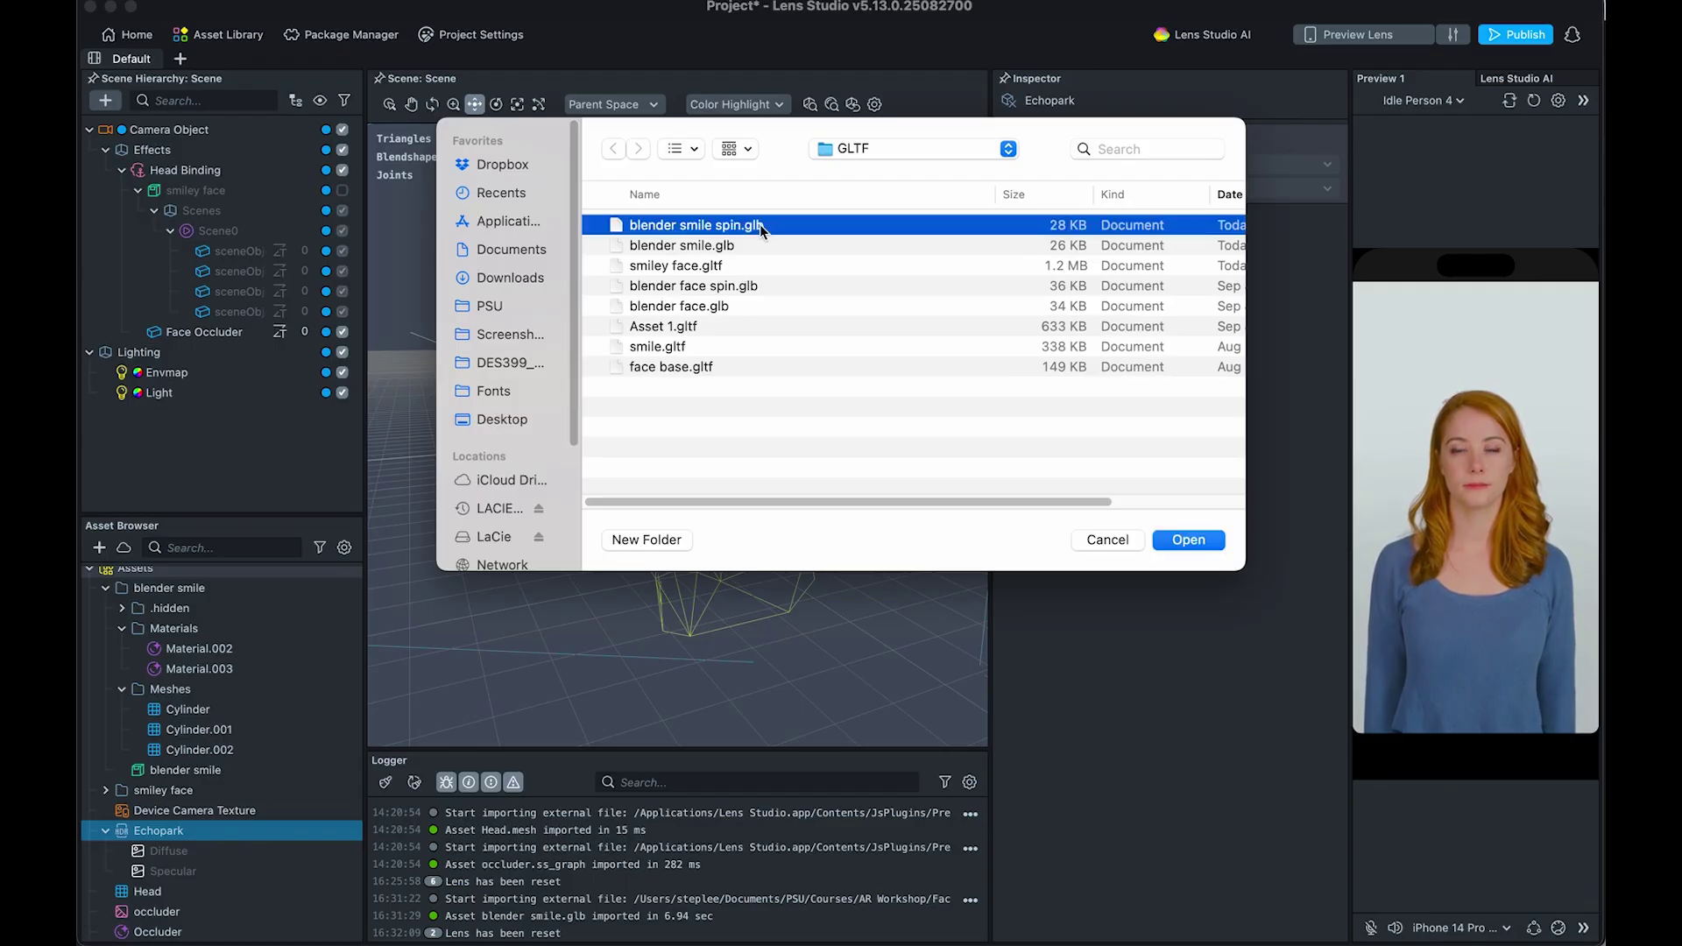
double_click(760, 224)
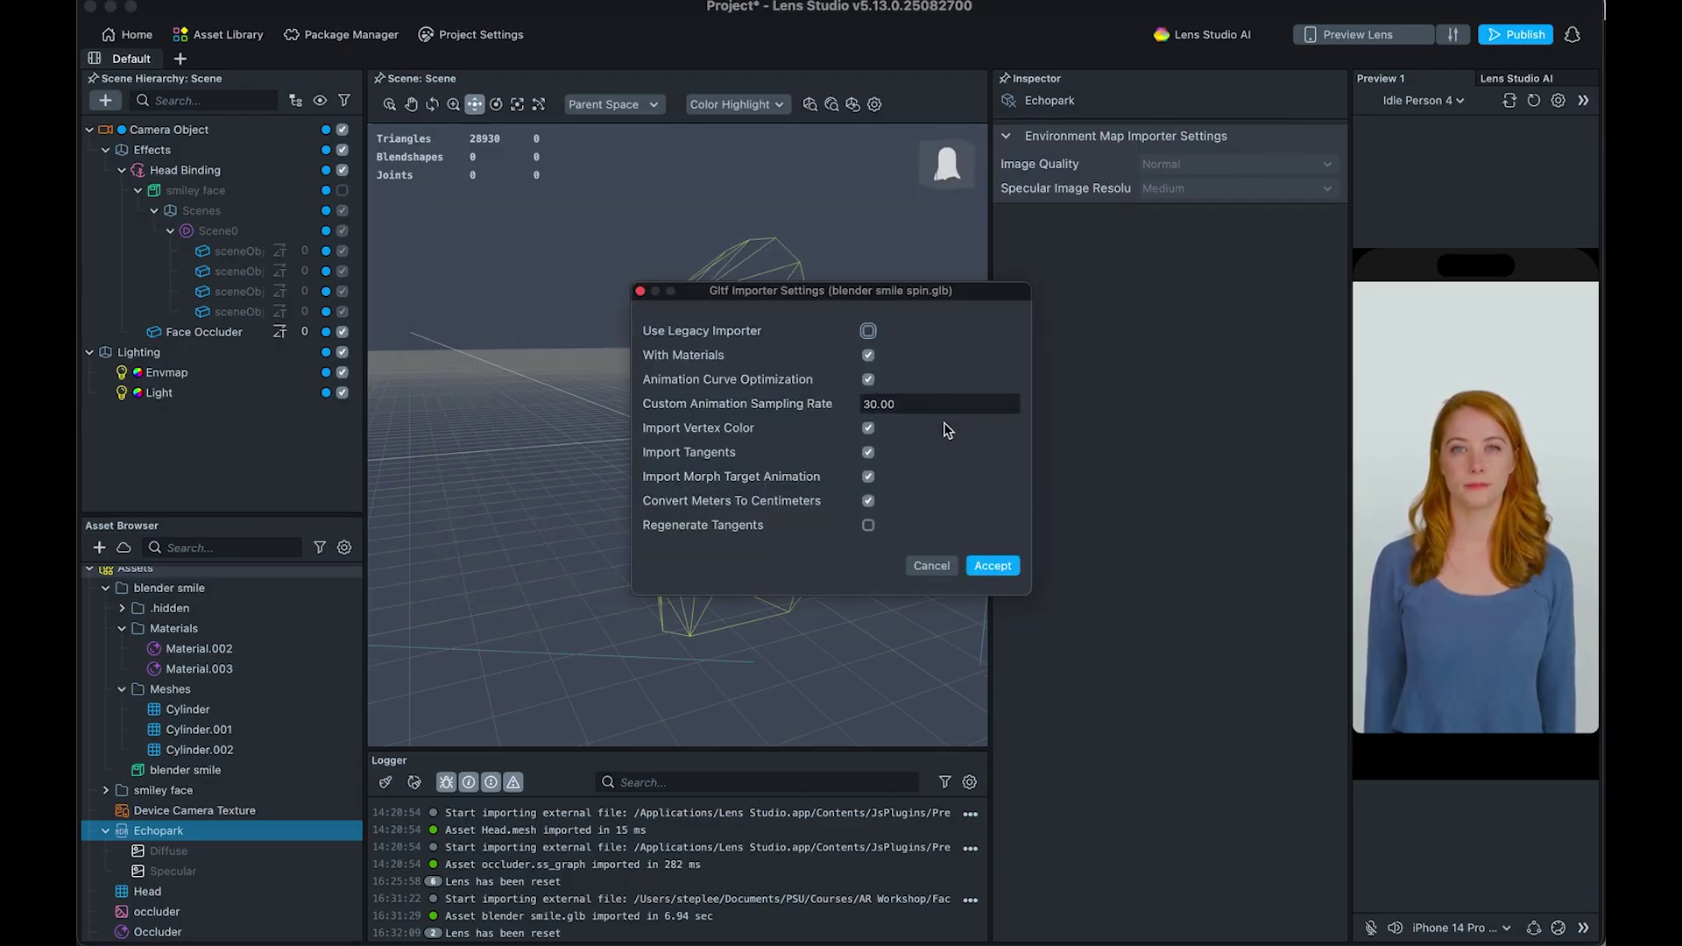
click(993, 565)
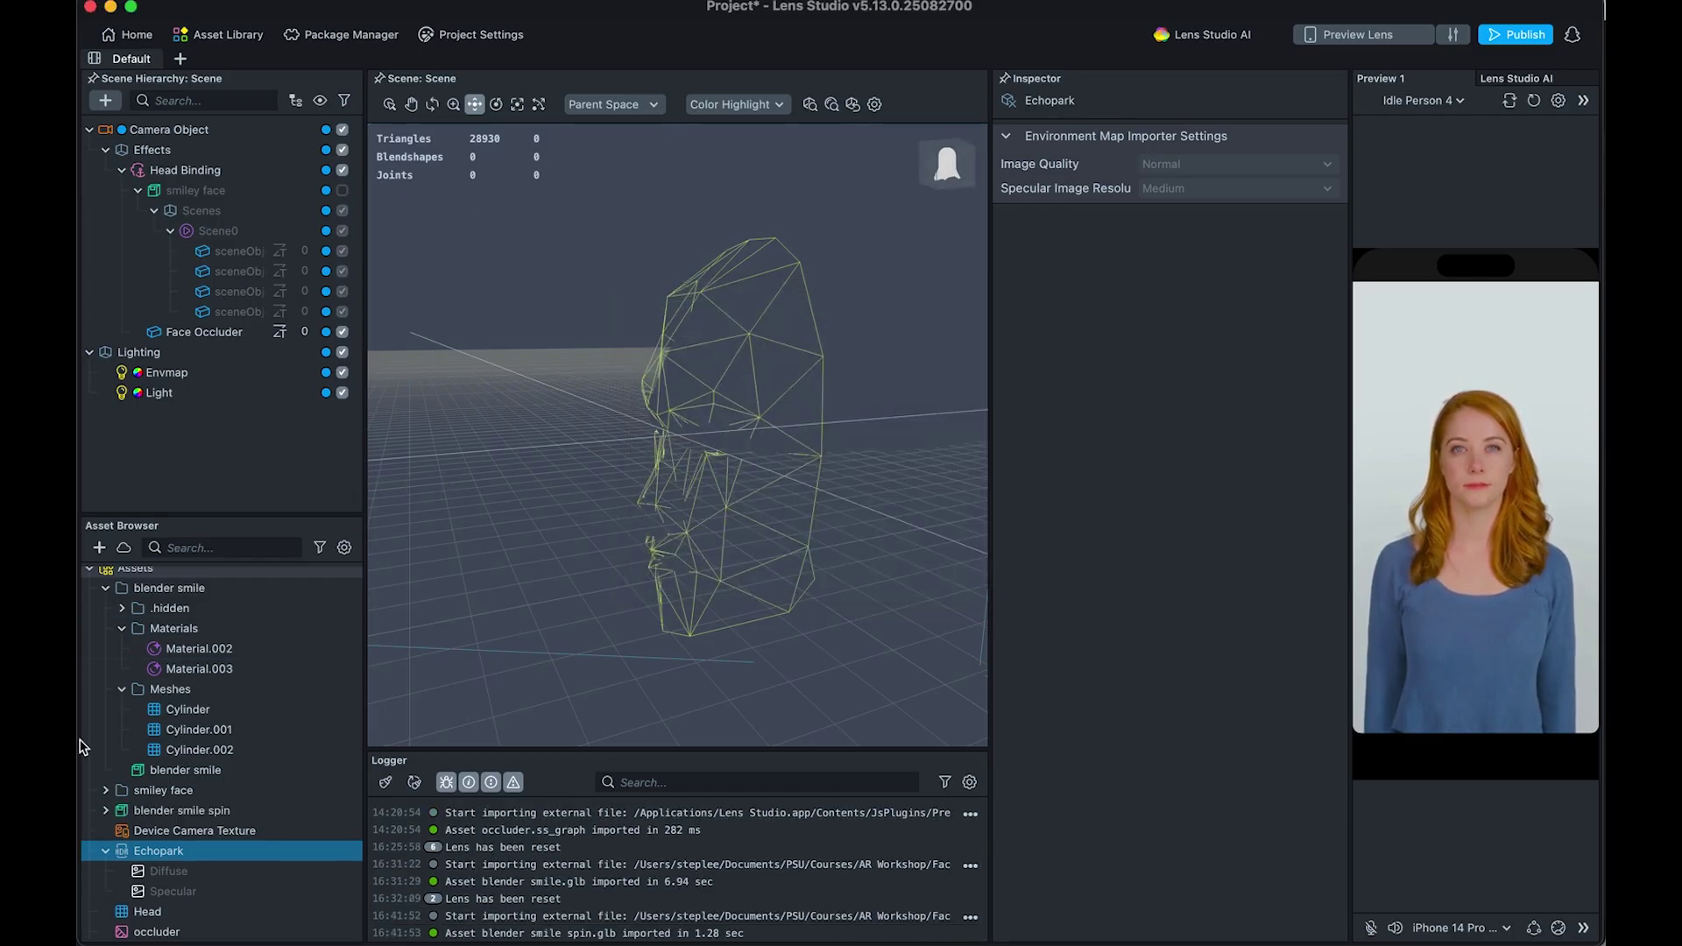
Step: Place the imported blender smile spin asset in the scene as a child of Head Binding
scroll(175, 745, down, 2)
scroll(147, 623, up, 3)
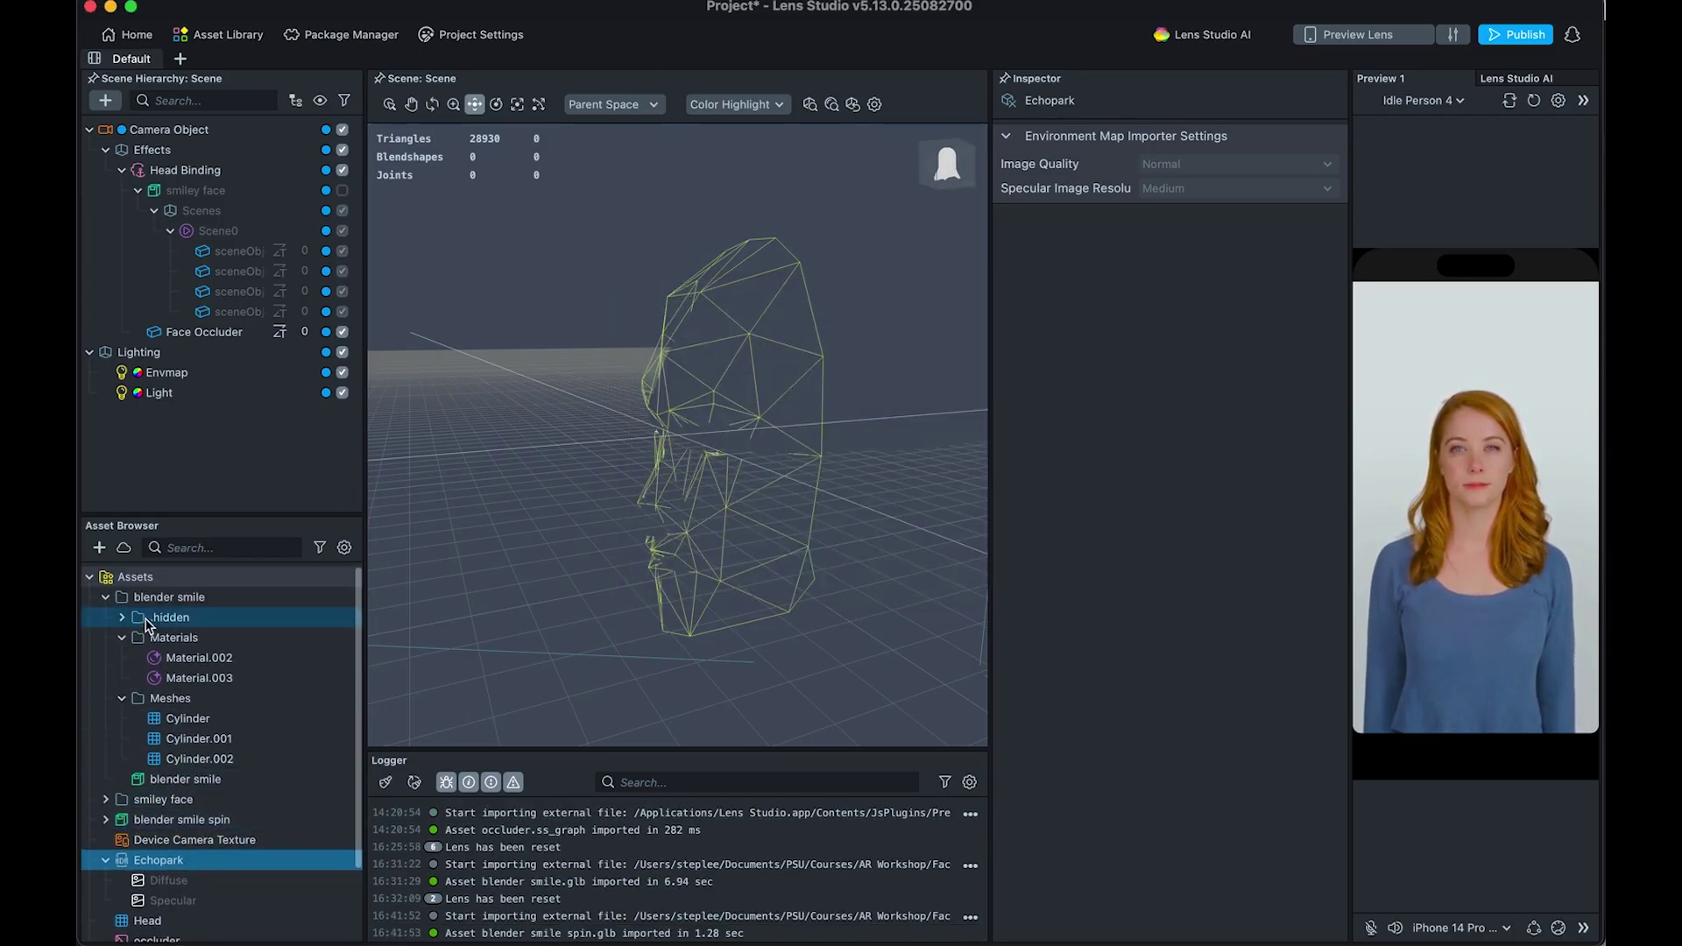
click(149, 821)
drag(141, 822, 185, 198)
Step: Delete the disabled smiley face object from Head Binding in the scene
click(302, 212)
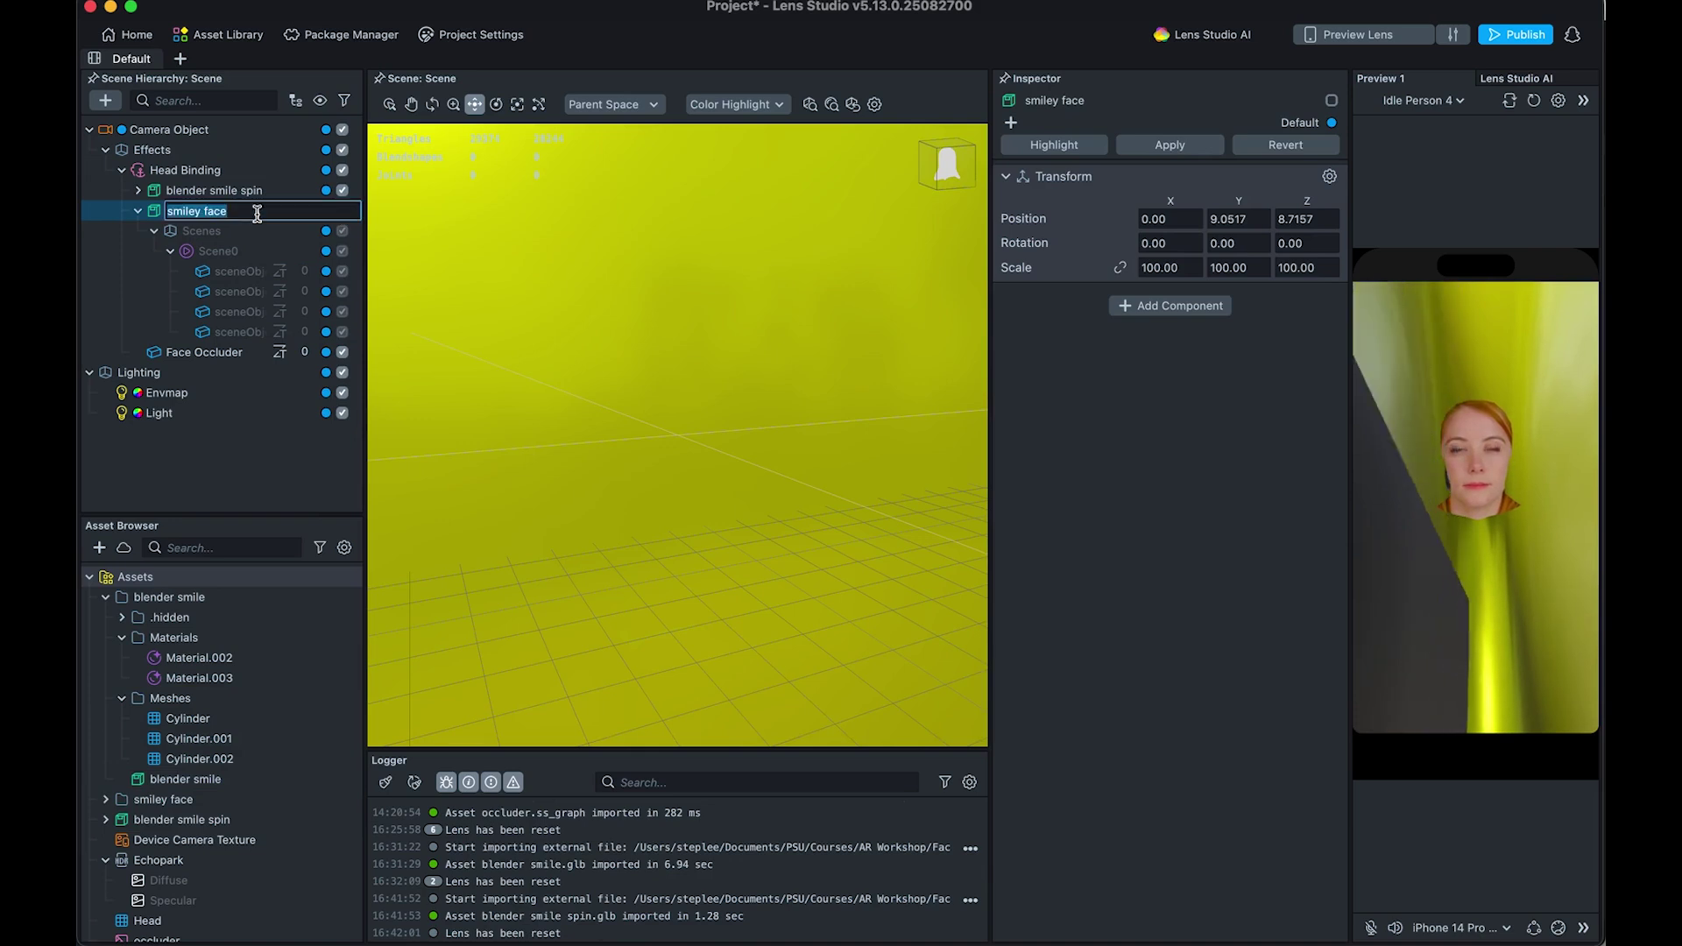
click(175, 230)
click(162, 213)
key(Delete)
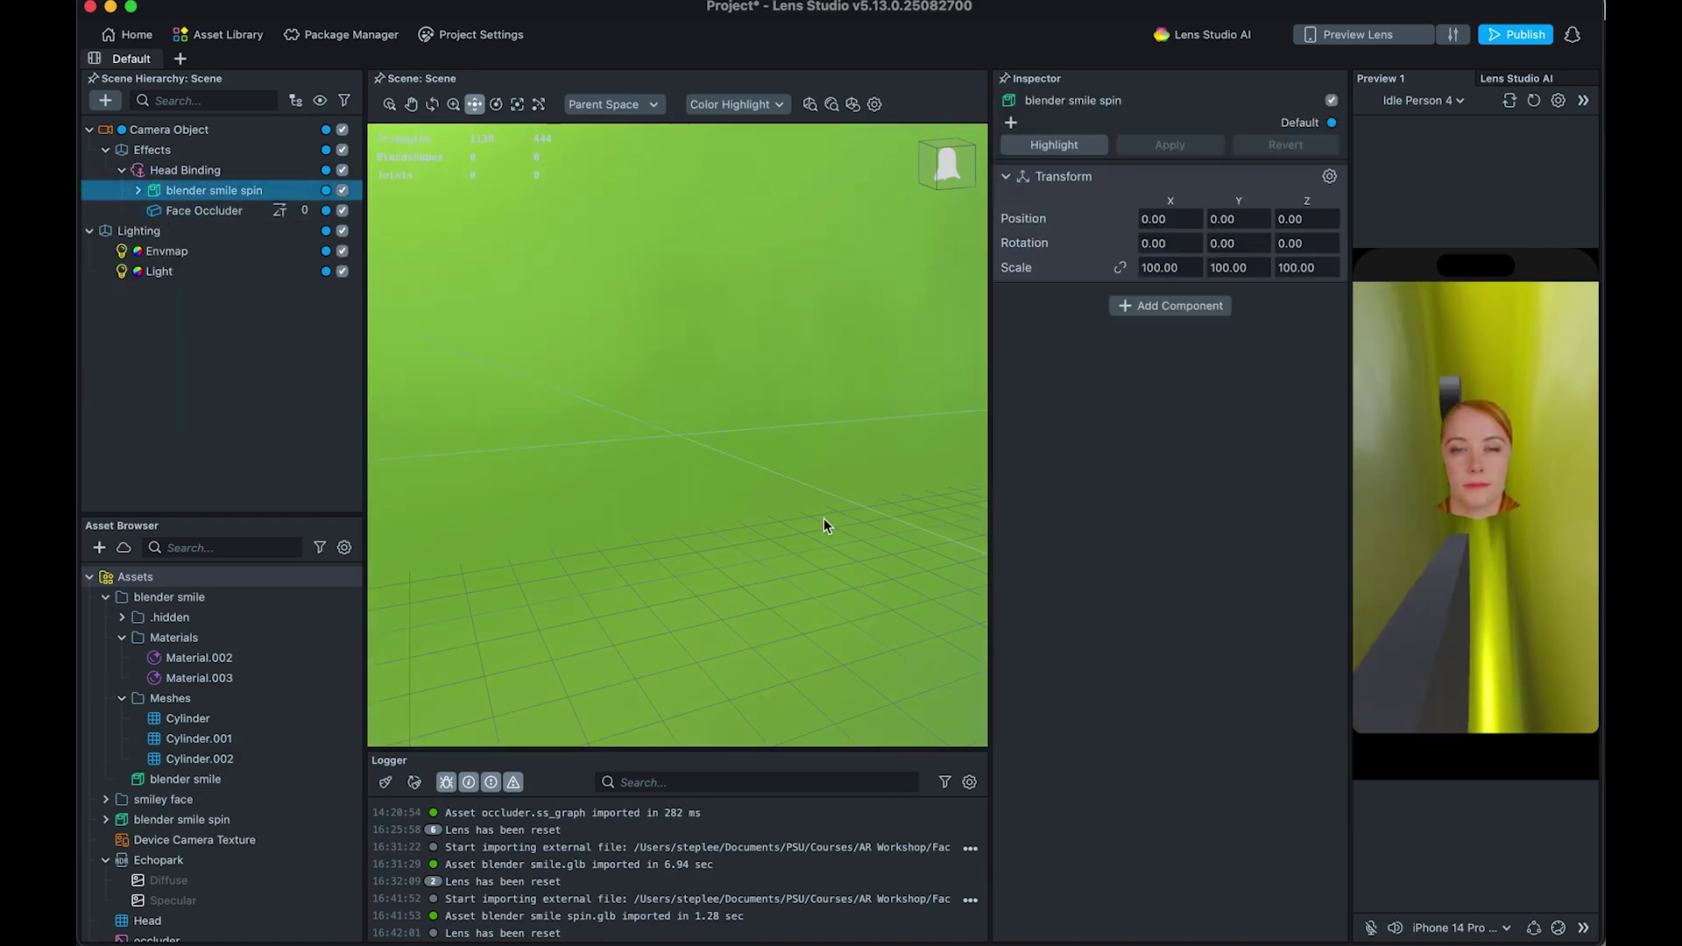
Step: Try to scale down only the face mesh of the spinning smiley, and undo it
key(r)
key(f)
key(w)
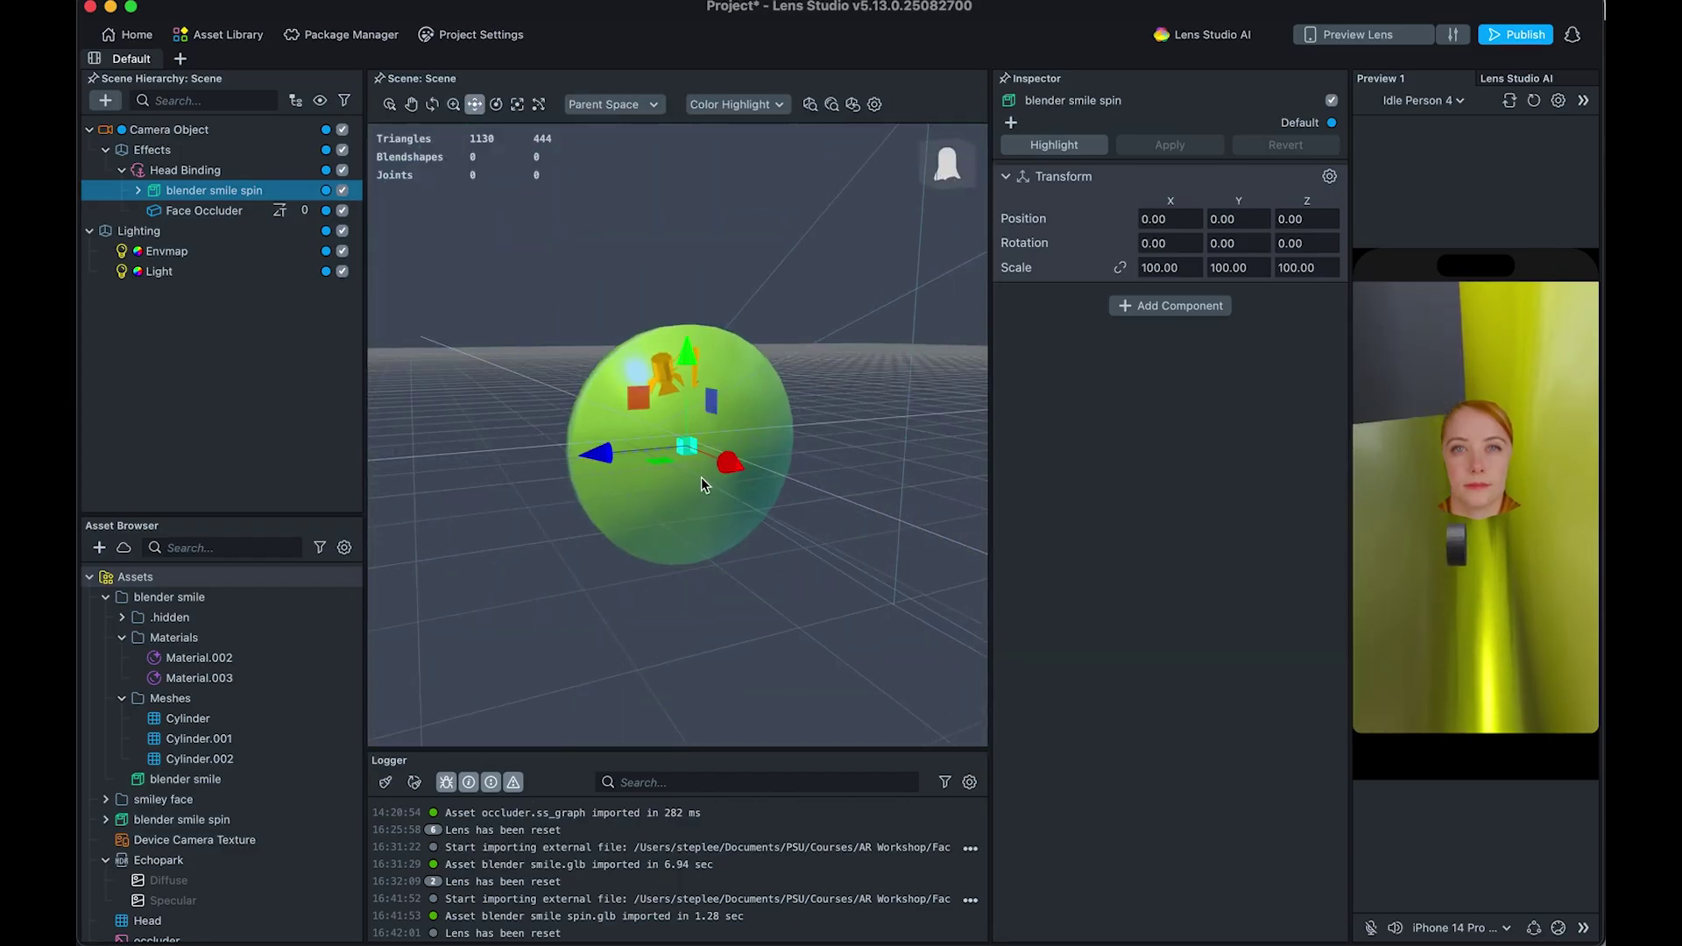
click(704, 481)
key(e)
key(r)
drag(704, 481, 541, 394)
key(super+z)
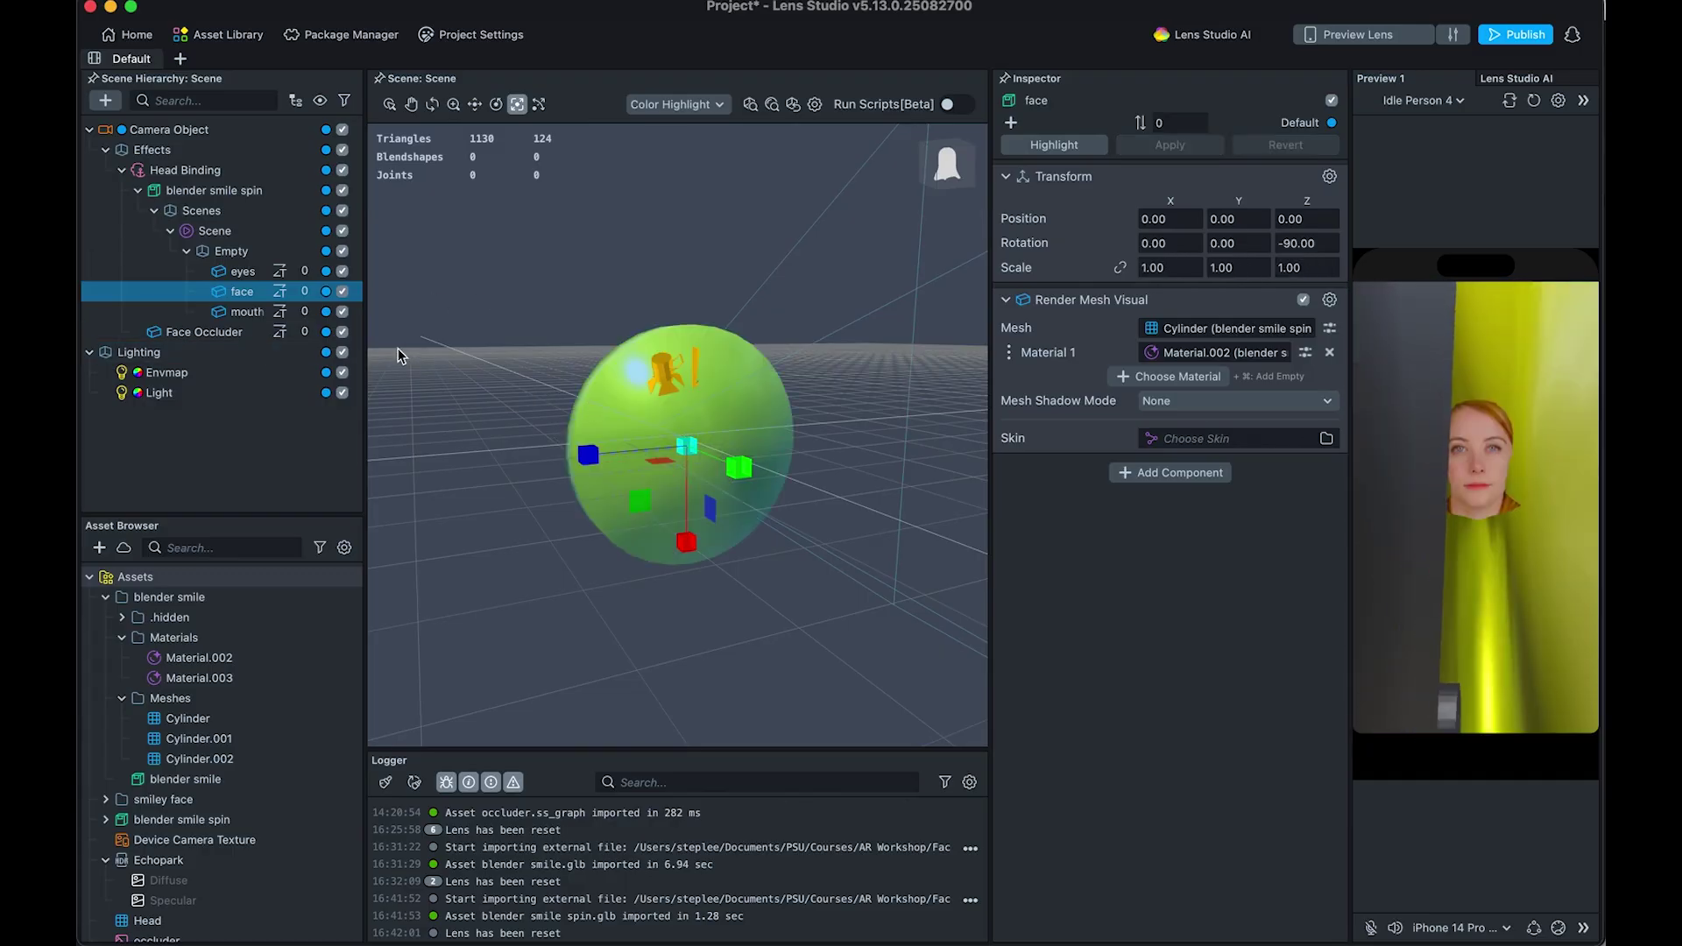
Step: Scale the whole blender smile spin object uniformly to about 14.2 and set its Y rotation to 90
click(238, 272)
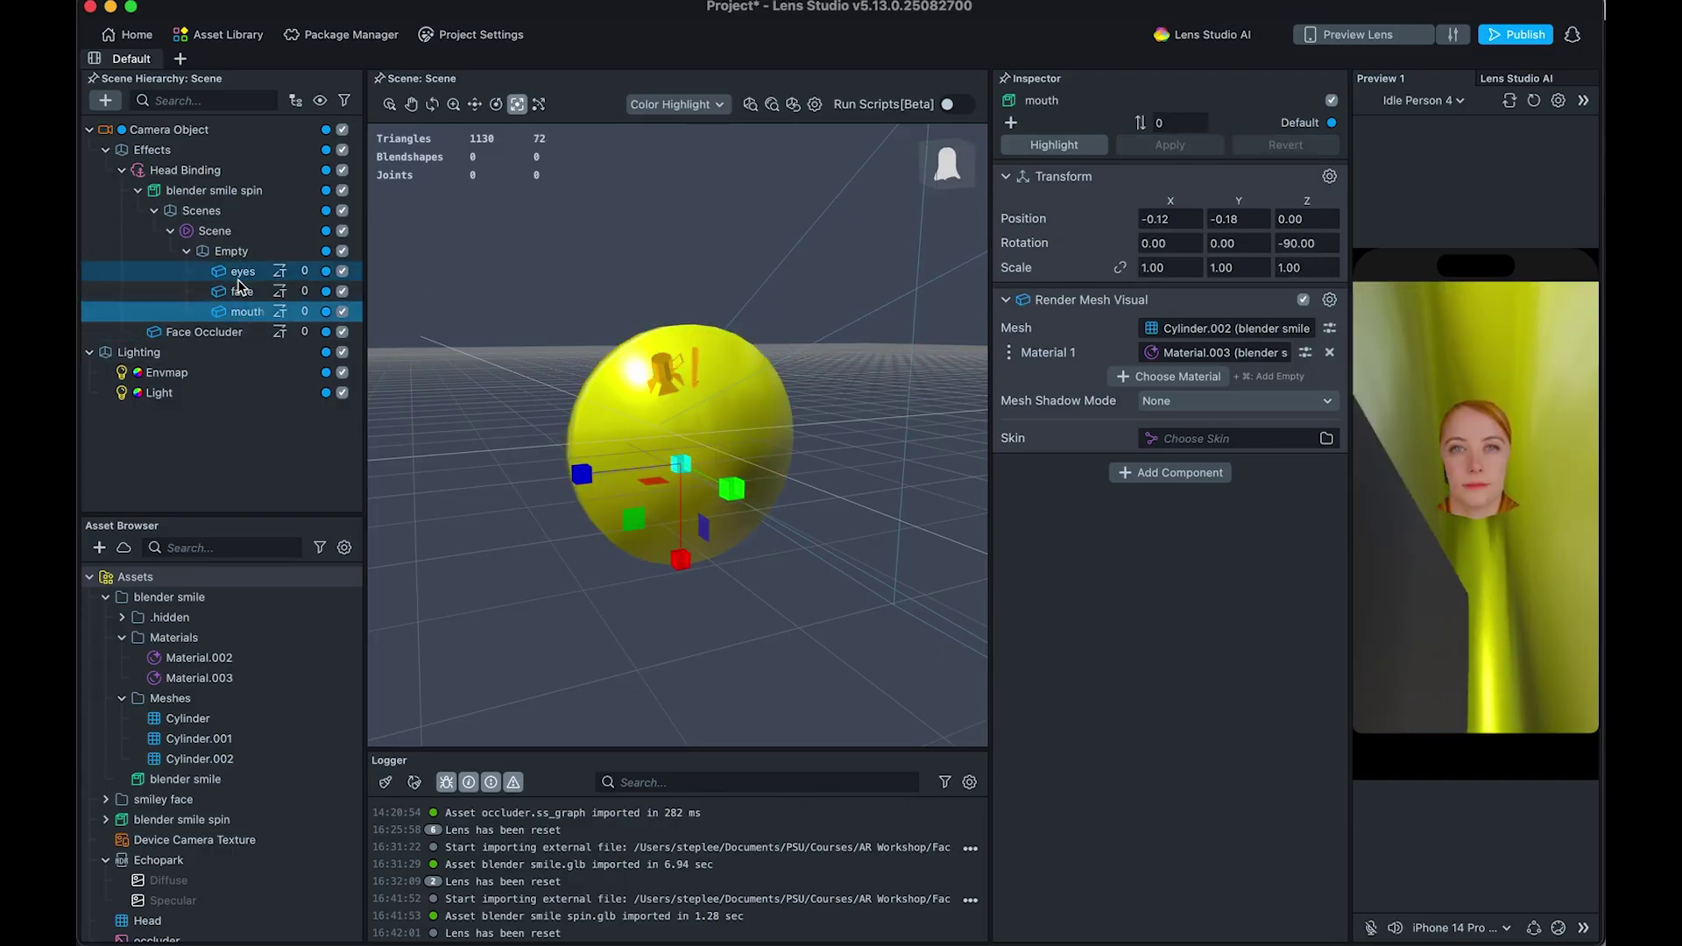
click(206, 192)
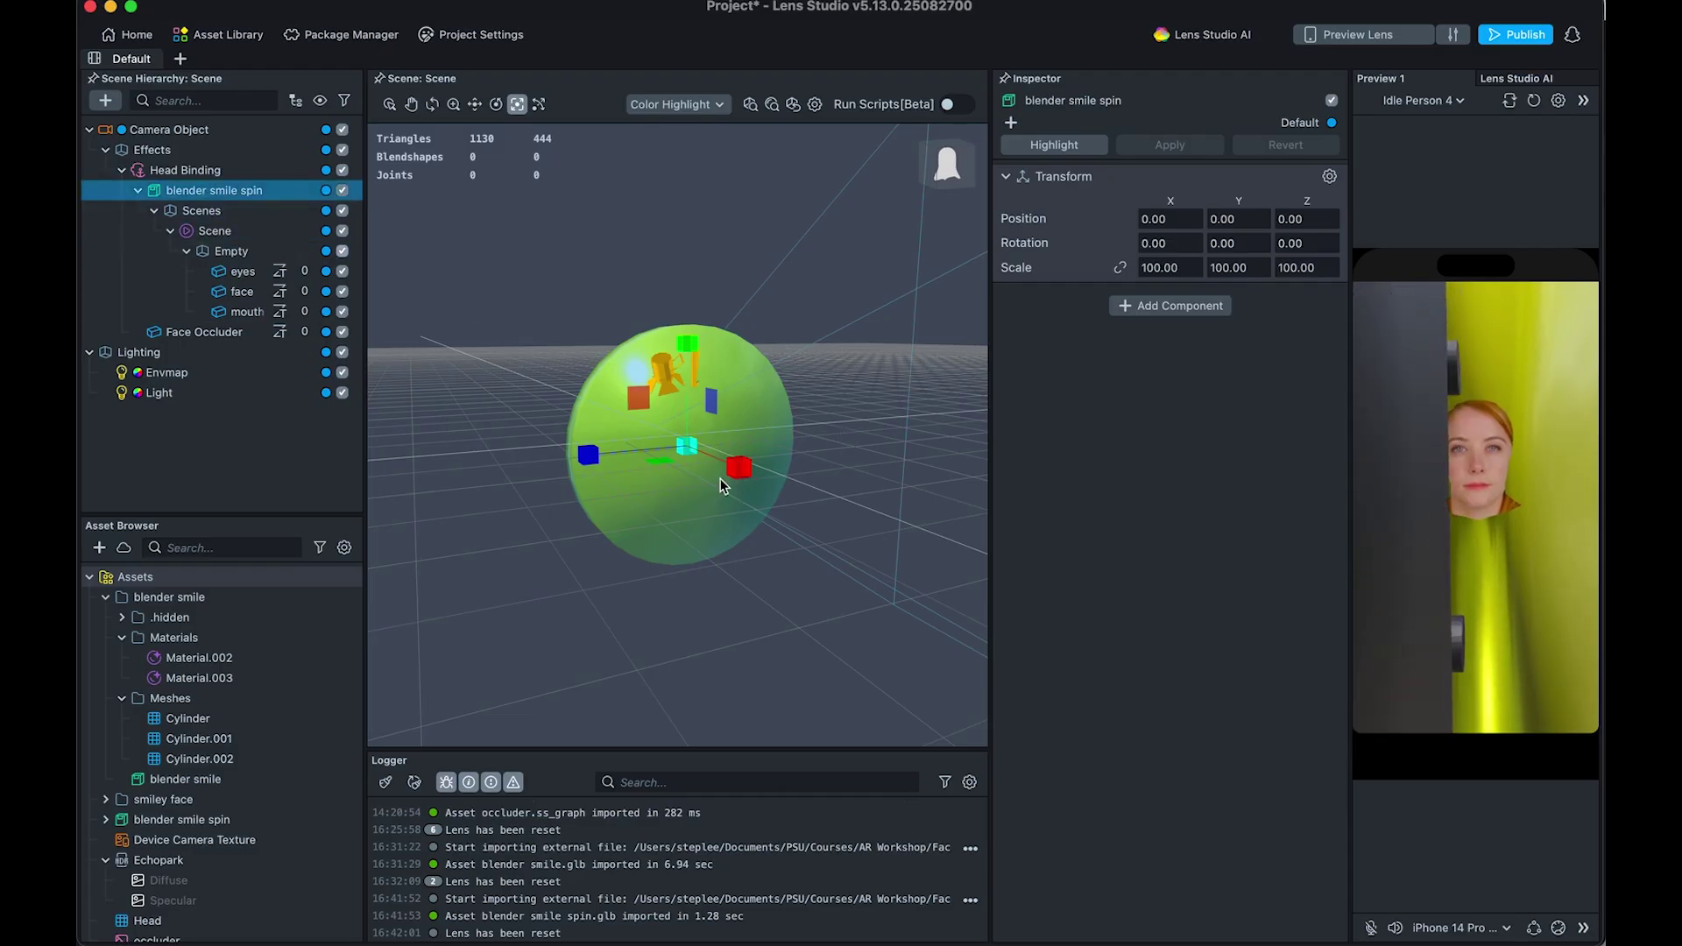
drag(687, 446, 545, 377)
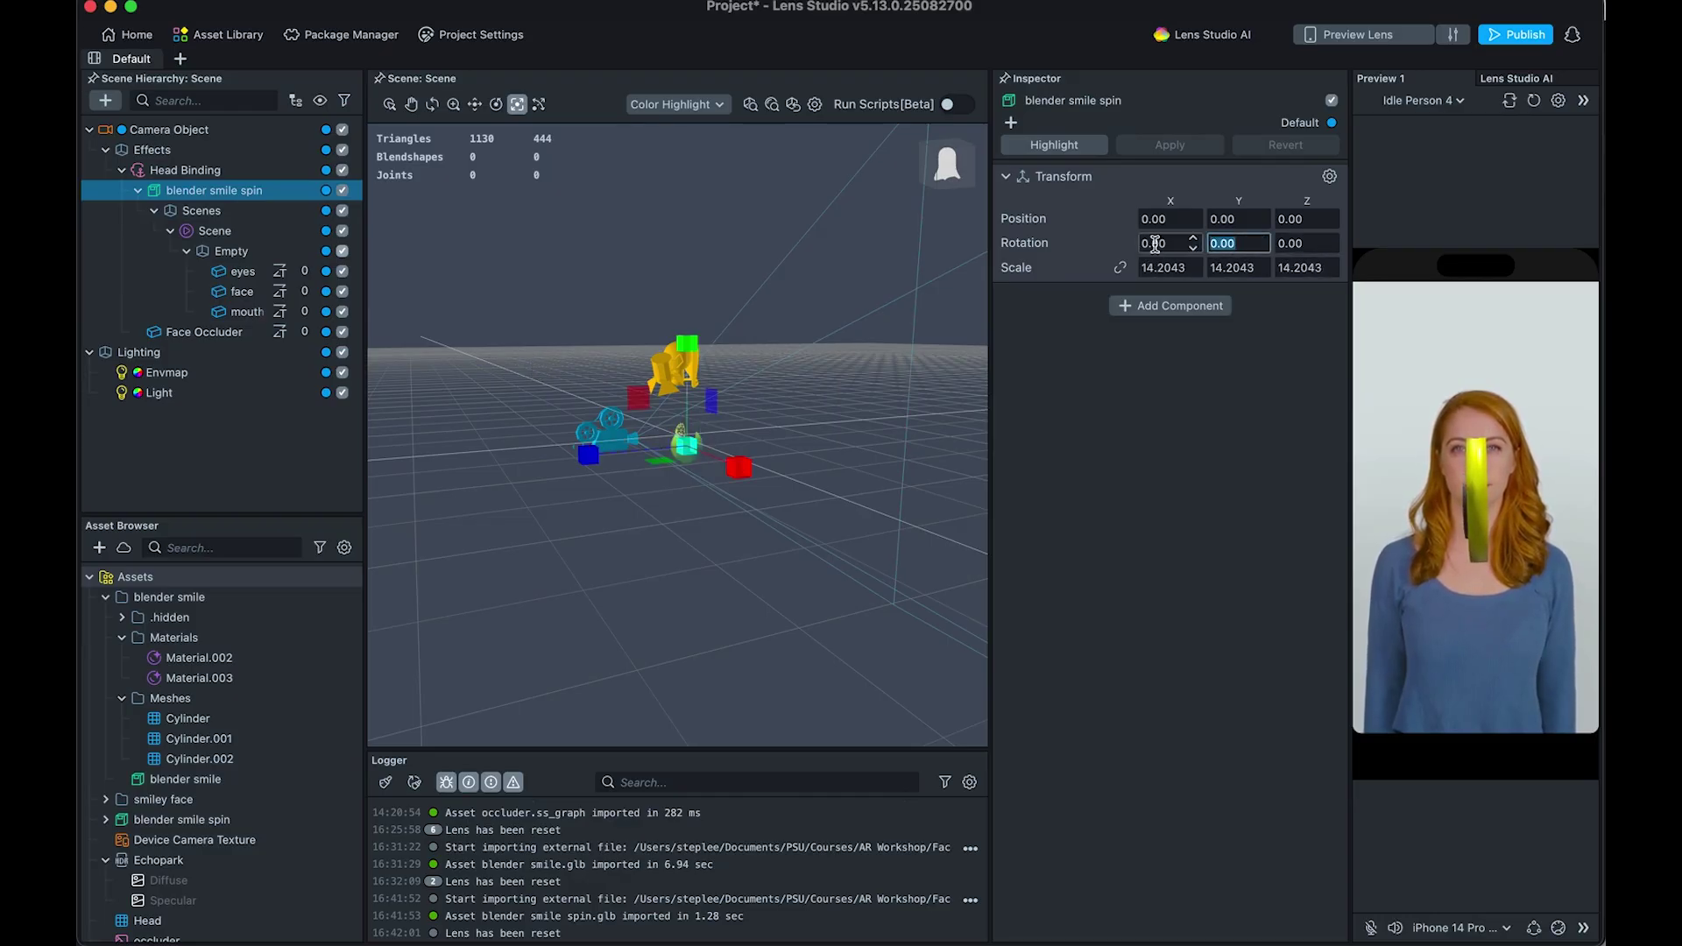
text(90)
key(Return)
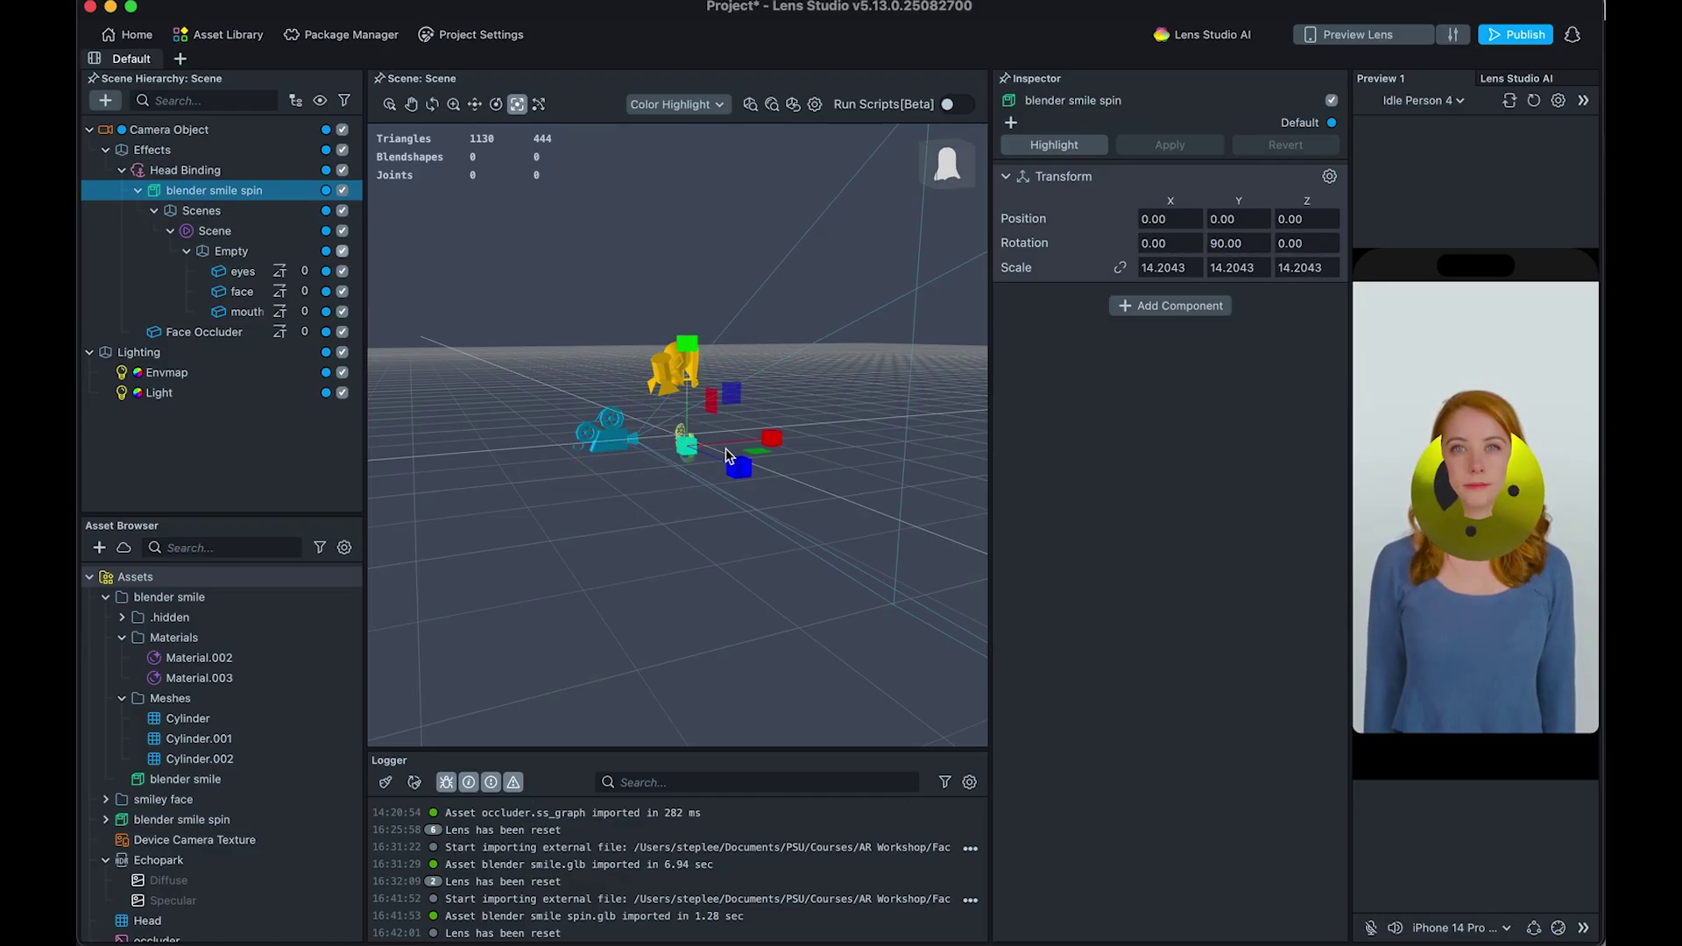
Step: Move the smiley up and forward over the face occluder, to about 9.15 in Y and 9.37 in Z
scroll(725, 456, up, 10)
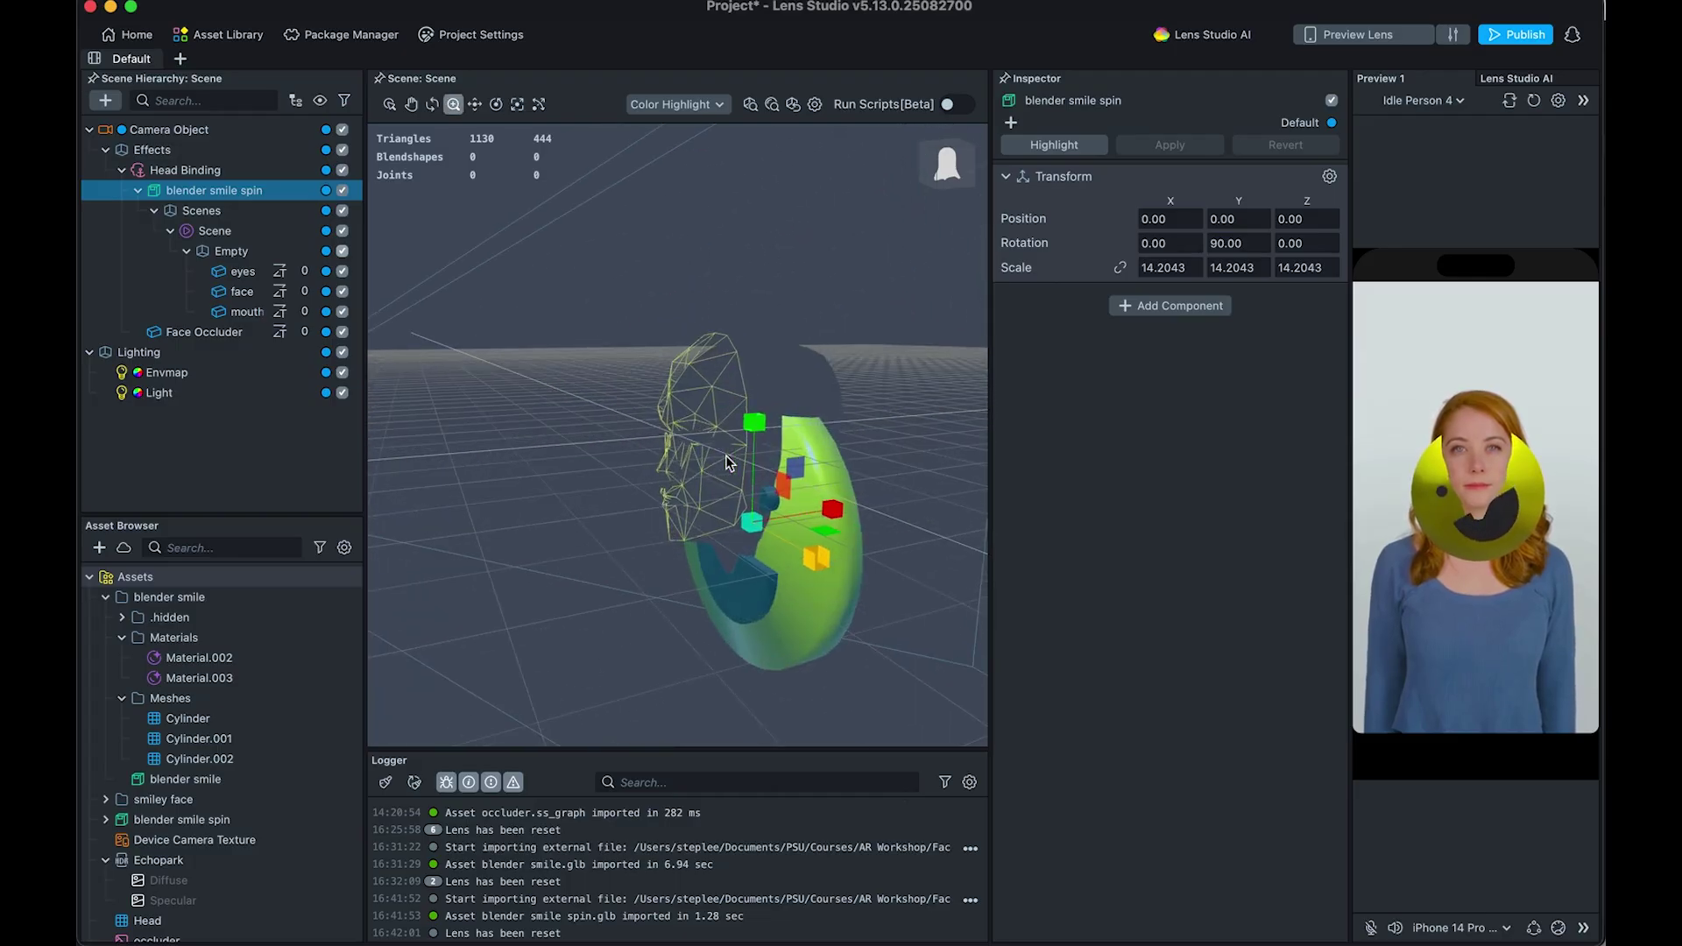
key(w)
drag(756, 443, 573, 462)
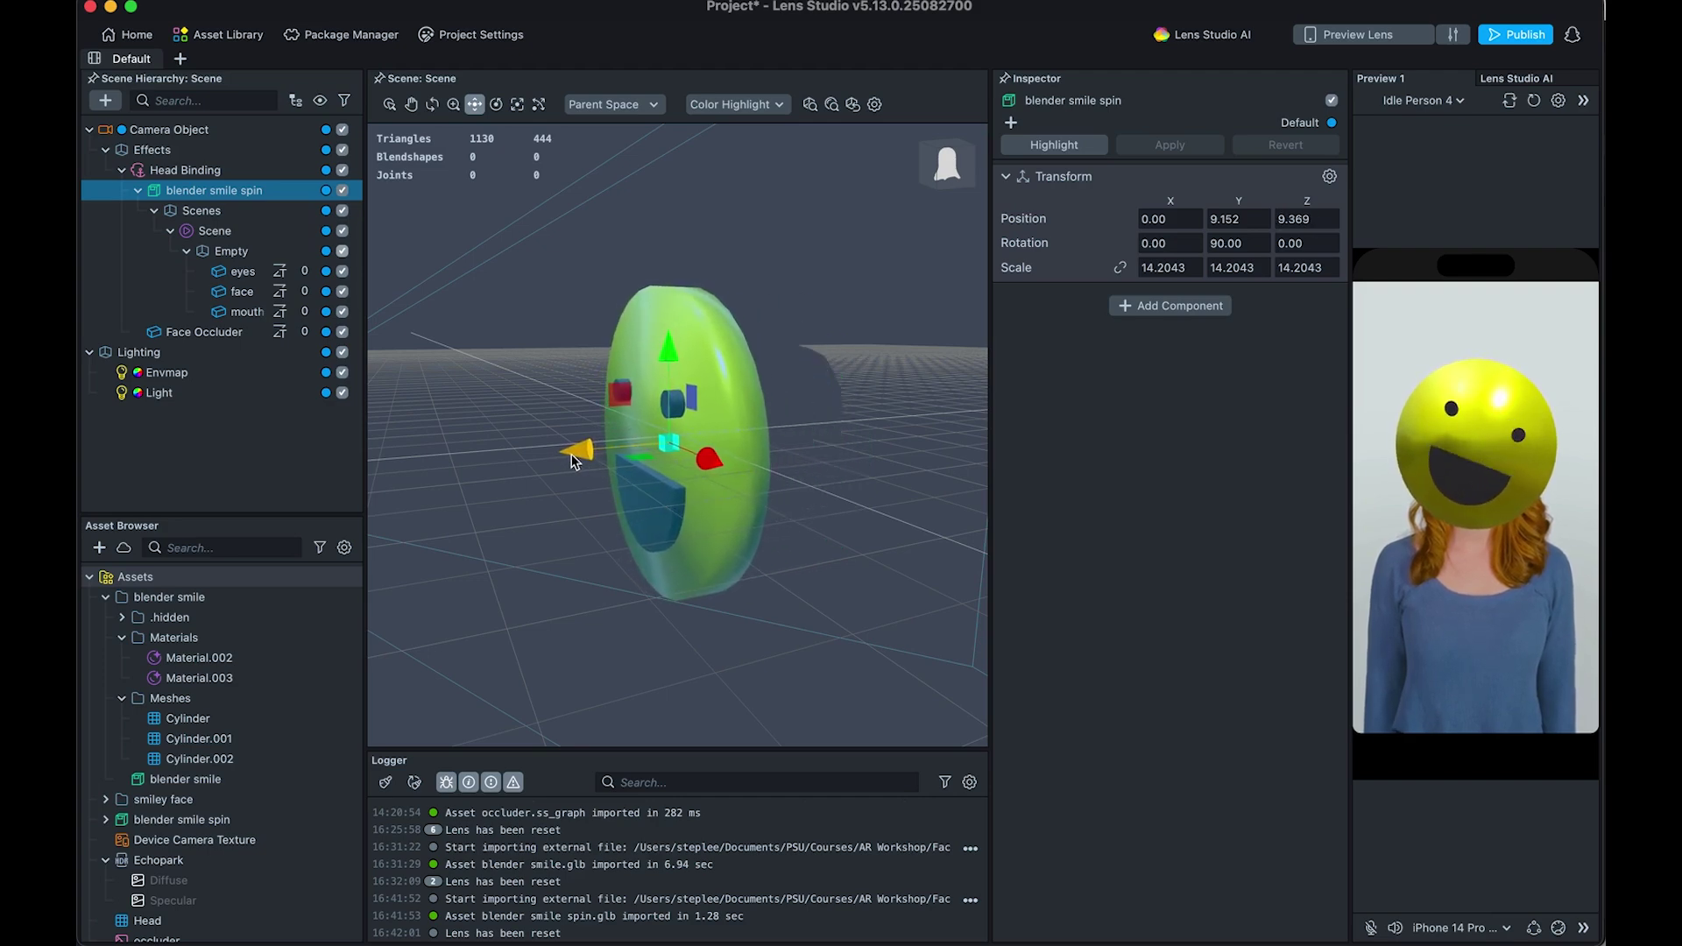
alt+drag(847, 534, 902, 520)
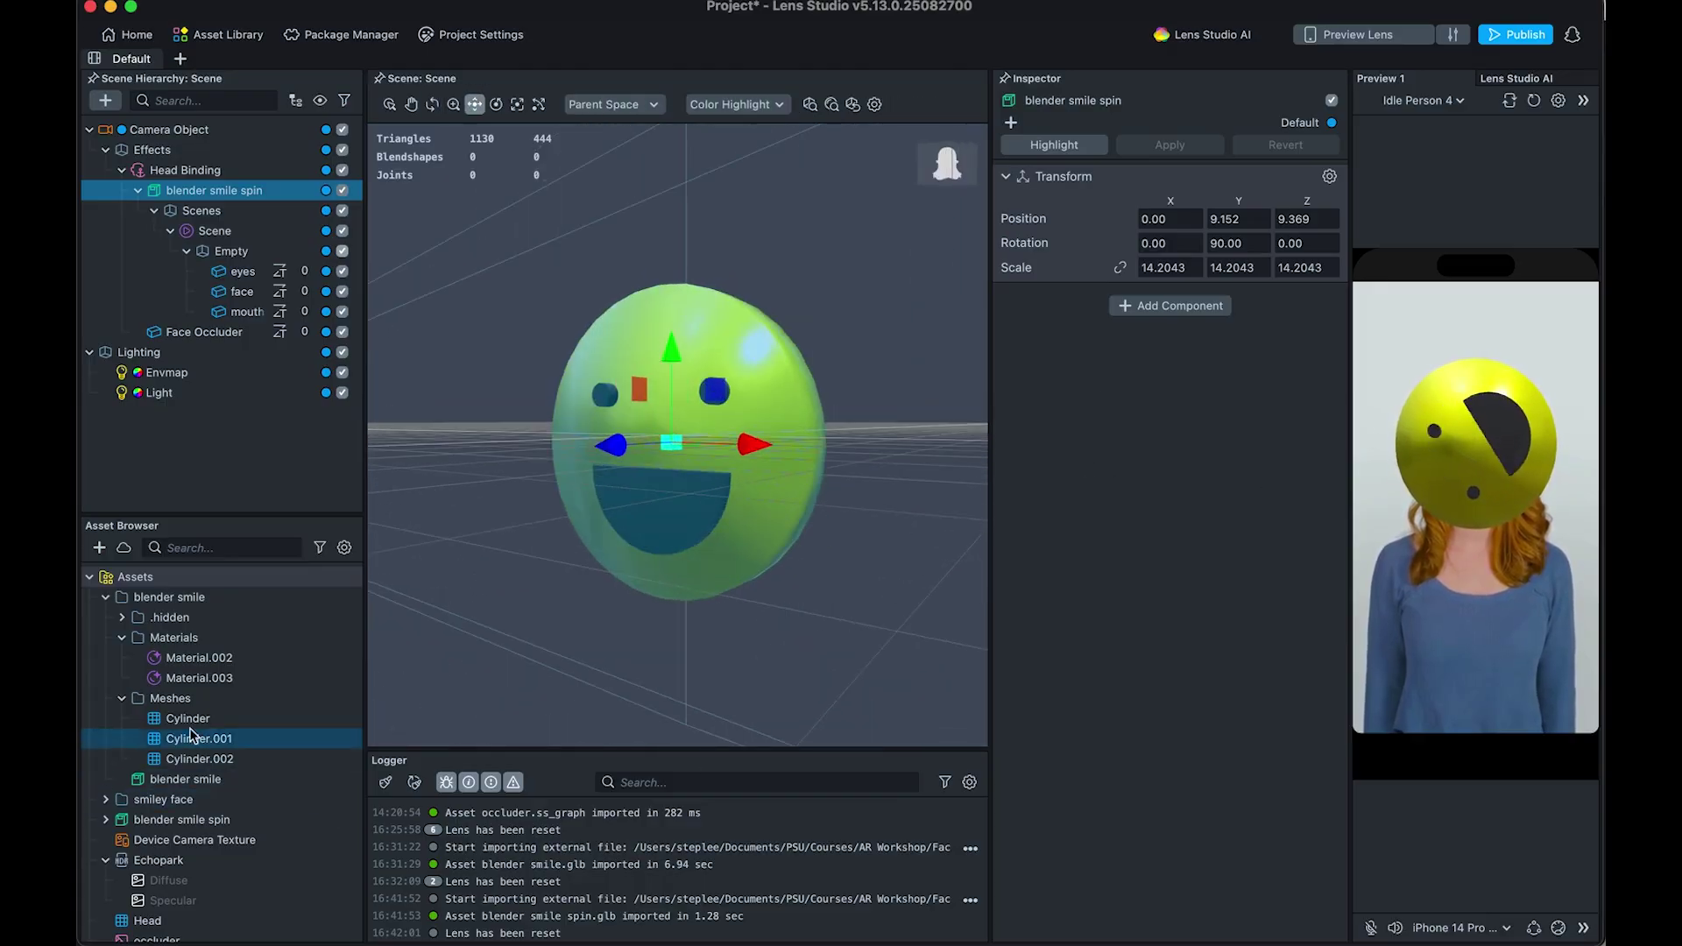
Step: Unpack the blender smile spin asset for editing
click(172, 819)
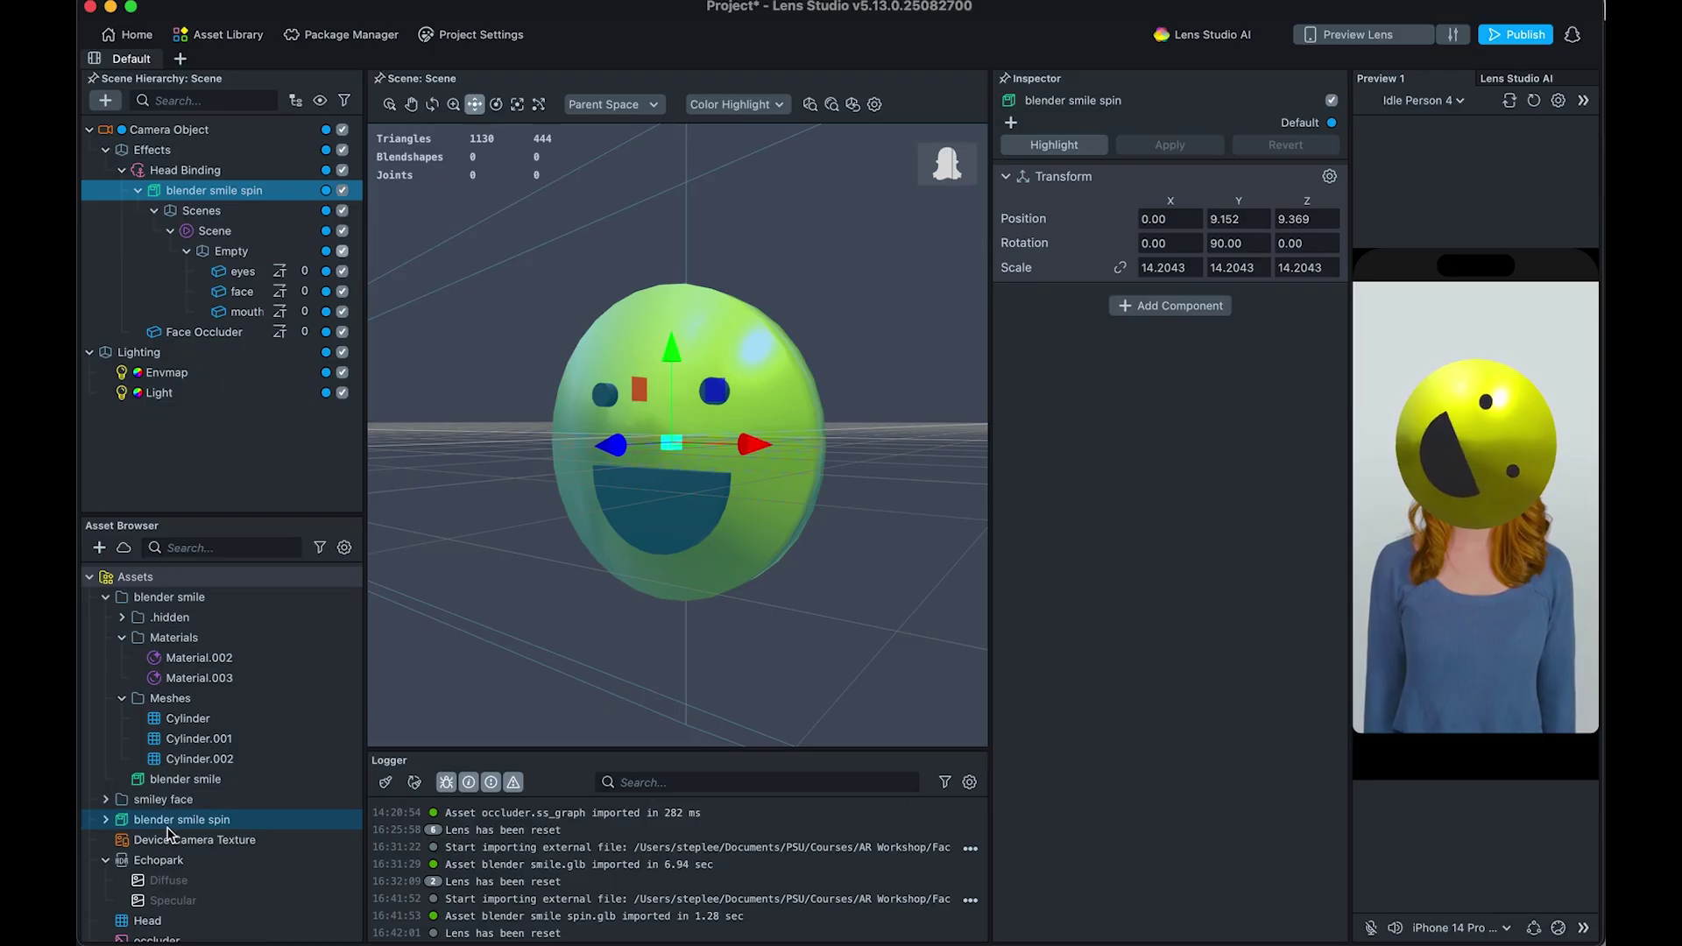
right_click(123, 824)
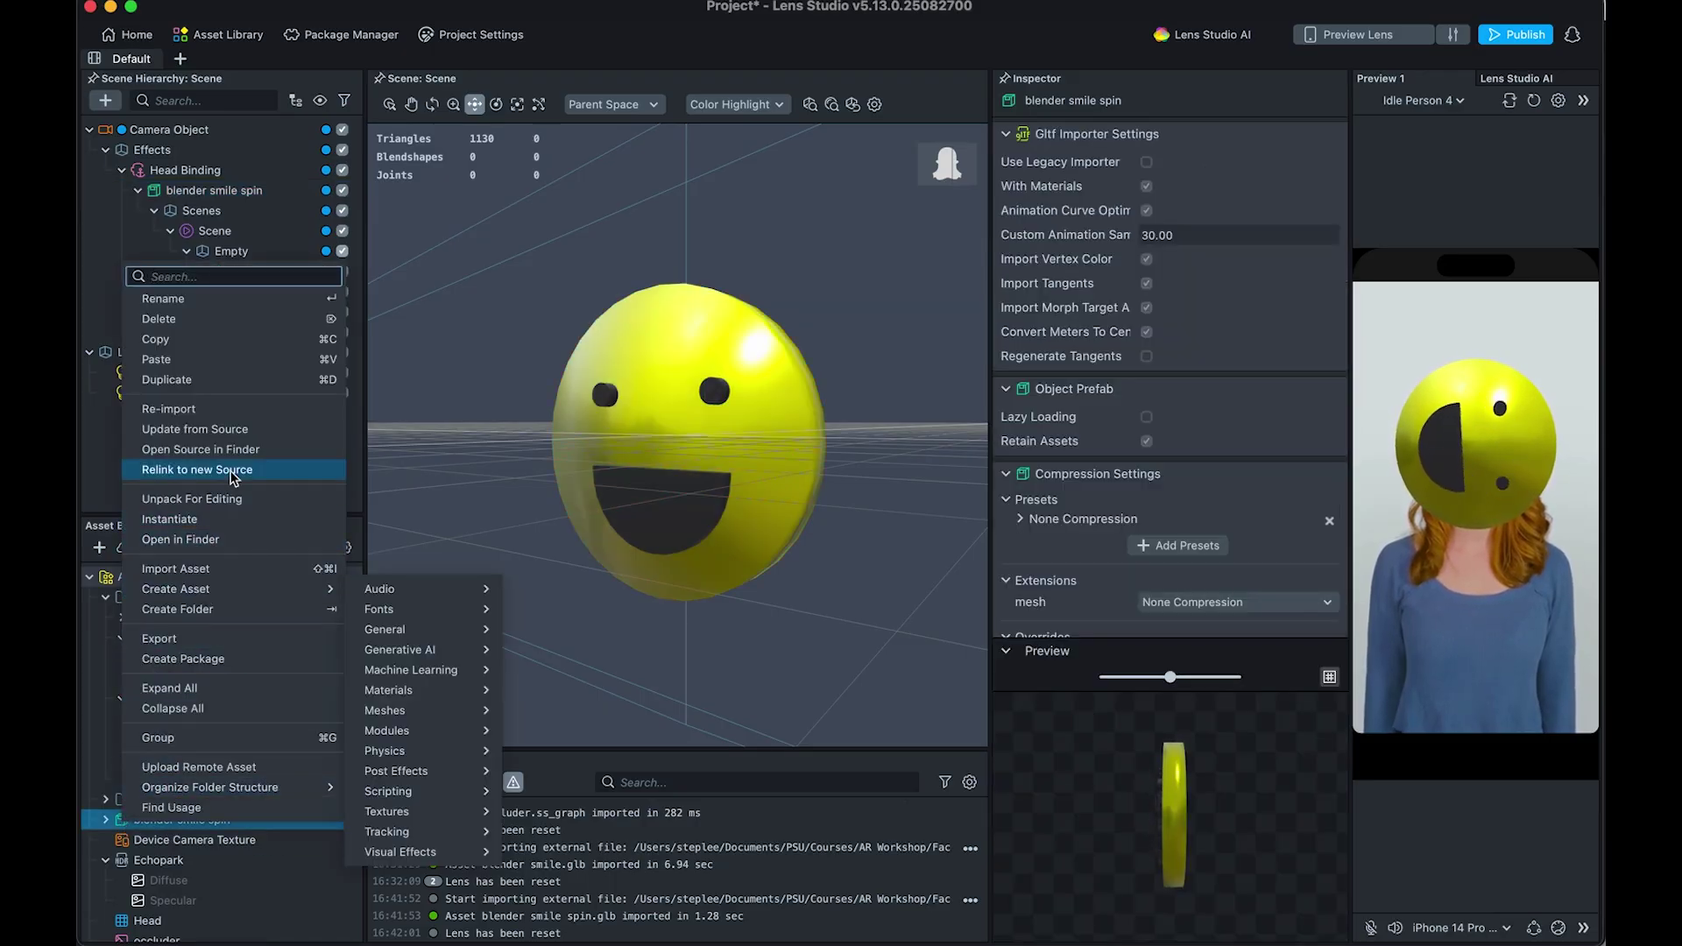
click(234, 499)
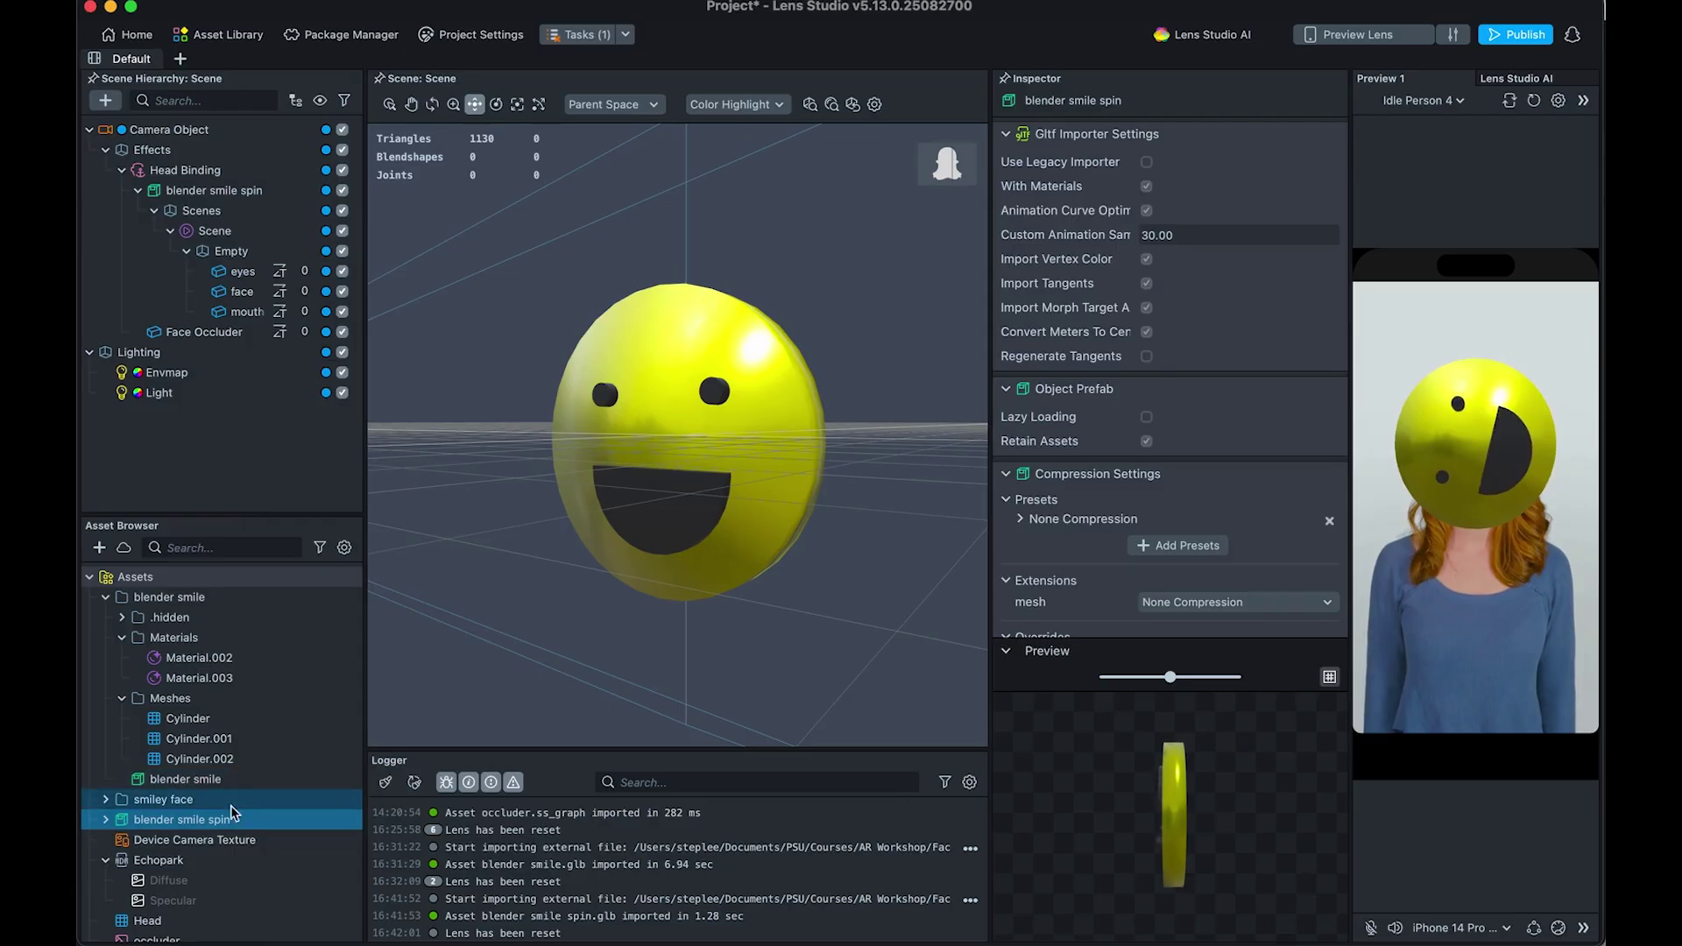
Step: Look through the materials of the smiley face asset folder, checking Material 2, Material 4 and Material 3
click(105, 828)
scroll(202, 876, down, 2)
scroll(202, 878, down, 2)
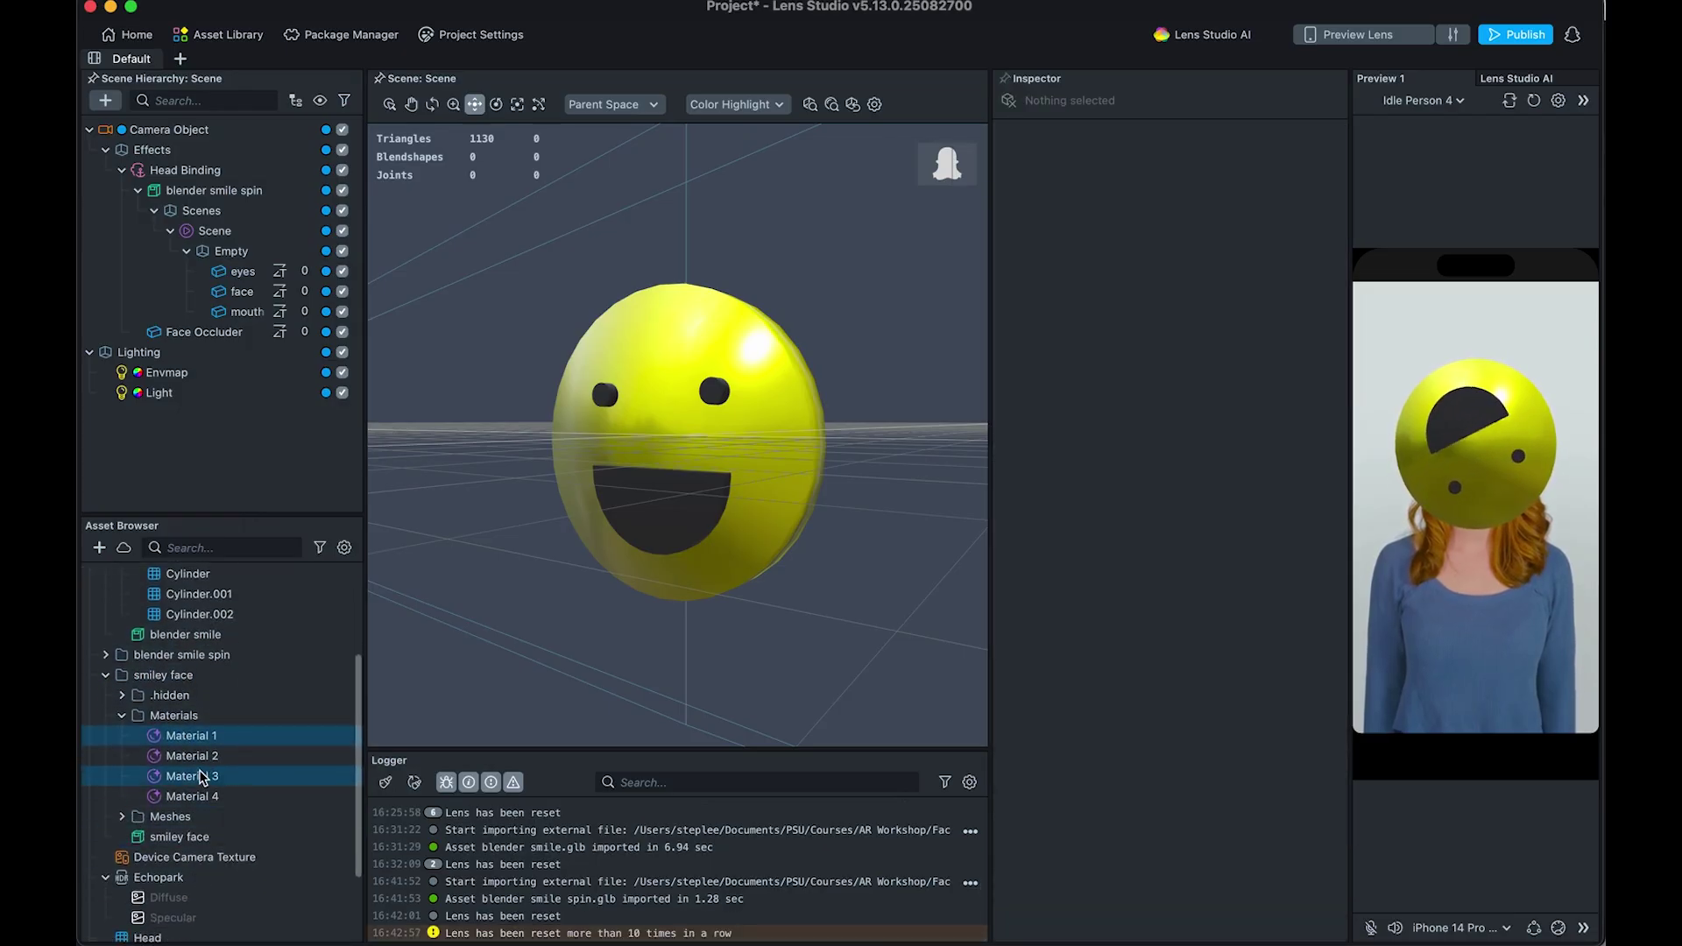
click(194, 756)
click(223, 796)
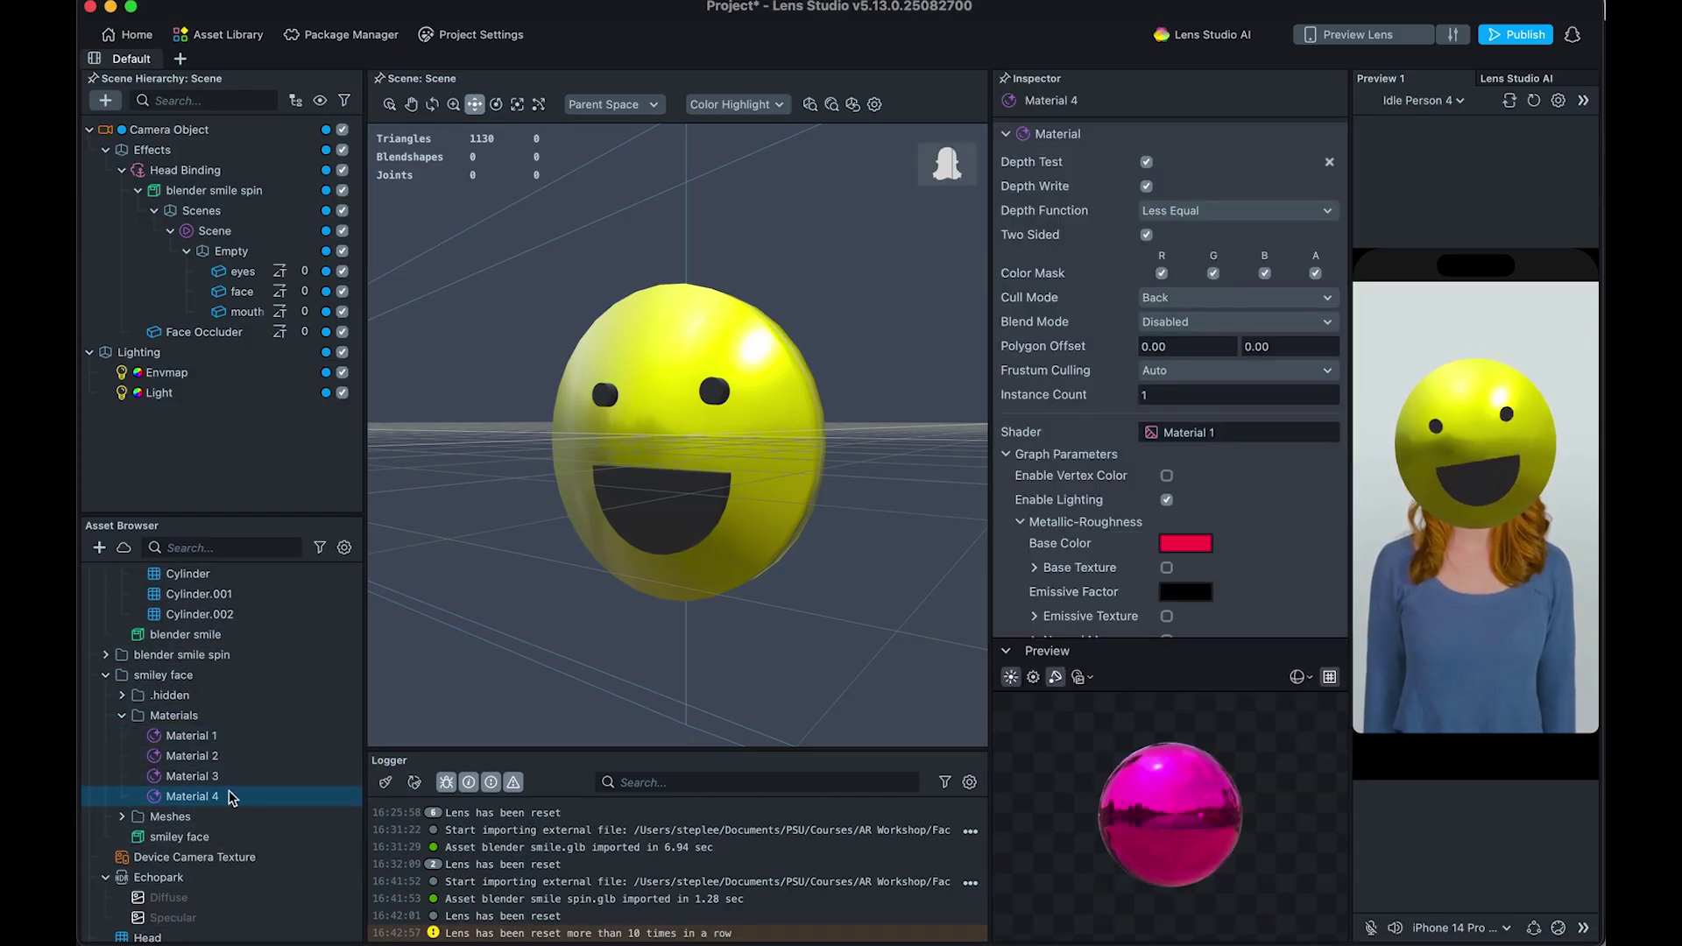
click(217, 777)
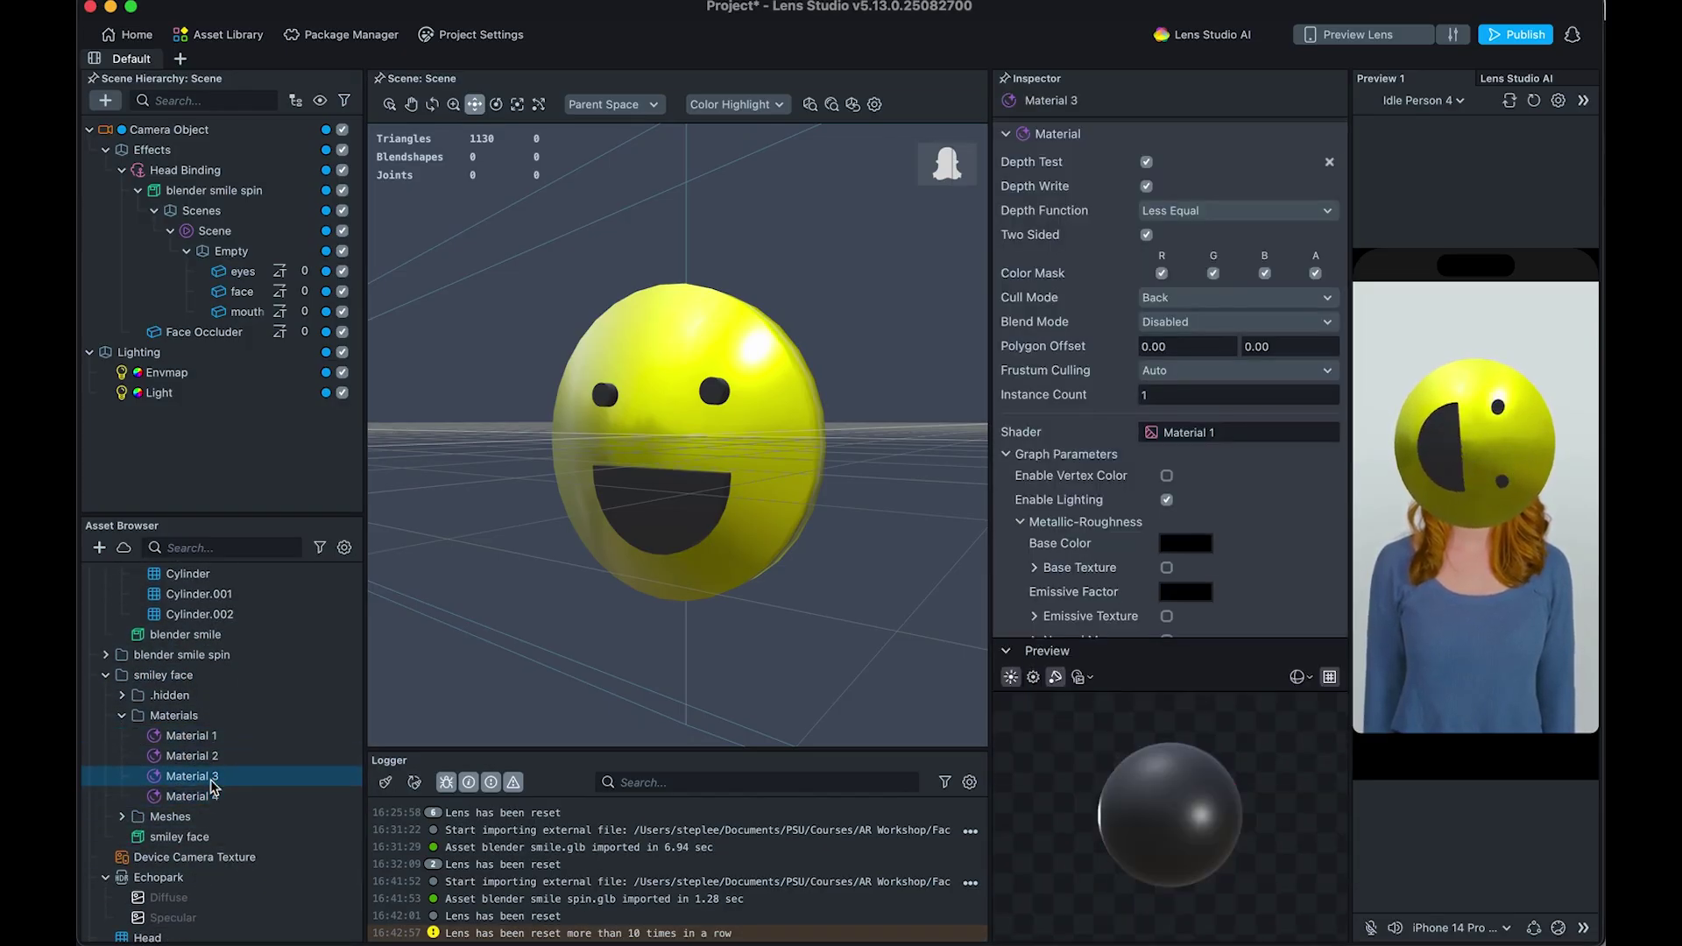
click(105, 675)
Step: Set Material.002 of blender smile spin to Metallic 1.00 and Roughness 0.00, and inspect the face's reflections up close
double_click(125, 714)
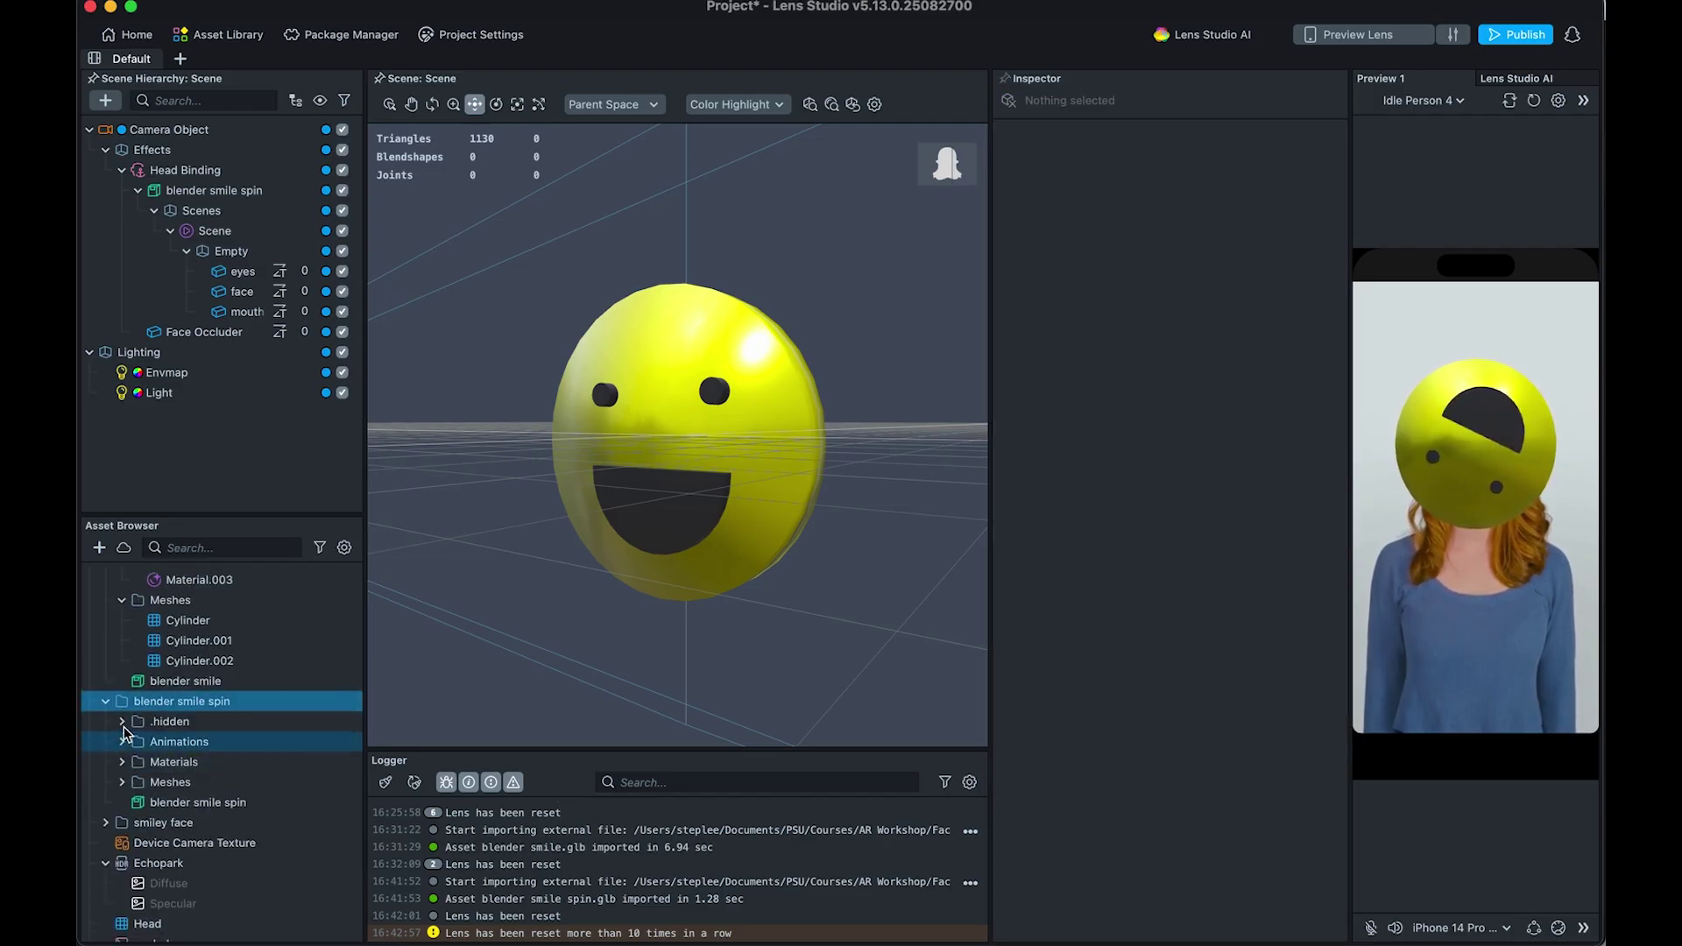
click(106, 702)
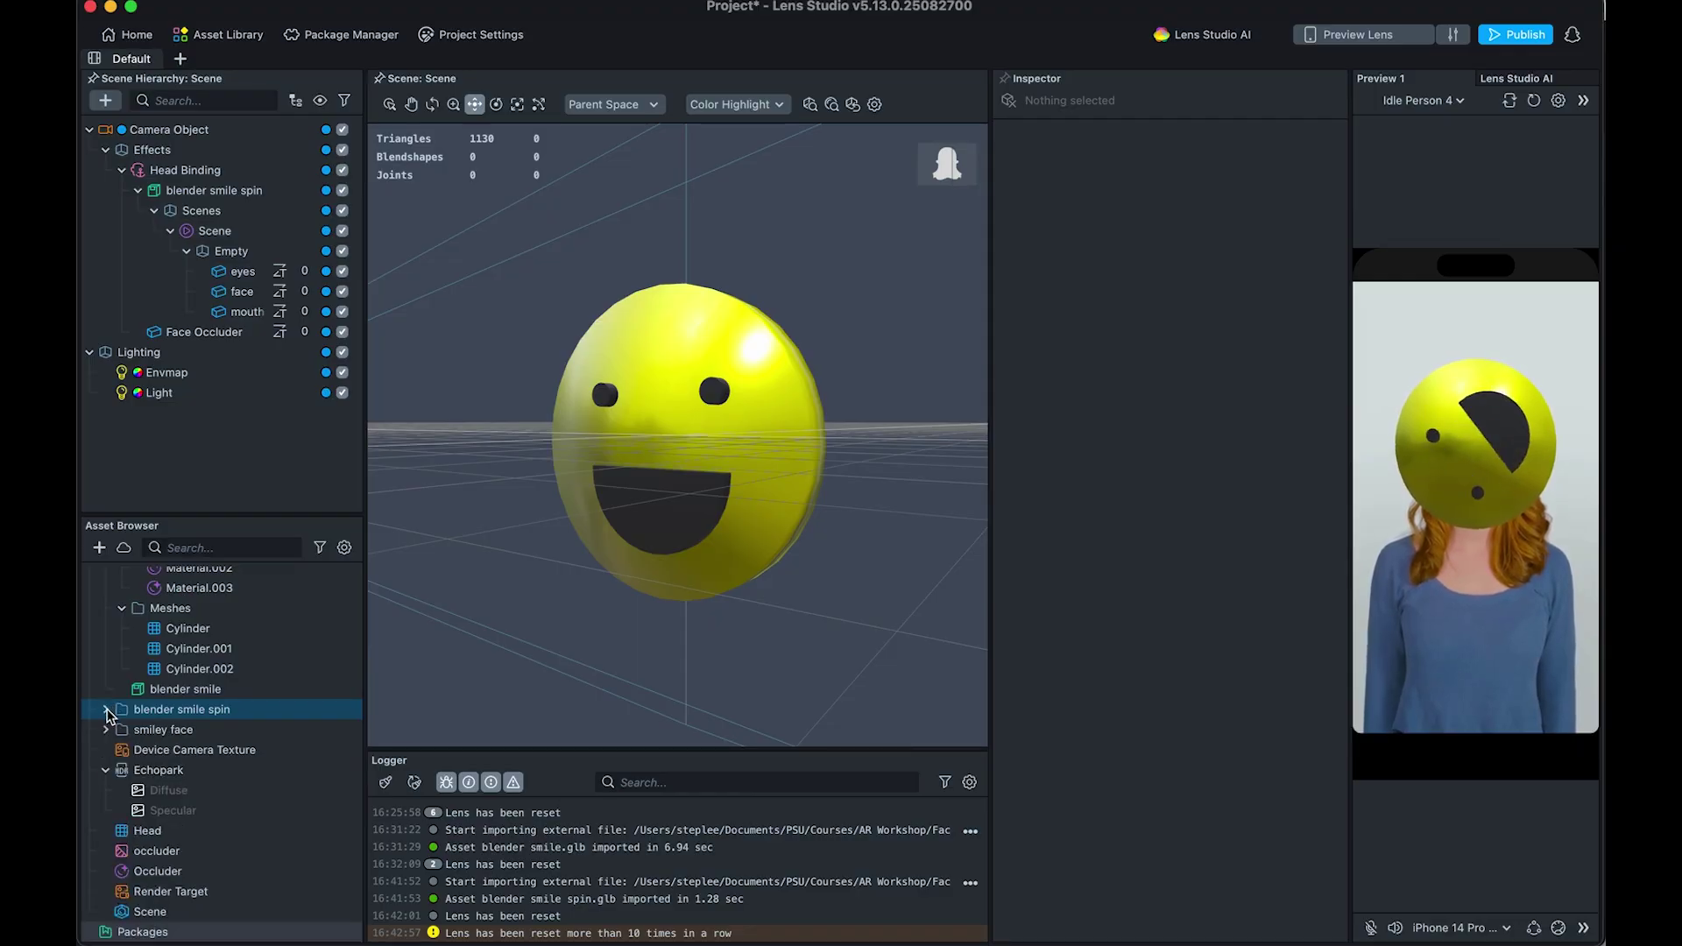
click(106, 711)
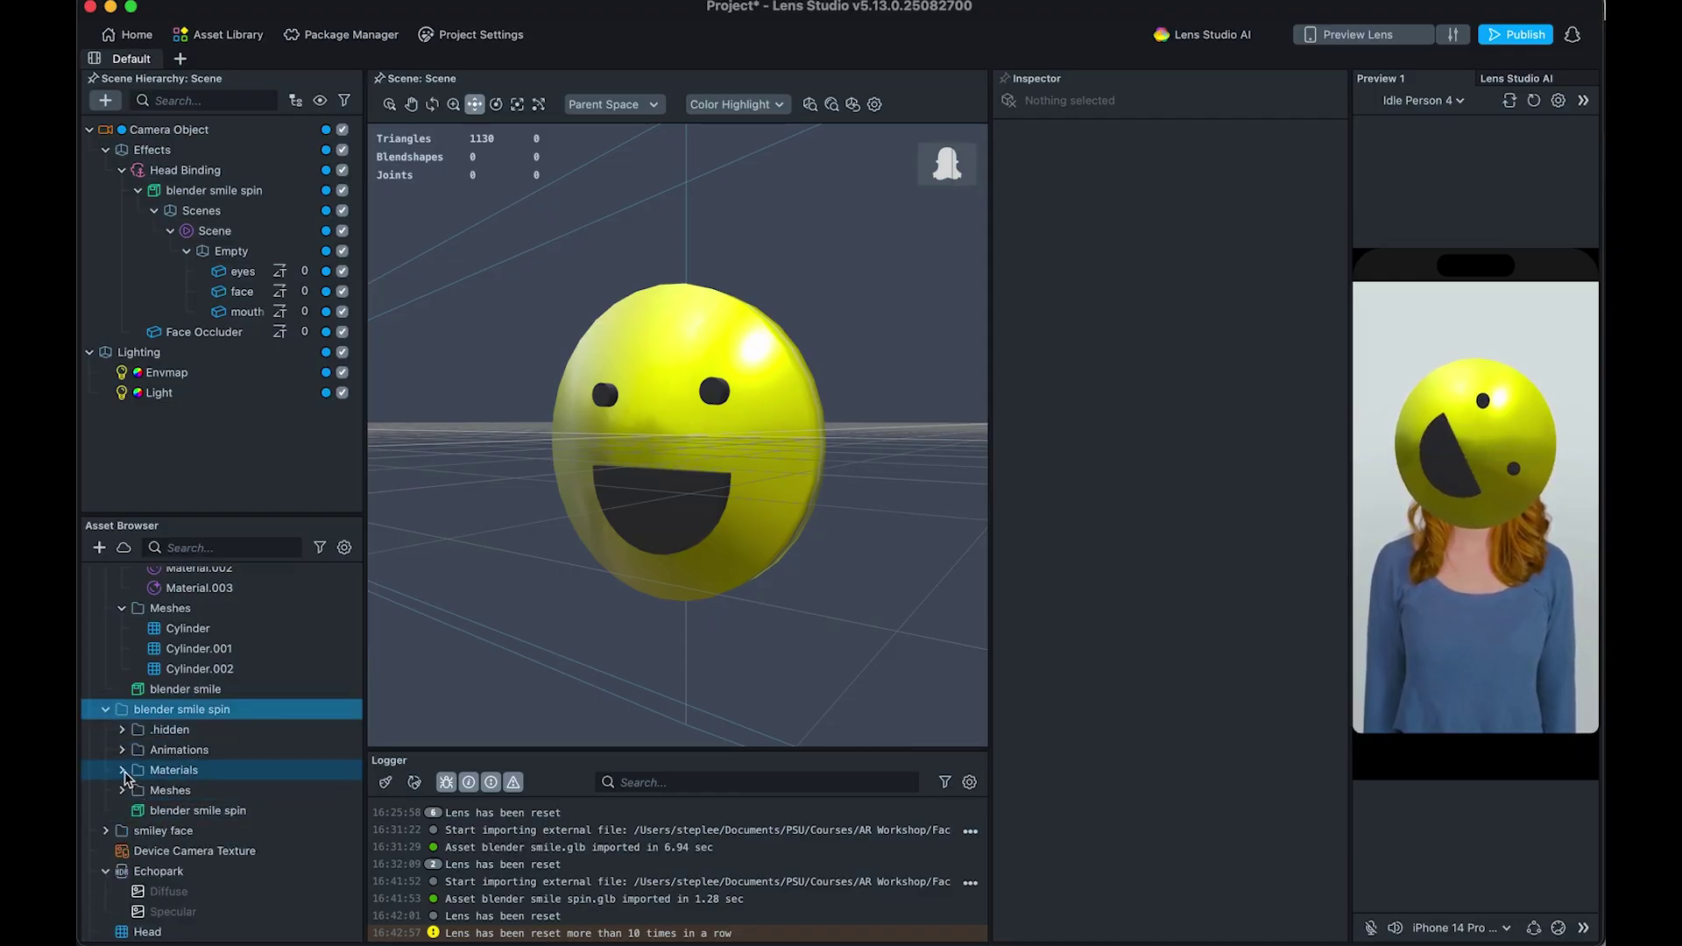
click(173, 808)
click(179, 789)
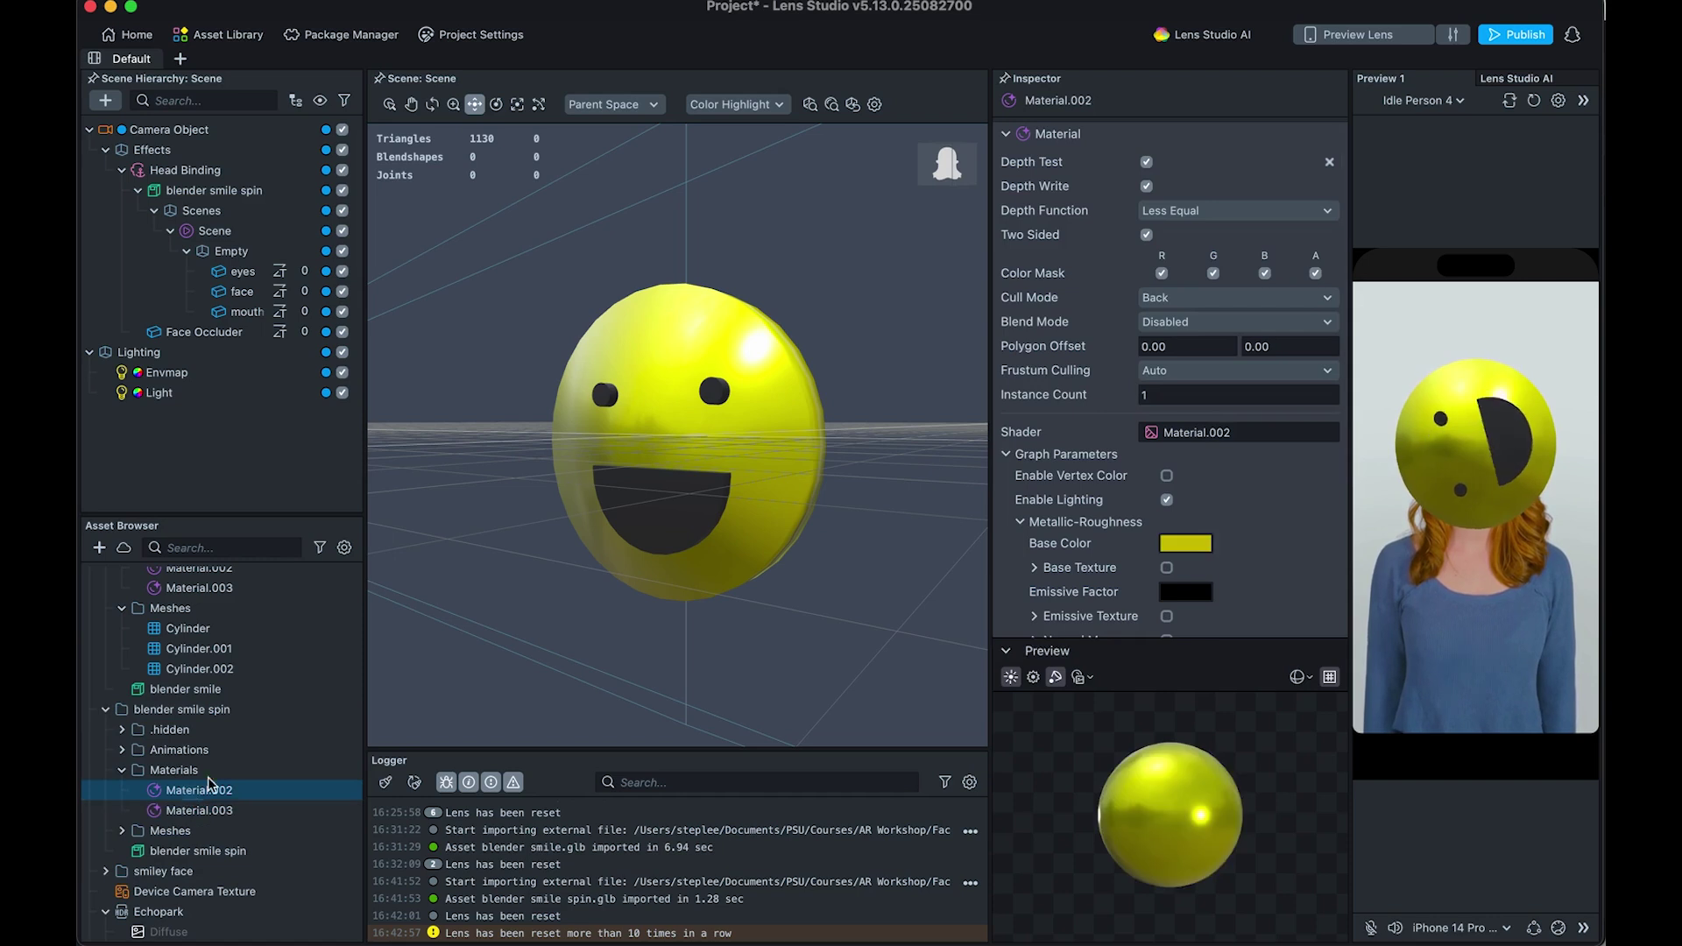
scroll(1201, 552, down, 3)
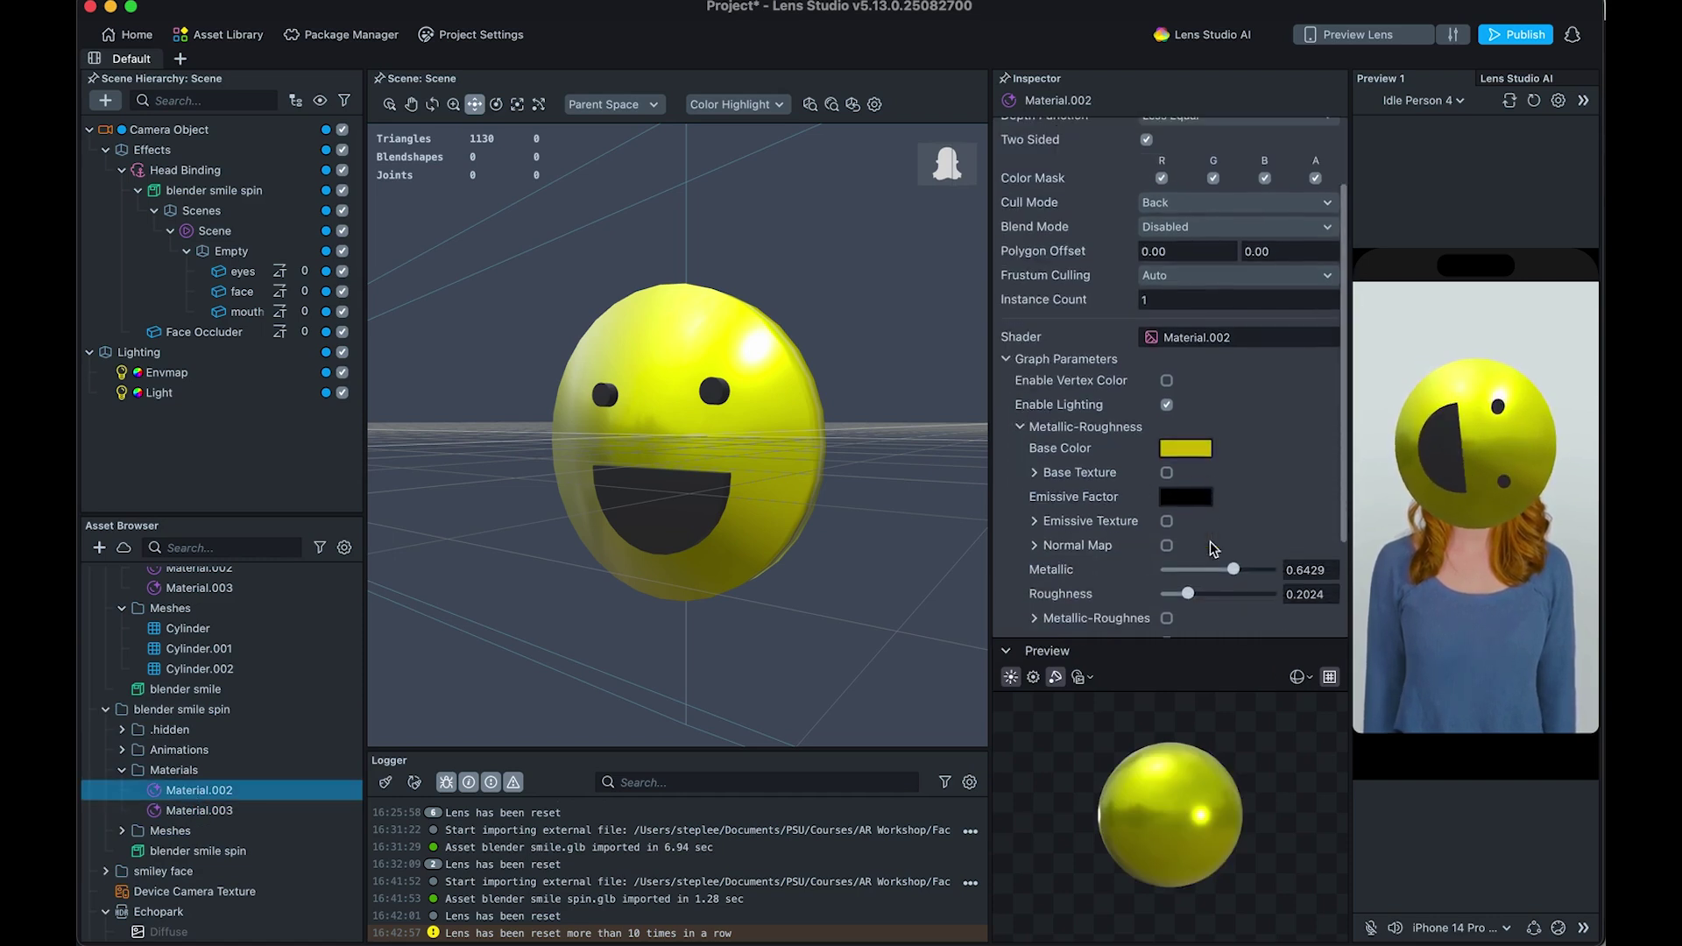
drag(1233, 570, 1151, 602)
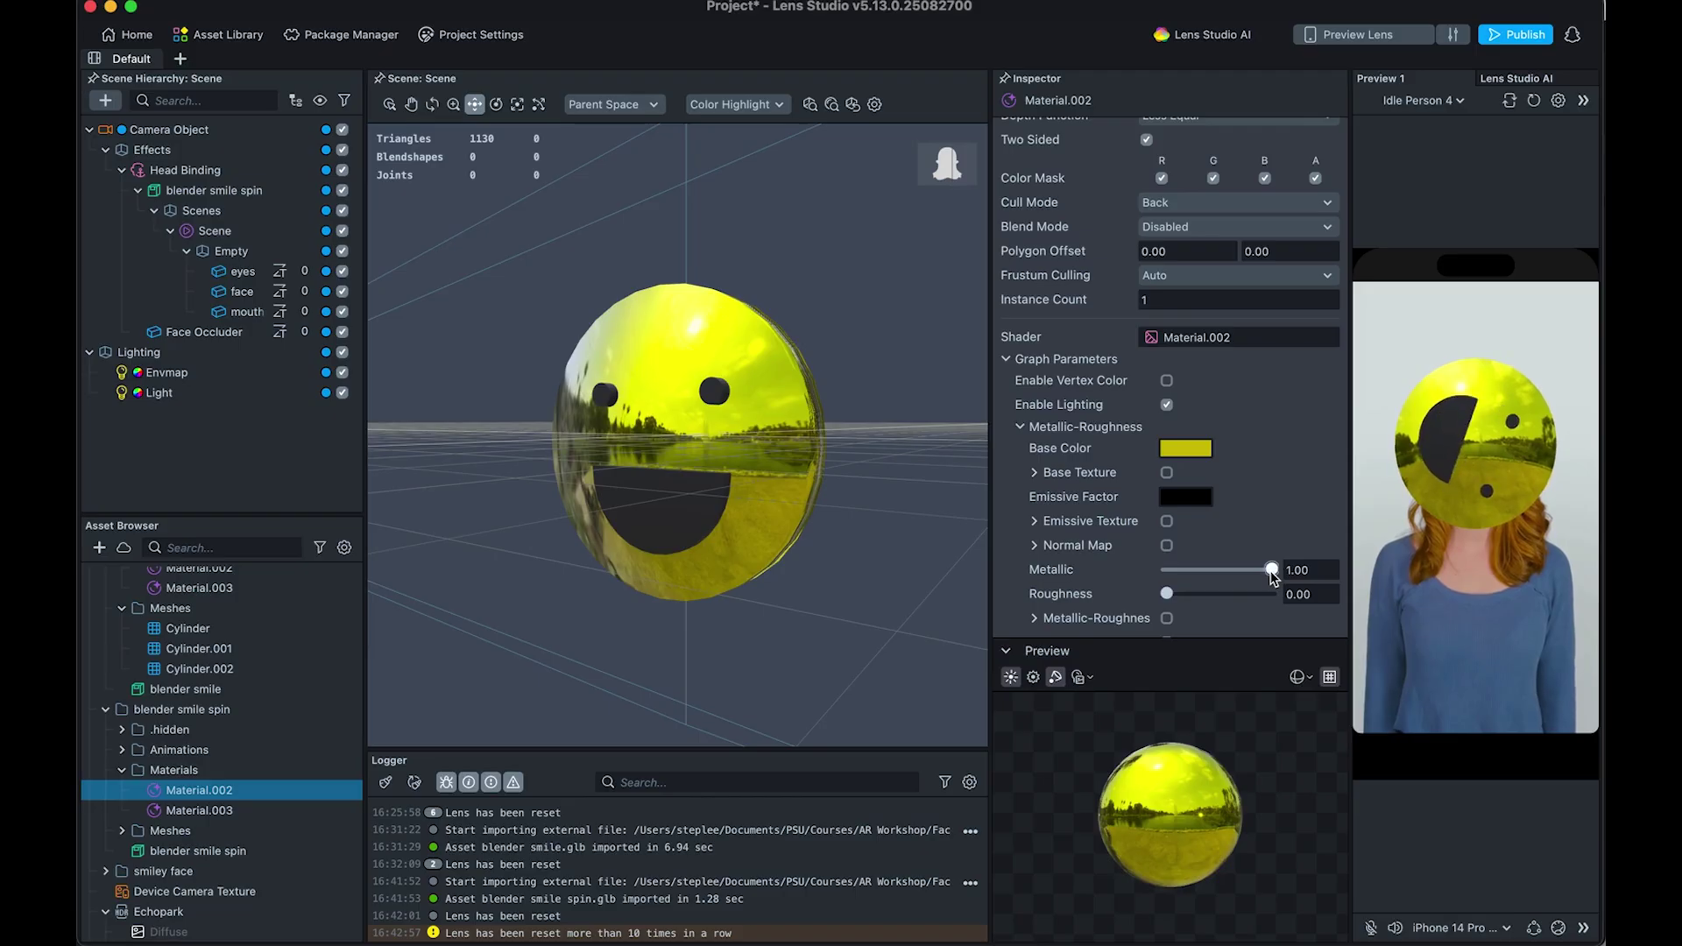
click(727, 471)
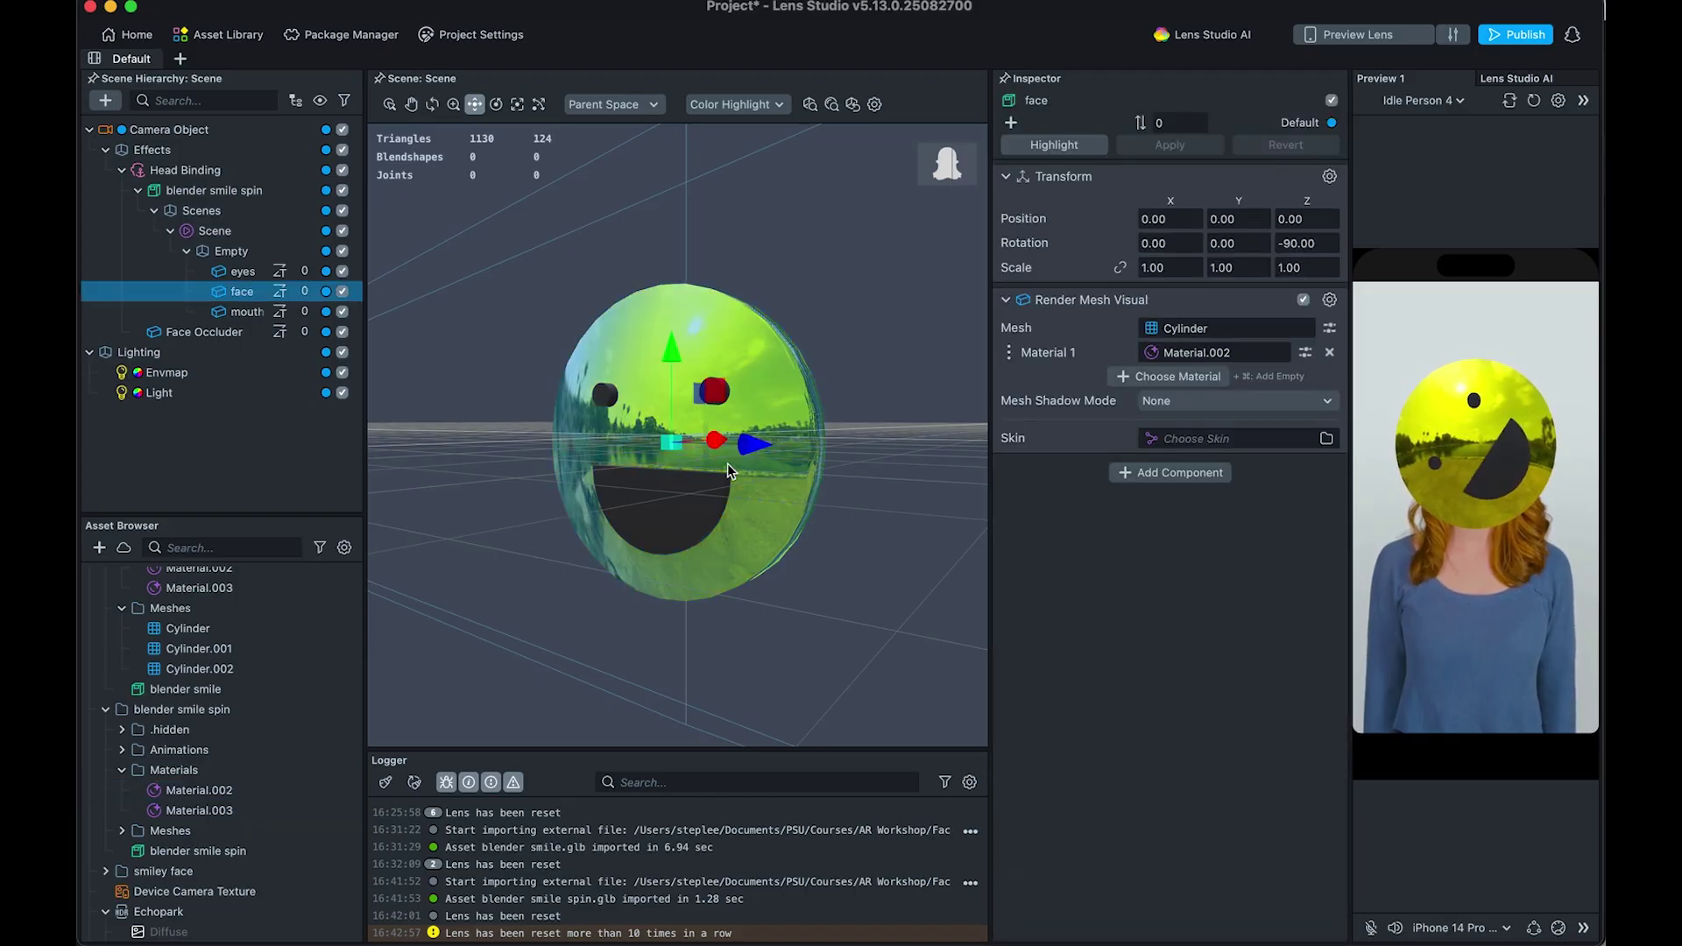
scroll(727, 470, up, 10)
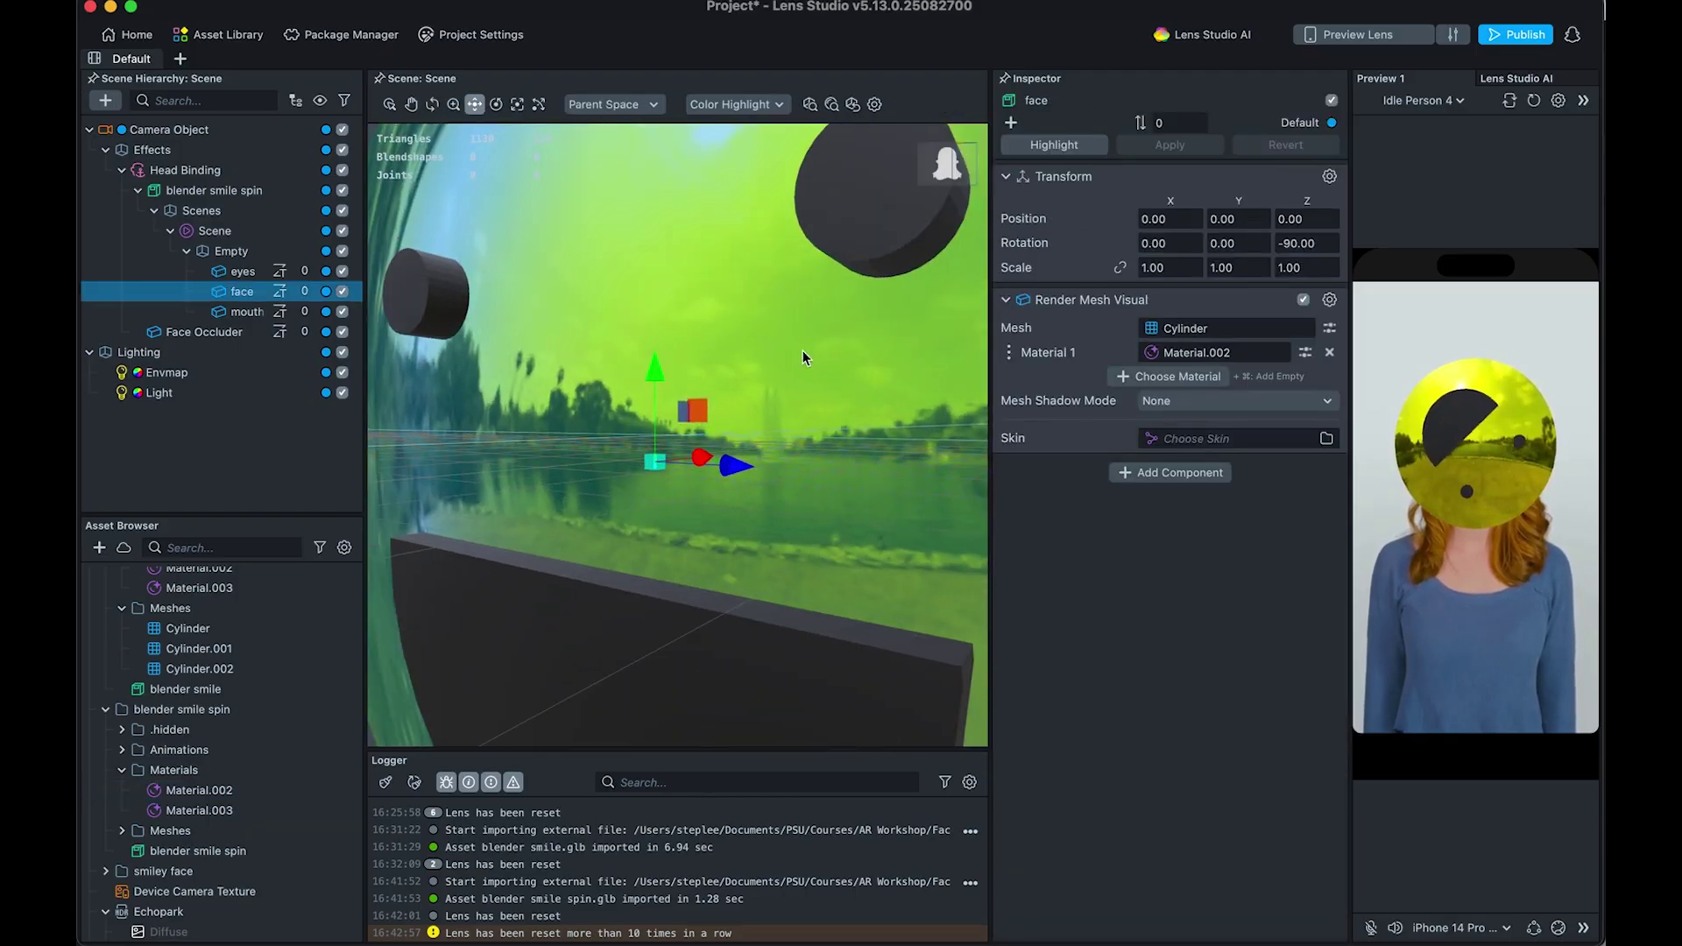
scroll(811, 554, down, 5)
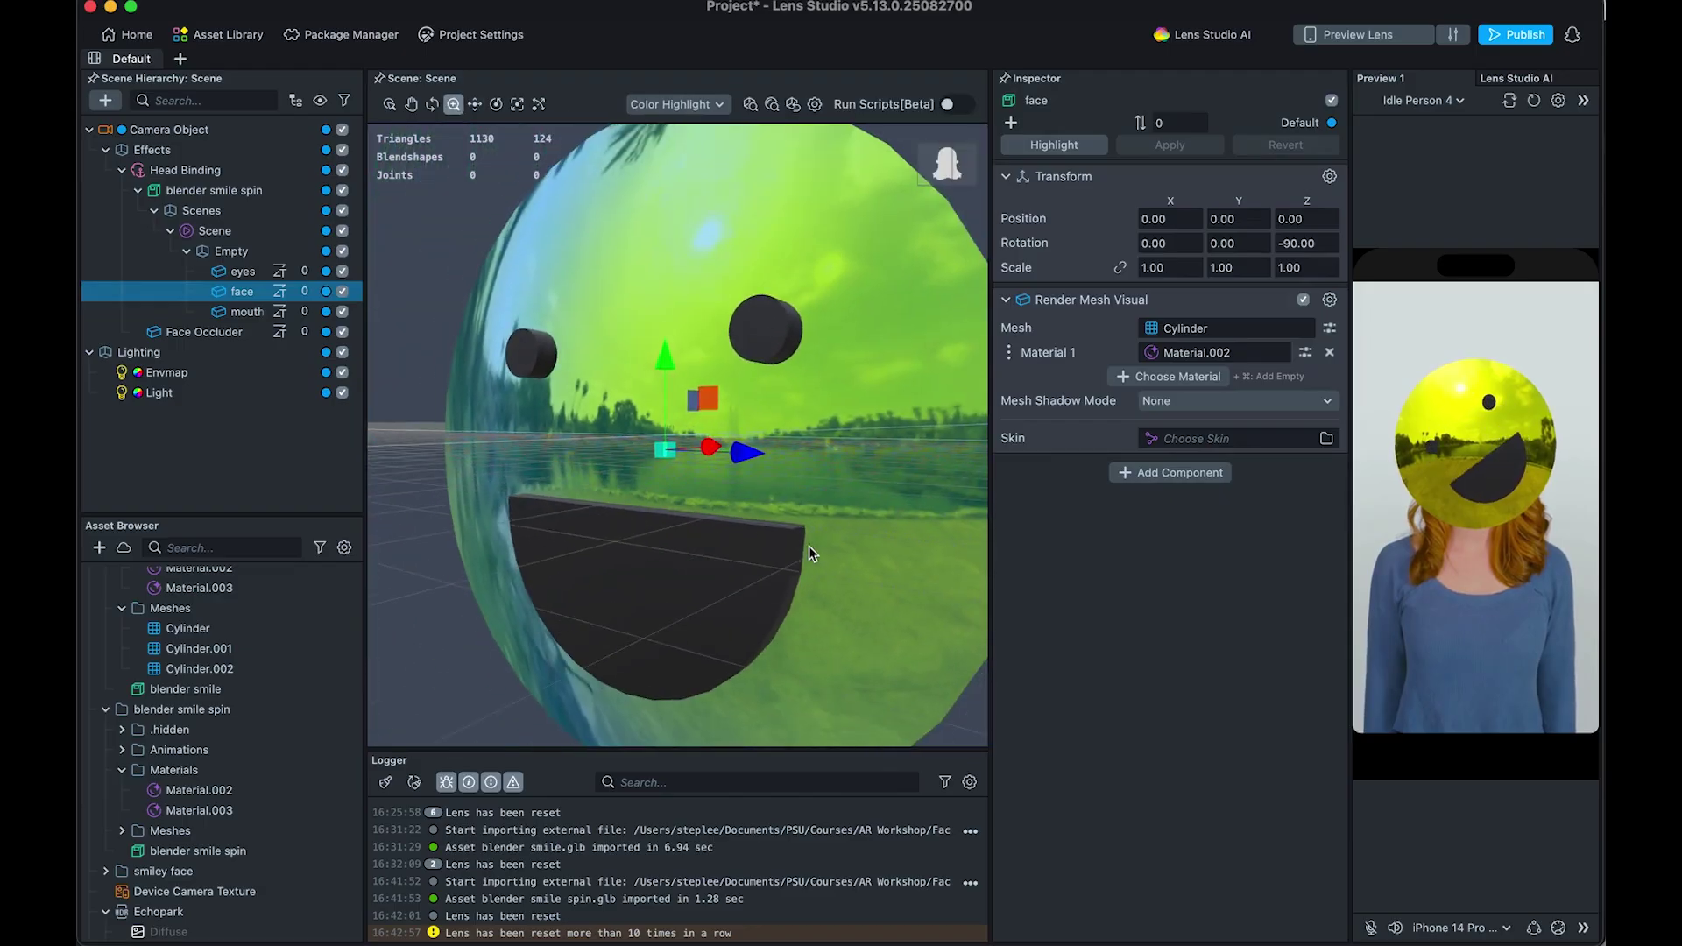
Step: Collapse the blender smile folder and the Echopark environment map in the project's asset list
click(140, 709)
scroll(113, 701, up, 3)
click(106, 597)
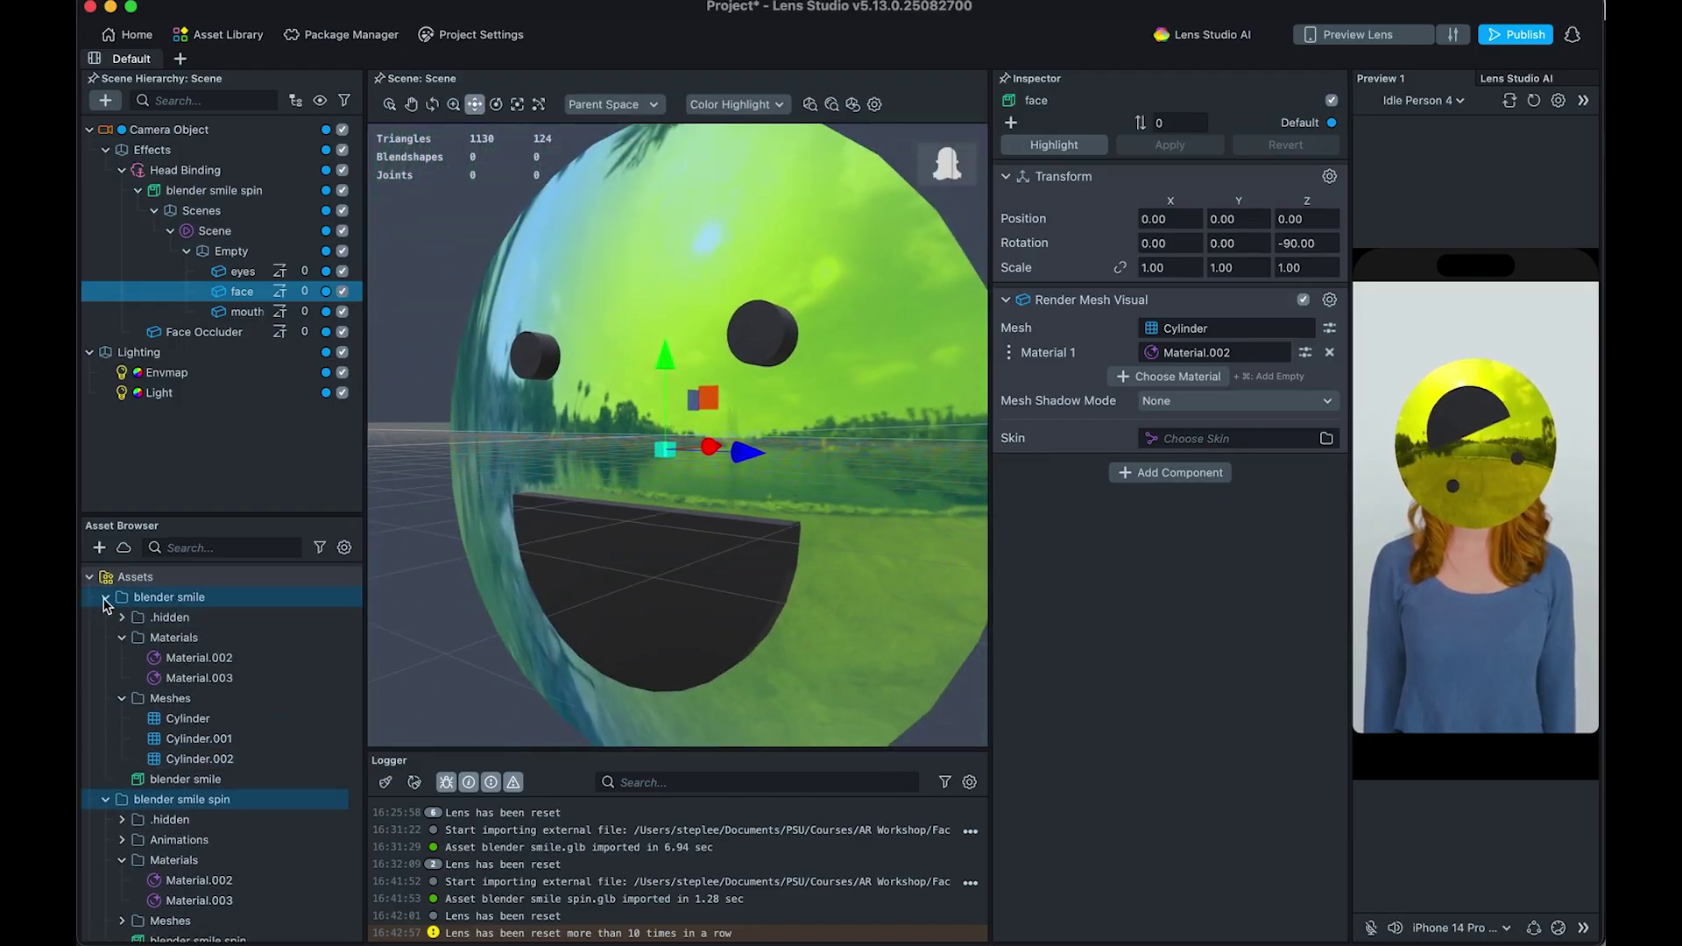
click(98, 824)
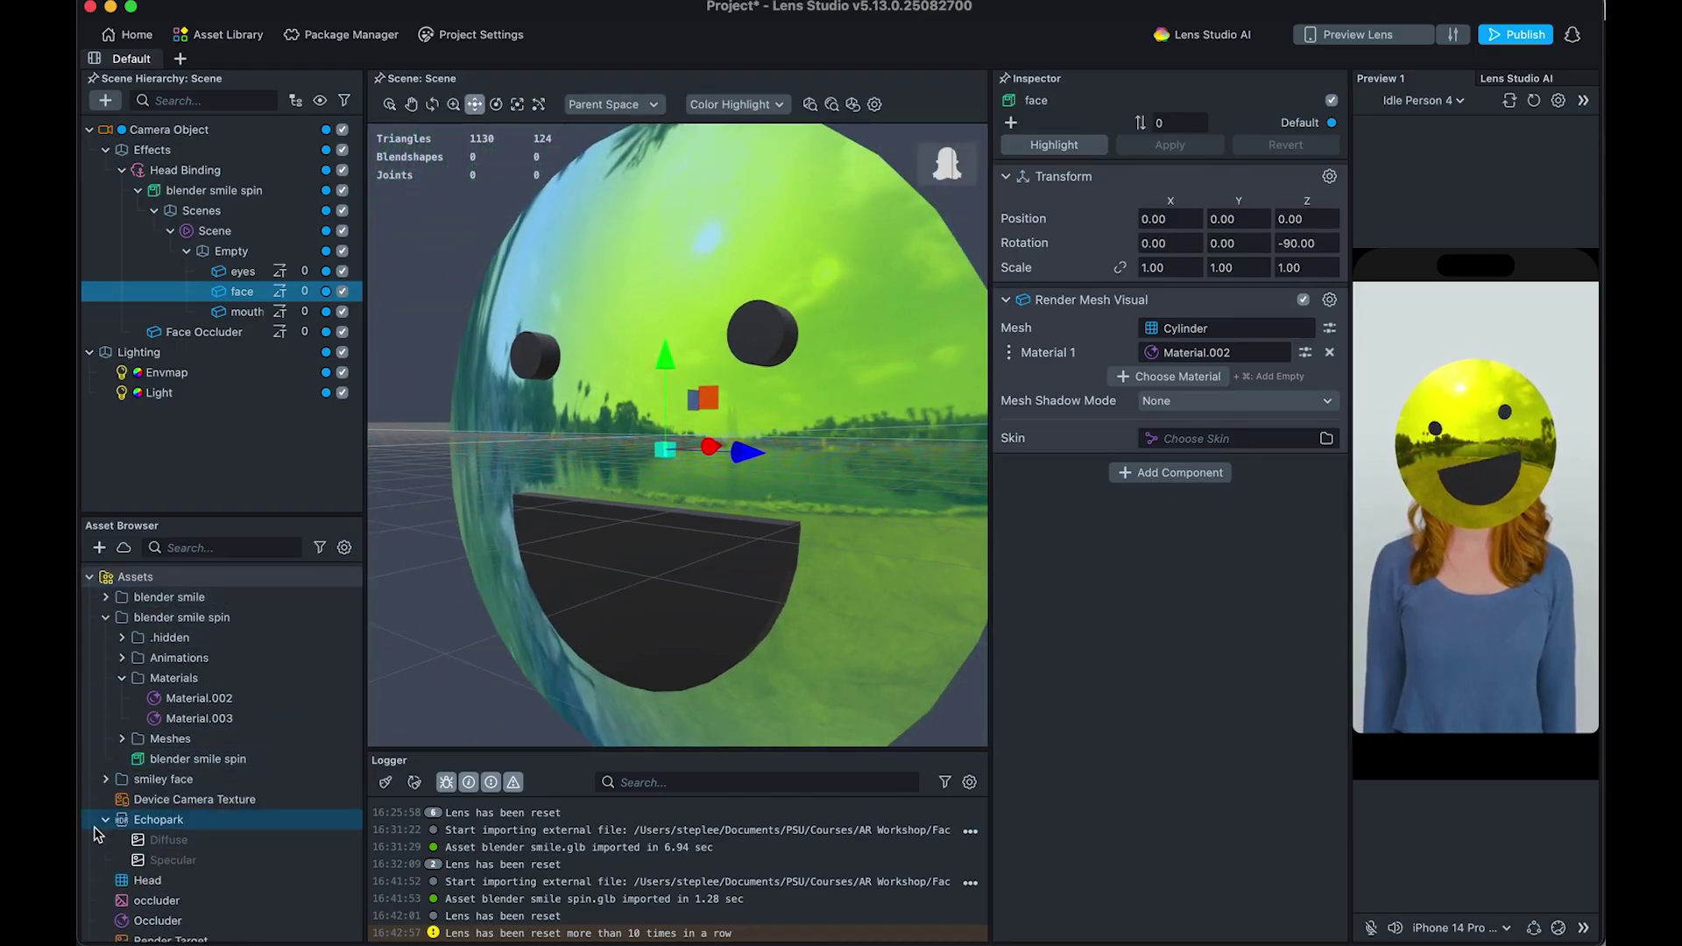
click(103, 820)
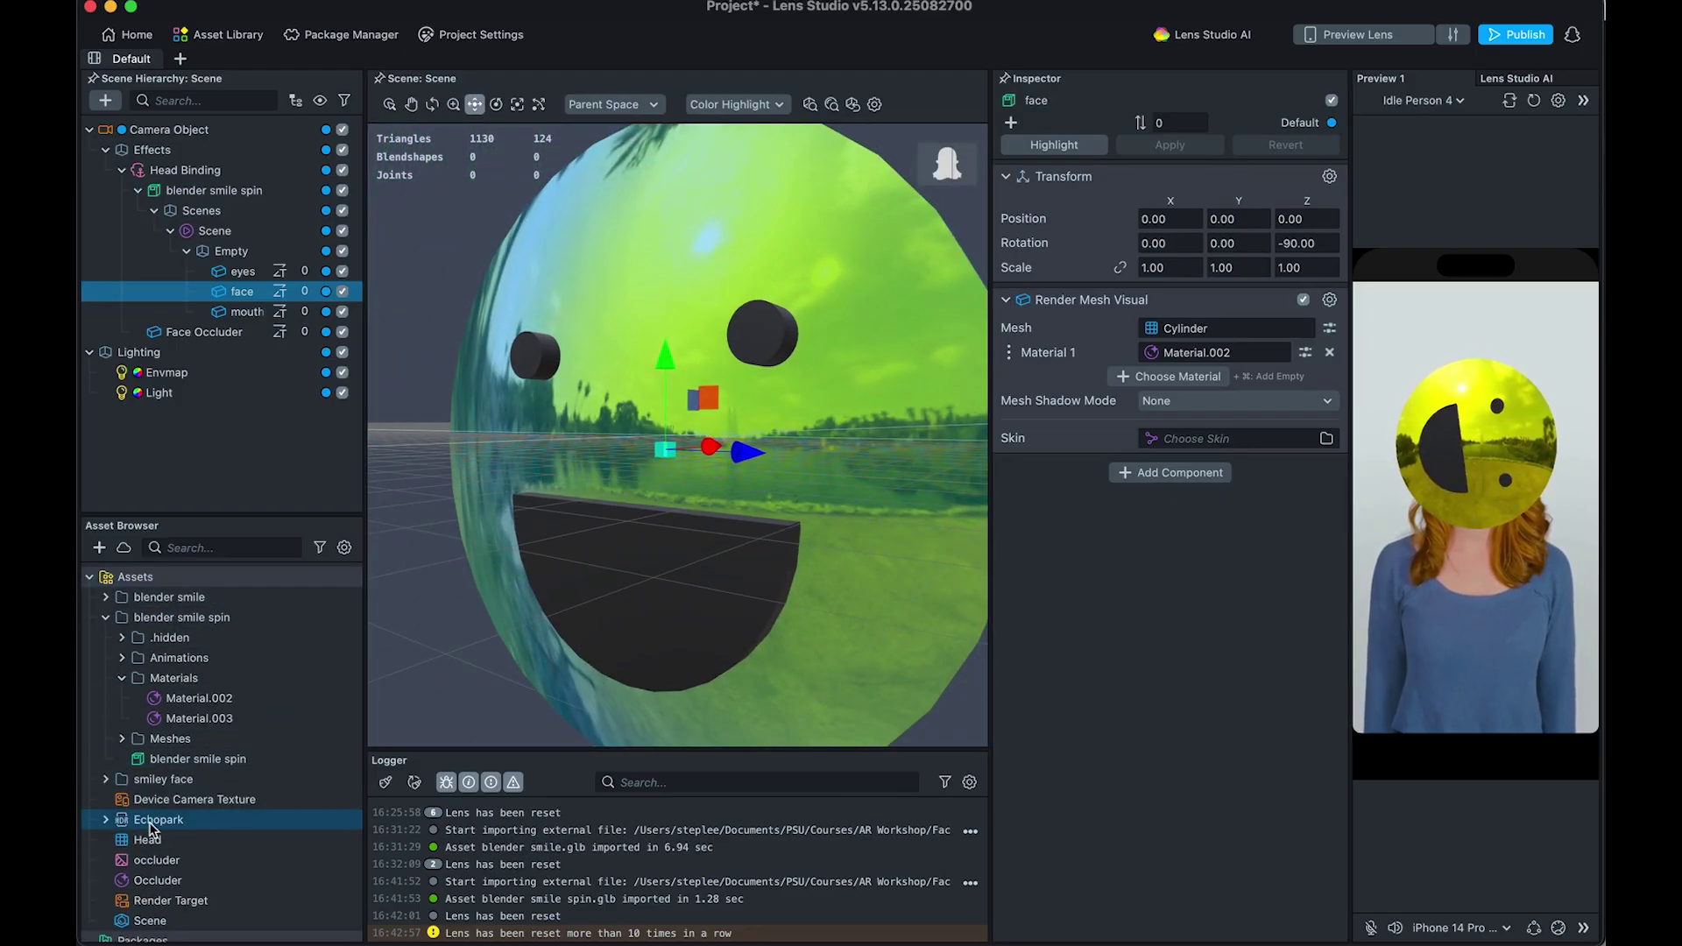
Step: Browse to the hdri folder for an asset import and preview empty_warehouse_01_2k.hdr and studio_small_03_4k.hdr
right_click(244, 825)
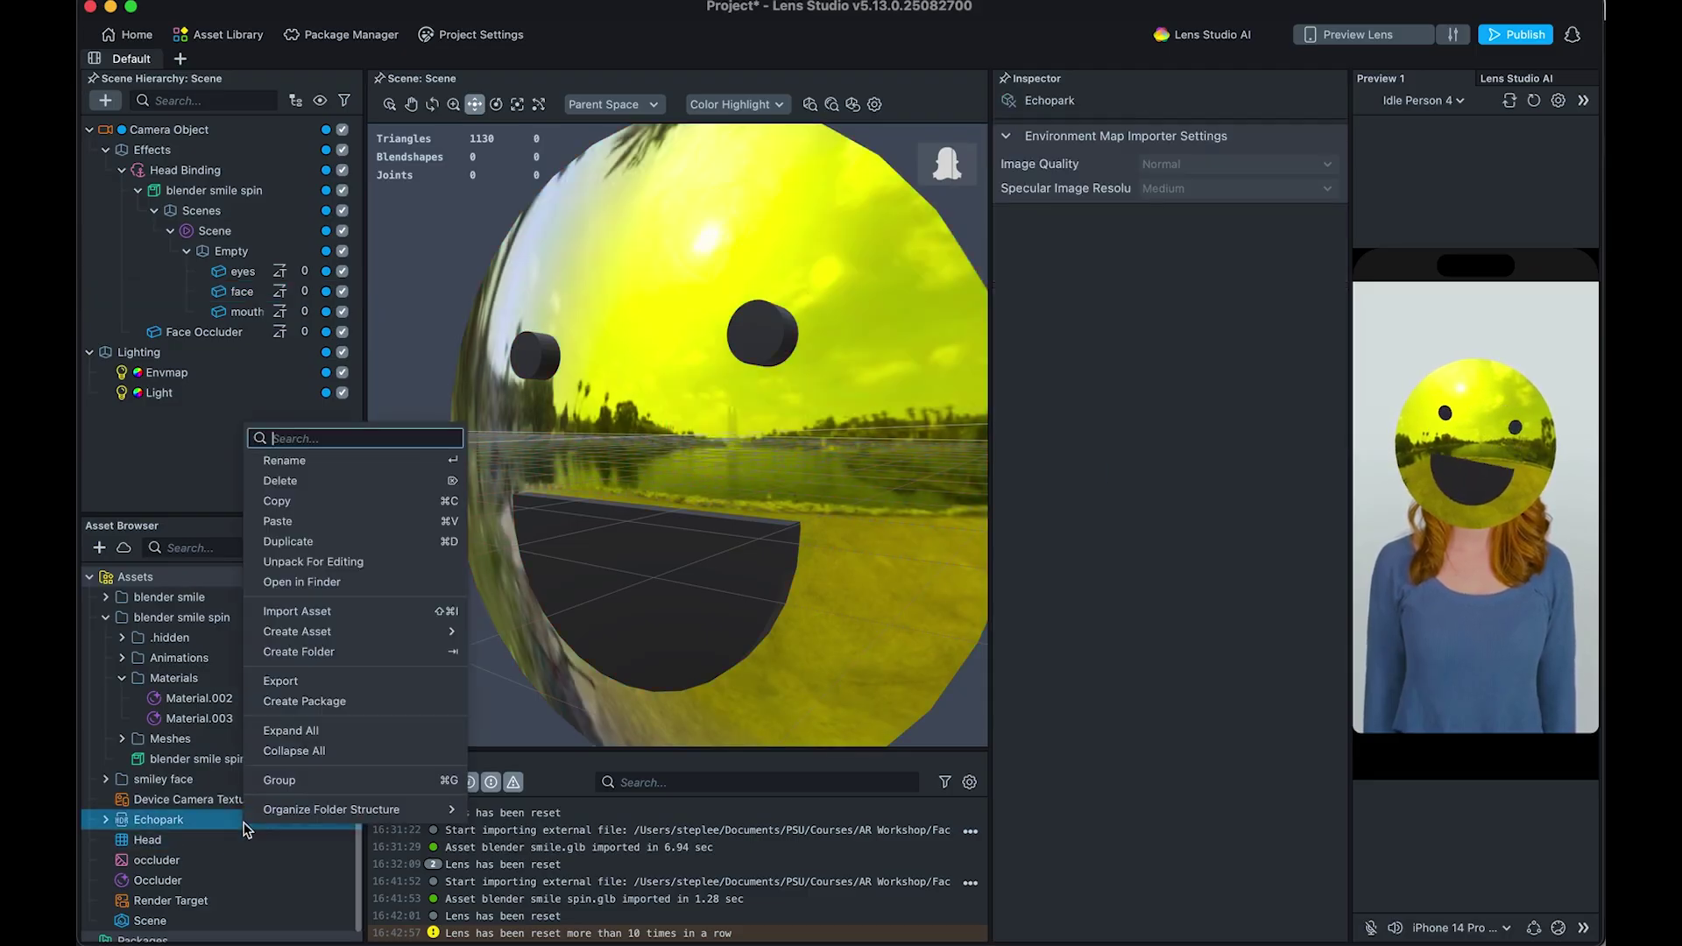
click(366, 611)
click(869, 151)
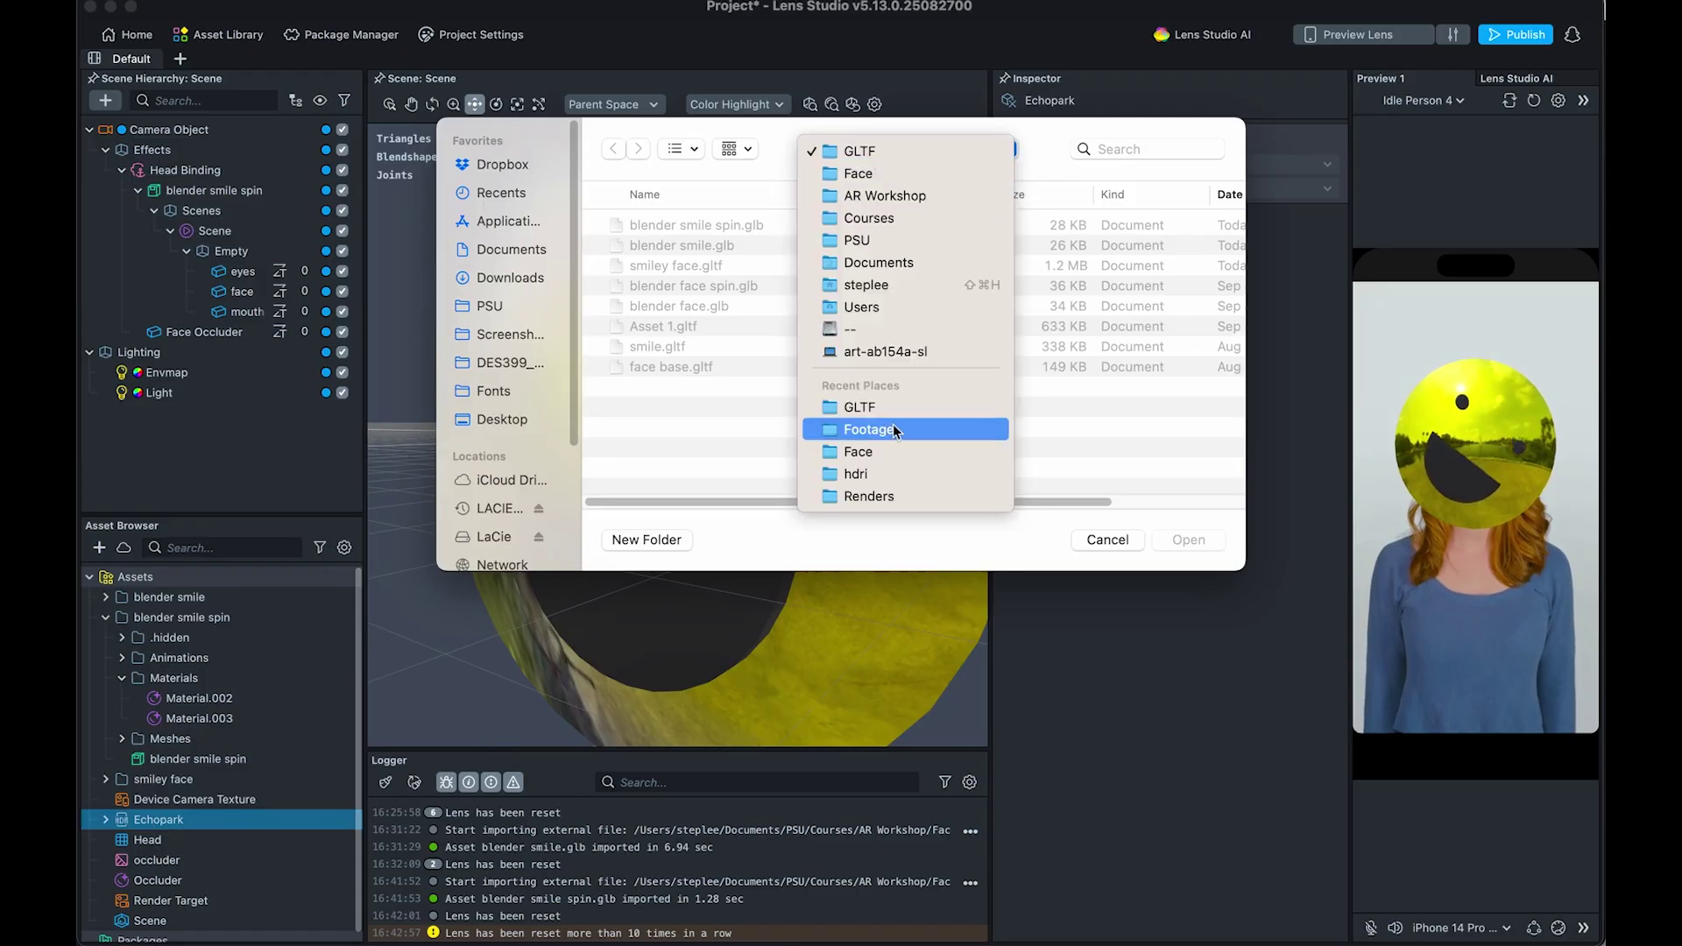
click(856, 473)
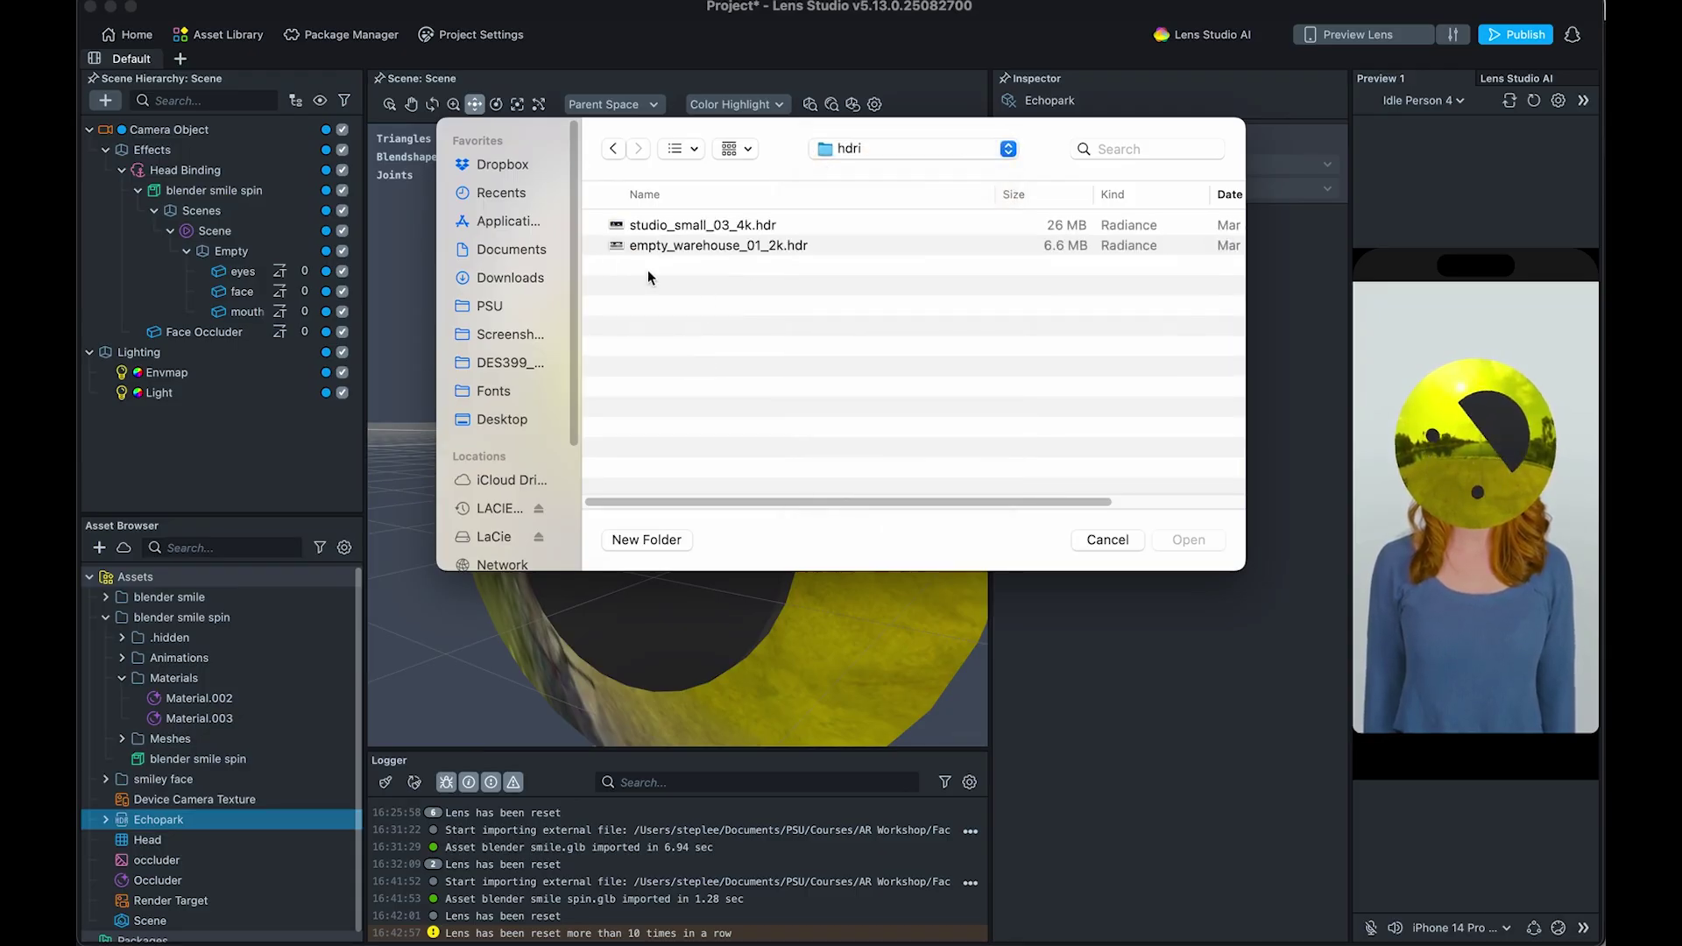
click(676, 248)
key(space)
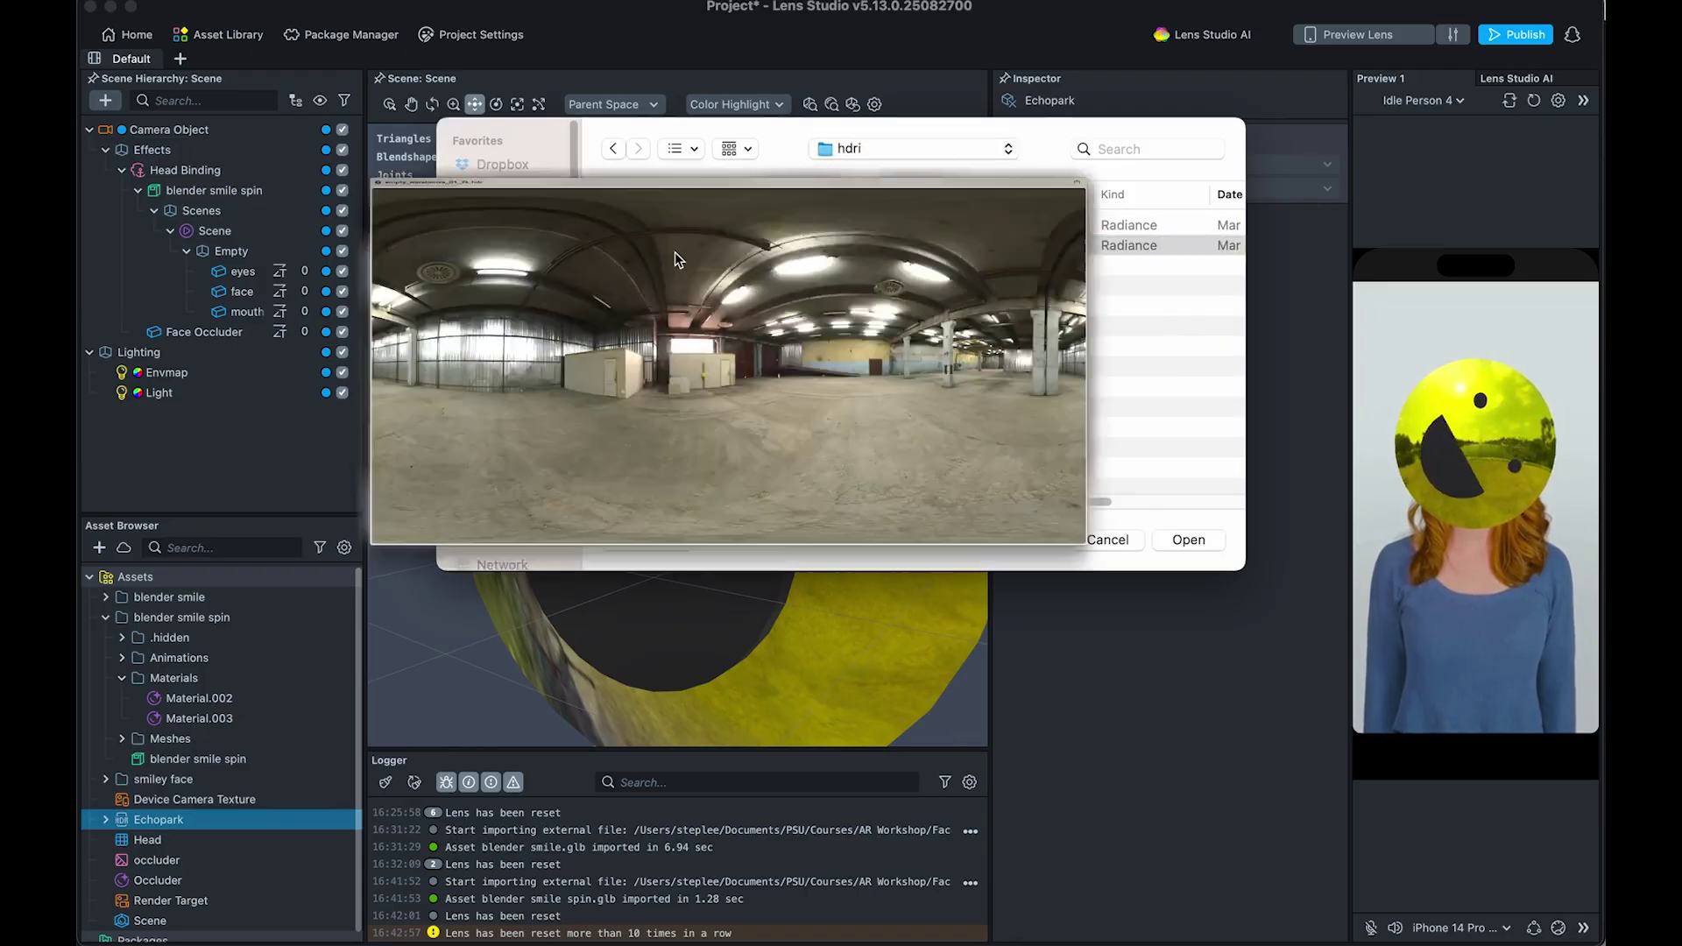
key(Down)
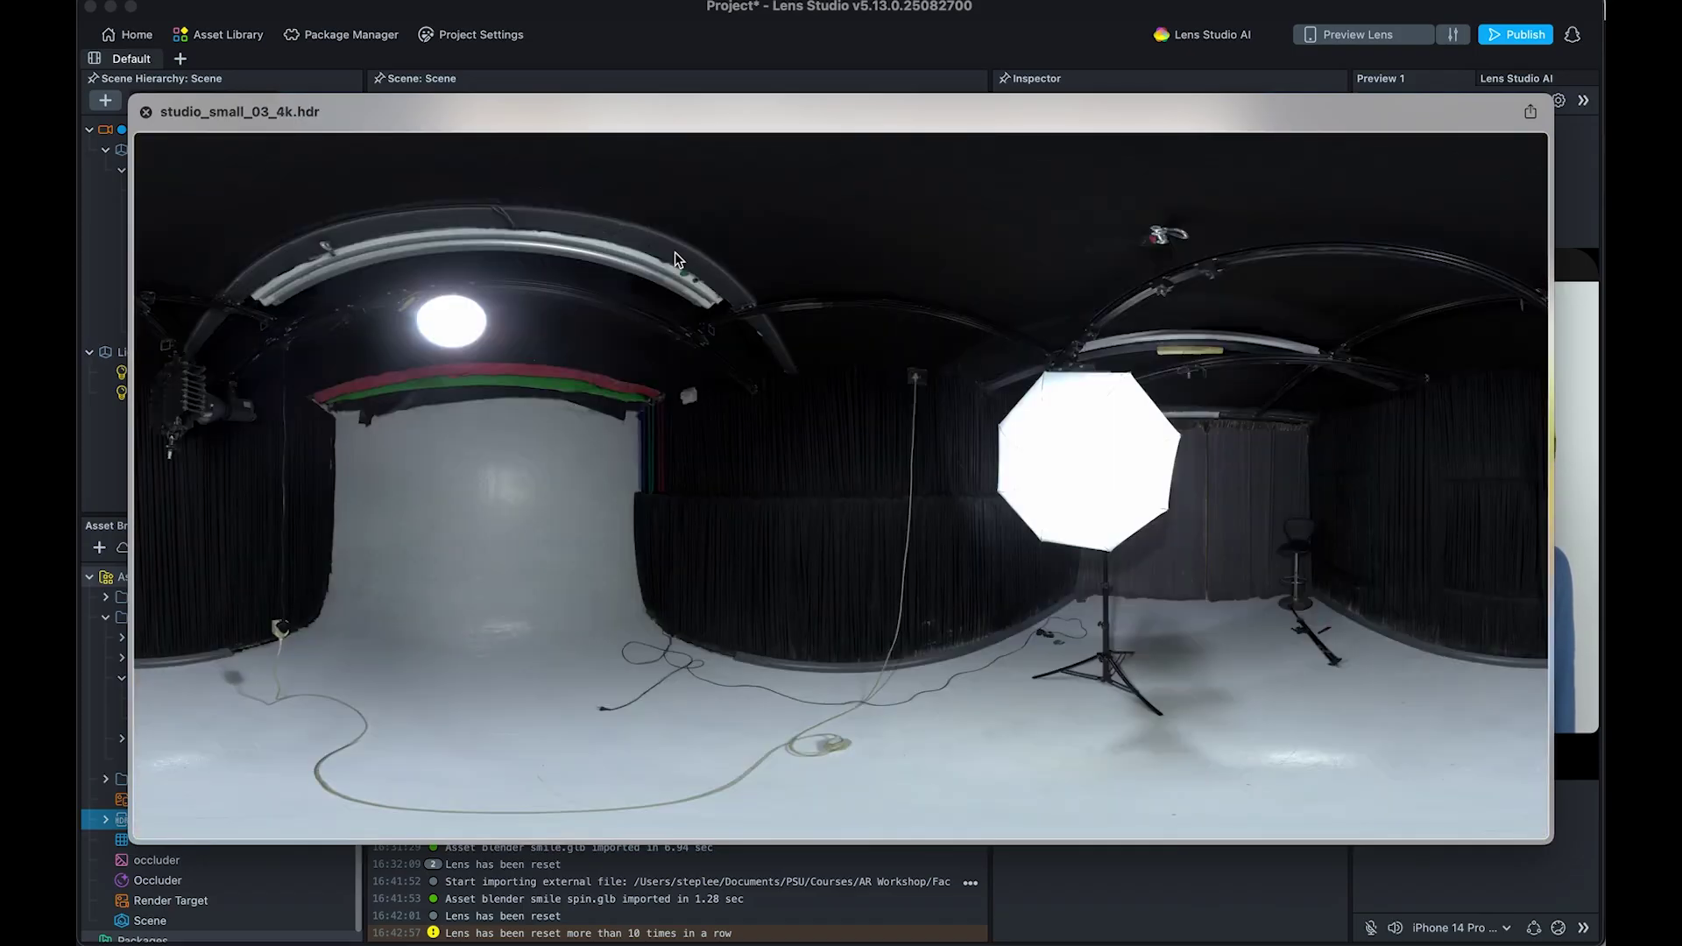
Step: Try to import studio_small_03_4k.hdr as an environment map with Normal image quality and Medium specular image resolution
key(space)
key(Return)
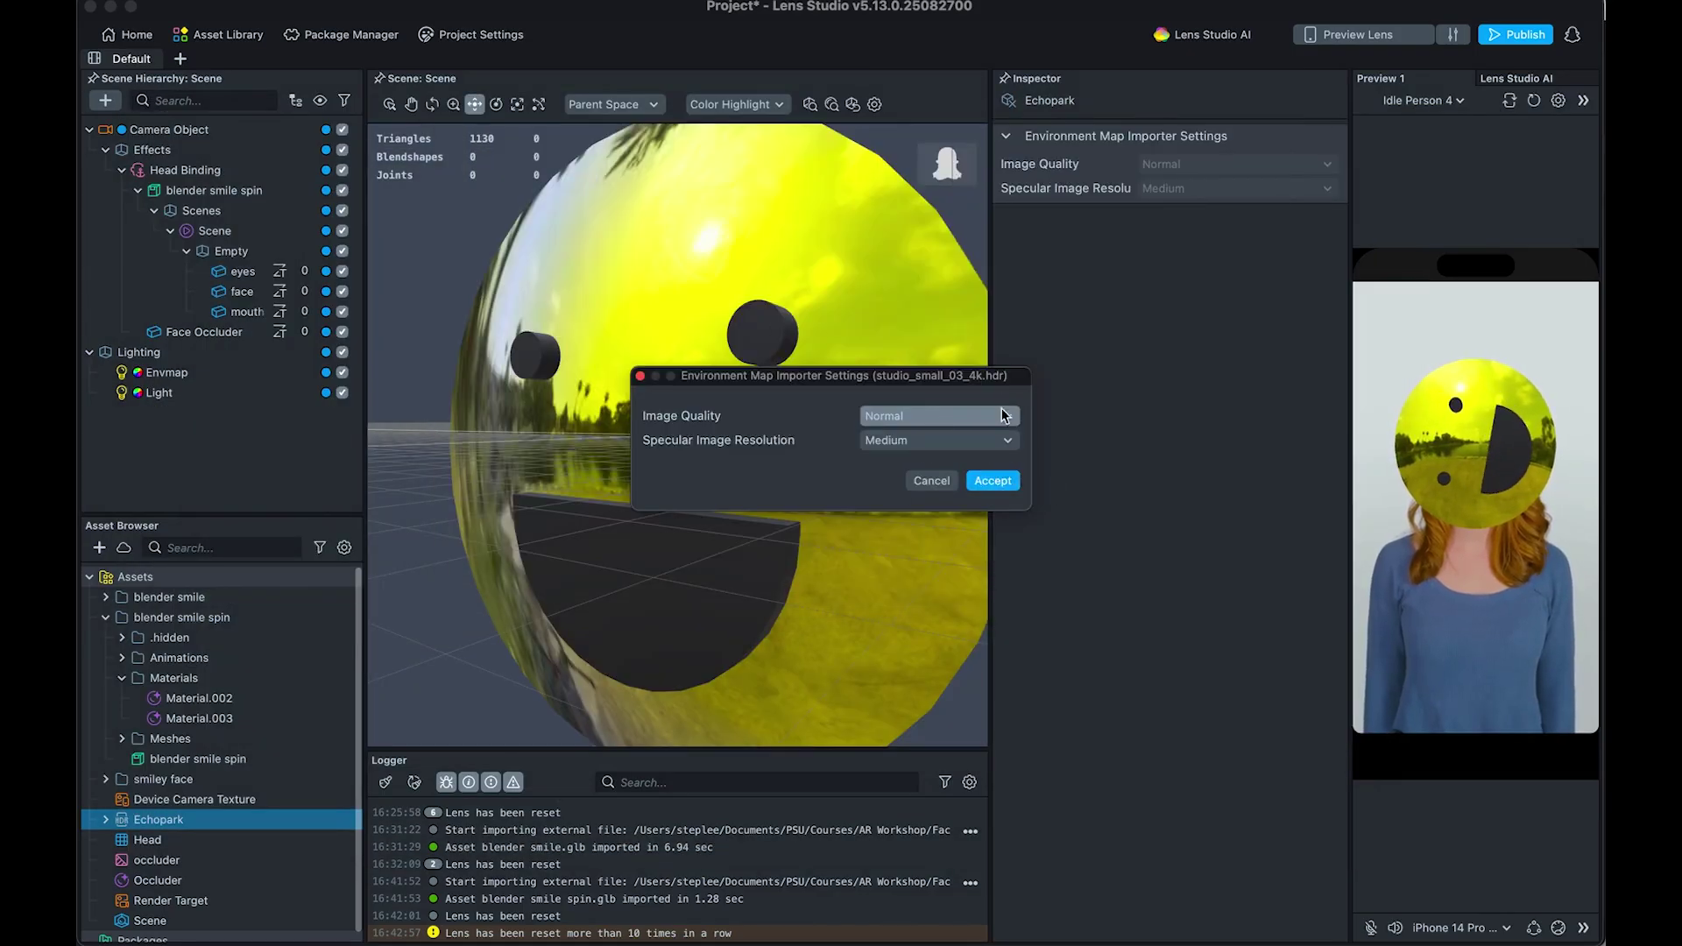
click(927, 443)
click(755, 476)
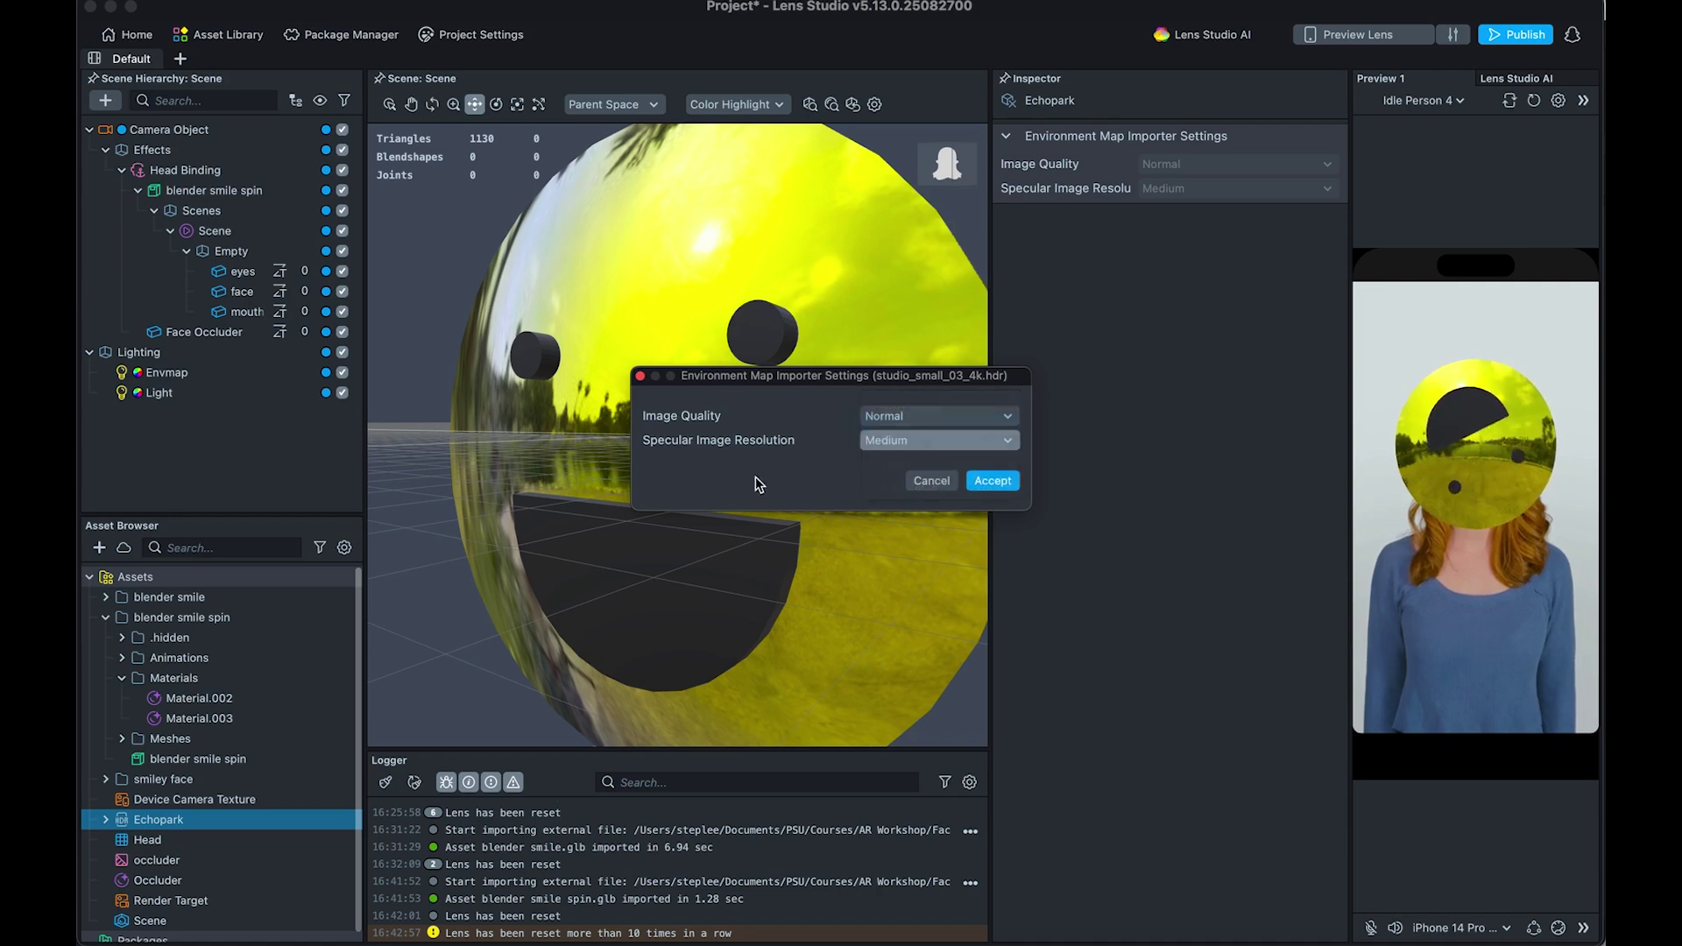
click(998, 482)
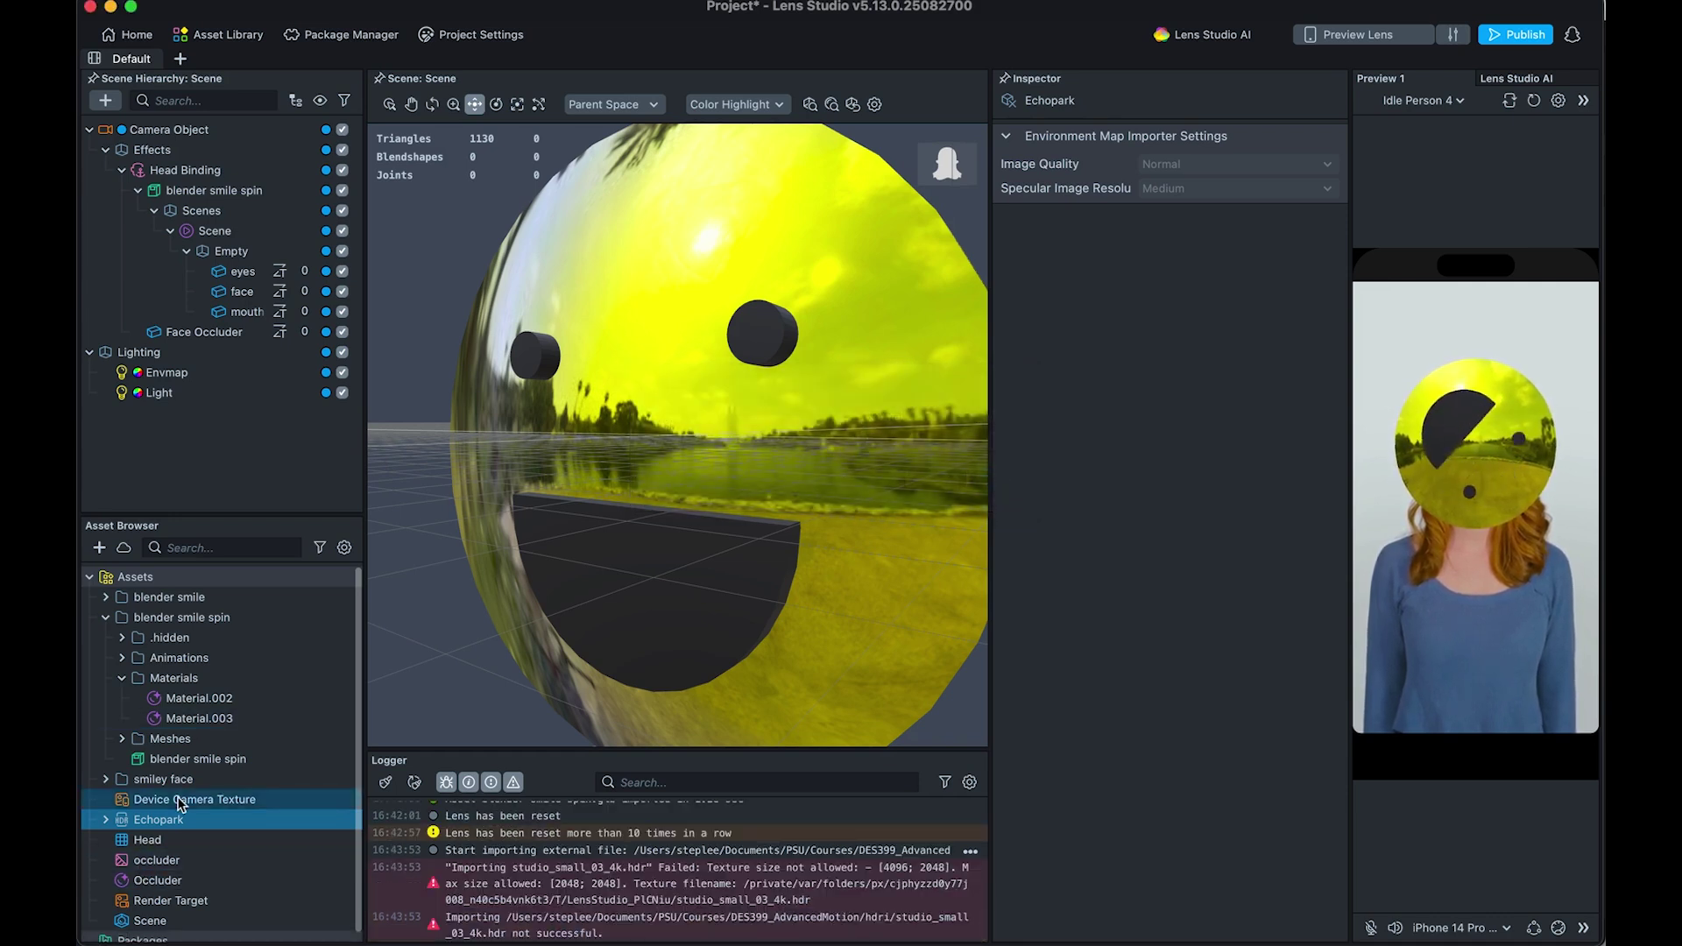
Step: Import empty_warehouse_01_2k.hdr from the hdri folder as an environment map with Normal image quality and Medium specular image resolution
scroll(177, 836, down, 1)
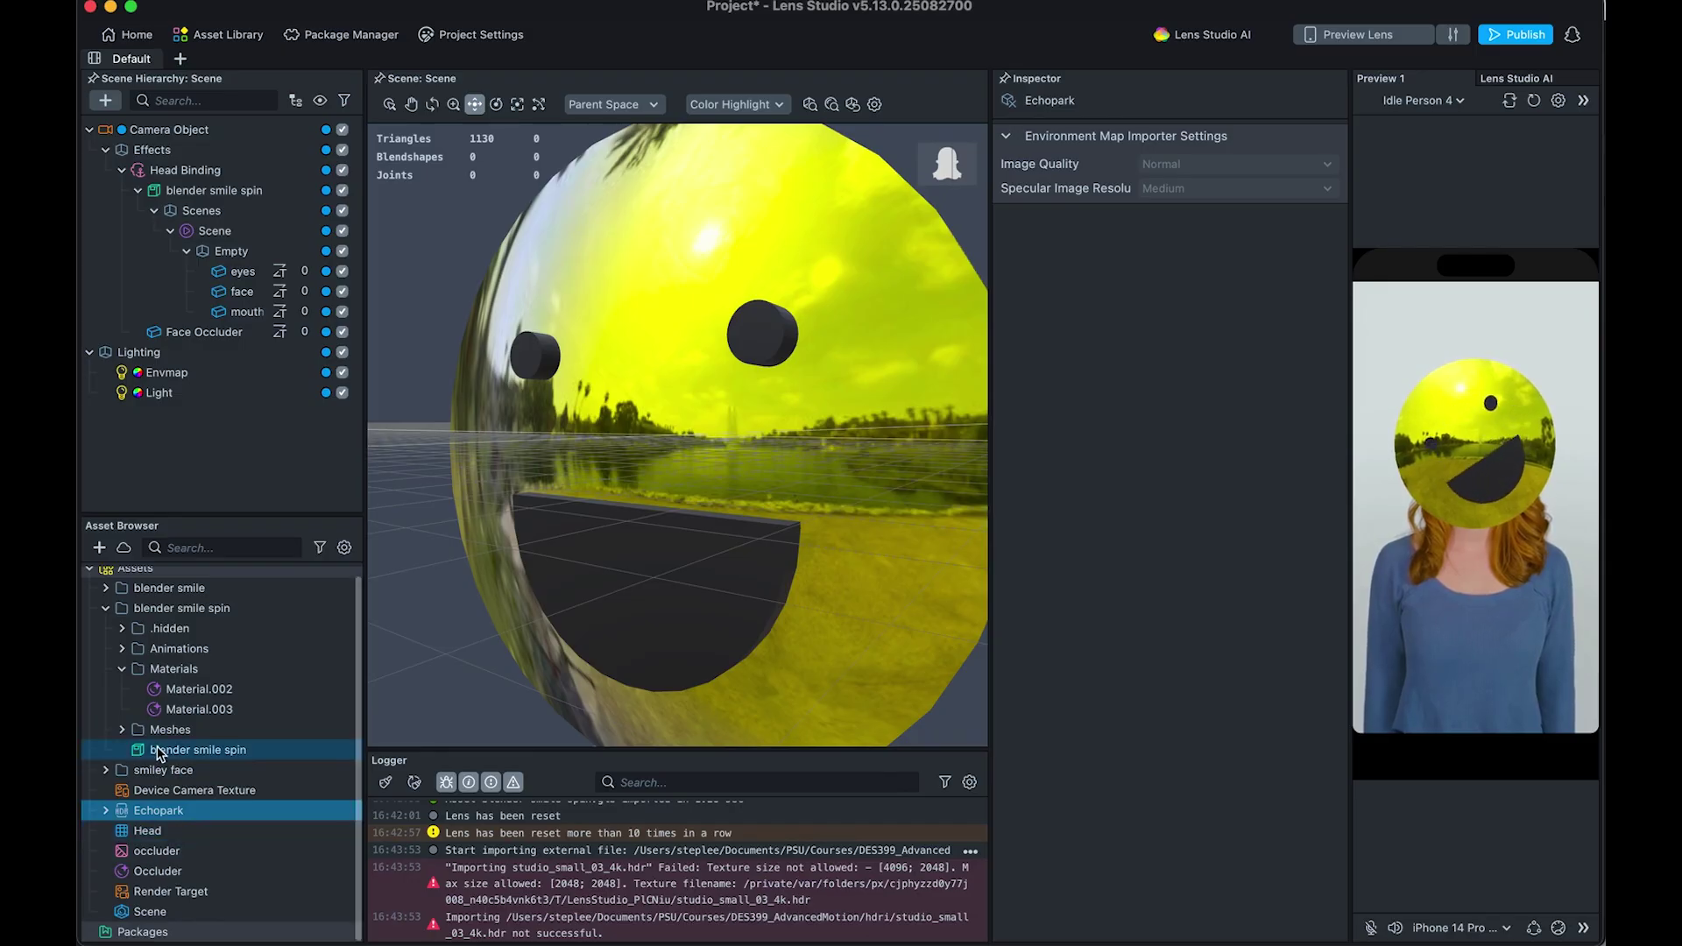
super+click(211, 791)
super+click(258, 871)
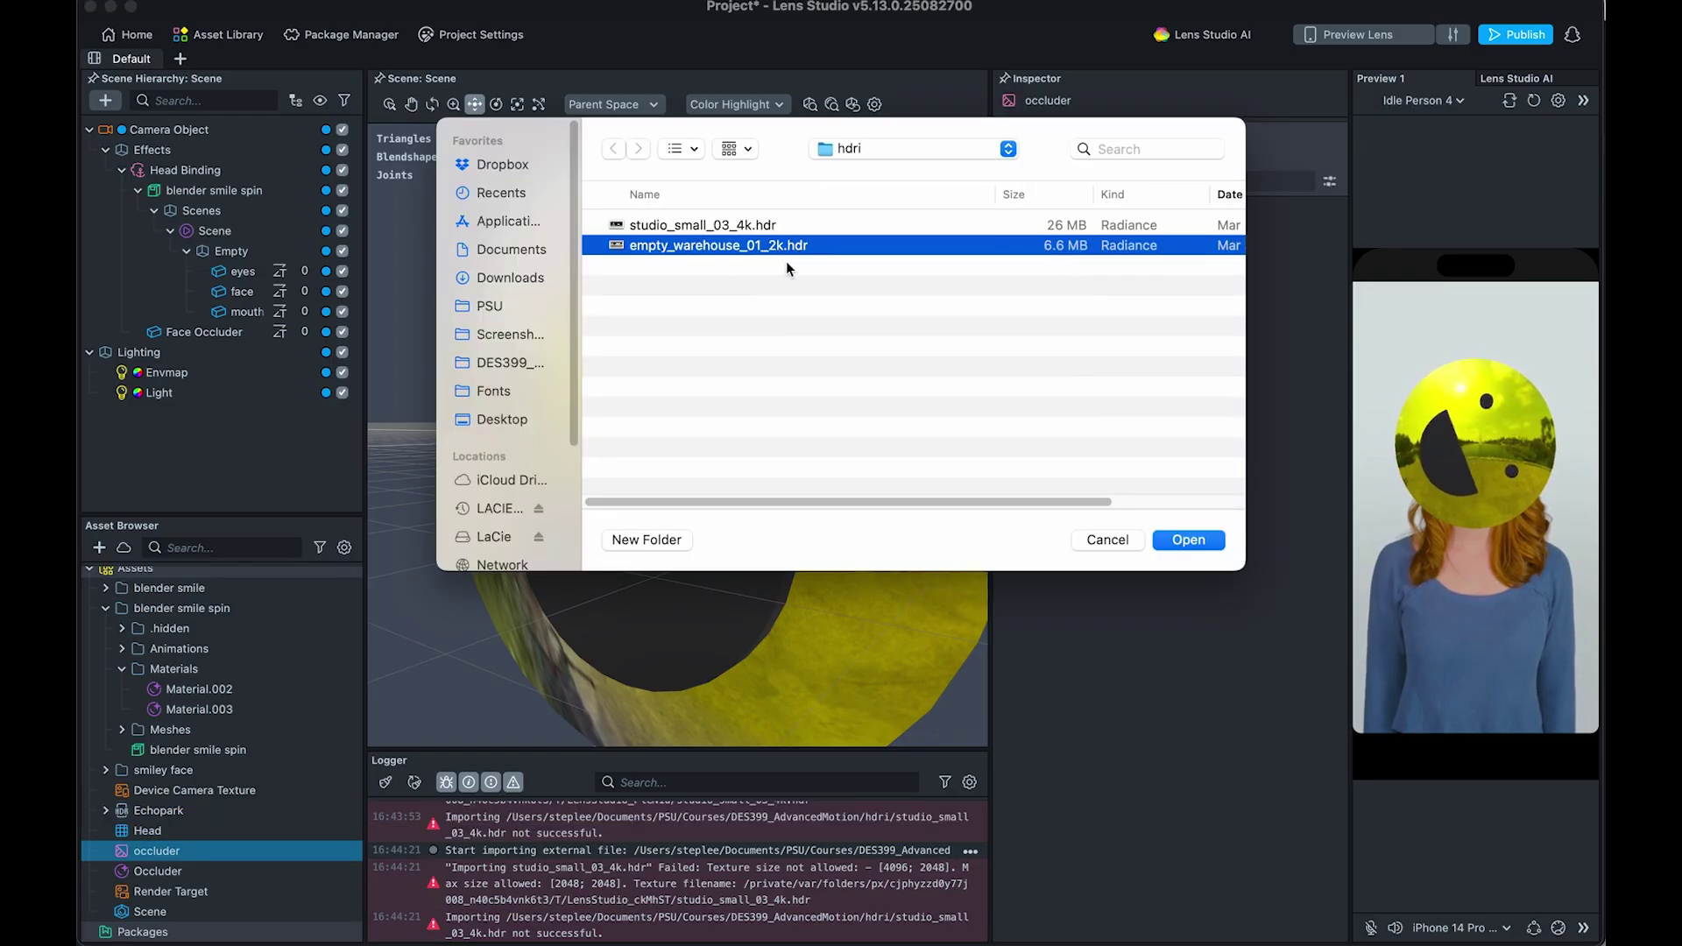
key(Return)
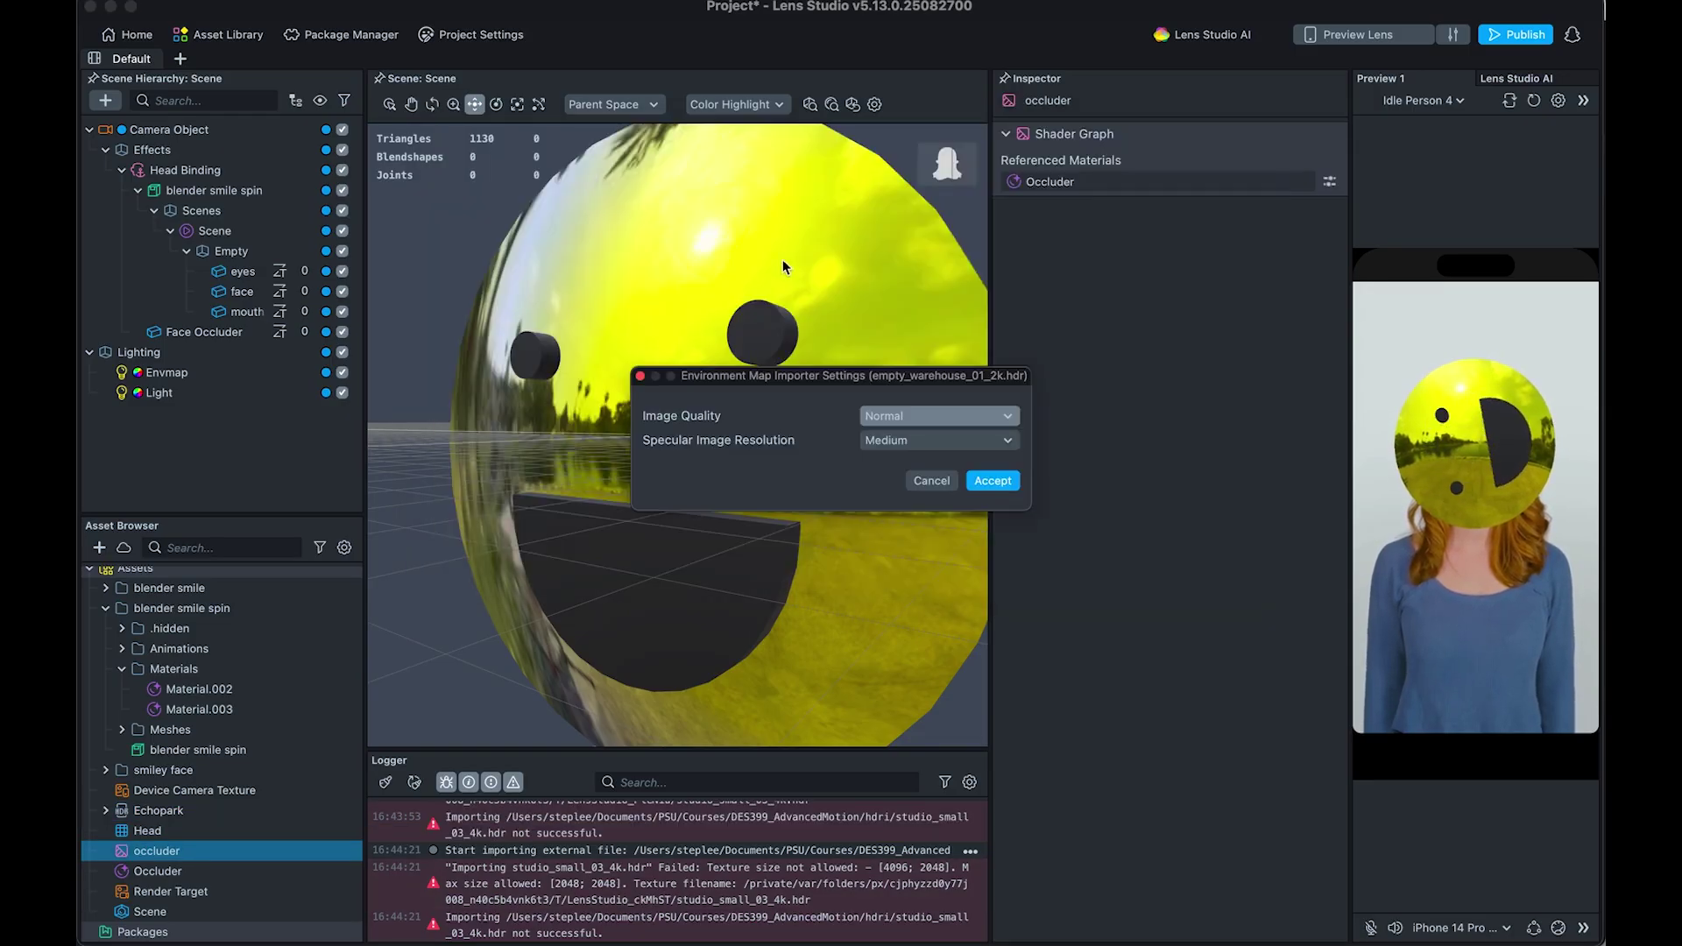
click(992, 481)
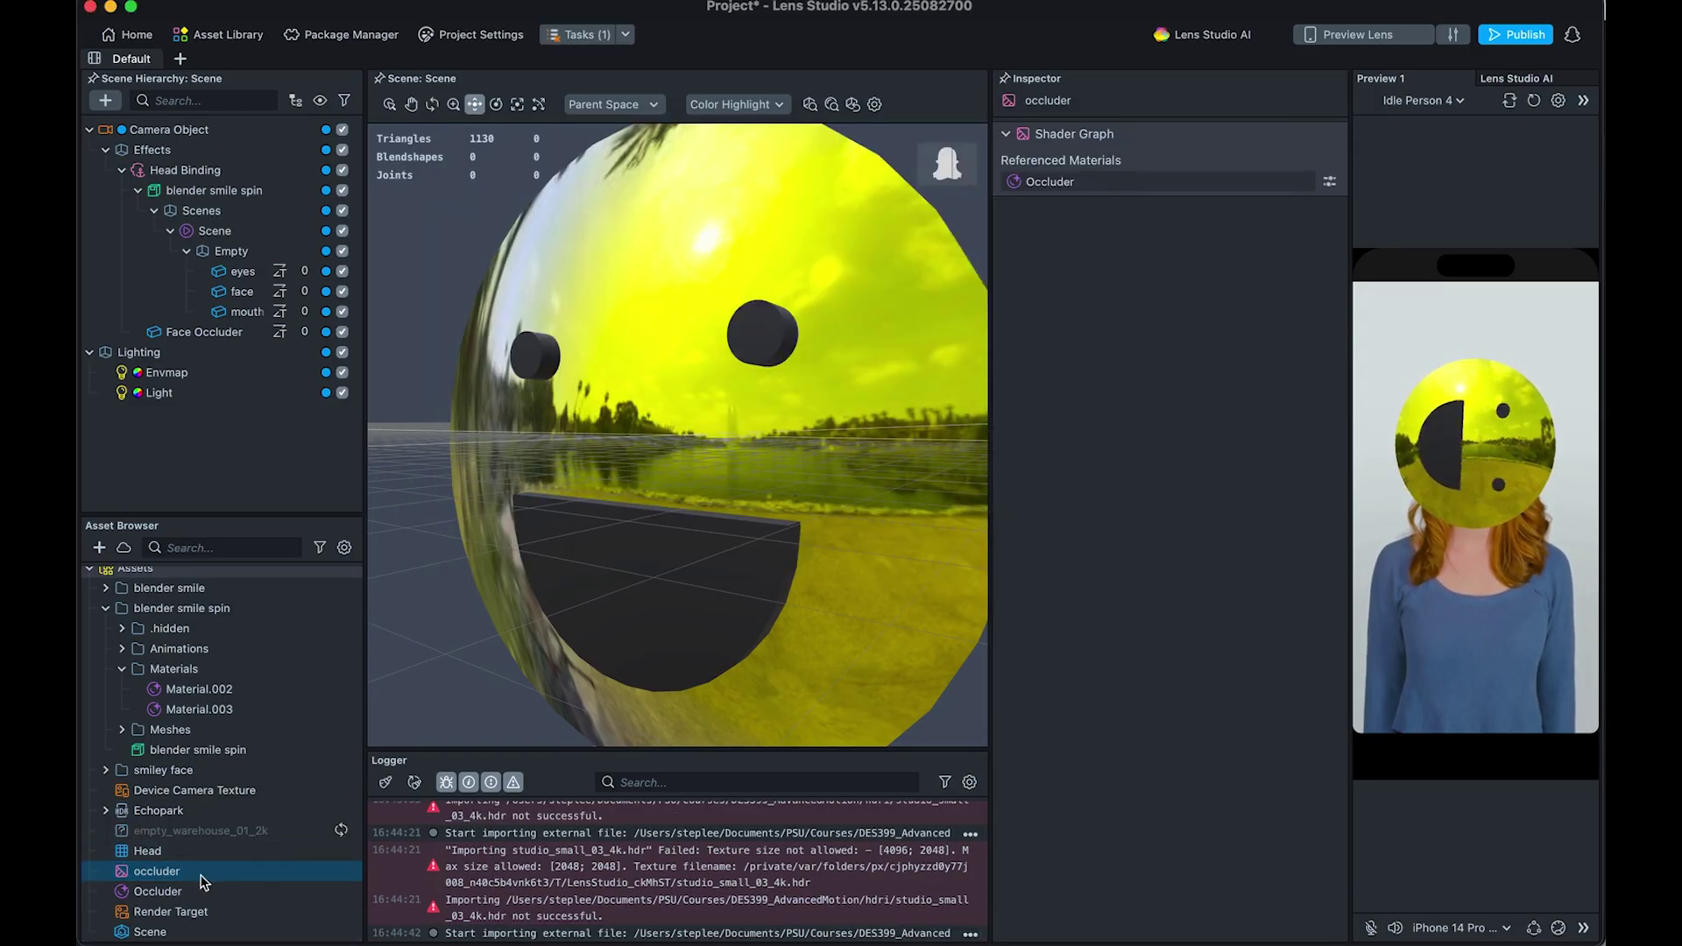
Step: Expand the imported empty_warehouse_01_2k environment map and examine its Diffuse and Specular textures
click(184, 834)
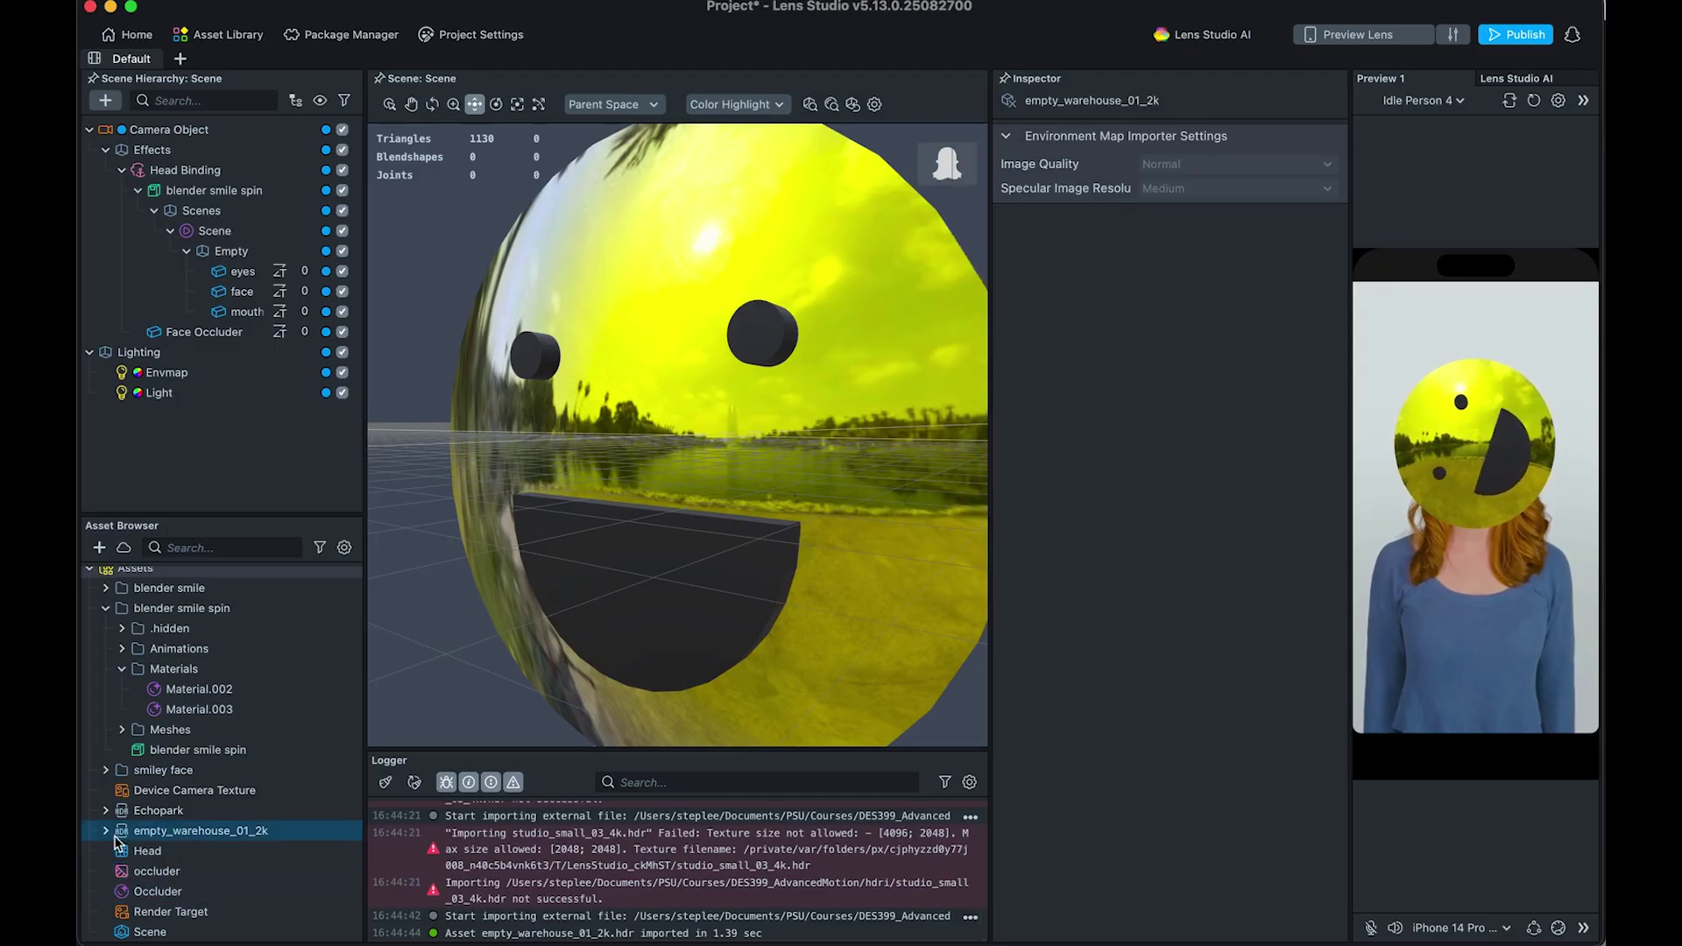
click(169, 850)
click(186, 872)
click(172, 851)
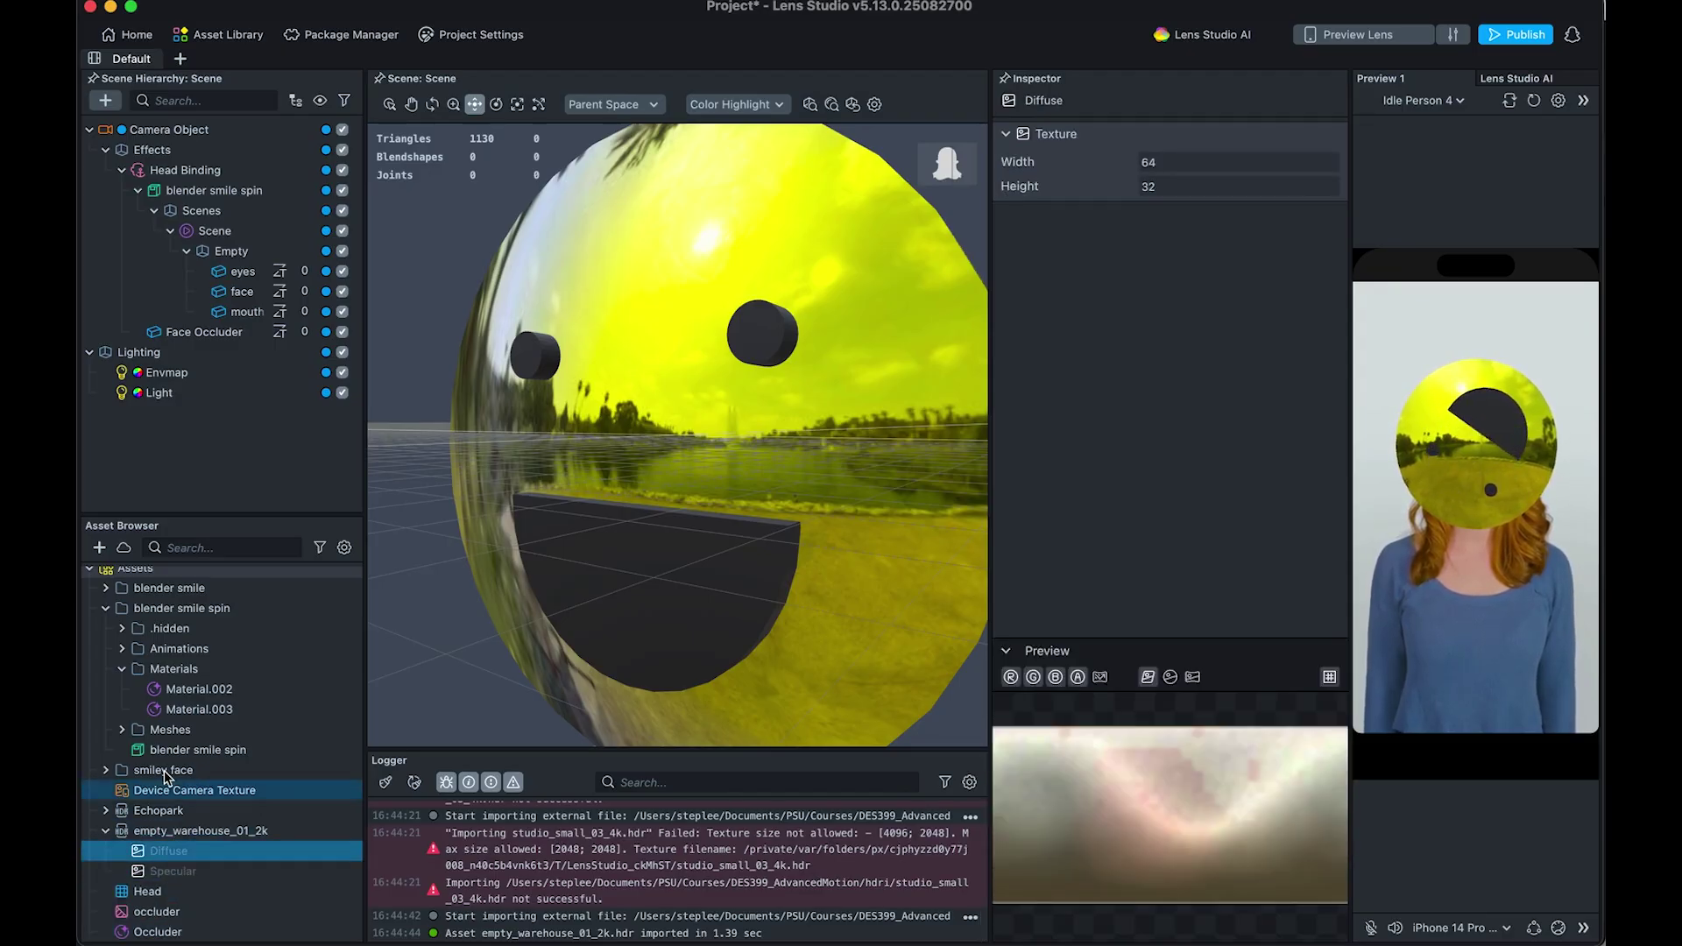
Step: Set the Envmap light's diffuse and specular environment maps to those of empty_warehouse_01_2k, and check the smiley's reflections
click(159, 373)
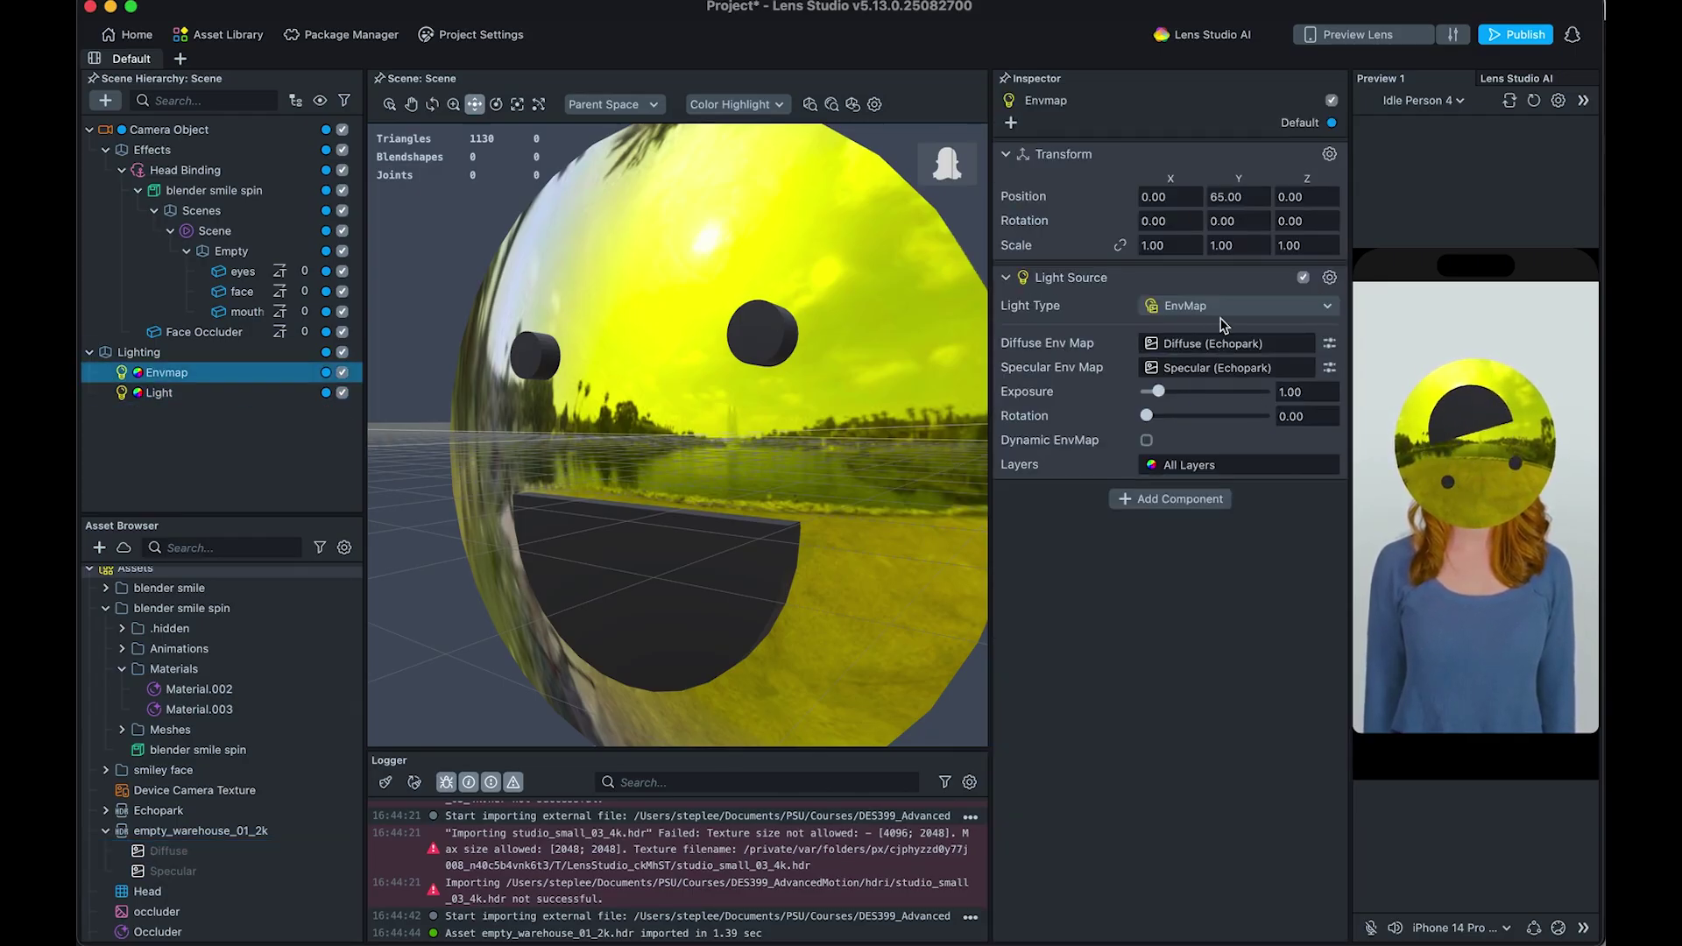
click(1153, 344)
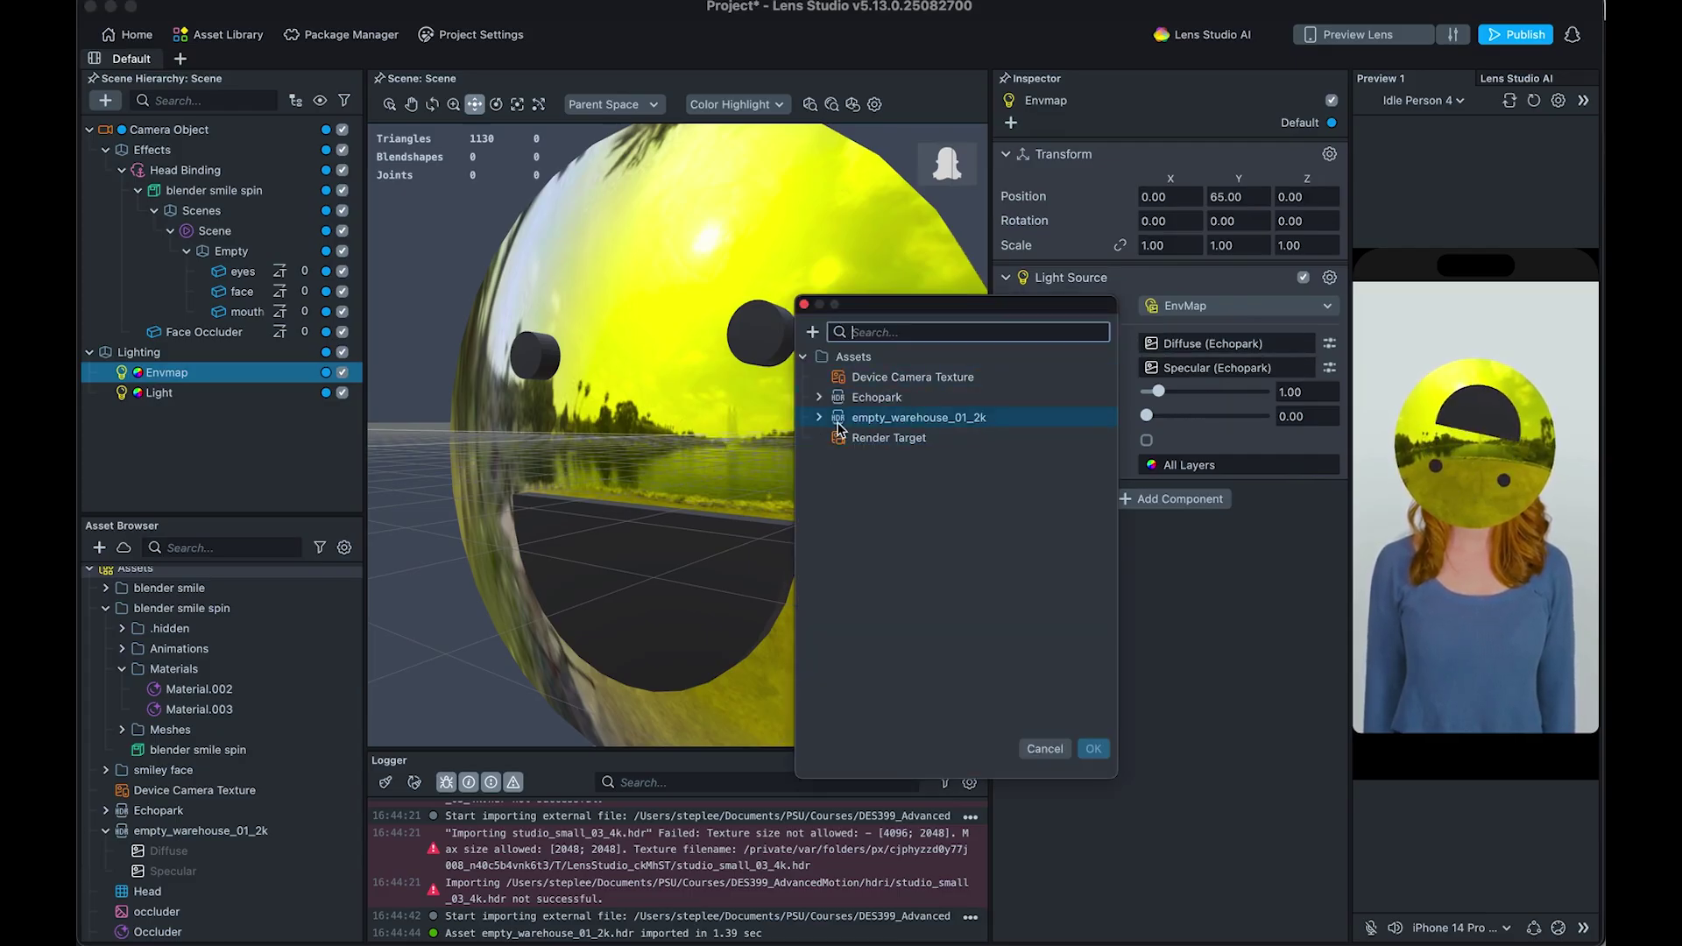
double_click(880, 439)
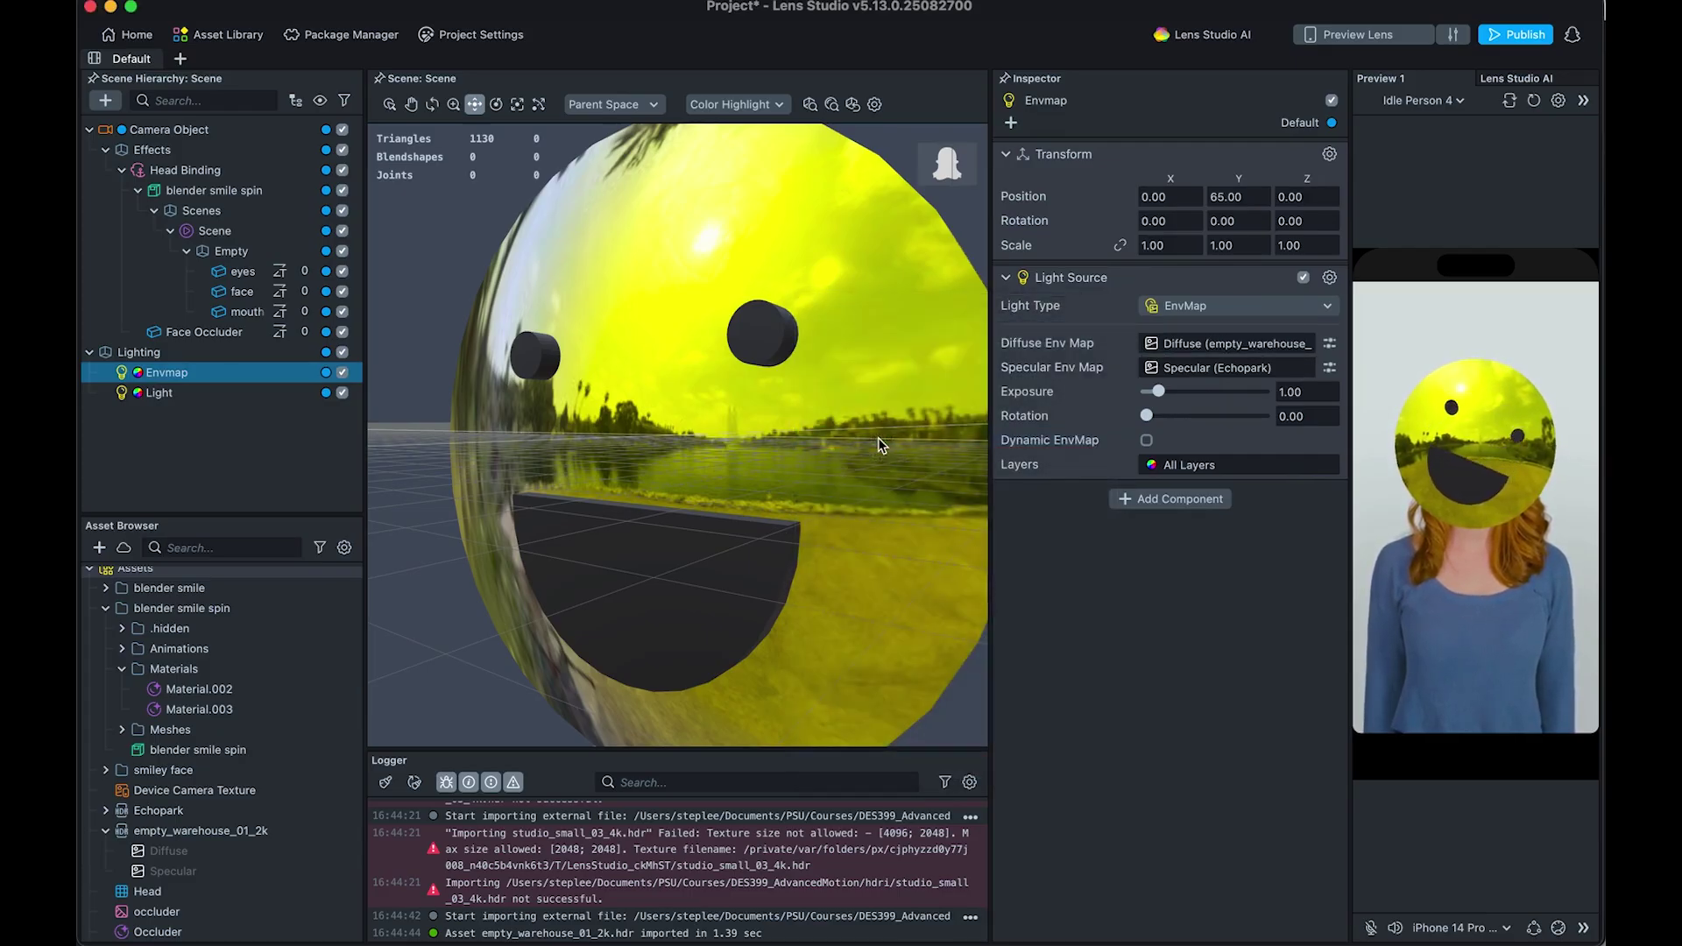
click(1152, 369)
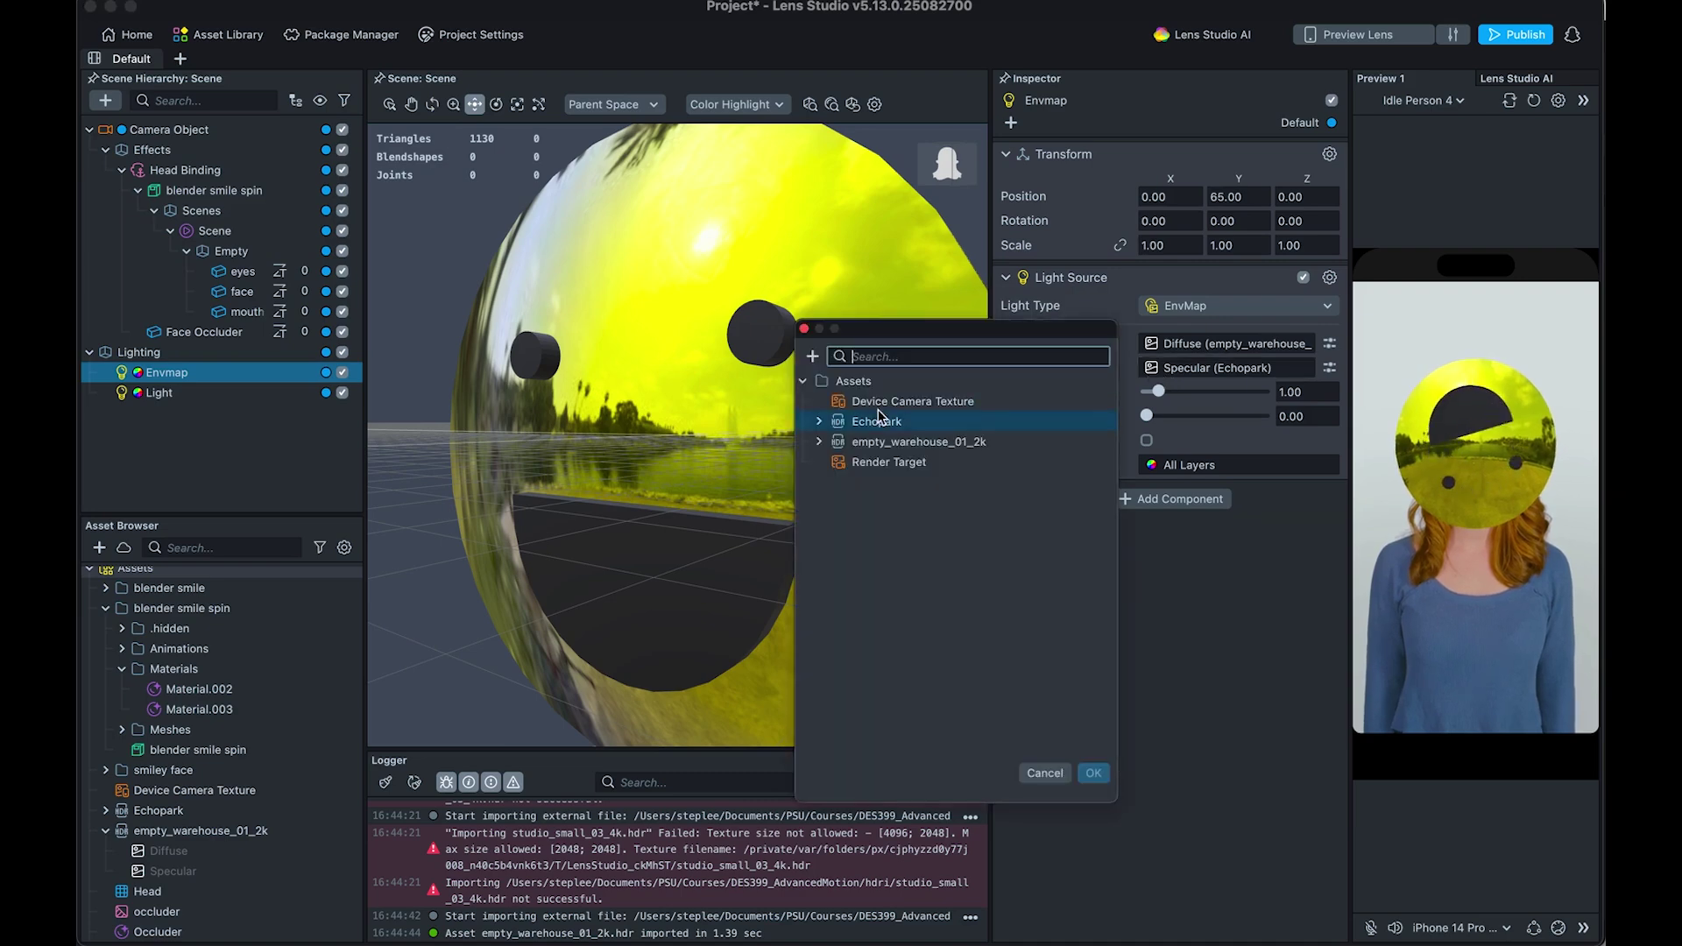
click(819, 443)
double_click(885, 482)
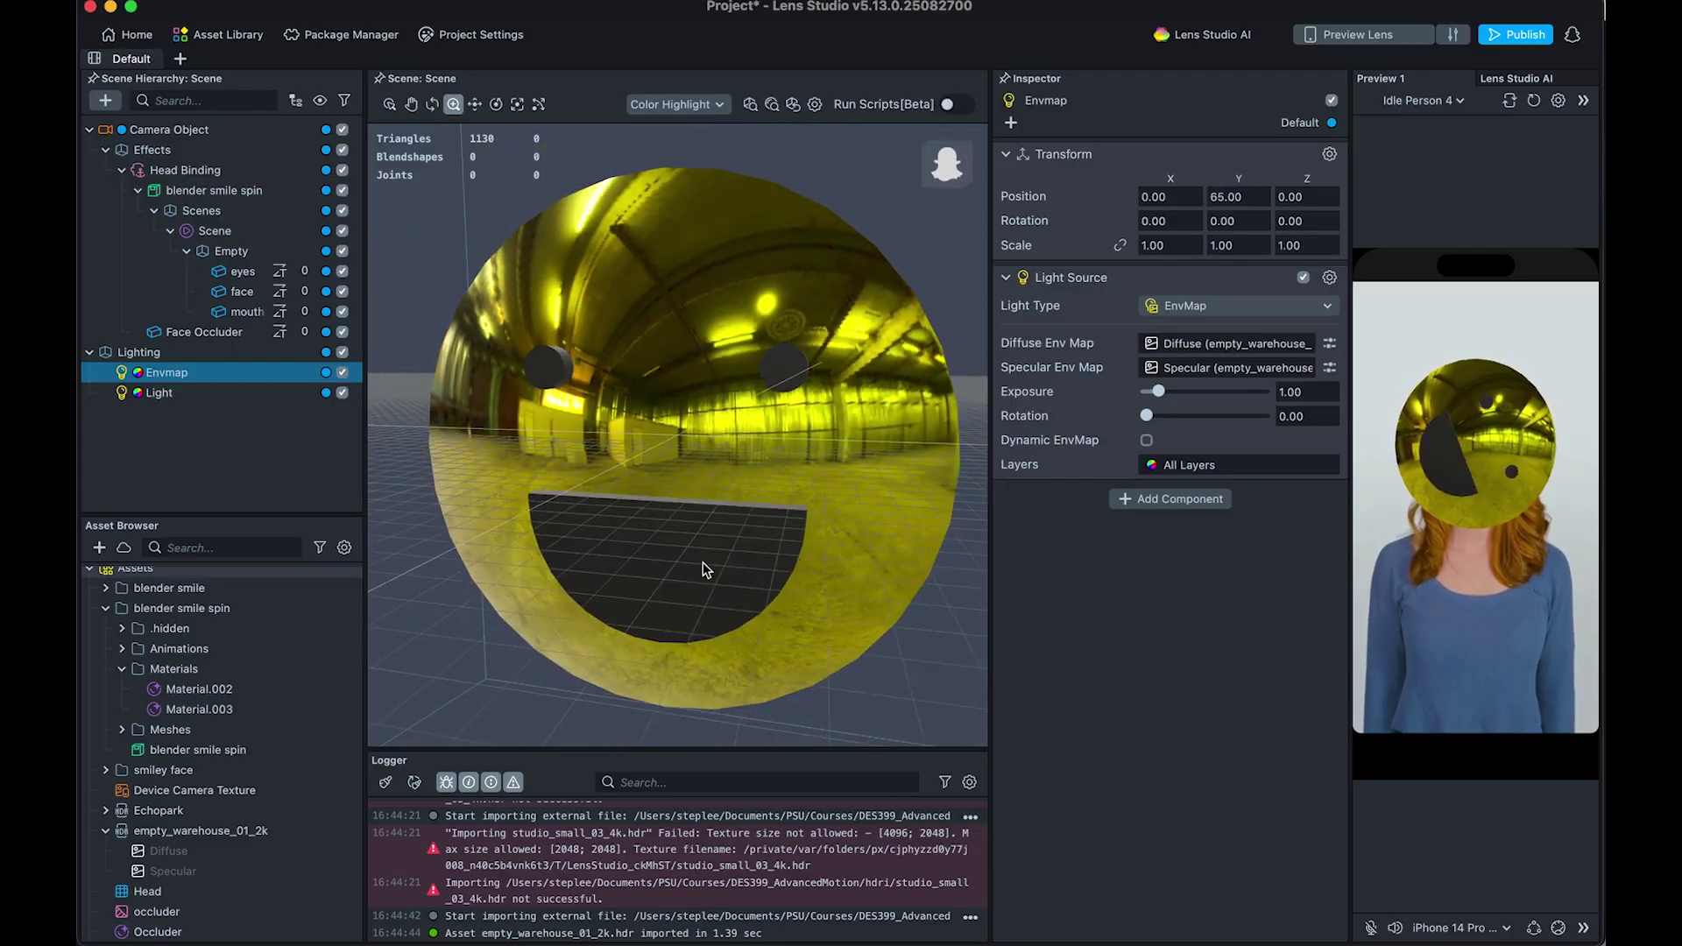
key(e)
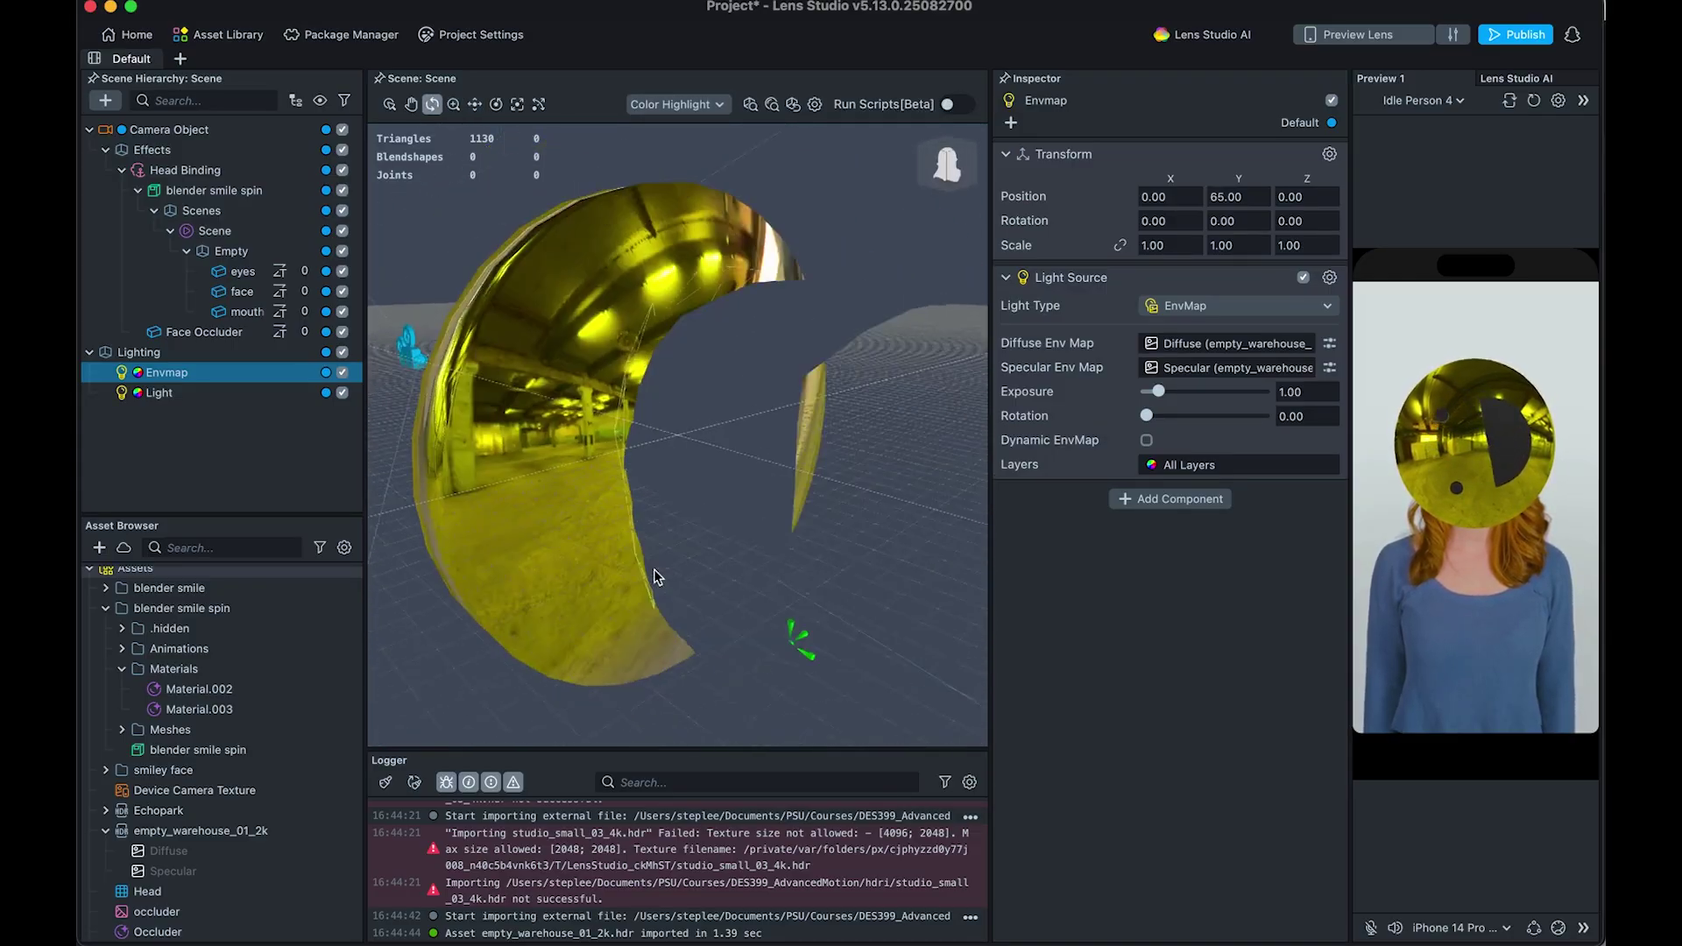
key(w)
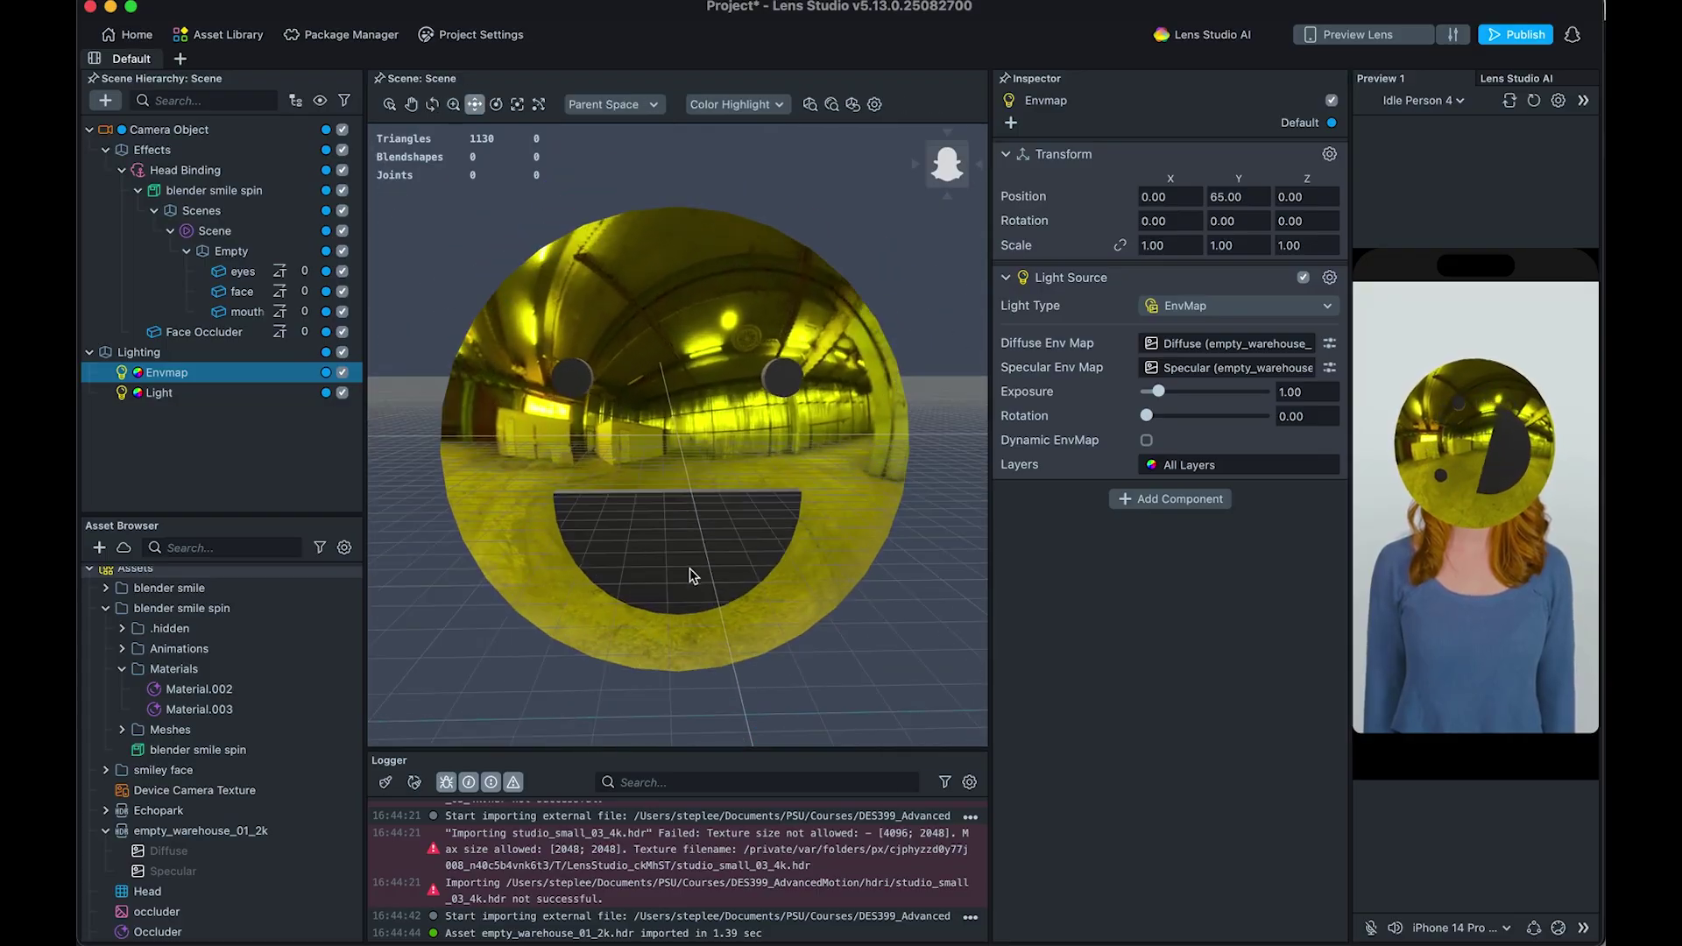
Step: Set the mouth's Material.003 in blender smile spin to Metallic 1.00 and Roughness 0.00
click(621, 549)
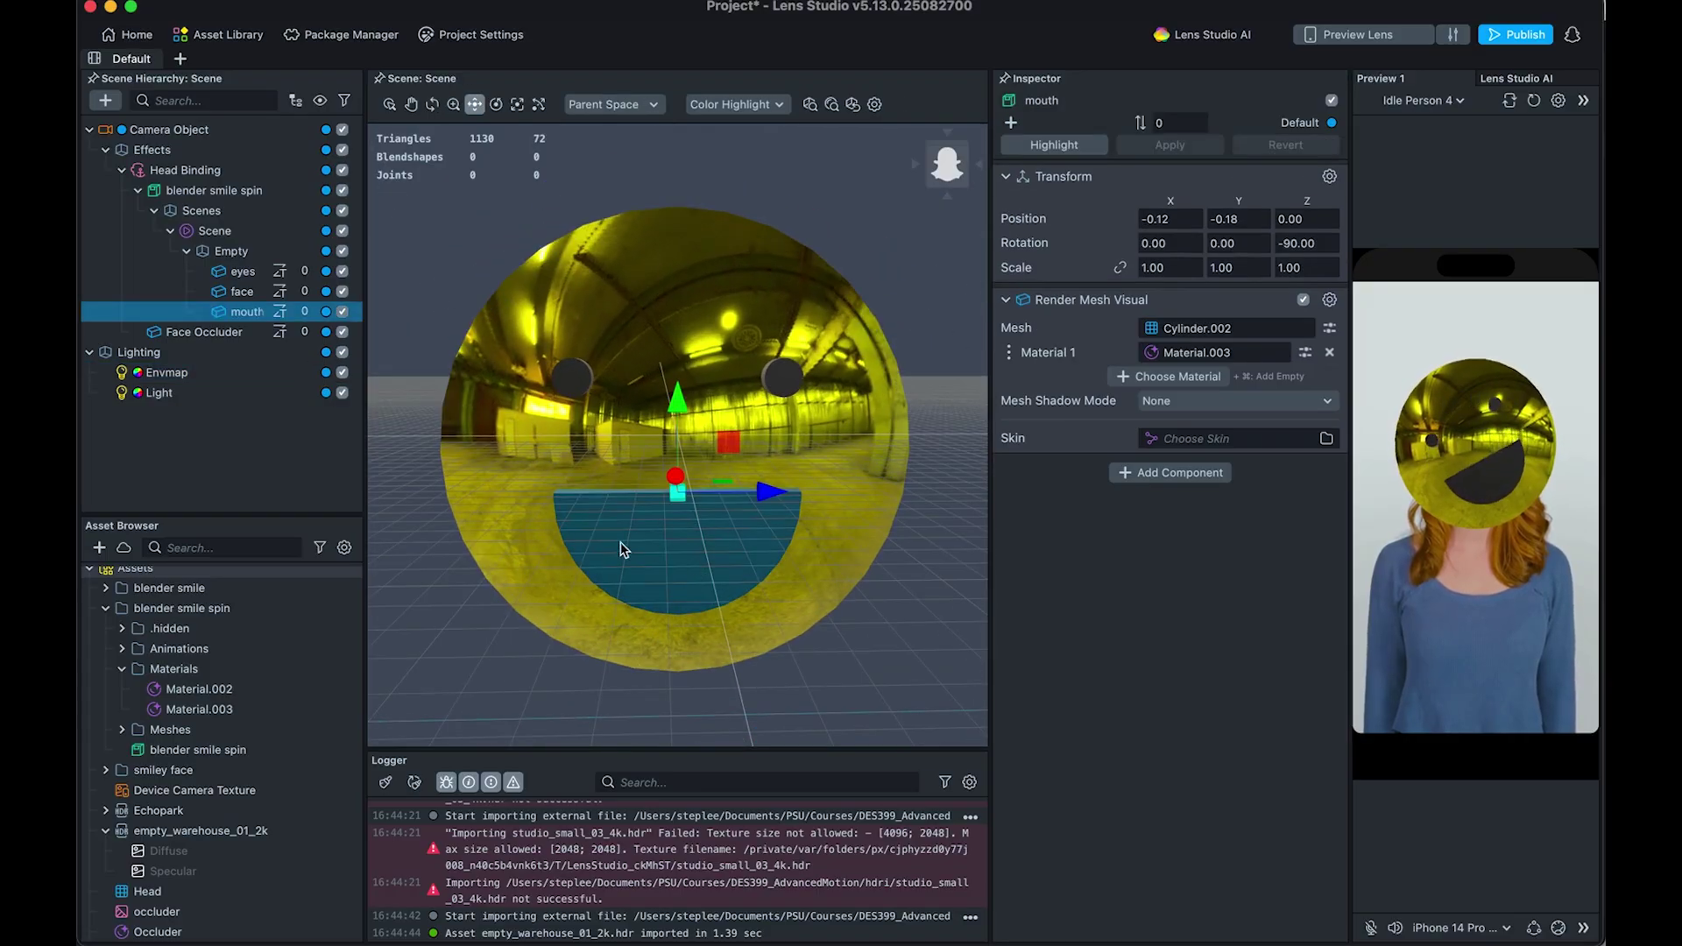
click(202, 711)
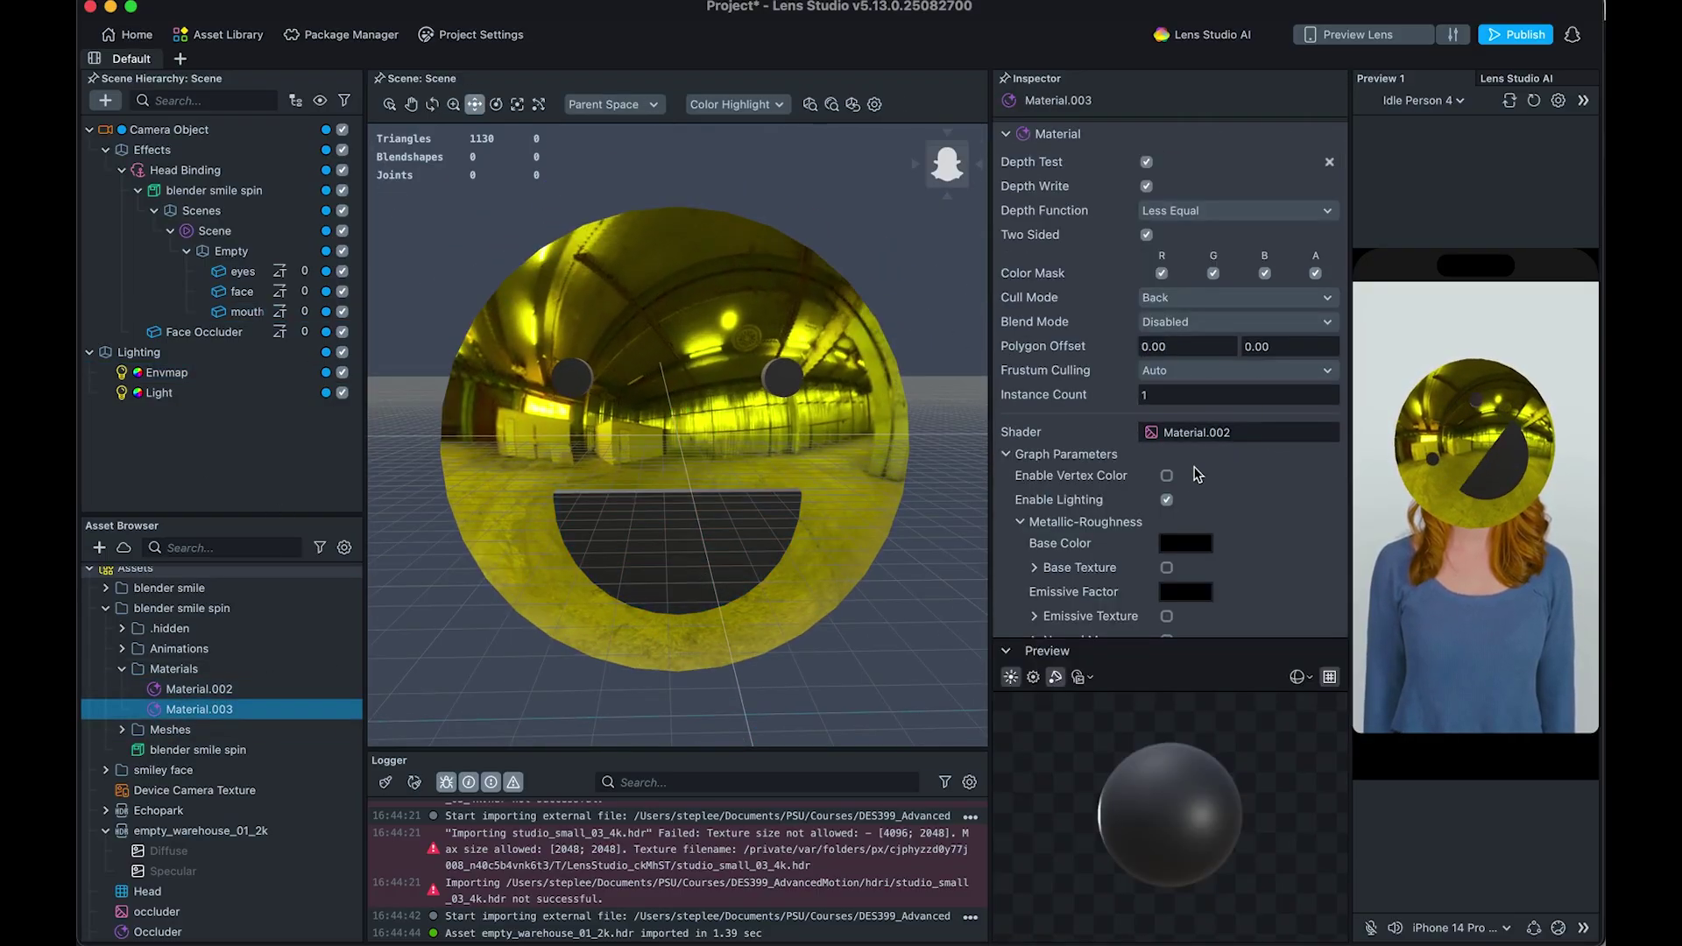
scroll(1156, 561, down, 2)
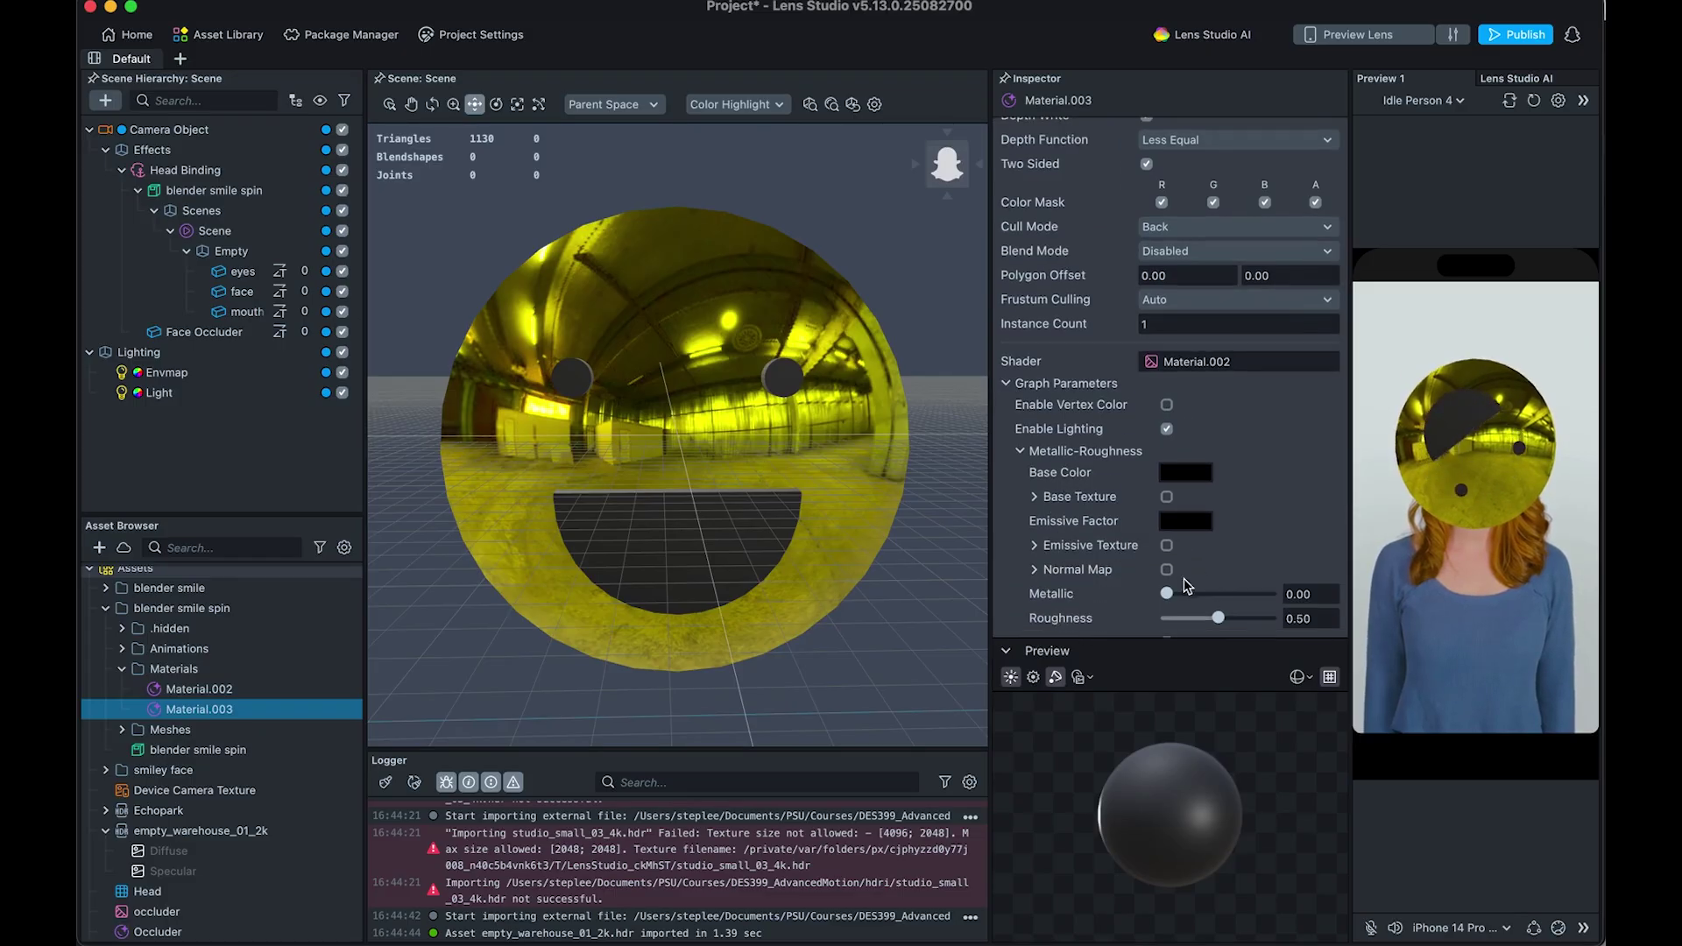
mouse_move(1174, 597)
mouse_down()
mouse_move(1274, 604)
mouse_move(1148, 617)
mouse_up()
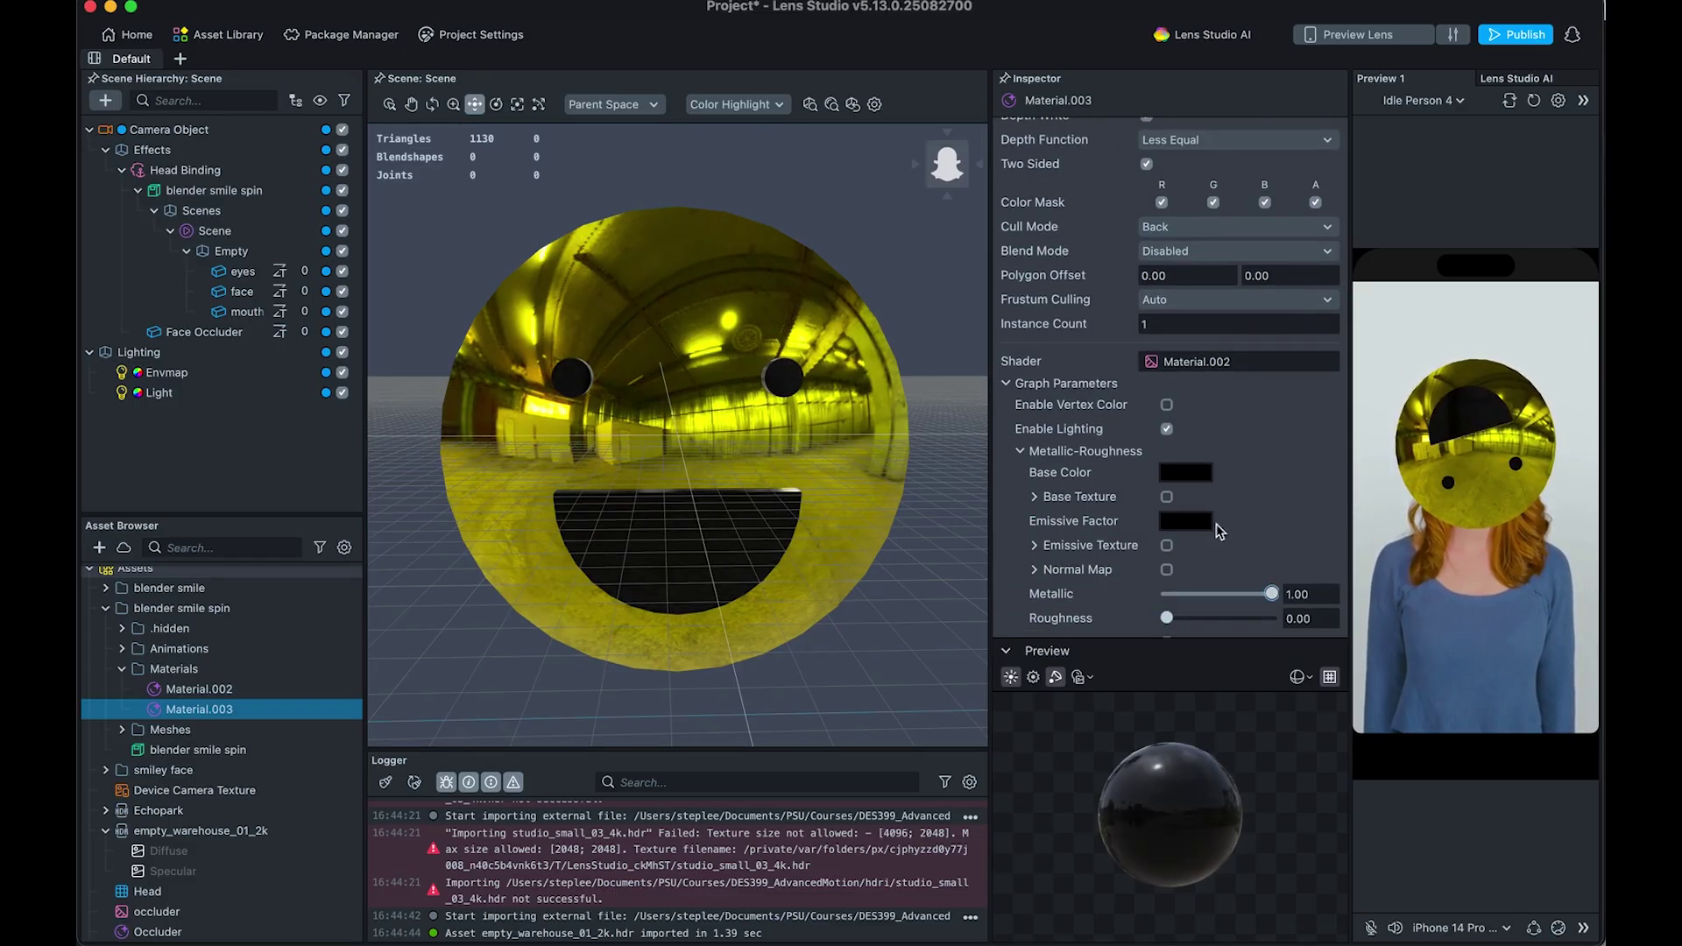
Step: Lighten Material.003's base color from black to dark gray and inspect the mouth and eye reflections from several angles
click(1191, 478)
mouse_move(905, 350)
mouse_down()
mouse_move(845, 349)
mouse_move(887, 349)
mouse_up()
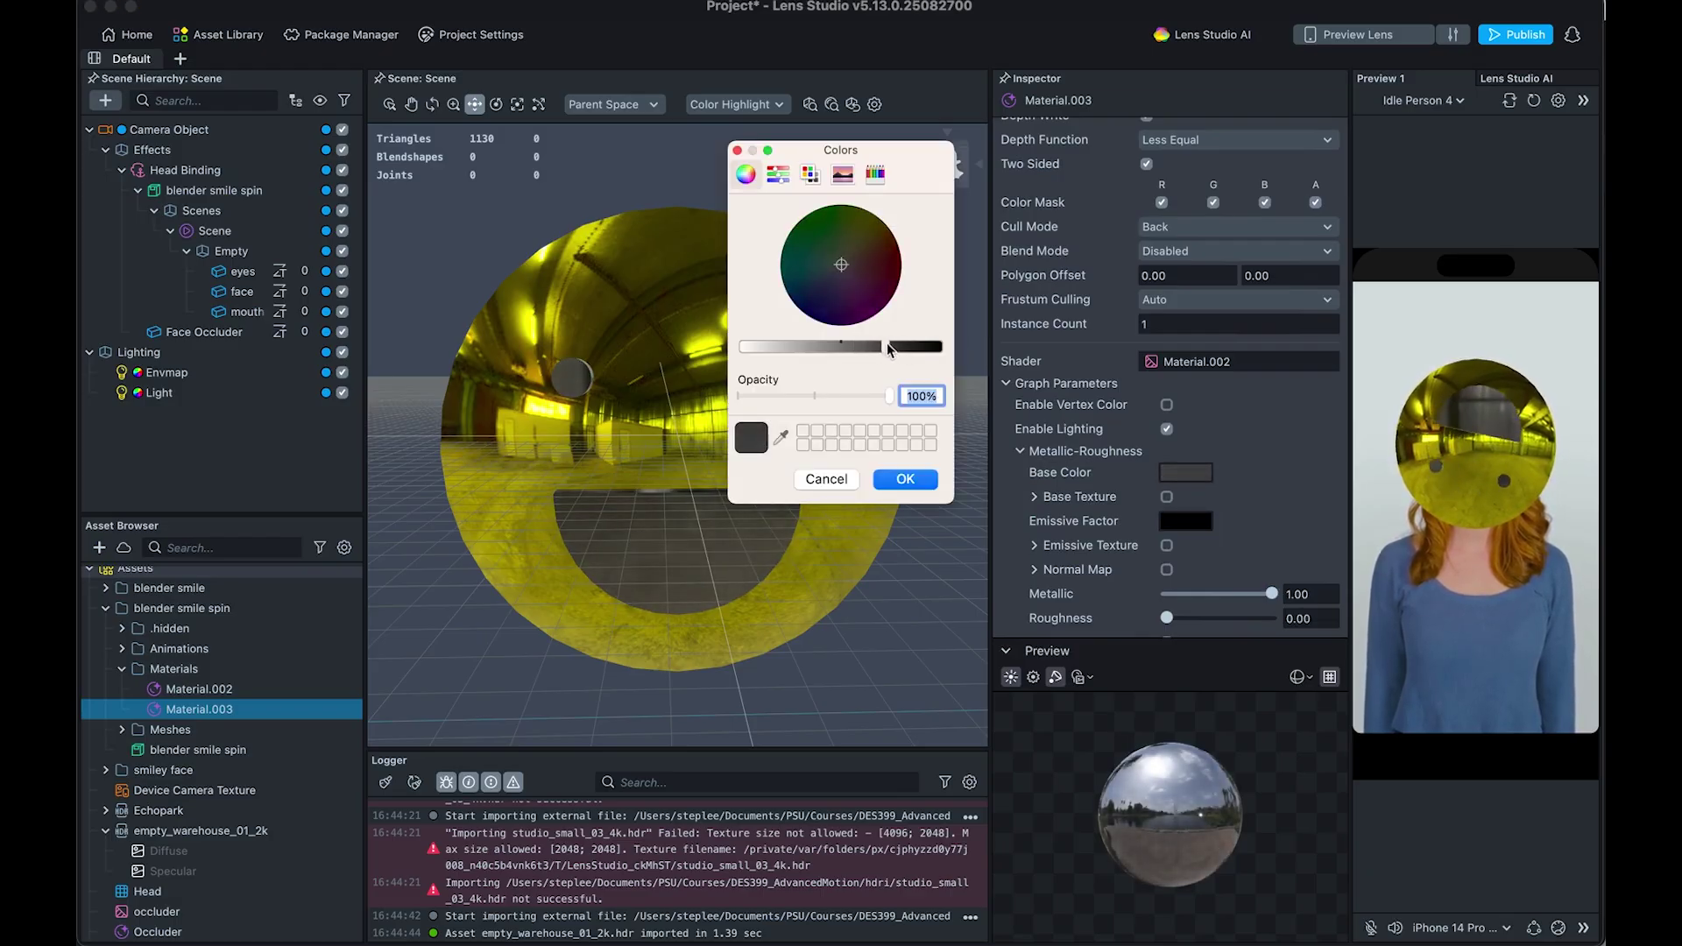
click(905, 479)
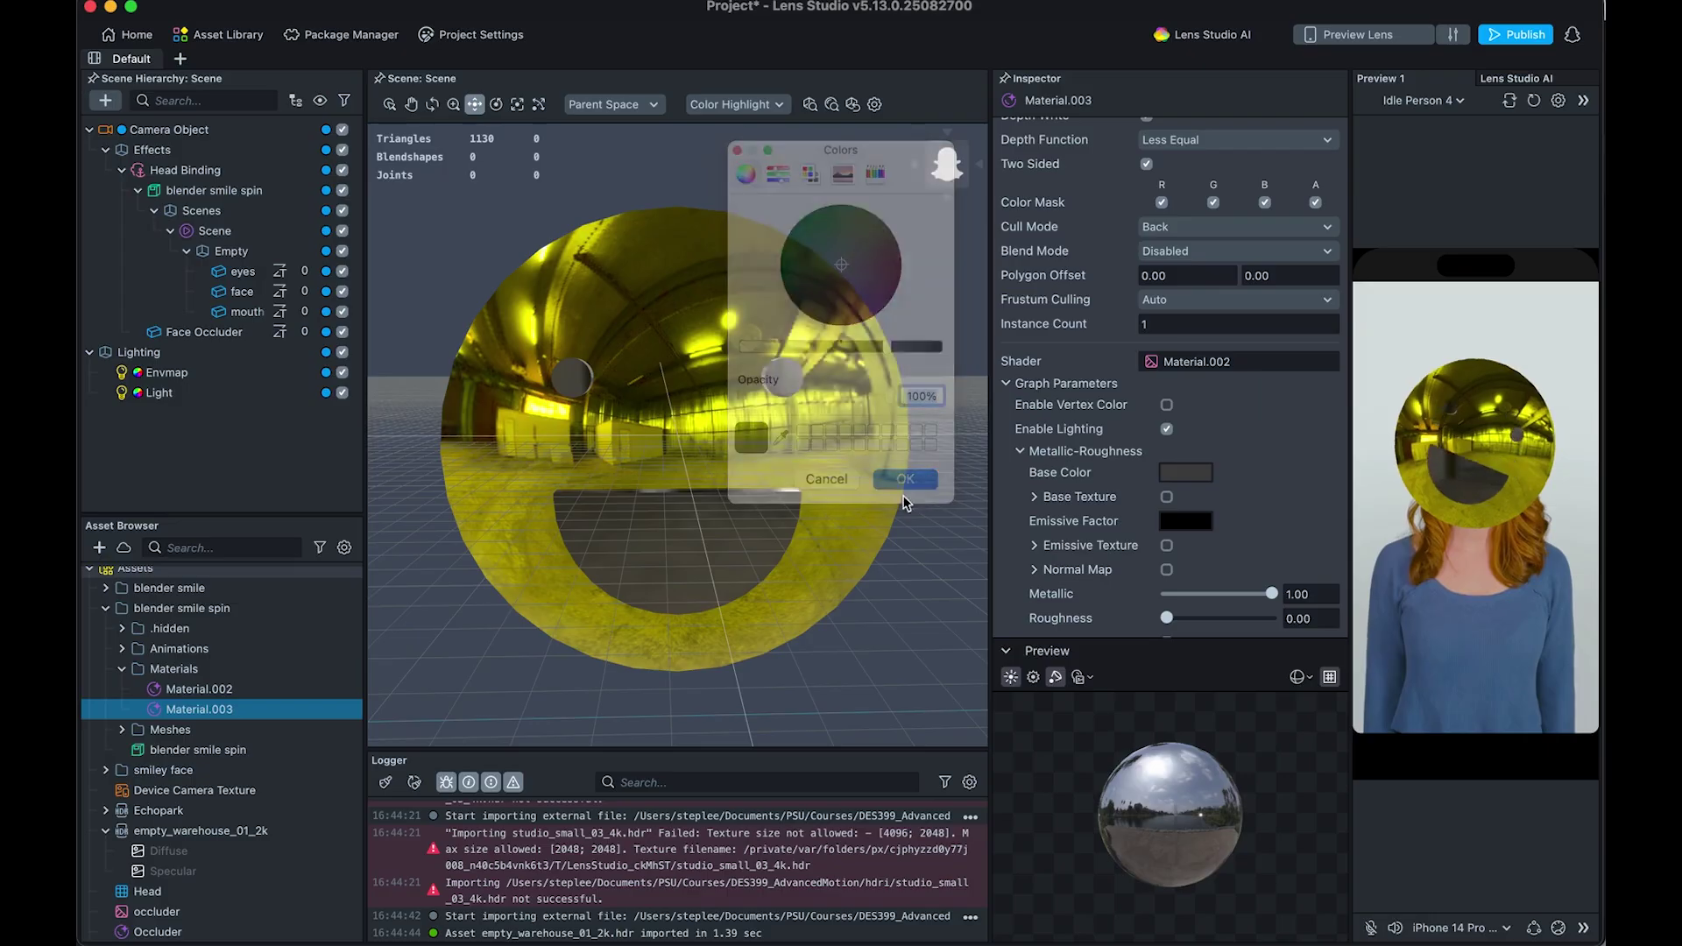
scroll(635, 549, up, 5)
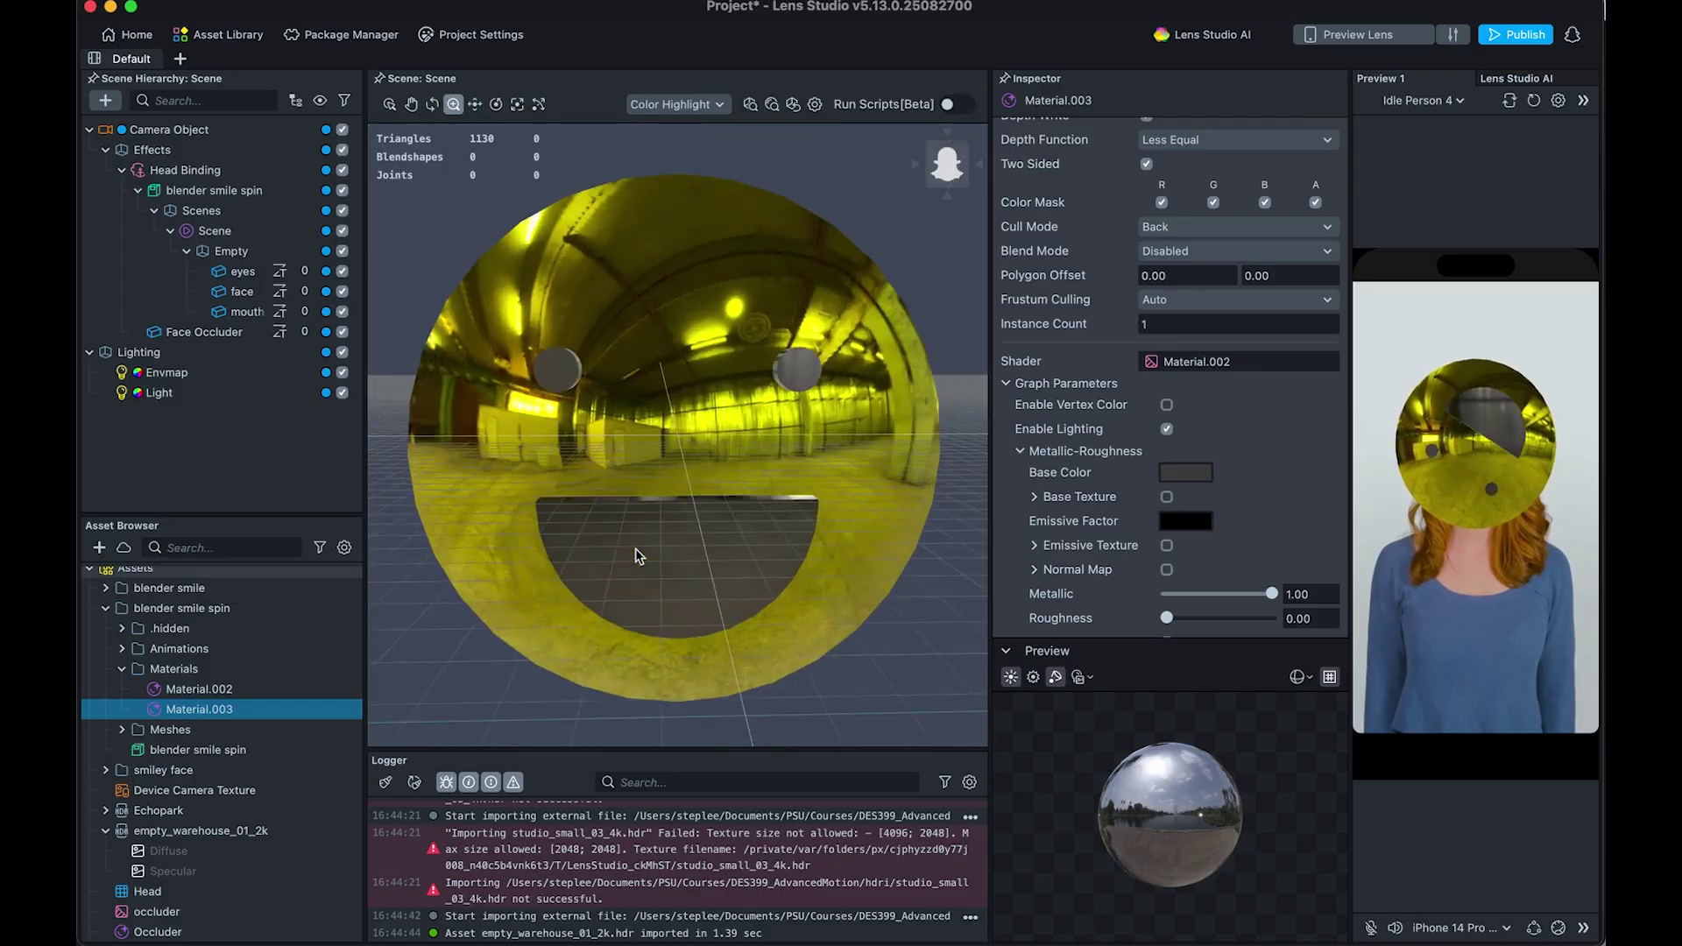
mouse_move(637, 555)
mouse_down()
mouse_move(563, 376)
mouse_move(723, 496)
mouse_move(563, 551)
mouse_move(605, 554)
mouse_up()
scroll(602, 551, down, 5)
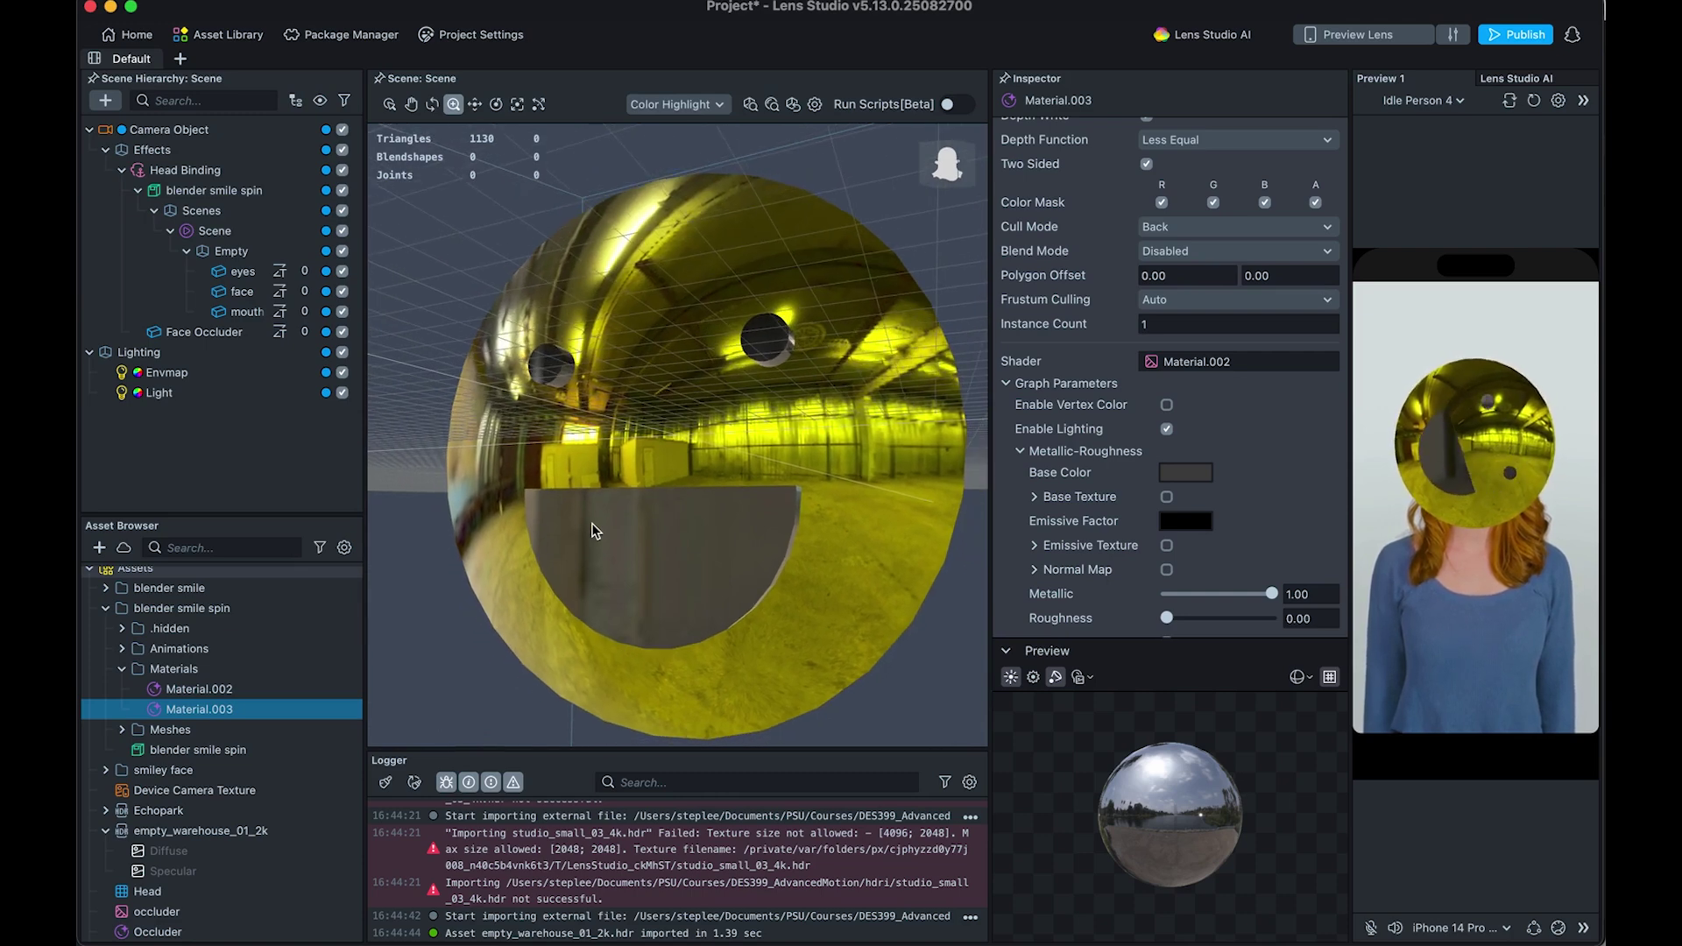
drag(593, 530, 599, 514)
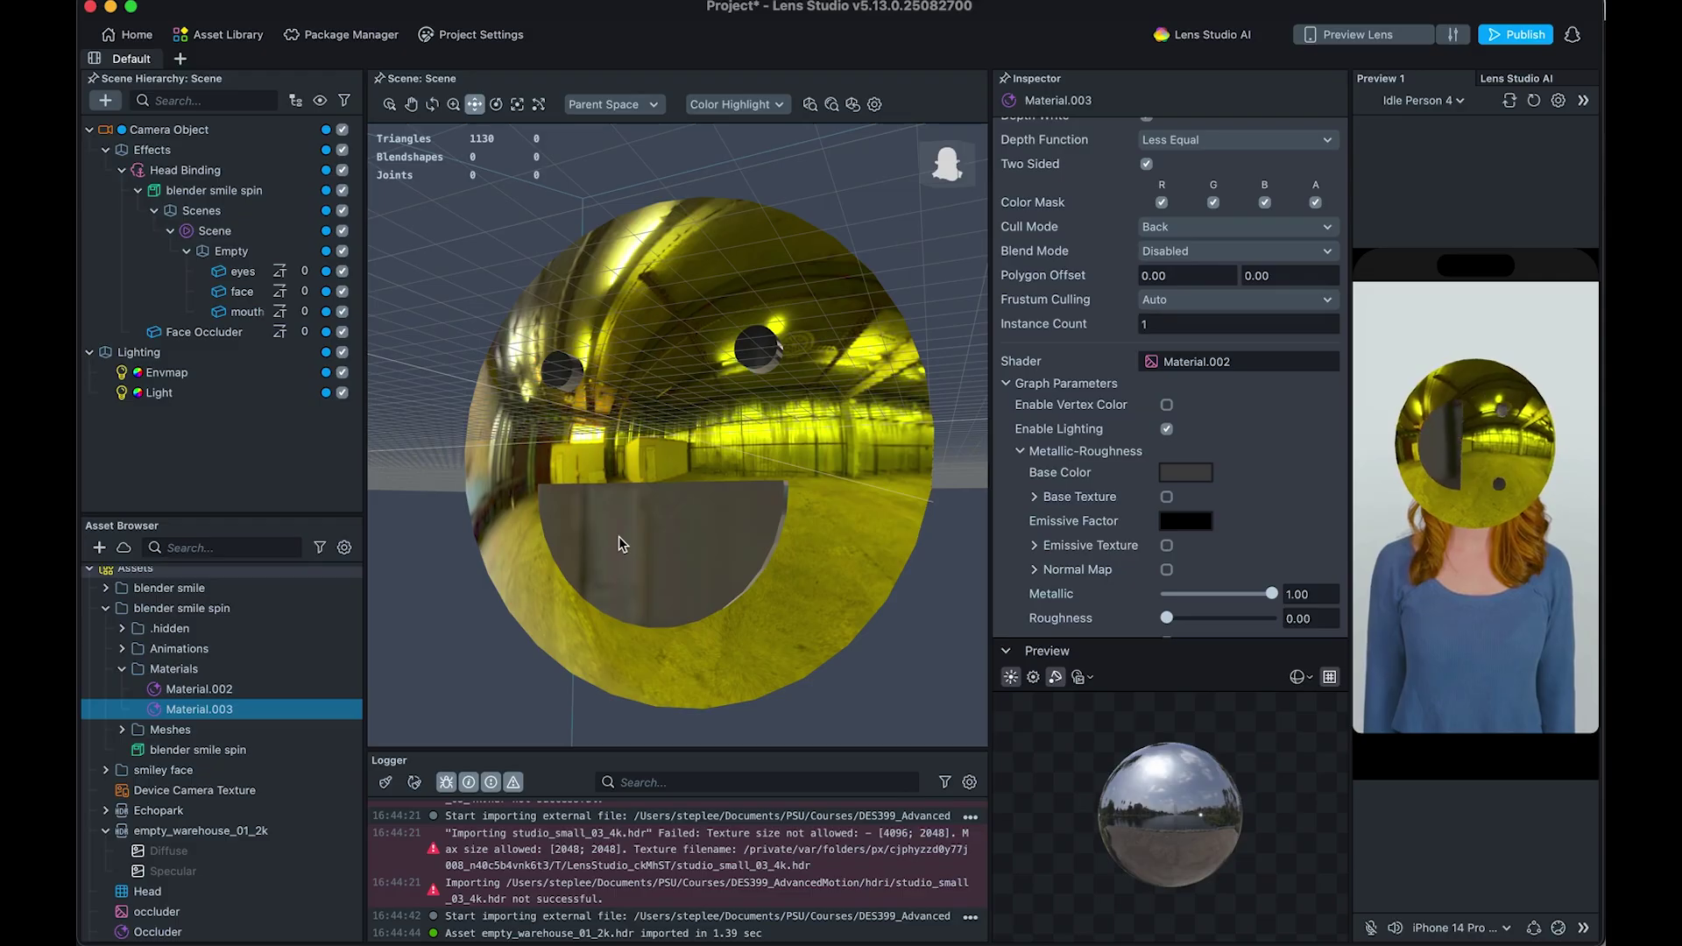
drag(615, 512, 658, 537)
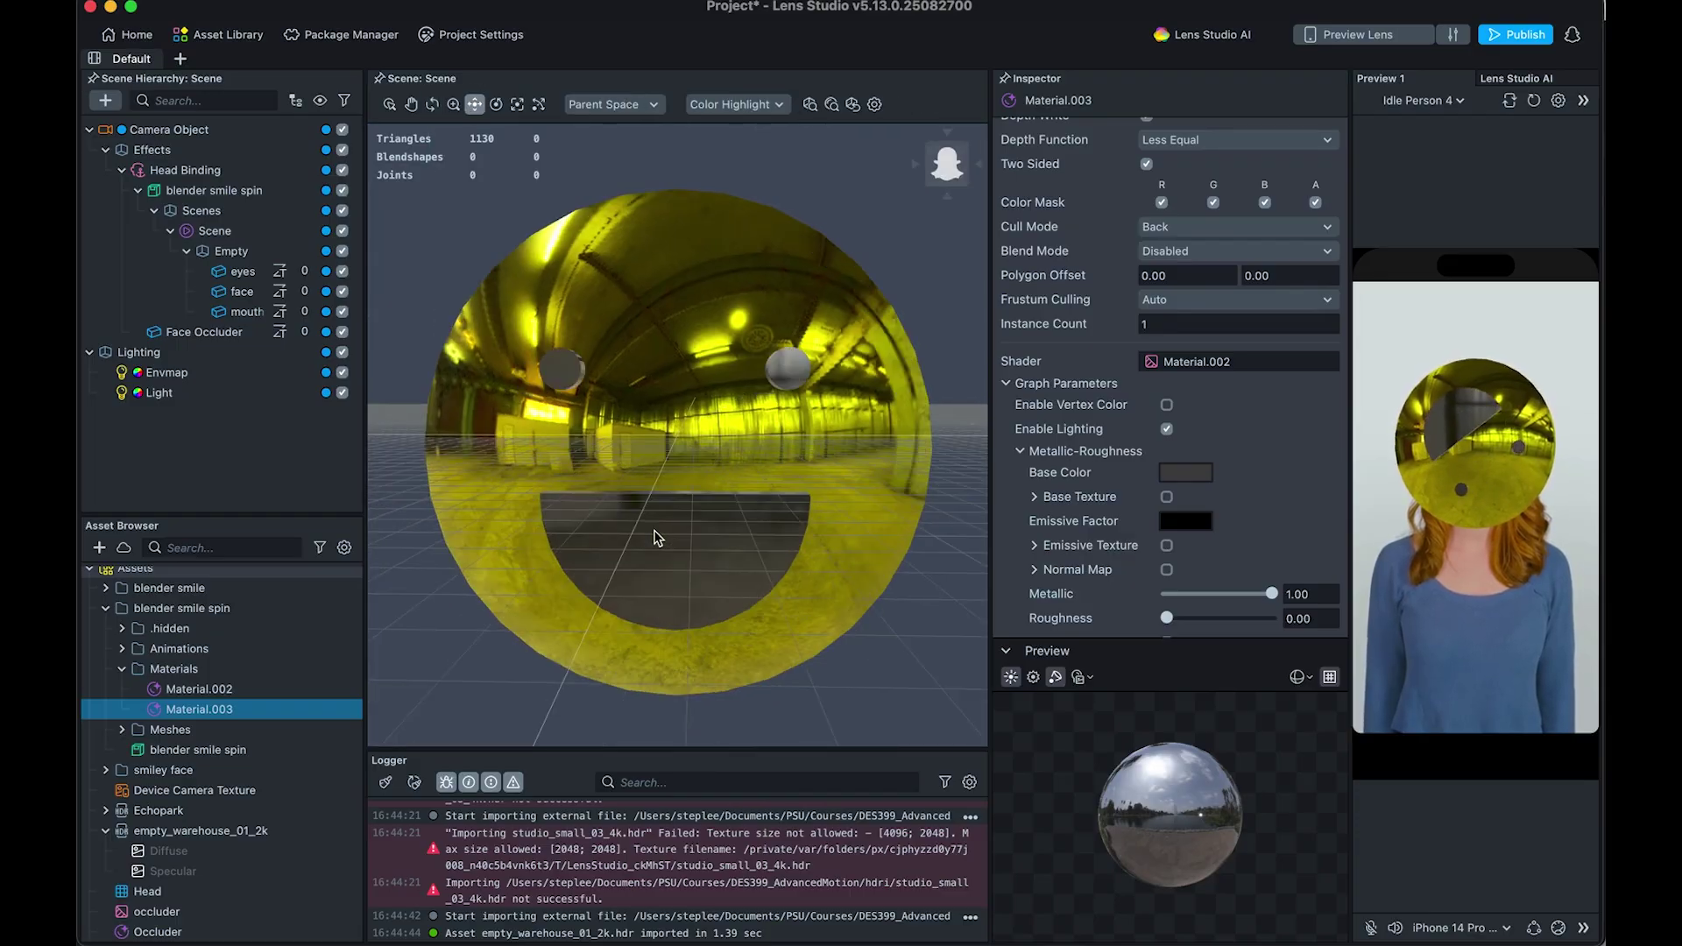
drag(675, 503, 613, 470)
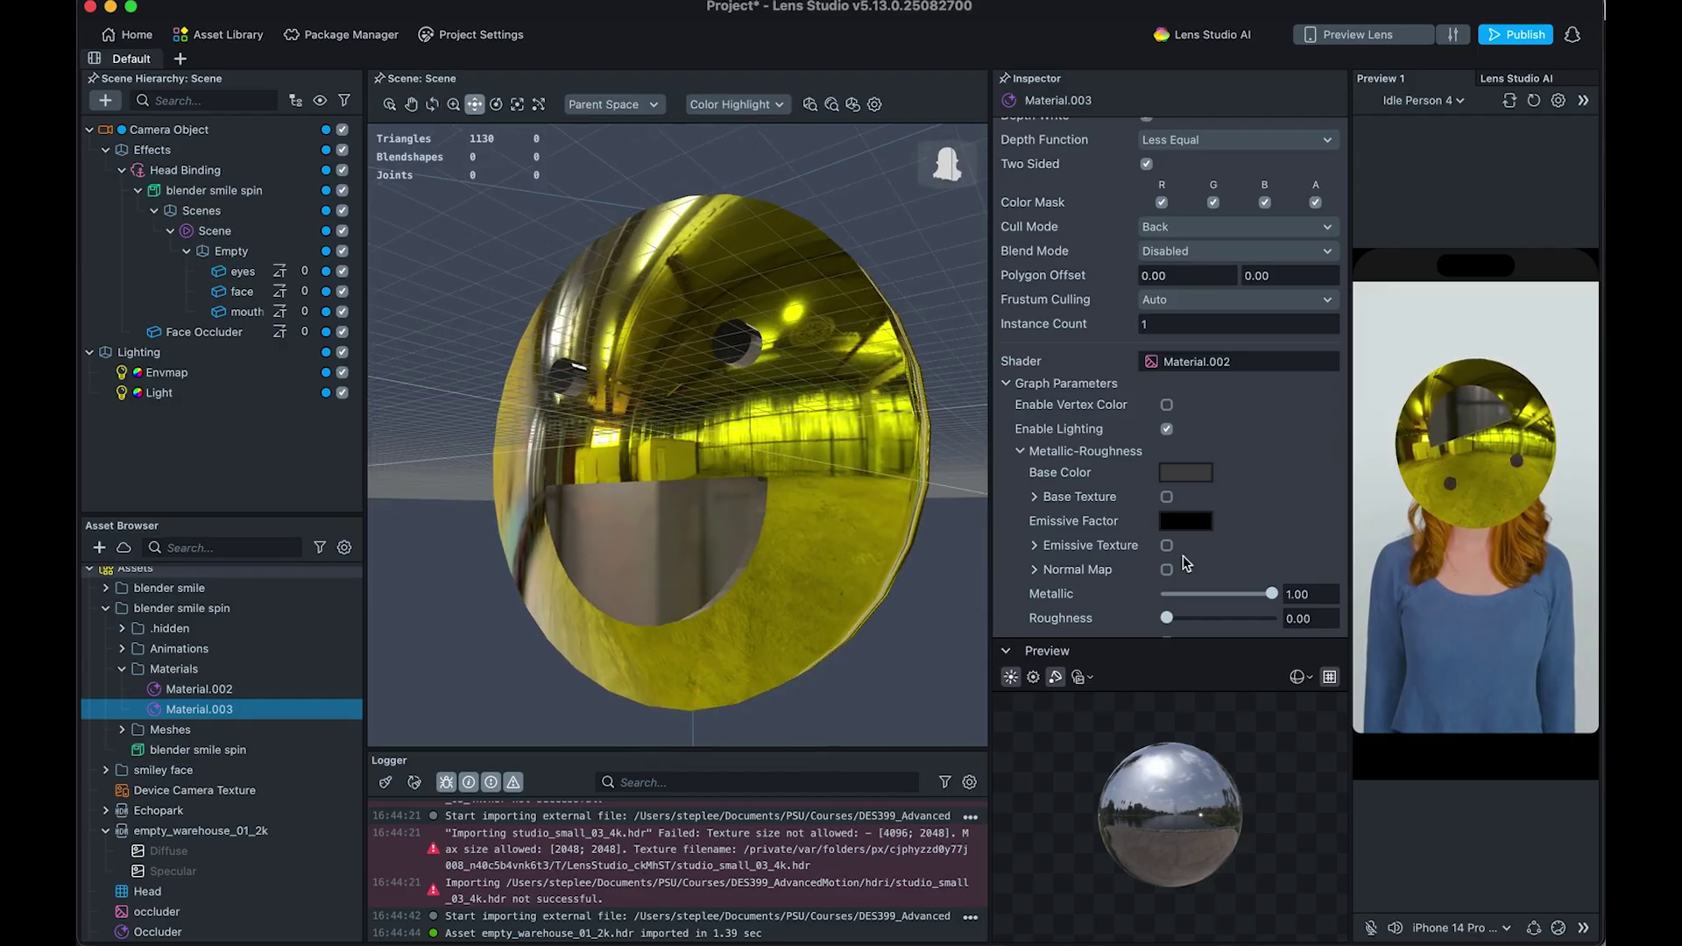
Step: Import the 3D model Kitty by Snap Inc. from the Asset Library's 3D category into the project
drag(578, 727, 589, 439)
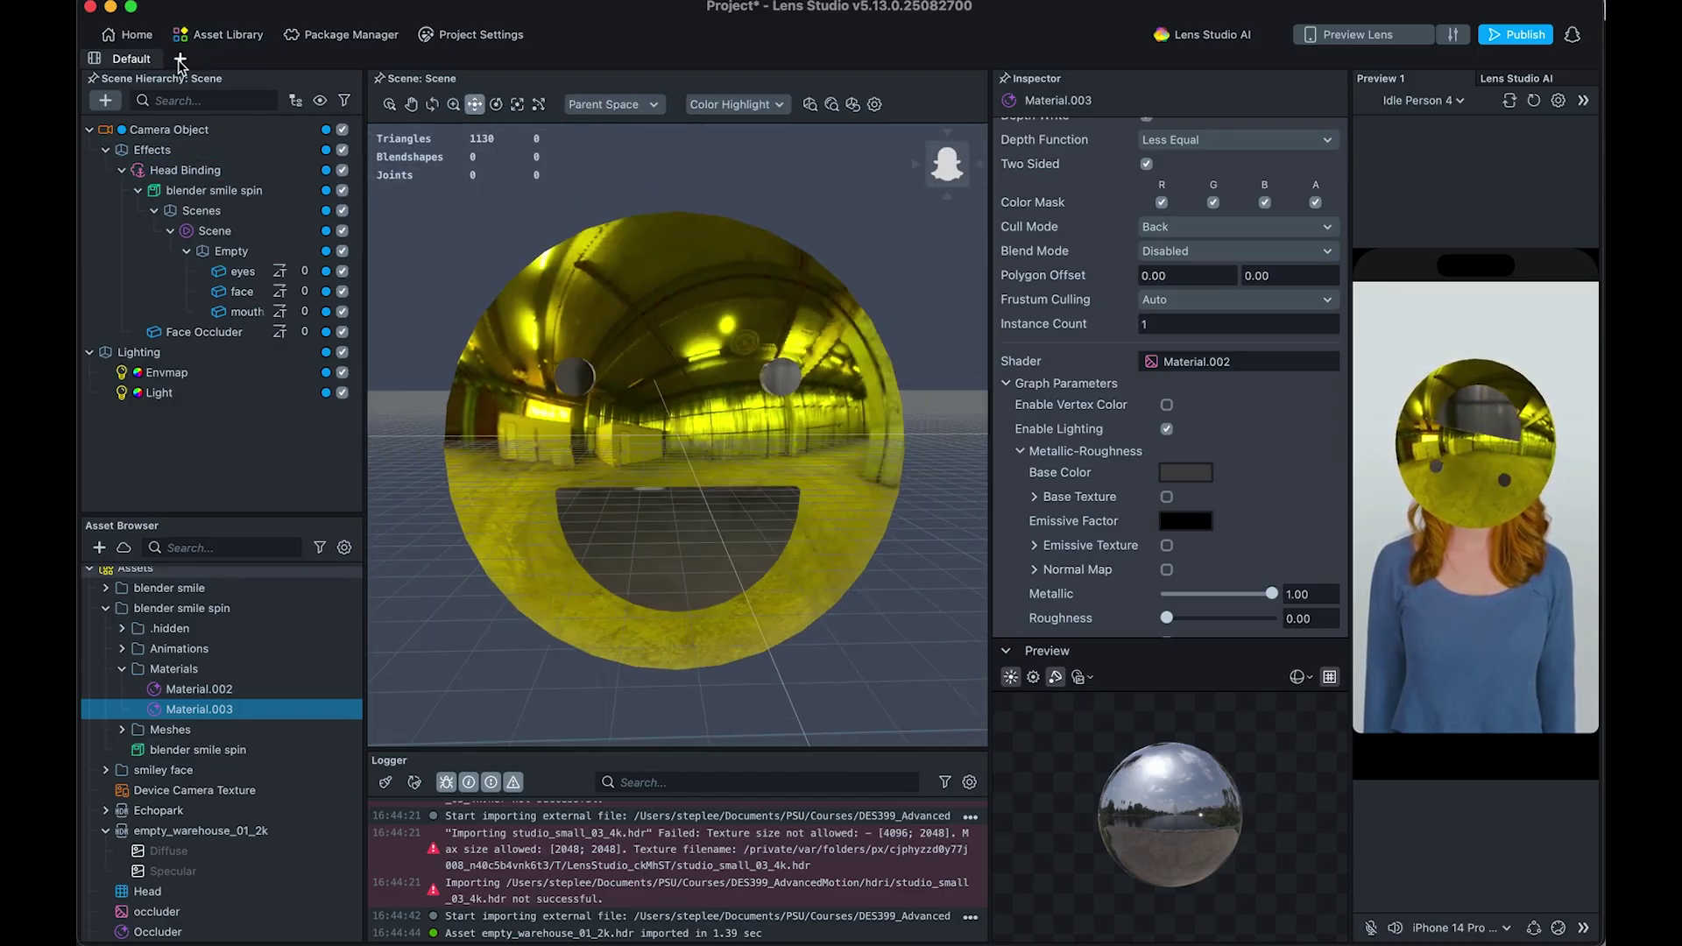
click(201, 37)
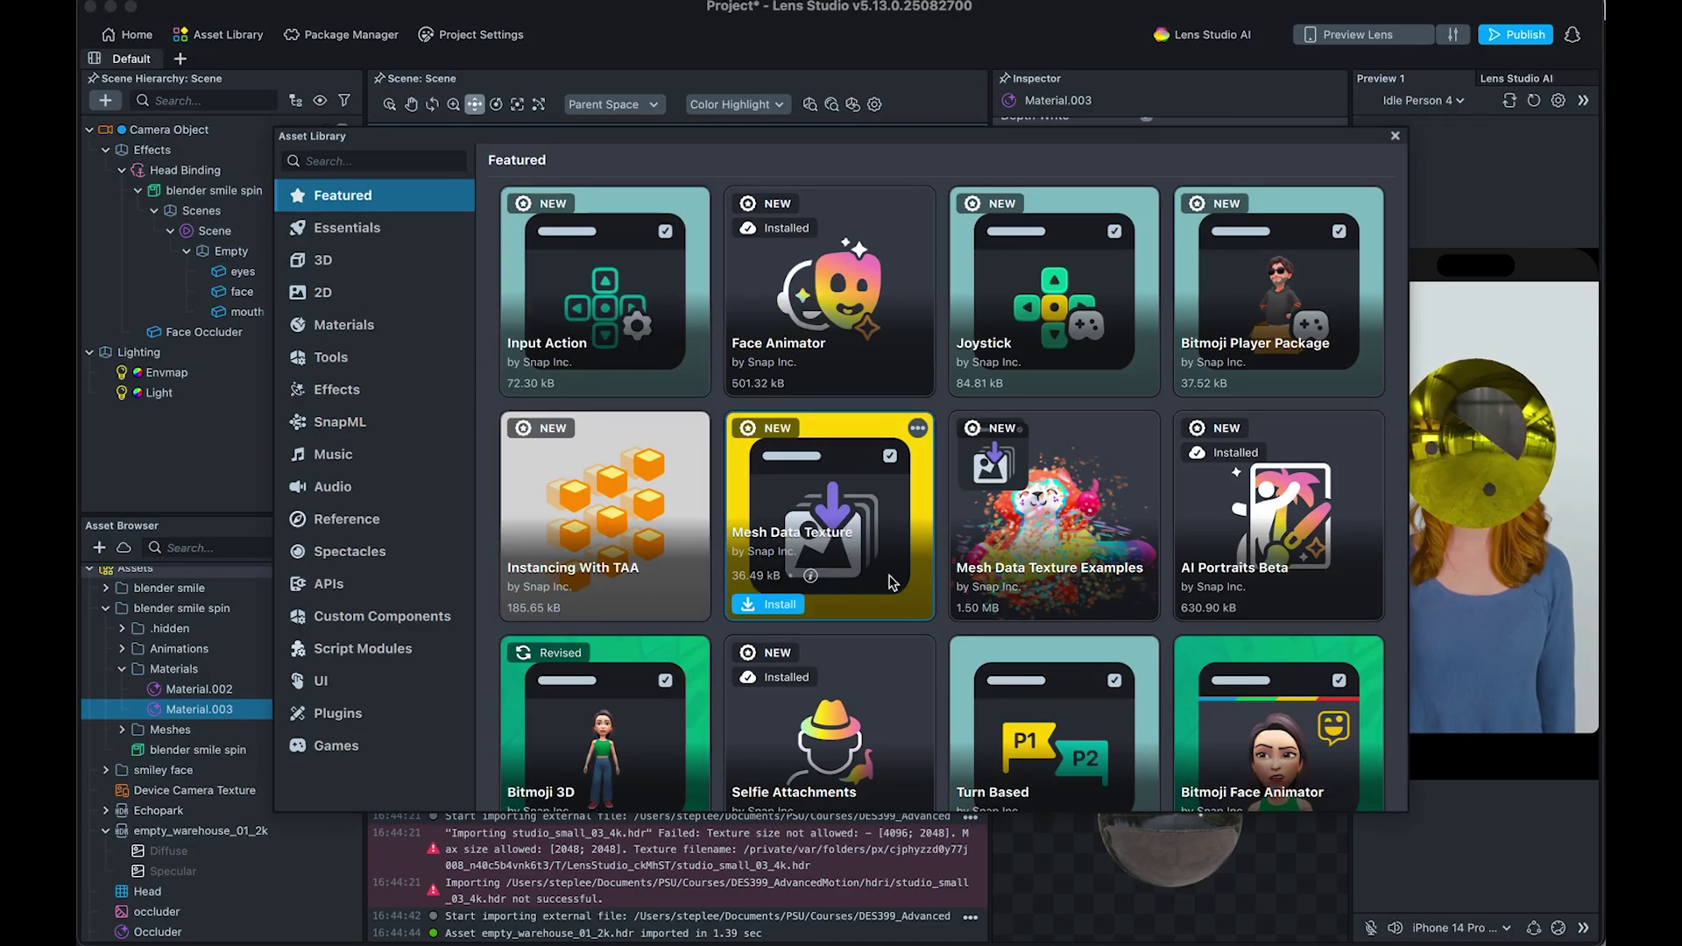
click(357, 263)
scroll(1051, 570, down, 5)
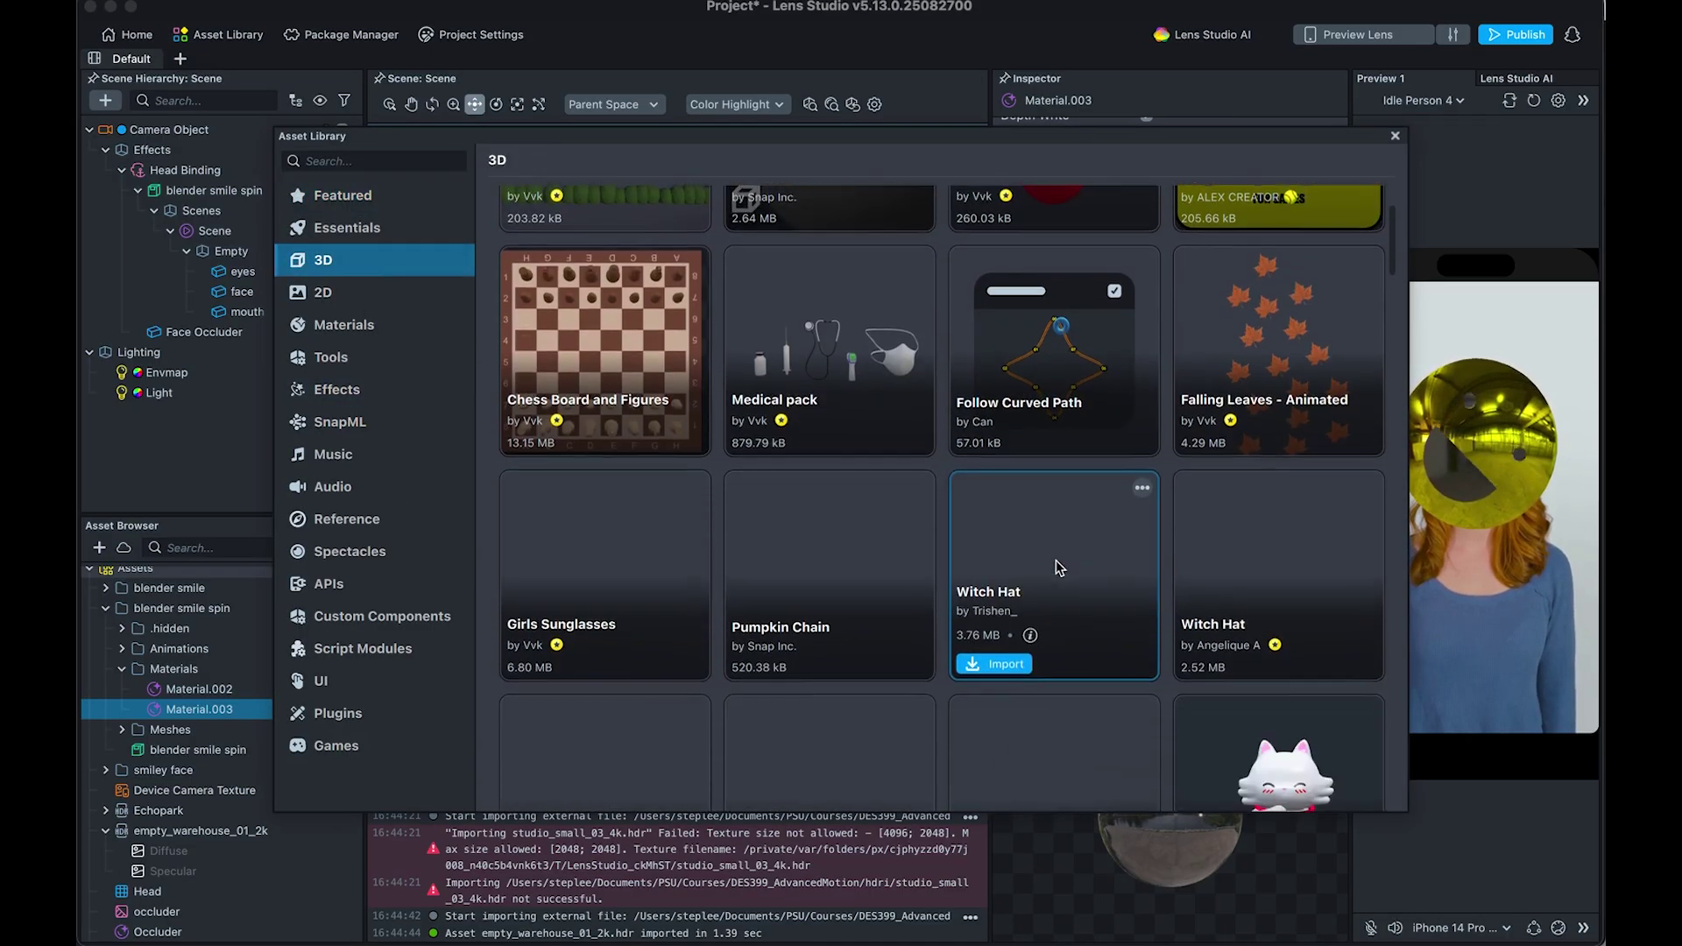
mouse_move(1256, 652)
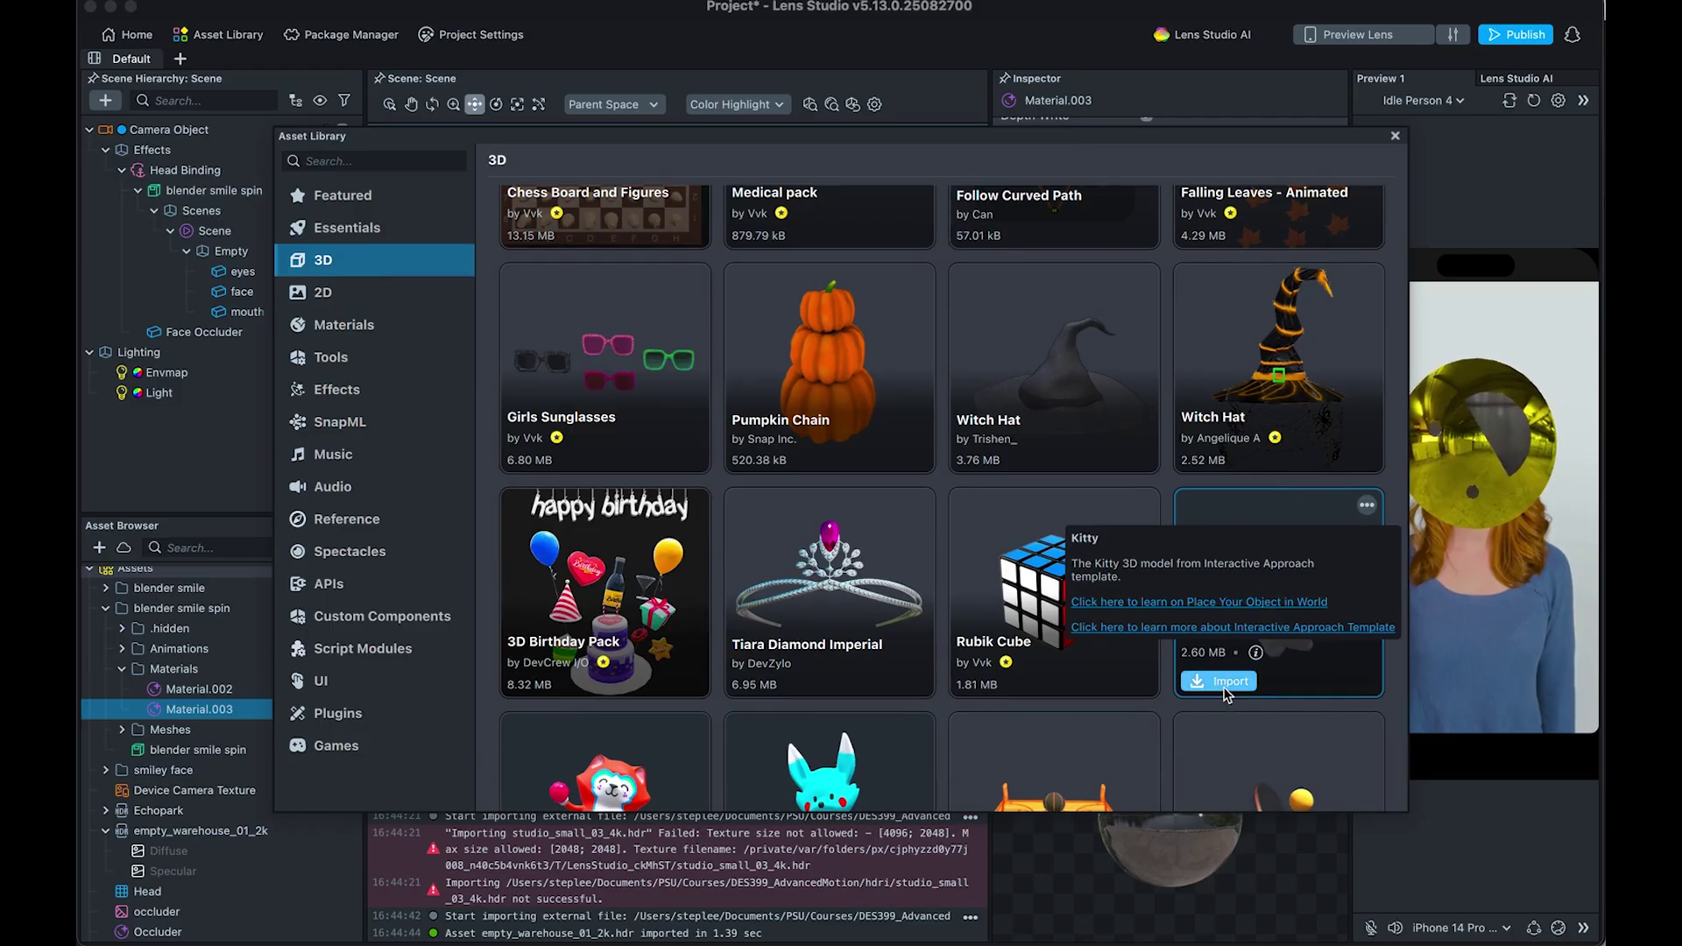
click(1219, 683)
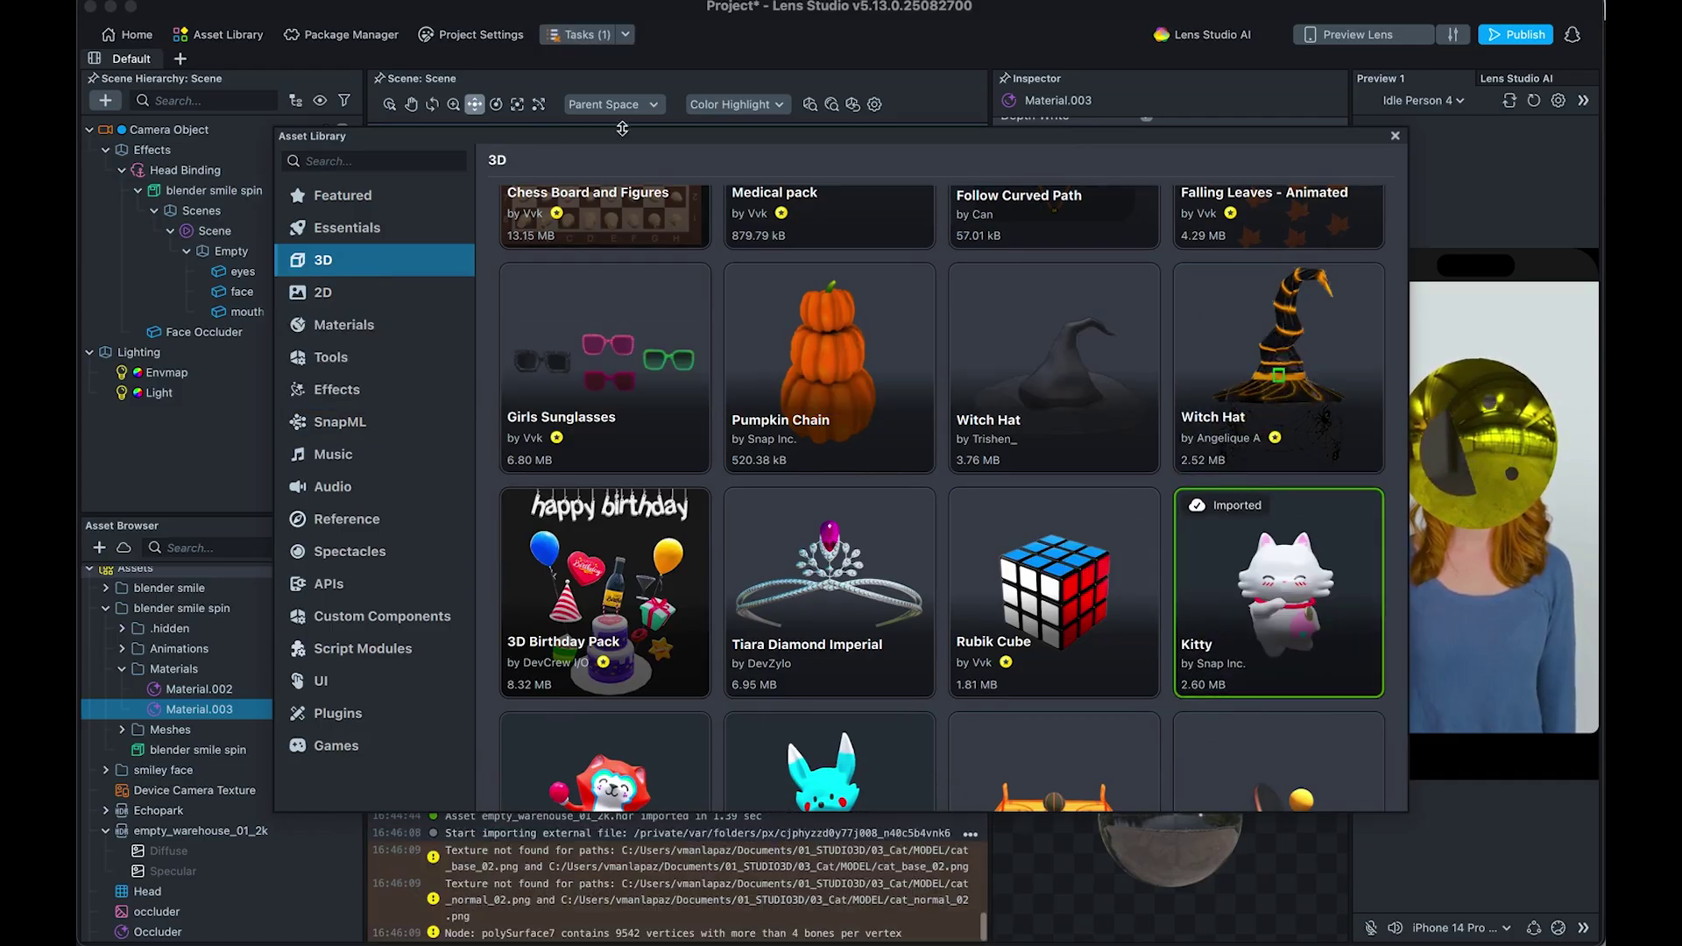
click(1399, 137)
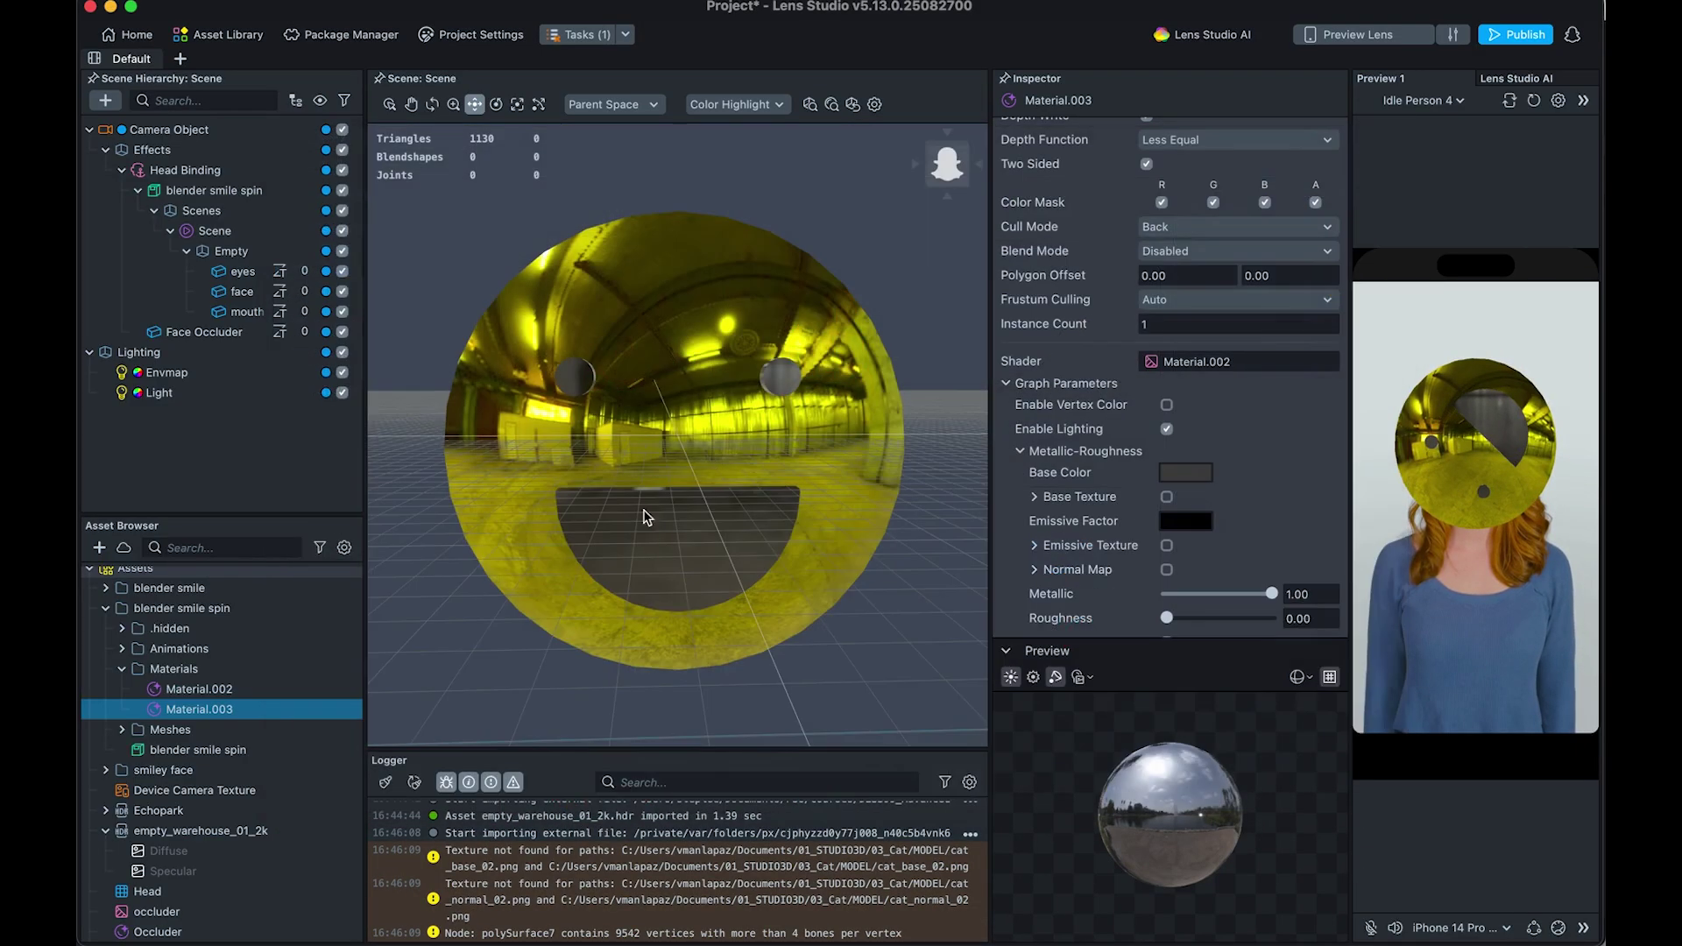
Step: Add the Kitty__ADD_TO_SCENE prefab from the Kitty.lspkg folder to the scene as a separate object outside Camera Object
click(662, 376)
scroll(646, 560, down, 3)
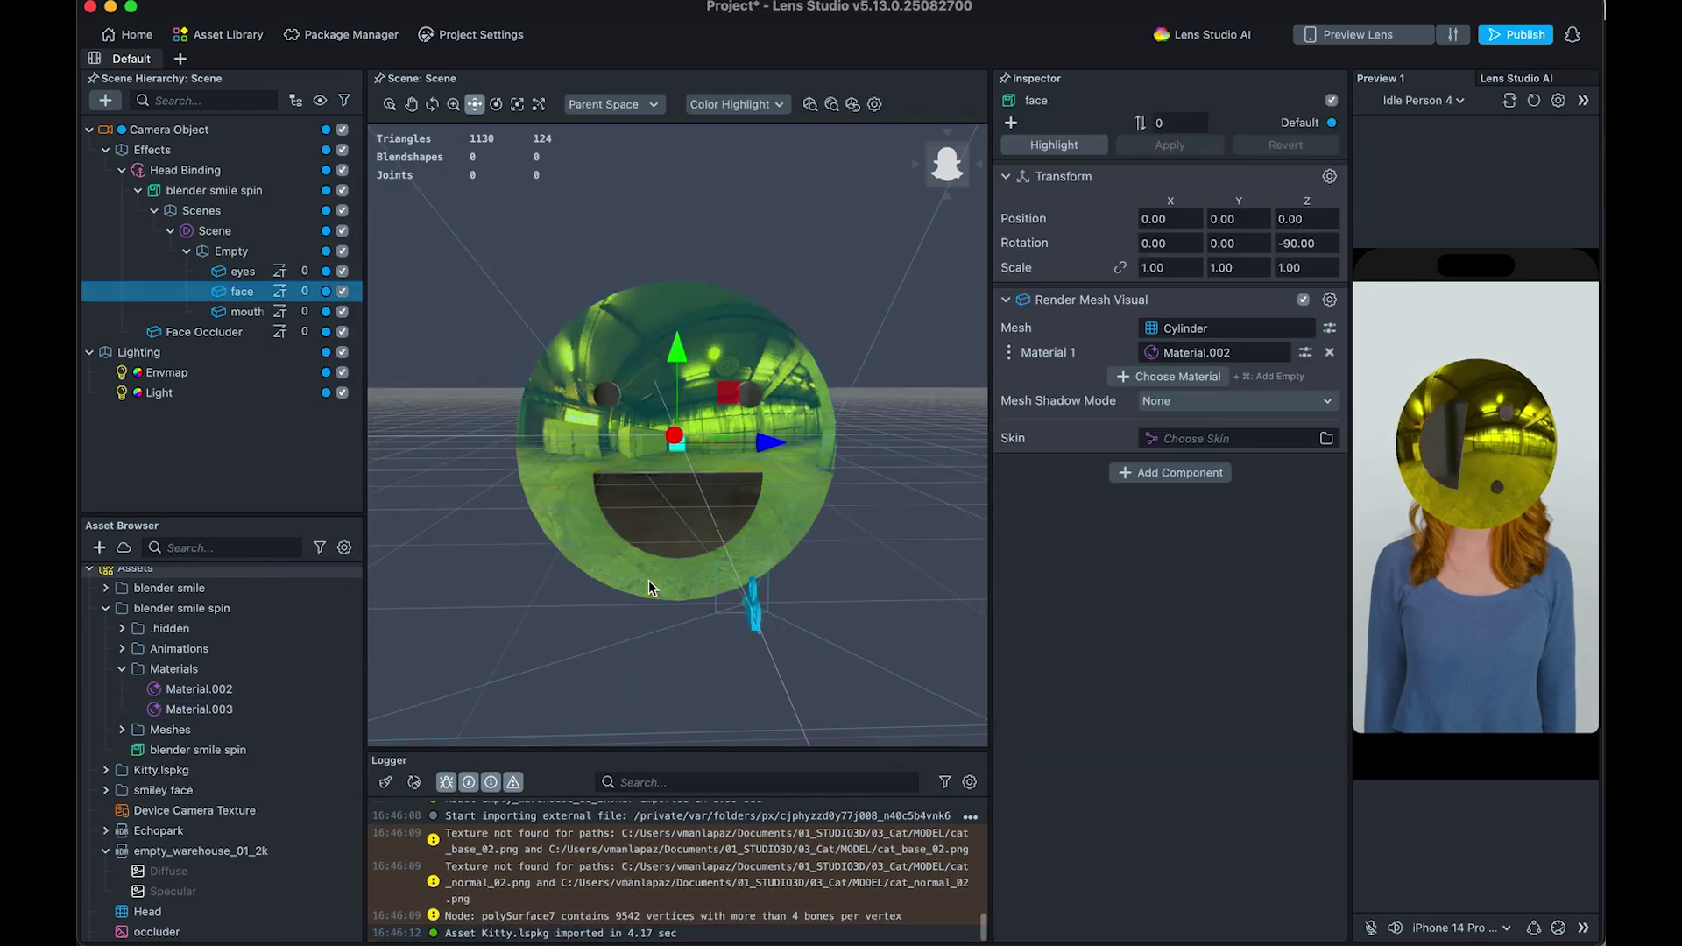
scroll(180, 741, down, 5)
click(112, 770)
click(104, 772)
click(163, 750)
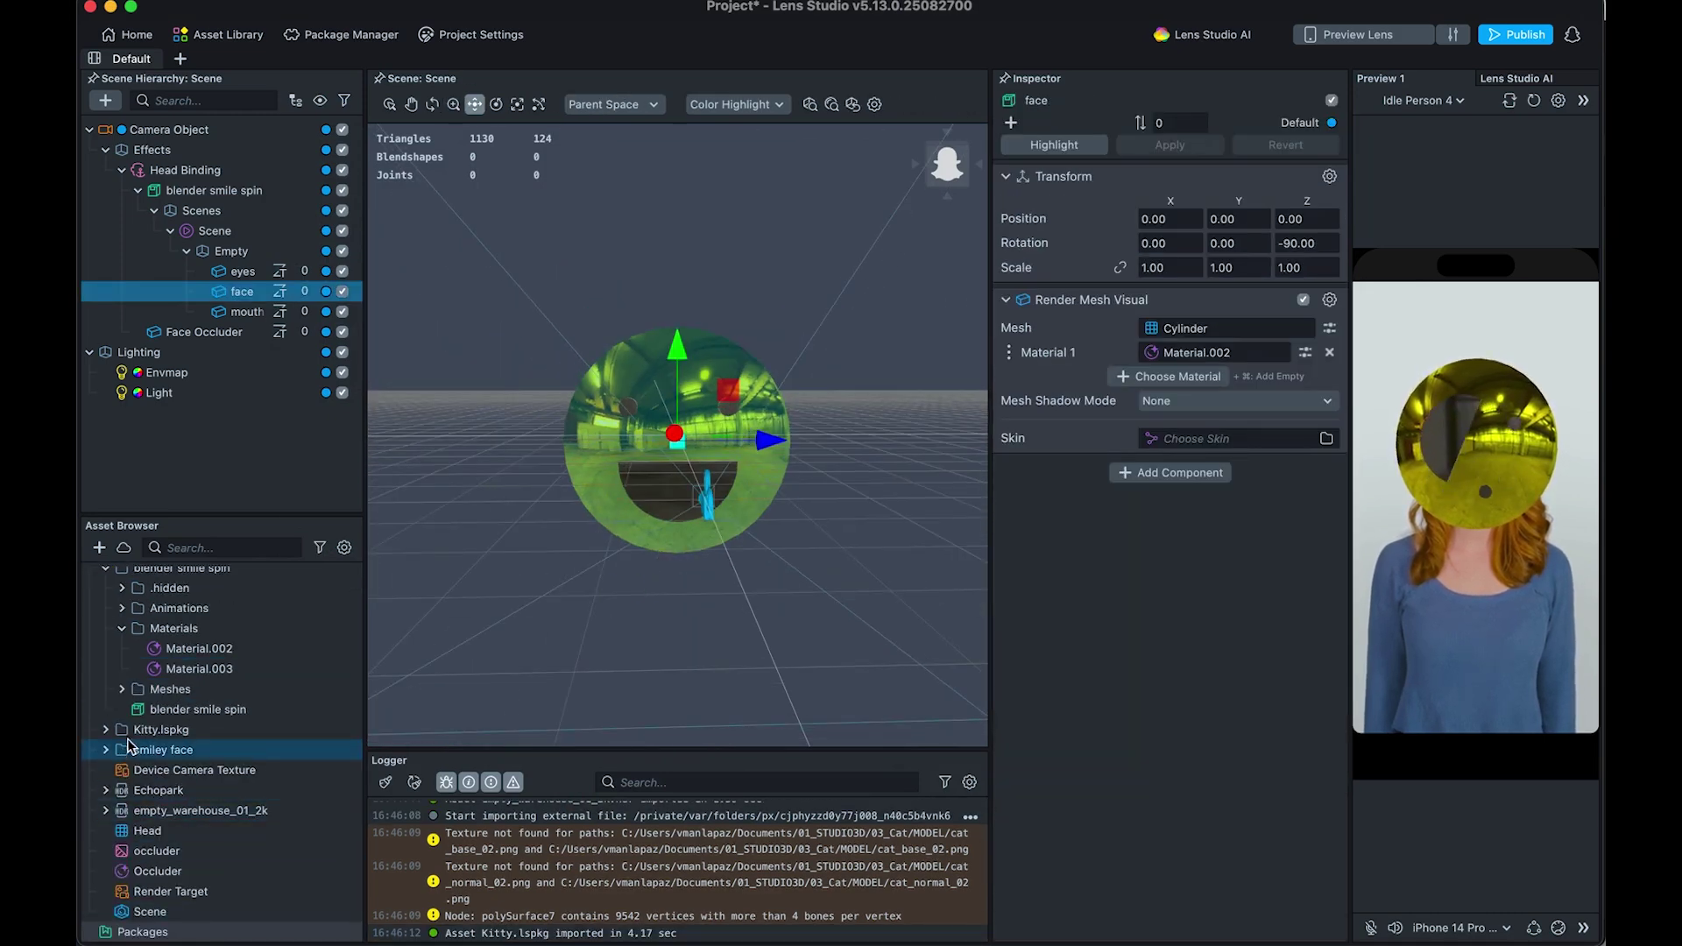
click(160, 729)
click(105, 730)
click(170, 771)
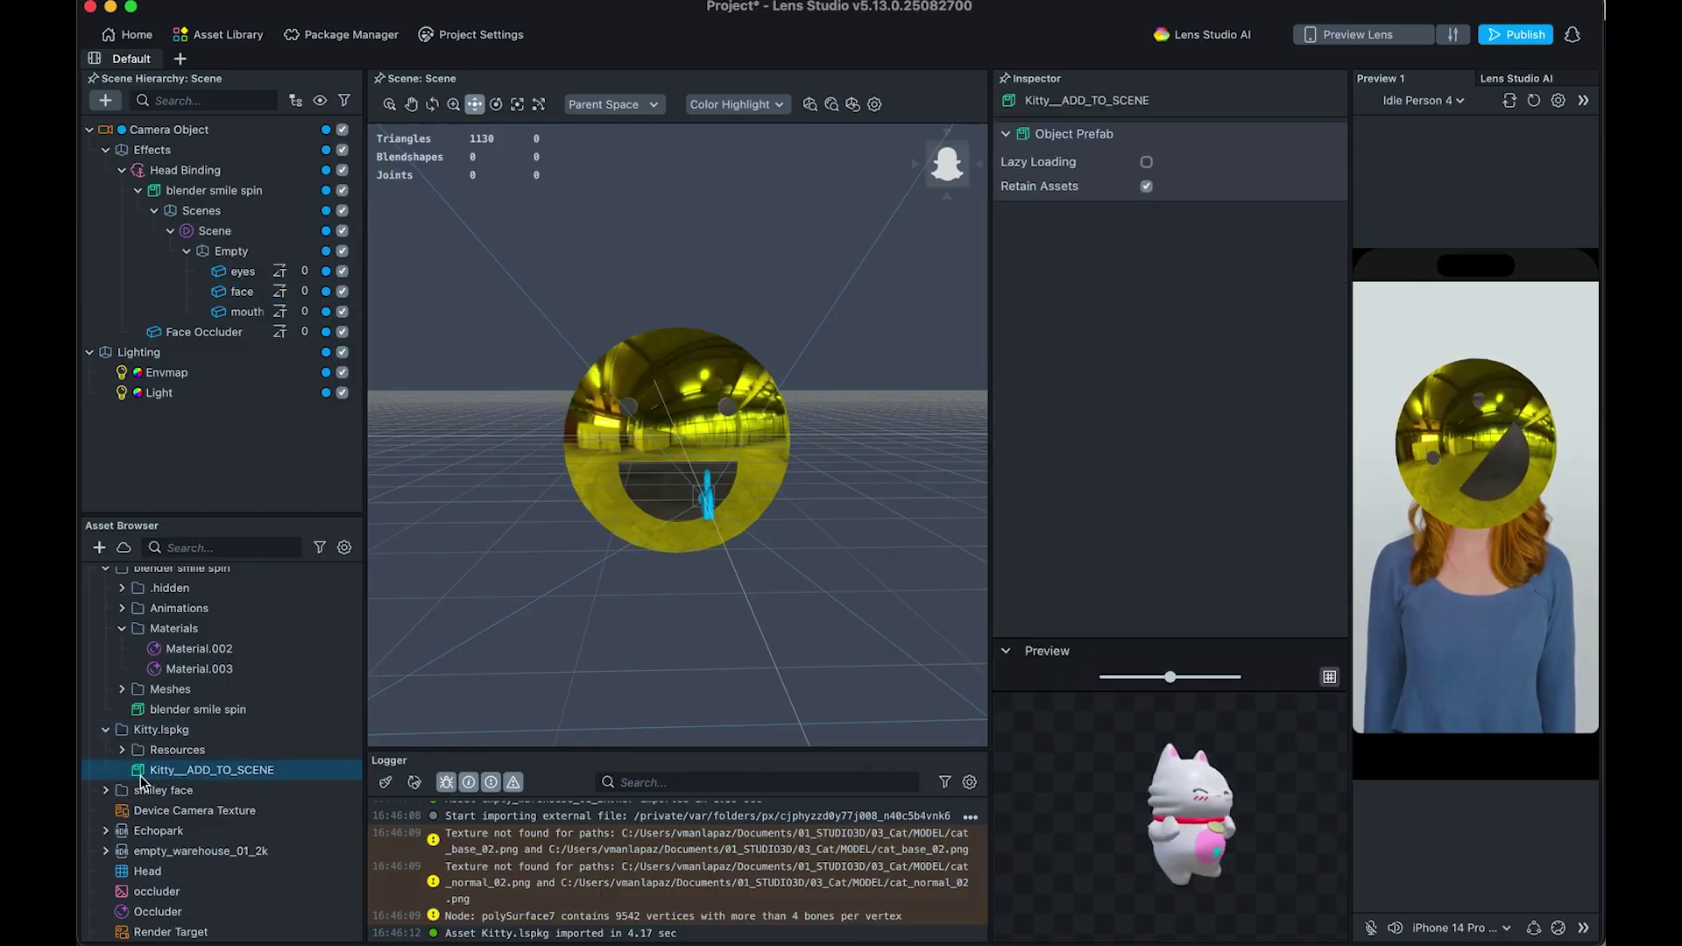
drag(141, 779, 219, 455)
Step: Move Kitty__ADD_TO_SCENE forward and down in front of the smiley, to about Y -12 and Z 14.1
drag(714, 517, 736, 337)
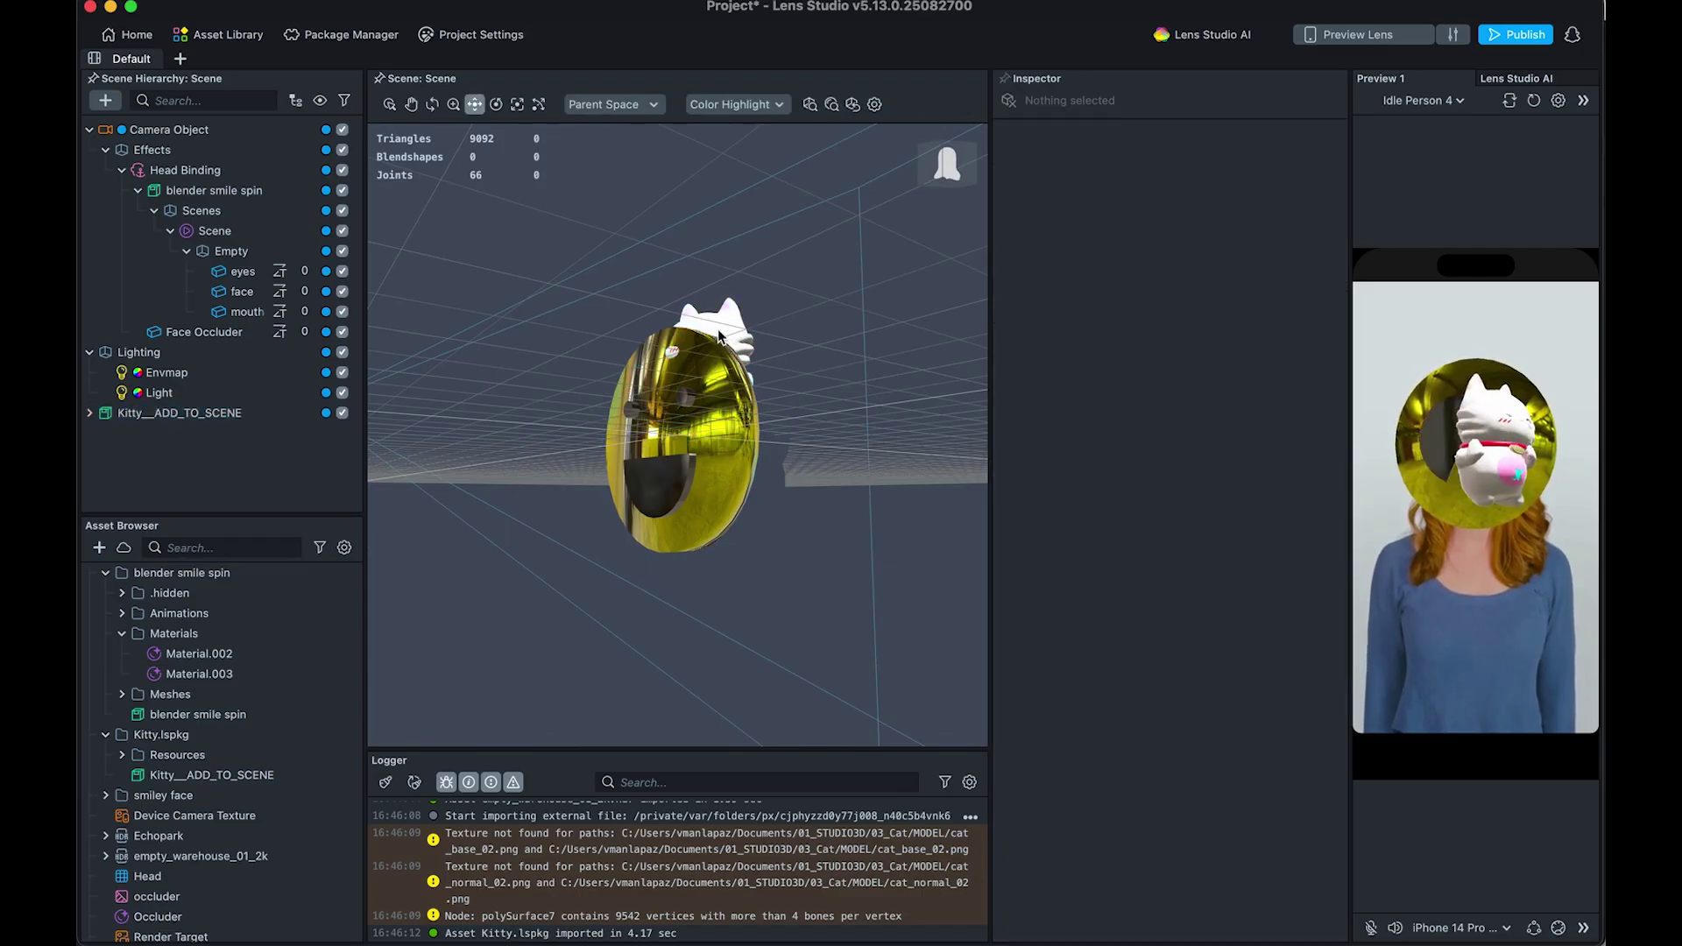
click(179, 413)
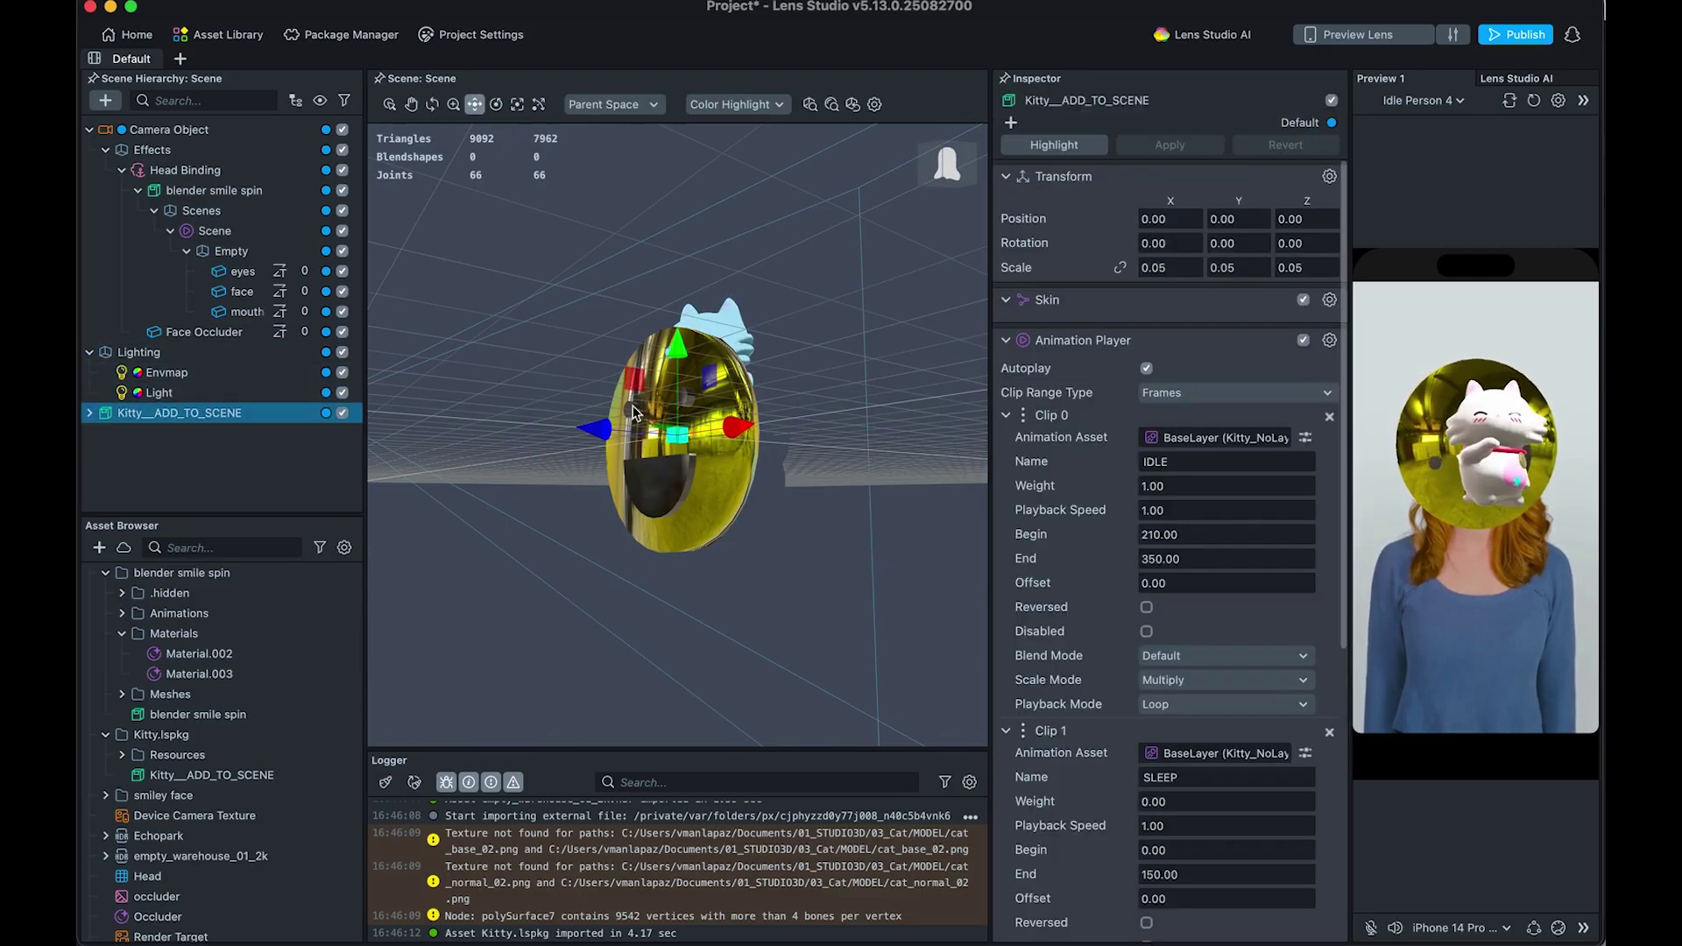
drag(611, 440, 534, 419)
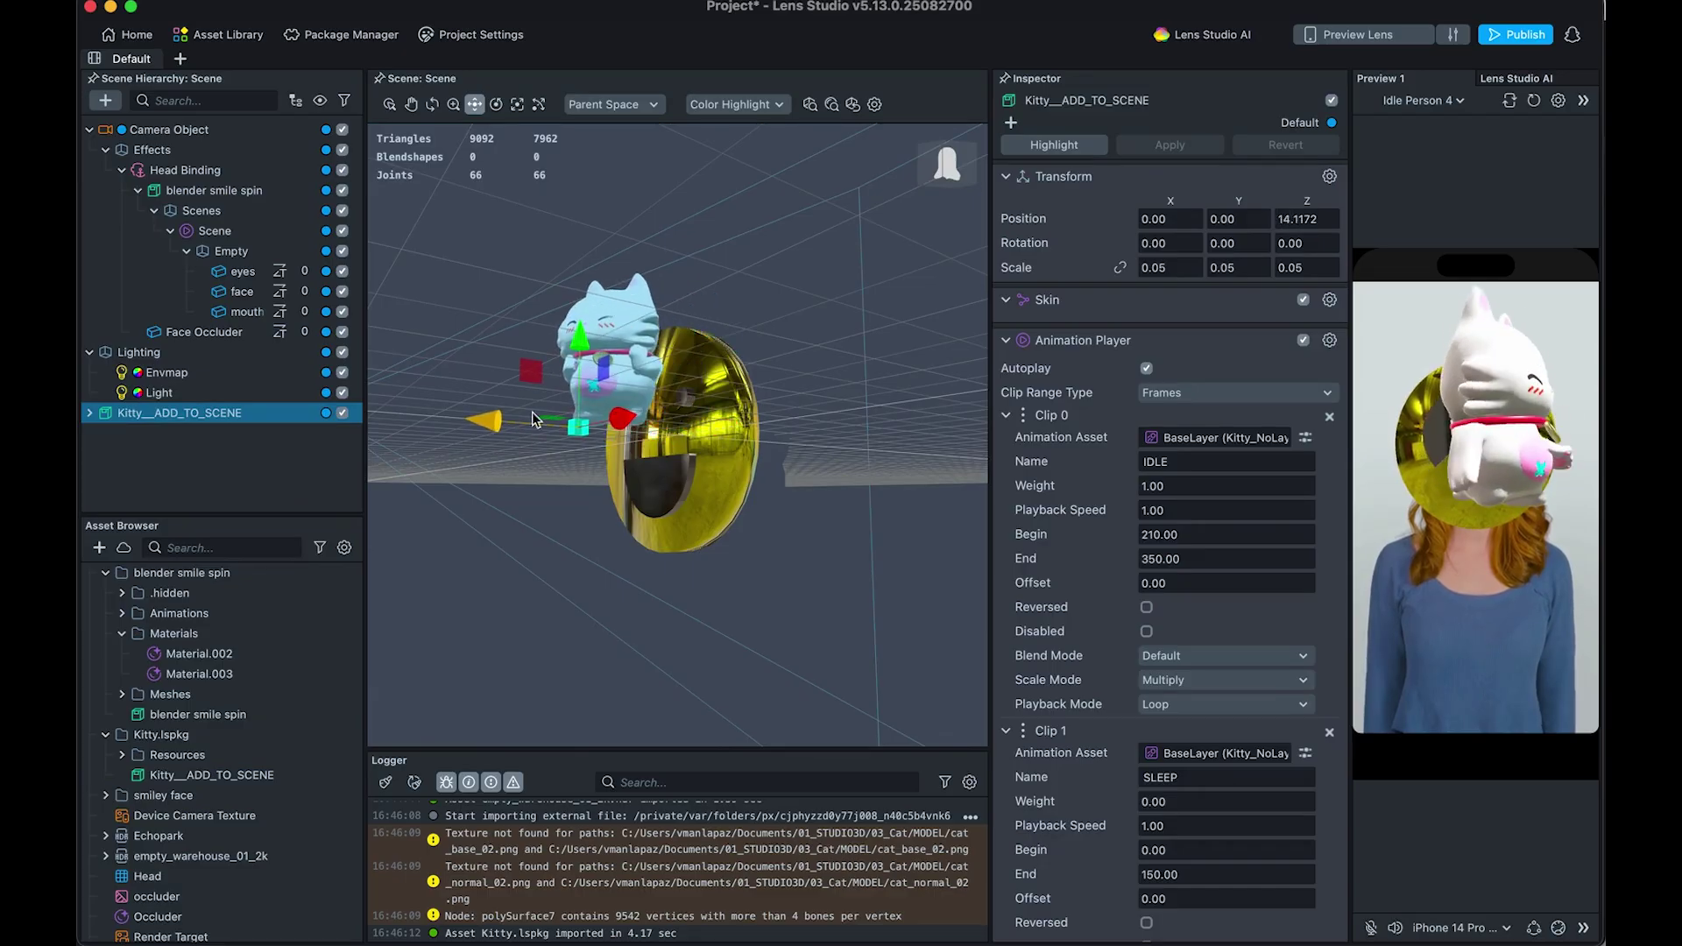
drag(578, 342, 580, 443)
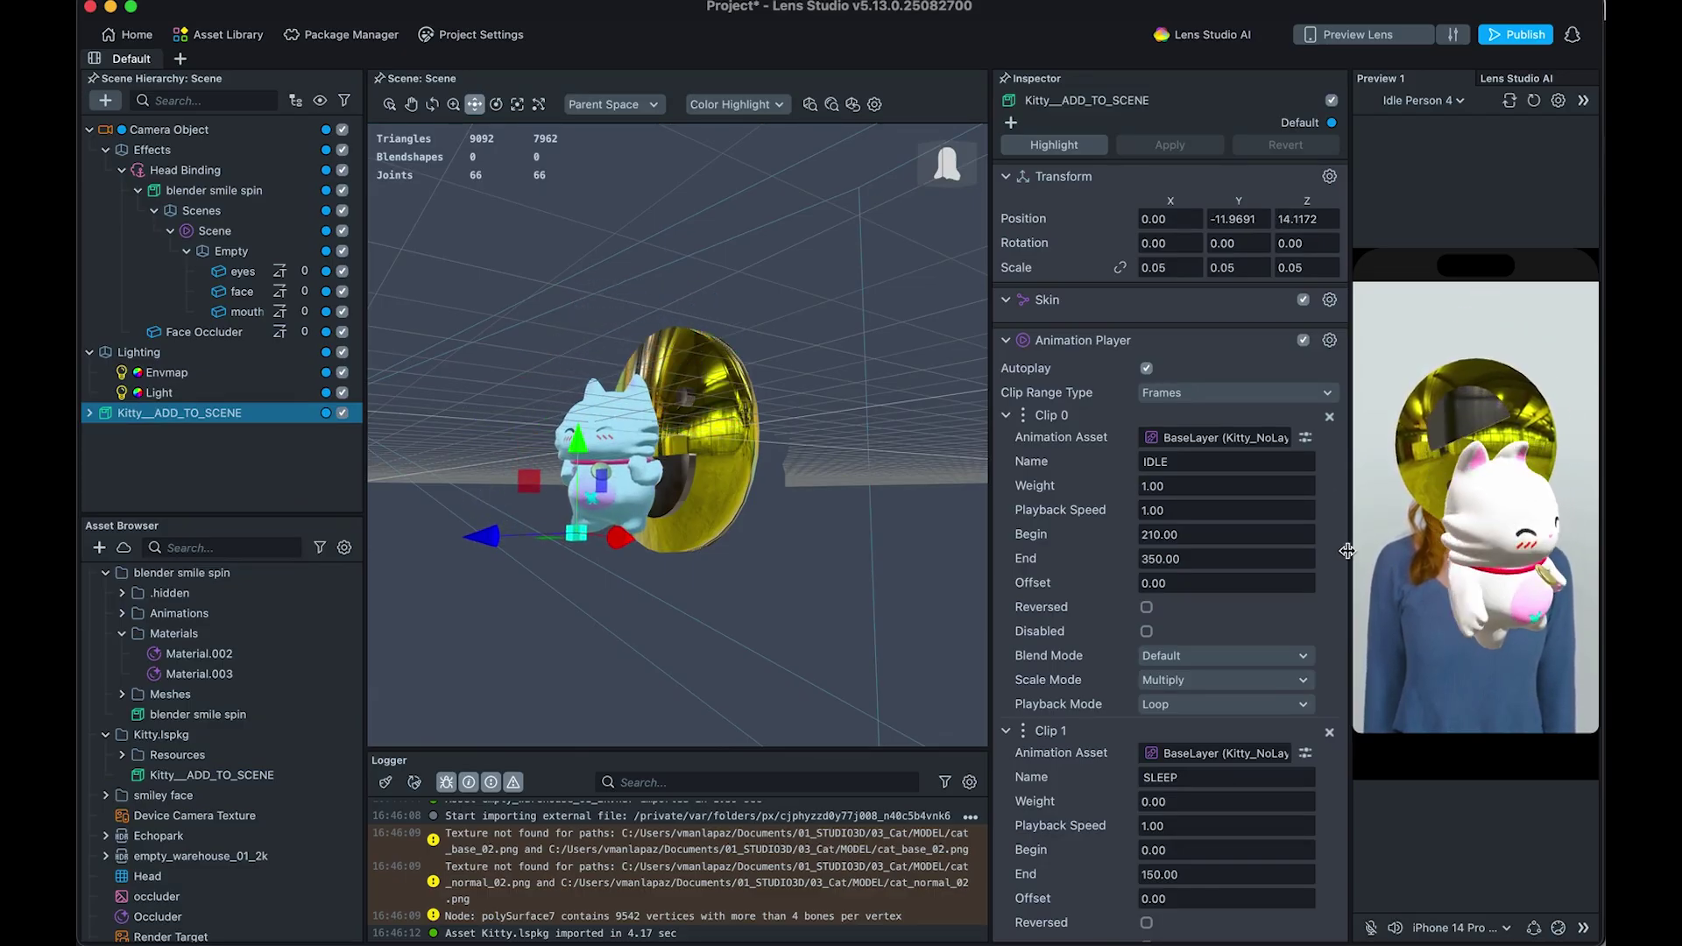
Step: Enlarge the lens preview and fine-tune the kitty's placement so it sits below the smiley face
drag(1349, 557, 1051, 560)
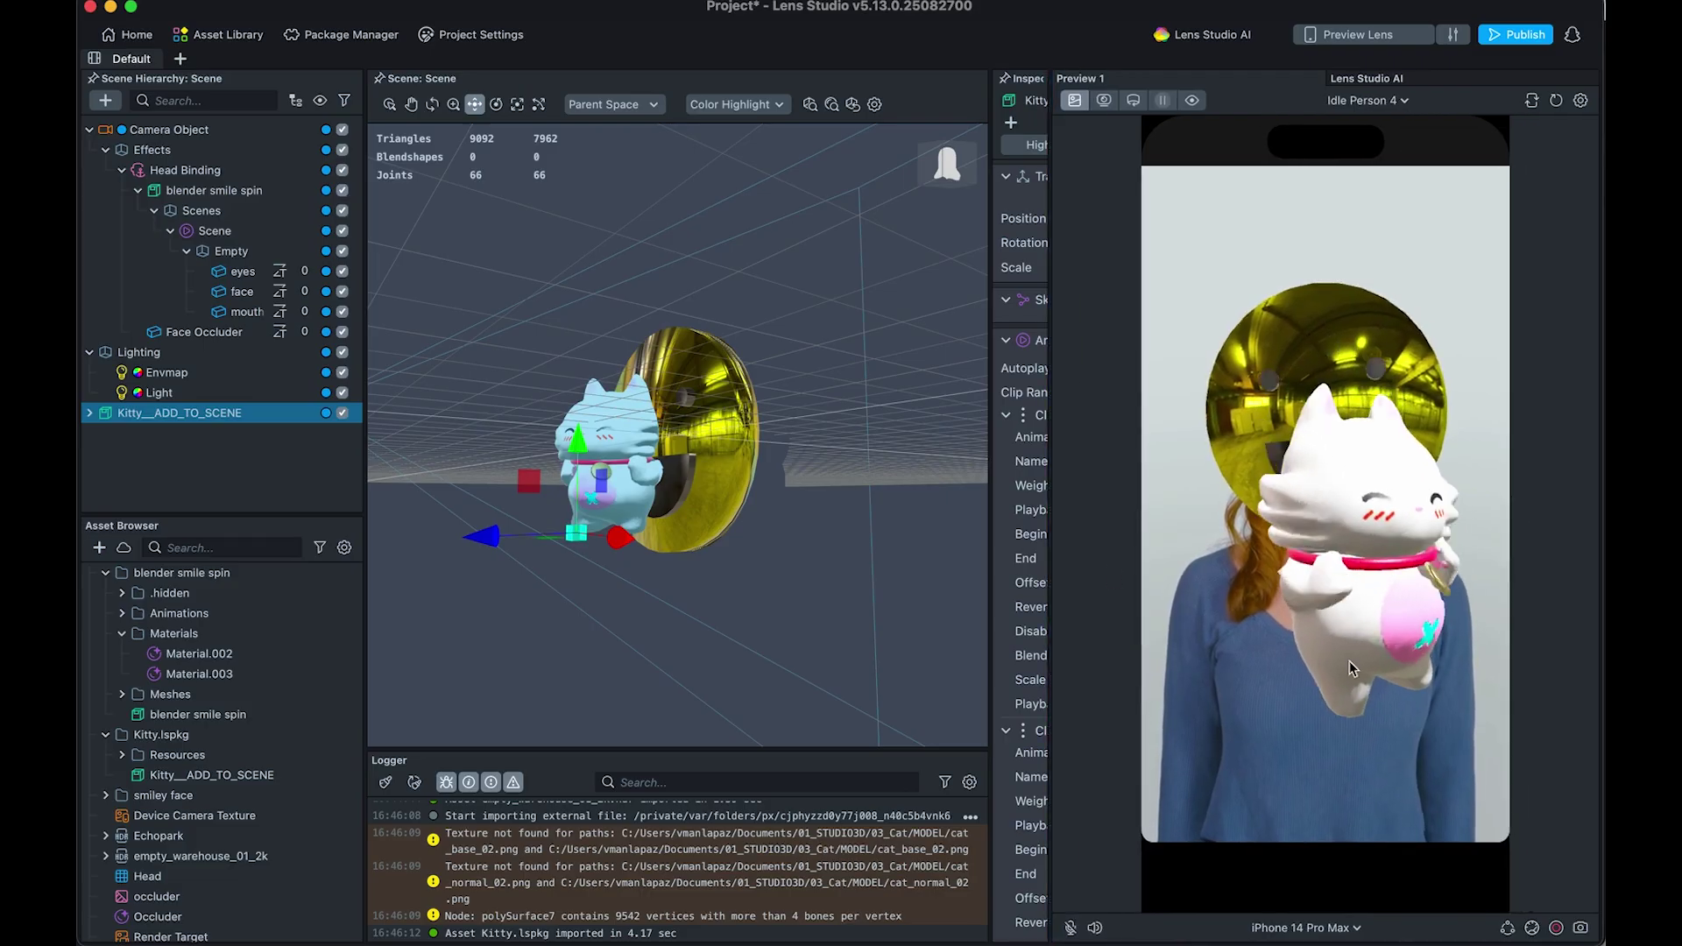
key(e)
mouse_move(586, 535)
mouse_down()
mouse_move(481, 514)
mouse_move(589, 522)
mouse_up()
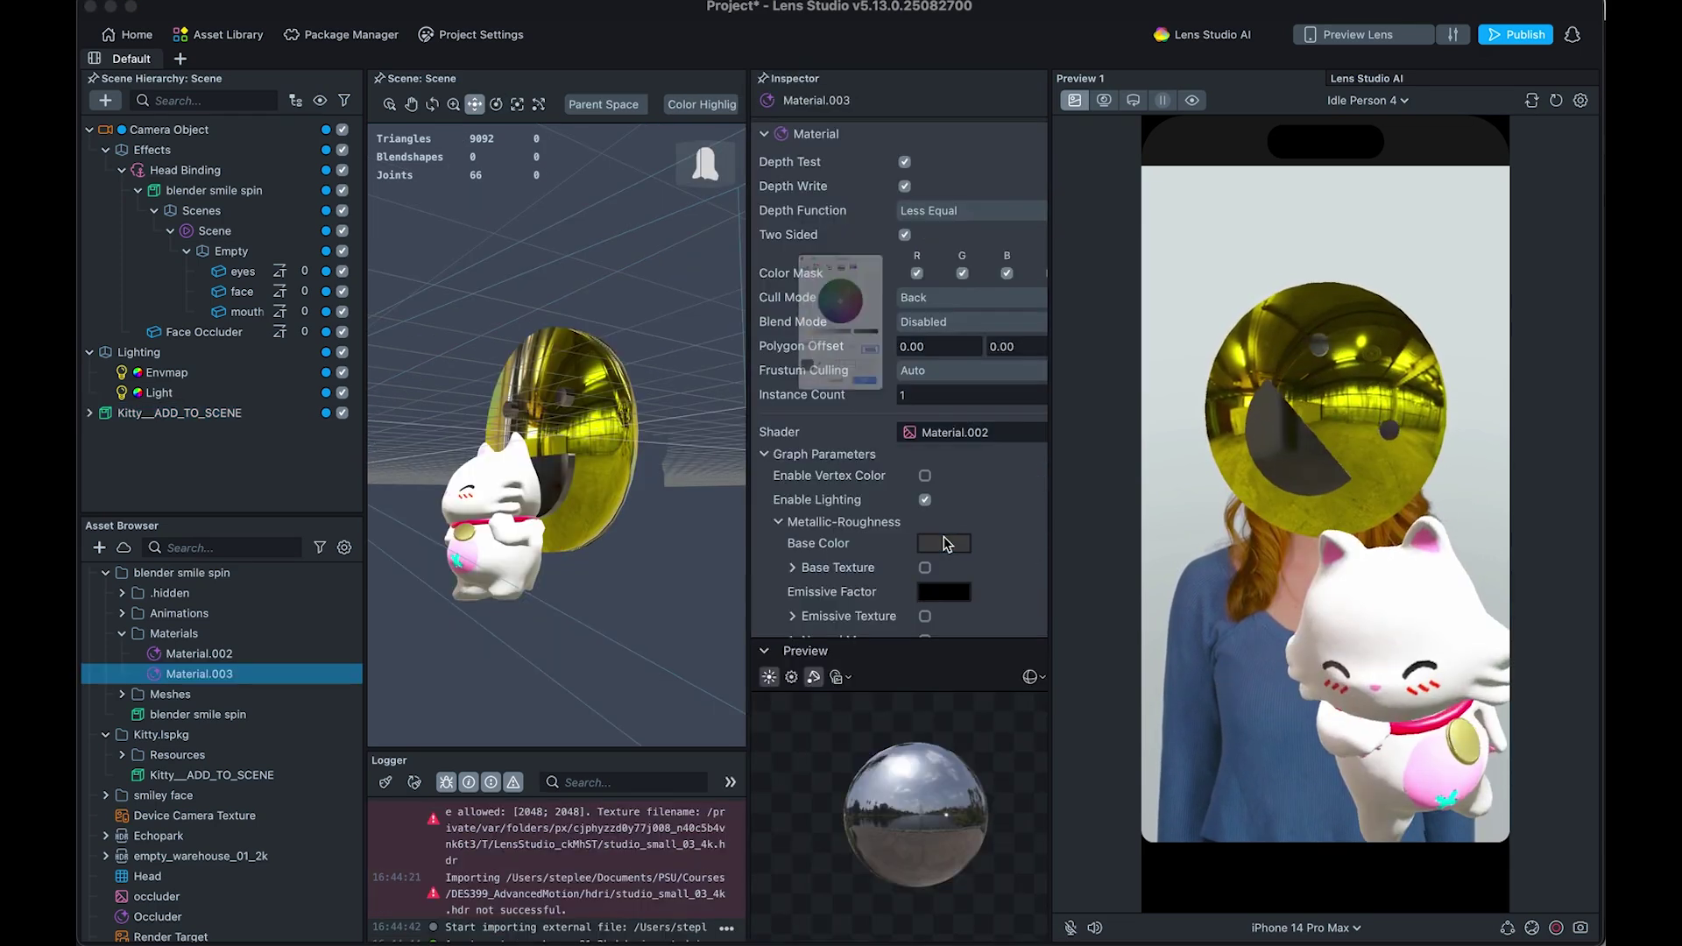
Step: Darken Material.003's base color to black for the eyes and mouth, and widen the lens preview further
click(876, 313)
drag(841, 346, 941, 347)
click(905, 480)
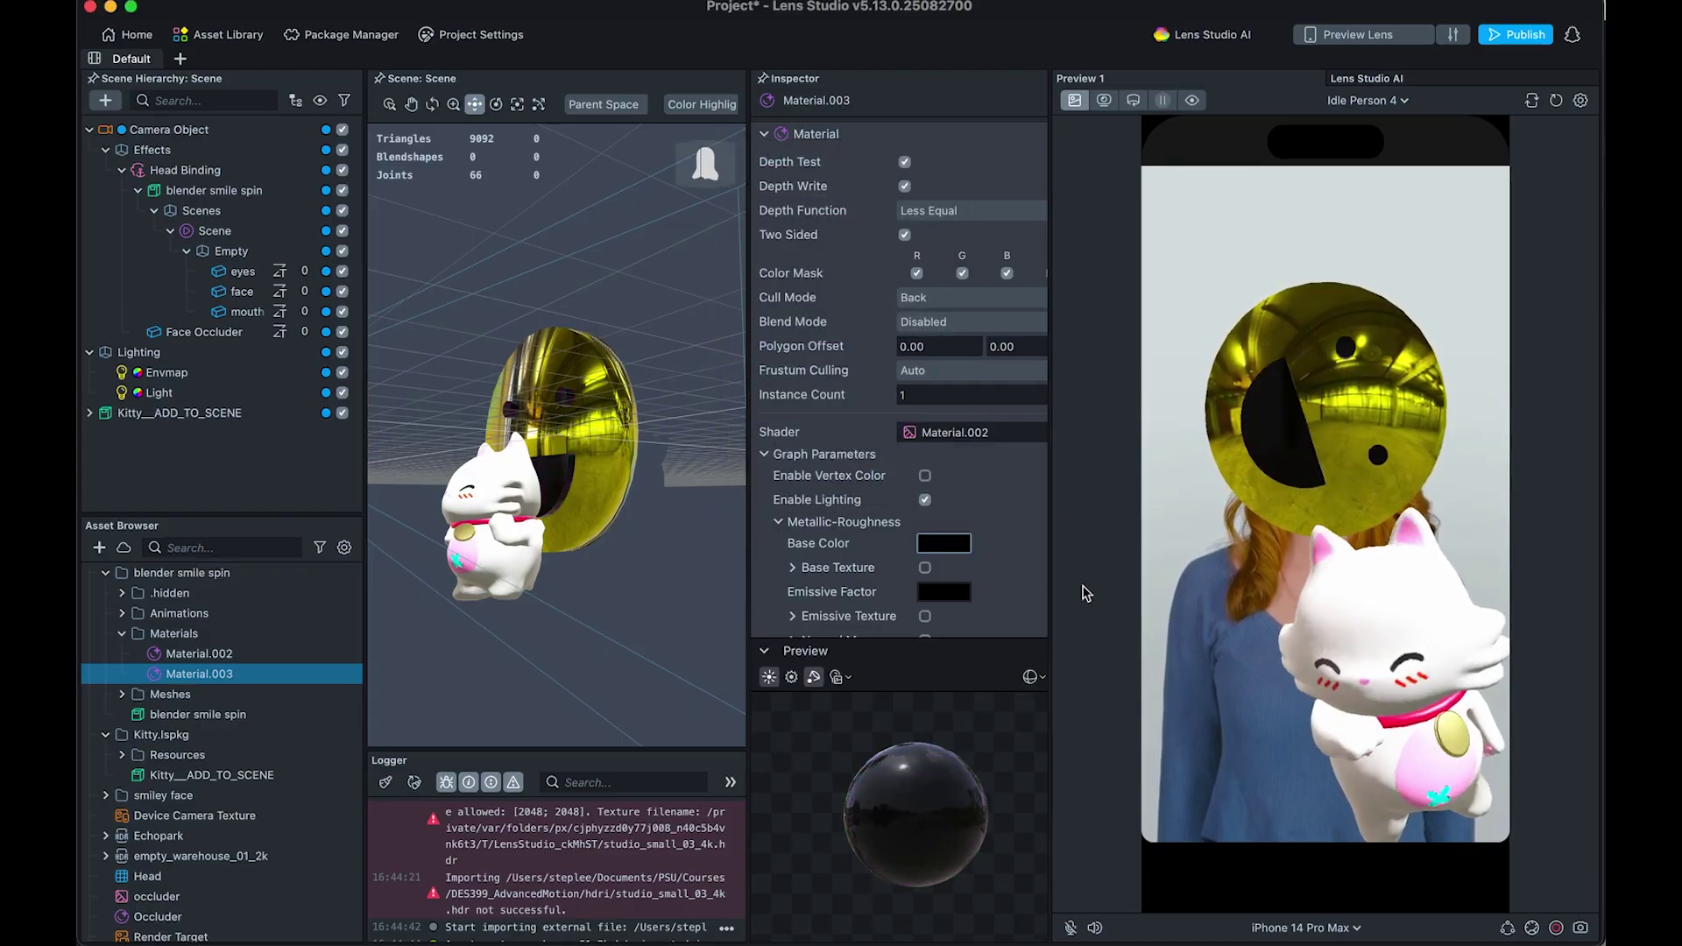
drag(1049, 565, 959, 567)
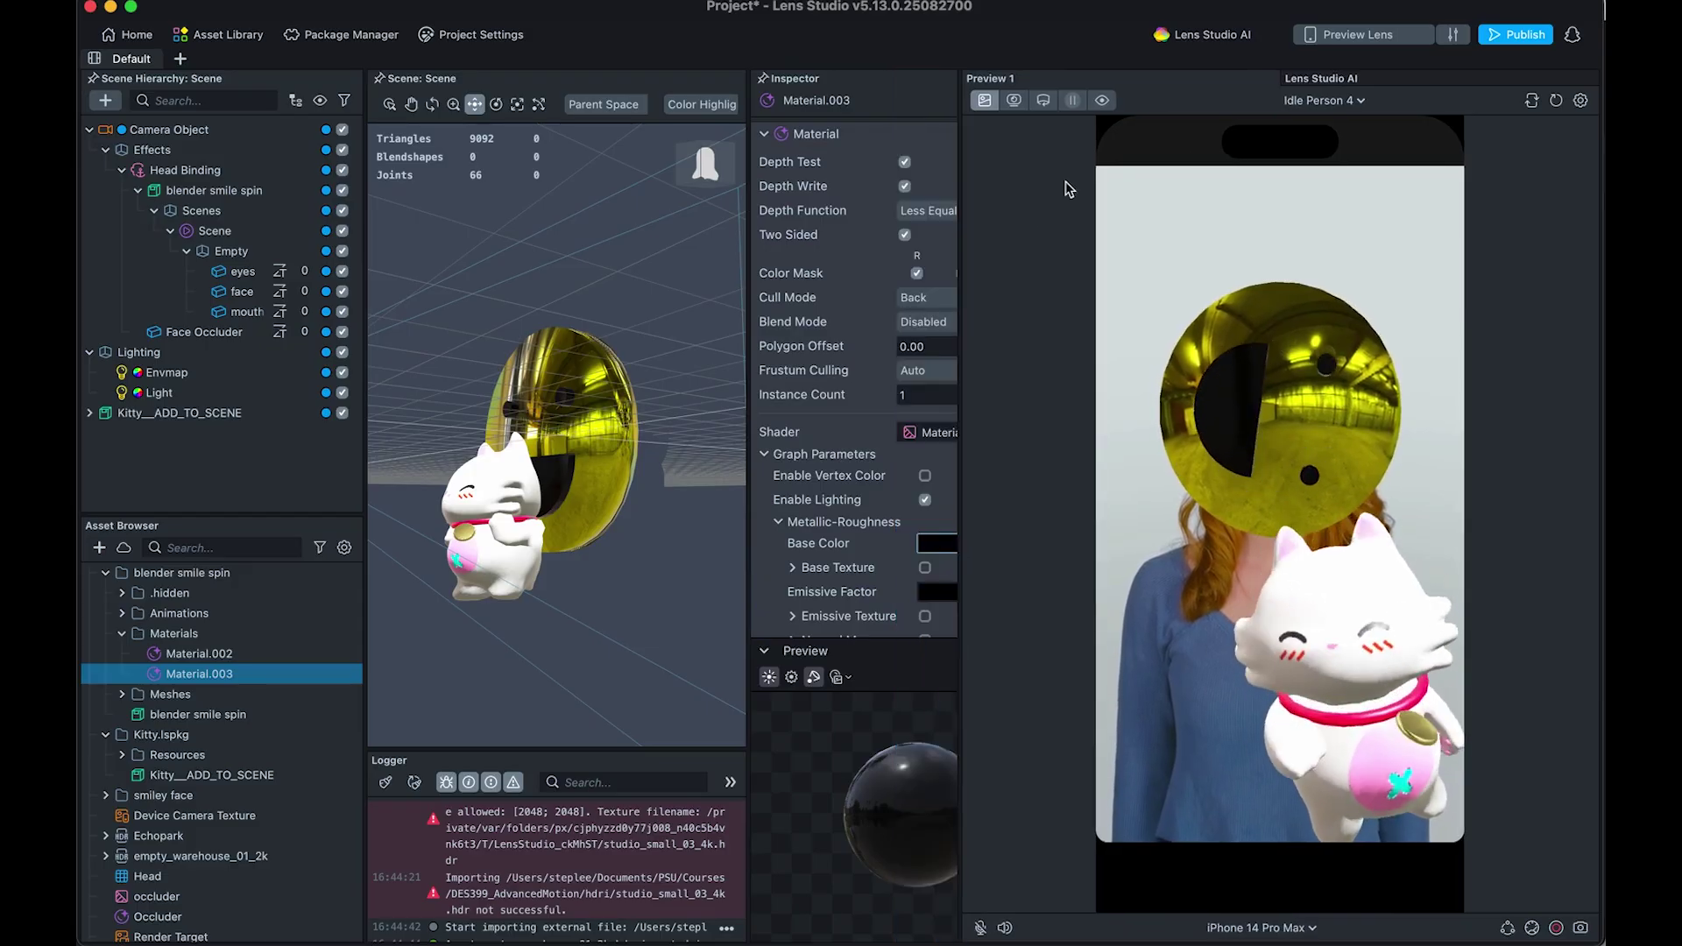